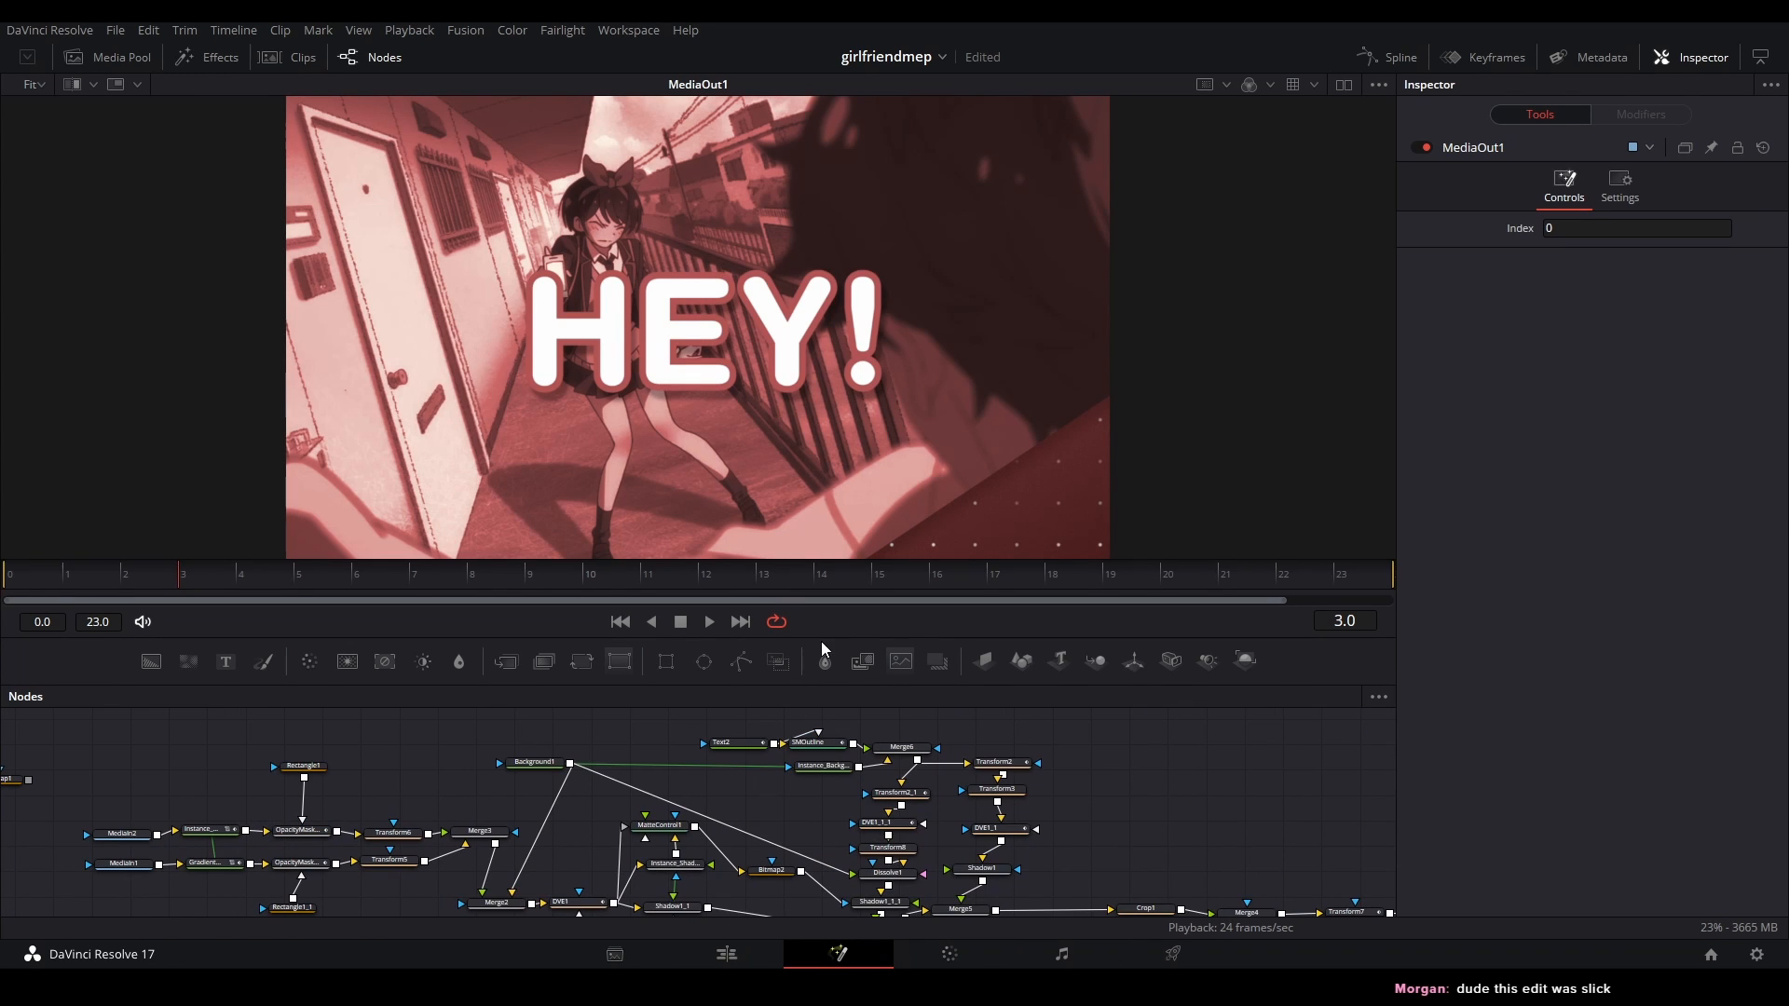
- Enlarge the node graph area and view the MediaIn2 and MediaIn1 sources one after the other
{"action": "left_click_drag", "start_coordinate": [820, 641], "coordinate": [820, 491]}
{"action": "left_click_drag", "start_coordinate": [891, 748], "coordinate": [974, 759]}
{"action": "scroll", "coordinate": [974, 758], "scroll_direction": "down", "scroll_amount": 2}
{"action": "scroll", "coordinate": [939, 712], "scroll_direction": "up", "scroll_amount": 2}
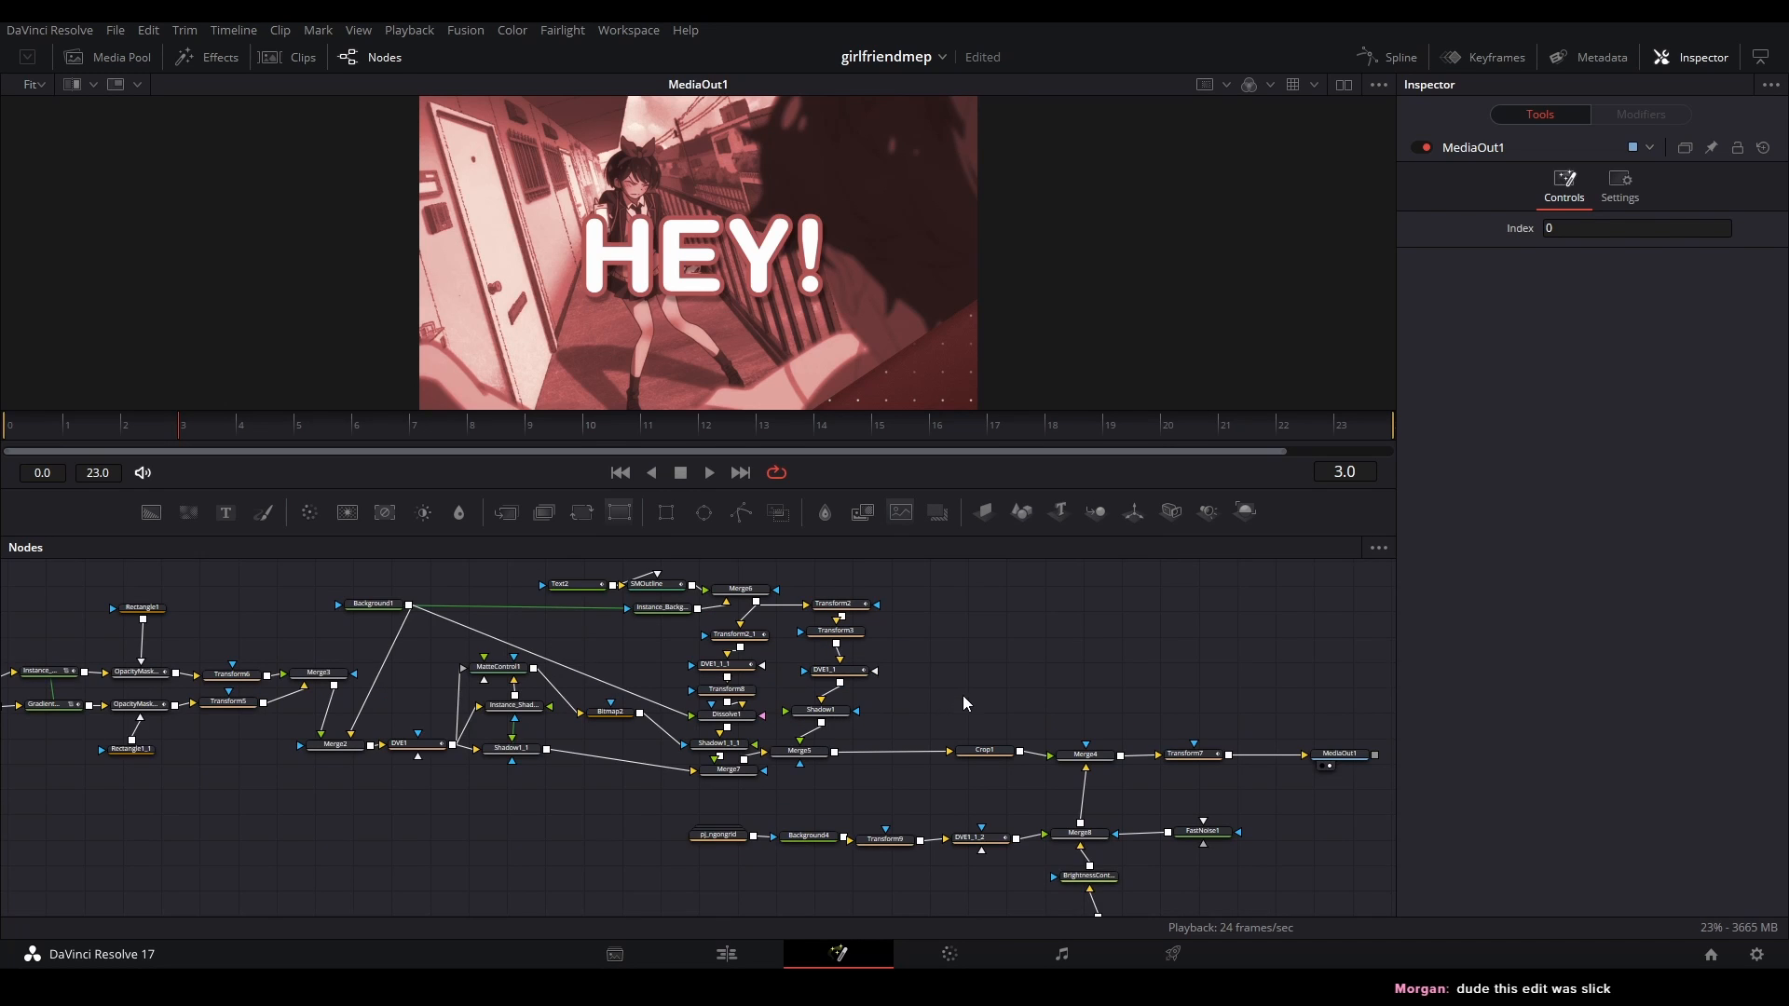
{"action": "left_click_drag", "start_coordinate": [963, 695], "coordinate": [993, 684]}
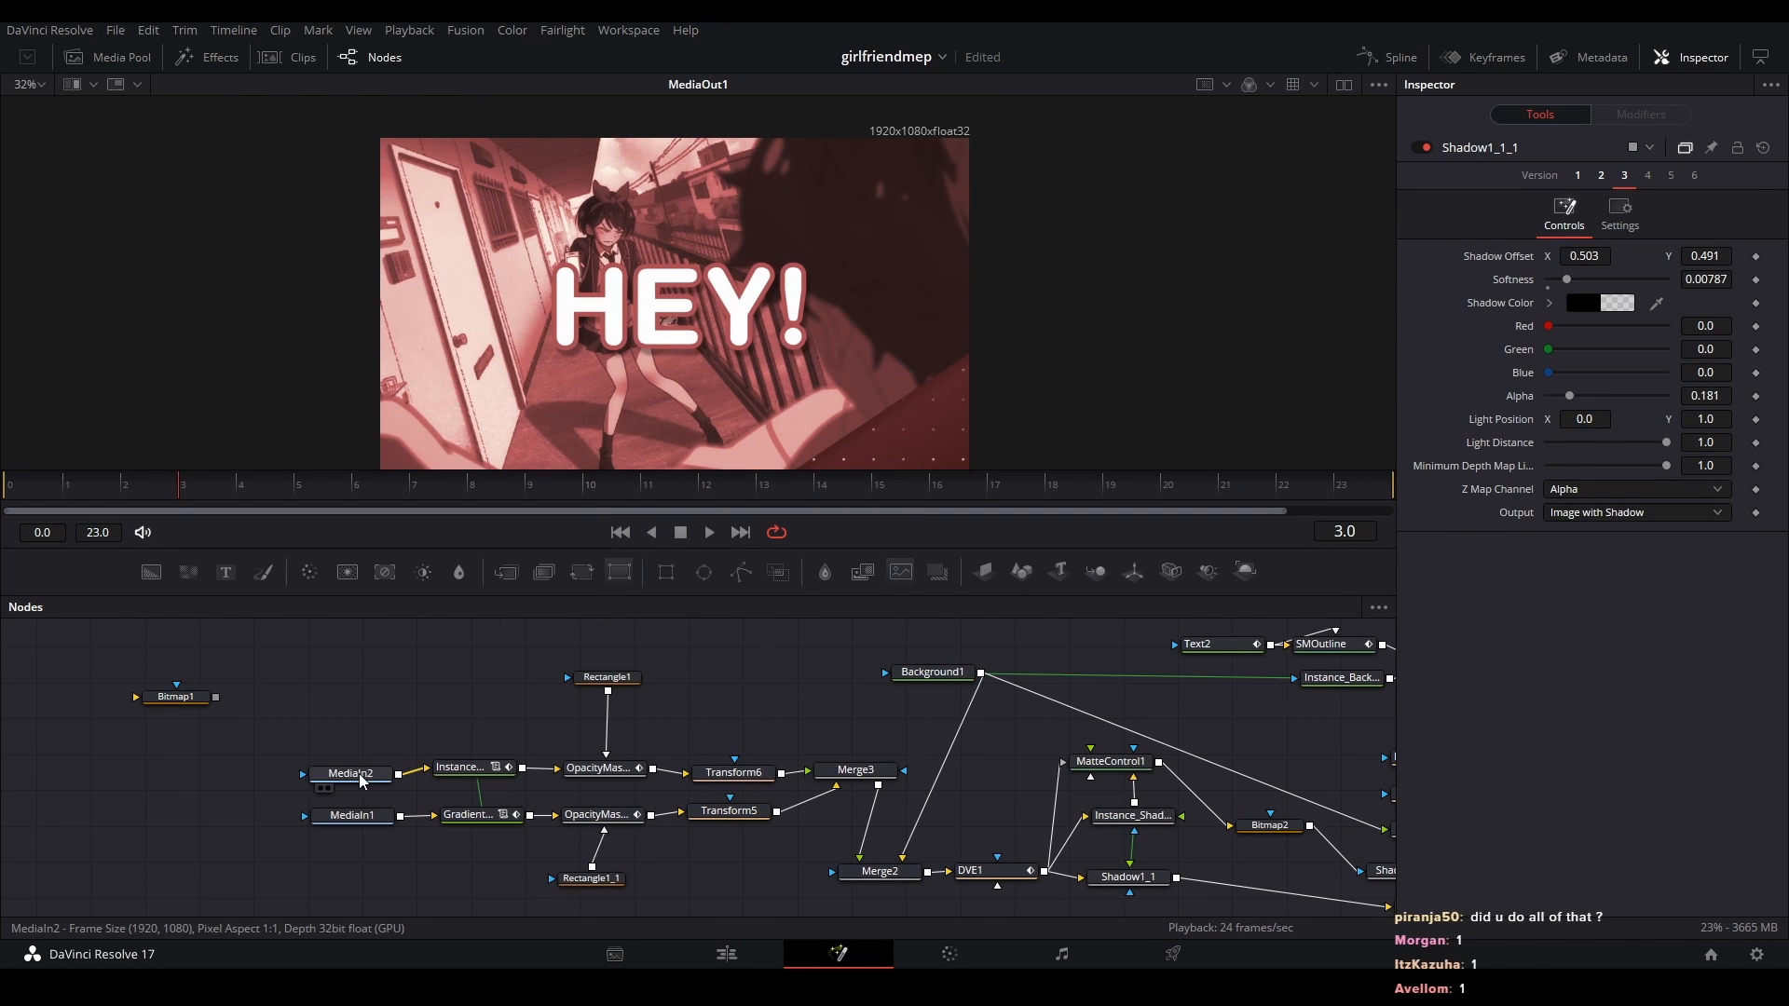
{"action": "left_click", "coordinate": [361, 779]}
{"action": "key", "text": "1"}
{"action": "left_click", "coordinate": [352, 816]}
{"action": "key", "text": "1"}
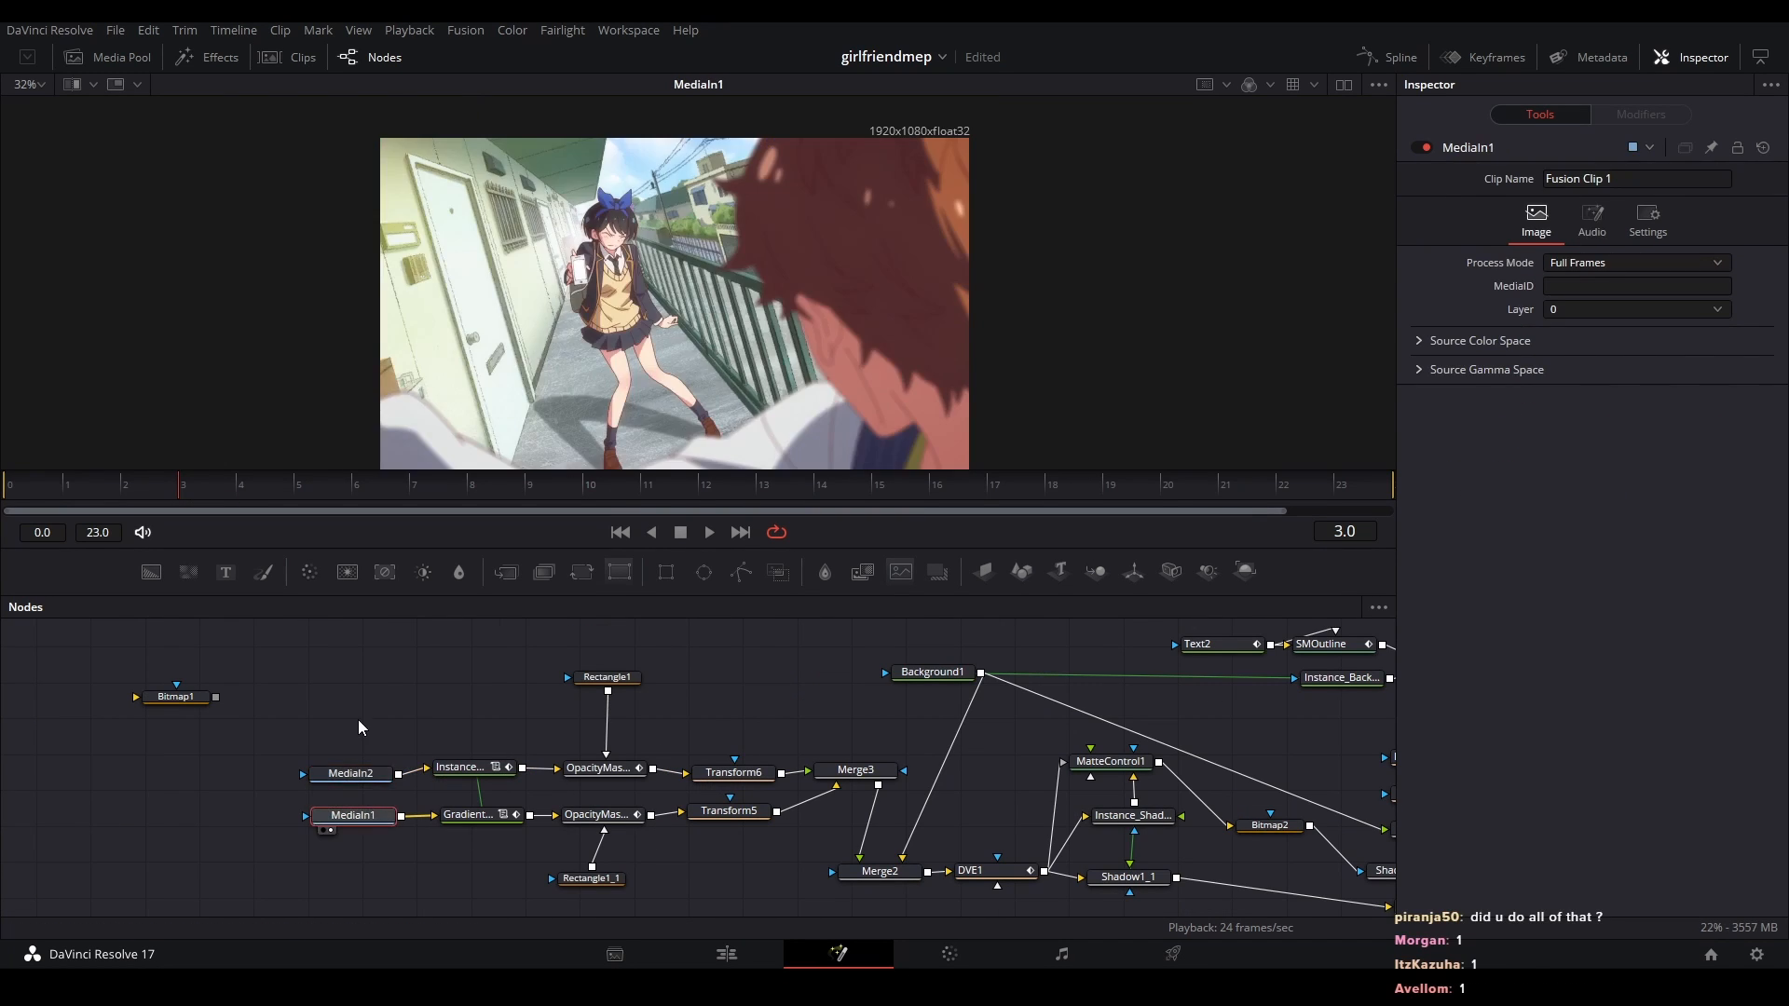
- Return to the Edit page and save the project
{"action": "left_click", "coordinate": [724, 952]}
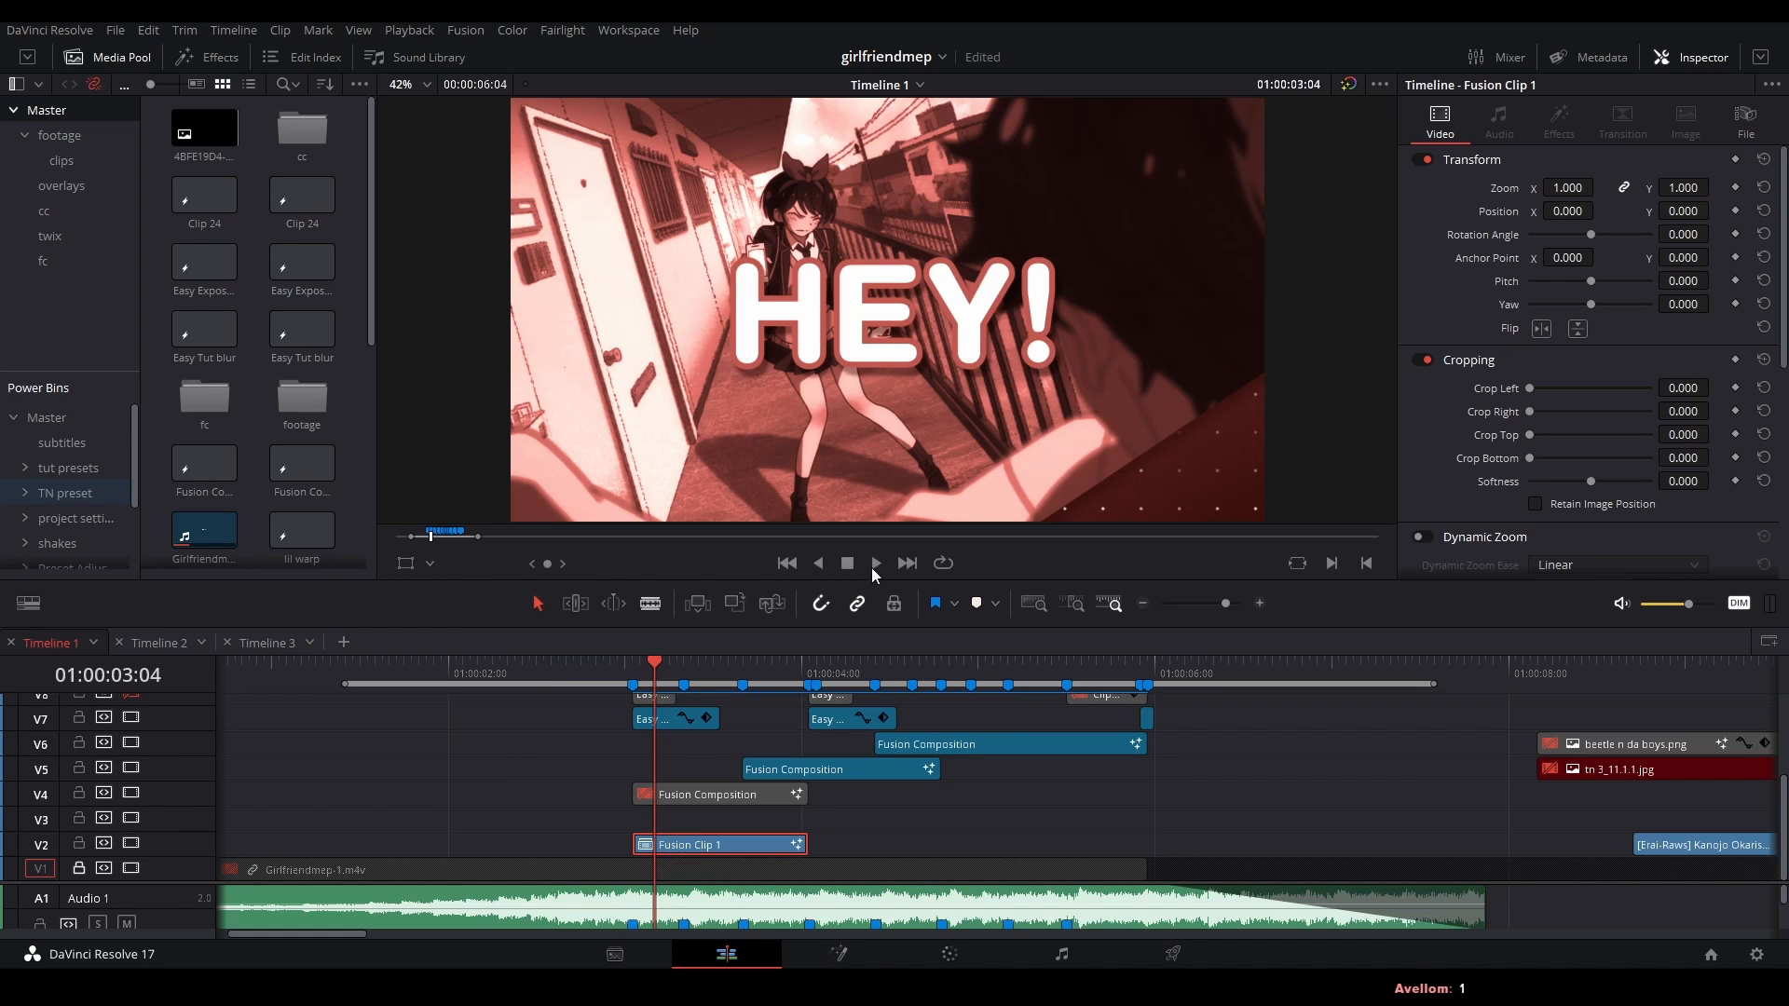
{"action": "key", "text": "ctrl+s"}
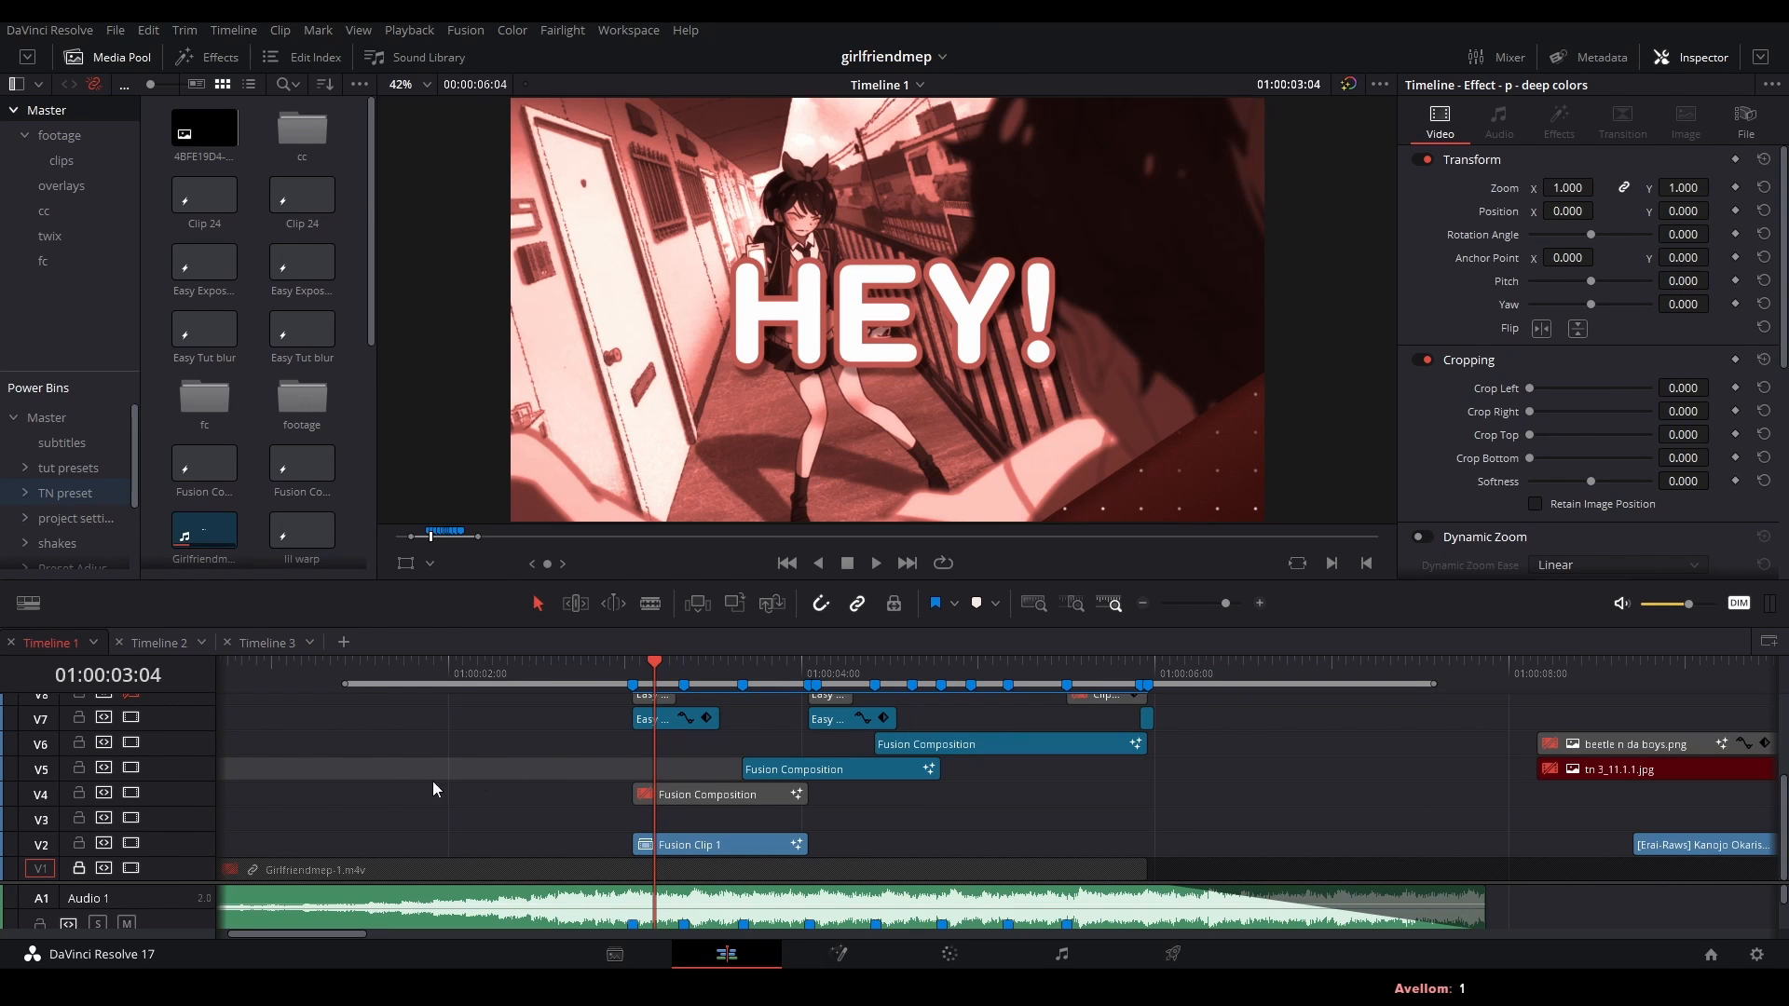
{"action": "scroll", "coordinate": [518, 783], "scroll_direction": "left", "scroll_amount": 2}
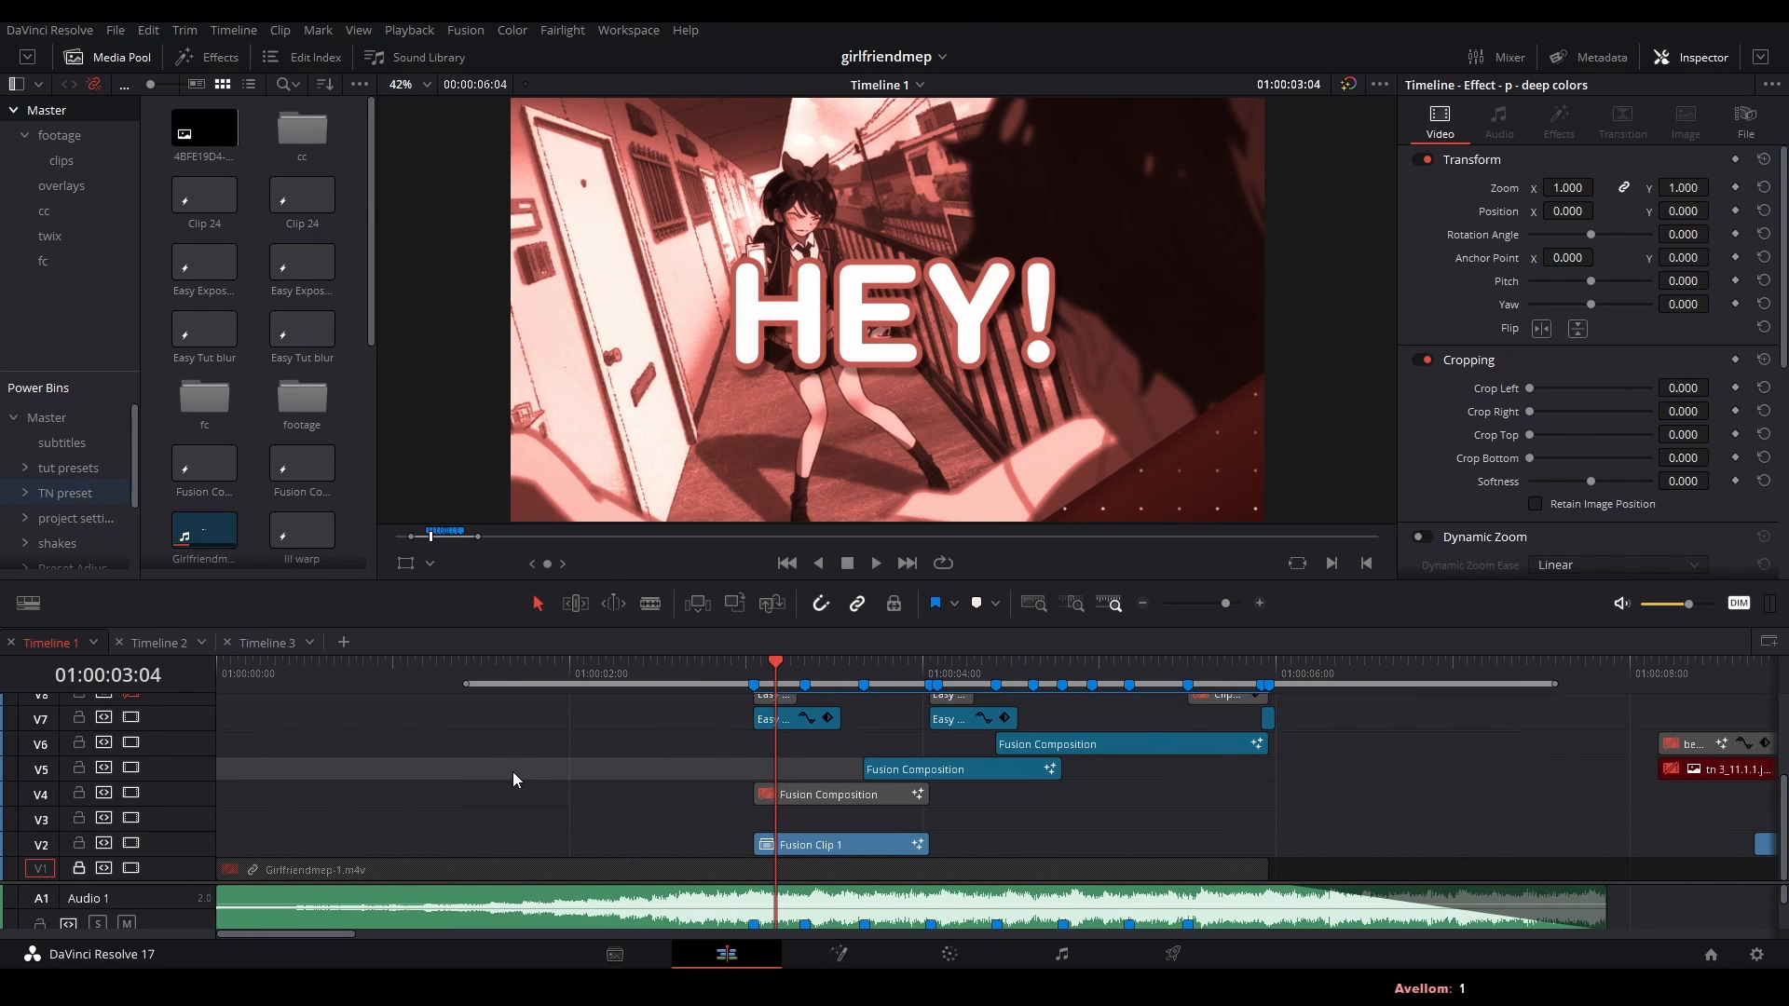
- Open the cc bin in the media pool and add an empty timeline slot beside Timeline 3
{"action": "left_click", "coordinate": [44, 129]}
{"action": "left_click", "coordinate": [54, 157]}
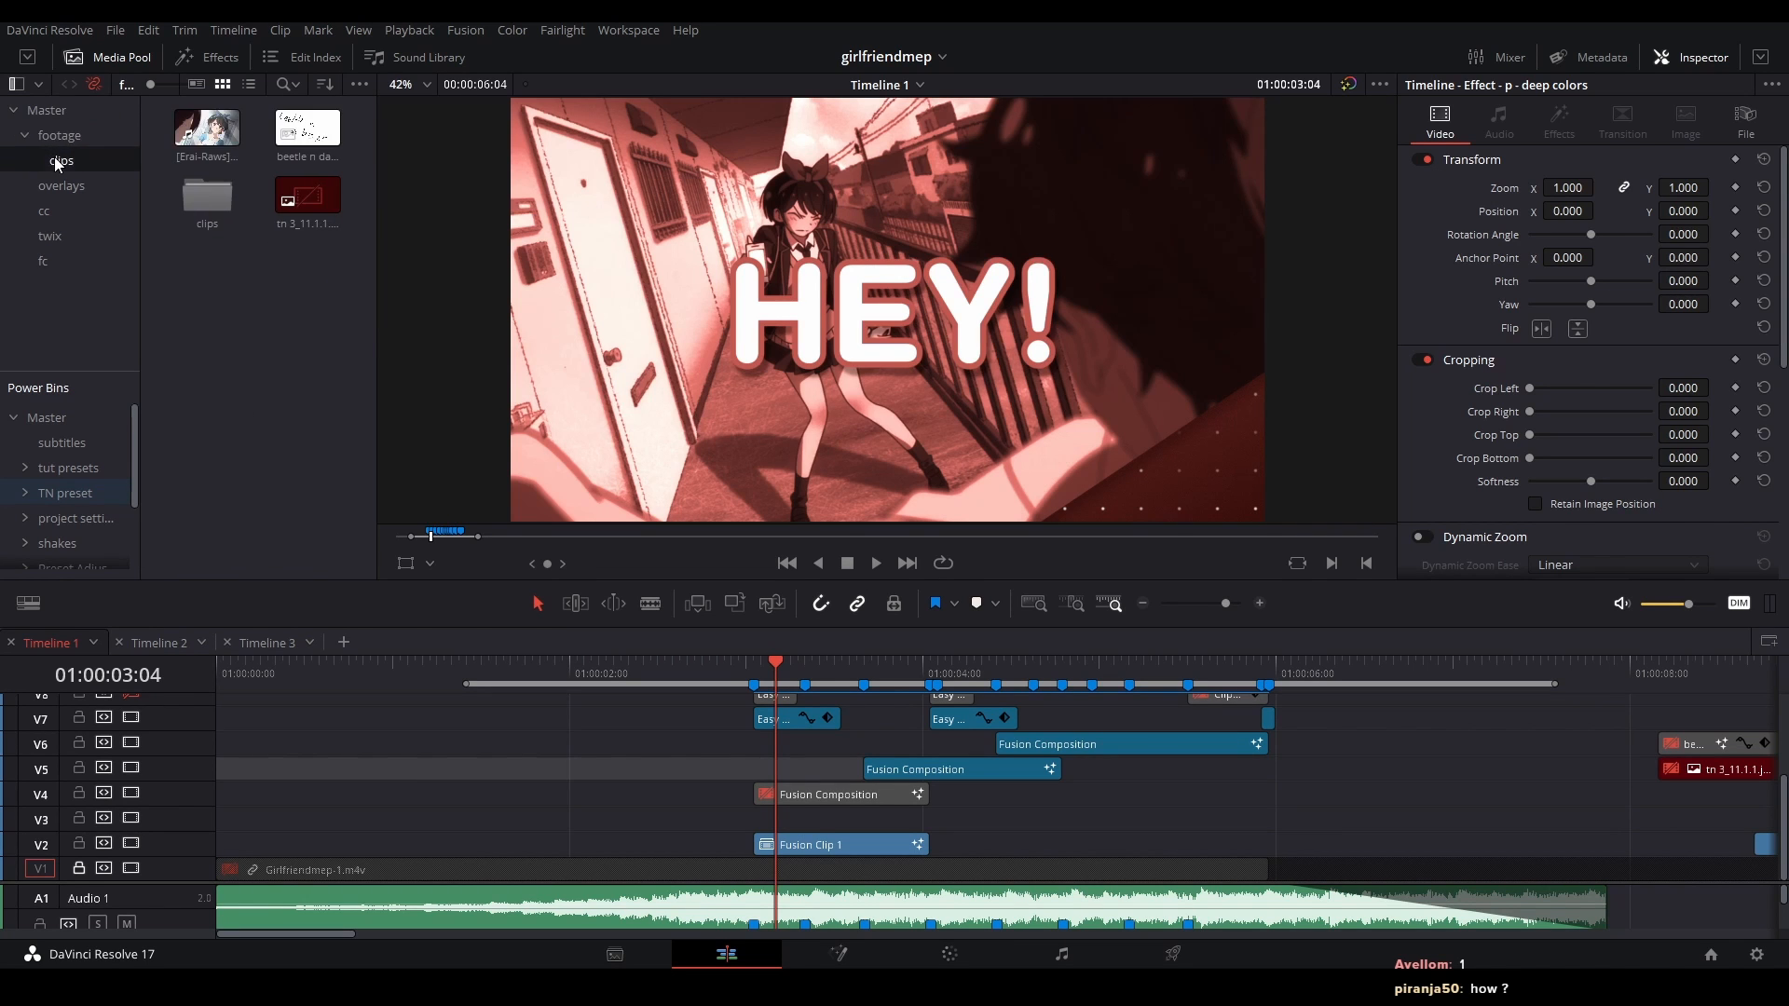
{"action": "left_click", "coordinate": [60, 210]}
{"action": "scroll", "coordinate": [518, 779], "scroll_direction": "down", "scroll_amount": 2}
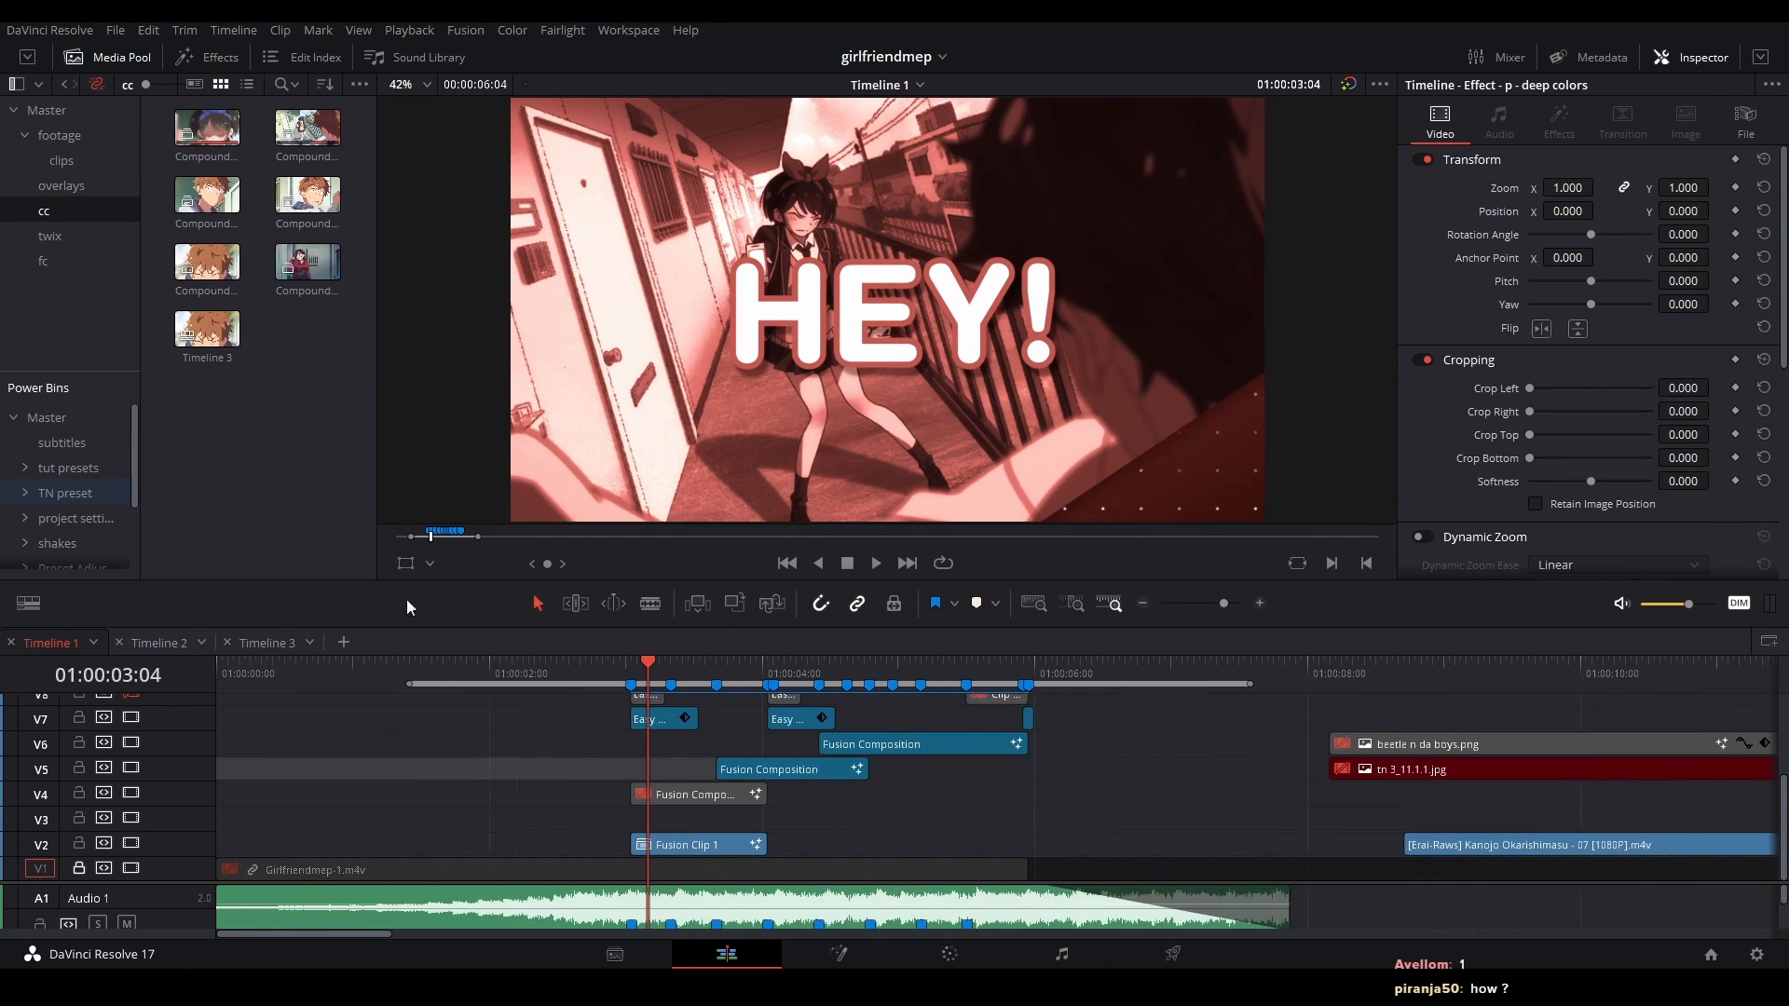
{"action": "left_click", "coordinate": [347, 643]}
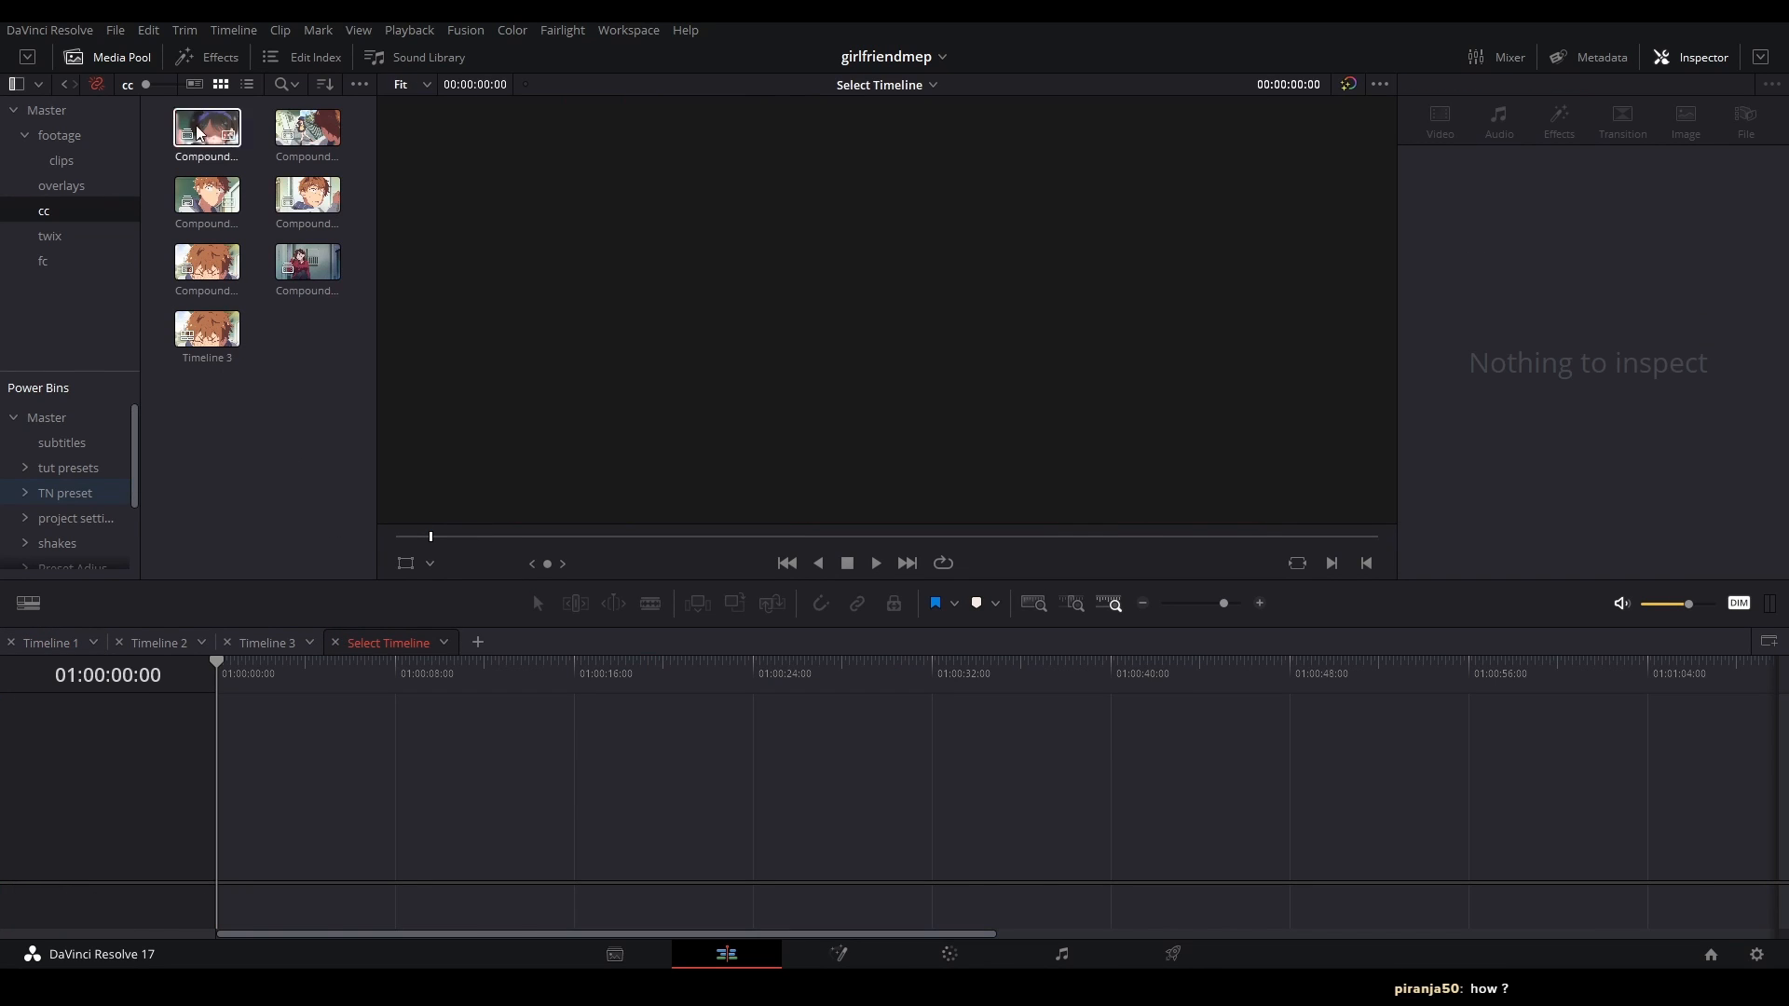
- Stack Compound Clip 1 on V2 and Compound Clip 2 on V3 in the new timeline, both starting at 01:00:00:20
{"action": "left_click_drag", "start_coordinate": [207, 127], "coordinate": [365, 800]}
{"action": "left_click_drag", "start_coordinate": [307, 127], "coordinate": [440, 735]}
{"action": "left_click_drag", "start_coordinate": [614, 779], "coordinate": [1141, 780]}
{"action": "left_click", "coordinate": [369, 671]}
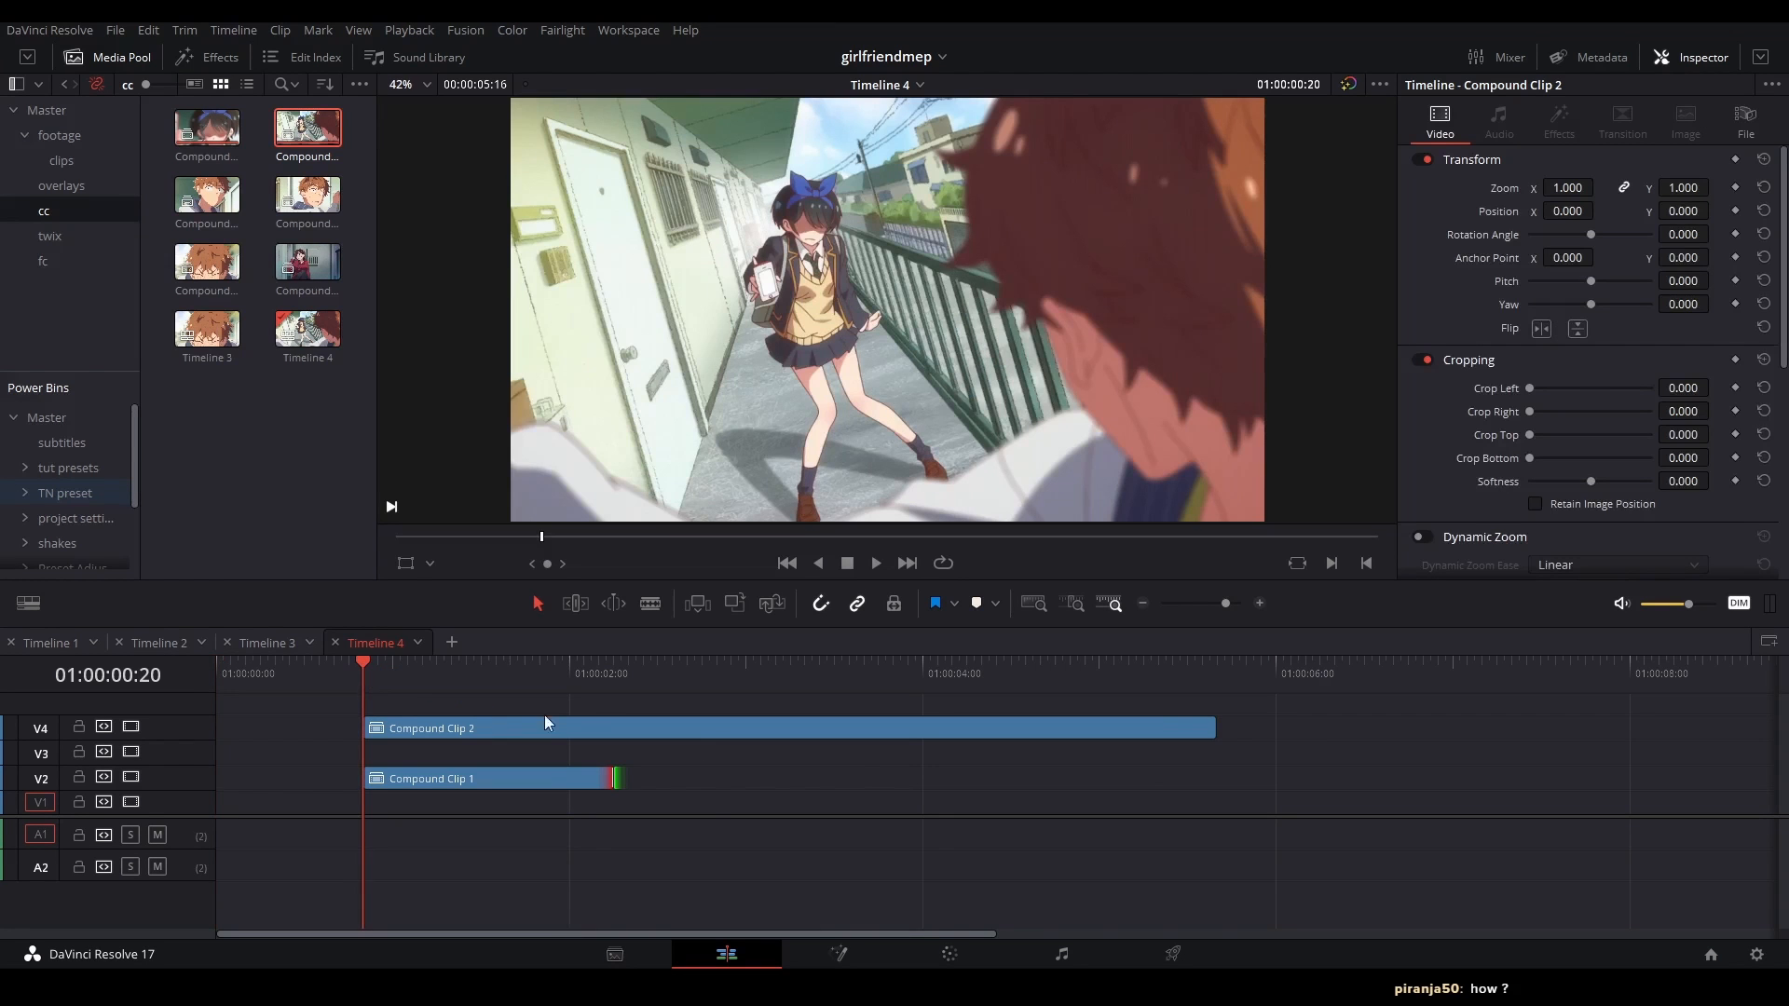
{"action": "left_click_drag", "start_coordinate": [439, 735], "coordinate": [440, 753]}
- Combine the two stacked compound clips into a new Fusion clip
{"action": "left_click_drag", "start_coordinate": [304, 724], "coordinate": [453, 768]}
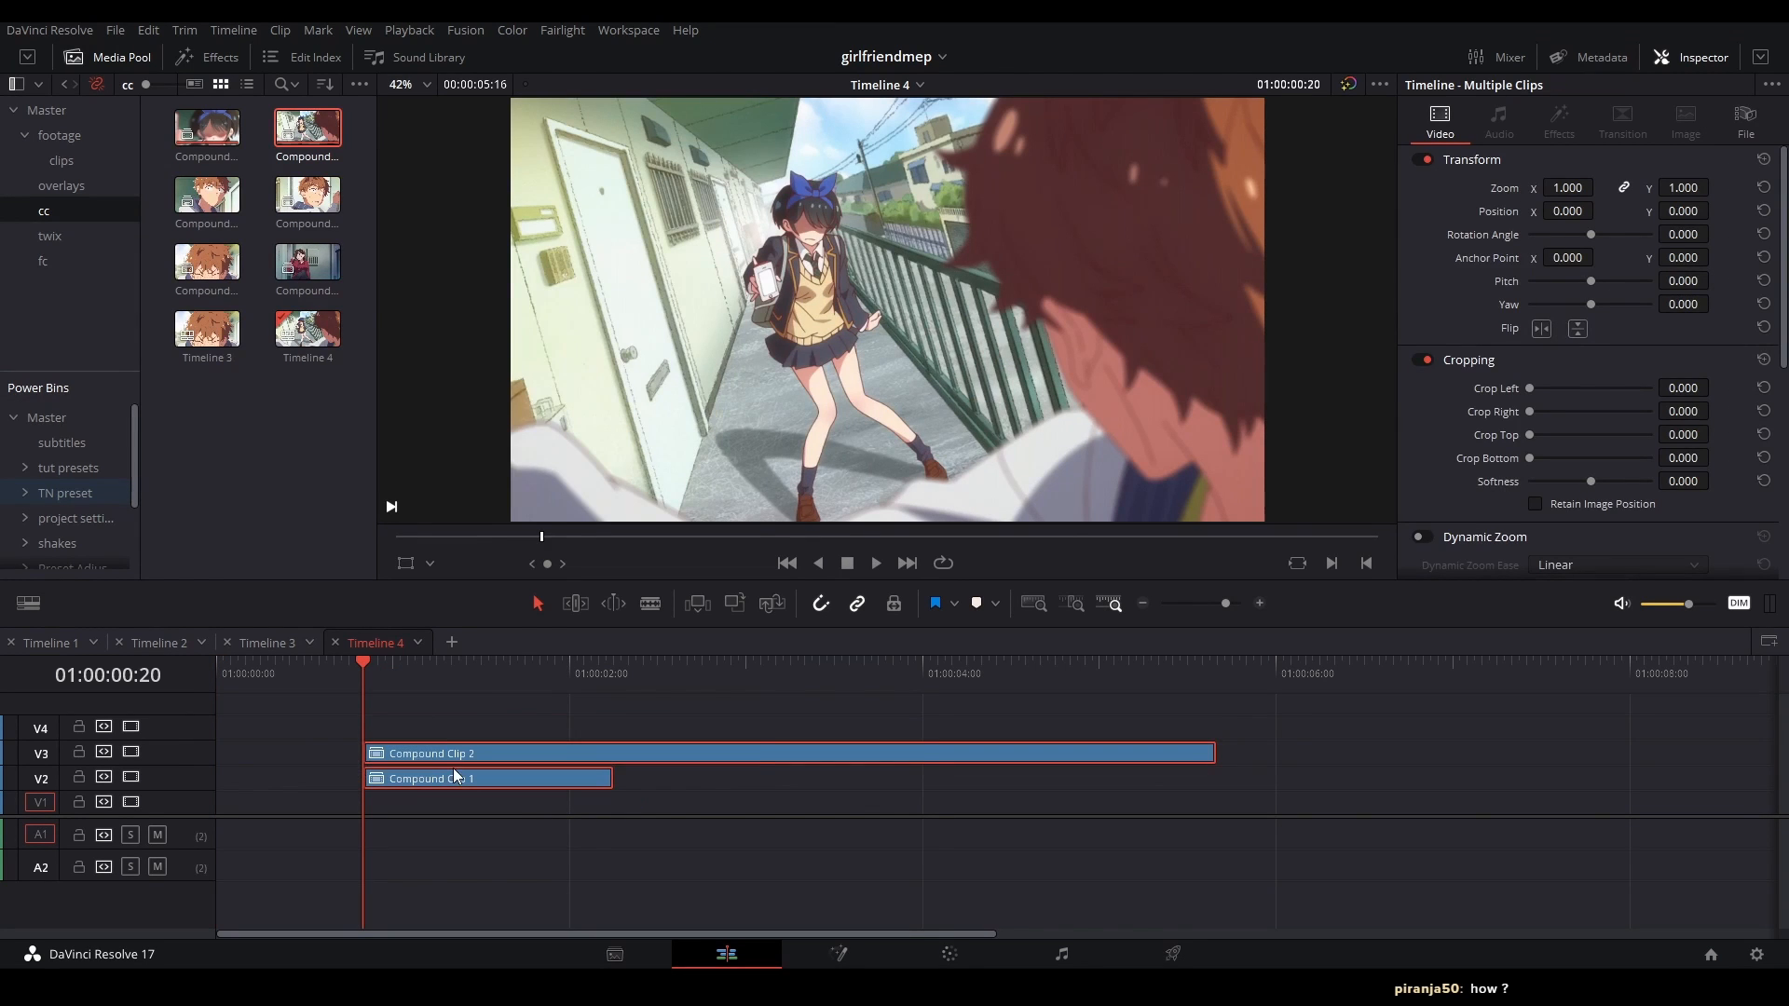
{"action": "right_click", "coordinate": [452, 767]}
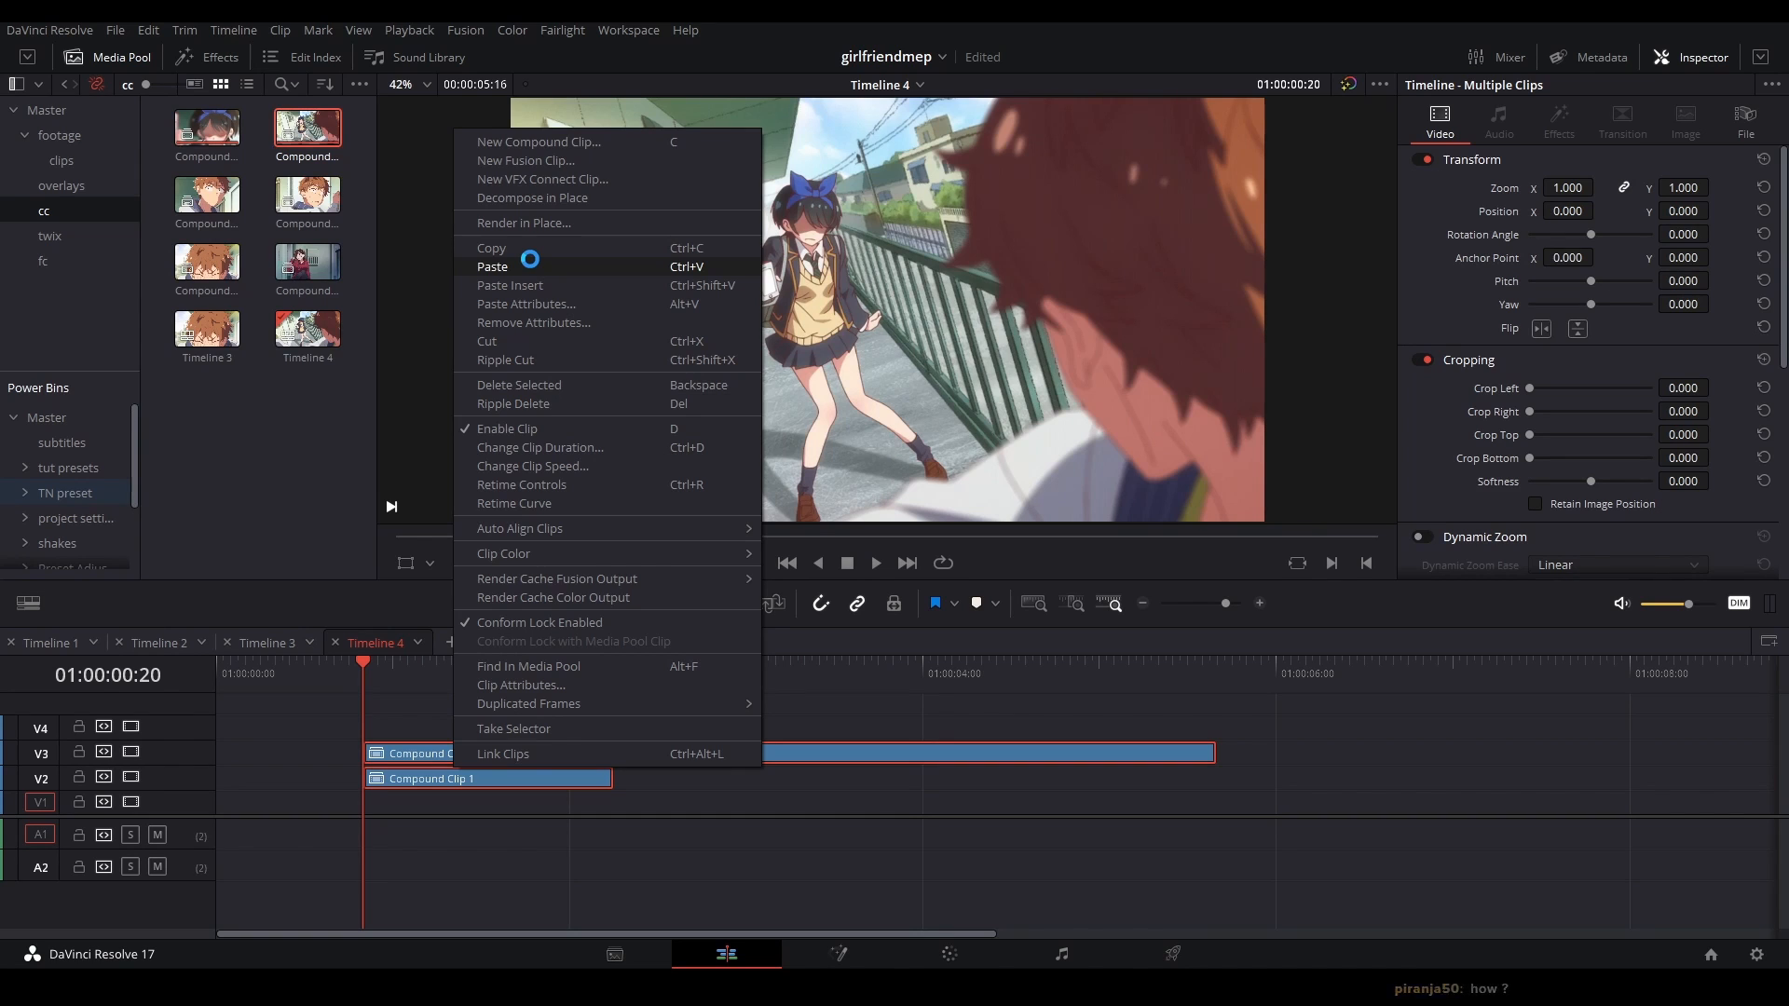
{"action": "left_click", "coordinate": [533, 162]}
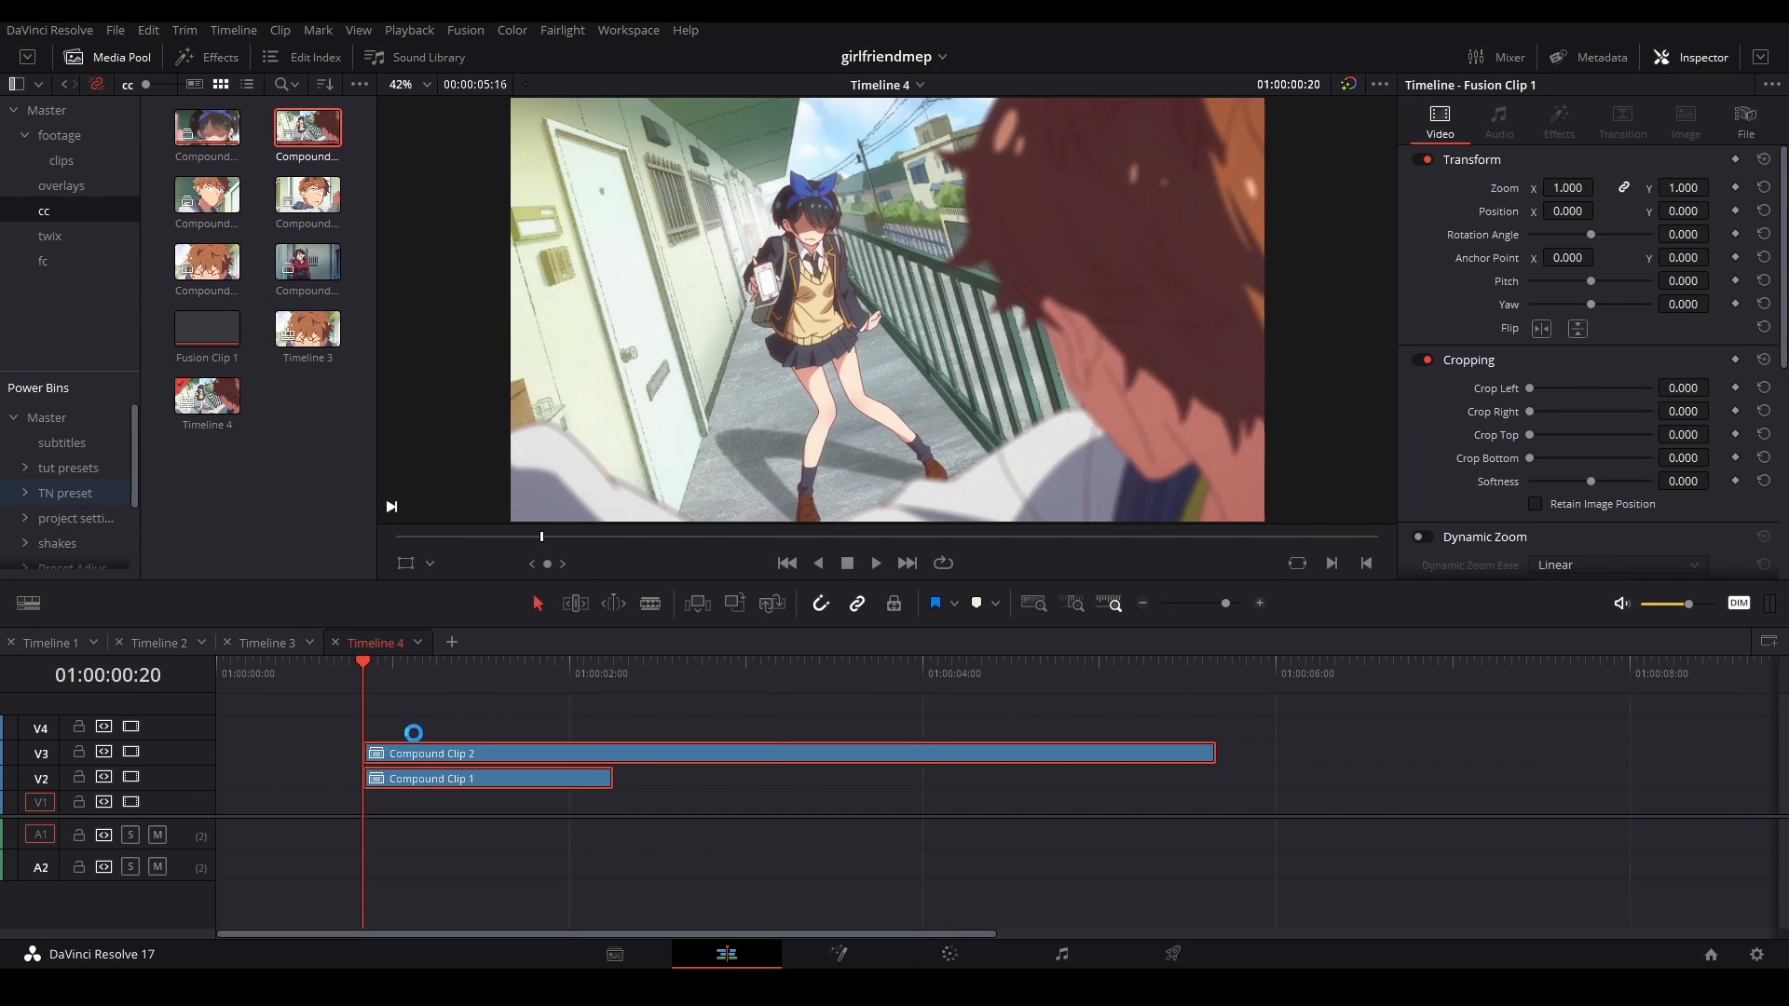
- Open the new Fusion clip on the Fusion page and inspect its two media input nodes
{"action": "left_click", "coordinate": [436, 777]}
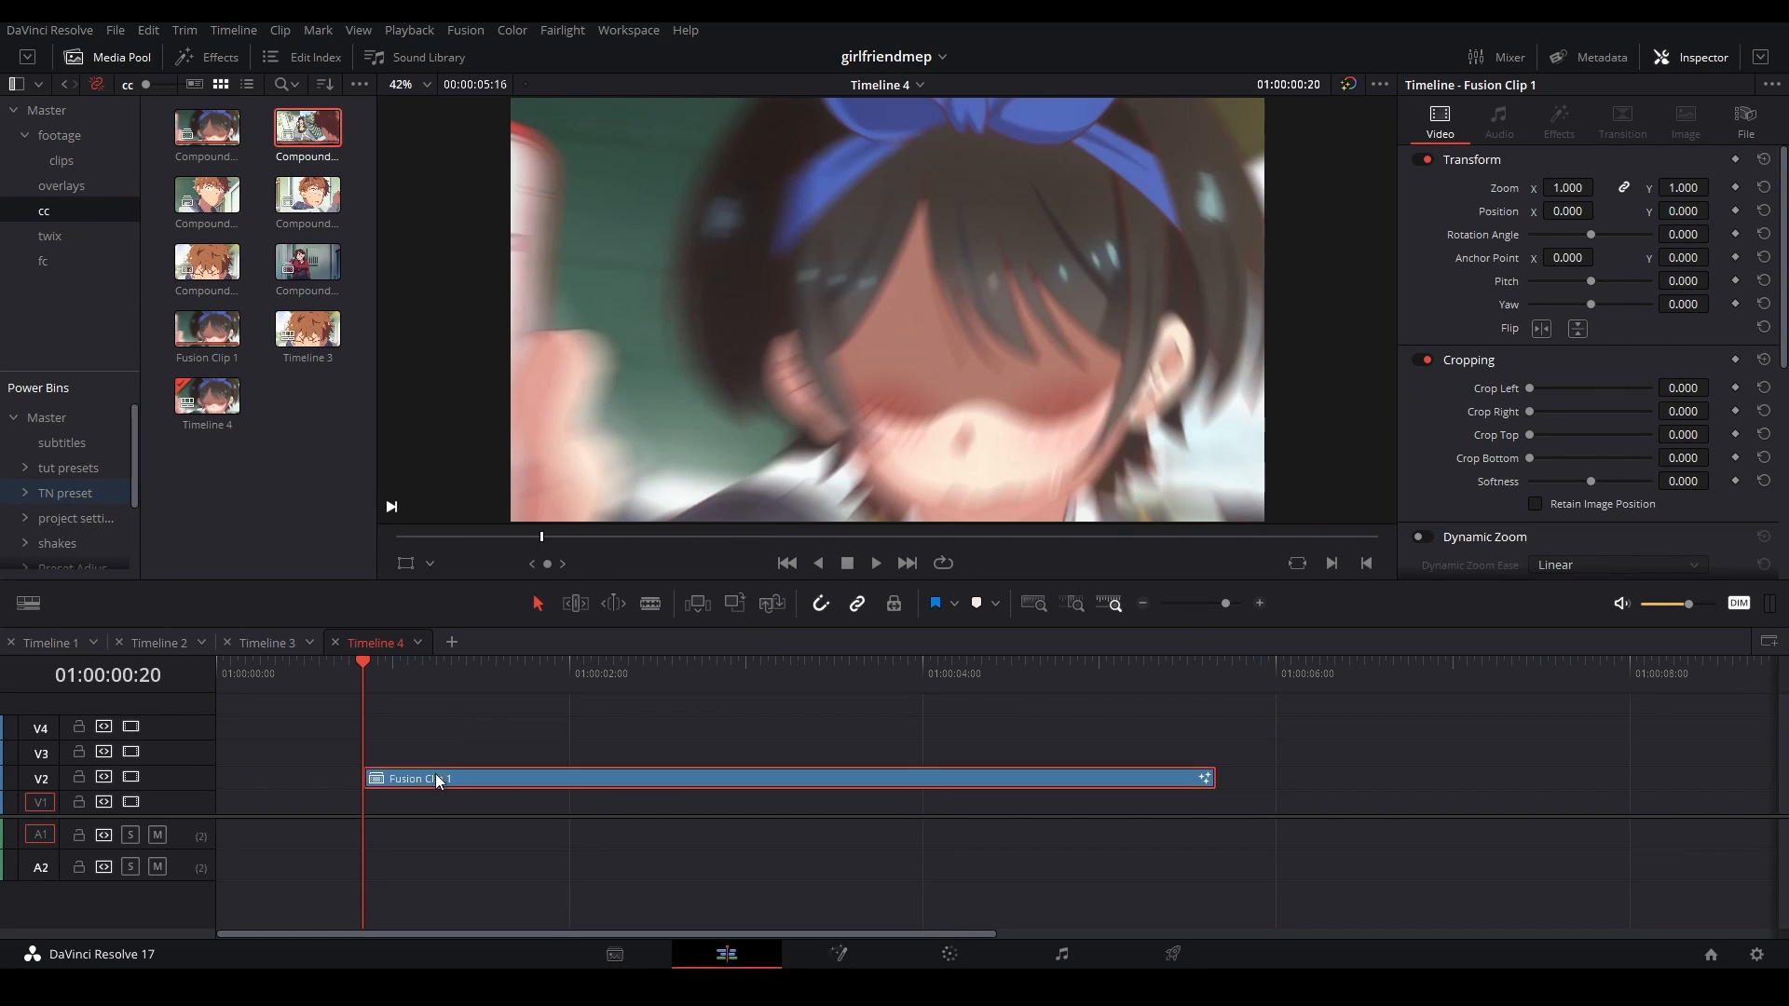
{"action": "left_click", "coordinate": [806, 950]}
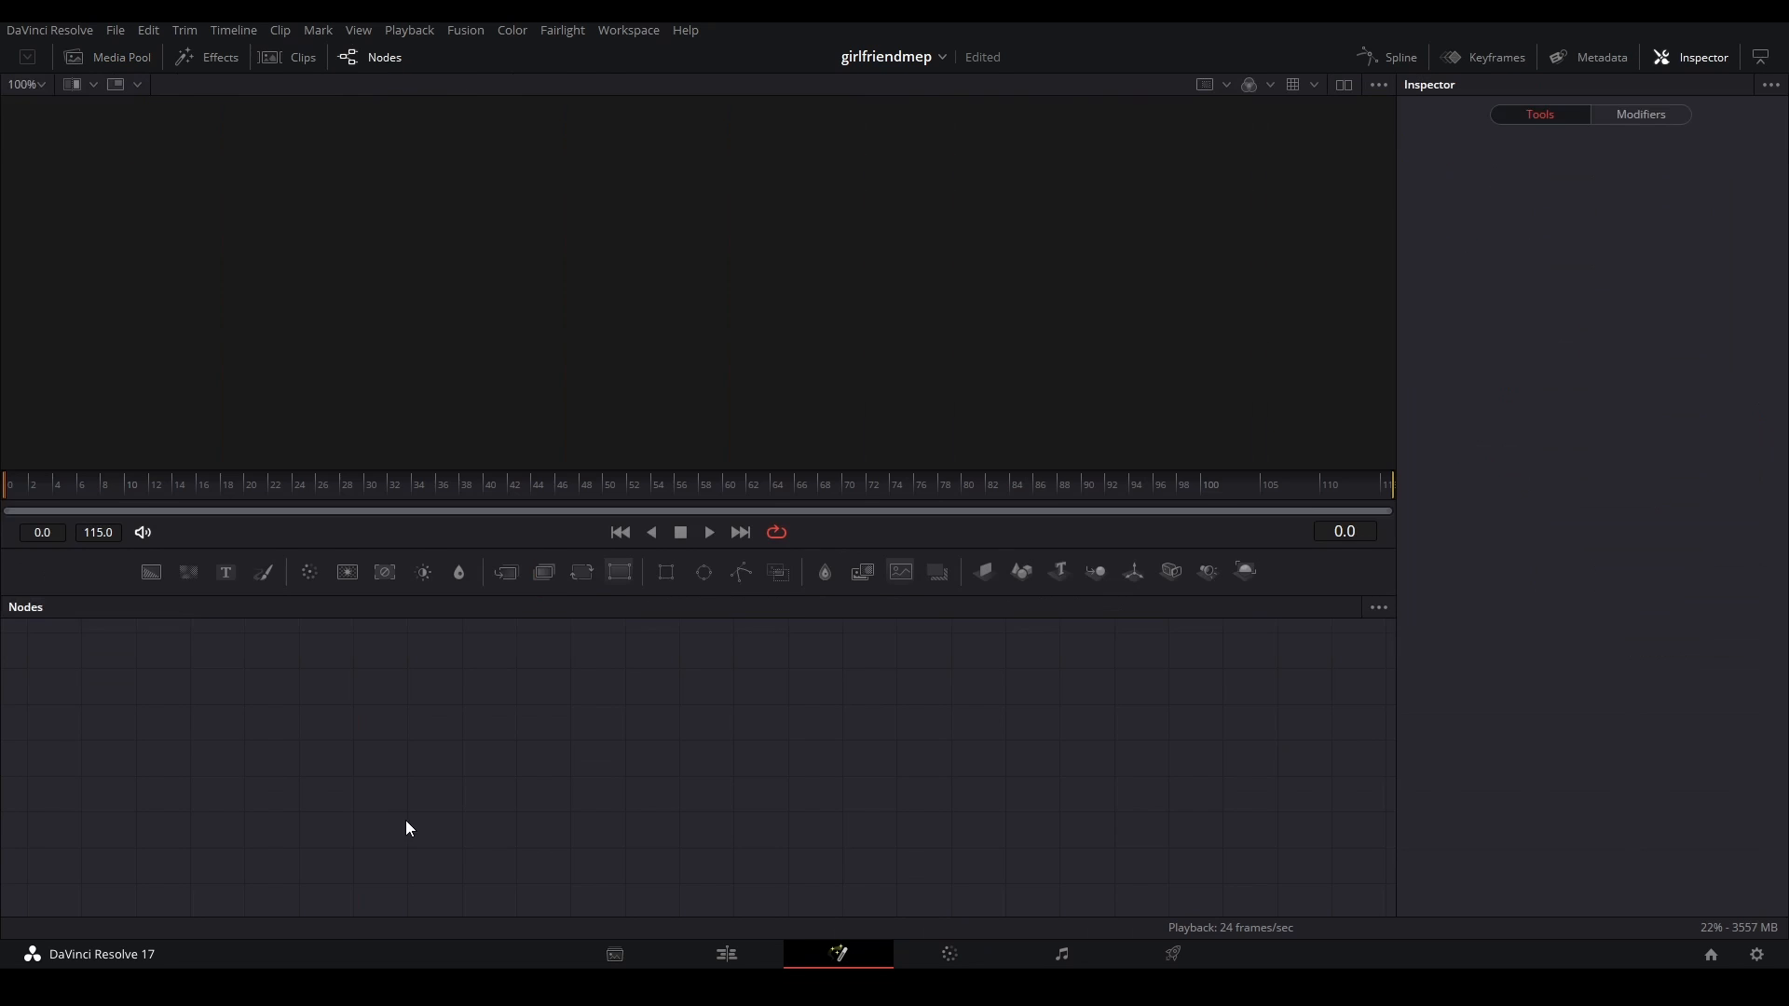
{"action": "left_click_drag", "start_coordinate": [305, 782], "coordinate": [681, 843]}
{"action": "left_click_drag", "start_coordinate": [350, 729], "coordinate": [518, 809]}
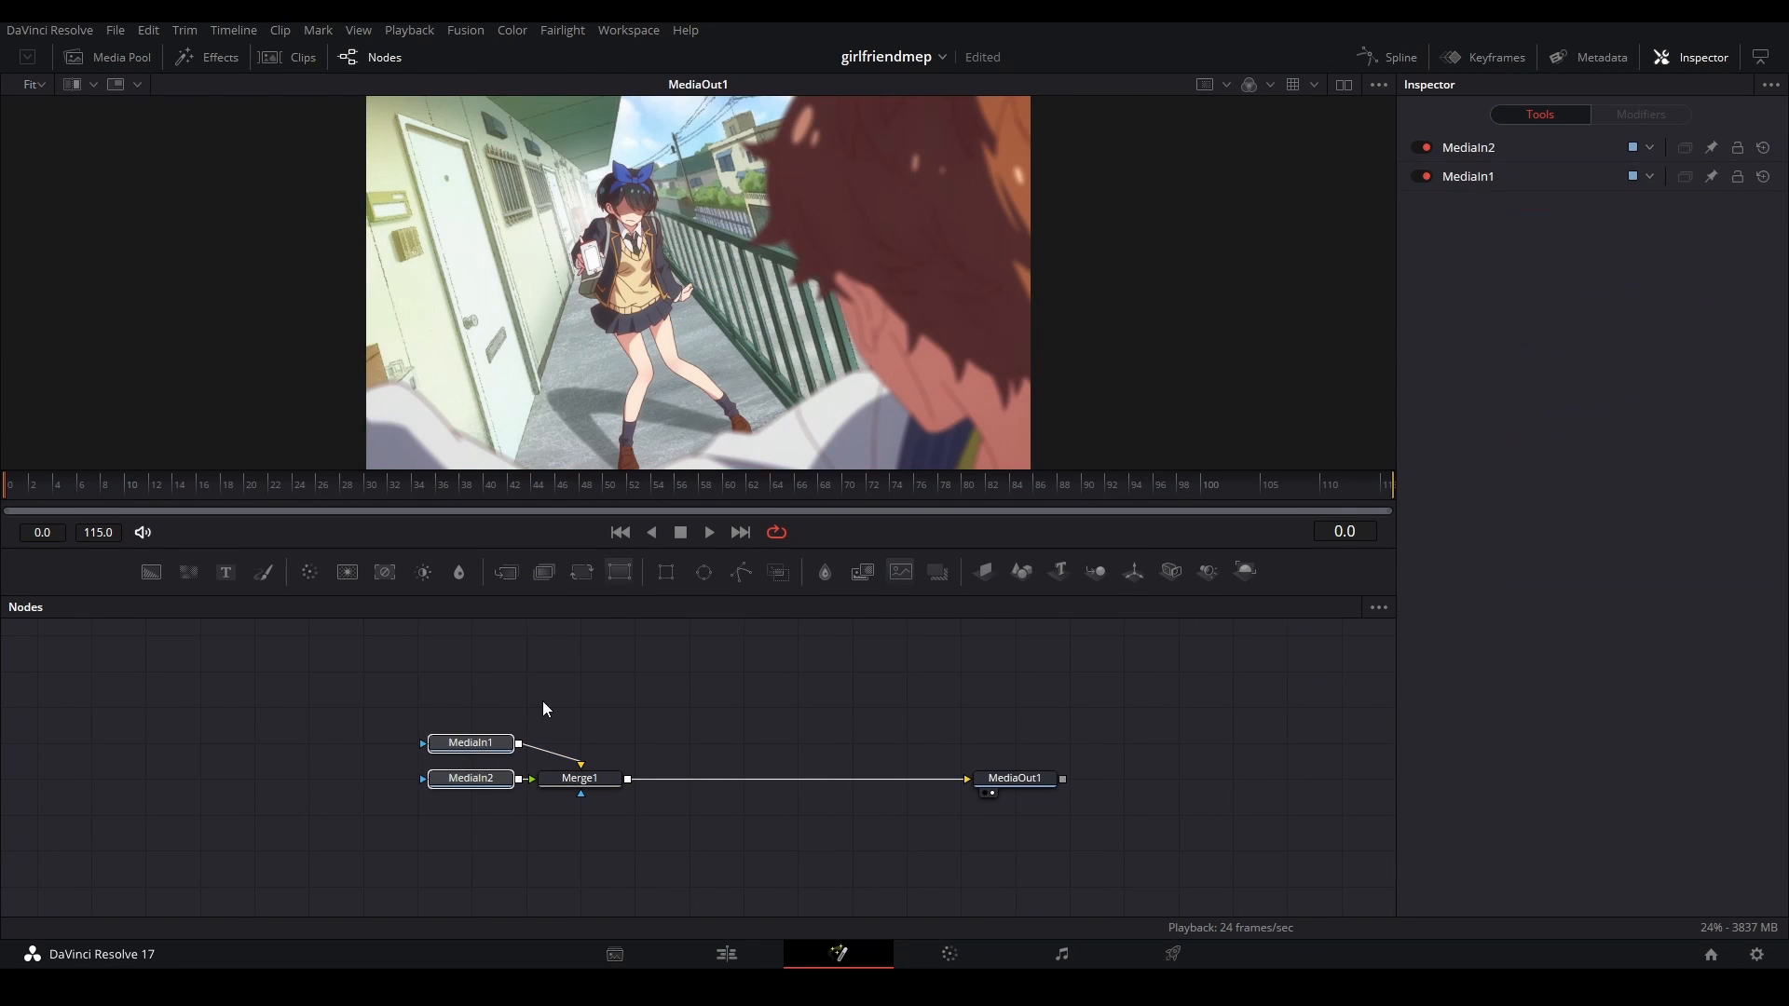
{"action": "left_click", "coordinate": [482, 740]}
{"action": "left_click", "coordinate": [486, 780]}
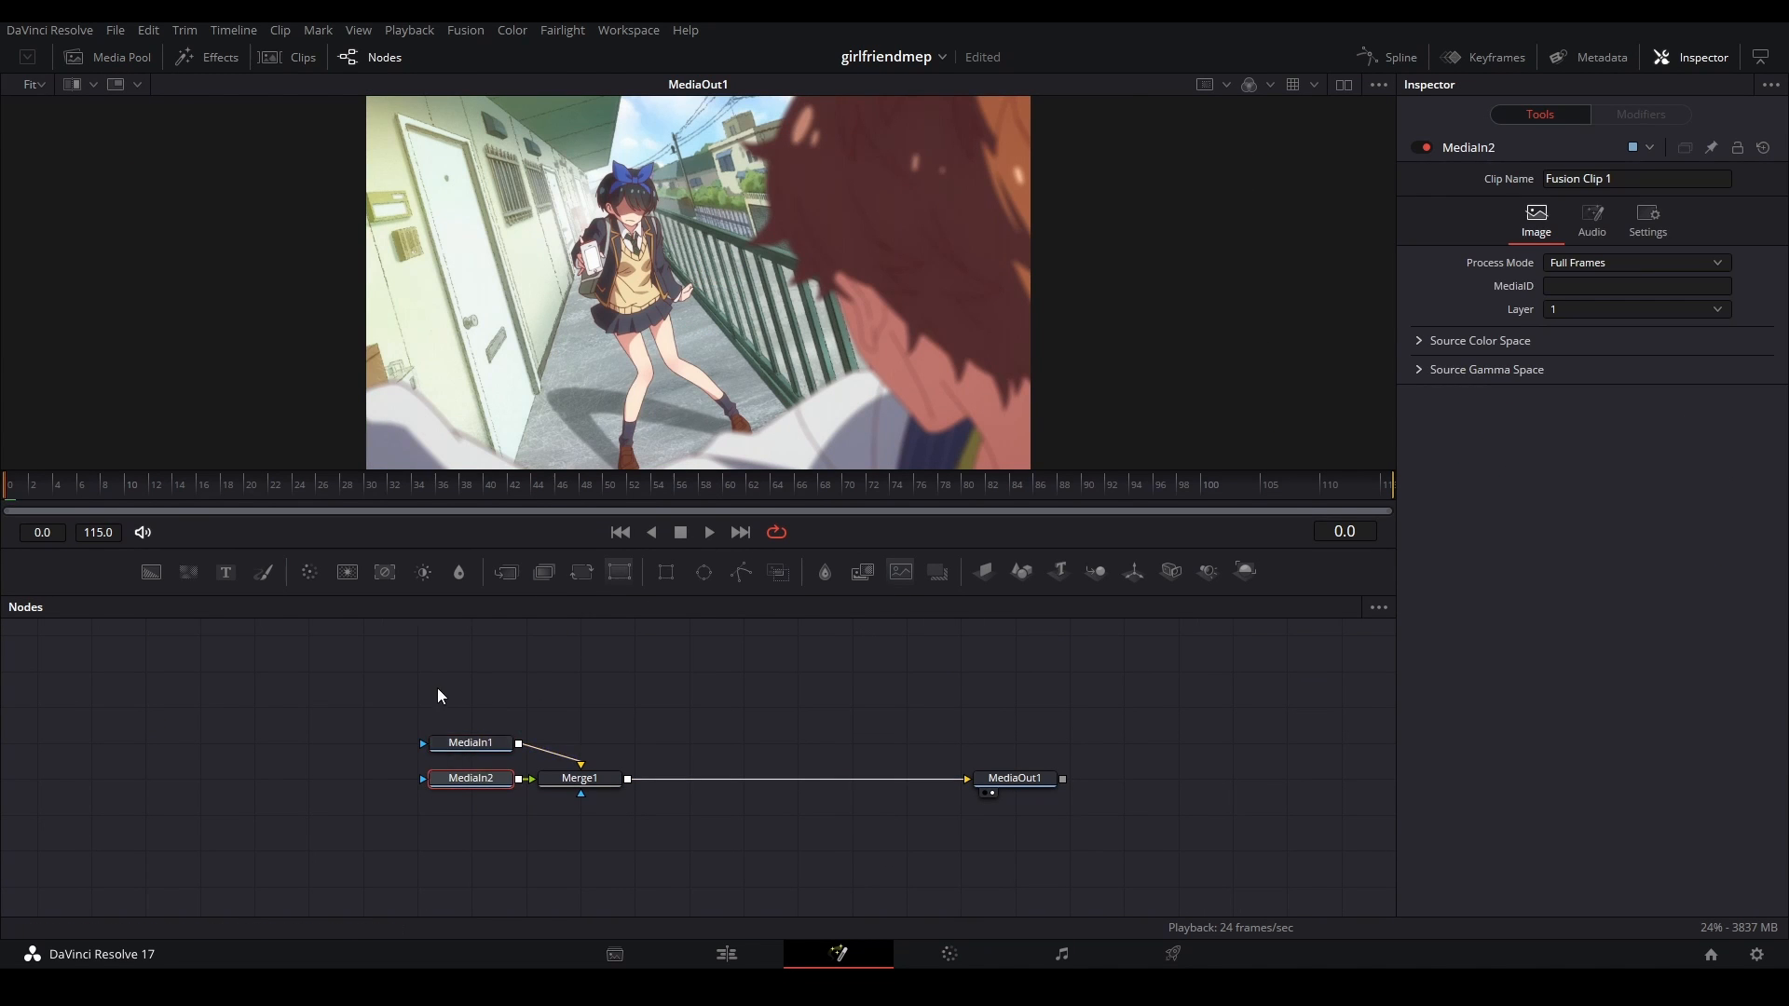
- Return to the Edit page and close Timeline 4
{"action": "left_click", "coordinate": [727, 955]}
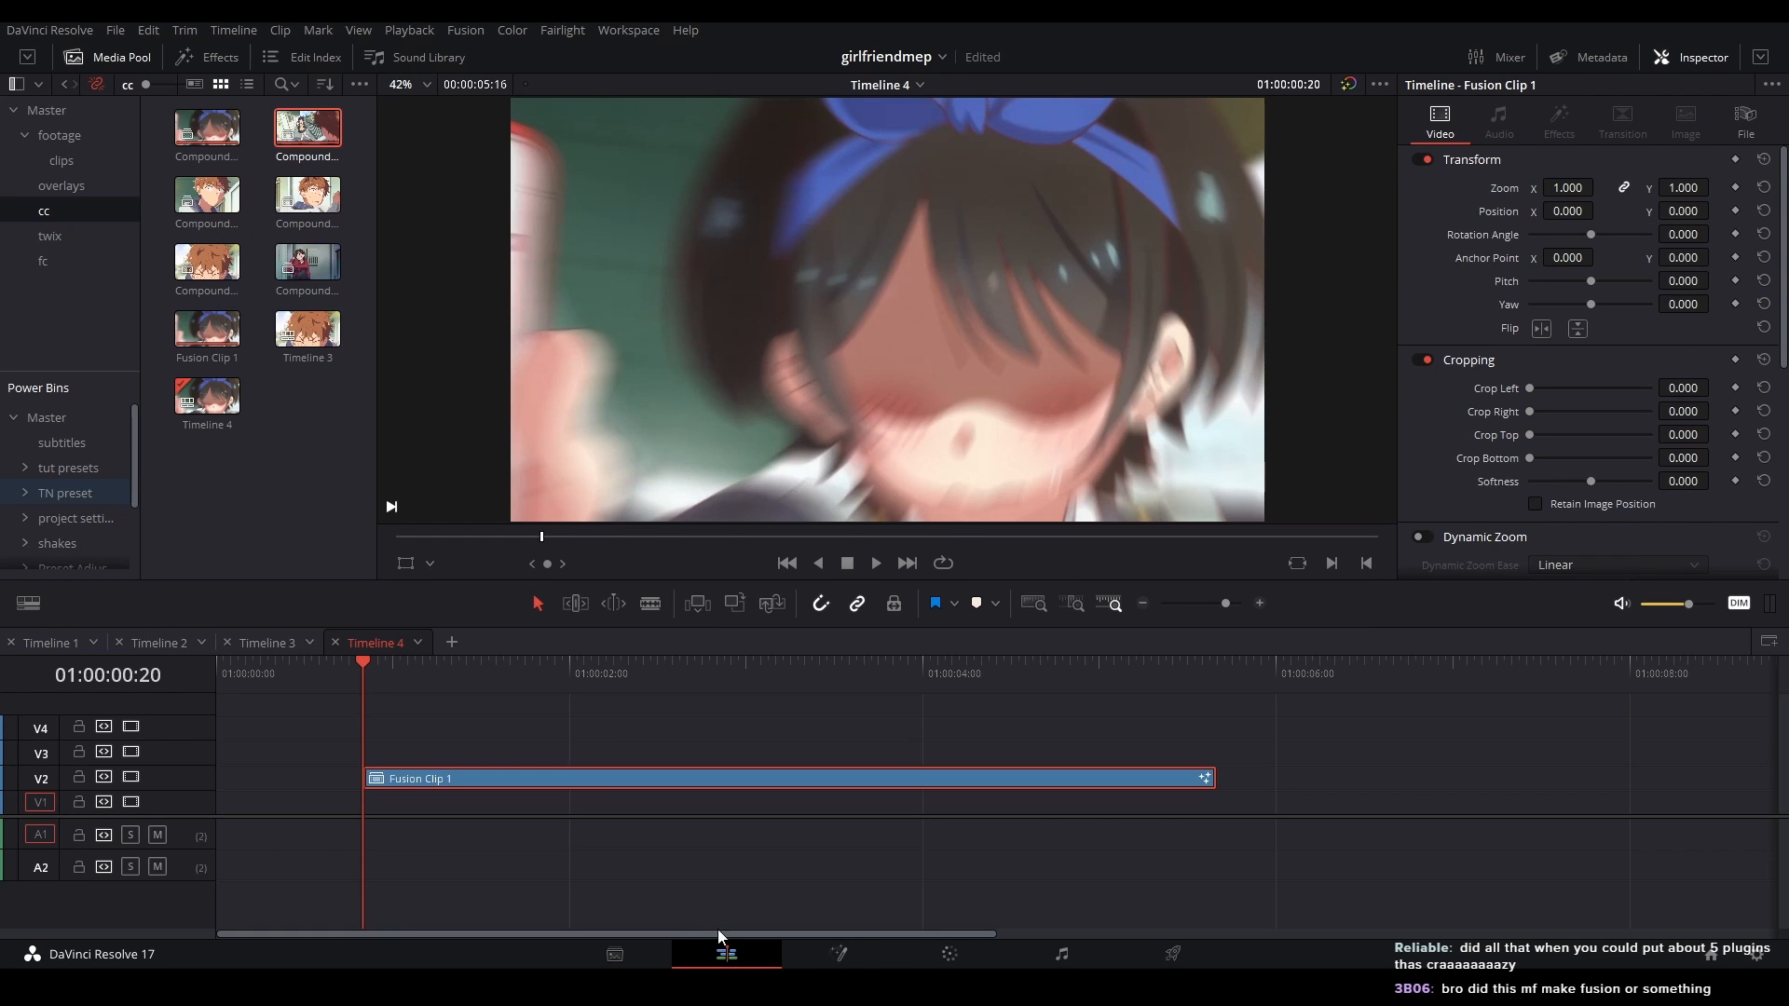
{"action": "double_click", "coordinate": [596, 779]}
{"action": "left_click_drag", "start_coordinate": [382, 730], "coordinate": [328, 730]}
{"action": "left_click", "coordinate": [444, 642]}
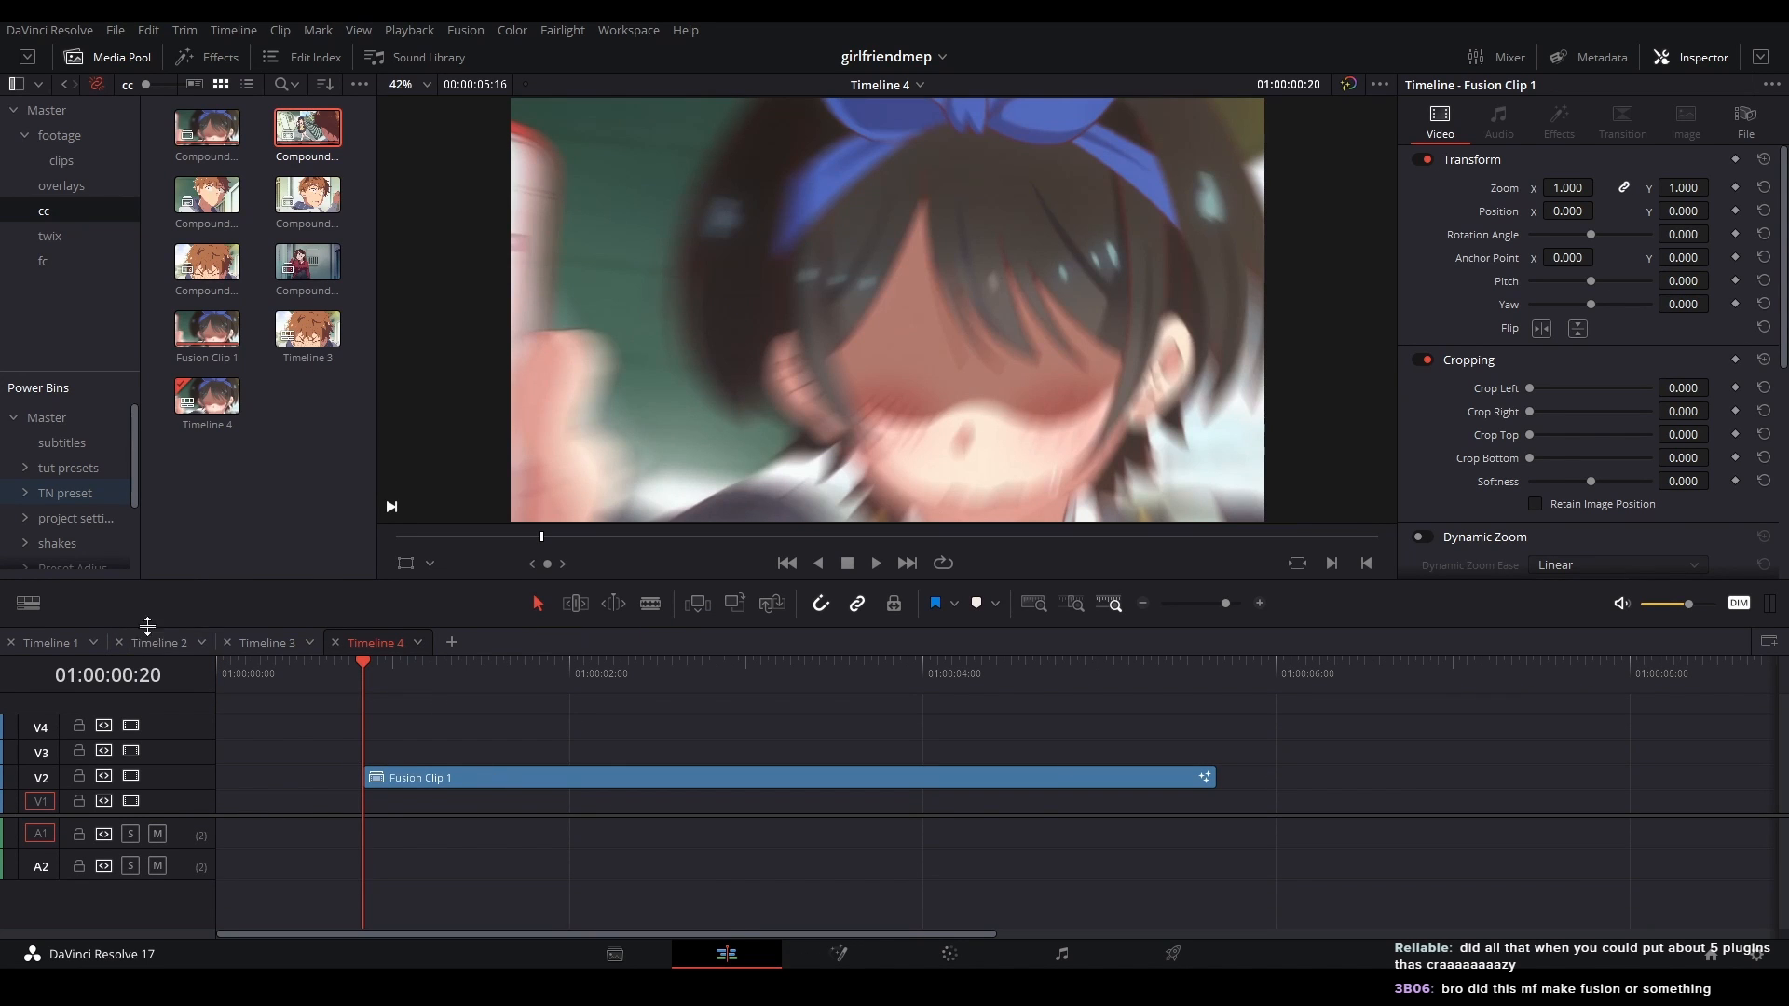
{"action": "left_click", "coordinate": [265, 644]}
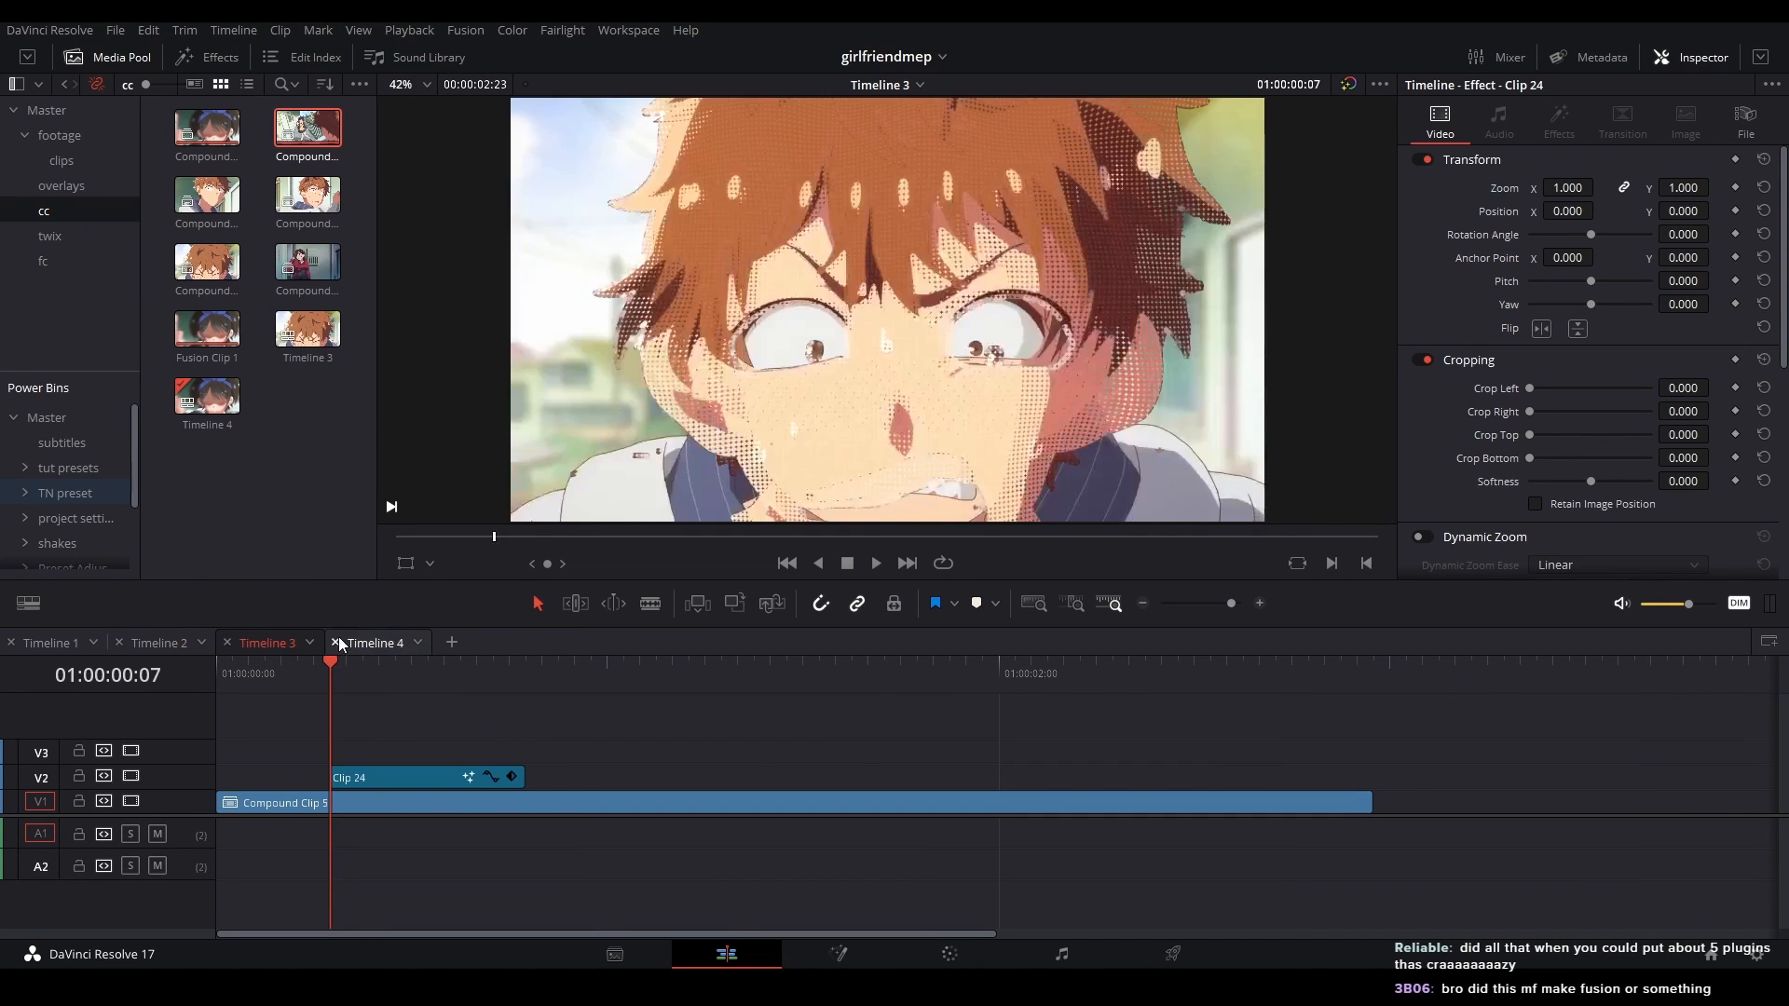
{"action": "left_click", "coordinate": [336, 642]}
- Open Fusion Clip 1 from Timeline 1 on the Fusion page
{"action": "right_click", "coordinate": [697, 842]}
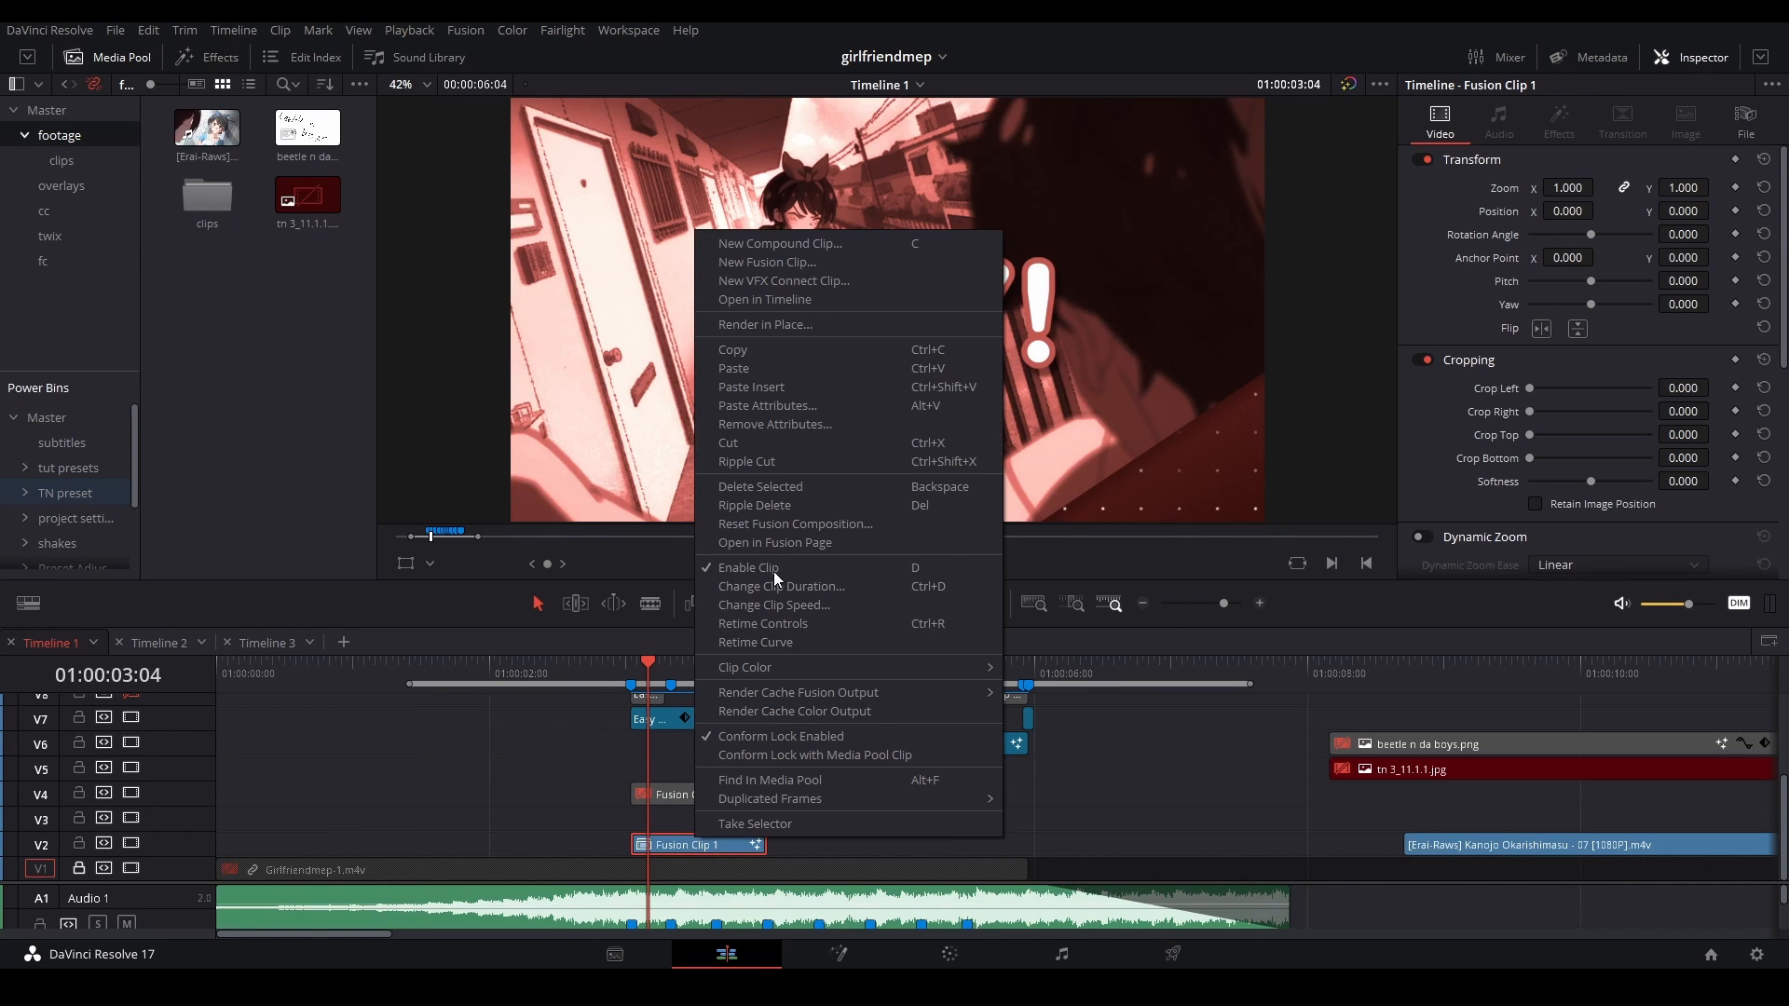
{"action": "left_click", "coordinate": [773, 544]}
{"action": "left_click_drag", "start_coordinate": [4, 725], "coordinate": [481, 720]}
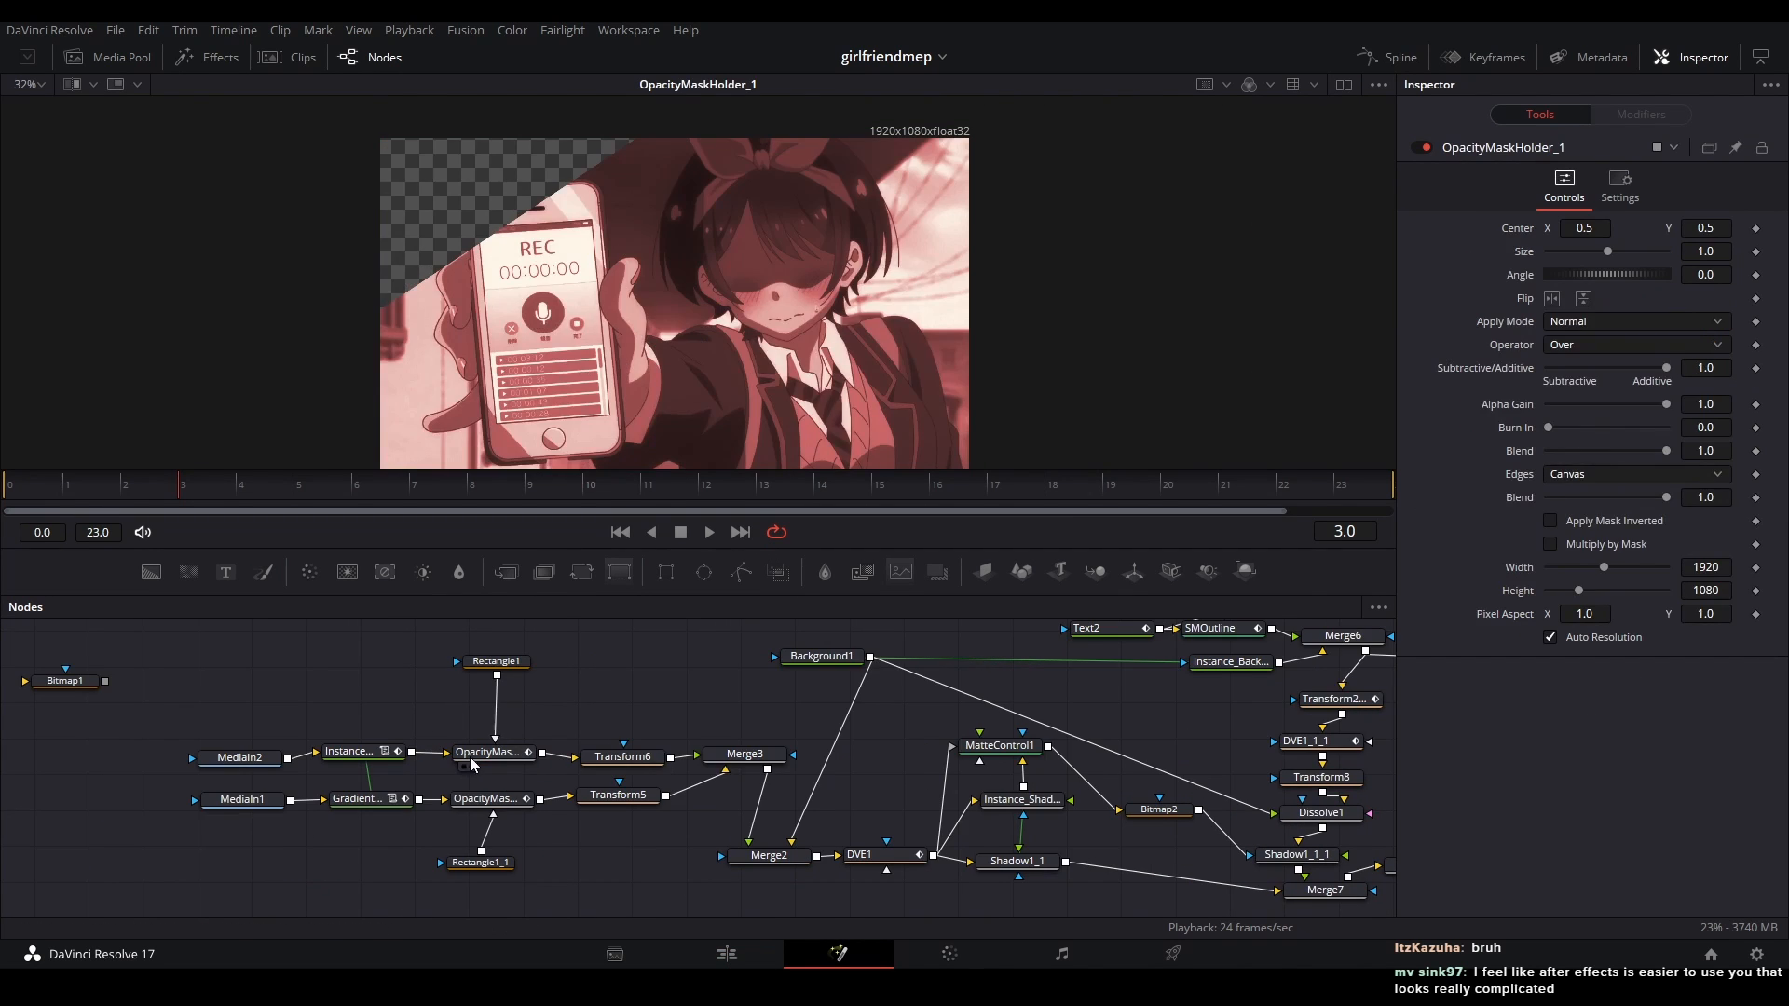
- View the outputs of the instanced gradient mapper, MediaIn2 and GradientMapper1 in turn
{"action": "left_click", "coordinate": [365, 756]}
{"action": "key", "text": "2"}
{"action": "left_click_drag", "start_coordinate": [310, 727], "coordinate": [421, 752]}
{"action": "left_click", "coordinate": [399, 746]}
{"action": "key", "text": "2"}
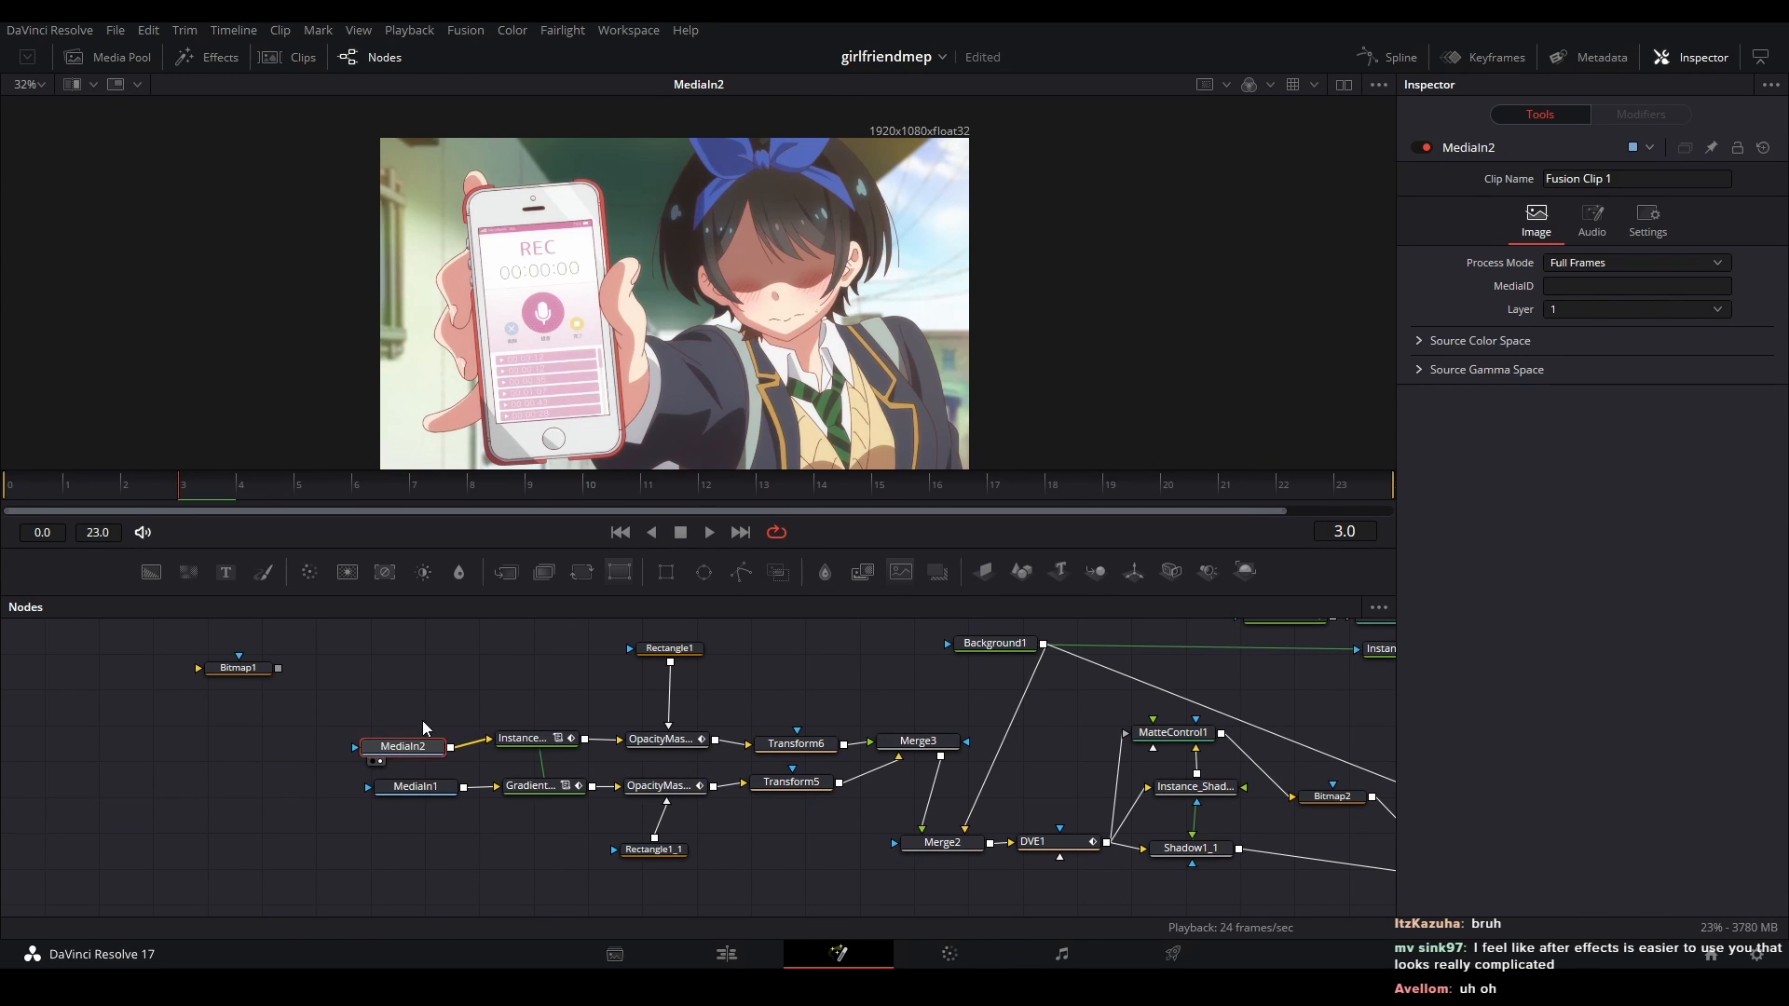
{"action": "left_click", "coordinate": [539, 788]}
{"action": "key", "text": "2"}
- Add a separate GradientMapper node below MediaIn1 and show its output in the viewer
{"action": "key", "text": "shift+space"}
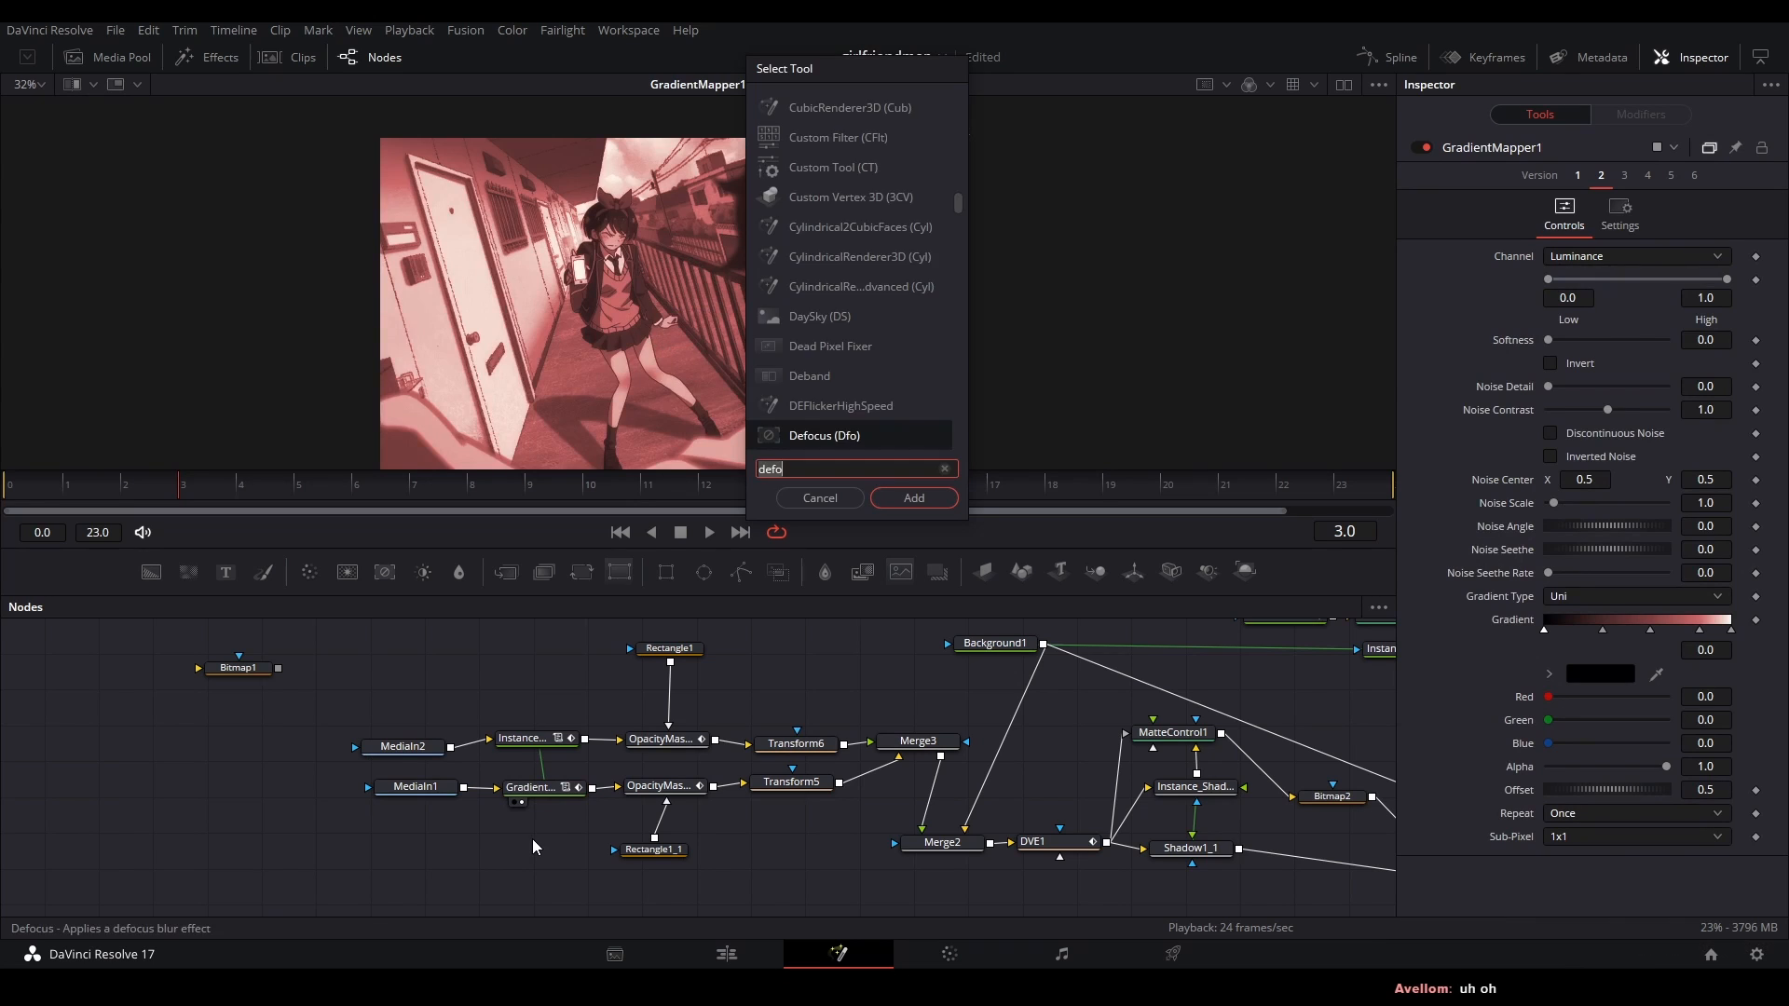
{"action": "type", "text": "gradi"}
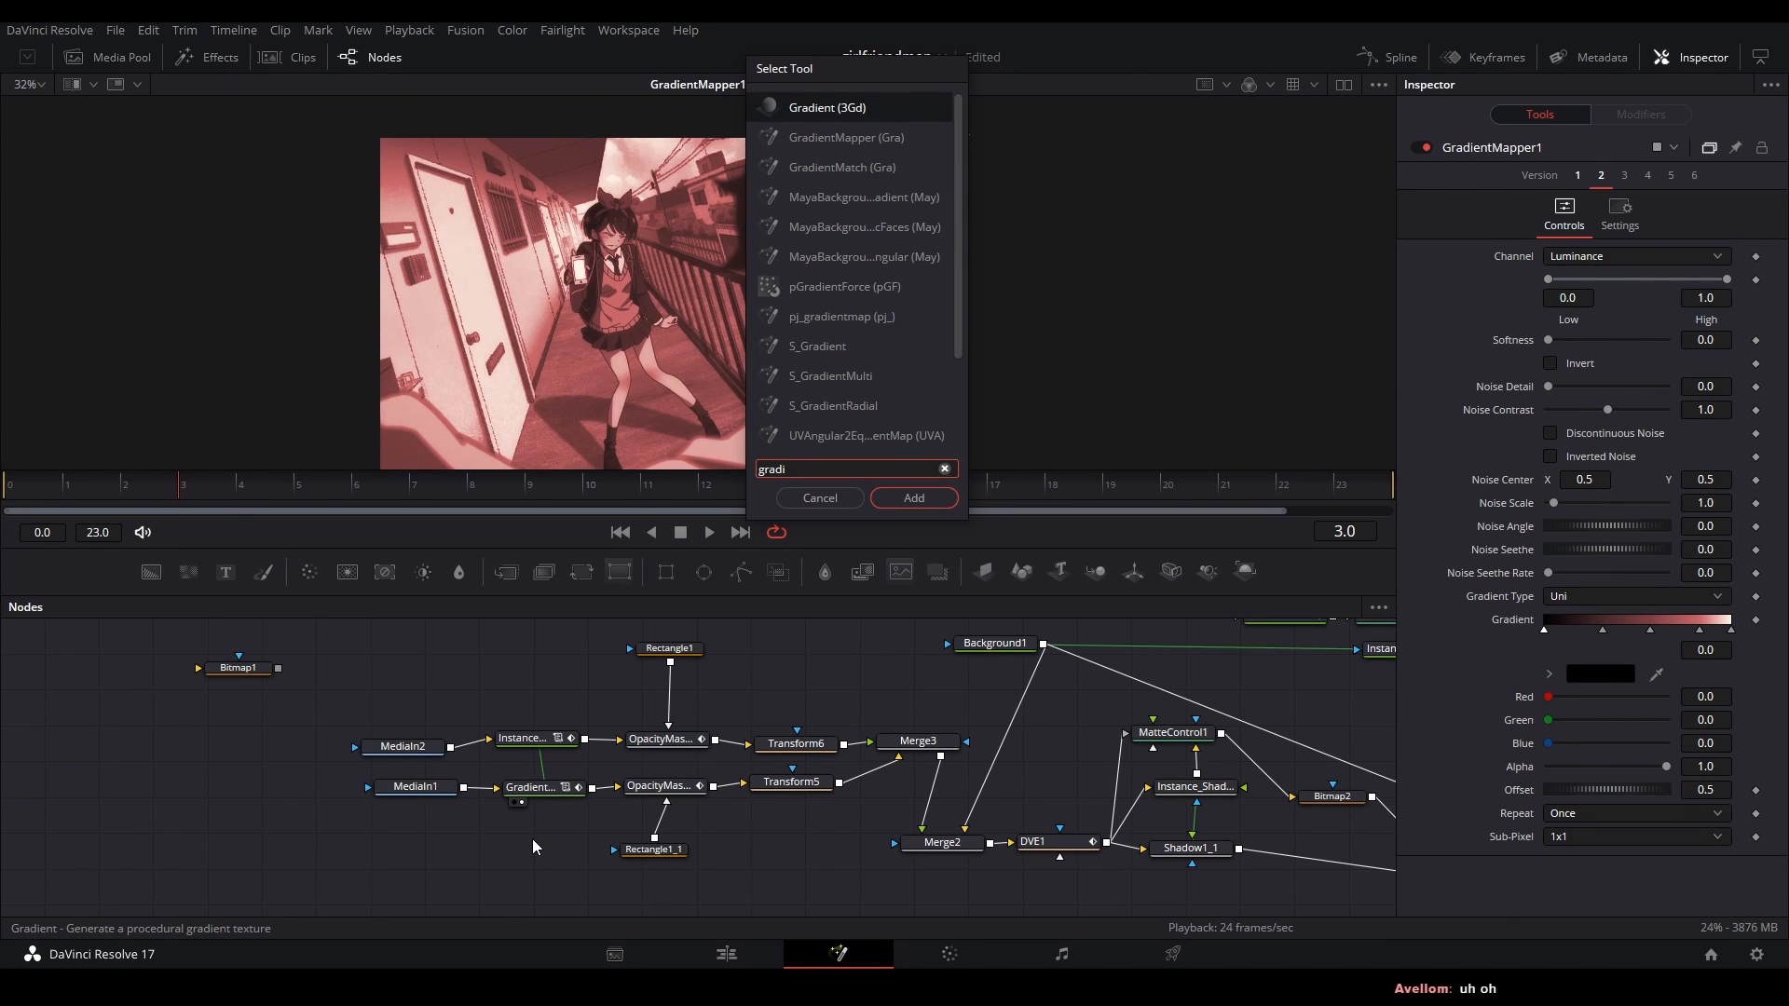
{"action": "key", "text": "Down"}
{"action": "key", "text": "Return"}
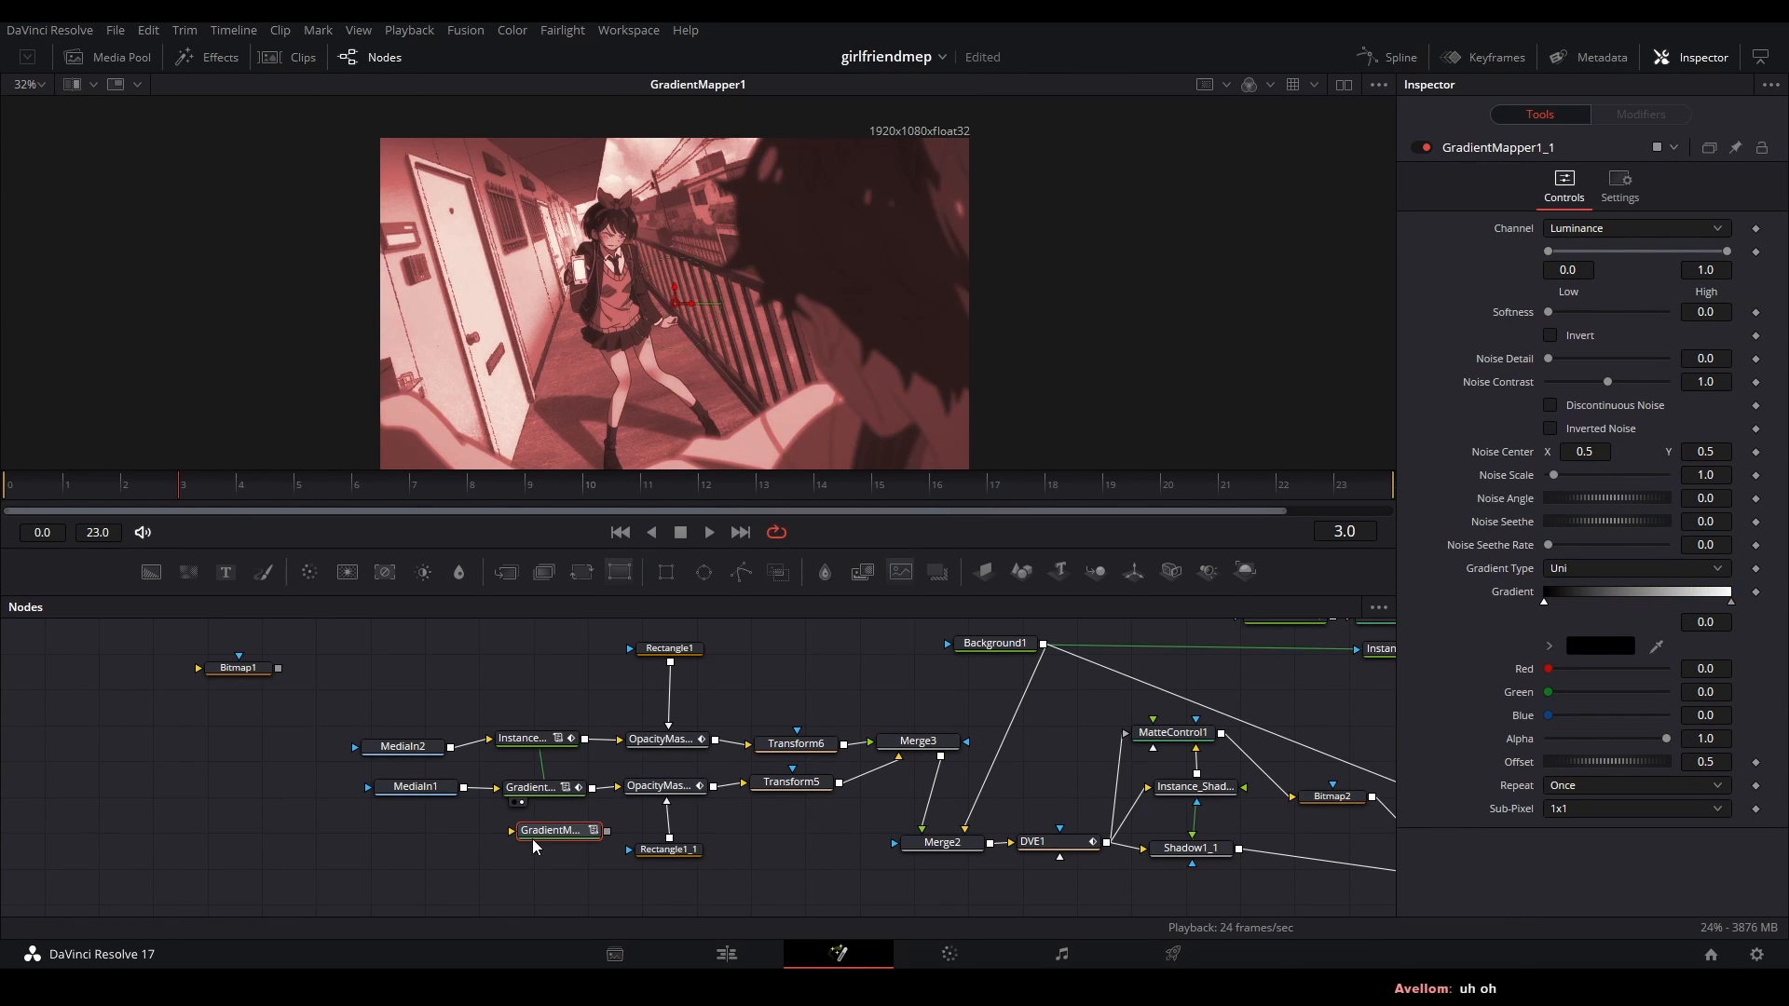
{"action": "left_click_drag", "start_coordinate": [534, 845], "coordinate": [450, 843]}
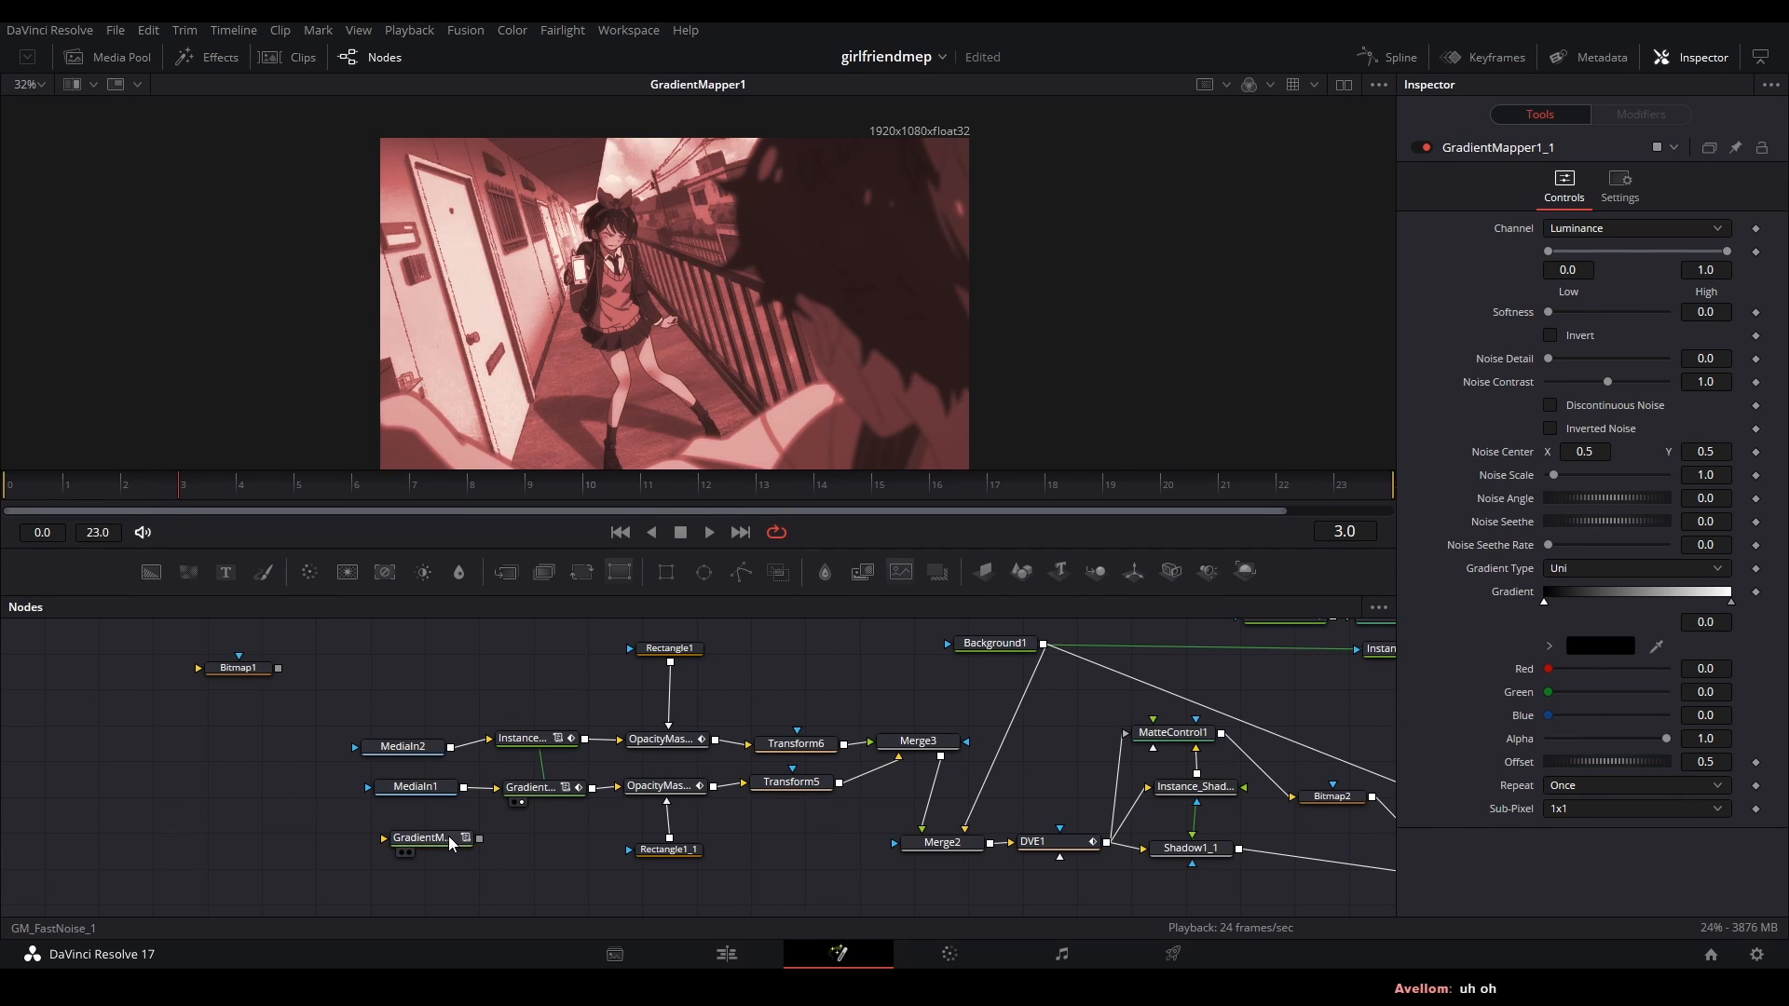
{"action": "left_click", "coordinate": [449, 843]}
{"action": "key", "text": "2"}
{"action": "left_click_drag", "start_coordinate": [283, 799], "coordinate": [461, 749]}
{"action": "left_click", "coordinate": [435, 650]}
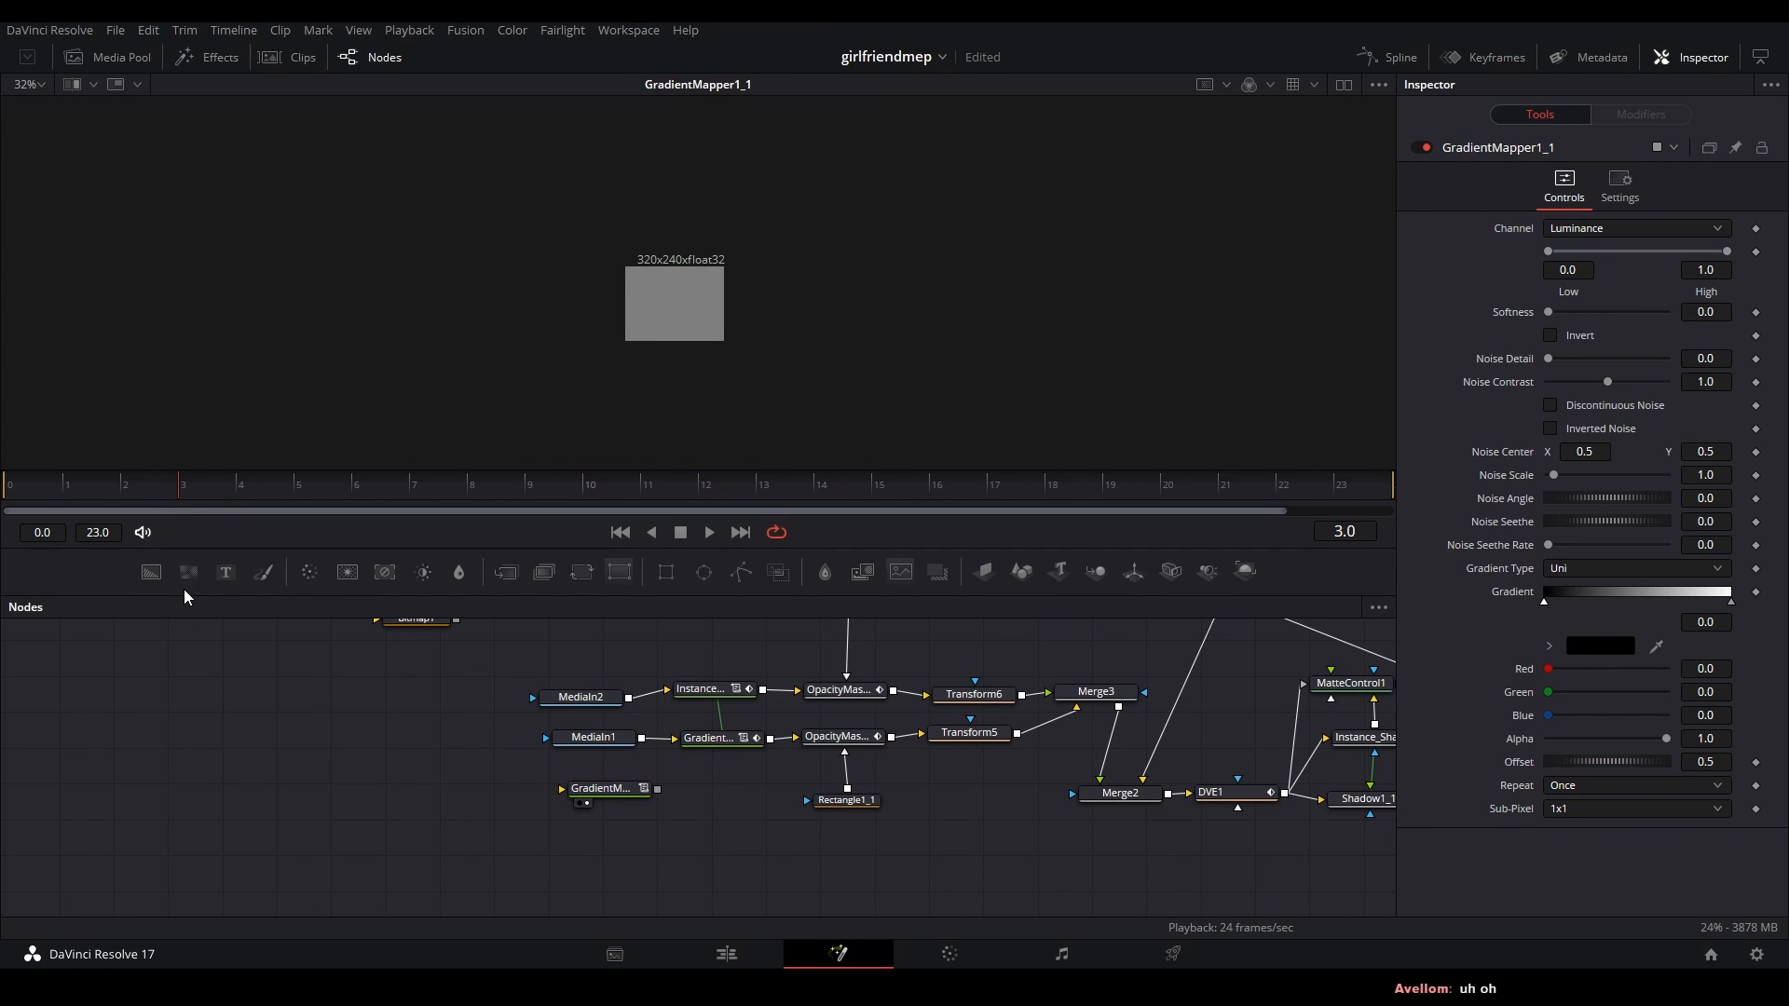
- Bring the "beetle n da boys" image from the footage bin into the node graph and feed it into the new gradient mapper
{"action": "left_click", "coordinate": [107, 57]}
{"action": "left_click_drag", "start_coordinate": [187, 126], "coordinate": [601, 792]}
{"action": "left_click_drag", "start_coordinate": [596, 792], "coordinate": [555, 839]}
{"action": "scroll", "coordinate": [858, 339], "scroll_direction": "up", "scroll_amount": 4}
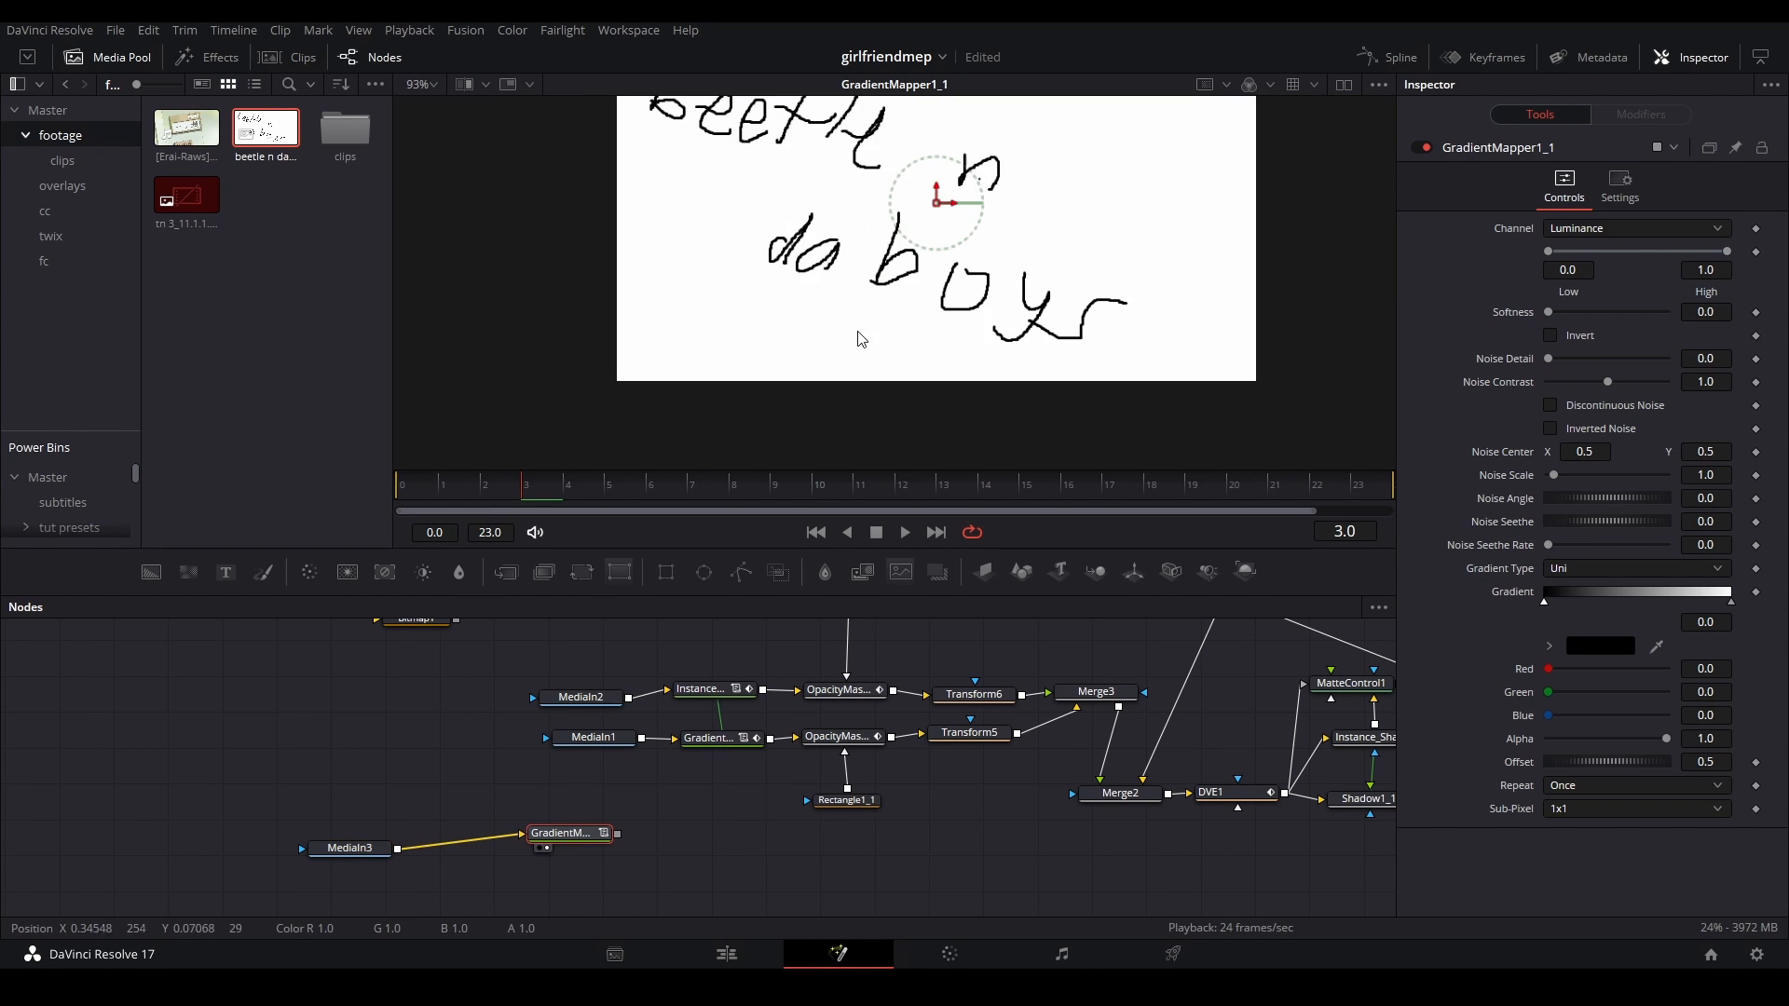
{"action": "left_click_drag", "start_coordinate": [859, 333], "coordinate": [776, 404]}
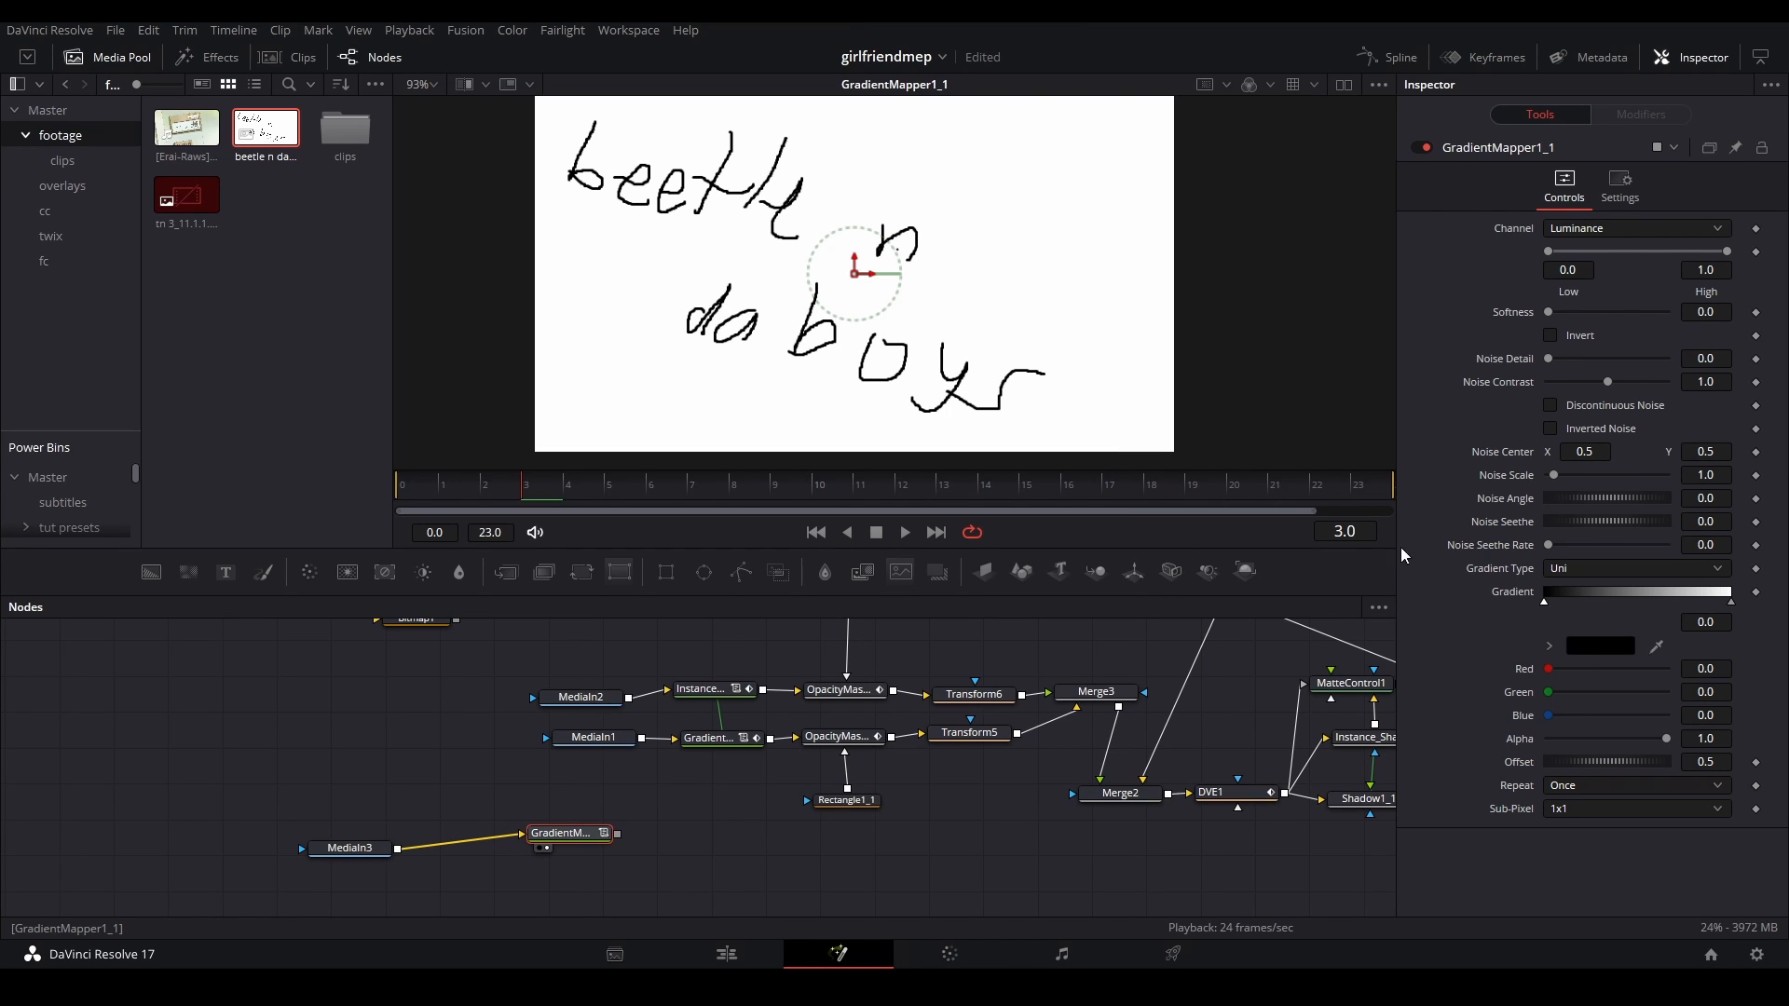
- Recolour the new mapper's gradient with red at the dark end and green (hue 0.384, saturation 0.916, value 1.0) at the bright end
{"action": "left_click", "coordinate": [1552, 647]}
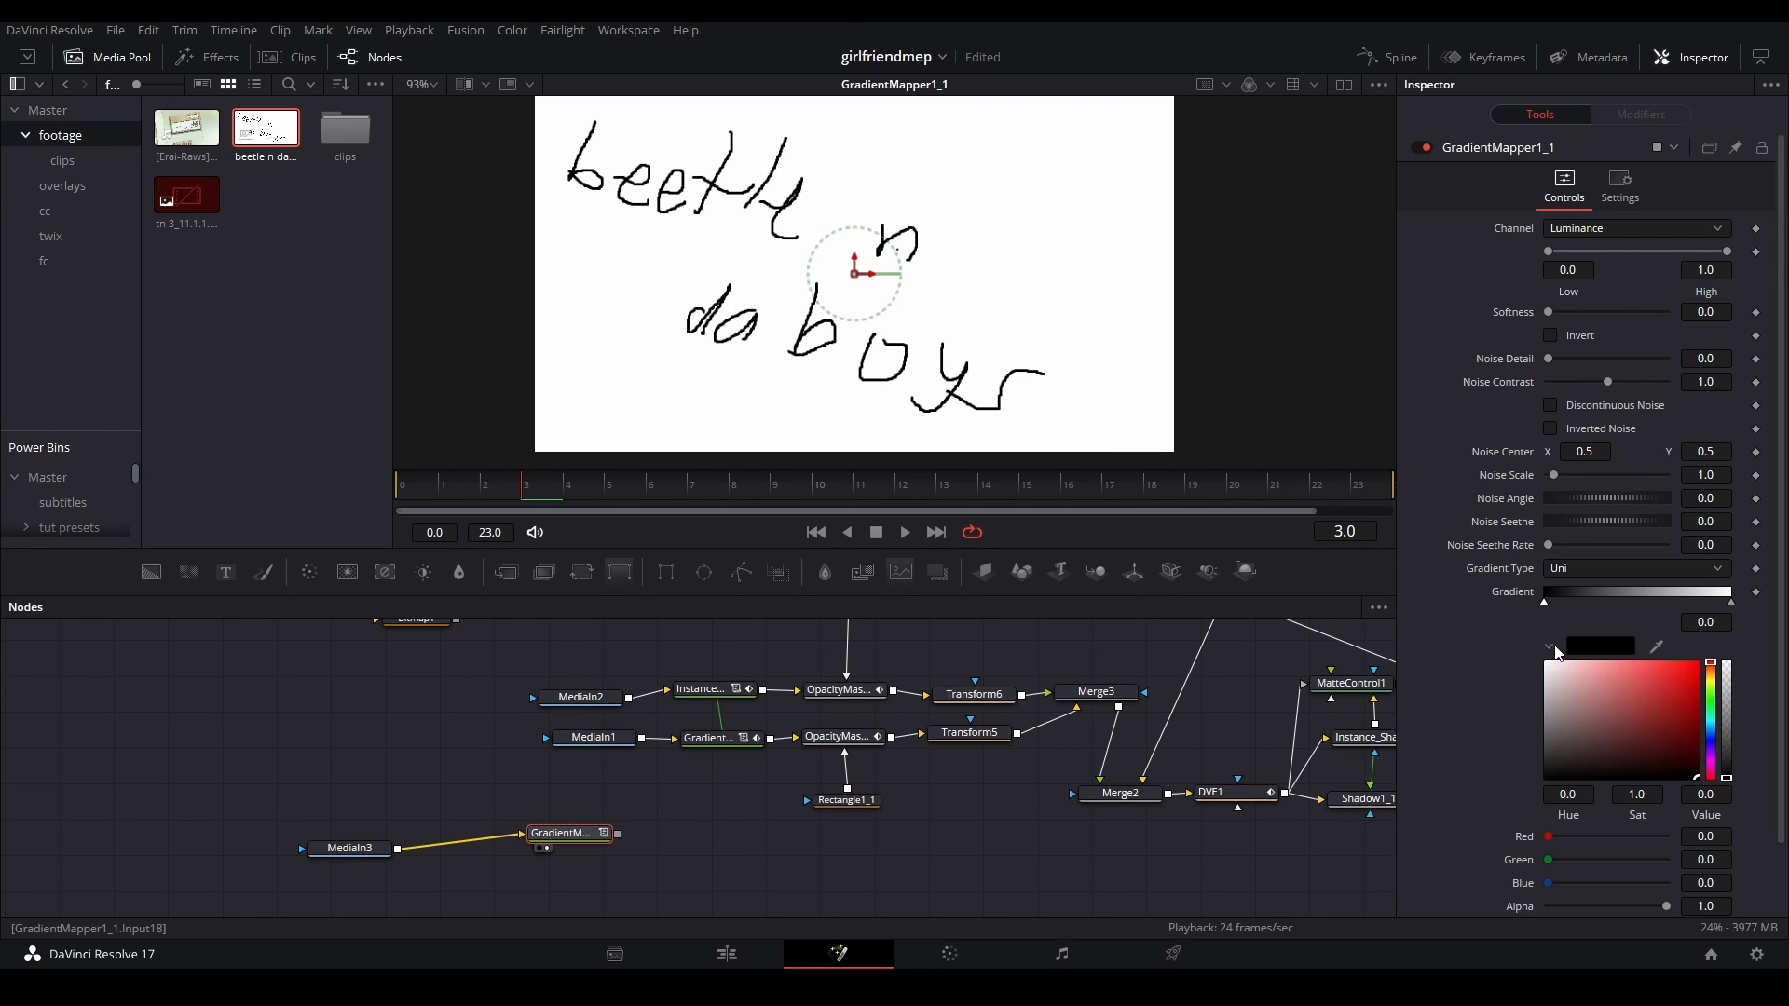
{"action": "left_click", "coordinate": [1647, 699]}
{"action": "left_click", "coordinate": [1726, 605]}
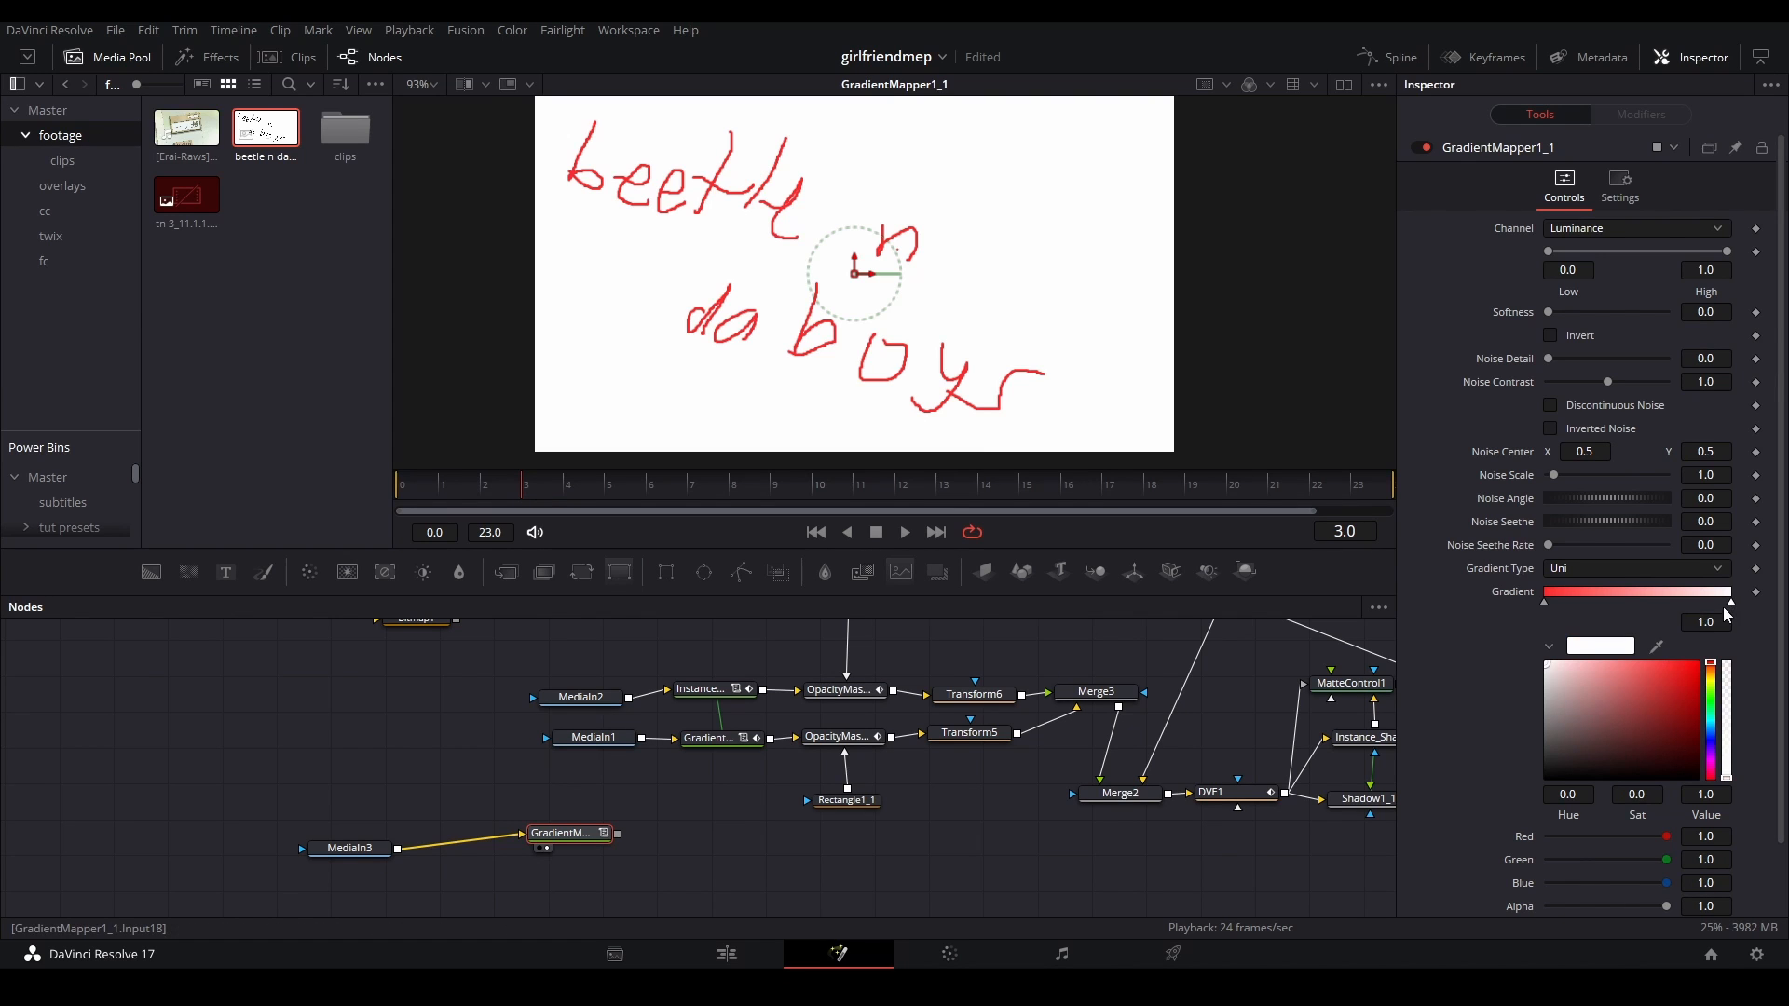
{"action": "mouse_move", "coordinate": [1712, 720]}
{"action": "left_mouse_down"}
{"action": "mouse_move", "coordinate": [1711, 764]}
{"action": "mouse_move", "coordinate": [1712, 708]}
{"action": "left_mouse_up"}
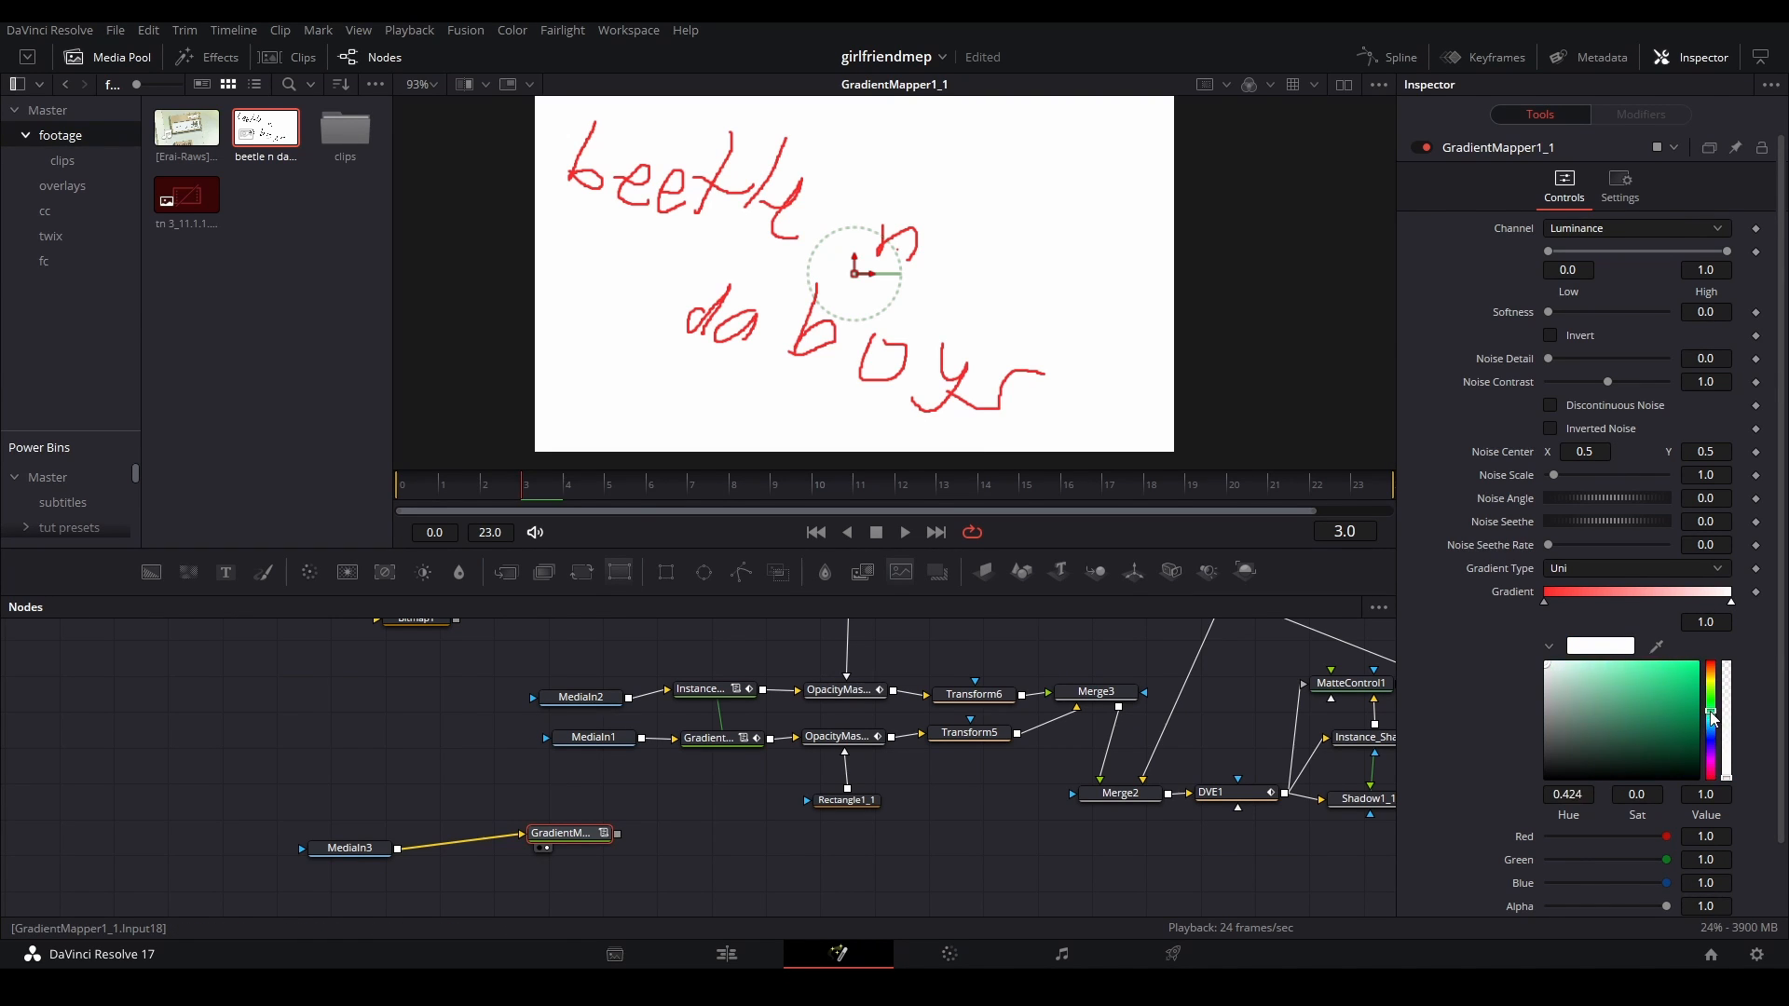
{"action": "left_click", "coordinate": [1688, 660]}
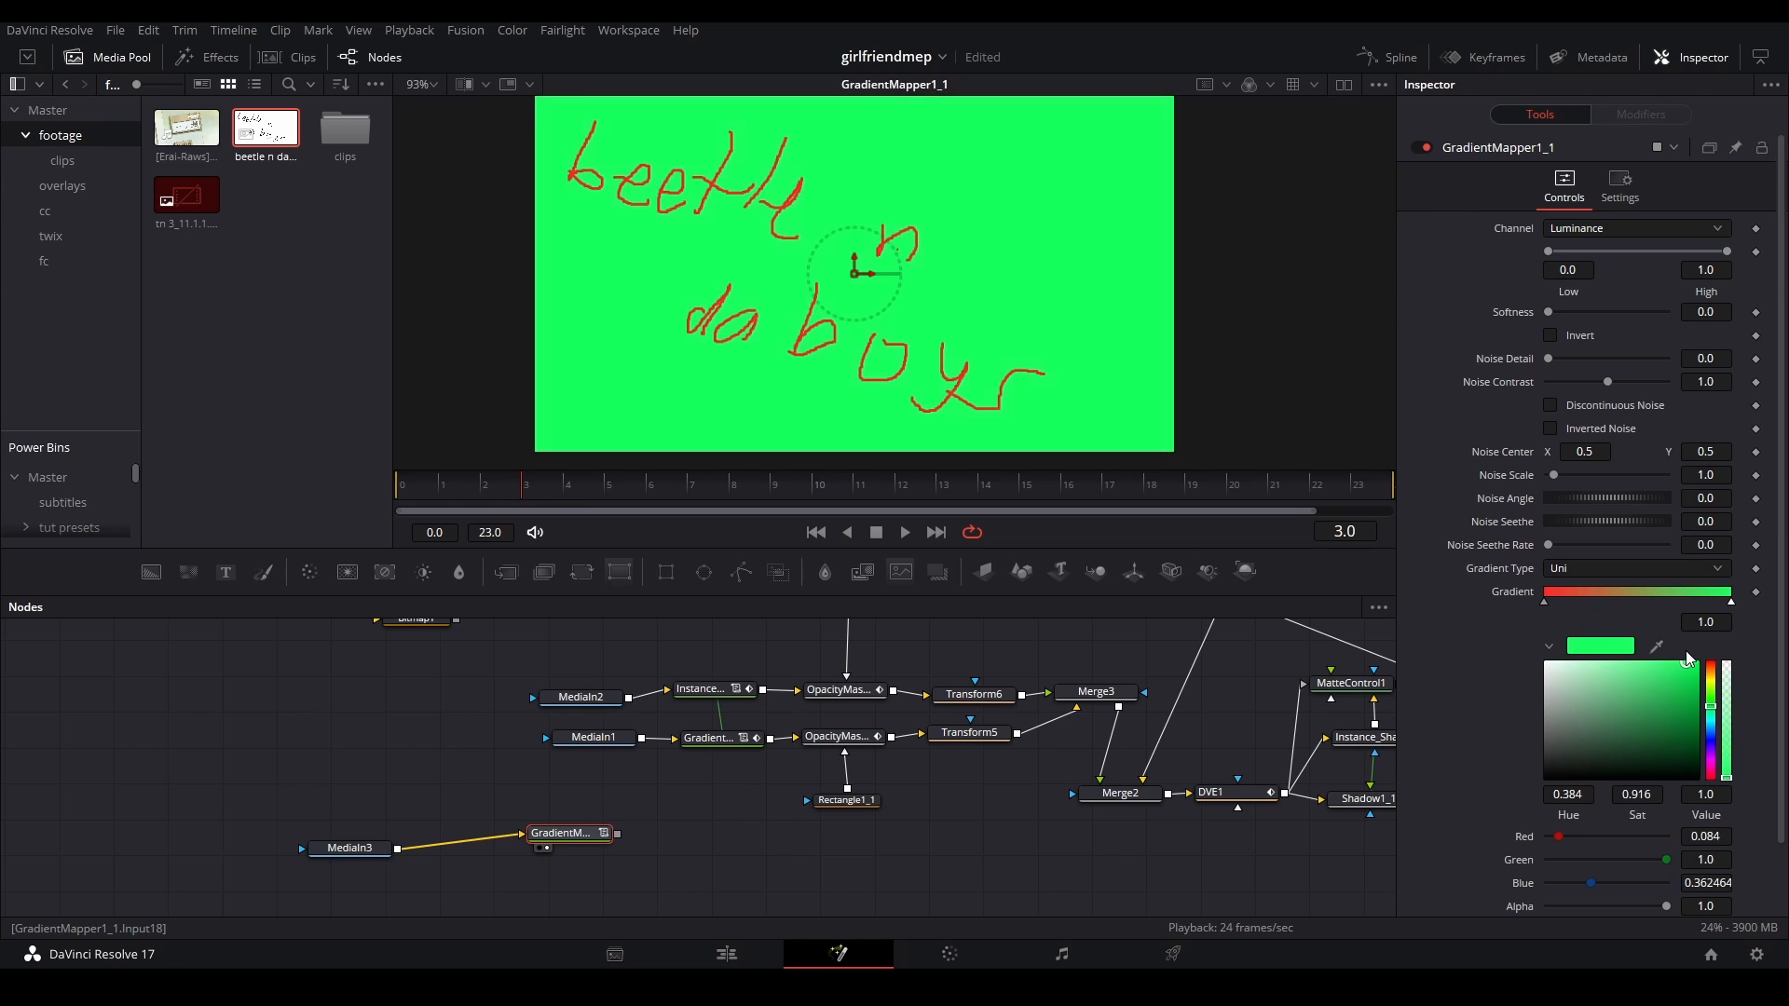
{"action": "left_click", "coordinate": [679, 839]}
{"action": "left_click_drag", "start_coordinate": [1725, 605], "coordinate": [1772, 622]}
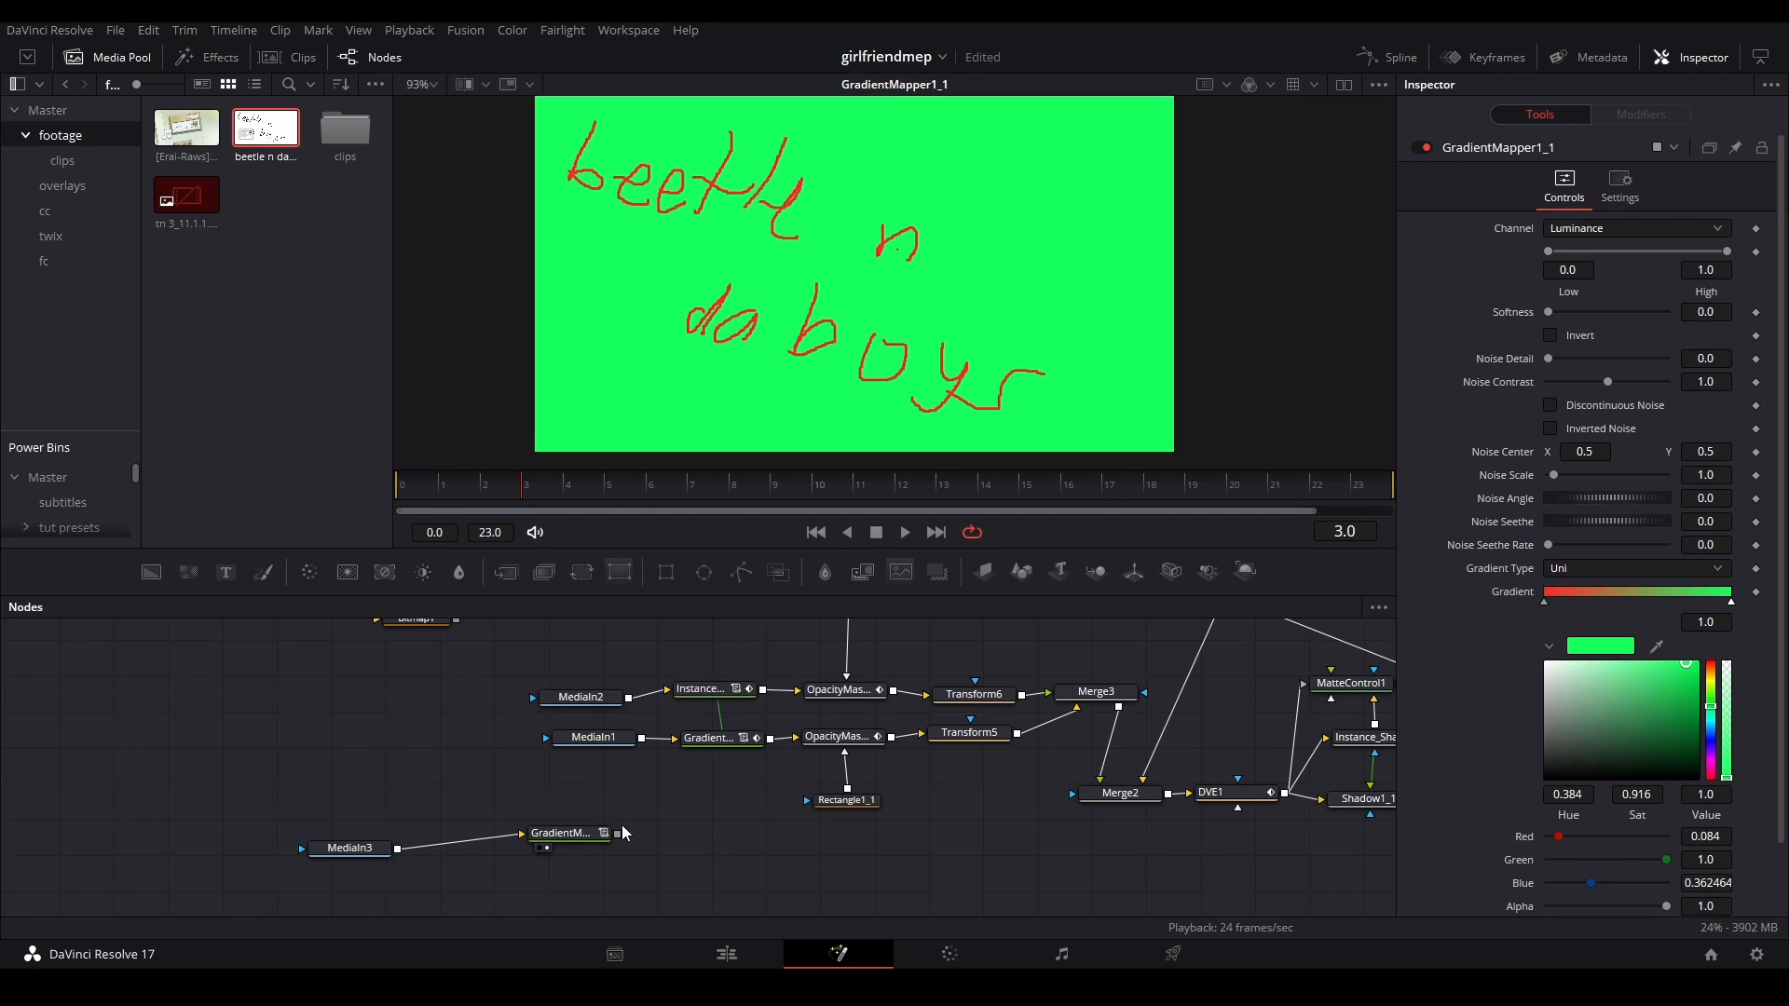
- Delete the MediaIn3 test image and its gradient mapper, and show GradientMapper1's output in the viewer
{"action": "left_click_drag", "start_coordinate": [626, 867], "coordinate": [307, 810]}
{"action": "key", "text": "Delete"}
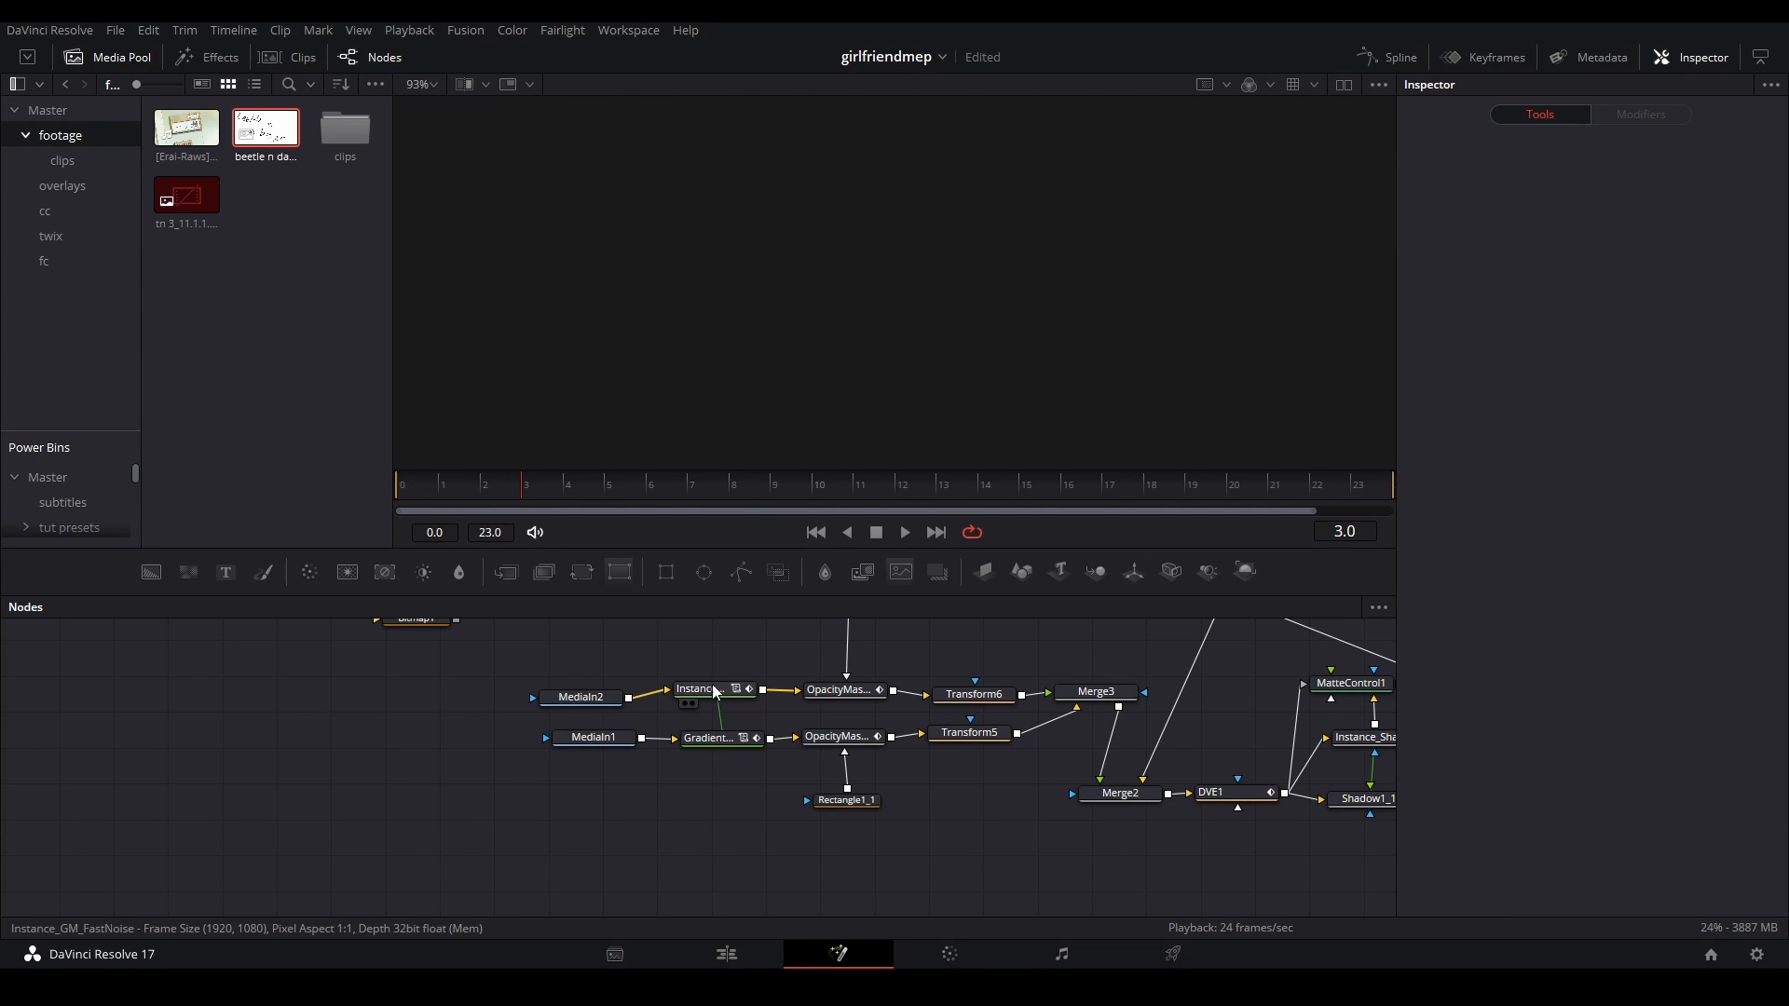
{"action": "left_click", "coordinate": [736, 741]}
{"action": "scroll", "coordinate": [742, 748], "scroll_direction": "up", "scroll_amount": 1}
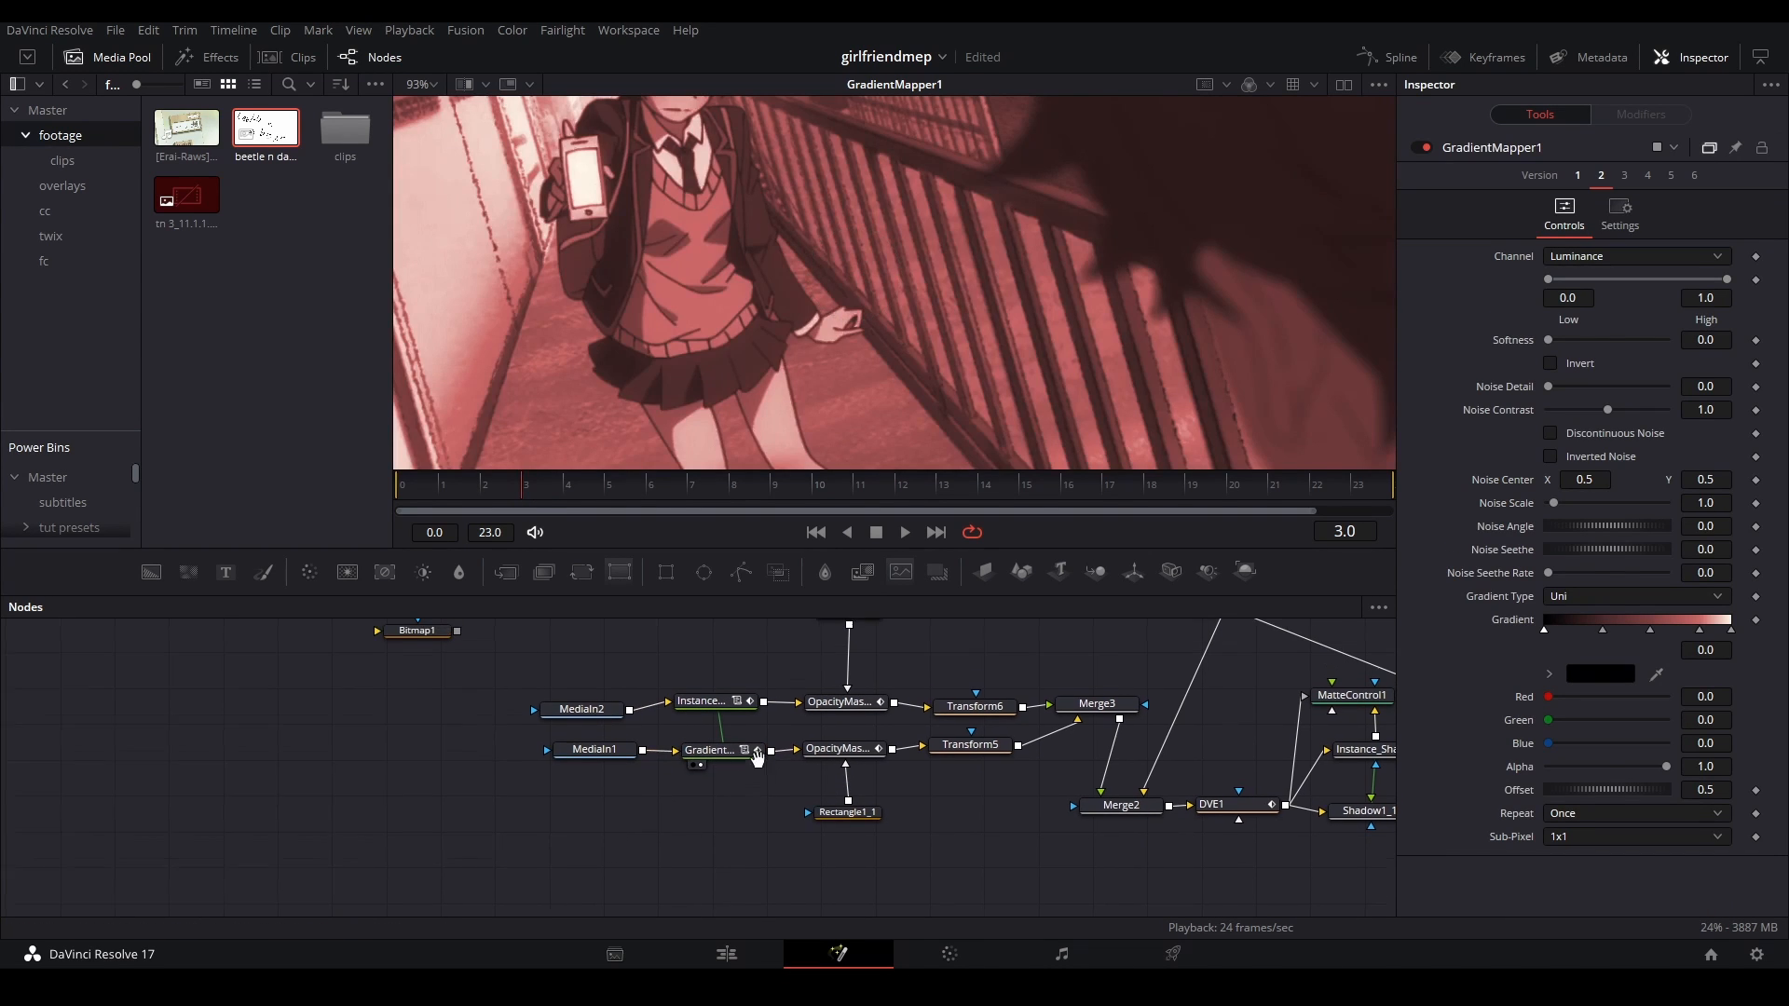
{"action": "scroll", "coordinate": [859, 331], "scroll_direction": "down", "scroll_amount": 2}
{"action": "scroll", "coordinate": [873, 300], "scroll_direction": "down", "scroll_amount": 1}
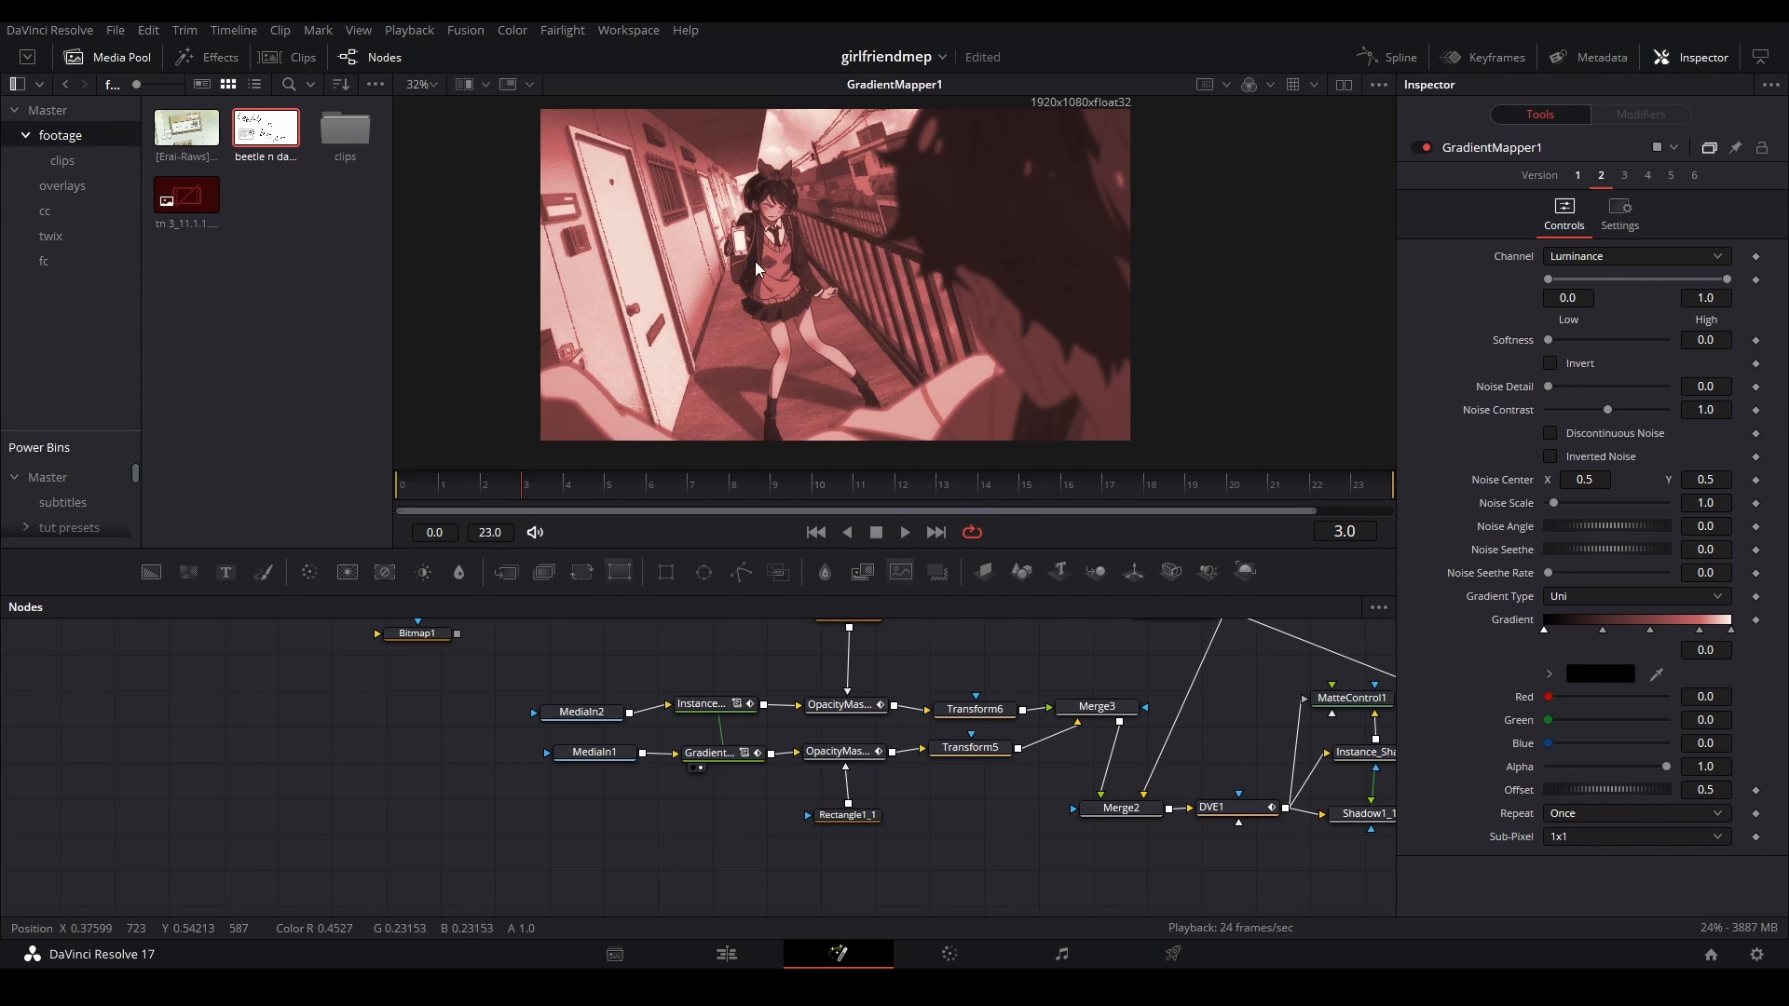
{"action": "scroll", "coordinate": [756, 269], "scroll_direction": "up", "scroll_amount": 5}
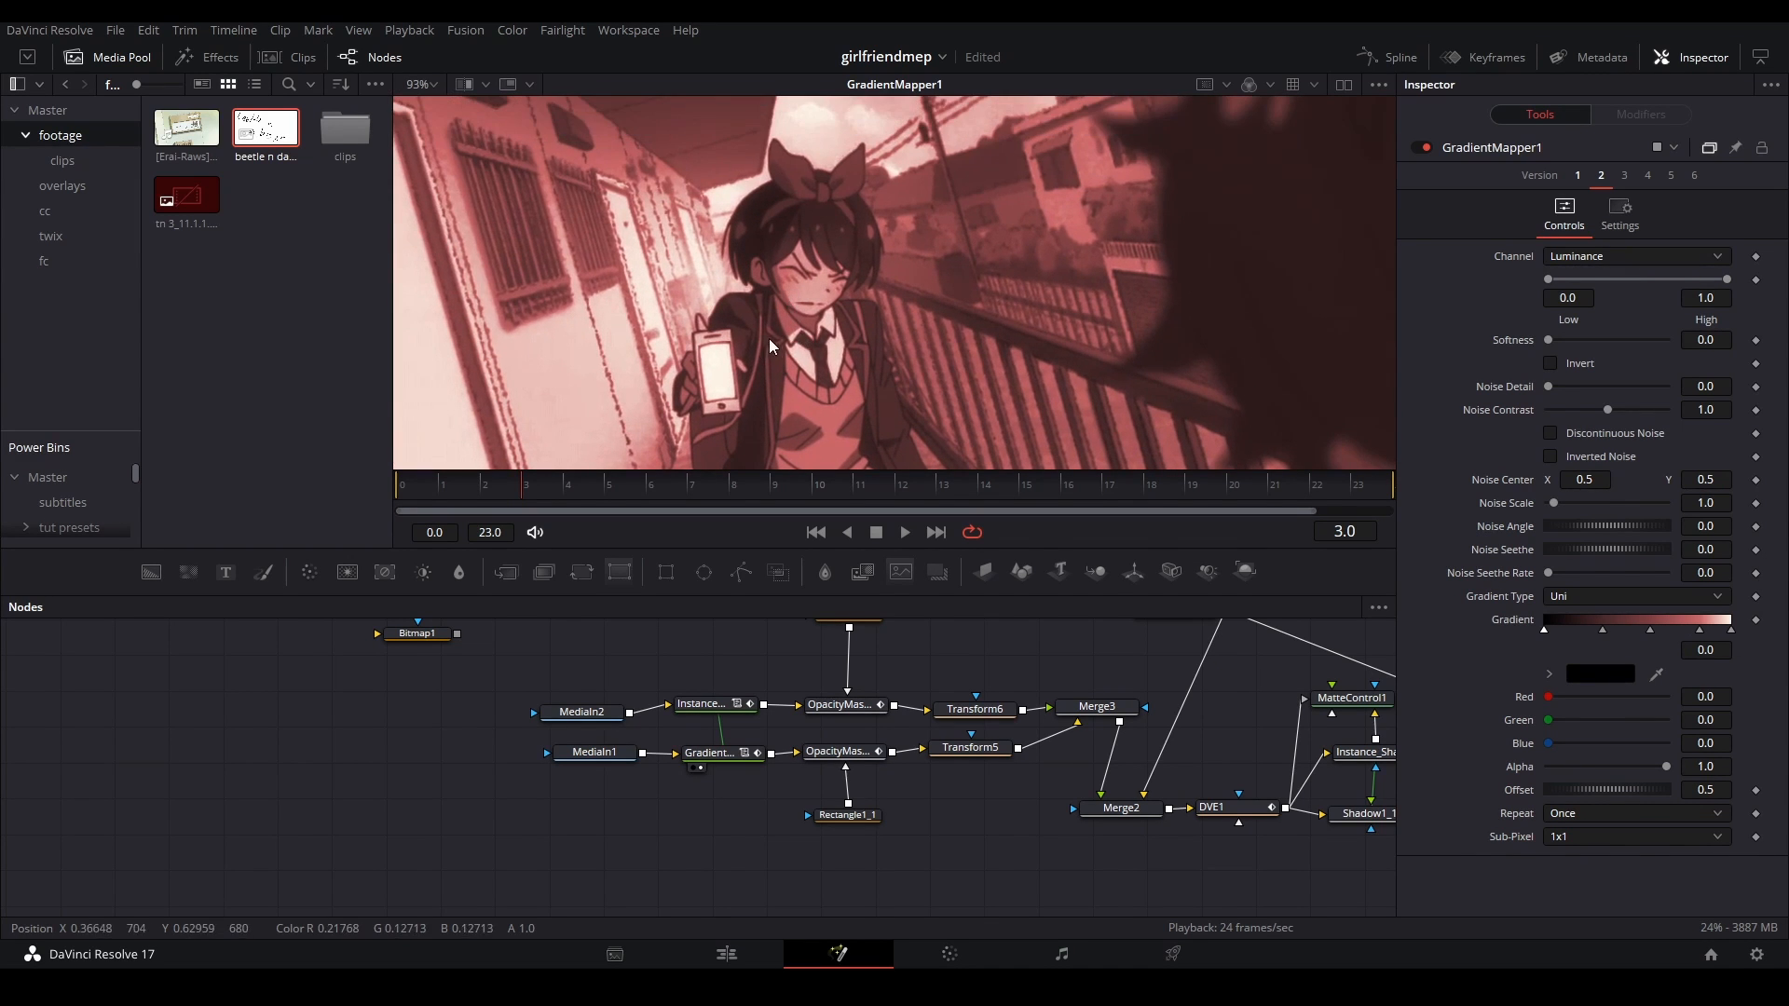
{"action": "left_click_drag", "start_coordinate": [793, 332], "coordinate": [582, 233]}
- Enlarge the viewer and show the output of OpacityMaskHolder_1, the masked branch fed by MediaIn2
{"action": "left_click_drag", "start_coordinate": [769, 549], "coordinate": [743, 604]}
{"action": "left_click_drag", "start_coordinate": [704, 809], "coordinate": [458, 813]}
{"action": "left_click", "coordinate": [617, 767]}
{"action": "key", "text": "2"}
{"action": "left_click", "coordinate": [689, 743]}
{"action": "scroll", "coordinate": [905, 328], "scroll_direction": "down", "scroll_amount": 3}
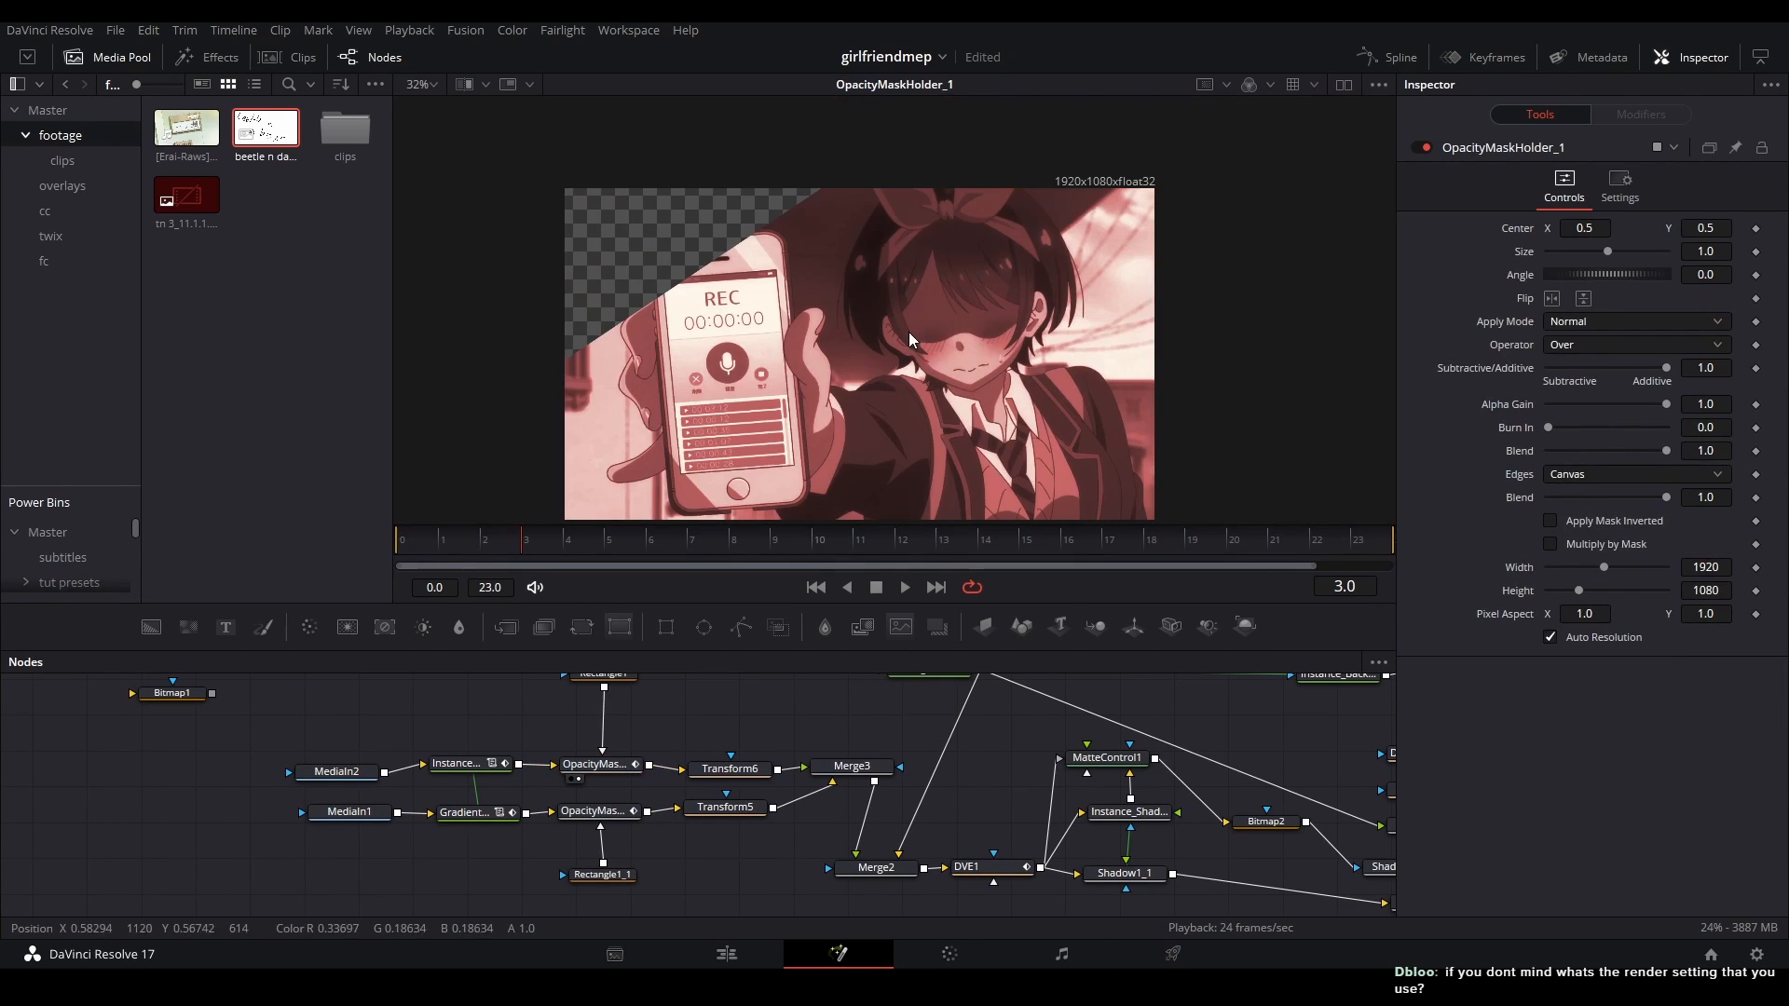
- Add a separate Merge node beside the MediaIn nodes and feed a new Background node into it
{"action": "left_click_drag", "start_coordinate": [207, 812], "coordinate": [400, 791]}
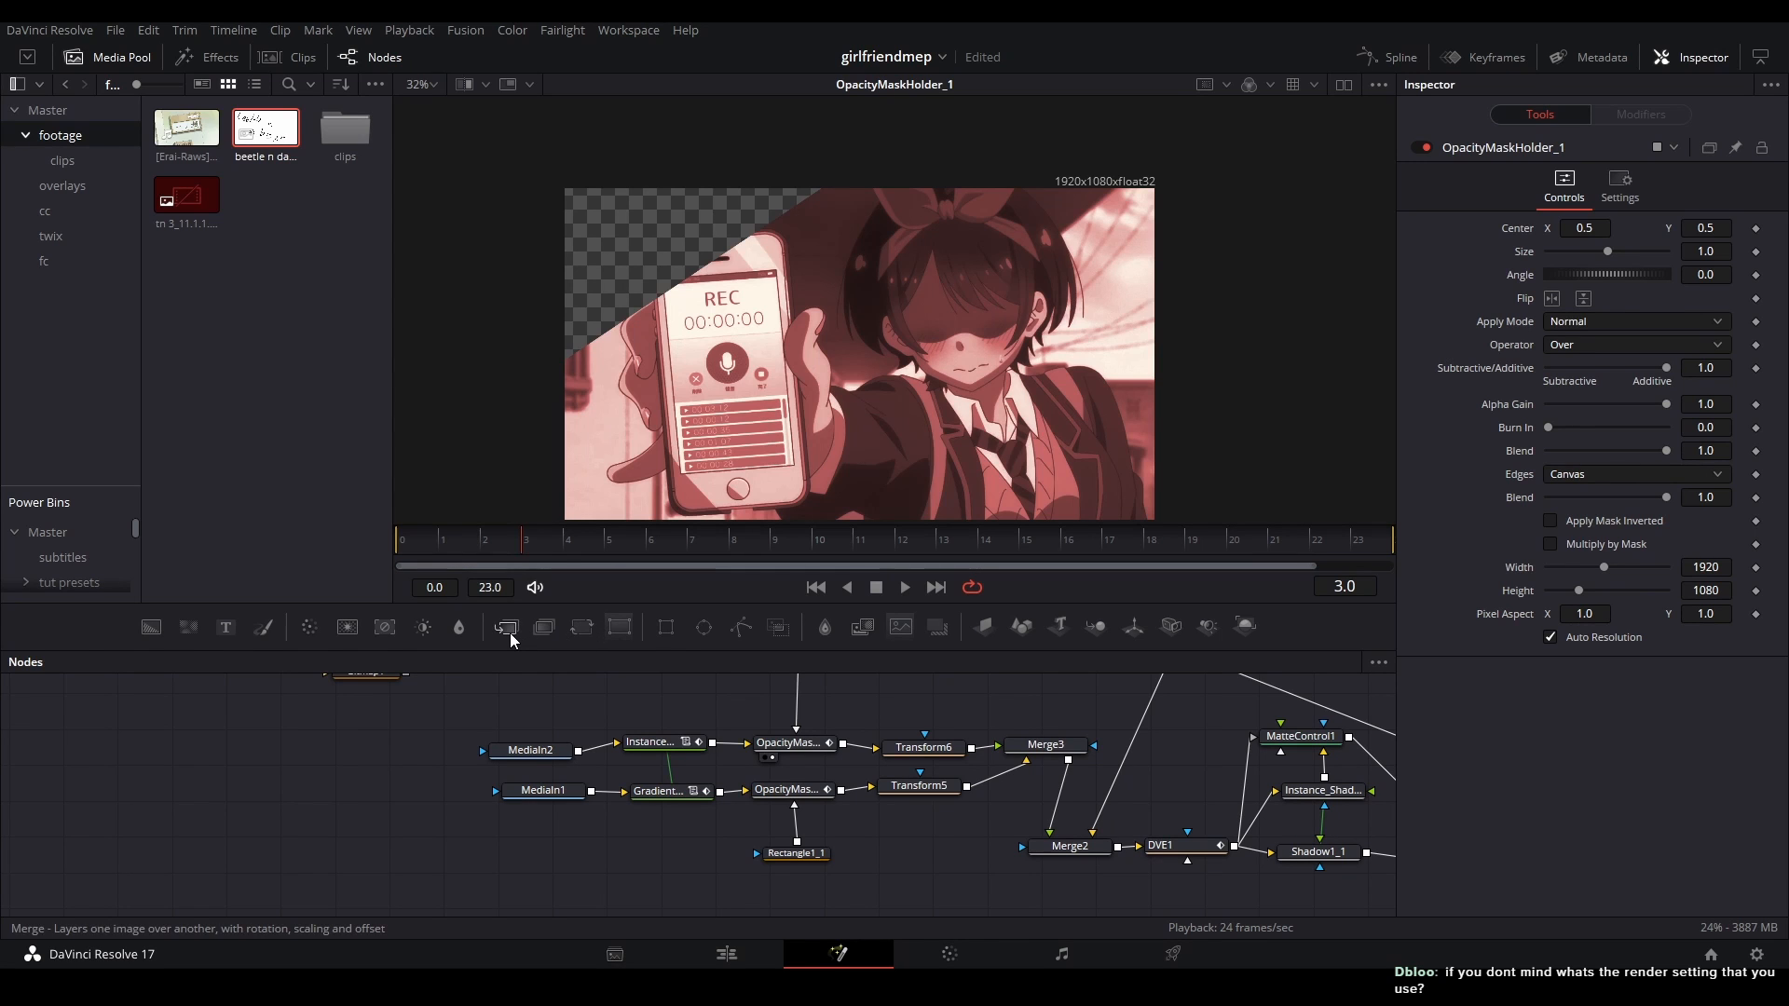
{"action": "left_click_drag", "start_coordinate": [511, 637], "coordinate": [328, 808]}
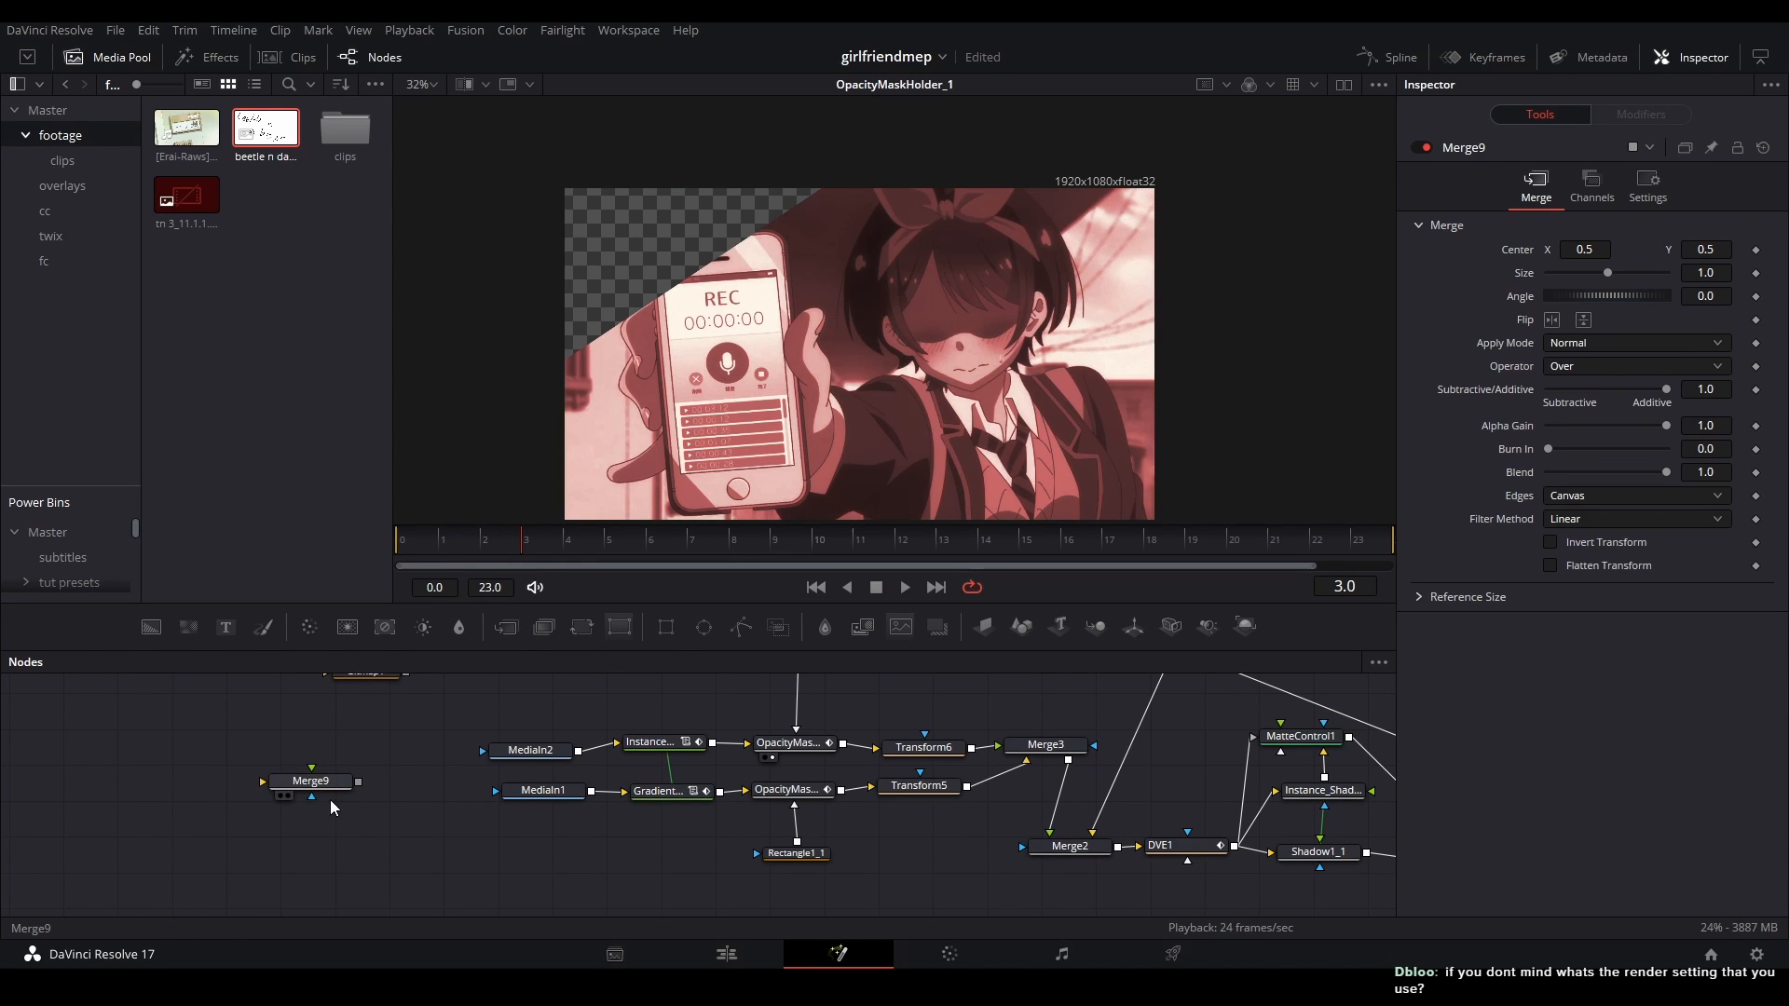
{"action": "left_click_drag", "start_coordinate": [151, 627], "coordinate": [332, 785]}
{"action": "left_click_drag", "start_coordinate": [328, 851], "coordinate": [332, 841]}
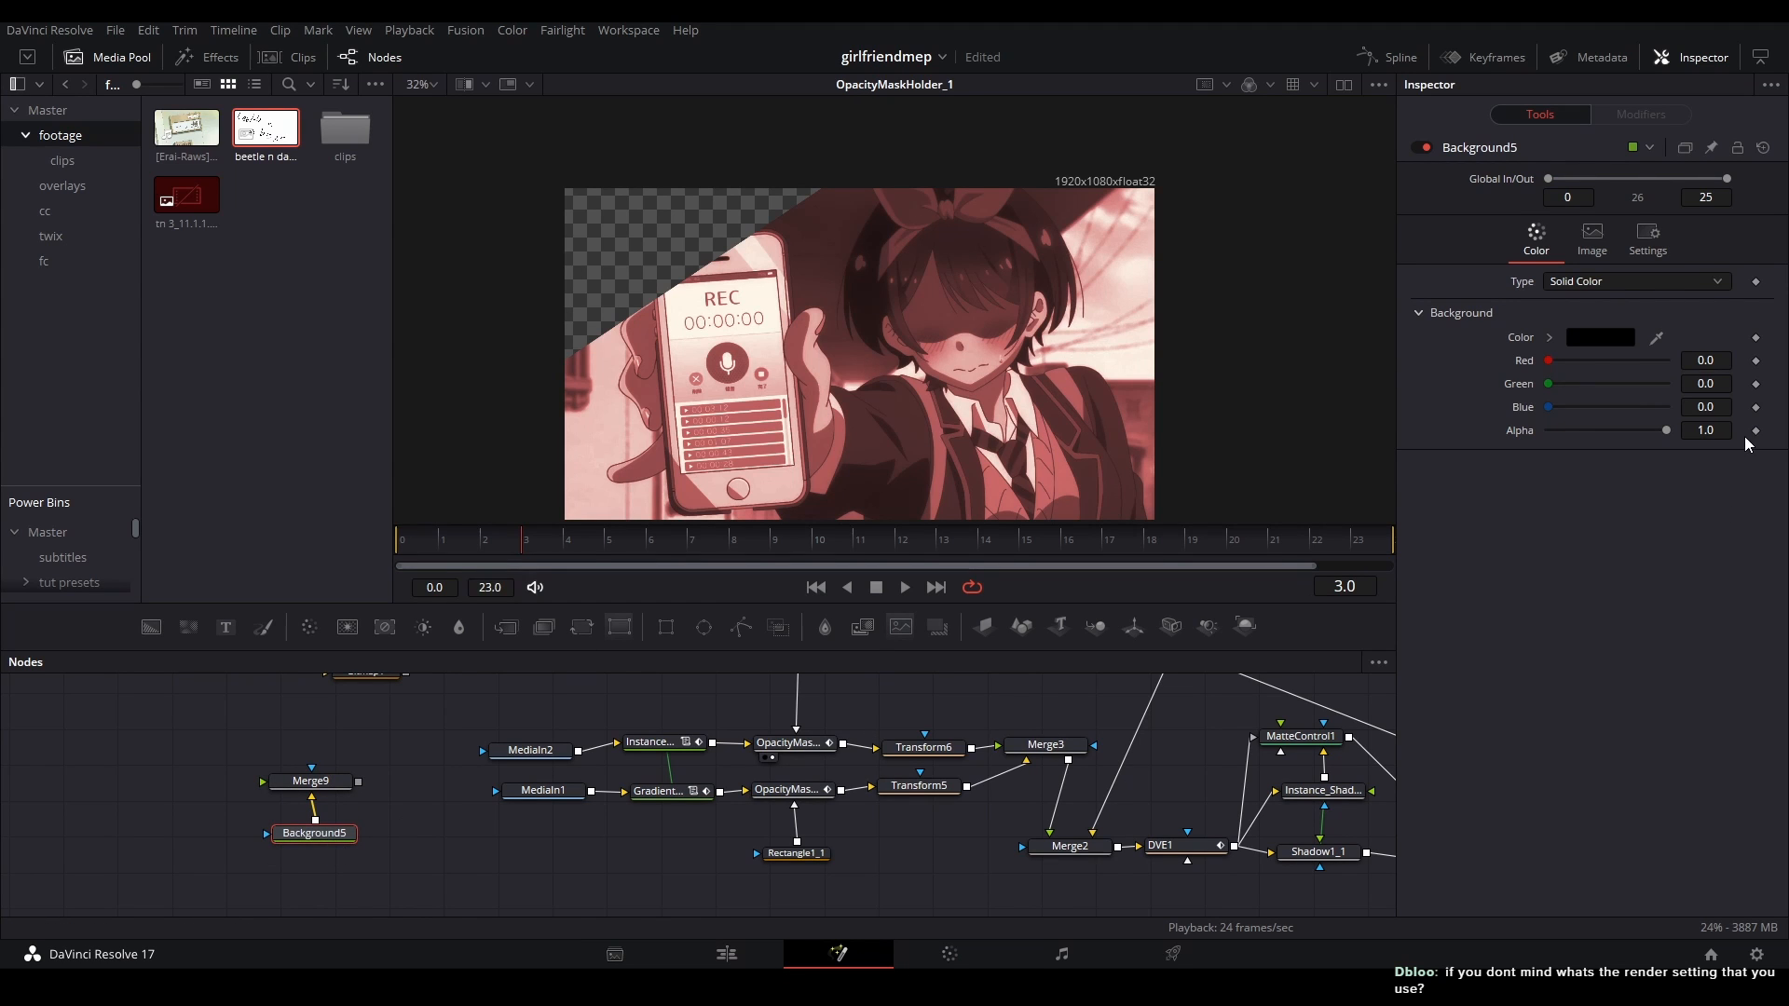
- Set the new Background's alpha to 0.0 and view the outputs of the Background and its Merge
{"action": "left_click_drag", "start_coordinate": [1666, 429], "coordinate": [1514, 435]}
{"action": "key", "text": "2"}
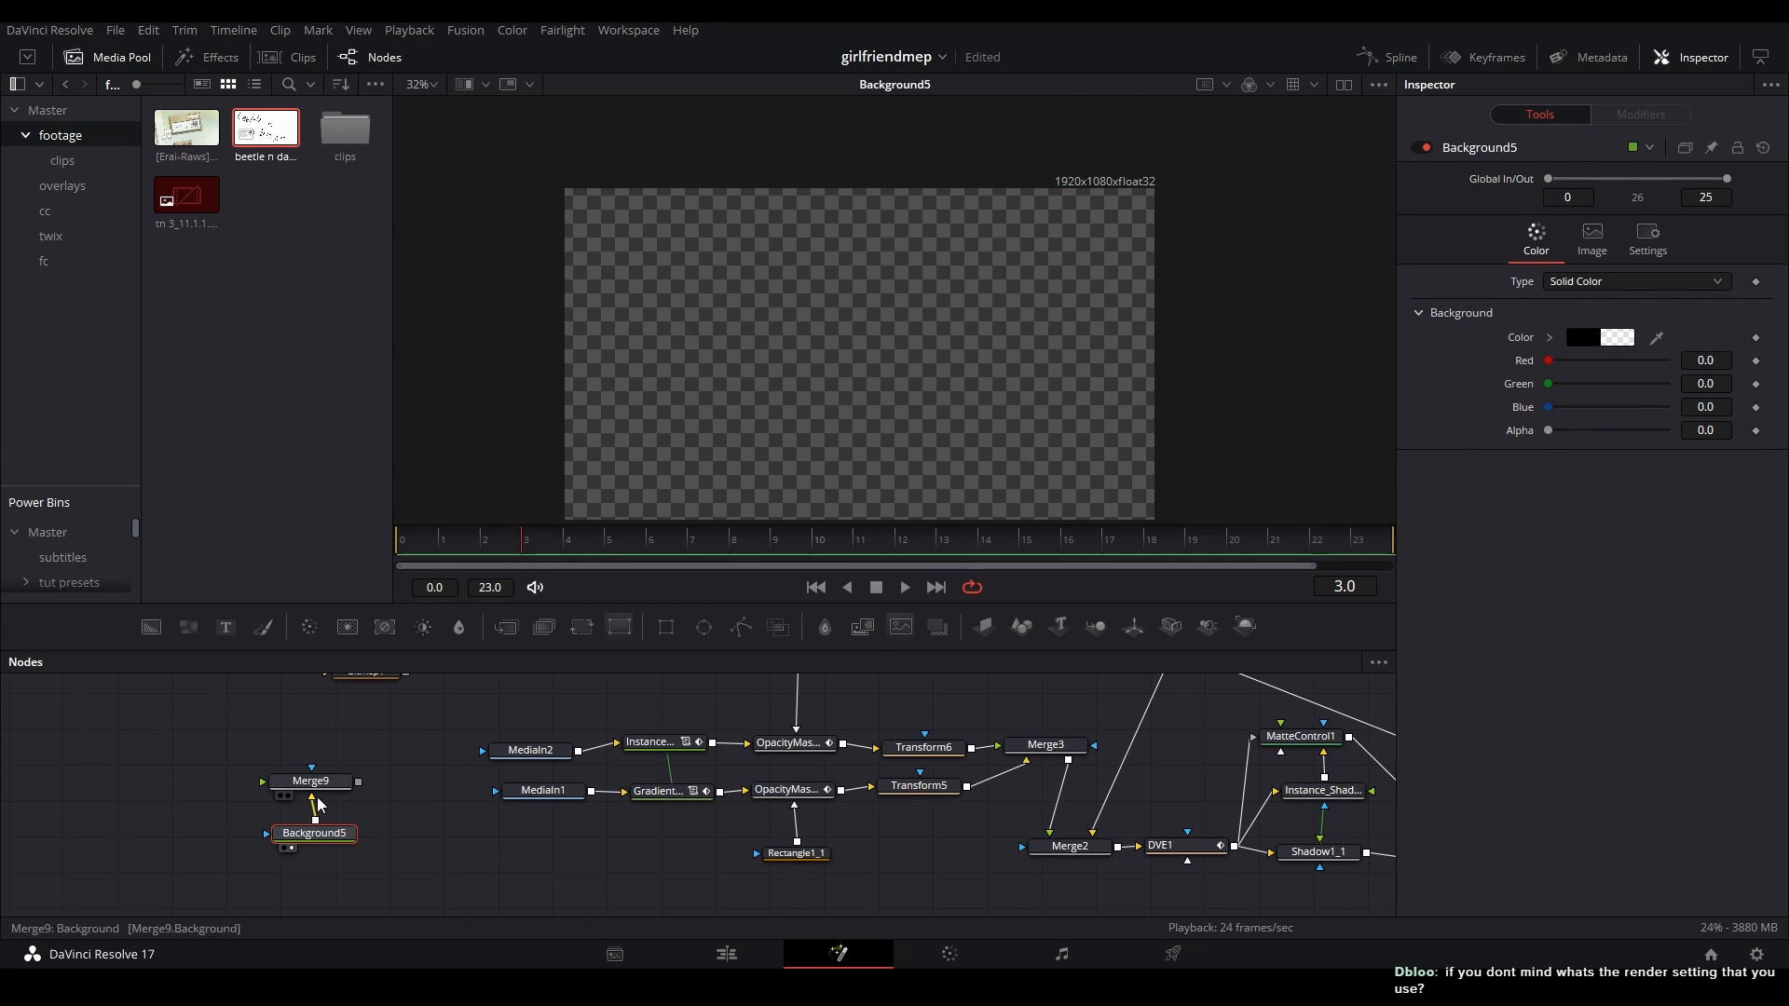
{"action": "left_click", "coordinate": [289, 781]}
{"action": "key", "text": "2"}
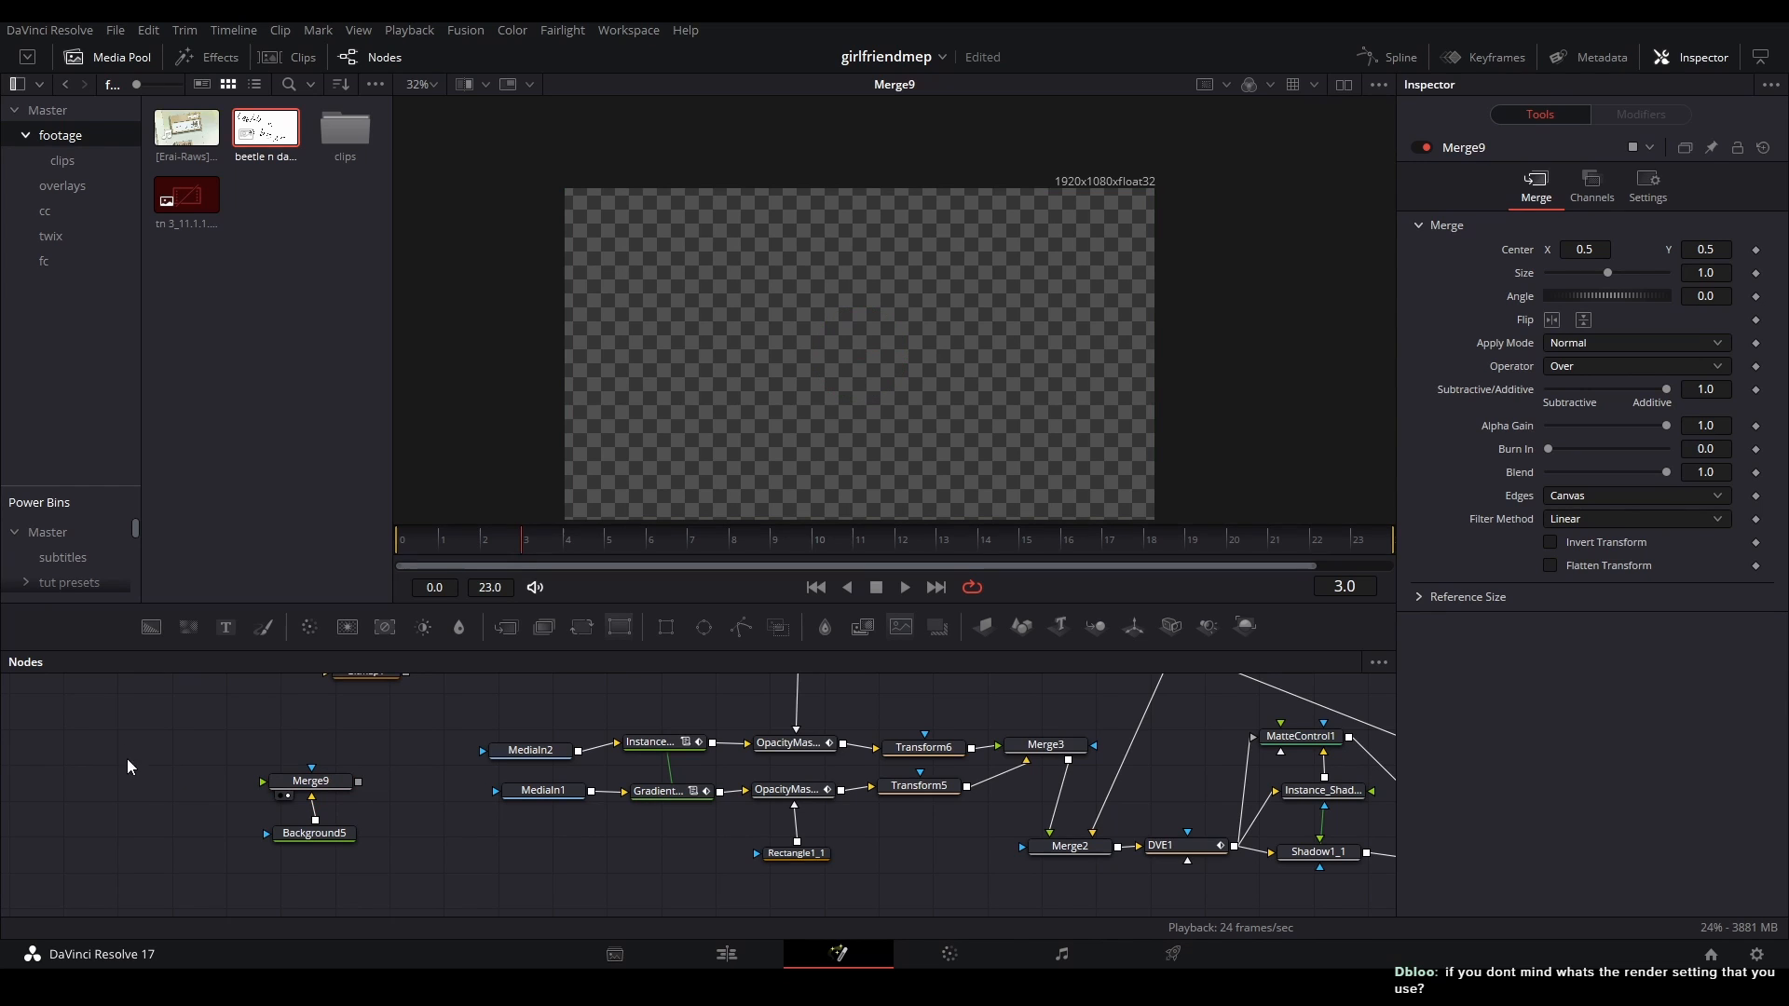
- Delete the separate Merge node together with its transparent Background
{"action": "scroll", "coordinate": [758, 745], "scroll_direction": "up", "scroll_amount": 3}
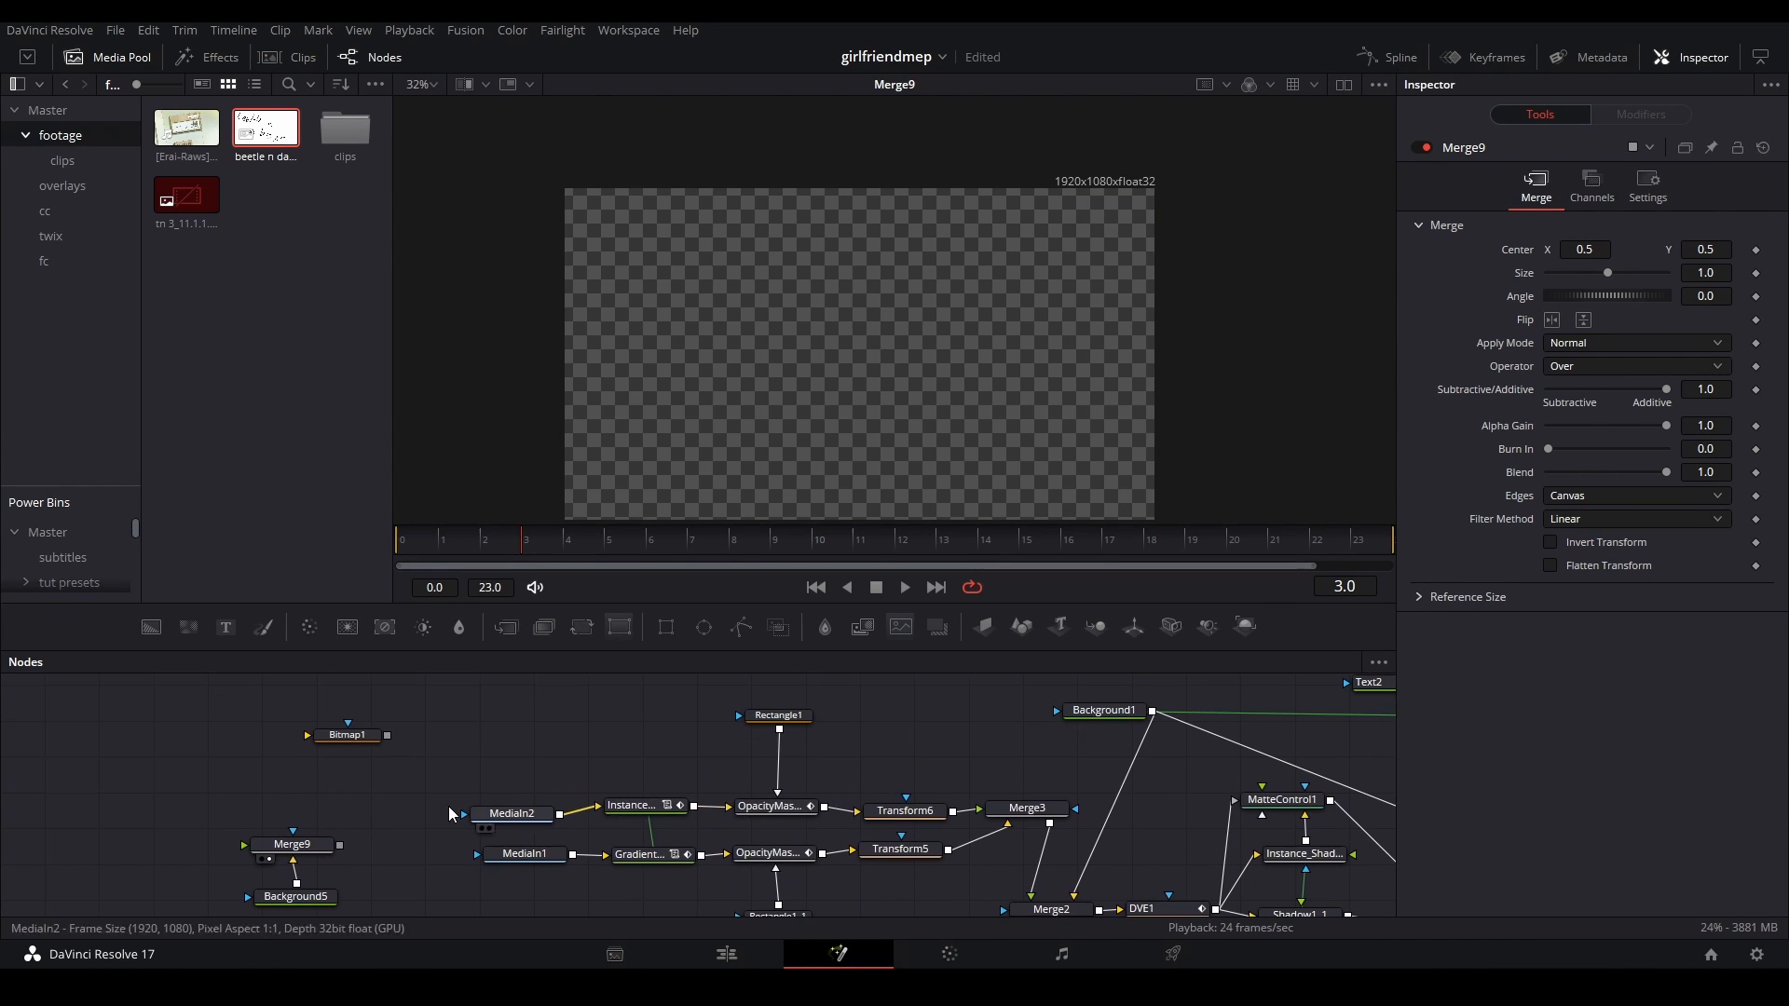
{"action": "left_click_drag", "start_coordinate": [410, 813], "coordinate": [513, 789]}
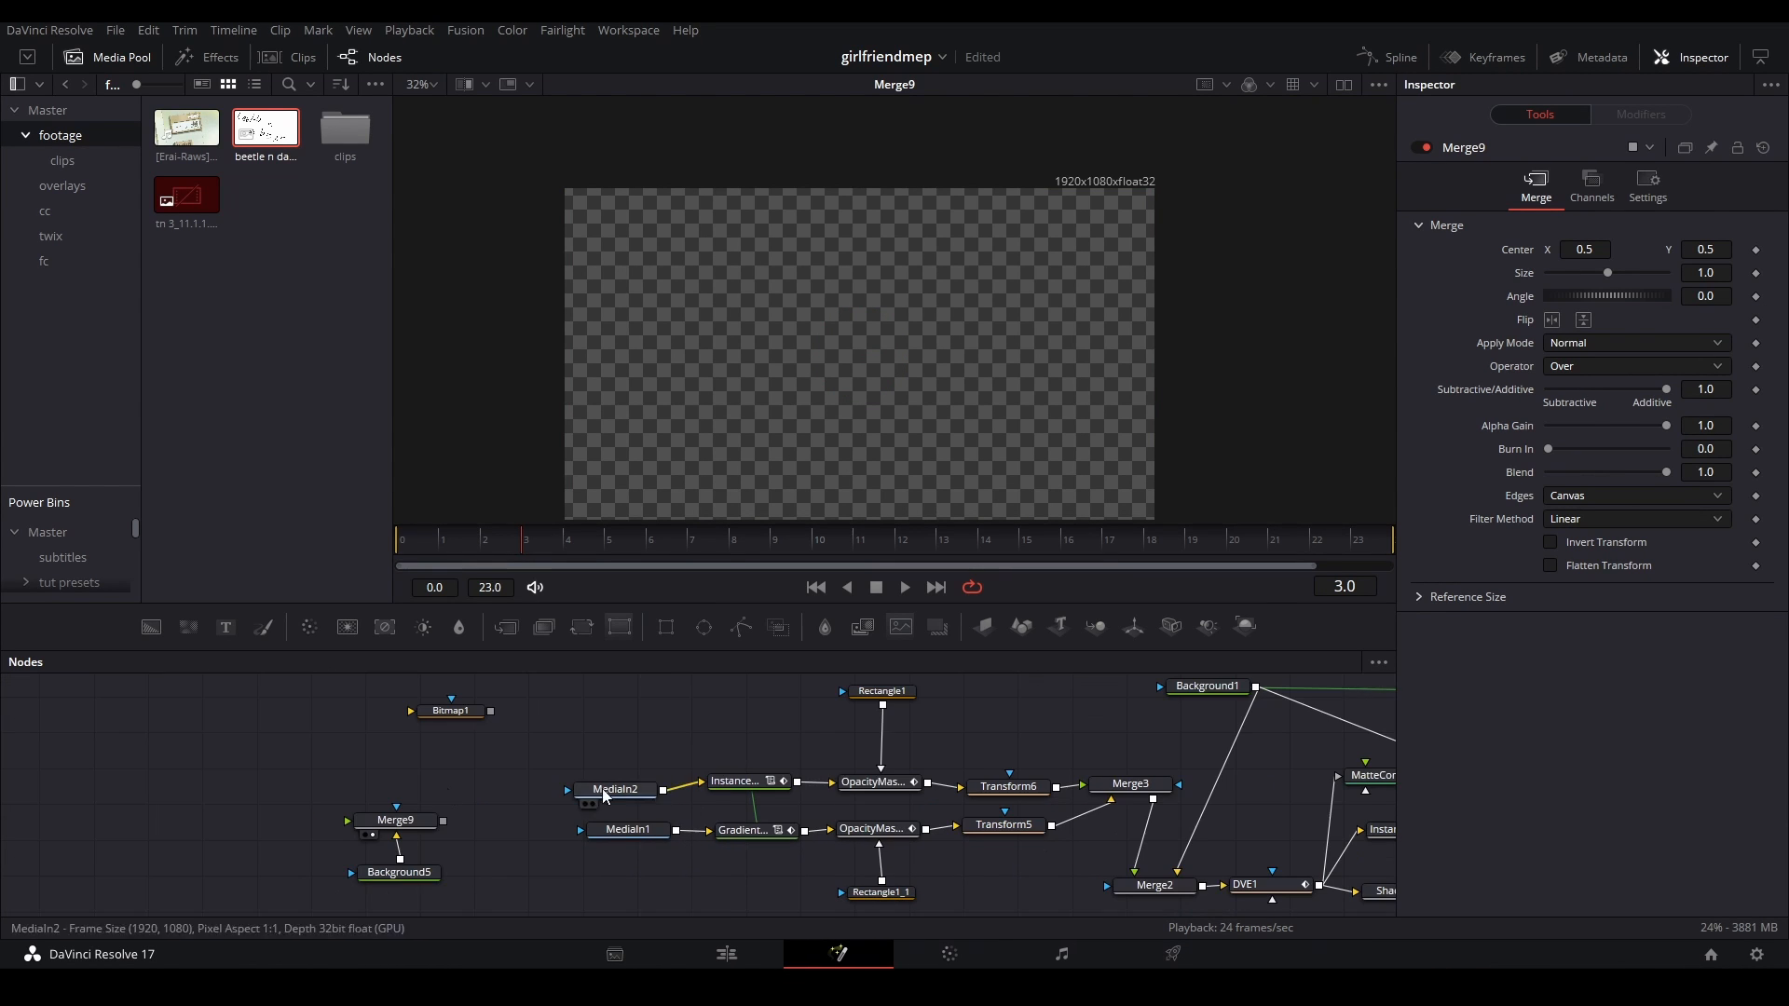
{"action": "left_click", "coordinate": [869, 781]}
{"action": "left_click_drag", "start_coordinate": [315, 802], "coordinate": [438, 890]}
{"action": "key", "text": "Delete"}
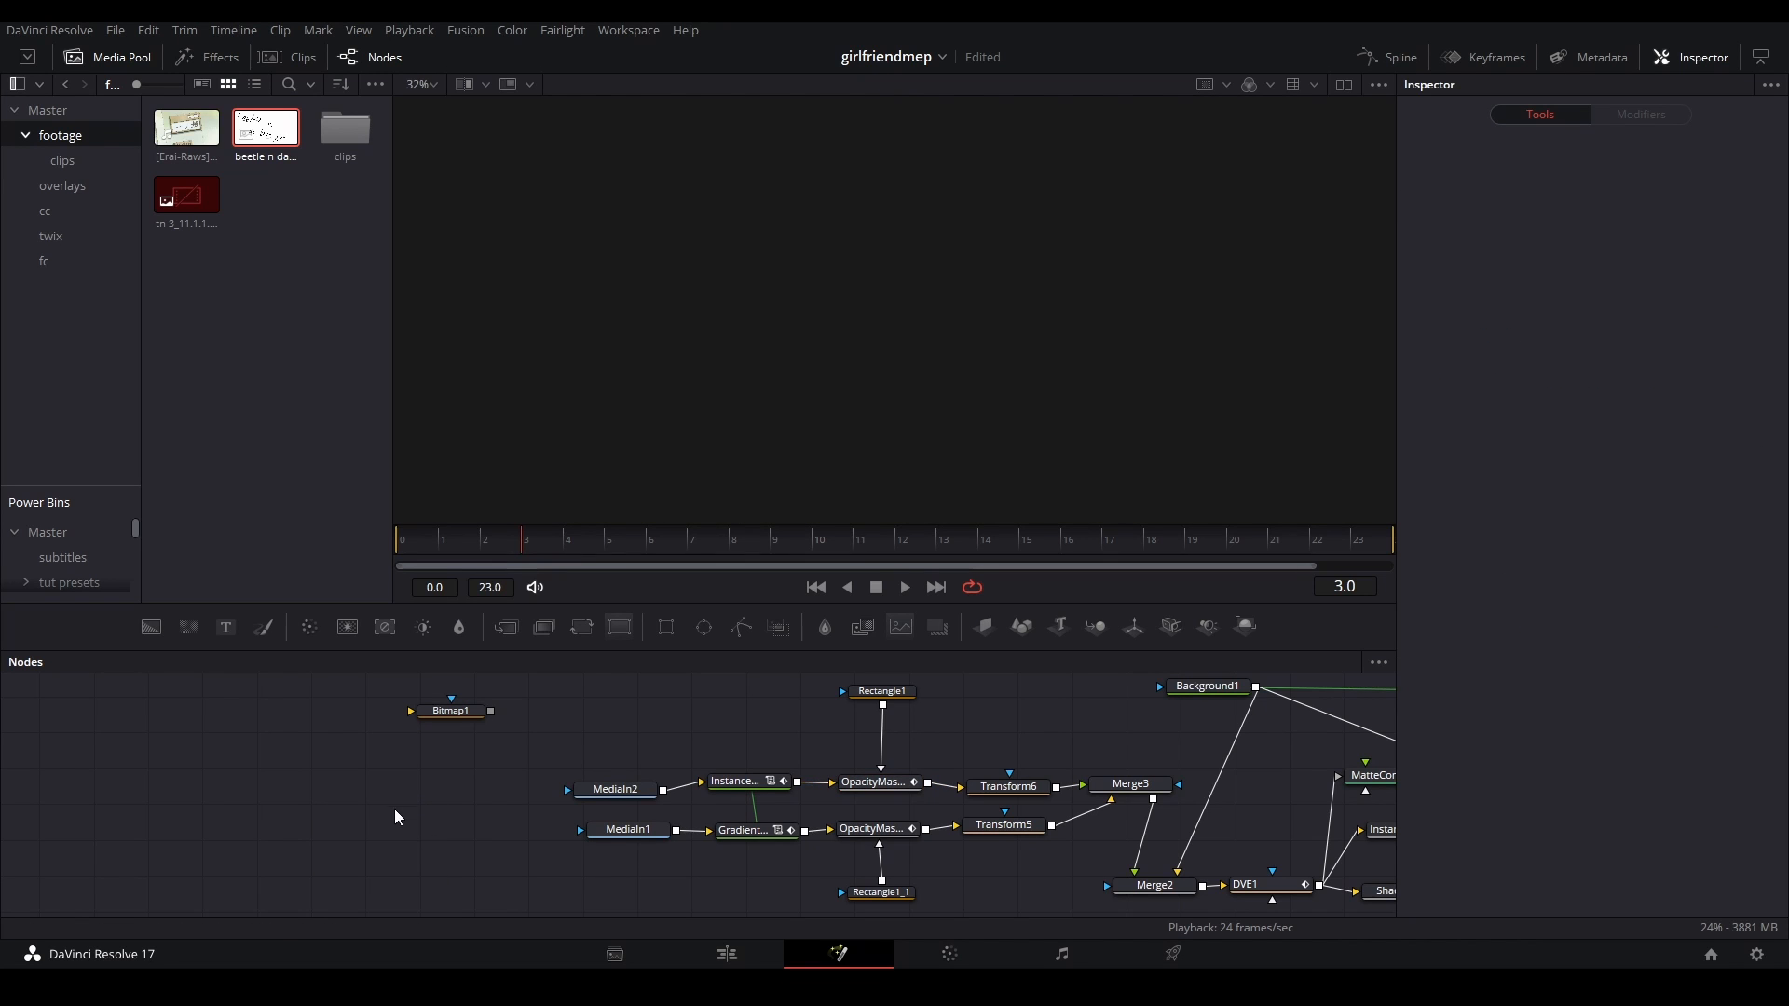
- Compare the masked output of OpacityMaskHolder_1 with the unmasked output of the instanced gradient mapper
{"action": "left_click", "coordinate": [880, 791]}
{"action": "key", "text": "1"}
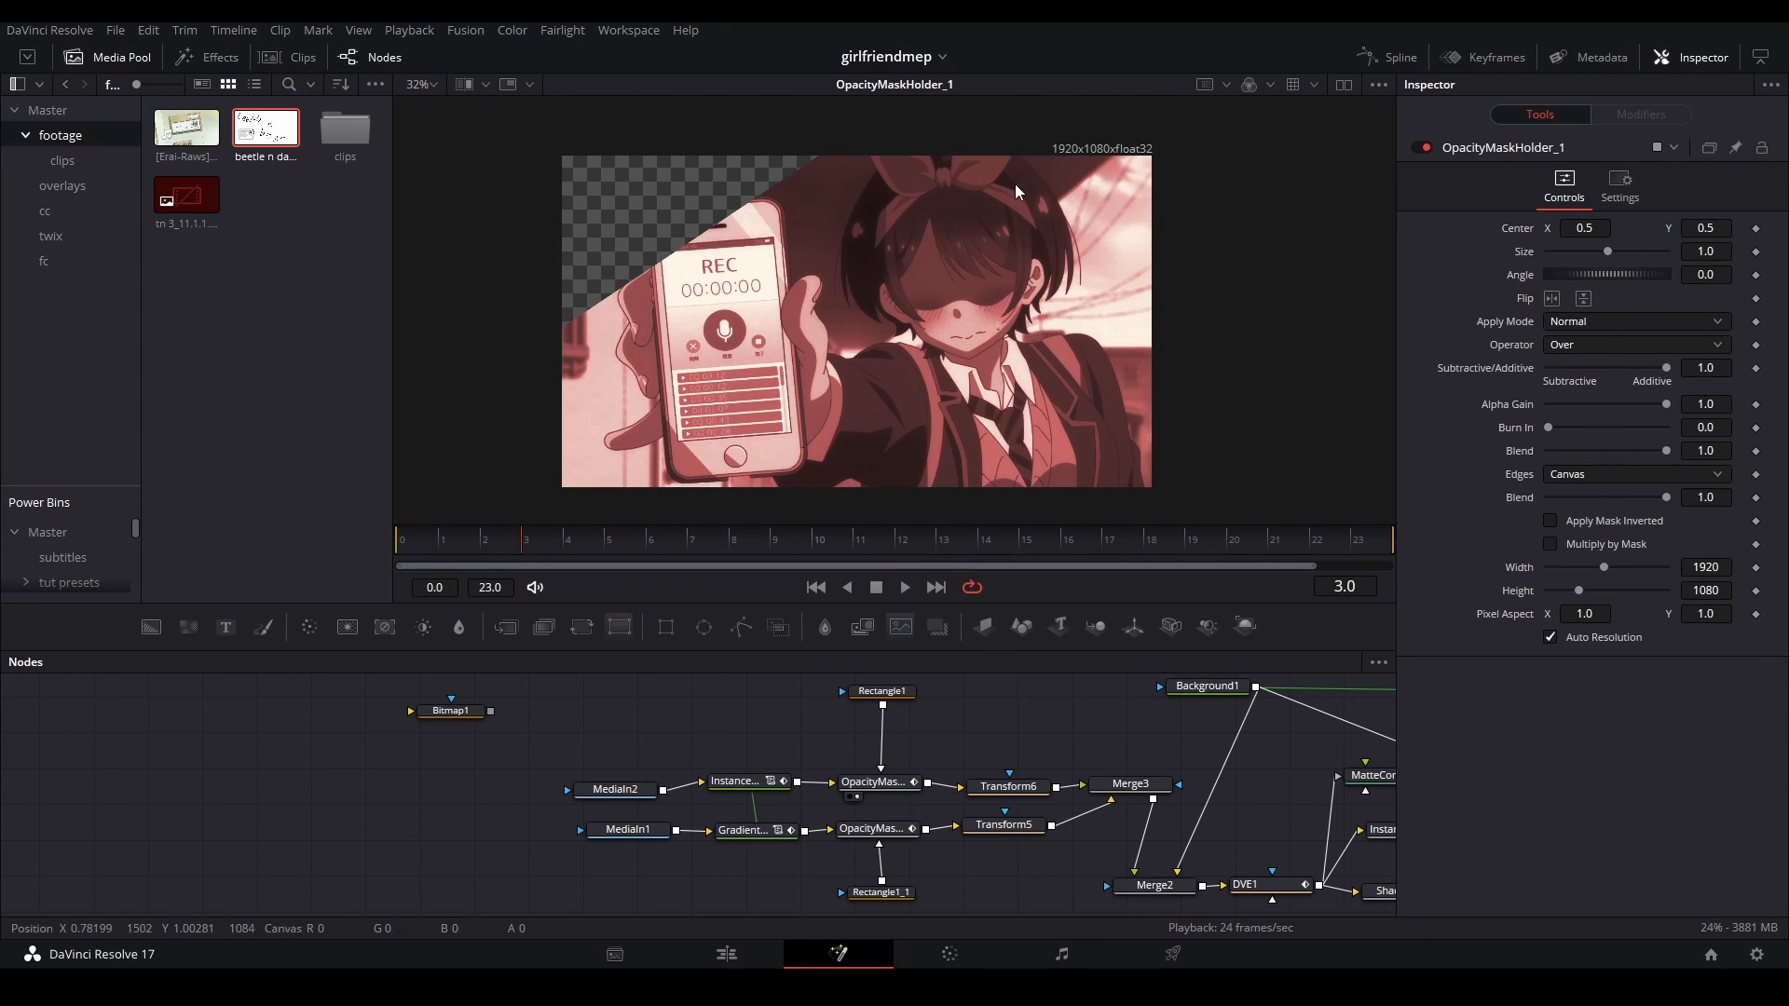
{"action": "left_click", "coordinate": [736, 783]}
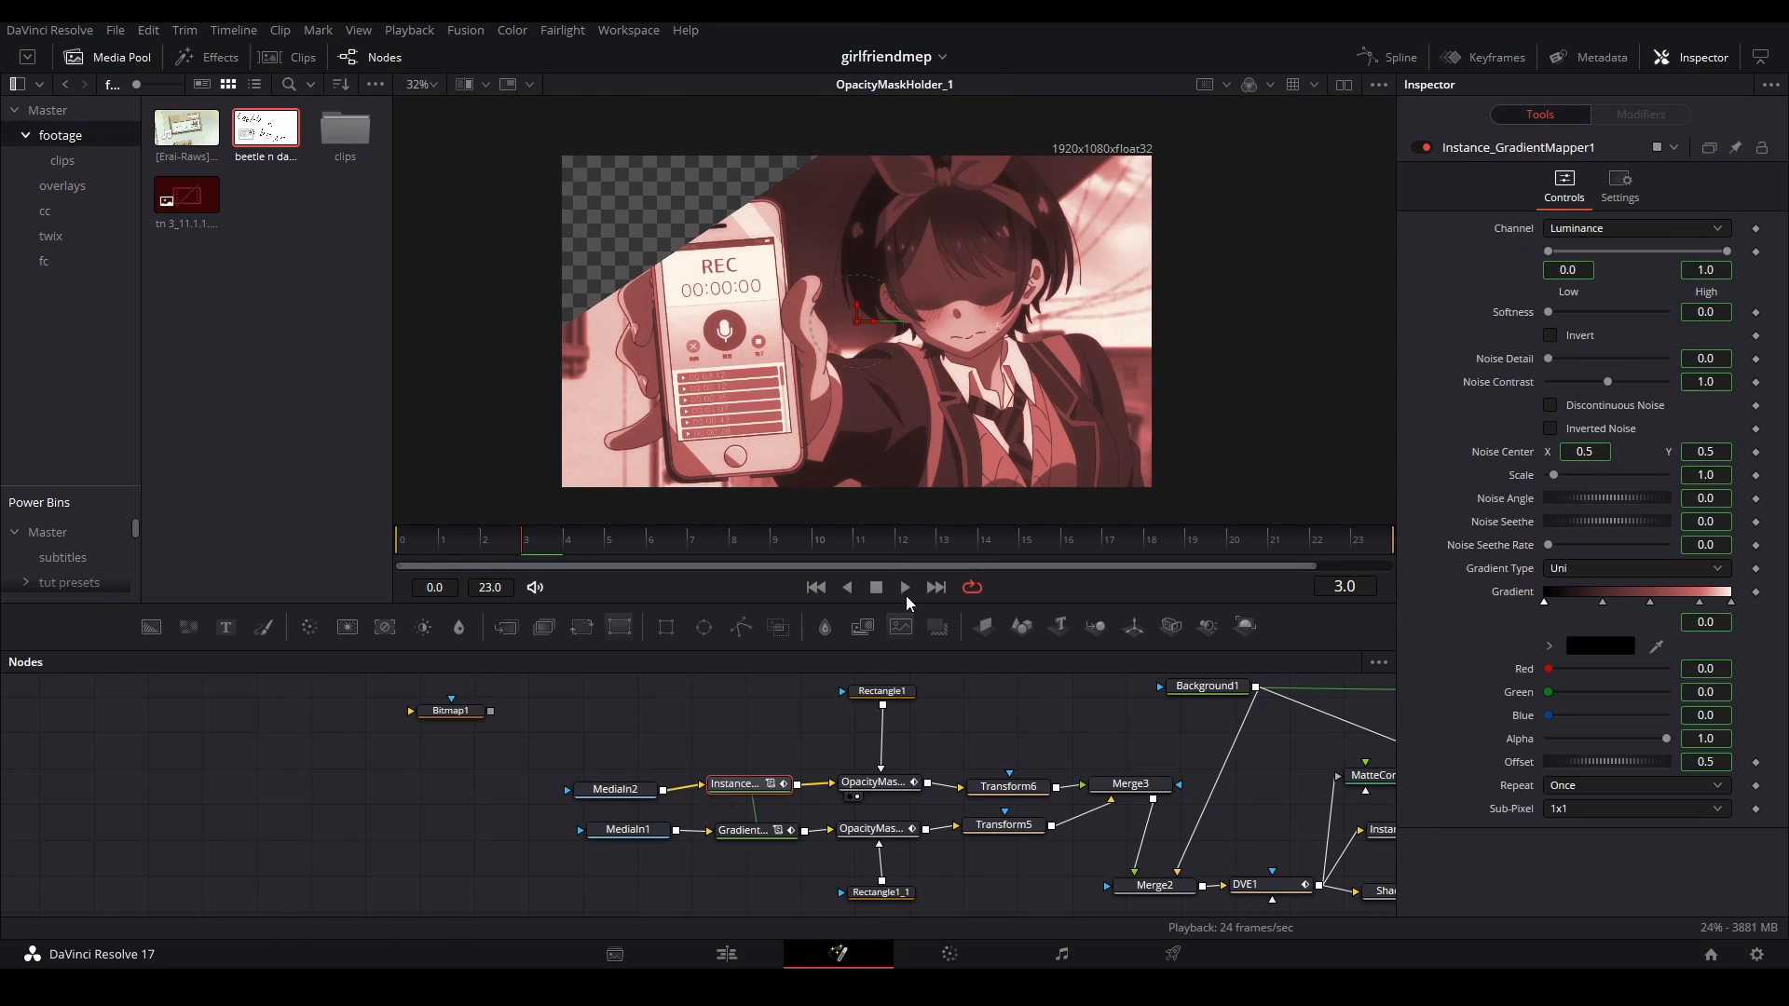
{"action": "key", "text": "2"}
{"action": "left_click", "coordinate": [873, 784]}
{"action": "key", "text": "2"}
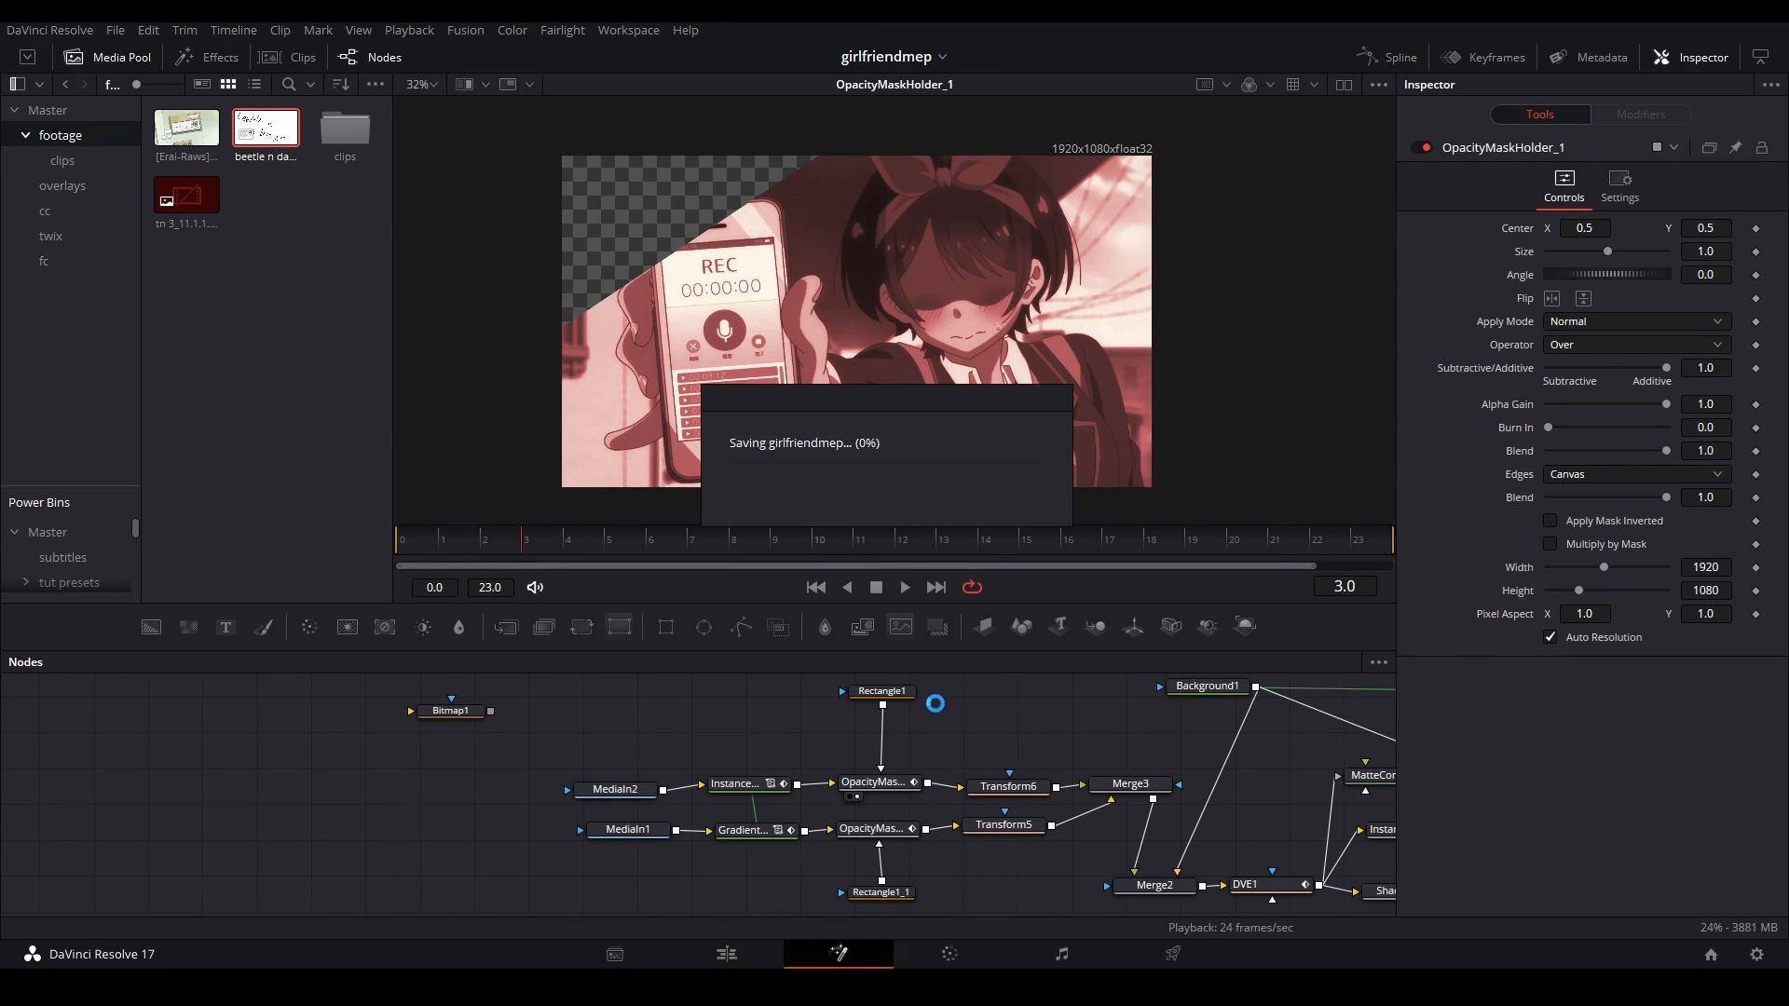
- Examine the Rectangle1 mask that cuts the upper branch's footage diagonally, including its viewer outline and settings
{"action": "left_click_drag", "start_coordinate": [879, 698], "coordinate": [849, 732]}
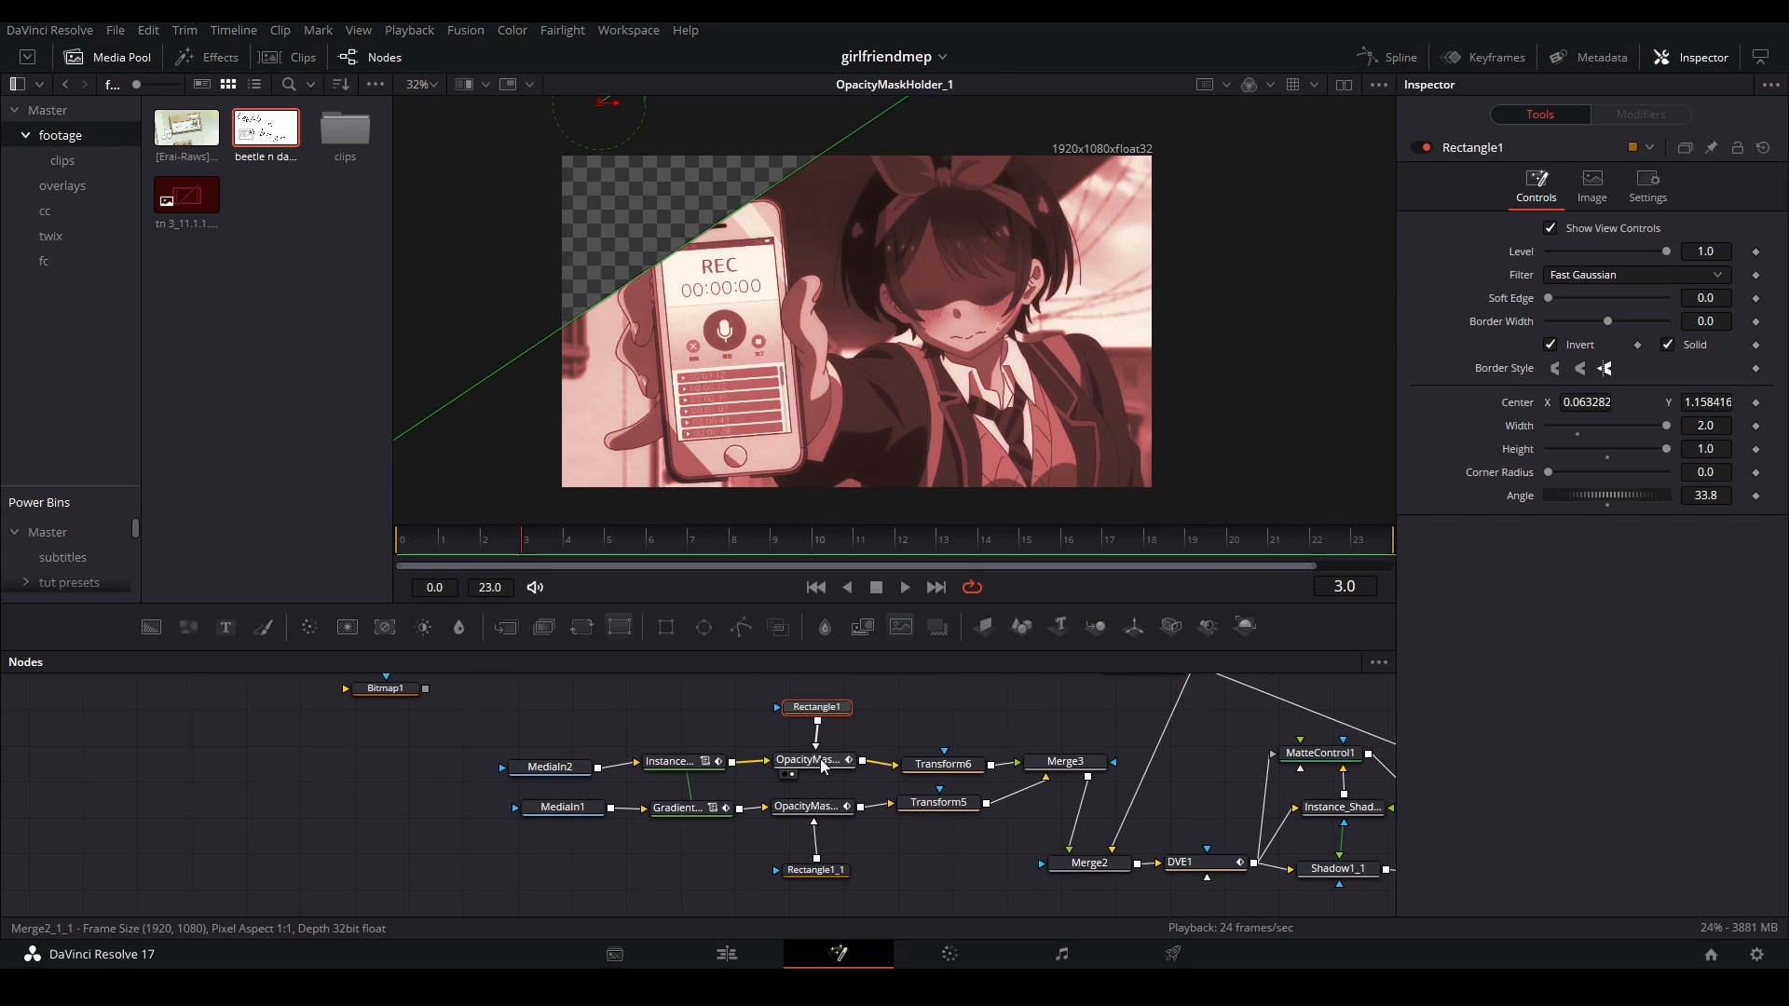
{"action": "left_click", "coordinate": [809, 759]}
{"action": "left_click", "coordinate": [913, 730]}
{"action": "scroll", "coordinate": [821, 715], "scroll_direction": "up", "scroll_amount": 2}
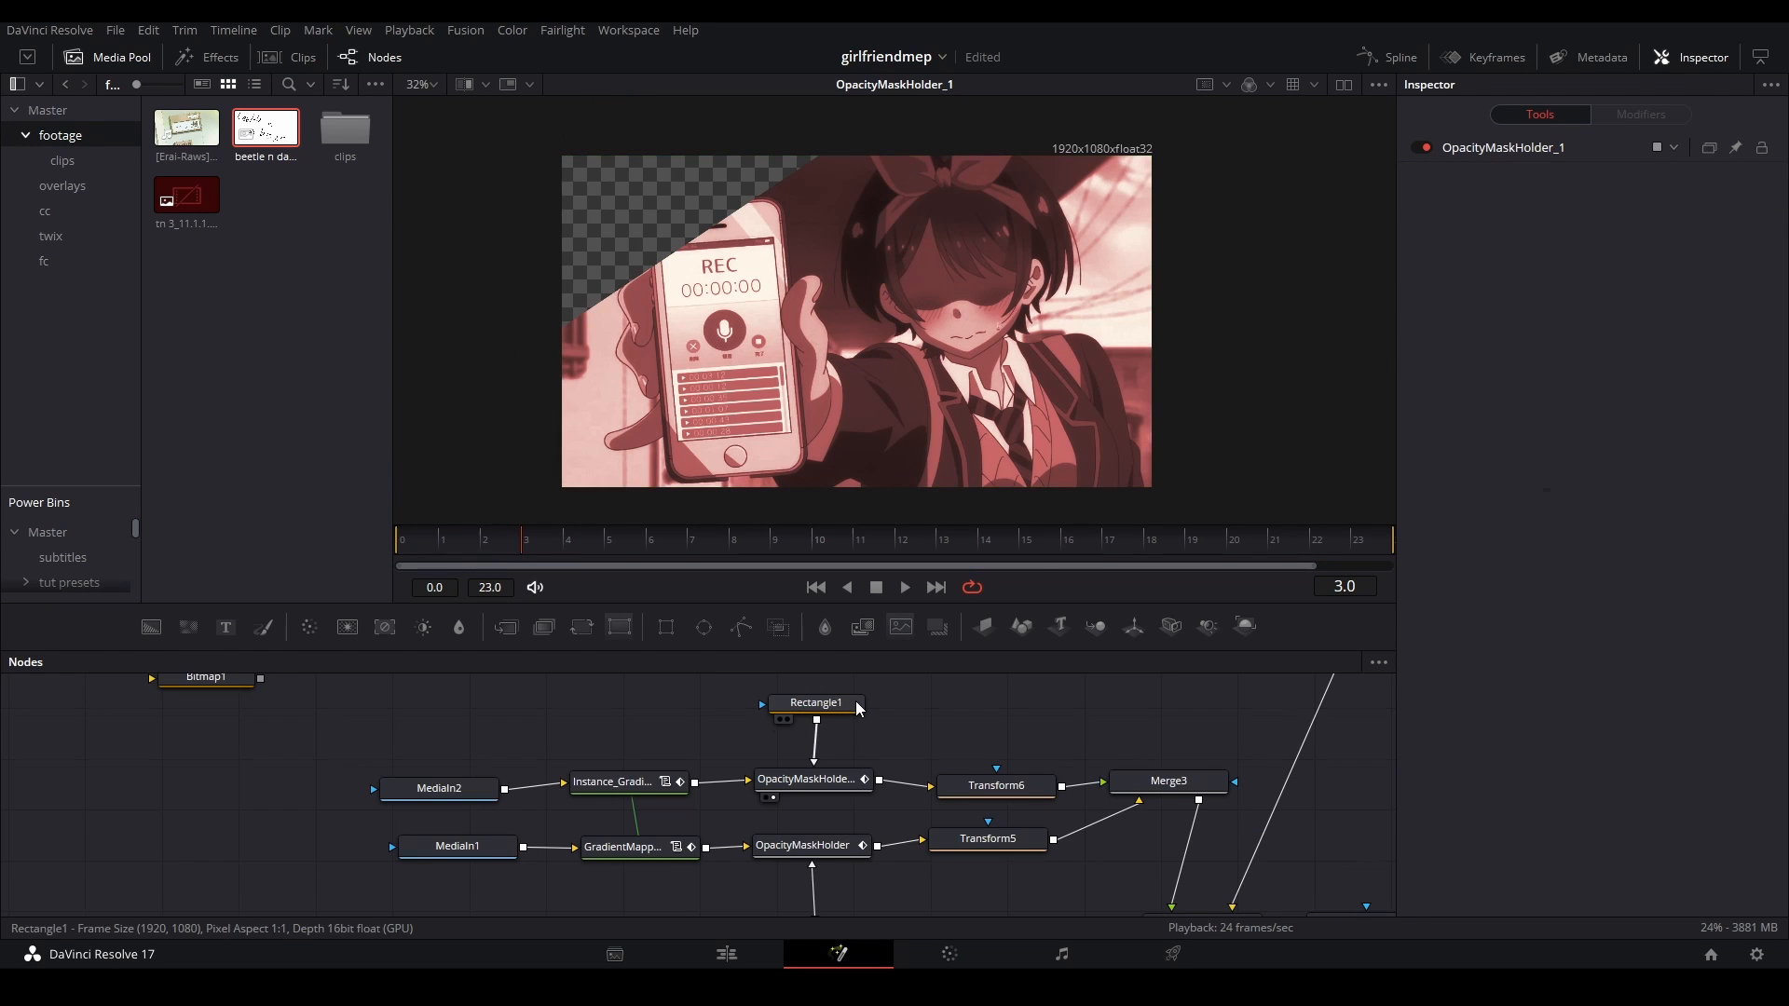
{"action": "left_click", "coordinate": [859, 709]}
{"action": "scroll", "coordinate": [767, 326], "scroll_direction": "down", "scroll_amount": 3}
{"action": "scroll", "coordinate": [814, 261], "scroll_direction": "up", "scroll_amount": 3}
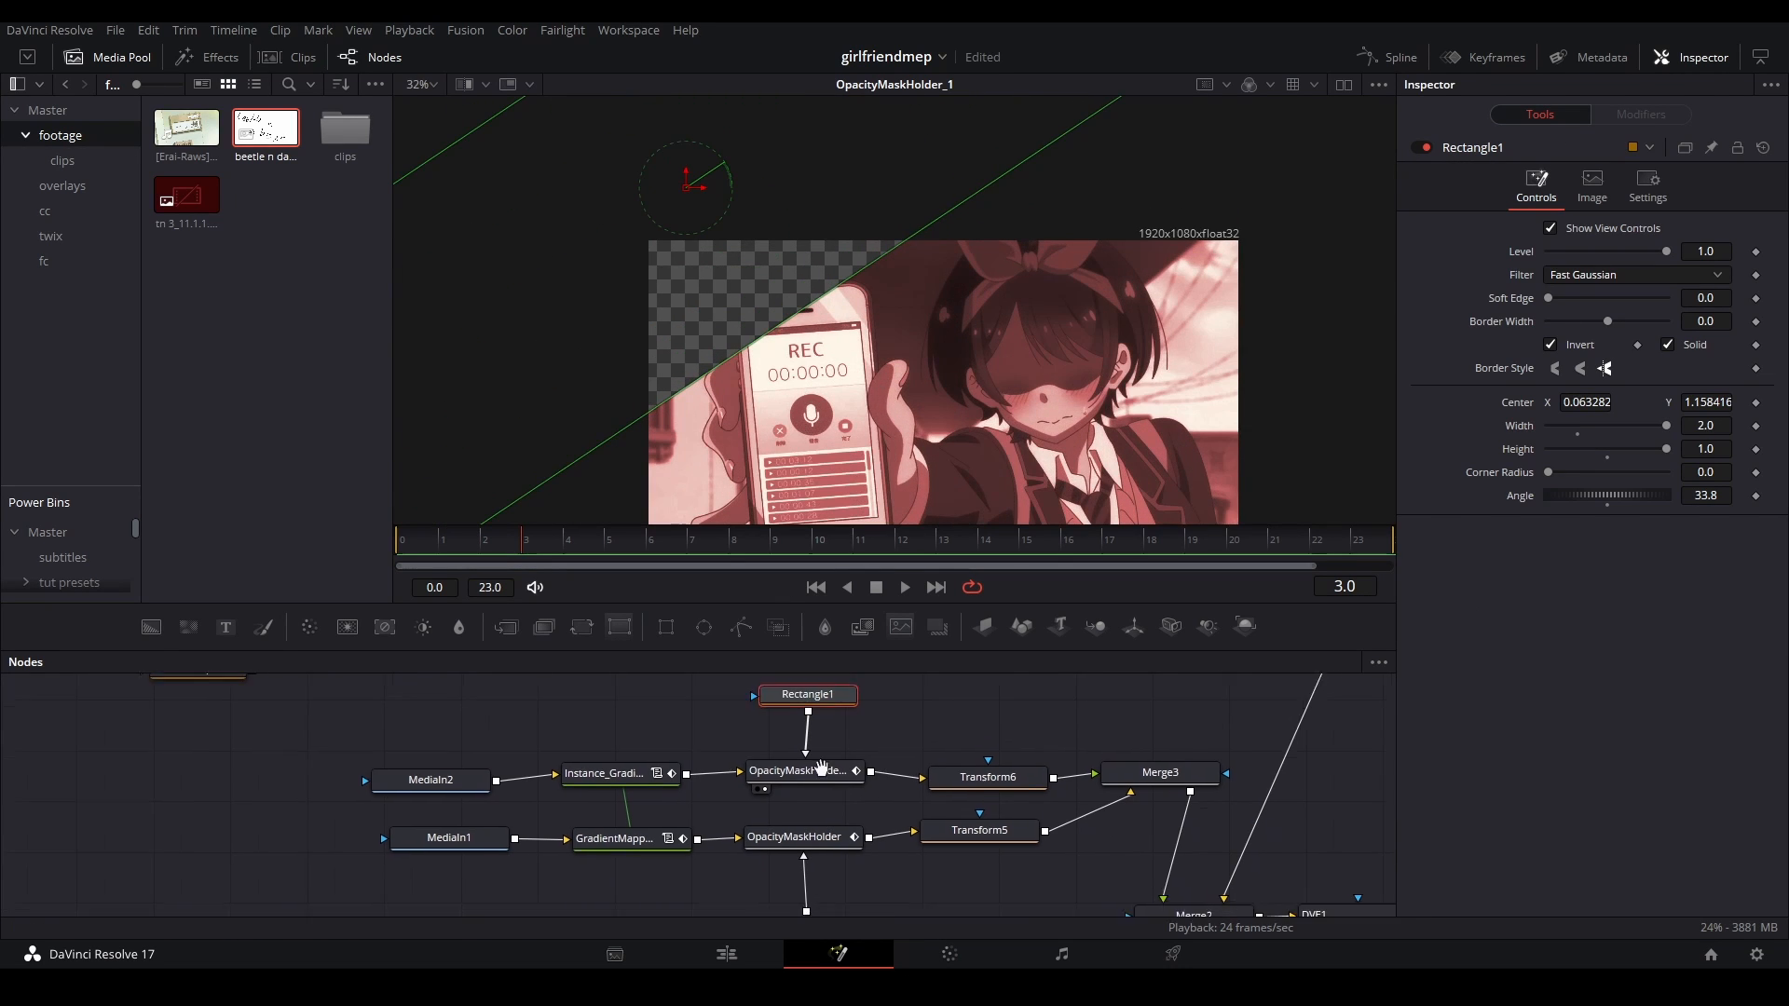
- Show the output of the lower branch's OpacityMaskHolder, followed by the repositioned footage from Transform6
{"action": "left_click_drag", "start_coordinate": [822, 768], "coordinate": [737, 715]}
{"action": "left_click", "coordinate": [730, 795]}
{"action": "key", "text": "2"}
{"action": "left_click_drag", "start_coordinate": [1194, 496], "coordinate": [1021, 366]}
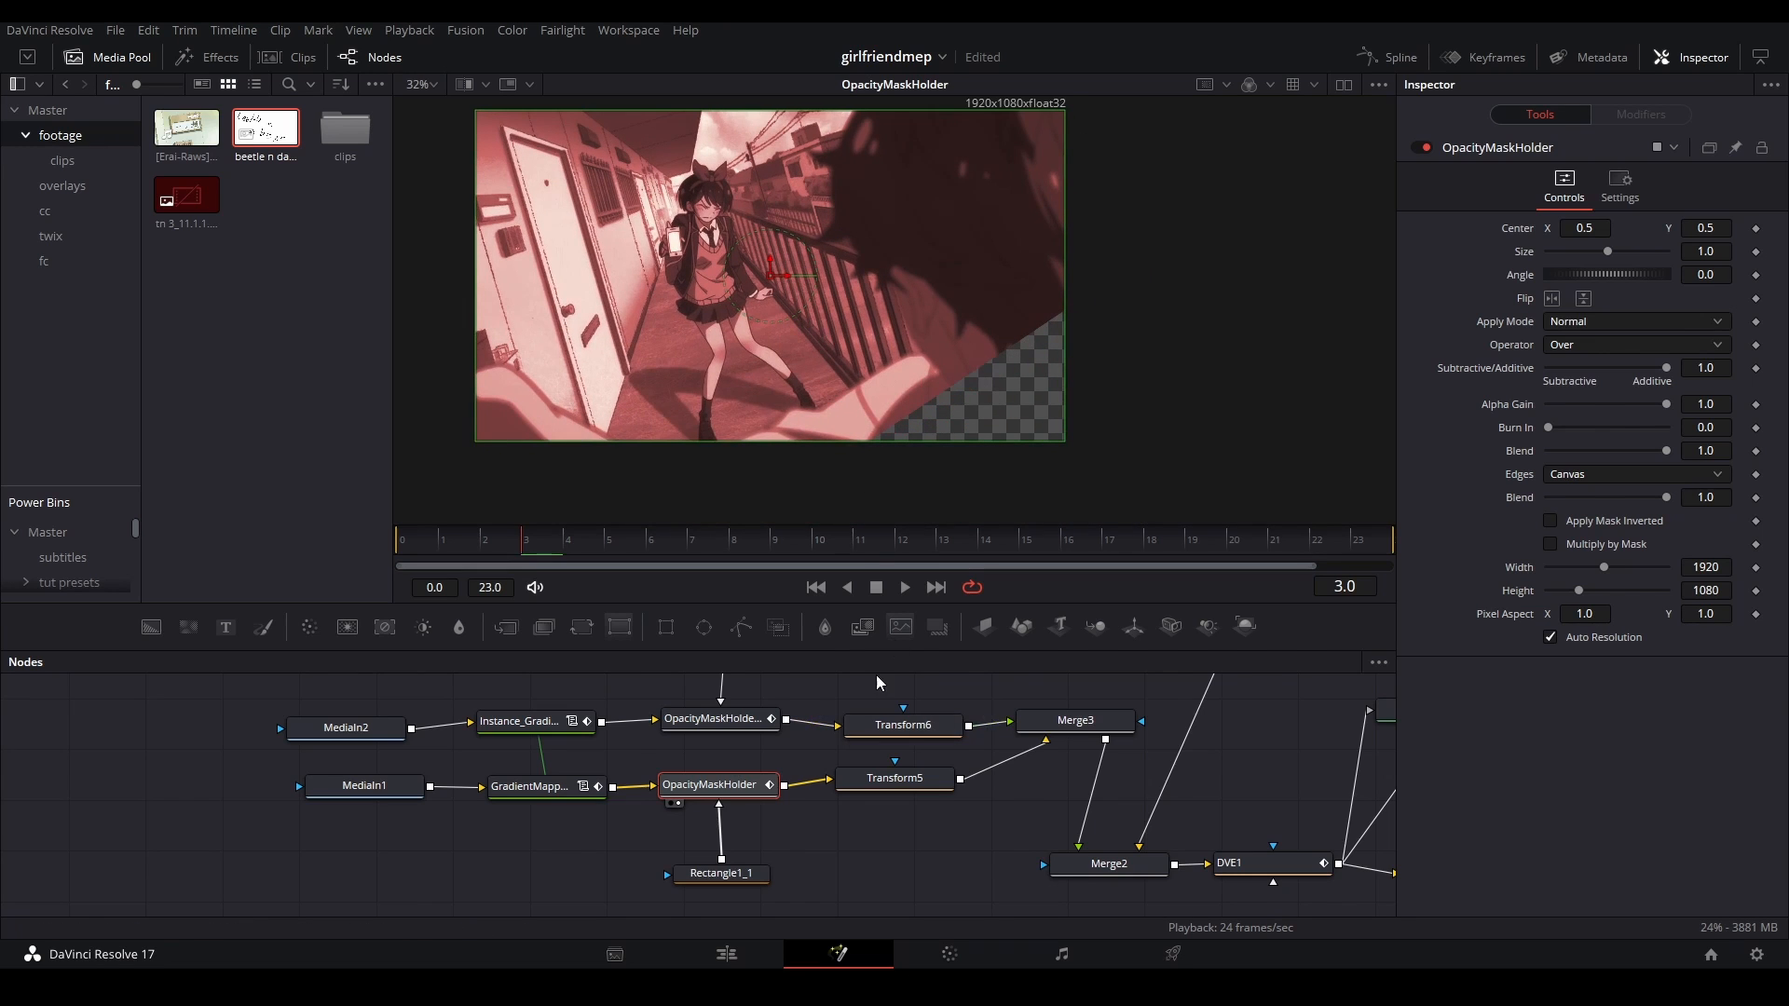
{"action": "scroll", "coordinate": [871, 768], "scroll_direction": "down", "scroll_amount": 2}
{"action": "left_click", "coordinate": [893, 737]}
{"action": "key", "text": "2"}
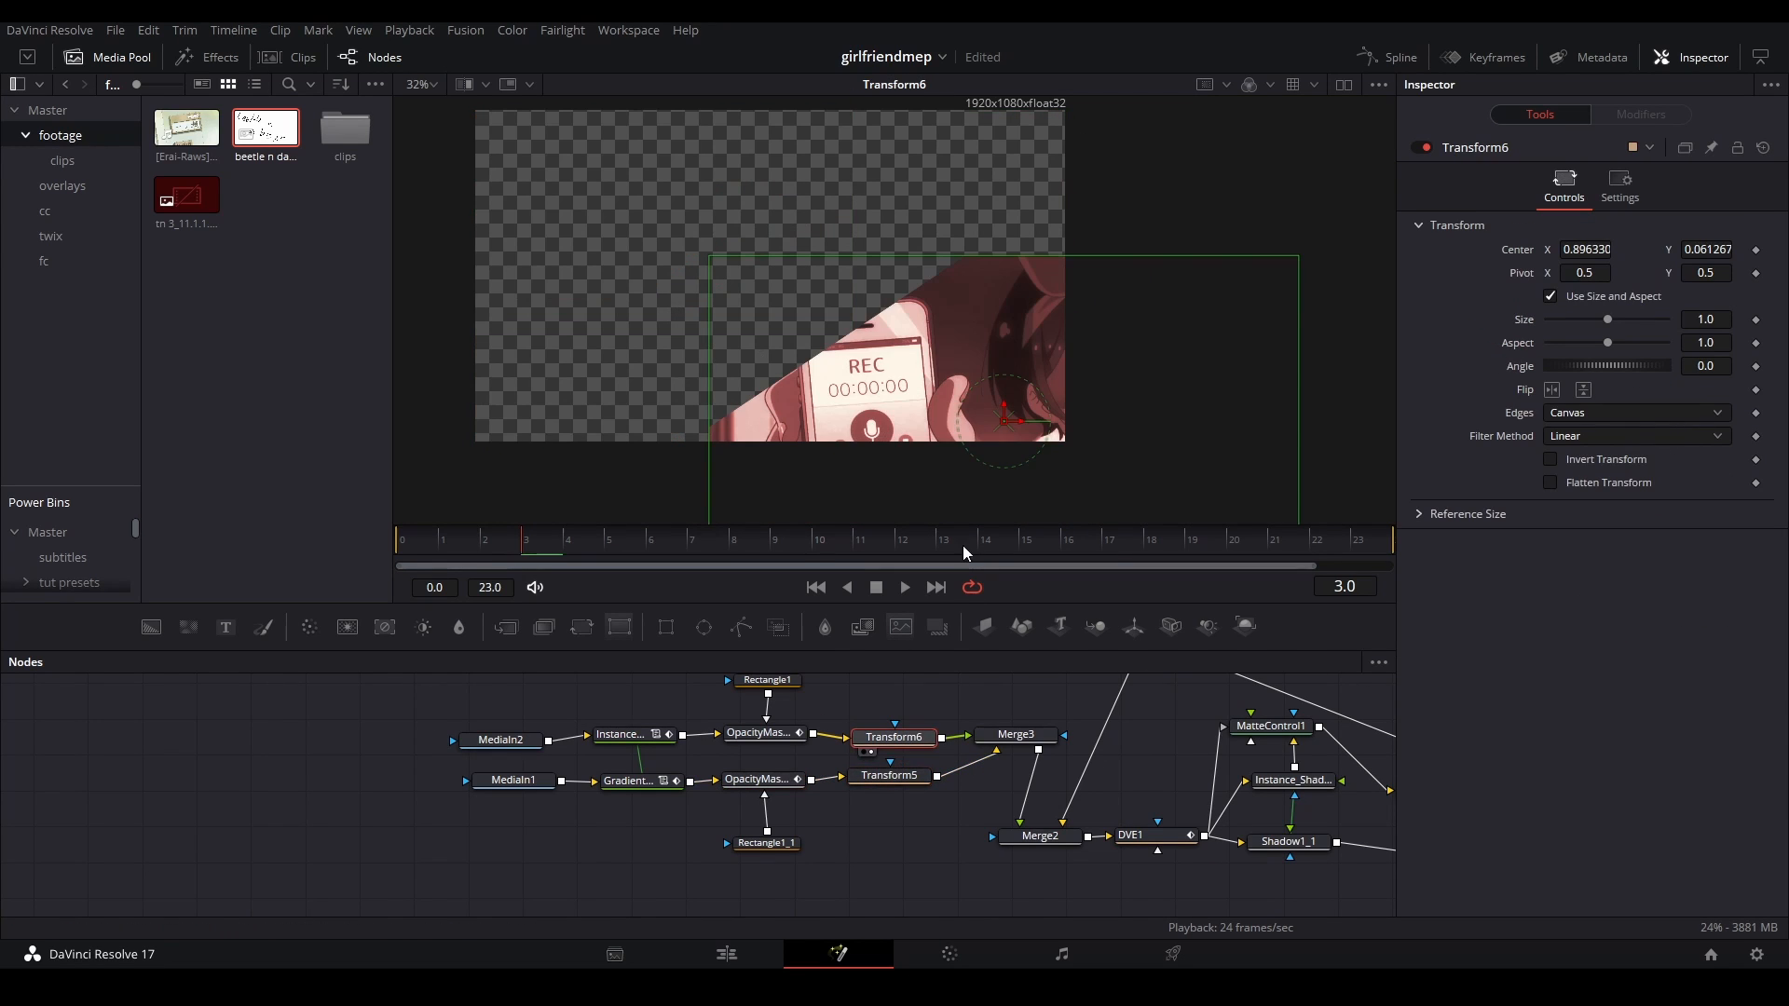
- Show Merge3's output and examine how its frame crops the two masked clips
{"action": "left_click", "coordinate": [1012, 734]}
{"action": "key", "text": "2"}
{"action": "scroll", "coordinate": [828, 261], "scroll_direction": "down", "scroll_amount": 2}
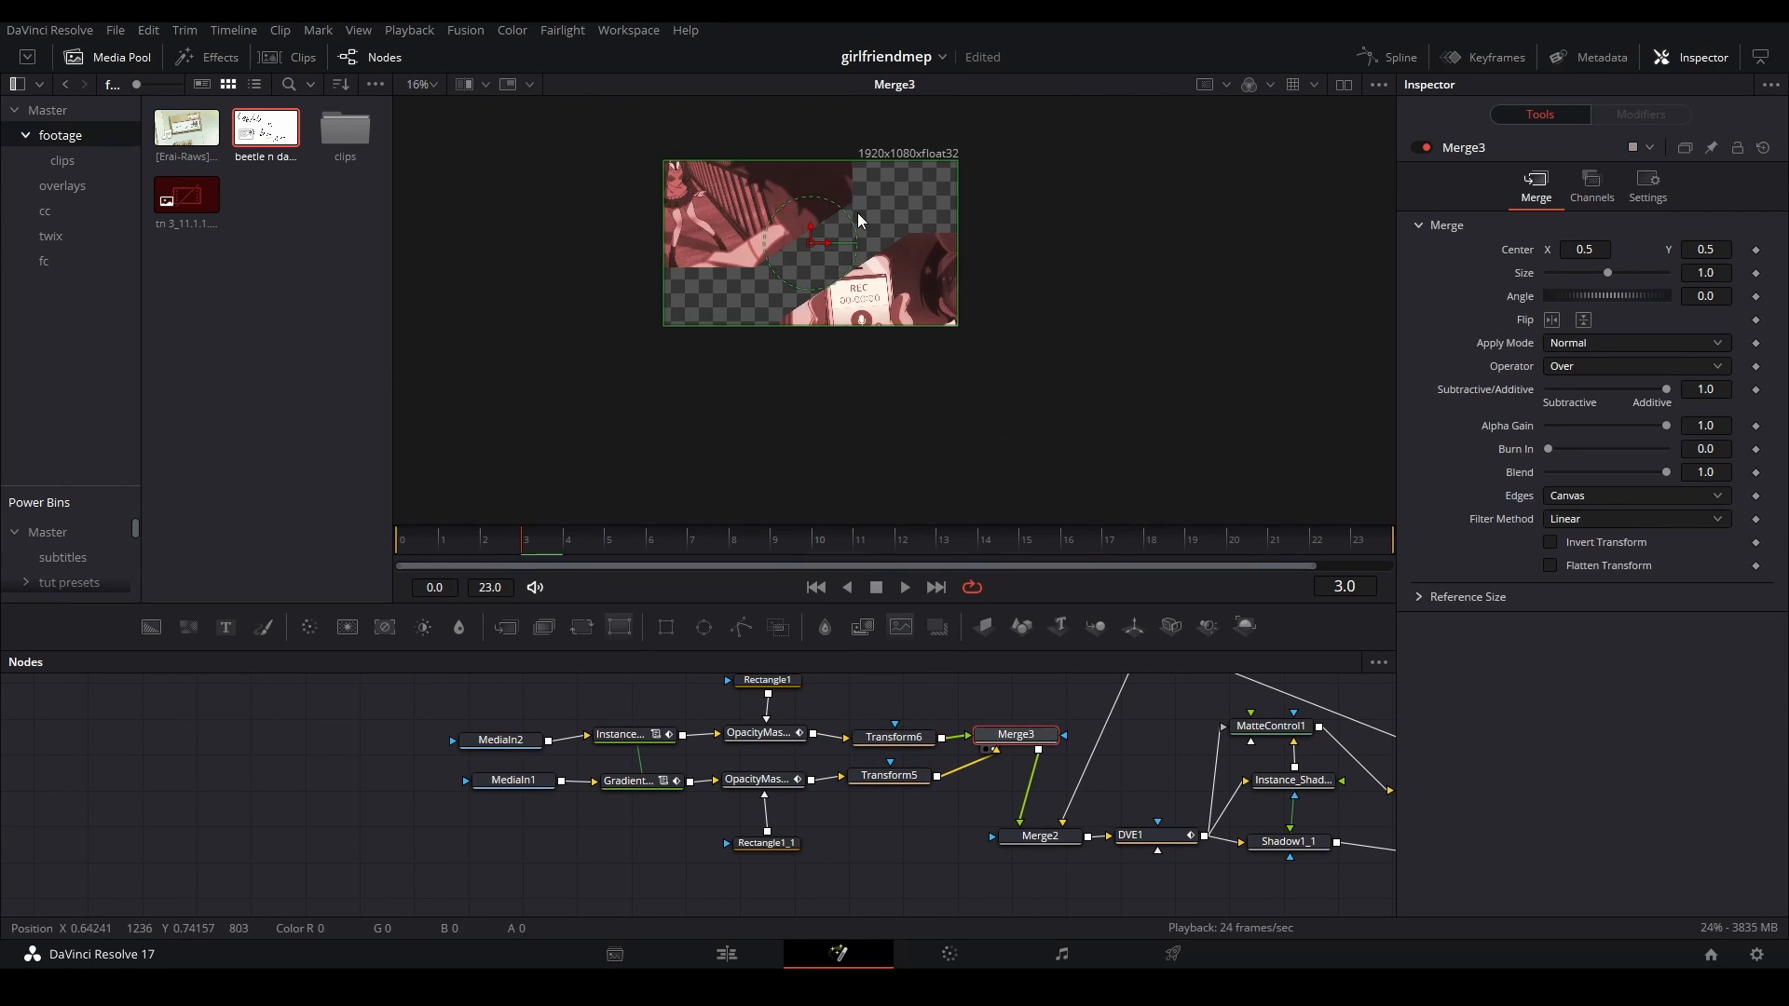
{"action": "left_click_drag", "start_coordinate": [764, 284], "coordinate": [740, 331]}
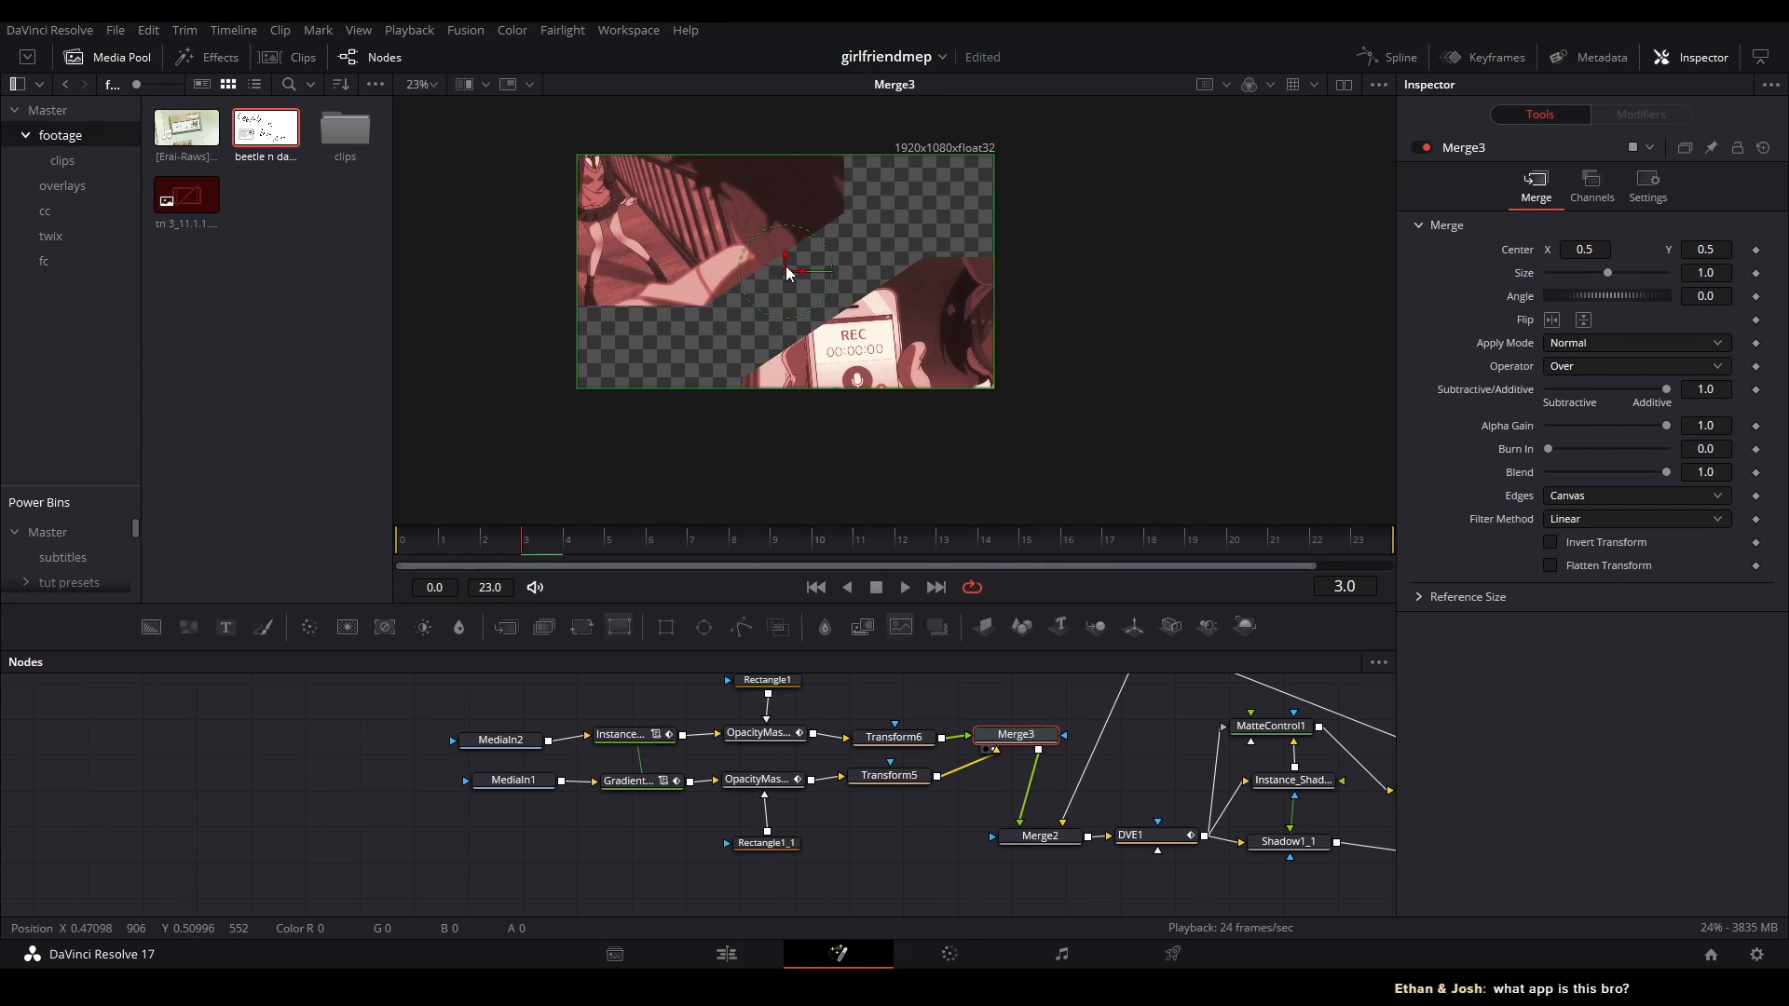
{"action": "scroll", "coordinate": [838, 252], "scroll_direction": "up", "scroll_amount": 2}
{"action": "left_click_drag", "start_coordinate": [1042, 271], "coordinate": [1063, 315]}
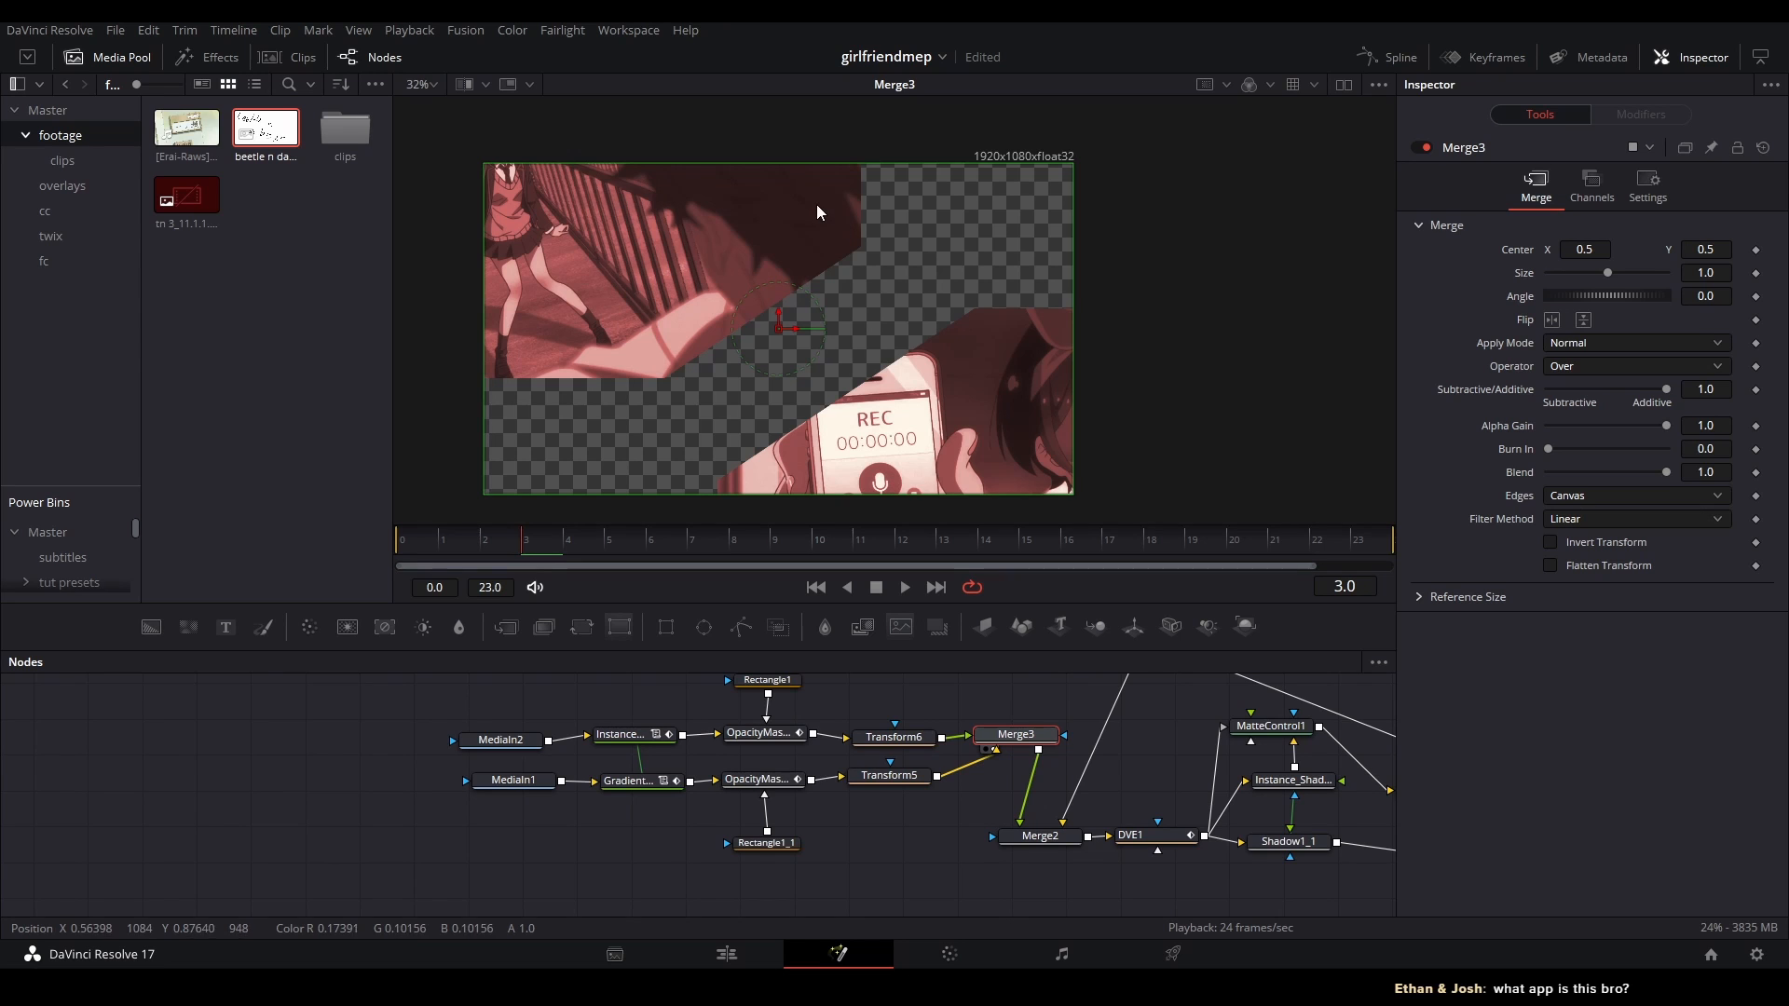
- Select Merge2 and inspect the transparent Background1 canvas that feeds it
{"action": "left_click_drag", "start_coordinate": [923, 827], "coordinate": [652, 811]}
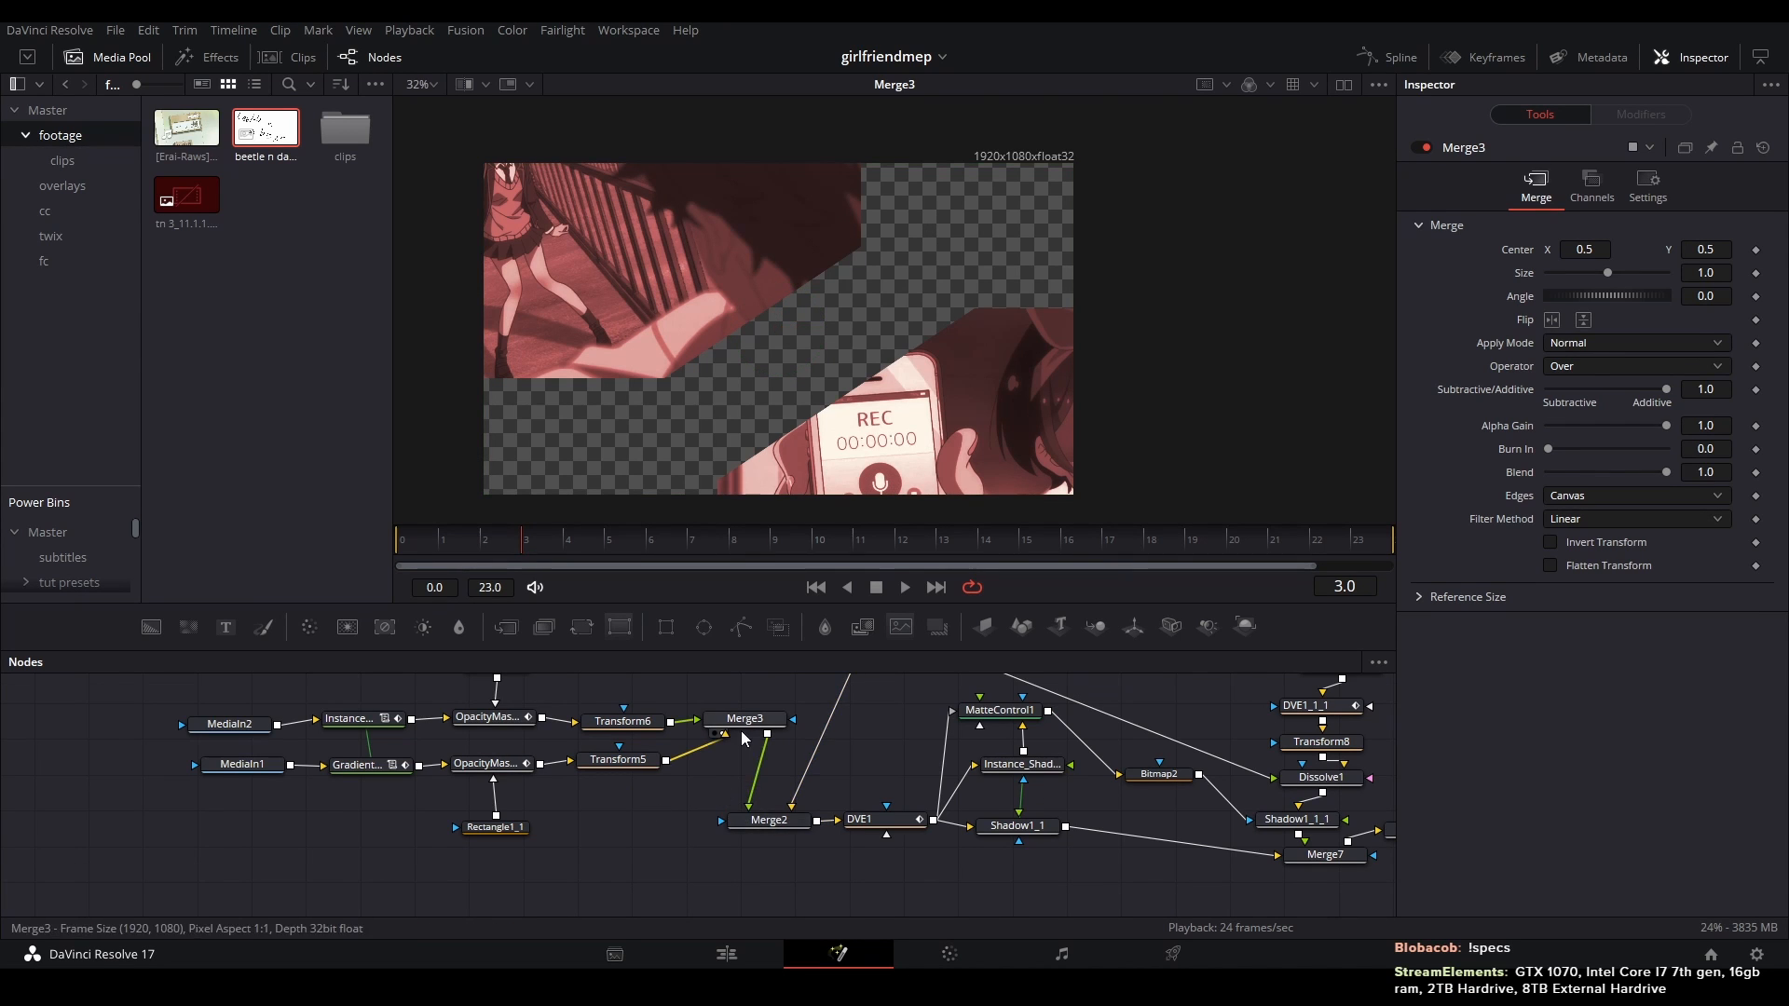
{"action": "left_click", "coordinate": [769, 820]}
{"action": "left_click_drag", "start_coordinate": [881, 774], "coordinate": [818, 808]}
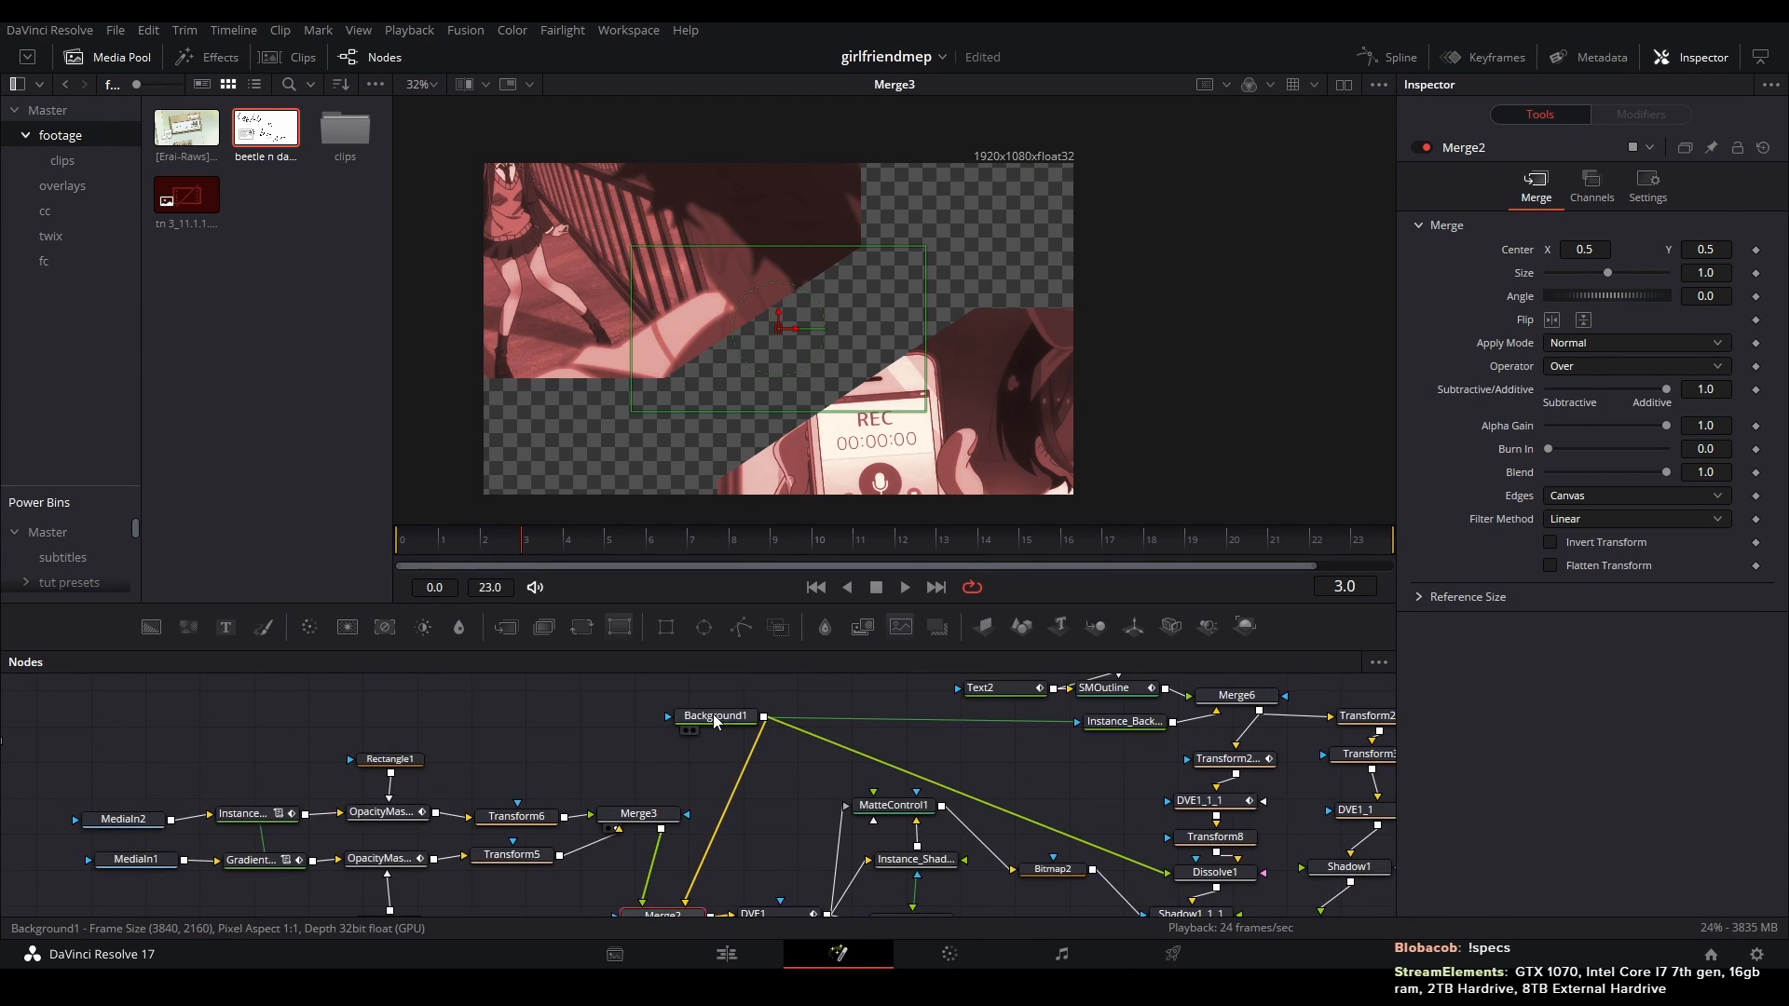
{"action": "left_click_drag", "start_coordinate": [712, 714], "coordinate": [839, 488]}
{"action": "scroll", "coordinate": [1006, 280], "scroll_direction": "down", "scroll_amount": 5}
{"action": "scroll", "coordinate": [1044, 200], "scroll_direction": "up", "scroll_amount": 3}
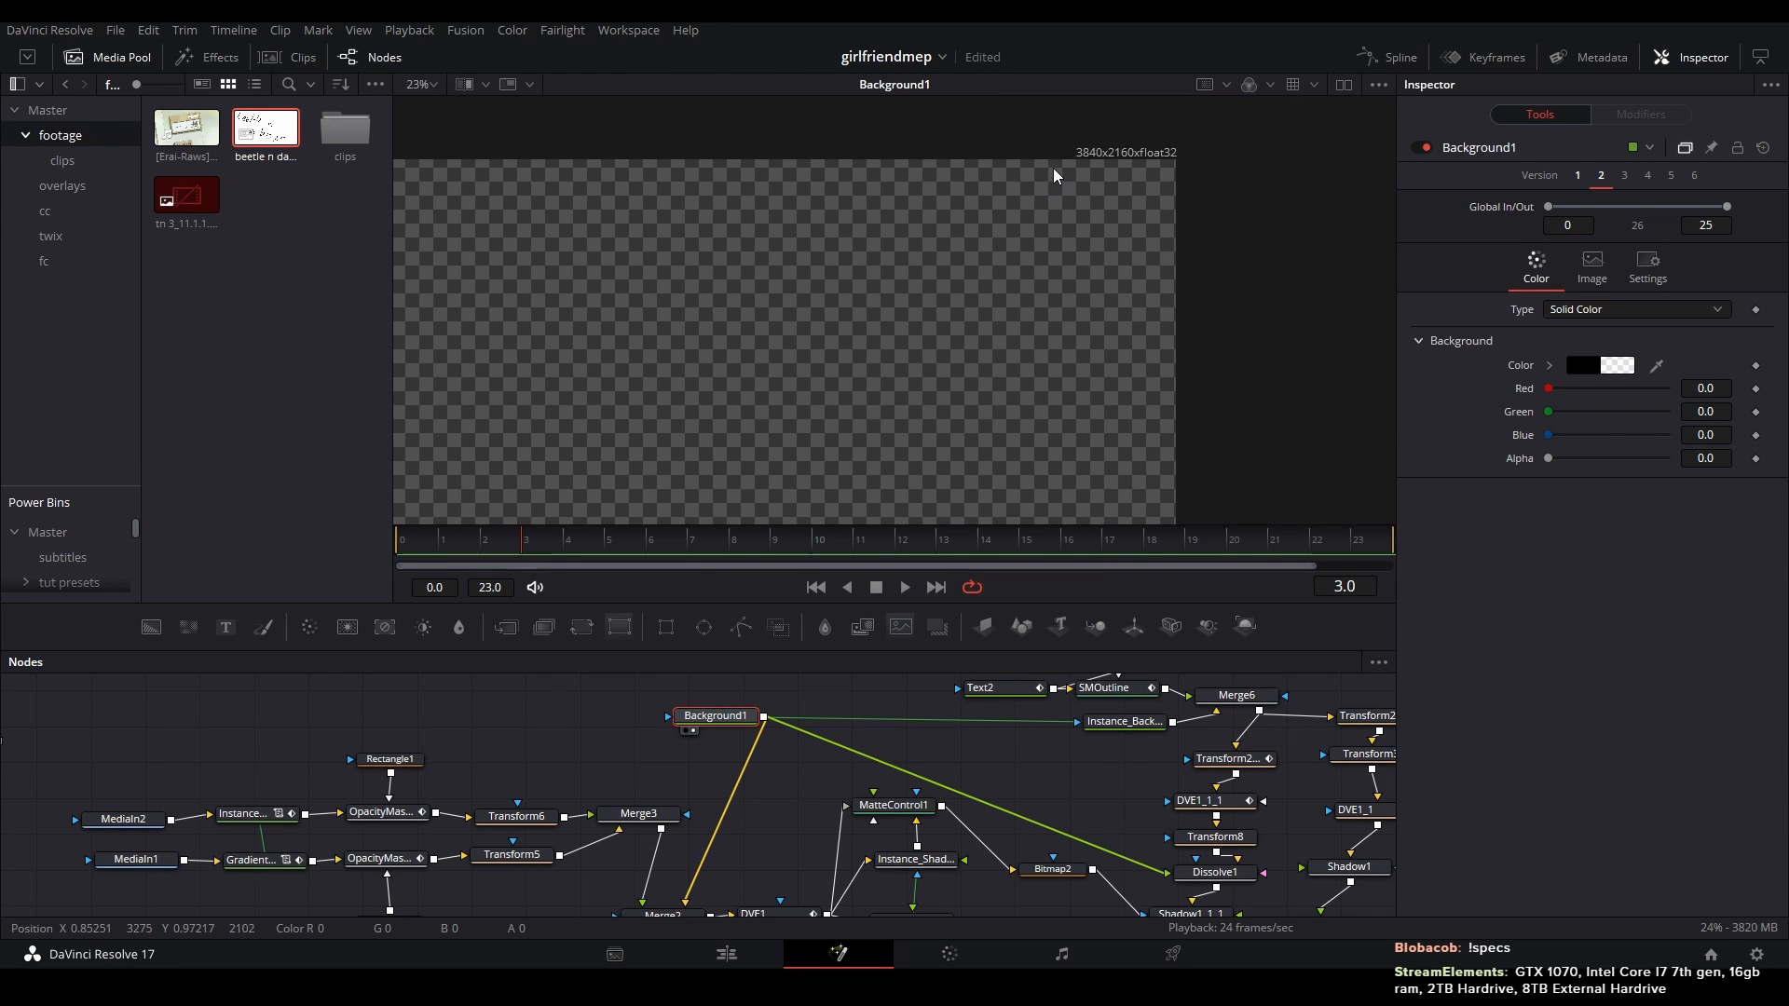
{"action": "scroll", "coordinate": [1025, 279], "scroll_direction": "up", "scroll_amount": 2}
{"action": "scroll", "coordinate": [1003, 314], "scroll_direction": "down", "scroll_amount": 2}
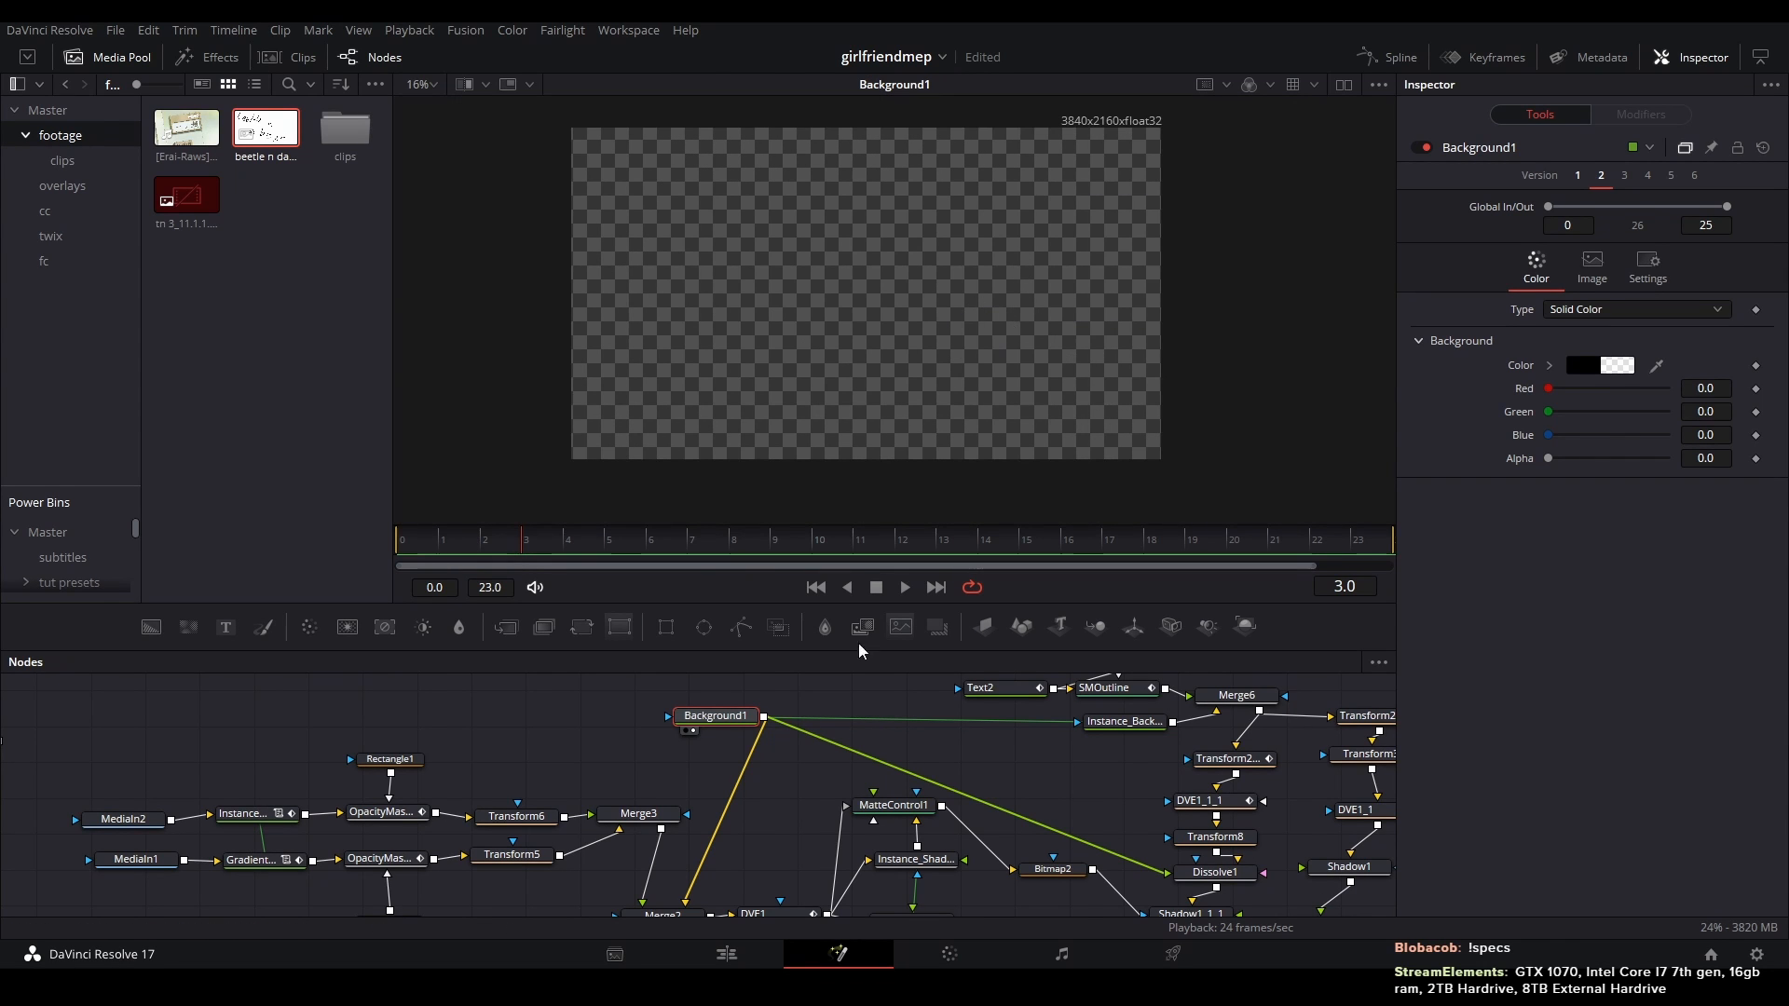
- Show Merge2's output to see both clips placed on the larger transparent canvas
{"action": "left_click_drag", "start_coordinate": [663, 911], "coordinate": [669, 872]}
{"action": "left_click", "coordinate": [669, 872]}
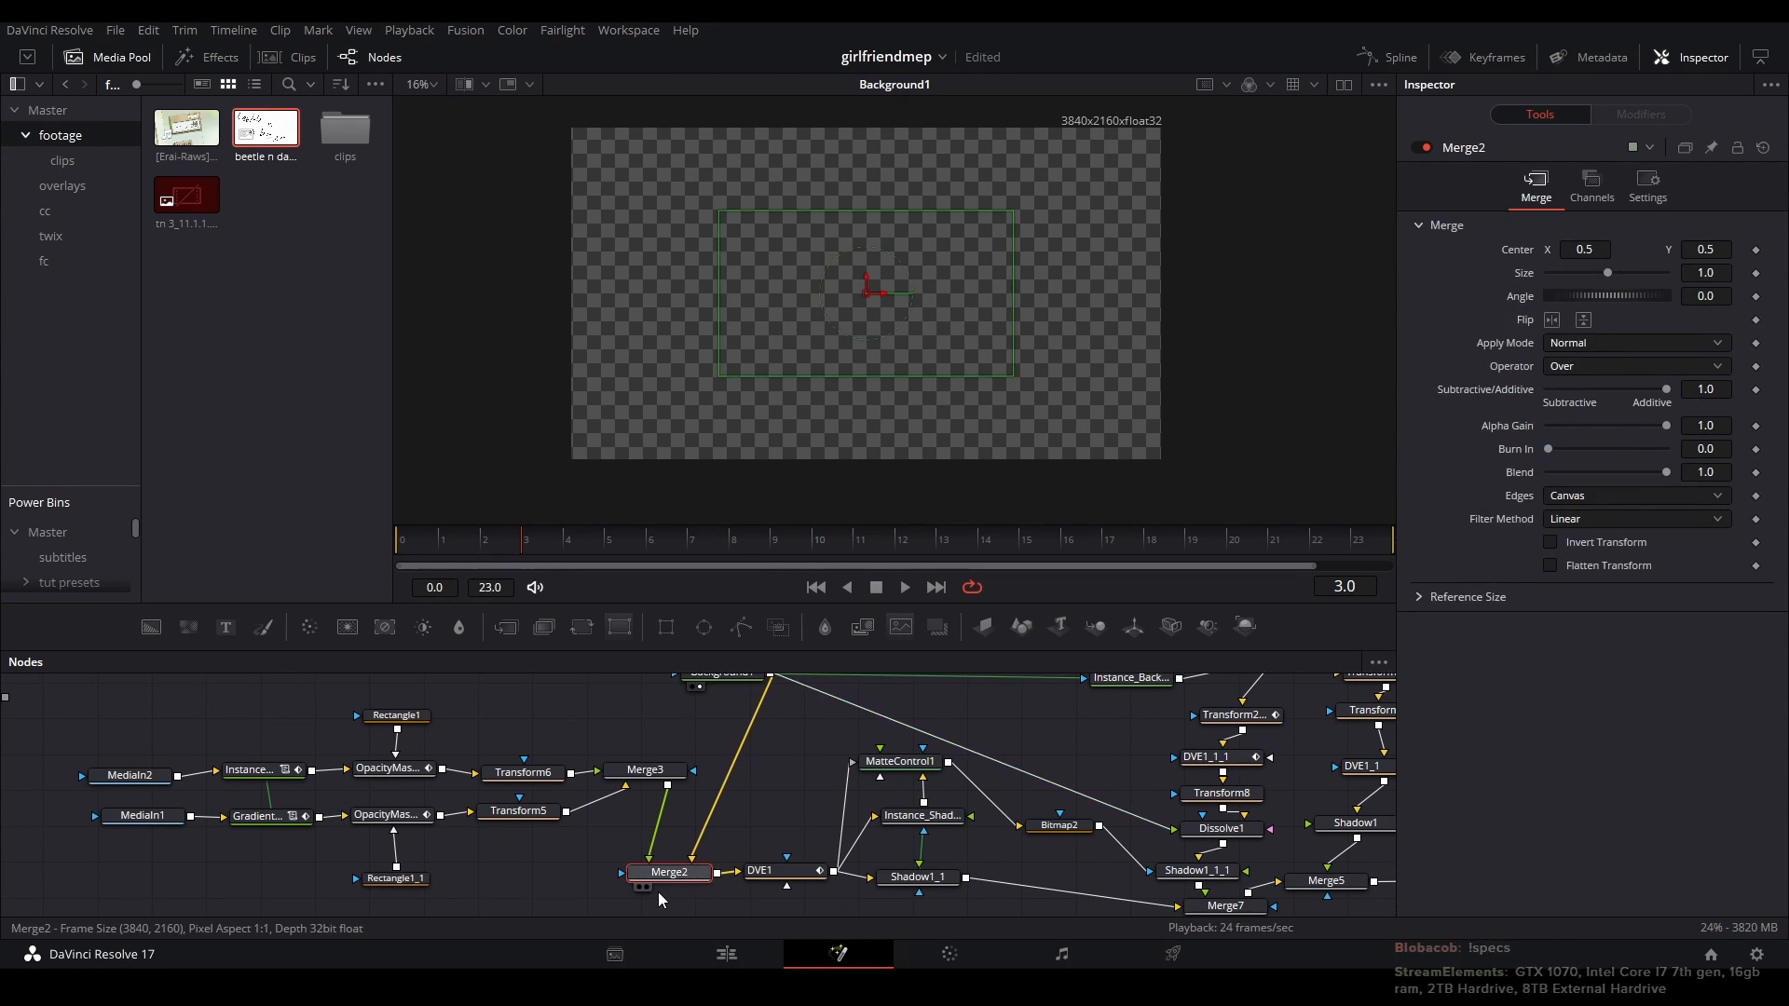
{"action": "left_click", "coordinate": [639, 886]}
{"action": "left_click", "coordinate": [641, 787]}
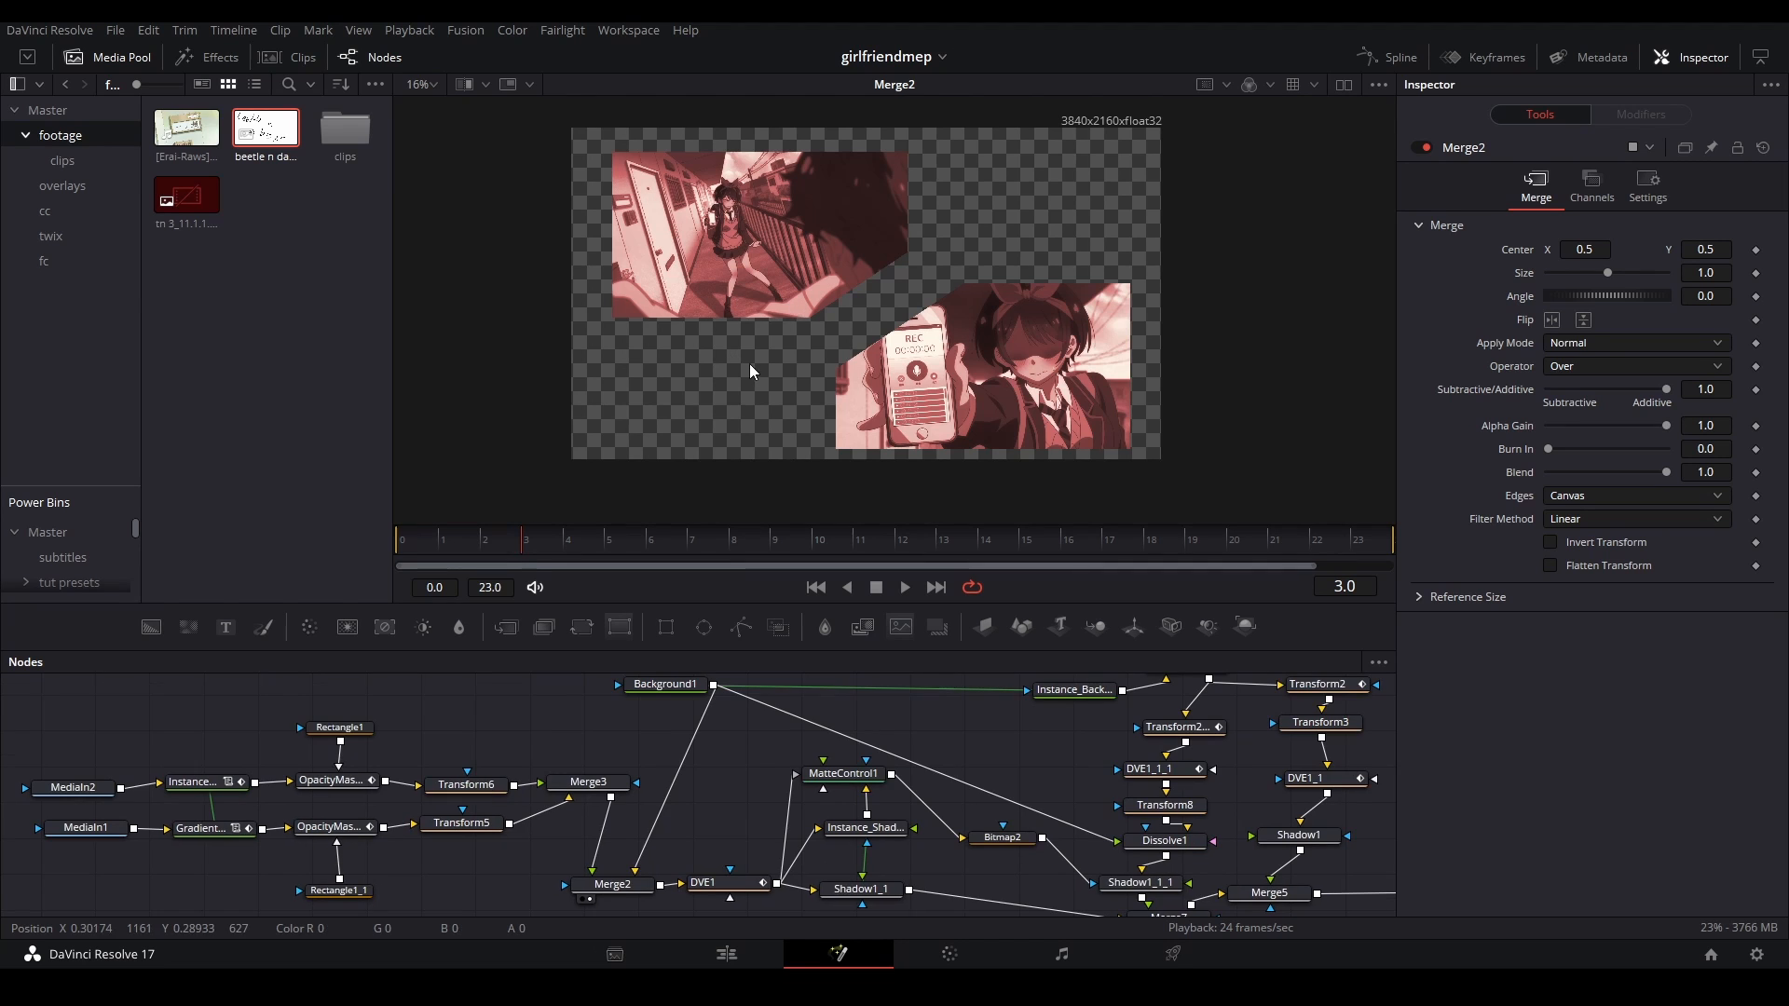
- Fit the image to the viewer and compare the empty Background1 canvas with Merge2's output
{"action": "key", "text": "ctrl+f"}
{"action": "left_click", "coordinate": [699, 713]}
{"action": "key", "text": "2"}
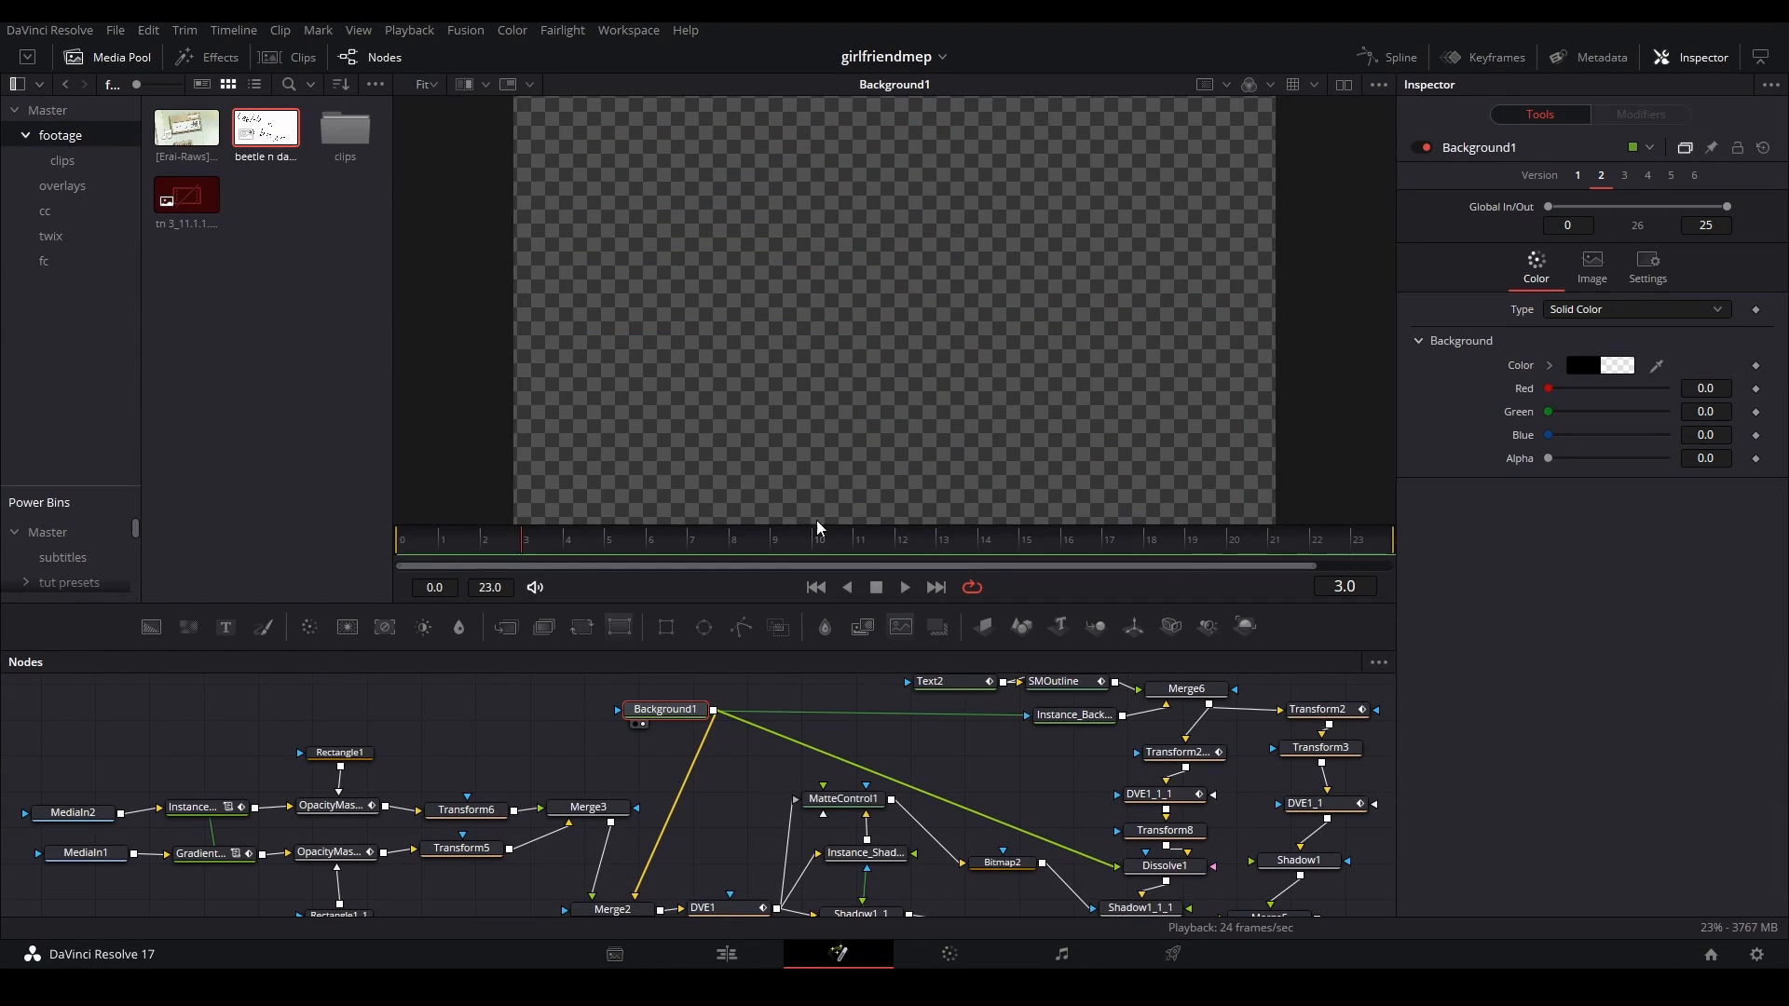
{"action": "mouse_move", "coordinate": [877, 277]}
{"action": "left_mouse_down"}
{"action": "mouse_move", "coordinate": [858, 296]}
{"action": "mouse_move", "coordinate": [848, 270]}
{"action": "left_mouse_up"}
{"action": "left_click_drag", "start_coordinate": [699, 863], "coordinate": [678, 807]}
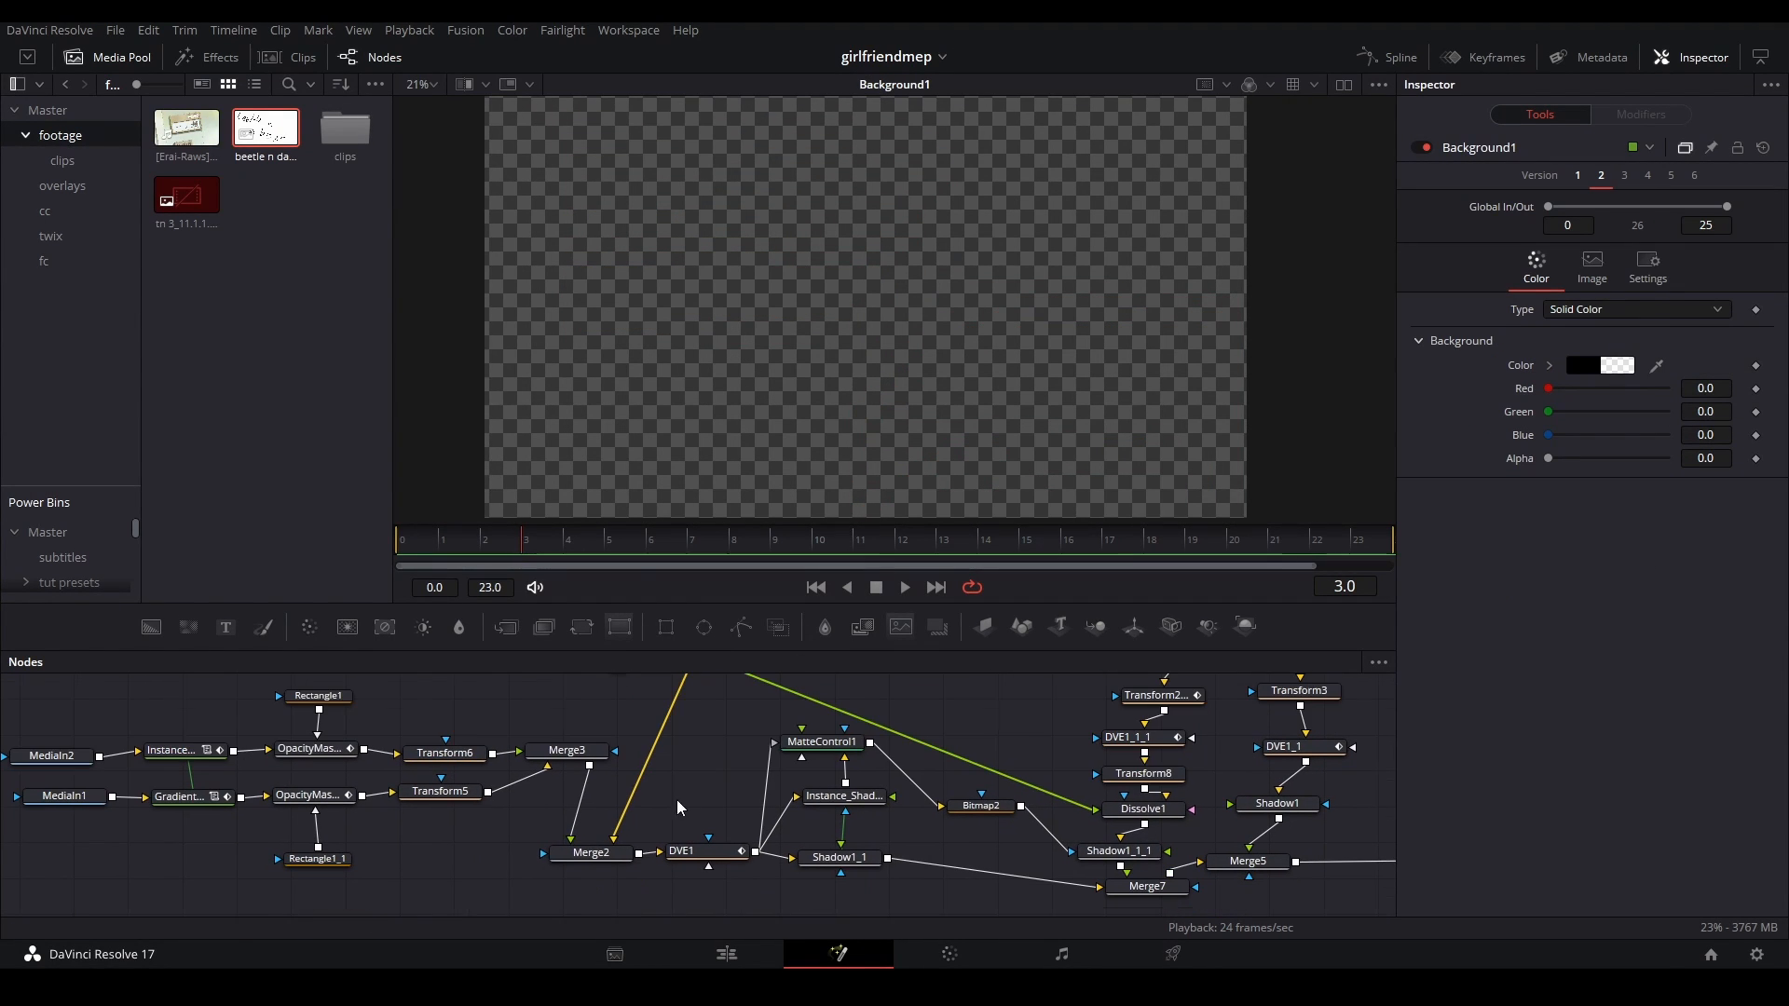
{"action": "left_click", "coordinate": [606, 855]}
{"action": "key", "text": "2"}
- Show DVE1's output and step through its keyframed movement and rotation up to frame 15
{"action": "left_click", "coordinate": [691, 851]}
{"action": "key", "text": "2"}
{"action": "scroll", "coordinate": [881, 371], "scroll_direction": "down", "scroll_amount": 1}
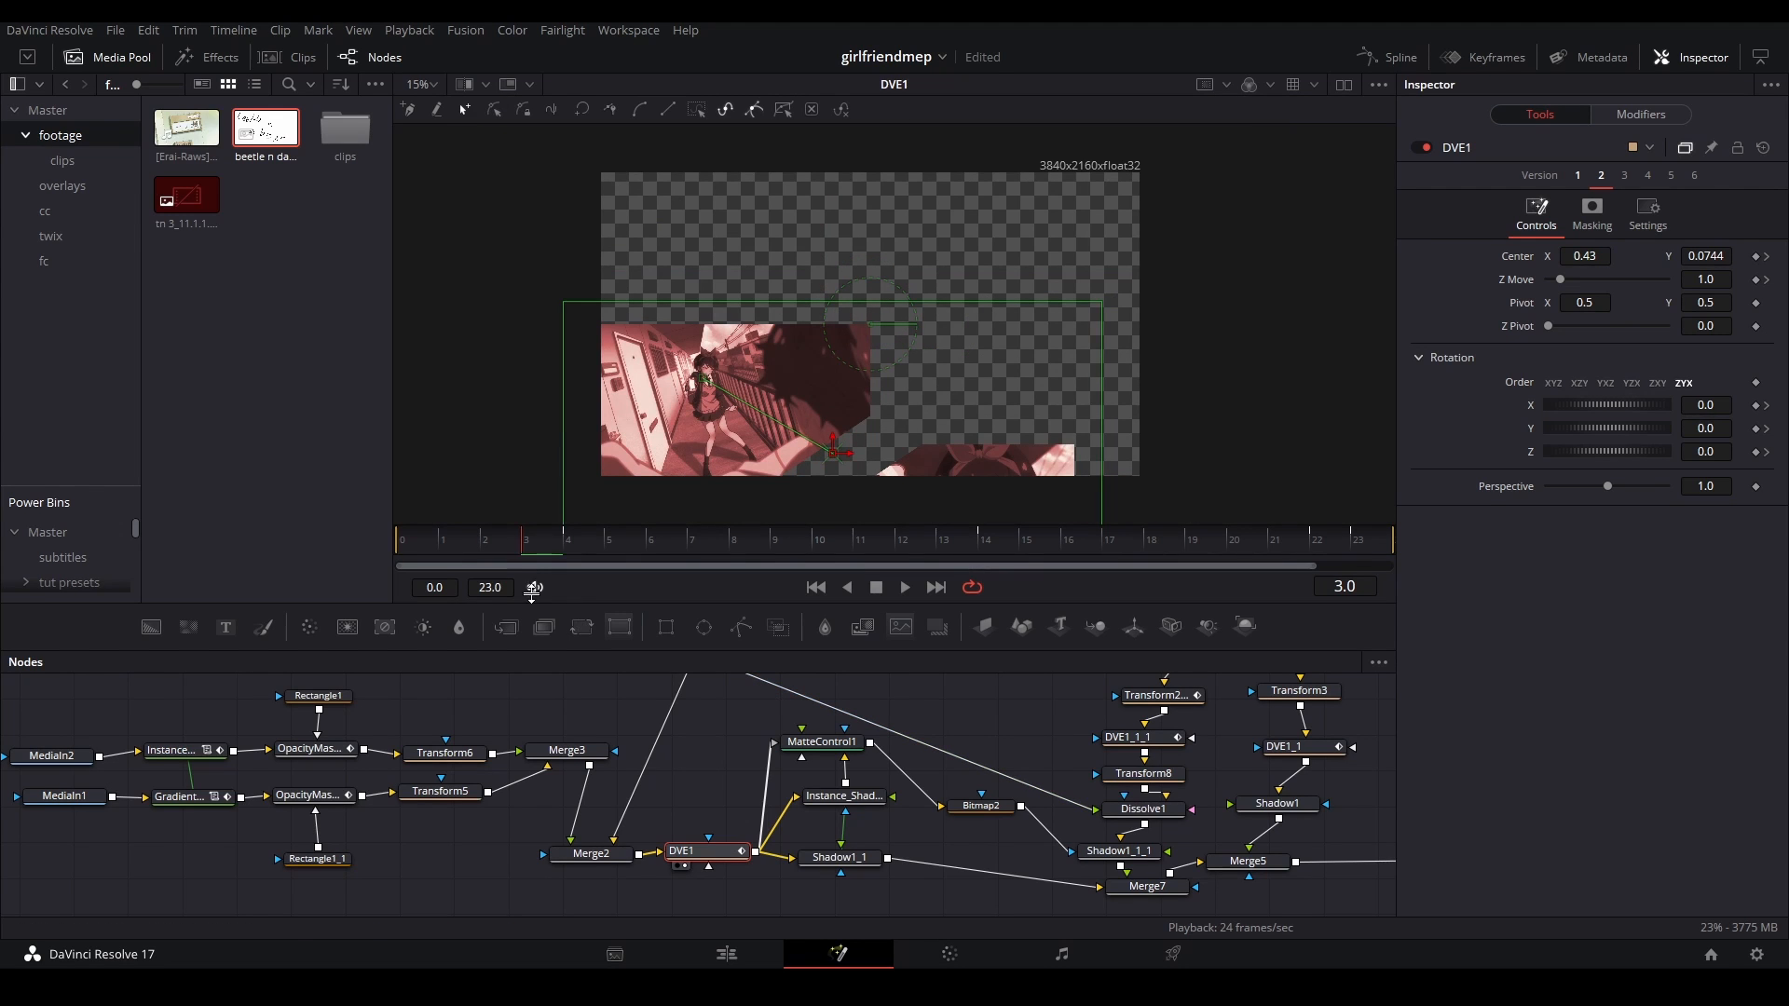
{"action": "left_click_drag", "start_coordinate": [526, 550], "coordinate": [694, 546]}
{"action": "left_click_drag", "start_coordinate": [848, 550], "coordinate": [965, 556]}
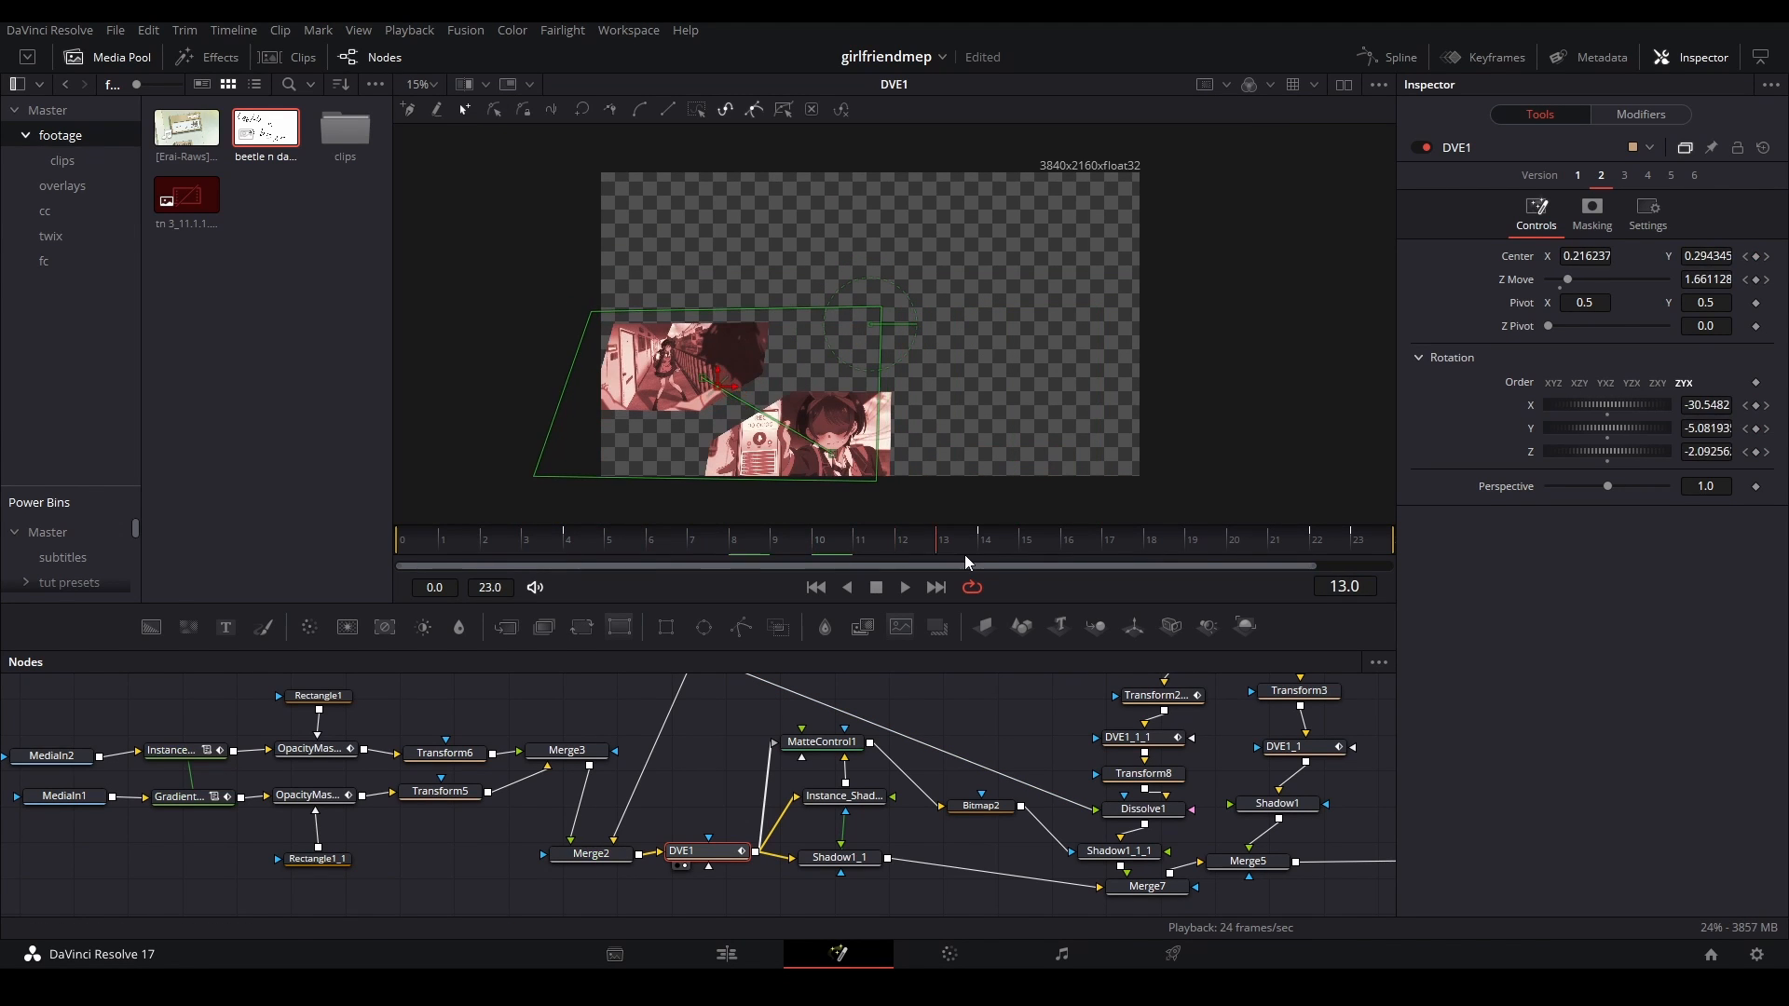
{"action": "key", "text": "Right"}
{"action": "key", "text": "Right"}
{"action": "left_click_drag", "start_coordinate": [761, 768], "coordinate": [678, 736]}
{"action": "left_click", "coordinate": [652, 758]}
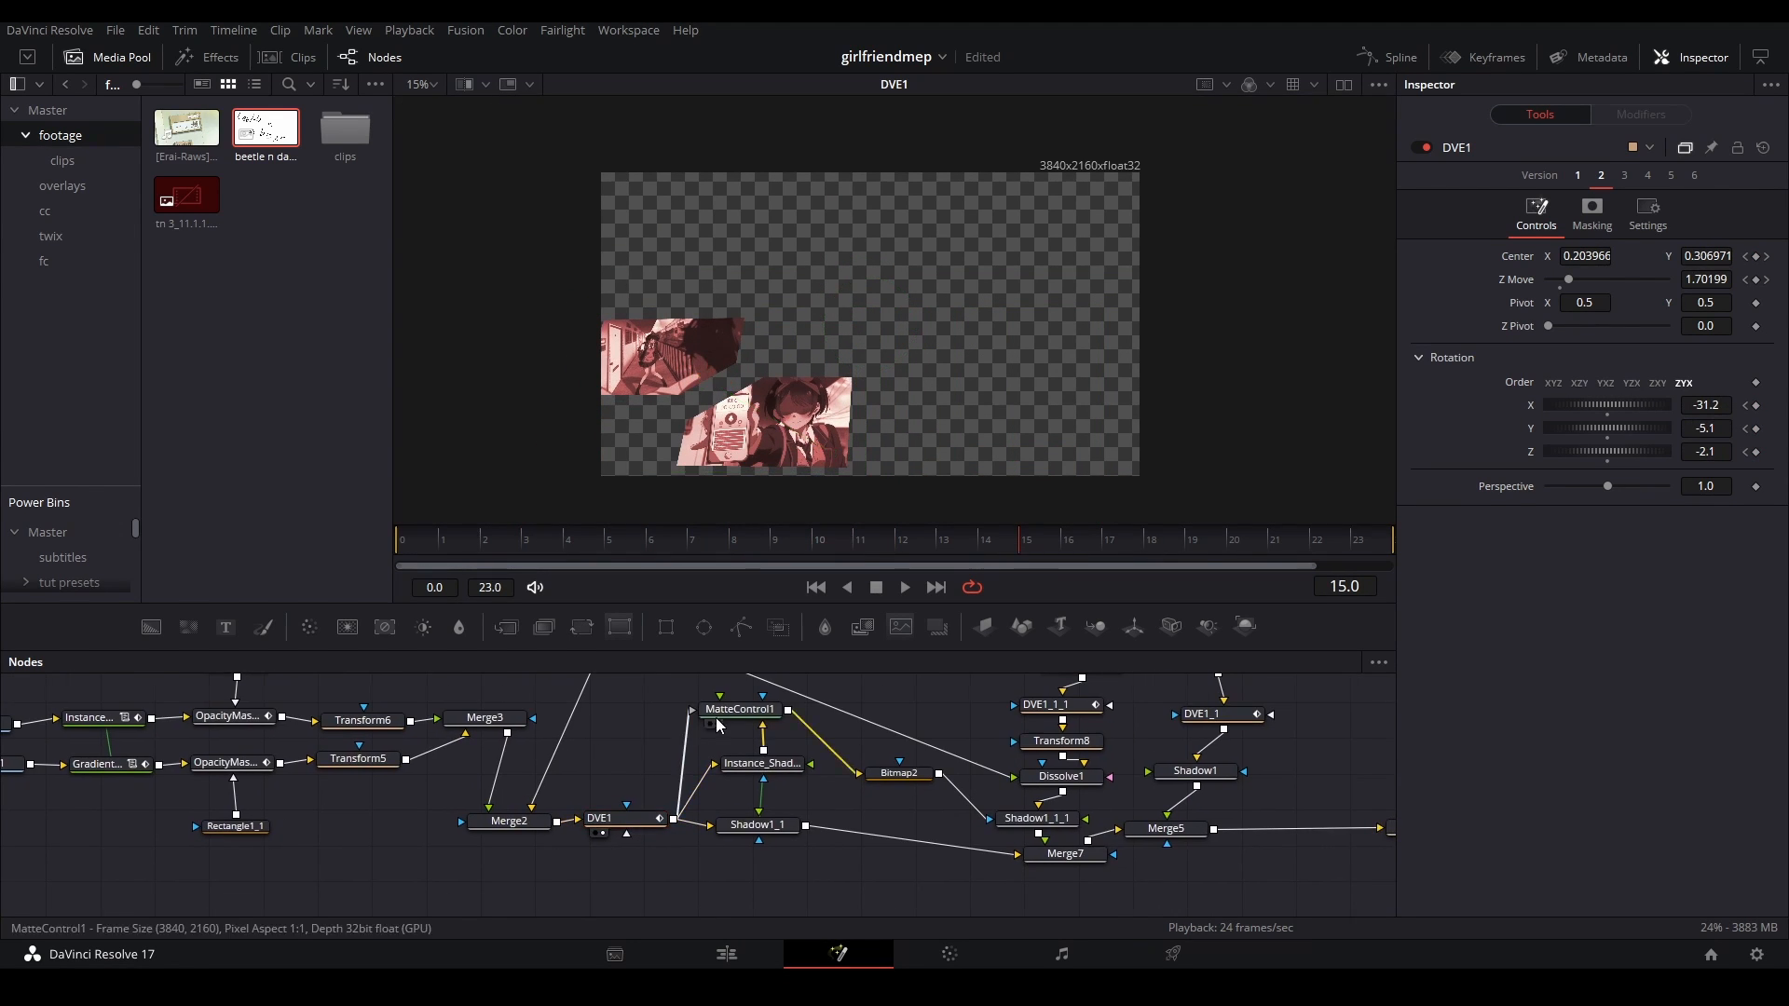
- Select Shadow1_1_1 and inspect its shadow offset, softness and alpha settings
{"action": "left_click_drag", "start_coordinate": [840, 735], "coordinate": [672, 700]}
{"action": "left_click_drag", "start_coordinate": [560, 861], "coordinate": [758, 757]}
{"action": "left_click", "coordinate": [868, 825]}
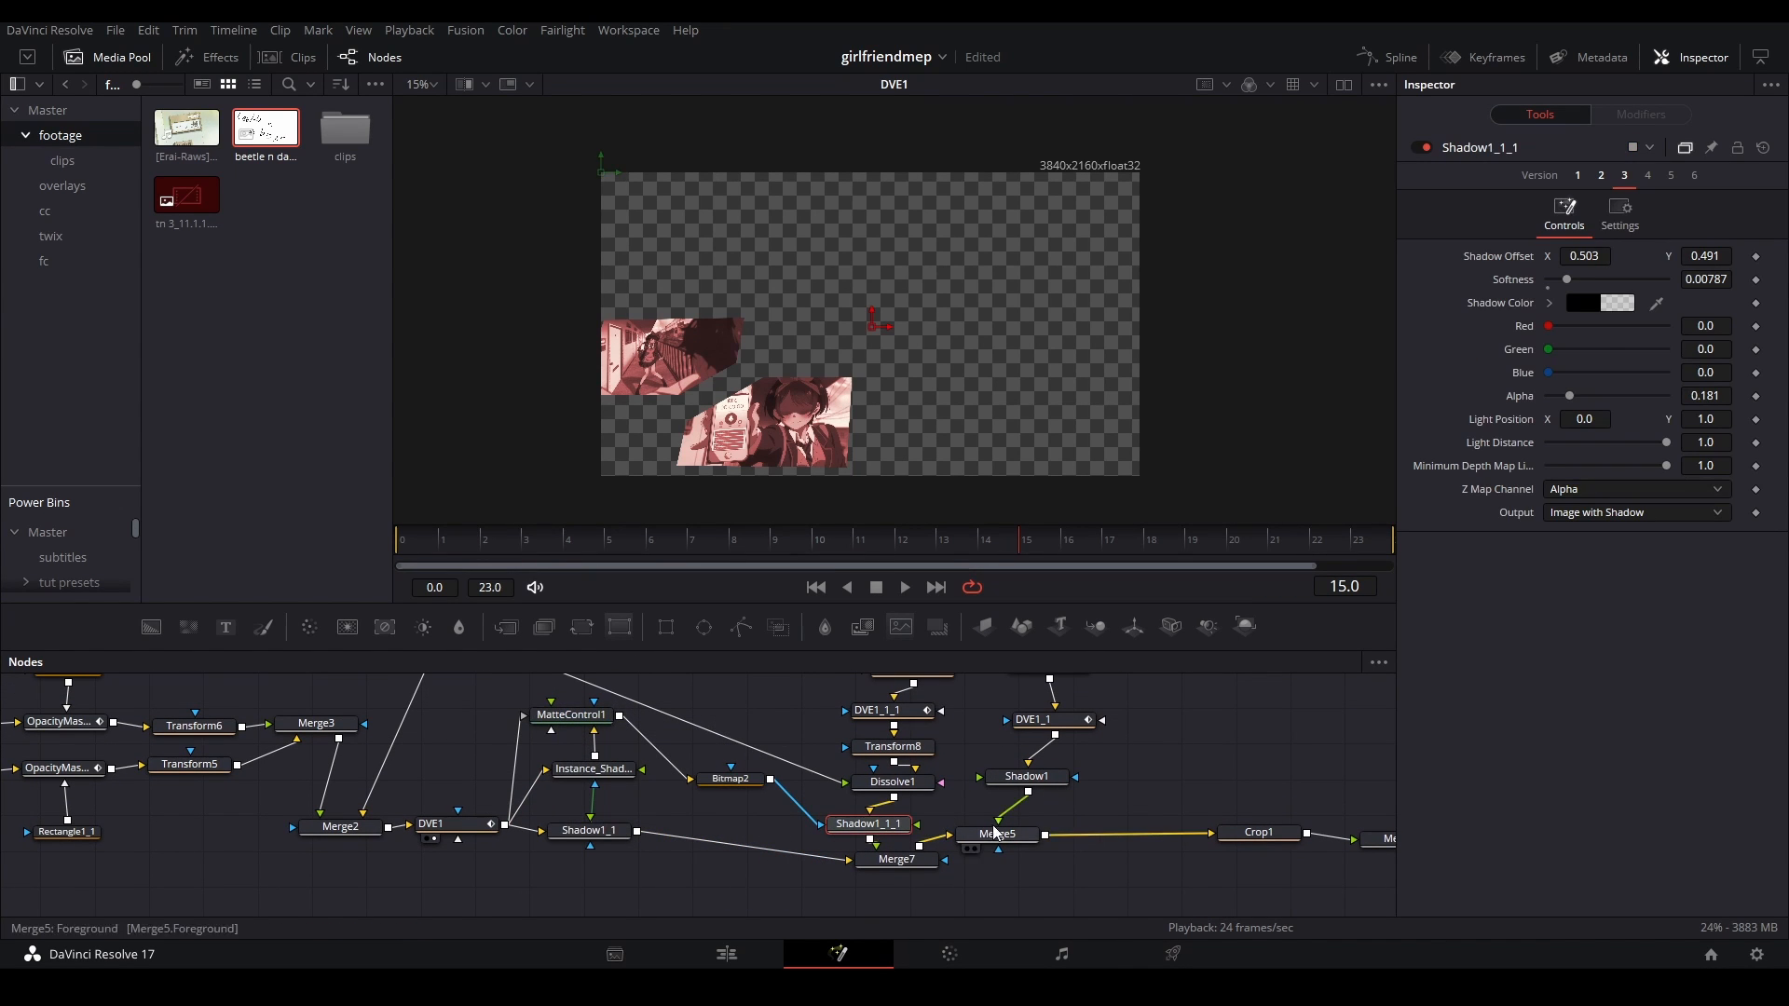
{"action": "left_click_drag", "start_coordinate": [870, 832], "coordinate": [839, 899]}
{"action": "mouse_move", "coordinate": [697, 818]}
{"action": "left_mouse_down"}
{"action": "mouse_move", "coordinate": [723, 819]}
{"action": "mouse_move", "coordinate": [695, 805]}
{"action": "left_mouse_up"}
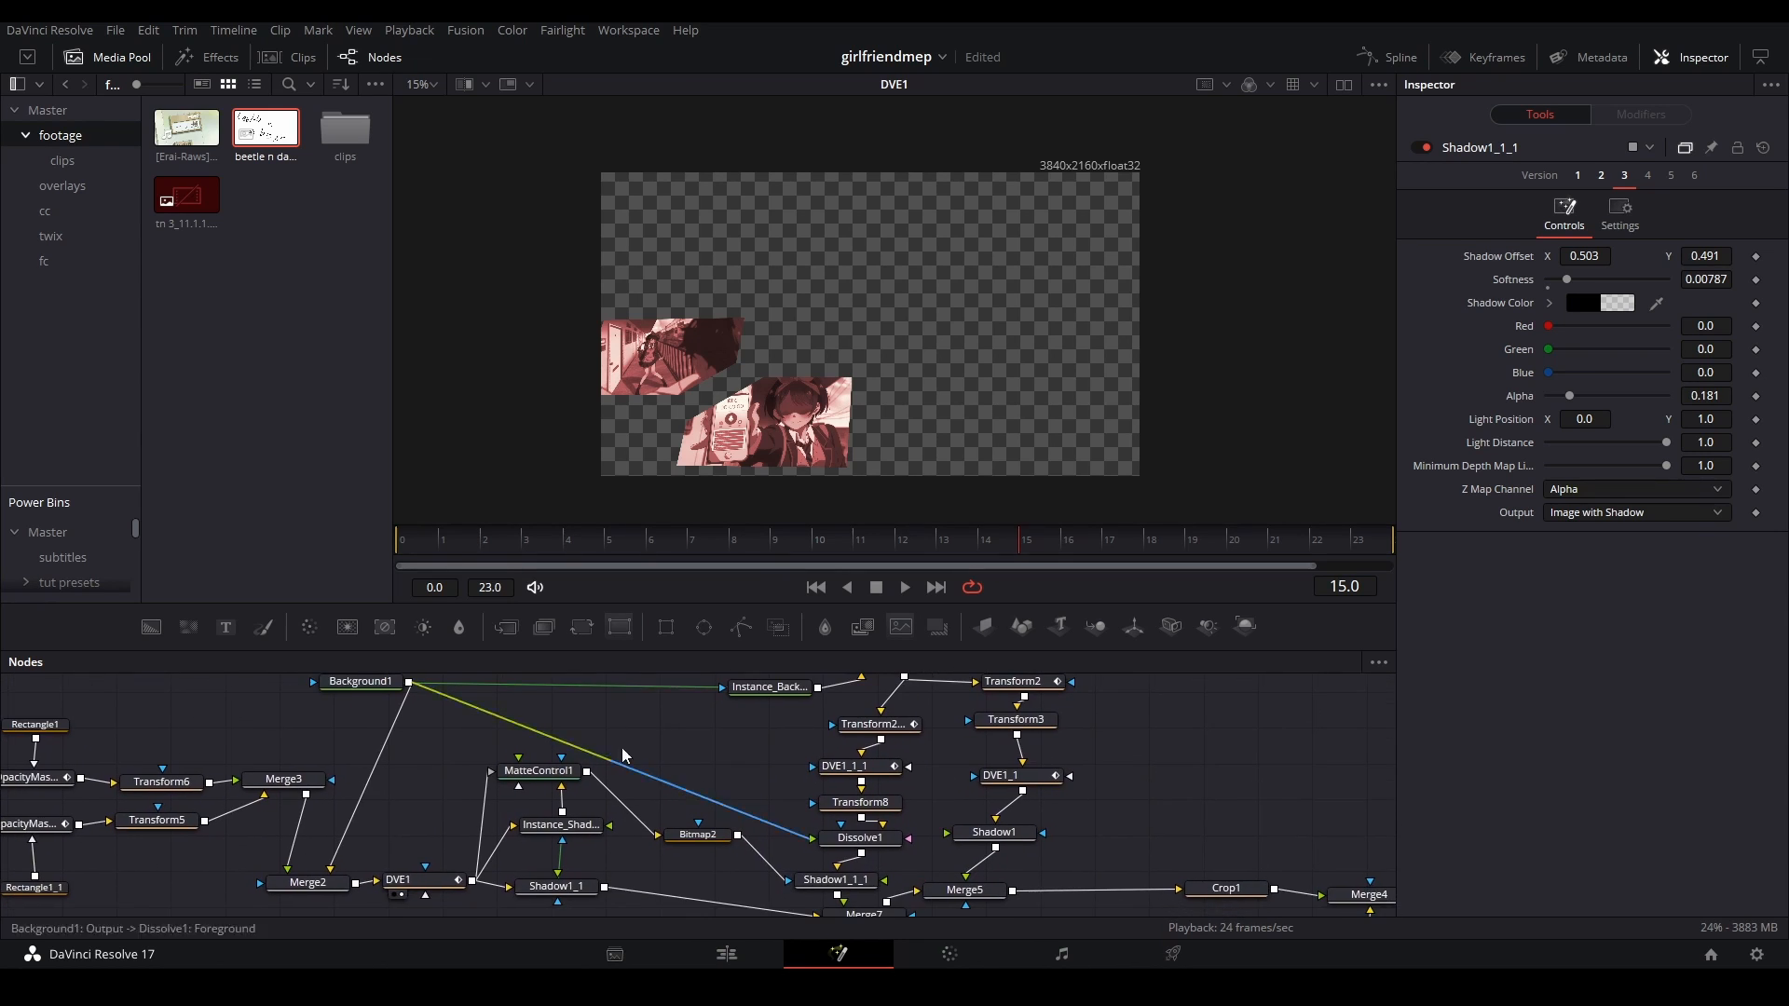
- Show the output of the Text2 title and of the SMOutline node that outlines it
{"action": "left_click_drag", "start_coordinate": [626, 749], "coordinate": [521, 875]}
{"action": "left_click", "coordinate": [518, 779]}
{"action": "key", "text": "1"}
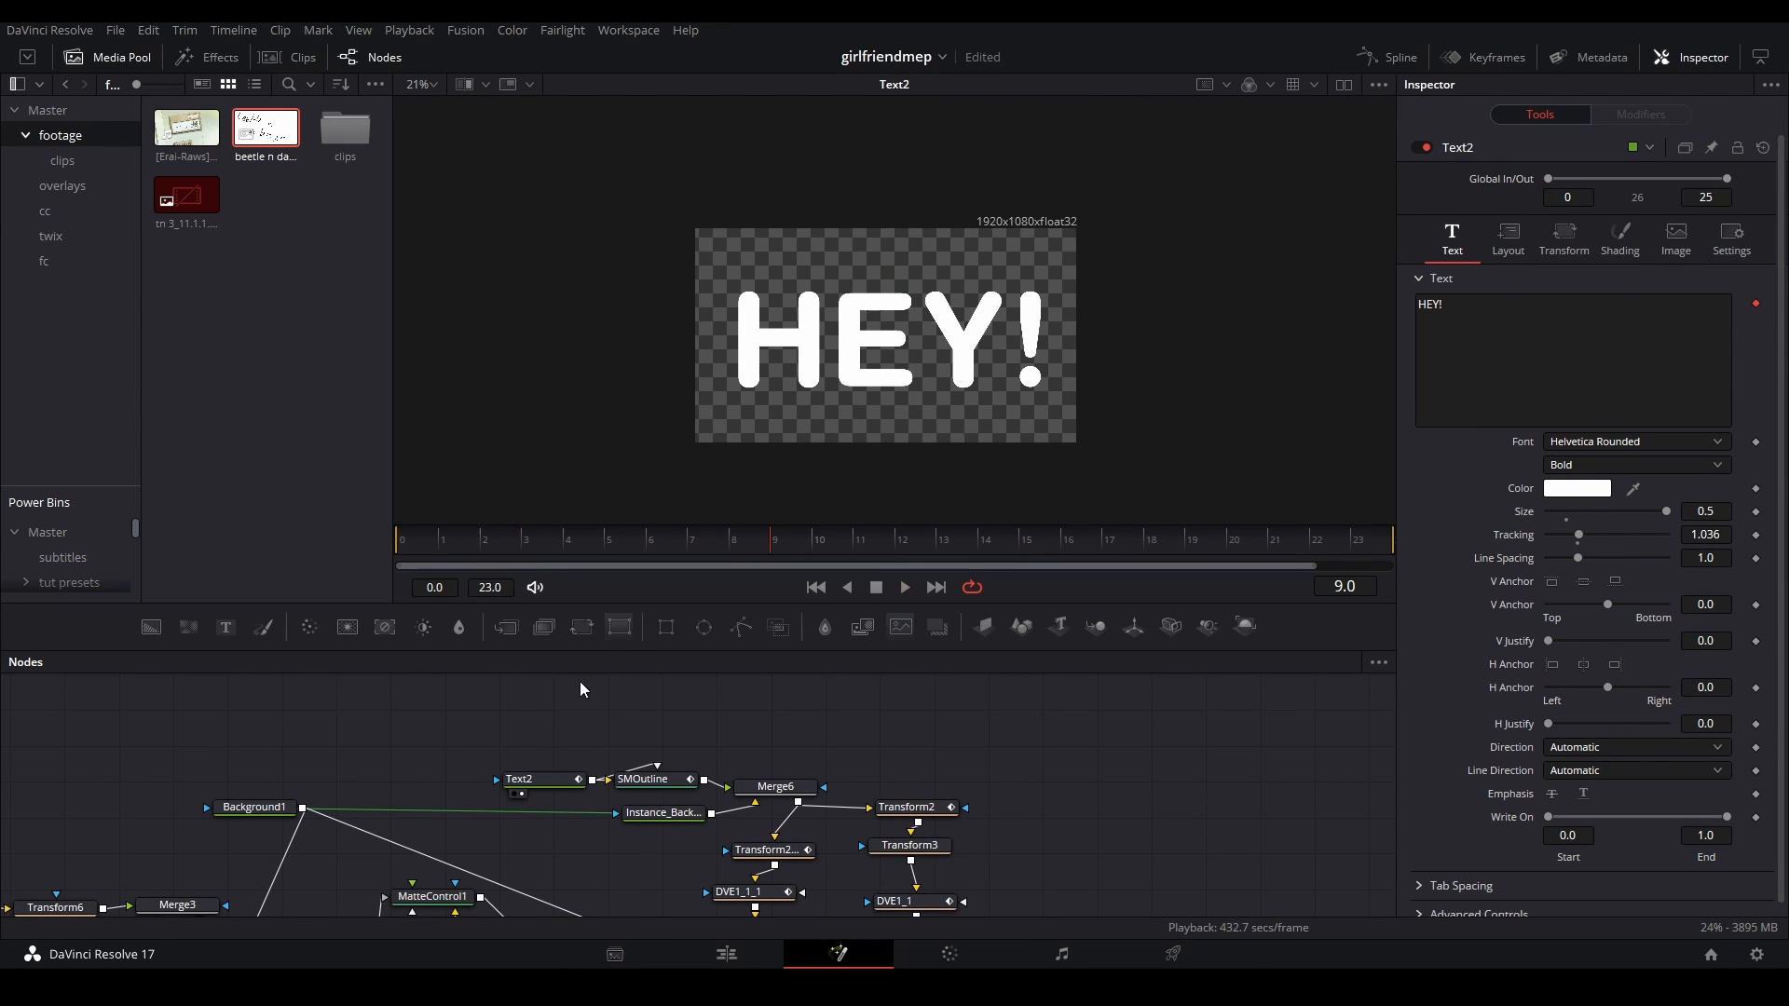
{"action": "left_click", "coordinate": [657, 780]}
{"action": "key", "text": "1"}
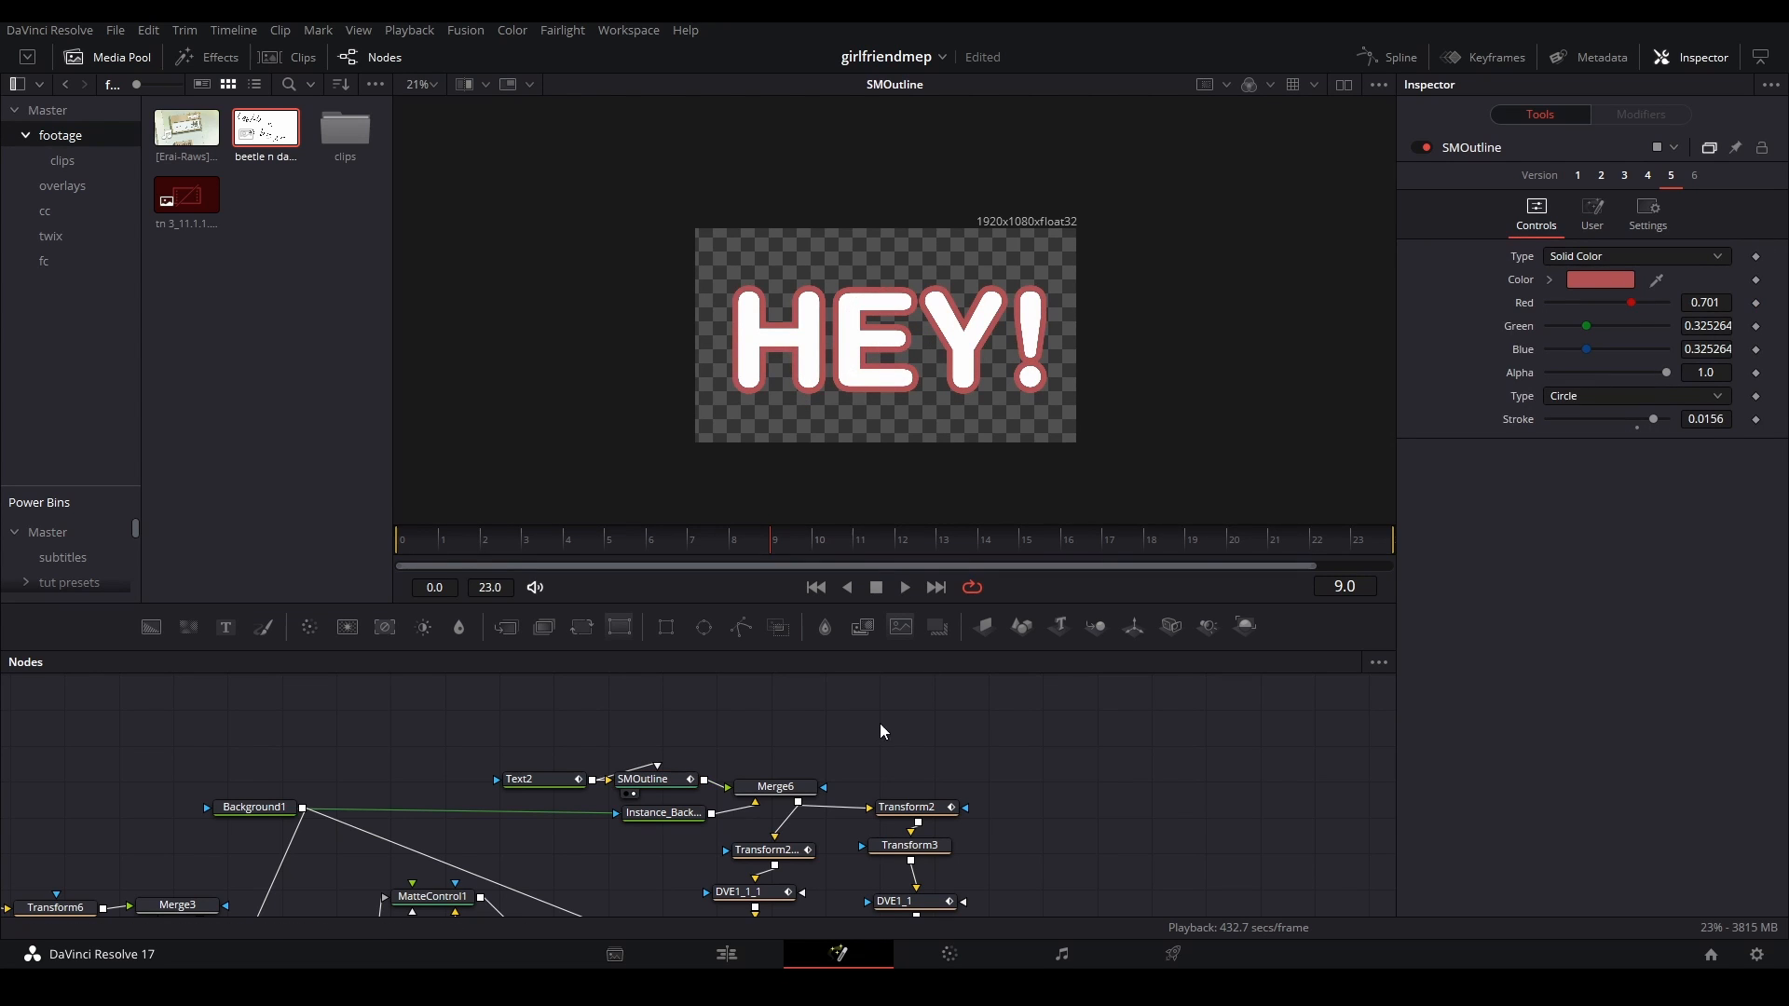
- Show Merge6's output to examine the outlined text on the larger transparent canvas
{"action": "left_click", "coordinate": [777, 786]}
{"action": "key", "text": "1"}
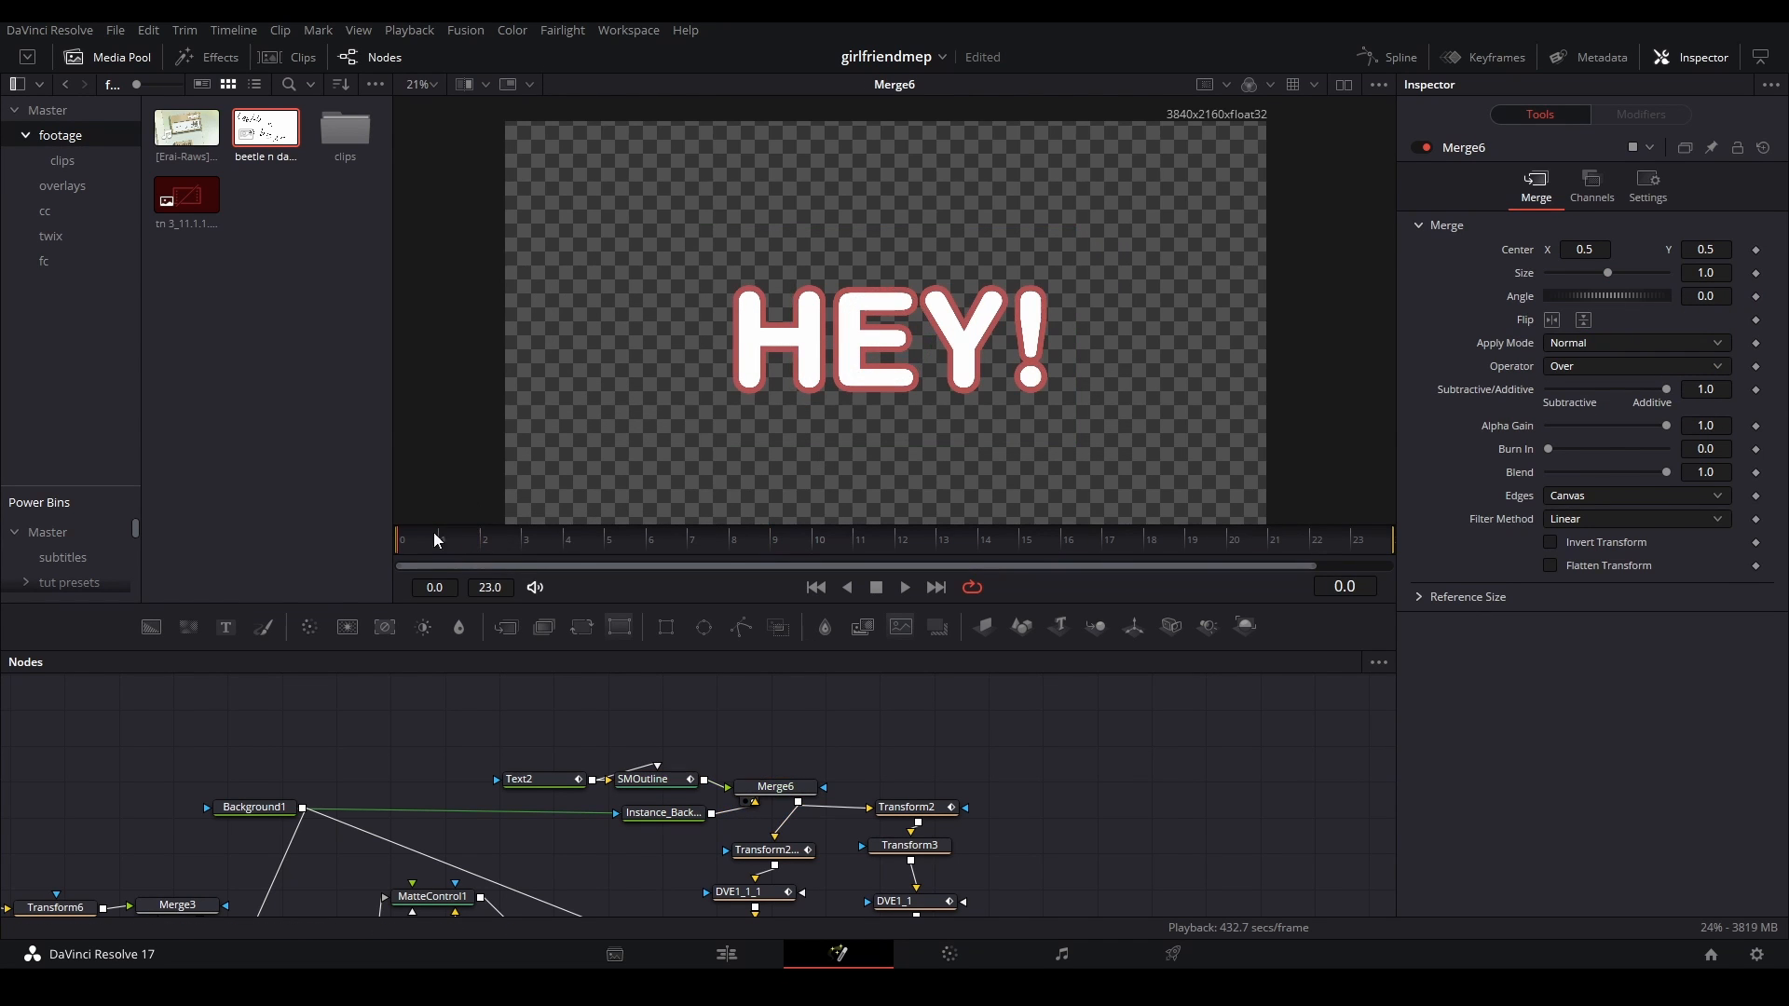
{"action": "left_click_drag", "start_coordinate": [976, 234], "coordinate": [883, 323]}
{"action": "left_click_drag", "start_coordinate": [652, 348], "coordinate": [748, 322]}
{"action": "left_click_drag", "start_coordinate": [1015, 240], "coordinate": [1202, 221]}
{"action": "left_click_drag", "start_coordinate": [846, 485], "coordinate": [769, 372]}
- Hide the Media Pool and select Merge6 for viewing again
{"action": "left_click", "coordinate": [120, 60]}
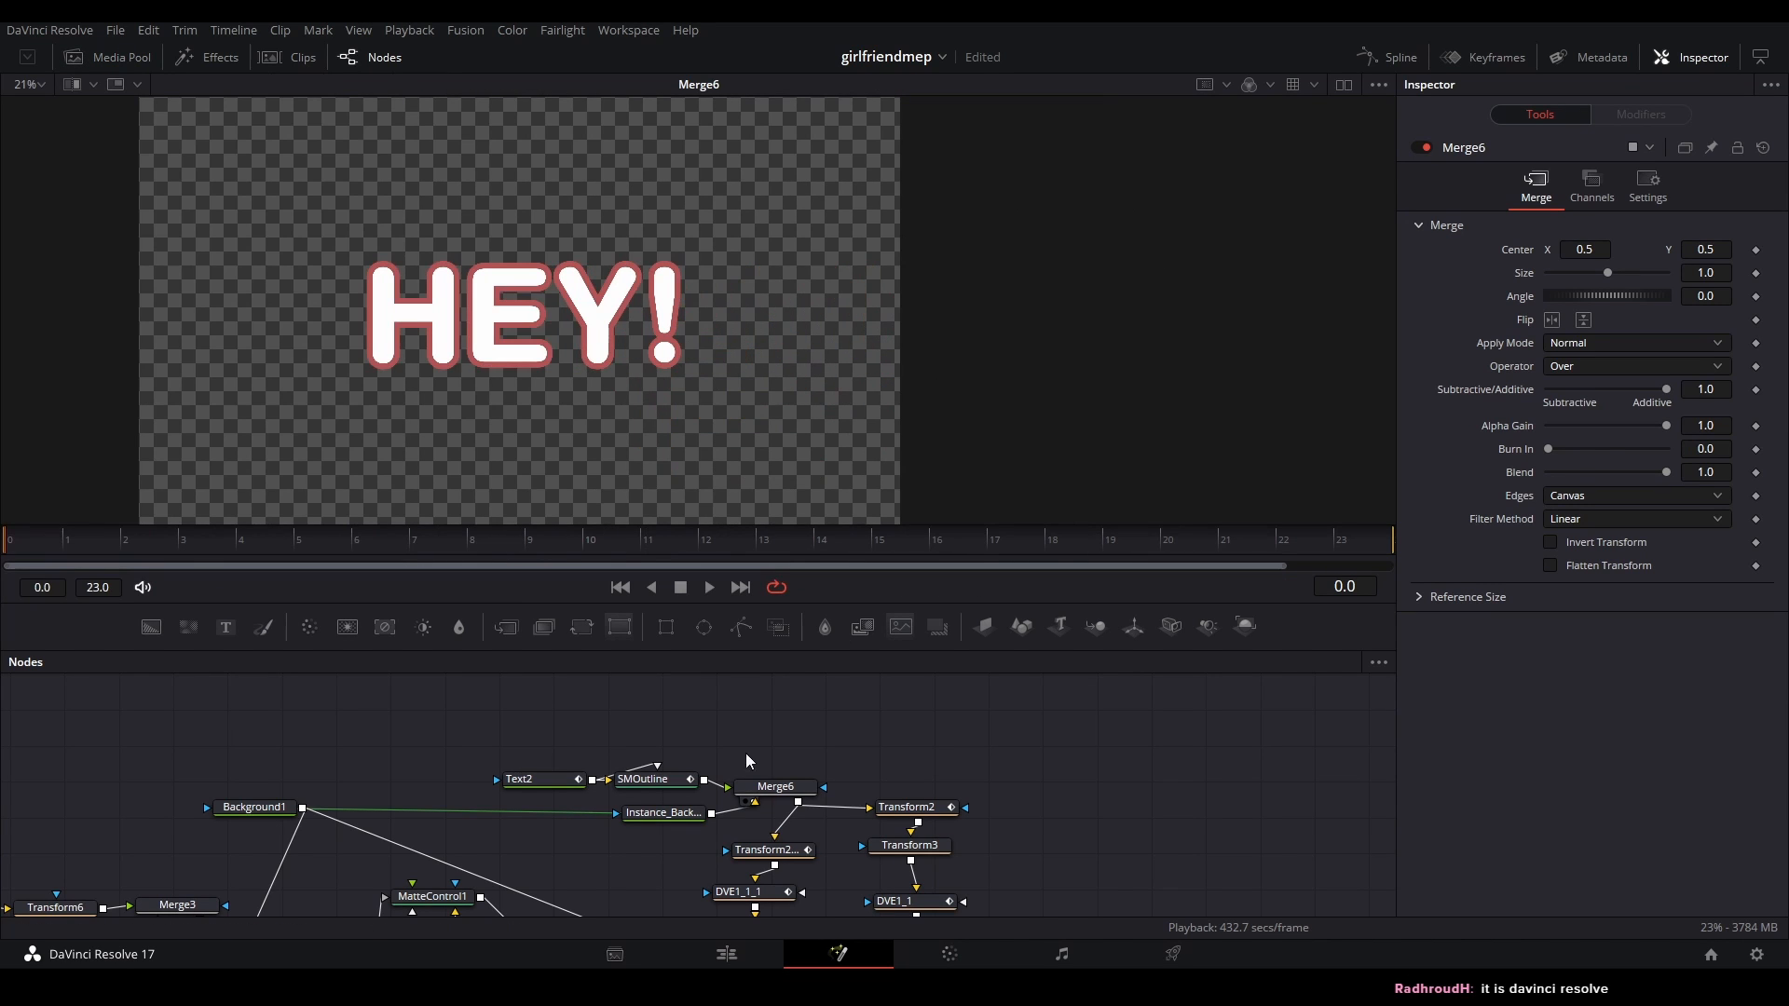
{"action": "left_click", "coordinate": [755, 800]}
{"action": "left_click", "coordinate": [765, 791]}
{"action": "key", "text": "2"}
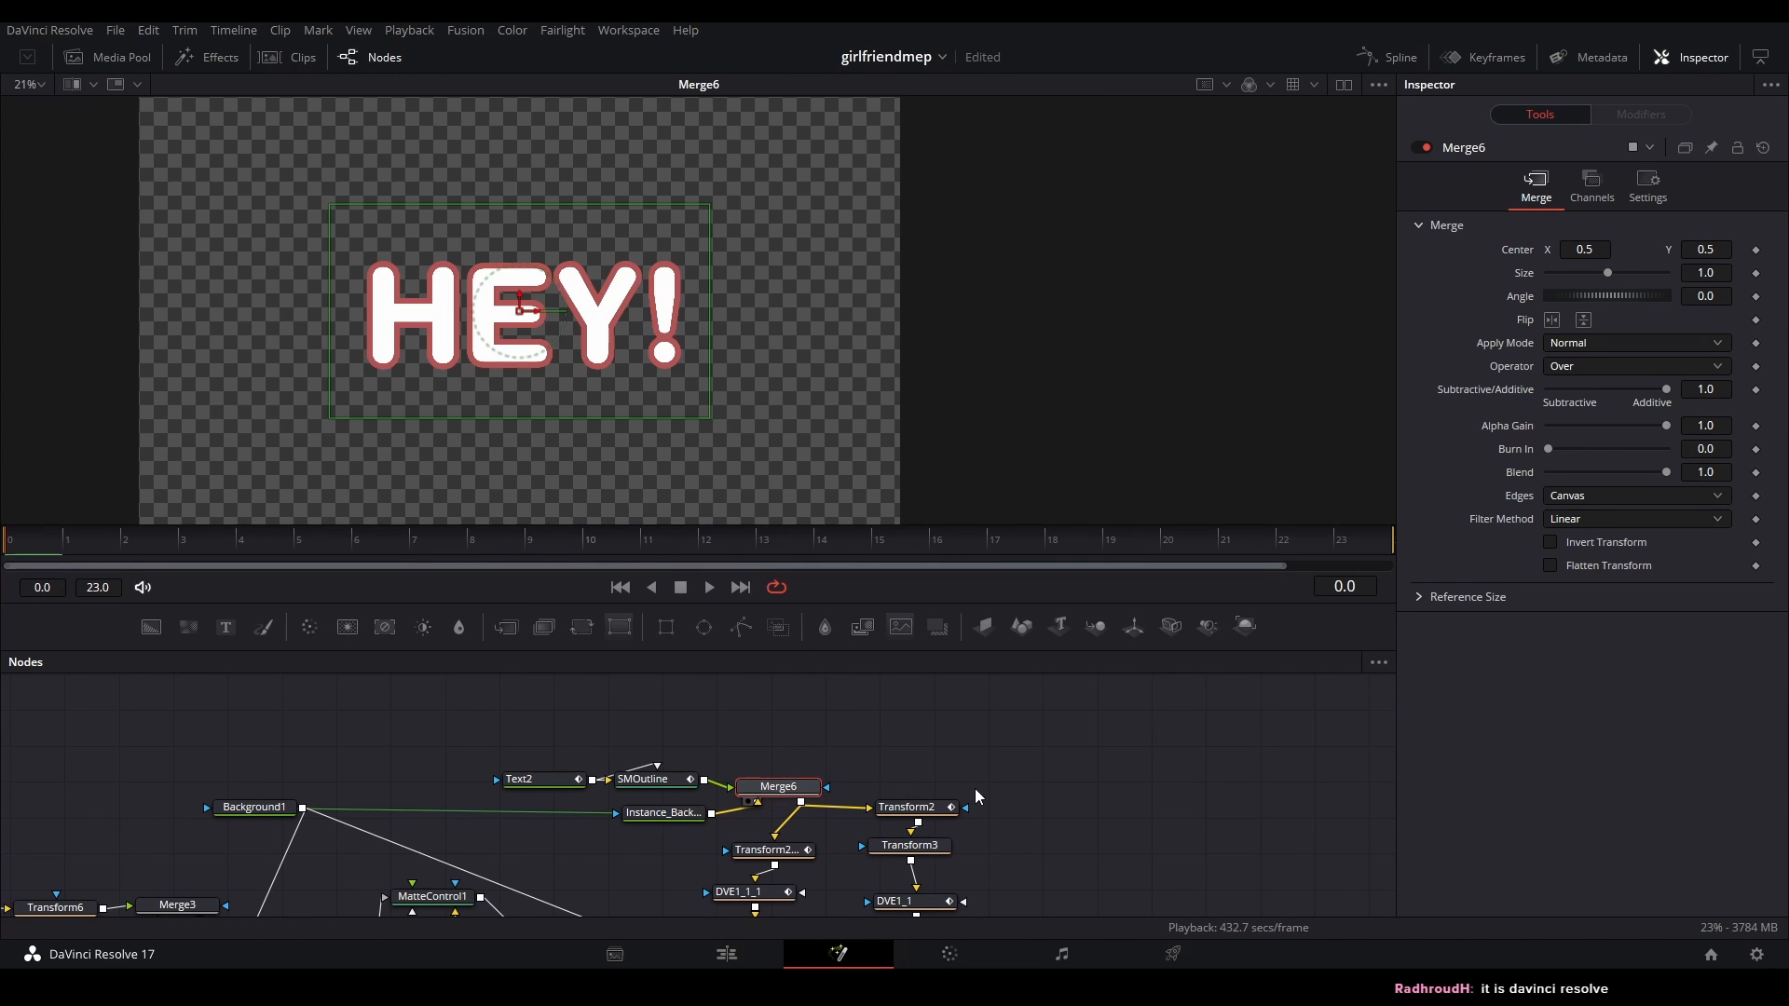
- Inspect Transform2, then show the outputs of Transform2_1 and Transform3 in the two text branches
{"action": "left_click_drag", "start_coordinate": [975, 794], "coordinate": [964, 780]}
{"action": "left_click", "coordinate": [899, 798]}
{"action": "scroll", "coordinate": [820, 774], "scroll_direction": "down", "scroll_amount": 3}
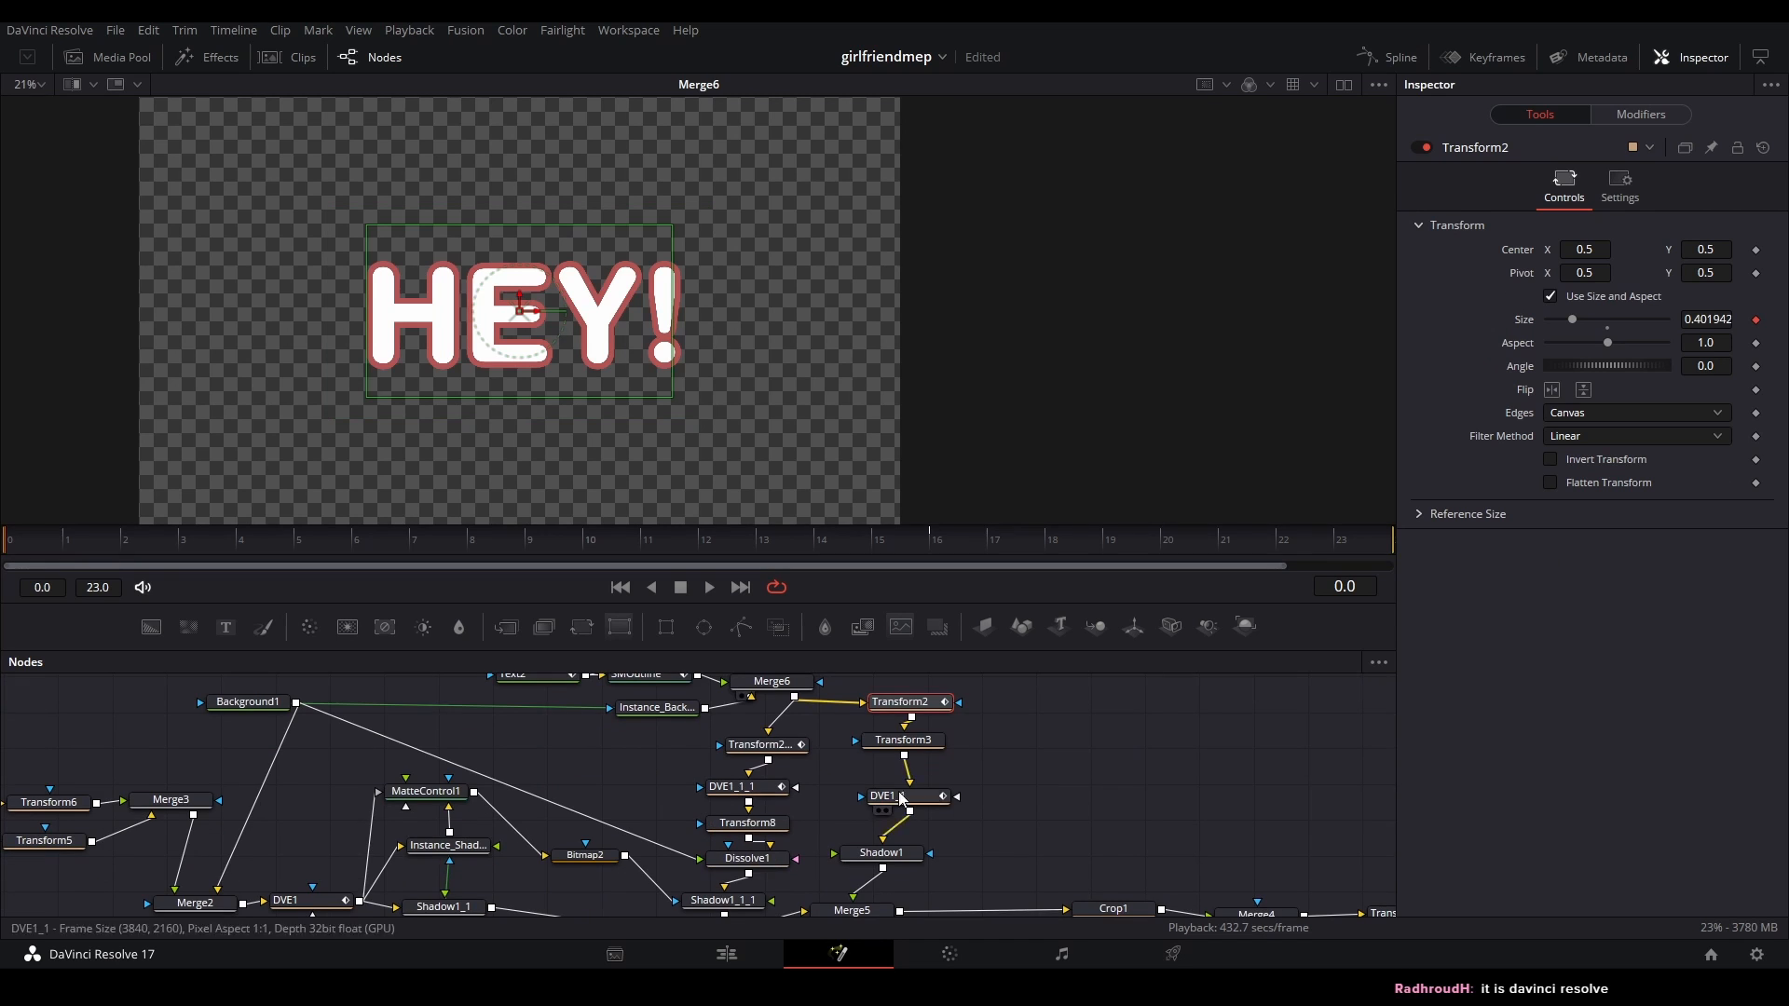
{"action": "left_click", "coordinate": [790, 748]}
{"action": "key", "text": "2"}
{"action": "left_click", "coordinate": [898, 742]}
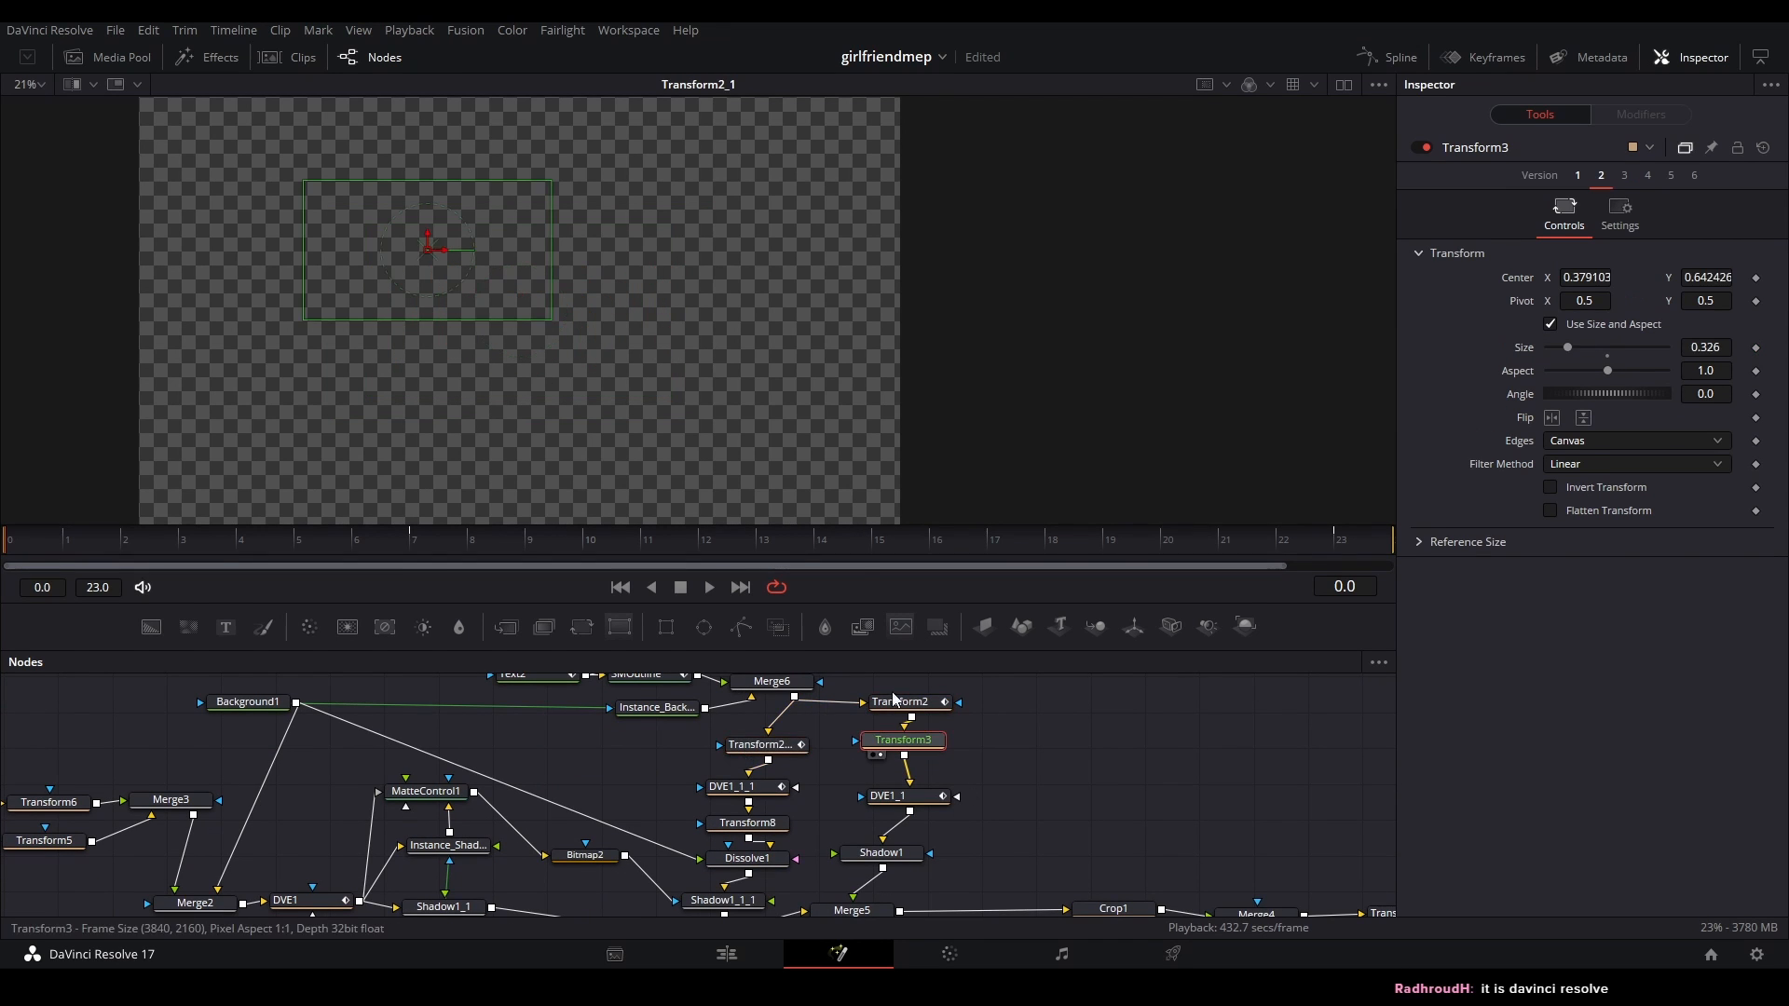
{"action": "key", "text": "2"}
- Show Transform2's output and play back the text's size animation
{"action": "left_click", "coordinate": [902, 706]}
{"action": "key", "text": "2"}
{"action": "key", "text": "space"}
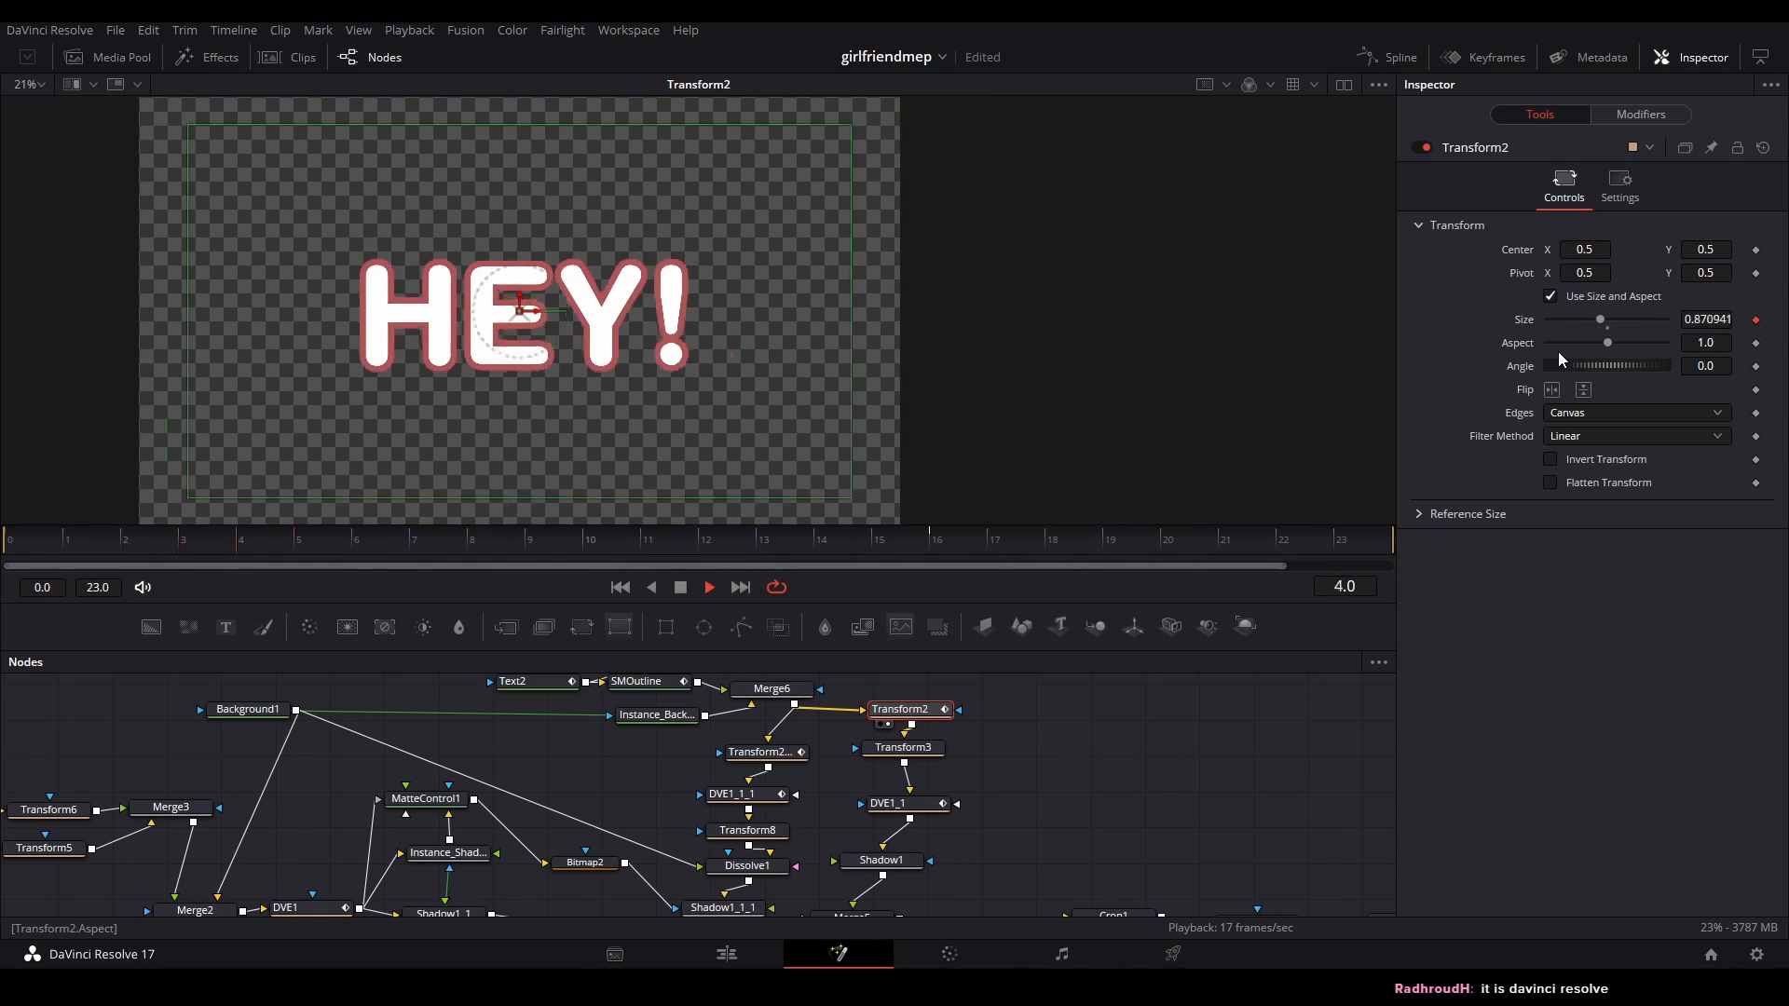
{"action": "key", "text": "space"}
- Compare the tilted text outputs of DVE1_1, DVE1_1_1 and Transform8
{"action": "scroll", "coordinate": [885, 783], "scroll_direction": "down", "scroll_amount": 1}
{"action": "left_click", "coordinate": [883, 773]}
{"action": "key", "text": "2"}
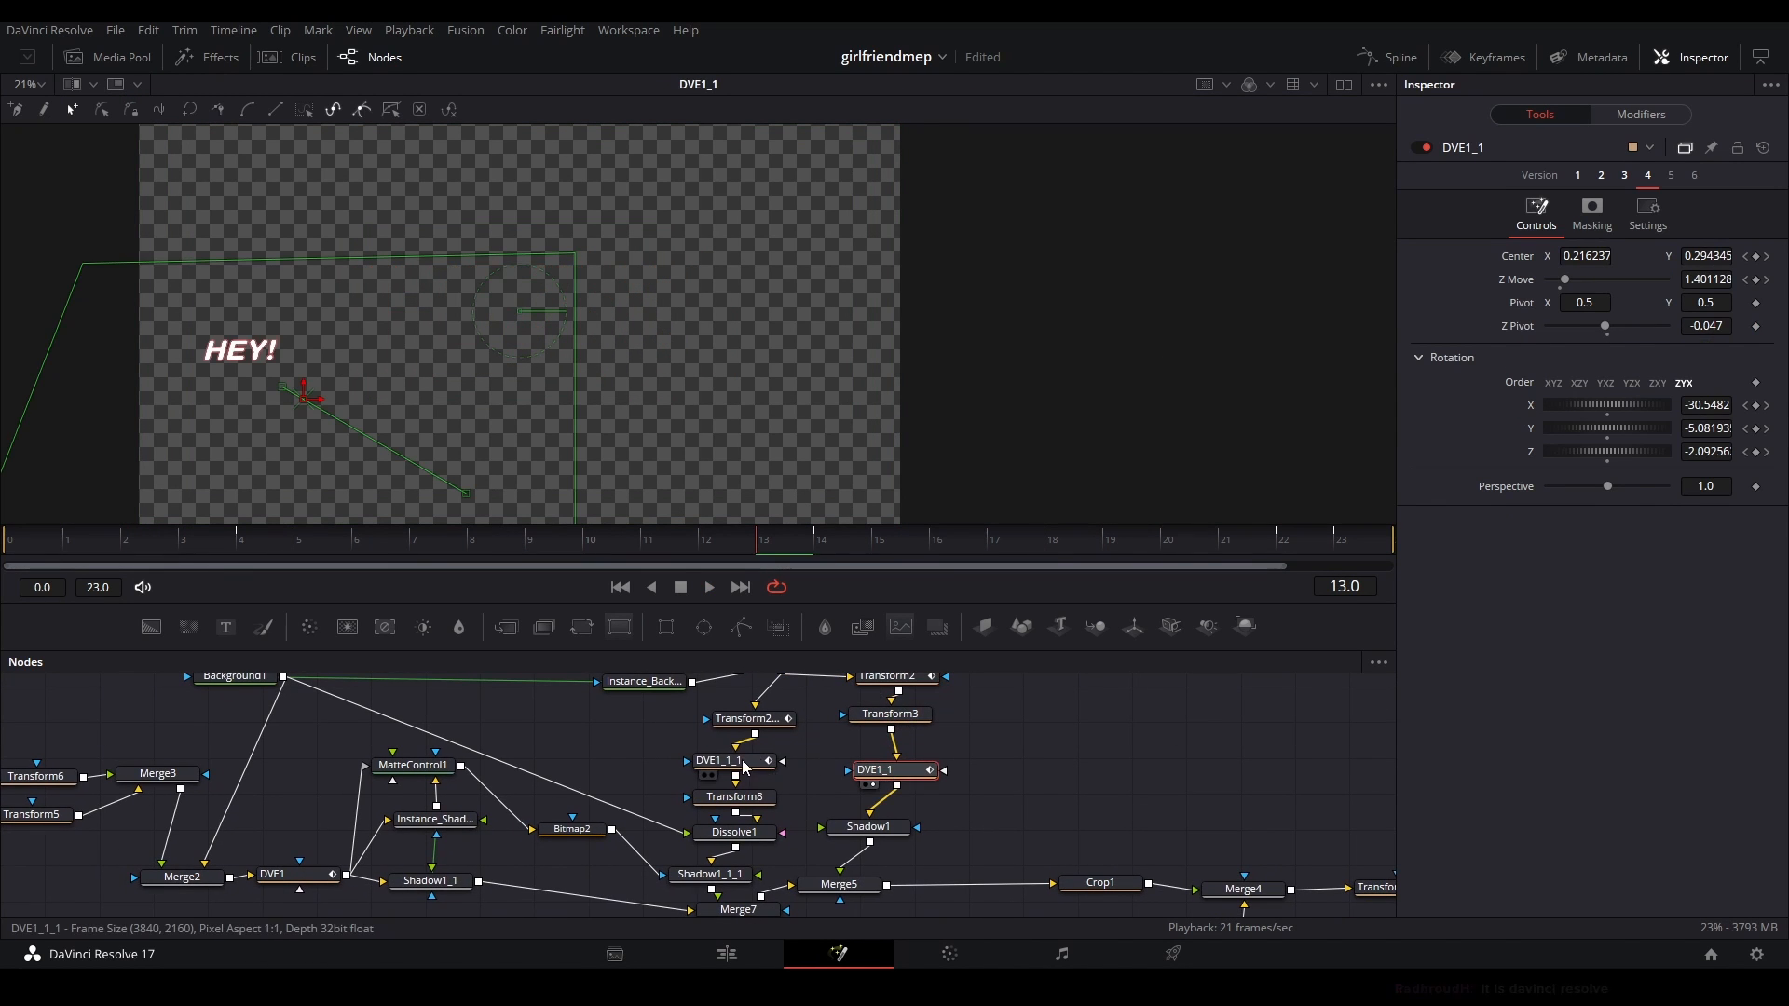
{"action": "left_click", "coordinate": [739, 764]}
{"action": "key", "text": "2"}
{"action": "left_click", "coordinate": [765, 801]}
{"action": "key", "text": "2"}
{"action": "left_click_drag", "start_coordinate": [809, 838], "coordinate": [812, 822]}
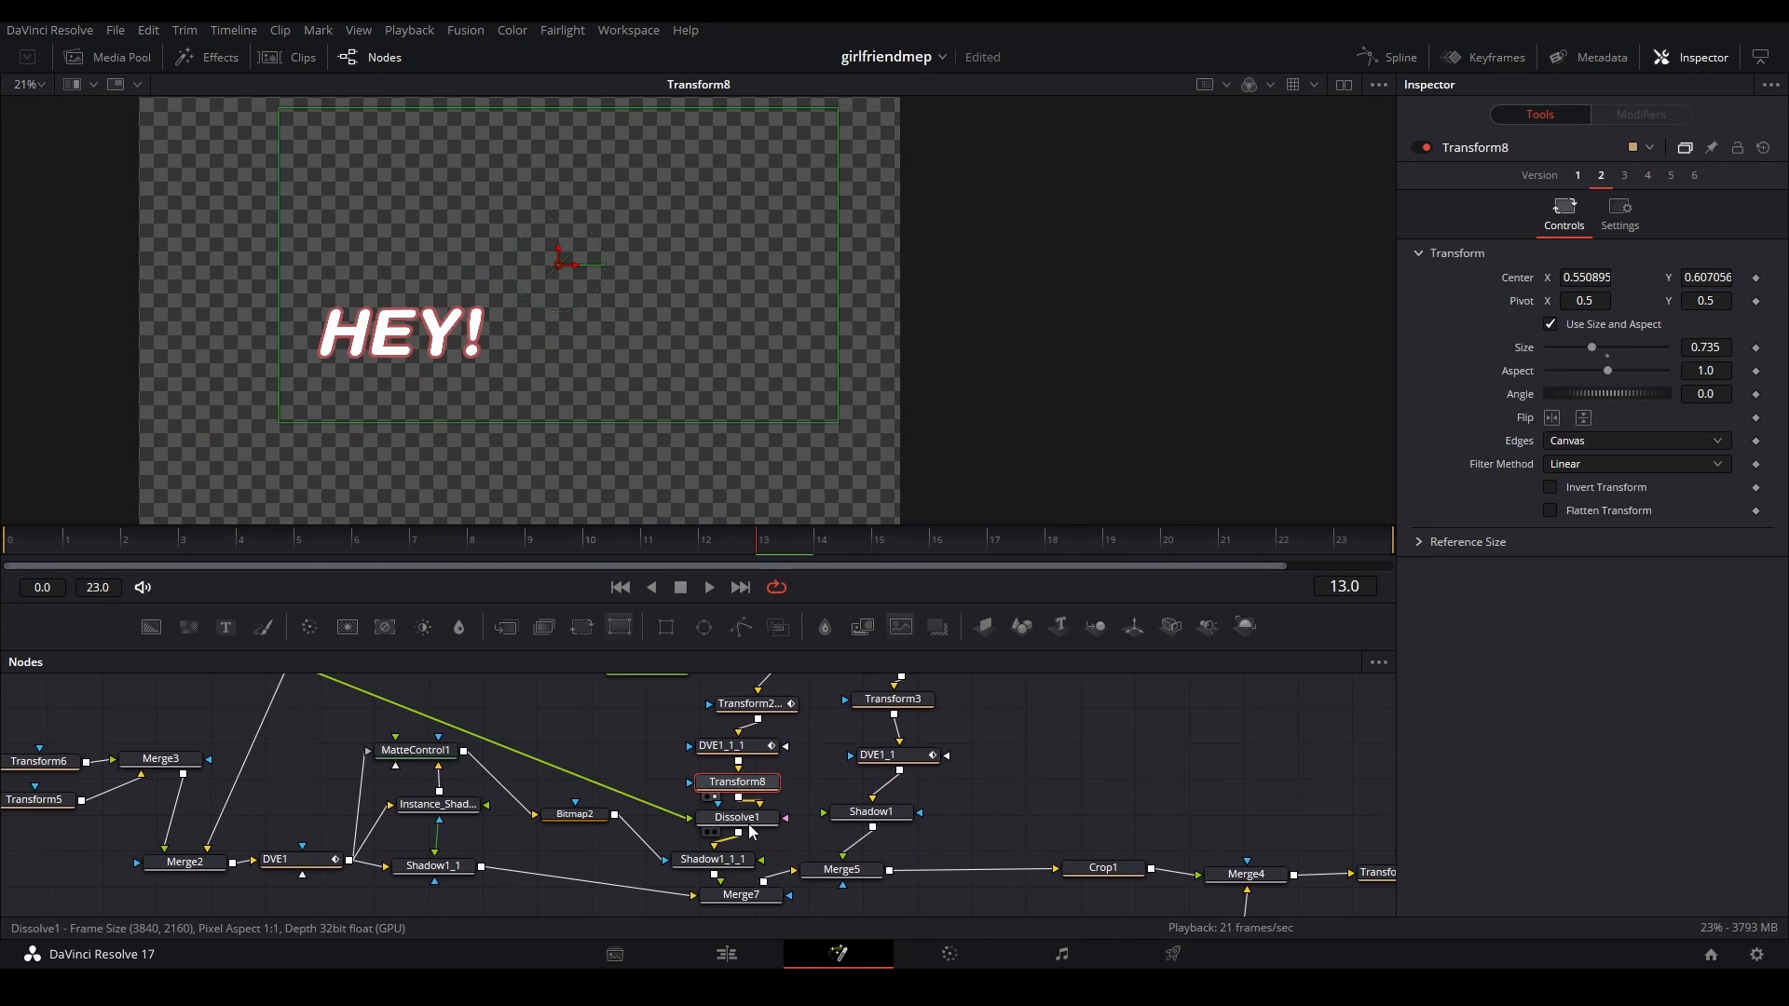
- Show the outputs of Shadow1 and Dissolve1
{"action": "left_click", "coordinate": [863, 820]}
{"action": "key", "text": "2"}
{"action": "left_click", "coordinate": [757, 822]}
{"action": "key", "text": "2"}
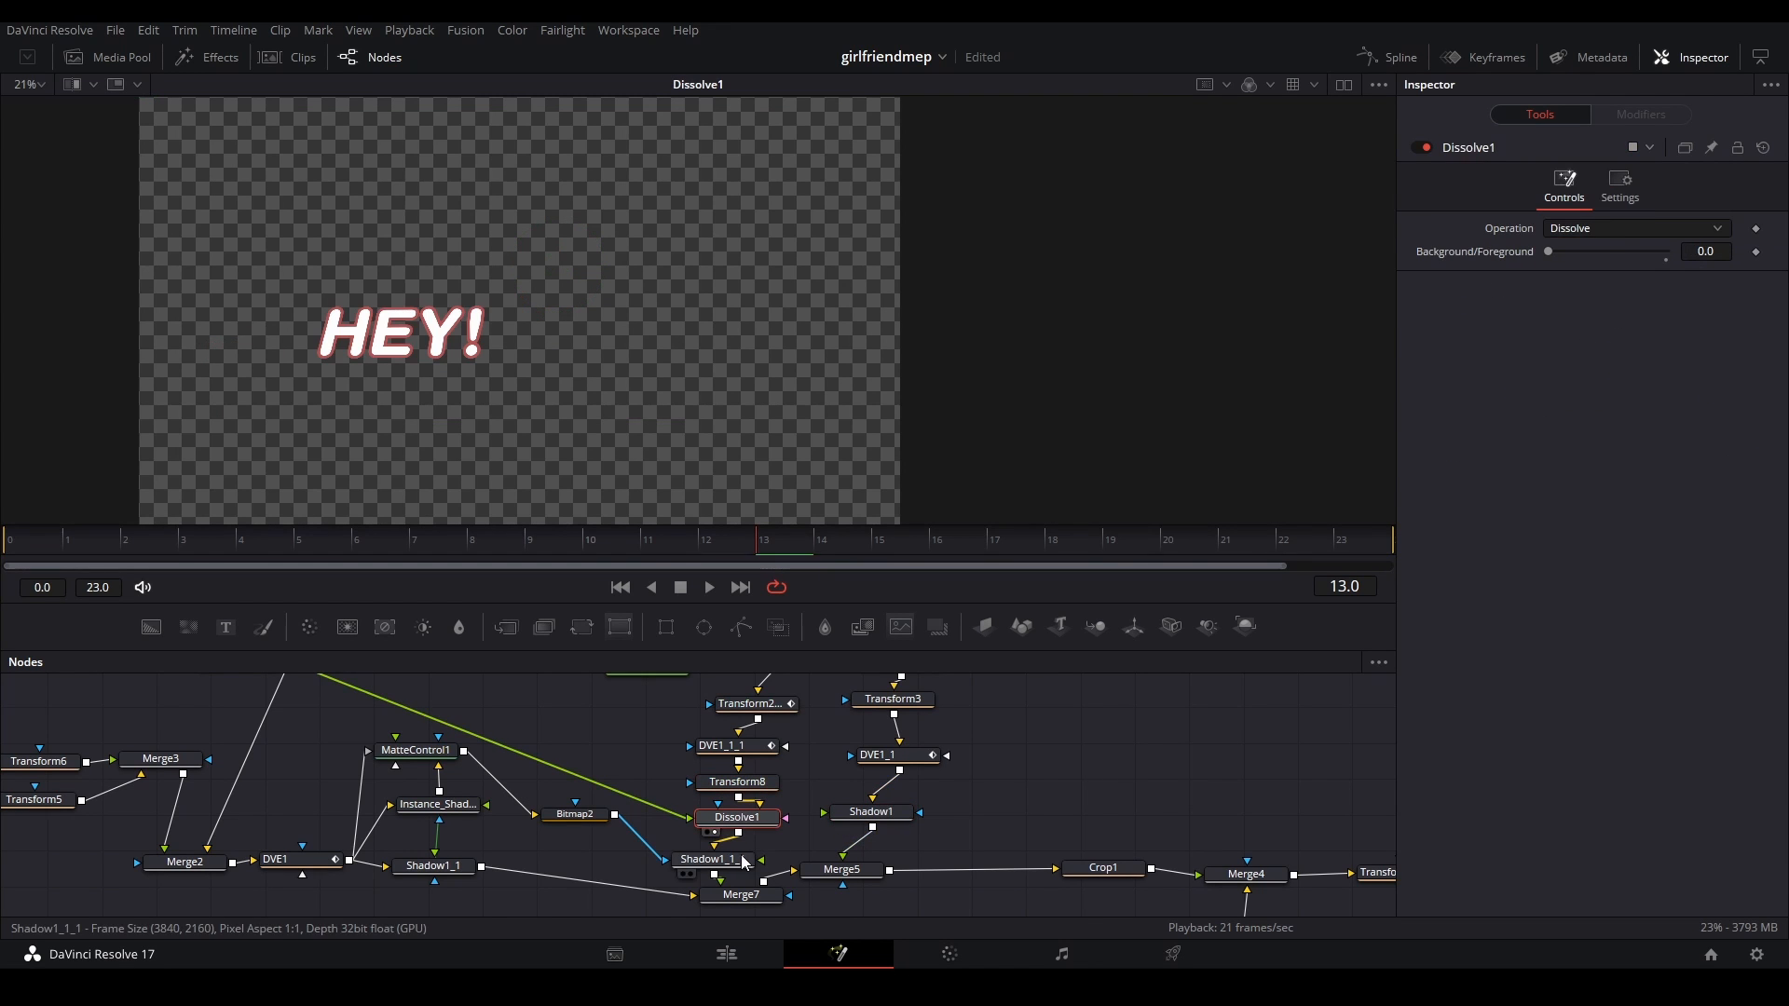
- Show Merge5's output and examine both HEY! titles over the clips up close
{"action": "left_click", "coordinate": [713, 859]}
{"action": "left_click", "coordinate": [842, 870]}
{"action": "key", "text": "2"}
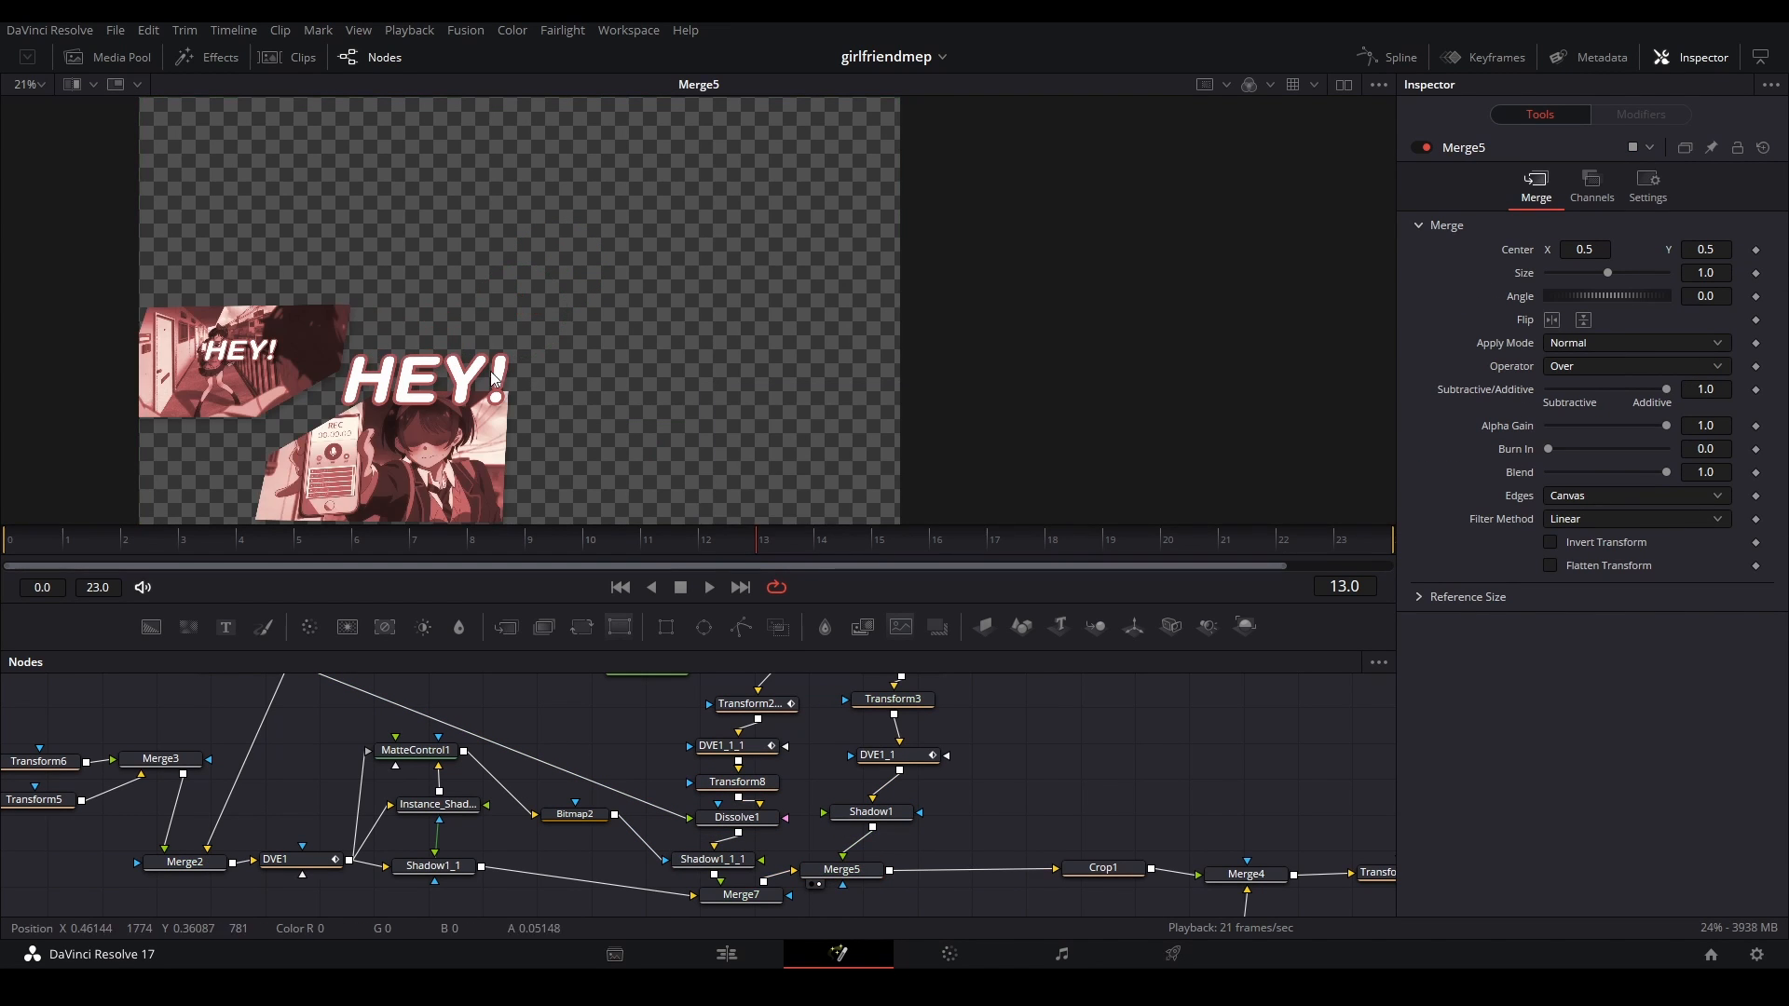
{"action": "scroll", "coordinate": [601, 354], "scroll_direction": "up", "scroll_amount": 8}
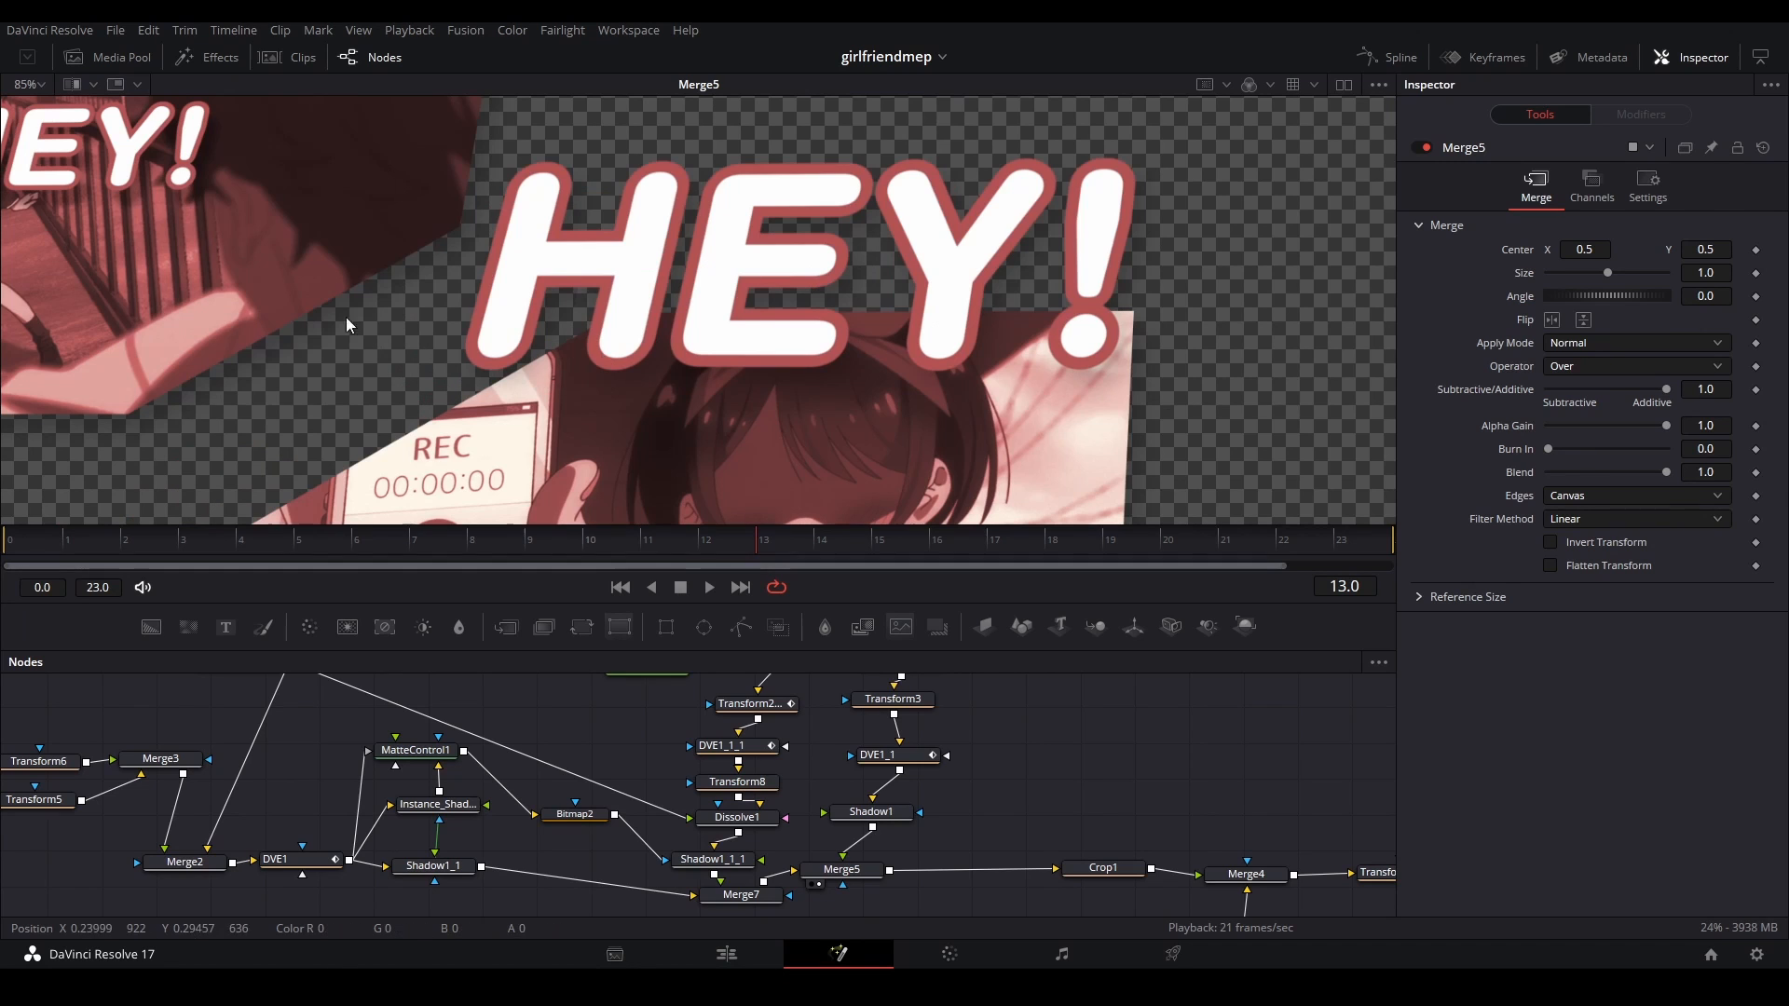
{"action": "left_click_drag", "start_coordinate": [345, 317], "coordinate": [626, 382]}
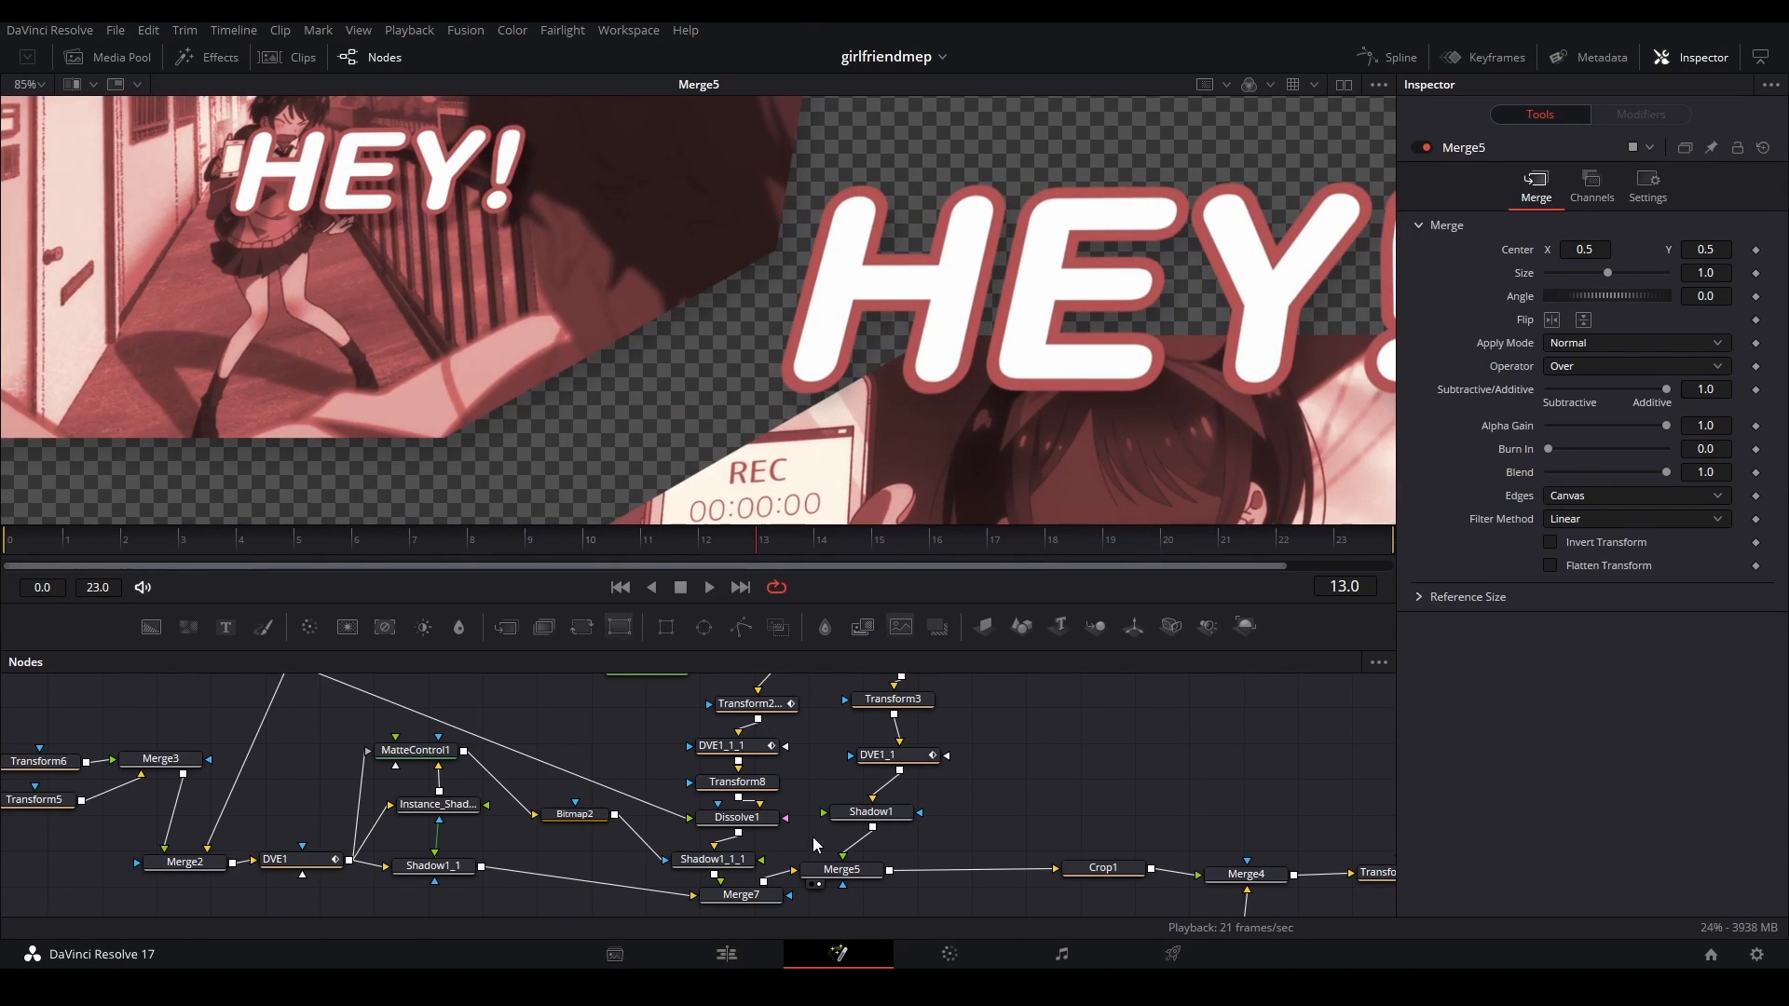
{"action": "left_click_drag", "start_coordinate": [813, 839], "coordinate": [785, 796]}
{"action": "left_click_drag", "start_coordinate": [604, 363], "coordinate": [613, 373]}
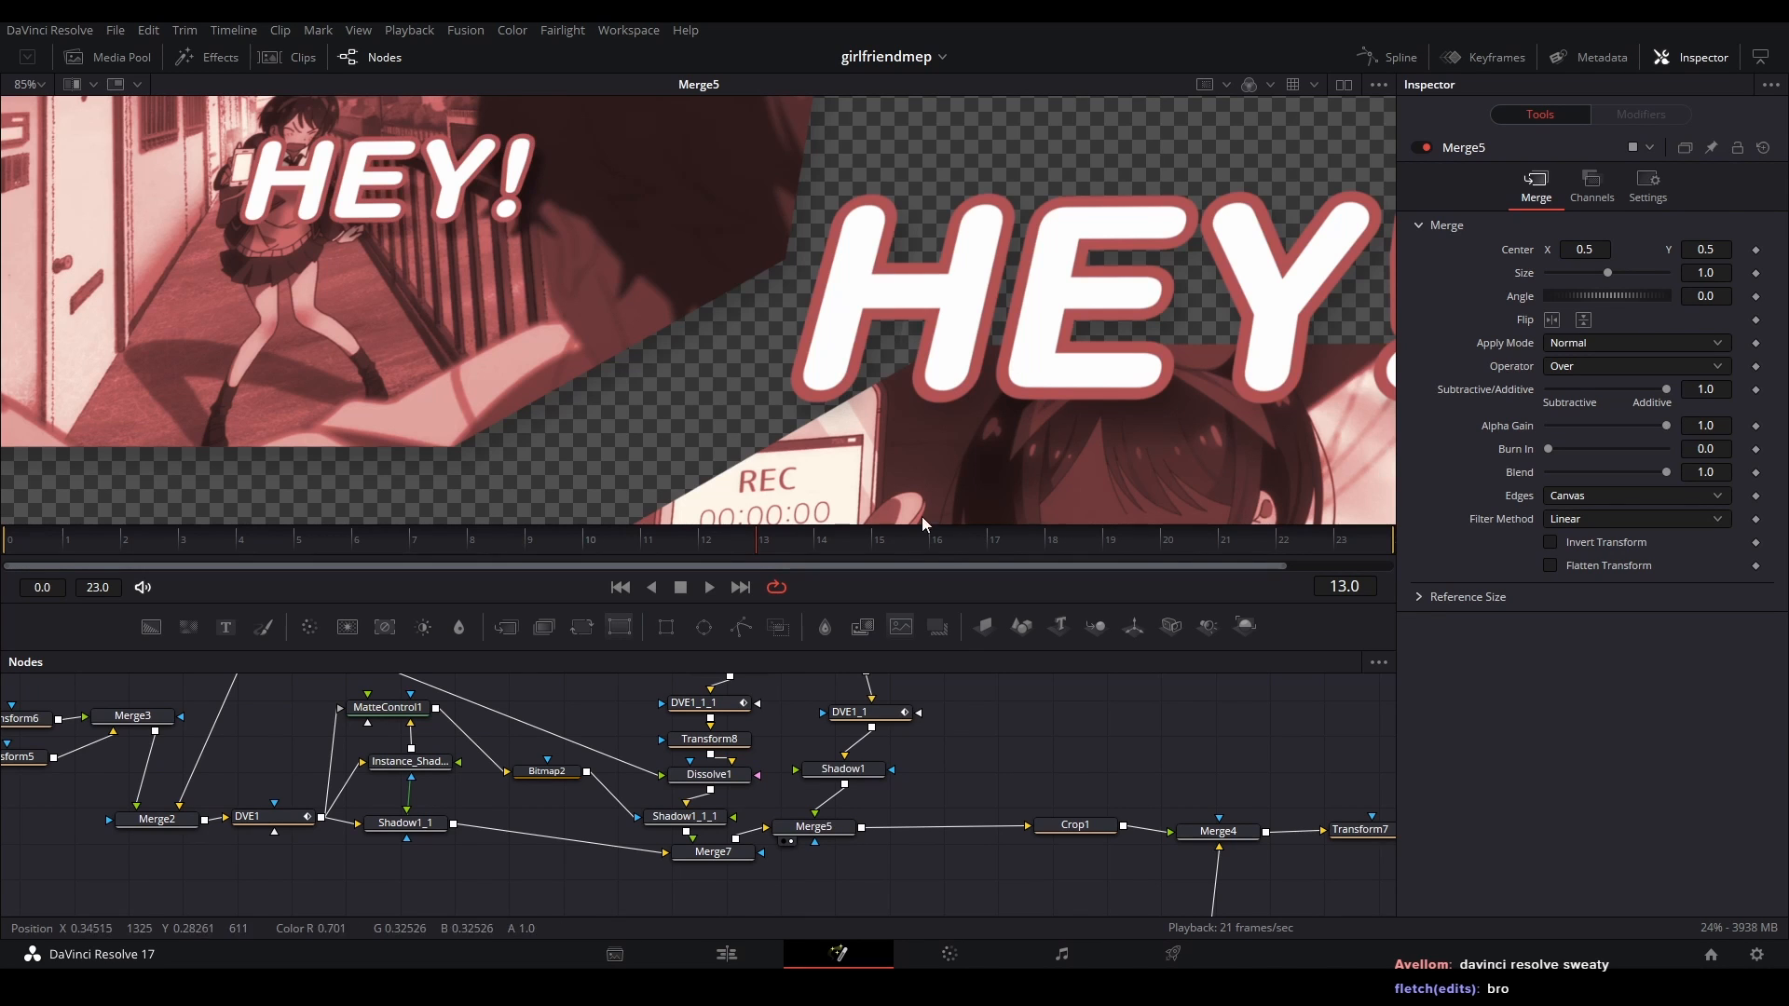
{"action": "key", "text": "Right"}
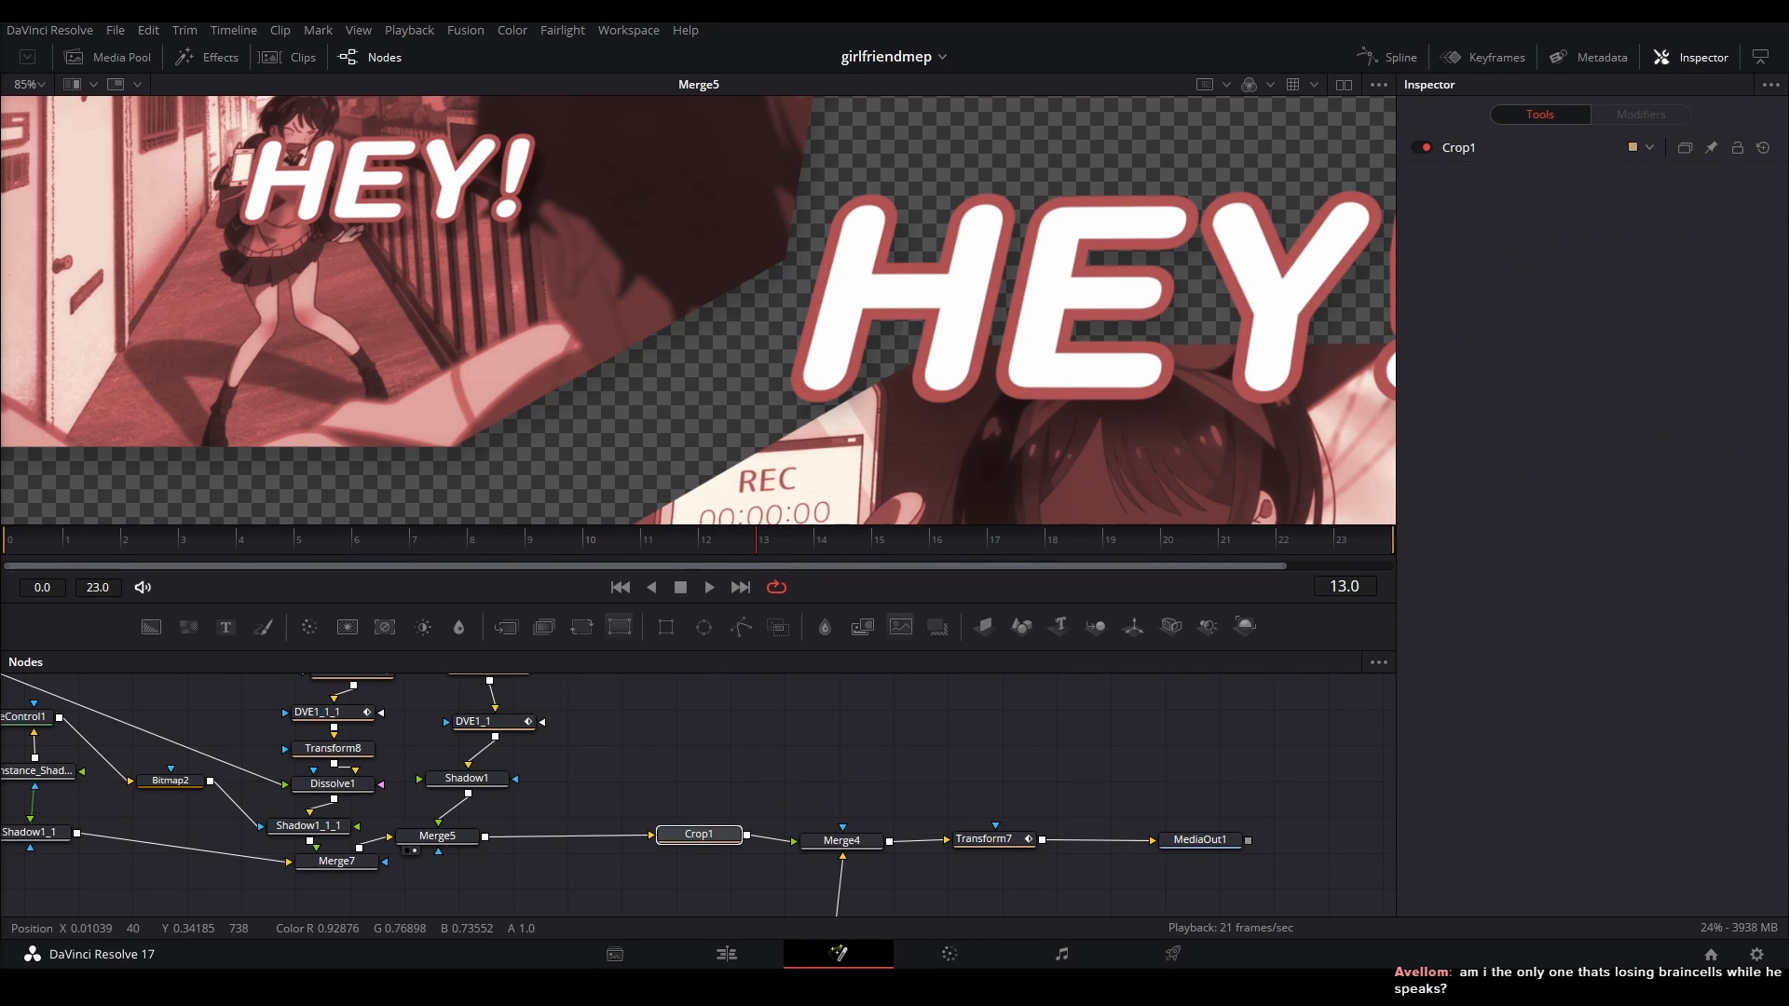
- Return to SMOutline and show its full outlined HEY! text
{"action": "left_click_drag", "start_coordinate": [432, 781], "coordinate": [590, 953]}
{"action": "left_click", "coordinate": [410, 769]}
{"action": "key", "text": "2"}
{"action": "scroll", "coordinate": [1041, 348], "scroll_direction": "down", "scroll_amount": 5}
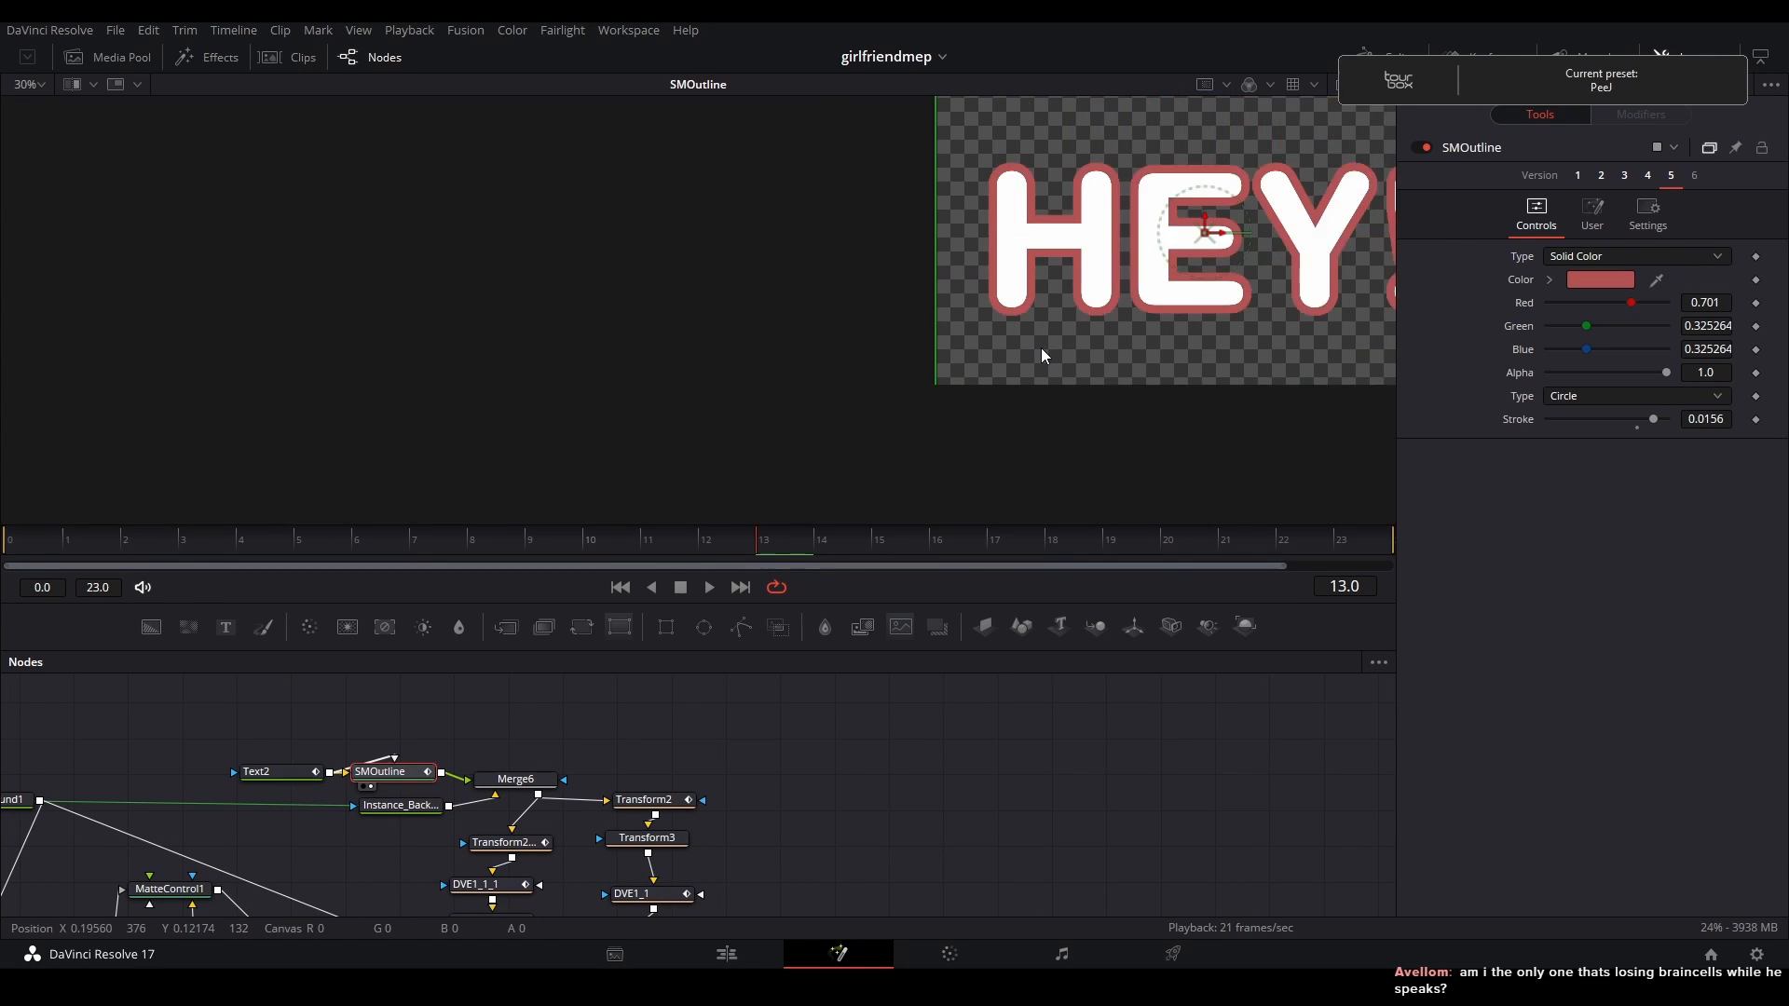
{"action": "left_click_drag", "start_coordinate": [1041, 348], "coordinate": [730, 411]}
{"action": "left_click", "coordinate": [464, 725]}
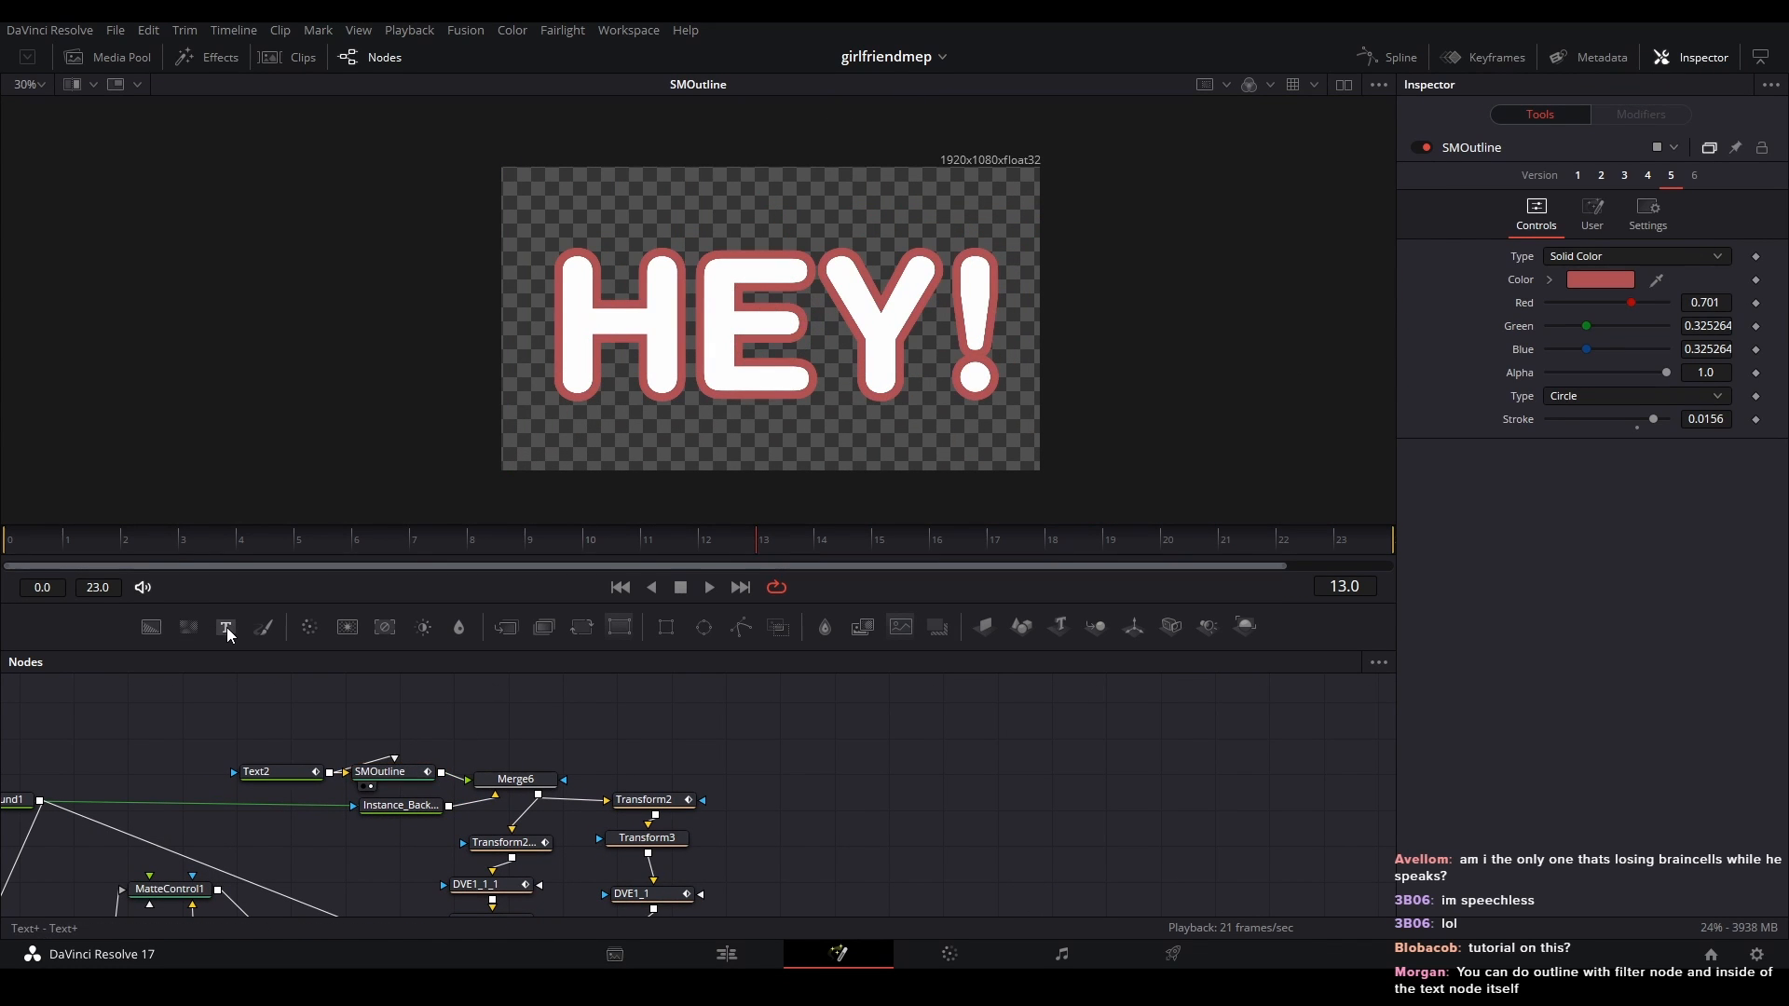
- Create a black circle from a Background masked by an Ellipse and feed it into a new SM Outline node
{"action": "left_click_drag", "start_coordinate": [159, 630], "coordinate": [898, 464]}
{"action": "left_click", "coordinate": [703, 629]}
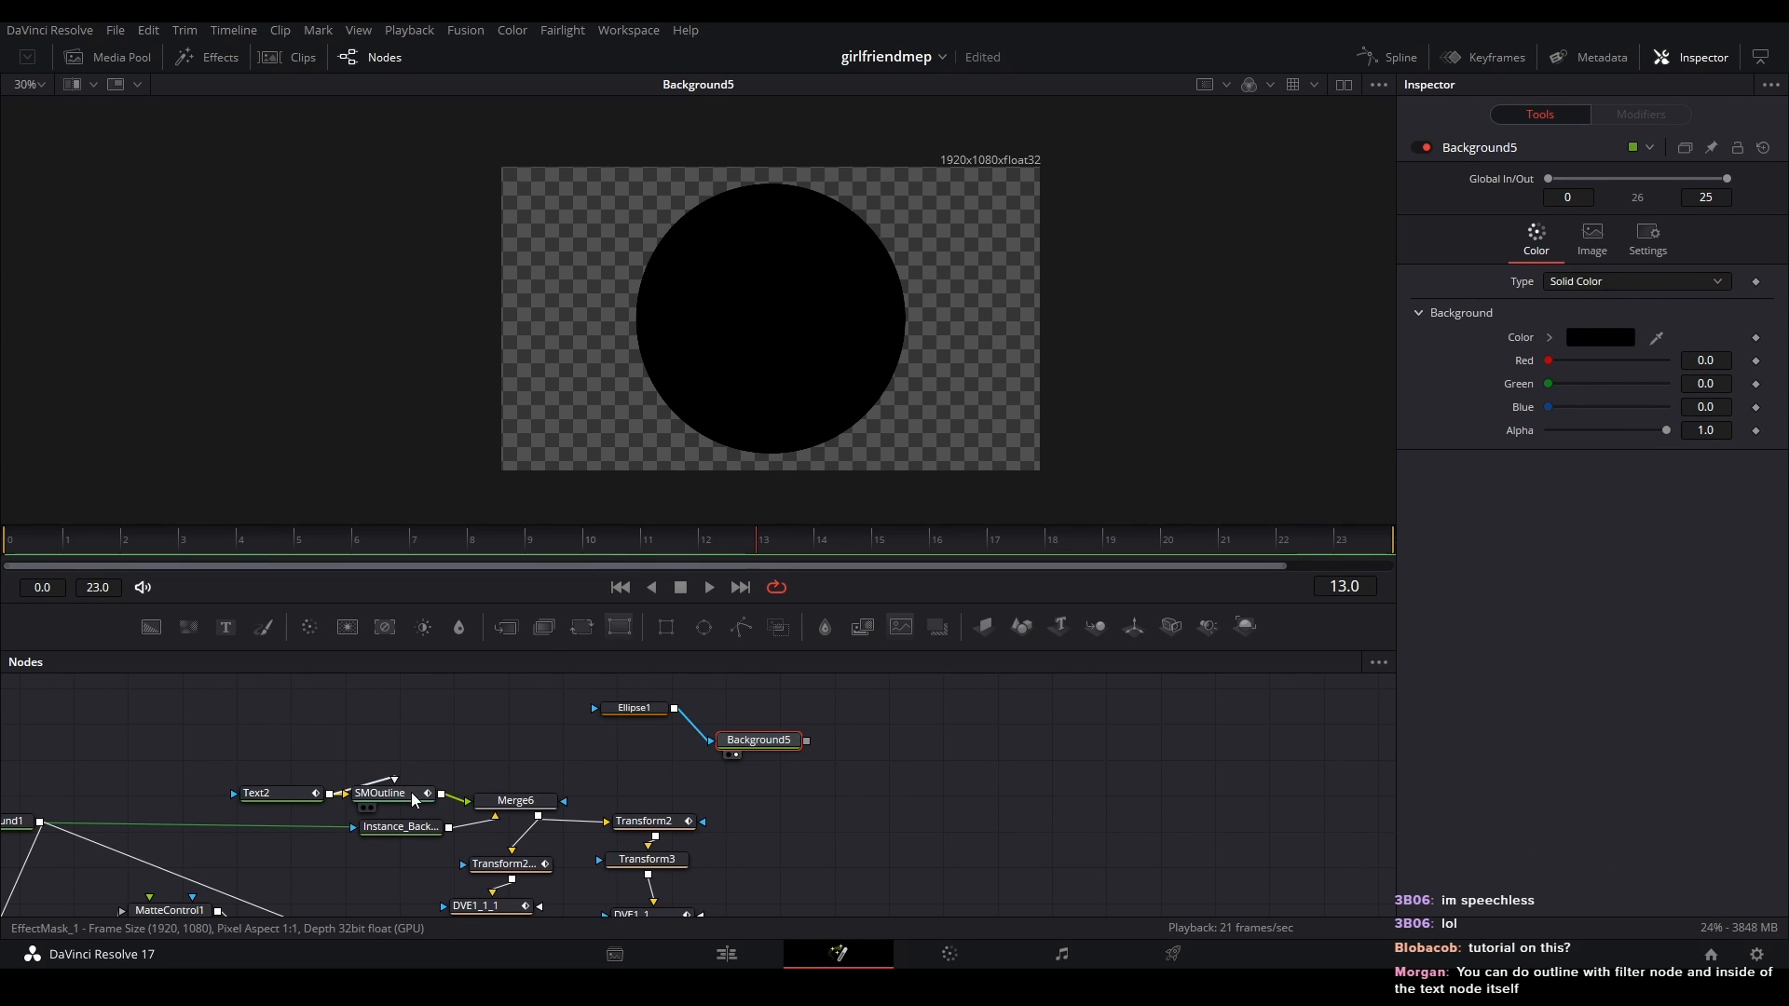
{"action": "key", "text": "shift+space"}
{"action": "type", "text": "sm"}
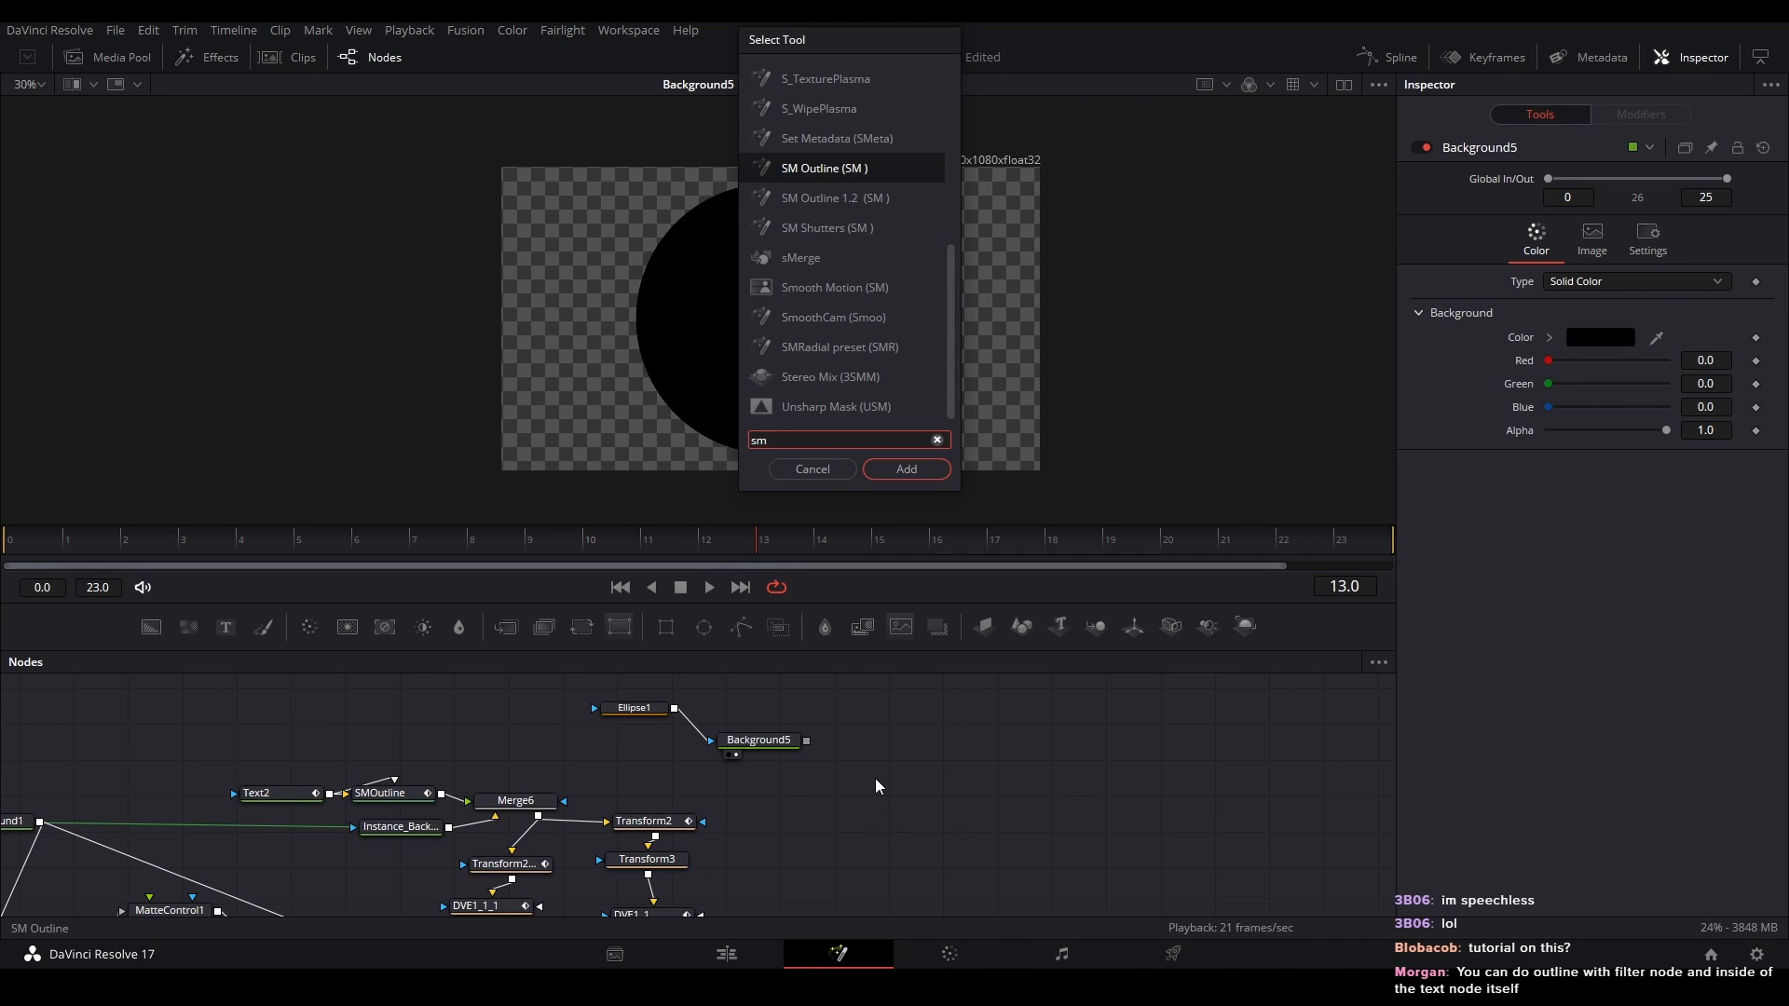
{"action": "key", "text": "Return"}
{"action": "left_click_drag", "start_coordinate": [806, 741], "coordinate": [892, 748]}
{"action": "left_click_drag", "start_coordinate": [892, 751], "coordinate": [891, 748]}
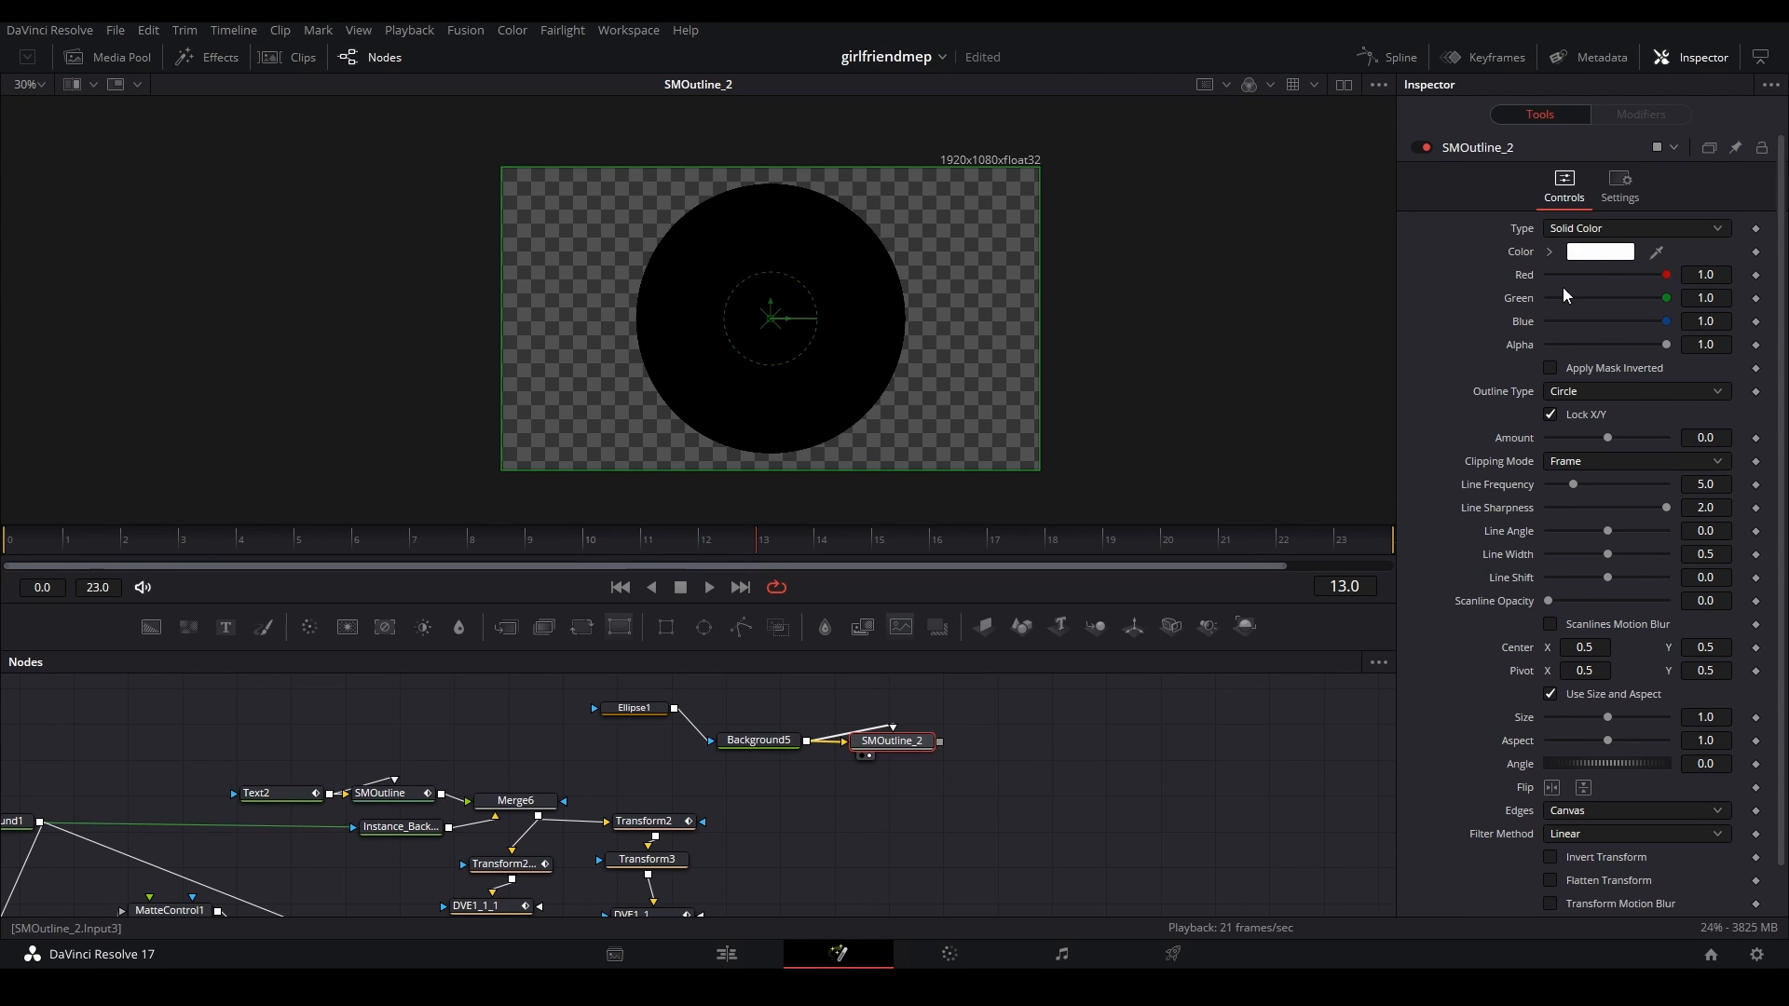
- Raise the outline amount around the black circle and examine the edge
{"action": "left_click_drag", "start_coordinate": [1607, 438], "coordinate": [1661, 438]}
{"action": "scroll", "coordinate": [820, 235], "scroll_direction": "up", "scroll_amount": 5}
{"action": "scroll", "coordinate": [705, 269], "scroll_direction": "down", "scroll_amount": 5}
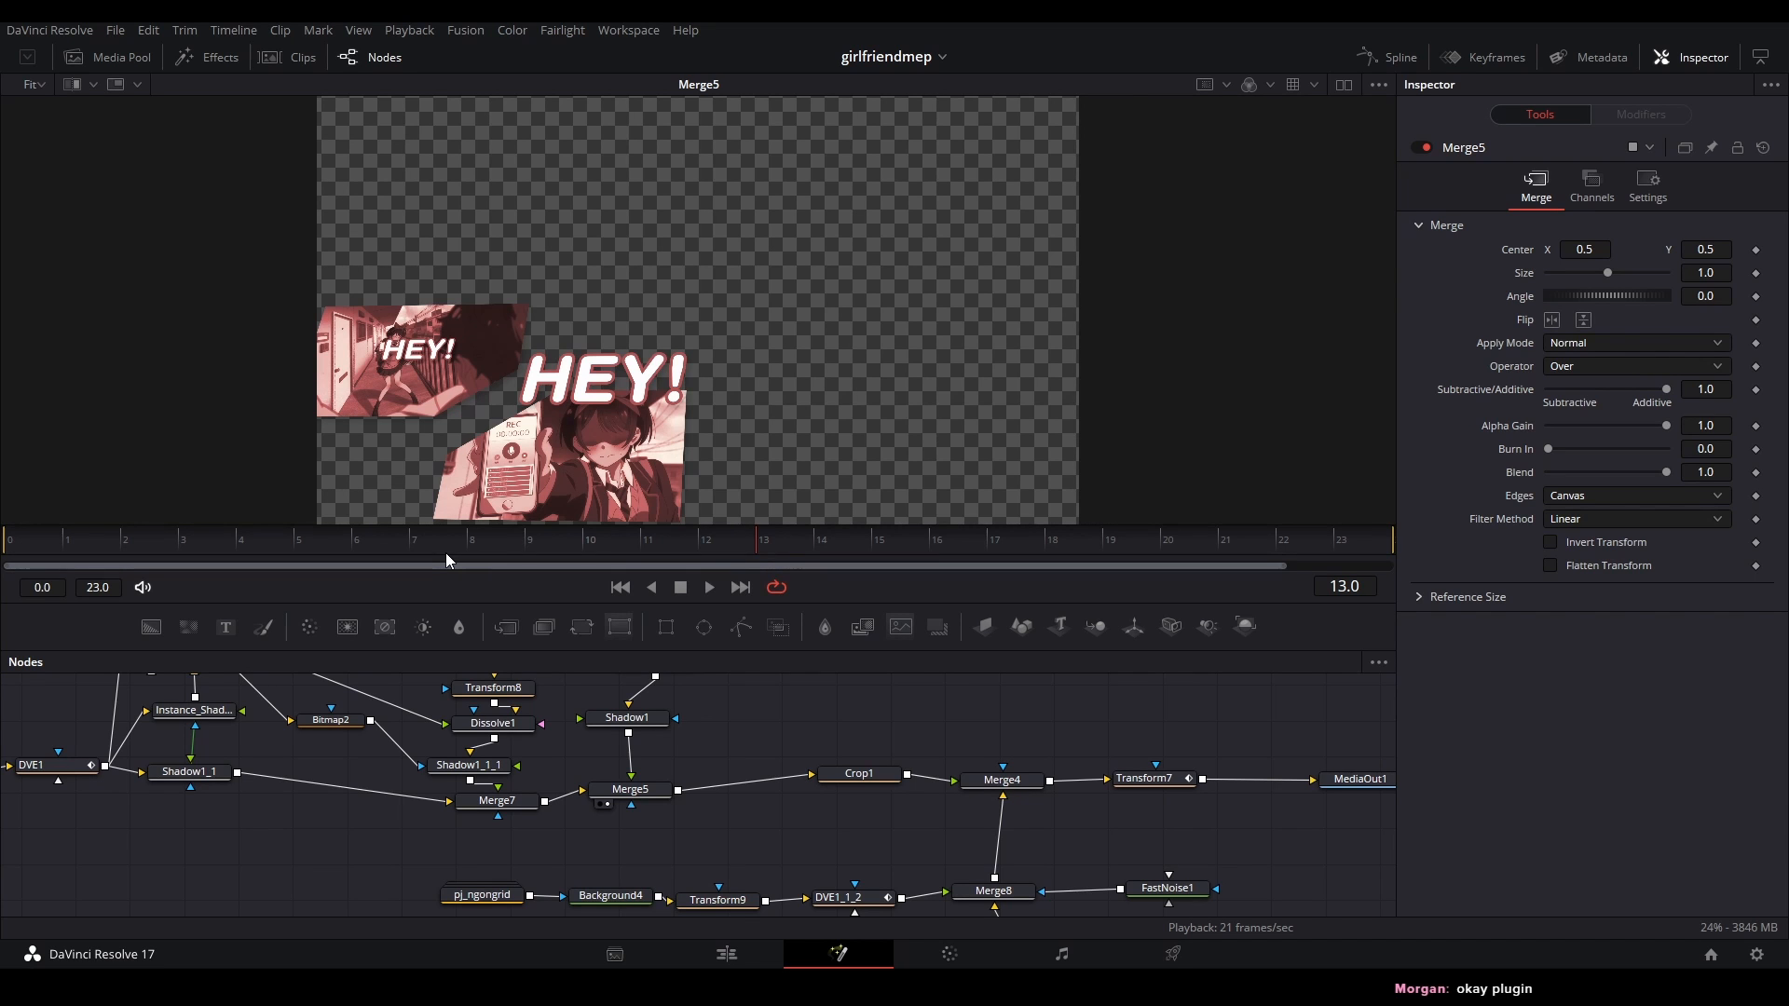
- Select the text's SMOutline node and inspect its color, type and stroke settings
{"action": "scroll", "coordinate": [533, 827], "scroll_direction": "up", "scroll_amount": 6}
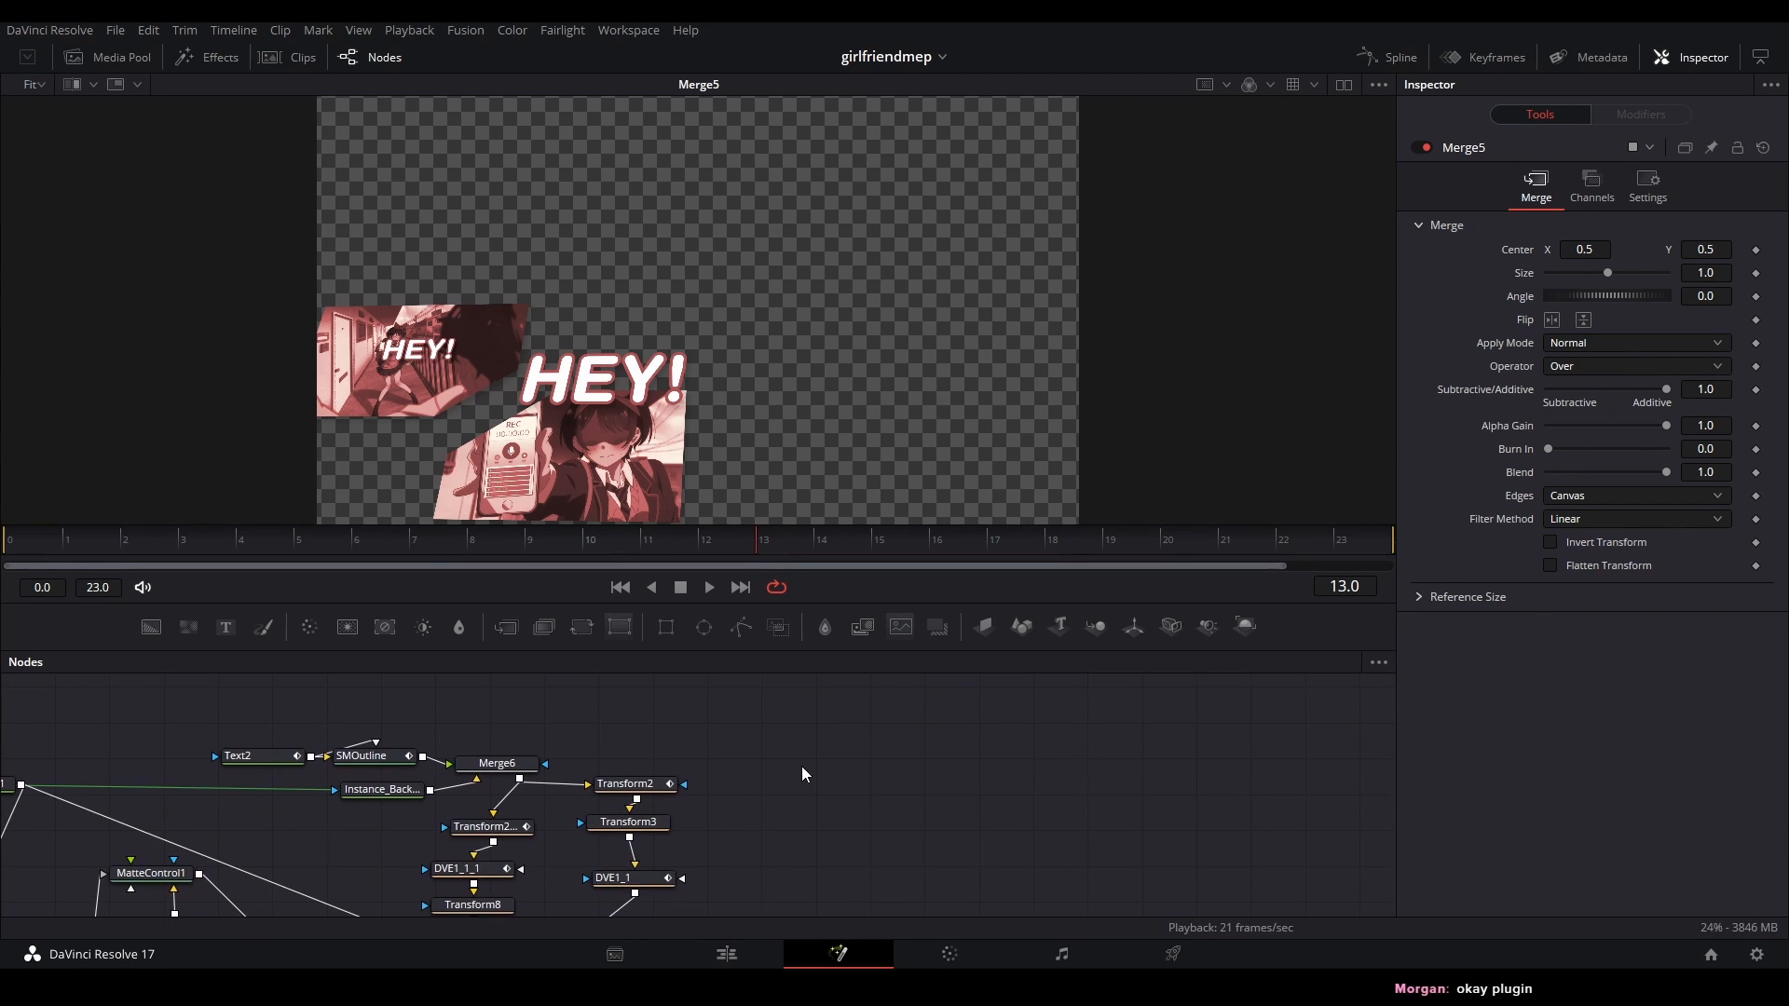
{"action": "left_click", "coordinate": [377, 756]}
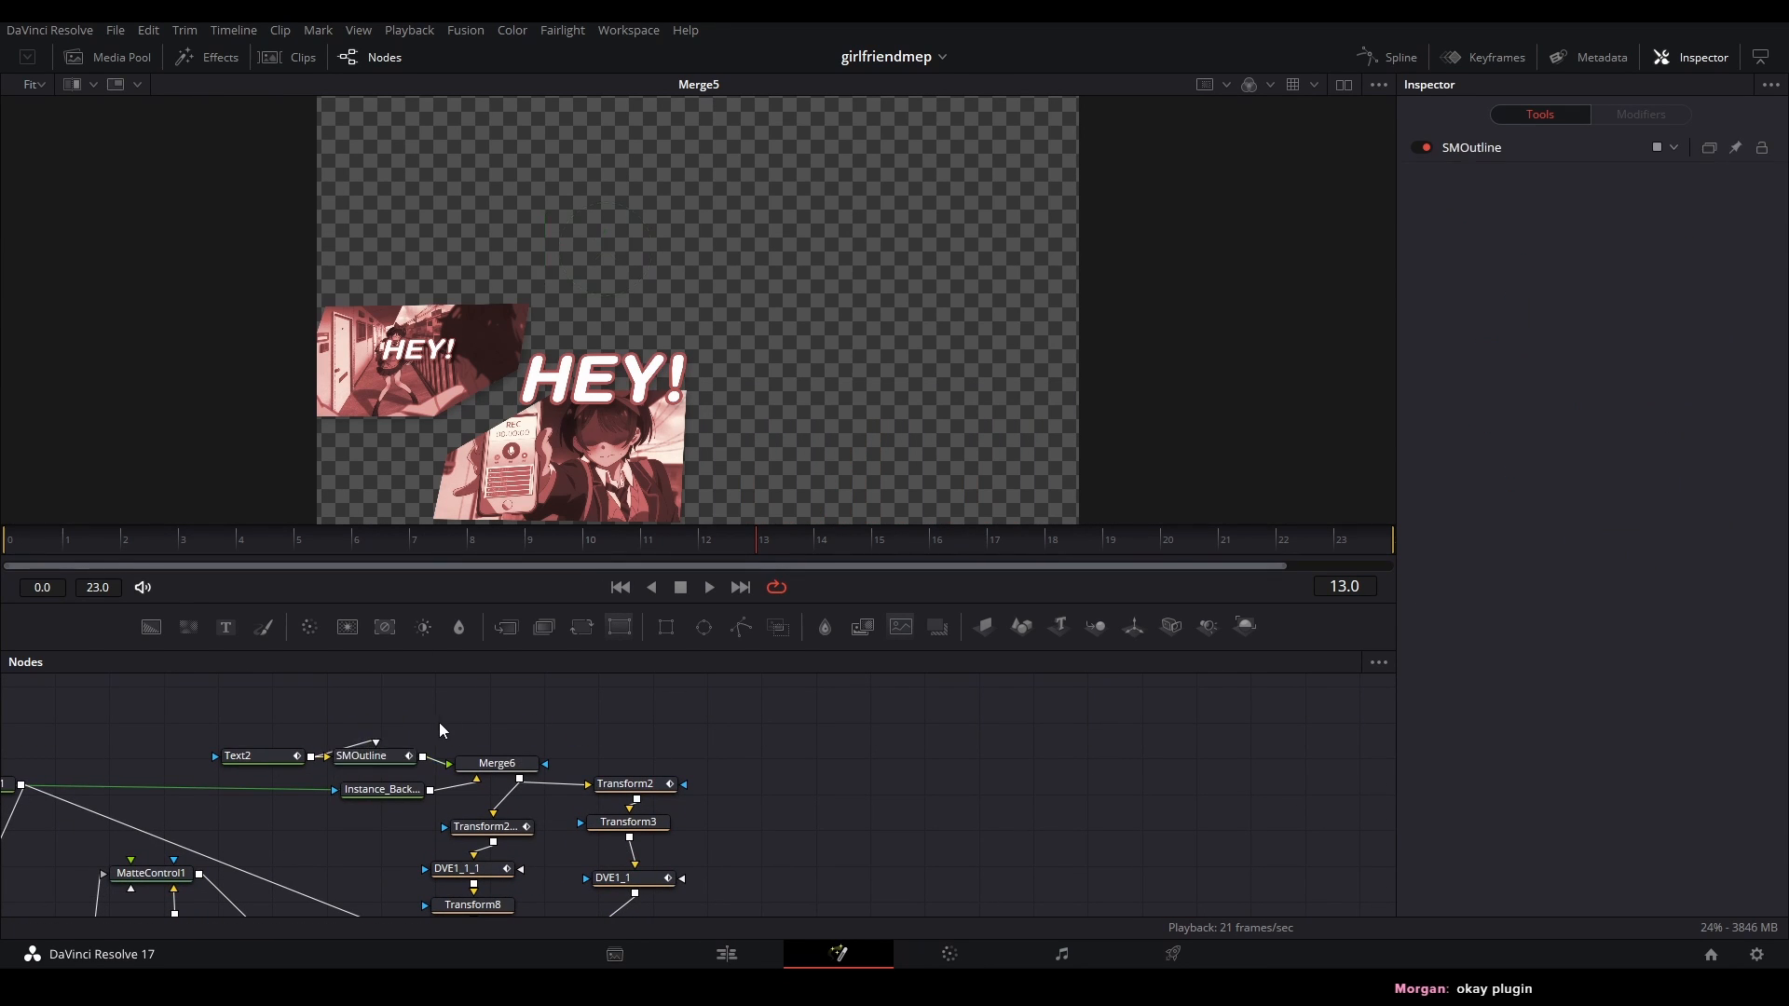
{"action": "left_click", "coordinate": [1031, 692]}
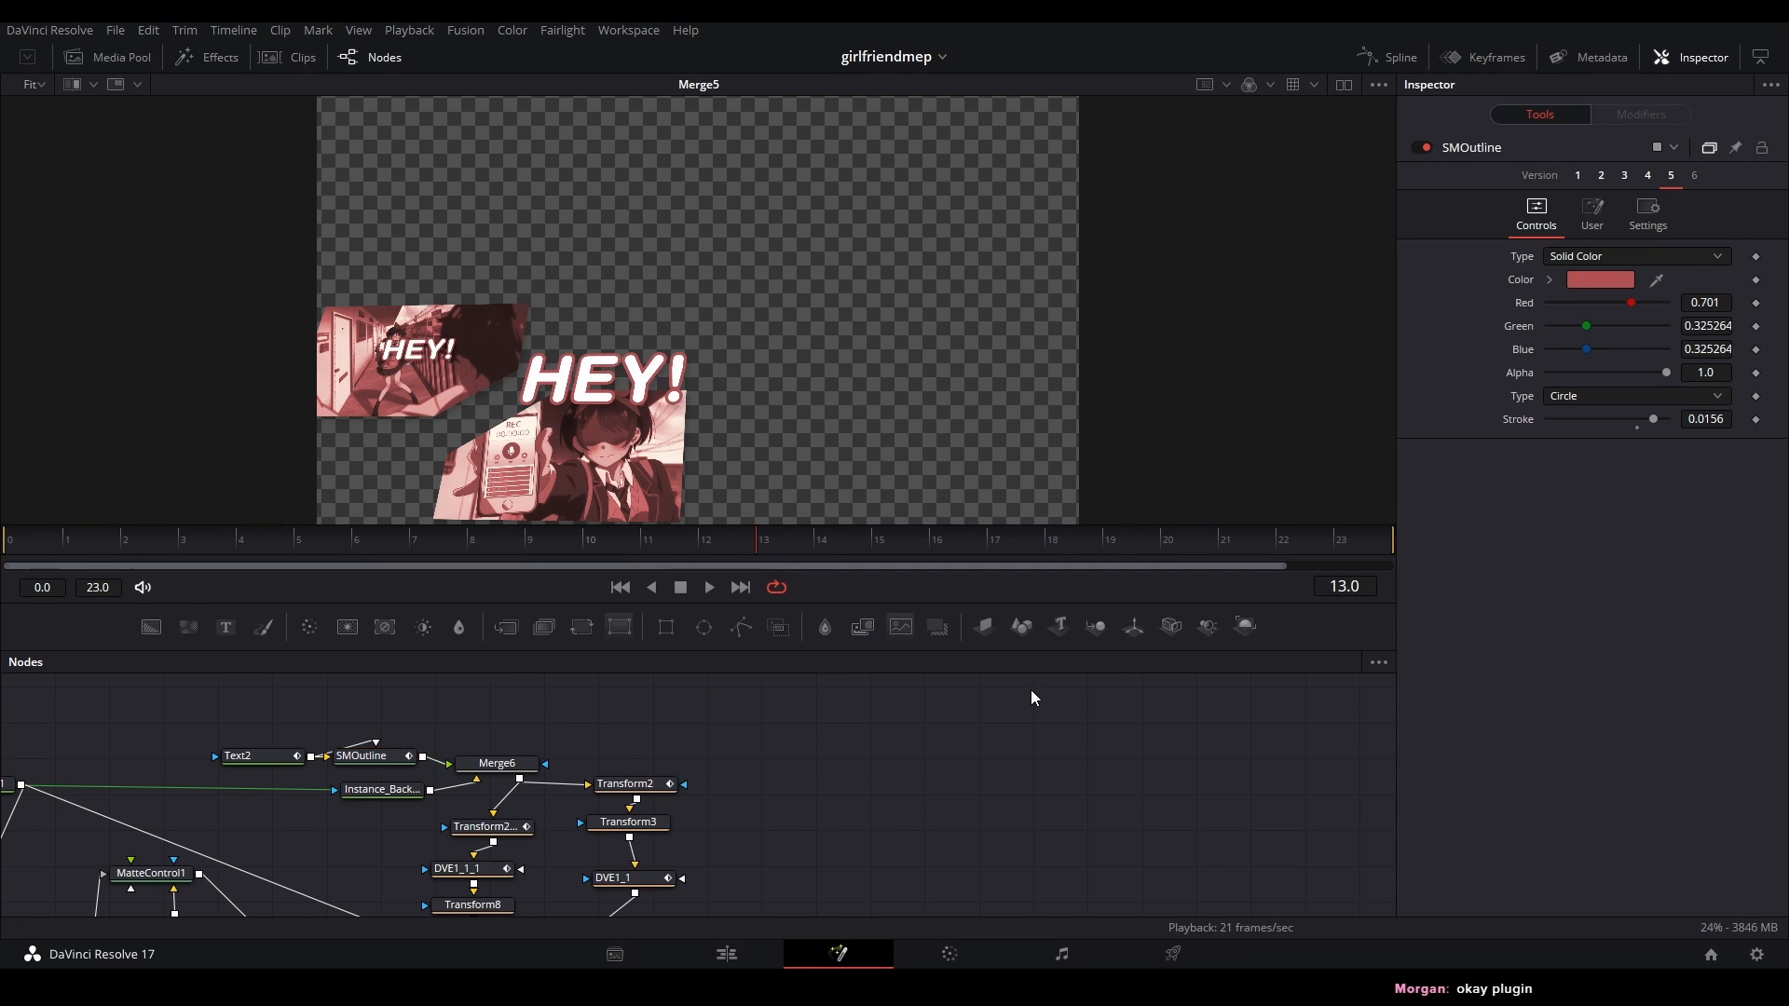
{"action": "left_click_drag", "start_coordinate": [907, 757], "coordinate": [834, 712]}
{"action": "left_click_drag", "start_coordinate": [736, 770], "coordinate": [845, 746]}
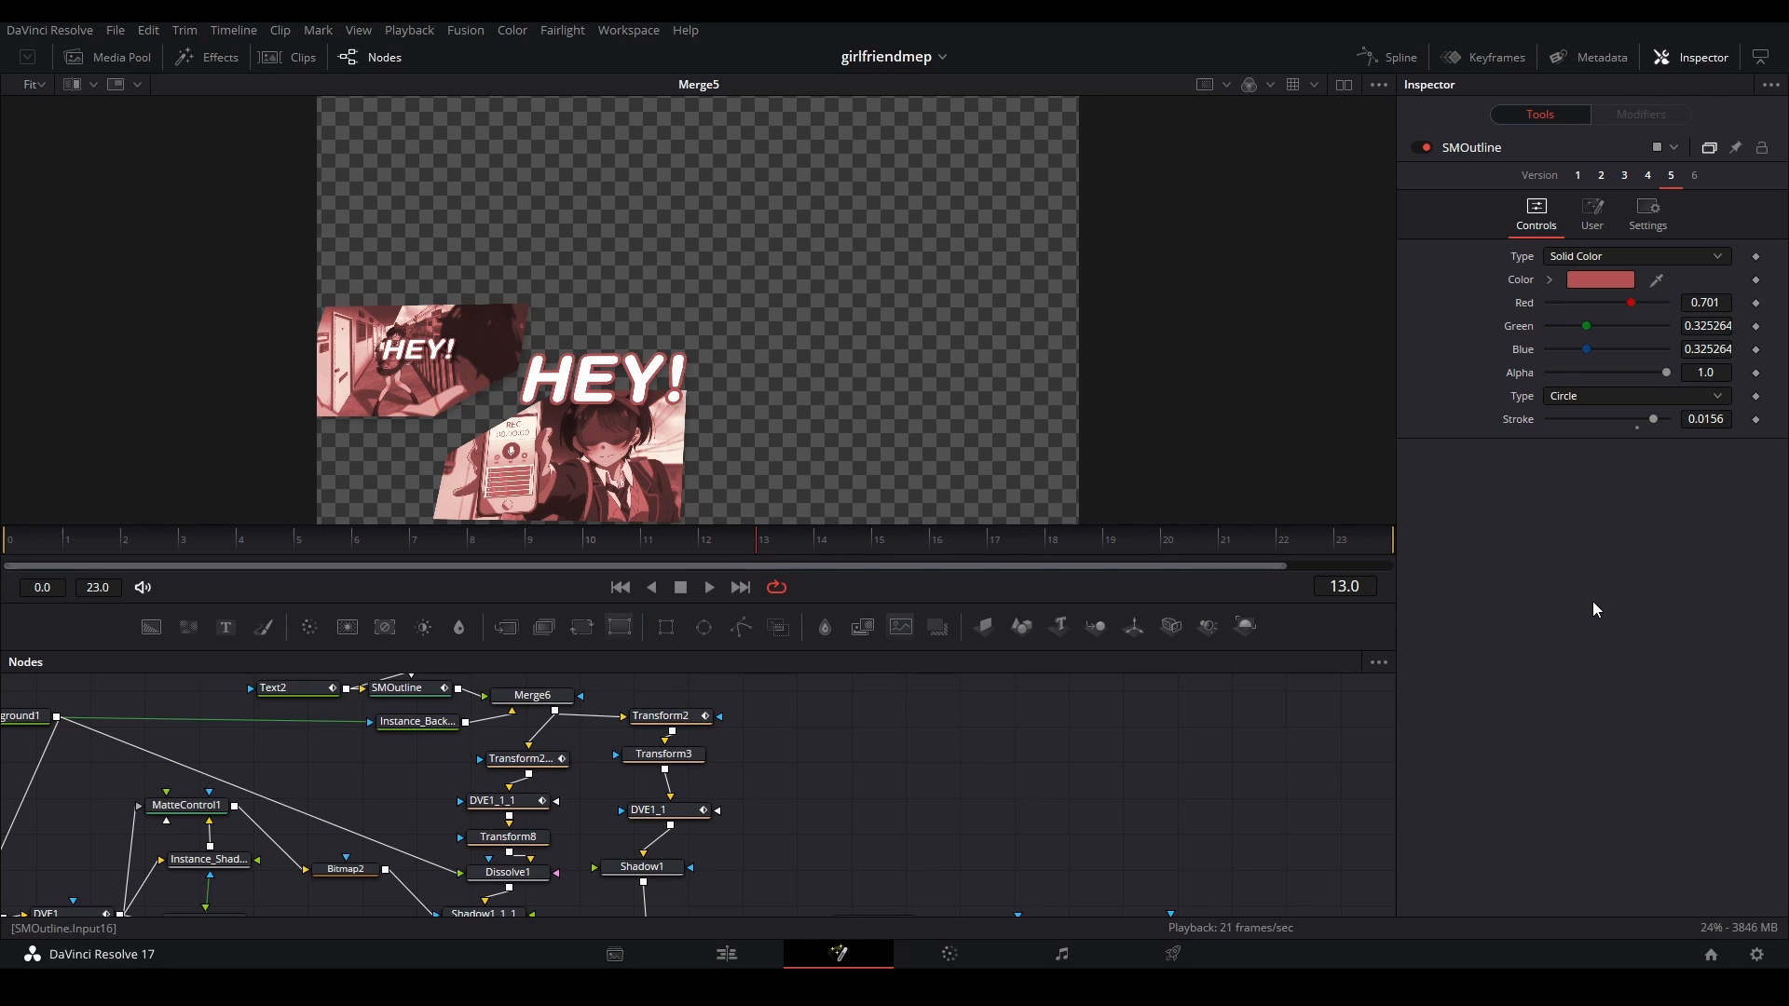
- Select Merge5 and save the project
{"action": "left_click_drag", "start_coordinate": [835, 711], "coordinate": [774, 620]}
{"action": "left_click", "coordinate": [612, 850]}
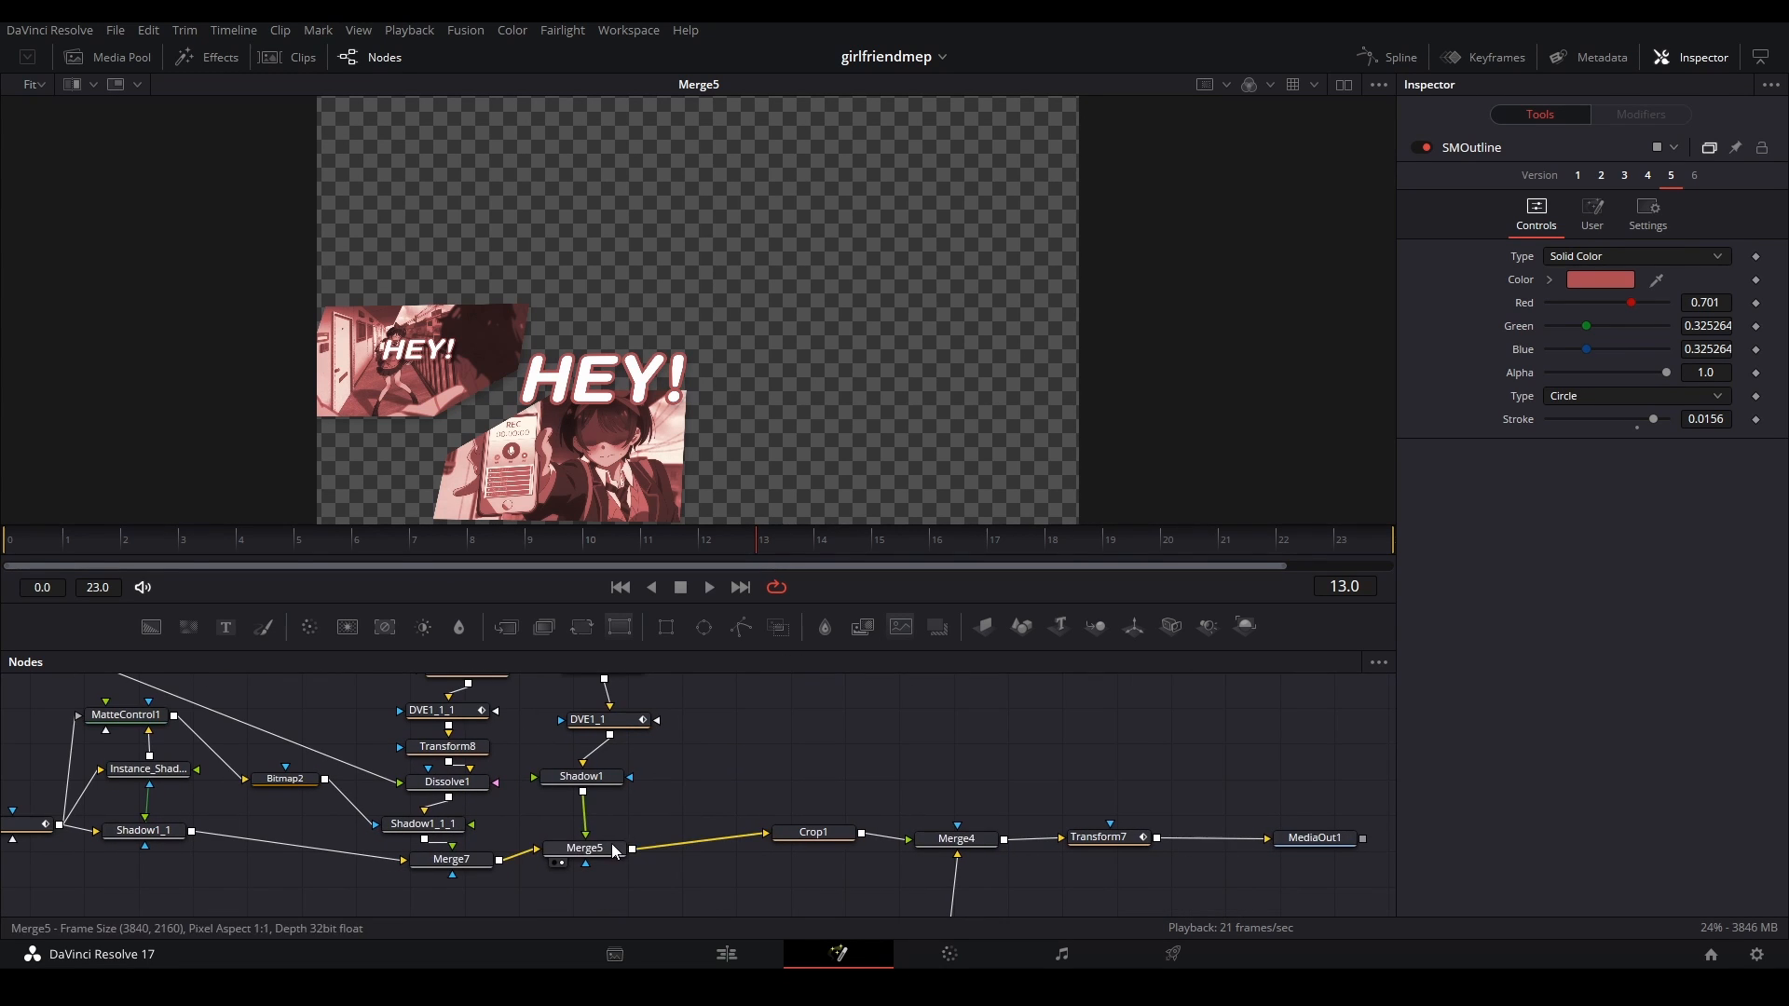
{"action": "left_click", "coordinate": [643, 801]}
{"action": "key", "text": "ctrl+s"}
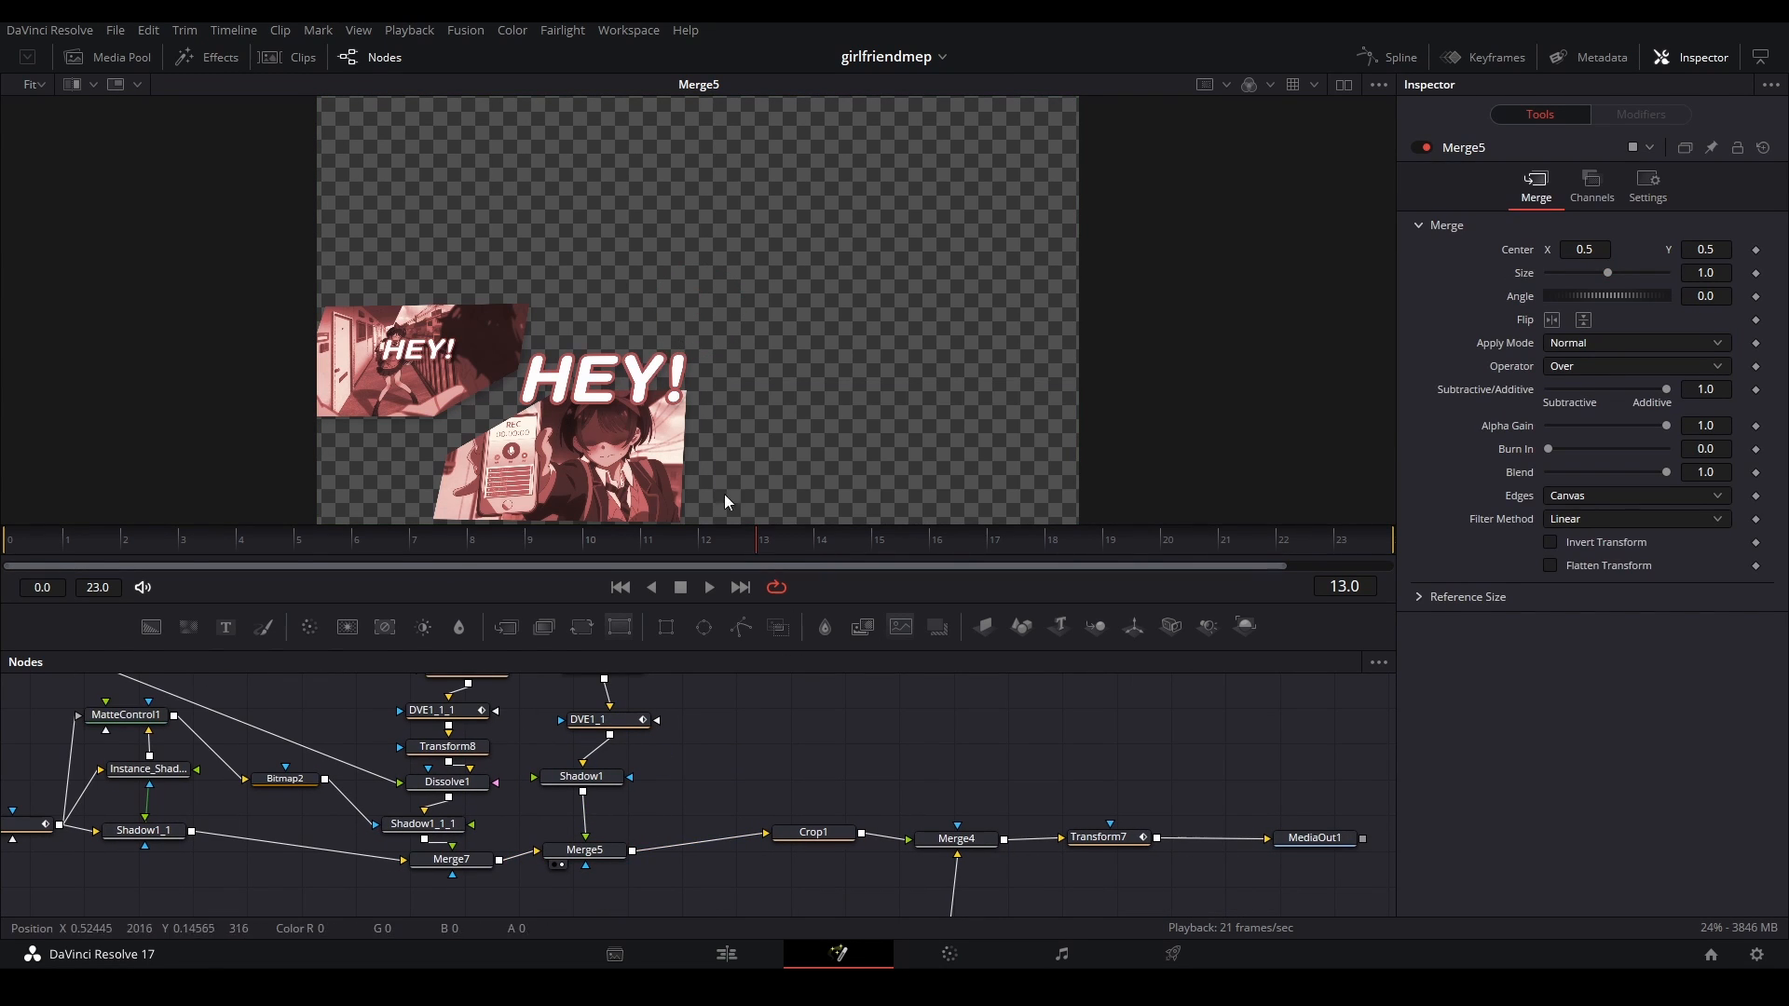
{"action": "left_click", "coordinate": [615, 851]}
- Show Crop1's output and inspect its crop size settings and the cropped frame
{"action": "left_click_drag", "start_coordinate": [646, 806], "coordinate": [726, 702]}
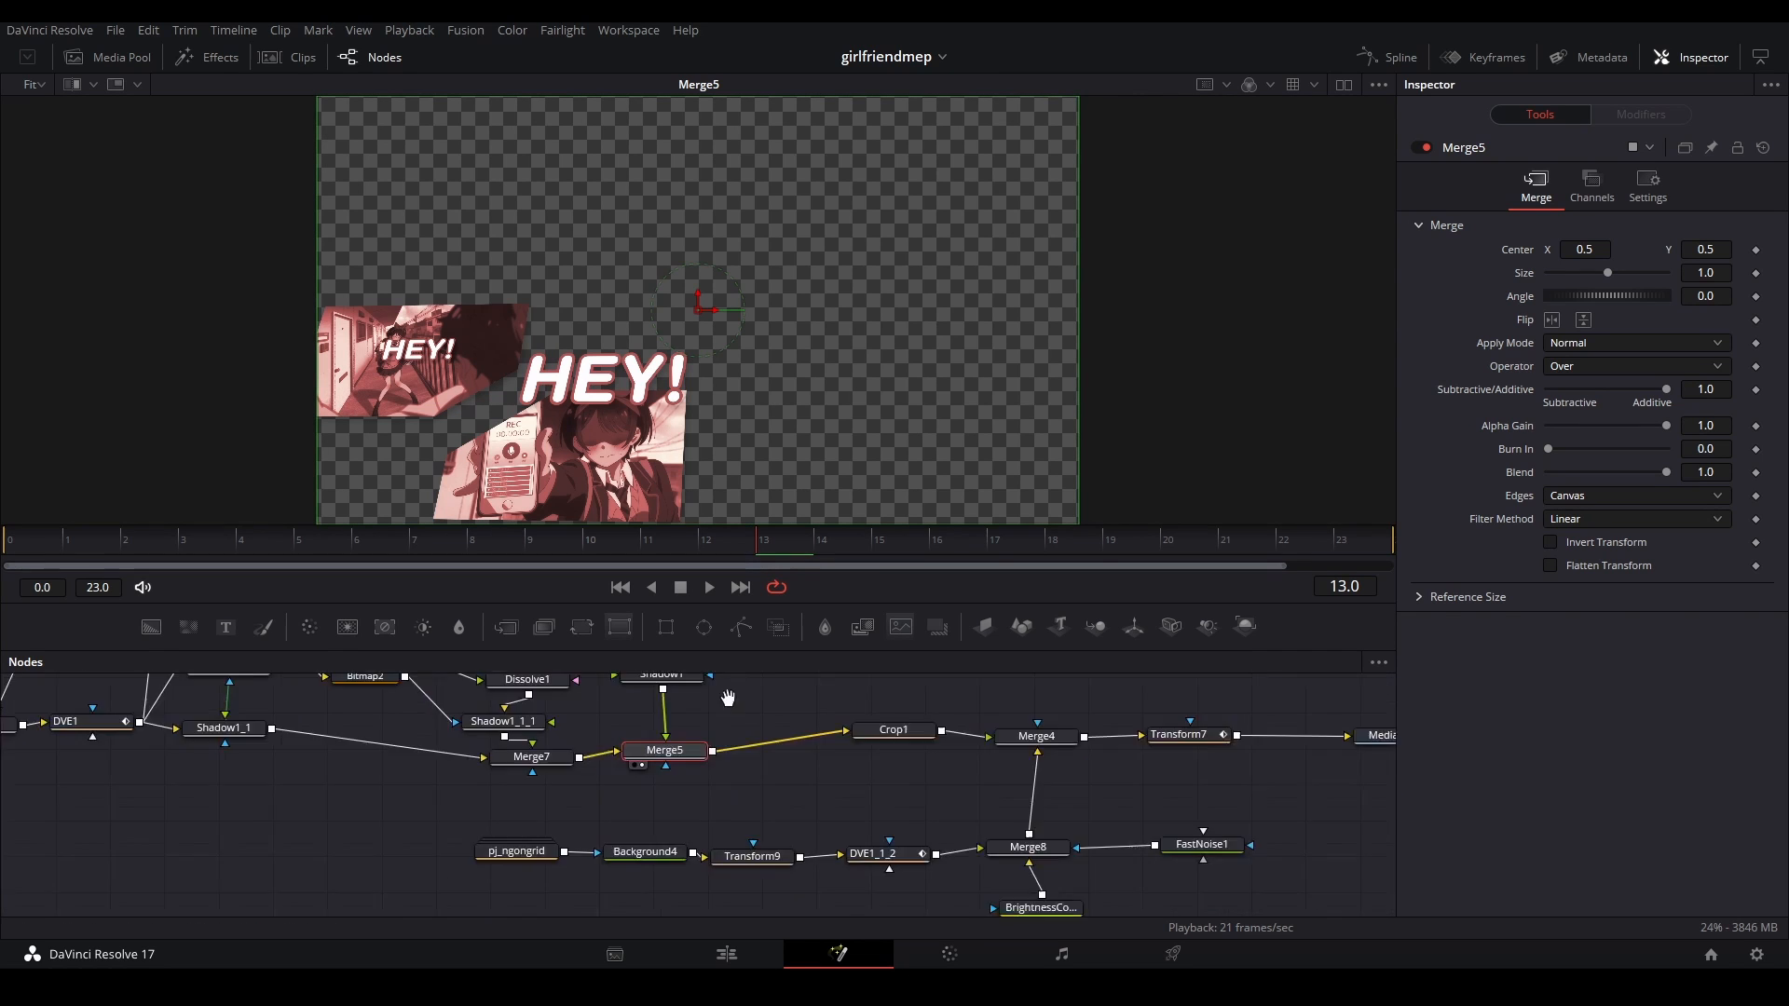
{"action": "left_click_drag", "start_coordinate": [935, 839], "coordinate": [810, 796]}
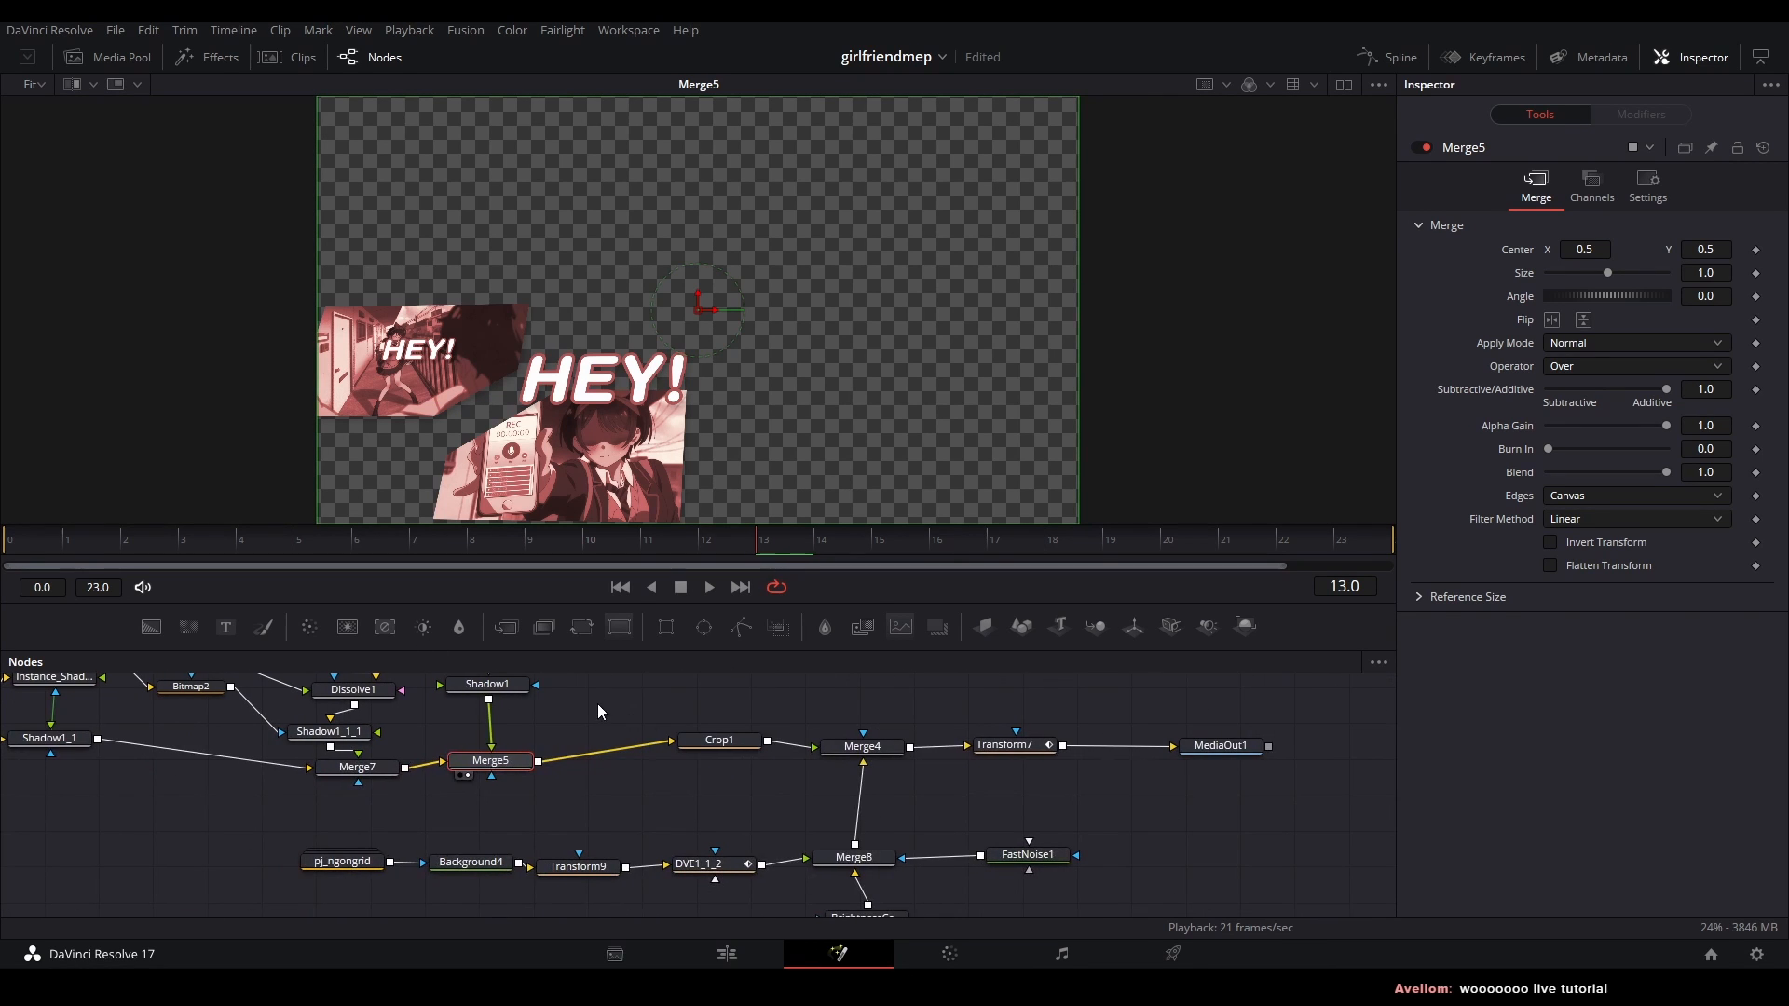
{"action": "left_click", "coordinate": [598, 705]}
{"action": "left_click", "coordinate": [712, 742]}
{"action": "left_click_drag", "start_coordinate": [788, 252], "coordinate": [1127, 112]}
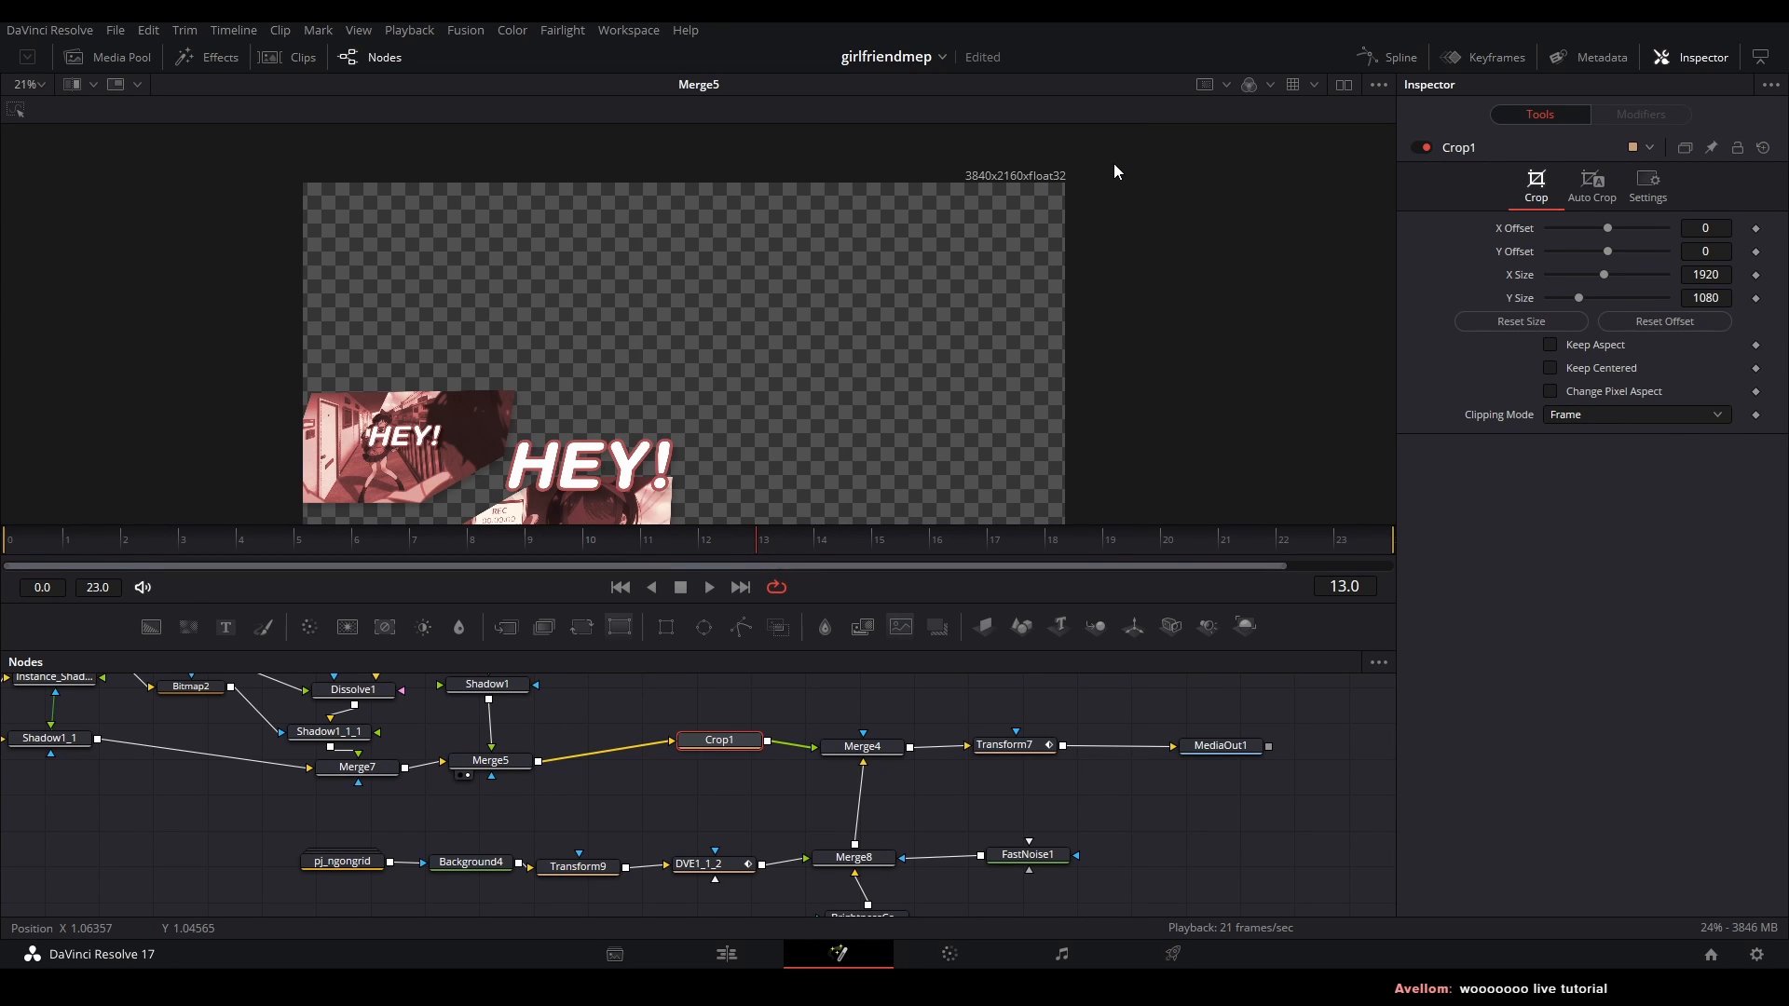
{"action": "key", "text": "1"}
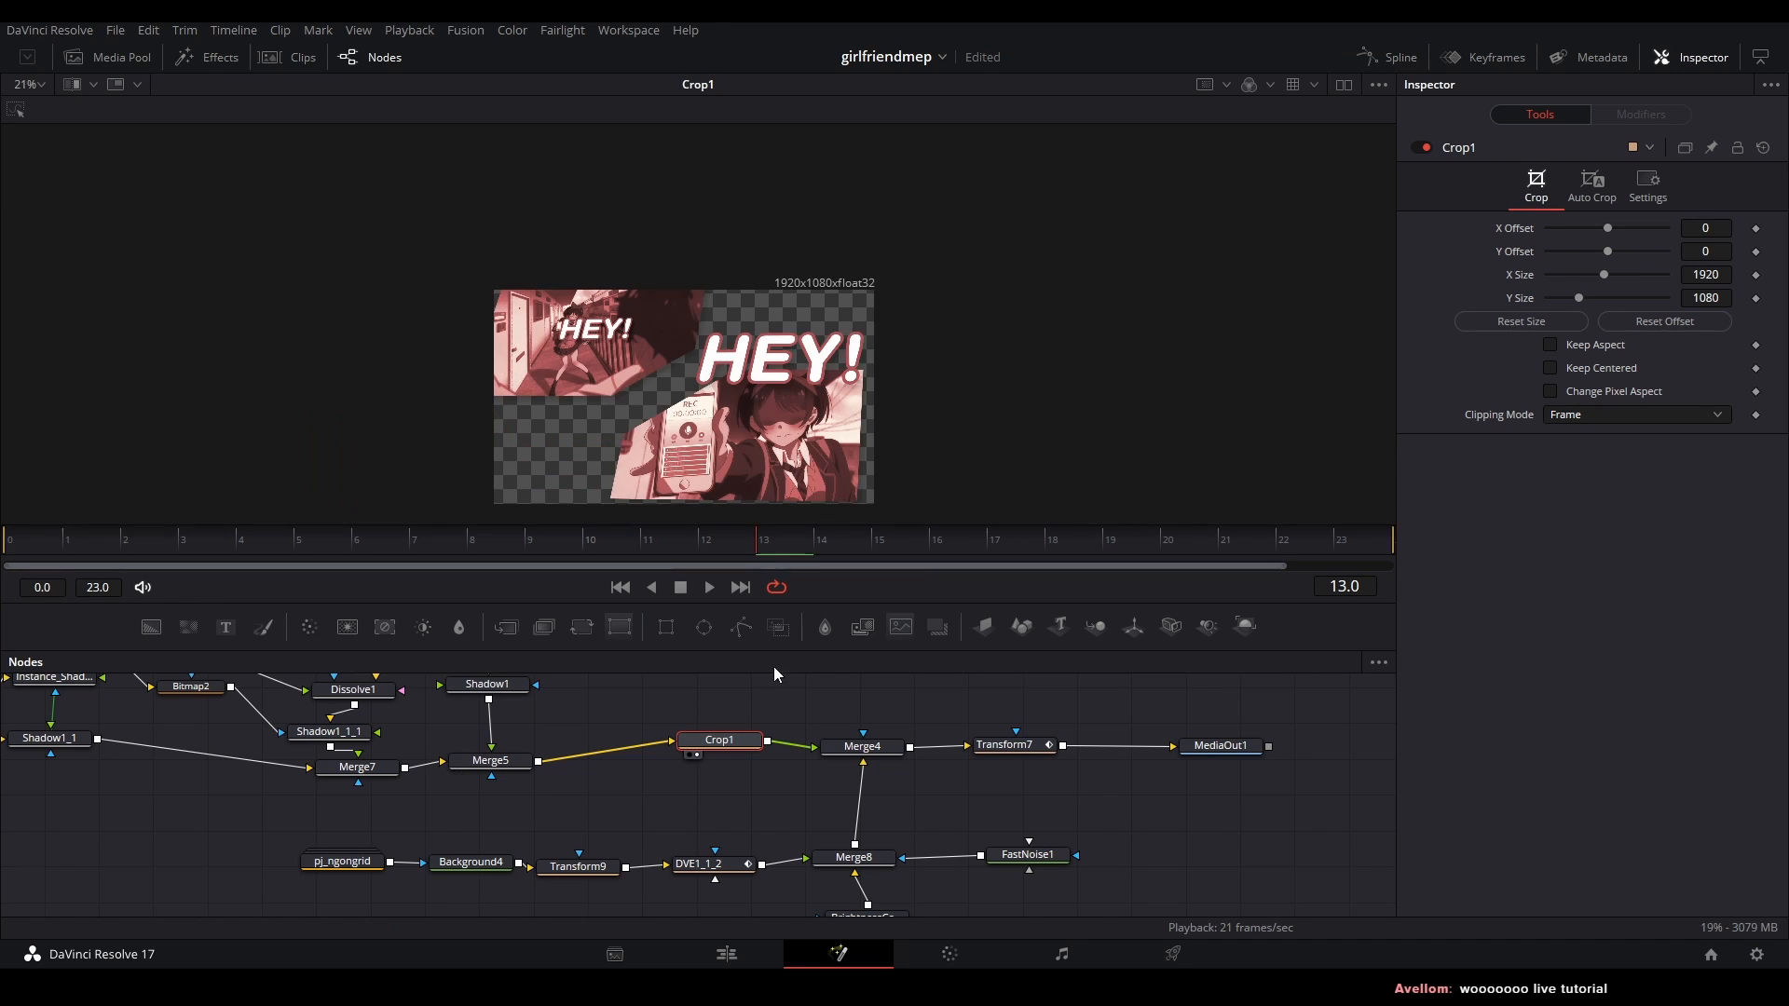
{"action": "scroll", "coordinate": [897, 332], "scroll_direction": "up", "scroll_amount": 2}
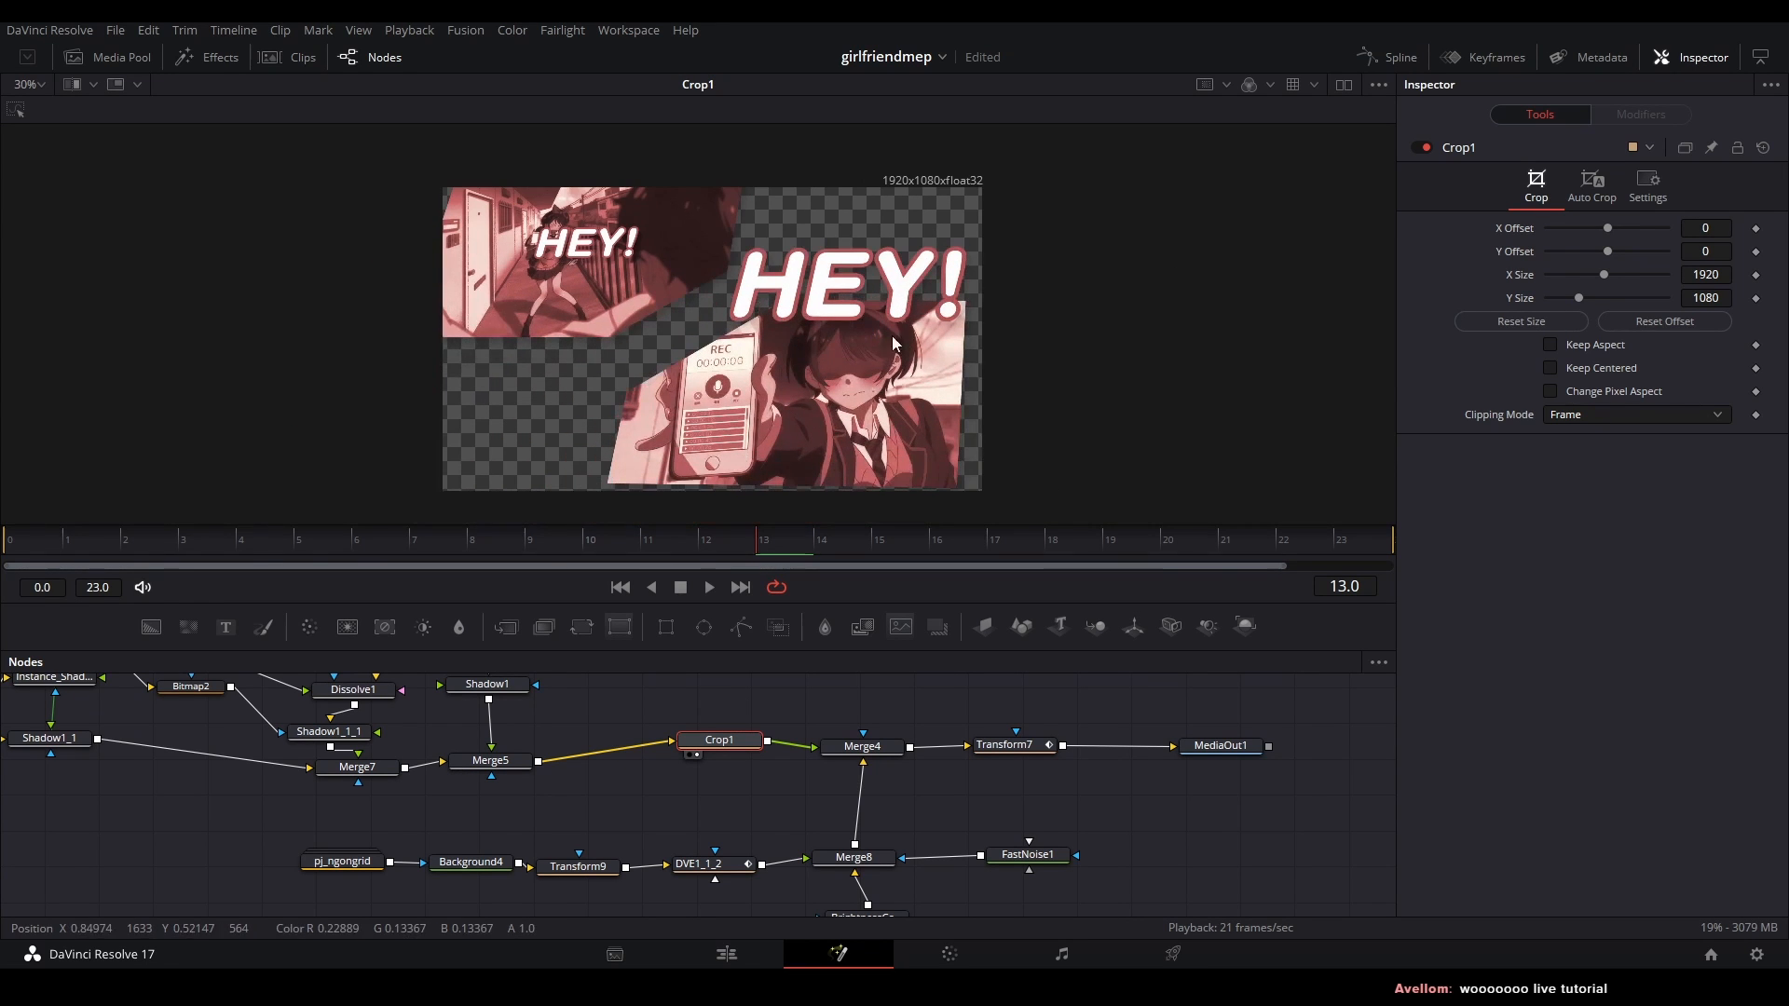
- Compare the frame at Merge5, before cropping, with the frame at Crop1
{"action": "scroll", "coordinate": [457, 236], "scroll_direction": "up", "scroll_amount": 2}
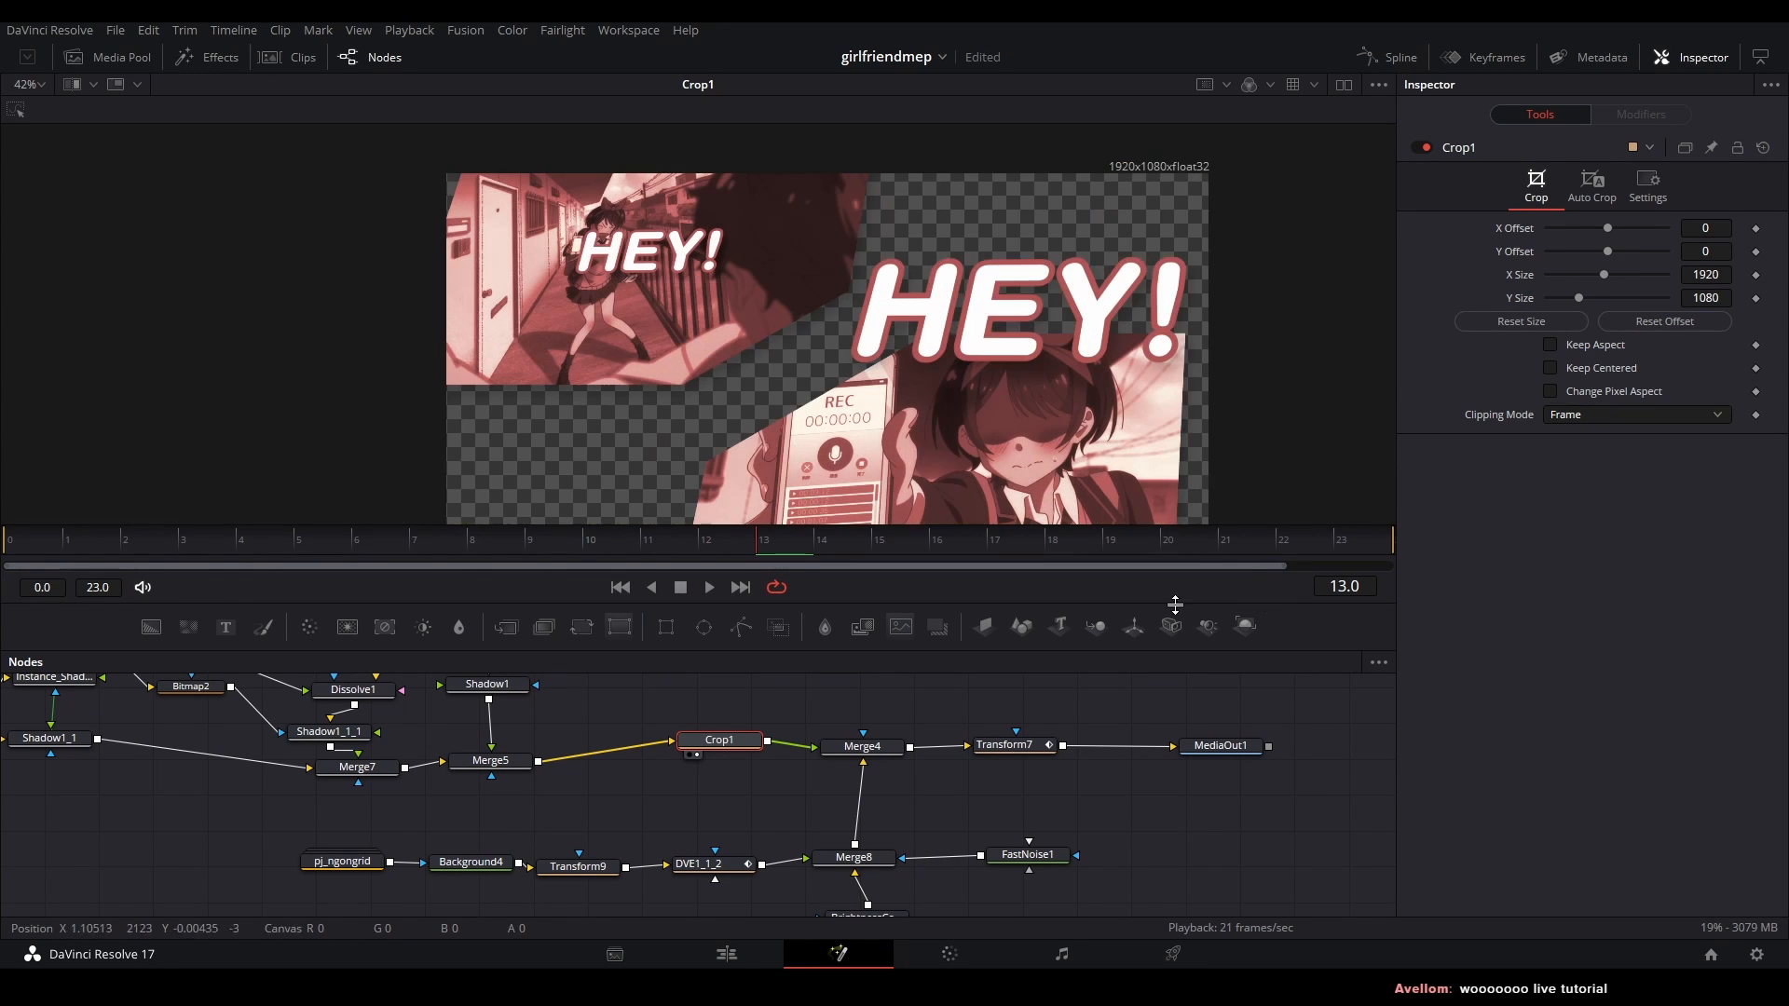
{"action": "left_click", "coordinate": [490, 760]}
{"action": "key", "text": "1"}
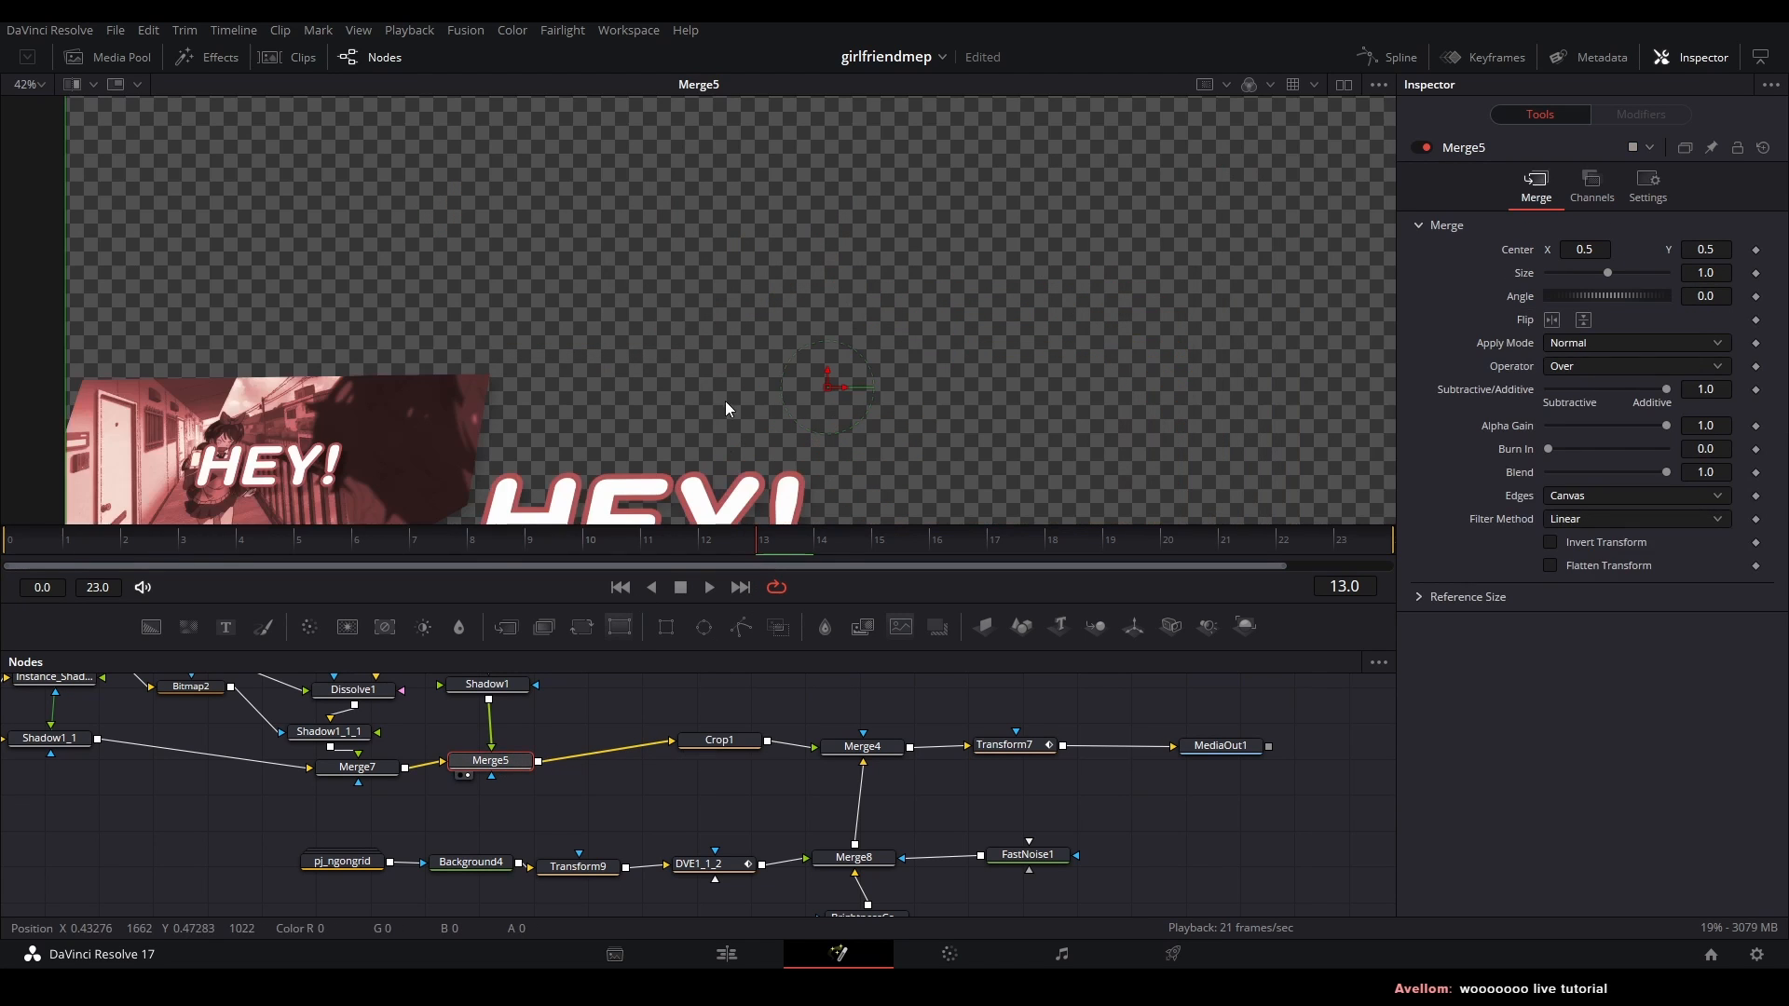
{"action": "left_click", "coordinate": [713, 740]}
{"action": "key", "text": "1"}
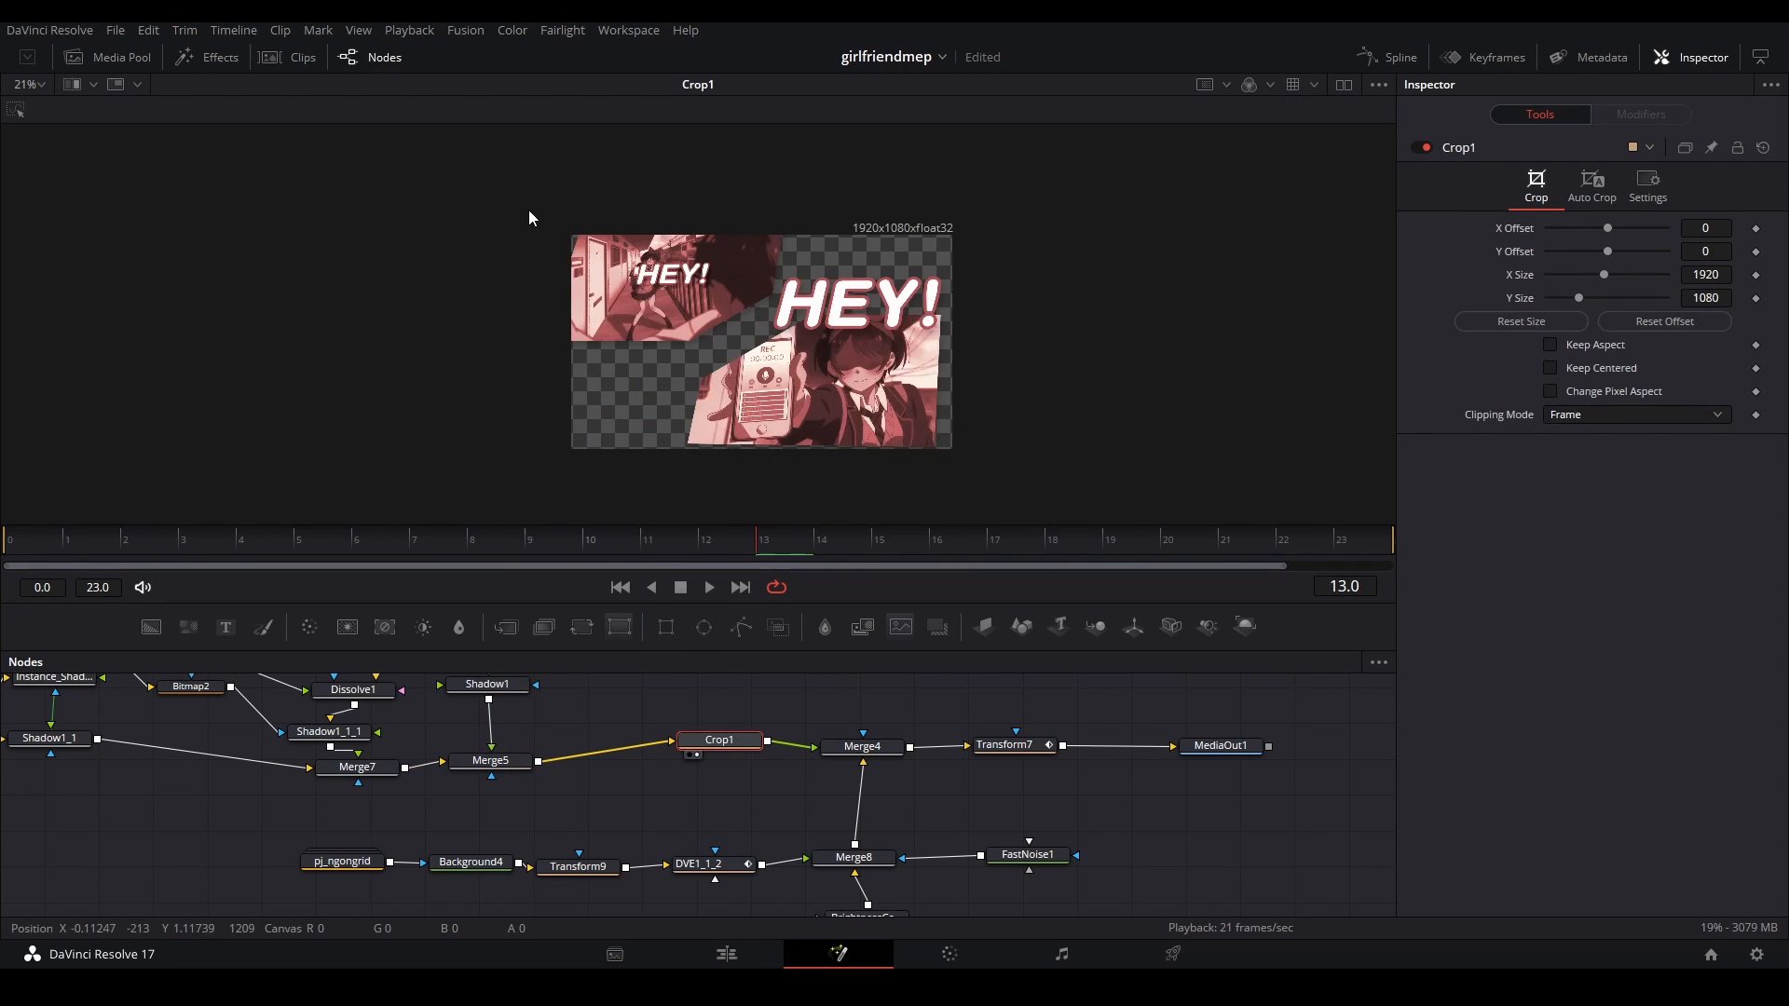
{"action": "scroll", "coordinate": [896, 376], "scroll_direction": "up", "scroll_amount": 2}
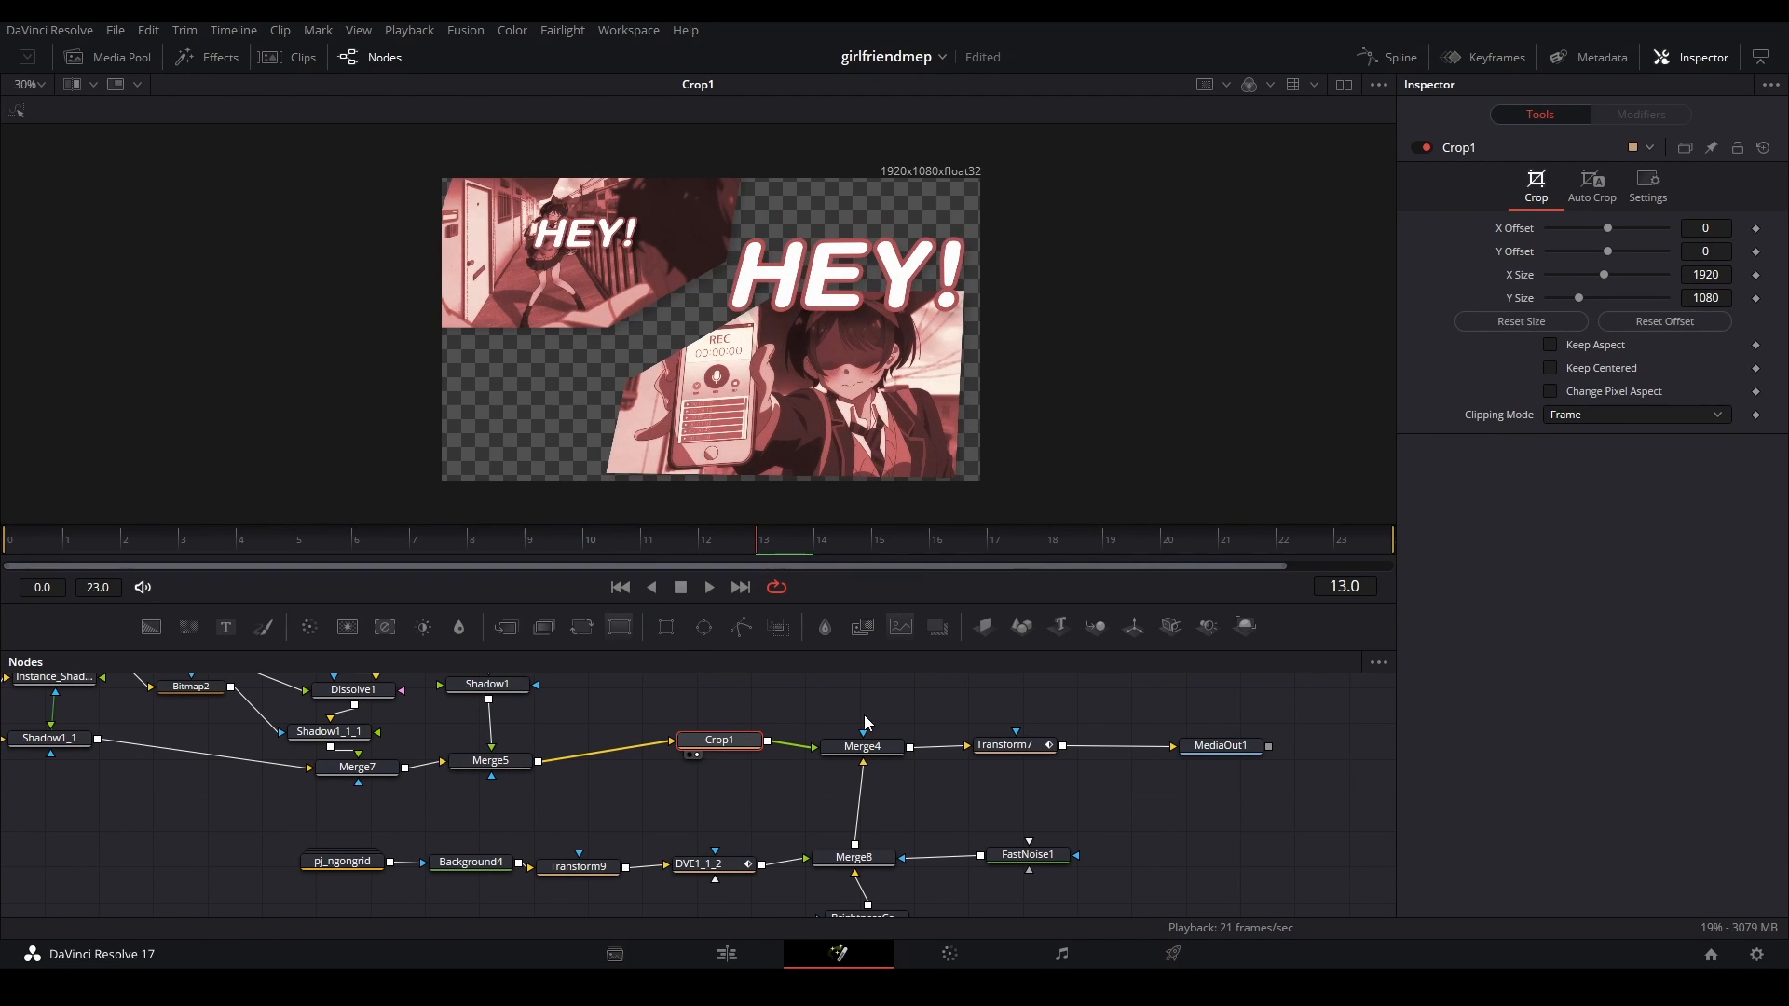
- Show Merge4's output to examine the cropped clips and text over the background
{"action": "left_click", "coordinate": [874, 746]}
{"action": "key", "text": "1"}
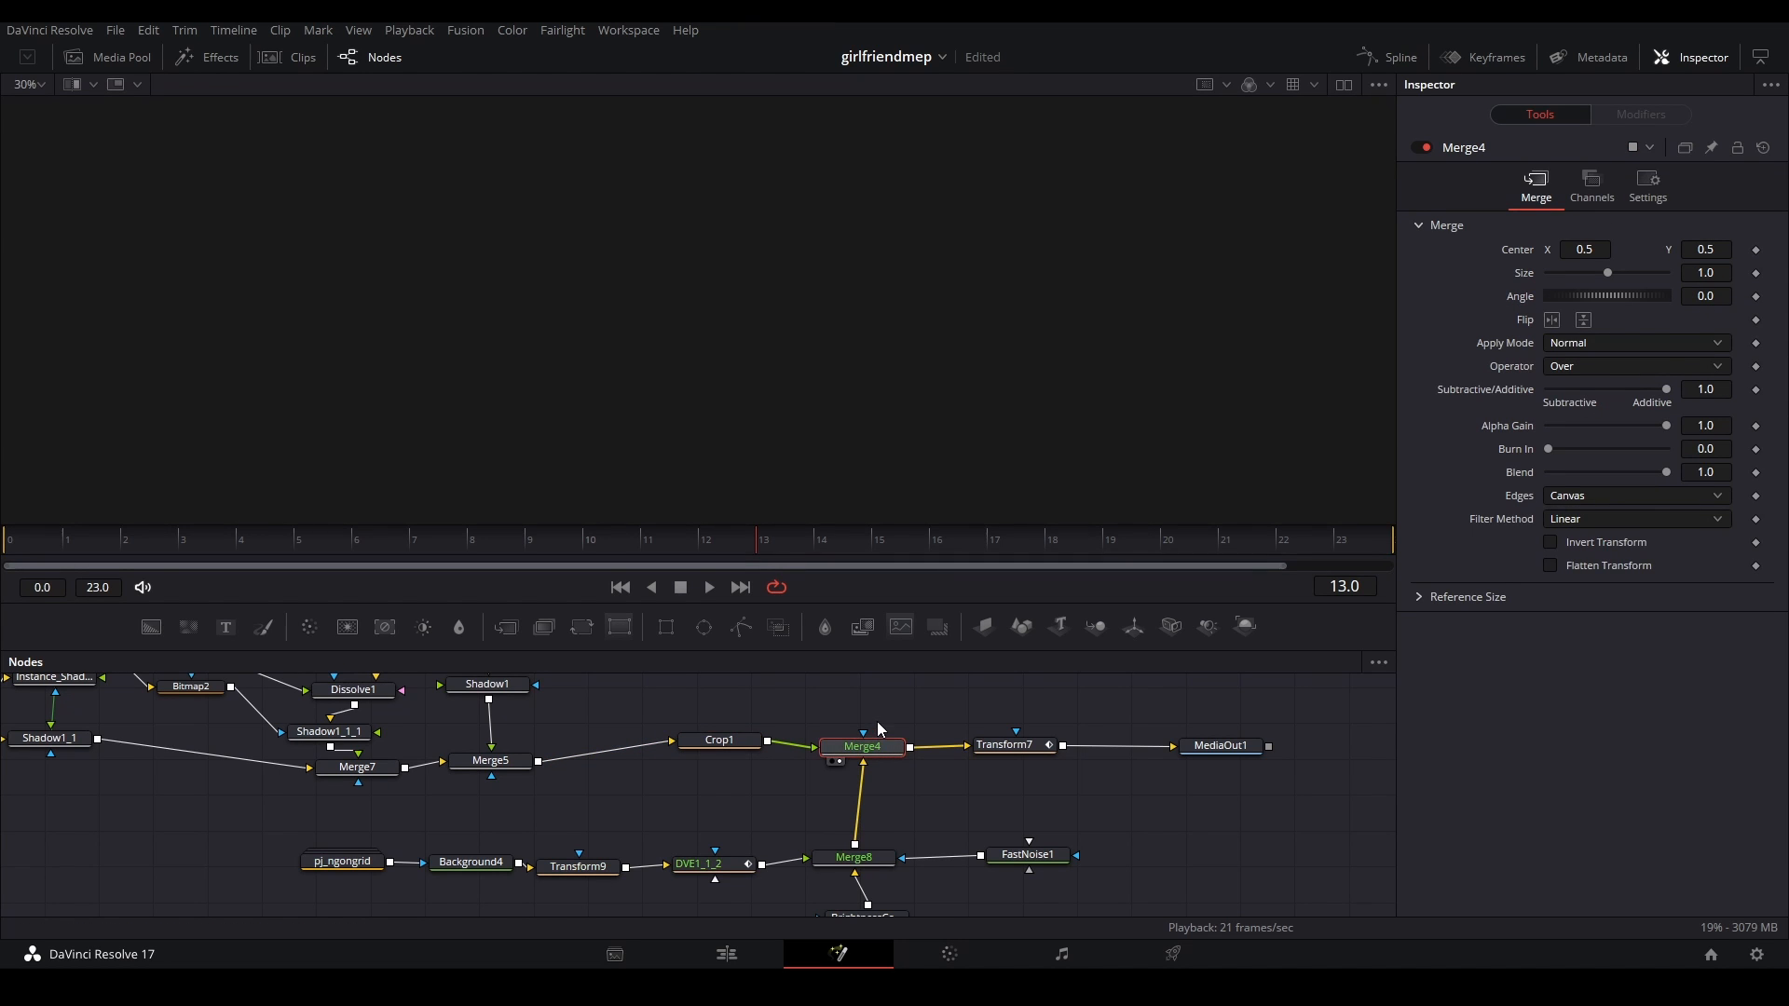
{"action": "left_click_drag", "start_coordinate": [986, 787], "coordinate": [942, 776]}
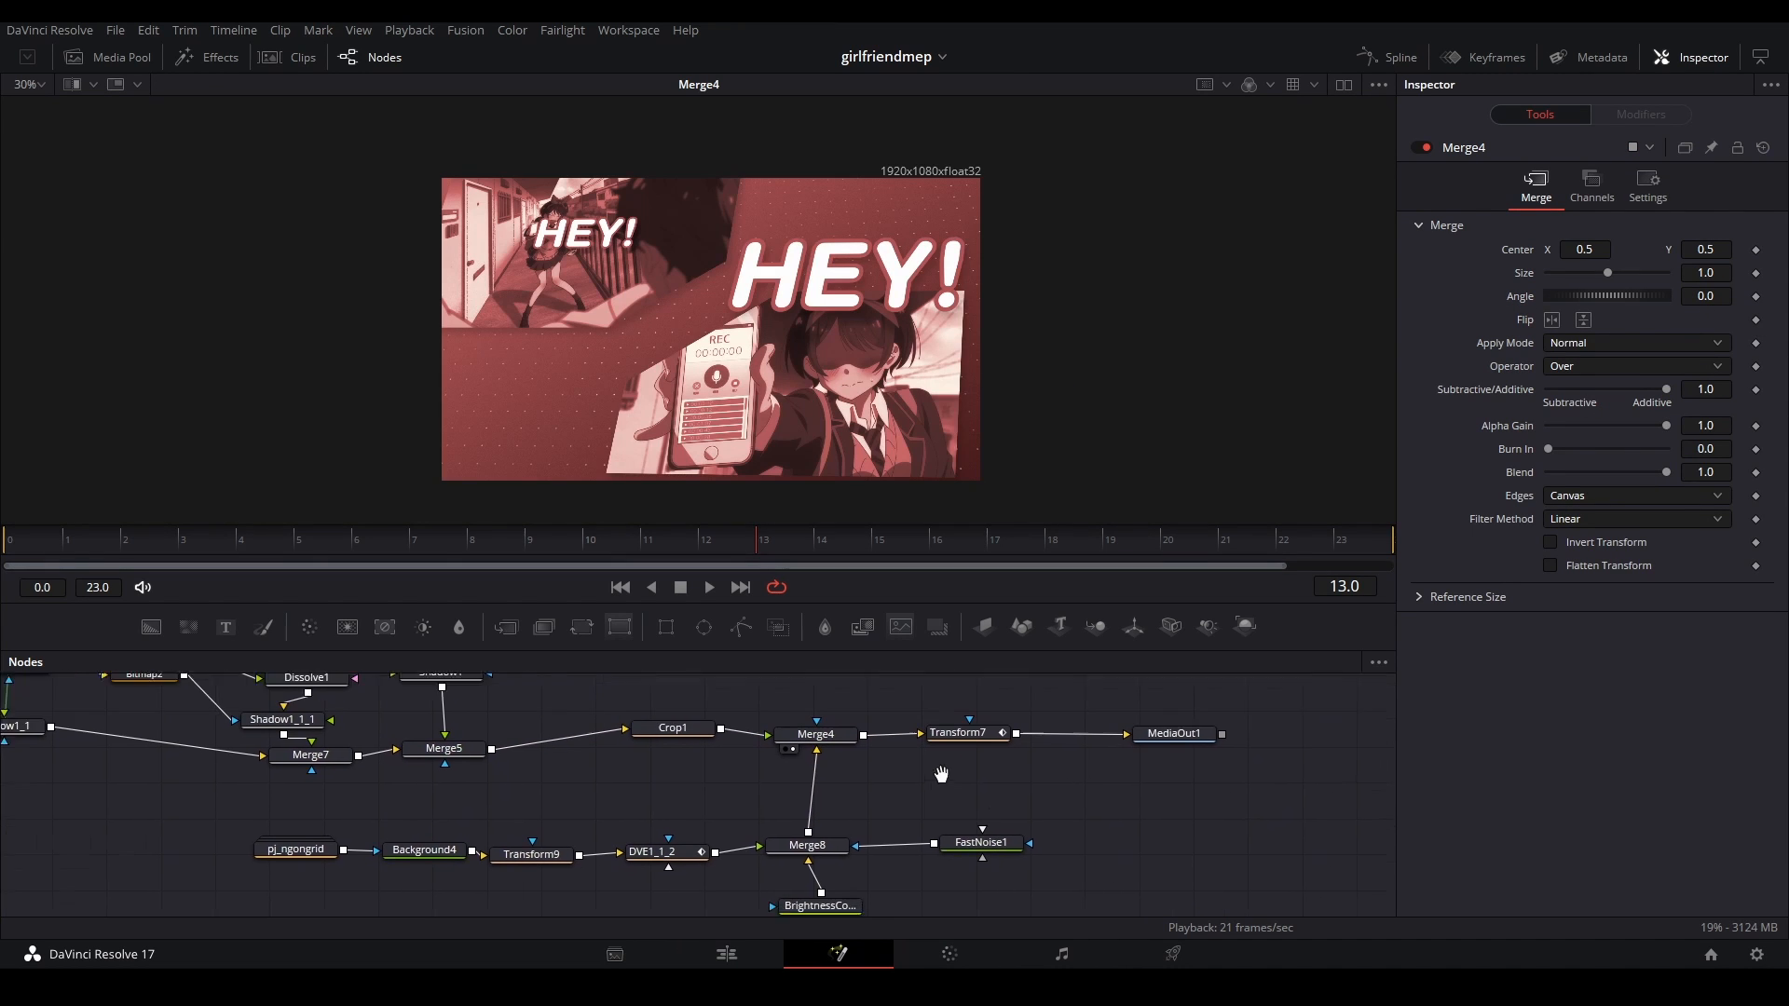
- Show Background3's output and inspect its linear gradient settings
{"action": "left_click_drag", "start_coordinate": [806, 841], "coordinate": [785, 724]}
{"action": "left_click", "coordinate": [768, 868]}
{"action": "key", "text": "1"}
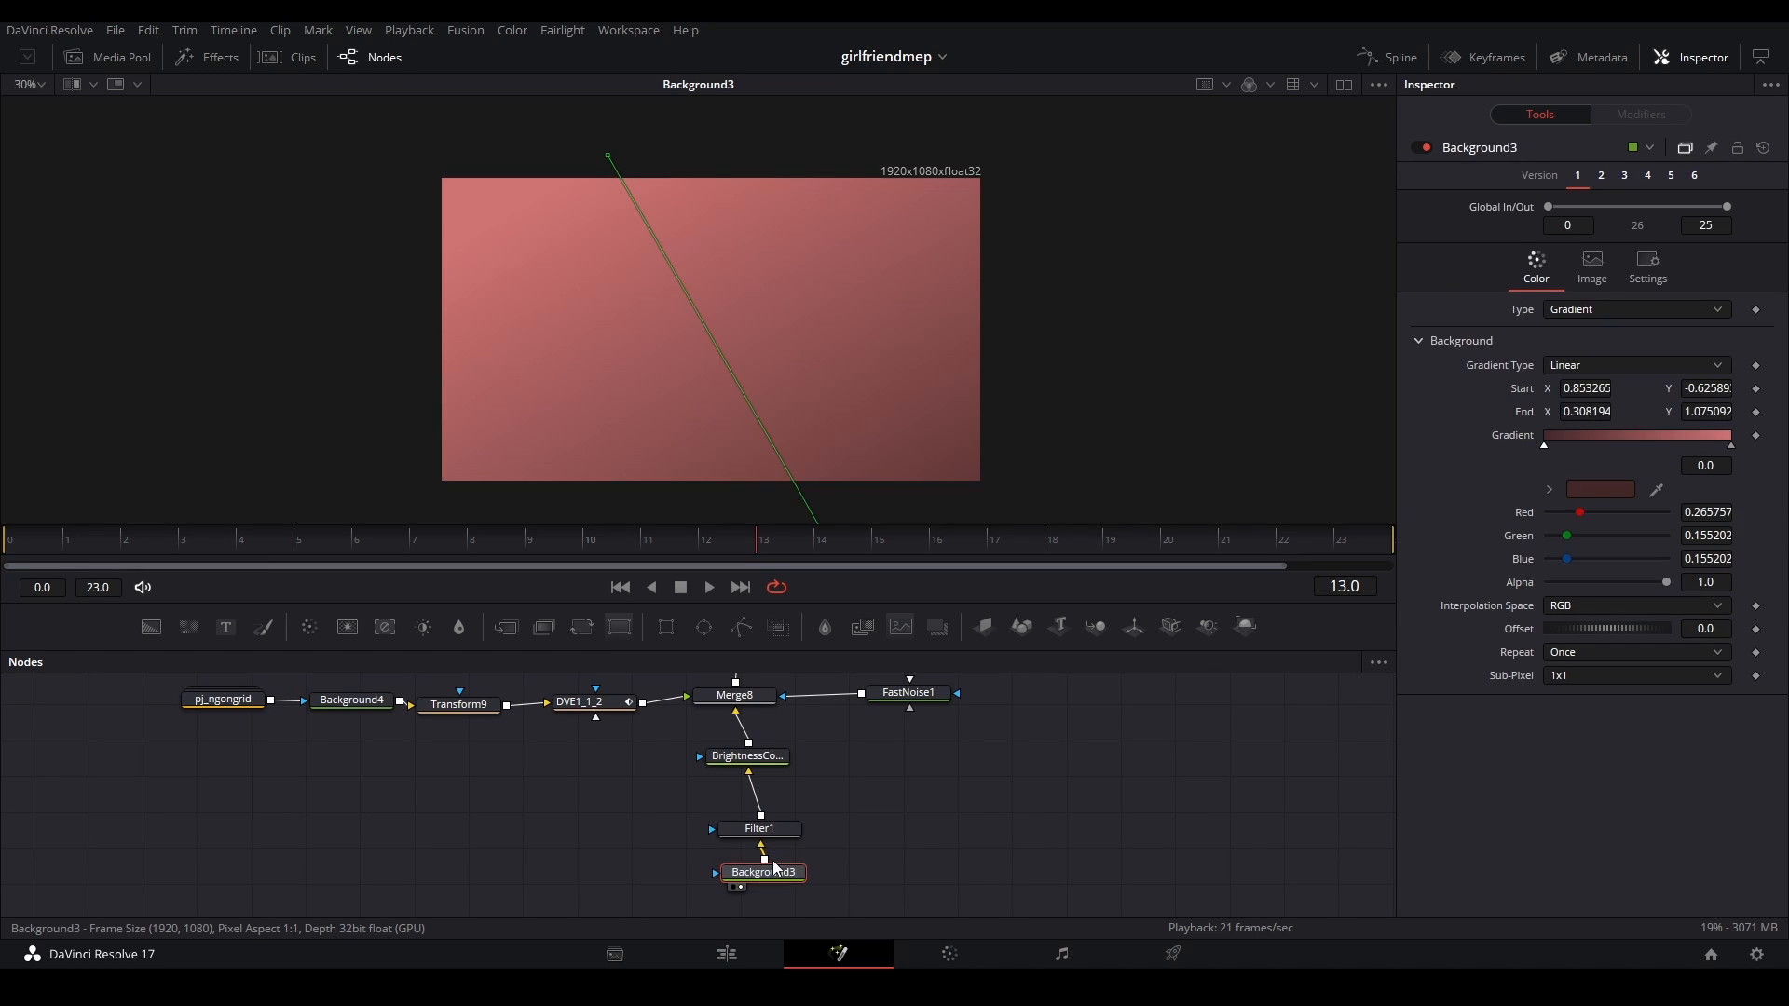
- Show Filter1's output and examine the grain on the gradient background up close
{"action": "left_click", "coordinate": [807, 815]}
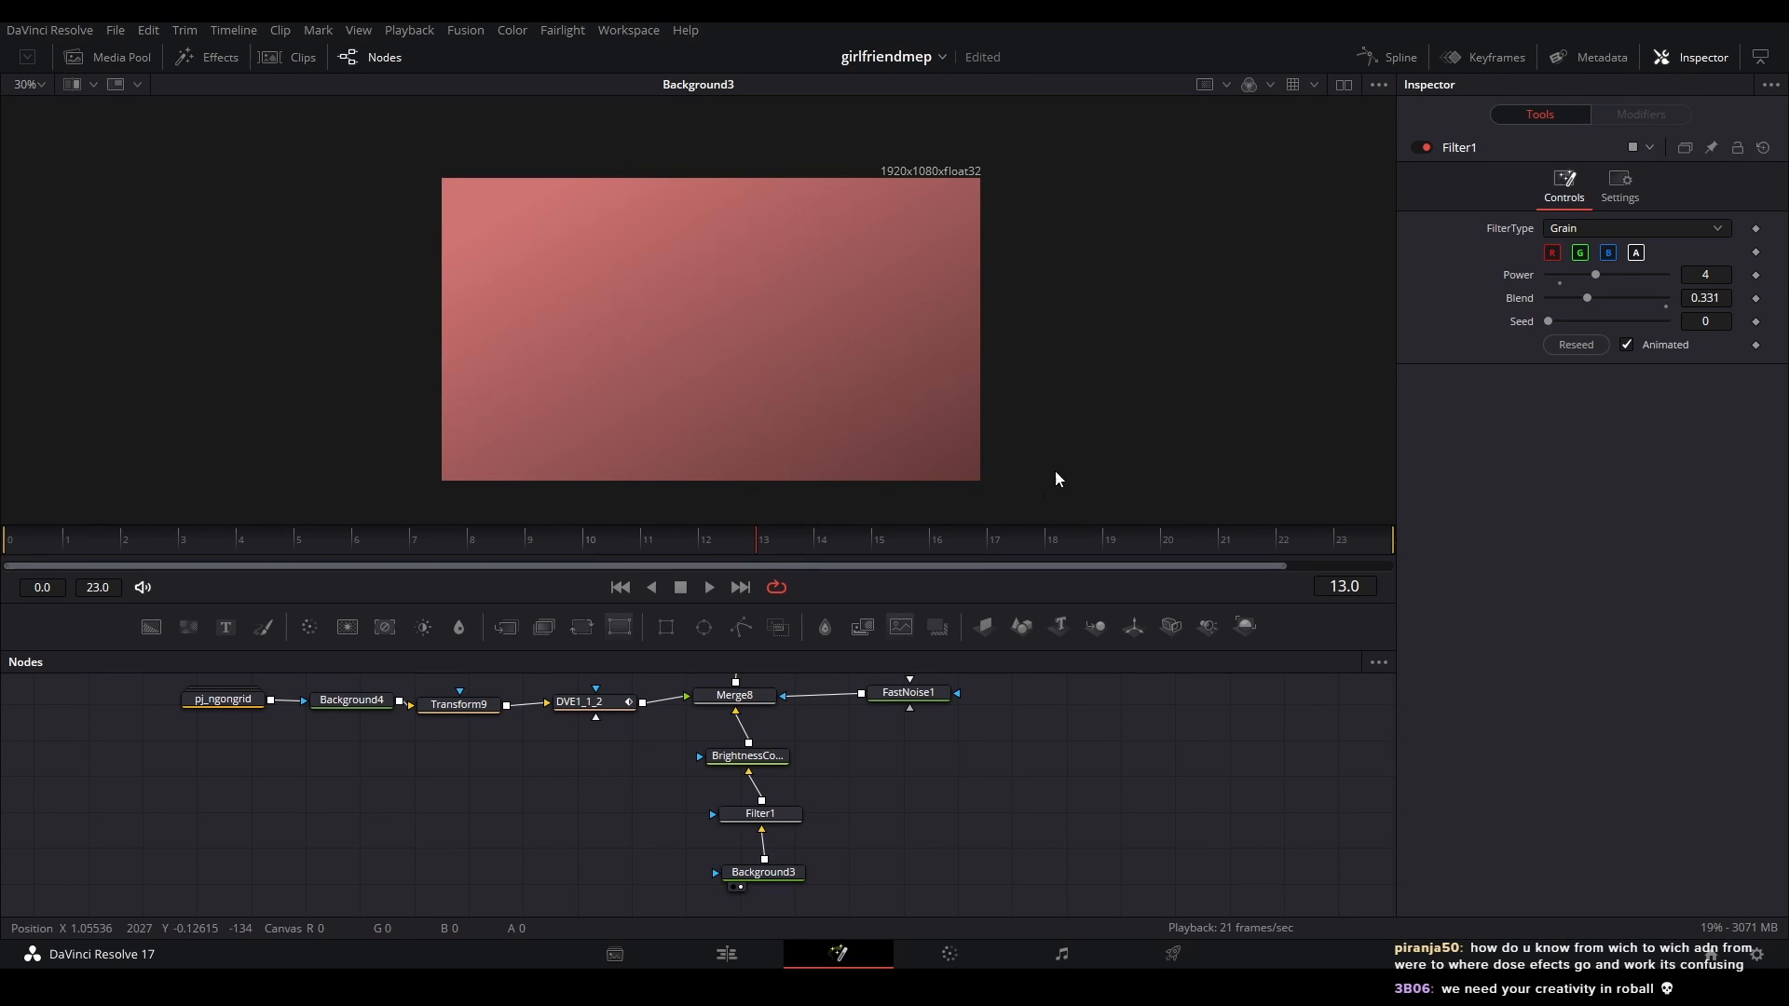
{"action": "key", "text": "1"}
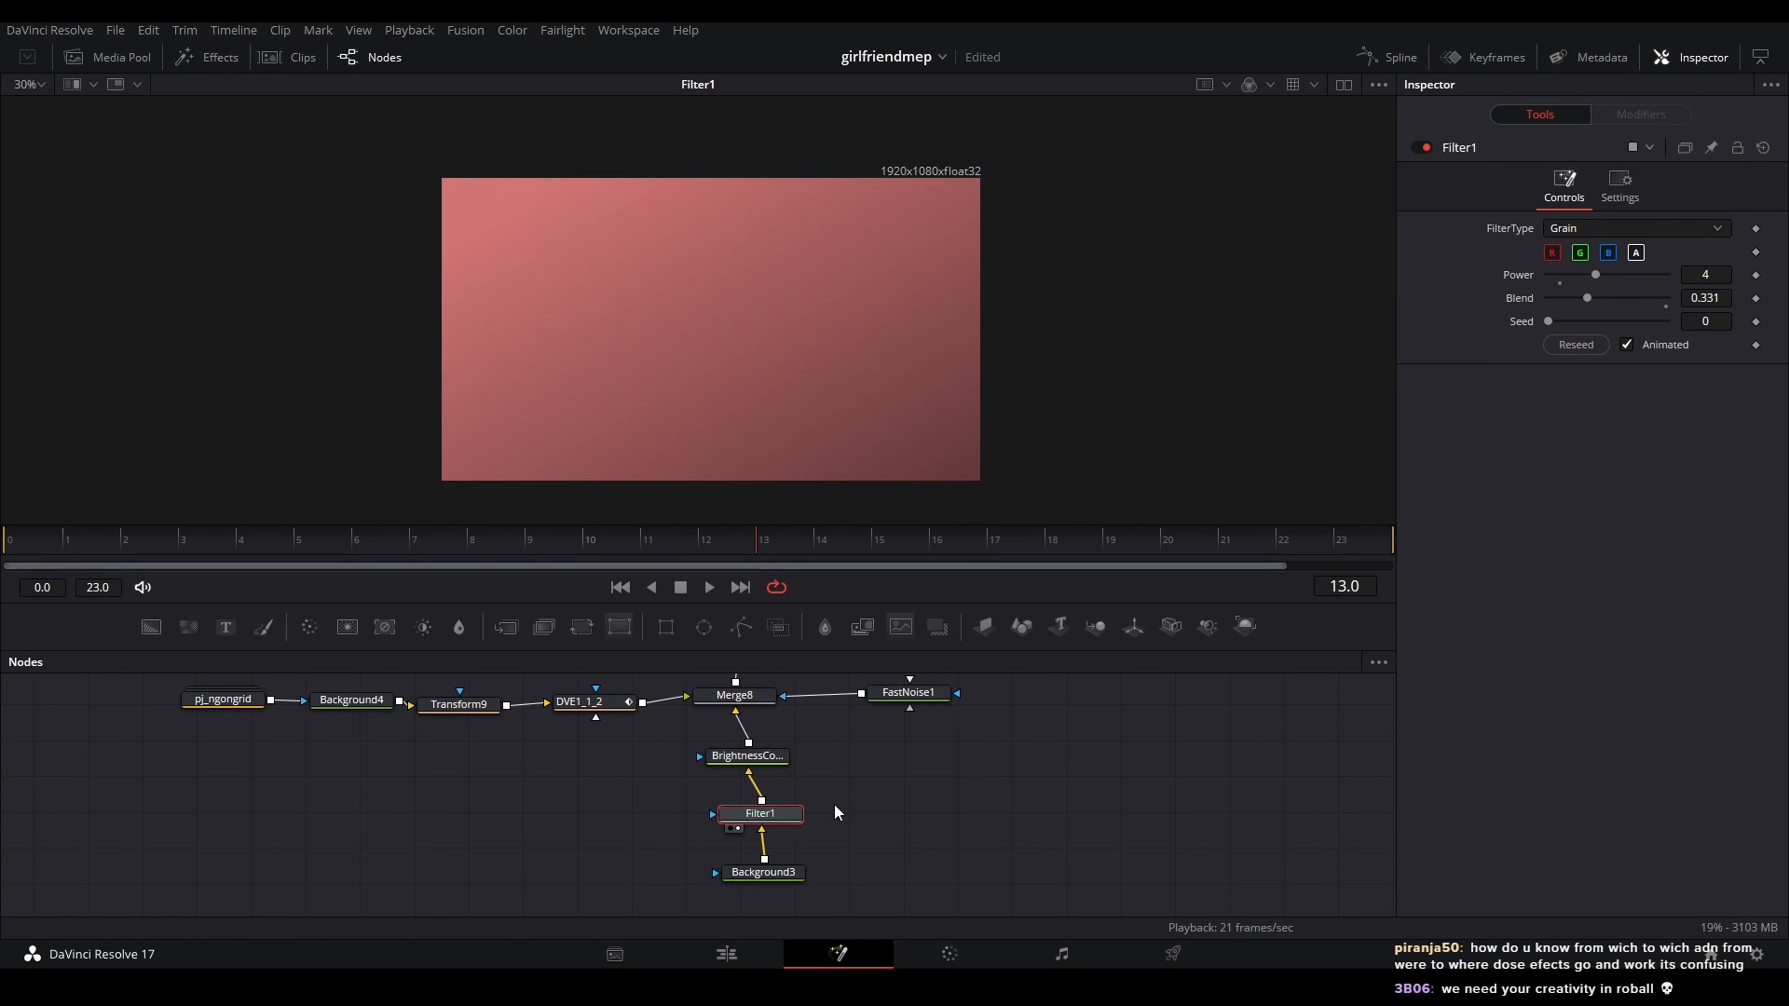
{"action": "scroll", "coordinate": [927, 276], "scroll_direction": "up", "scroll_amount": 5}
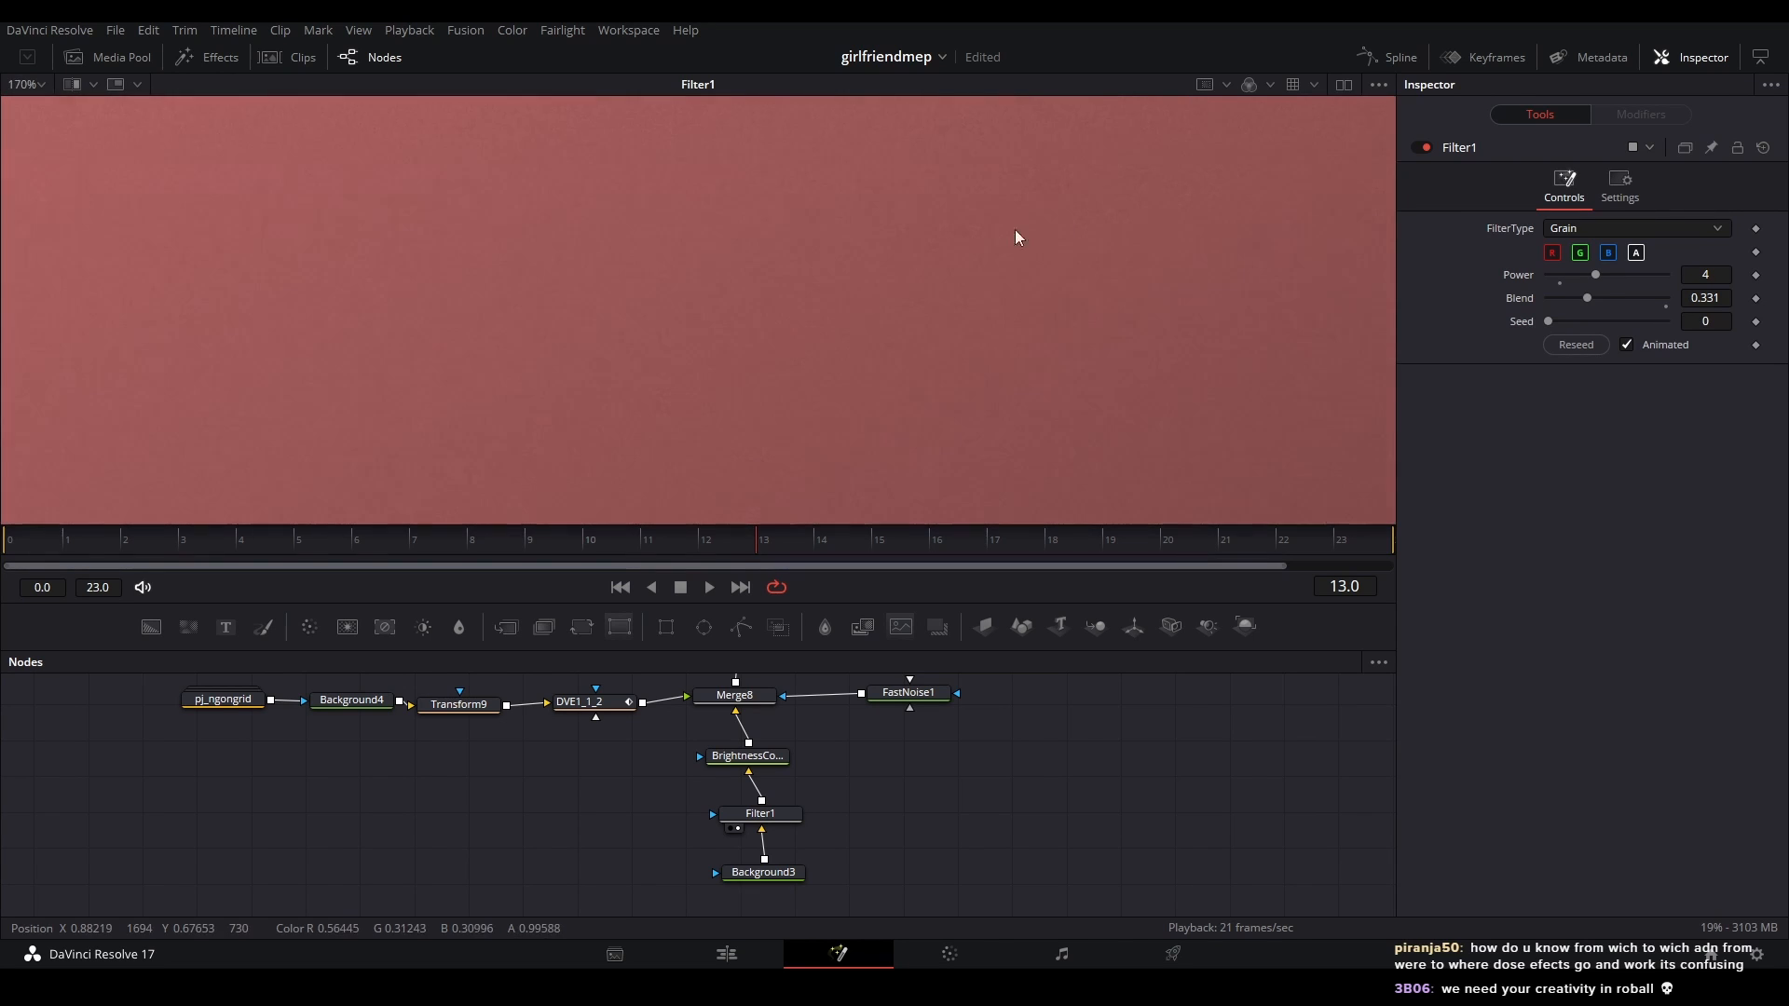
{"action": "scroll", "coordinate": [926, 372], "scroll_direction": "down", "scroll_amount": 3}
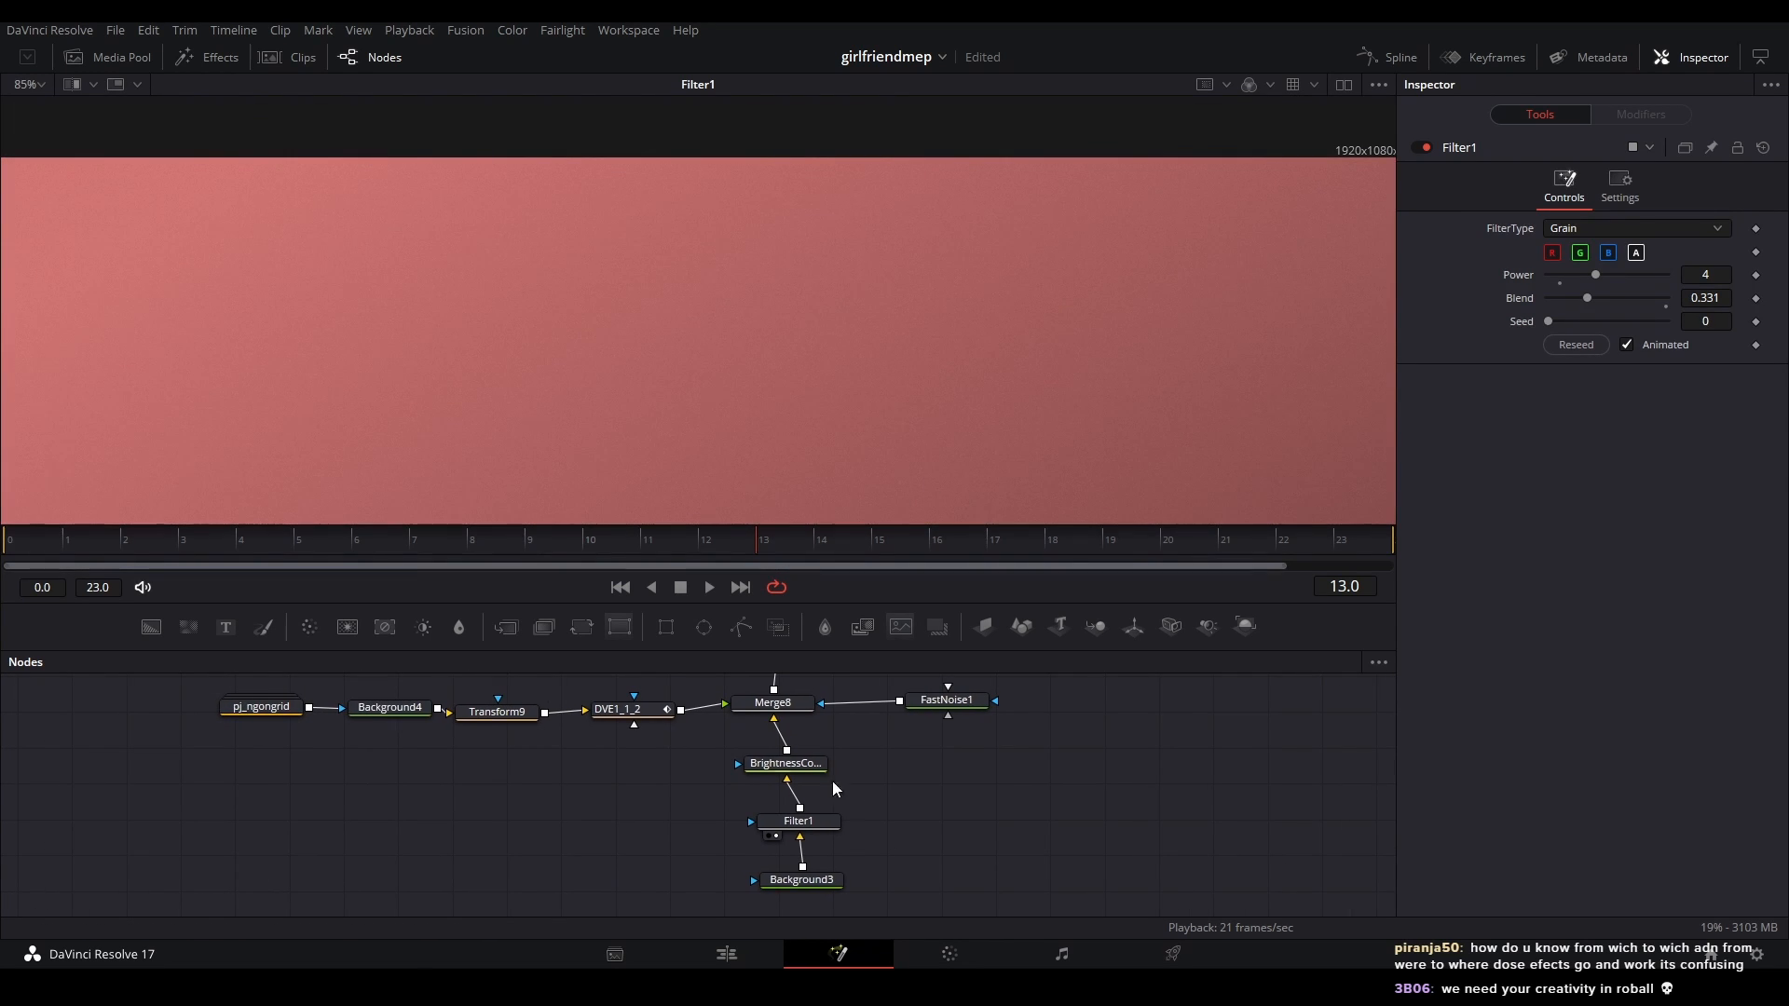
- Show BrightnessContrast1's output and inspect its brightness setting on the gradient background
{"action": "left_click", "coordinate": [787, 764]}
{"action": "key", "text": "1"}
{"action": "scroll", "coordinate": [989, 438], "scroll_direction": "down", "scroll_amount": 3}
{"action": "left_click_drag", "start_coordinate": [990, 438], "coordinate": [991, 351]}
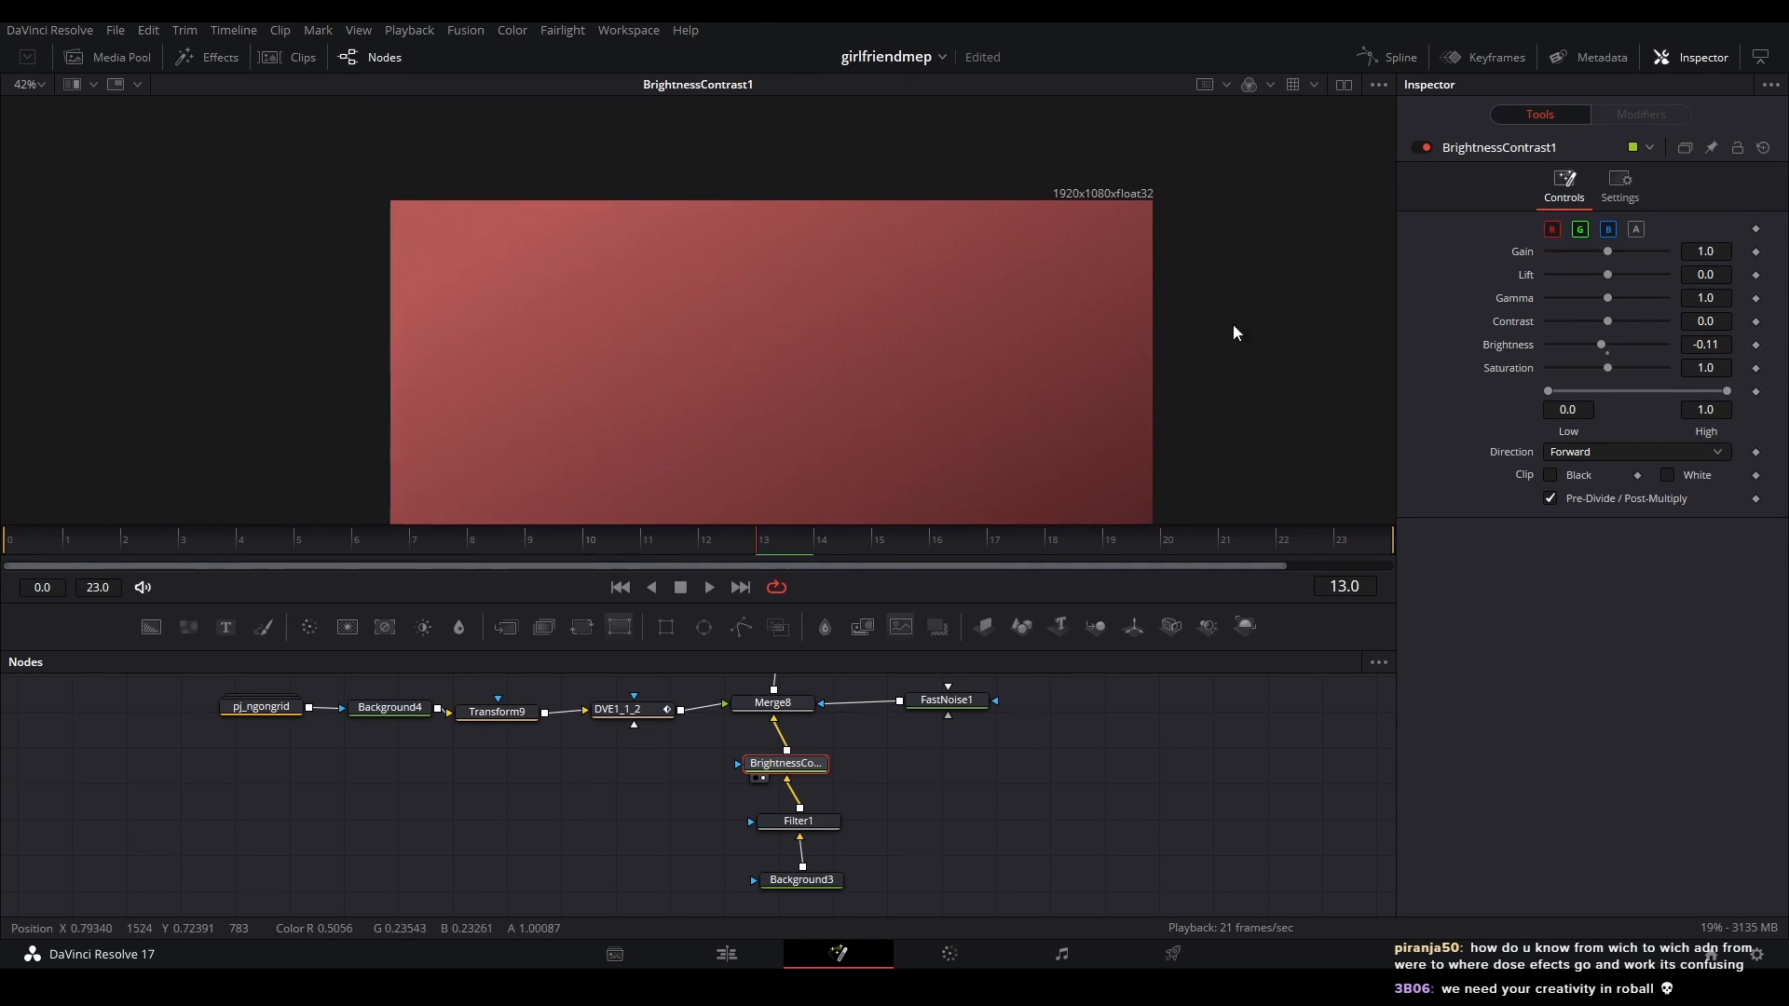
{"action": "left_click_drag", "start_coordinate": [1327, 350], "coordinate": [1336, 310]}
{"action": "scroll", "coordinate": [761, 868], "scroll_direction": "up", "scroll_amount": 1}
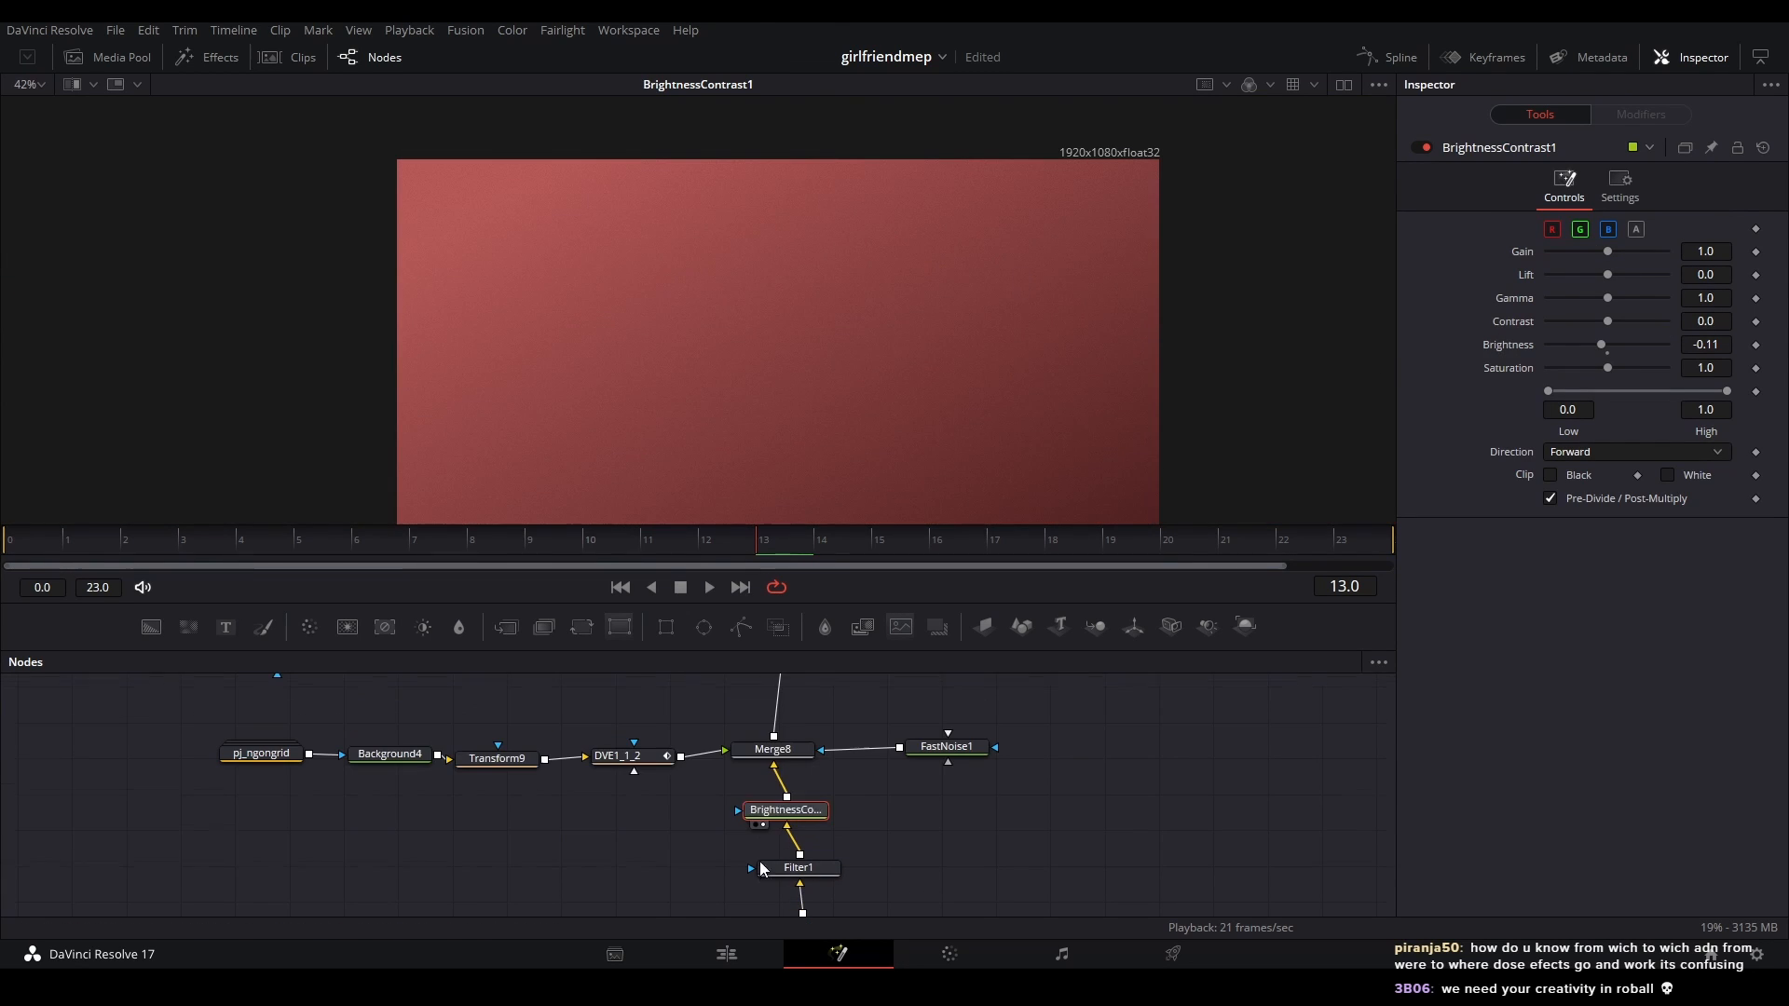
- Show Merge8's output to examine the dot grid over the gradient background
{"action": "left_click", "coordinate": [777, 756]}
{"action": "key", "text": "2"}
{"action": "left_click_drag", "start_coordinate": [780, 785], "coordinate": [907, 799]}
- Show the pj_ngongrid group's output and expand the group to inspect the nodes inside
{"action": "left_click", "coordinate": [401, 772]}
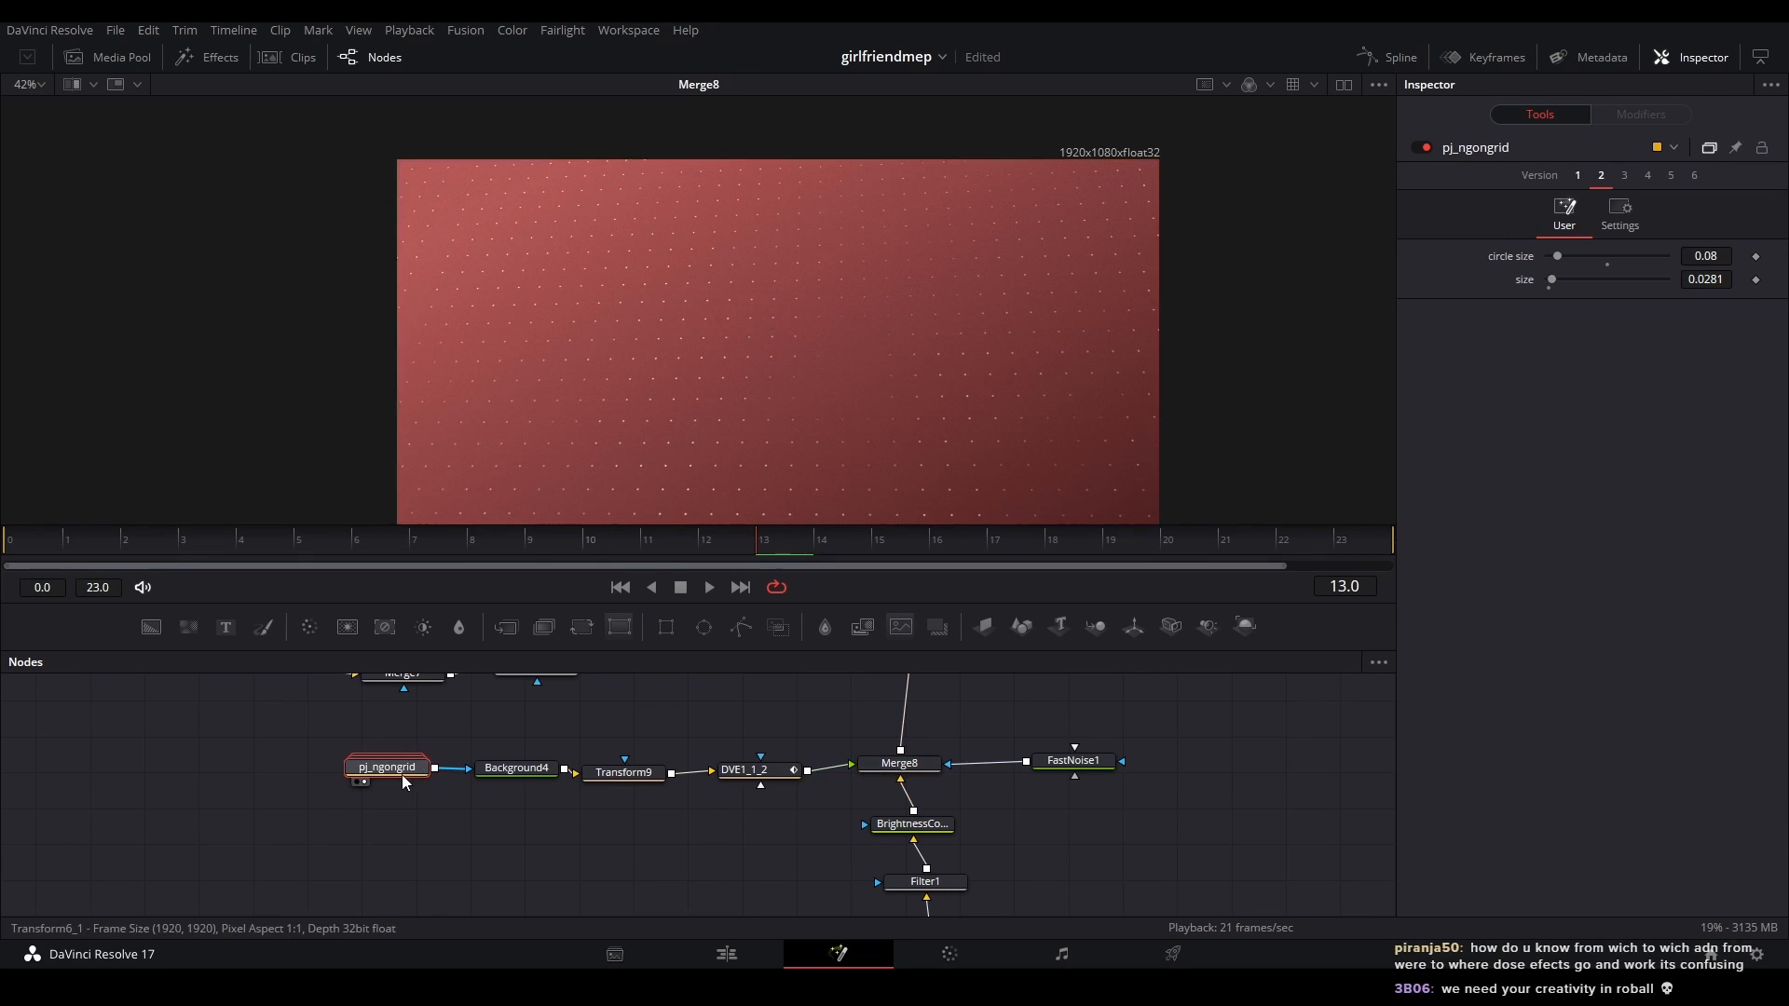
{"action": "key", "text": "1"}
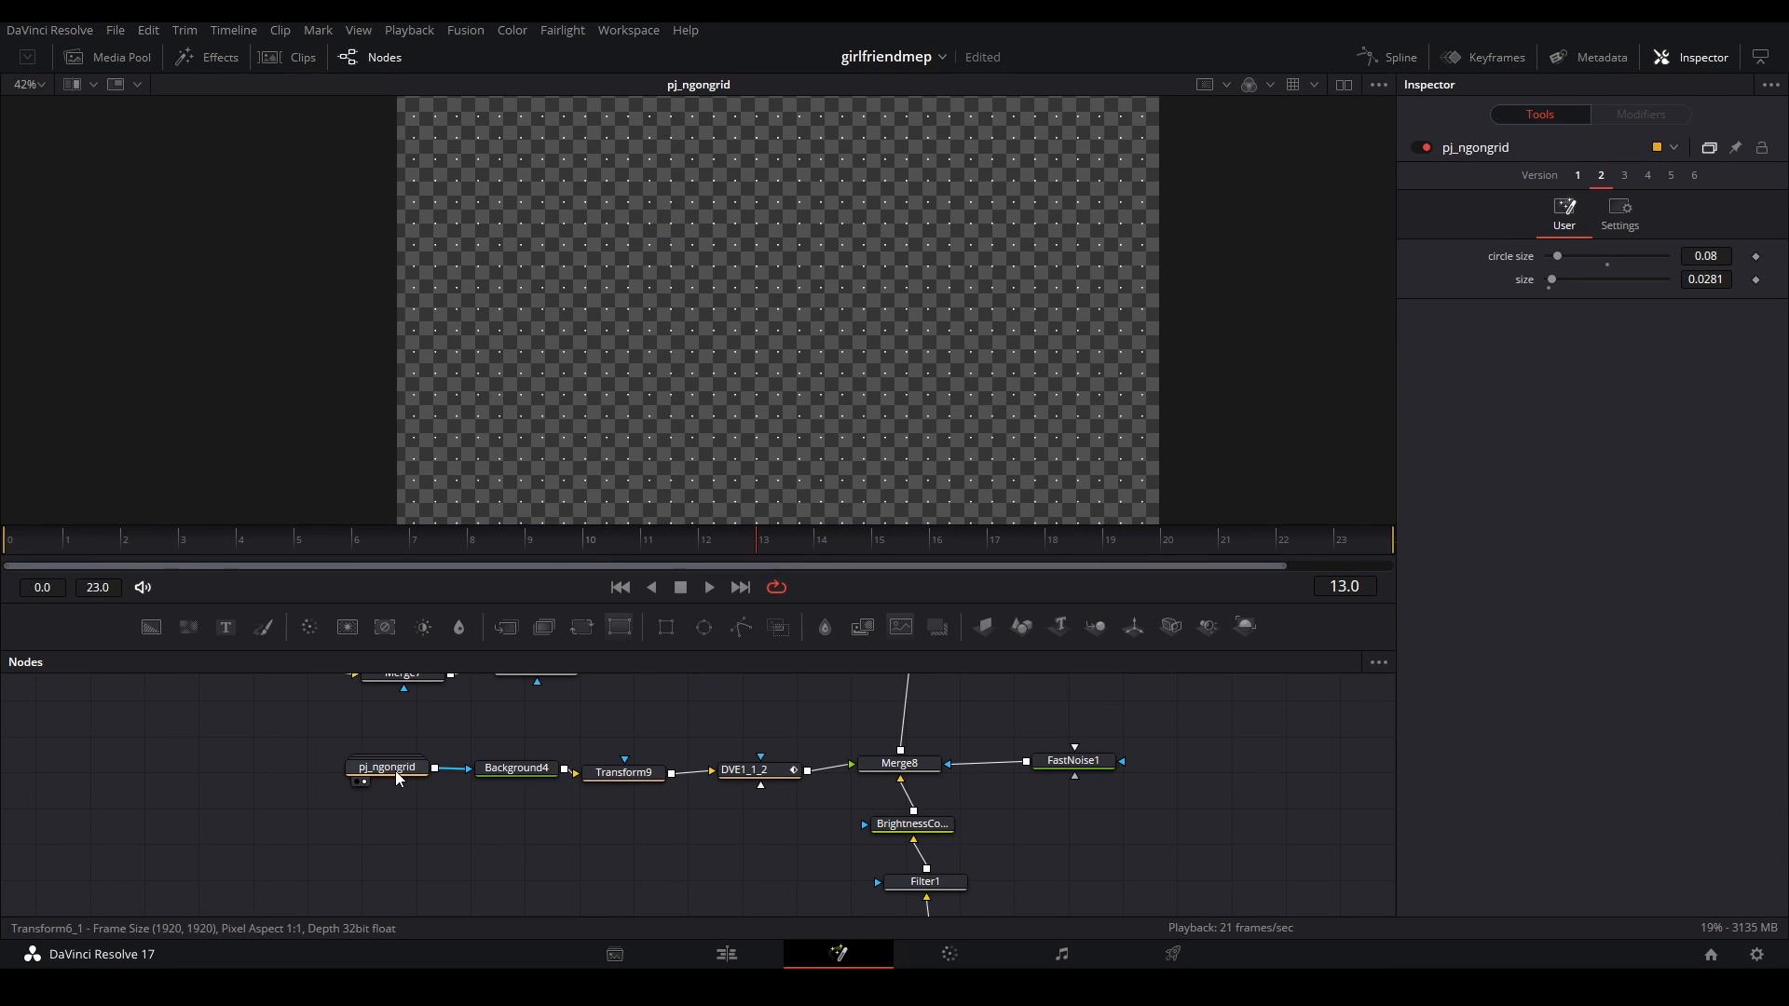
{"action": "double_click", "coordinate": [396, 779]}
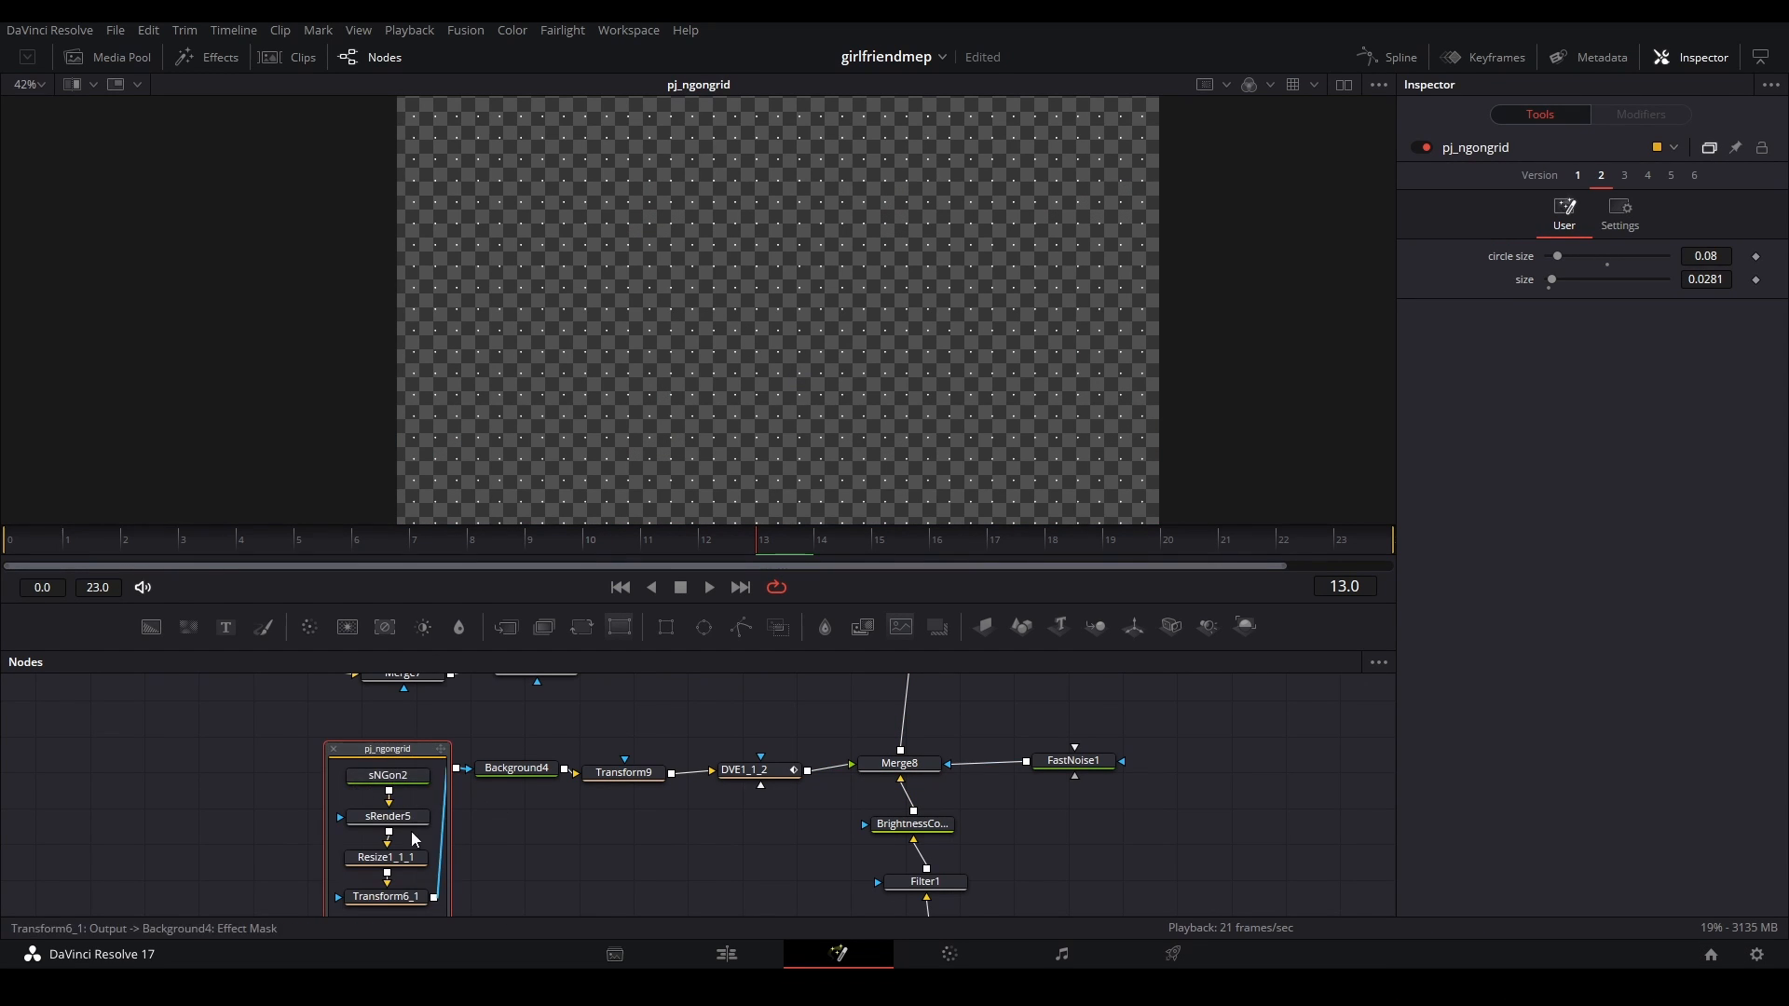
{"action": "left_click_drag", "start_coordinate": [410, 869], "coordinate": [402, 838]}
{"action": "left_click_drag", "start_coordinate": [849, 341], "coordinate": [856, 331]}
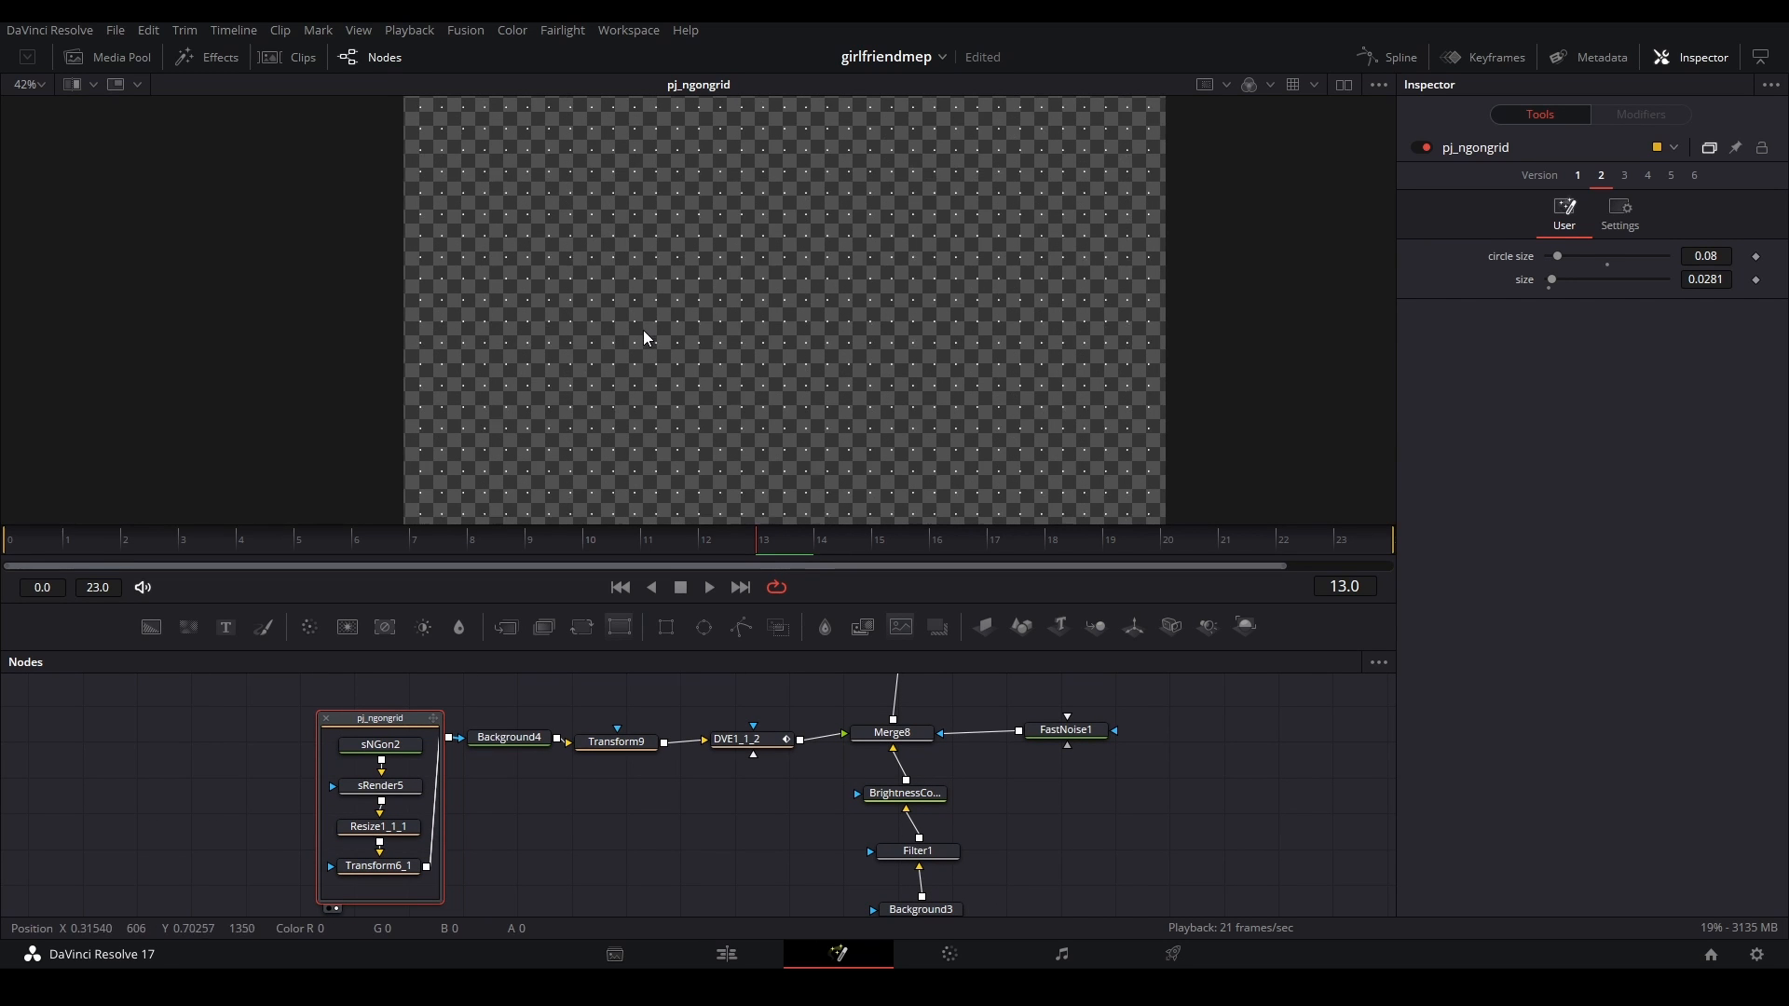
- Collapse the pj_ngongrid group and show Background4's output to inspect its solid color settings
{"action": "left_click", "coordinate": [504, 738]}
{"action": "left_click", "coordinate": [330, 722]}
{"action": "left_click", "coordinate": [477, 752]}
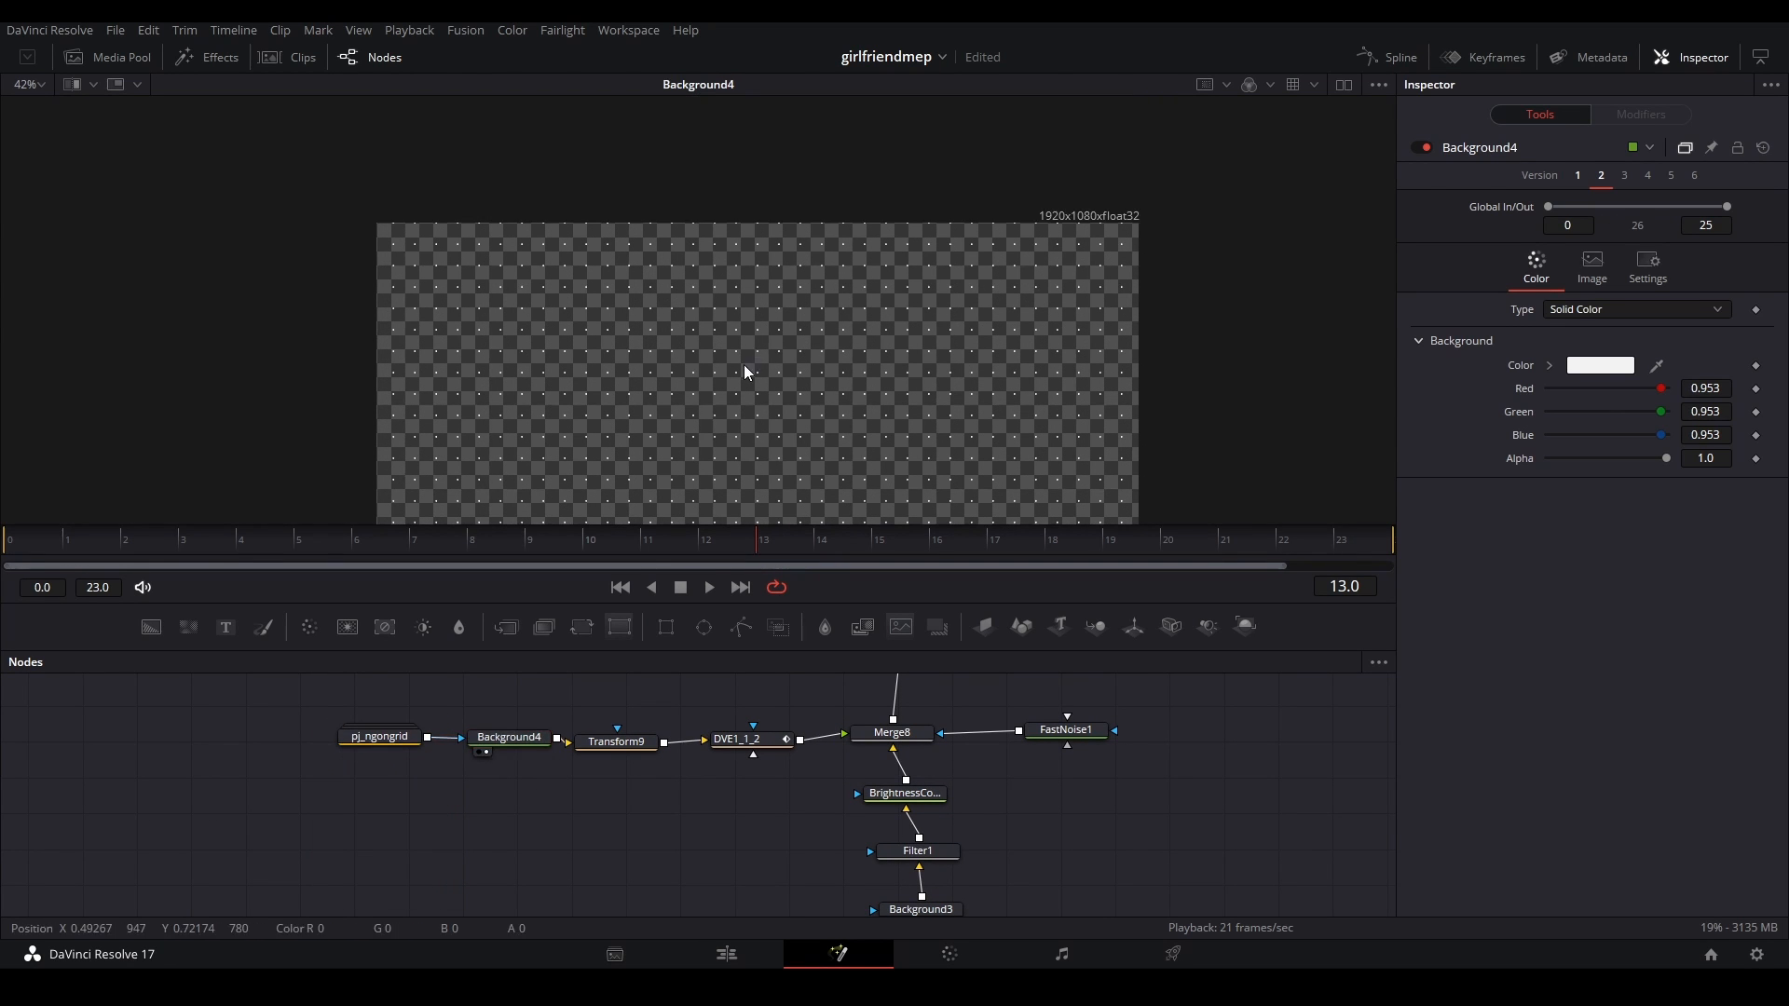
{"action": "left_click_drag", "start_coordinate": [802, 290], "coordinate": [809, 238]}
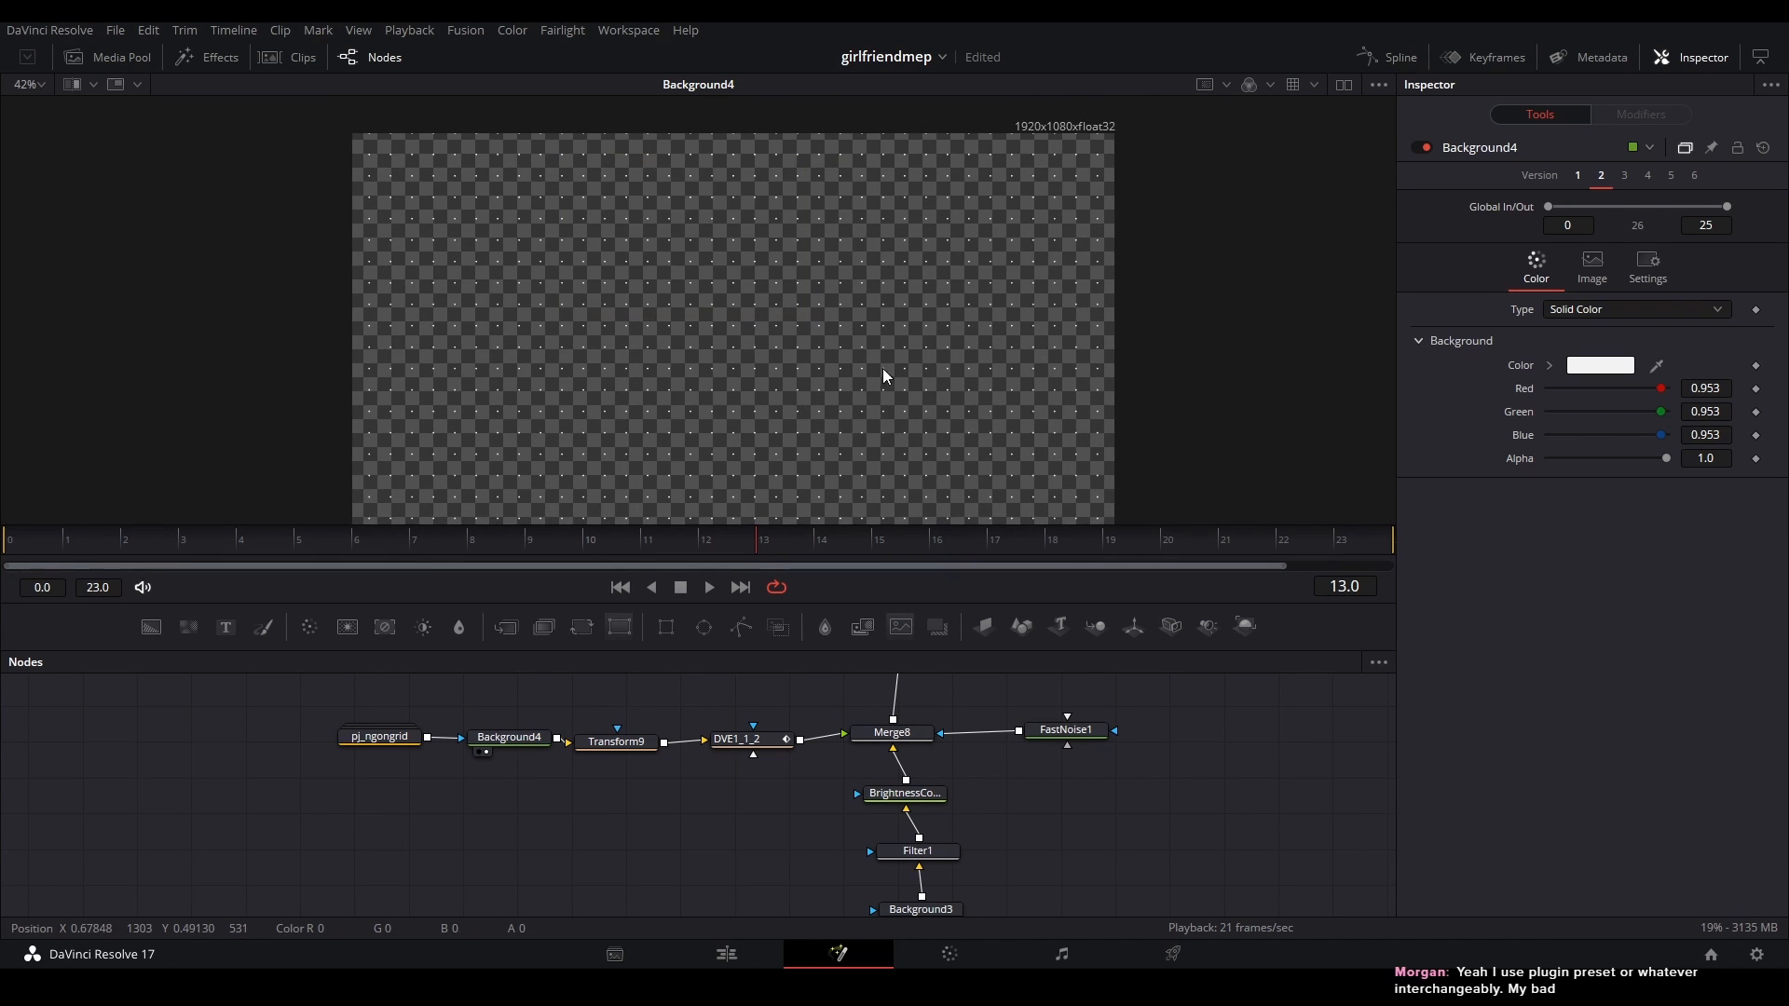
{"action": "left_click_drag", "start_coordinate": [881, 367], "coordinate": [820, 294]}
- Show the dot grid after Transform9 and after DVE1_1_2, inspecting both nodes' settings
{"action": "left_click_drag", "start_coordinate": [615, 745], "coordinate": [632, 376]}
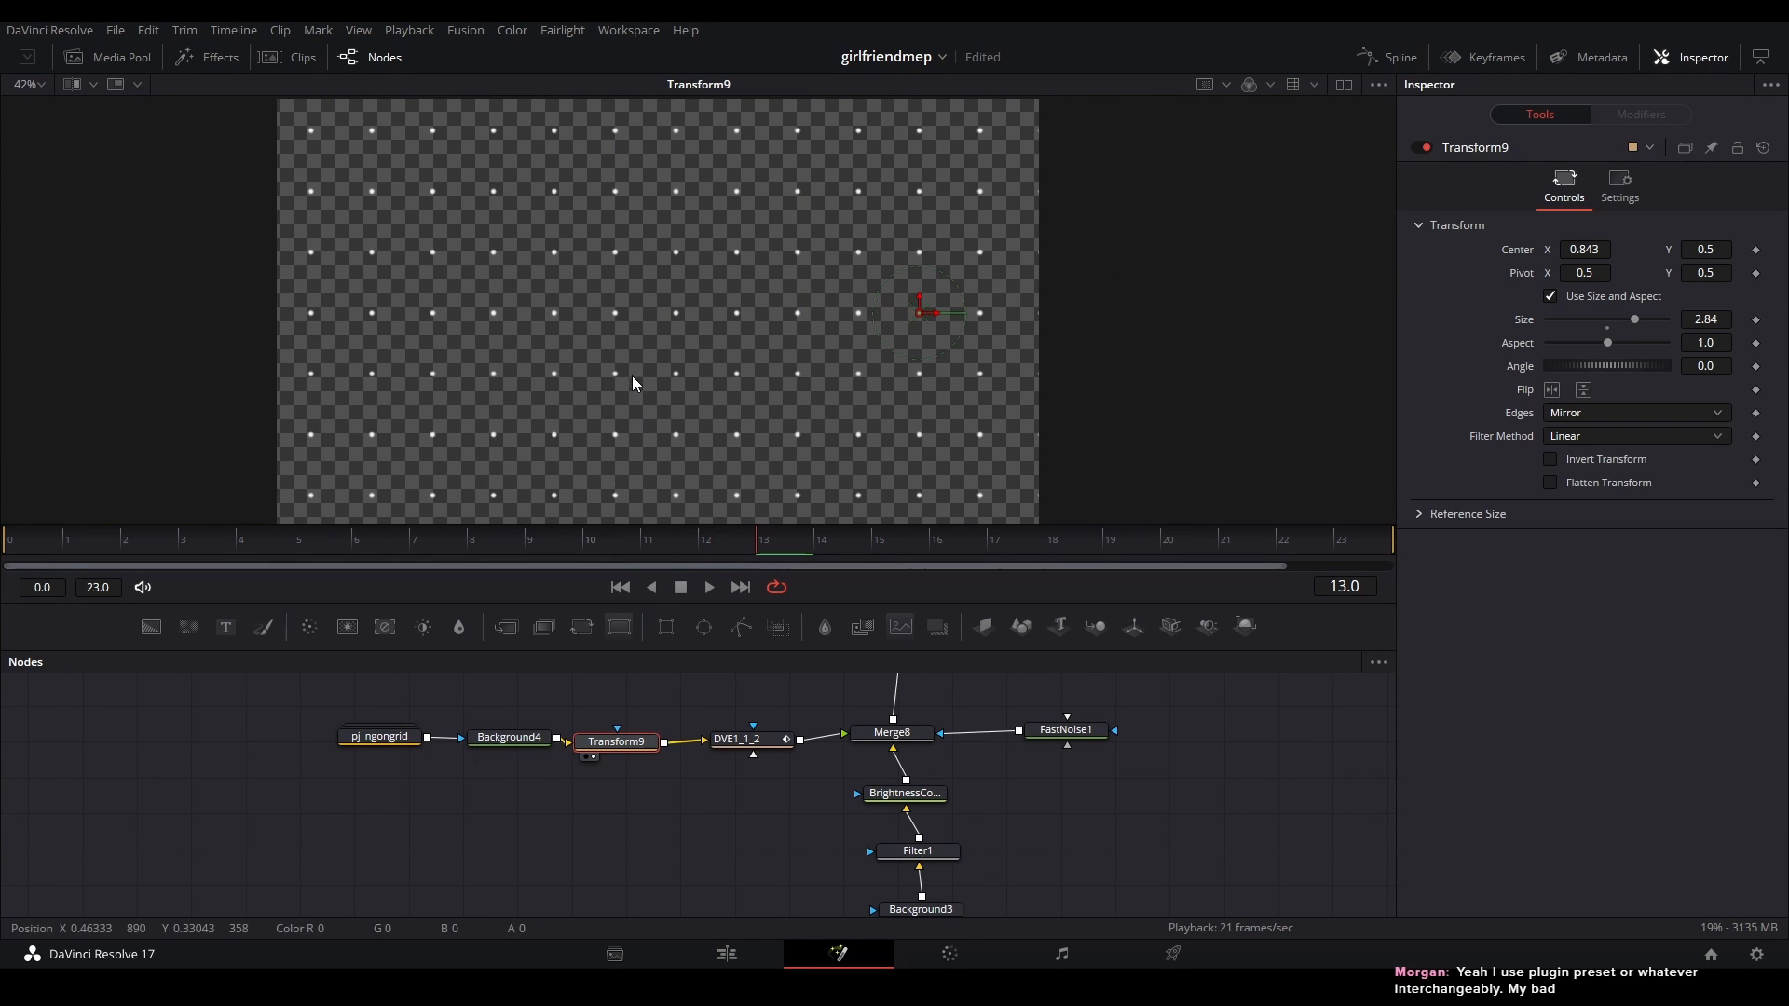
{"action": "left_click", "coordinate": [775, 742]}
{"action": "left_click", "coordinate": [641, 772]}
- Examine the DVE nodes on the clip and text branches in relation to the dot grid's DVE1_1_2
{"action": "left_click_drag", "start_coordinate": [641, 771], "coordinate": [658, 903]}
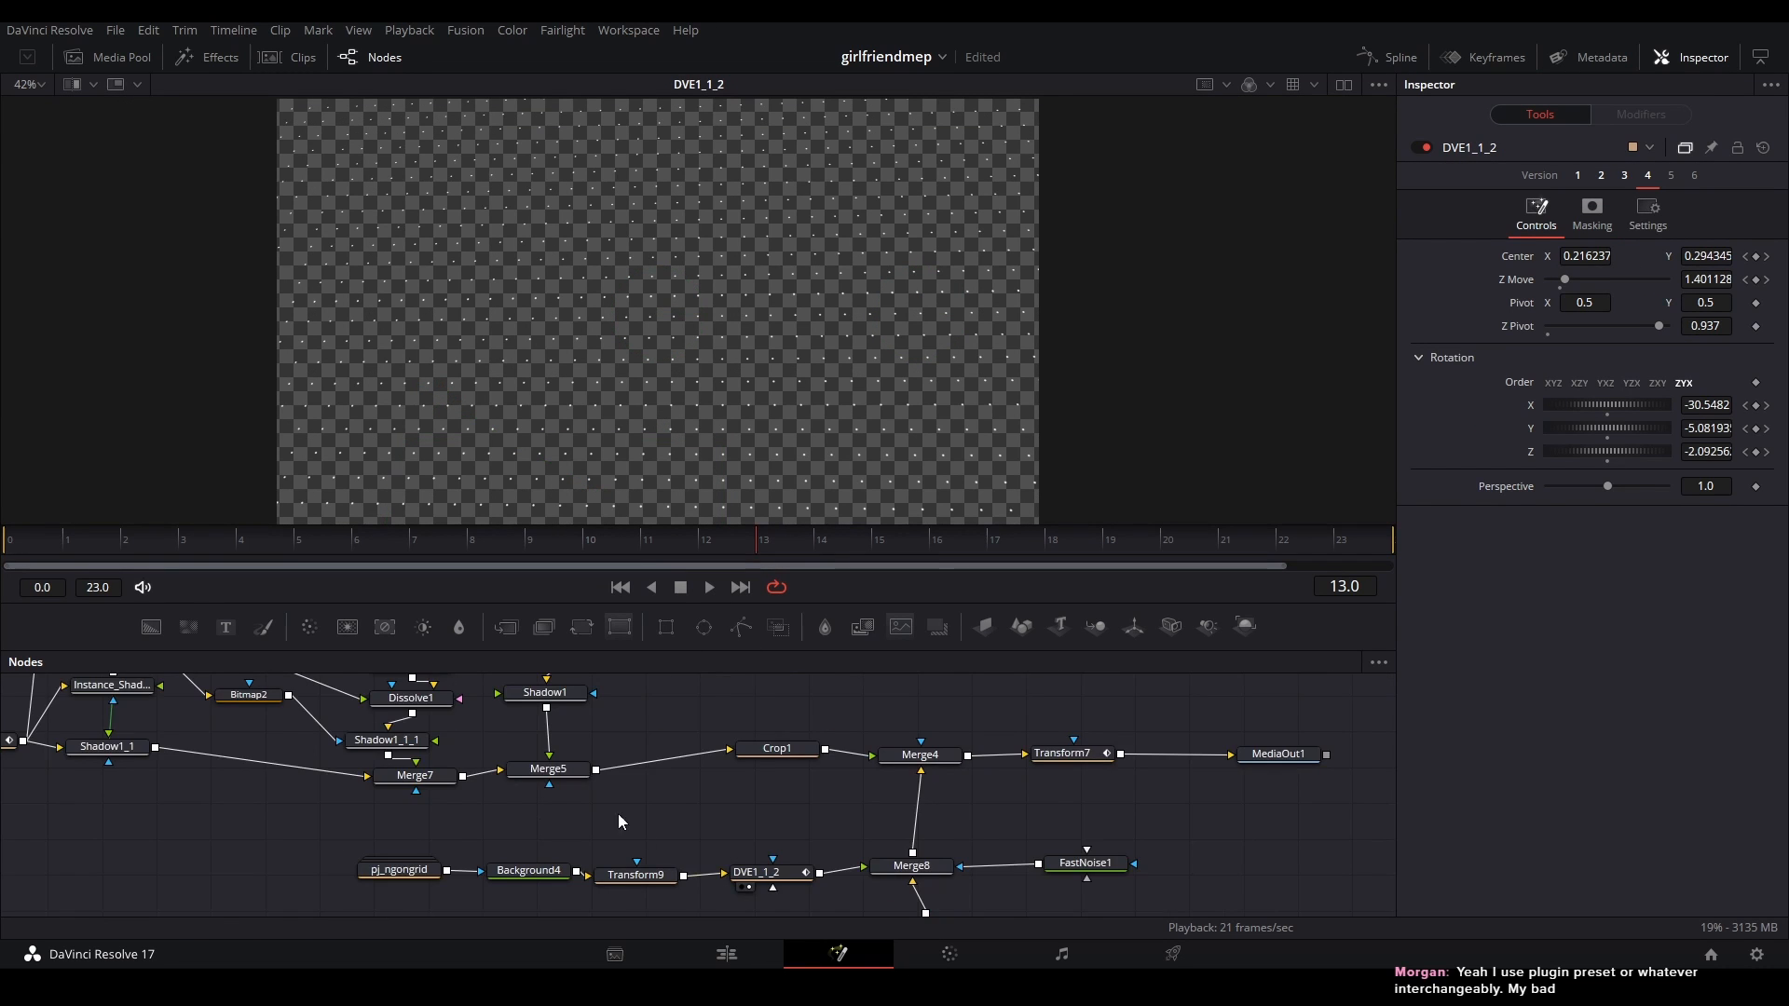
{"action": "left_click_drag", "start_coordinate": [339, 778], "coordinate": [671, 937]}
{"action": "left_click_drag", "start_coordinate": [753, 826], "coordinate": [630, 740]}
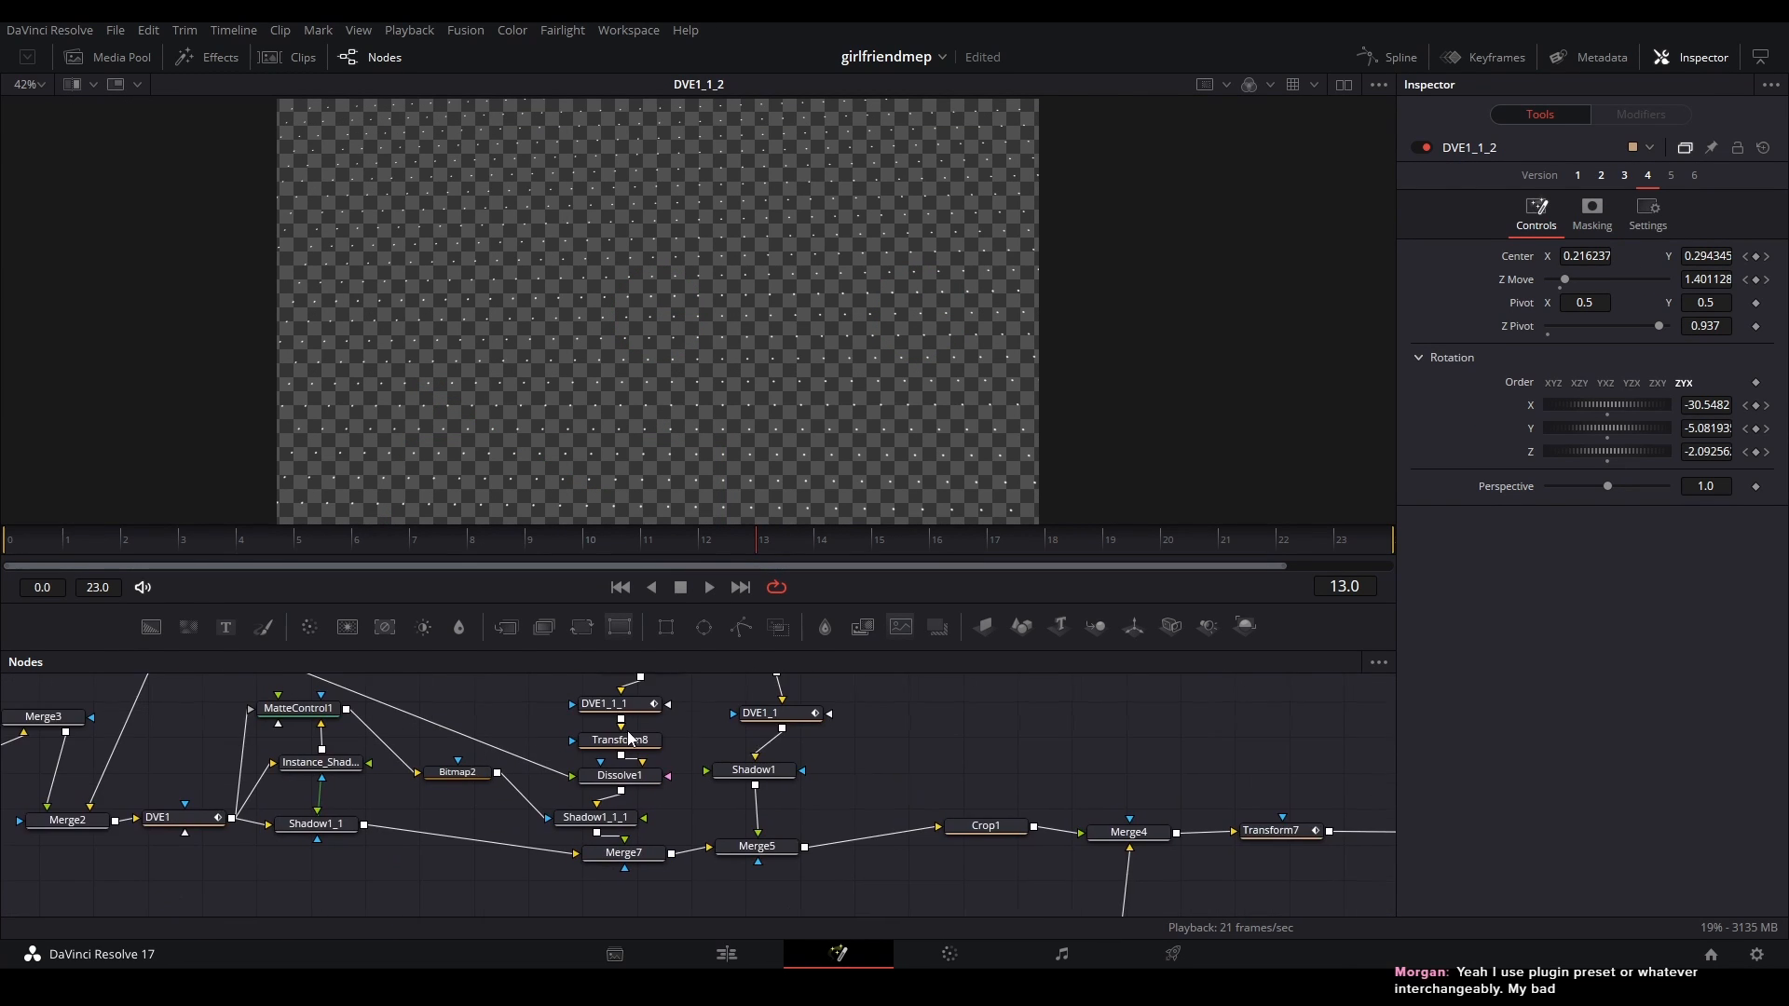
{"action": "left_click_drag", "start_coordinate": [934, 854], "coordinate": [634, 747]}
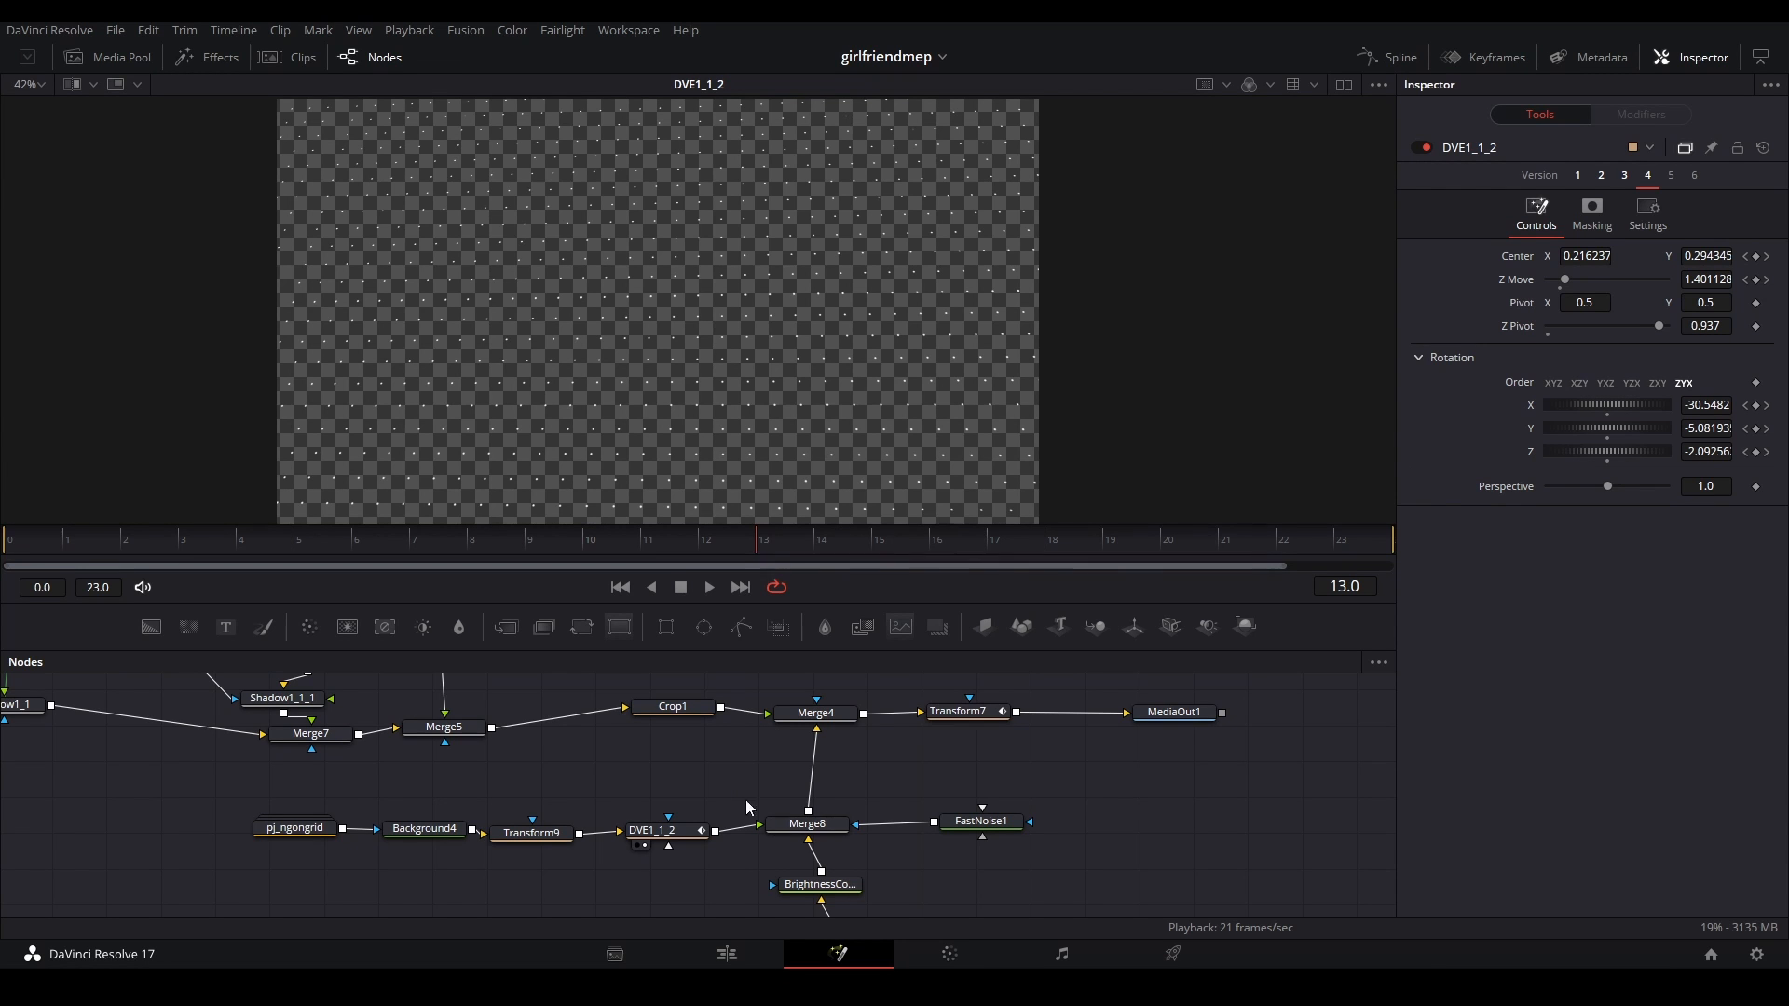
- Compare the dot grid at DVE1_1_2 with the combined background at Merge8
{"action": "left_click", "coordinate": [807, 823]}
{"action": "key", "text": "1"}
{"action": "left_click_drag", "start_coordinate": [893, 797], "coordinate": [782, 751]}
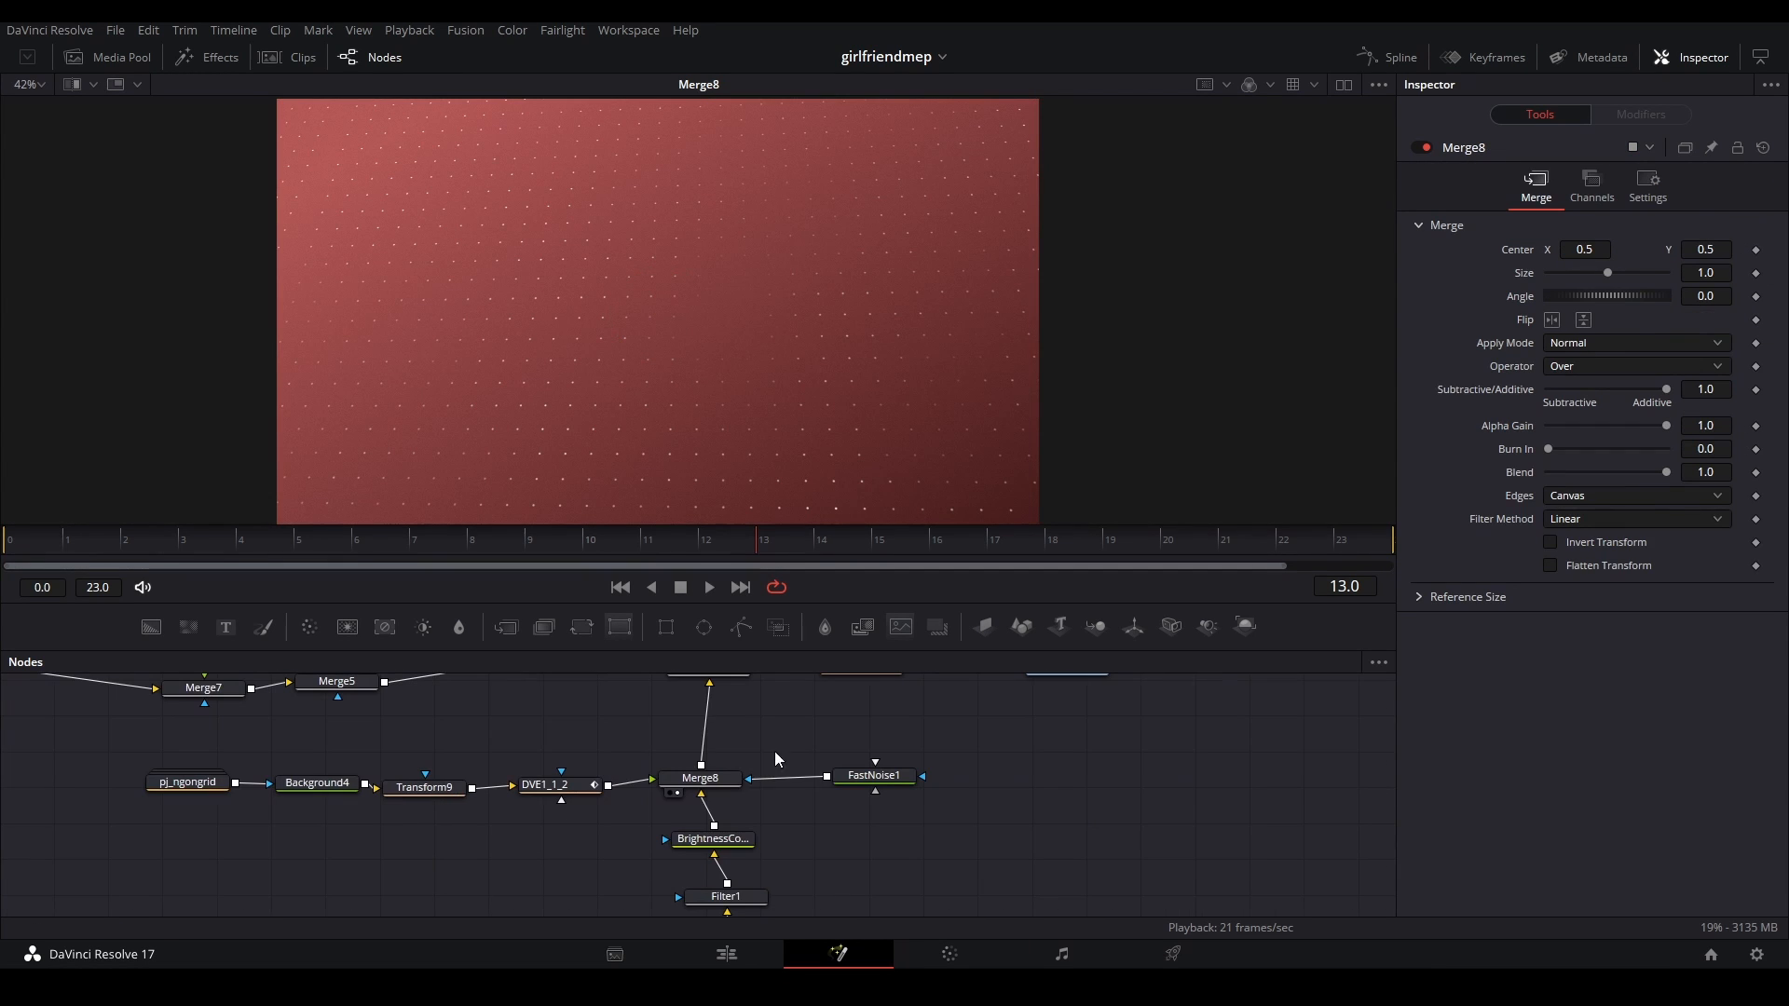
{"action": "left_click", "coordinate": [585, 784]}
{"action": "key", "text": "2"}
{"action": "left_click", "coordinate": [688, 779]}
{"action": "key", "text": "2"}
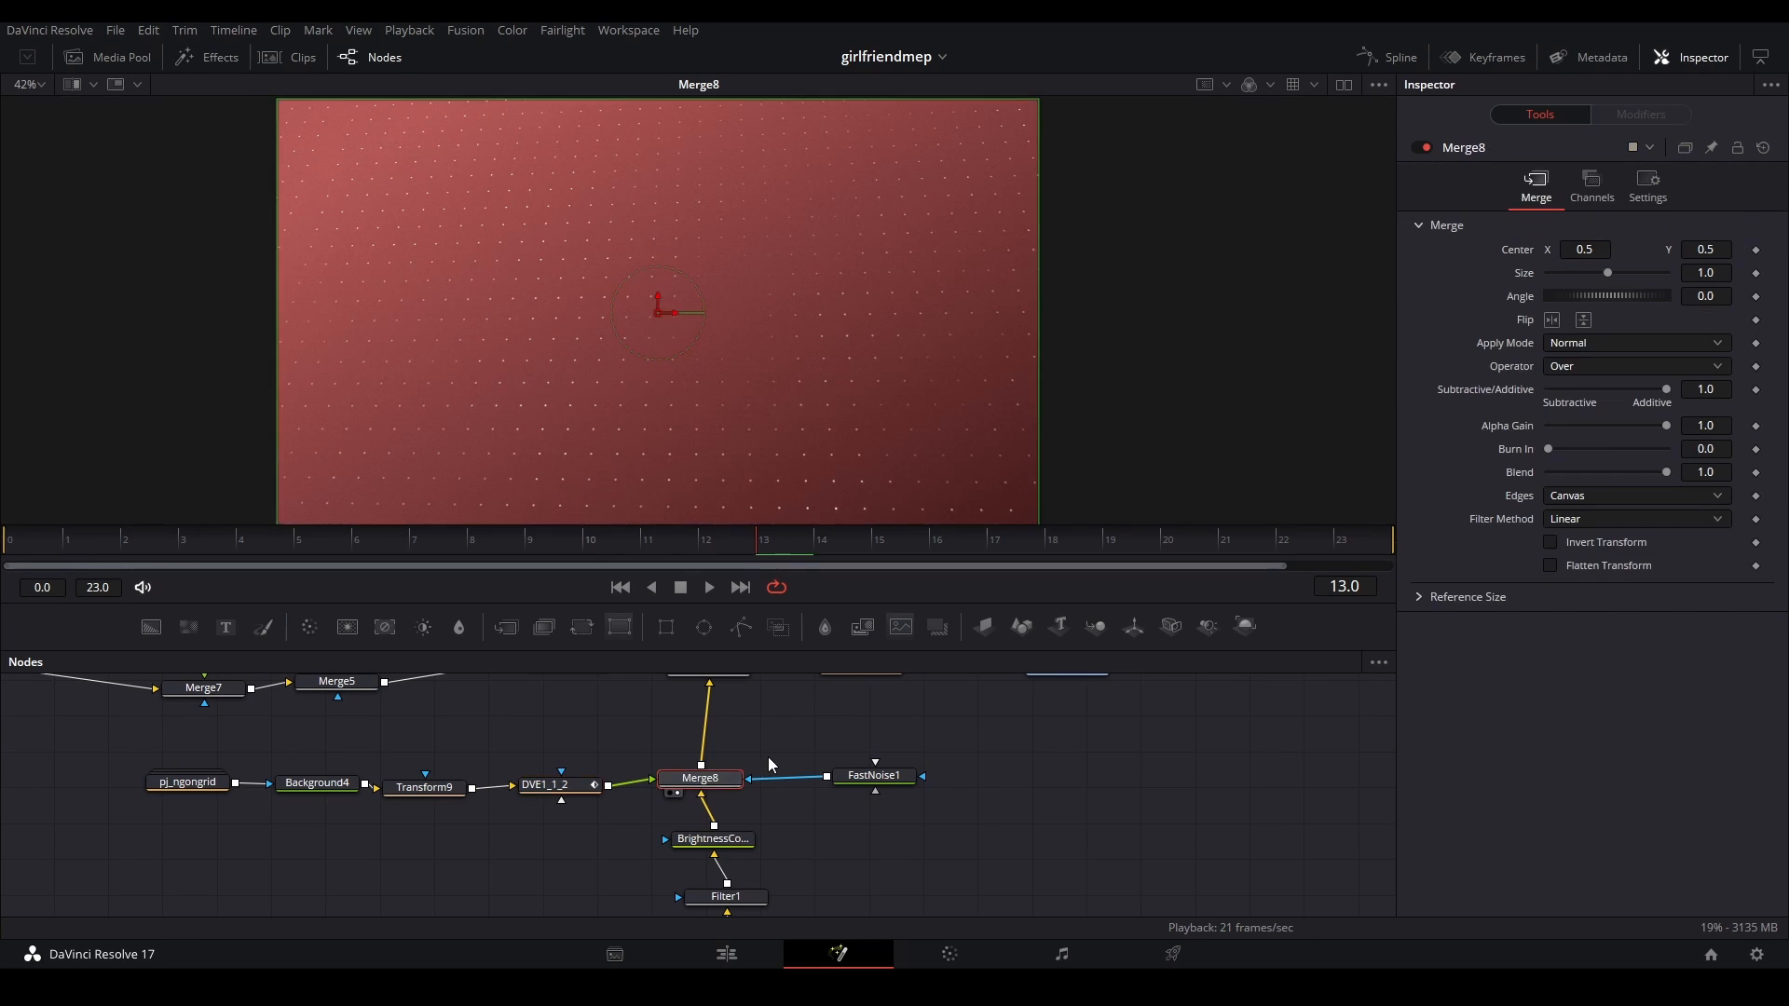
- Show the output of FastNoise1, Merge8's mask, and inspect its noise settings
{"action": "left_click", "coordinate": [774, 762]}
{"action": "left_click", "coordinate": [1009, 760]}
{"action": "mouse_move", "coordinate": [897, 780]}
{"action": "left_mouse_down"}
{"action": "mouse_move", "coordinate": [914, 780]}
{"action": "mouse_move", "coordinate": [888, 795]}
{"action": "left_mouse_up"}
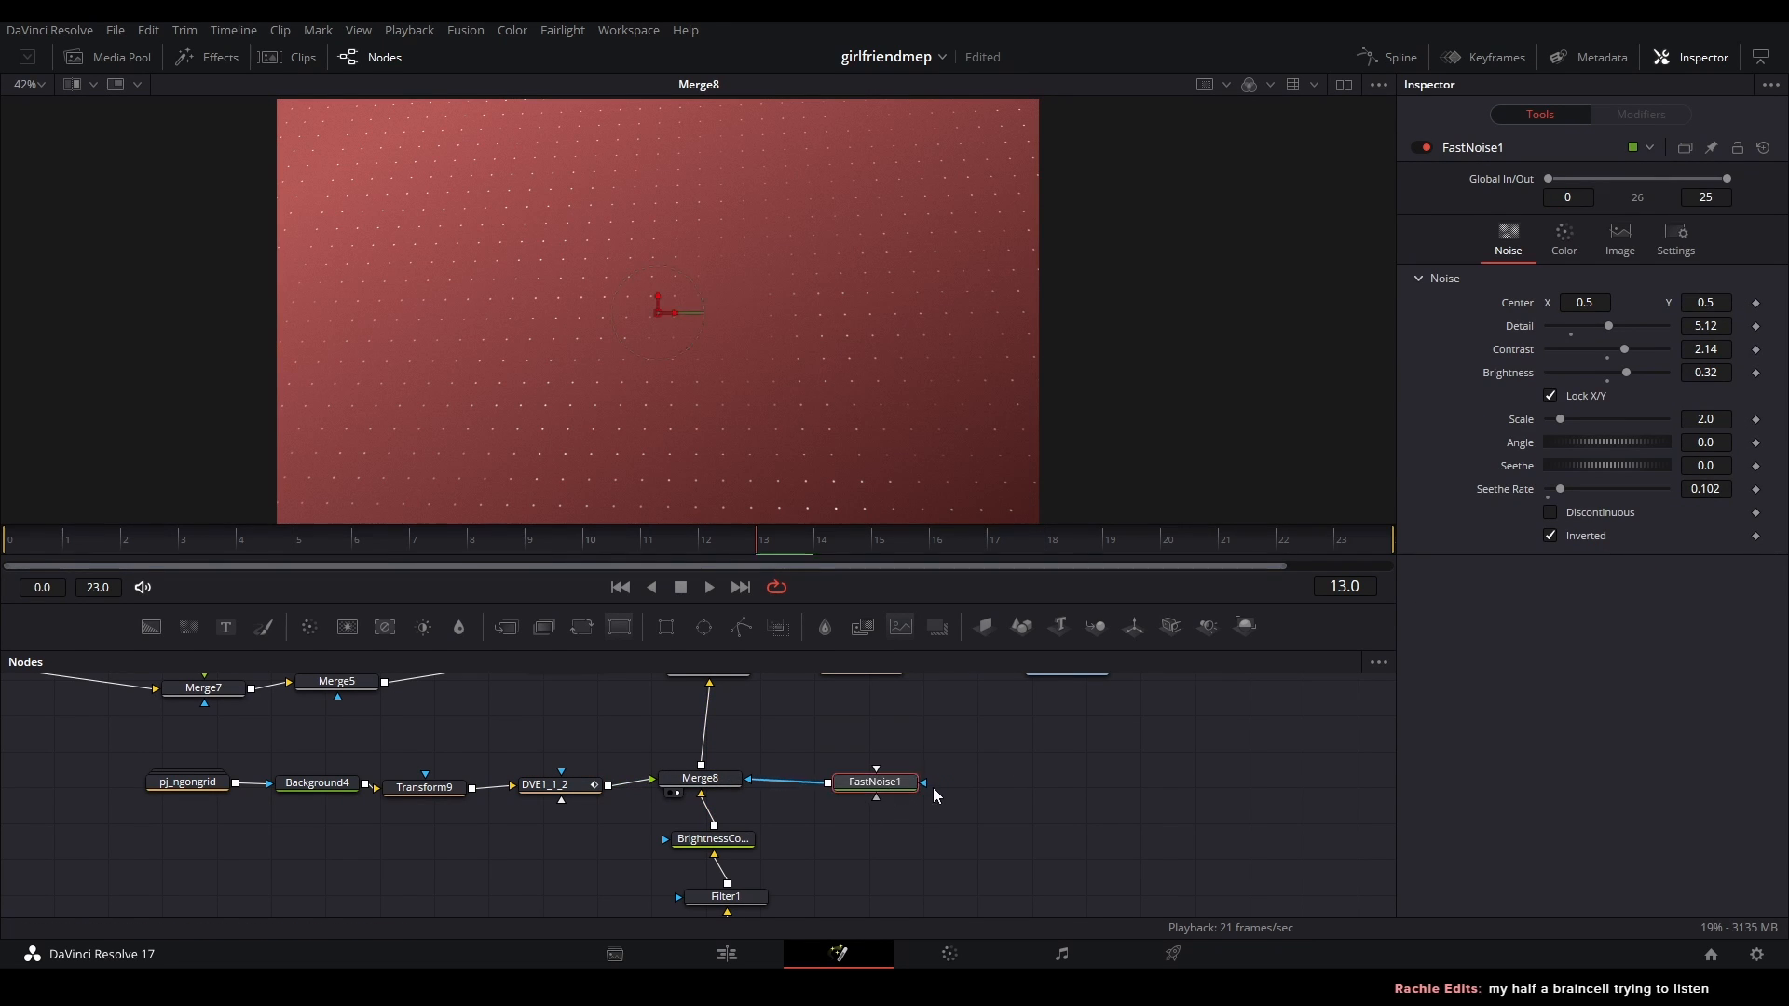
{"action": "key", "text": "2"}
{"action": "left_click", "coordinate": [1062, 819]}
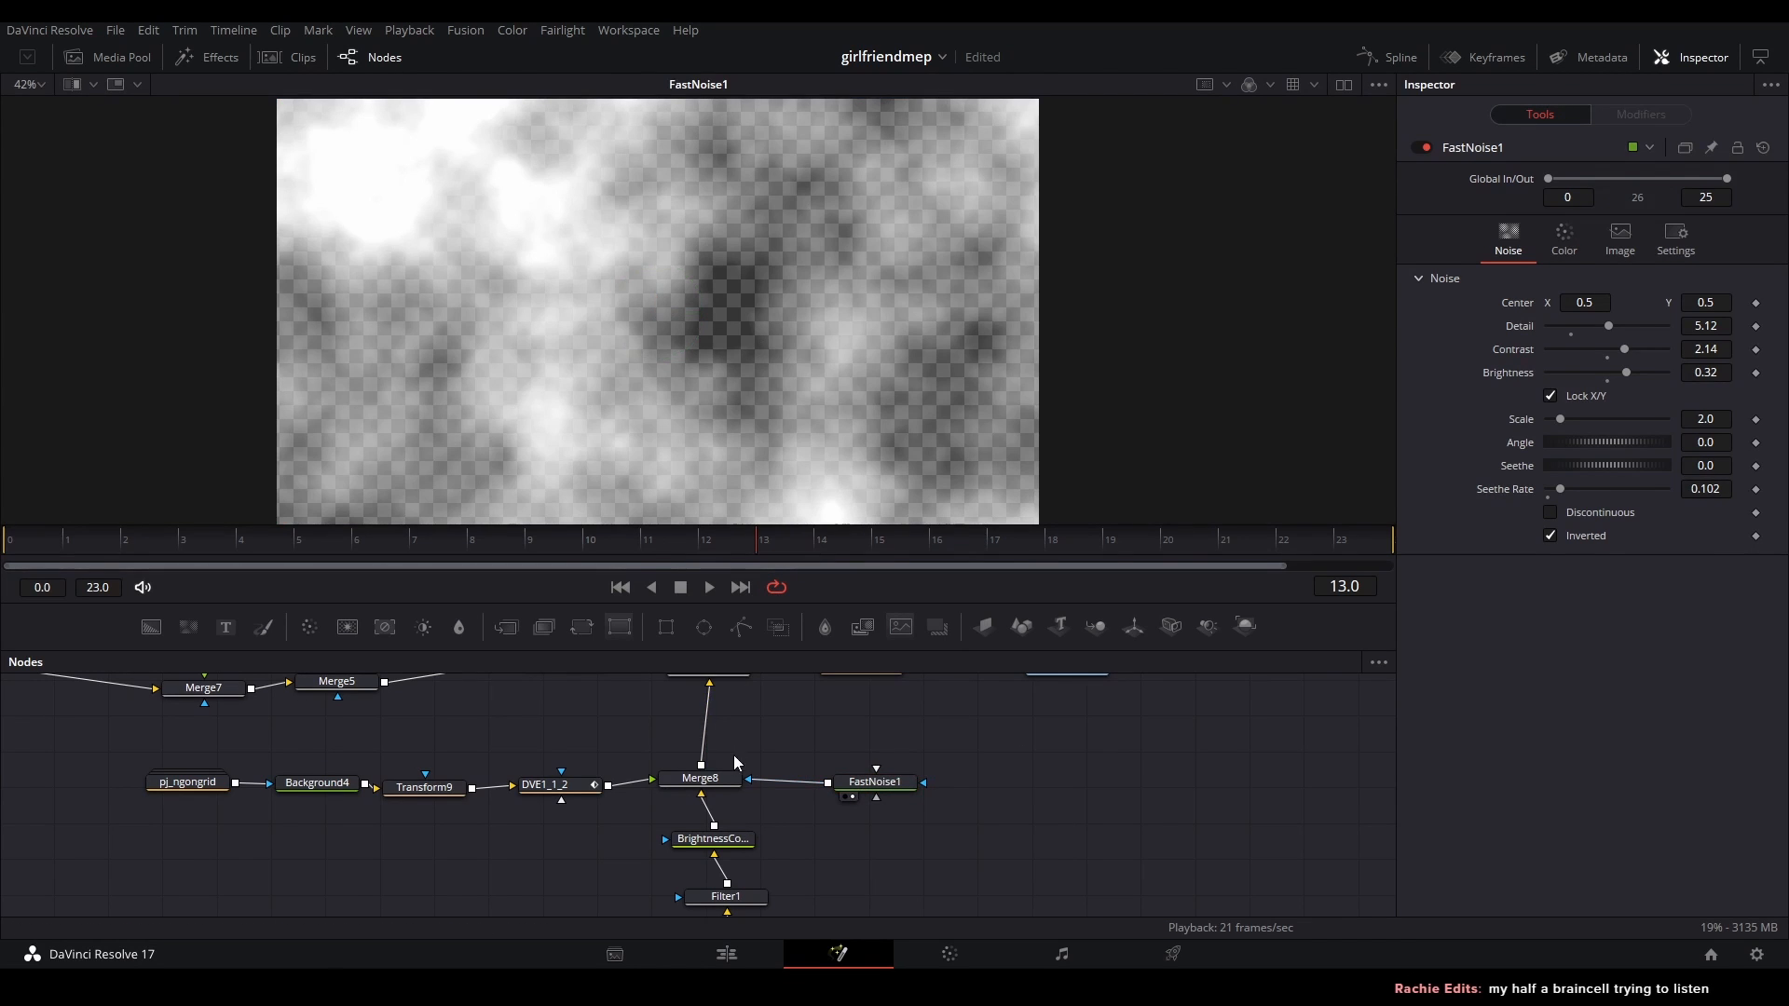
- Compare Merge8's dots up close with the FastNoise1 pattern to see where the noise masks them
{"action": "left_click", "coordinate": [713, 781]}
{"action": "key", "text": "2"}
{"action": "scroll", "coordinate": [719, 293], "scroll_direction": "up", "scroll_amount": 4}
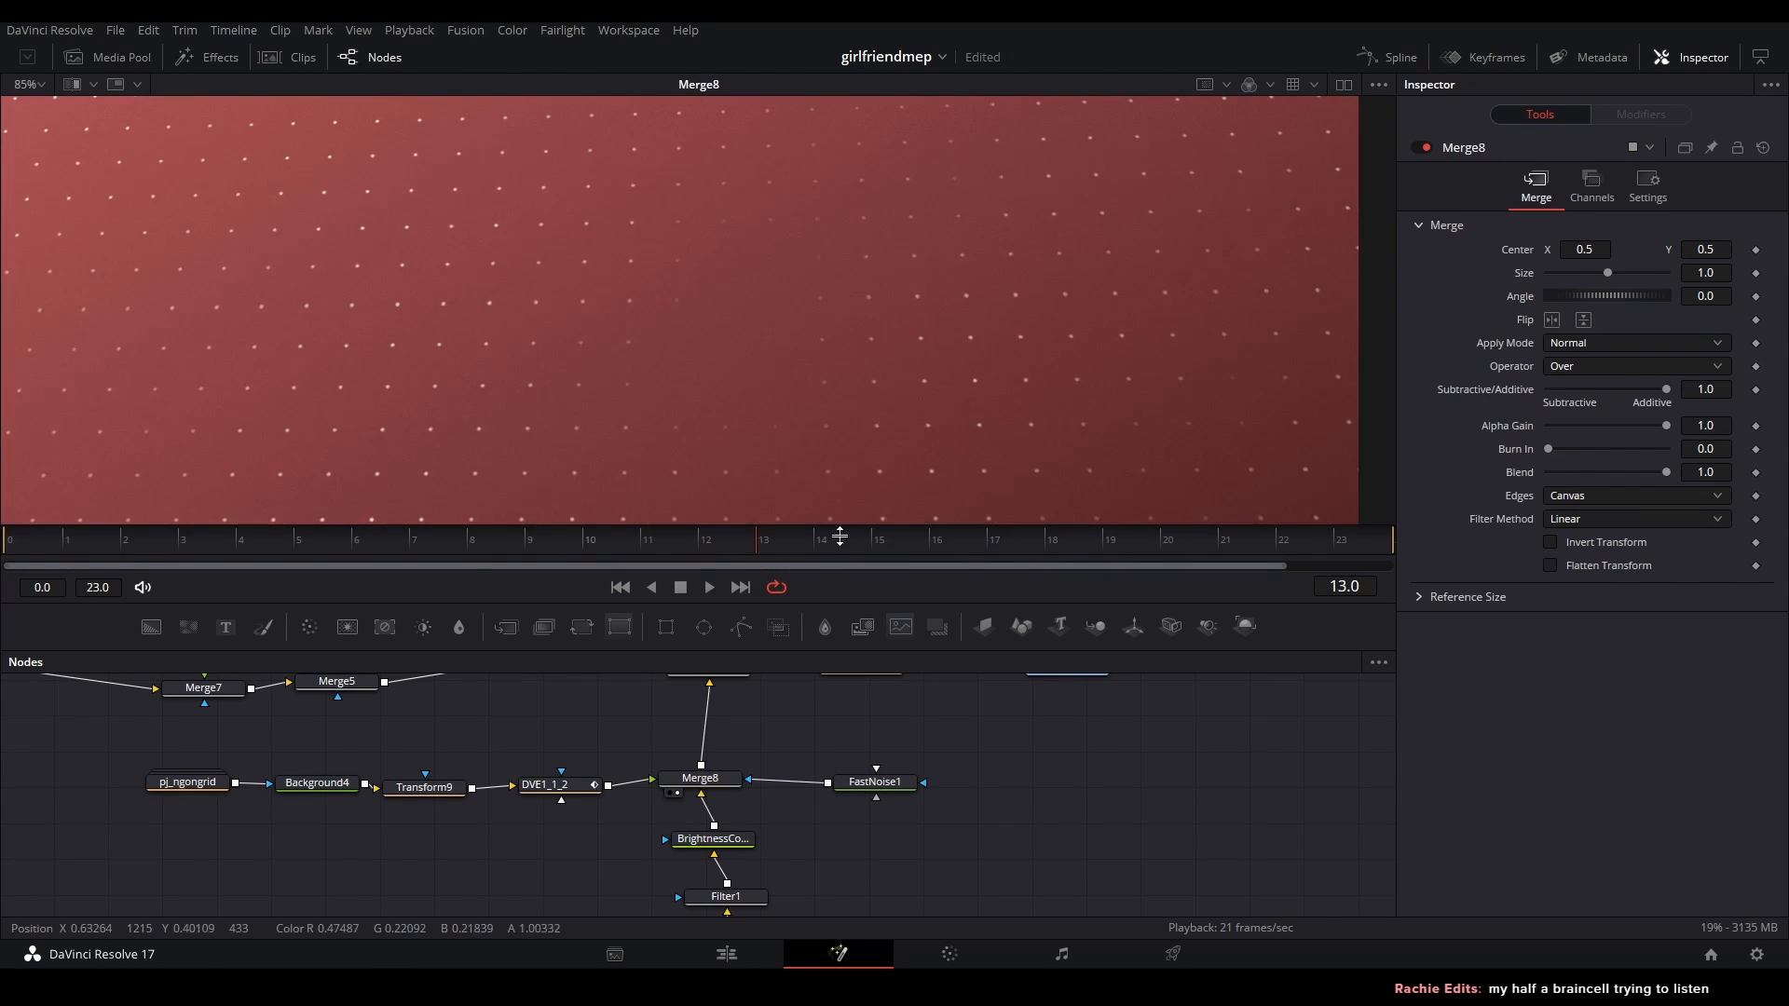
{"action": "left_click", "coordinate": [876, 782]}
{"action": "key", "text": "2"}
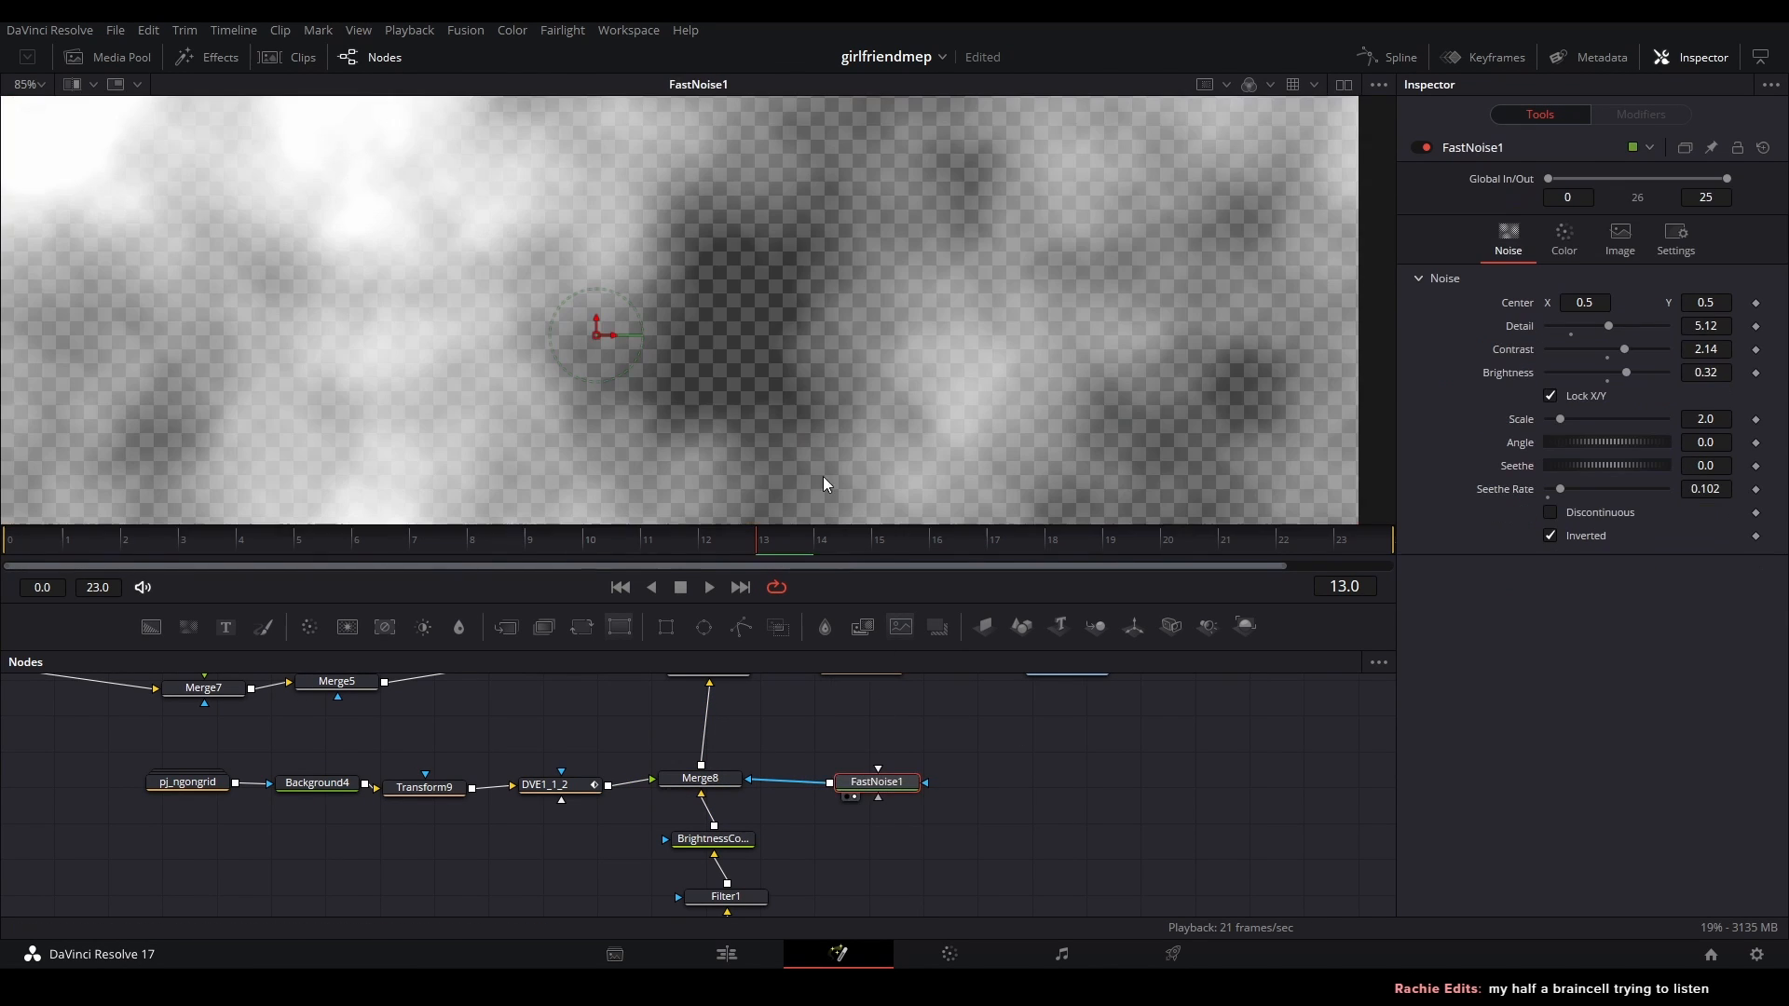
{"action": "left_click", "coordinate": [715, 782]}
{"action": "key", "text": "2"}
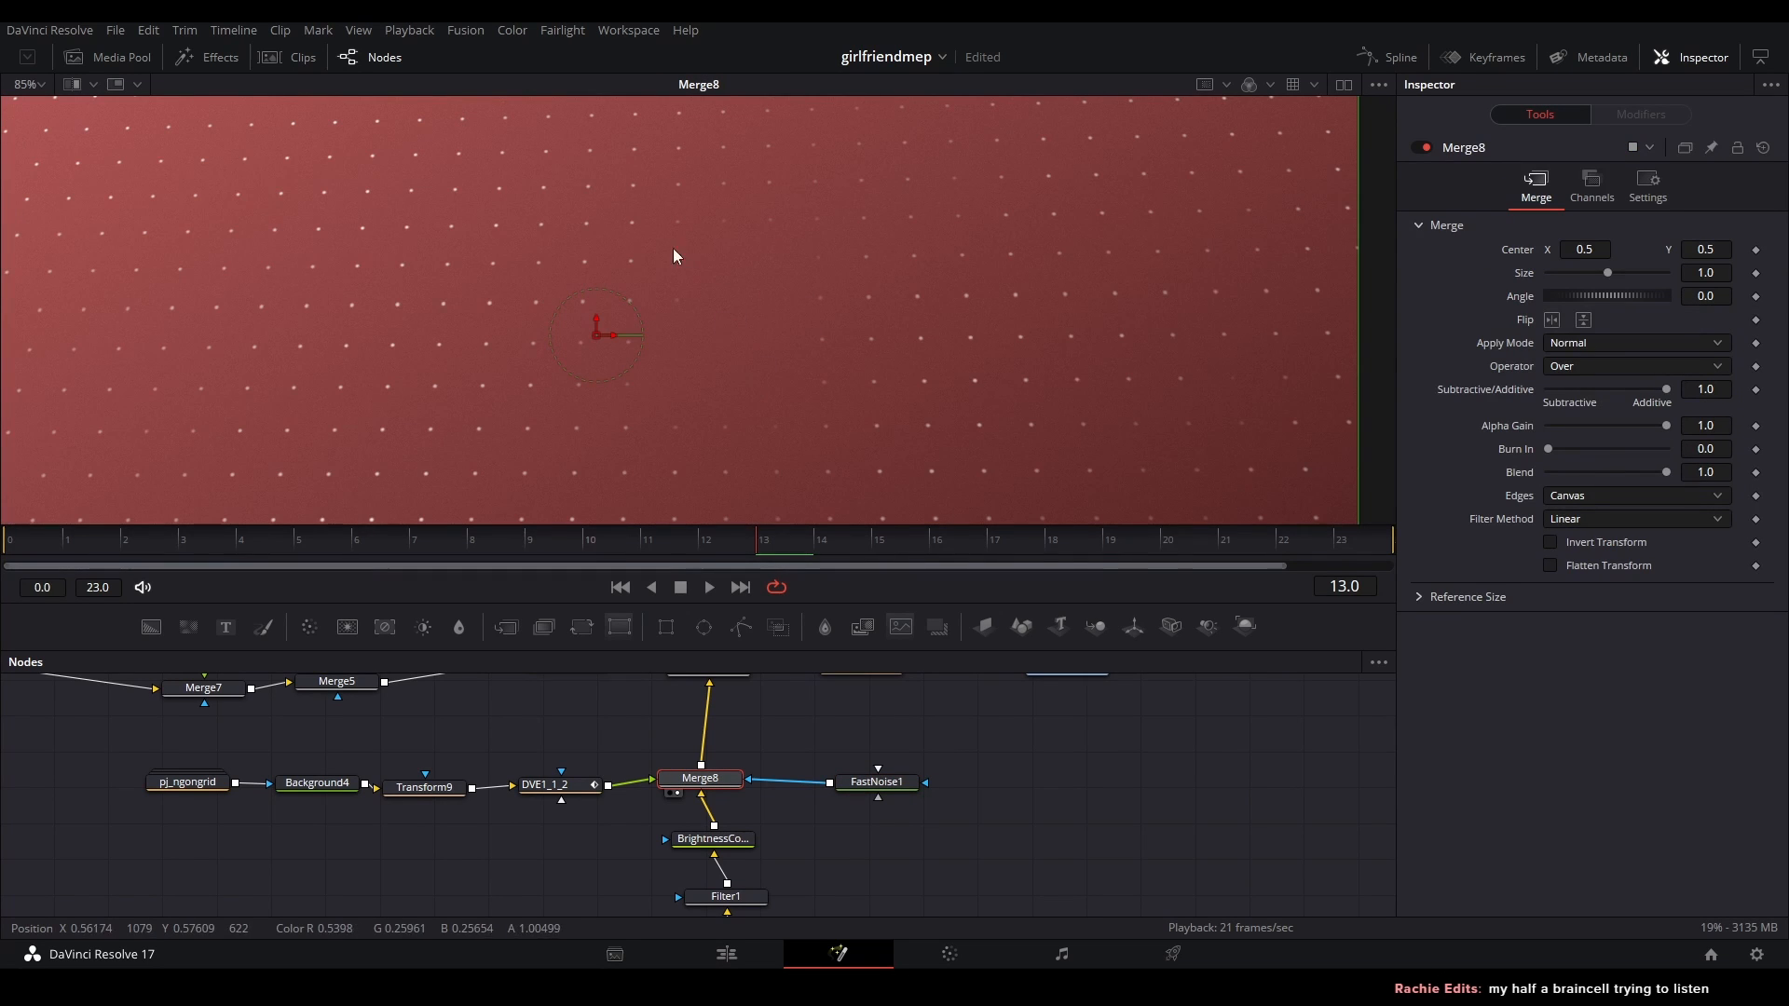
{"action": "scroll", "coordinate": [848, 294], "scroll_direction": "down", "scroll_amount": 4}
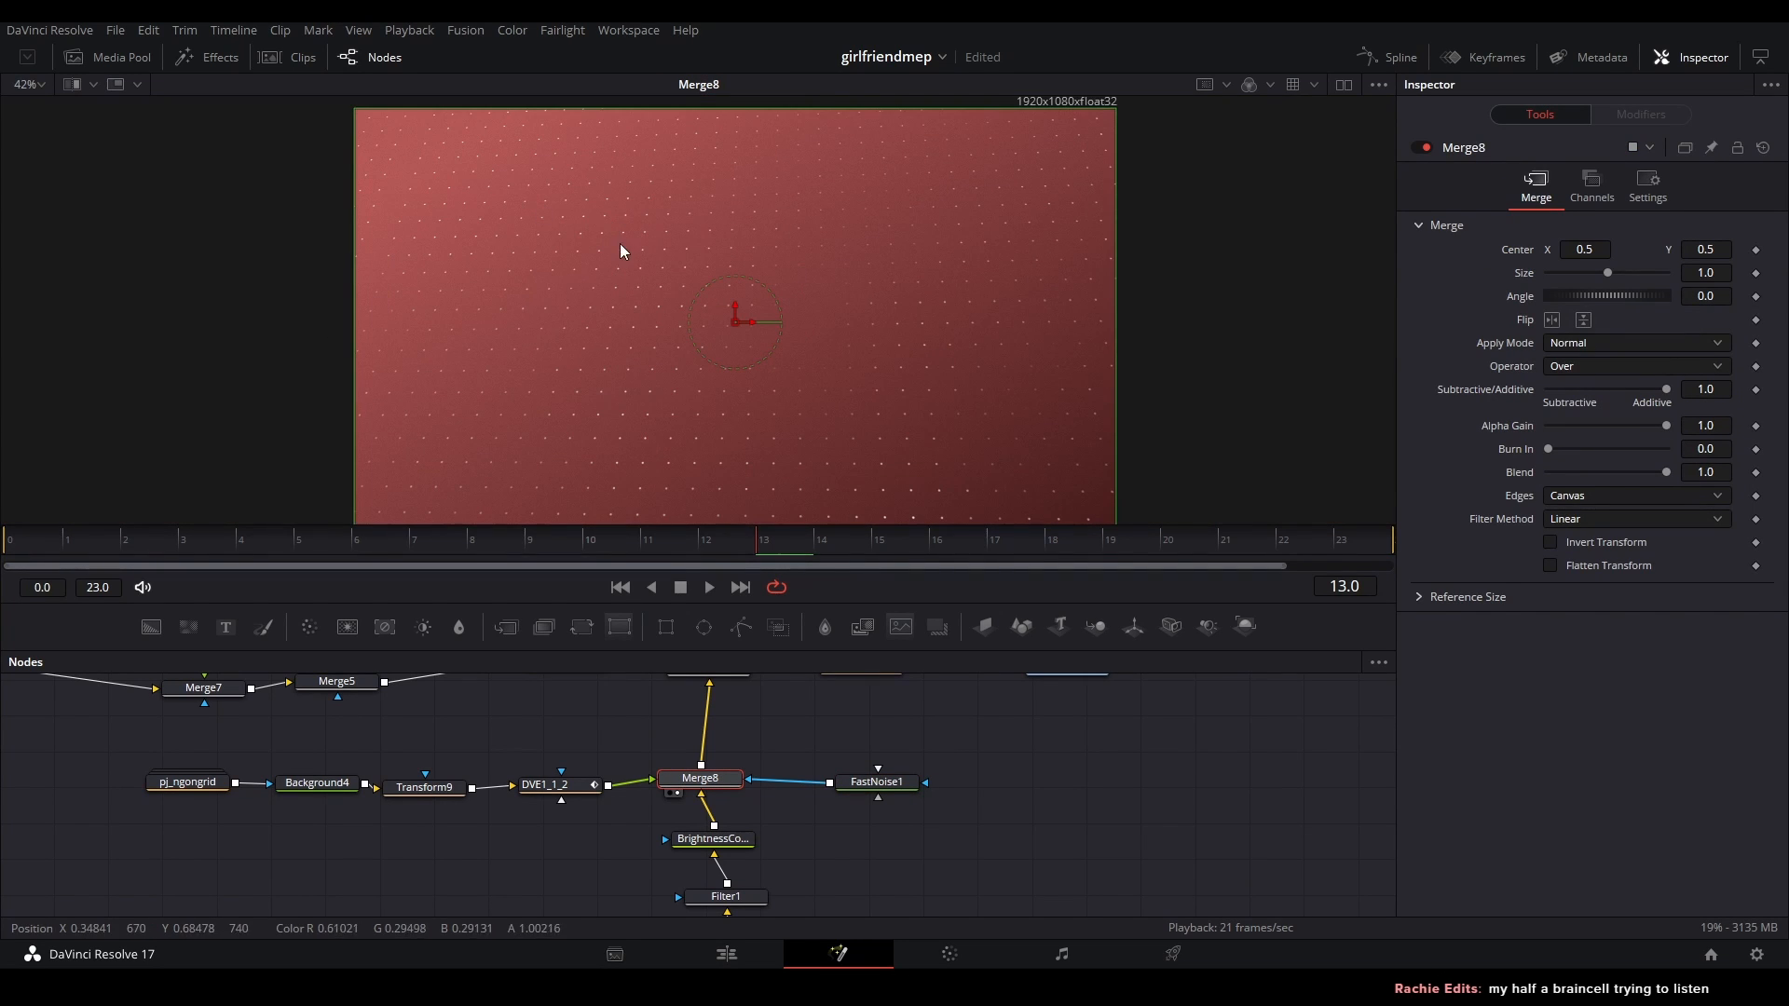
- Show Merge4's combined output and select Crop1, the foreground feeding it
{"action": "left_click_drag", "start_coordinate": [986, 428], "coordinate": [989, 456]}
{"action": "left_click_drag", "start_coordinate": [986, 794], "coordinate": [982, 809]}
{"action": "left_click_drag", "start_coordinate": [823, 794], "coordinate": [809, 839]}
{"action": "left_click", "coordinate": [734, 771]}
{"action": "left_click", "coordinate": [691, 728]}
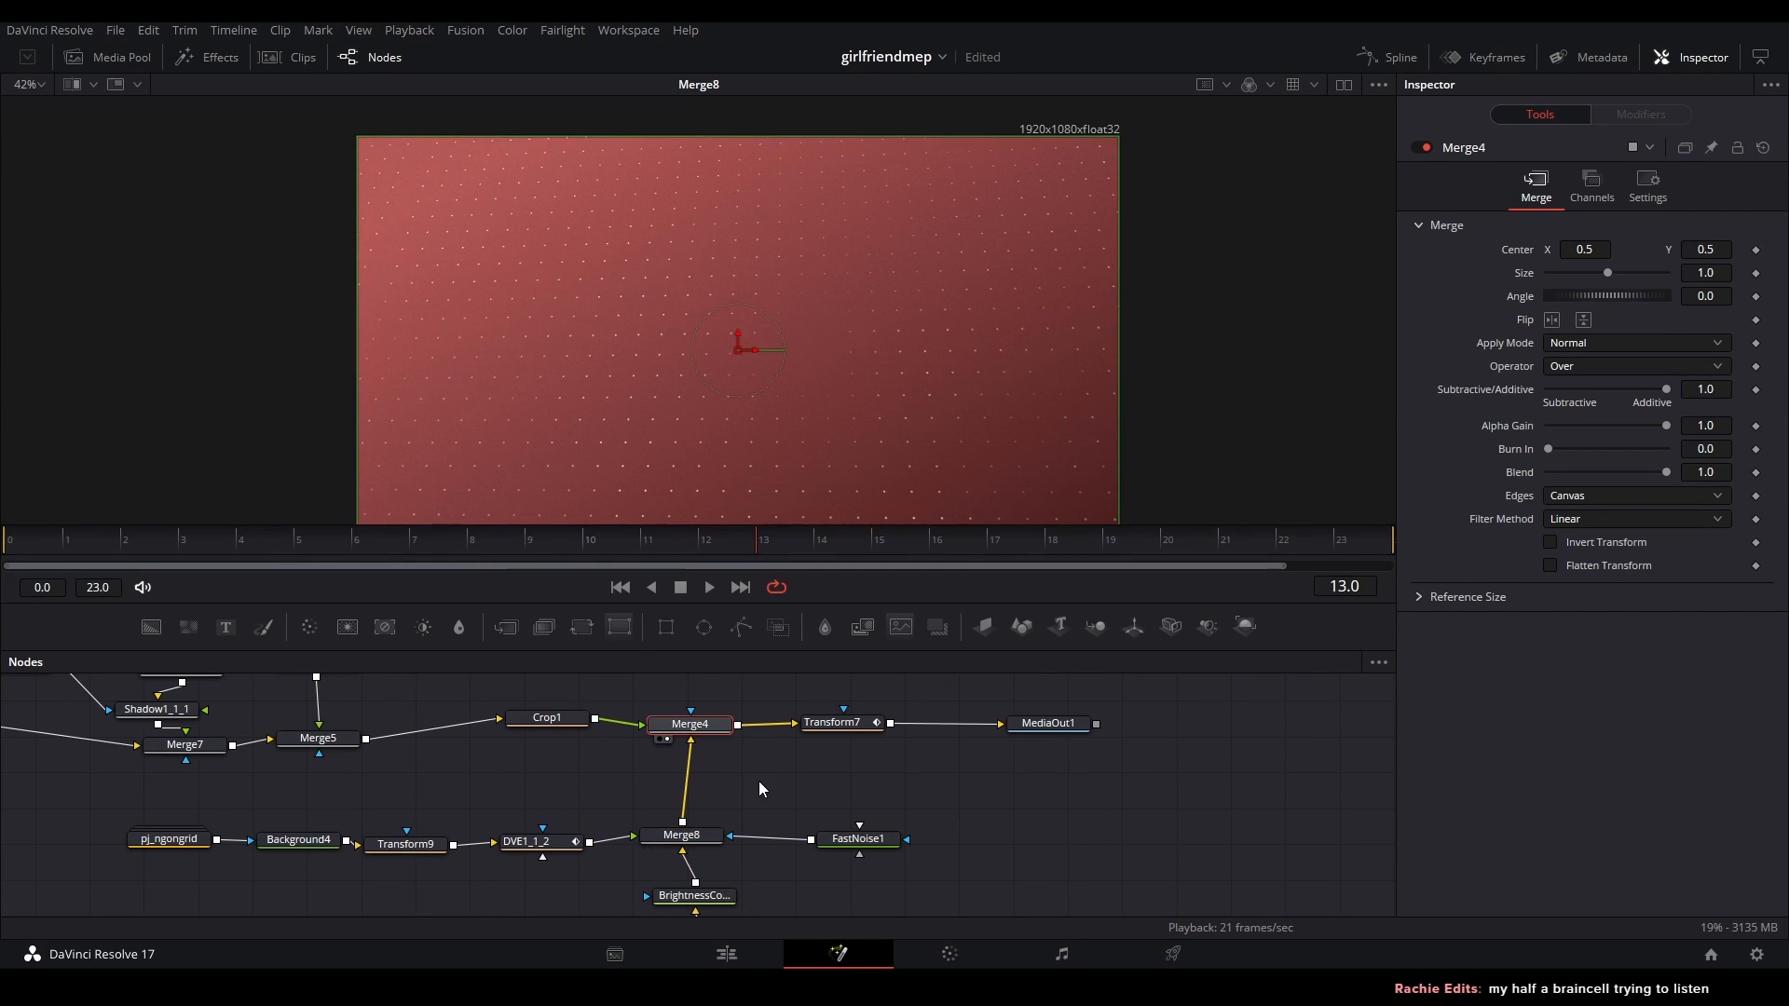
{"action": "key", "text": "2"}
{"action": "left_click", "coordinate": [758, 781]}
{"action": "left_click", "coordinate": [556, 727]}
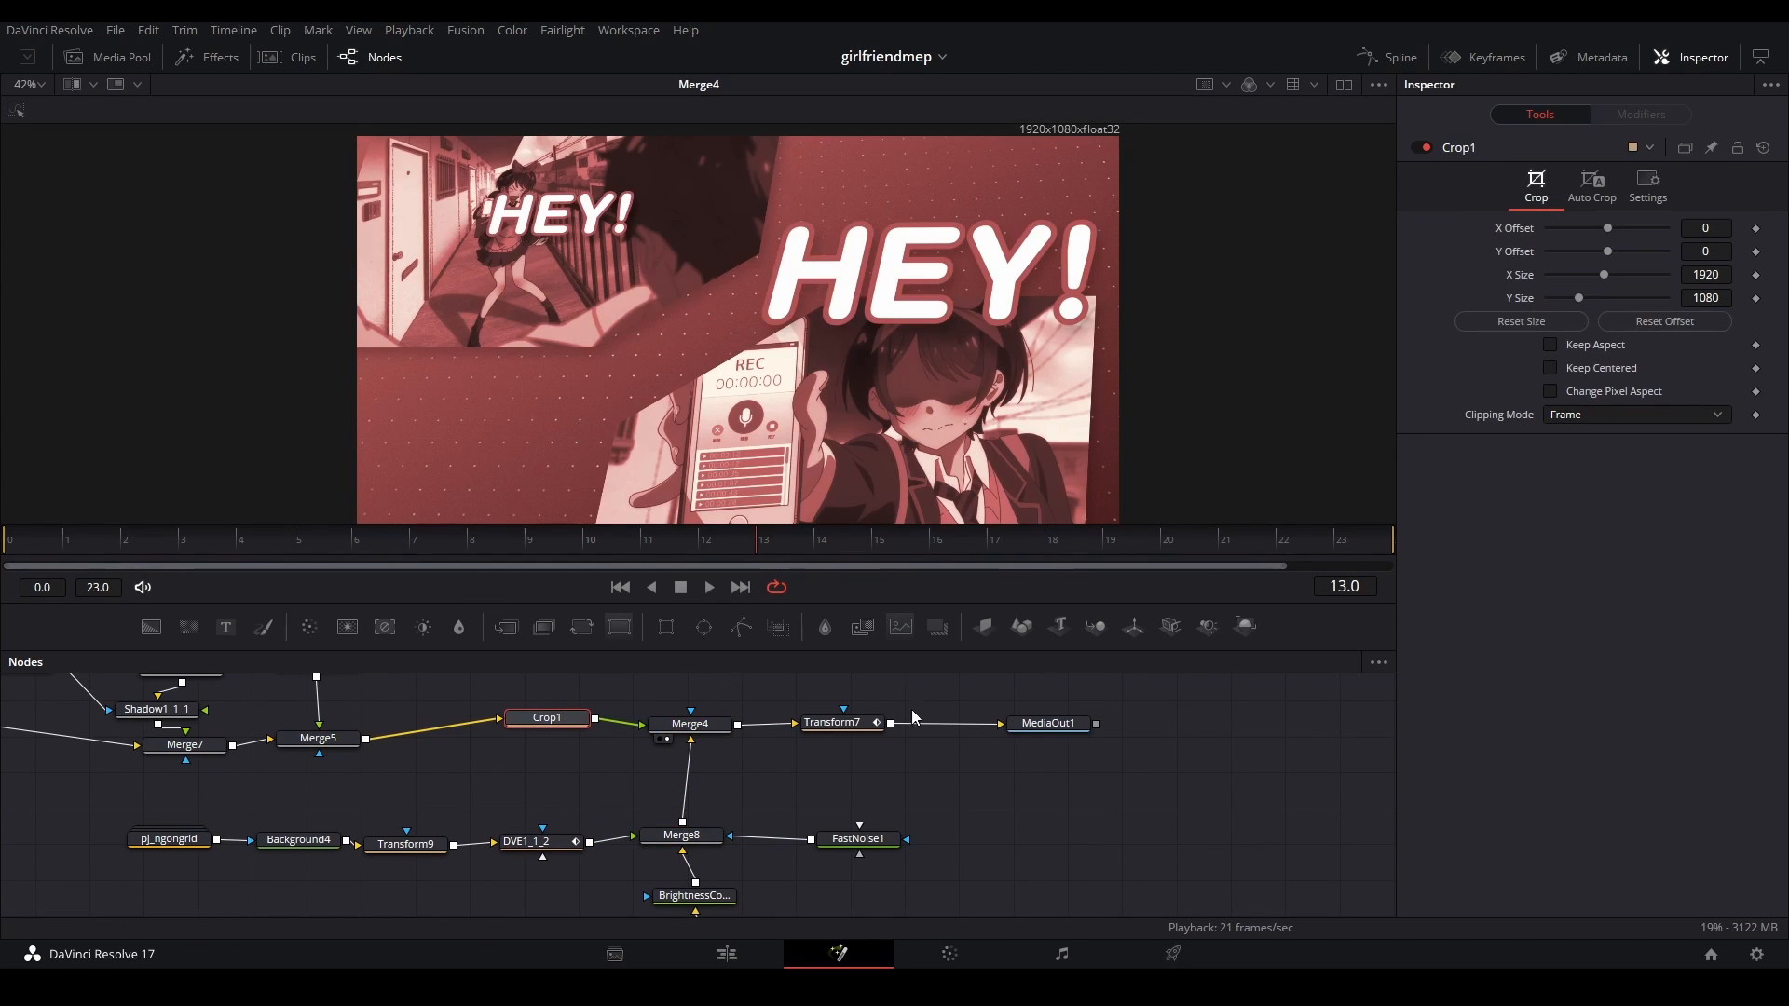
- Show Transform7's output and go to frame 0 to inspect its keyframed size
{"action": "left_click", "coordinate": [857, 721]}
{"action": "left_click", "coordinate": [874, 756]}
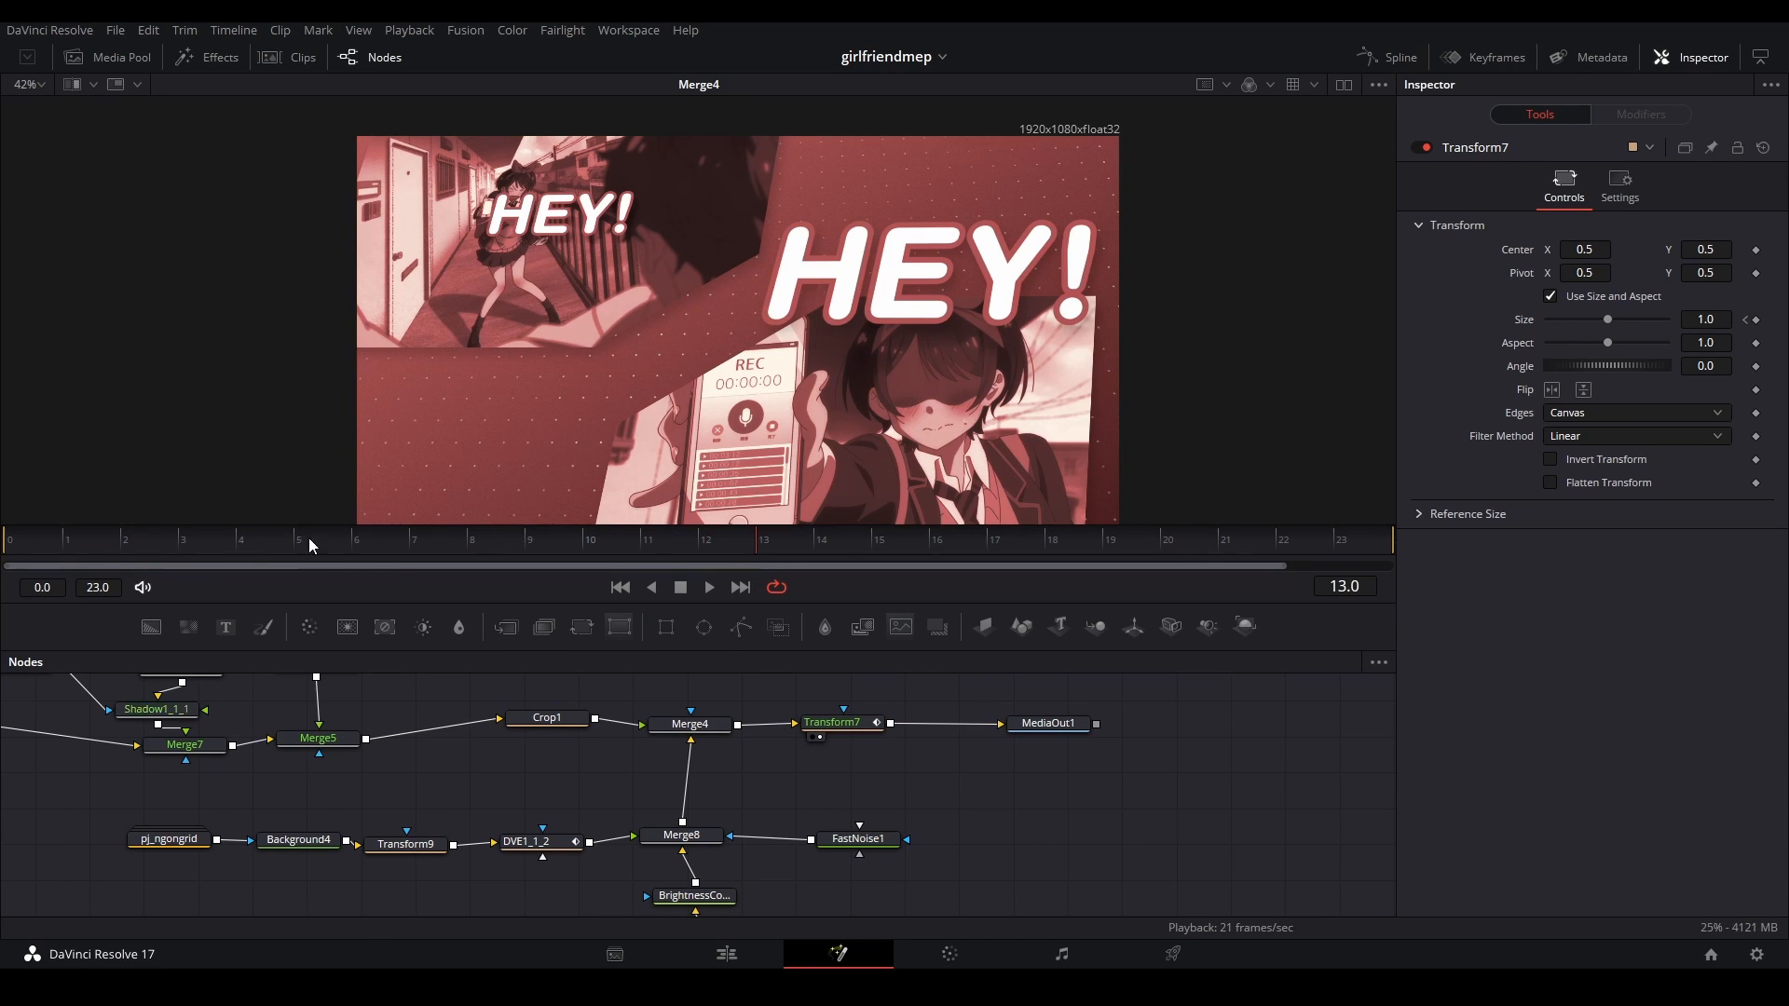
{"action": "left_click_drag", "start_coordinate": [303, 539], "coordinate": [73, 556]}
{"action": "left_click", "coordinate": [32, 539]}
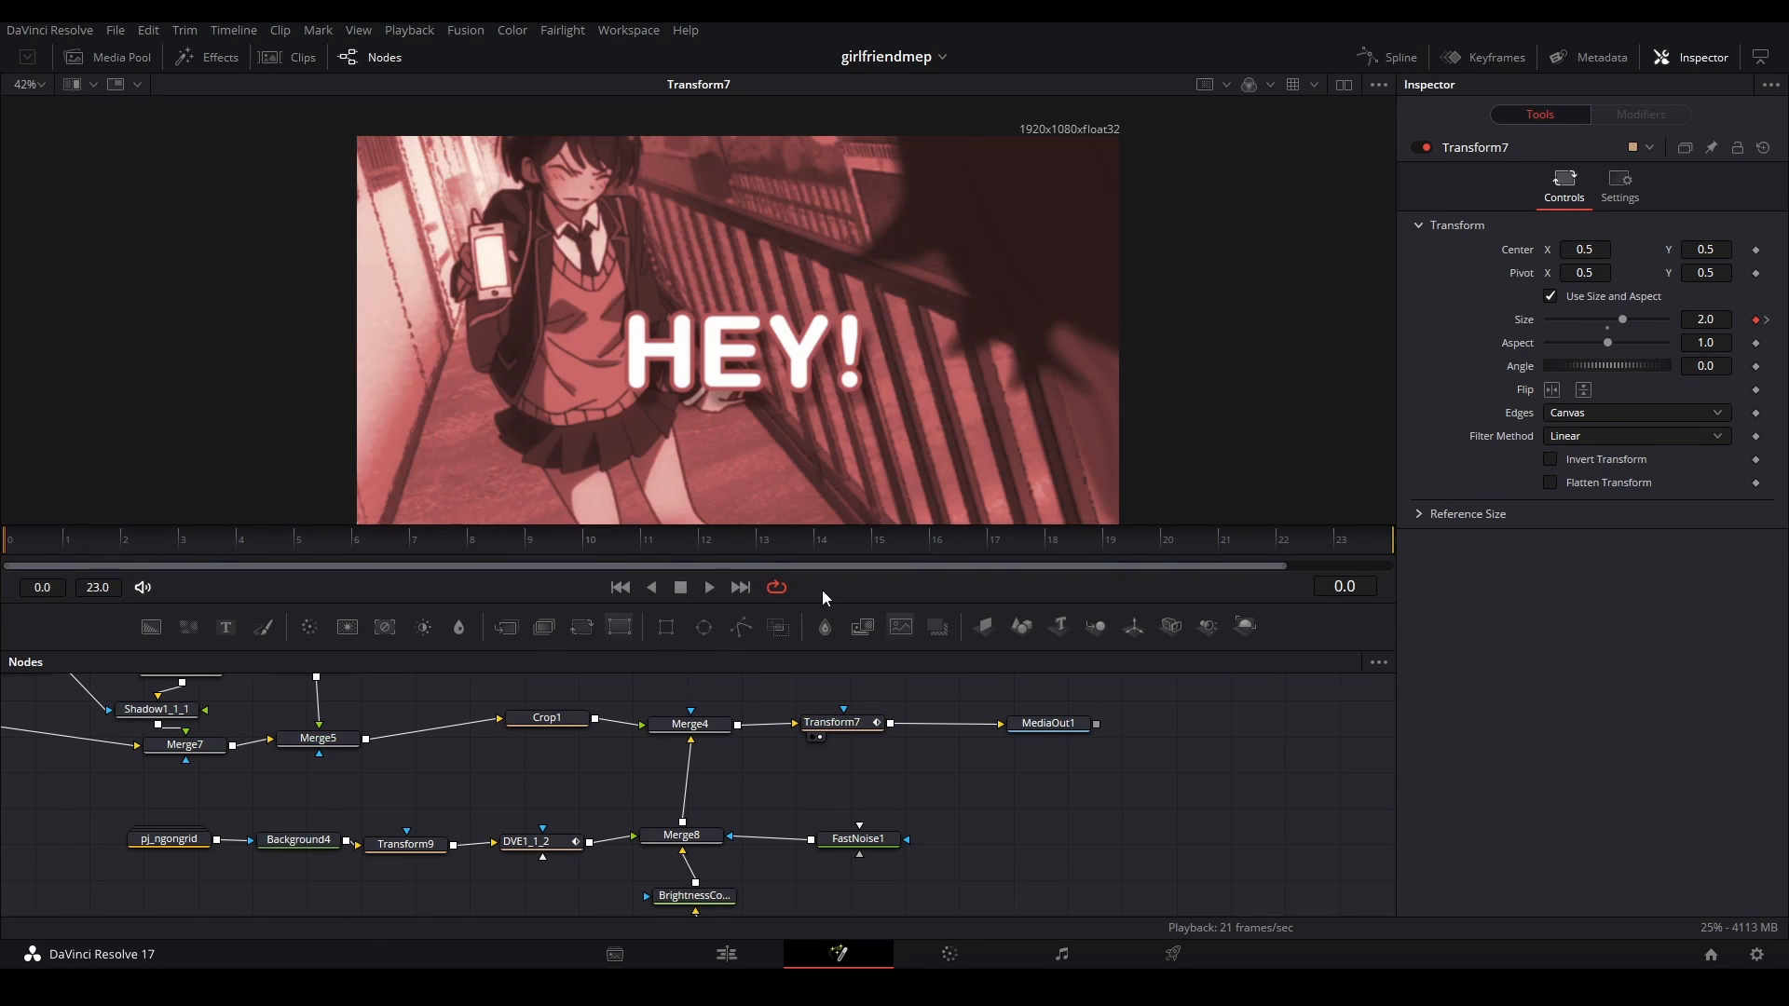
- Play back Transform7's keyframed size change, go to frame 20, and show MediaOut1's final output
{"action": "key", "text": "space"}
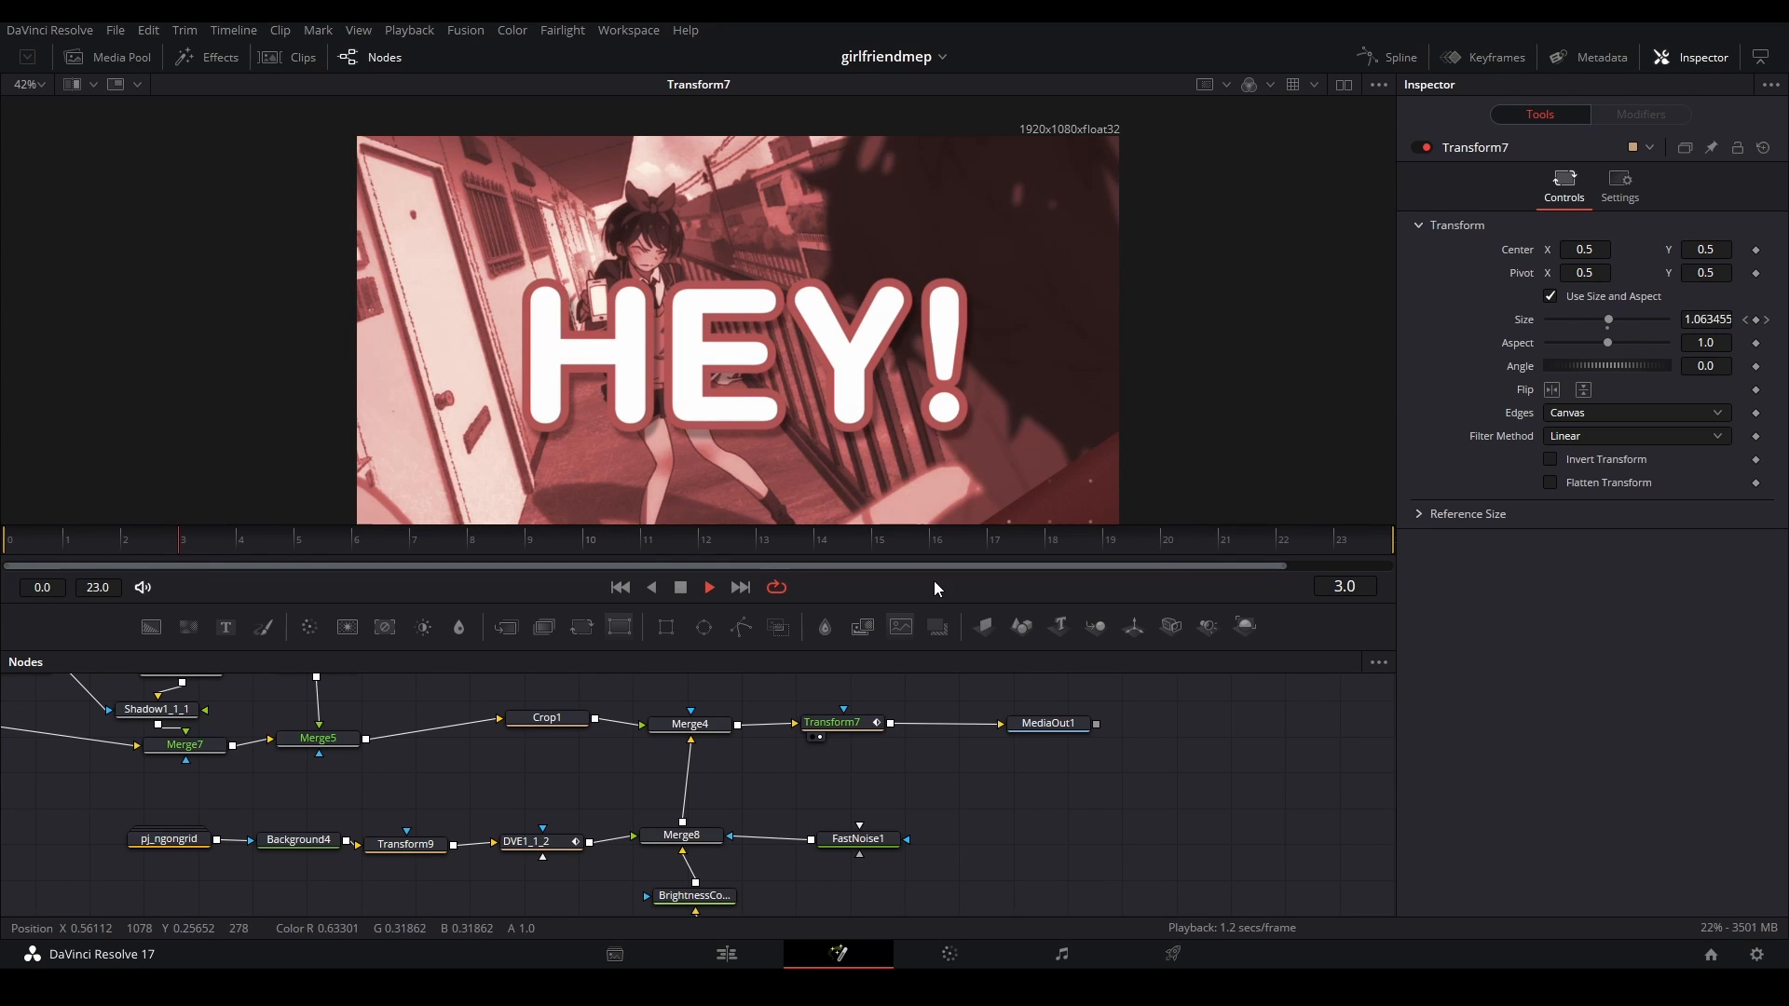
{"action": "left_click", "coordinate": [1159, 540]}
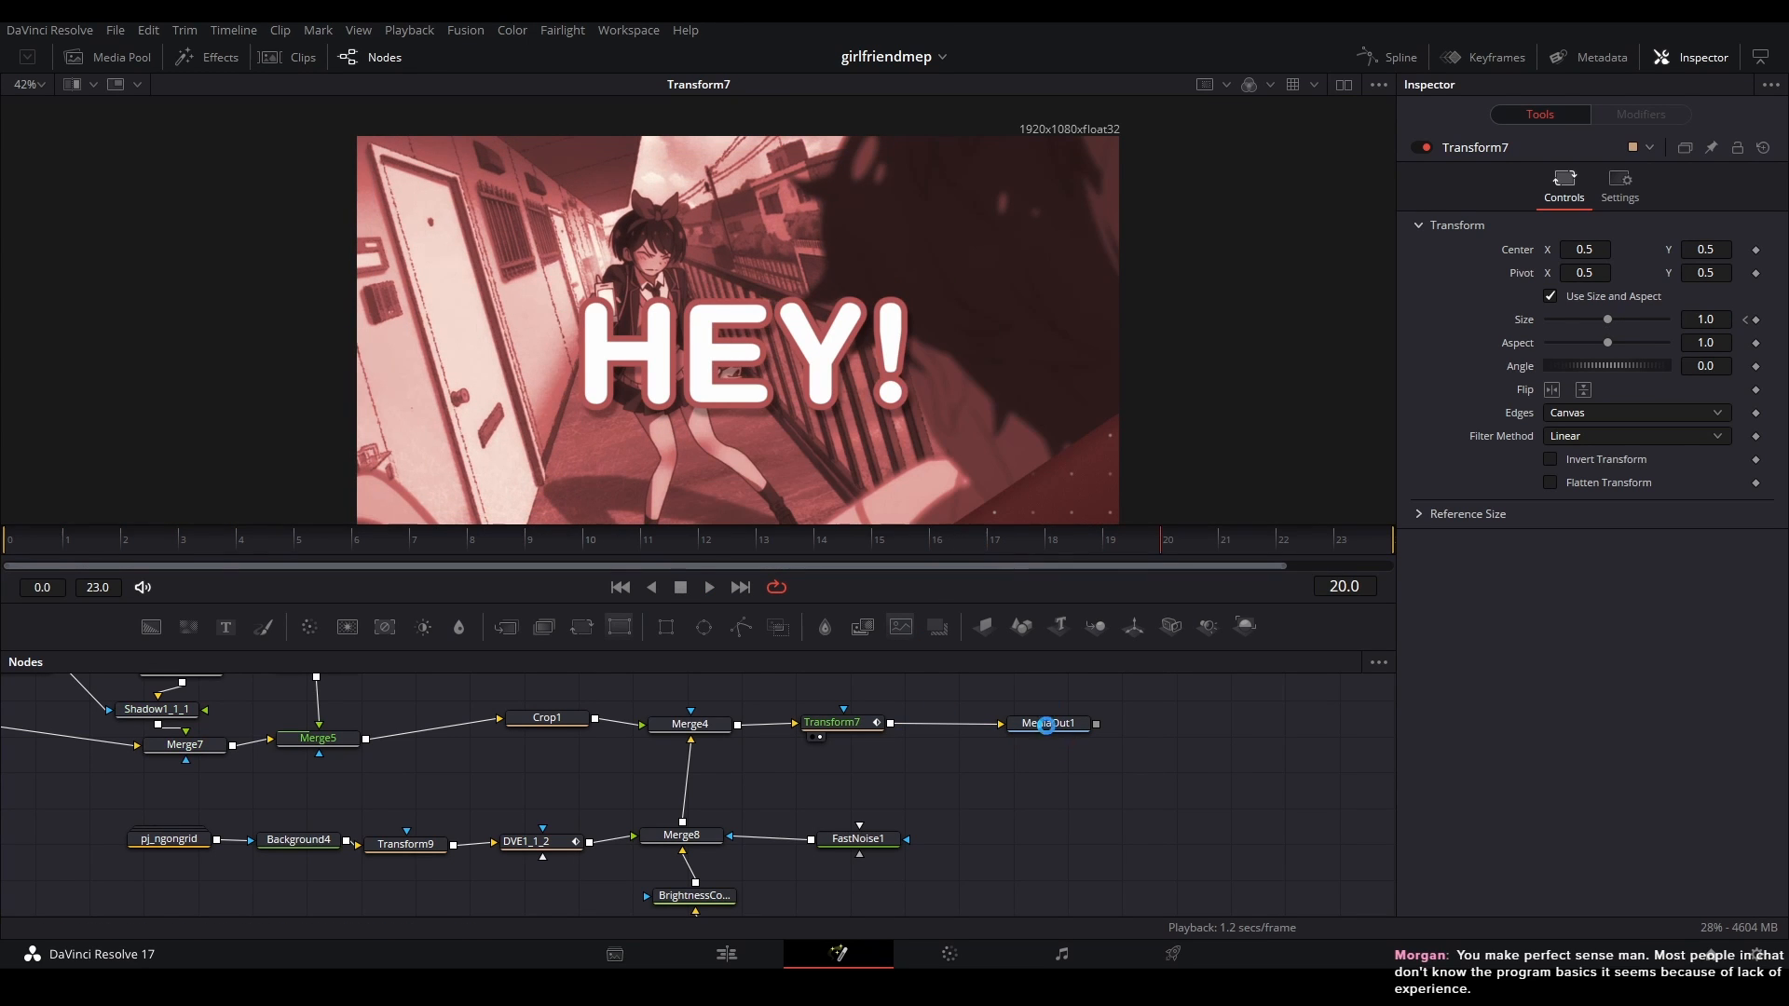
{"action": "key", "text": "1"}
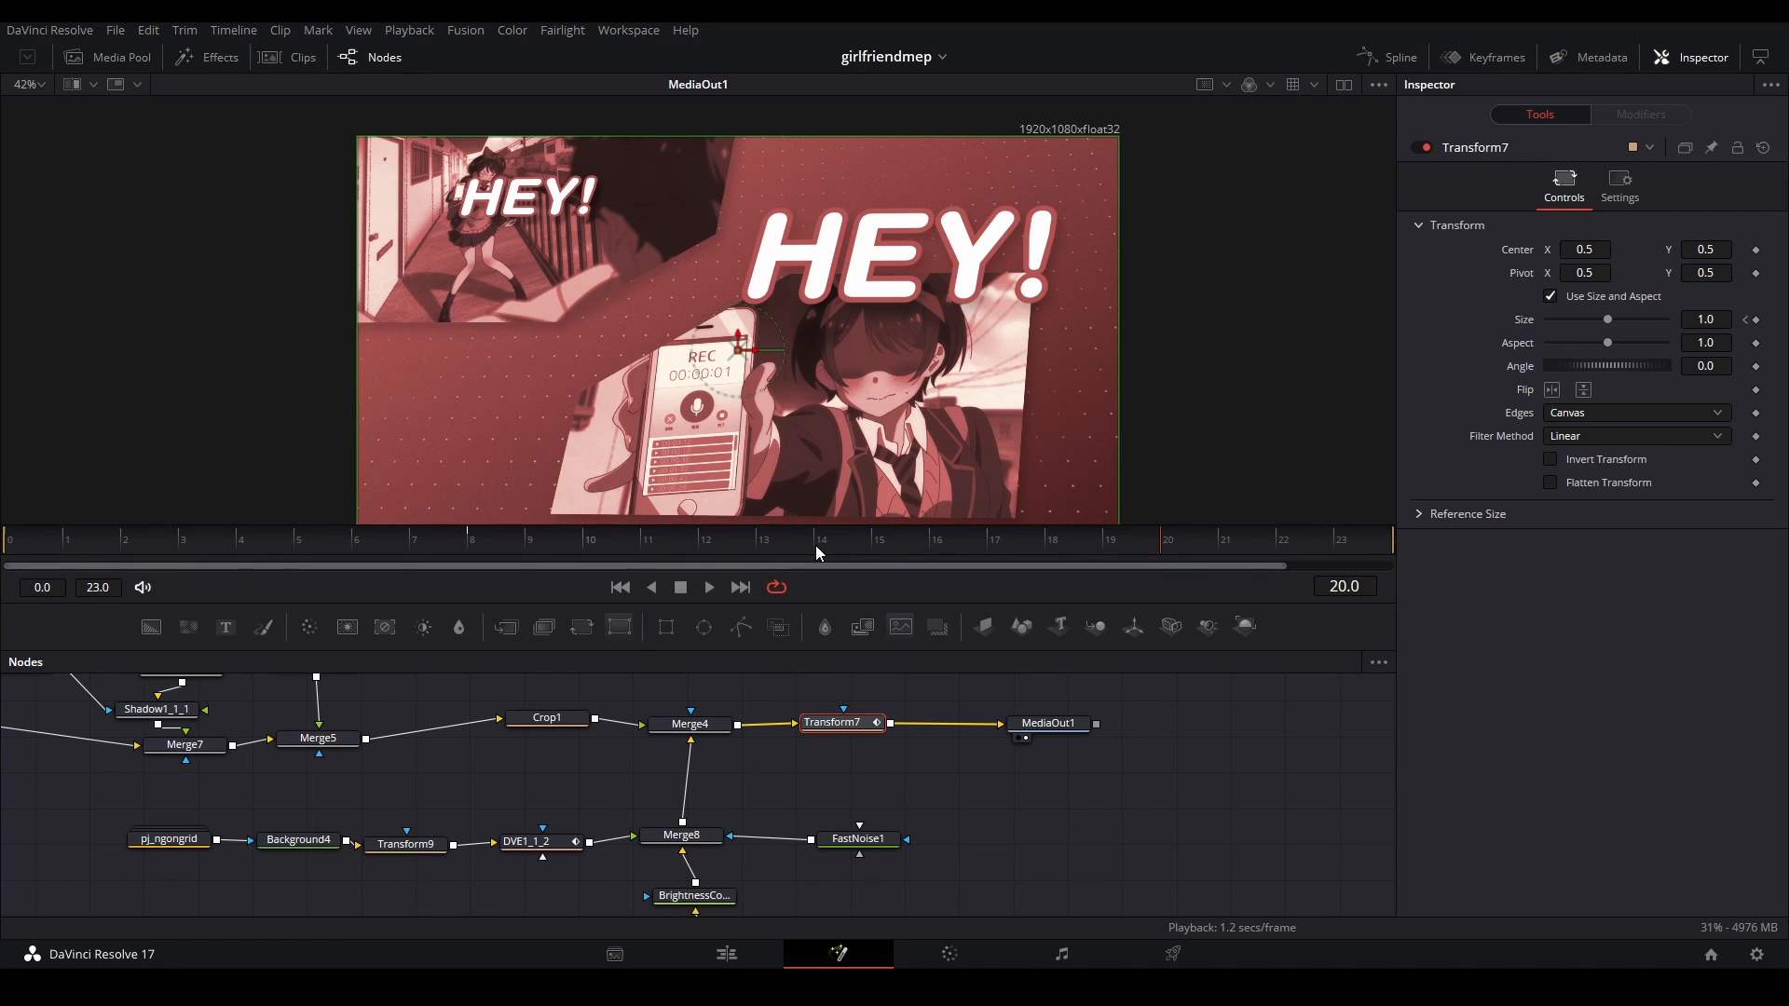
- Enlarge the node editor and nudge the Shadow1_1_1 node so it sits more directly above Merge7
{"action": "left_click_drag", "start_coordinate": [467, 604], "coordinate": [473, 520]}
{"action": "left_click_drag", "start_coordinate": [494, 711], "coordinate": [787, 802]}
{"action": "left_click_drag", "start_coordinate": [461, 758], "coordinate": [482, 757]}
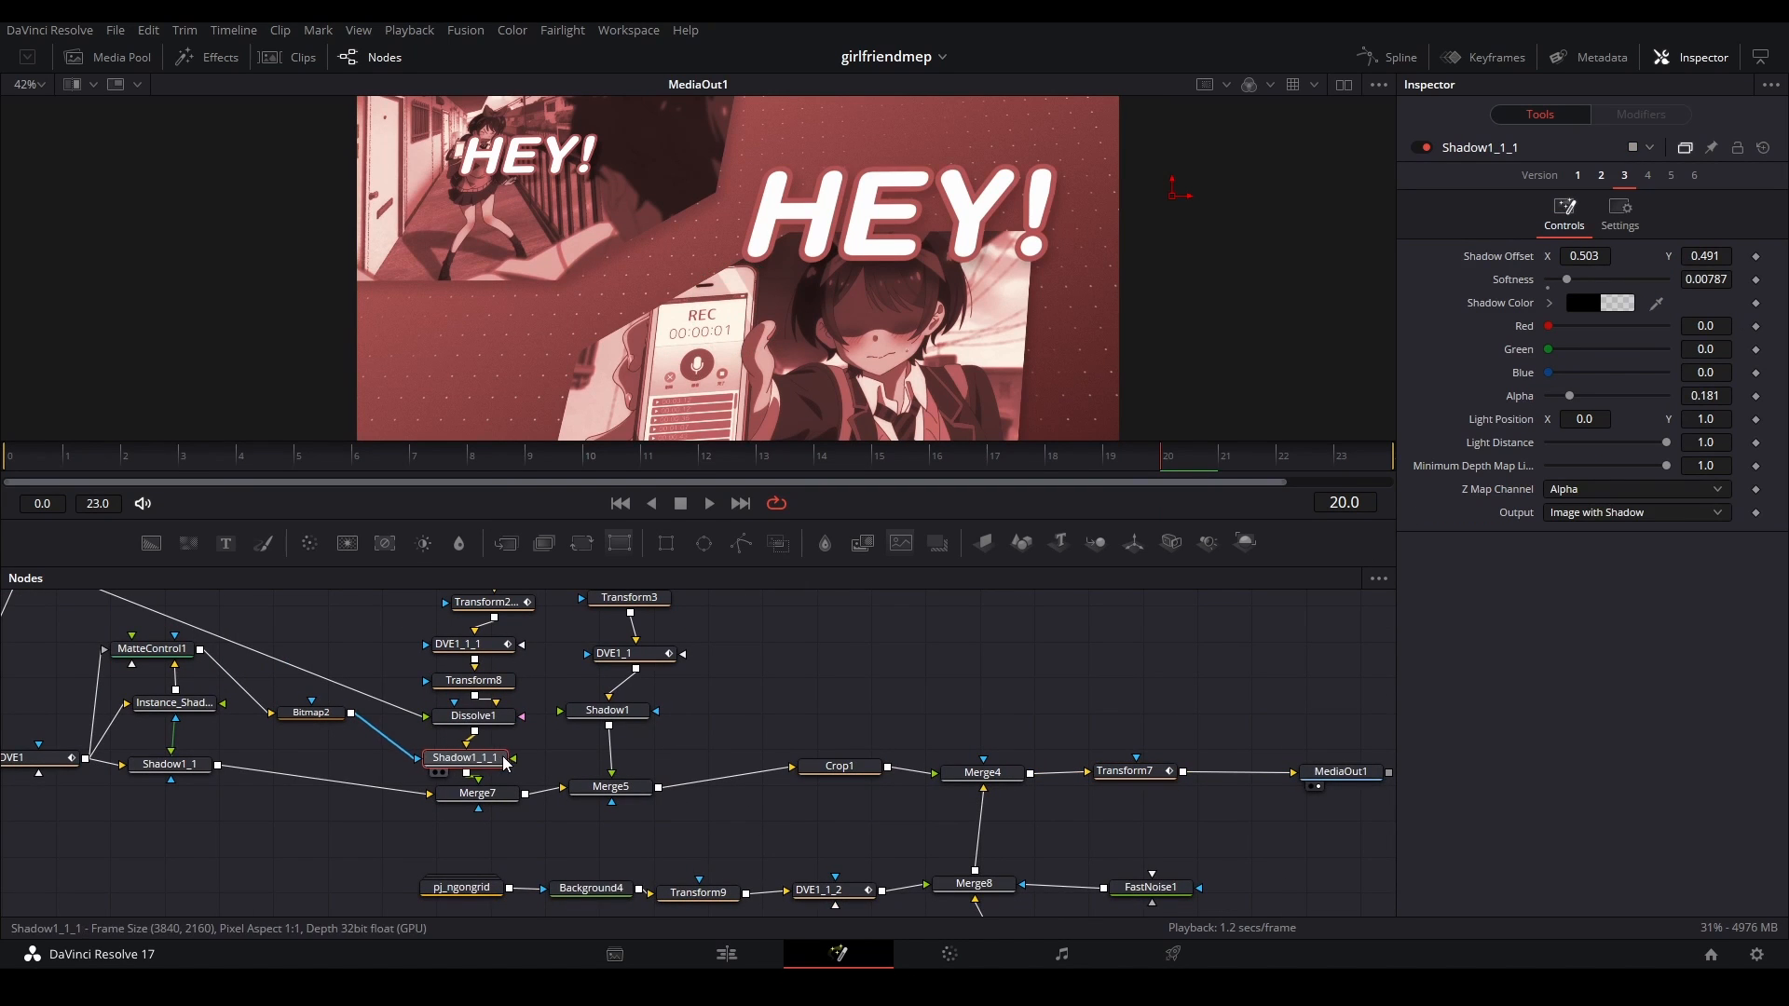
{"action": "left_click_drag", "start_coordinate": [764, 720], "coordinate": [864, 752]}
{"action": "left_click", "coordinate": [864, 752]}
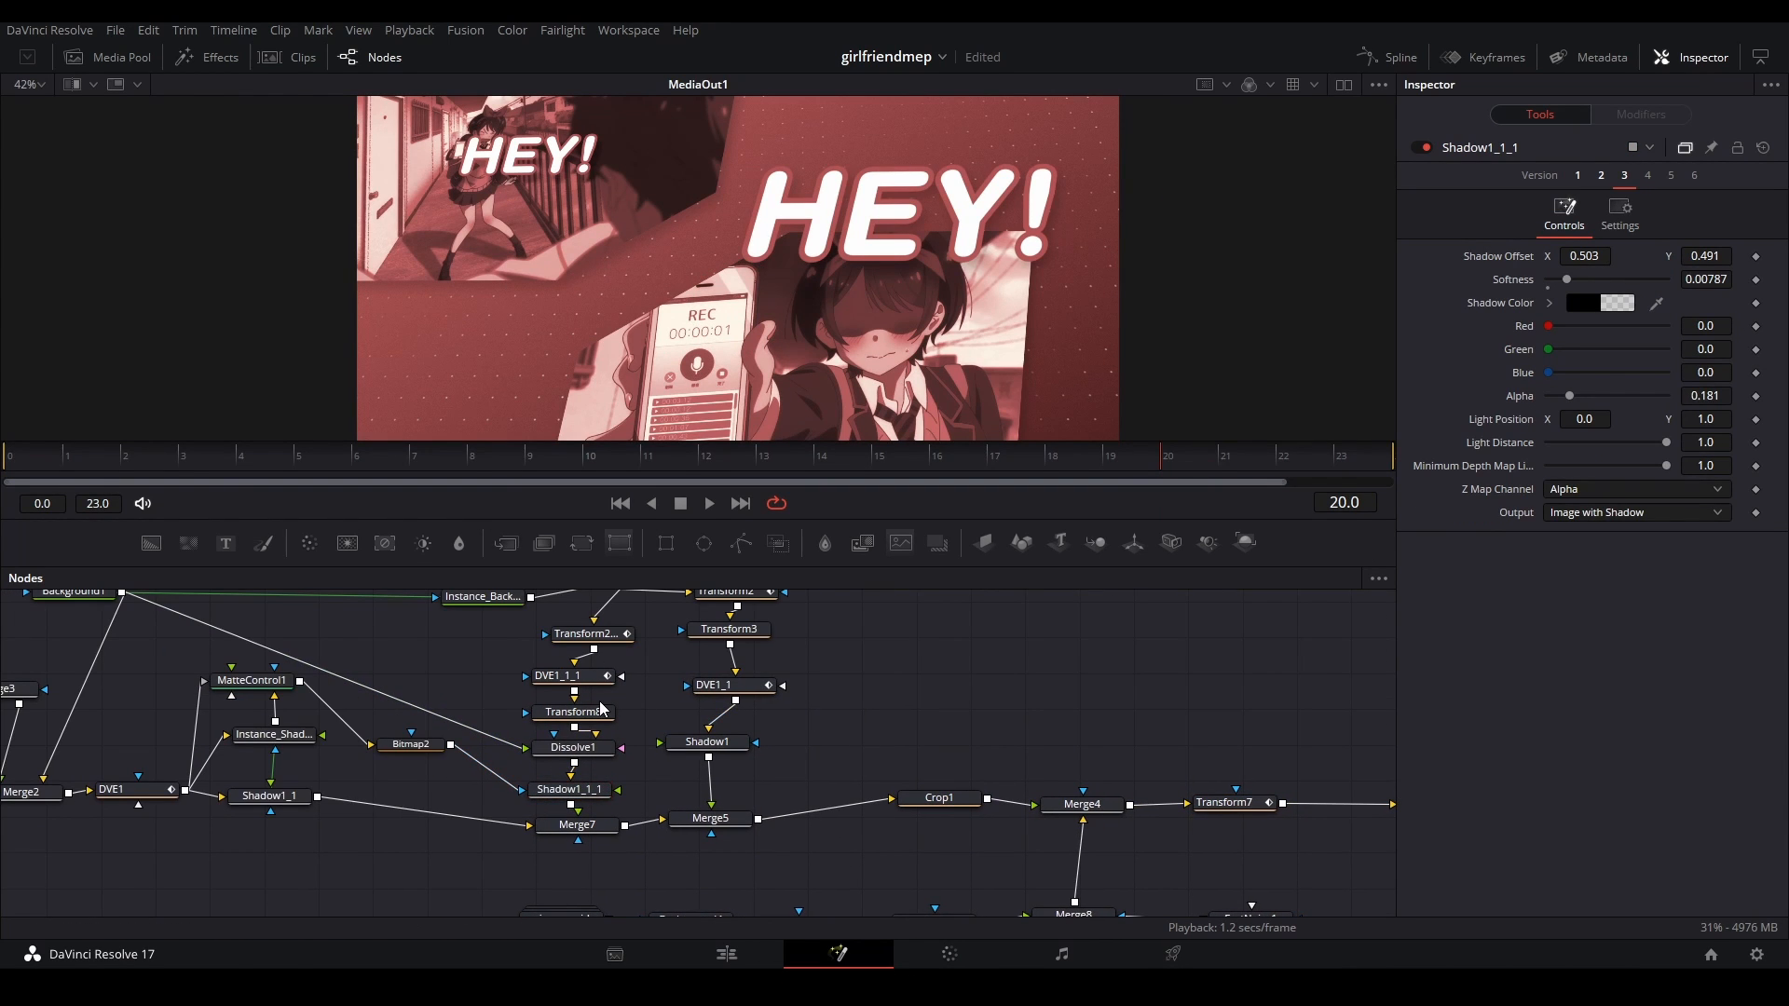
{"action": "left_click_drag", "start_coordinate": [516, 758], "coordinate": [673, 802]}
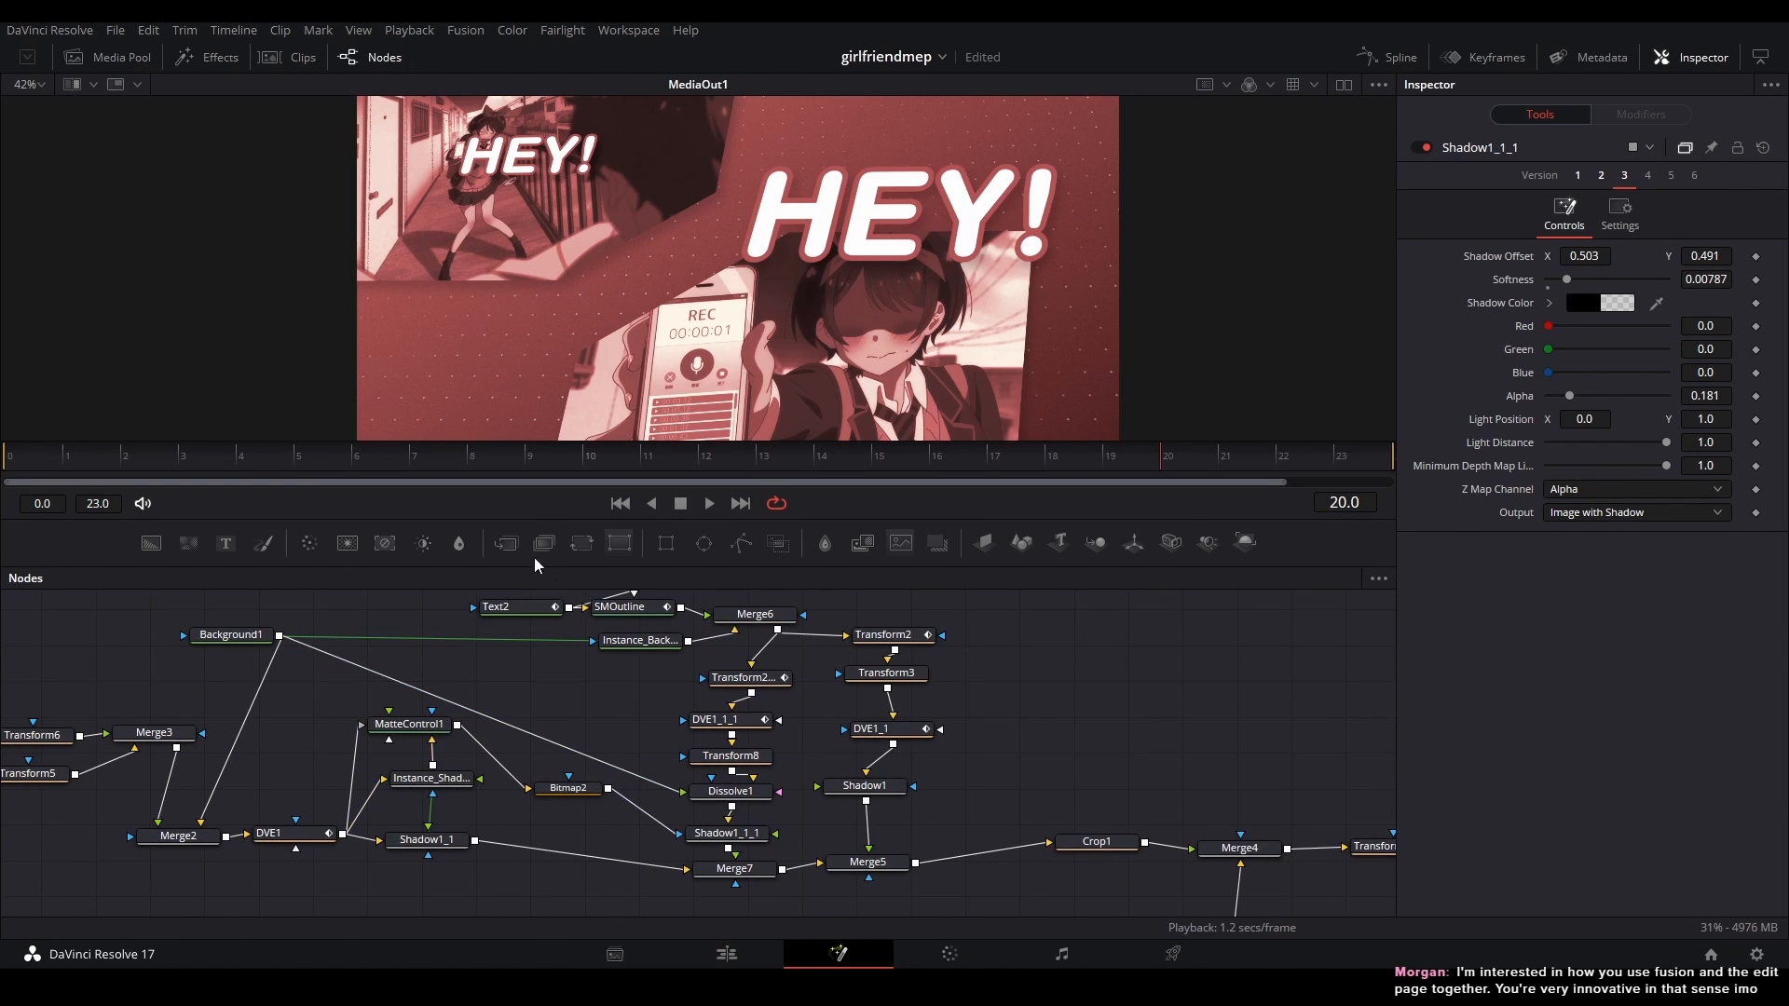
- Show Merge6's outlined HEY! text and make the viewer taller to see the whole frame
{"action": "left_click_drag", "start_coordinate": [501, 614], "coordinate": [415, 694]}
{"action": "left_click", "coordinate": [638, 692]}
{"action": "key", "text": "2"}
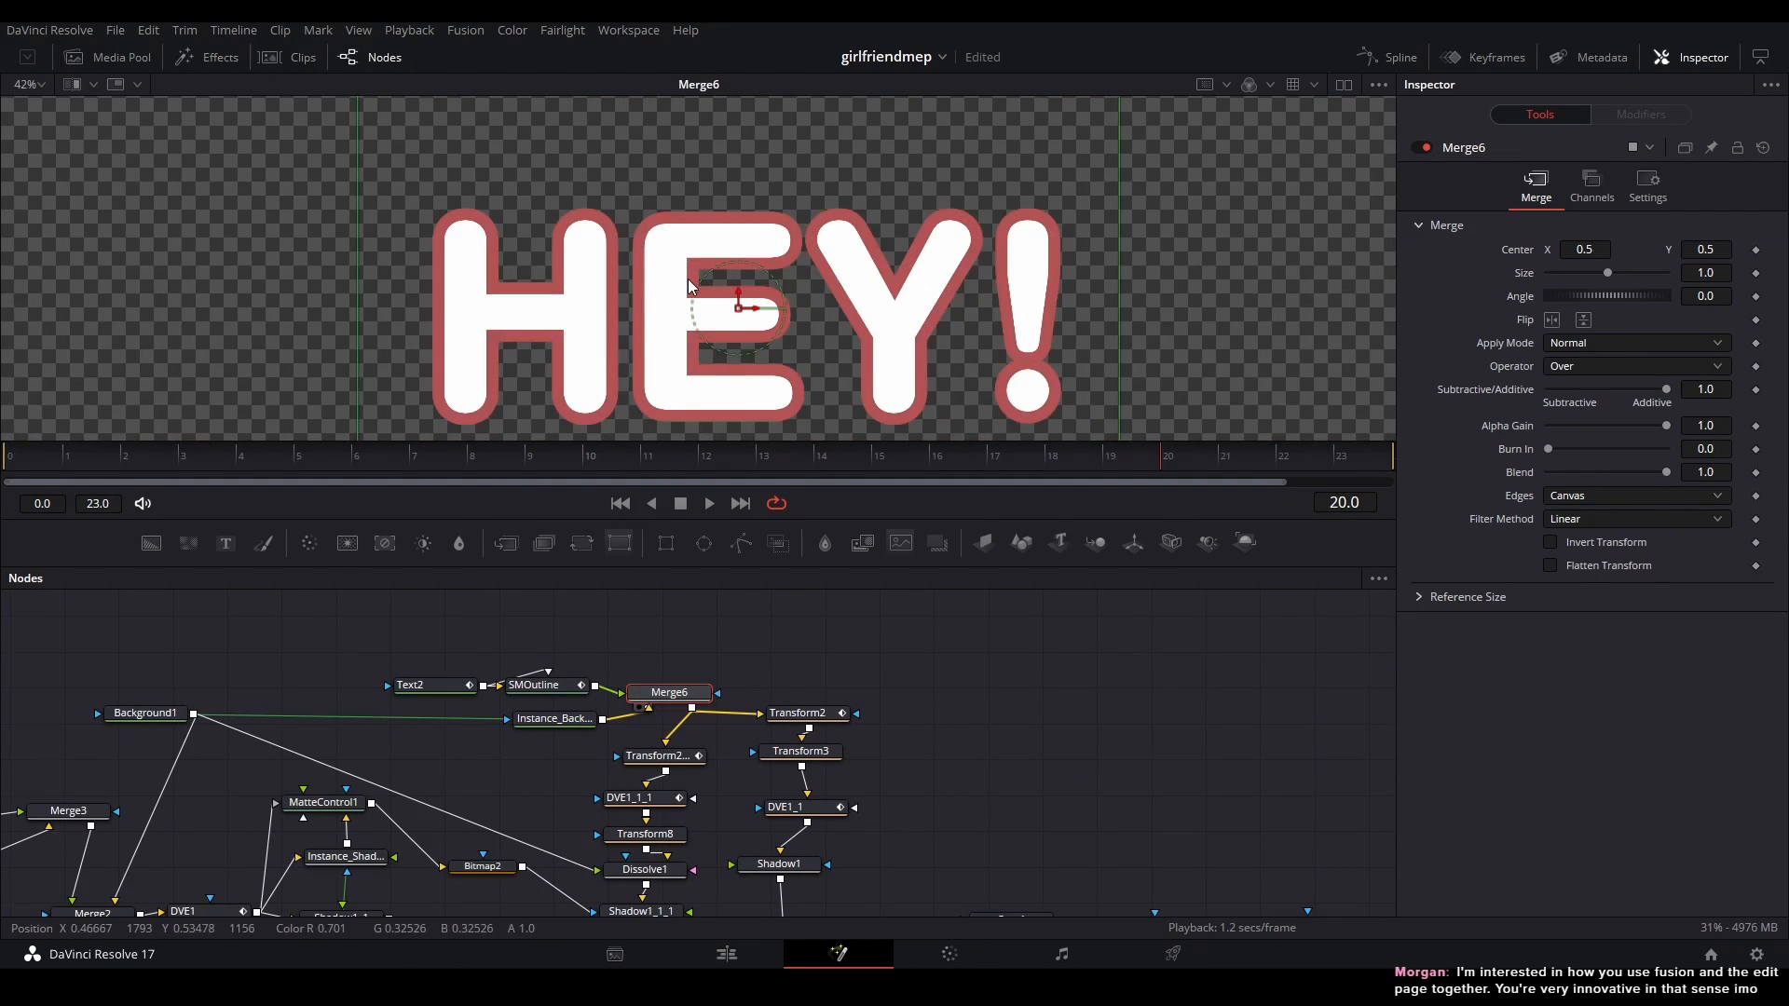
{"action": "scroll", "coordinate": [652, 250], "scroll_direction": "down", "scroll_amount": 2}
{"action": "left_click_drag", "start_coordinate": [800, 520], "coordinate": [804, 614]}
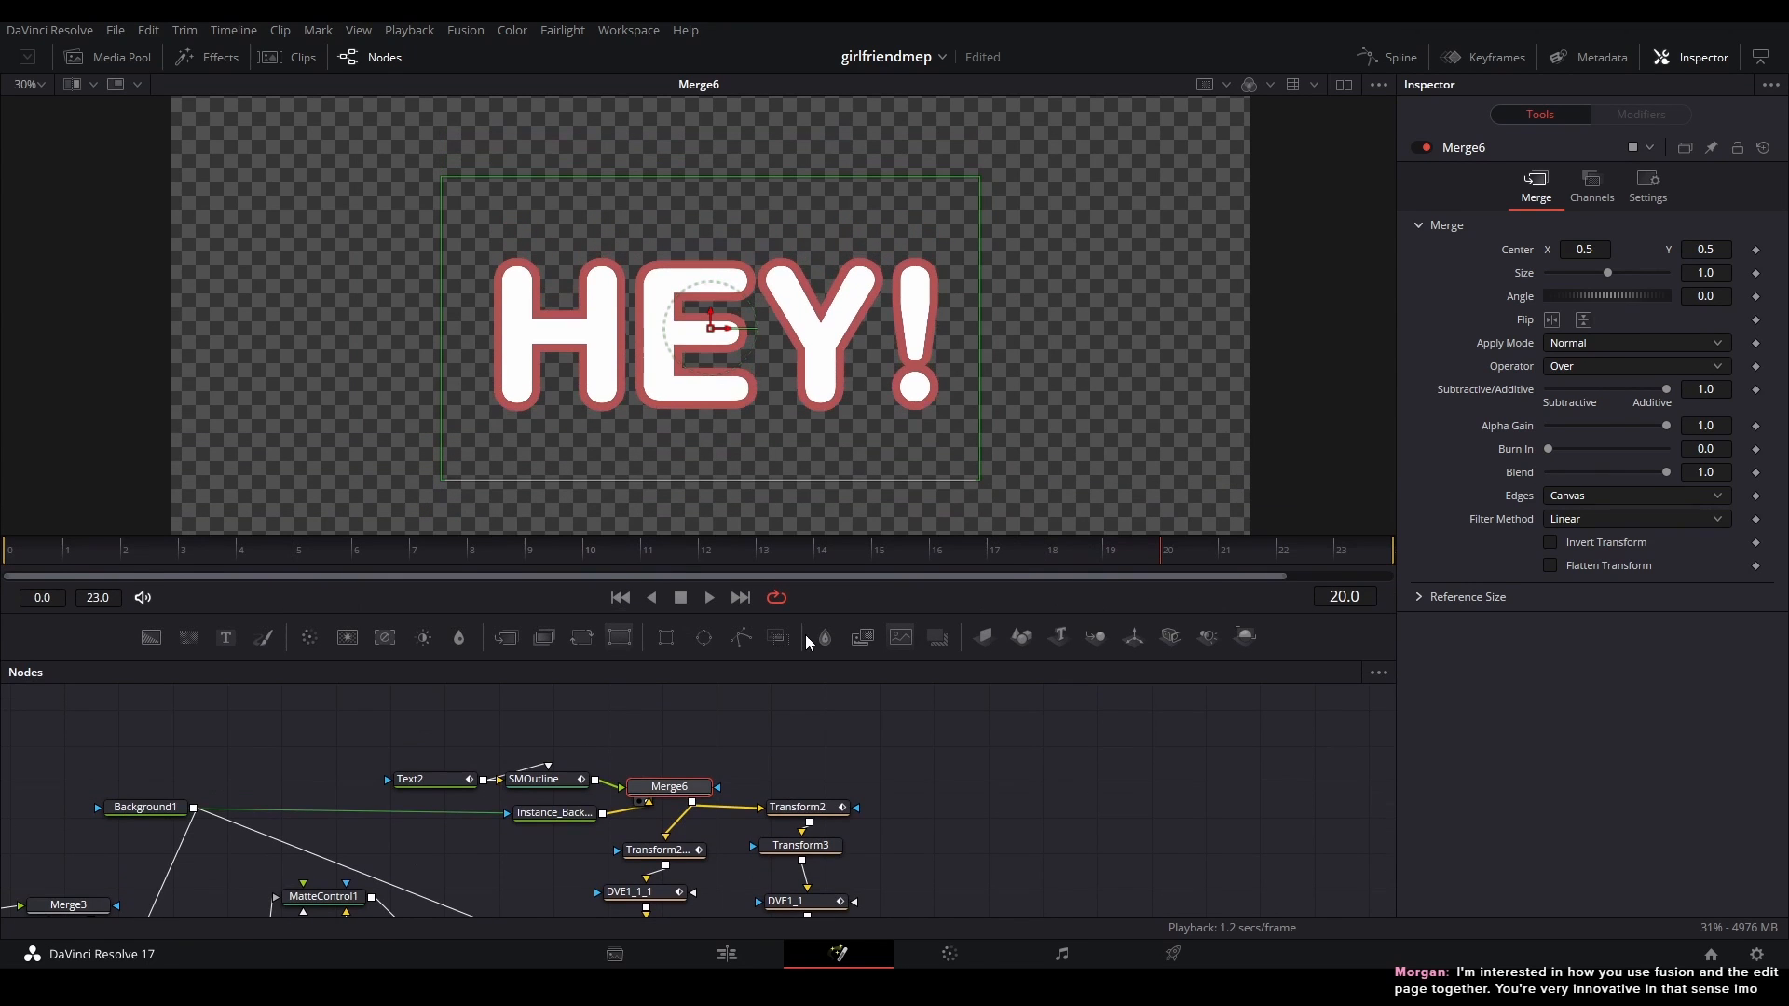
{"action": "left_click_drag", "start_coordinate": [648, 730], "coordinate": [646, 674]}
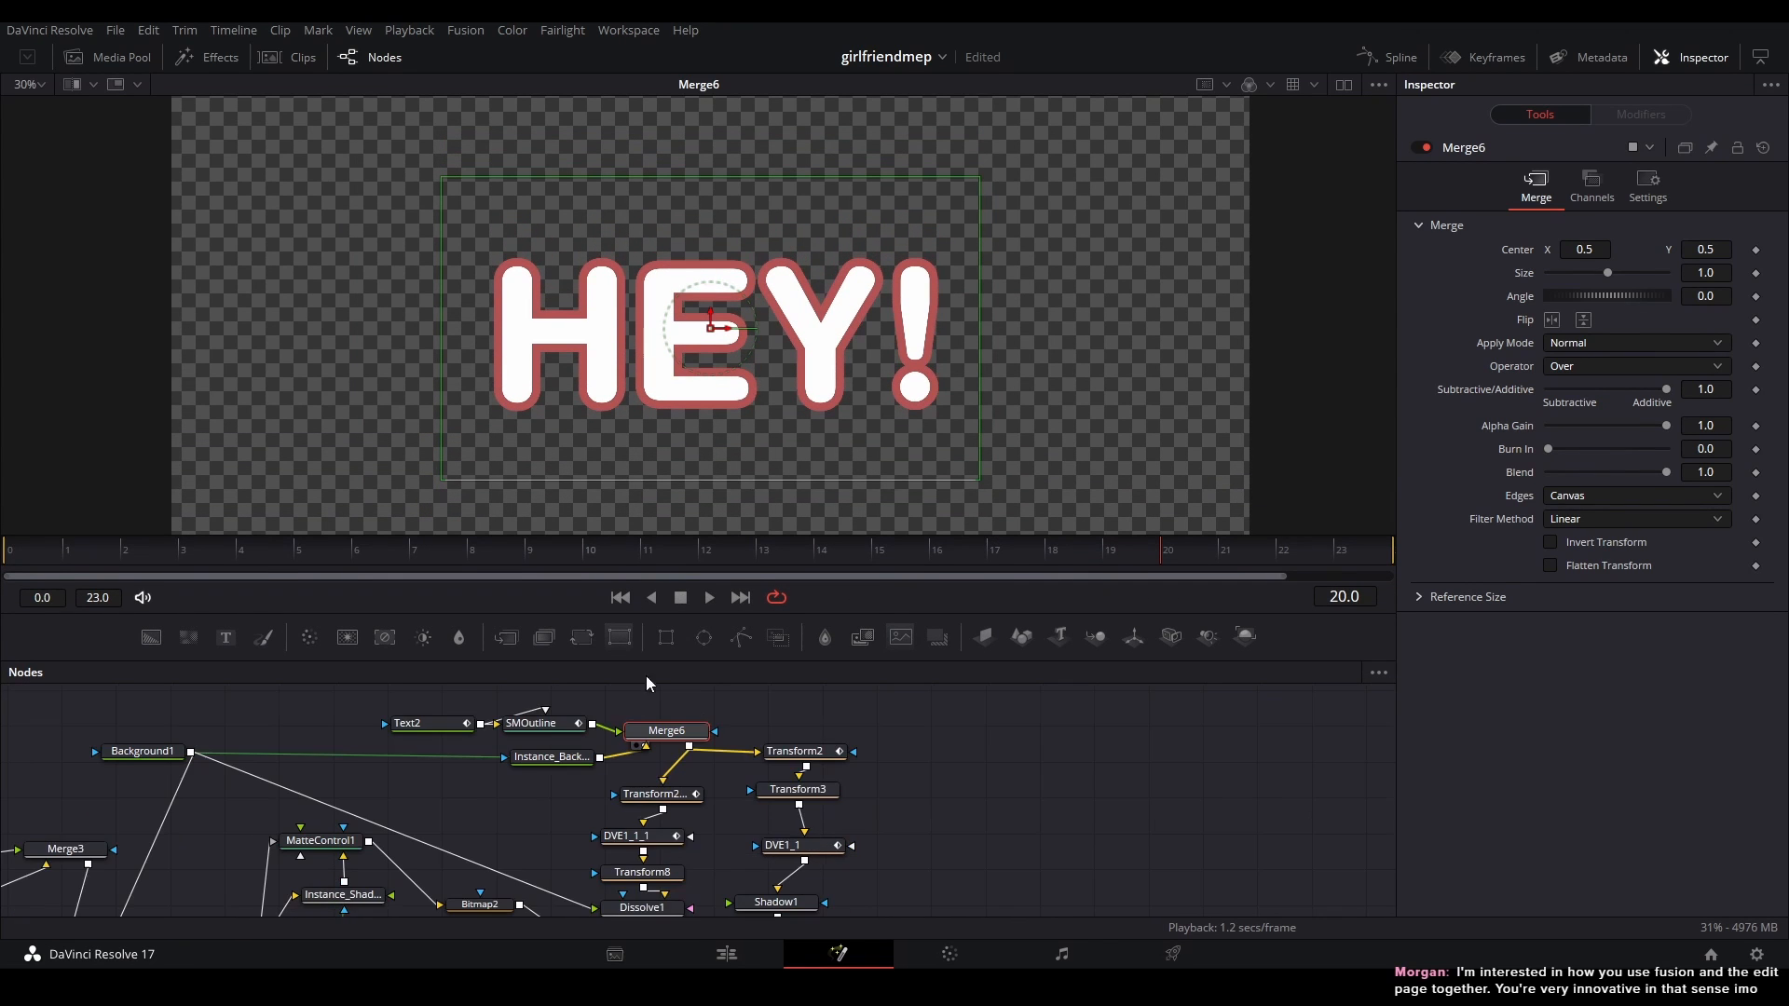
- Follow the text branch by showing the outputs of Transform2 and Shadow1
{"action": "left_click", "coordinate": [785, 753]}
{"action": "key", "text": "2"}
{"action": "left_click_drag", "start_coordinate": [826, 781], "coordinate": [740, 705]}
{"action": "left_click", "coordinate": [706, 829]}
{"action": "key", "text": "2"}
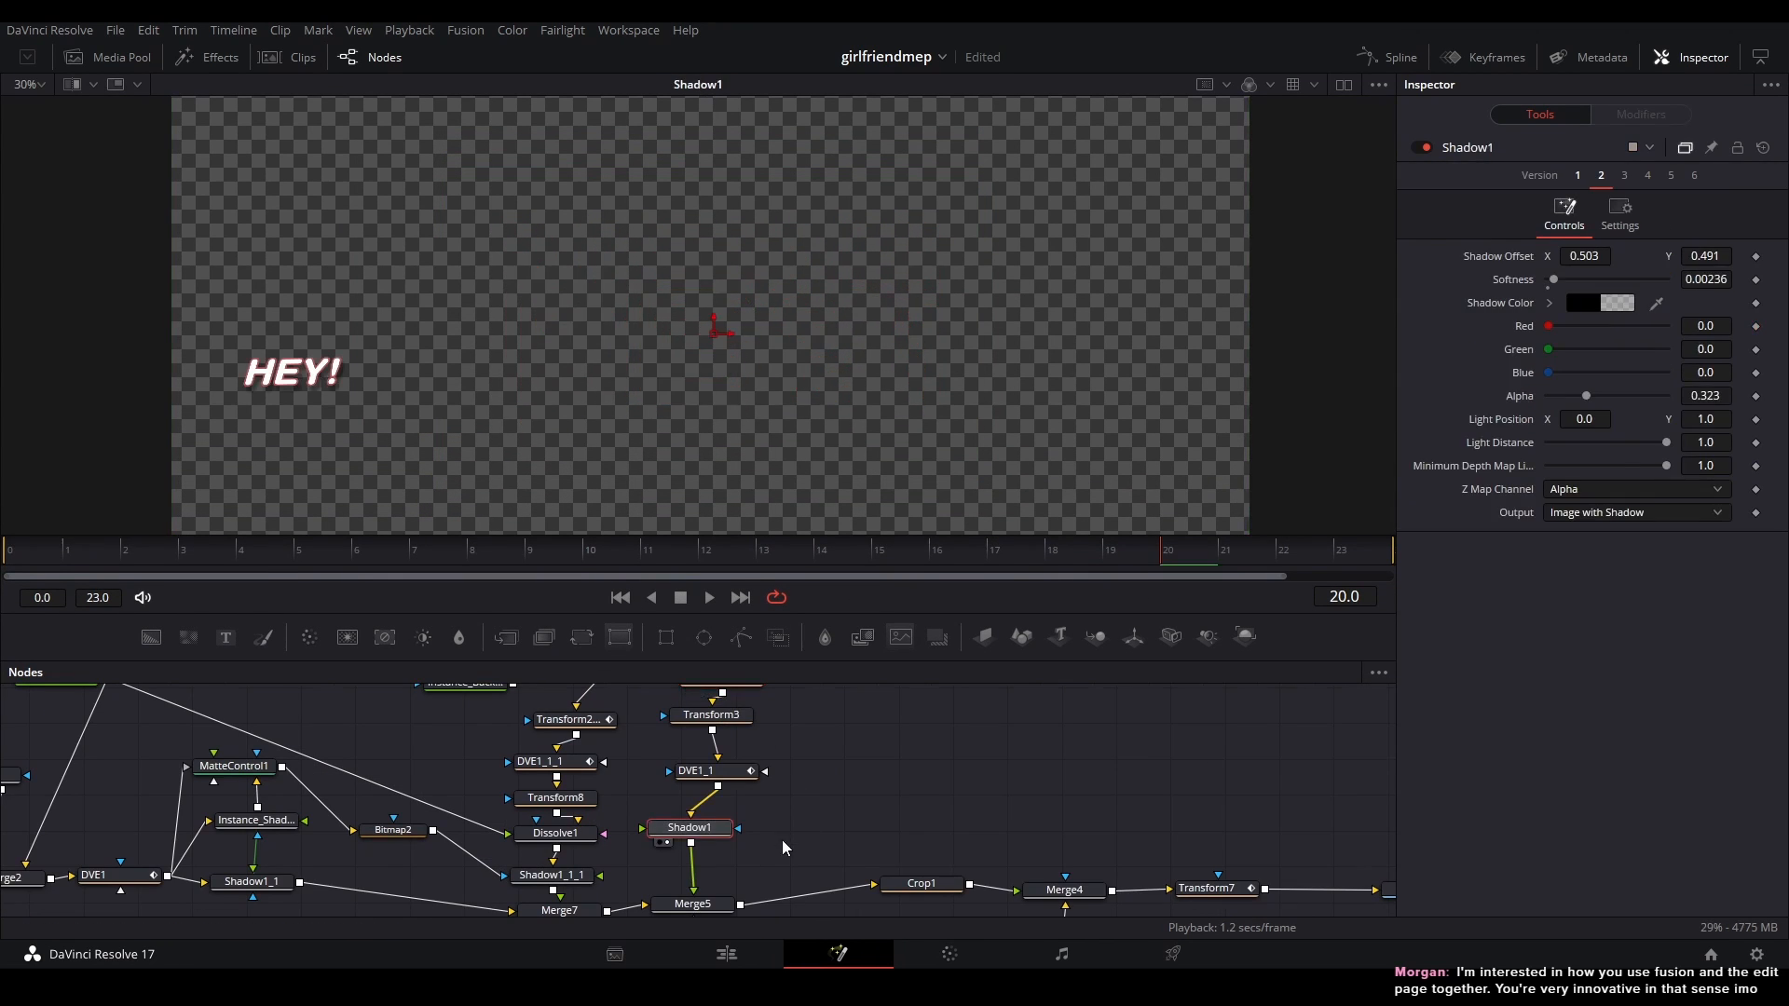
- Show Merge5's output and examine the combined clips and text on the transparent background
{"action": "left_click_drag", "start_coordinate": [786, 845], "coordinate": [673, 781]}
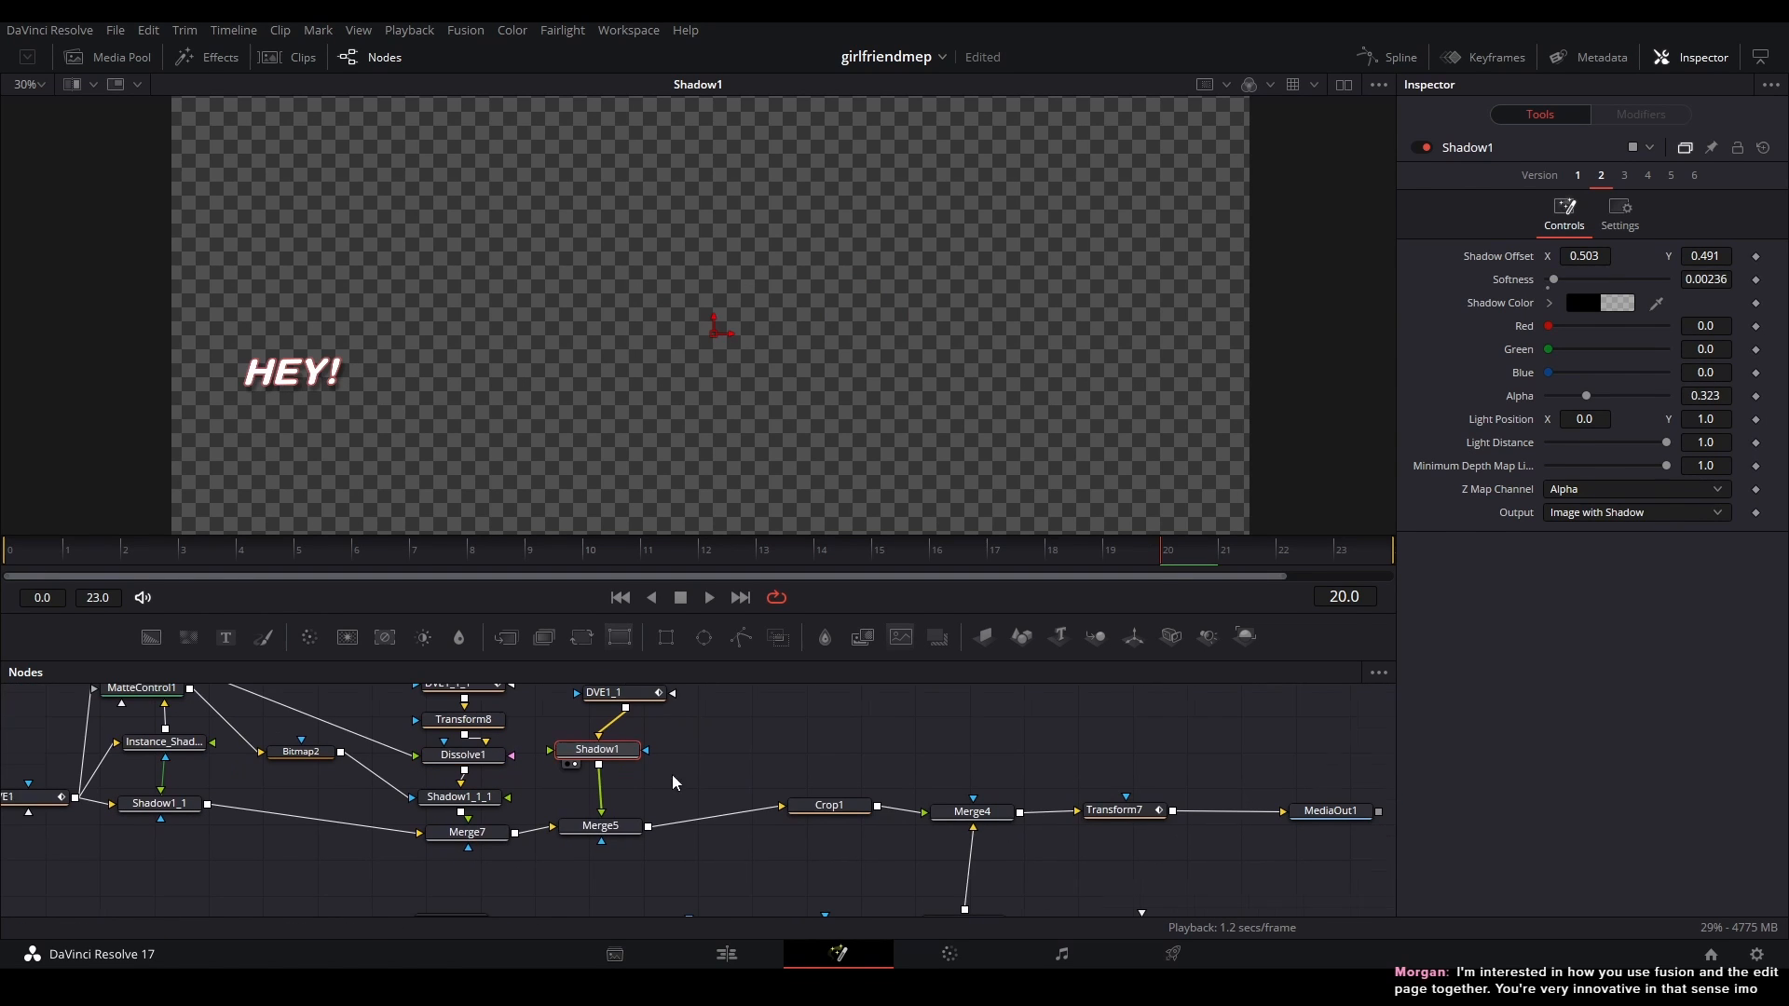
{"action": "left_click", "coordinate": [630, 837]}
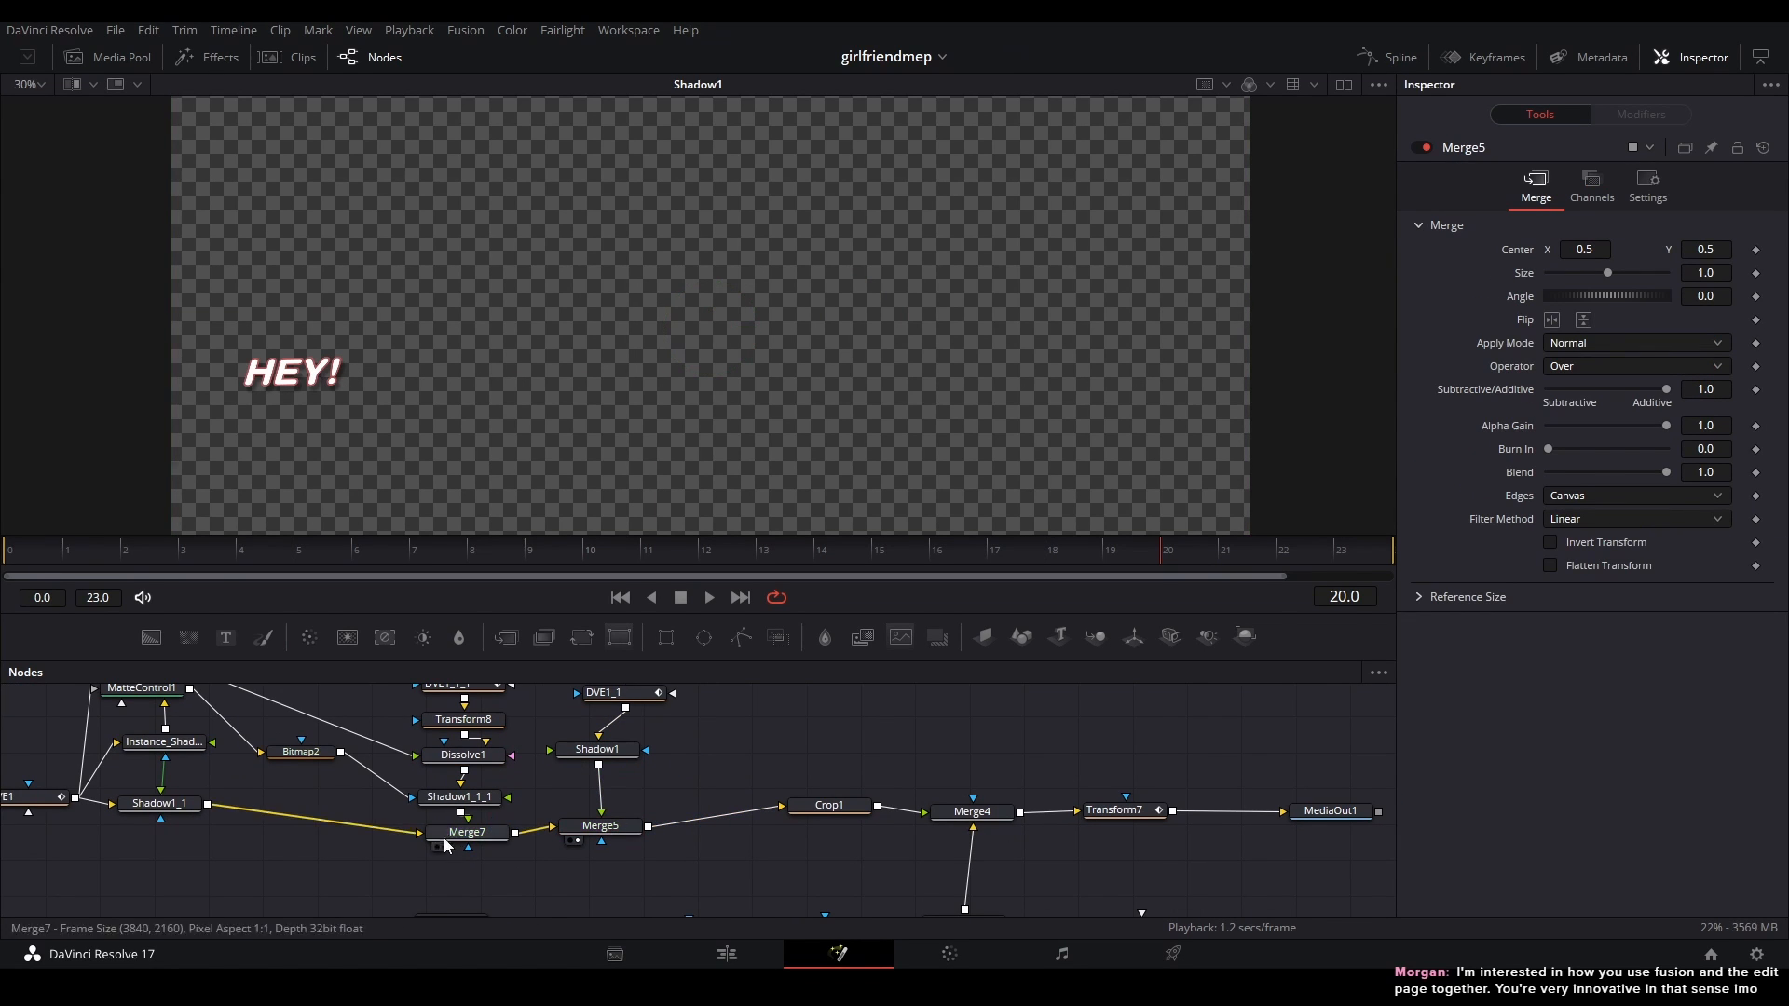
{"action": "key", "text": "2"}
{"action": "left_click_drag", "start_coordinate": [430, 343], "coordinate": [551, 257]}
{"action": "left_click_drag", "start_coordinate": [850, 226], "coordinate": [257, 444]}
{"action": "left_click_drag", "start_coordinate": [484, 457], "coordinate": [509, 389]}
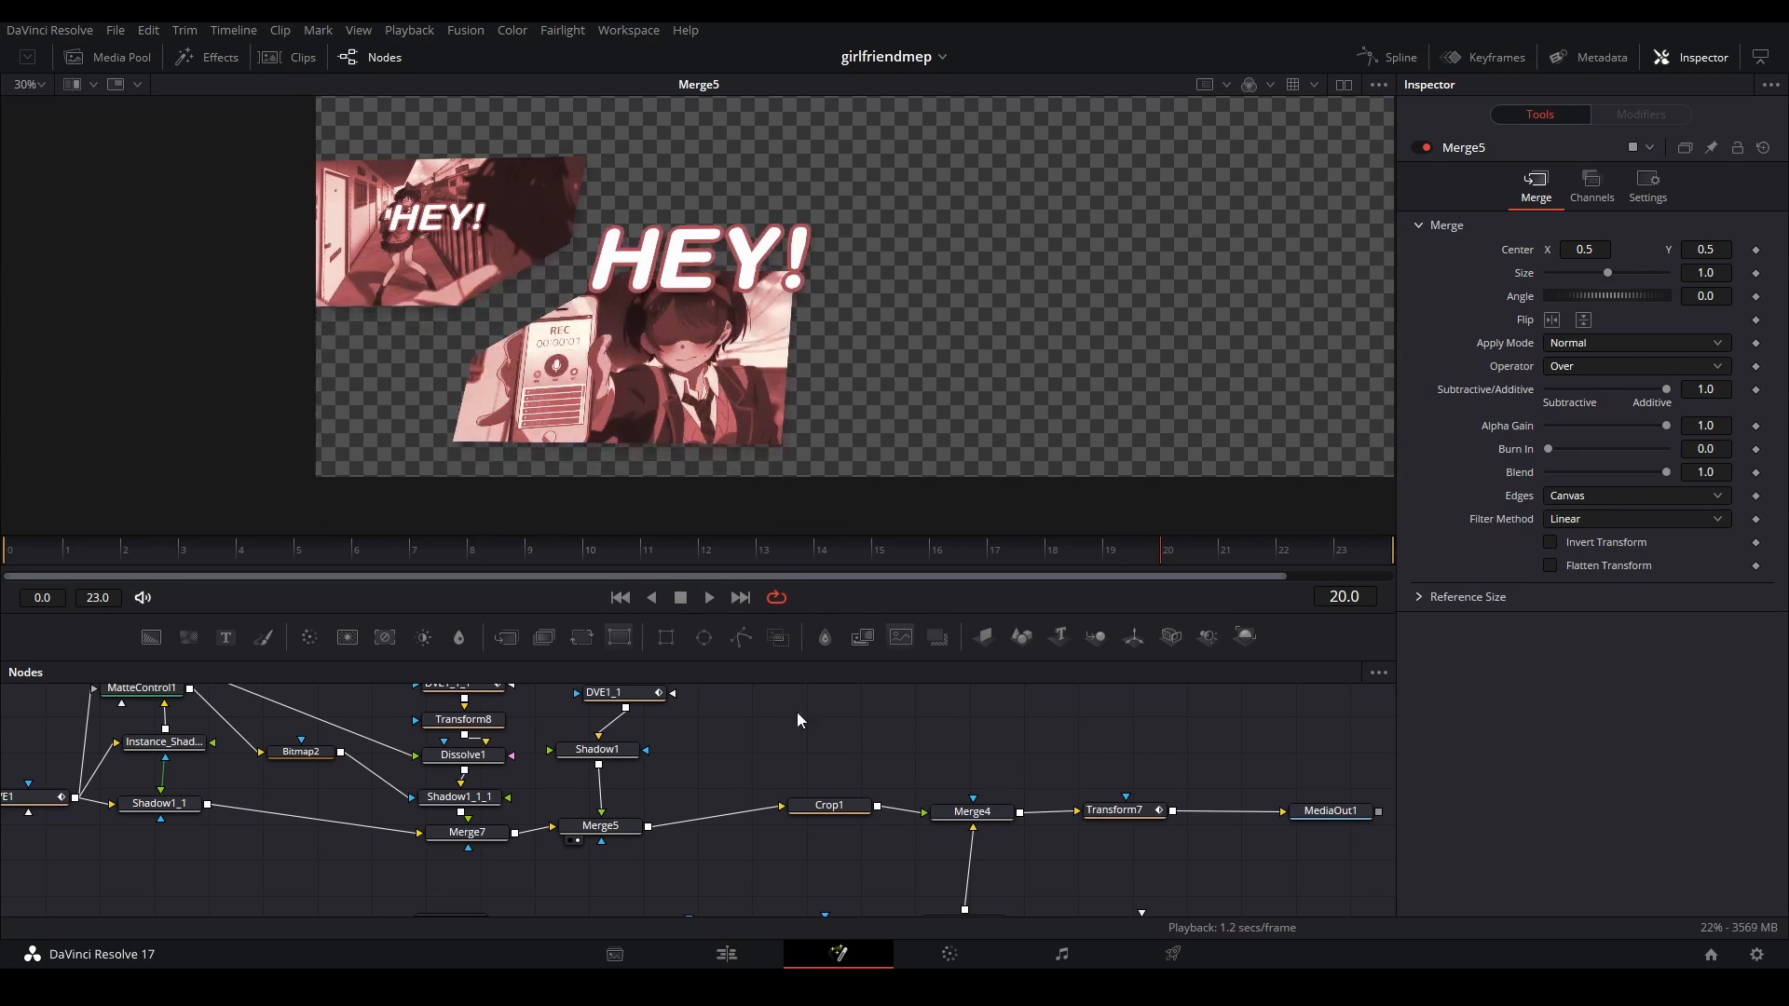
- Show Crop1's output, then Merge4's, to compare the cropped foreground with the full composite
{"action": "left_click", "coordinate": [822, 809]}
{"action": "key", "text": "2"}
{"action": "left_click", "coordinate": [979, 817]}
{"action": "key", "text": "2"}
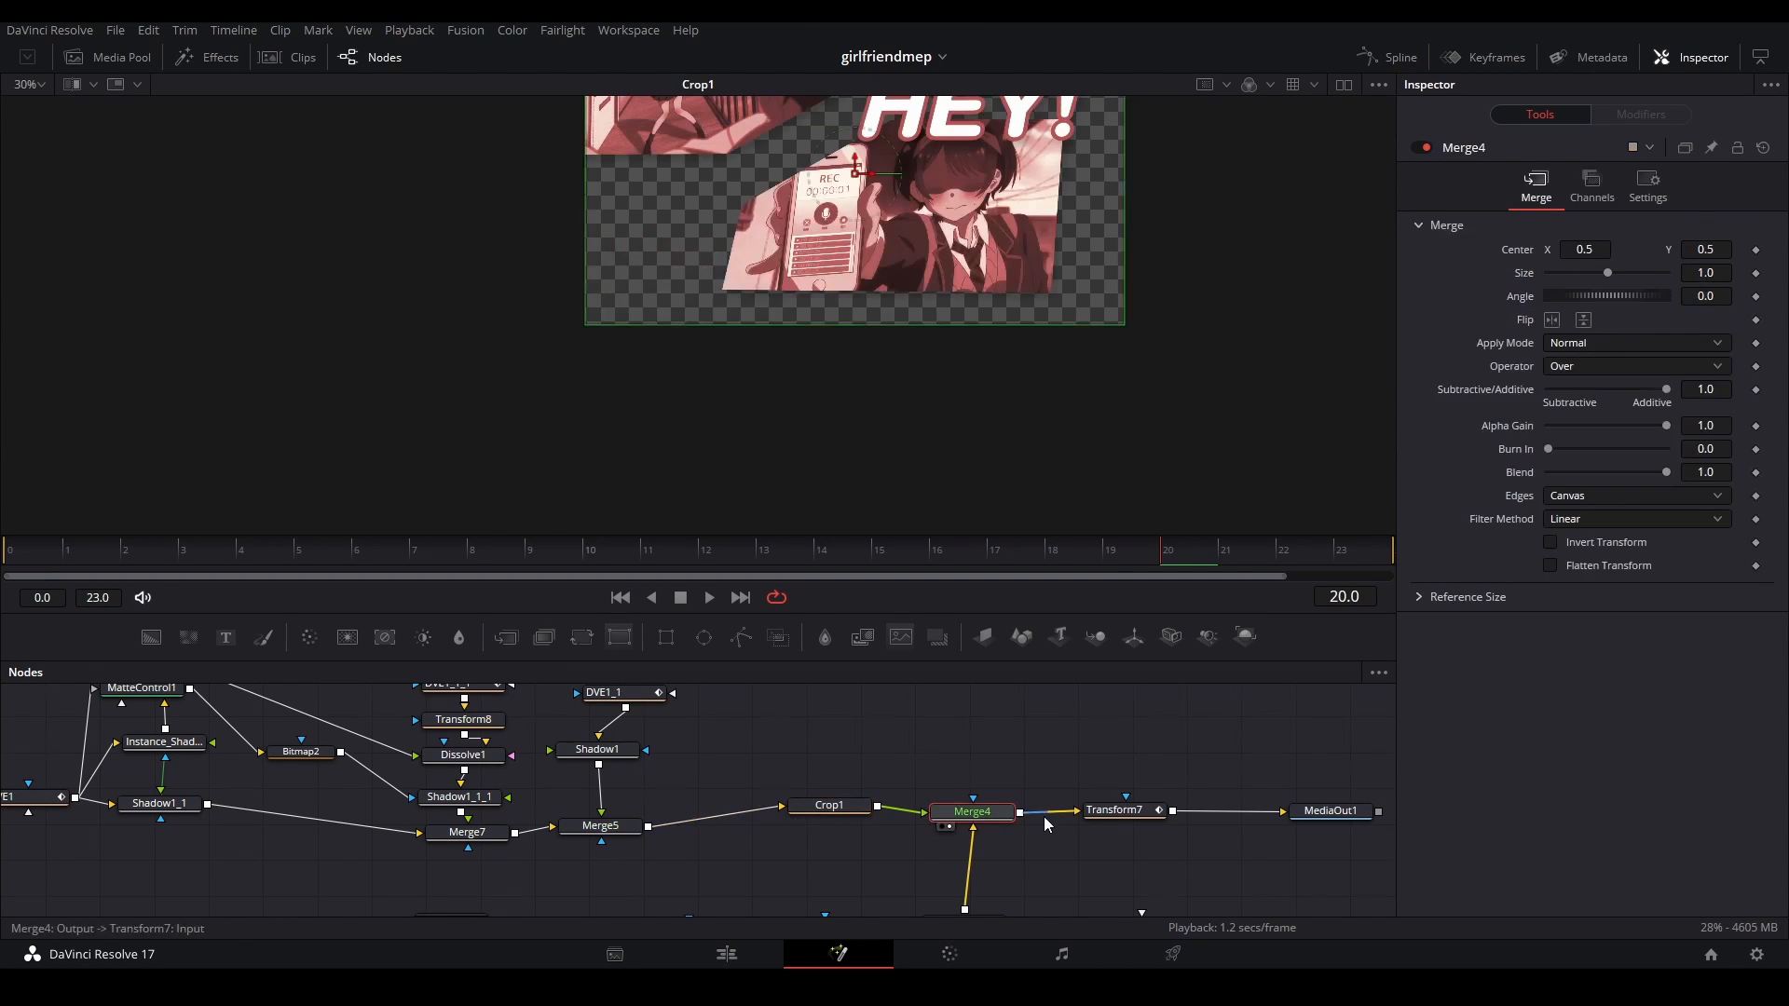
{"action": "left_click_drag", "start_coordinate": [1045, 817], "coordinate": [808, 773]}
{"action": "left_click", "coordinate": [997, 740]}
{"action": "left_click_drag", "start_coordinate": [884, 343], "coordinate": [806, 422]}
{"action": "left_click_drag", "start_coordinate": [860, 812], "coordinate": [808, 725]}
{"action": "left_click_drag", "start_coordinate": [243, 775], "coordinate": [708, 771]}
{"action": "left_click_drag", "start_coordinate": [708, 772], "coordinate": [673, 817]}
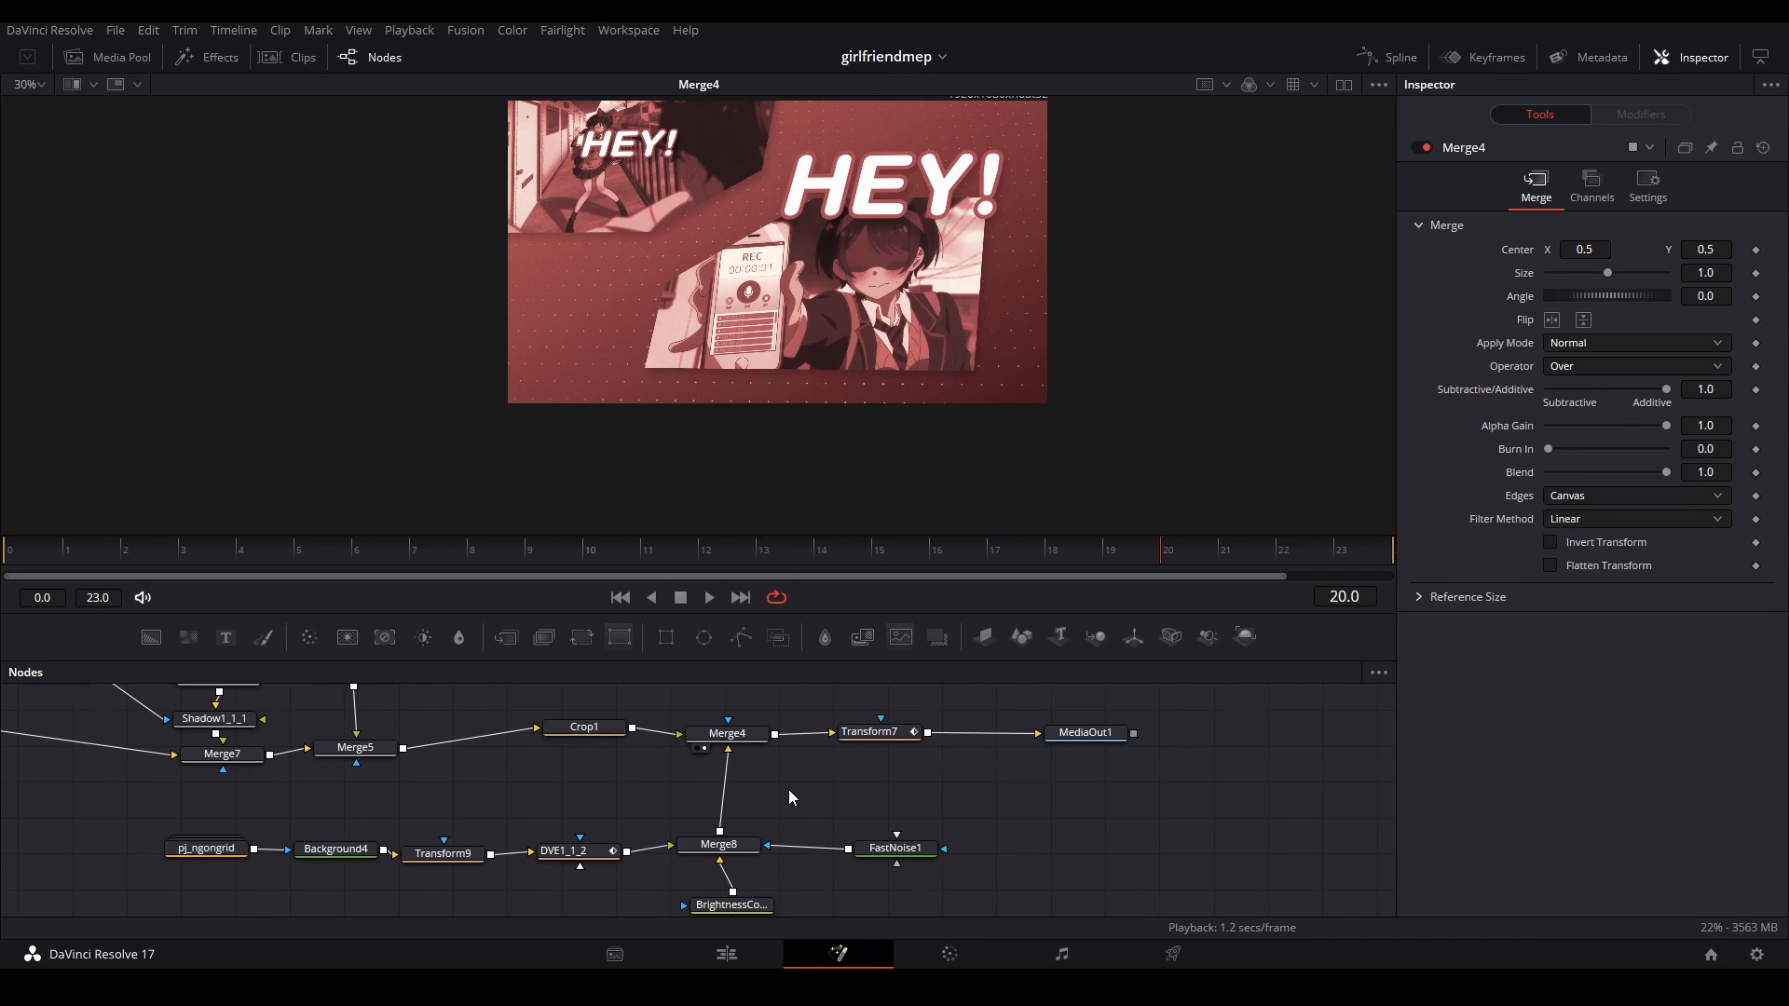
- Show Merge8's dotted gradient background and select Merge4, the node it feeds
{"action": "left_click", "coordinate": [718, 844]}
{"action": "key", "text": "1"}
{"action": "left_click_drag", "start_coordinate": [791, 382], "coordinate": [759, 420]}
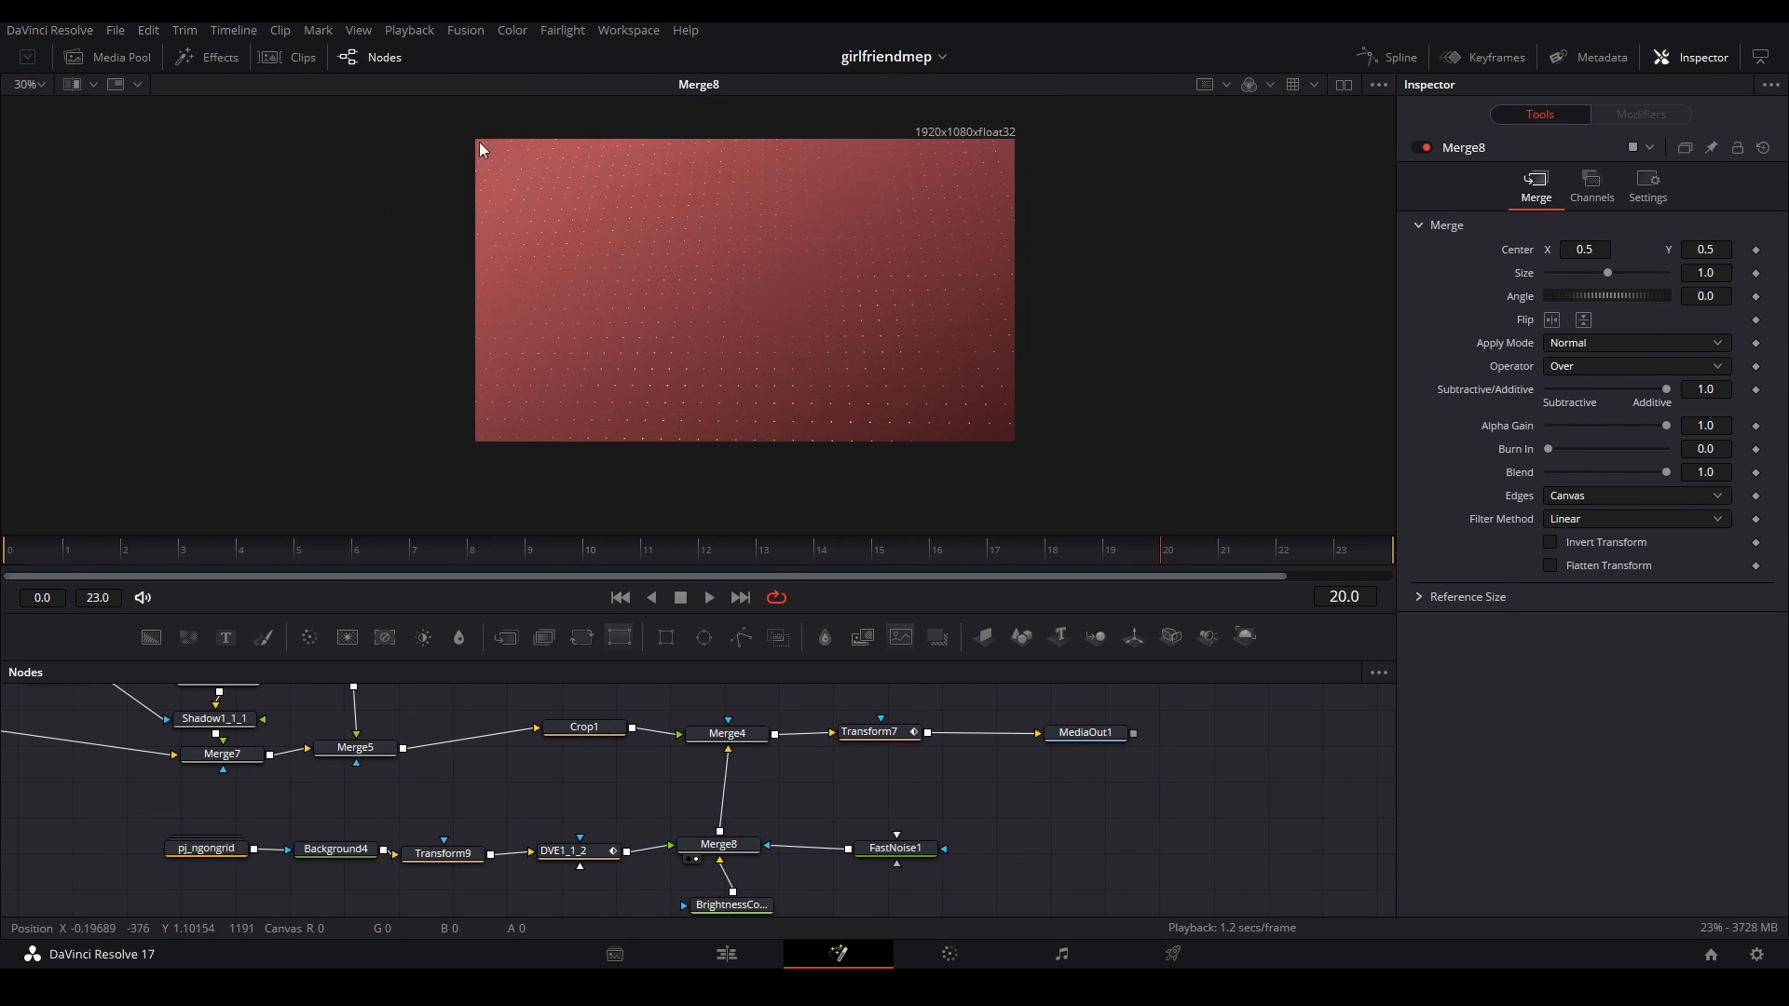
{"action": "left_click_drag", "start_coordinate": [420, 106], "coordinate": [1081, 464]}
{"action": "left_click", "coordinate": [757, 741]}
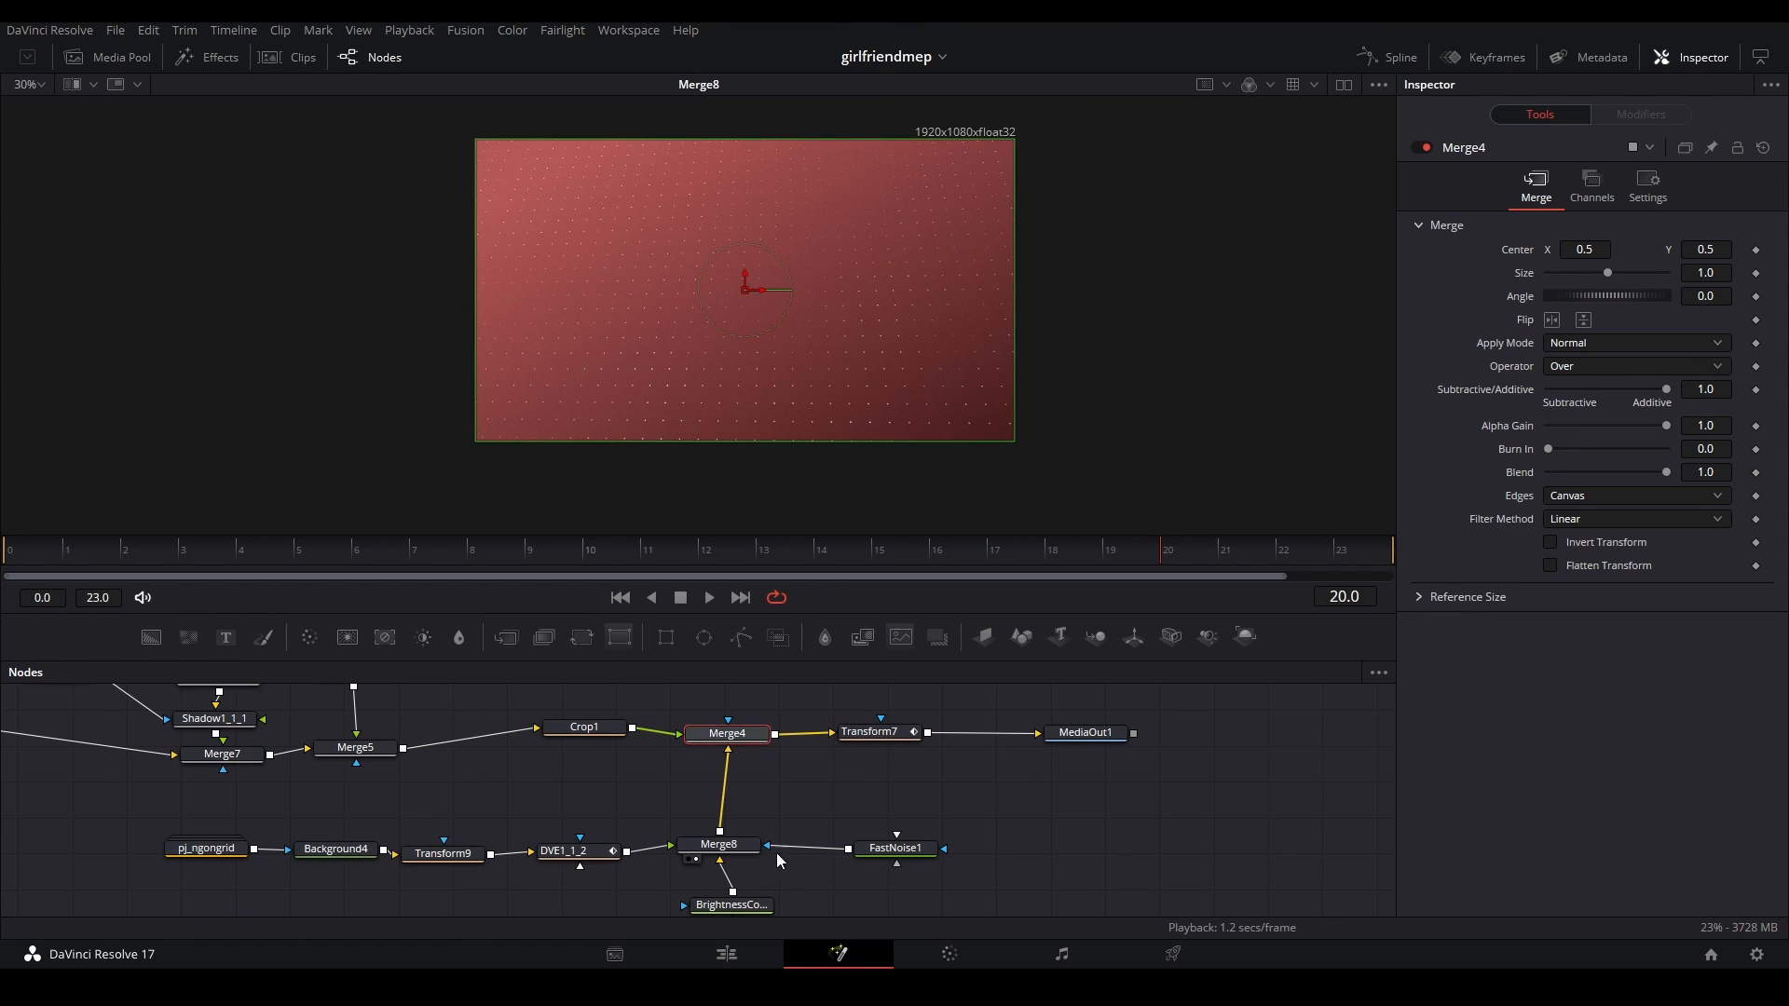
- Inspect DVE1_1_2's settings and fit the Merge8 background to the viewer
{"action": "left_click_drag", "start_coordinate": [776, 852], "coordinate": [718, 824]}
{"action": "left_click", "coordinate": [525, 825]}
{"action": "left_click", "coordinate": [844, 775]}
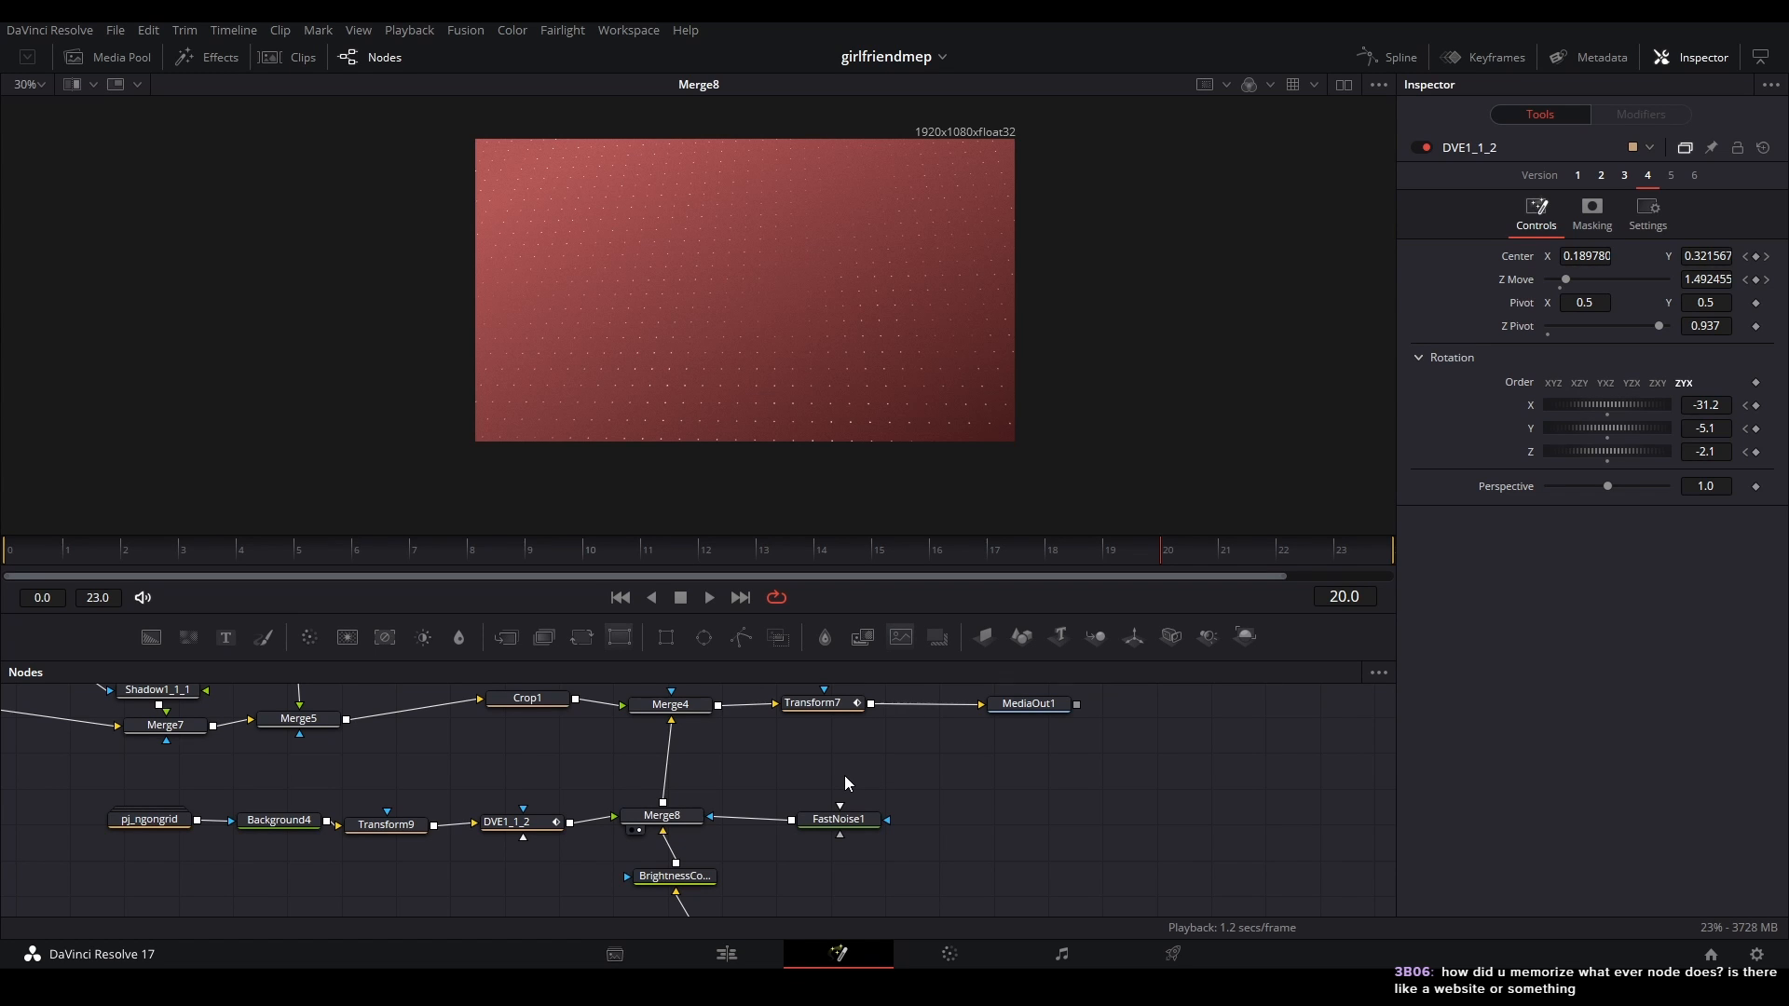
{"action": "key", "text": "ctrl+f"}
{"action": "left_click_drag", "start_coordinate": [992, 431], "coordinate": [954, 429]}
{"action": "left_click_drag", "start_coordinate": [1009, 714], "coordinate": [1003, 734]}
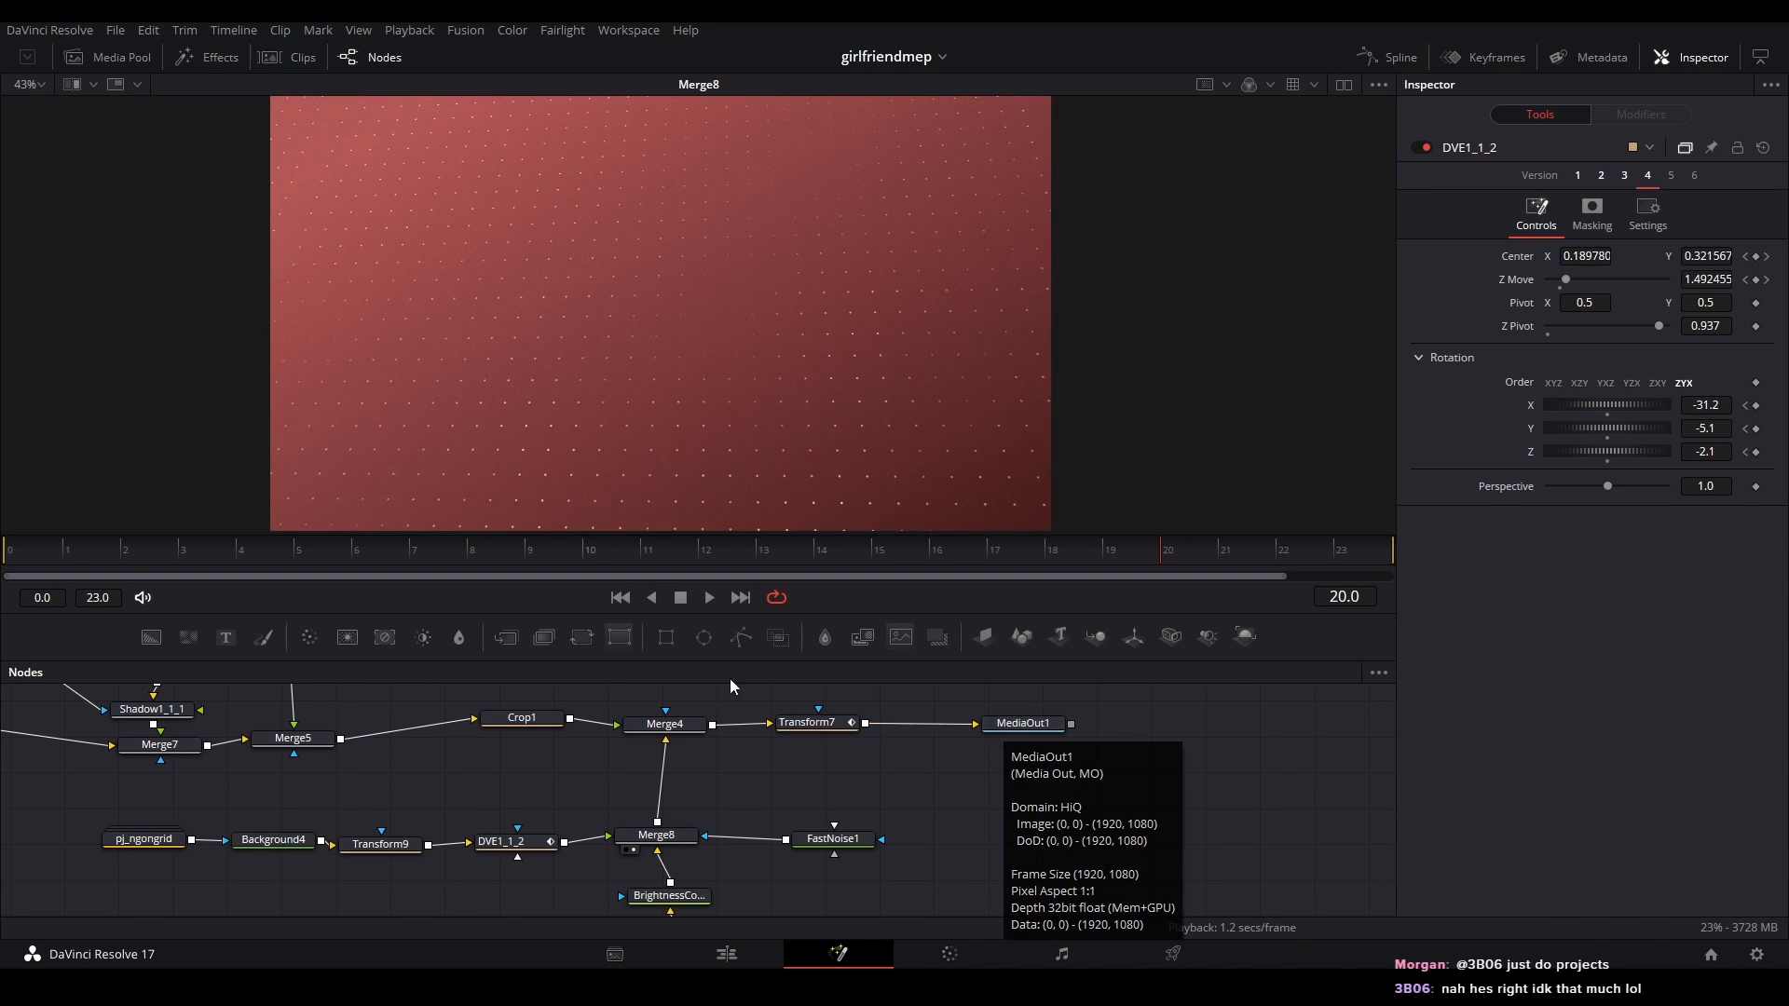
- Revisit the start of the node tree, selecting Transform5 and Transform6, Rectangle1, and DVE1 in turn
{"action": "left_click_drag", "start_coordinate": [522, 747], "coordinate": [1039, 838]}
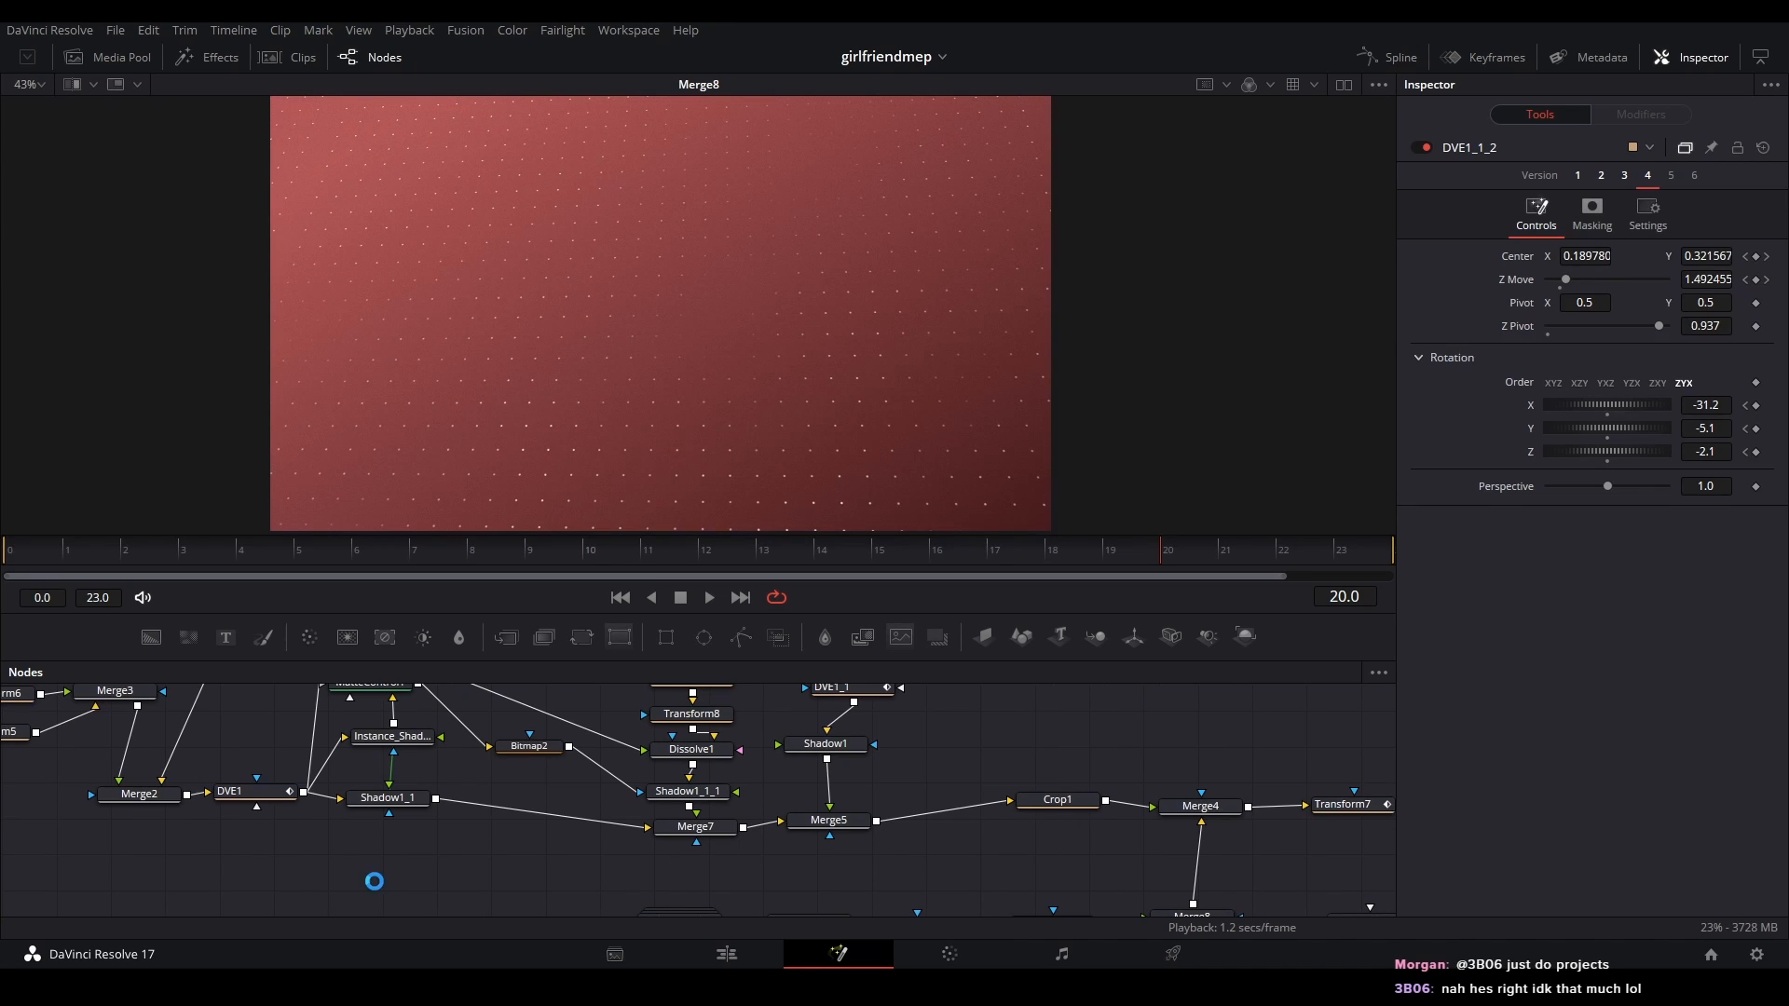
{"action": "left_click_drag", "start_coordinate": [374, 881], "coordinate": [600, 876]}
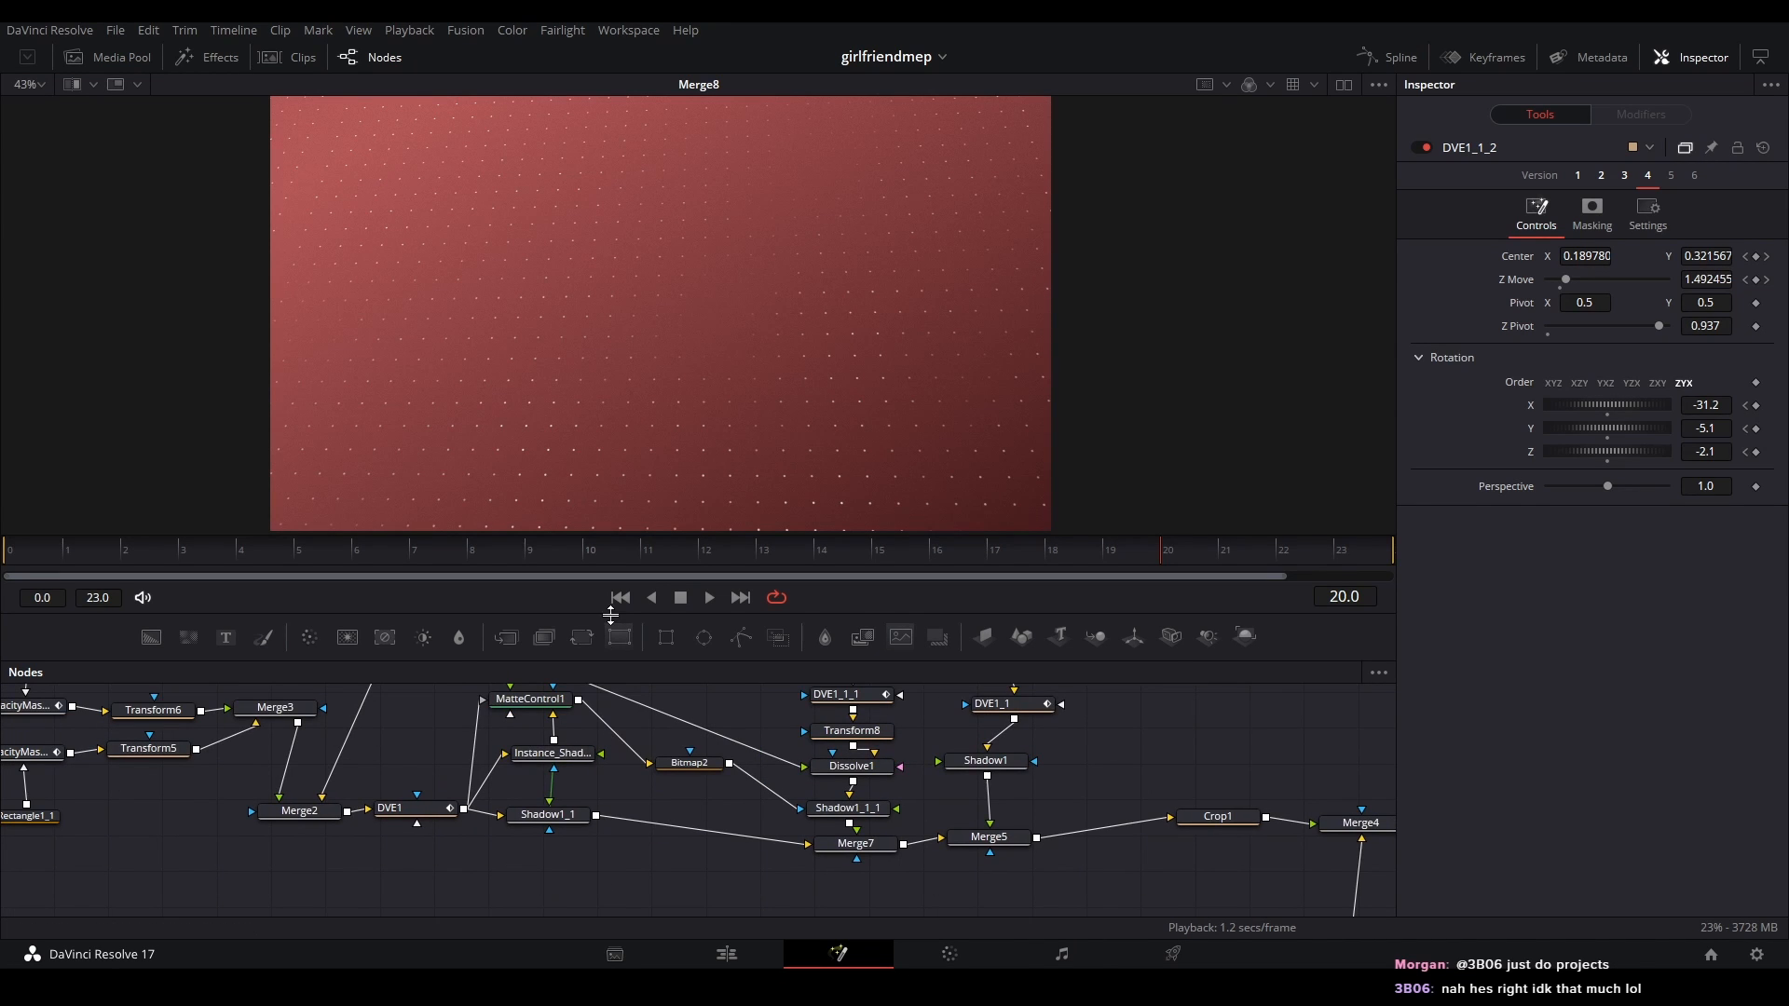
{"action": "left_click_drag", "start_coordinate": [610, 615], "coordinate": [612, 577]}
{"action": "left_click_drag", "start_coordinate": [628, 762], "coordinate": [976, 887]}
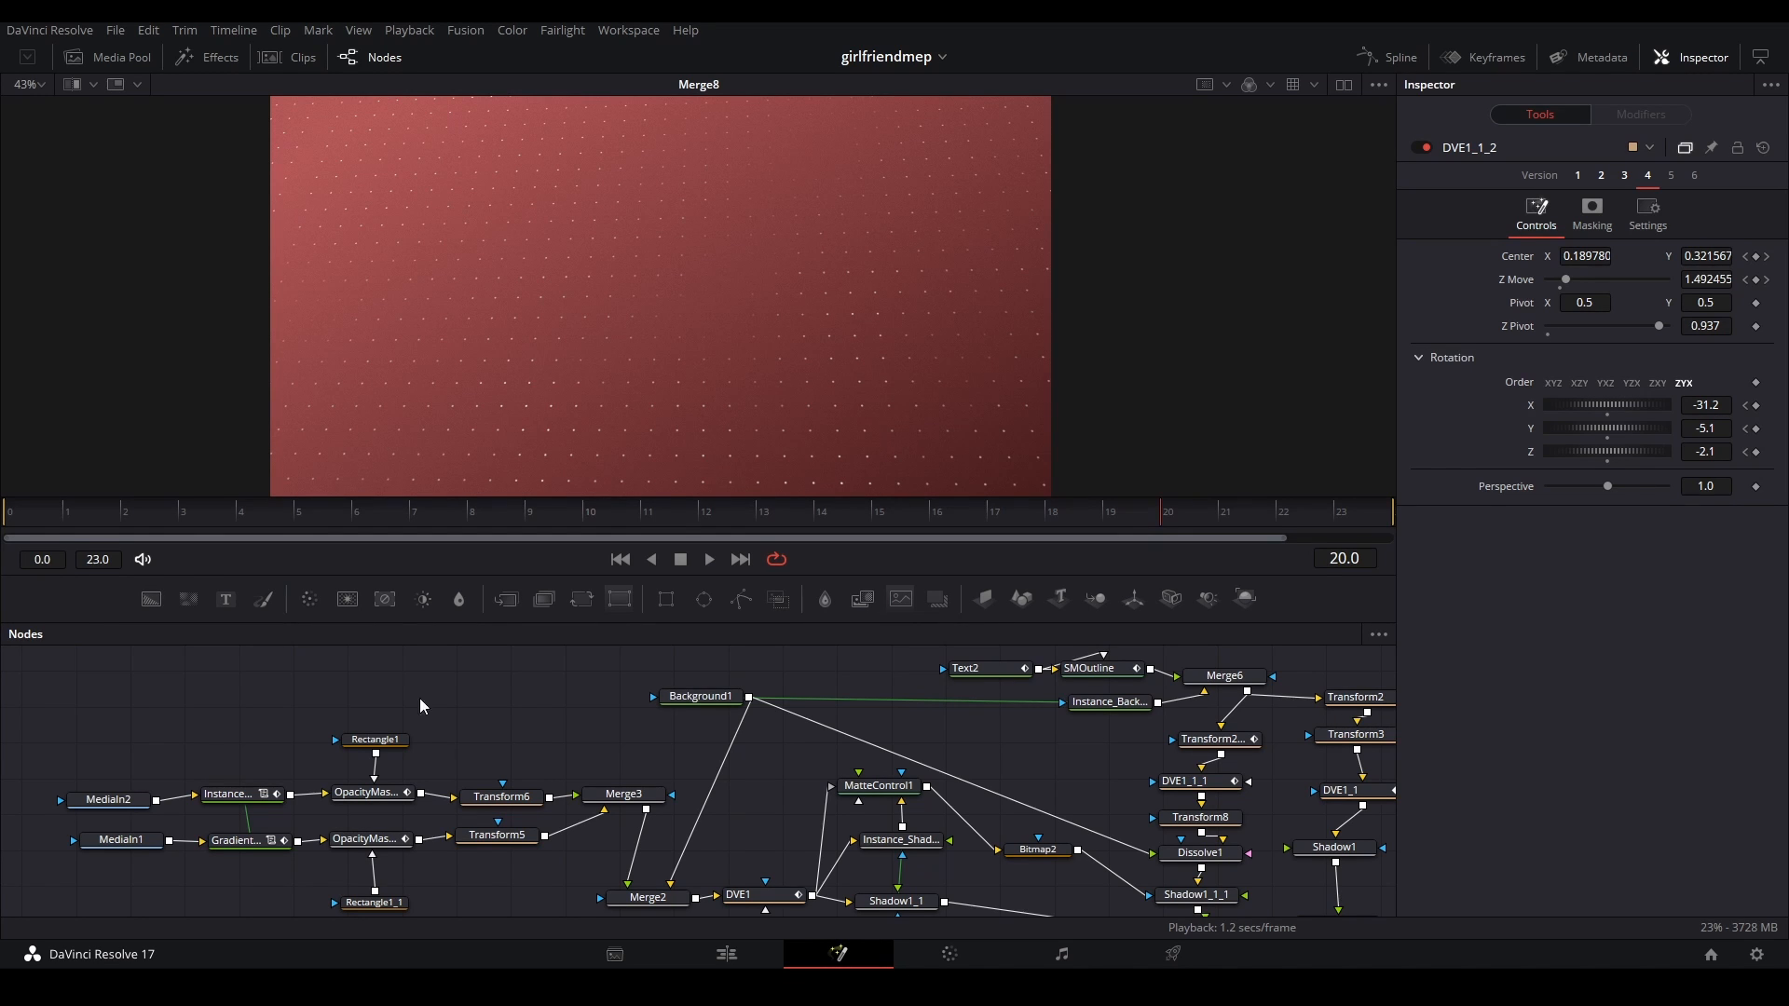
{"action": "left_click_drag", "start_coordinate": [503, 755], "coordinate": [507, 844]}
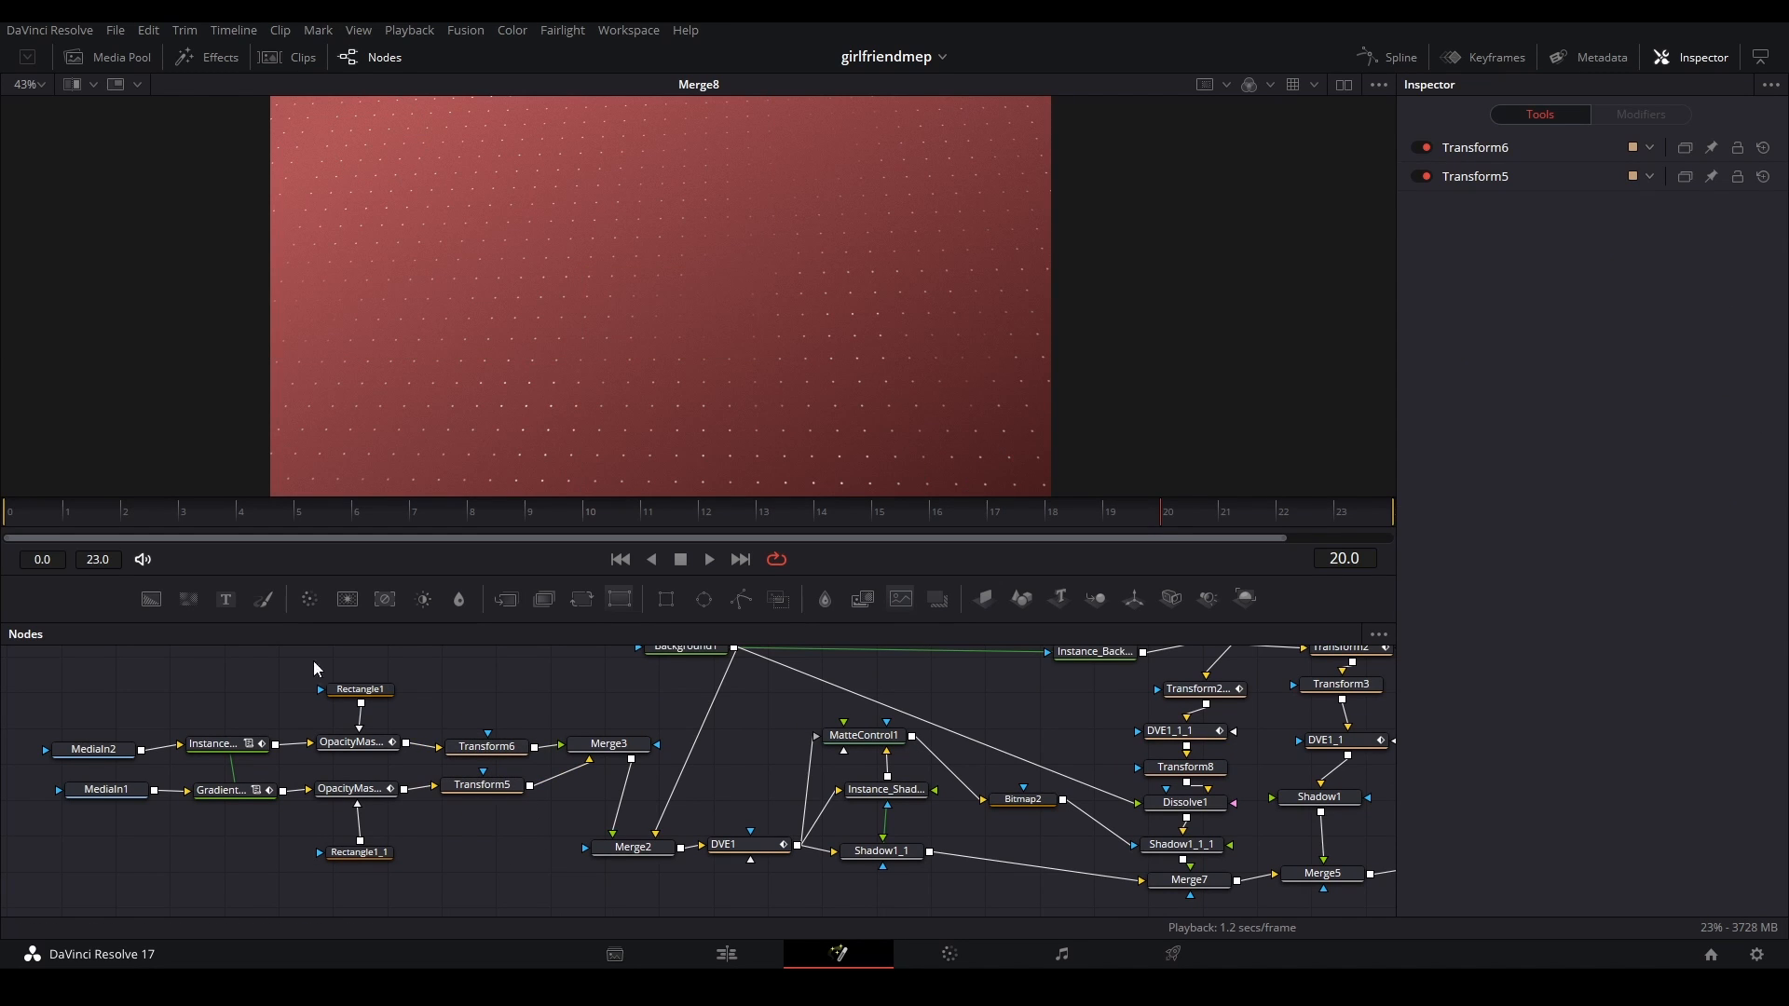
{"action": "left_click_drag", "start_coordinate": [265, 661], "coordinate": [387, 714]}
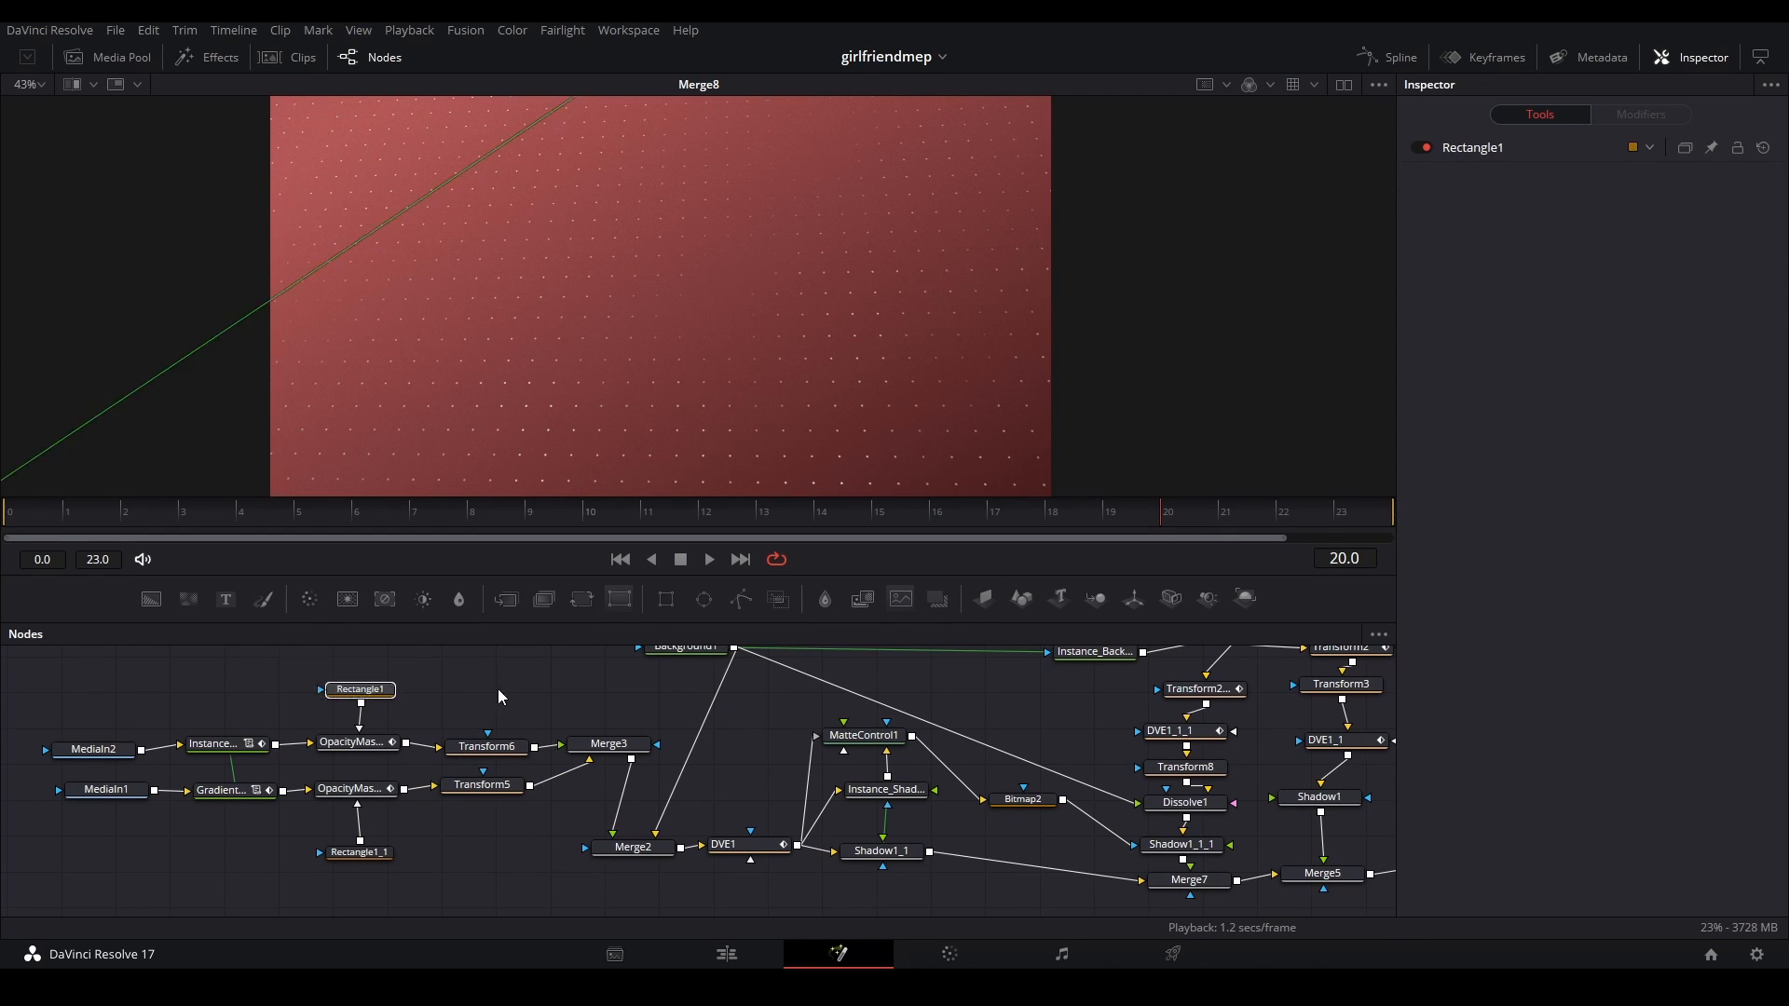
{"action": "left_click_drag", "start_coordinate": [548, 702], "coordinate": [288, 632]}
{"action": "left_click_drag", "start_coordinate": [460, 847], "coordinate": [496, 751]}
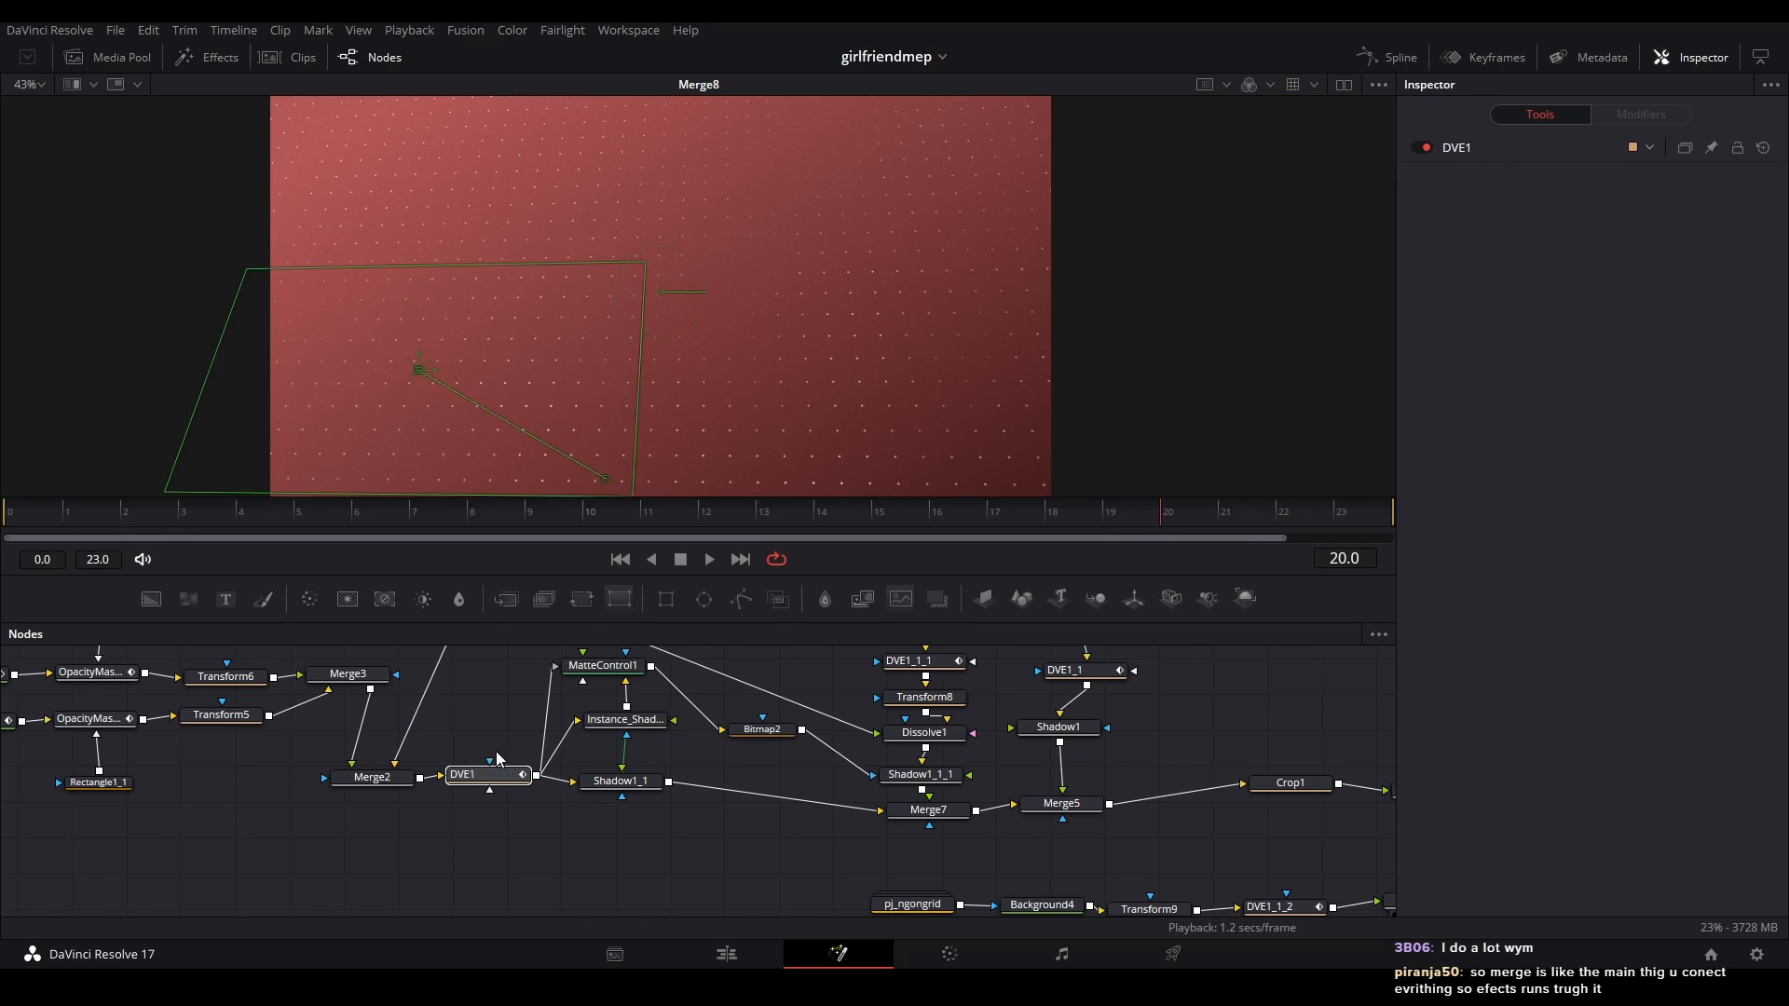
{"action": "scroll", "coordinate": [577, 776], "scroll_direction": "down", "scroll_amount": 2}
{"action": "key", "text": "shift+space"}
{"action": "type", "text": "sm"}
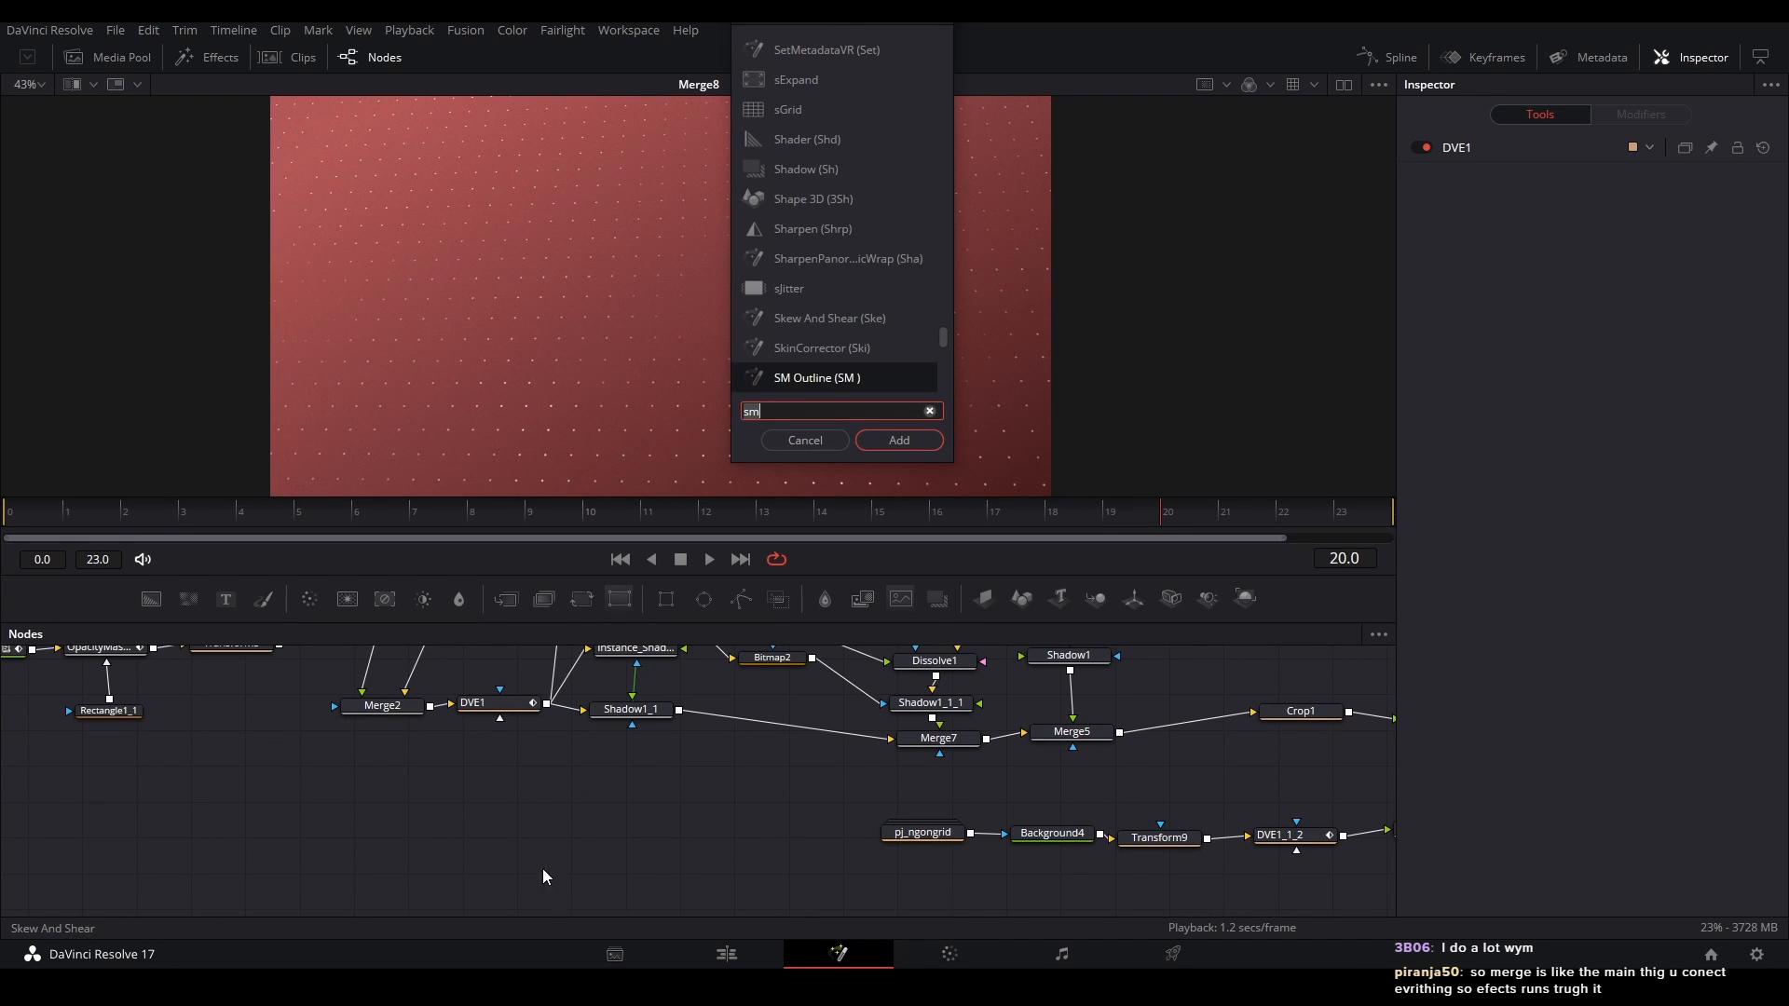
{"action": "left_click", "coordinate": [805, 439]}
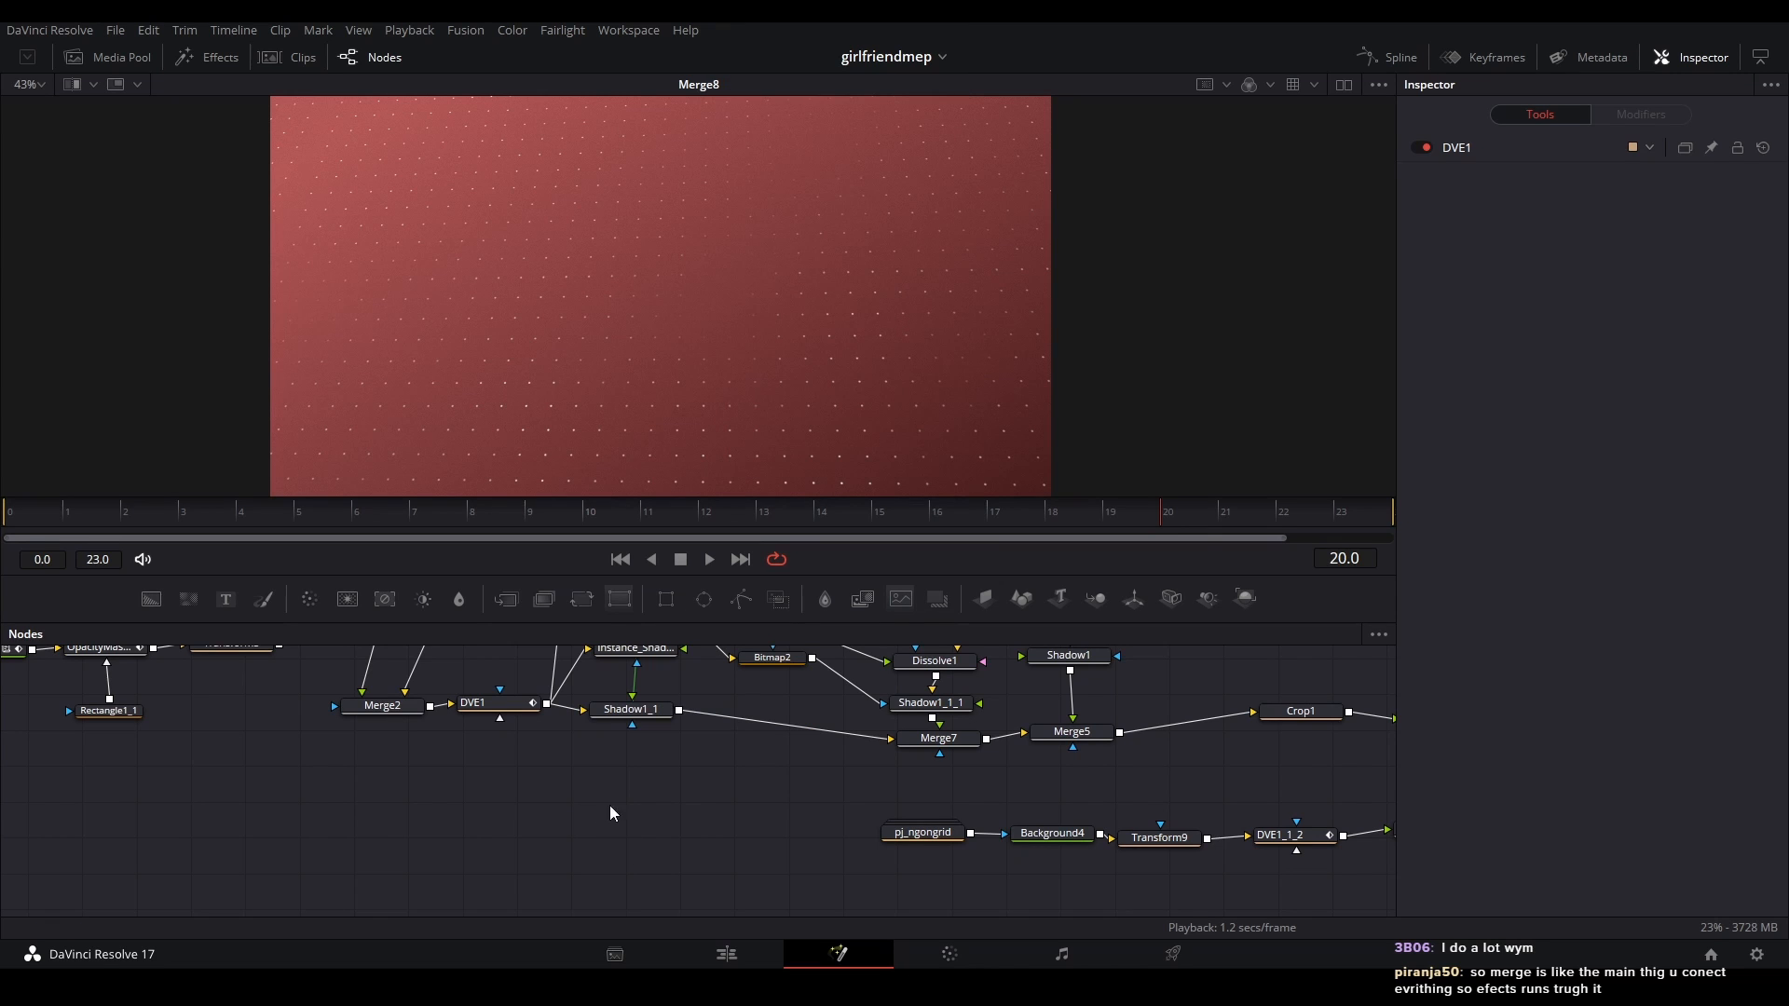
- Inspect DVE1's position and rotation settings, then review the end of the node tree
{"action": "scroll", "coordinate": [538, 761], "scroll_direction": "up", "scroll_amount": 1}
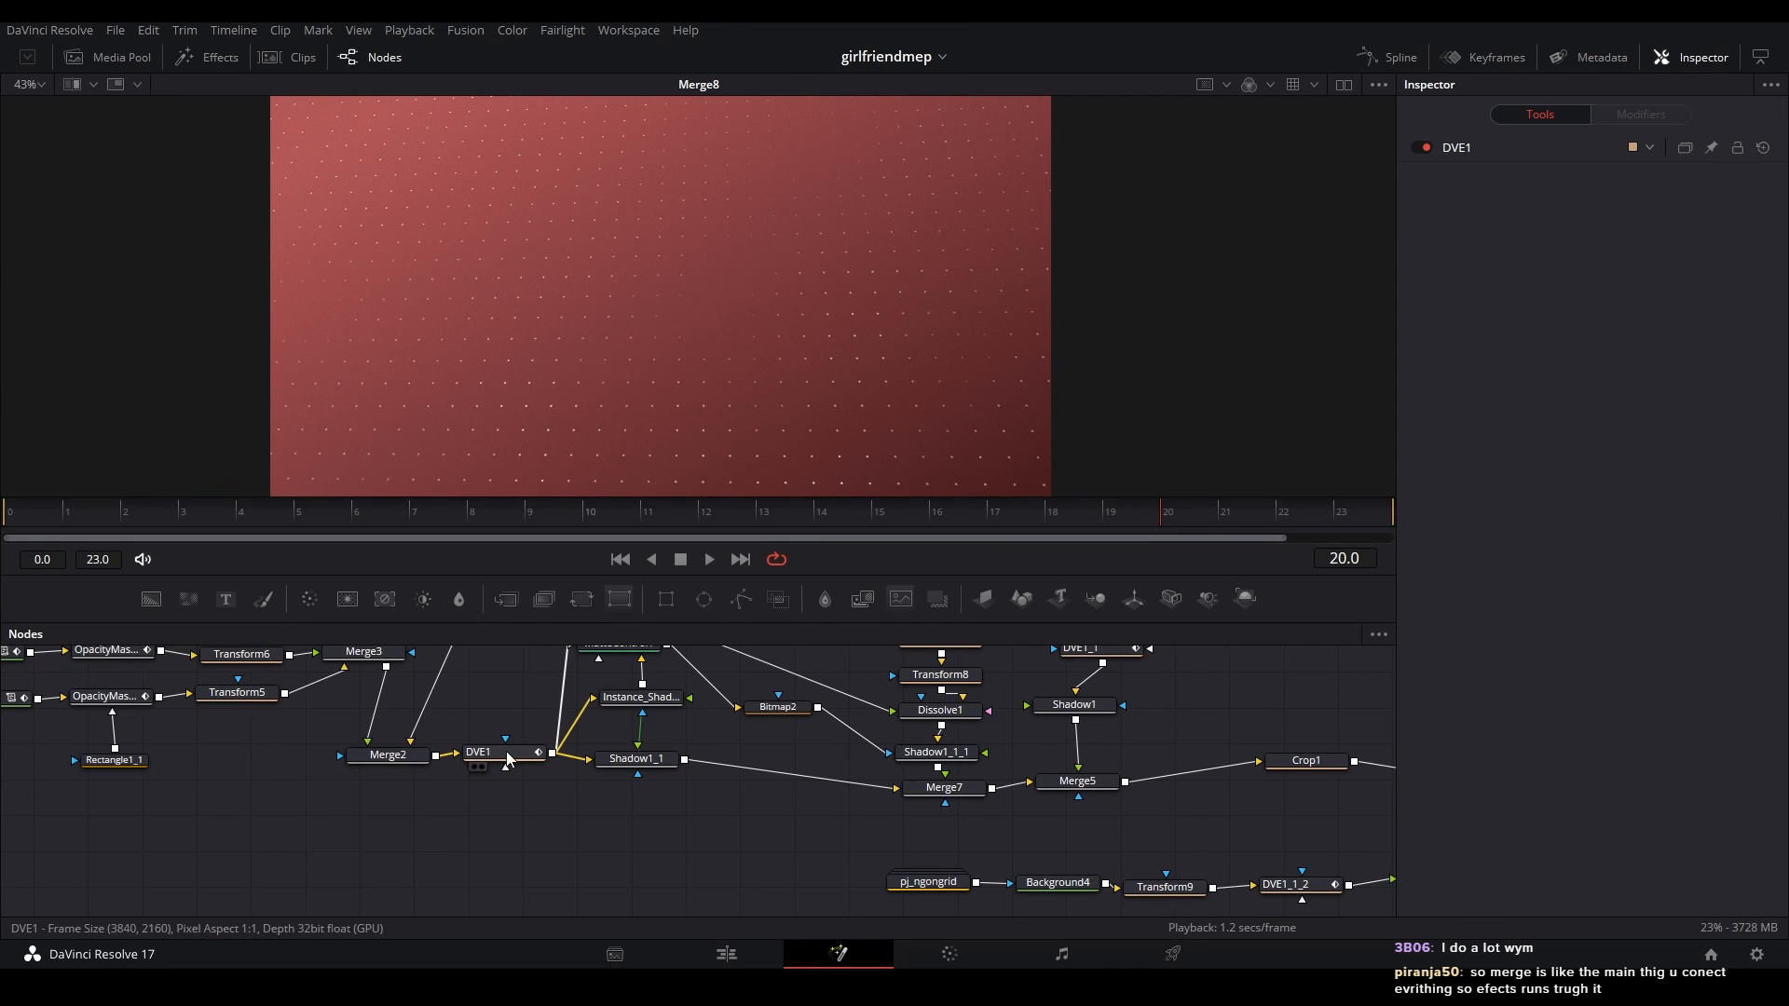
{"action": "left_click", "coordinate": [508, 759]}
{"action": "left_click", "coordinate": [542, 838]}
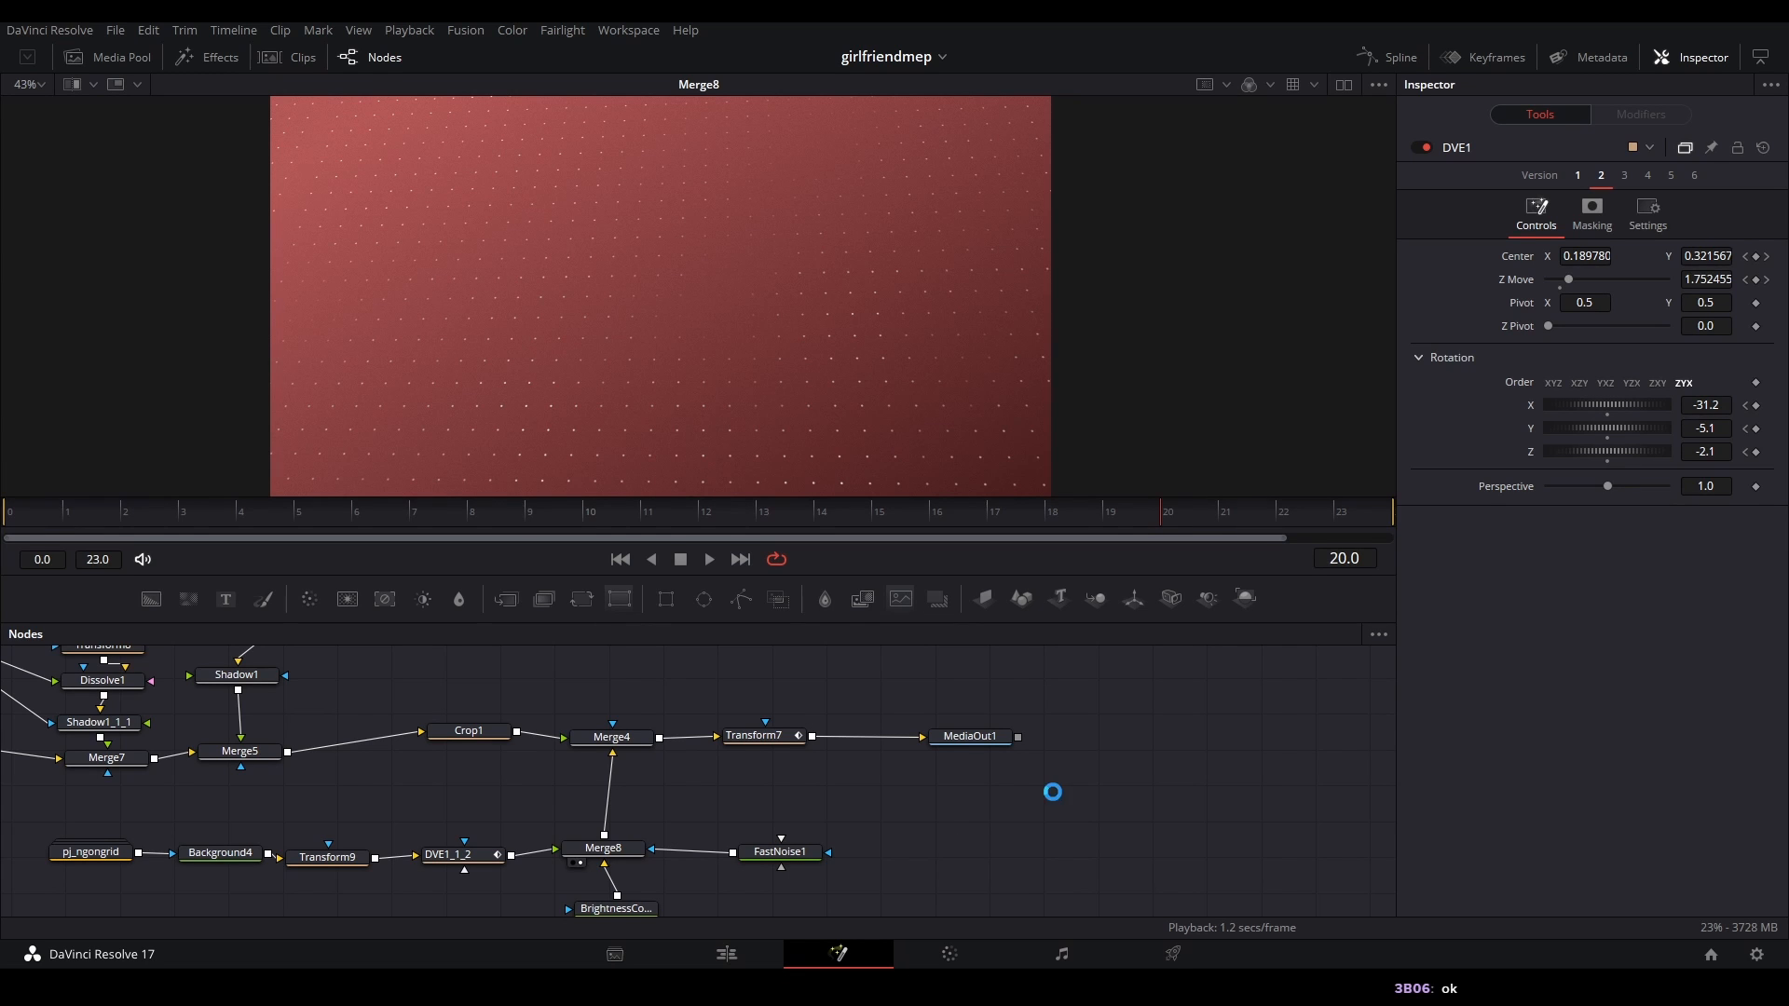
{"action": "left_click_drag", "start_coordinate": [864, 746], "coordinate": [751, 689]}
{"action": "left_click_drag", "start_coordinate": [1199, 774], "coordinate": [706, 790]}
- Switch to the Edit page and open Fusion Clip 1 from track V2 in the Fusion page
{"action": "left_click", "coordinate": [727, 954]}
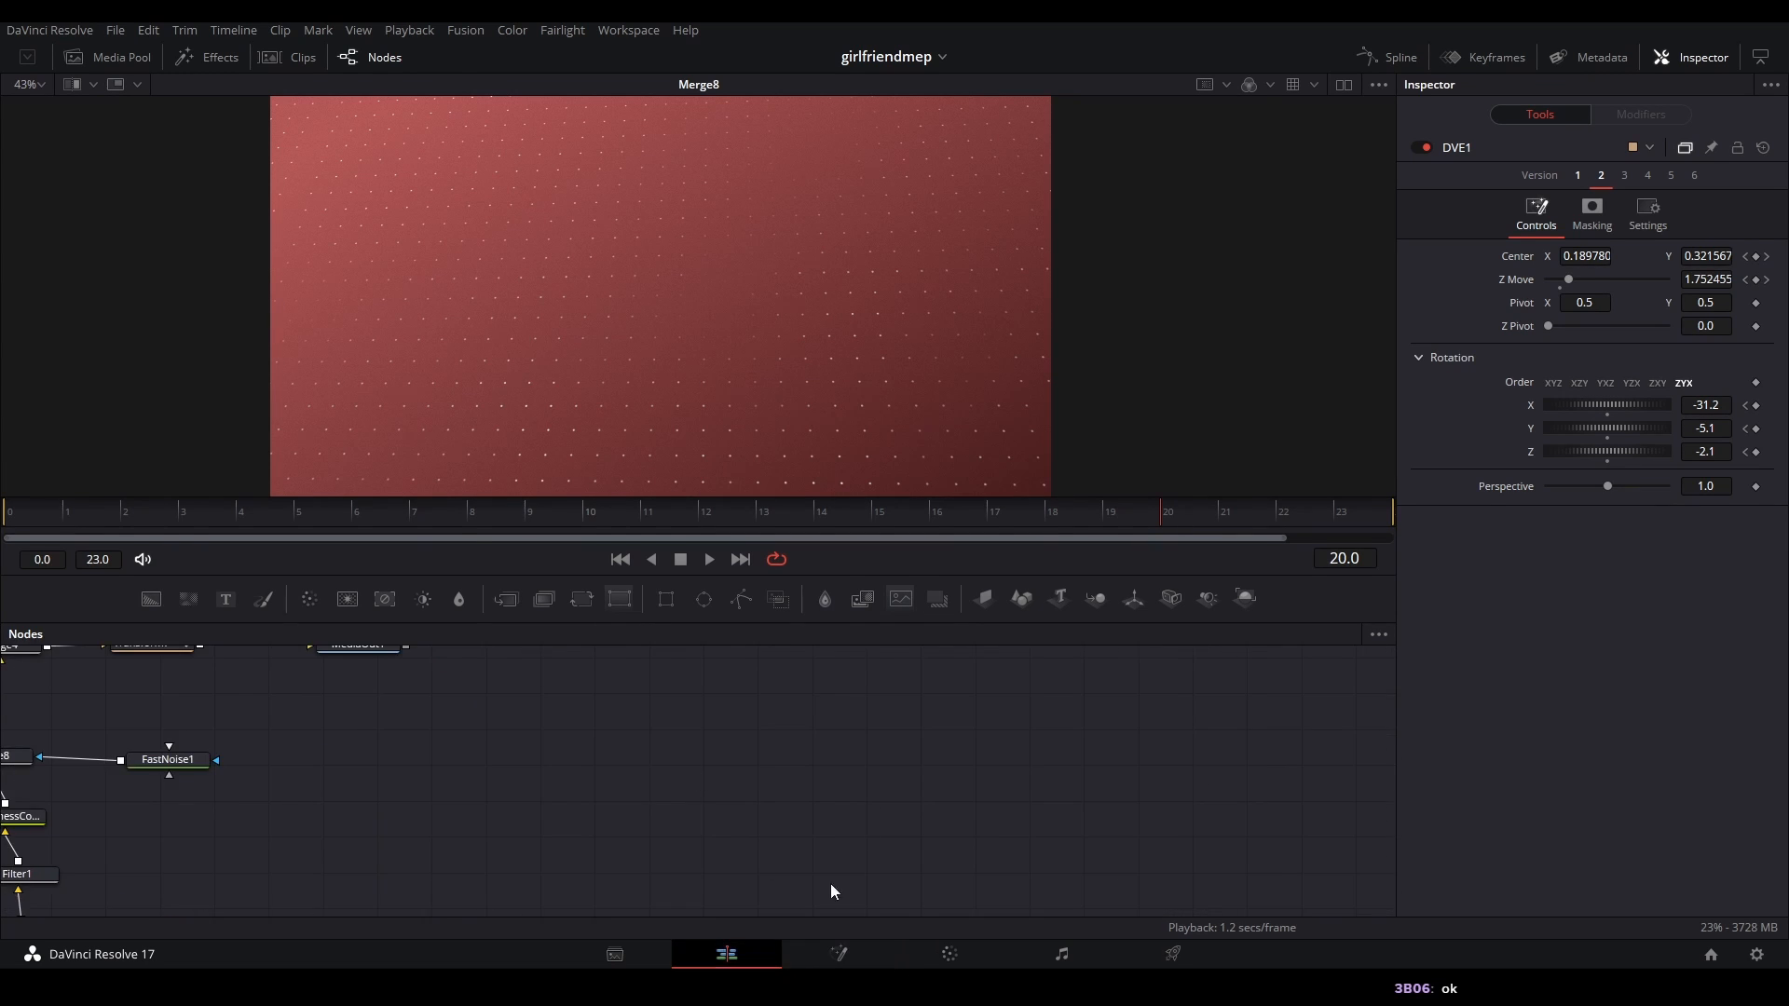
{"action": "scroll", "coordinate": [722, 791], "scroll_direction": "up", "scroll_amount": 2}
{"action": "scroll", "coordinate": [759, 769], "scroll_direction": "down", "scroll_amount": 2}
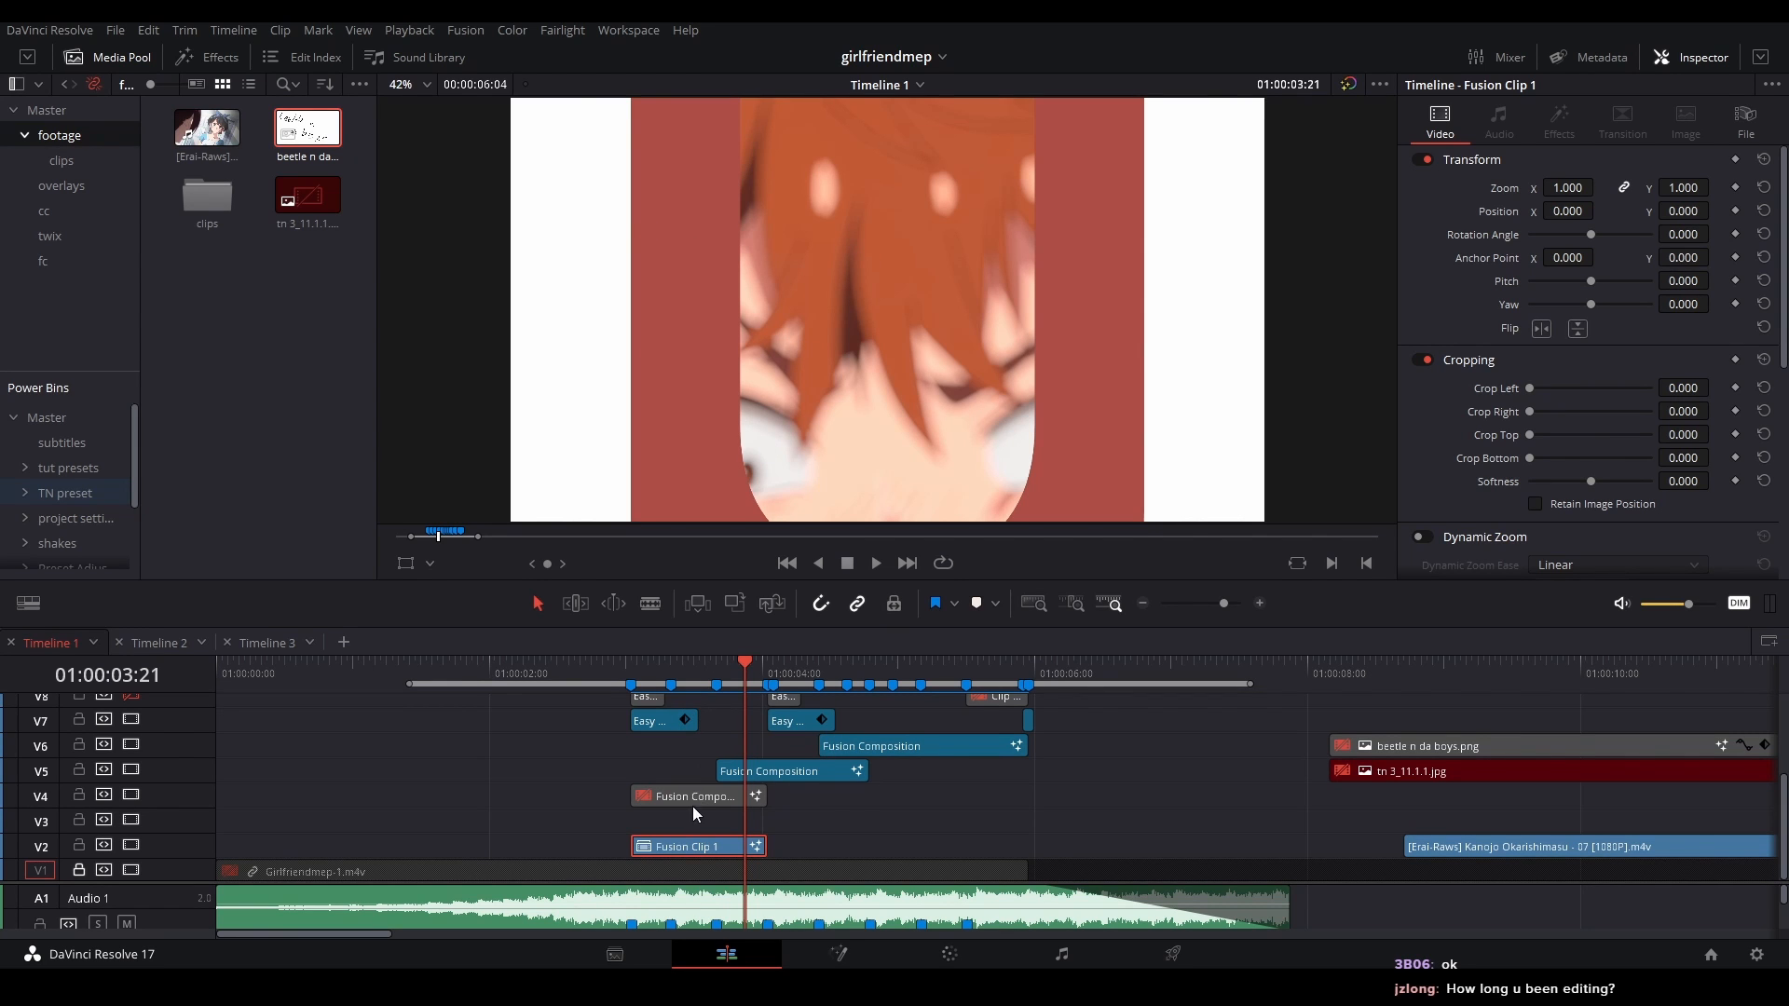
{"action": "right_click", "coordinate": [710, 848]}
{"action": "left_click", "coordinate": [773, 547]}
- Select Merge8 around its background input and bring the entire node tree into view
{"action": "left_click_drag", "start_coordinate": [490, 747], "coordinate": [998, 798]}
{"action": "left_click_drag", "start_coordinate": [555, 792], "coordinate": [745, 741]}
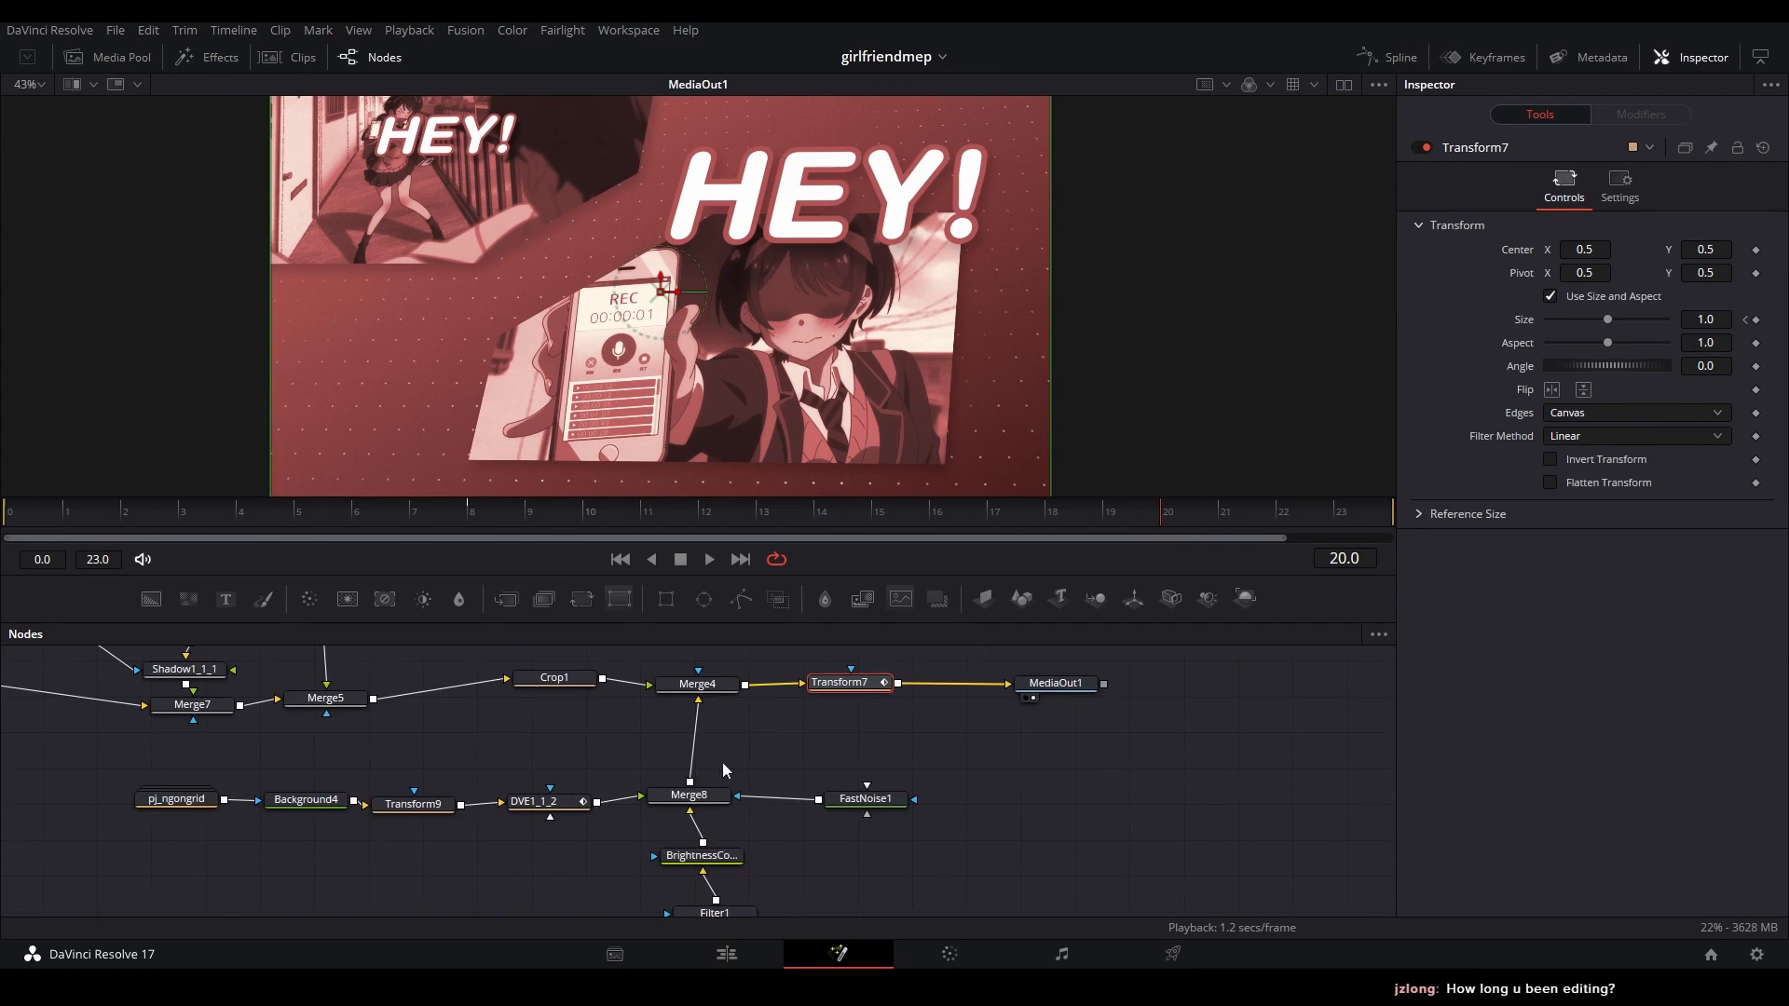
{"action": "left_click", "coordinate": [623, 768]}
{"action": "left_click", "coordinate": [652, 803]}
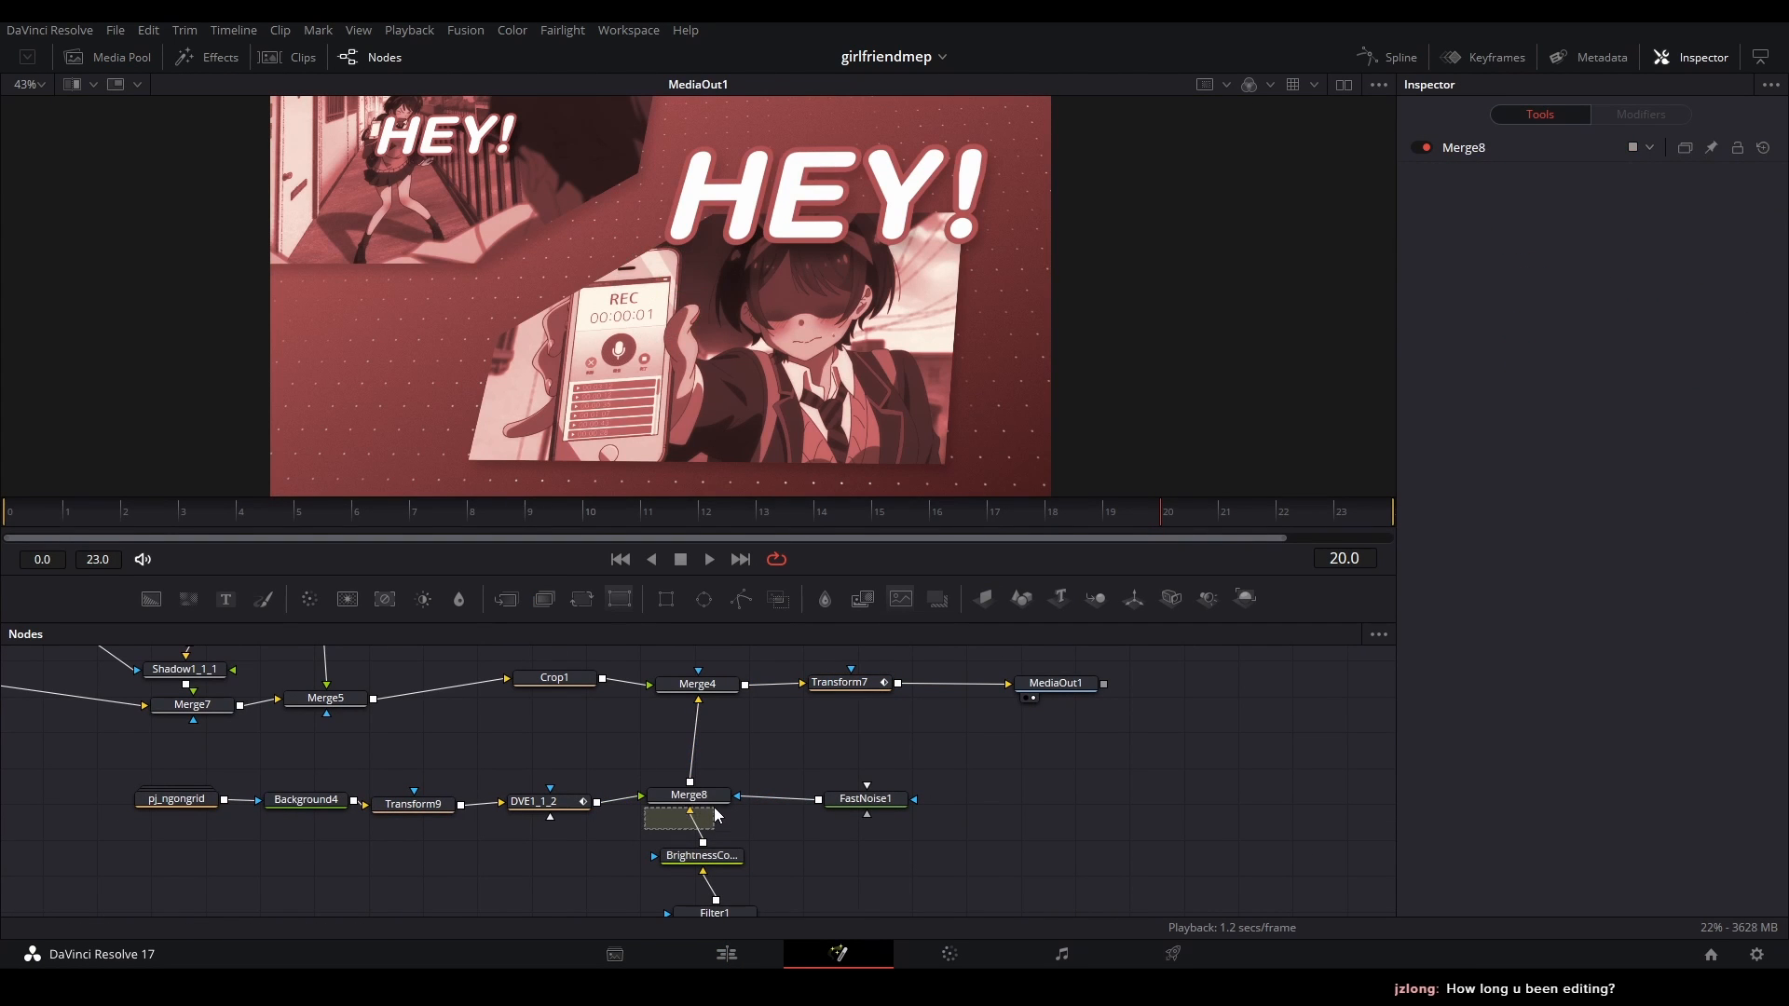
{"action": "left_click_drag", "start_coordinate": [714, 720], "coordinate": [730, 754]}
{"action": "left_click_drag", "start_coordinate": [651, 684], "coordinate": [668, 729]}
{"action": "left_click_drag", "start_coordinate": [668, 729], "coordinate": [681, 735]}
{"action": "scroll", "coordinate": [879, 792], "scroll_direction": "down", "scroll_amount": 8}
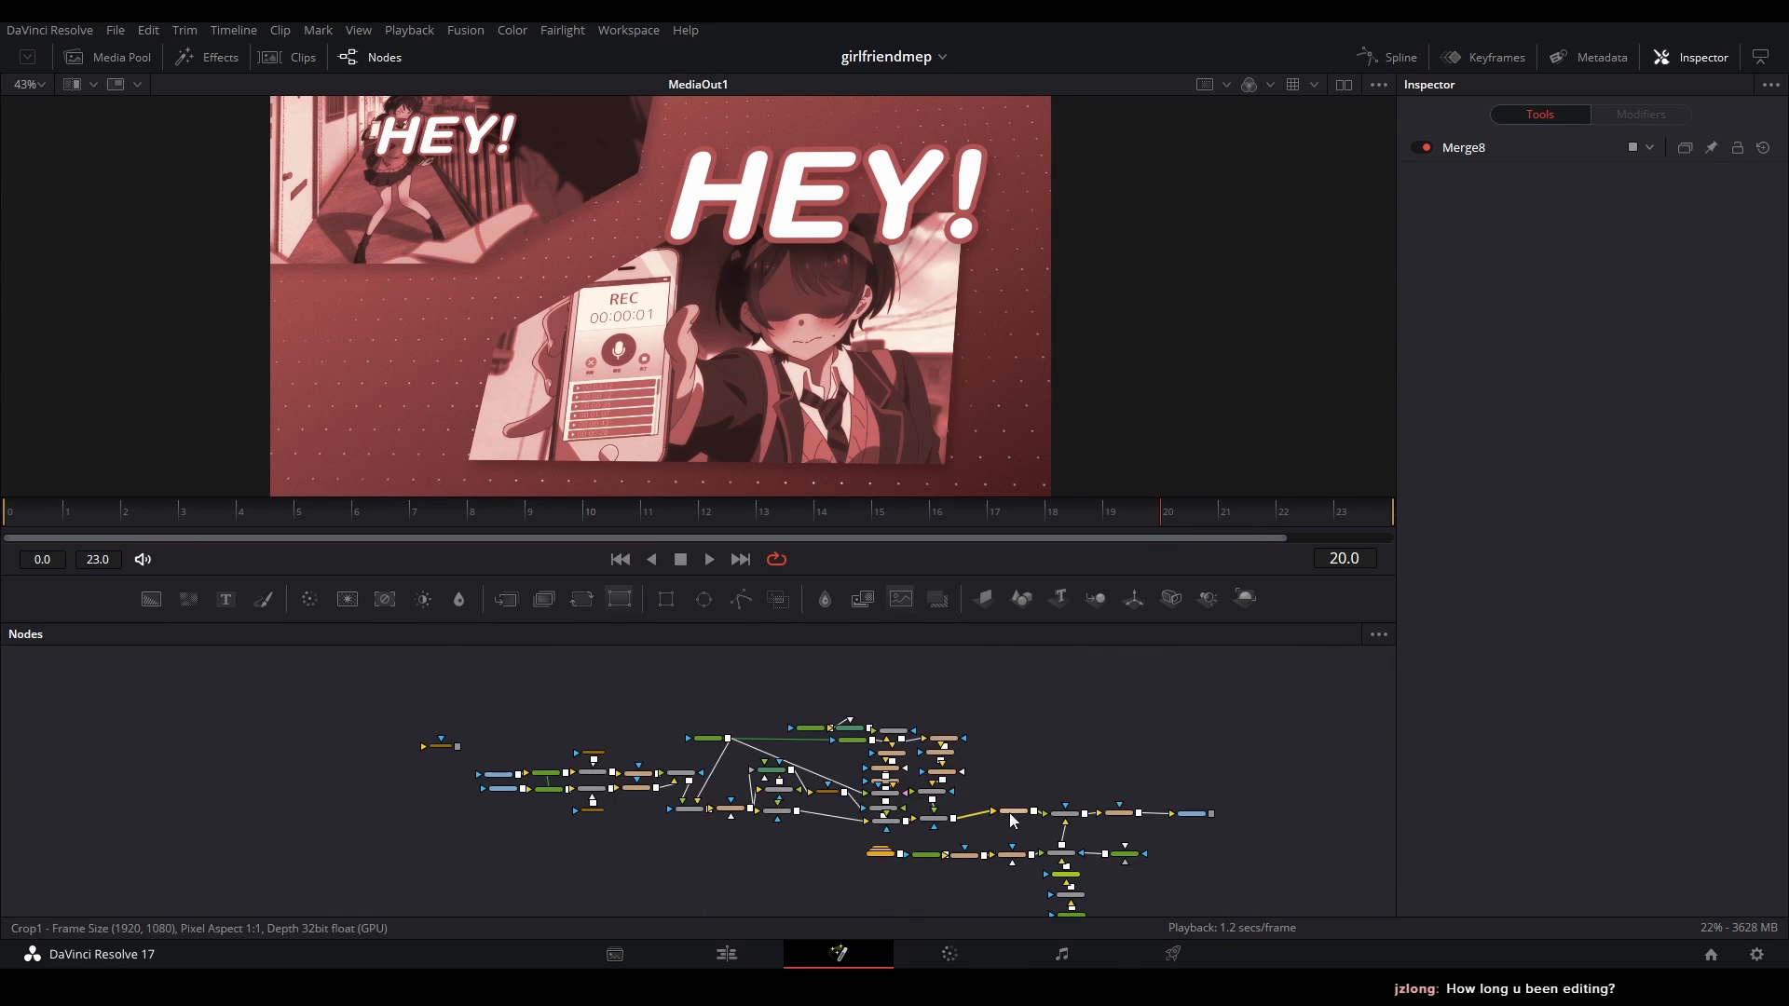
- Show Crop1's output and inspect its crop settings
{"action": "scroll", "coordinate": [1006, 809], "scroll_direction": "up", "scroll_amount": 4}
{"action": "left_click", "coordinate": [1019, 819]}
{"action": "left_click_drag", "start_coordinate": [1079, 792], "coordinate": [888, 748]}
{"action": "key", "text": "2"}
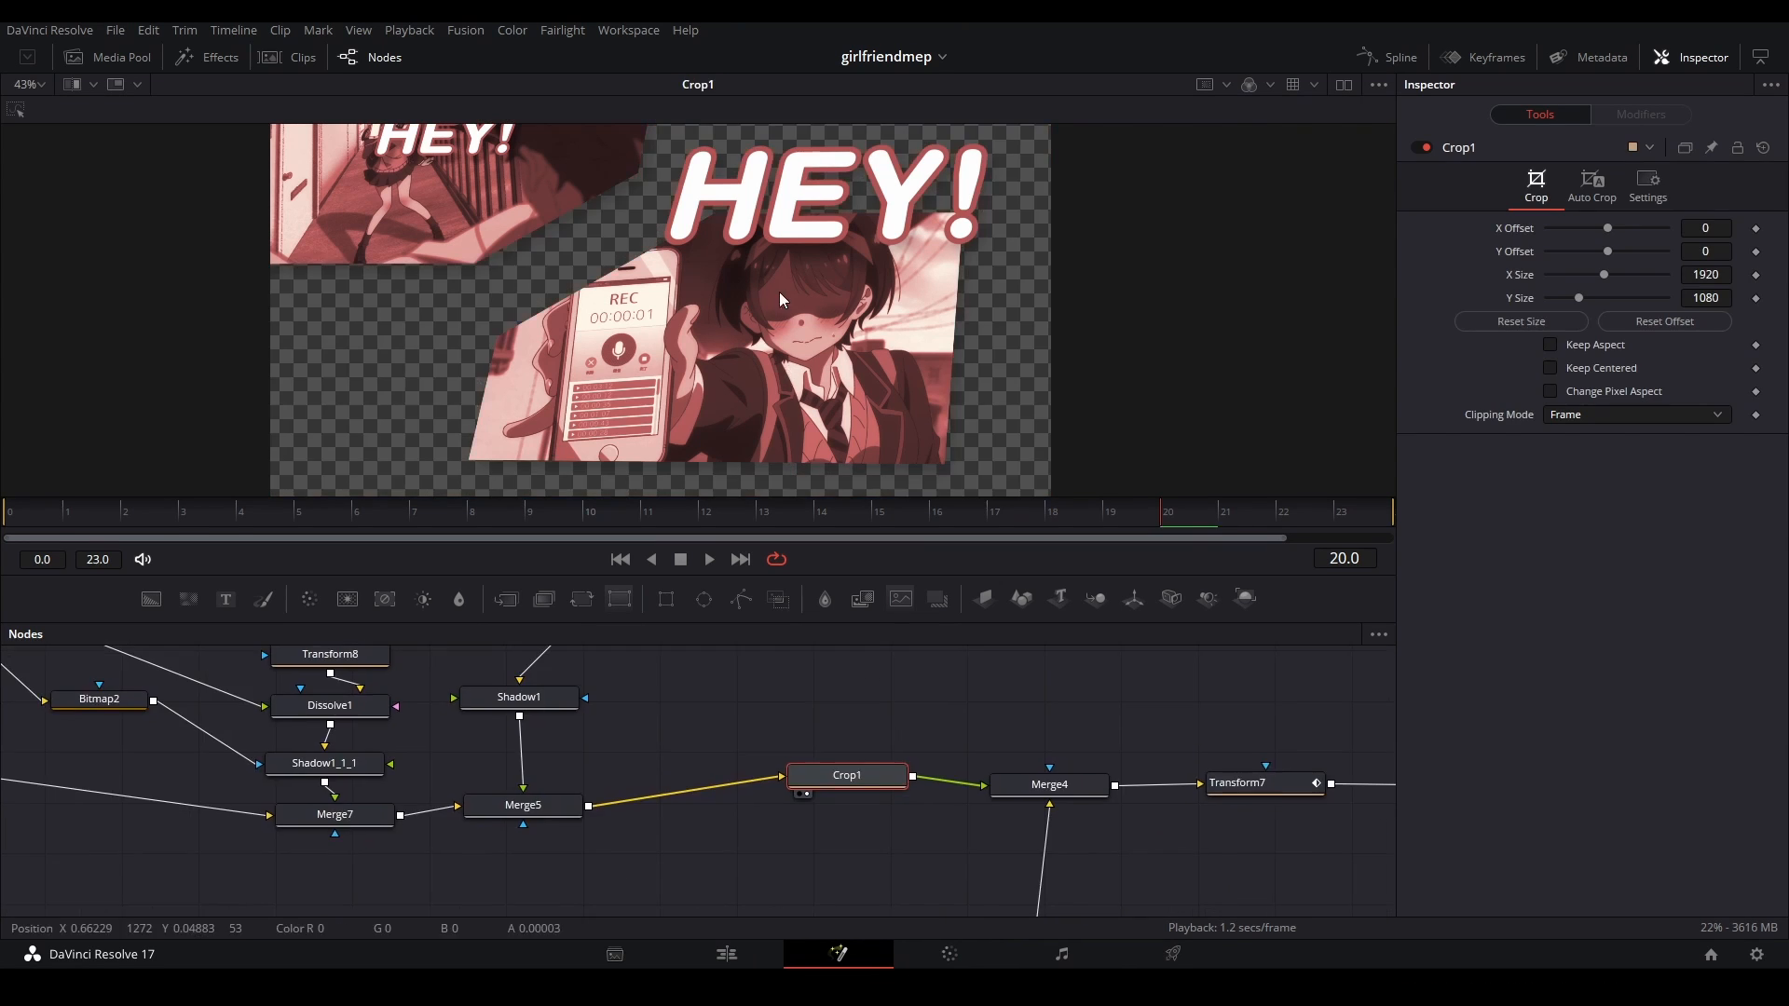
- Show Merge4's output and review the background nodes that feed it, down to Background3
{"action": "scroll", "coordinate": [774, 289], "scroll_direction": "down", "scroll_amount": 1}
{"action": "left_click_drag", "start_coordinate": [1013, 763], "coordinate": [795, 699]}
{"action": "left_click", "coordinate": [848, 726]}
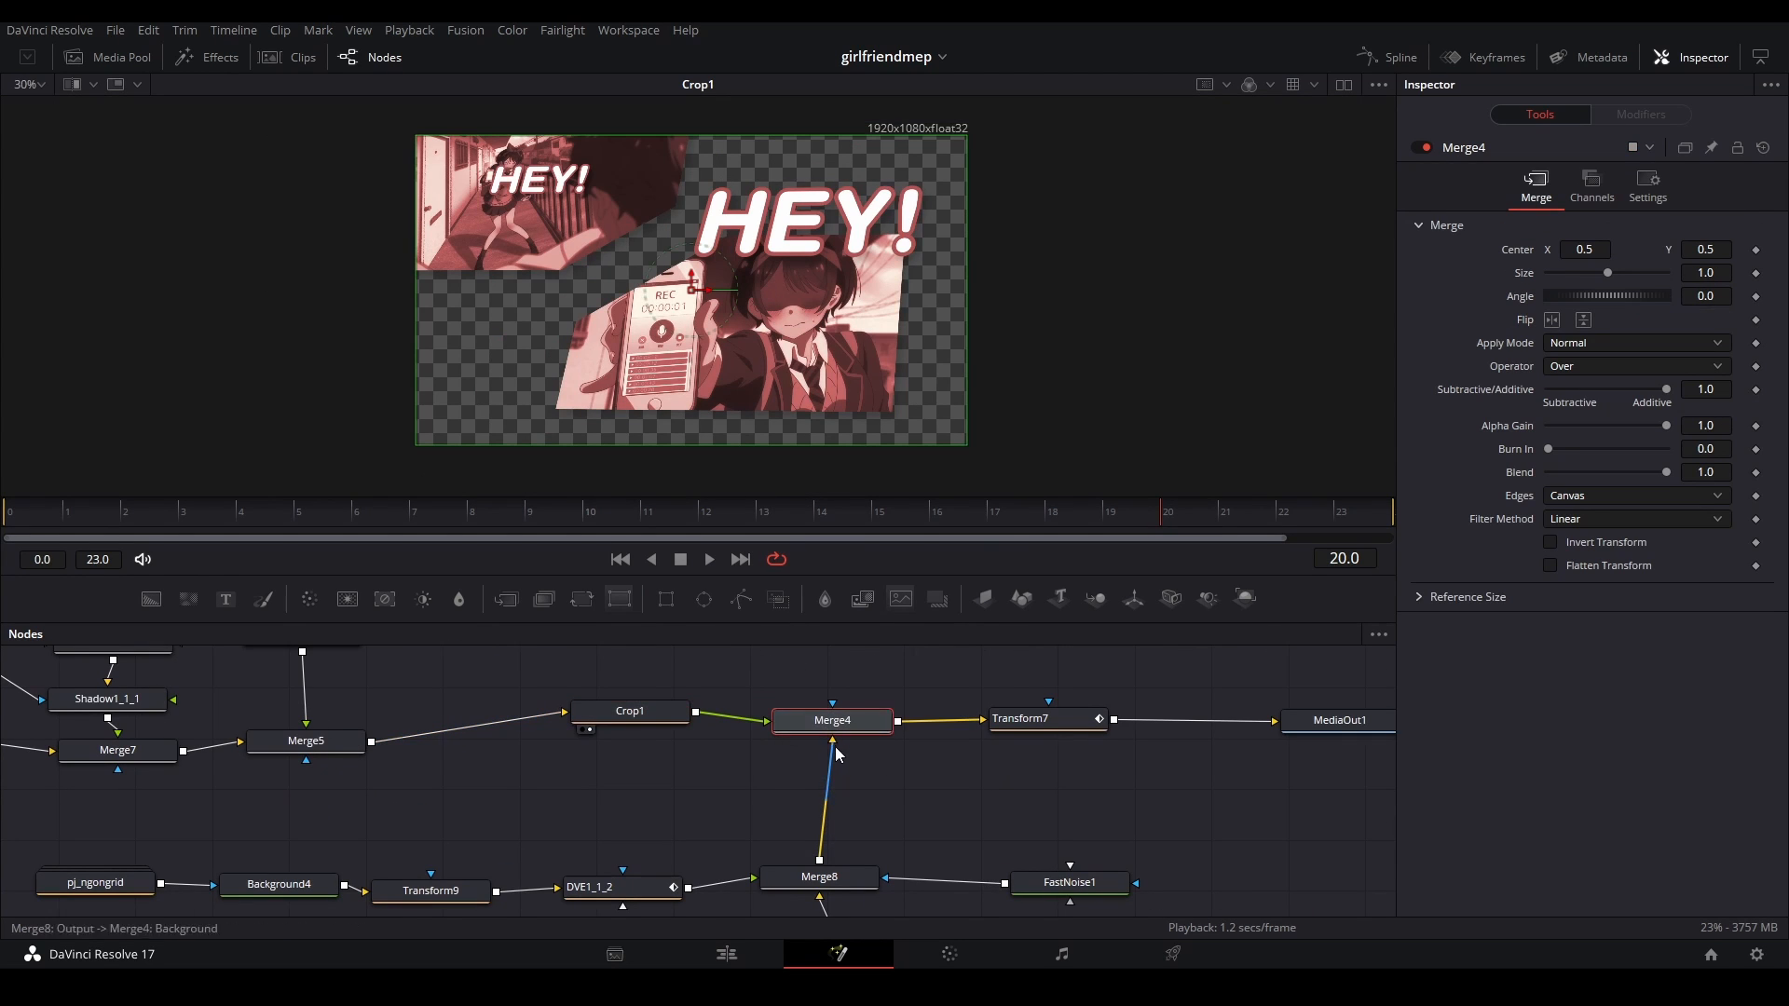
{"action": "key", "text": "1"}
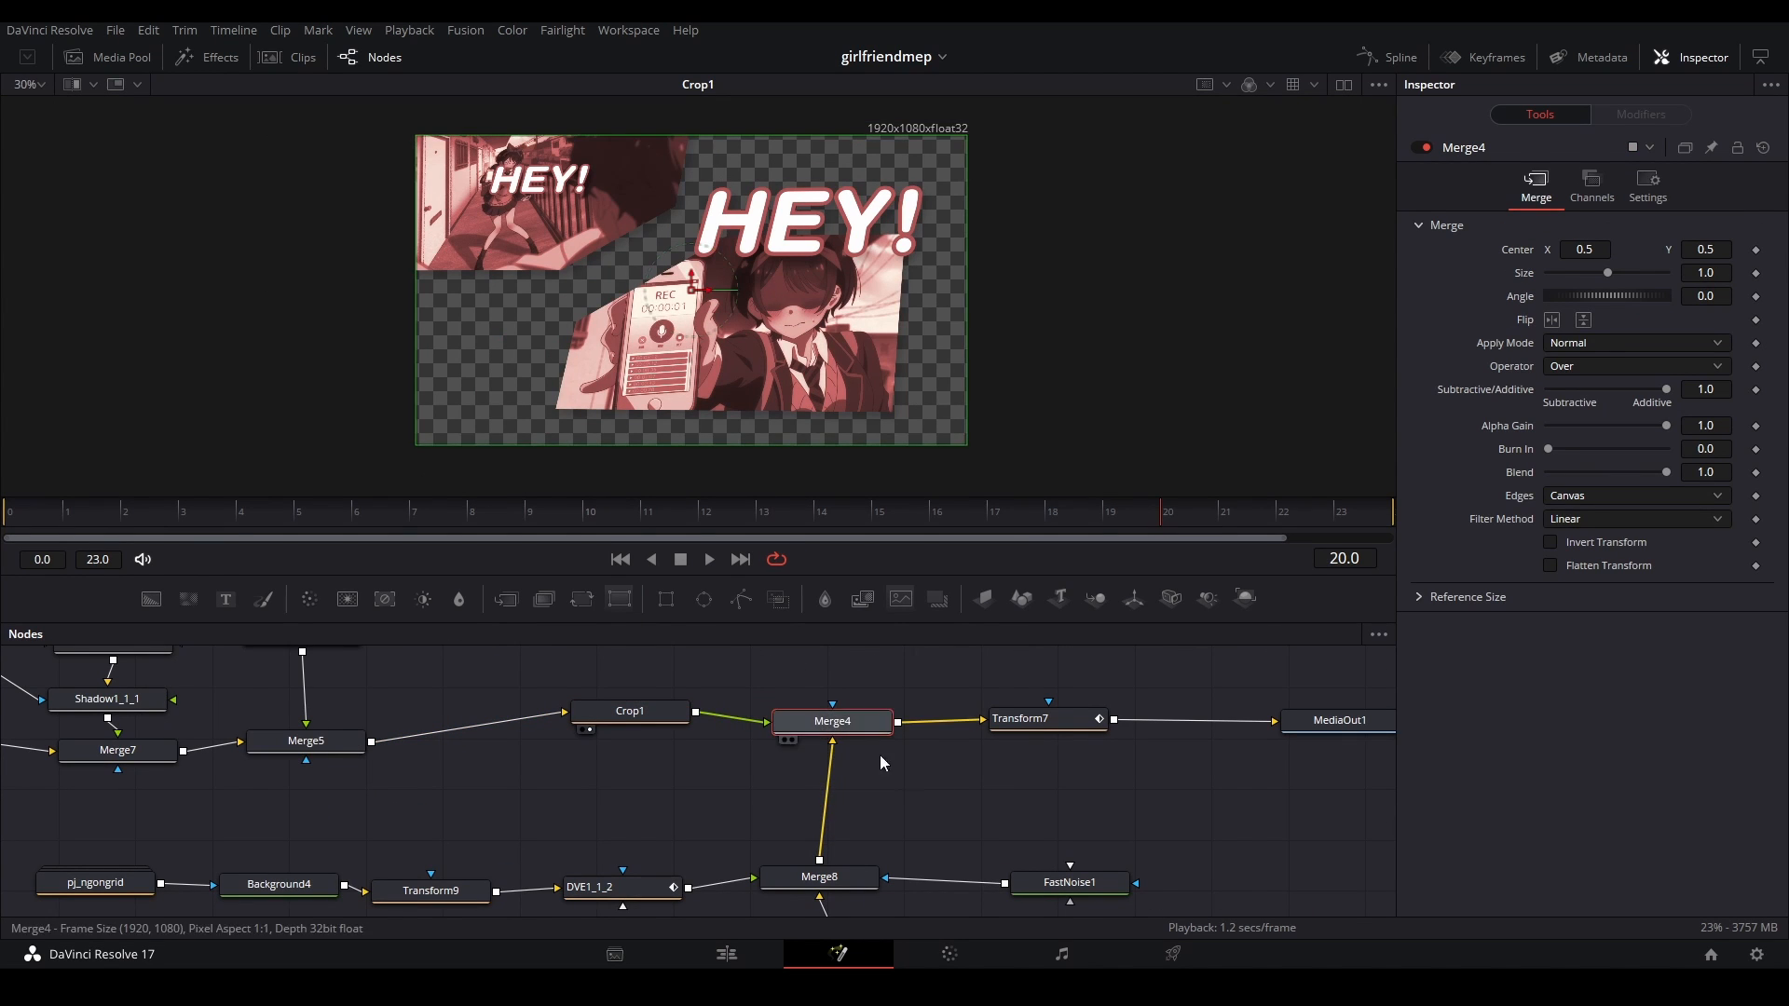
{"action": "left_click_drag", "start_coordinate": [909, 778], "coordinate": [873, 520]}
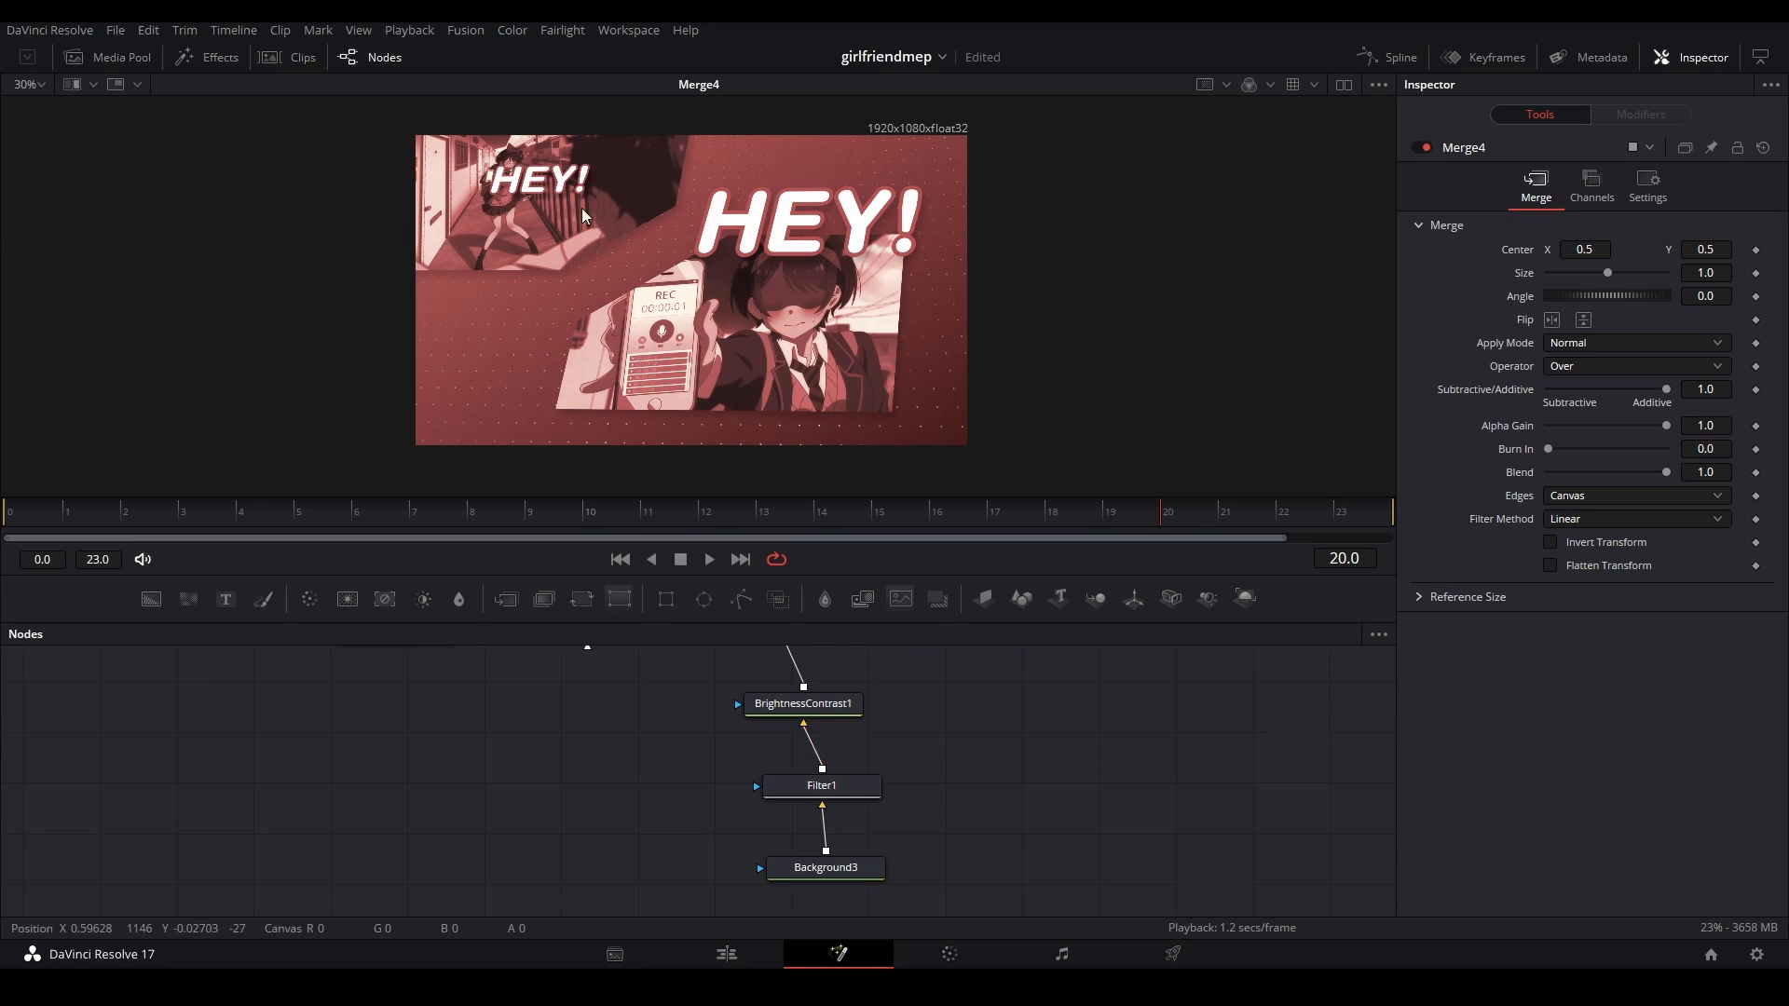
{"action": "left_click_drag", "start_coordinate": [708, 666], "coordinate": [598, 901]}
- Show Transform7's output and then the final MediaOut1 result
{"action": "left_click_drag", "start_coordinate": [878, 708], "coordinate": [865, 742]}
{"action": "left_click", "coordinate": [866, 732]}
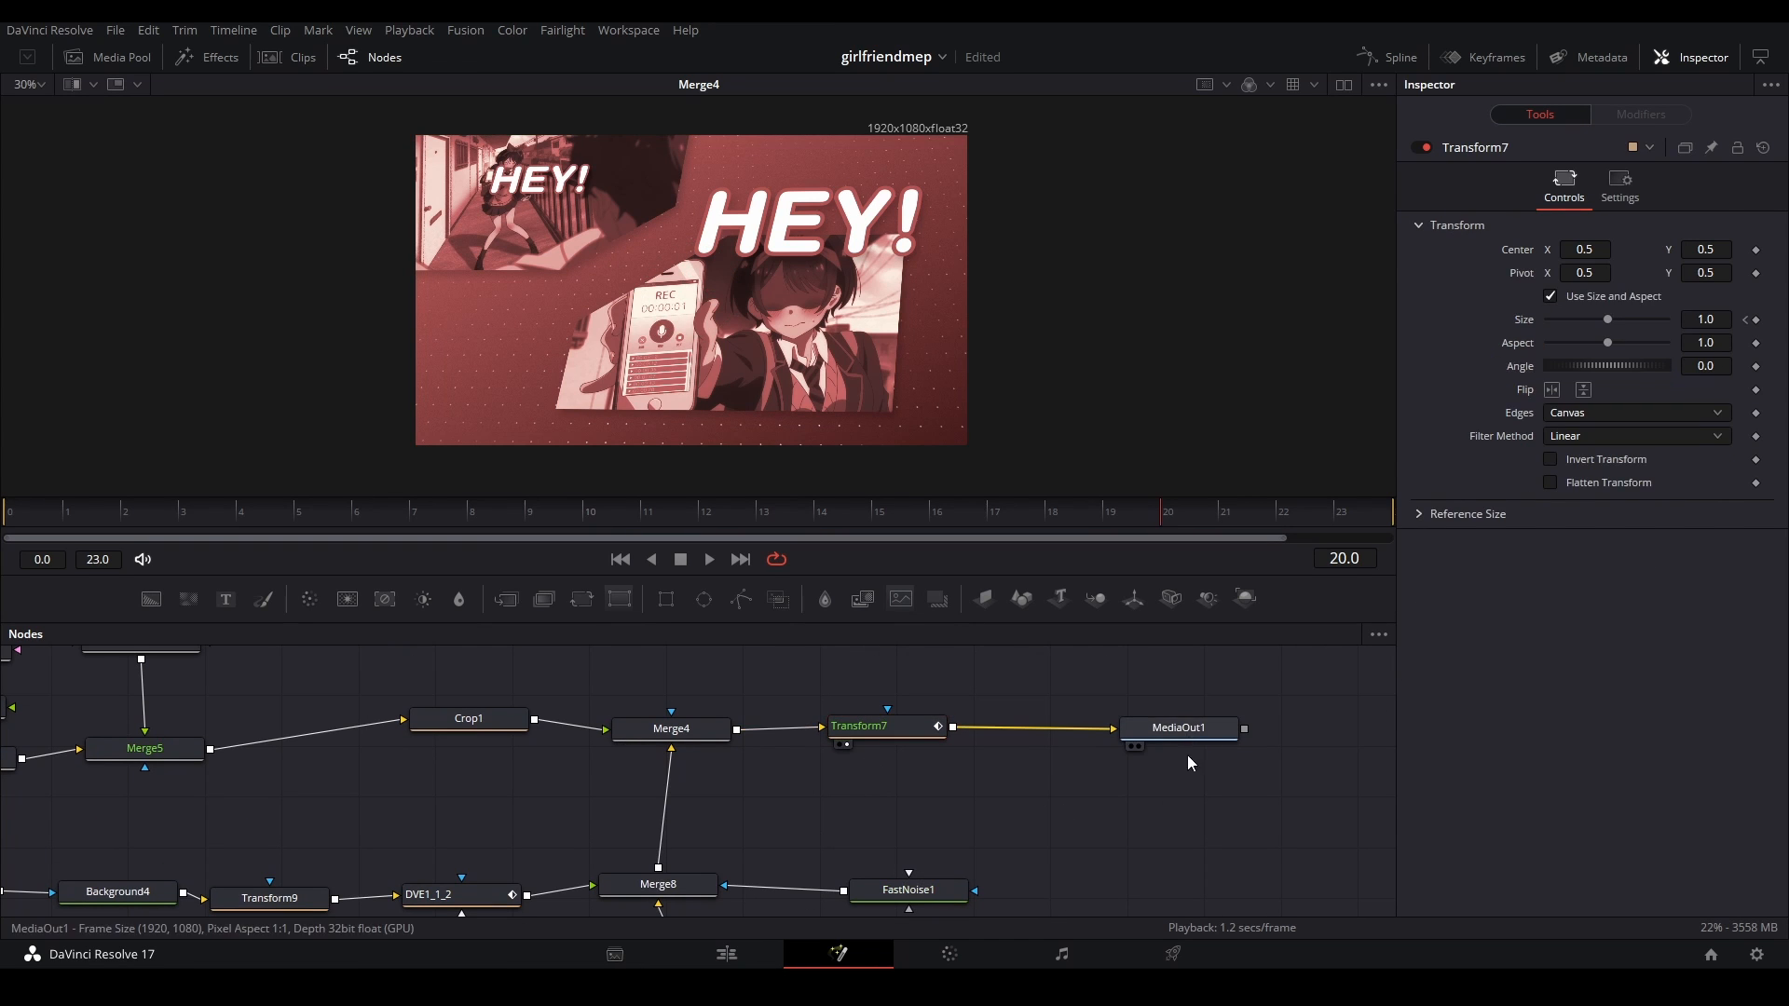
{"action": "left_click", "coordinate": [1181, 728]}
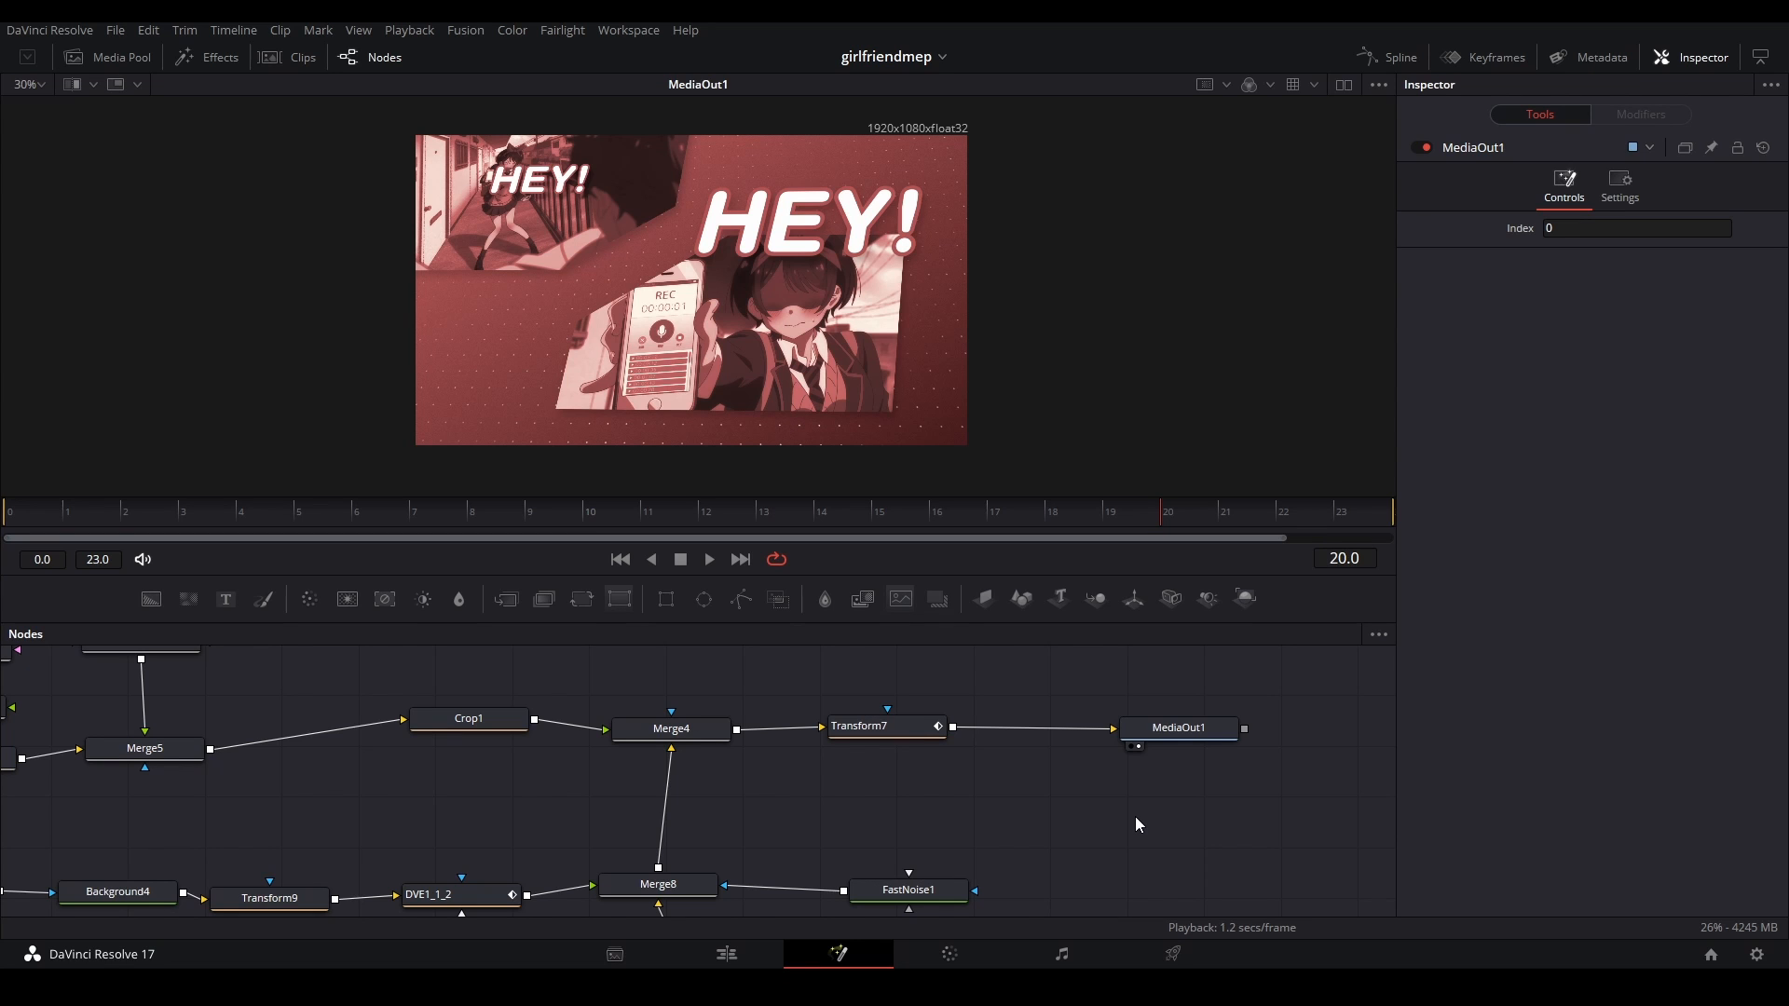
- Add a Text node reading "arvntm" in the empty graph area, connect a DVE node to it, and view the DVE output
{"action": "left_click_drag", "start_coordinate": [1103, 794], "coordinate": [186, 751]}
{"action": "key", "text": "shift+space"}
{"action": "type", "text": "dve"}
{"action": "key", "text": "Return"}
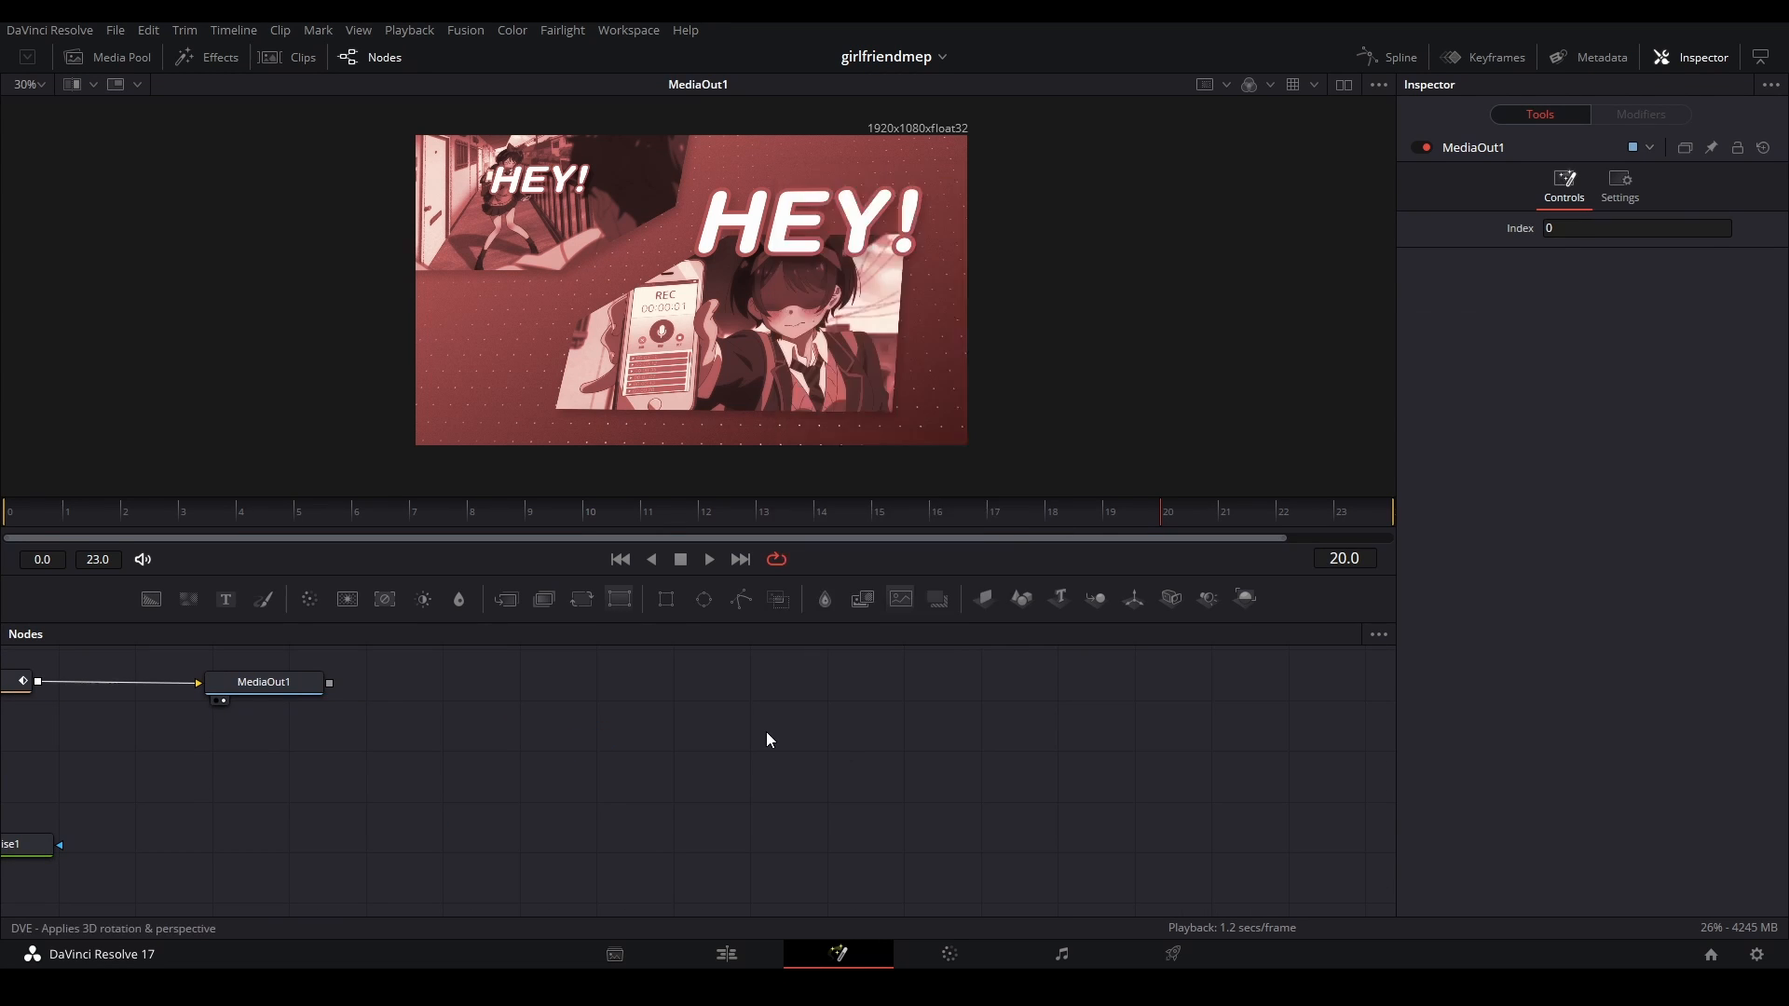
{"action": "left_click_drag", "start_coordinate": [226, 599], "coordinate": [656, 790]}
{"action": "left_click", "coordinate": [805, 753]}
{"action": "left_click_drag", "start_coordinate": [808, 769], "coordinate": [905, 804]}
{"action": "left_click_drag", "start_coordinate": [721, 791], "coordinate": [845, 277]}
{"action": "key", "text": "ctrl+s"}
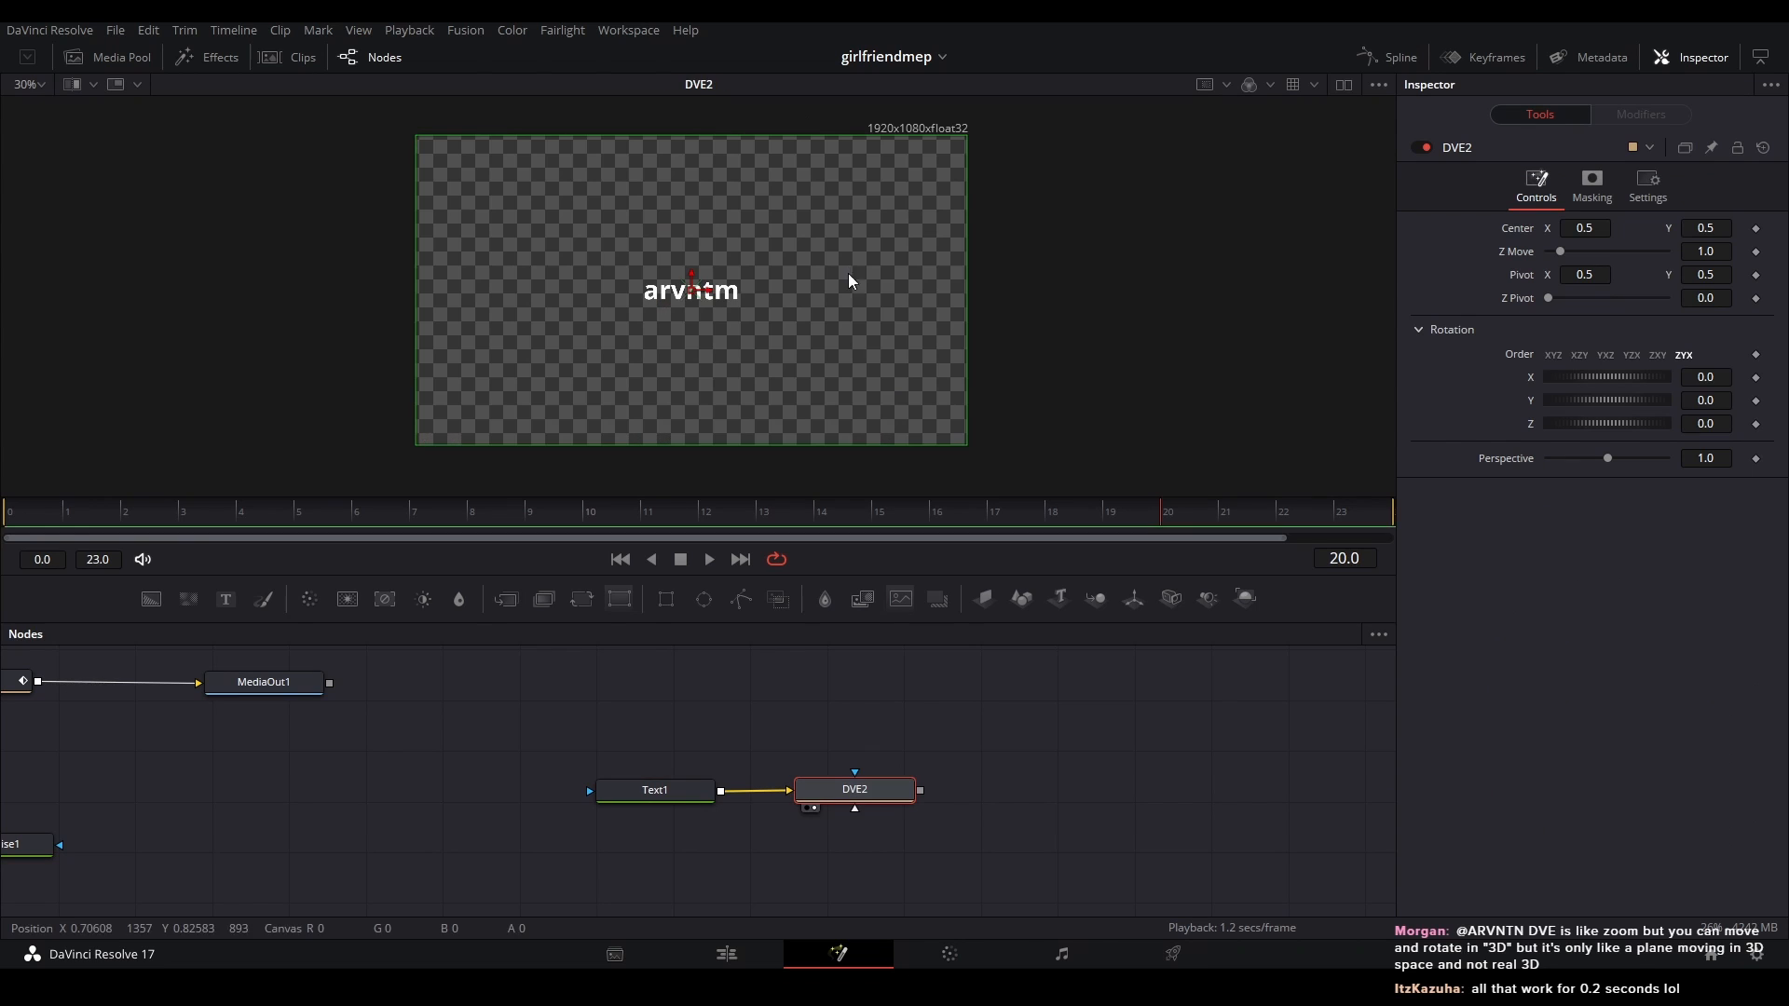
- Set DVE2's Z Move to 2.68 to push the text away from the camera
{"action": "scroll", "coordinate": [913, 371], "scroll_direction": "up", "scroll_amount": 3}
{"action": "scroll", "coordinate": [918, 392], "scroll_direction": "down", "scroll_amount": 1}
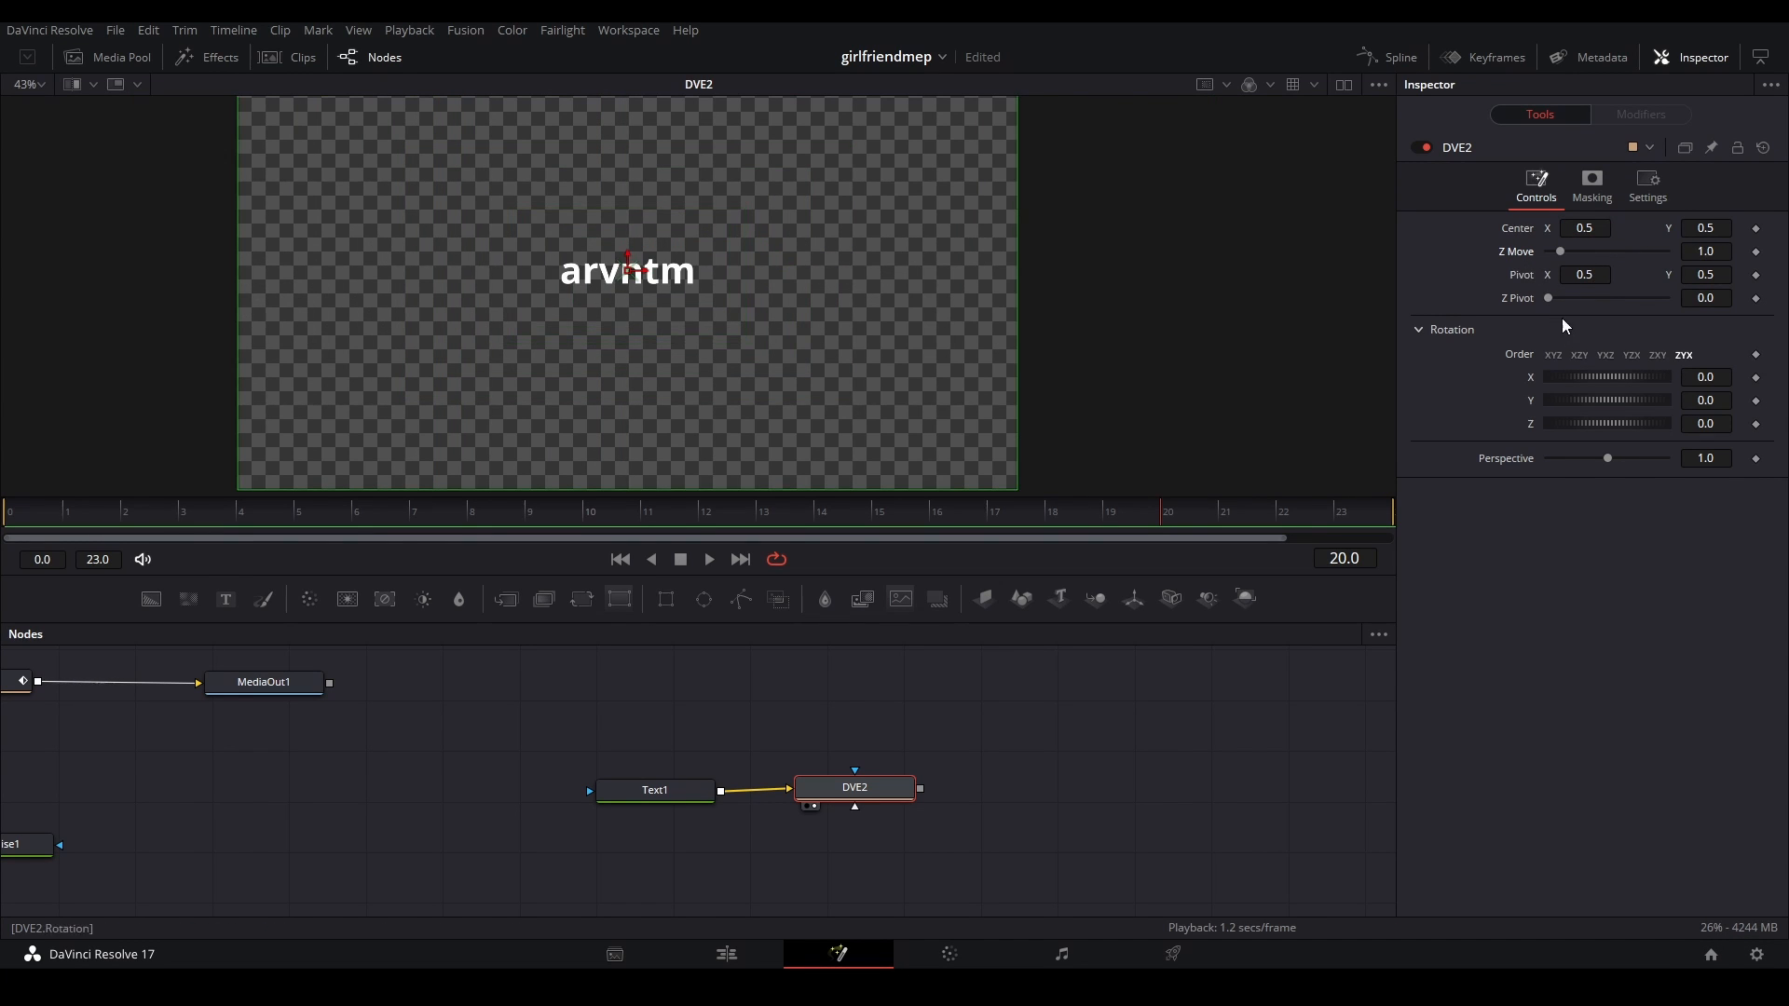
{"action": "left_click_drag", "start_coordinate": [1565, 253], "coordinate": [1585, 253]}
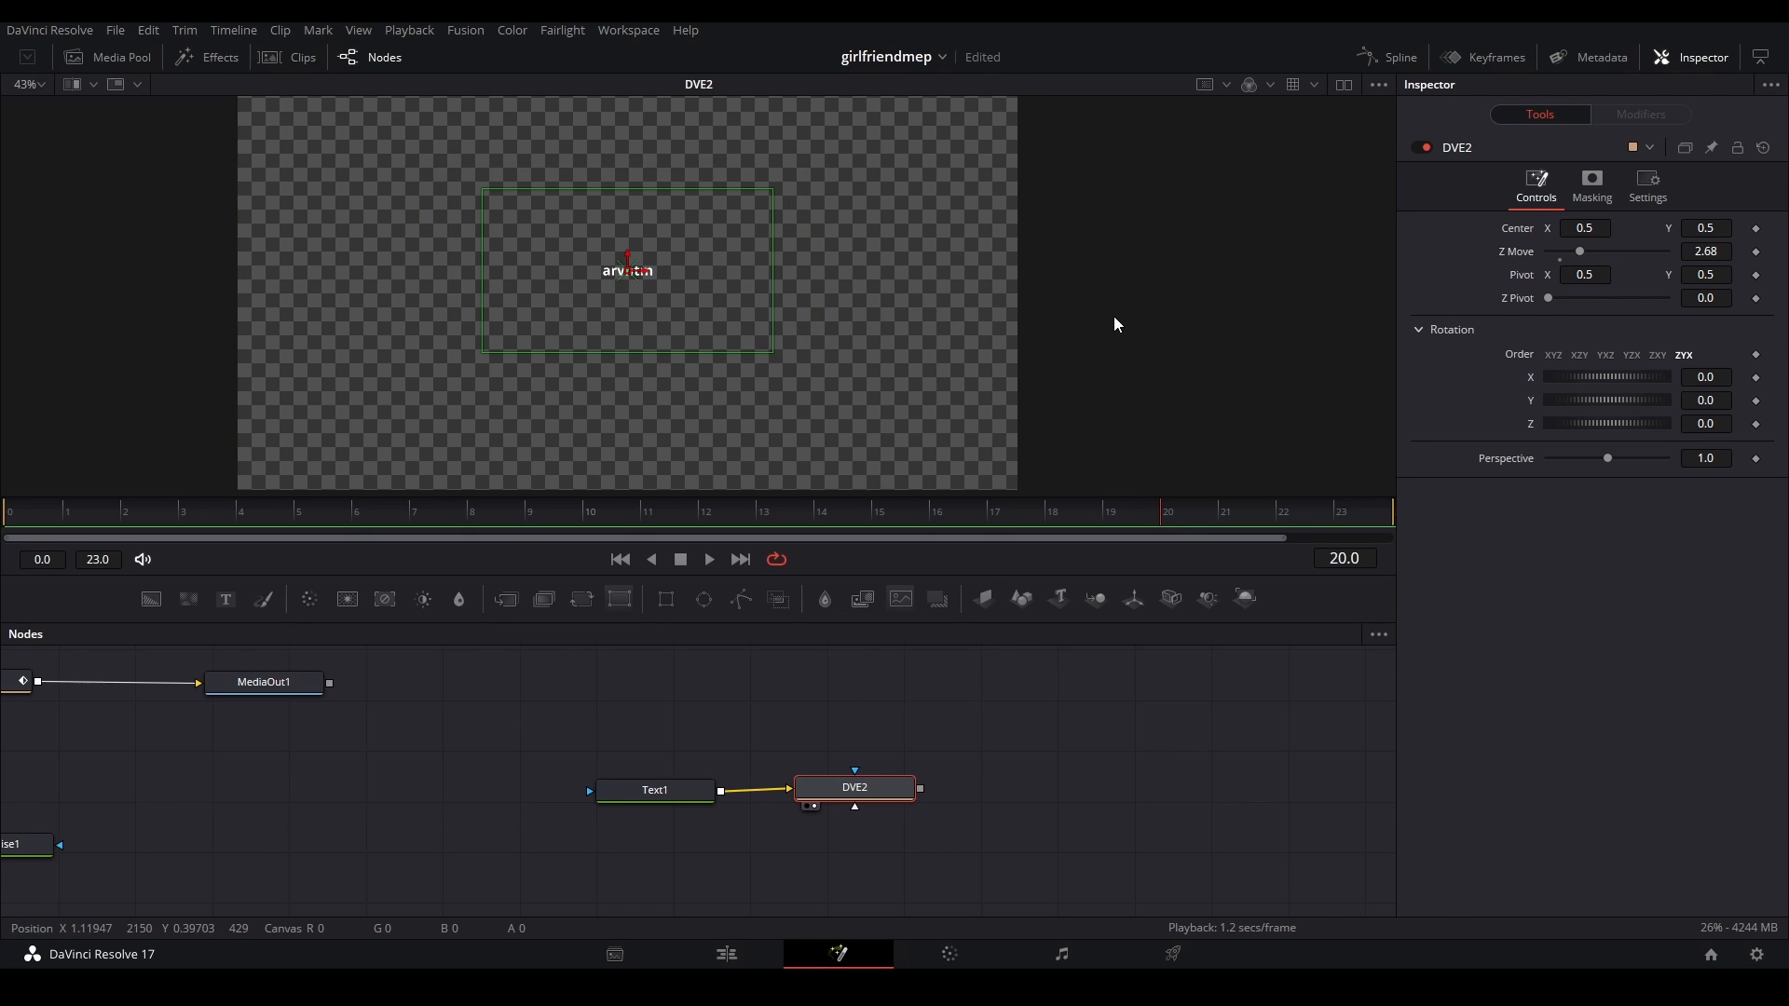
{"action": "left_click_drag", "start_coordinate": [817, 578], "coordinate": [932, 639]}
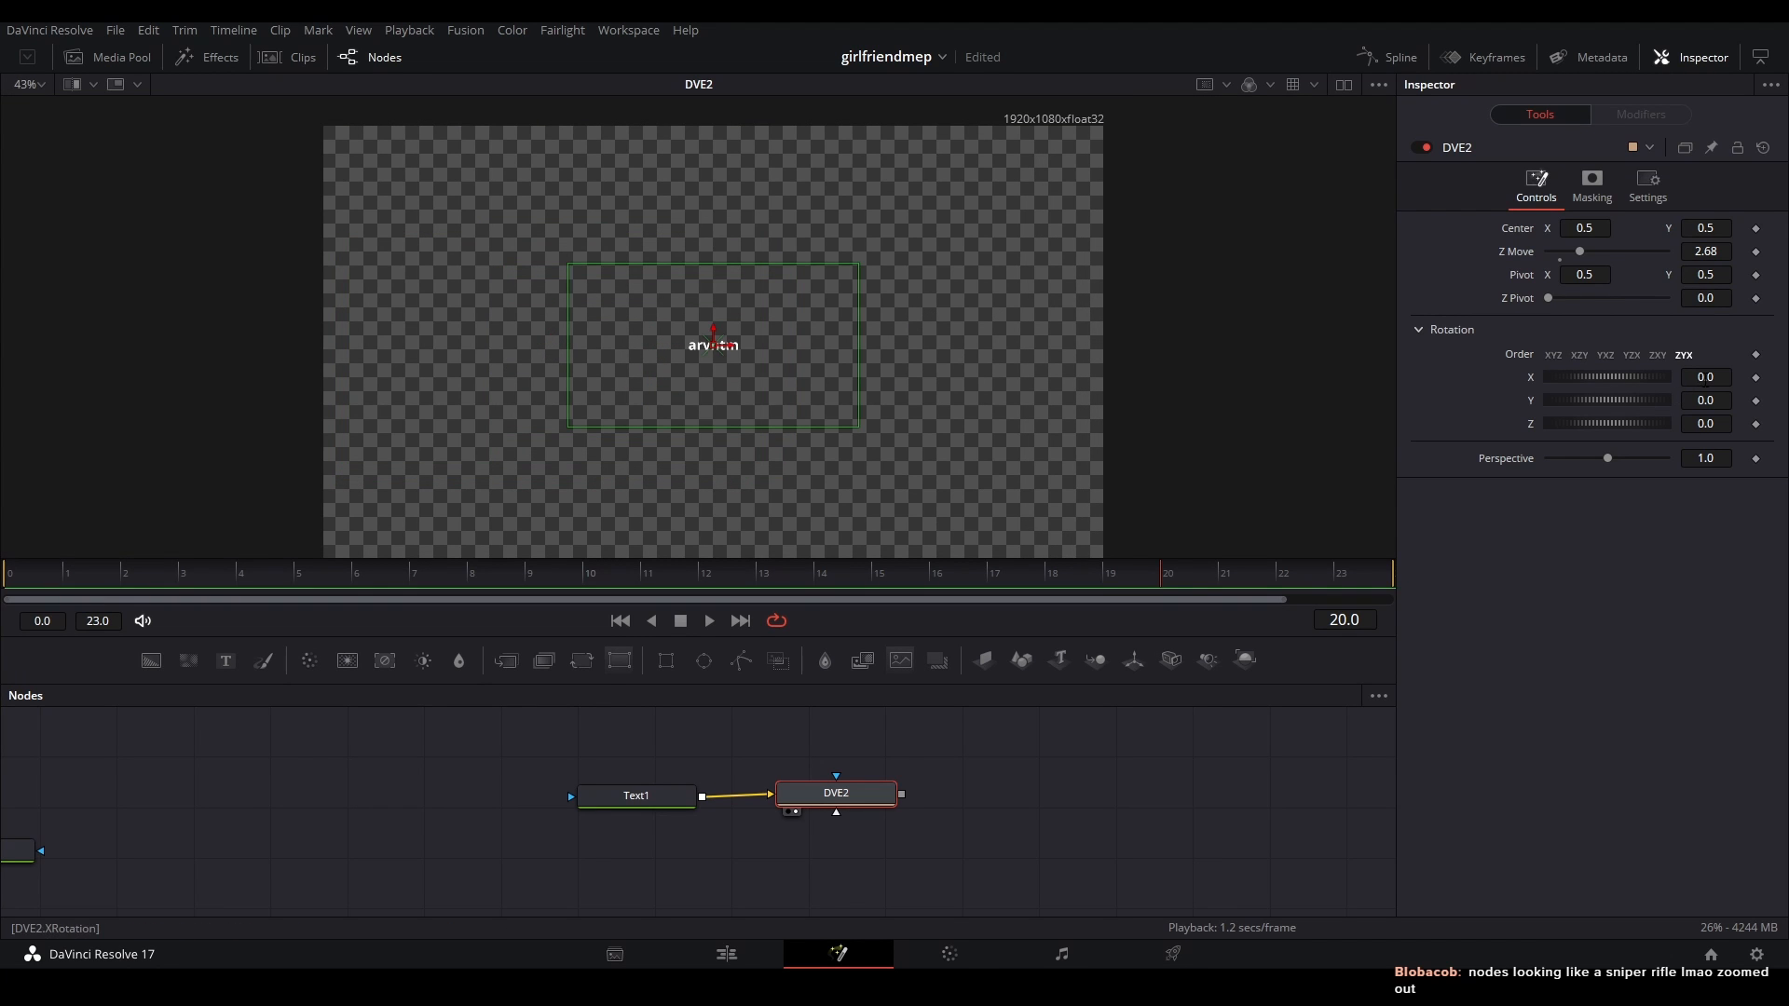
- Rotate DVE2 to X -68.7 and Z 13.0, then reset its rotation values
{"action": "left_click_drag", "start_coordinate": [1607, 376], "coordinate": [1592, 423]}
{"action": "double_click", "coordinate": [1533, 401]}
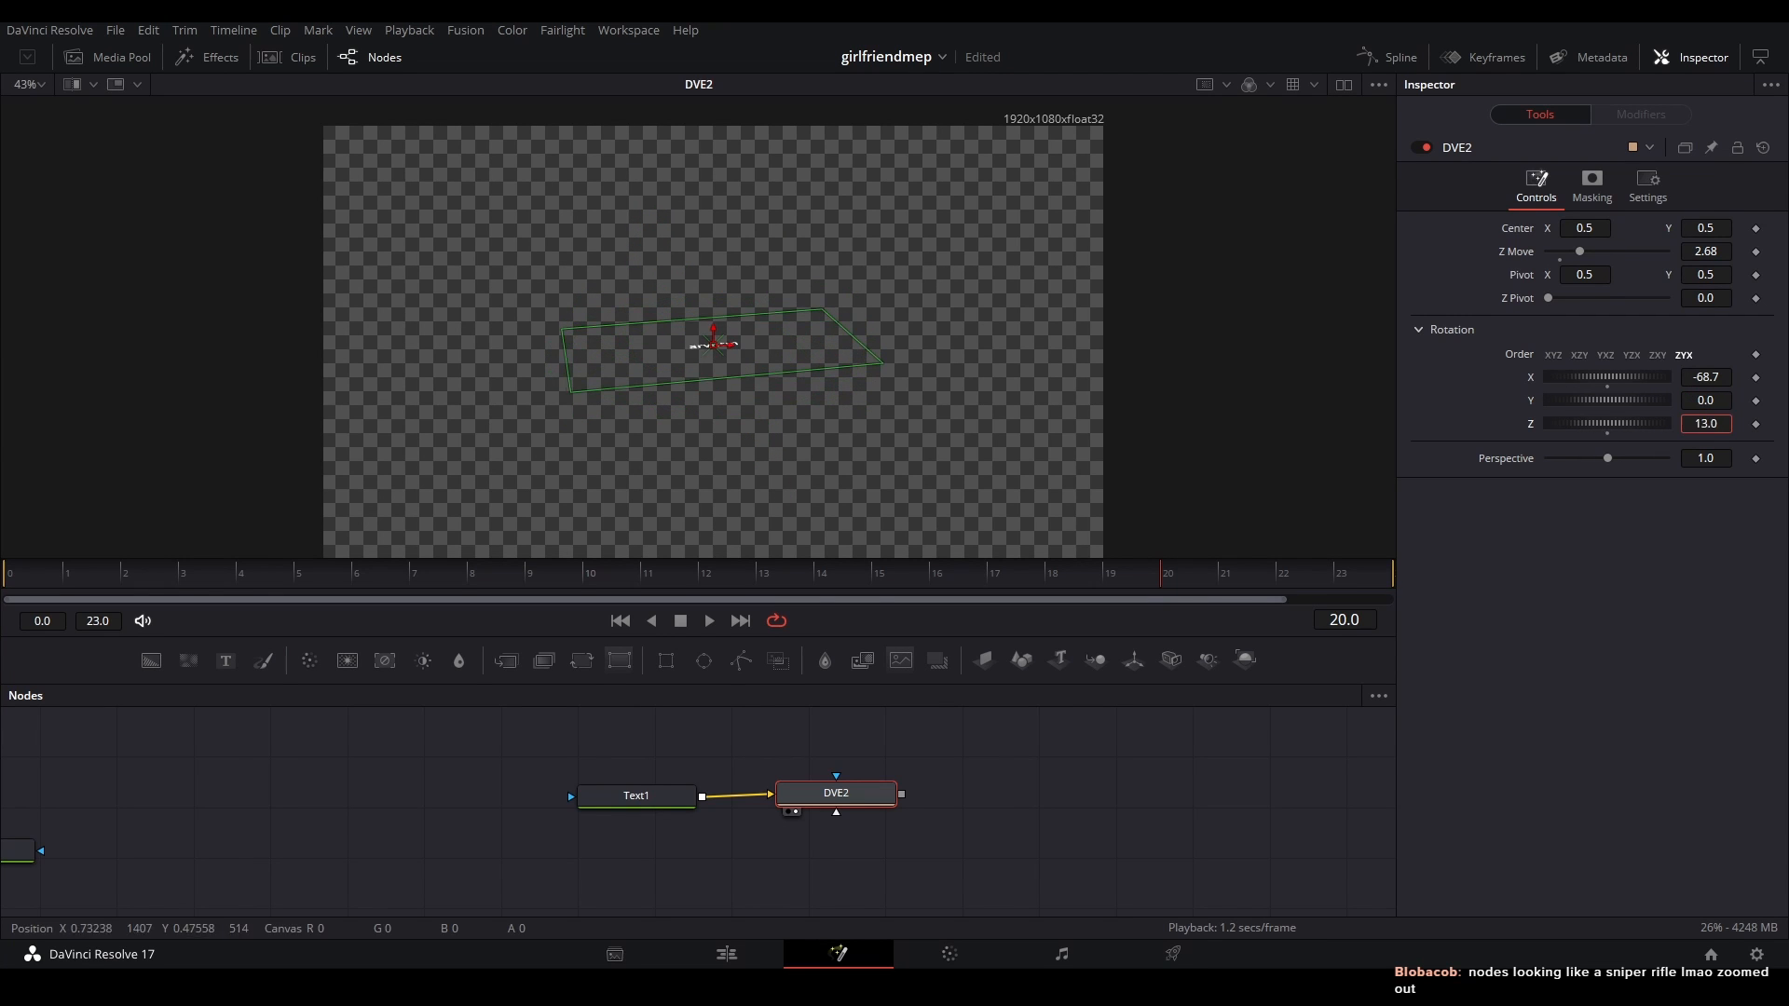
{"action": "double_click", "coordinate": [1497, 428]}
{"action": "double_click", "coordinate": [1531, 378]}
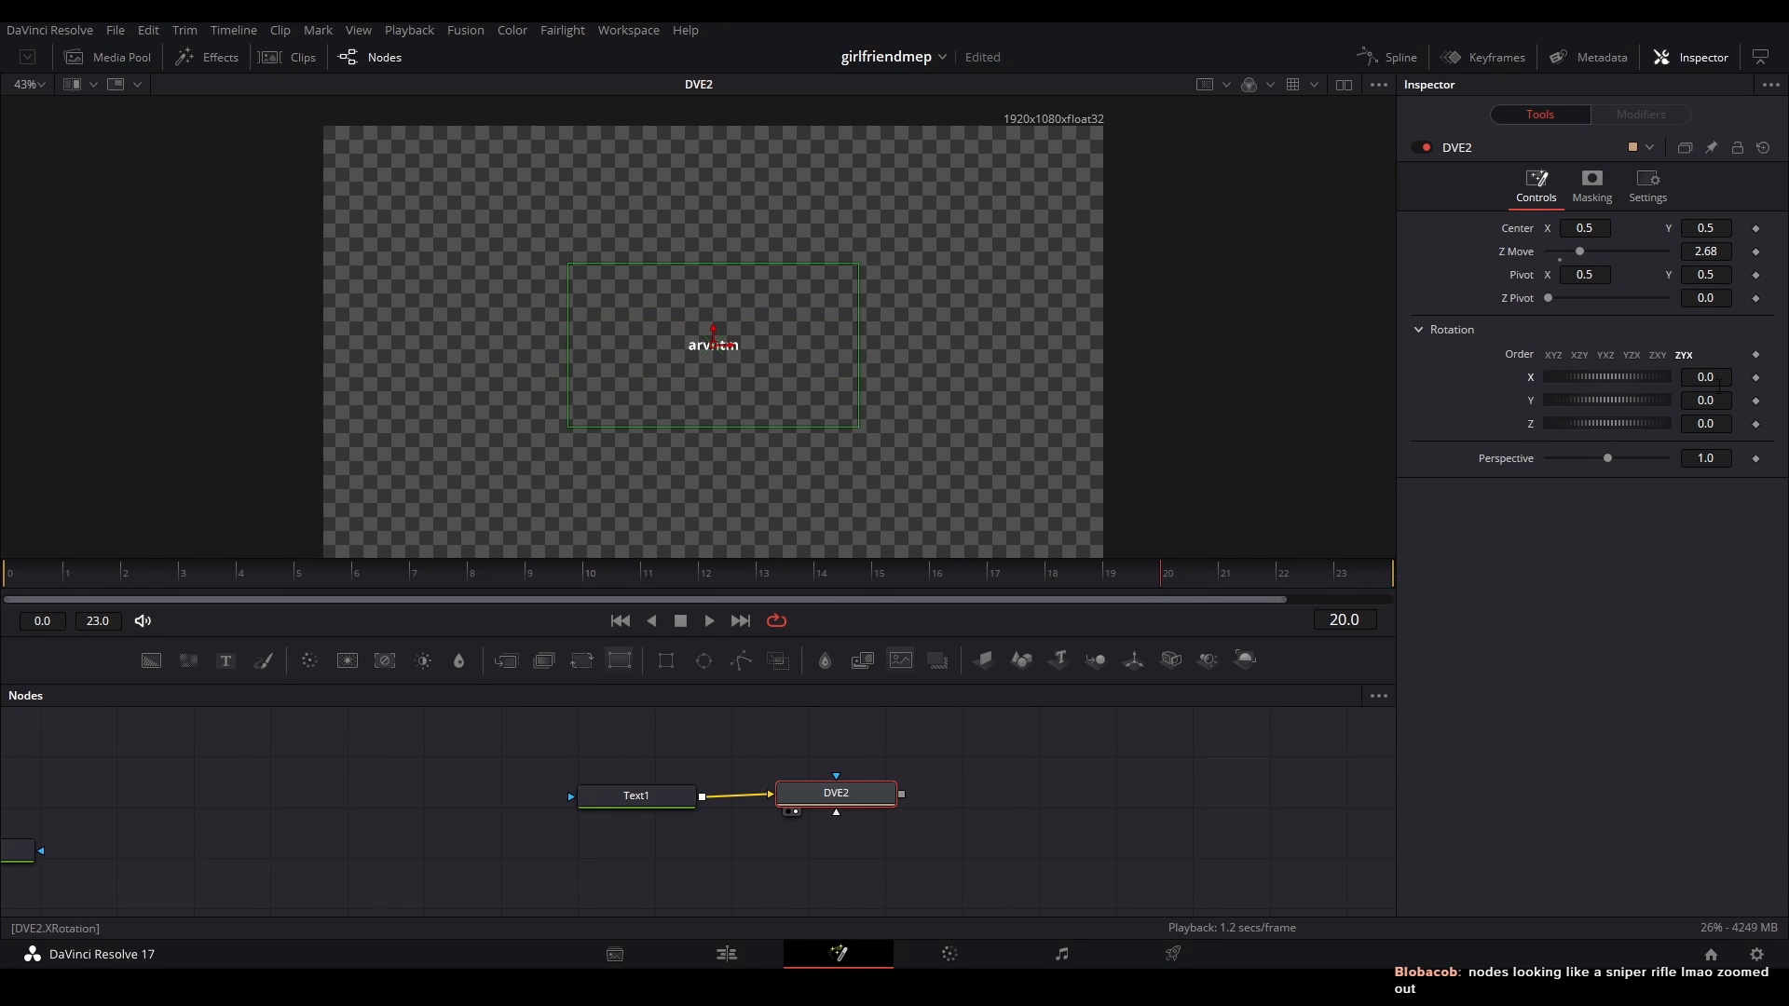
- Set DVE2's Z Move to 0.6 and its rotation to X -25.8, Y -6.1 and Z 11.1
{"action": "left_click_drag", "start_coordinate": [1700, 248], "coordinate": [1470, 249]}
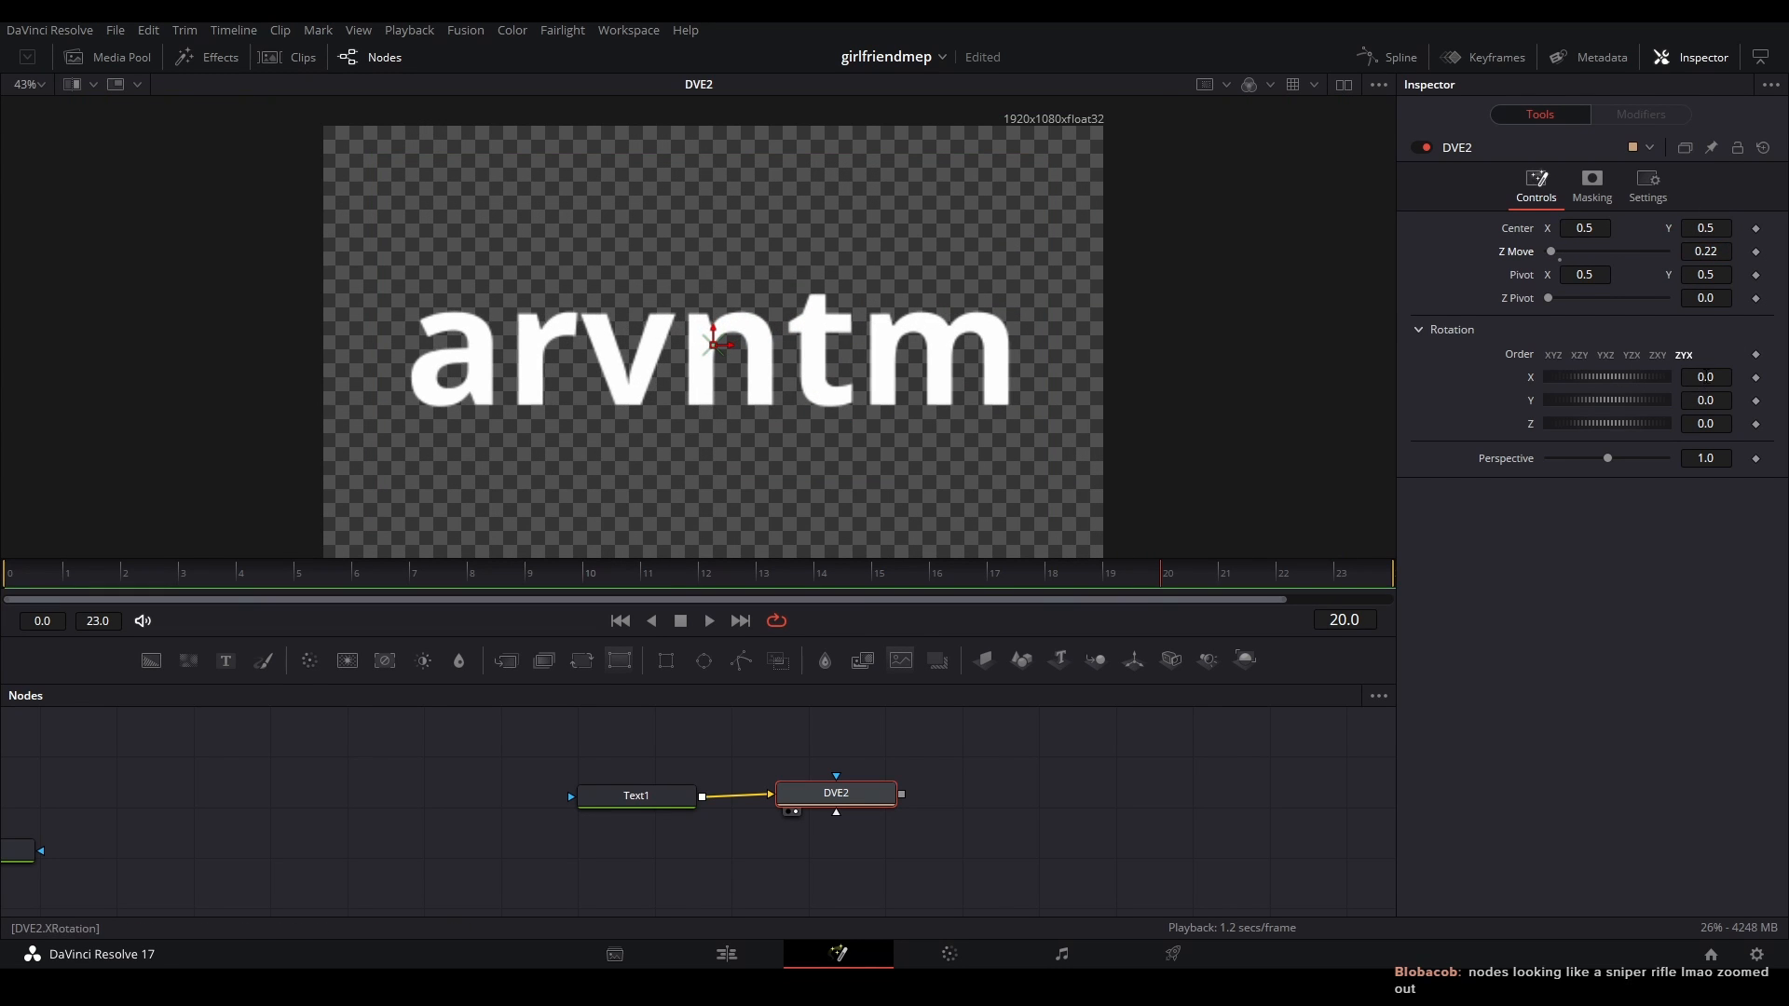
{"action": "left_click_drag", "start_coordinate": [1700, 380], "coordinate": [1787, 399]}
{"action": "mouse_move", "coordinate": [1690, 426]}
{"action": "left_mouse_down"}
{"action": "mouse_move", "coordinate": [1787, 426]}
{"action": "mouse_move", "coordinate": [1709, 424]}
{"action": "left_mouse_up"}
{"action": "mouse_move", "coordinate": [1701, 400]}
{"action": "left_mouse_down"}
{"action": "mouse_move", "coordinate": [1787, 401]}
{"action": "mouse_move", "coordinate": [1706, 401]}
{"action": "left_mouse_up"}
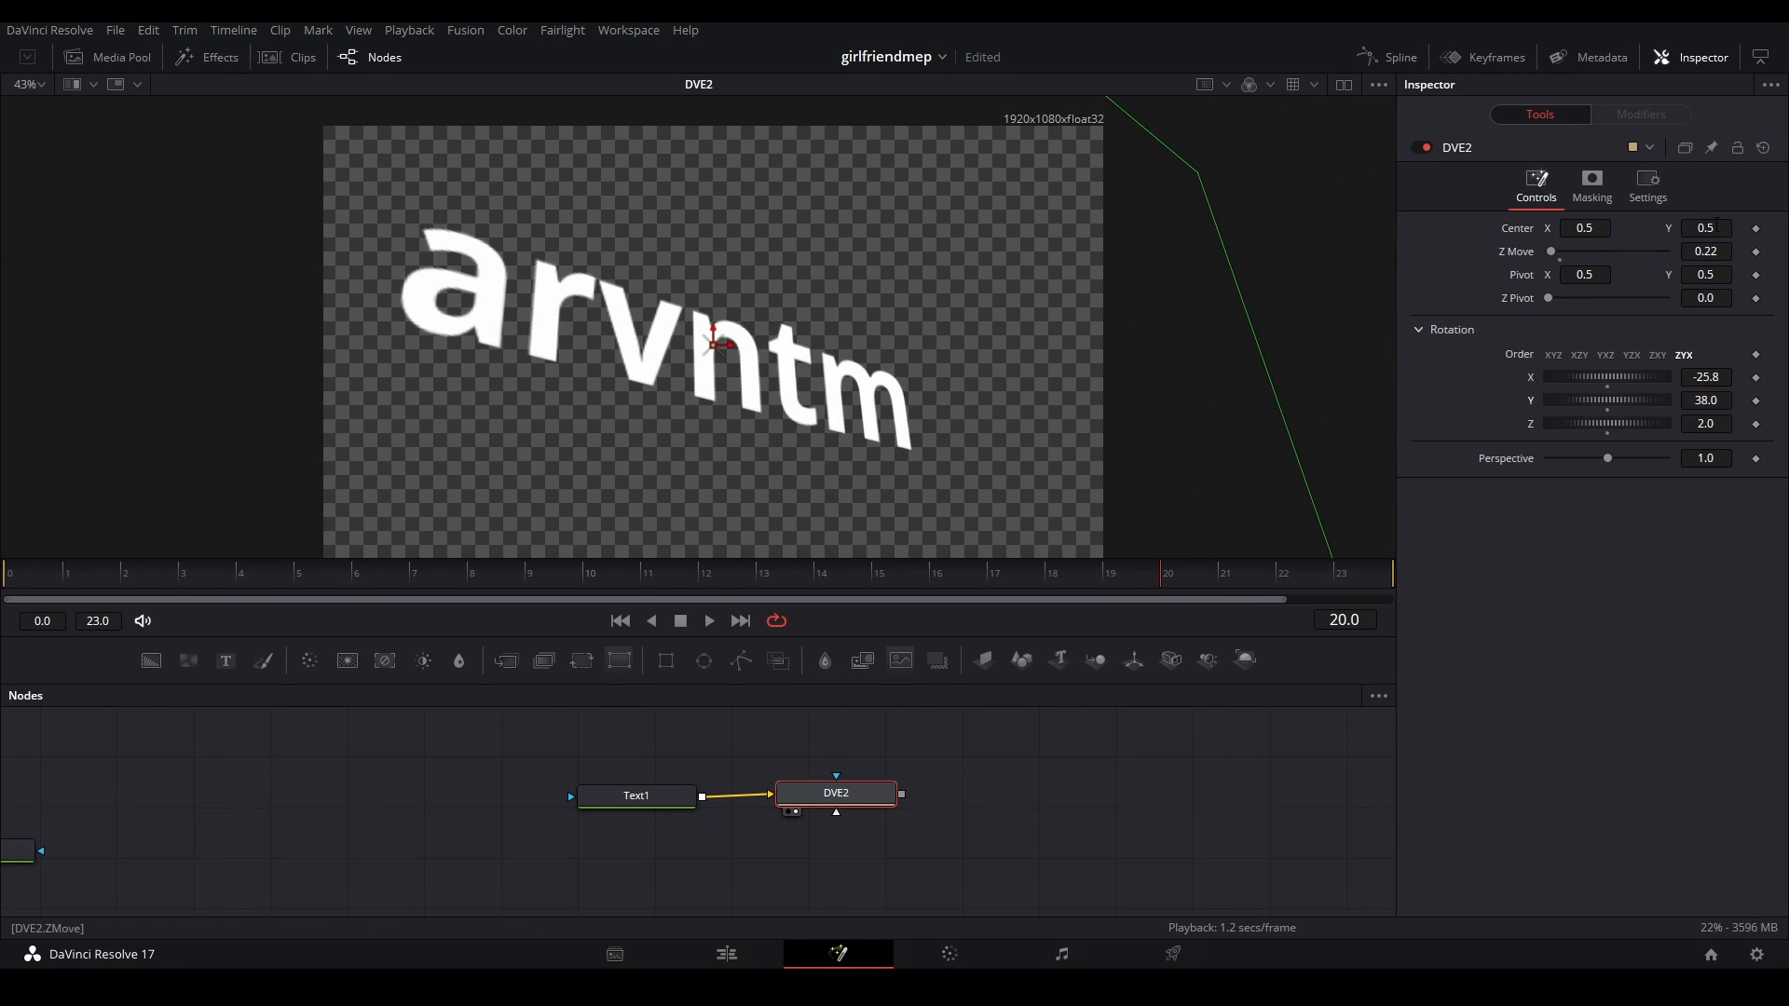
{"action": "left_click_drag", "start_coordinate": [1705, 251], "coordinate": [1742, 251]}
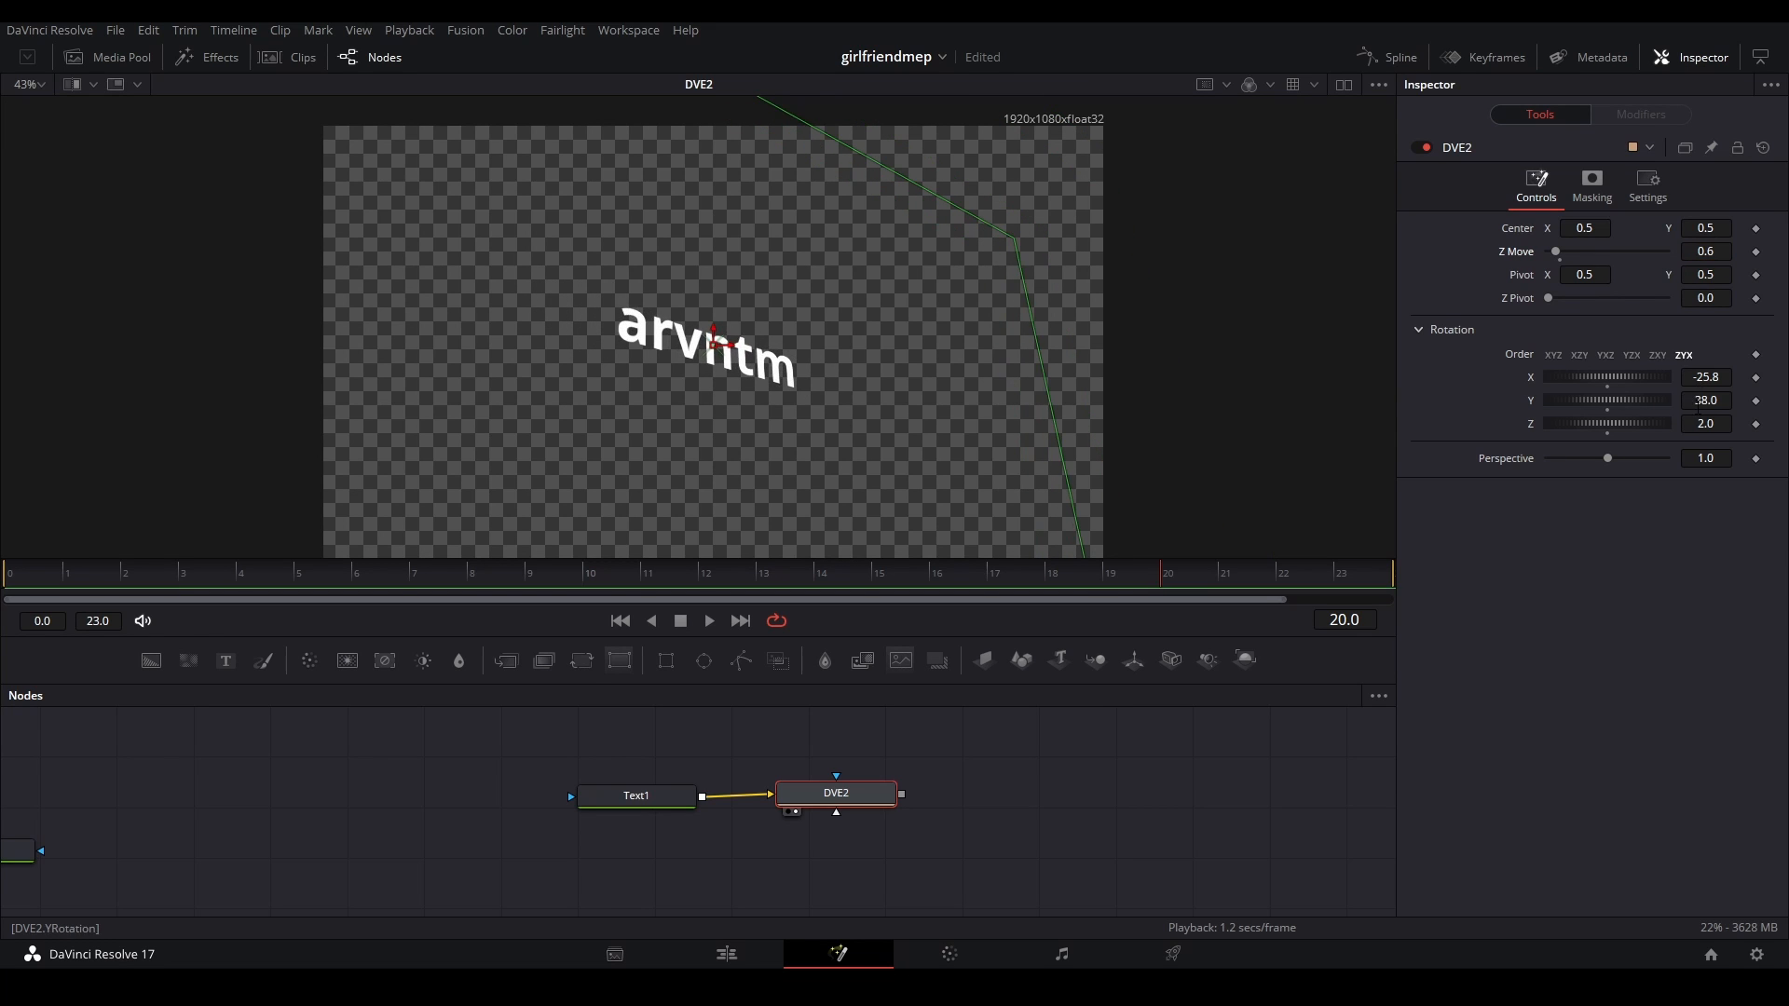
{"action": "left_click_drag", "start_coordinate": [1705, 401], "coordinate": [1677, 430]}
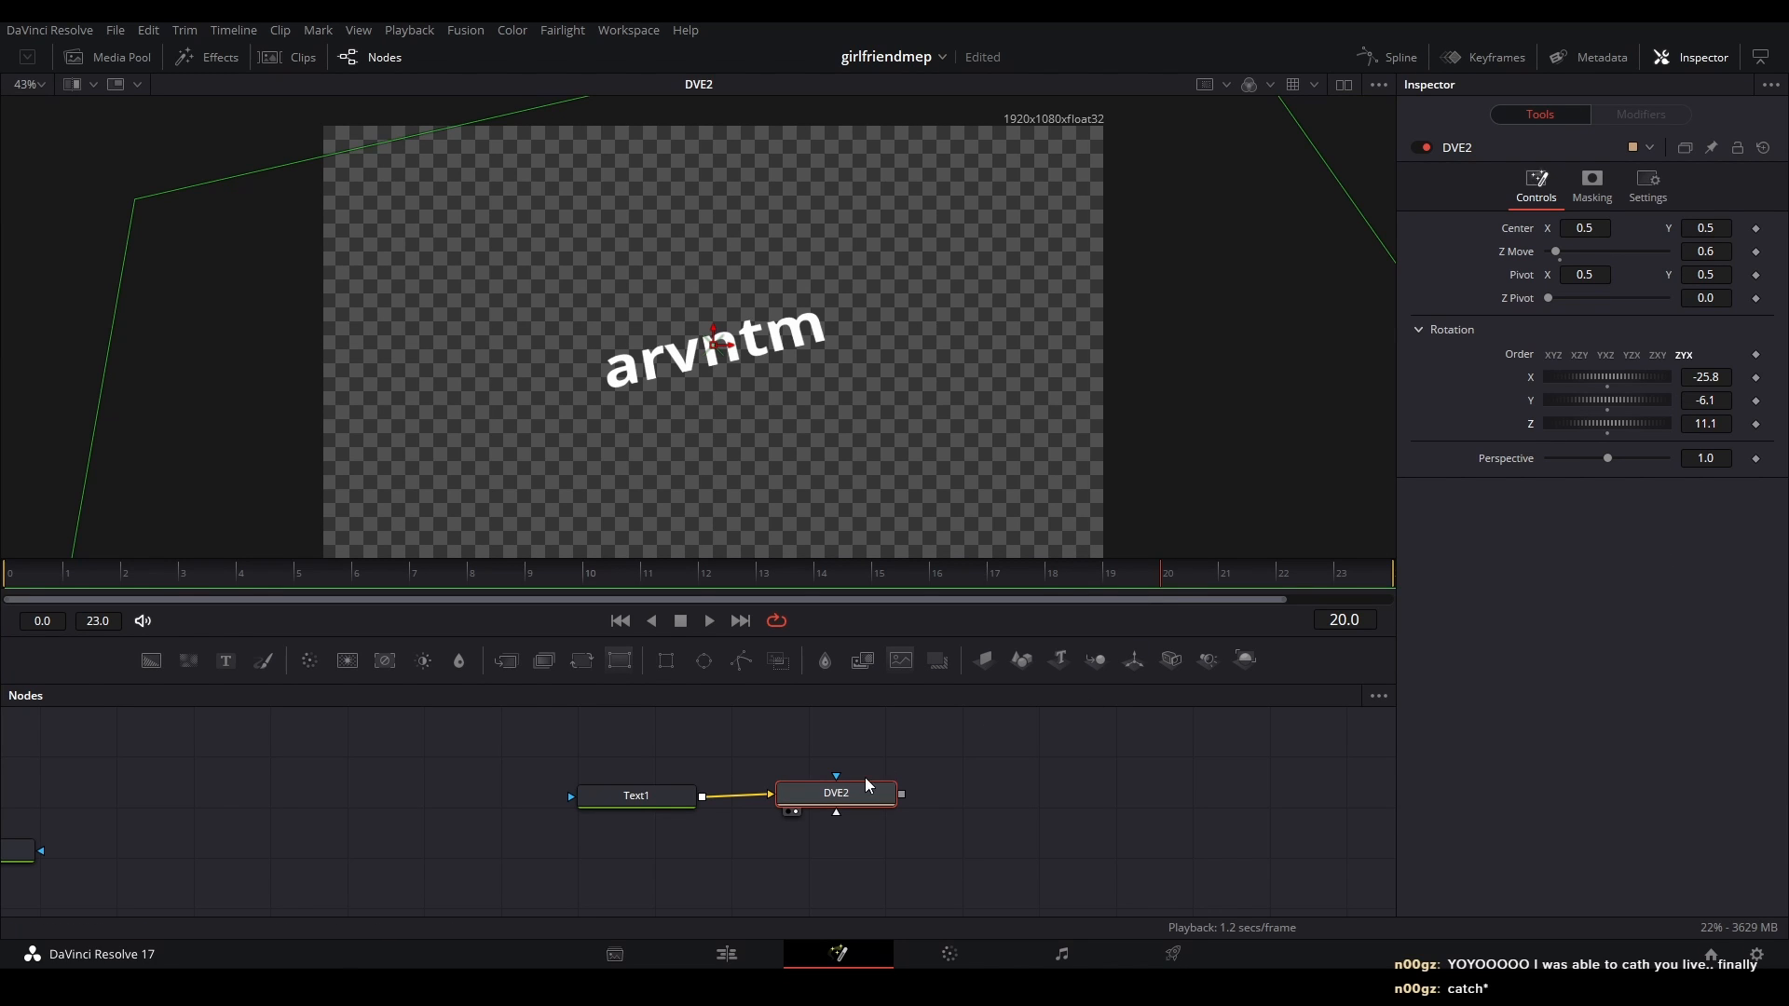
- Delete the DVE2 demonstration node and leave Text1 in the viewer
{"action": "left_click", "coordinate": [800, 784]}
{"action": "key", "text": "Delete"}
{"action": "left_click", "coordinate": [797, 777]}
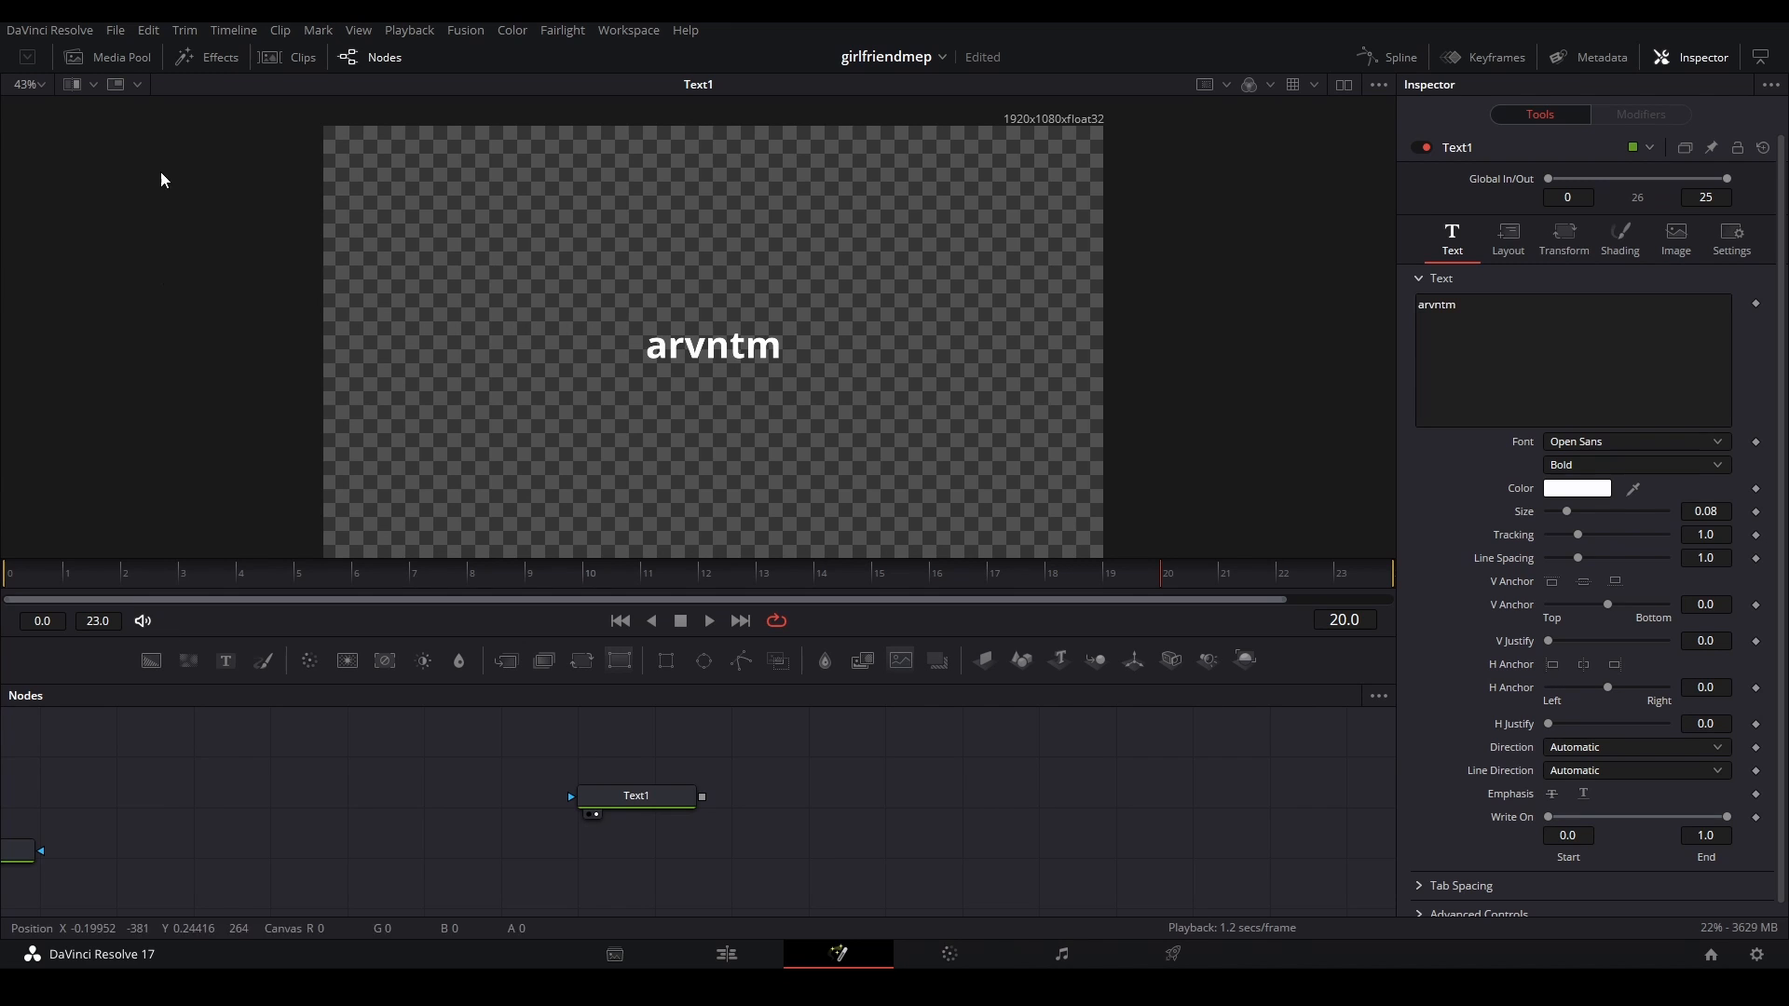
- Bring the whole node tree into view and enlarge the node graph area
{"action": "left_click_drag", "start_coordinate": [477, 771], "coordinate": [743, 873]}
{"action": "scroll", "coordinate": [549, 780], "scroll_direction": "down", "scroll_amount": 5}
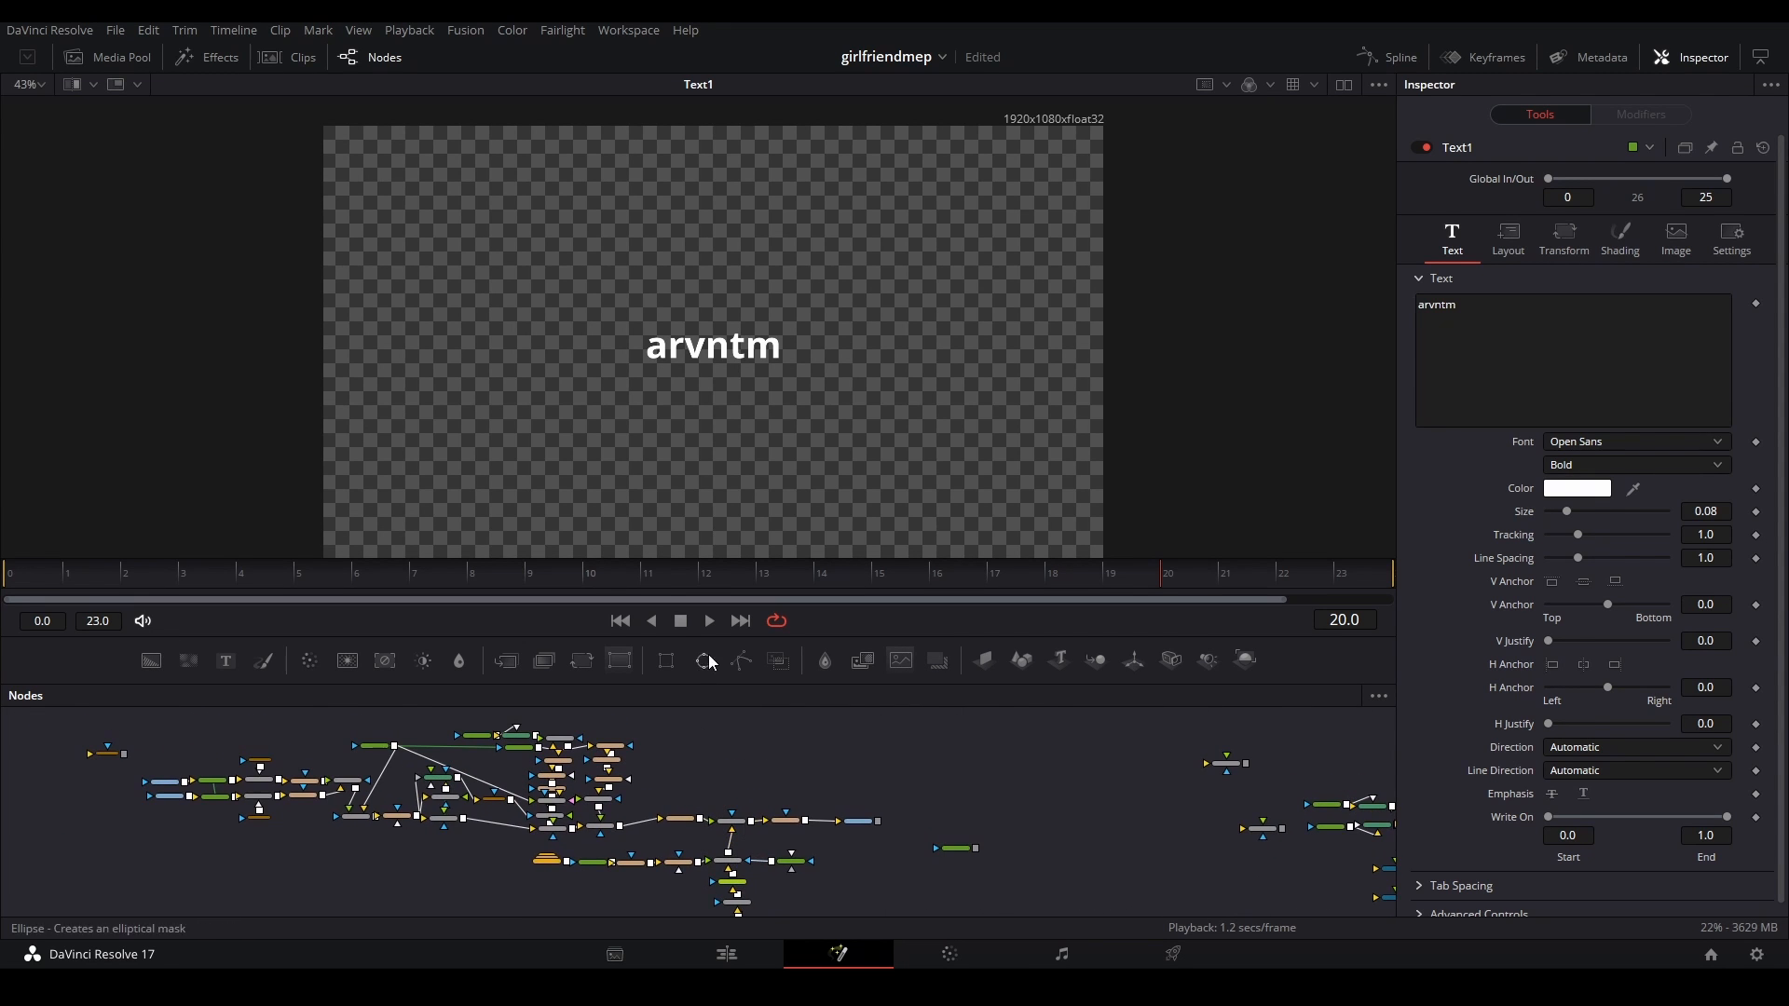
{"action": "left_click_drag", "start_coordinate": [716, 636], "coordinate": [722, 564]}
{"action": "left_click_drag", "start_coordinate": [589, 696], "coordinate": [657, 691]}
{"action": "scroll", "coordinate": [658, 692], "scroll_direction": "up", "scroll_amount": 2}
{"action": "scroll", "coordinate": [881, 751], "scroll_direction": "down", "scroll_amount": 3}
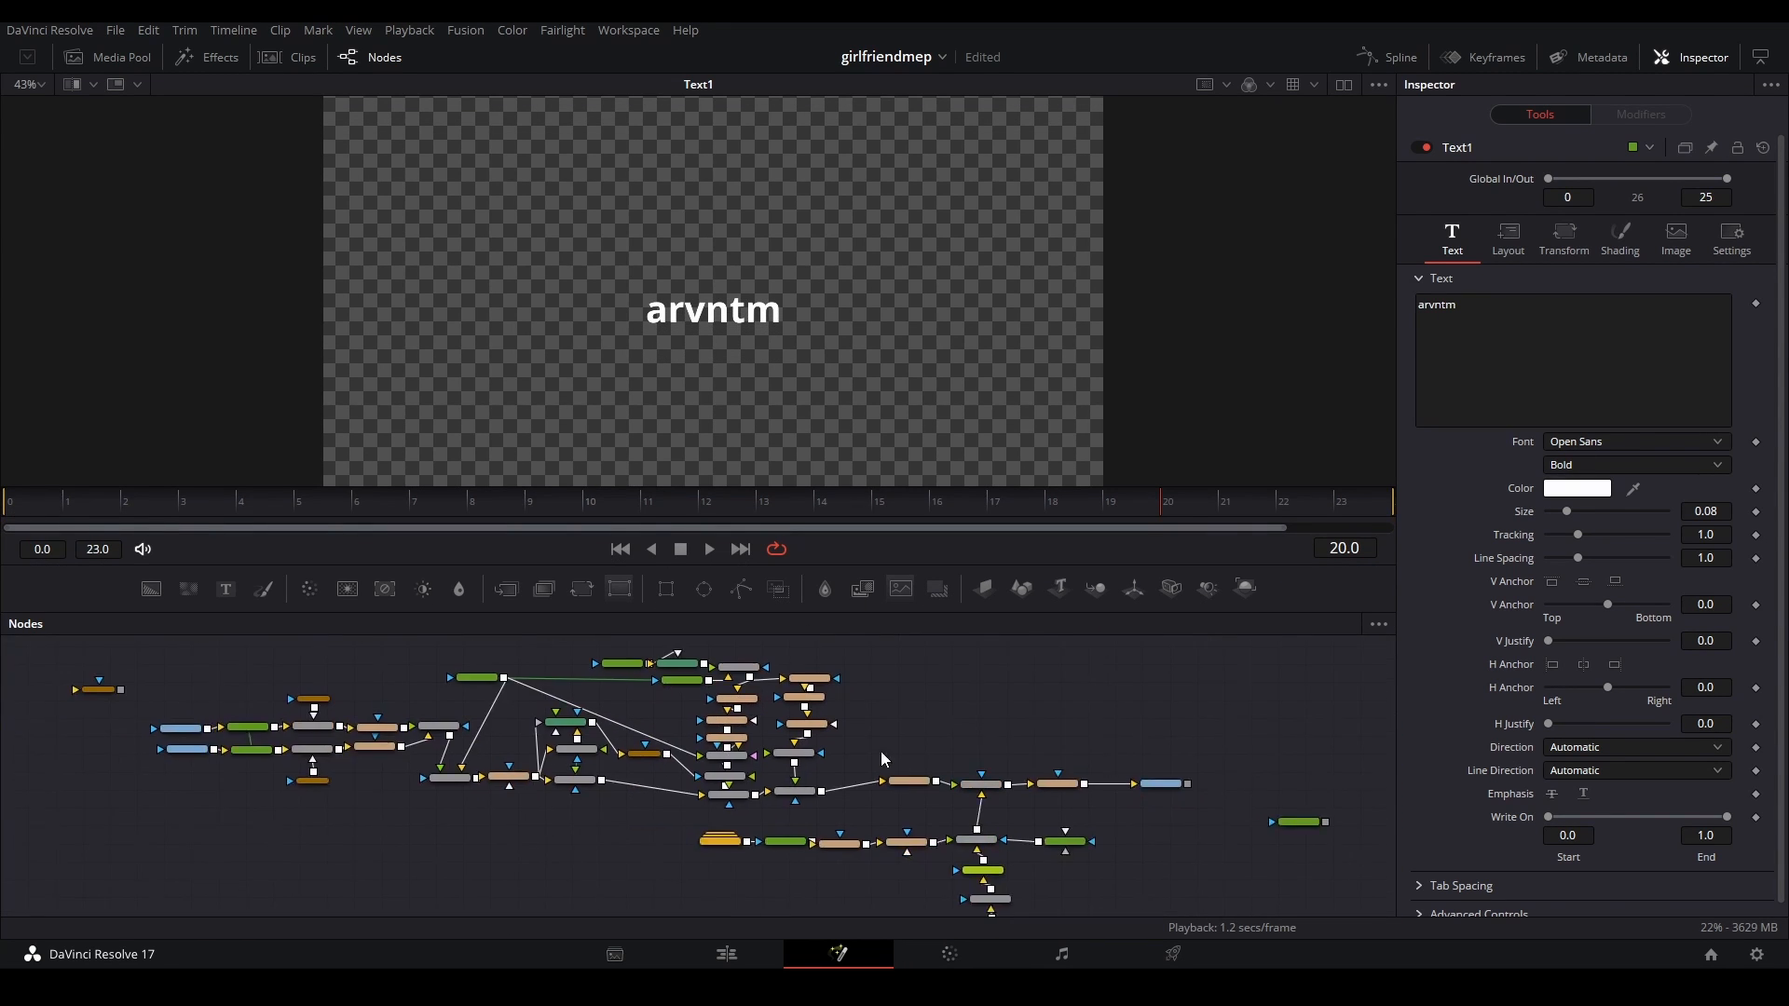
- Return to the Edit page and reopen Fusion Clip 1 on track V2 in the Fusion page
{"action": "key", "text": "shift+4"}
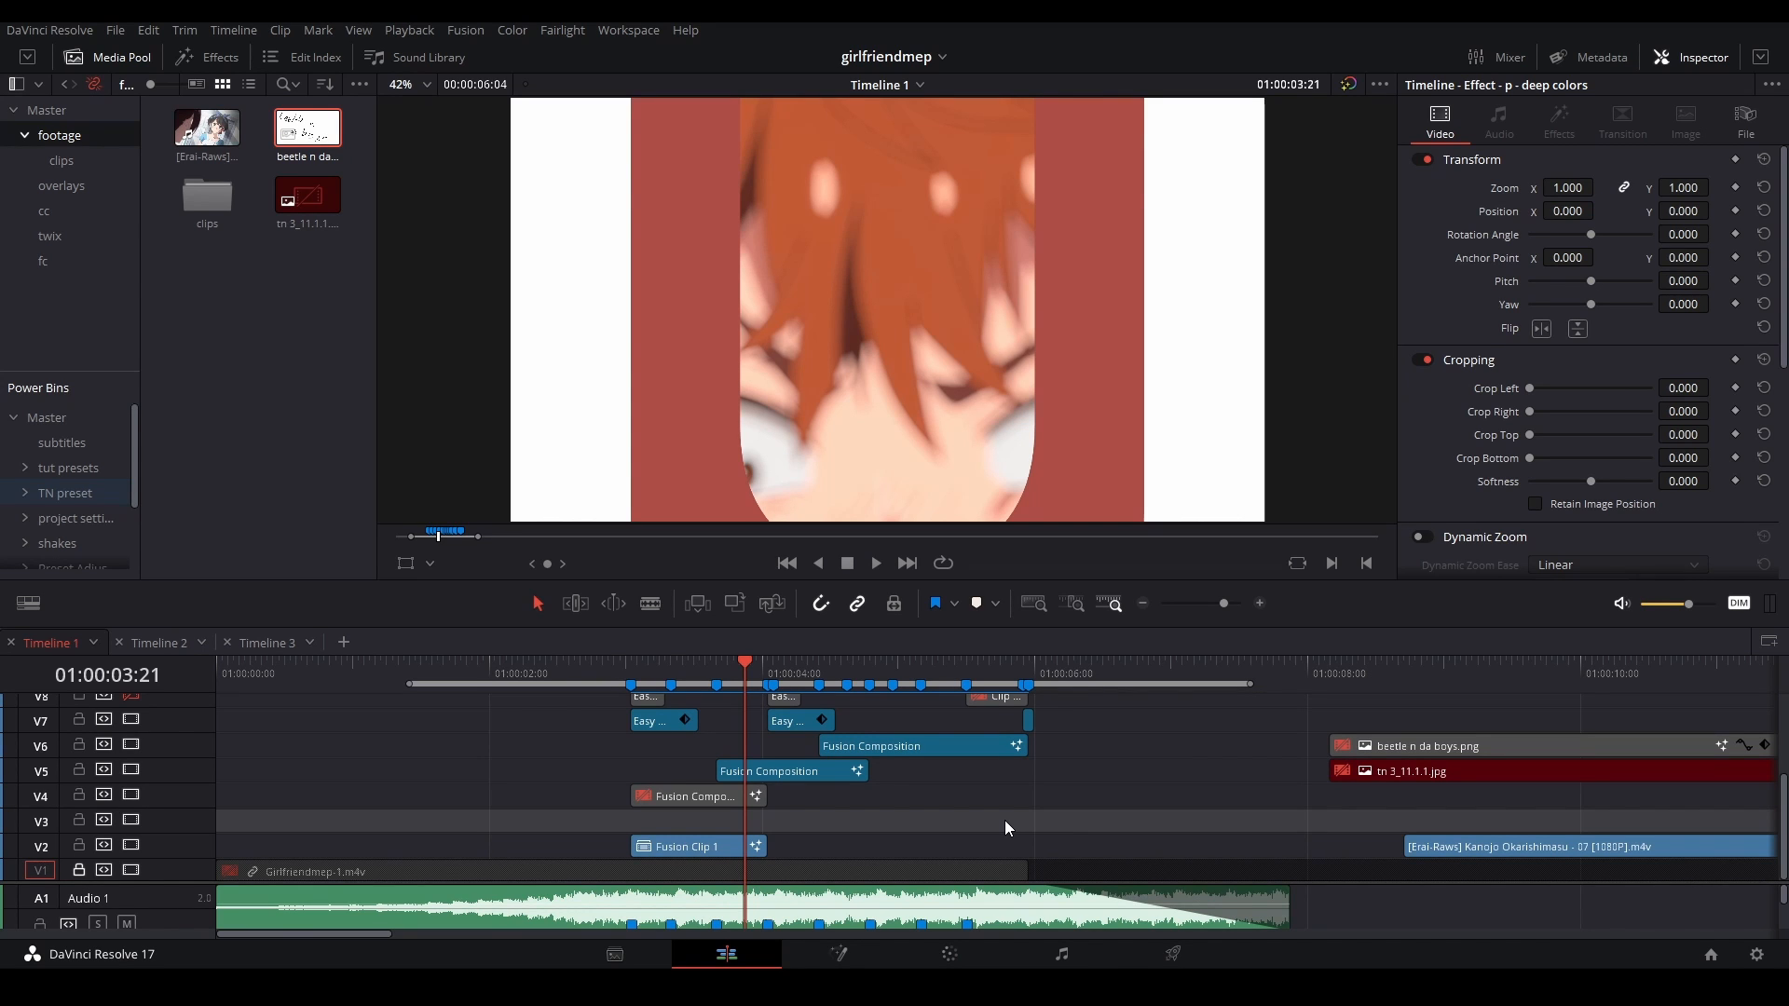
{"action": "right_click", "coordinate": [697, 843]}
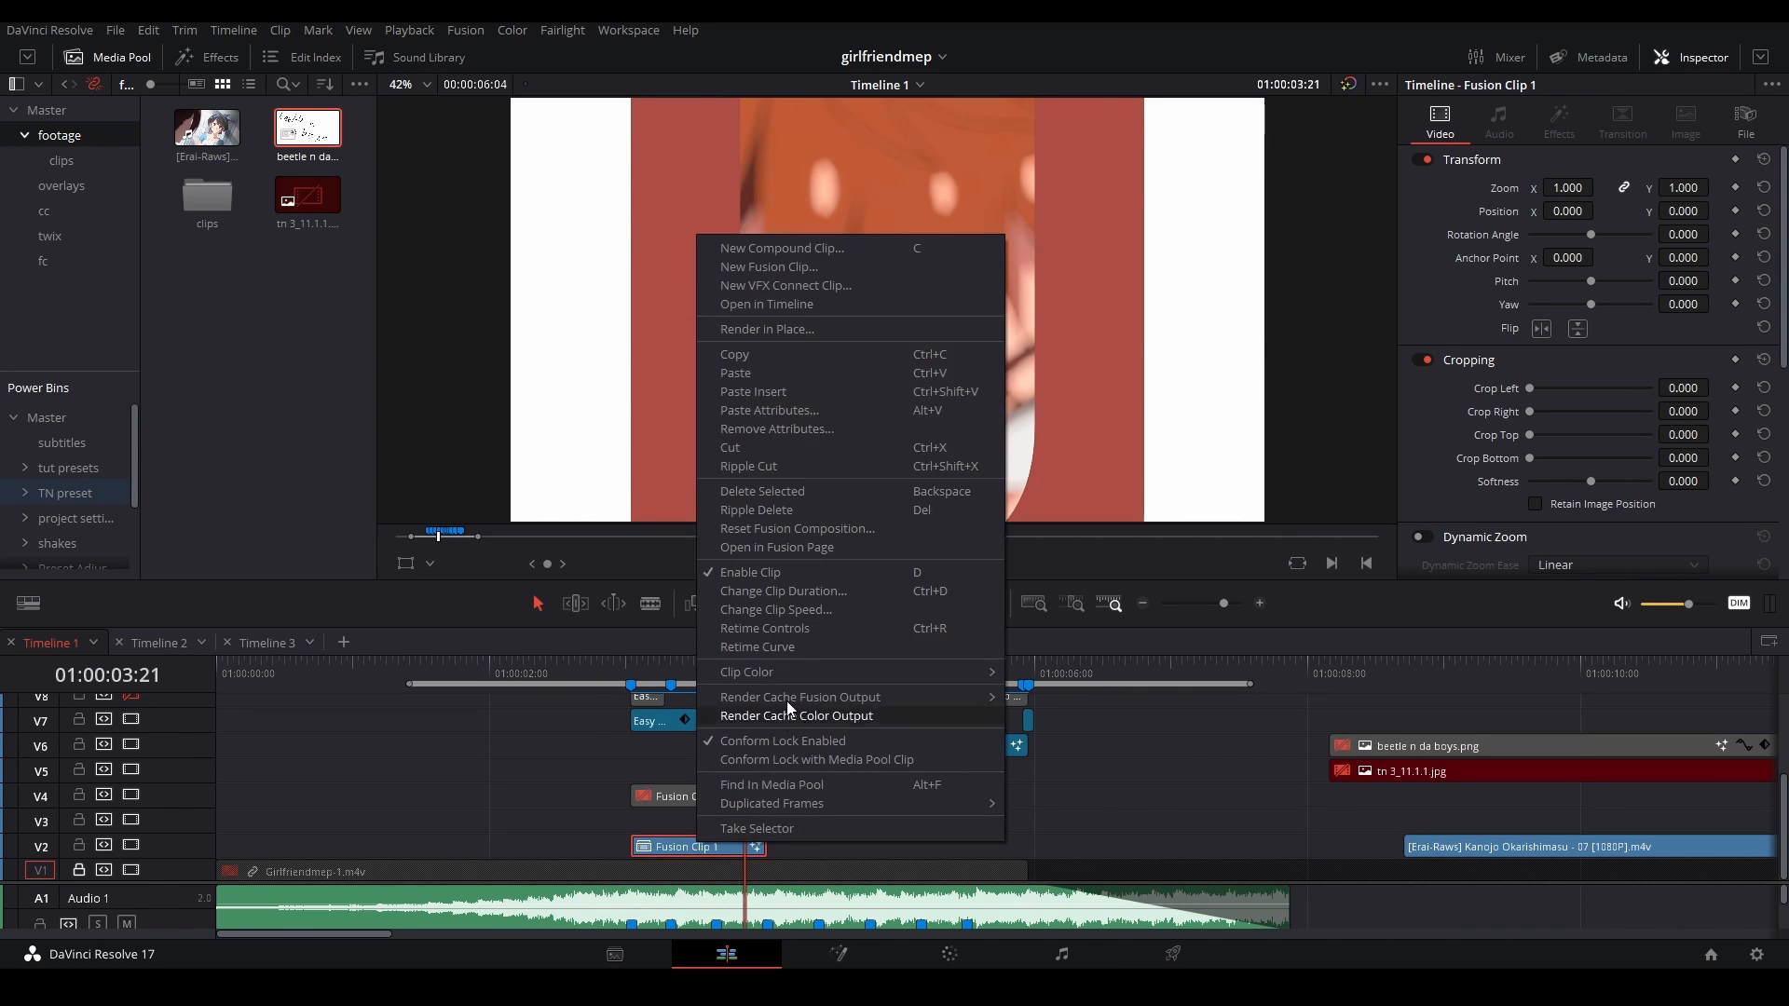
{"action": "left_click", "coordinate": [770, 548]}
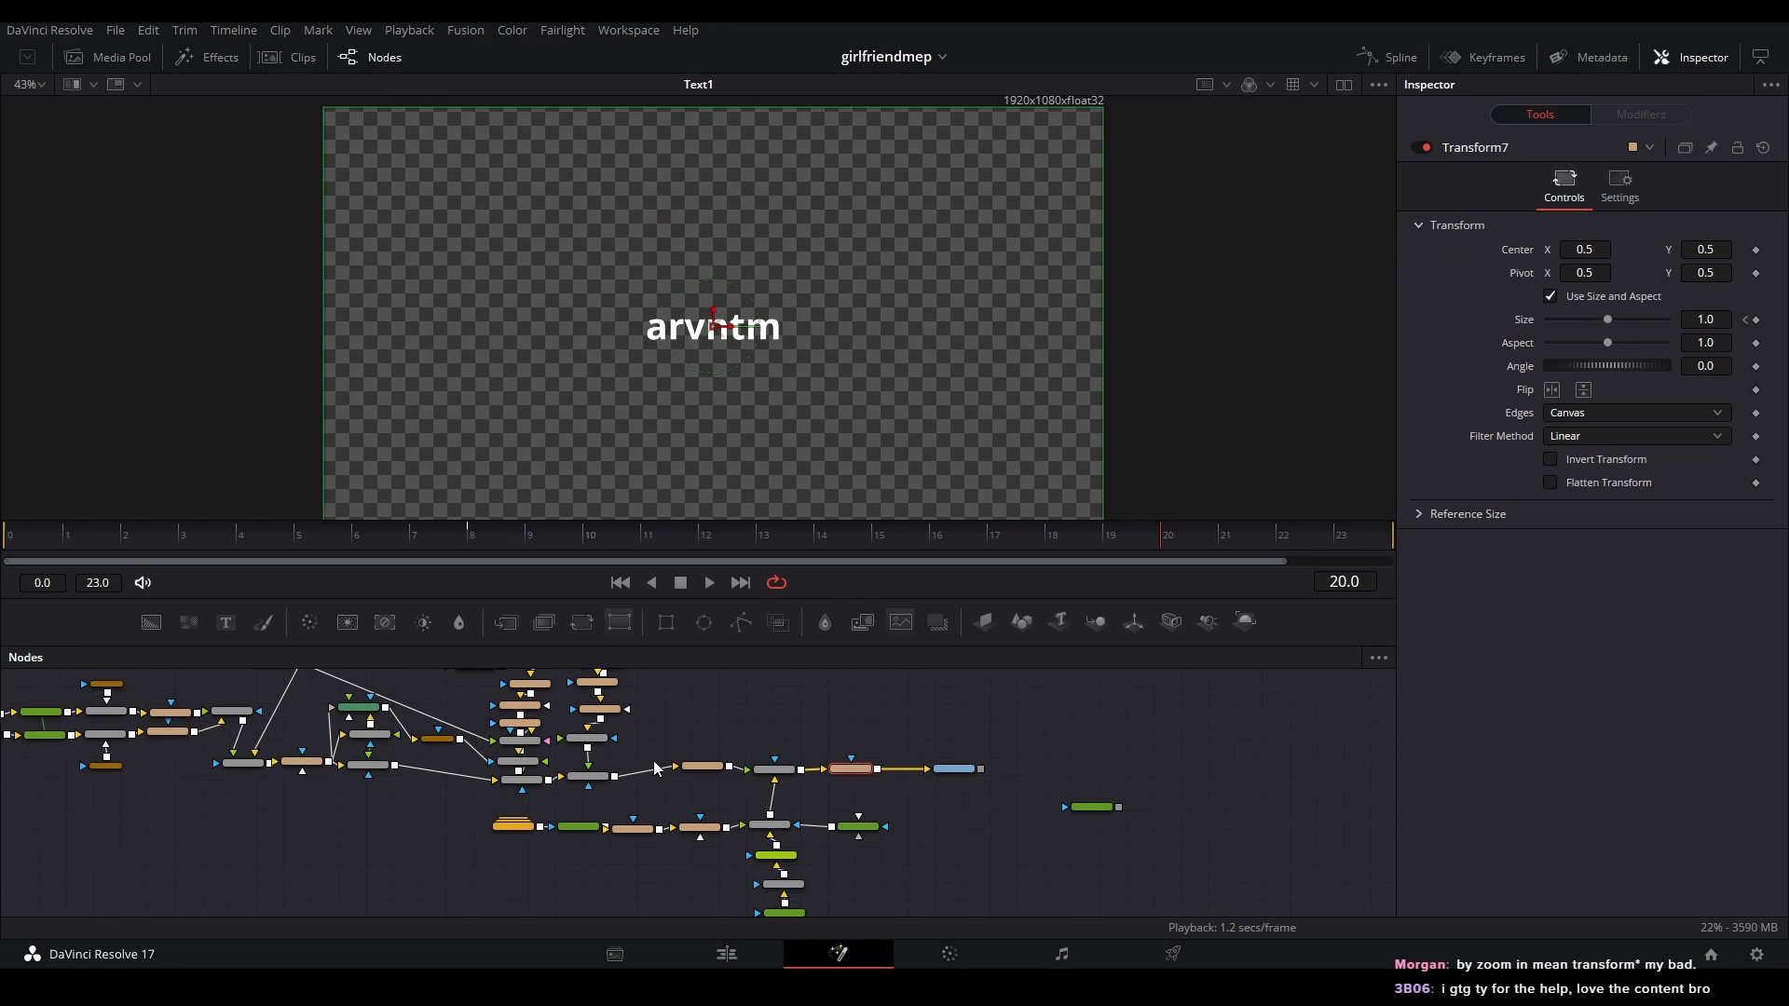
- Compare the position, pivot and rotation settings of the DVE1_1, DVE1_1_1 and DVE1 nodes
{"action": "scroll", "coordinate": [580, 724], "scroll_direction": "up", "scroll_amount": 3}
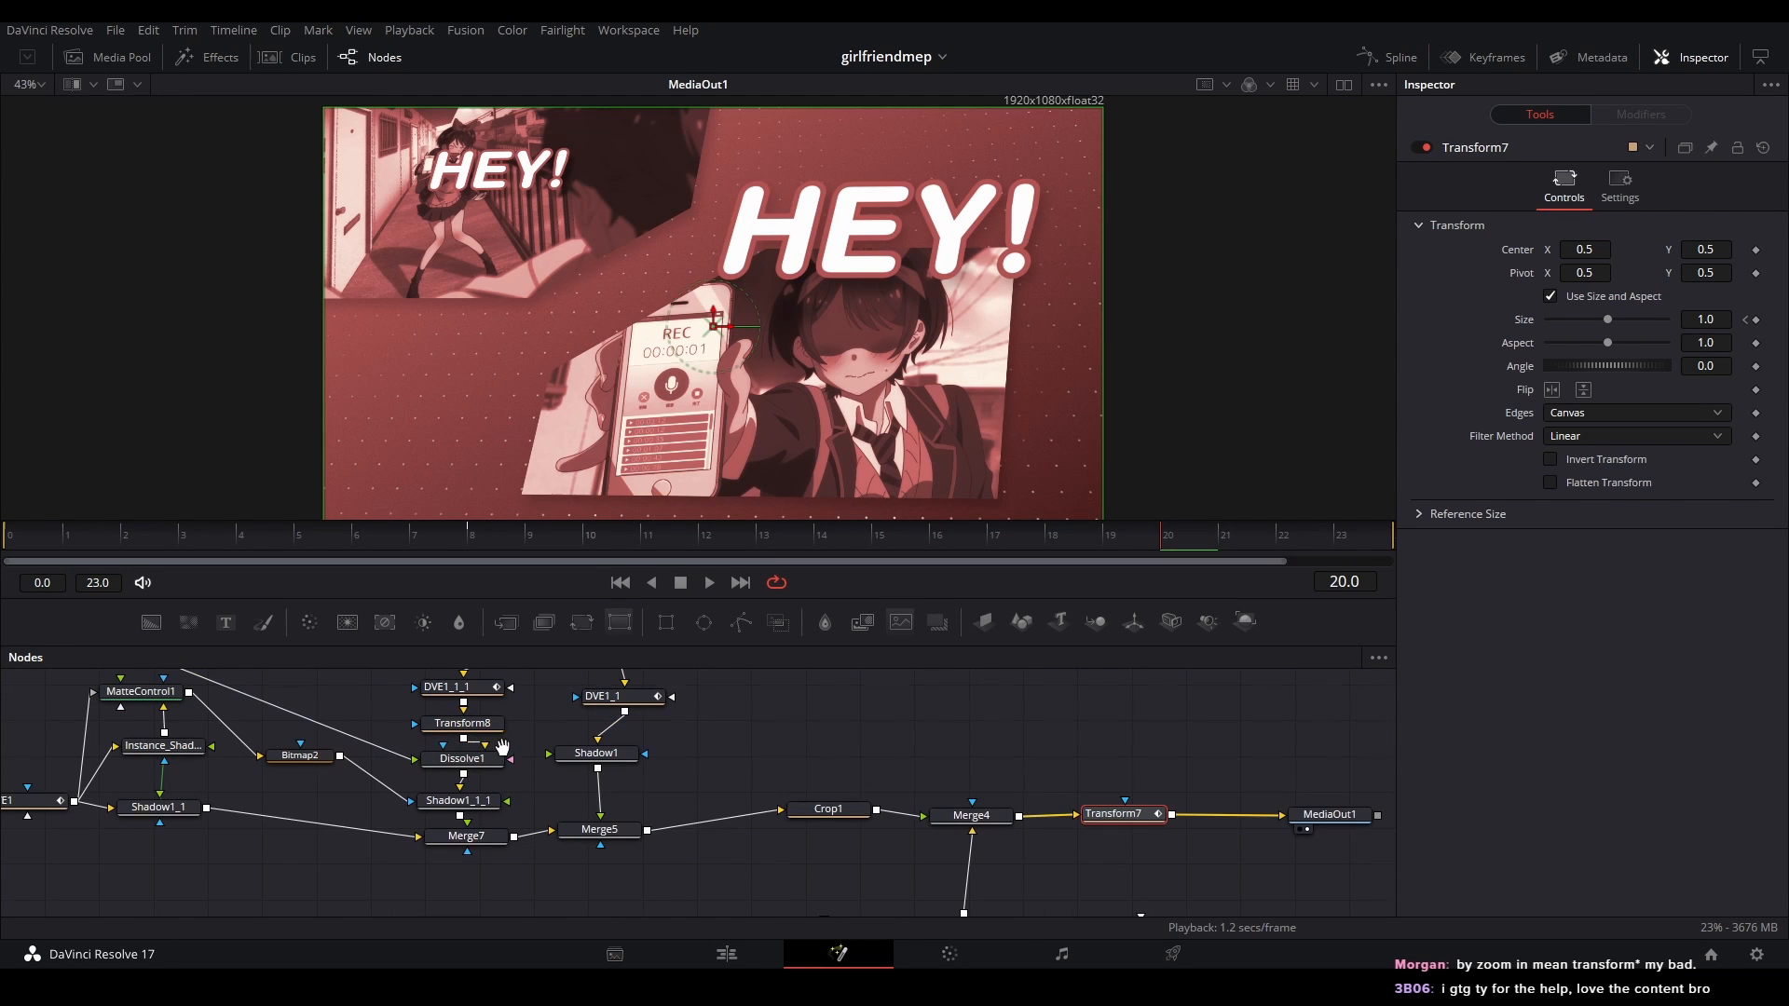
{"action": "left_click_drag", "start_coordinate": [503, 748], "coordinate": [536, 782]}
{"action": "left_click_drag", "start_coordinate": [652, 732], "coordinate": [537, 703]}
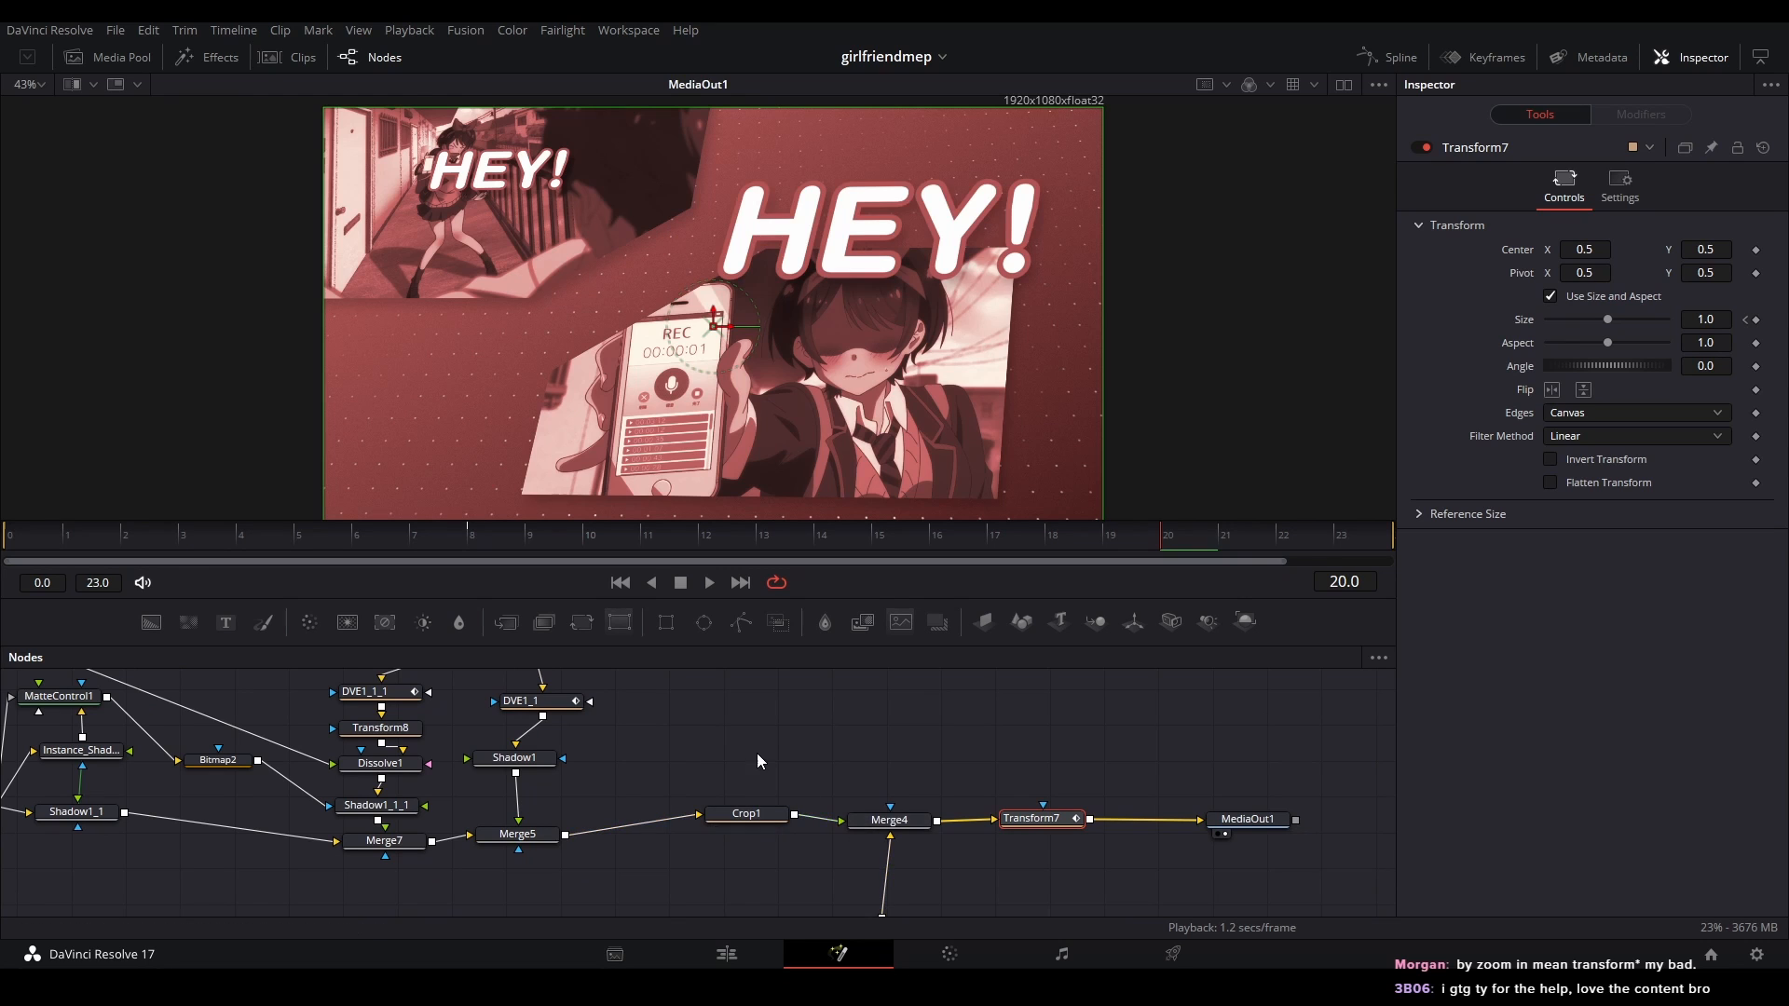
{"action": "left_click", "coordinate": [569, 705]}
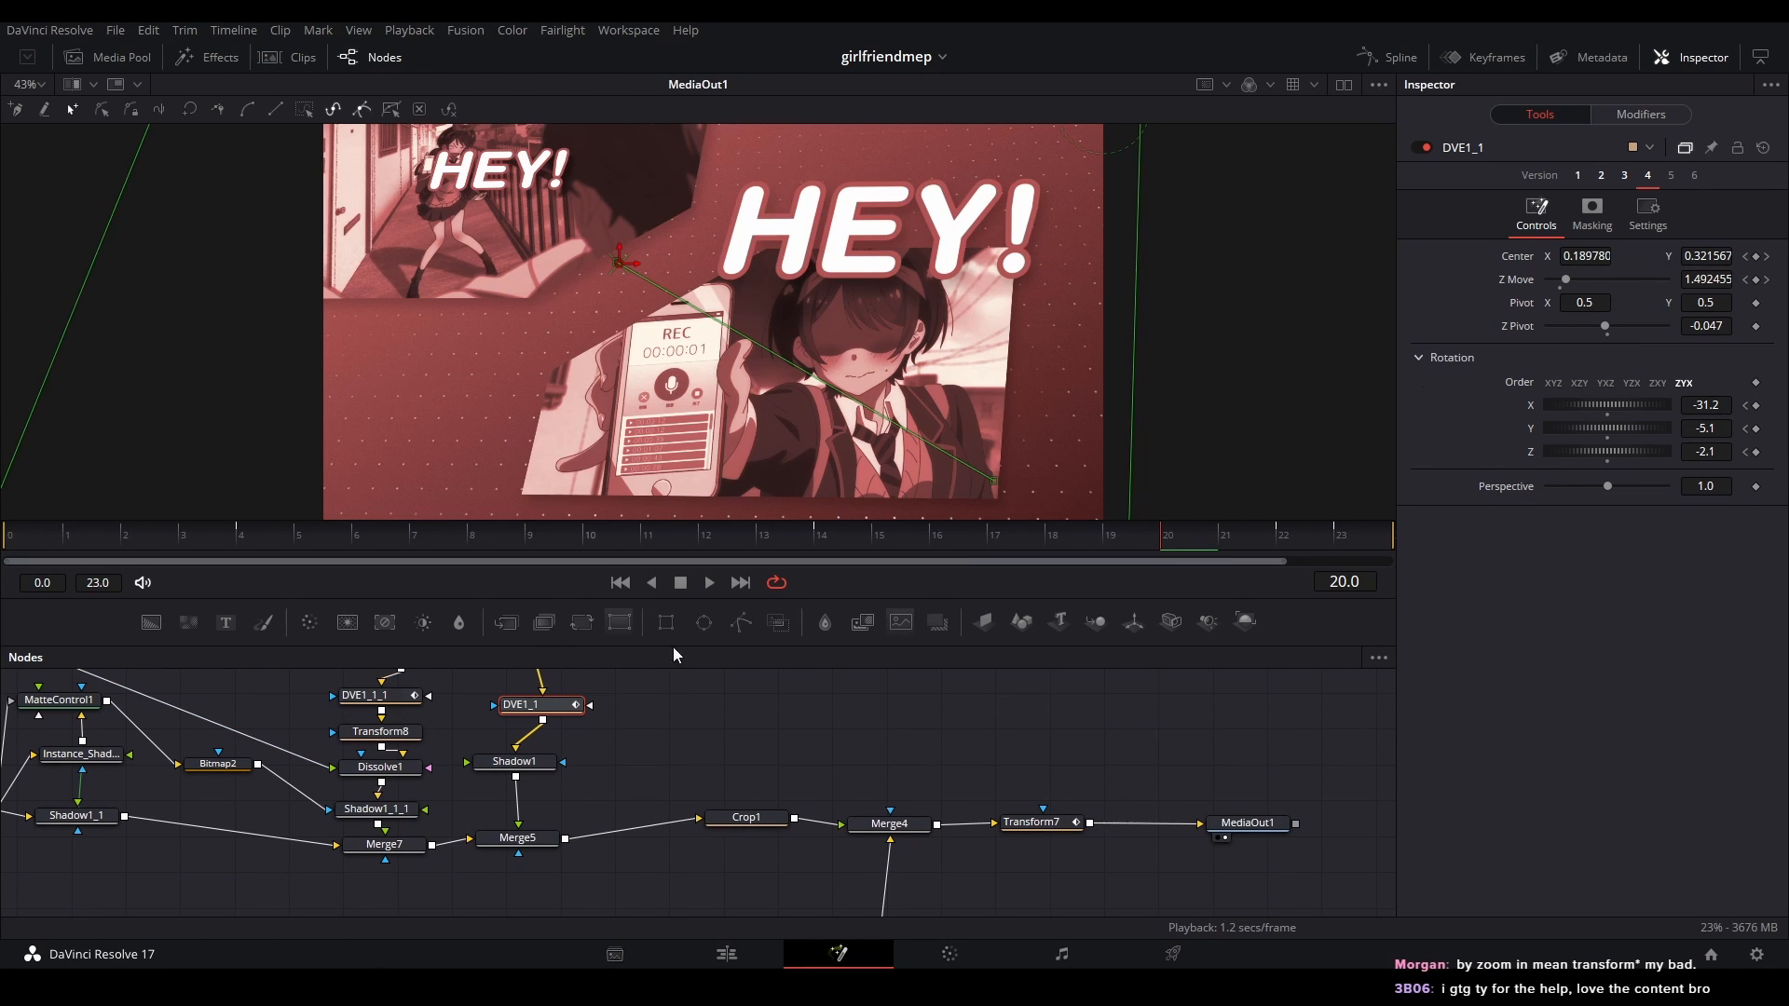
{"action": "left_click", "coordinate": [383, 699]}
{"action": "left_click_drag", "start_coordinate": [630, 767], "coordinate": [776, 819]}
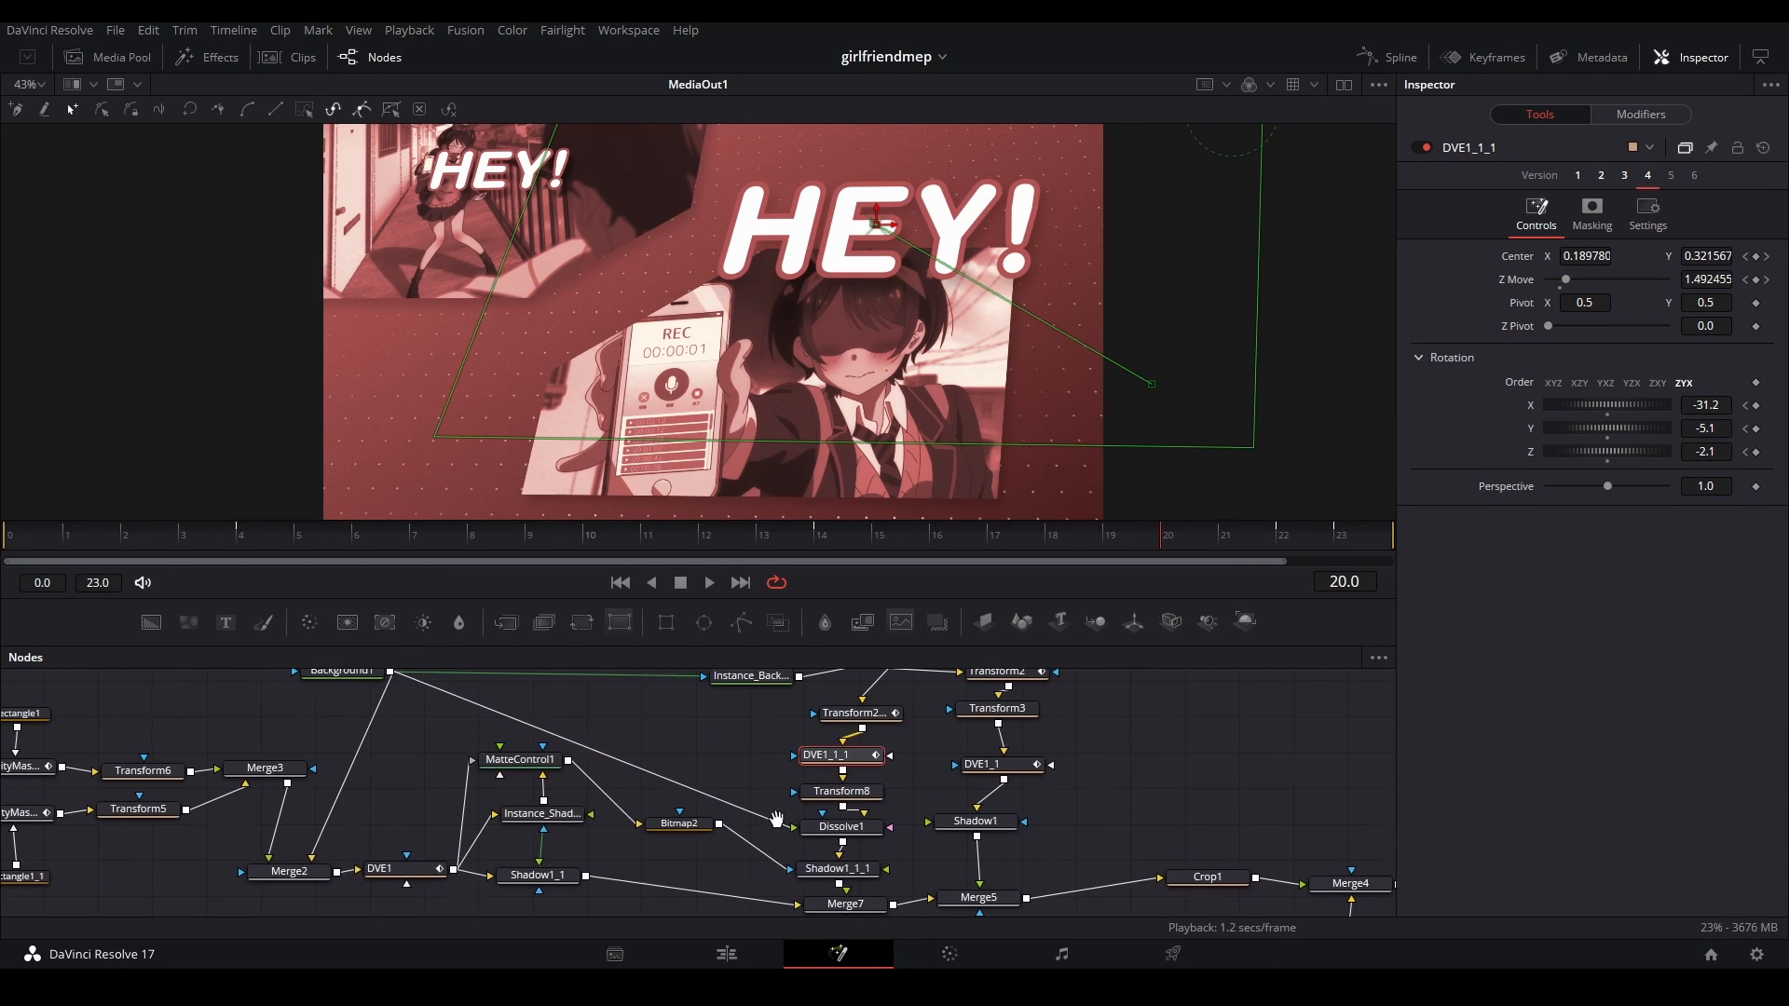
{"action": "left_click", "coordinate": [382, 870]}
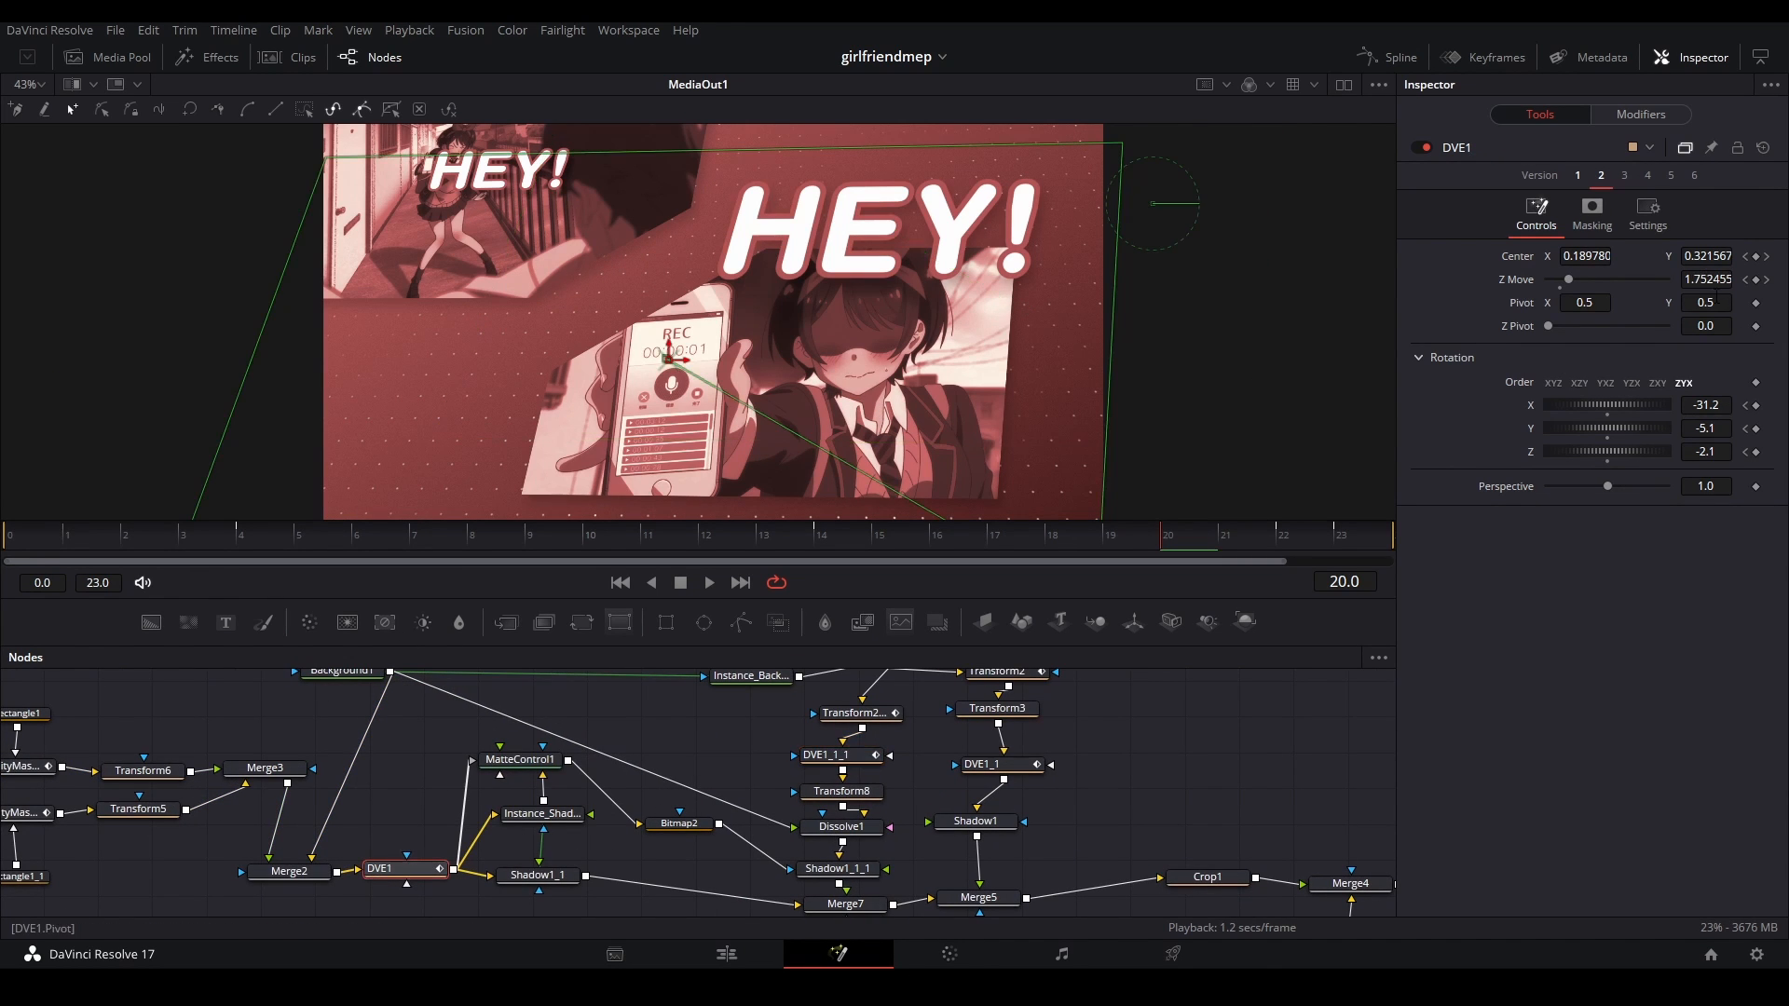
- Examine the Z Pivot and other settings of DVE1_1_2 in the dot-grid background branch
{"action": "left_click_drag", "start_coordinate": [1064, 852], "coordinate": [918, 805]}
{"action": "left_click_drag", "start_coordinate": [1026, 889], "coordinate": [695, 759]}
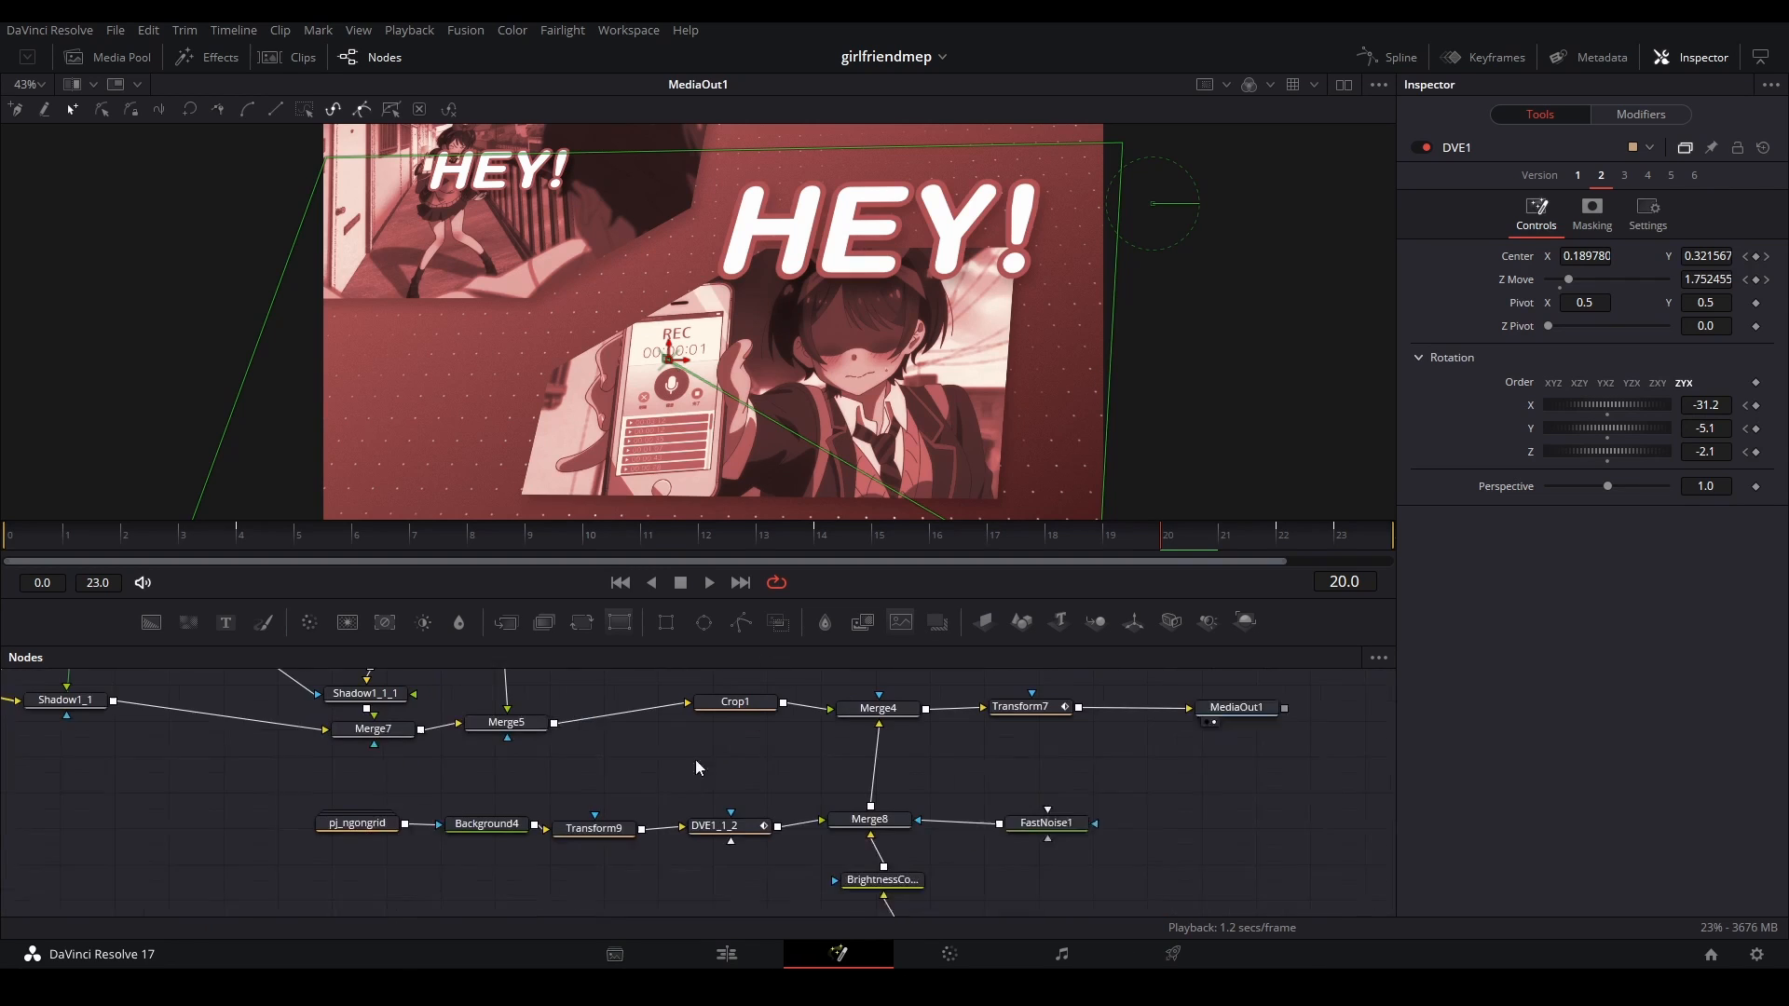
{"action": "left_click_drag", "start_coordinate": [863, 752], "coordinate": [826, 734]}
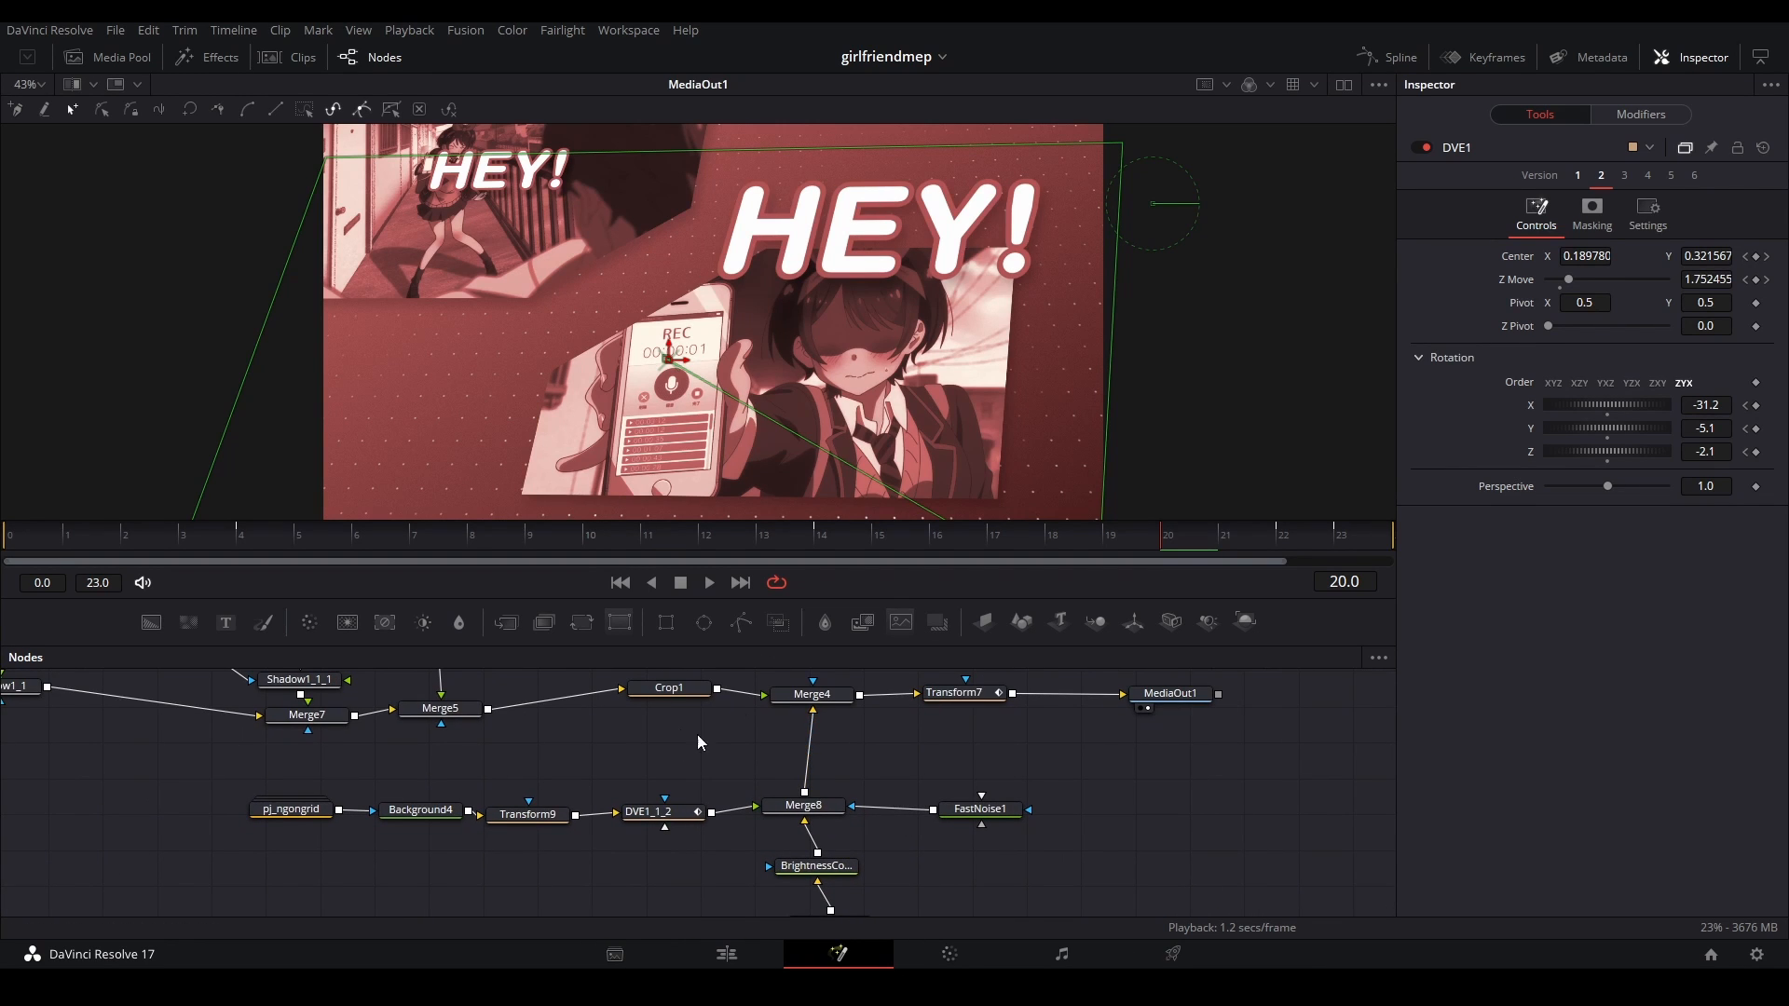
{"action": "left_click", "coordinate": [653, 814]}
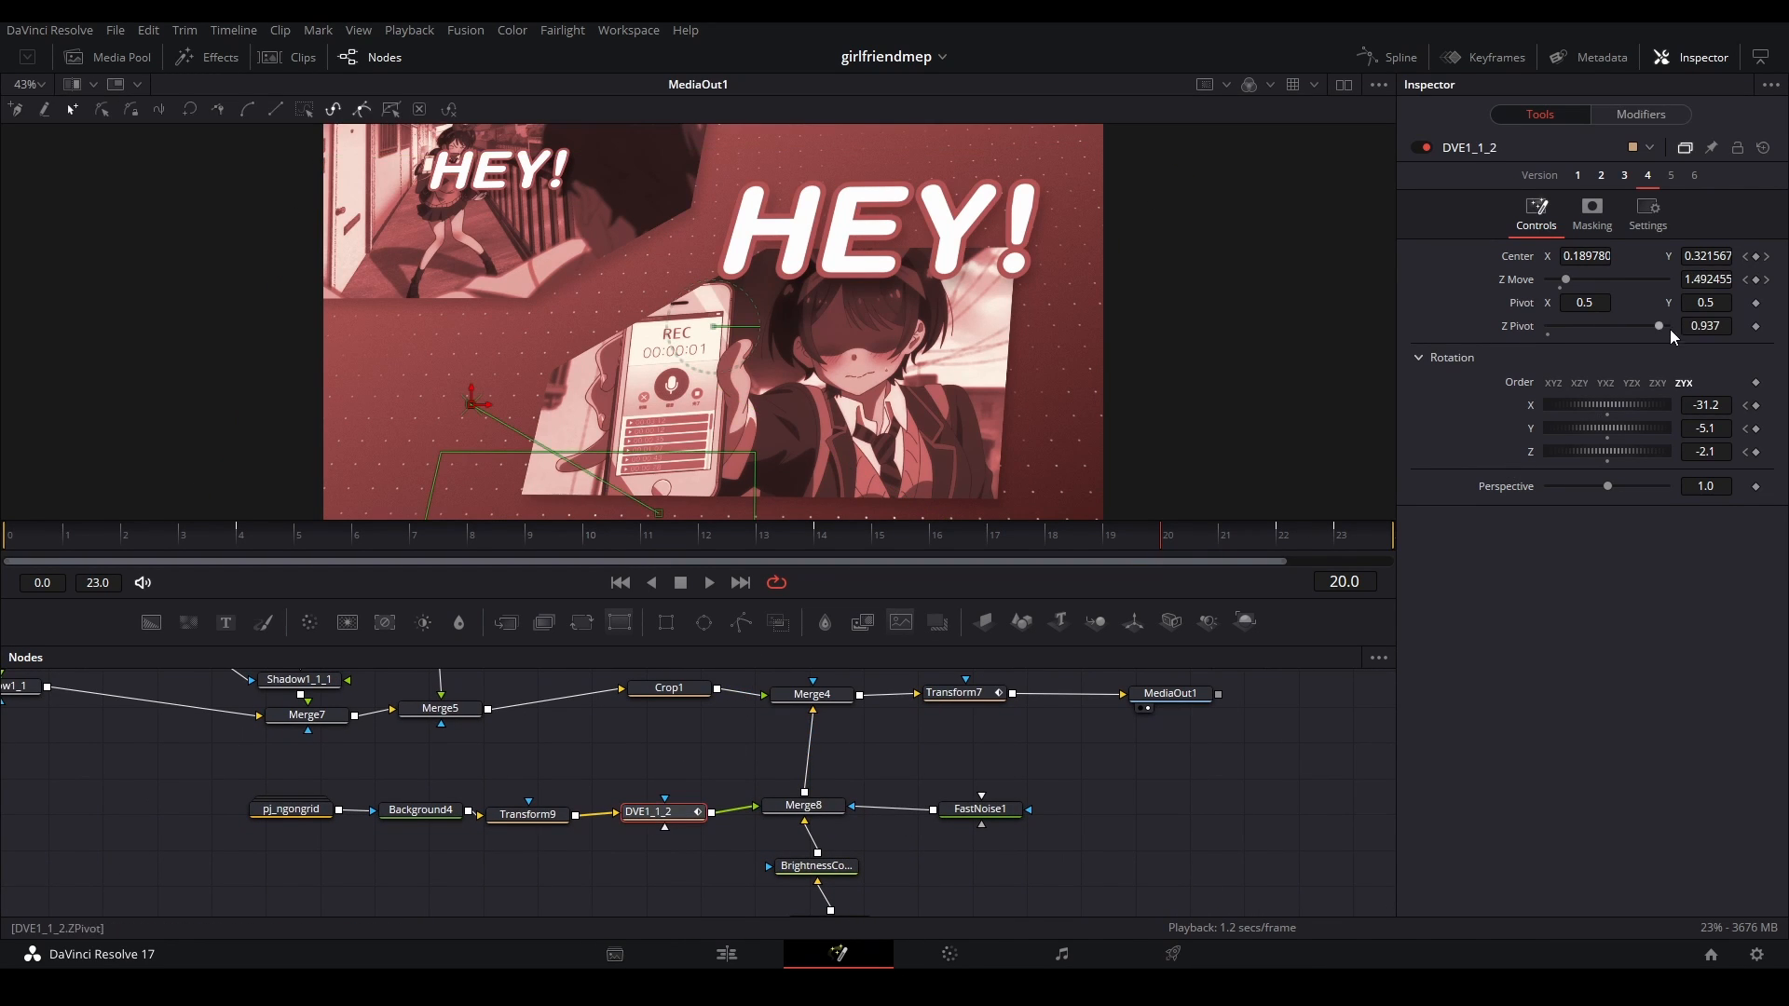
{"action": "left_click", "coordinate": [1026, 762]}
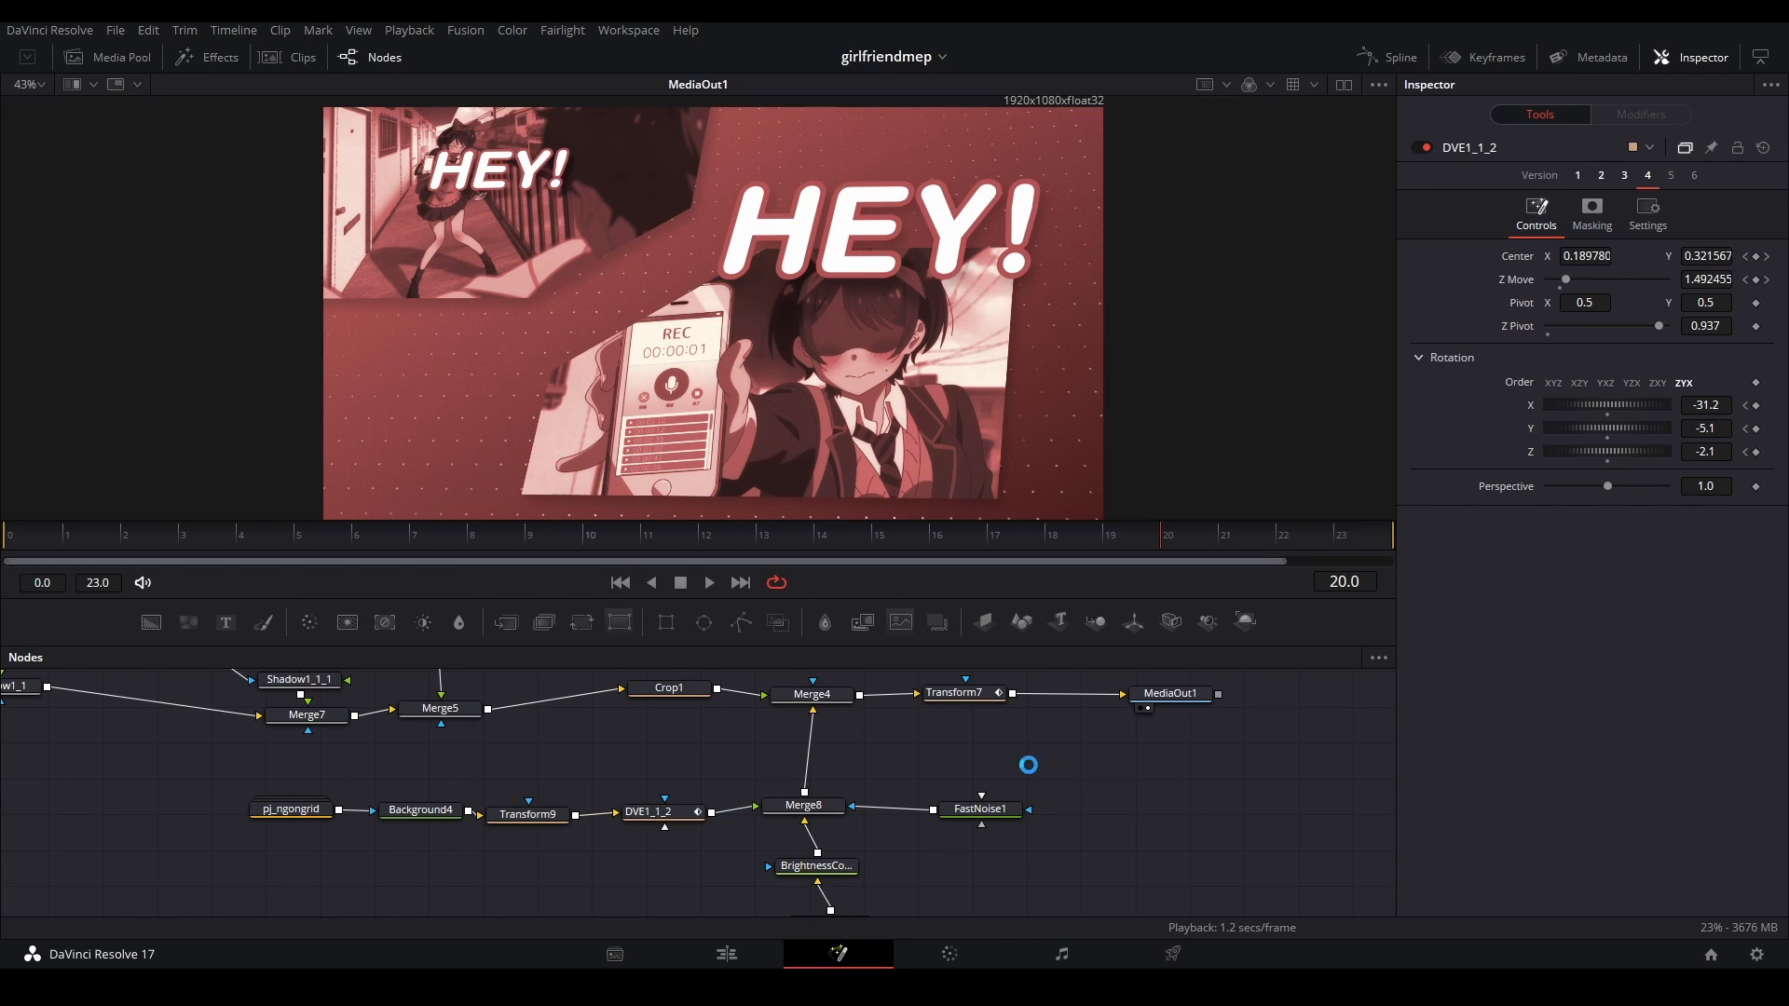
- Play the composition briefly, stop it, and switch back to the Edit page
{"action": "key", "text": "space"}
{"action": "key", "text": "space"}
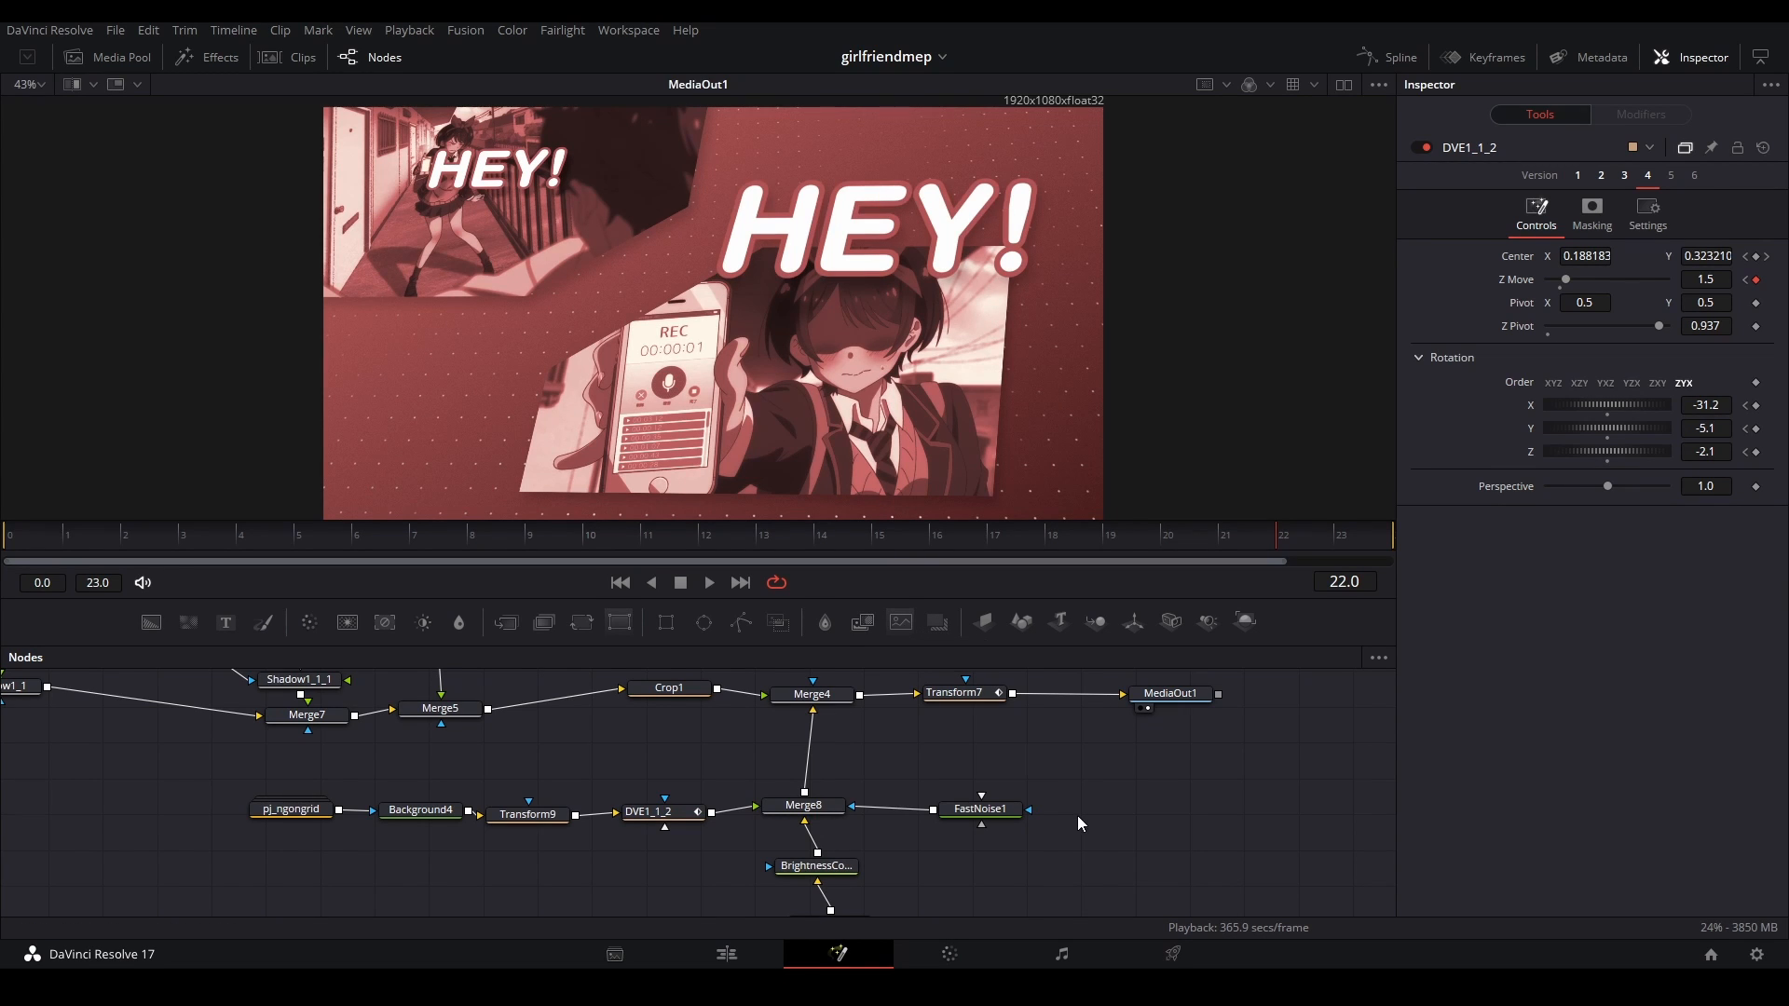
{"action": "left_click", "coordinate": [748, 950]}
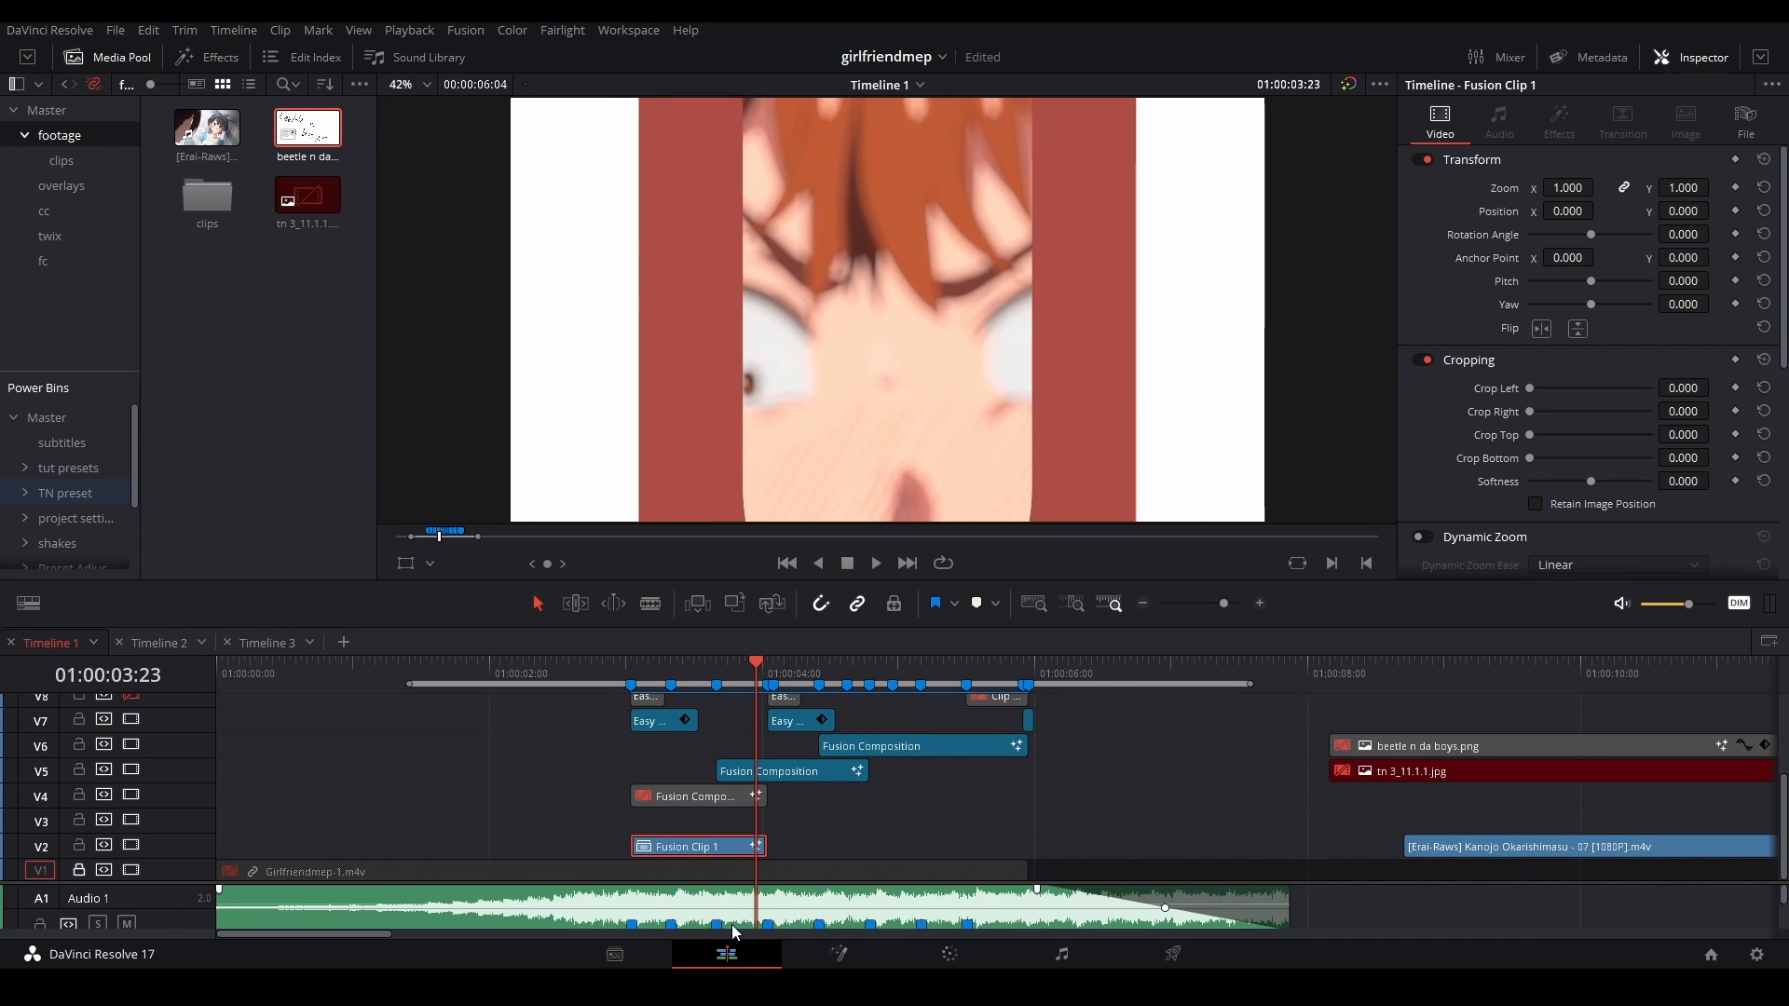
- Place the timeline playhead at 01:00:03:16 within Fusion Clip 1 and preview the finished effect
{"action": "left_click", "coordinate": [828, 820]}
{"action": "scroll", "coordinate": [828, 820], "scroll_direction": "up", "scroll_amount": 2}
{"action": "left_click", "coordinate": [914, 682]}
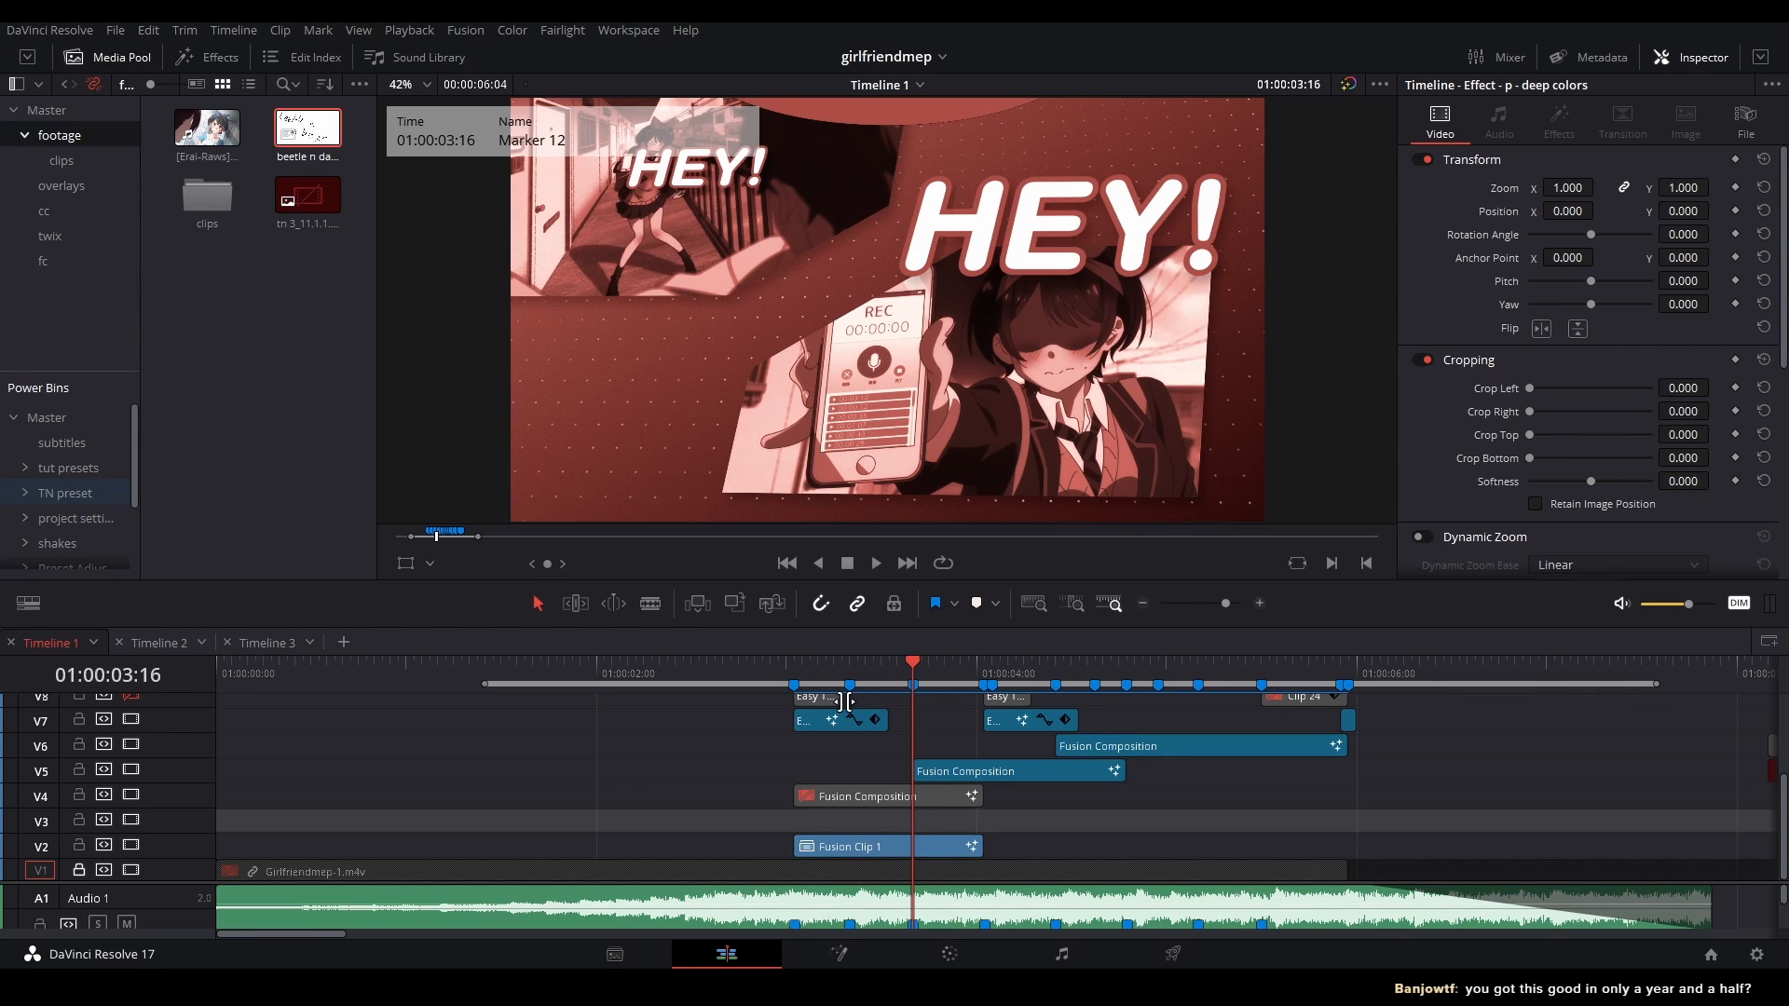
{"action": "key", "text": "space"}
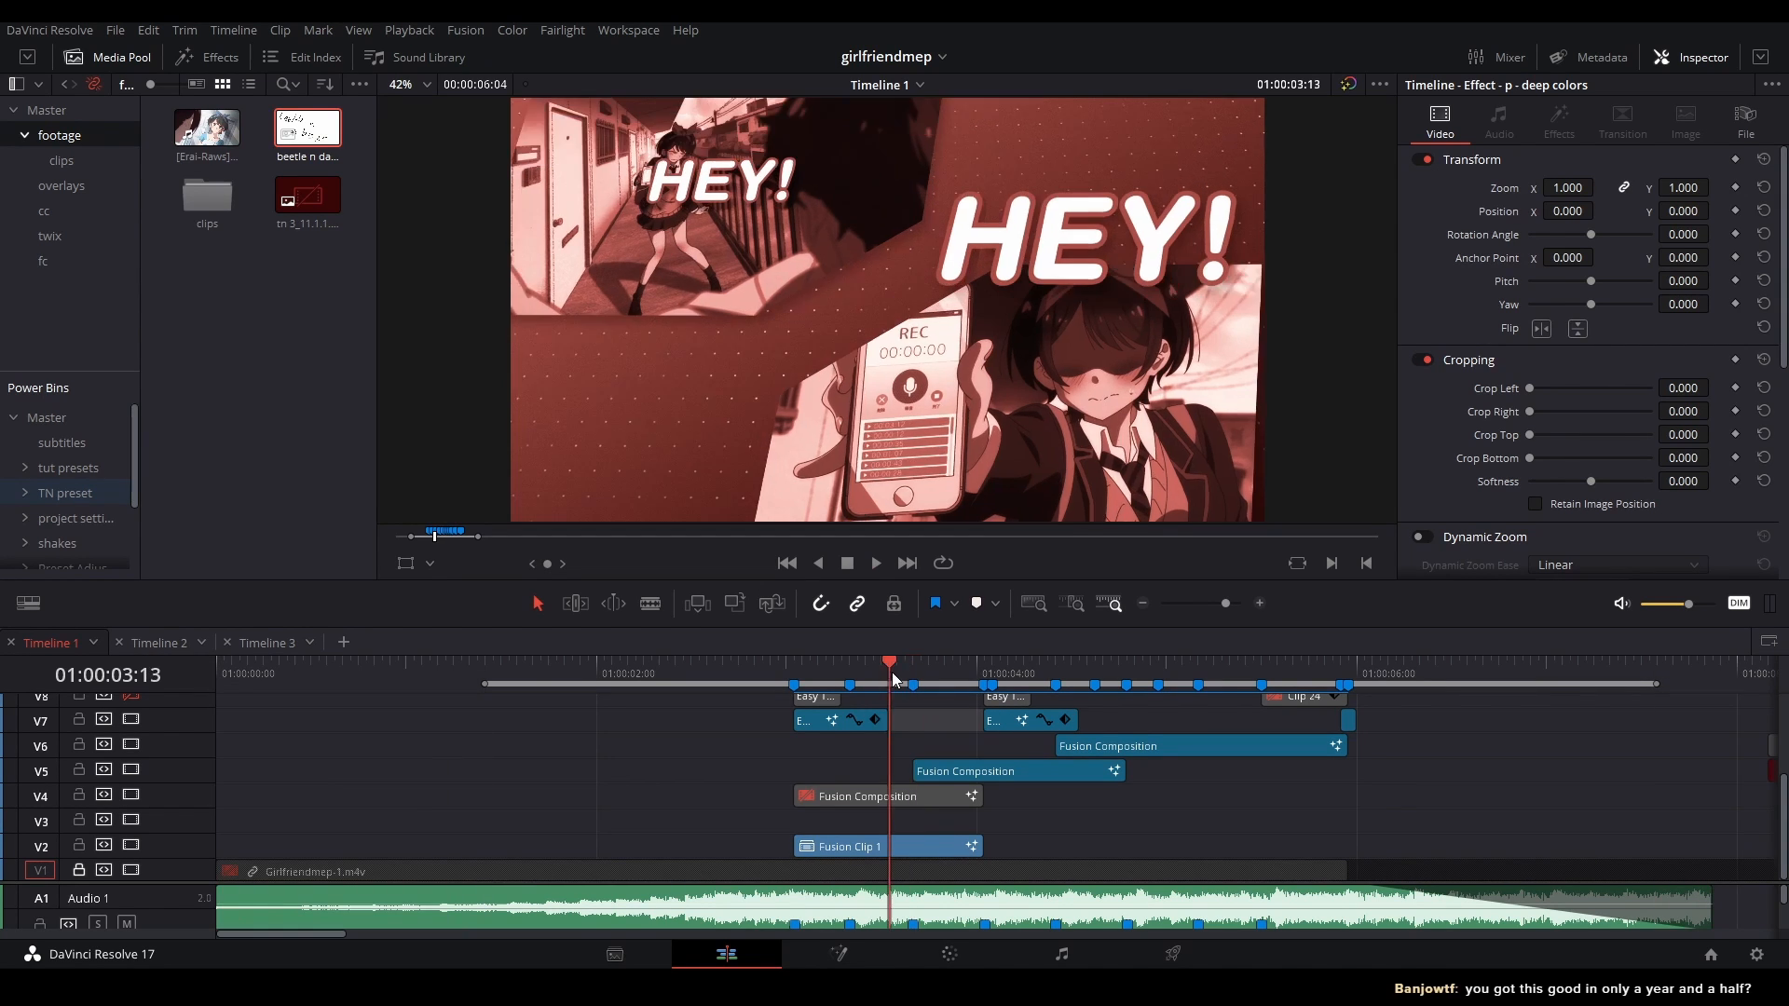
- Open the Fusion Composition on track V5 at 01:00:03:19 in the Fusion page and locate its Text3D1 branch
{"action": "key", "text": "space"}
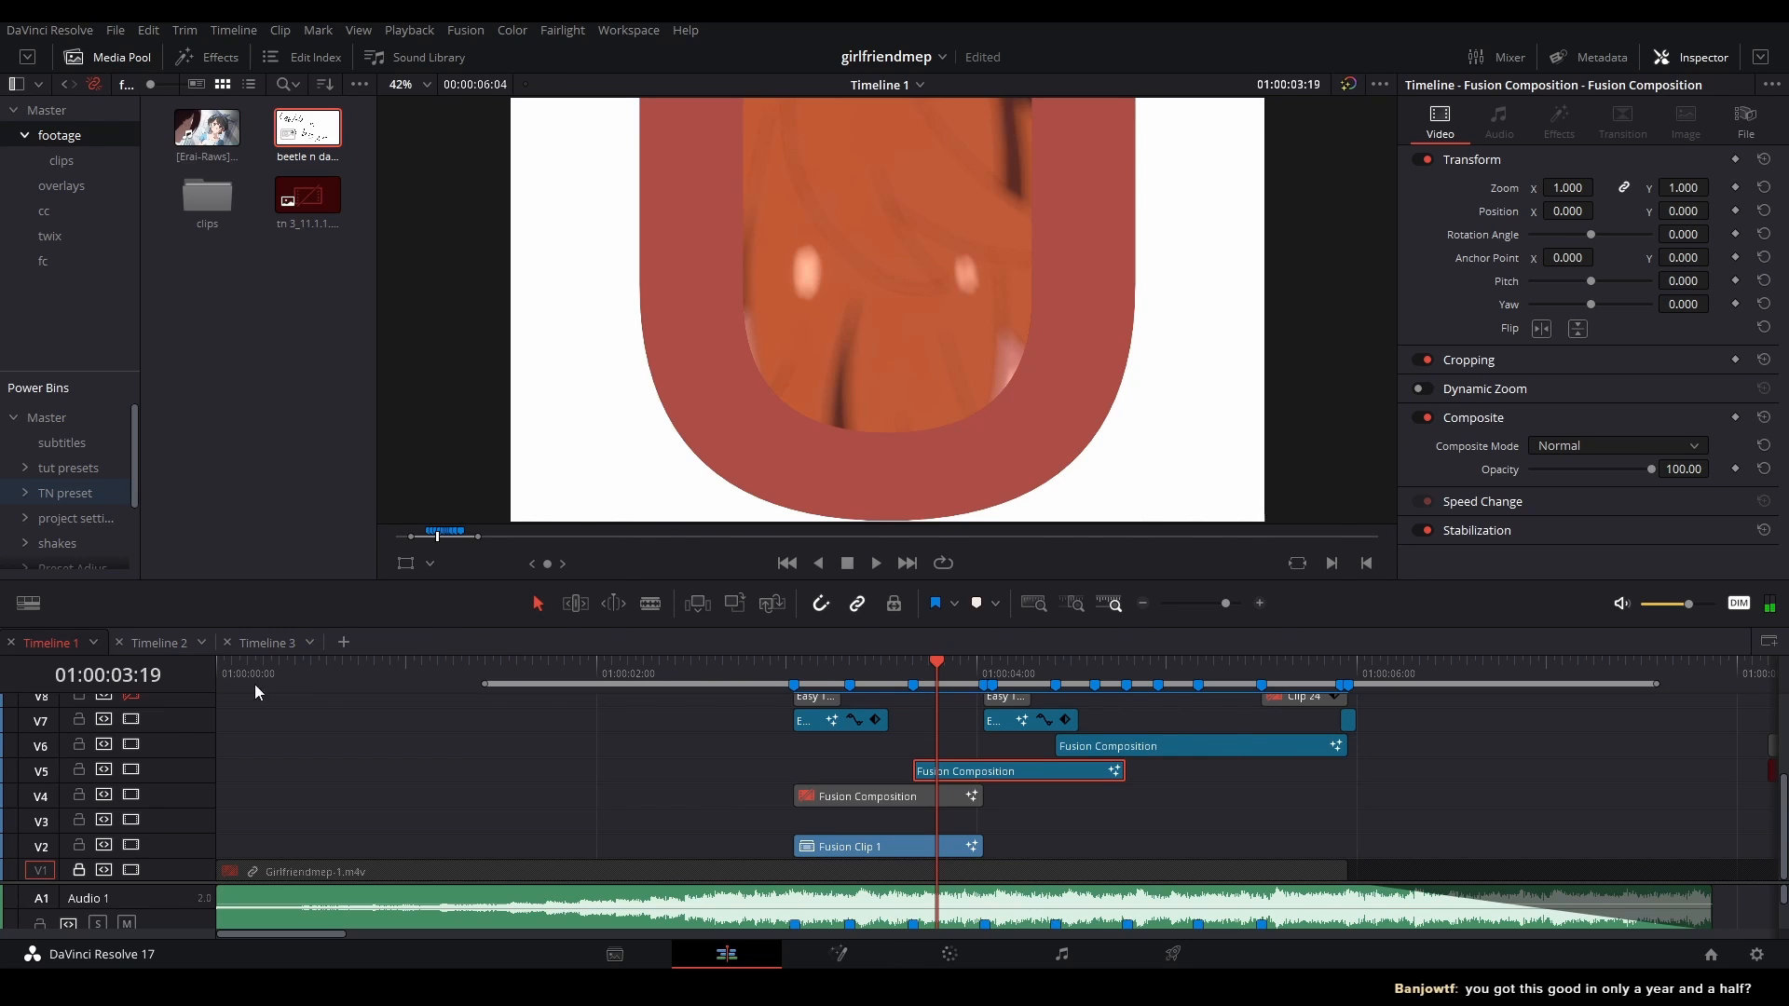
{"action": "key", "text": "shift+5"}
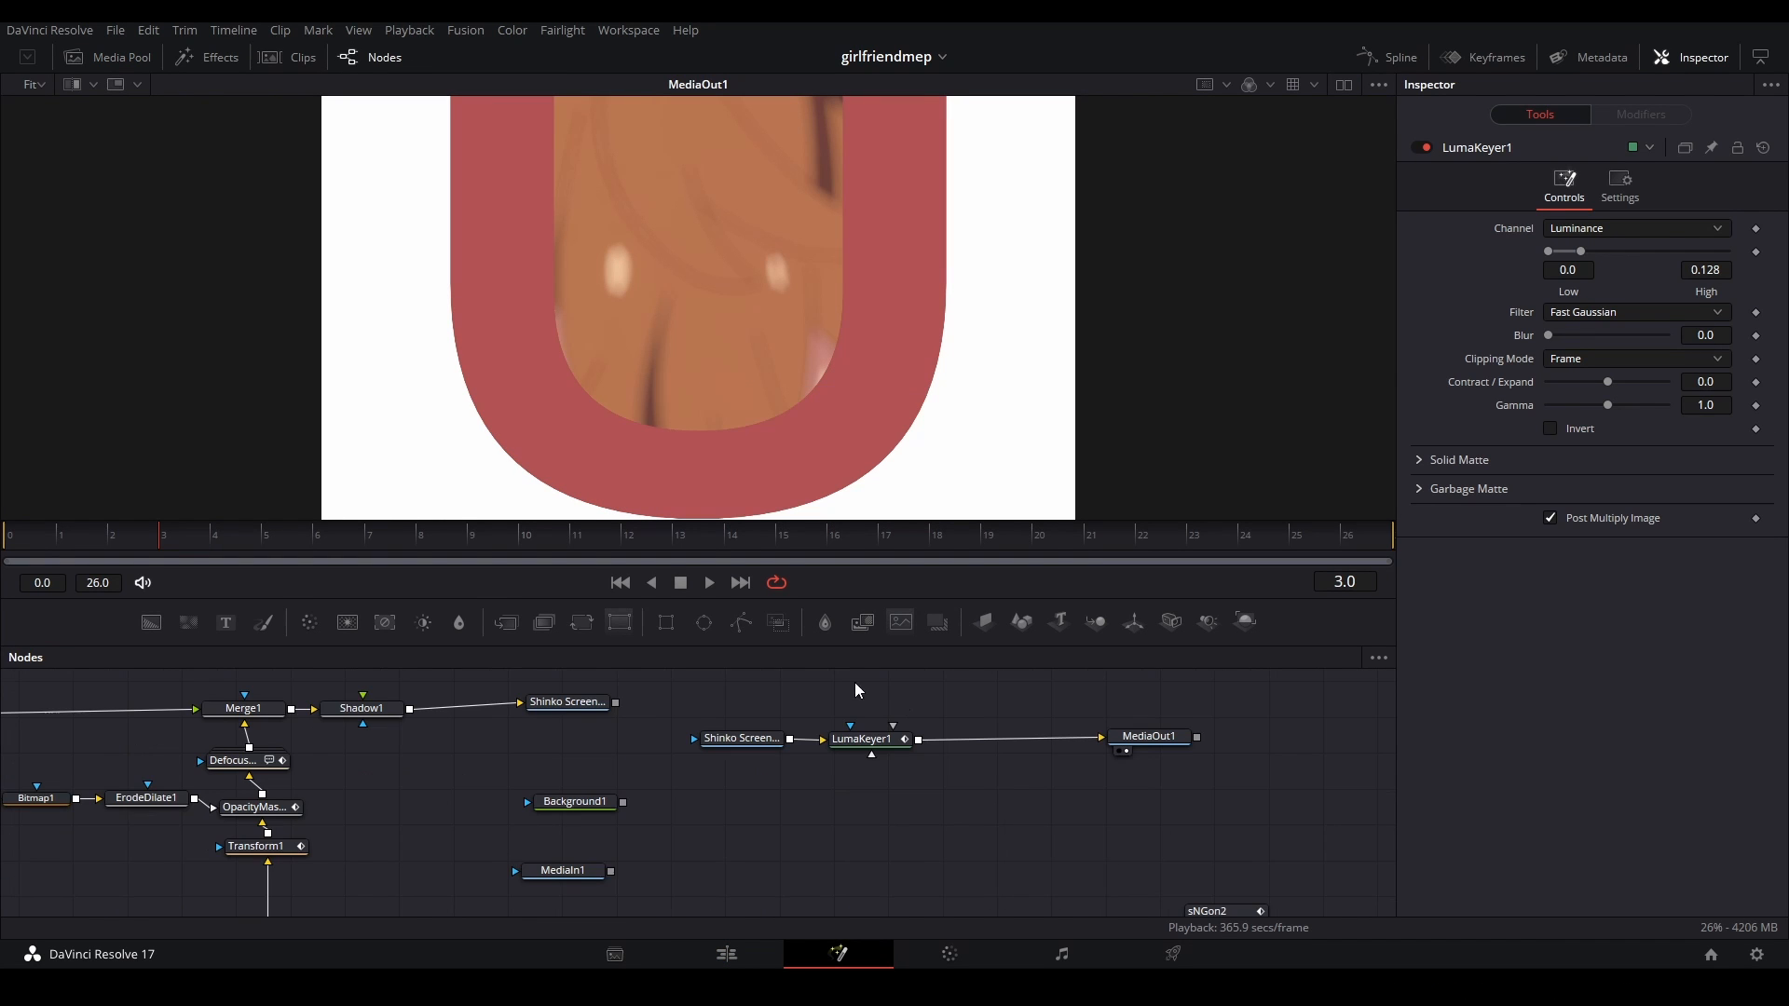
{"action": "left_click_drag", "start_coordinate": [819, 597], "coordinate": [835, 466]}
{"action": "left_click_drag", "start_coordinate": [373, 617], "coordinate": [803, 682]}
{"action": "scroll", "coordinate": [804, 682], "scroll_direction": "down", "scroll_amount": 2}
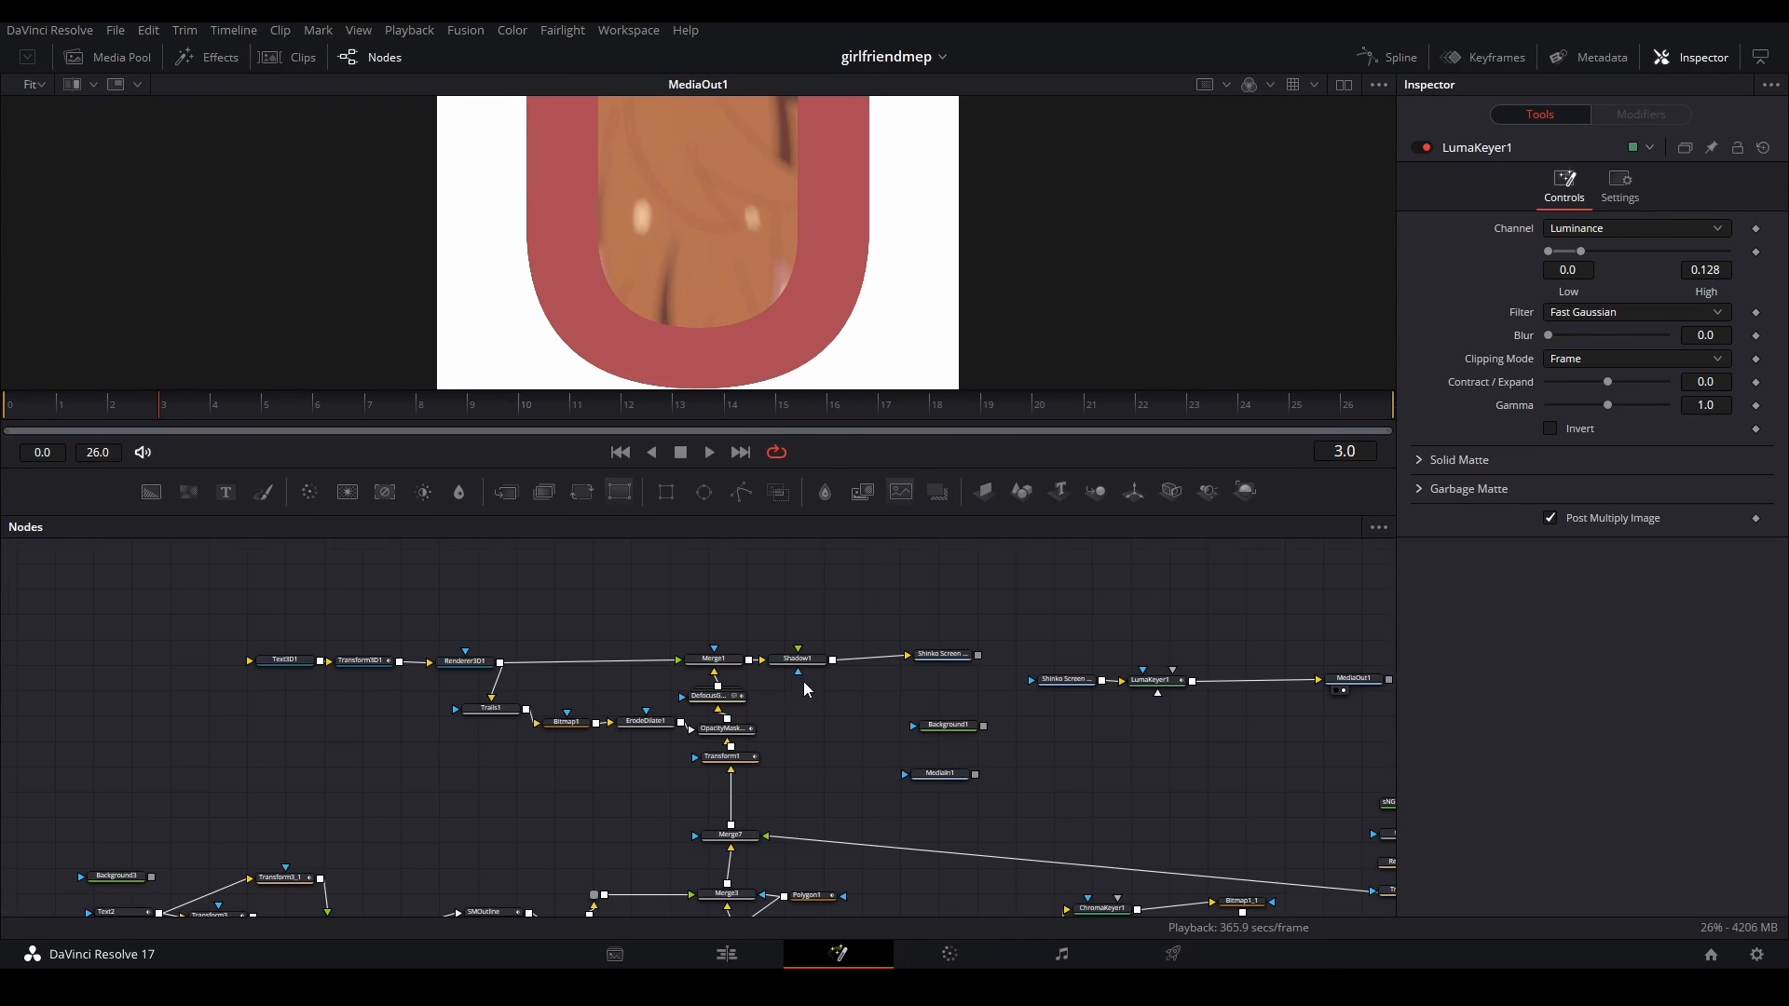
{"action": "left_click_drag", "start_coordinate": [977, 467], "coordinate": [968, 555]}
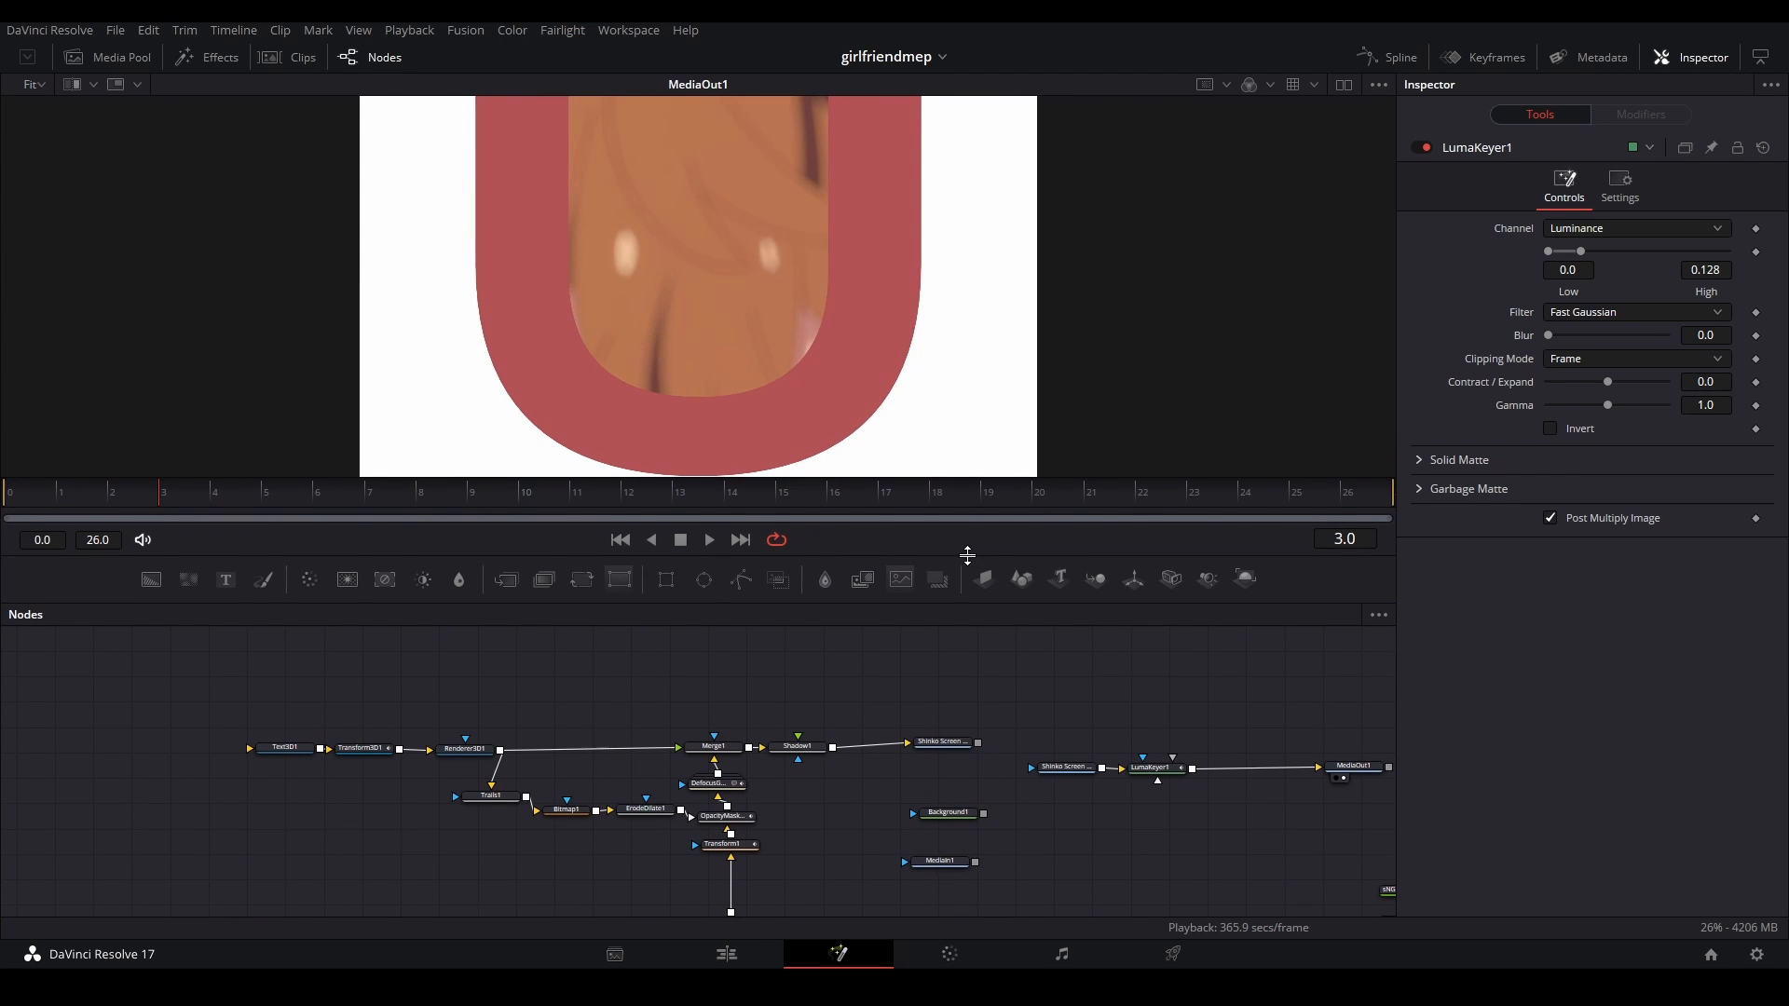
{"action": "left_click_drag", "start_coordinate": [639, 855], "coordinate": [451, 703]}
{"action": "scroll", "coordinate": [453, 705], "scroll_direction": "down", "scroll_amount": 3}
{"action": "left_click_drag", "start_coordinate": [597, 751], "coordinate": [665, 731]}
{"action": "scroll", "coordinate": [542, 700], "scroll_direction": "up", "scroll_amount": 4}
{"action": "left_click_drag", "start_coordinate": [487, 639], "coordinate": [618, 820]}
{"action": "left_click_drag", "start_coordinate": [455, 725], "coordinate": [539, 741]}
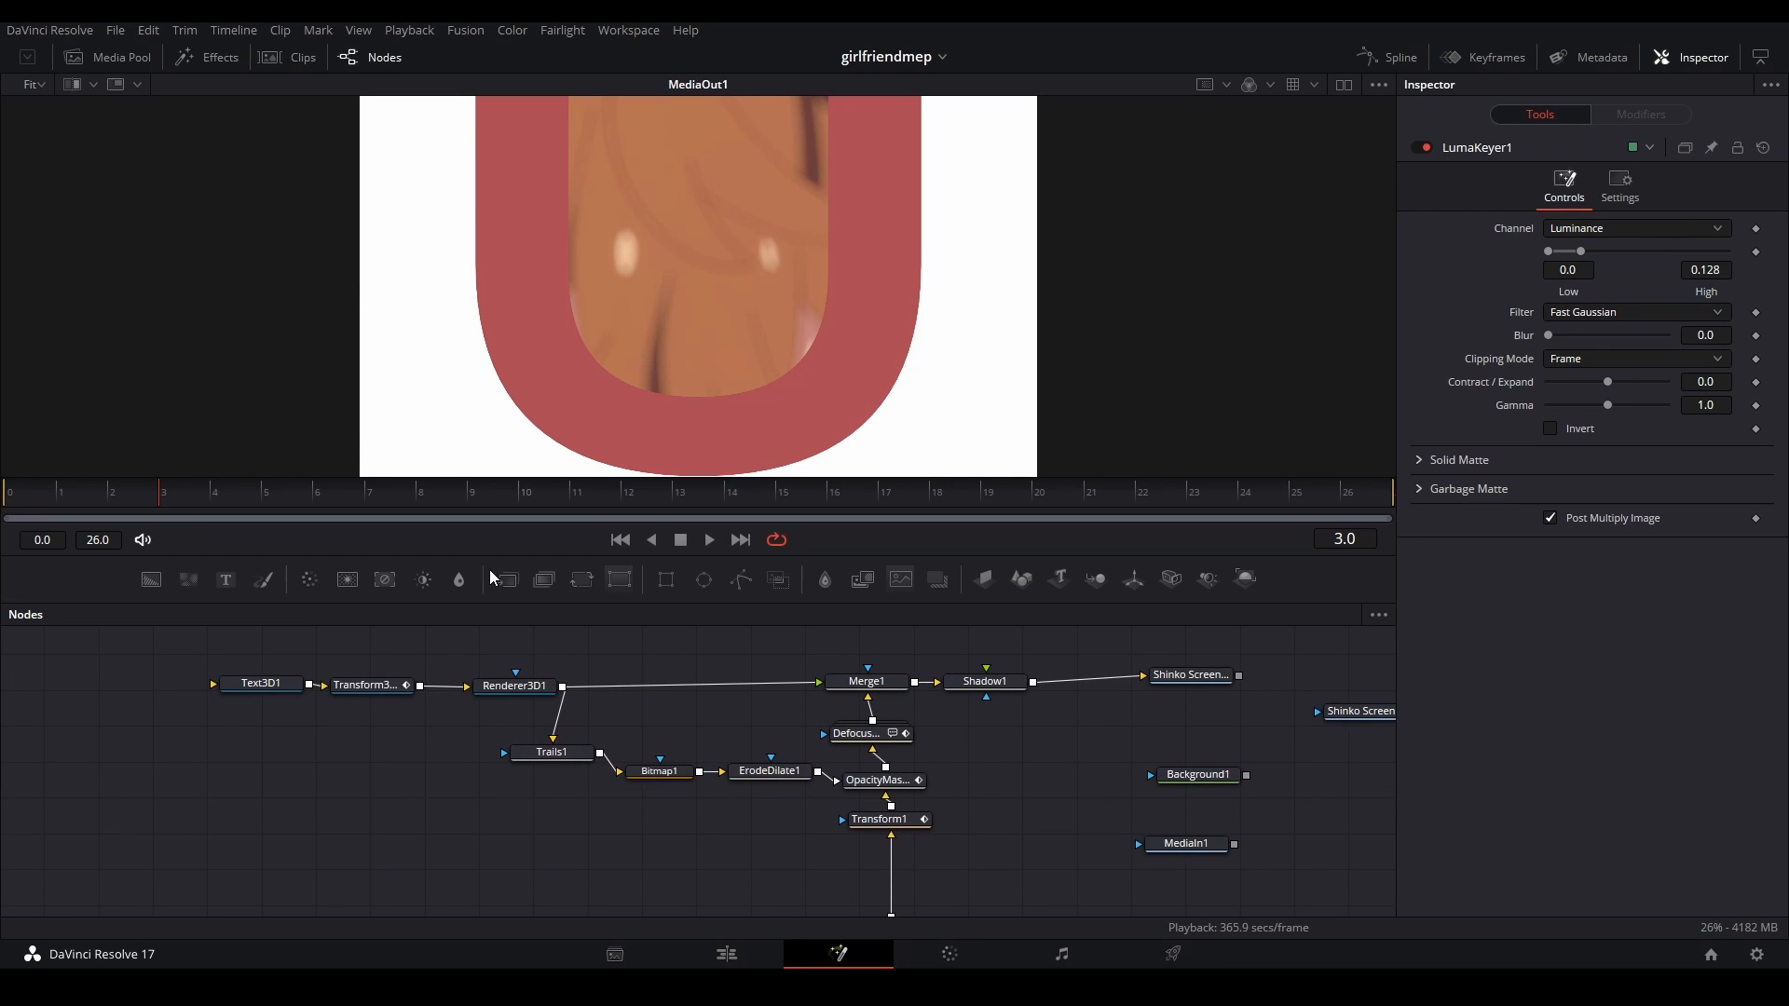
- Preview the letter U animation over the footage from frame 0 to frame 16
{"action": "left_click_drag", "start_coordinate": [499, 556], "coordinate": [499, 640]}
{"action": "left_click", "coordinate": [19, 527]}
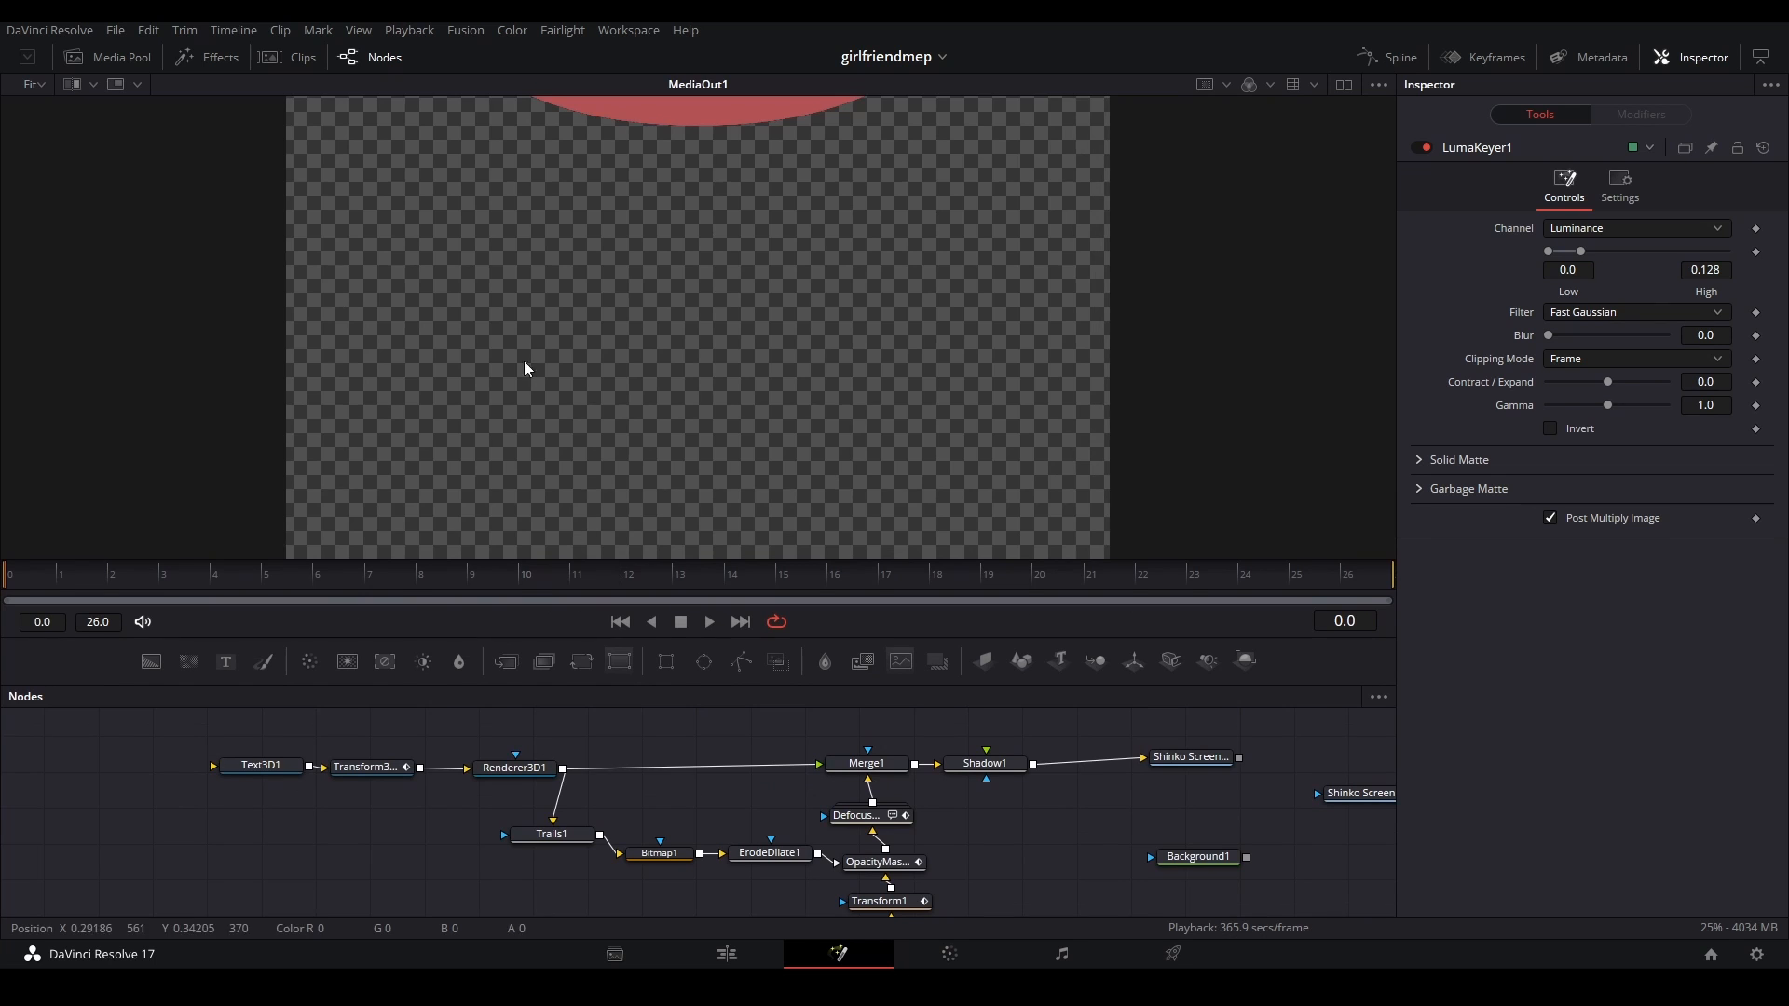
{"action": "key", "text": "space"}
{"action": "key", "text": "space"}
{"action": "left_click_drag", "start_coordinate": [5, 582], "coordinate": [94, 585]}
{"action": "left_click", "coordinate": [108, 583]}
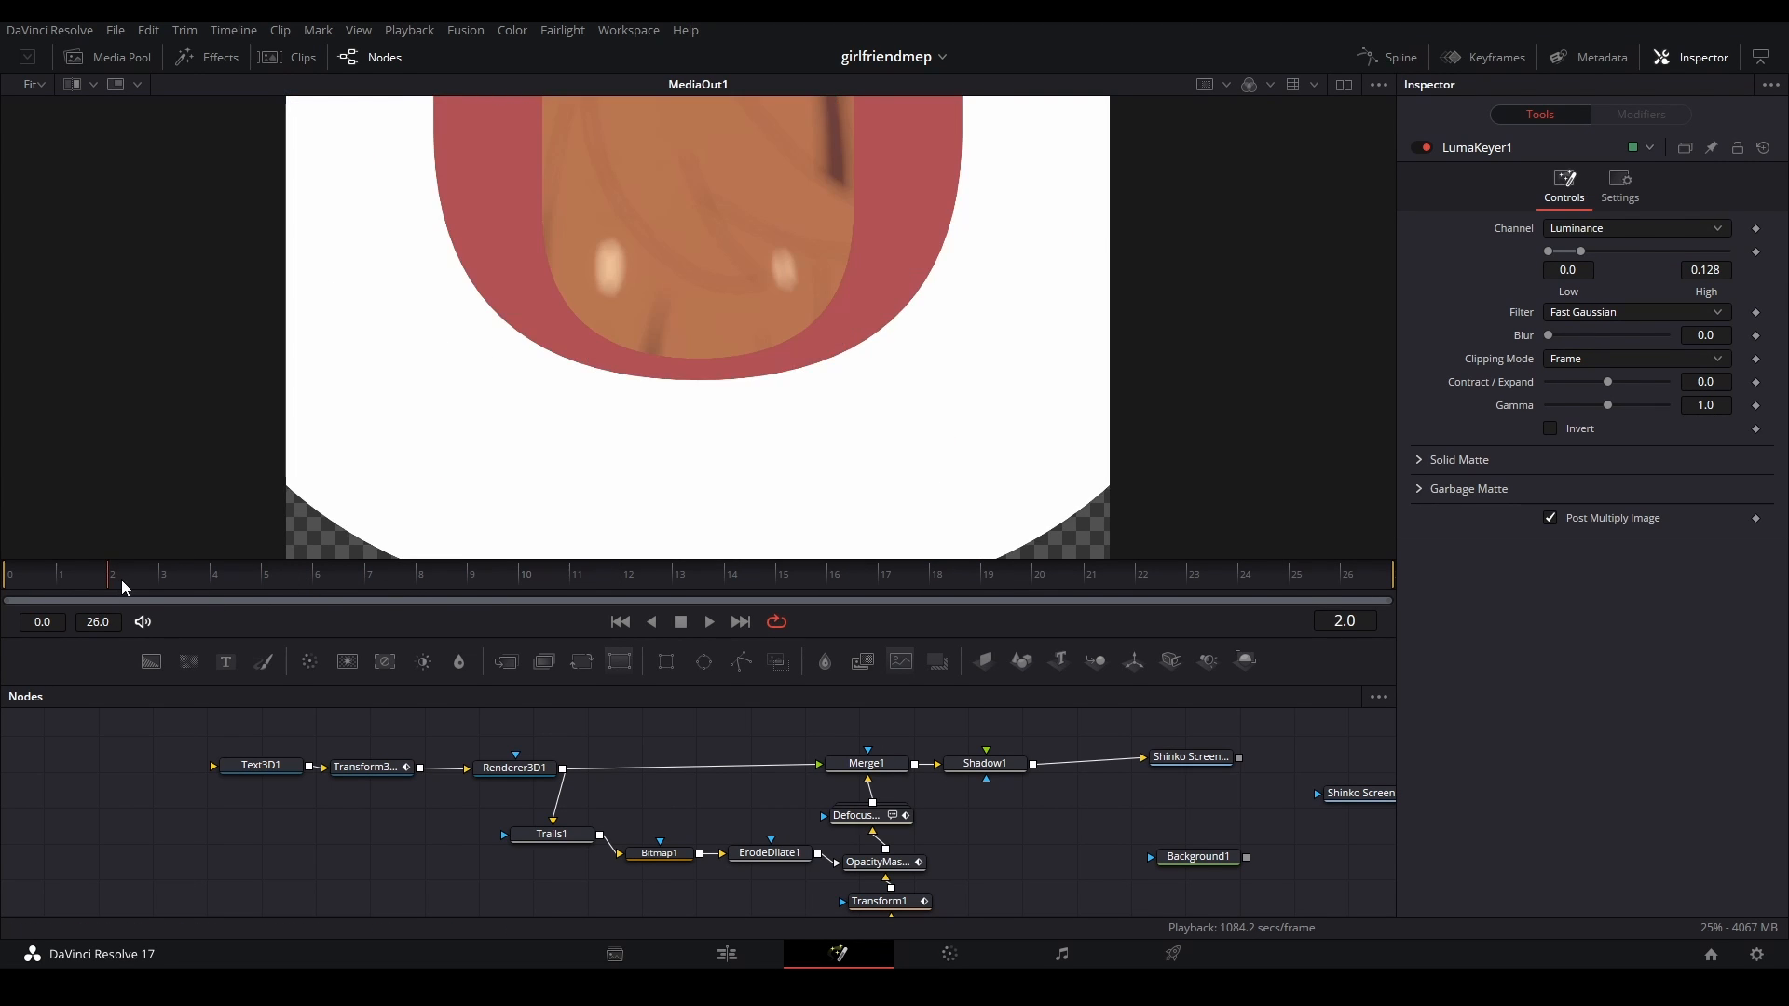
{"action": "left_click_drag", "start_coordinate": [179, 583], "coordinate": [826, 582]}
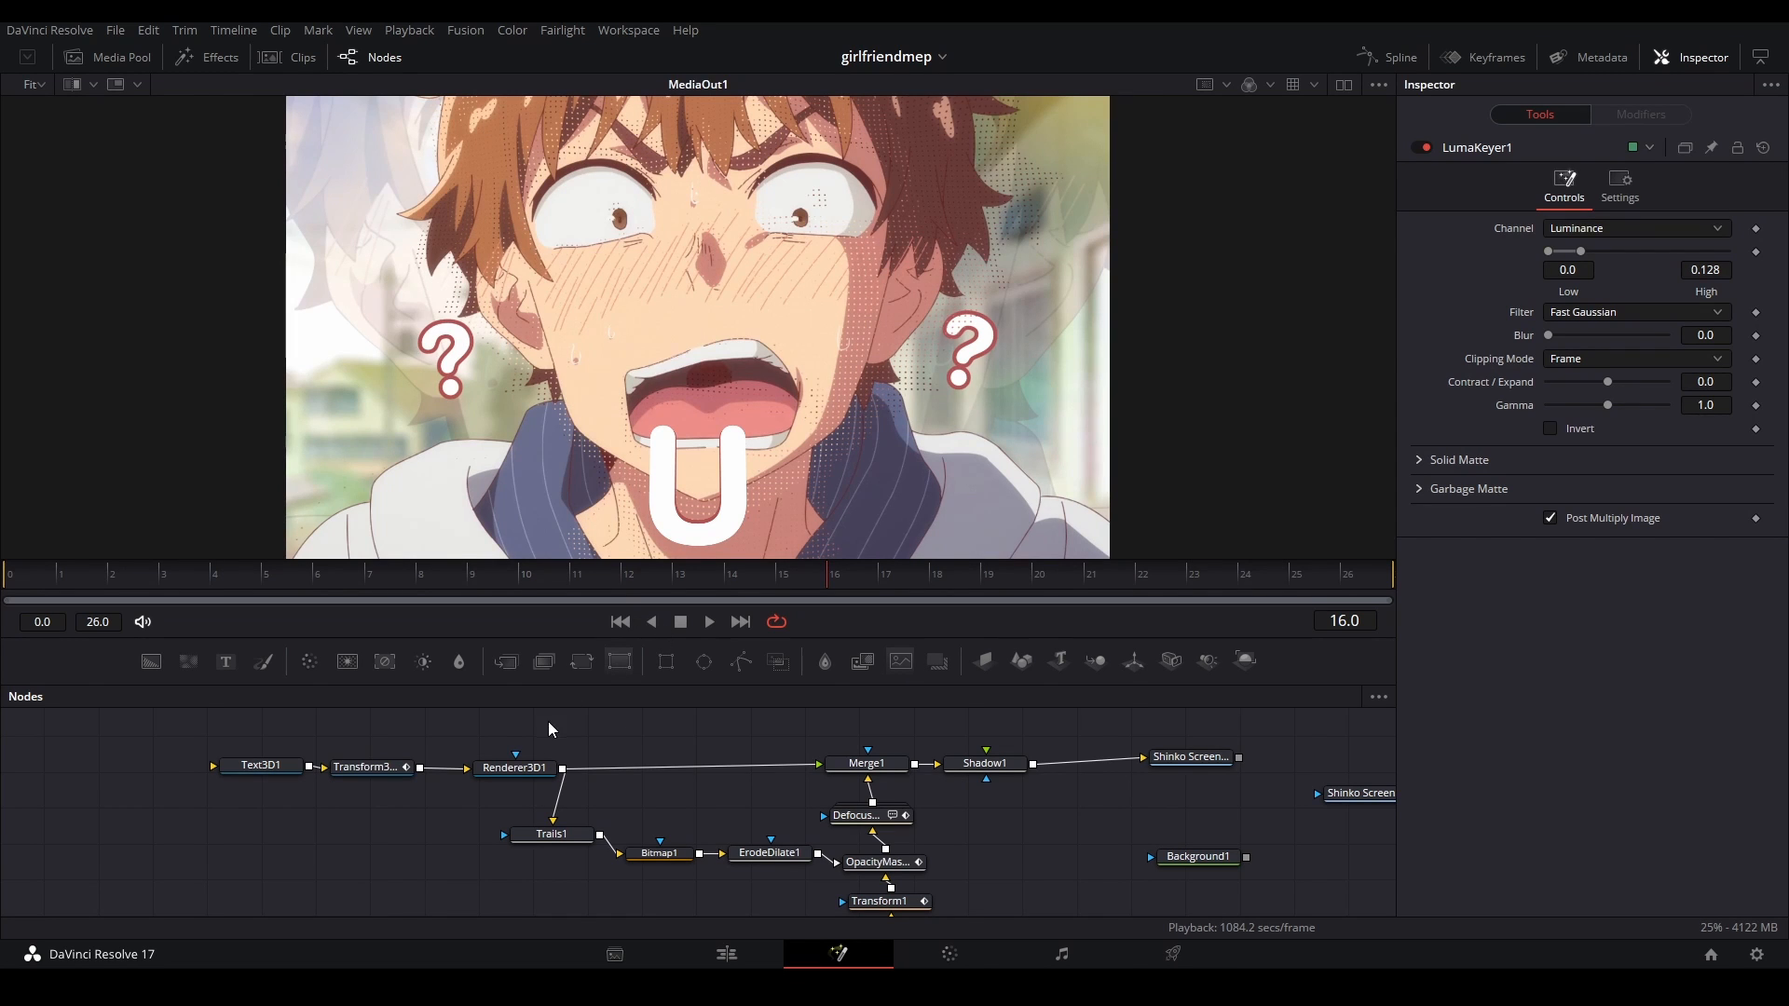
- Display the Renderer3D1 output in the viewer and fit the image to the view
{"action": "left_click_drag", "start_coordinate": [541, 747], "coordinate": [417, 730]}
{"action": "left_click_drag", "start_coordinate": [323, 773], "coordinate": [482, 503]}
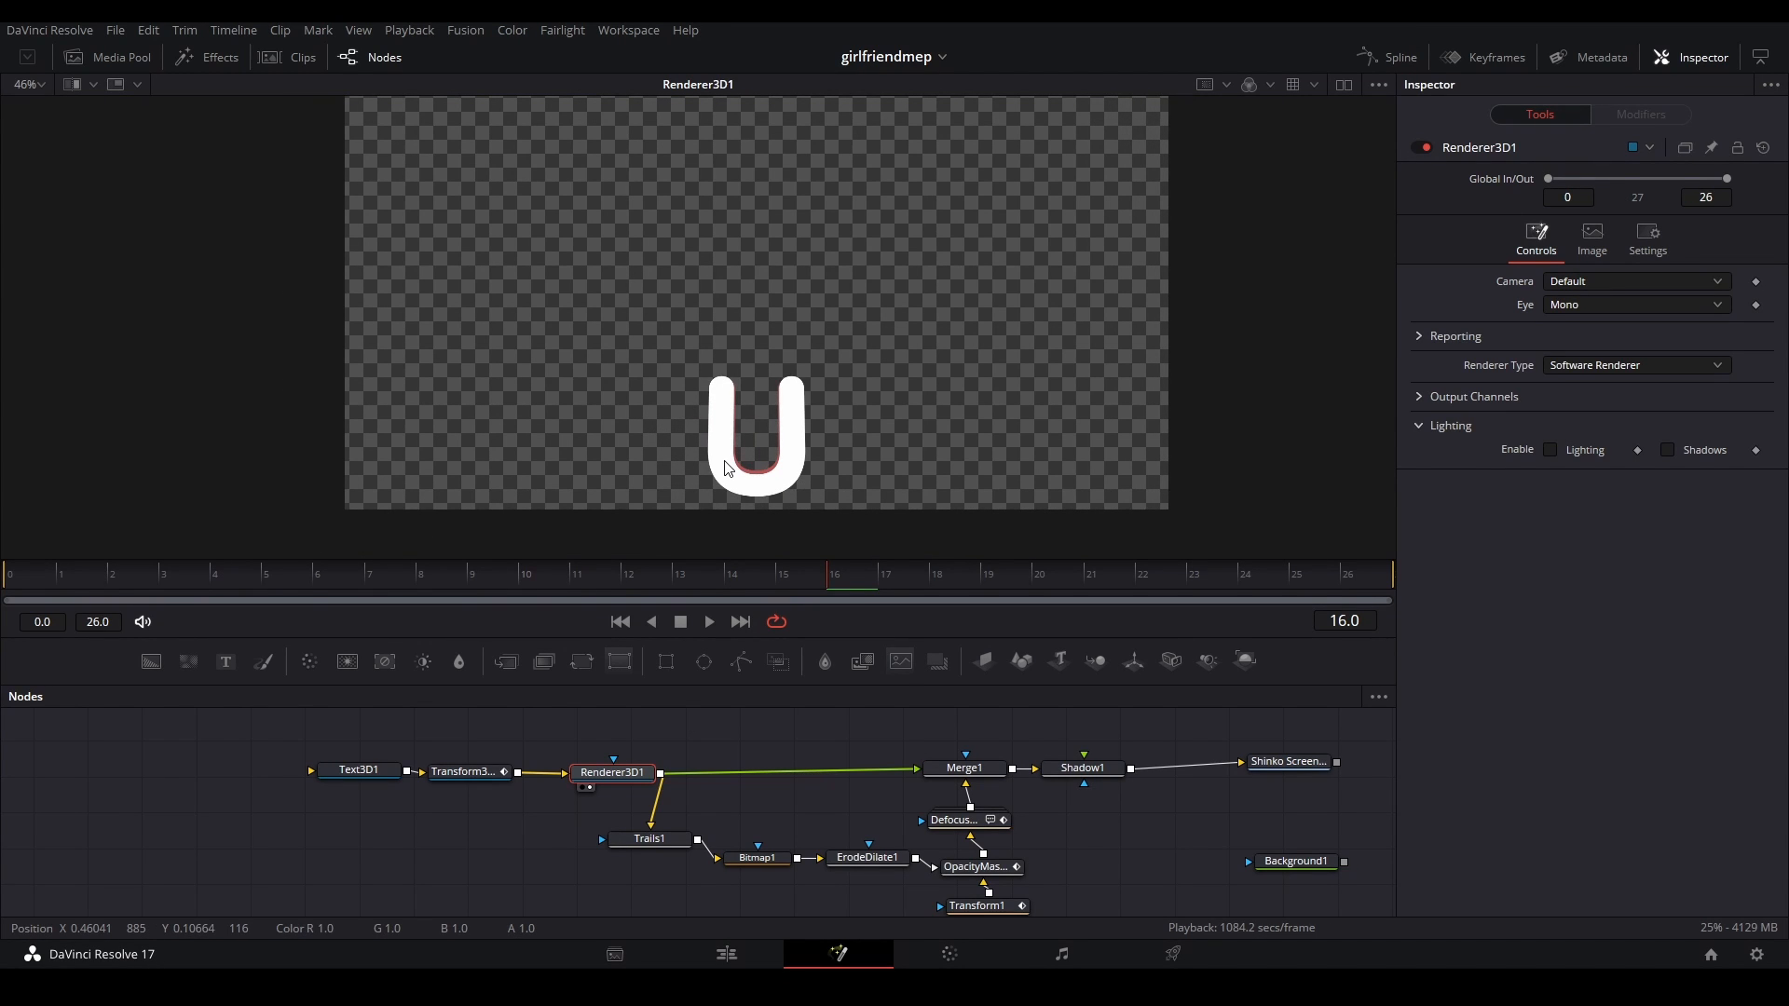
{"action": "key", "text": "ctrl+f"}
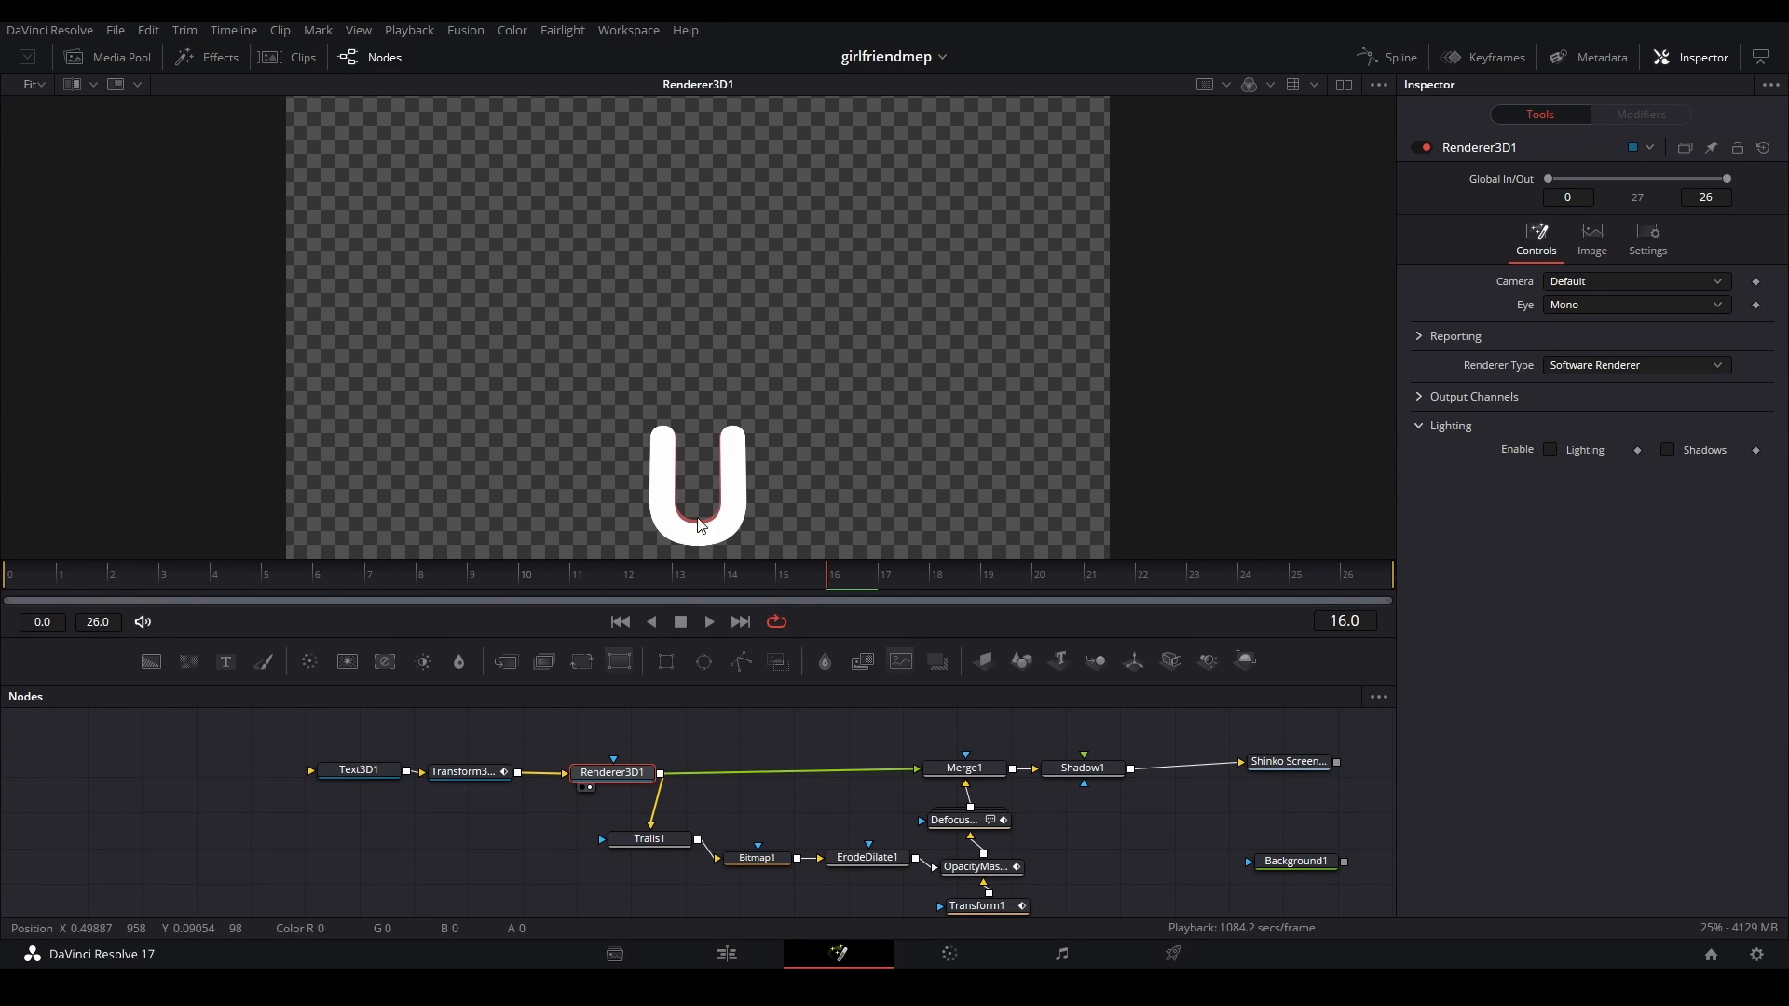
{"action": "left_click", "coordinate": [720, 730]}
- Display the Trails1 output and play its vertical letter trails from near the start of the composition
{"action": "left_click_drag", "start_coordinate": [732, 816], "coordinate": [596, 784]}
{"action": "left_click", "coordinate": [485, 813]}
{"action": "key", "text": "2"}
{"action": "left_click", "coordinate": [560, 762]}
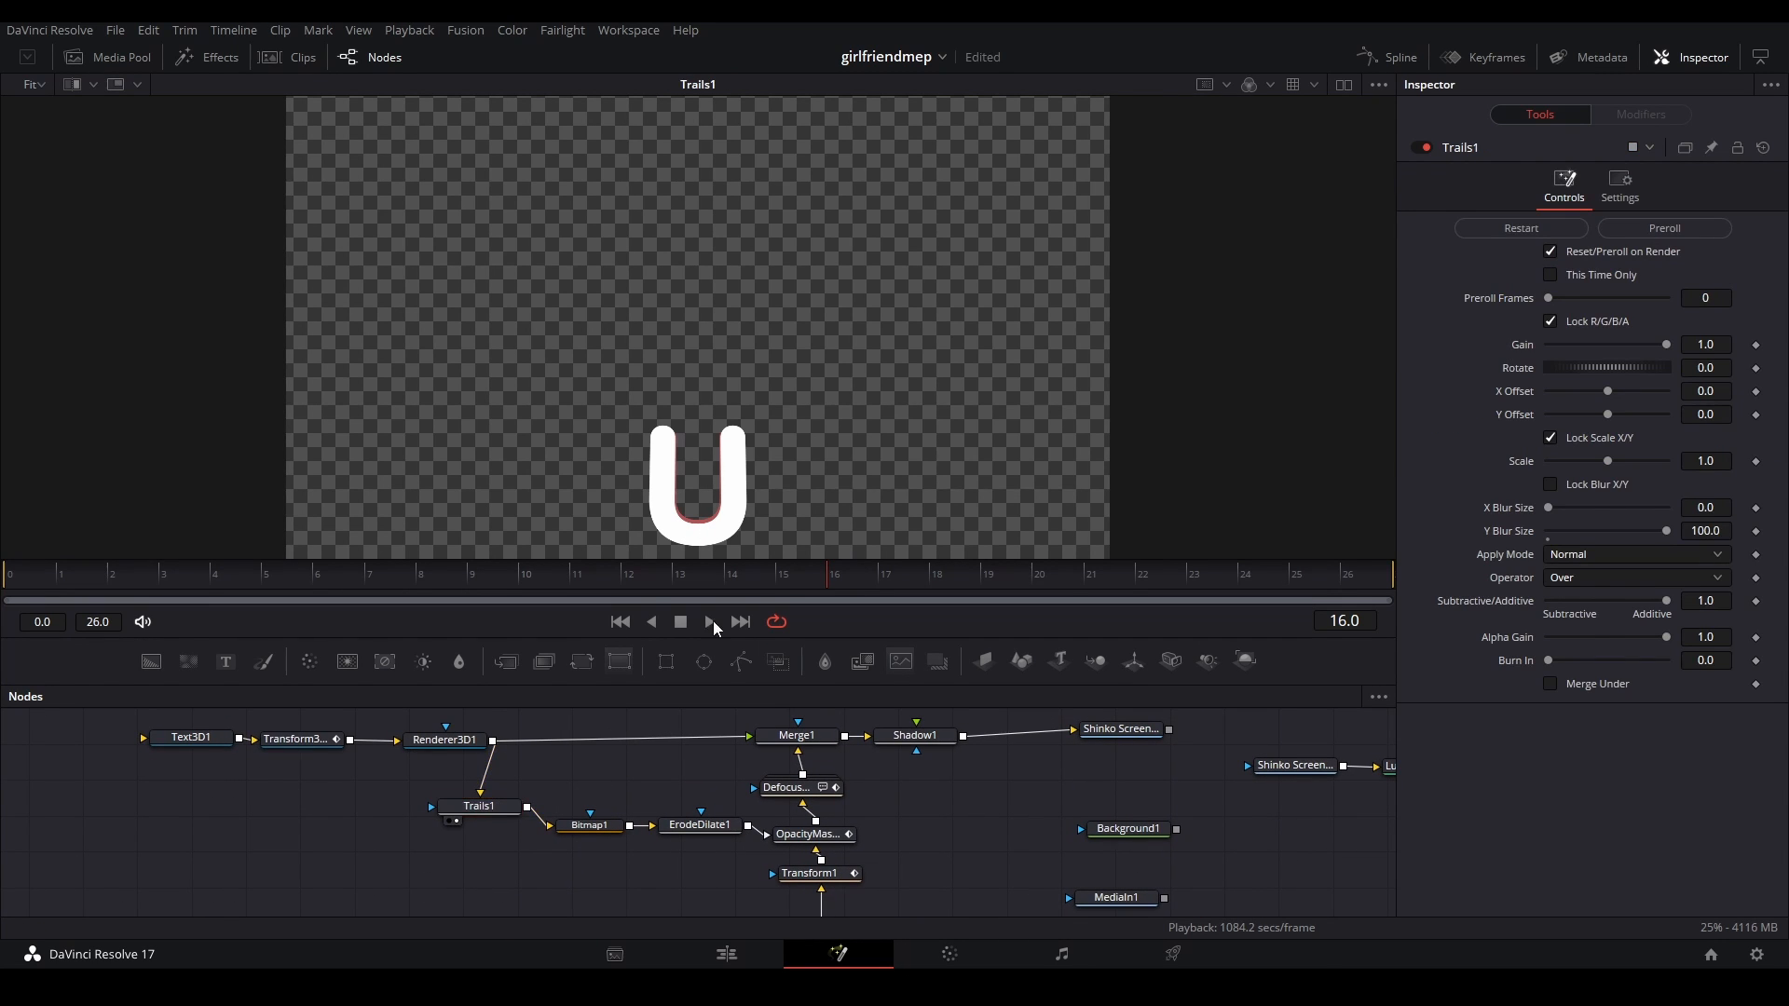
{"action": "left_click", "coordinate": [32, 574]}
{"action": "key", "text": "space"}
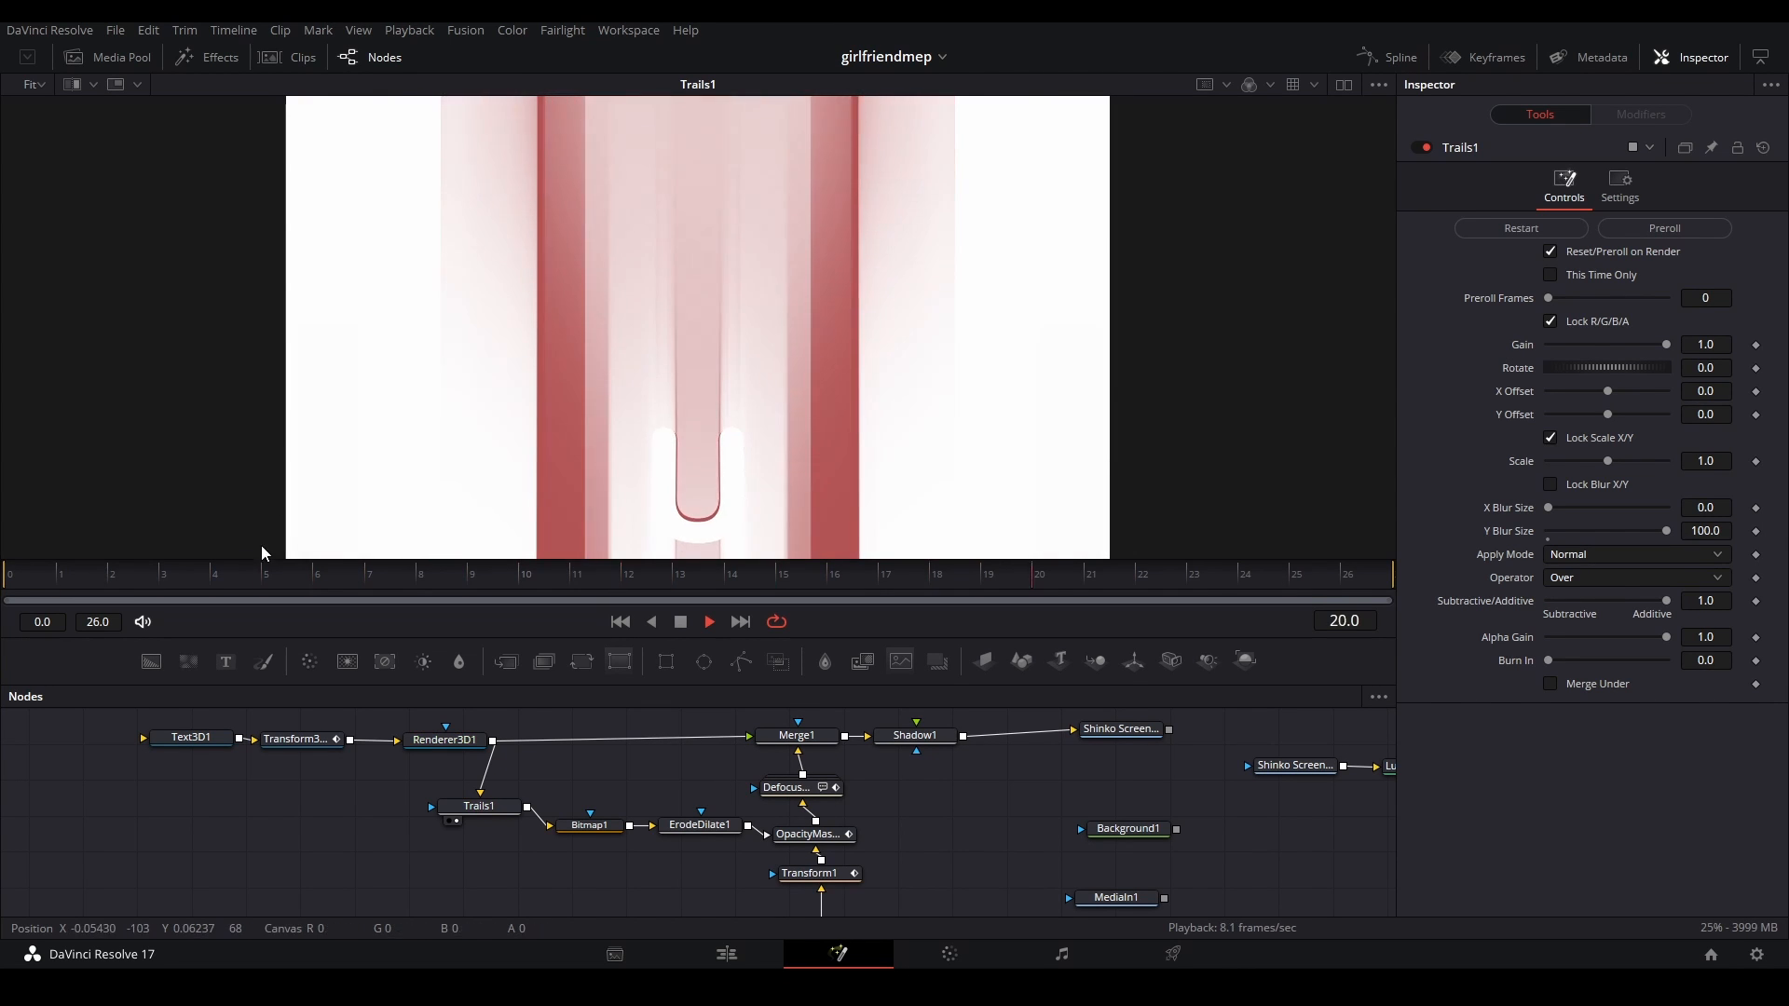
{"action": "key", "text": "space"}
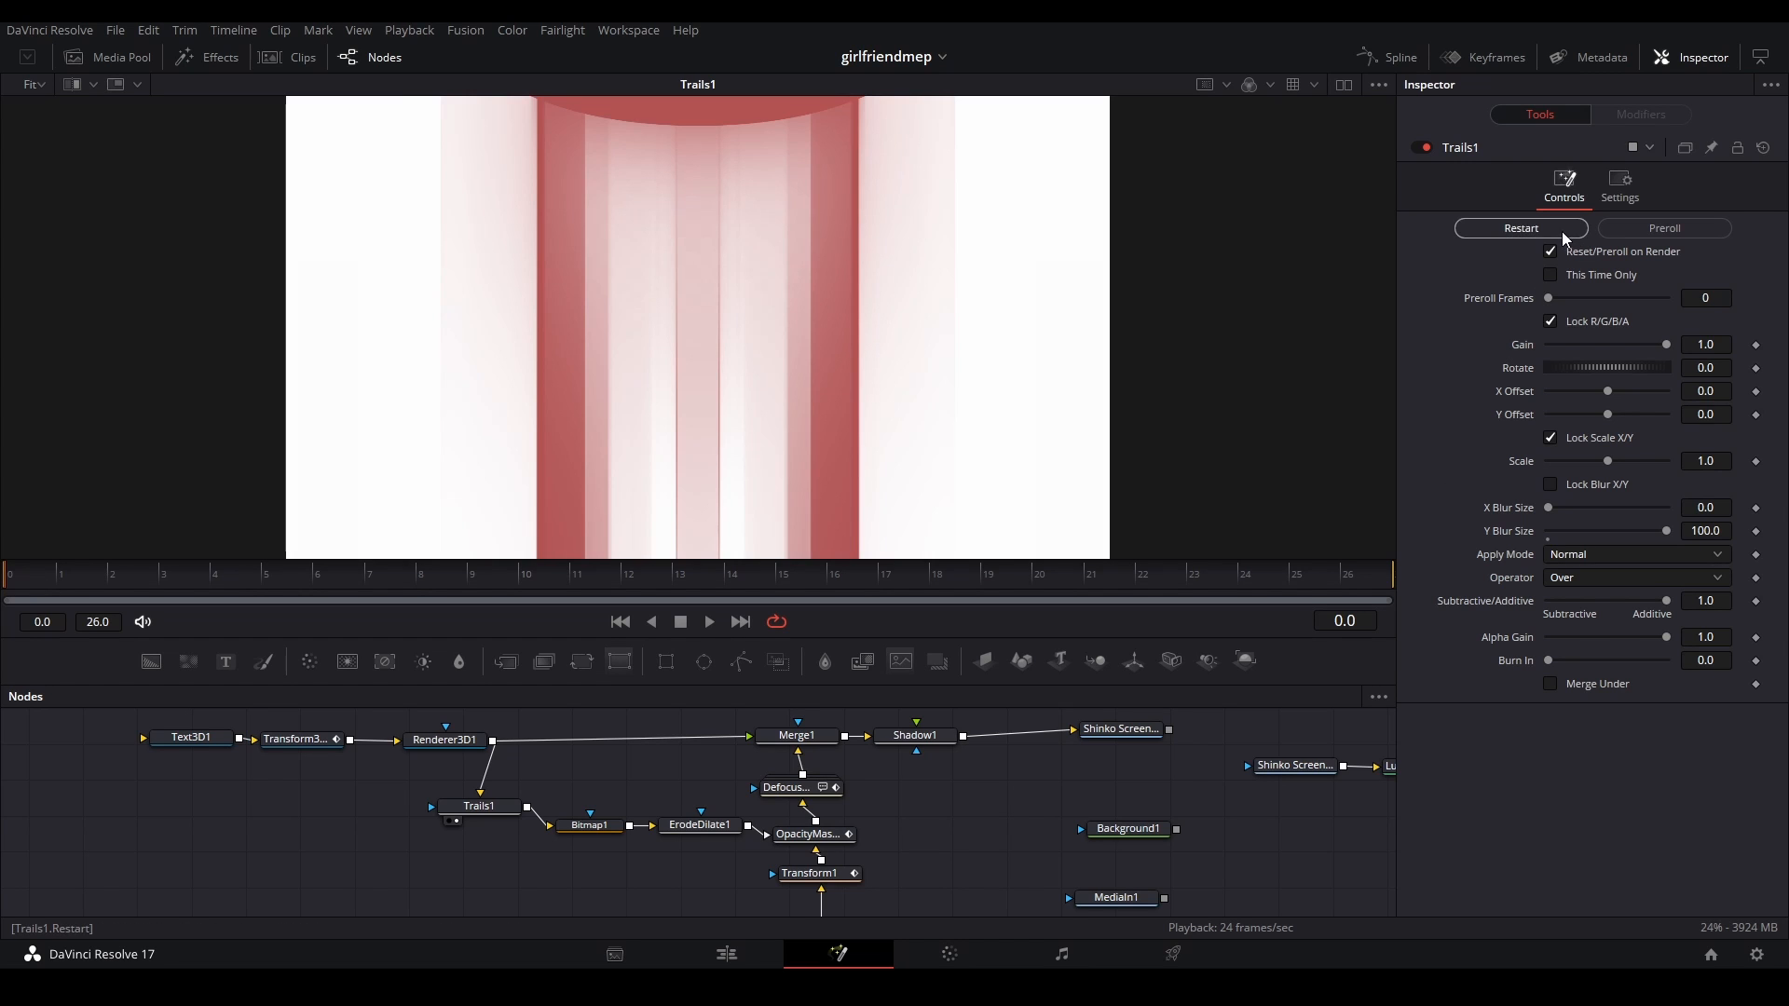
- Restart the Trails1 accumulation at frame 0 and advance to frame 3 to inspect the trail inside the letter
{"action": "left_click", "coordinate": [1521, 228]}
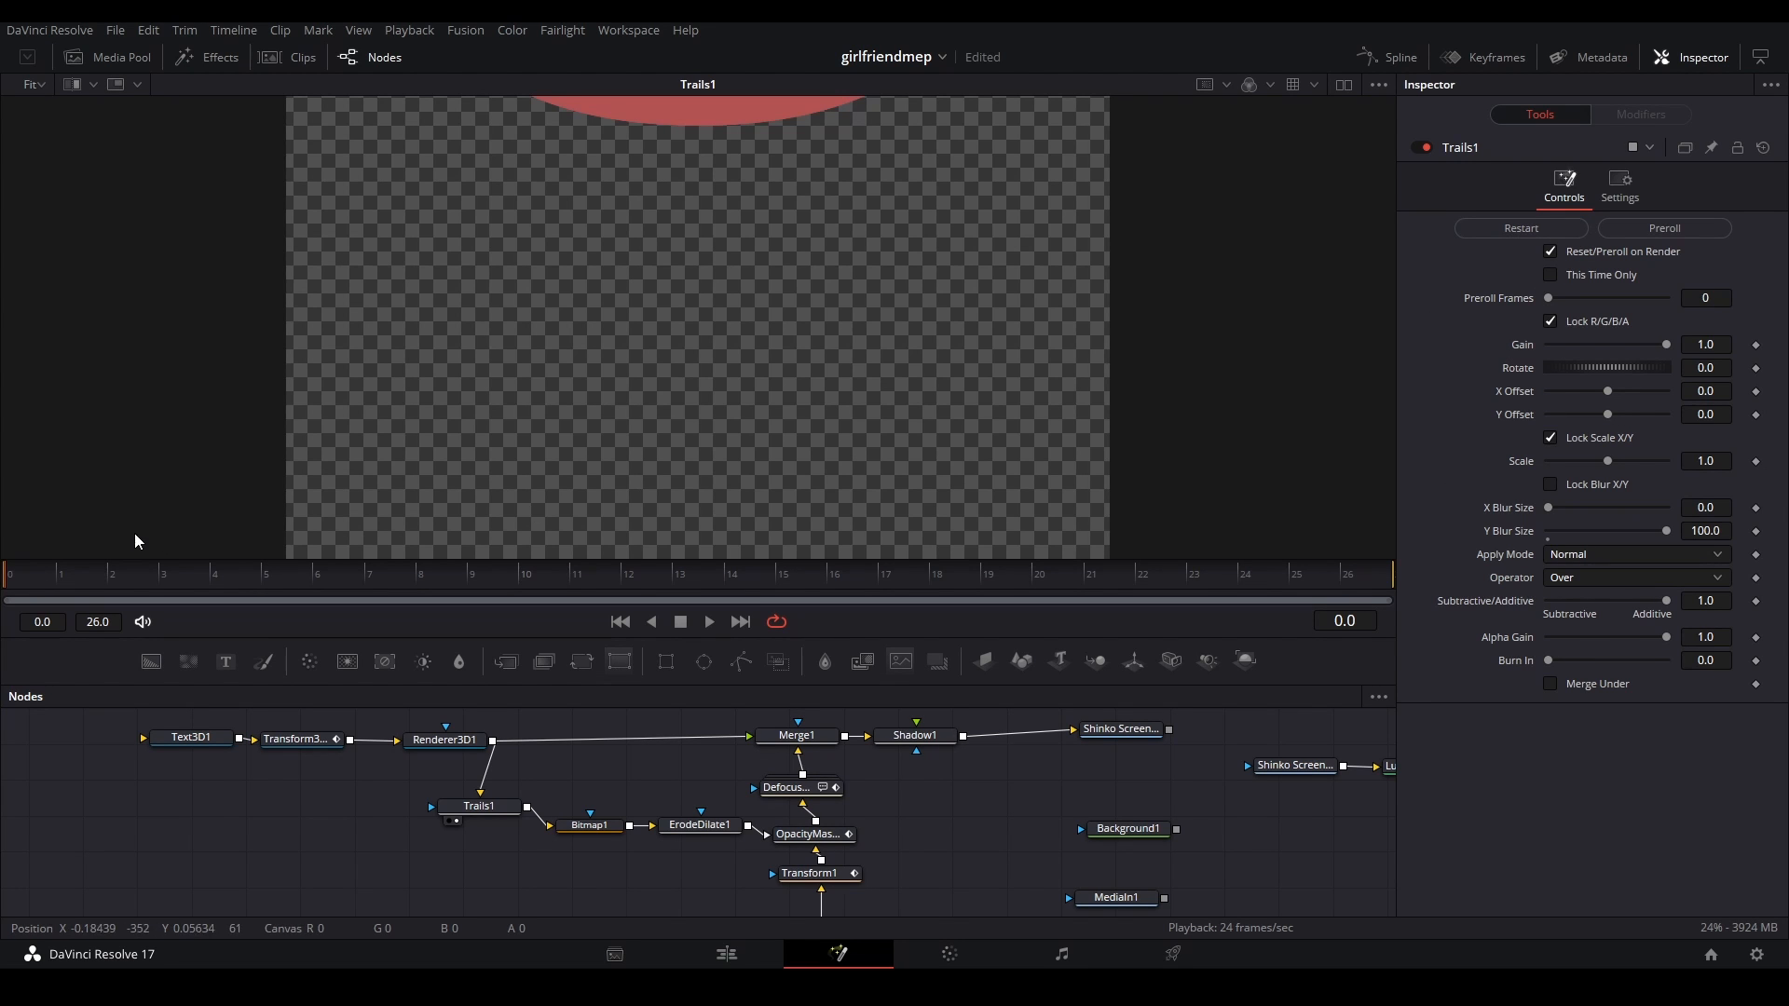
{"action": "key", "text": "Right"}
{"action": "key", "text": "Right"}
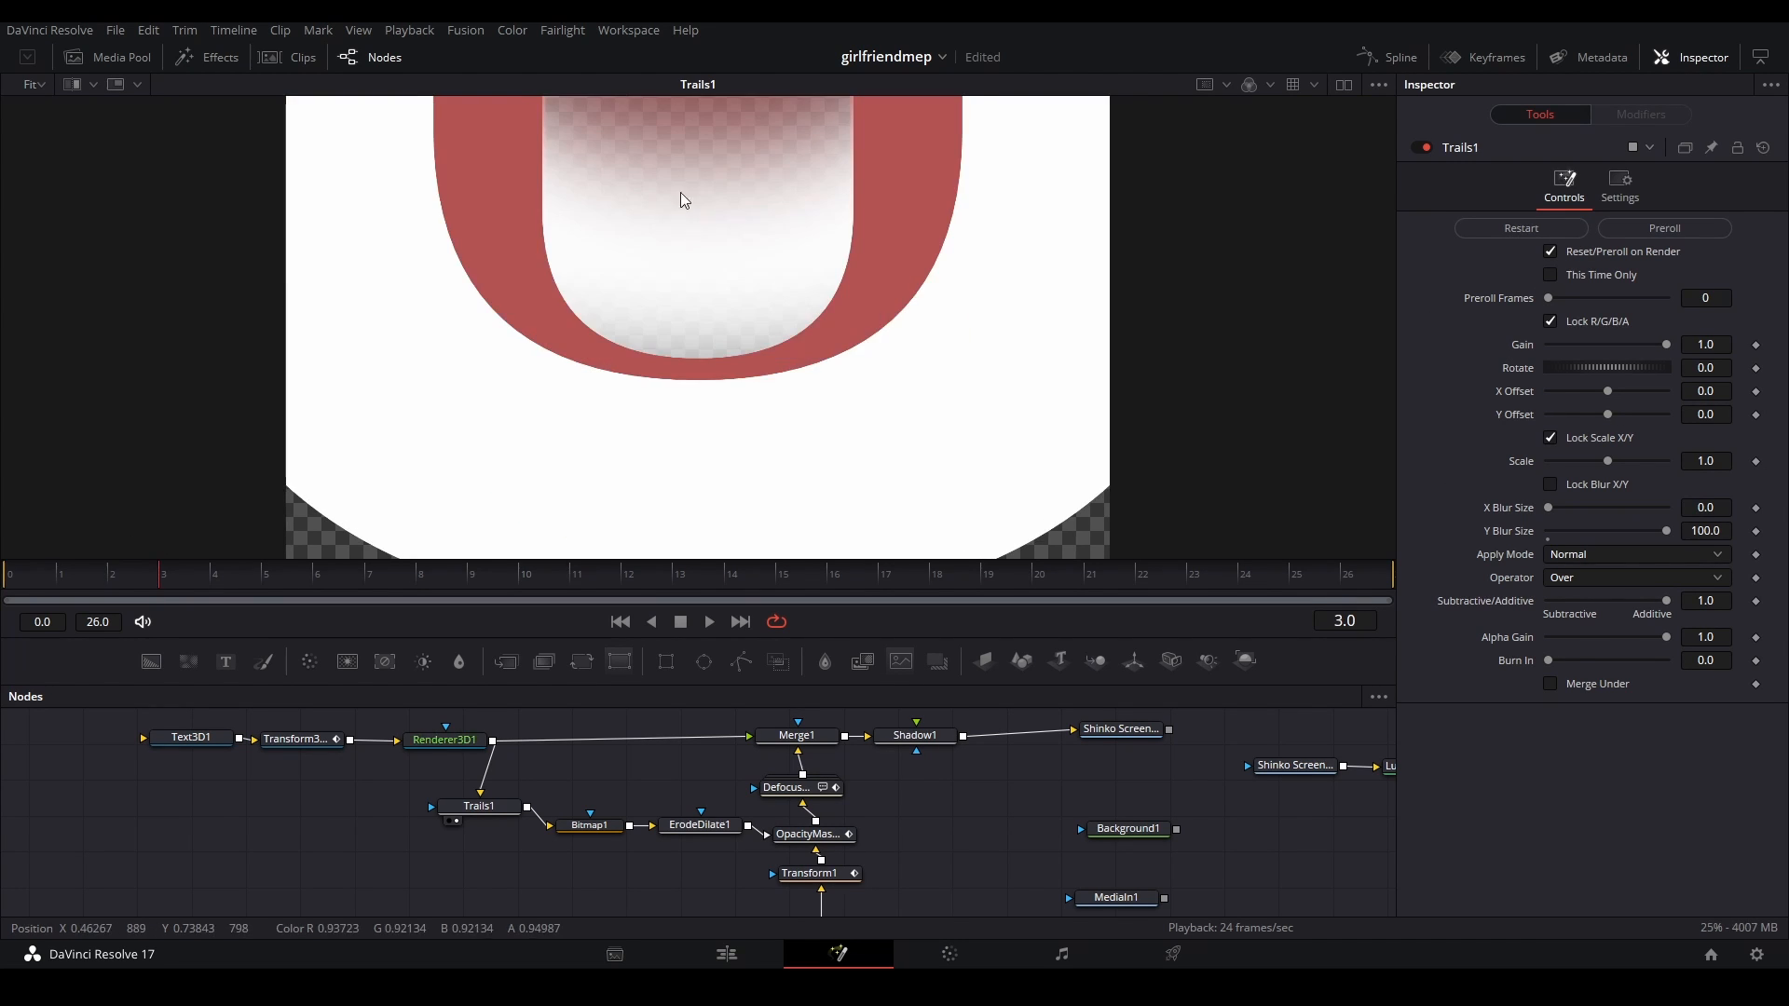
{"action": "key", "text": "Right"}
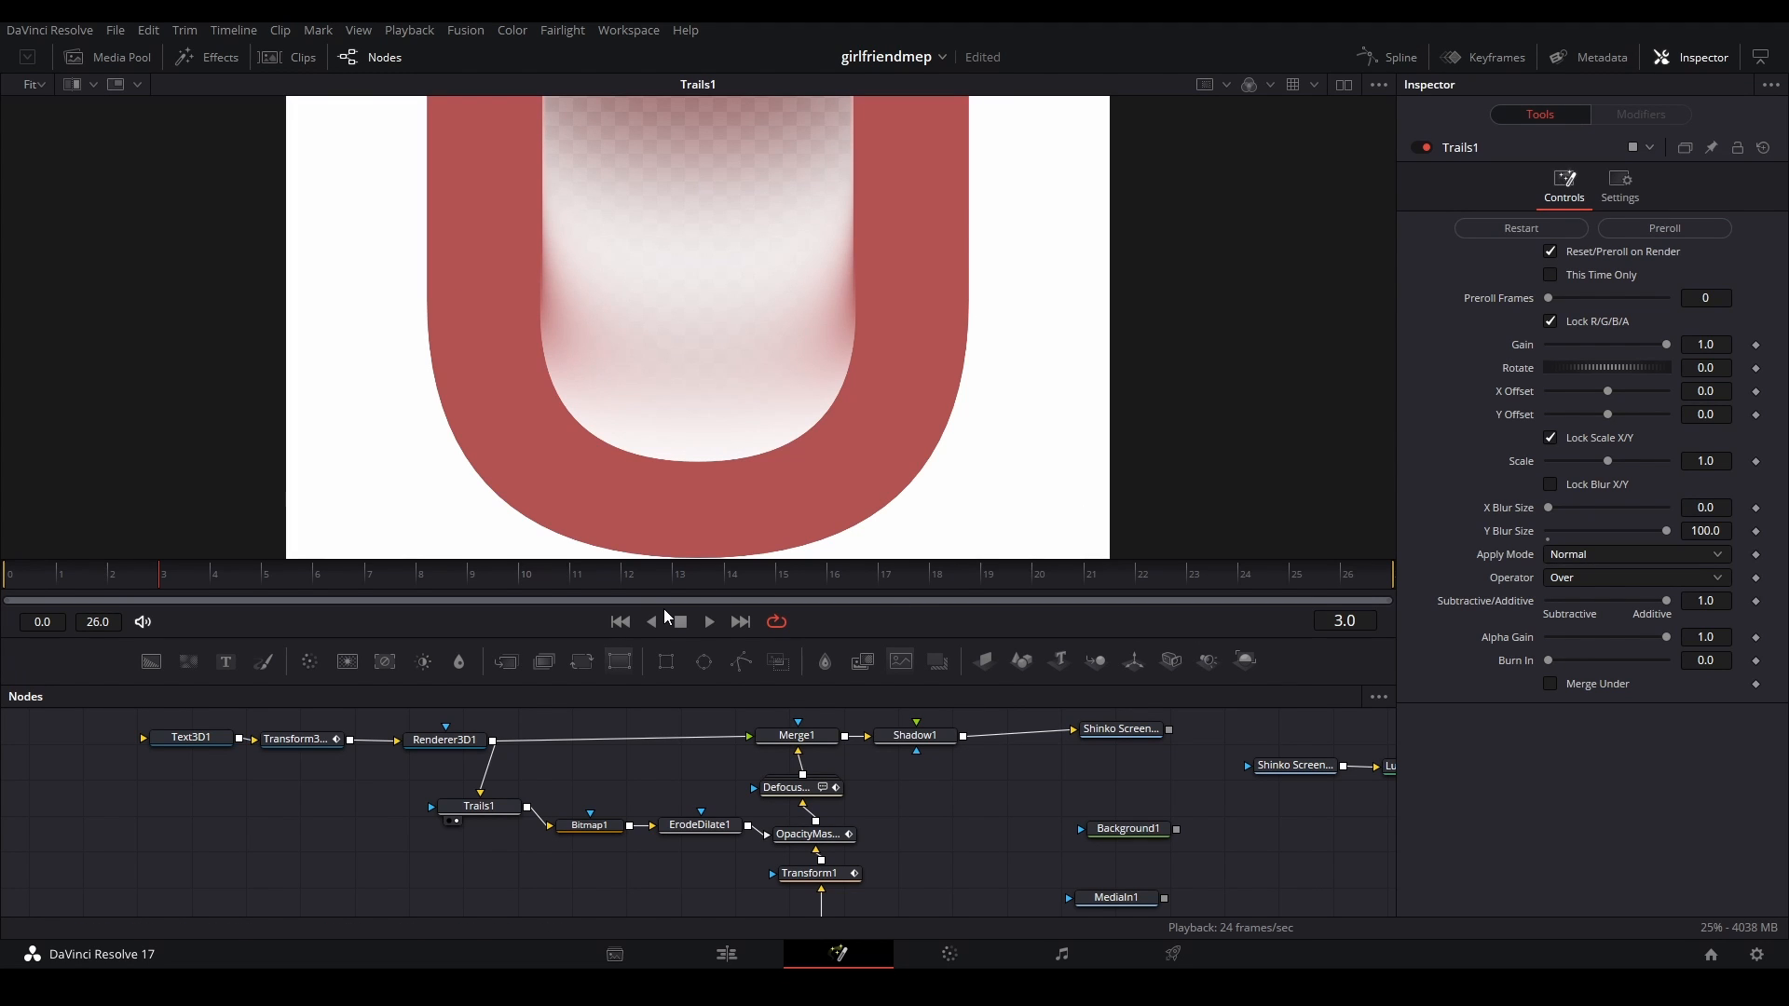
- Display the Bitmap1 mask at frame 0 and restart the Trails1 accumulation that feeds it
{"action": "left_click", "coordinate": [581, 827]}
{"action": "key", "text": "1"}
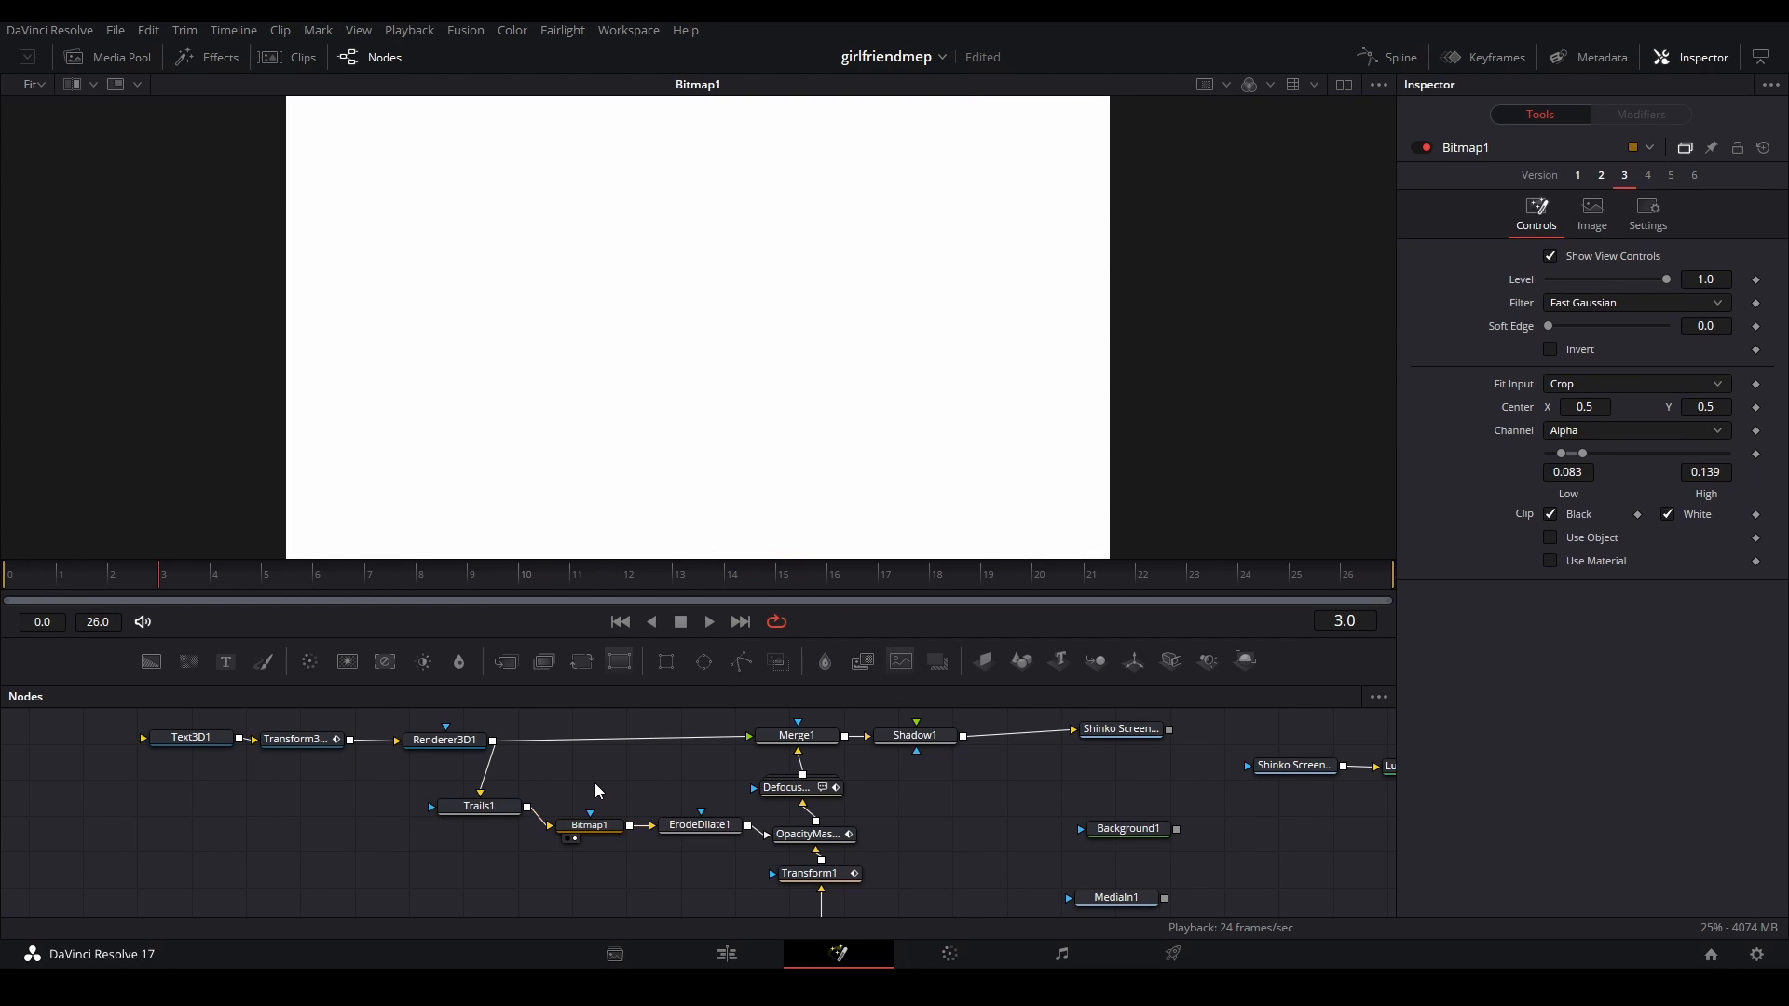
{"action": "left_click", "coordinate": [8, 578]}
{"action": "left_click", "coordinate": [489, 808]}
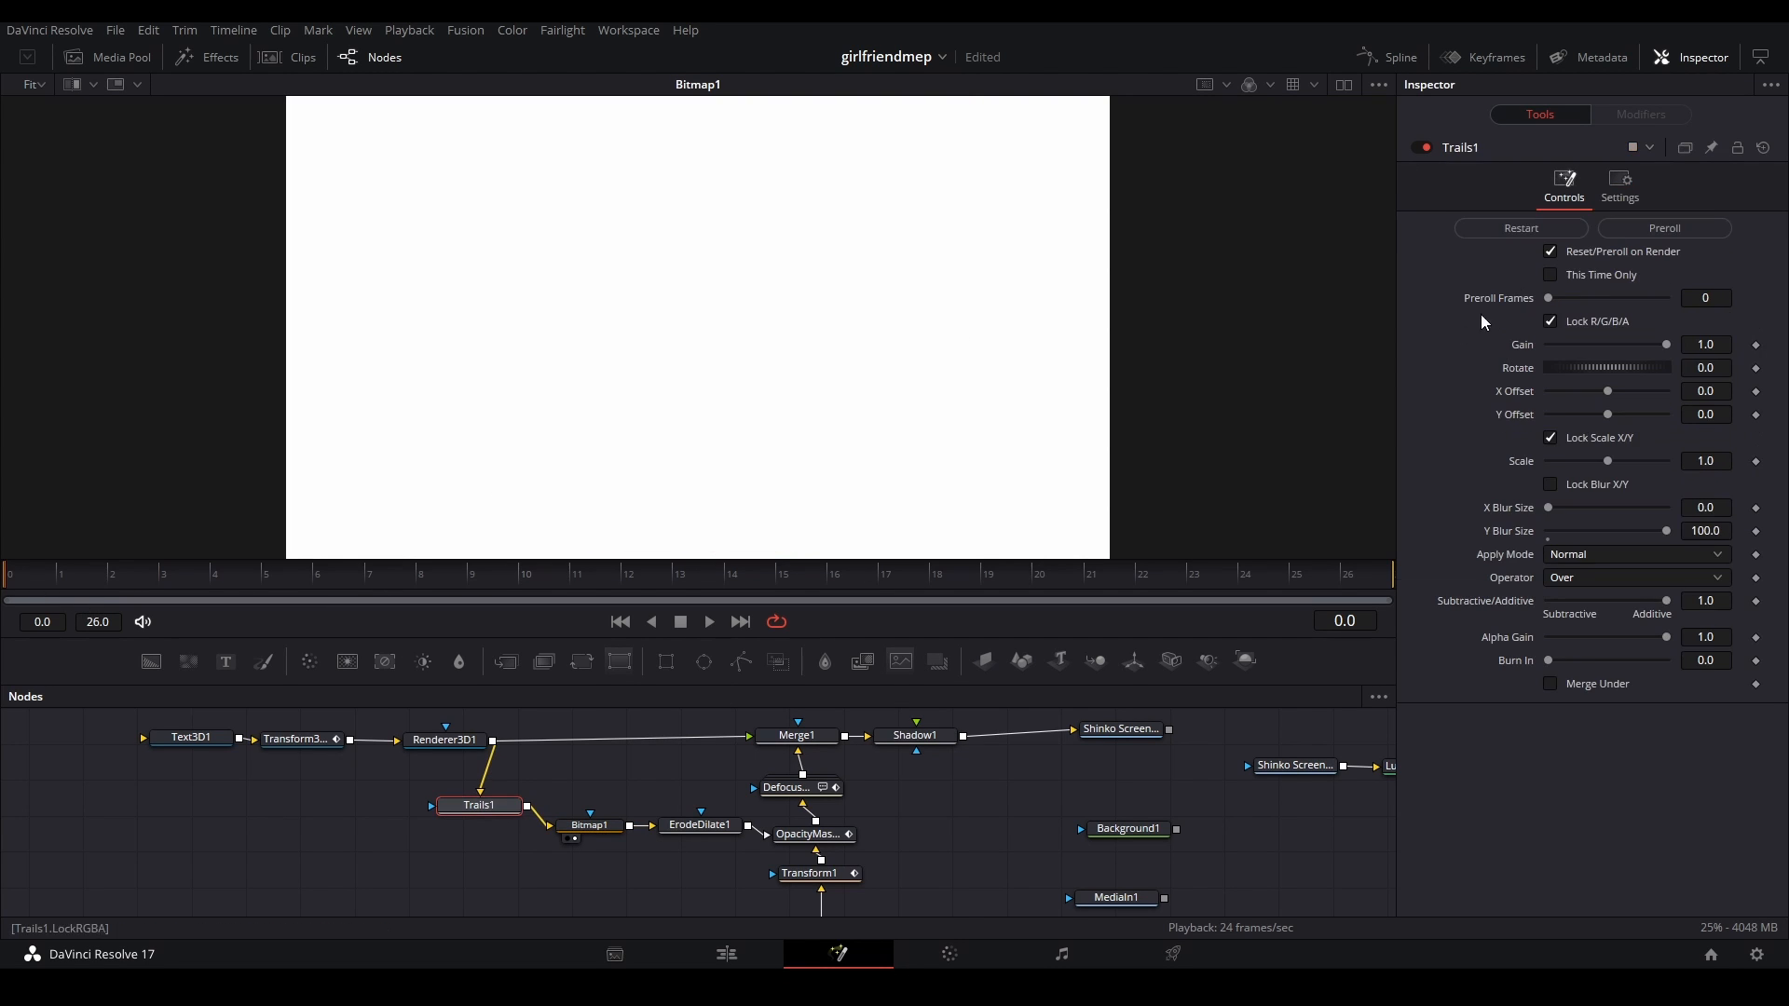
{"action": "left_click", "coordinate": [1511, 232]}
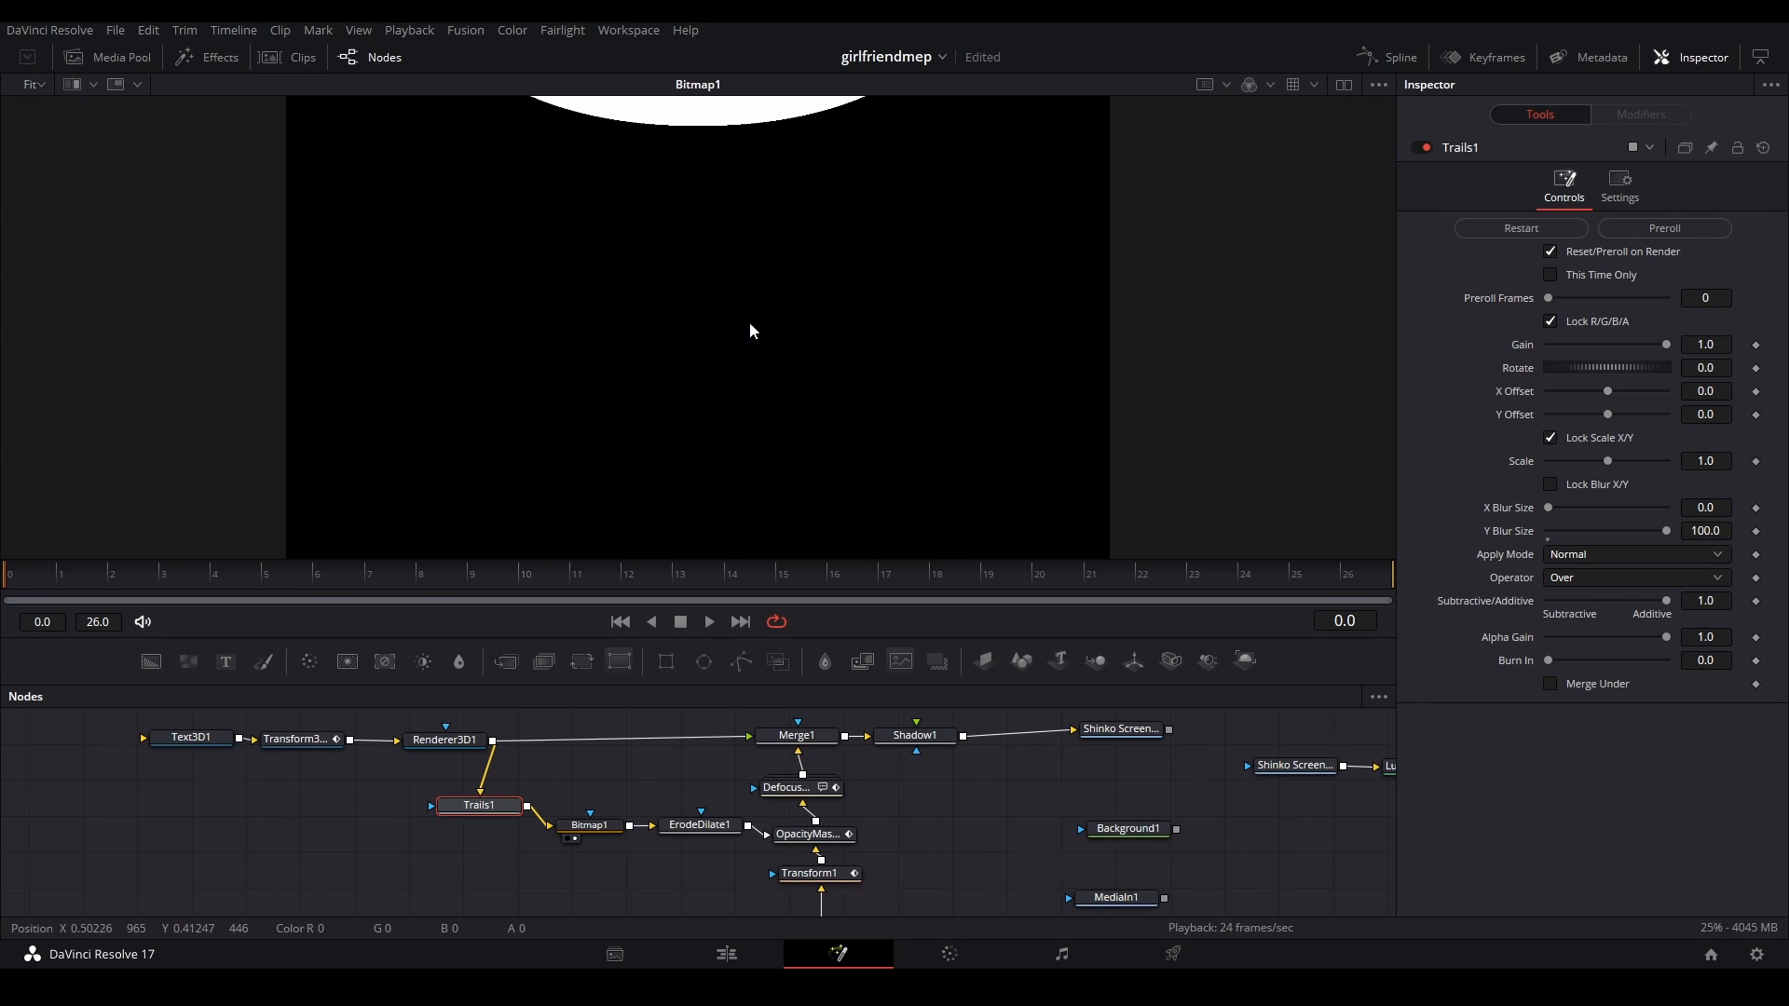
- Advance frame by frame to frame 6 to check how the Bitmap1 mask fills the image
{"action": "key", "text": "Right"}
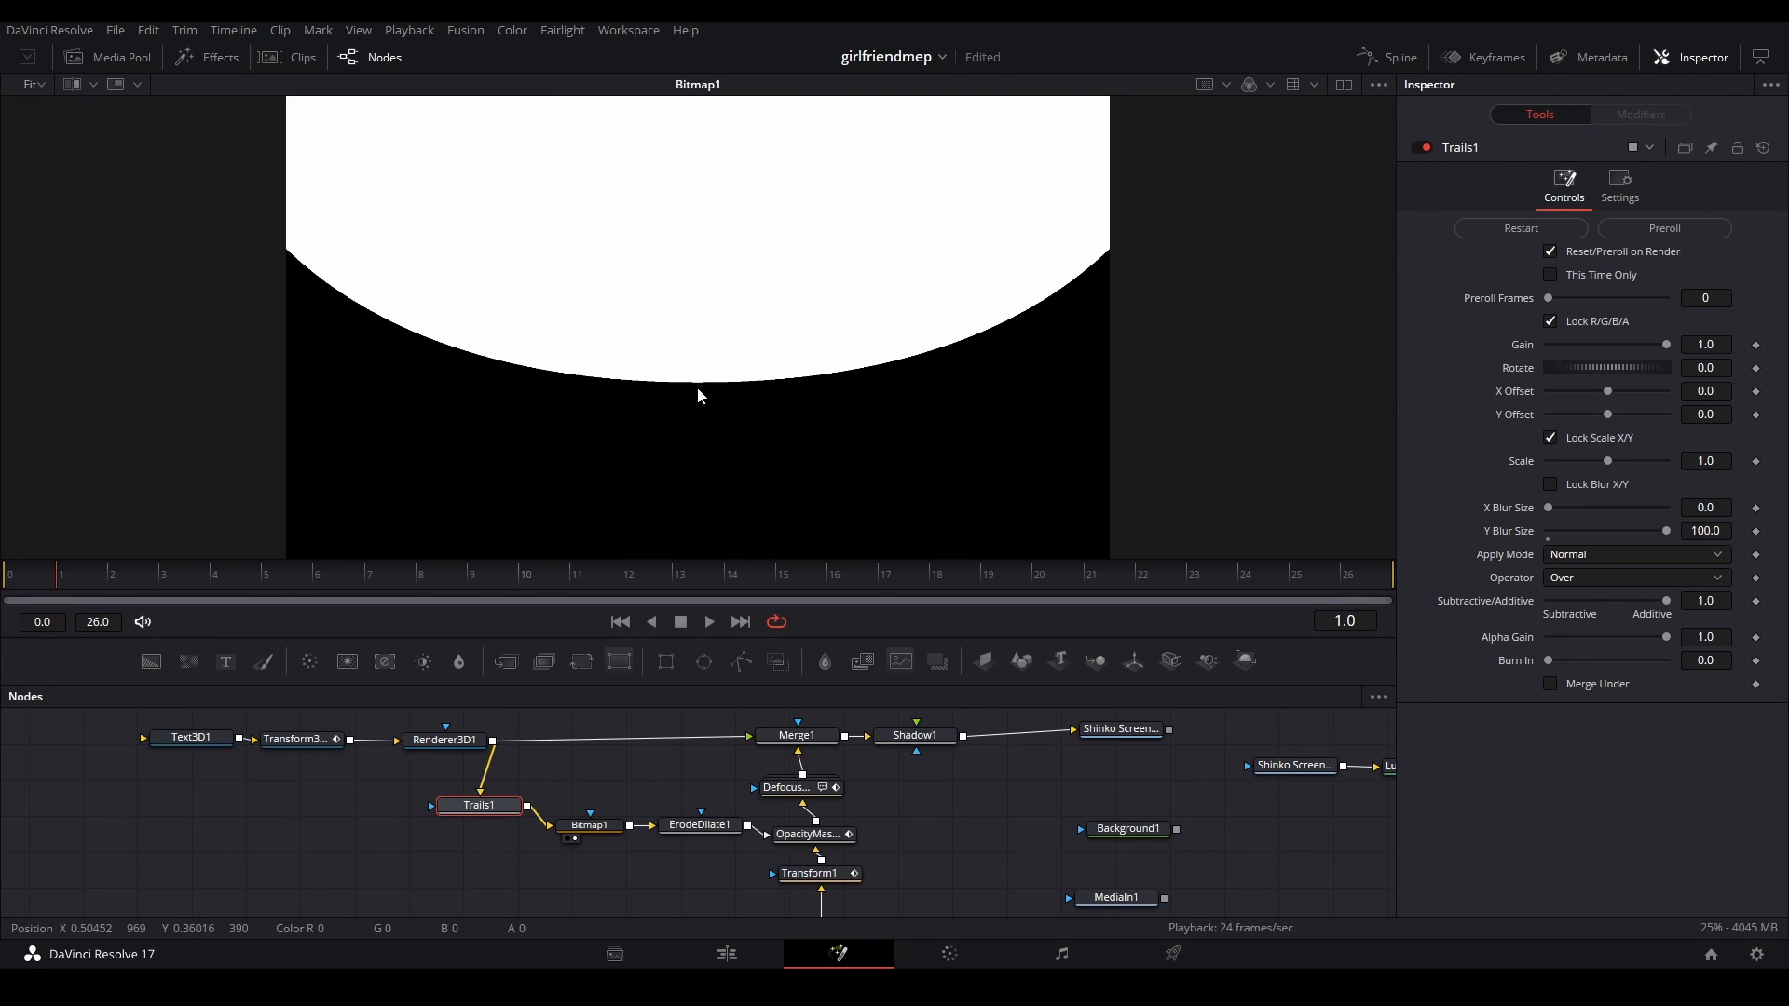
{"action": "key", "text": "Right"}
{"action": "key", "text": "Right"}
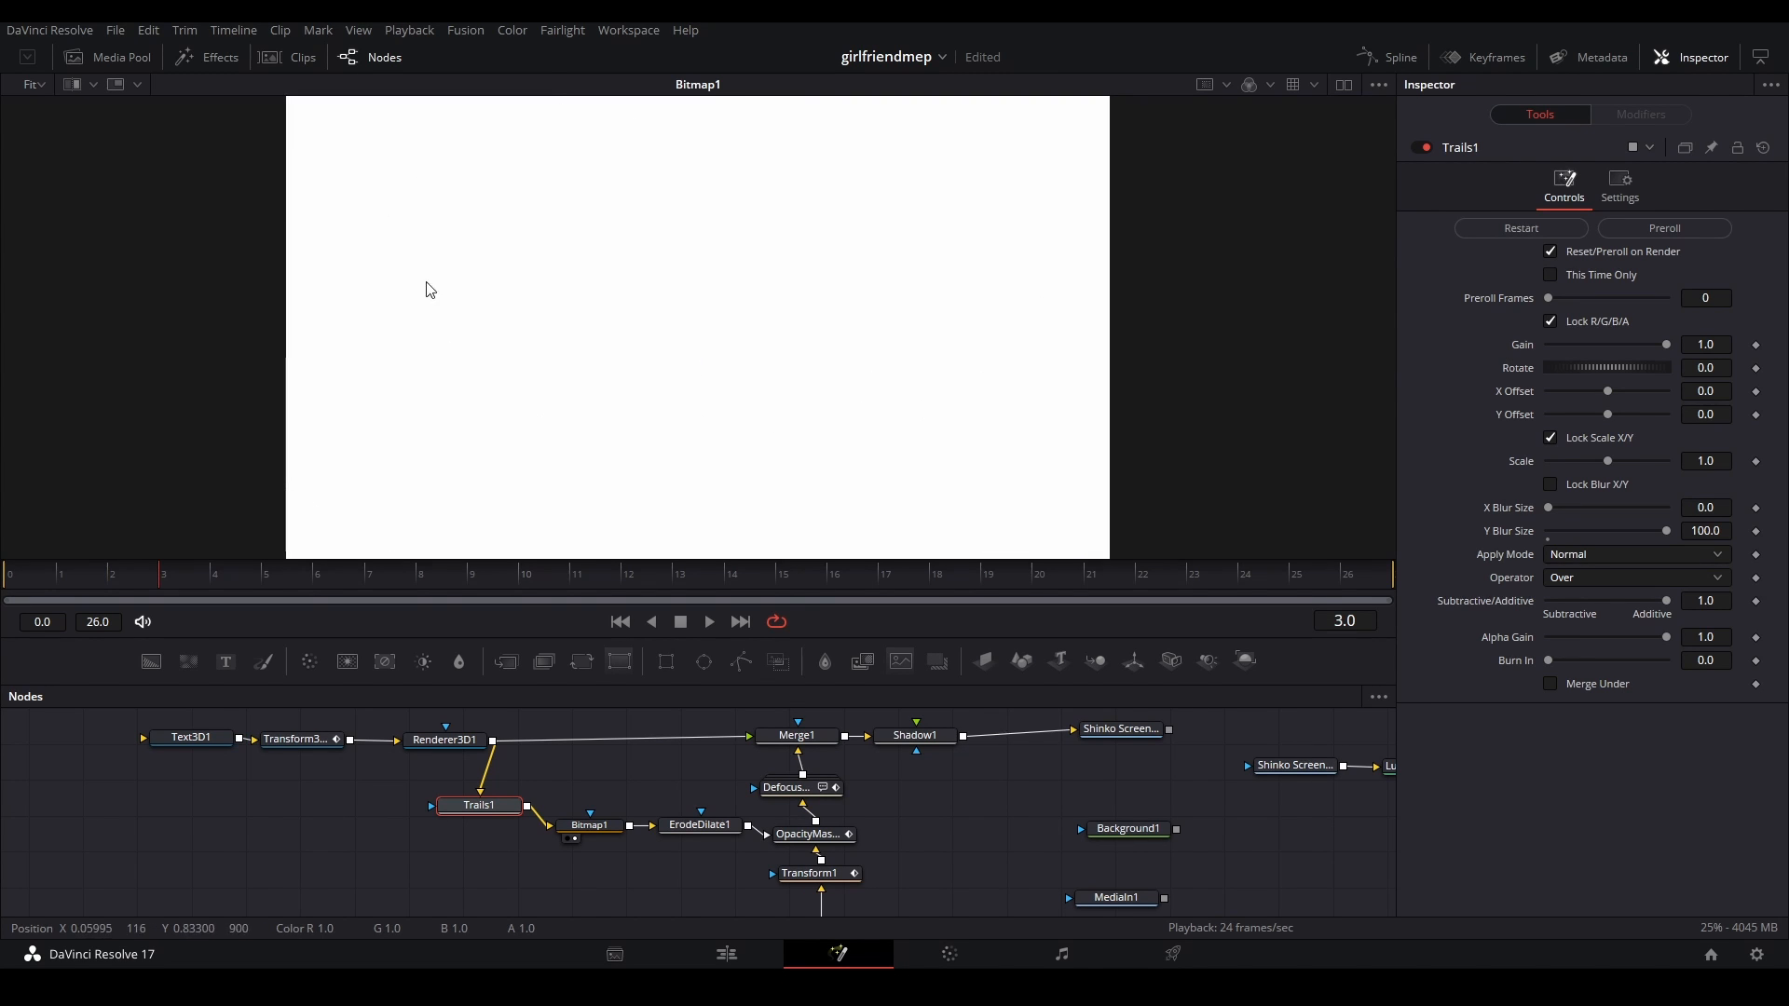
{"action": "key", "text": "Right"}
{"action": "key", "text": "Right"}
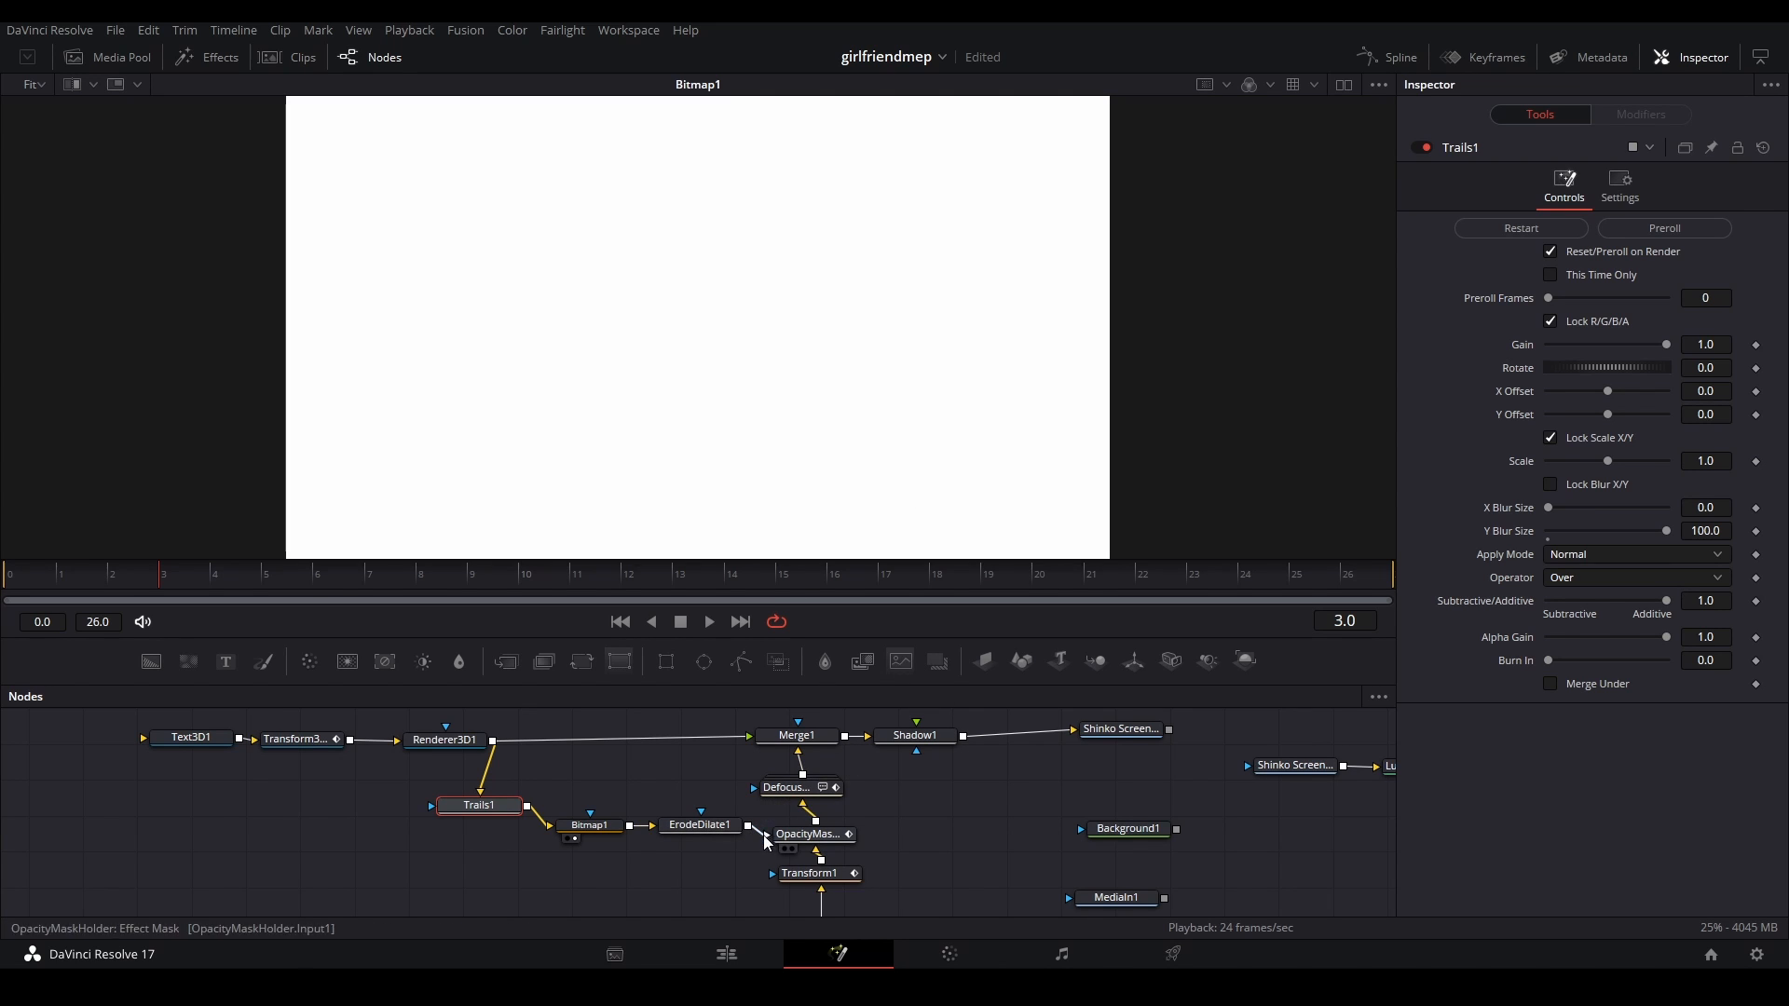
{"action": "key", "text": "Right"}
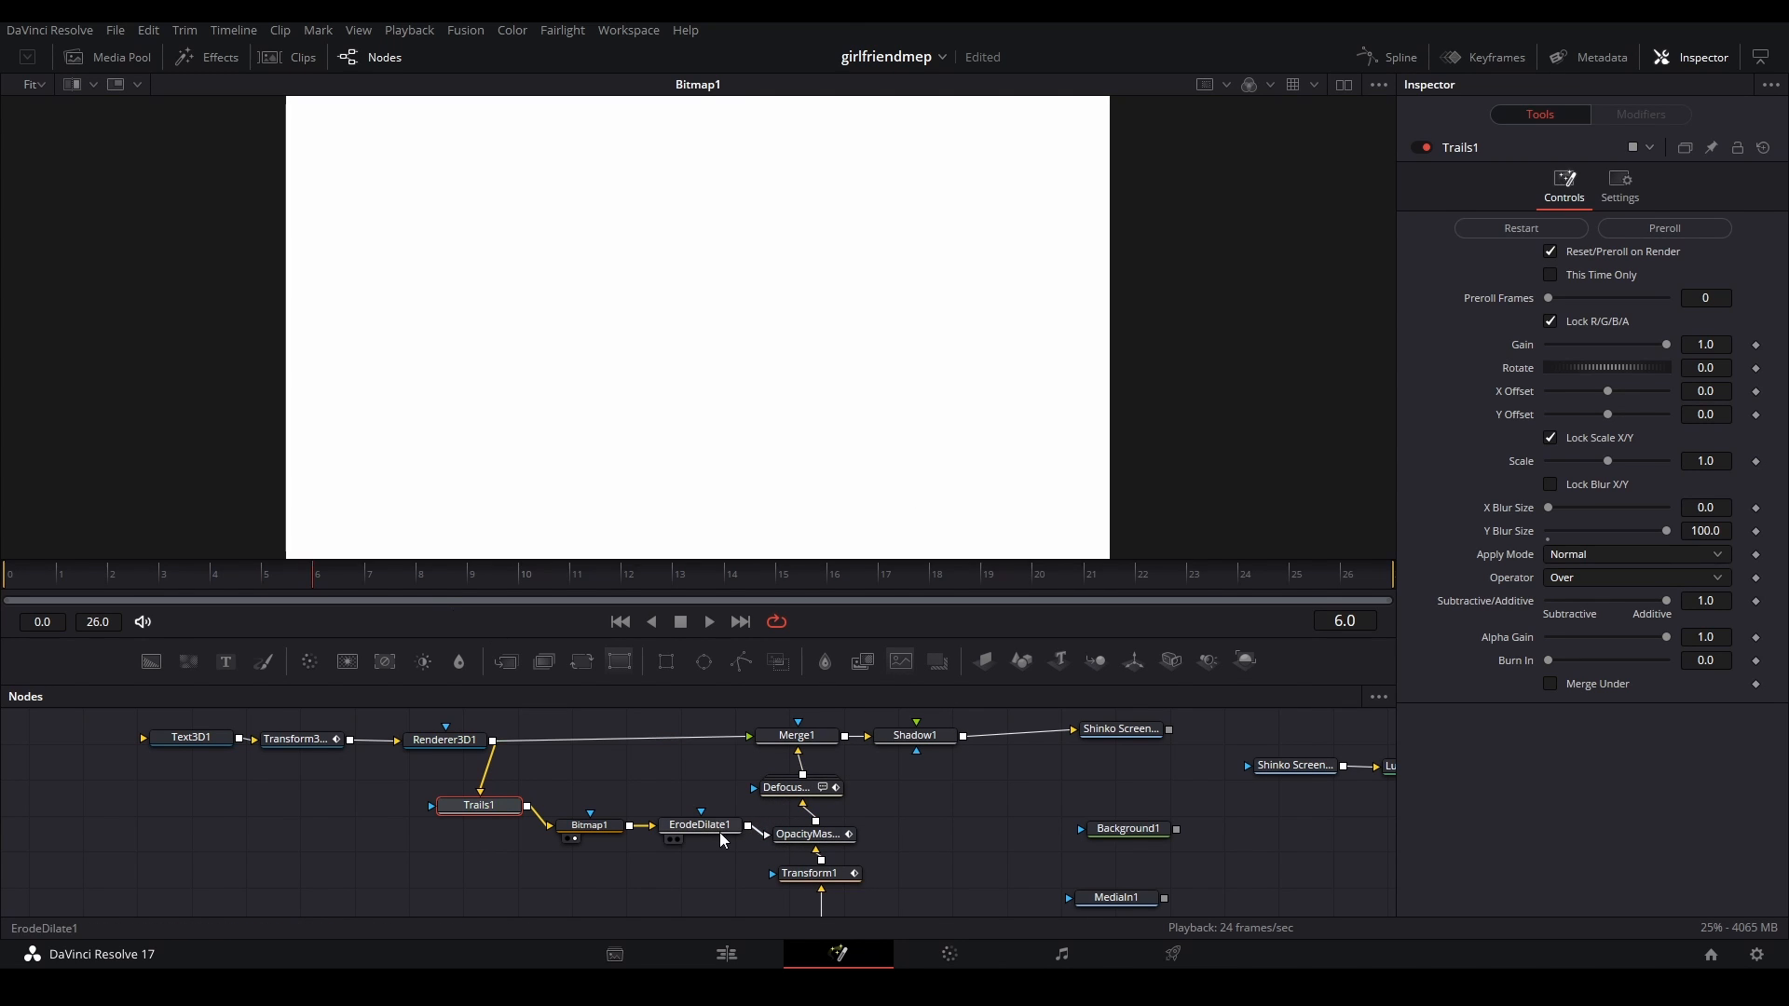
- Display the ErodeDilate1 output and scrub through to frame 25 to check the mask's edges
{"action": "left_click", "coordinate": [710, 837]}
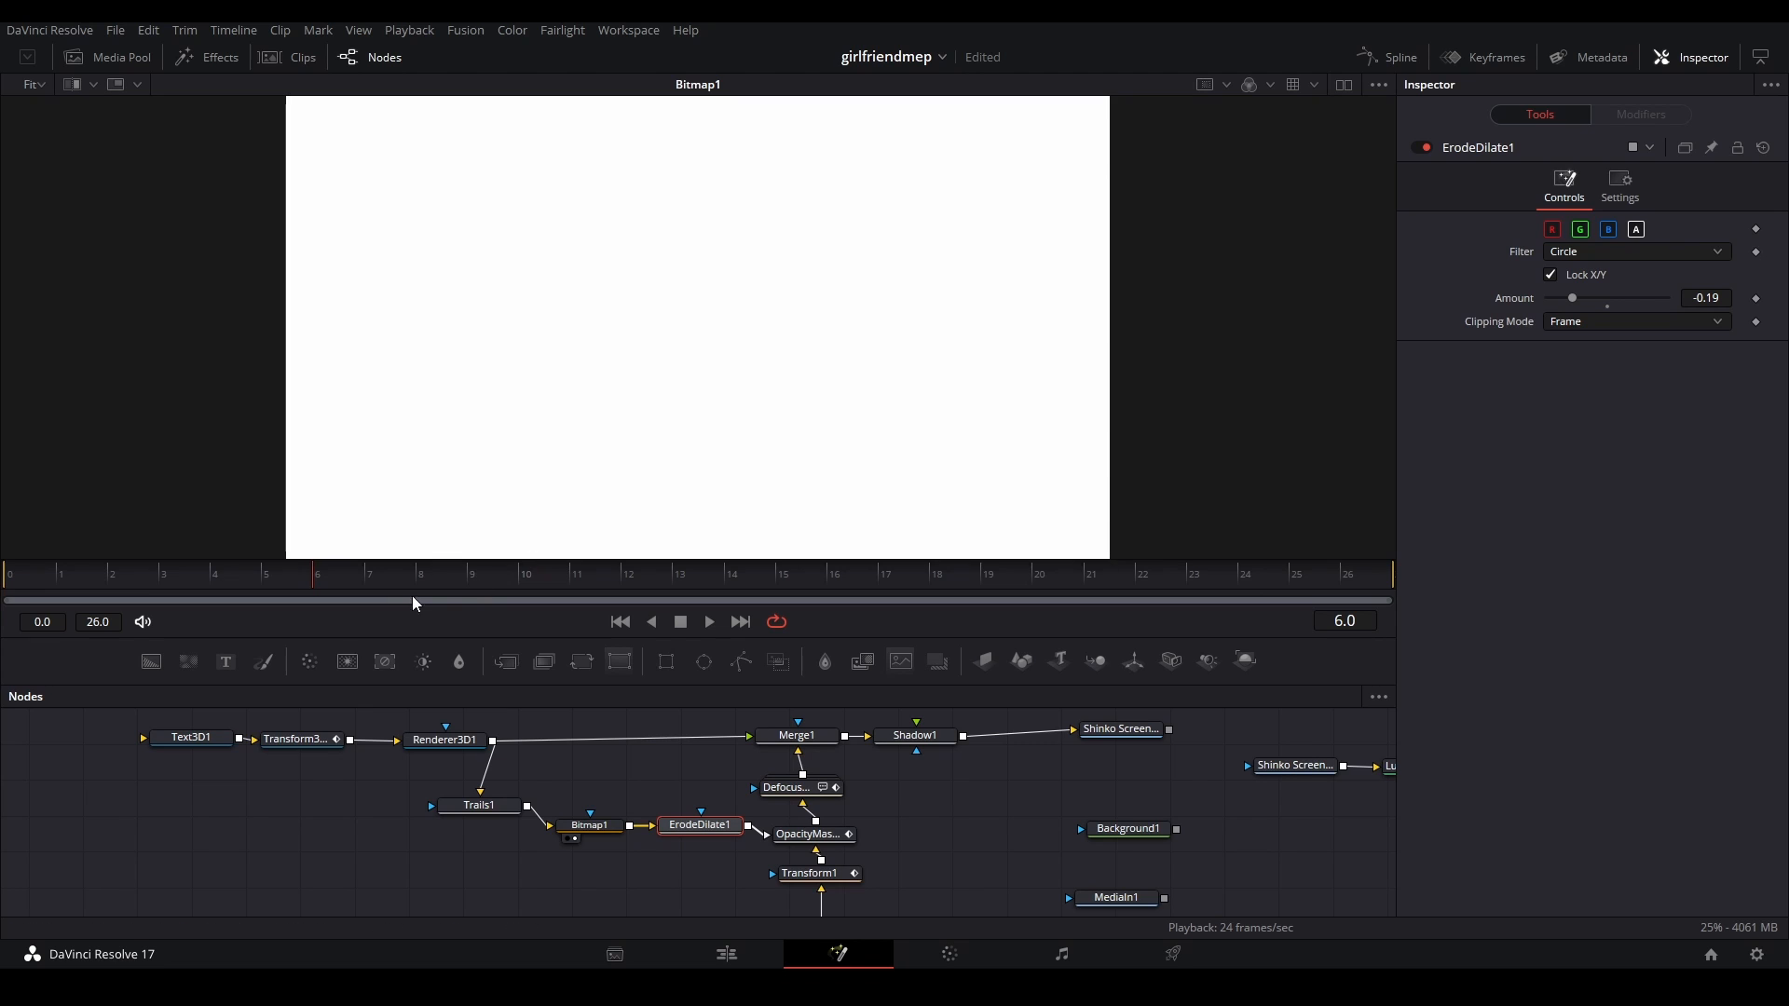
{"action": "left_click_drag", "start_coordinate": [221, 578], "coordinate": [59, 579]}
{"action": "key", "text": "1"}
{"action": "left_click_drag", "start_coordinate": [438, 579], "coordinate": [1296, 578]}
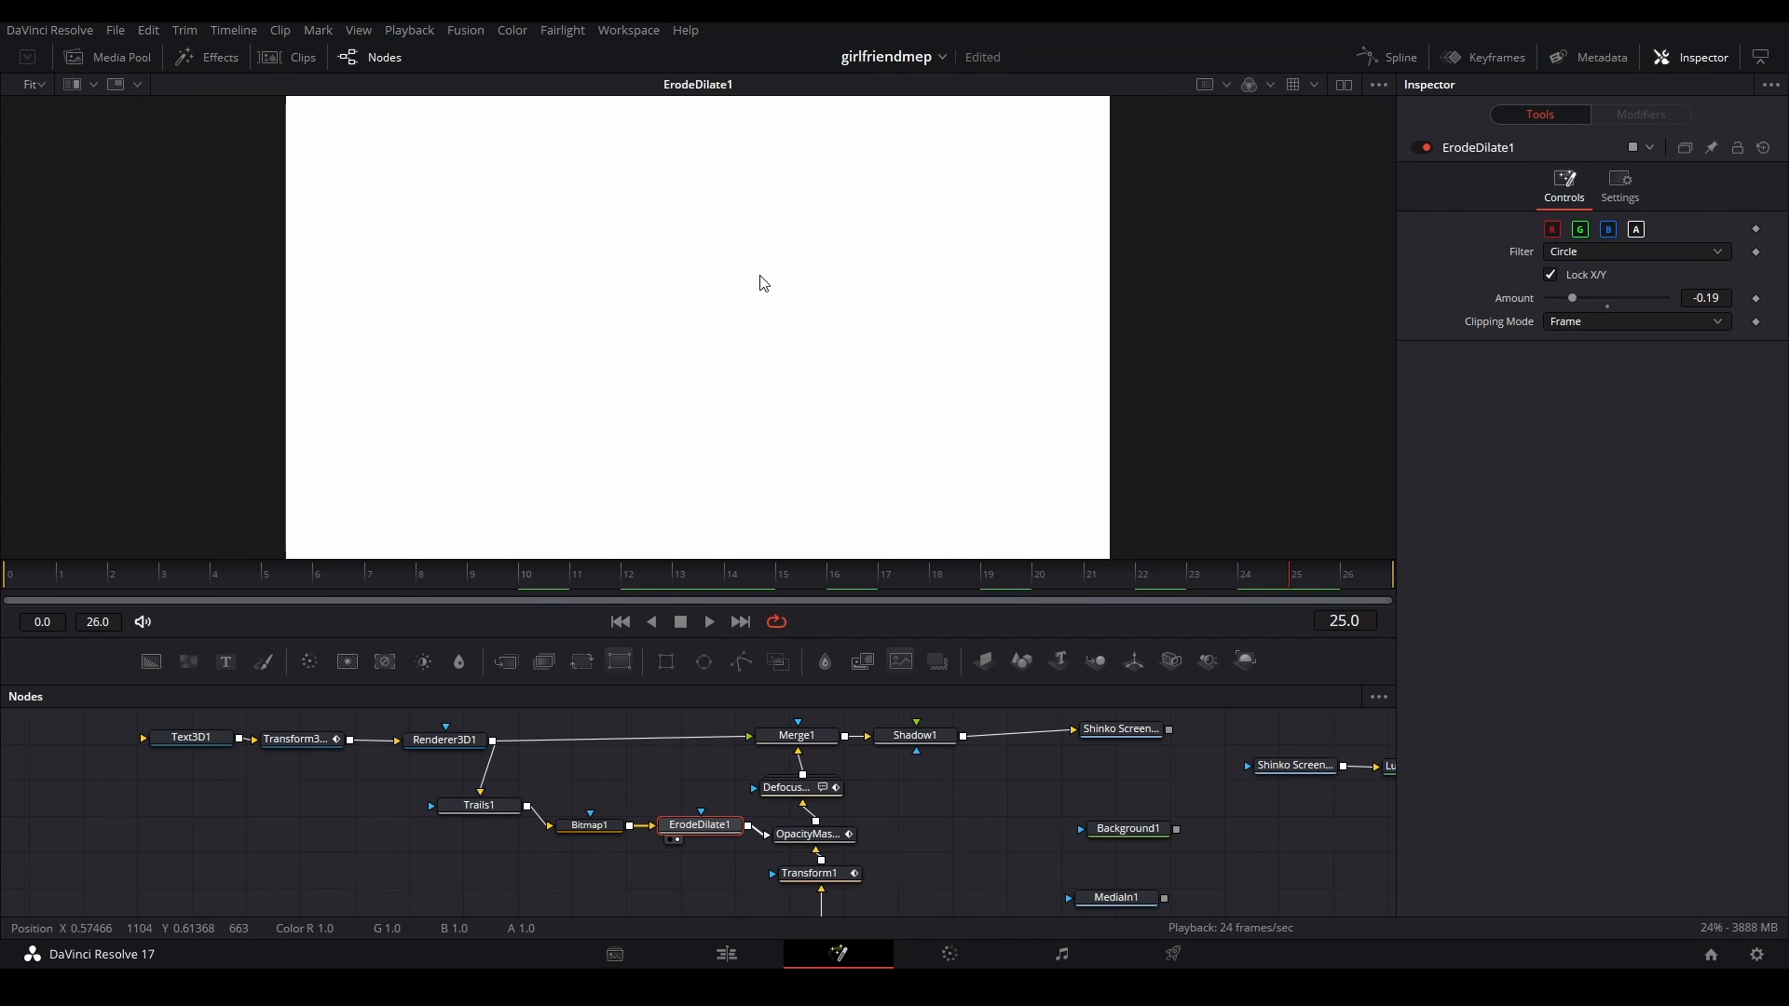
{"action": "scroll", "coordinate": [531, 240], "scroll_direction": "down", "scroll_amount": 1}
{"action": "scroll", "coordinate": [606, 288], "scroll_direction": "up", "scroll_amount": 1}
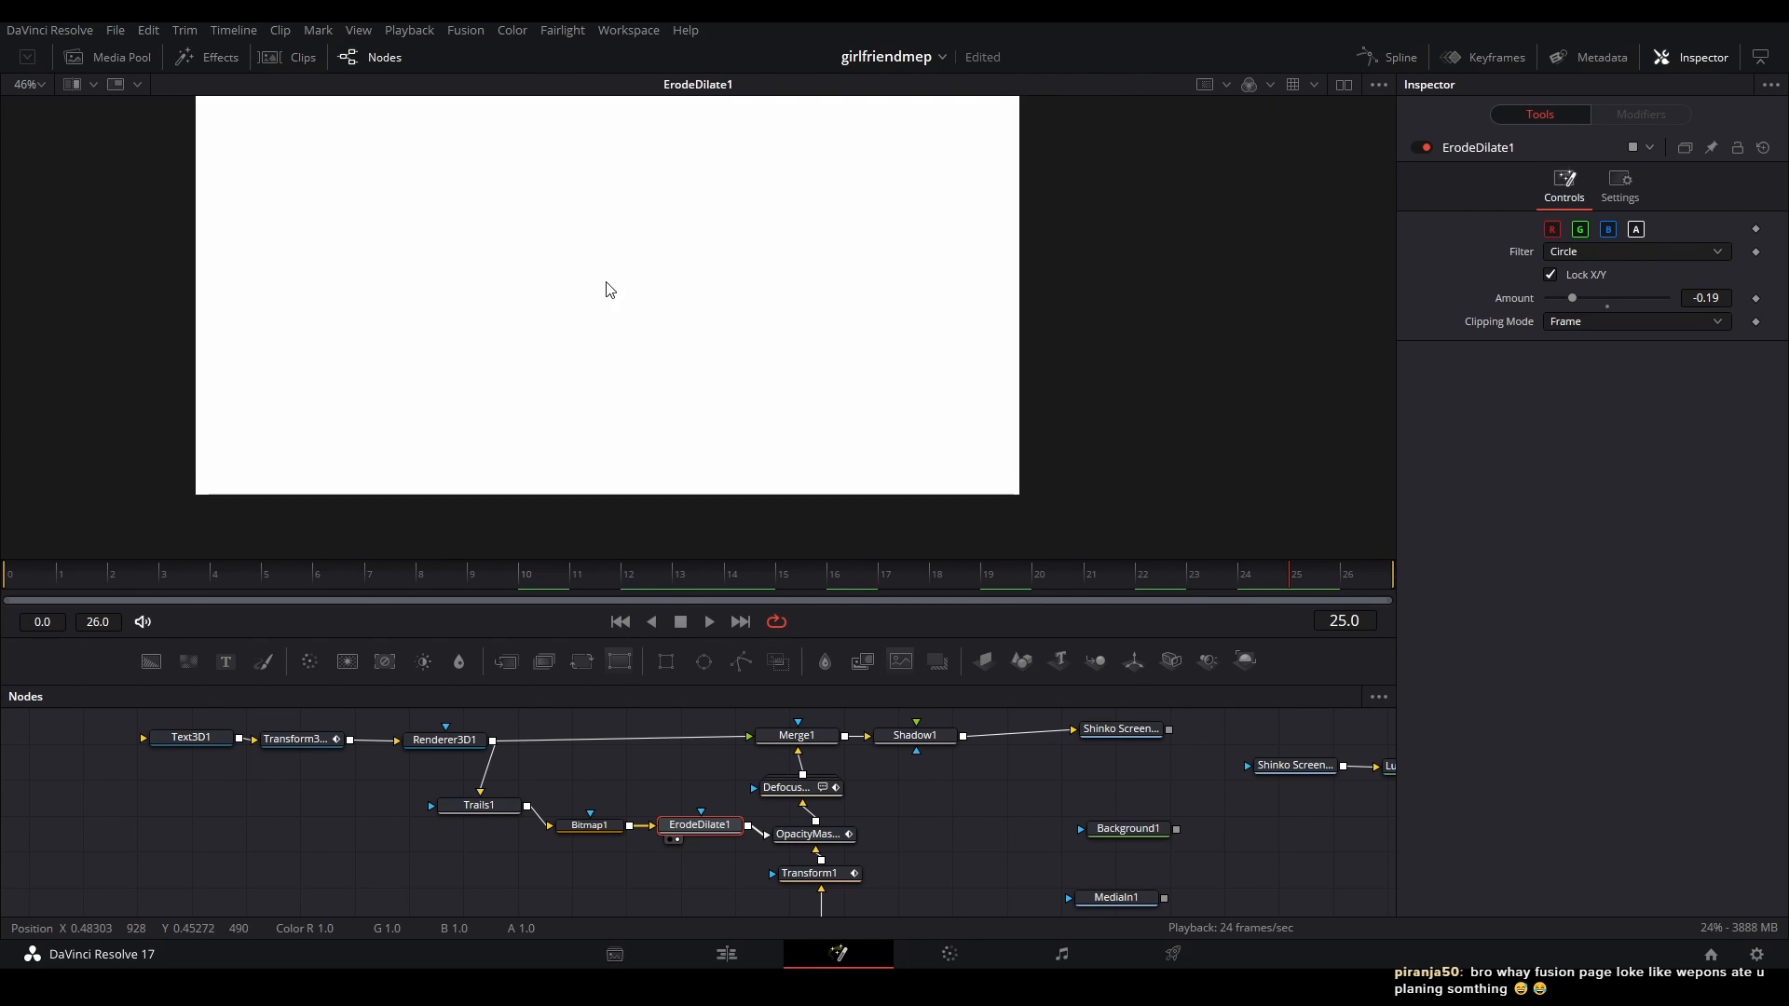
- Display the OpacityMaskHolder output that the ErodeDilate1 mask feeds and fit it to the viewer
{"action": "left_click", "coordinate": [797, 736]}
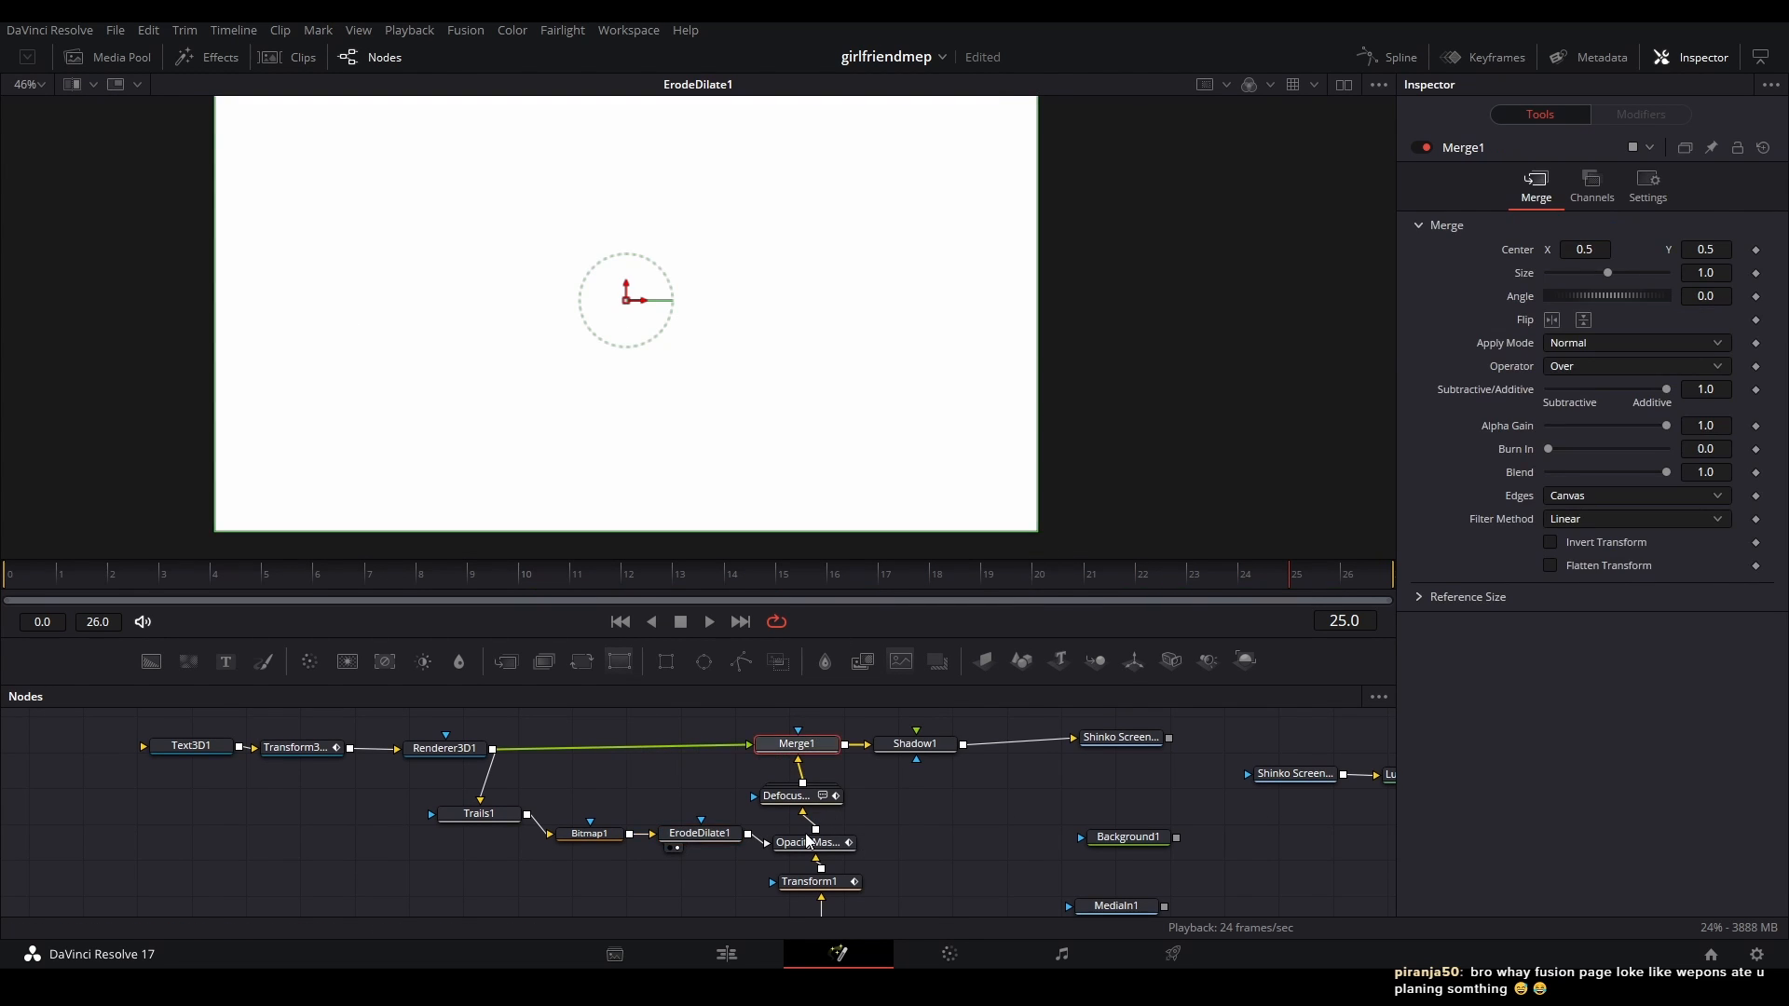
{"action": "left_click", "coordinate": [692, 834]}
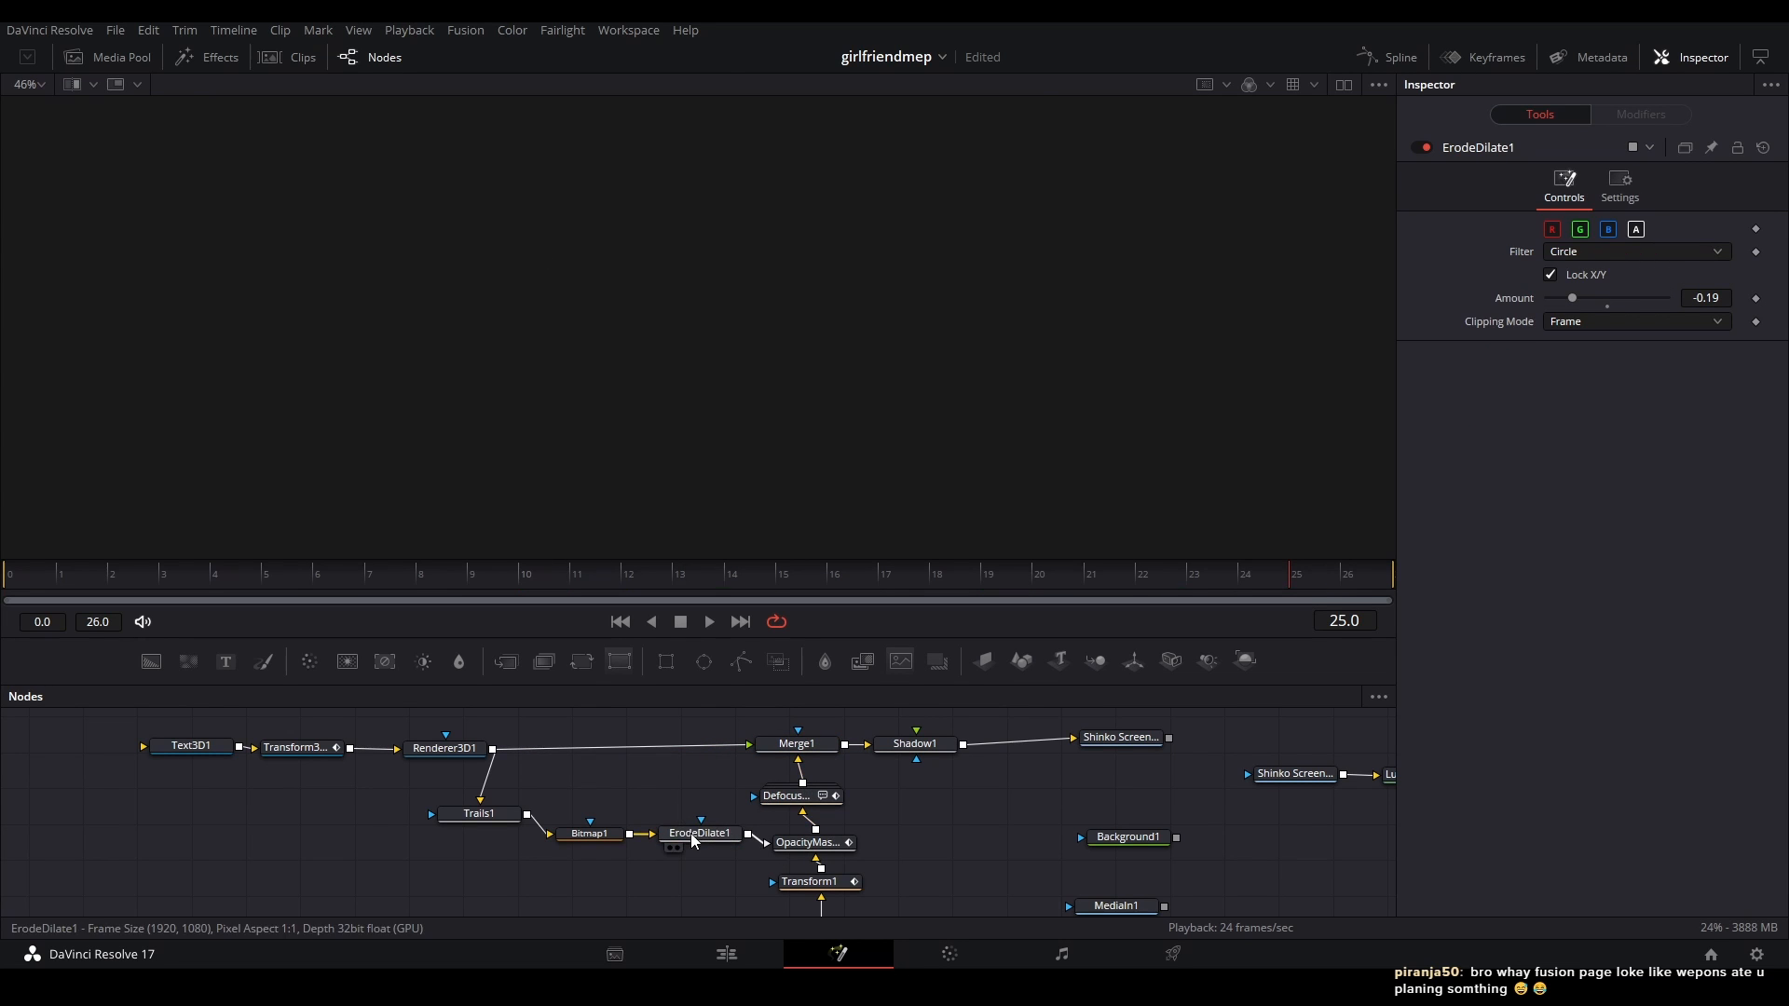
{"action": "left_click", "coordinate": [802, 843]}
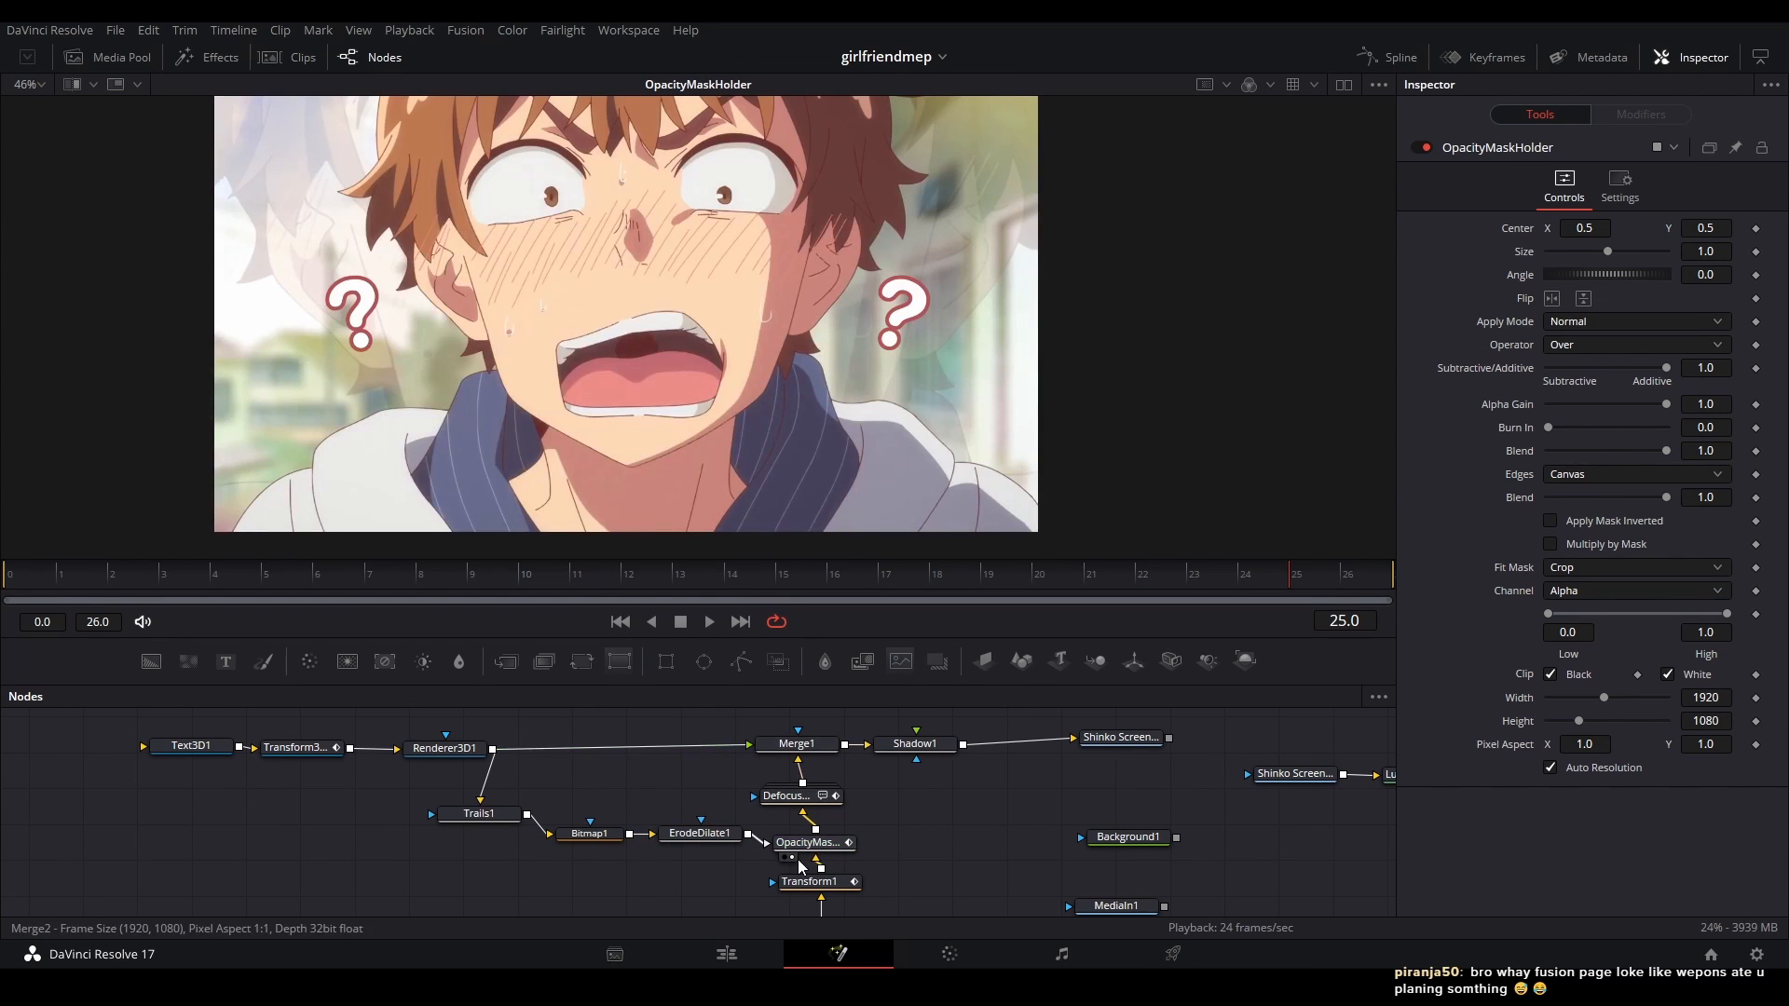
{"action": "left_click_drag", "start_coordinate": [798, 861], "coordinate": [784, 814]}
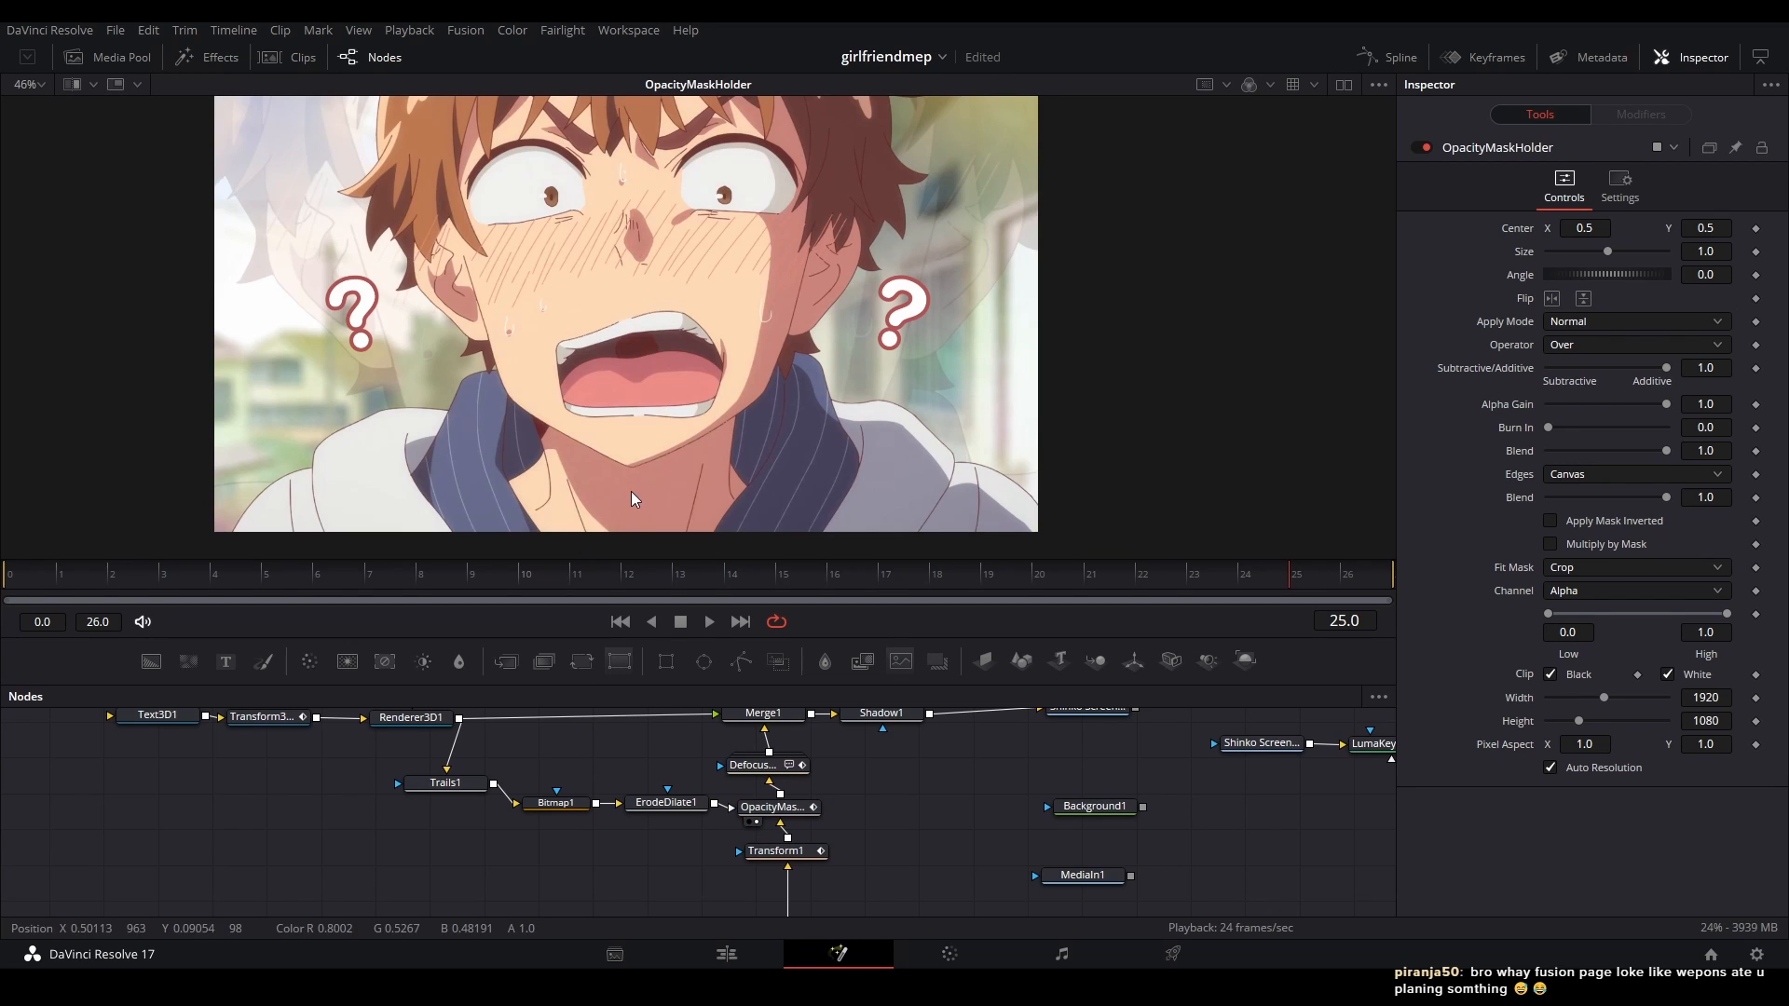
{"action": "key", "text": "ctrl+f"}
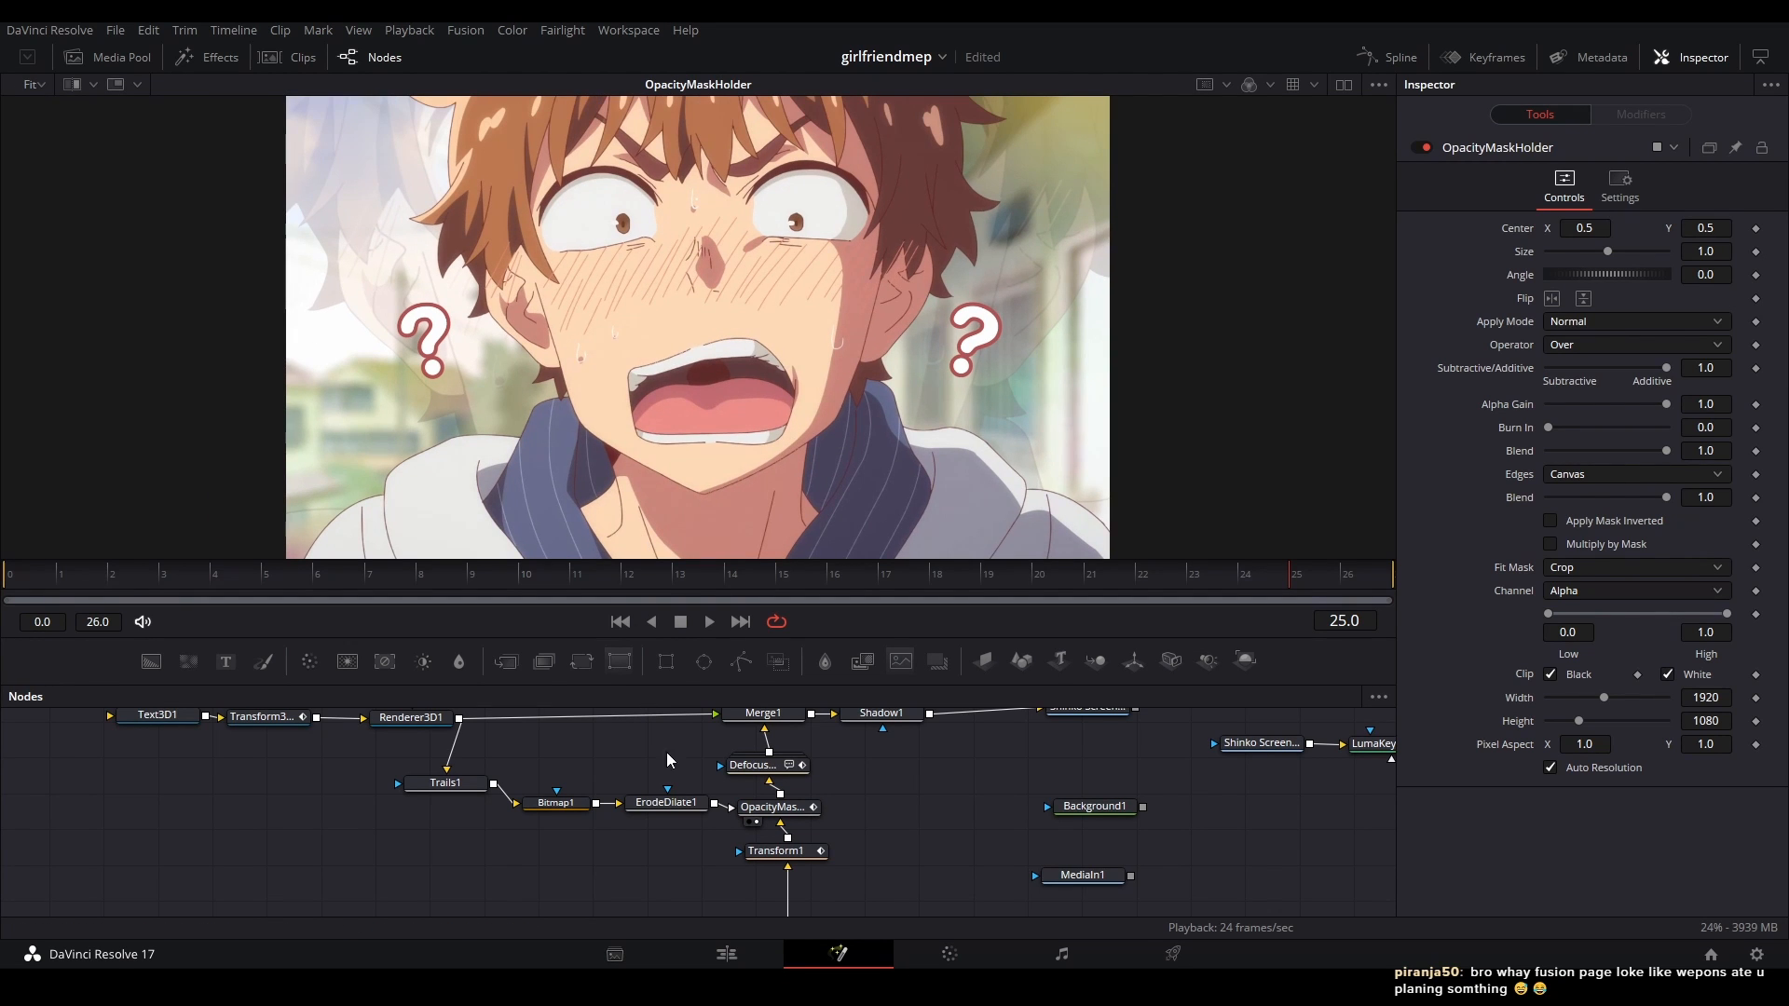
- Examine the lower node tree, following the ChromaKeyer1 to BrightnessContrast2 branch into Merge7
{"action": "left_click_drag", "start_coordinate": [698, 755], "coordinate": [662, 724]}
{"action": "scroll", "coordinate": [730, 776], "scroll_direction": "down", "scroll_amount": 2}
{"action": "left_click_drag", "start_coordinate": [835, 824], "coordinate": [495, 650]}
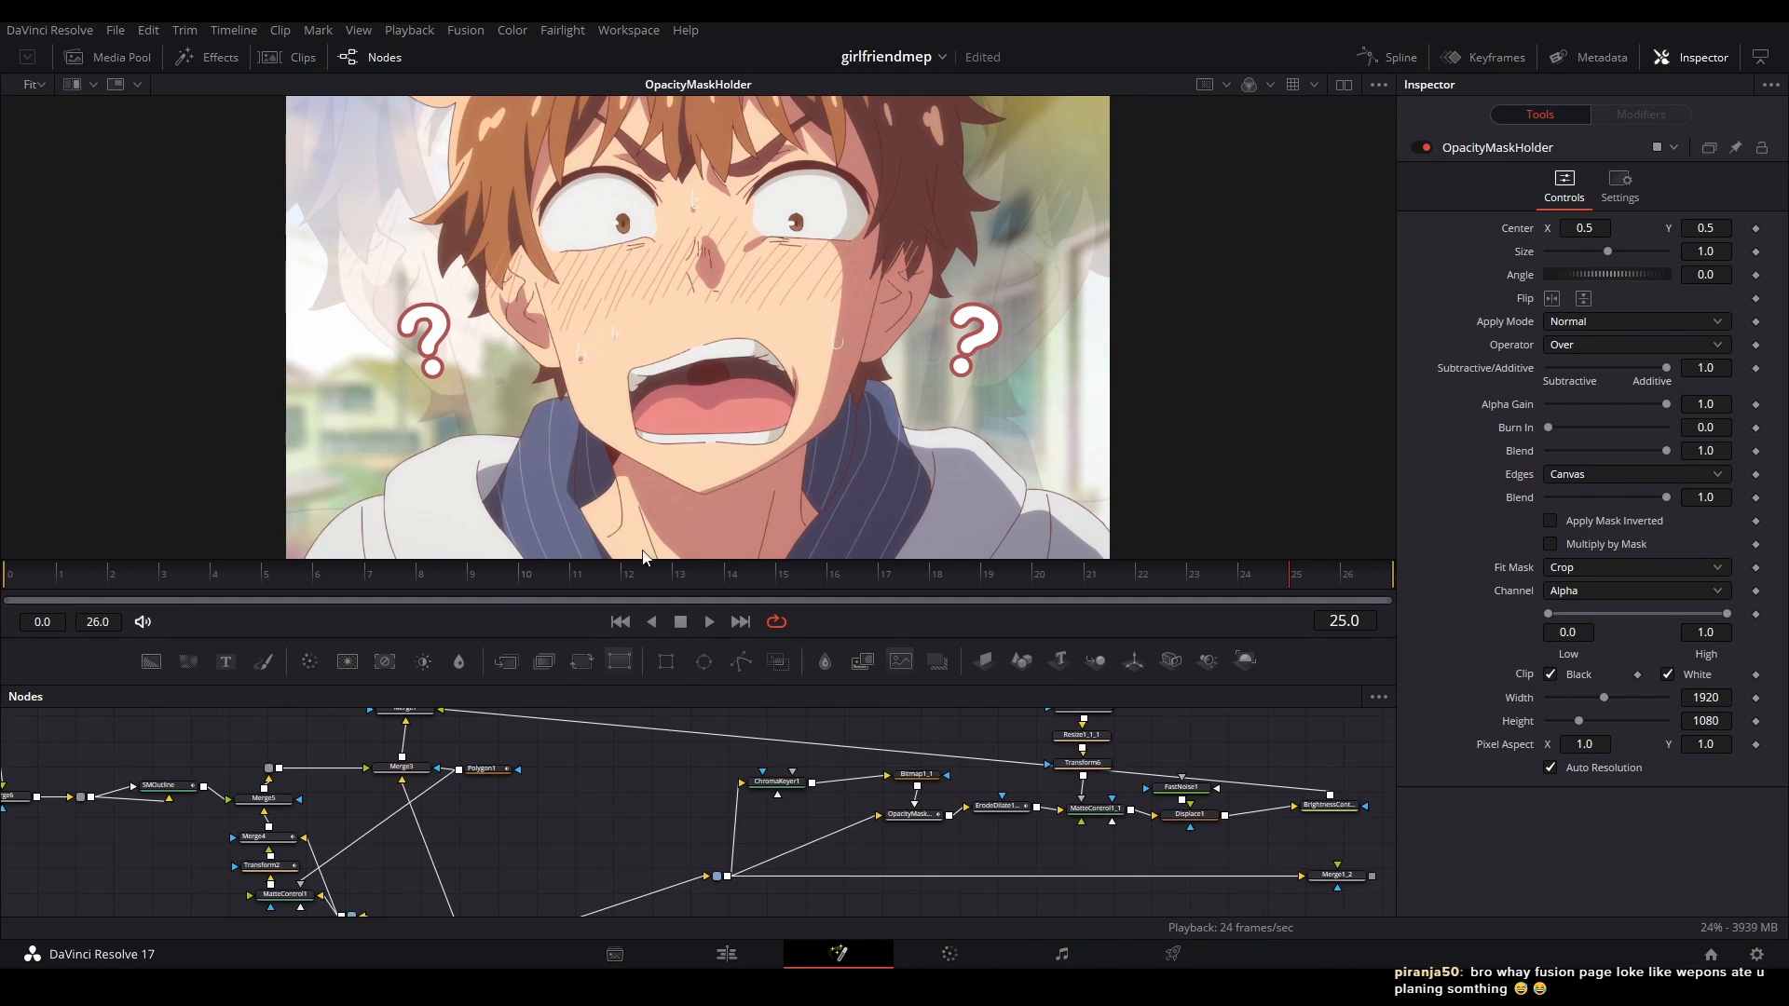
{"action": "scroll", "coordinate": [642, 331], "scroll_direction": "down", "scroll_amount": 1}
{"action": "left_click_drag", "start_coordinate": [818, 767], "coordinate": [1288, 678]}
{"action": "left_click_drag", "start_coordinate": [1170, 764], "coordinate": [679, 704]}
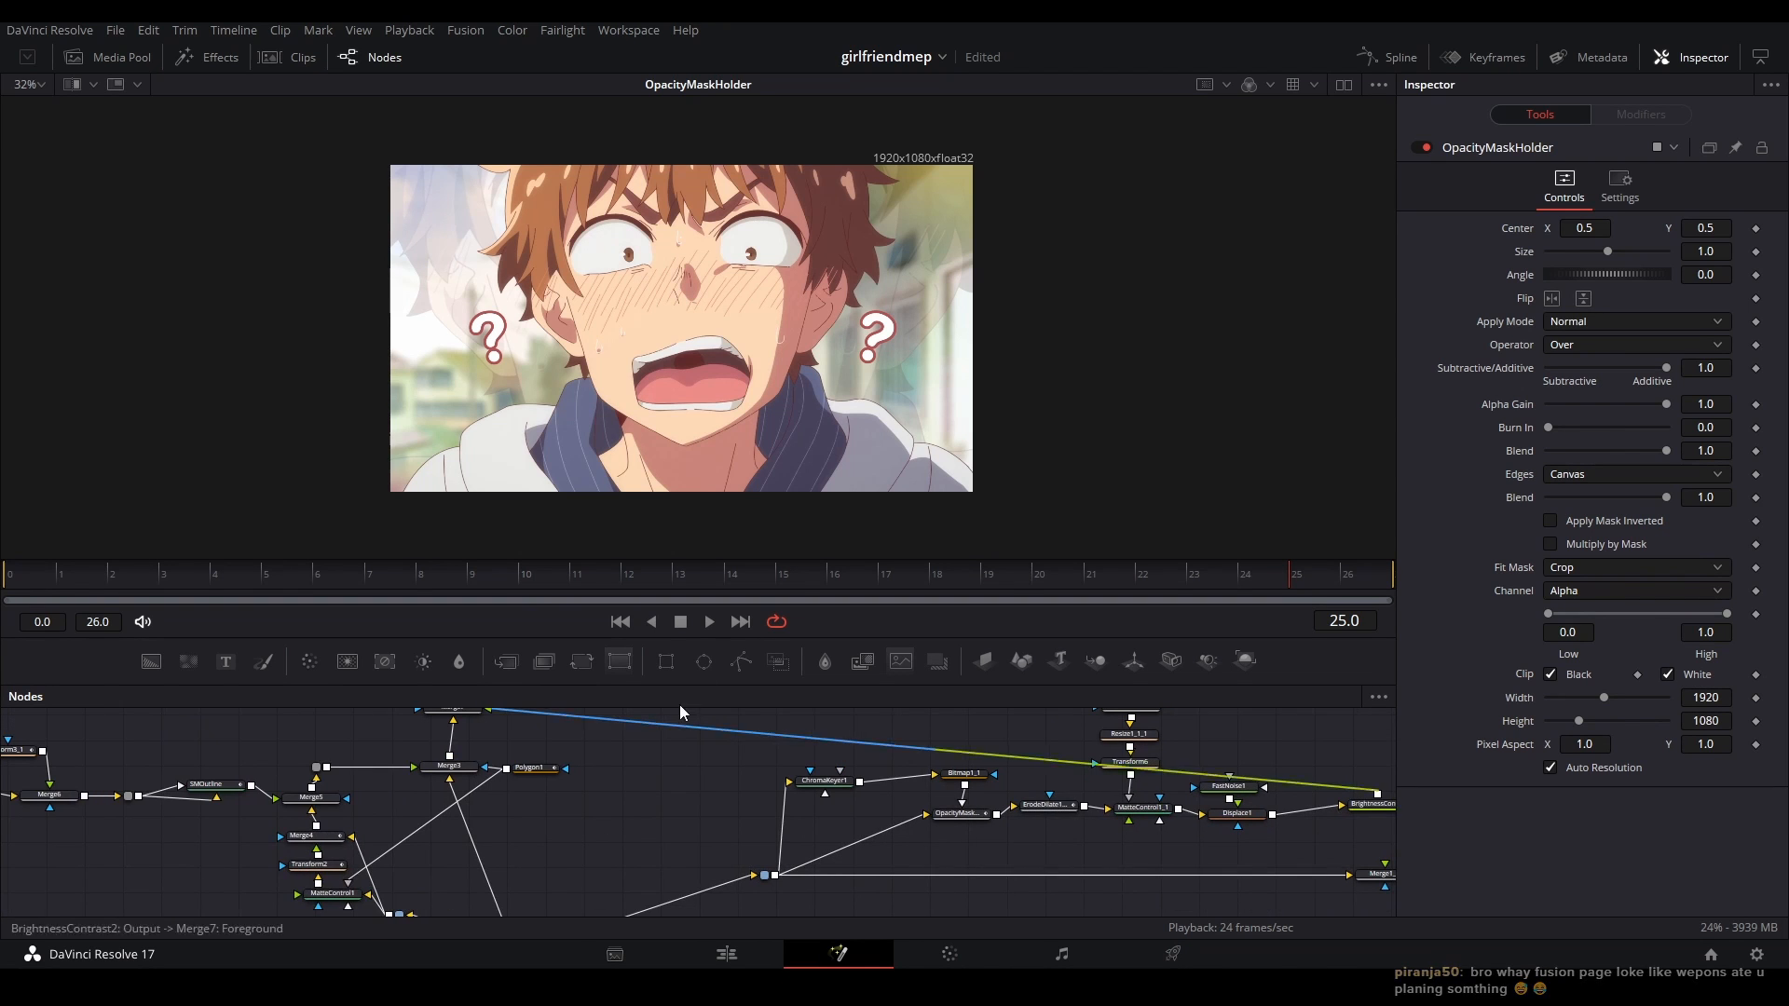
{"action": "left_click_drag", "start_coordinate": [751, 641], "coordinate": [751, 456]}
{"action": "left_click_drag", "start_coordinate": [578, 753], "coordinate": [544, 752]}
{"action": "left_click_drag", "start_coordinate": [780, 744], "coordinate": [1333, 778]}
{"action": "left_click_drag", "start_coordinate": [459, 798], "coordinate": [494, 751]}
{"action": "left_click_drag", "start_coordinate": [1389, 783], "coordinate": [840, 776]}
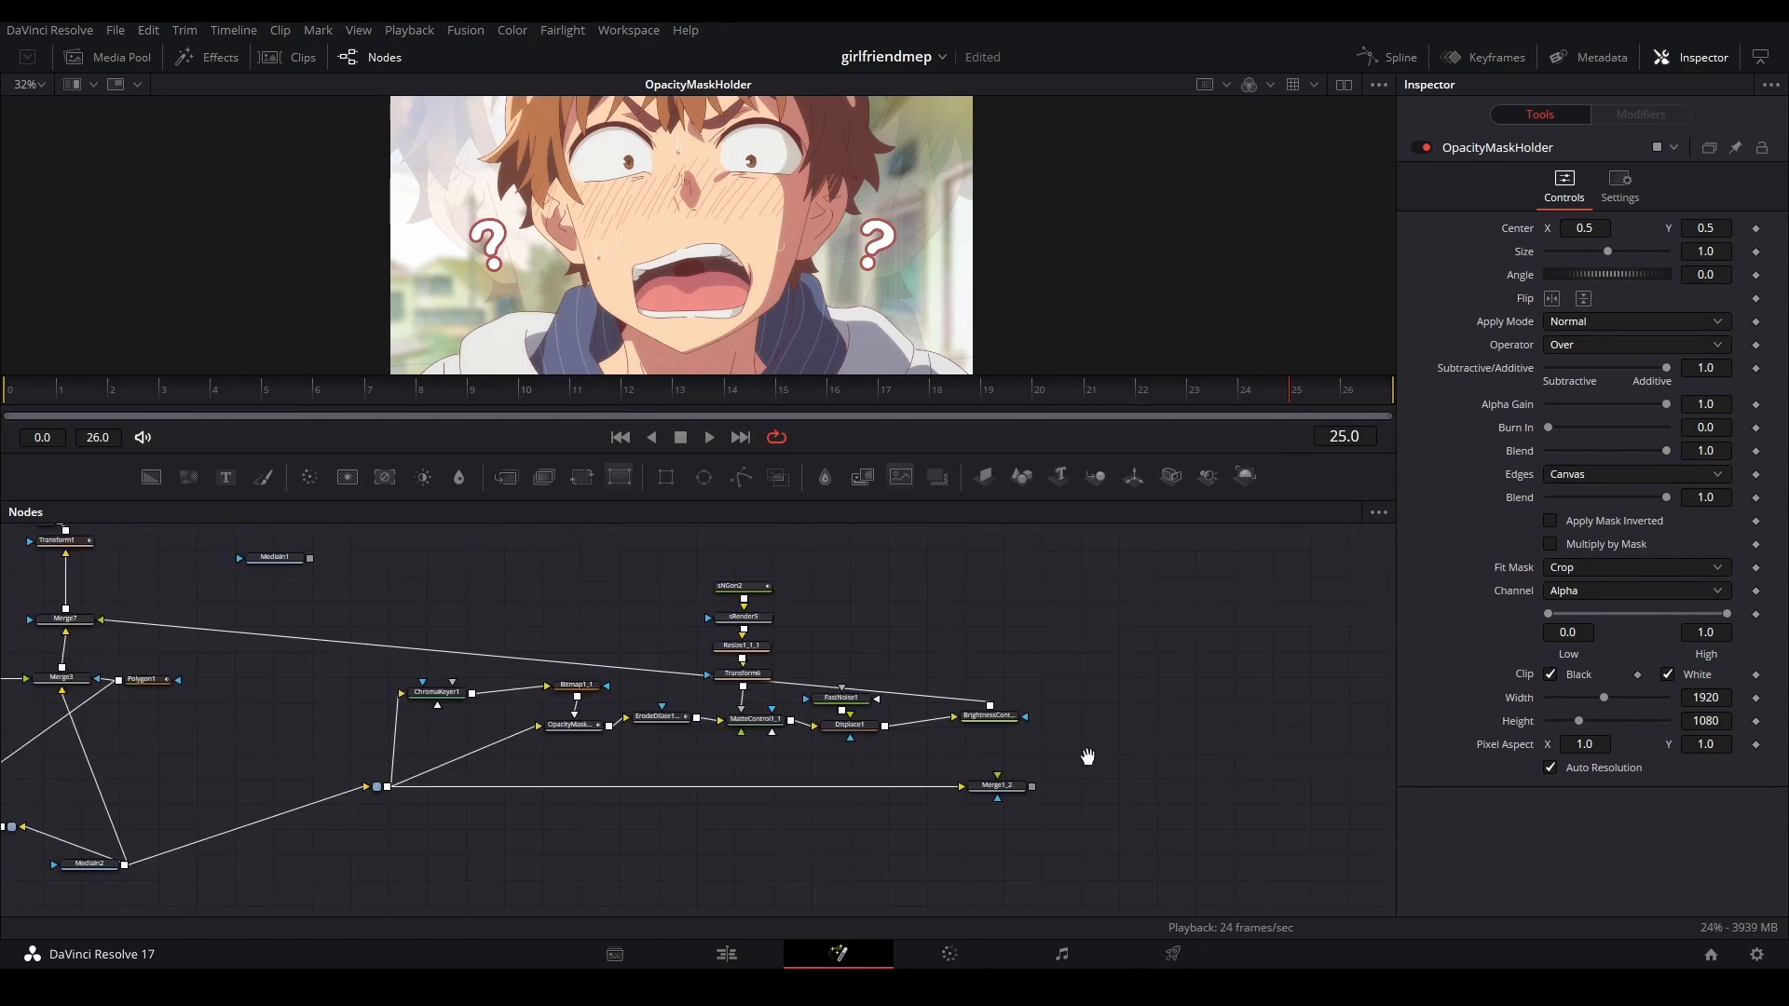
{"action": "left_click_drag", "start_coordinate": [799, 453], "coordinate": [799, 569]}
{"action": "left_click_drag", "start_coordinate": [706, 779], "coordinate": [785, 749]}
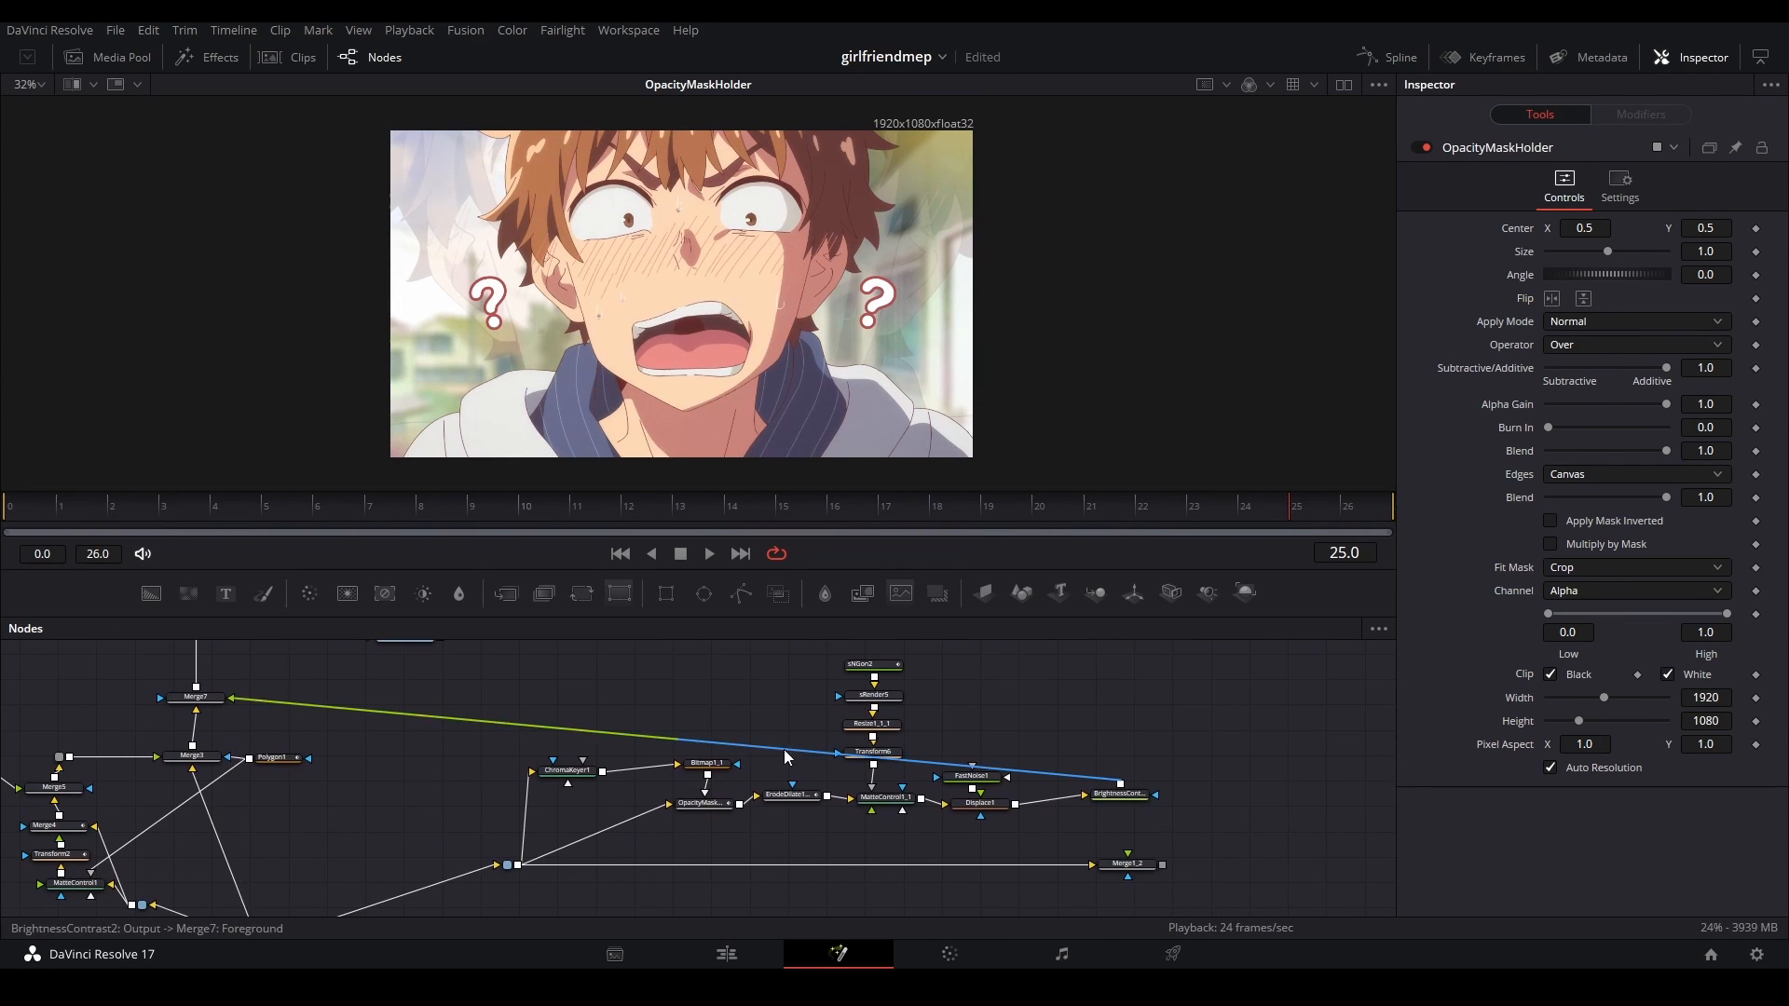
- Play the MediaIn2 source clip in the viewer from its first frame and save the project
{"action": "left_click_drag", "start_coordinate": [570, 807], "coordinate": [862, 697]}
{"action": "scroll", "coordinate": [524, 834], "scroll_direction": "up", "scroll_amount": 2}
{"action": "scroll", "coordinate": [529, 835], "scroll_direction": "up", "scroll_amount": 2}
{"action": "left_click", "coordinate": [528, 836]}
{"action": "key", "text": "2"}
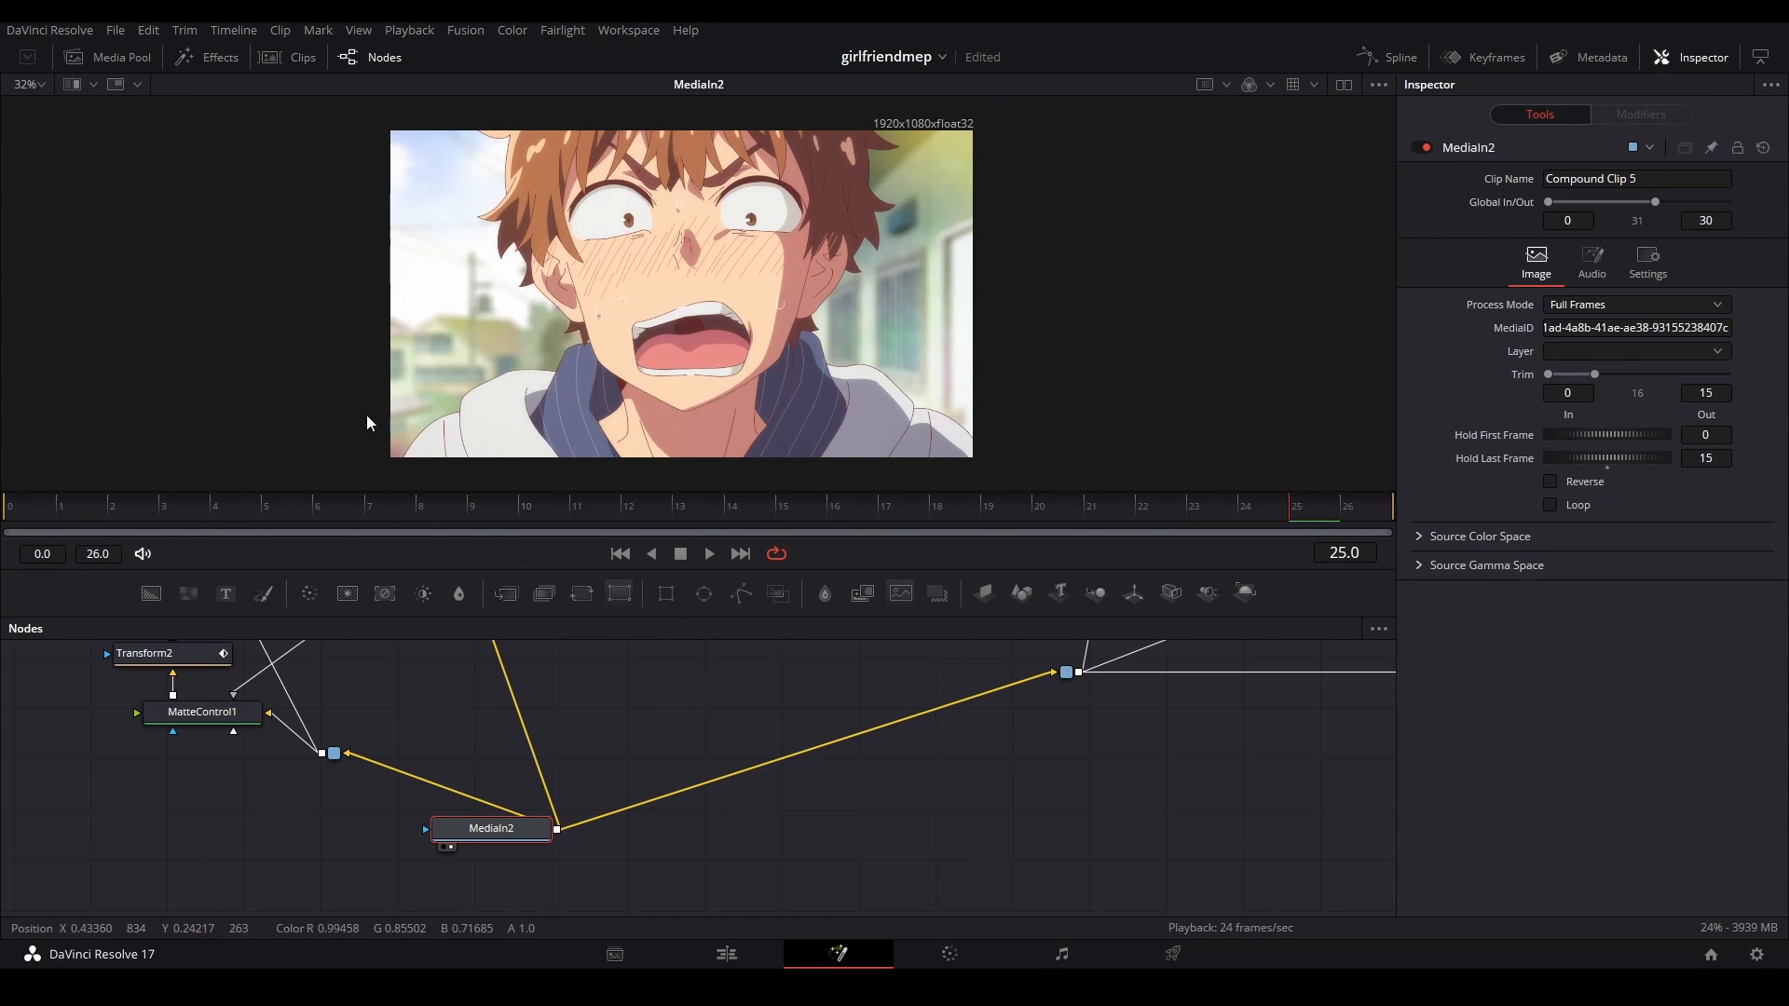
{"action": "left_click", "coordinate": [30, 504]}
{"action": "key", "text": "space"}
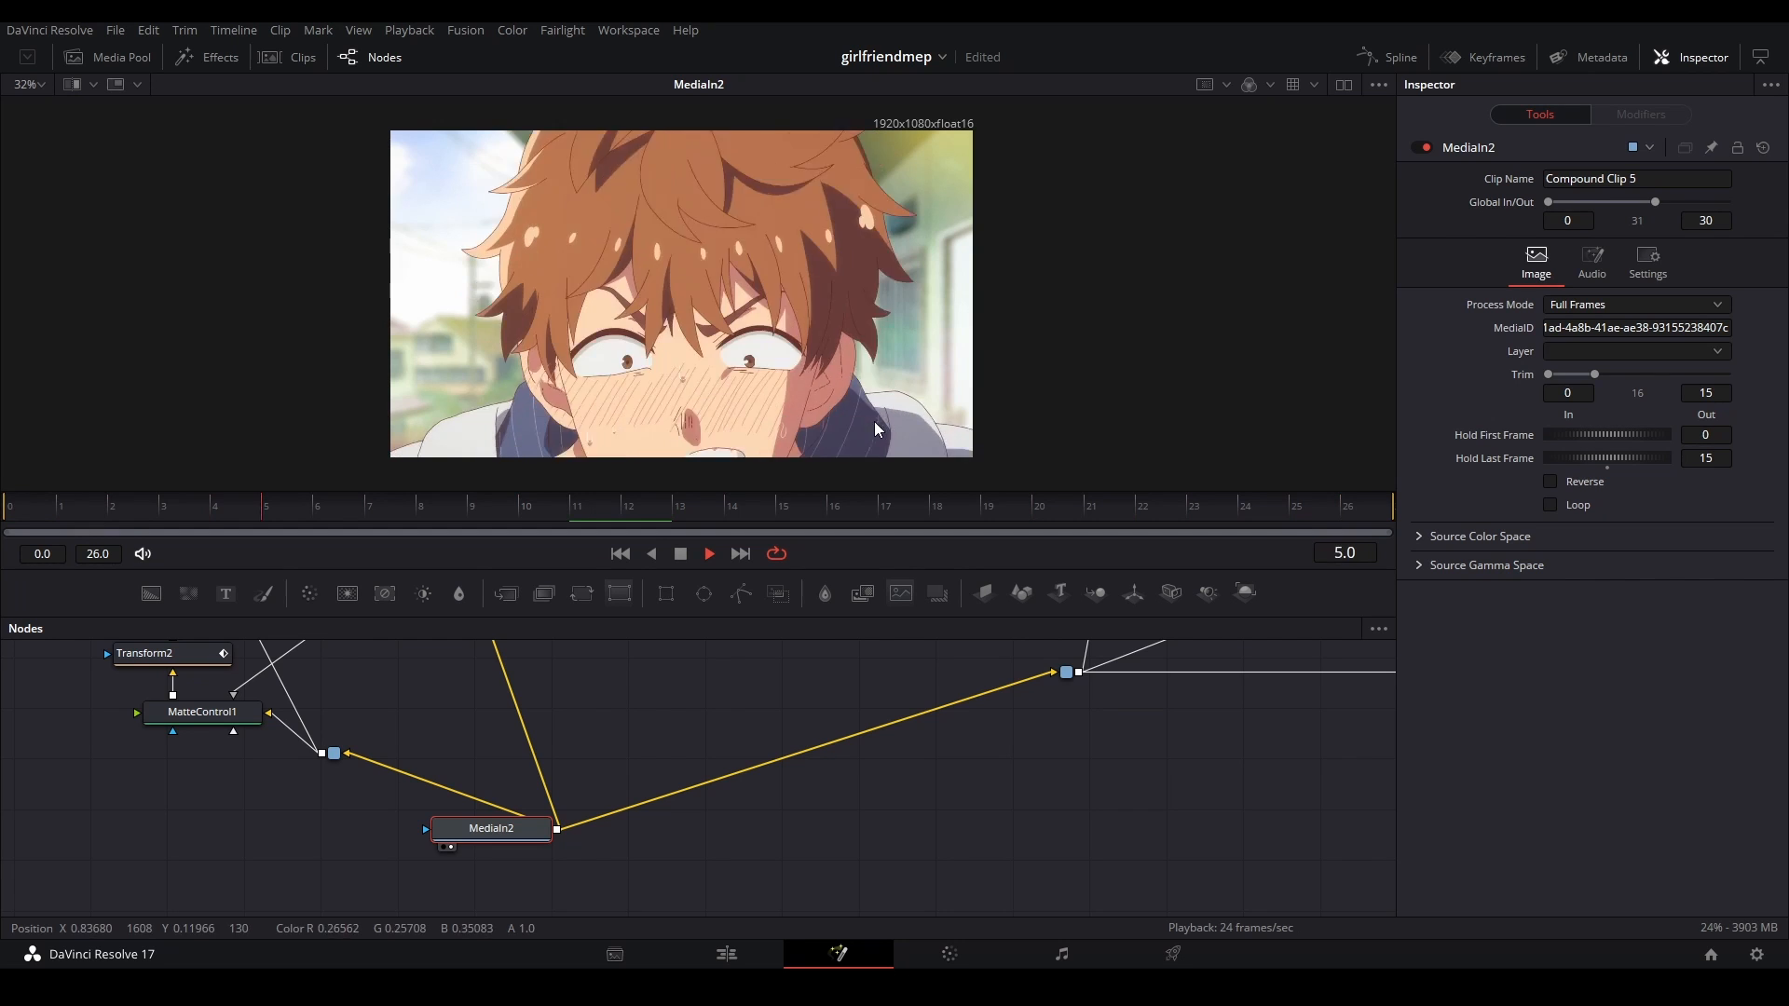
{"action": "left_click", "coordinate": [718, 705]}
{"action": "key", "text": "ctrl+s"}
- Display the MatteControl1 output and examine the character cutout up close
{"action": "left_click_drag", "start_coordinate": [475, 734], "coordinate": [533, 734]}
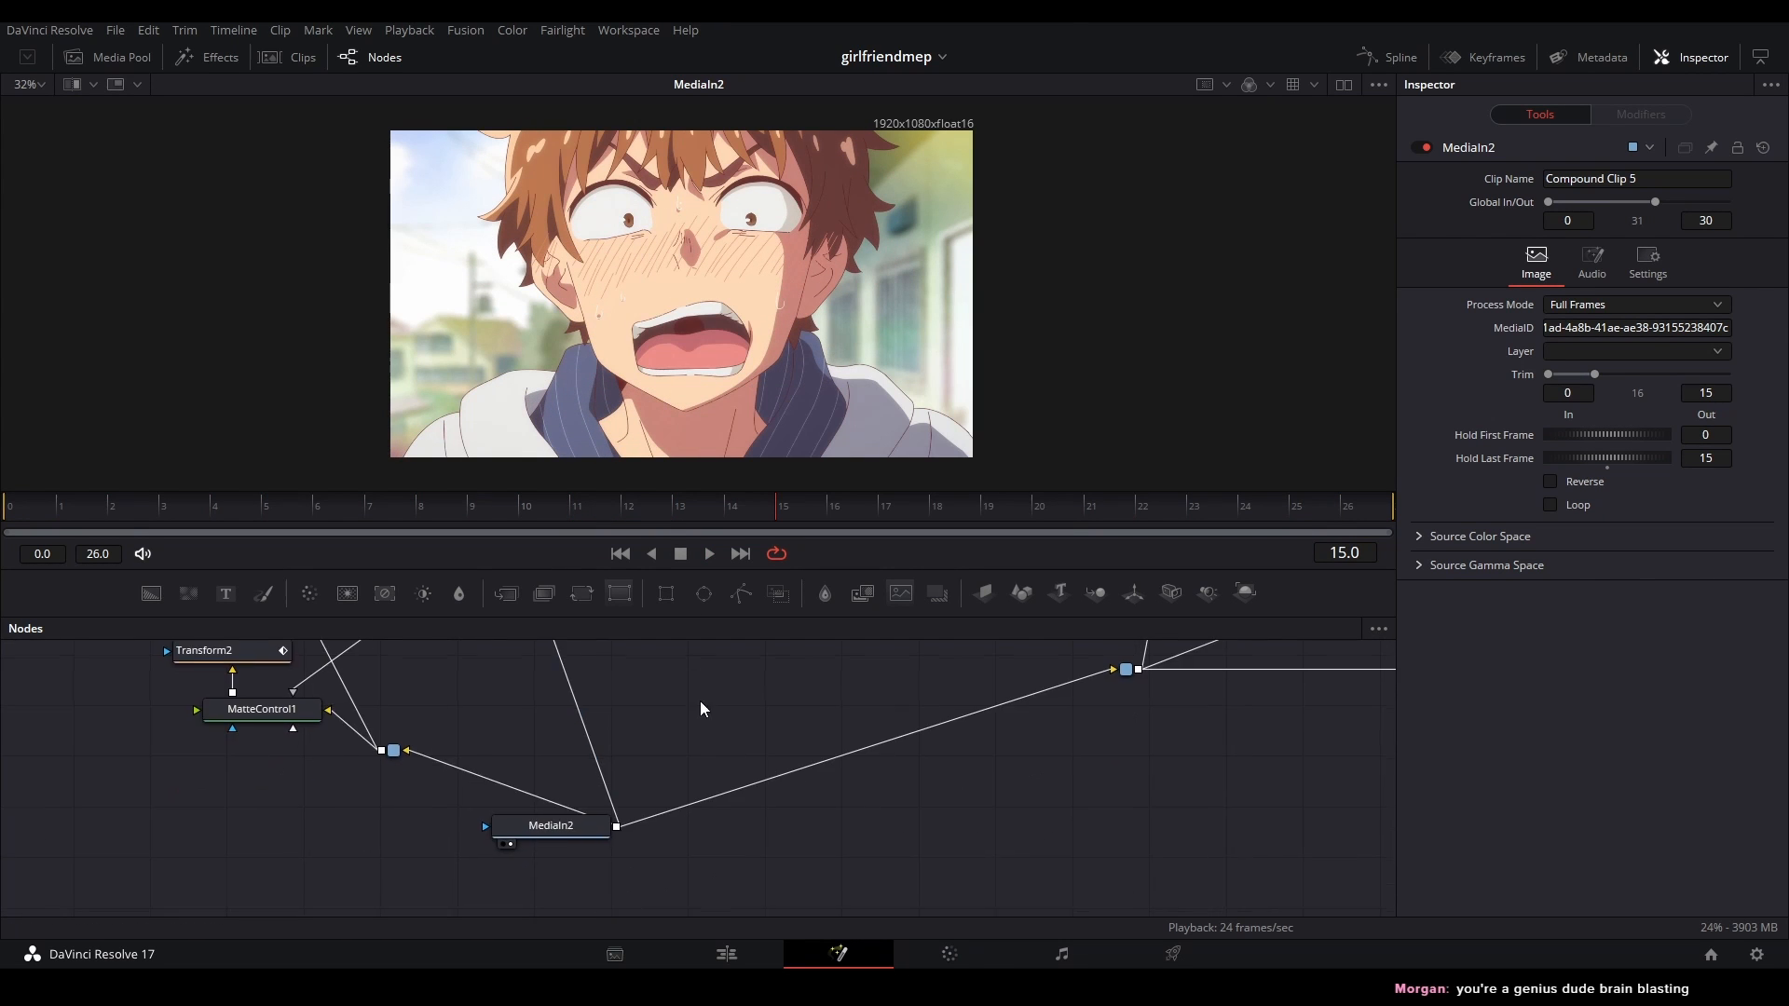
{"action": "left_click_drag", "start_coordinate": [420, 776], "coordinate": [718, 851]}
{"action": "left_click_drag", "start_coordinate": [871, 824], "coordinate": [813, 773]}
{"action": "left_click", "coordinate": [526, 747]}
{"action": "key", "text": "2"}
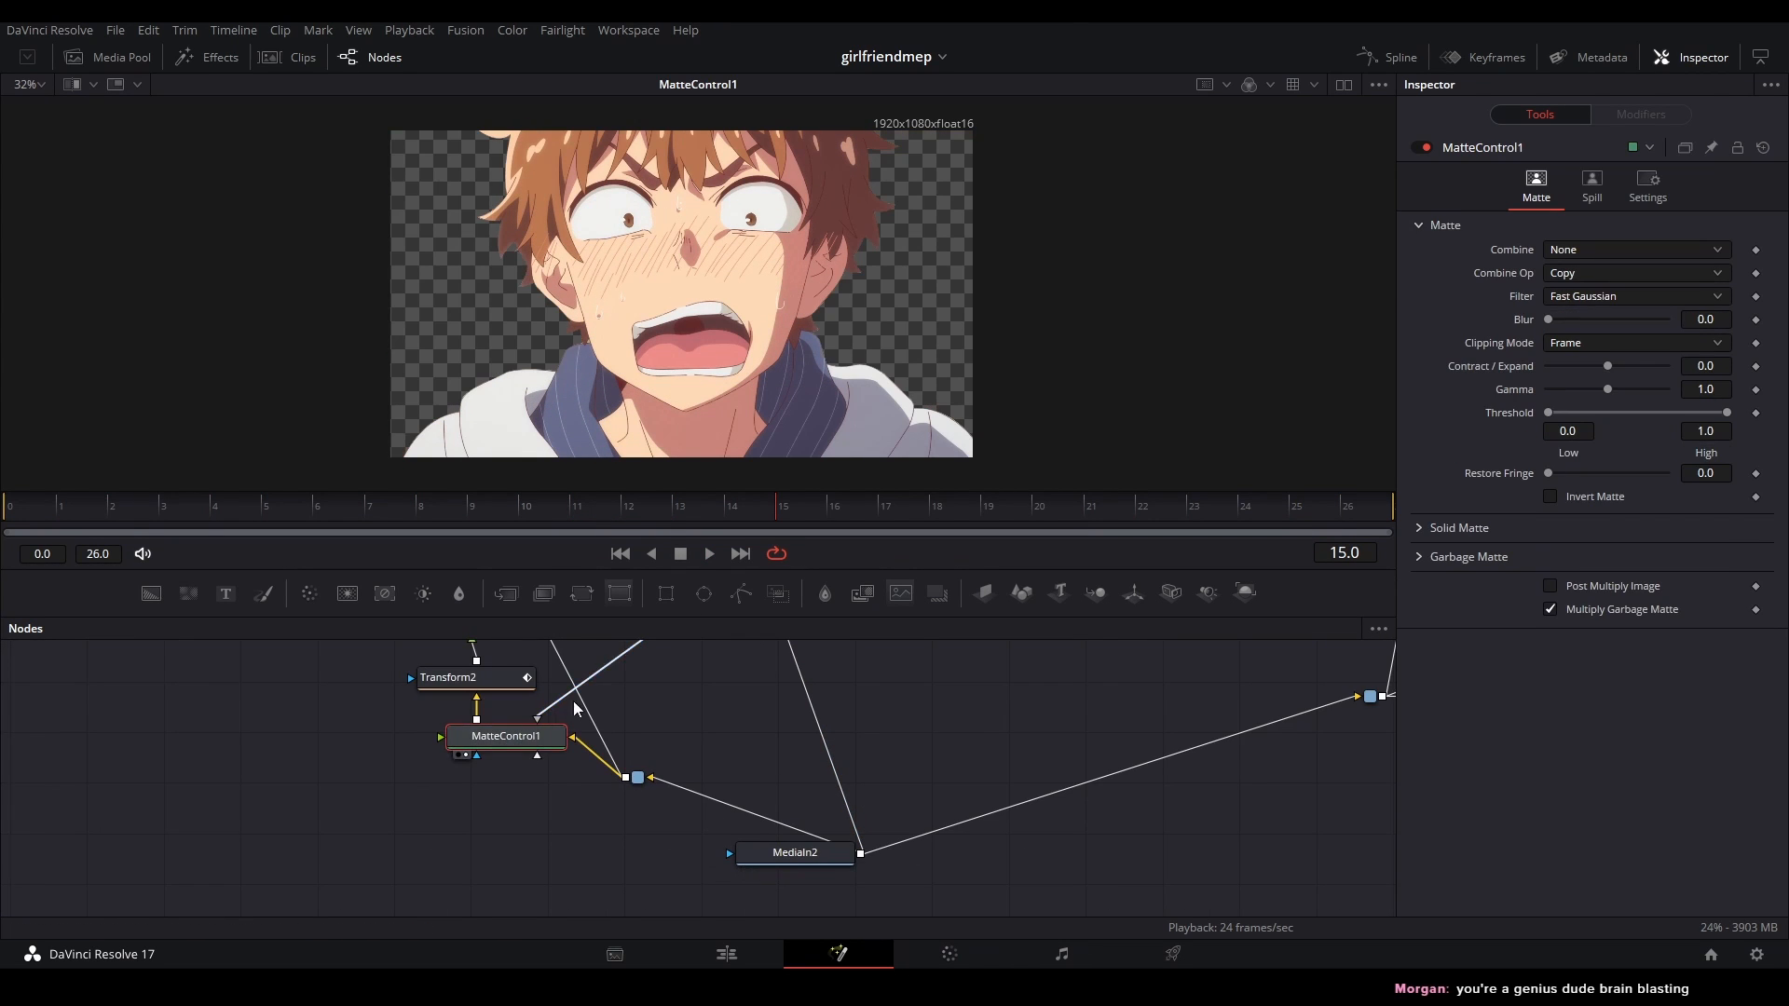
{"action": "scroll", "coordinate": [596, 745], "scroll_direction": "up", "scroll_amount": 3}
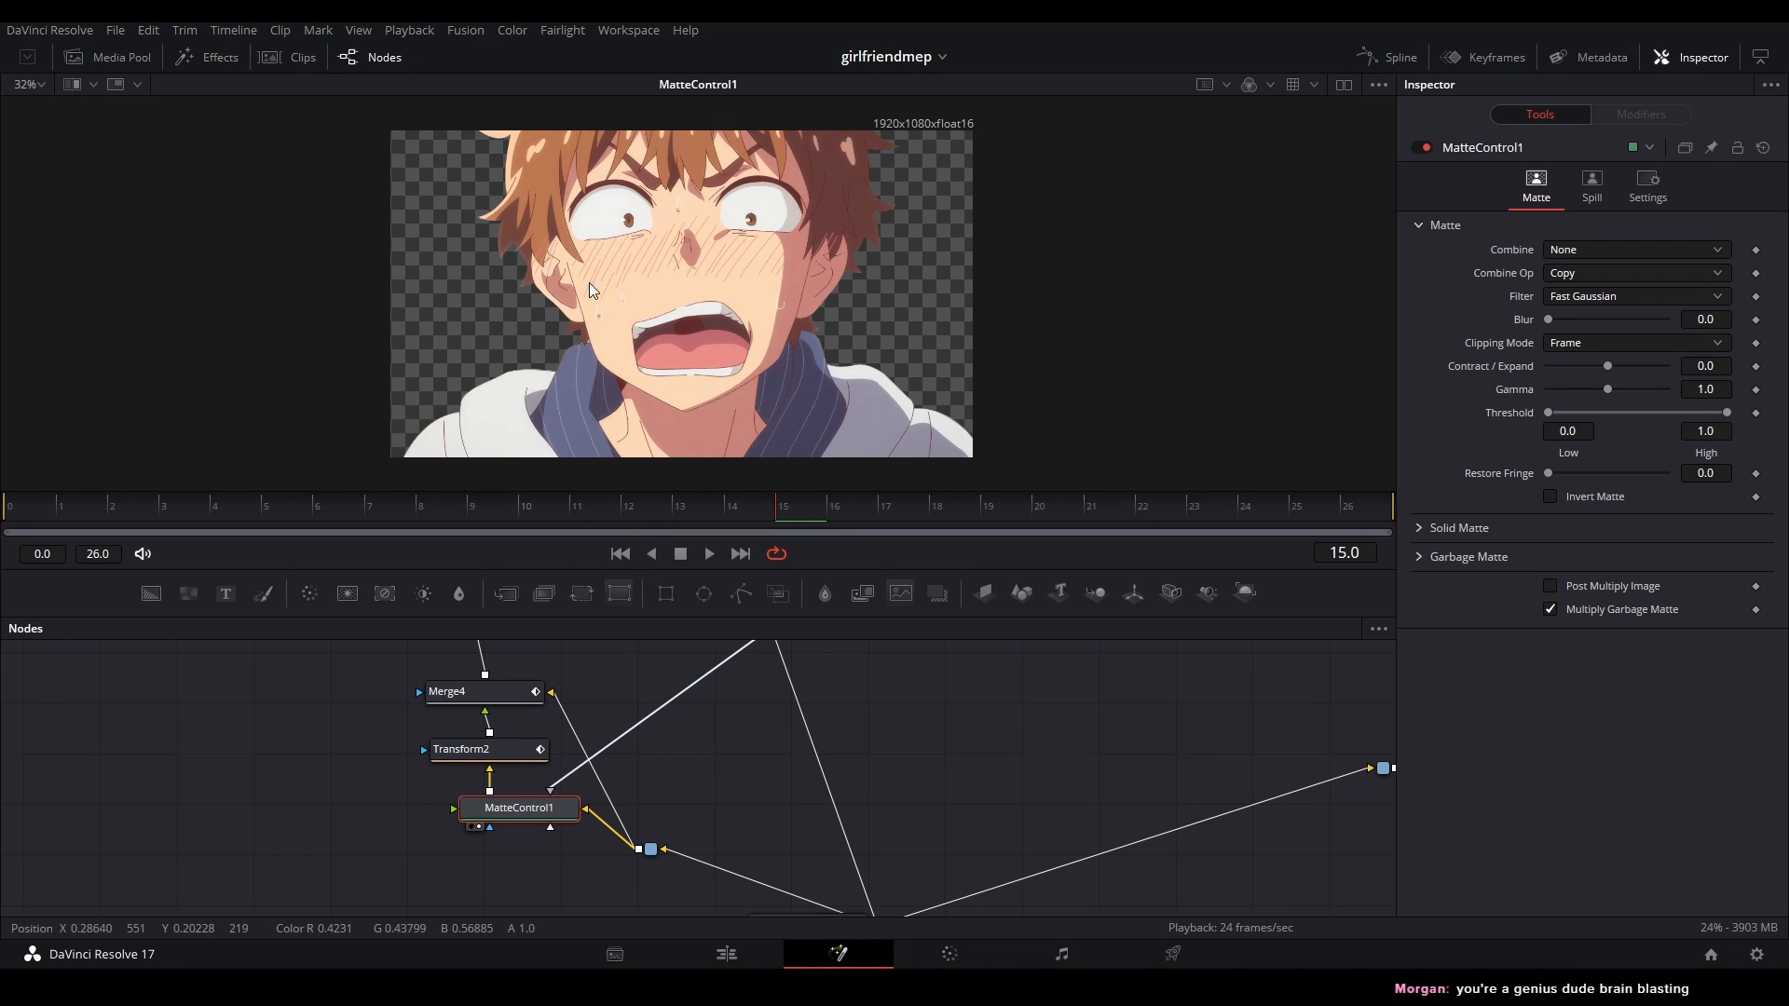
{"action": "scroll", "coordinate": [589, 282], "scroll_direction": "up", "scroll_amount": 2}
{"action": "left_click_drag", "start_coordinate": [555, 795], "coordinate": [736, 784]}
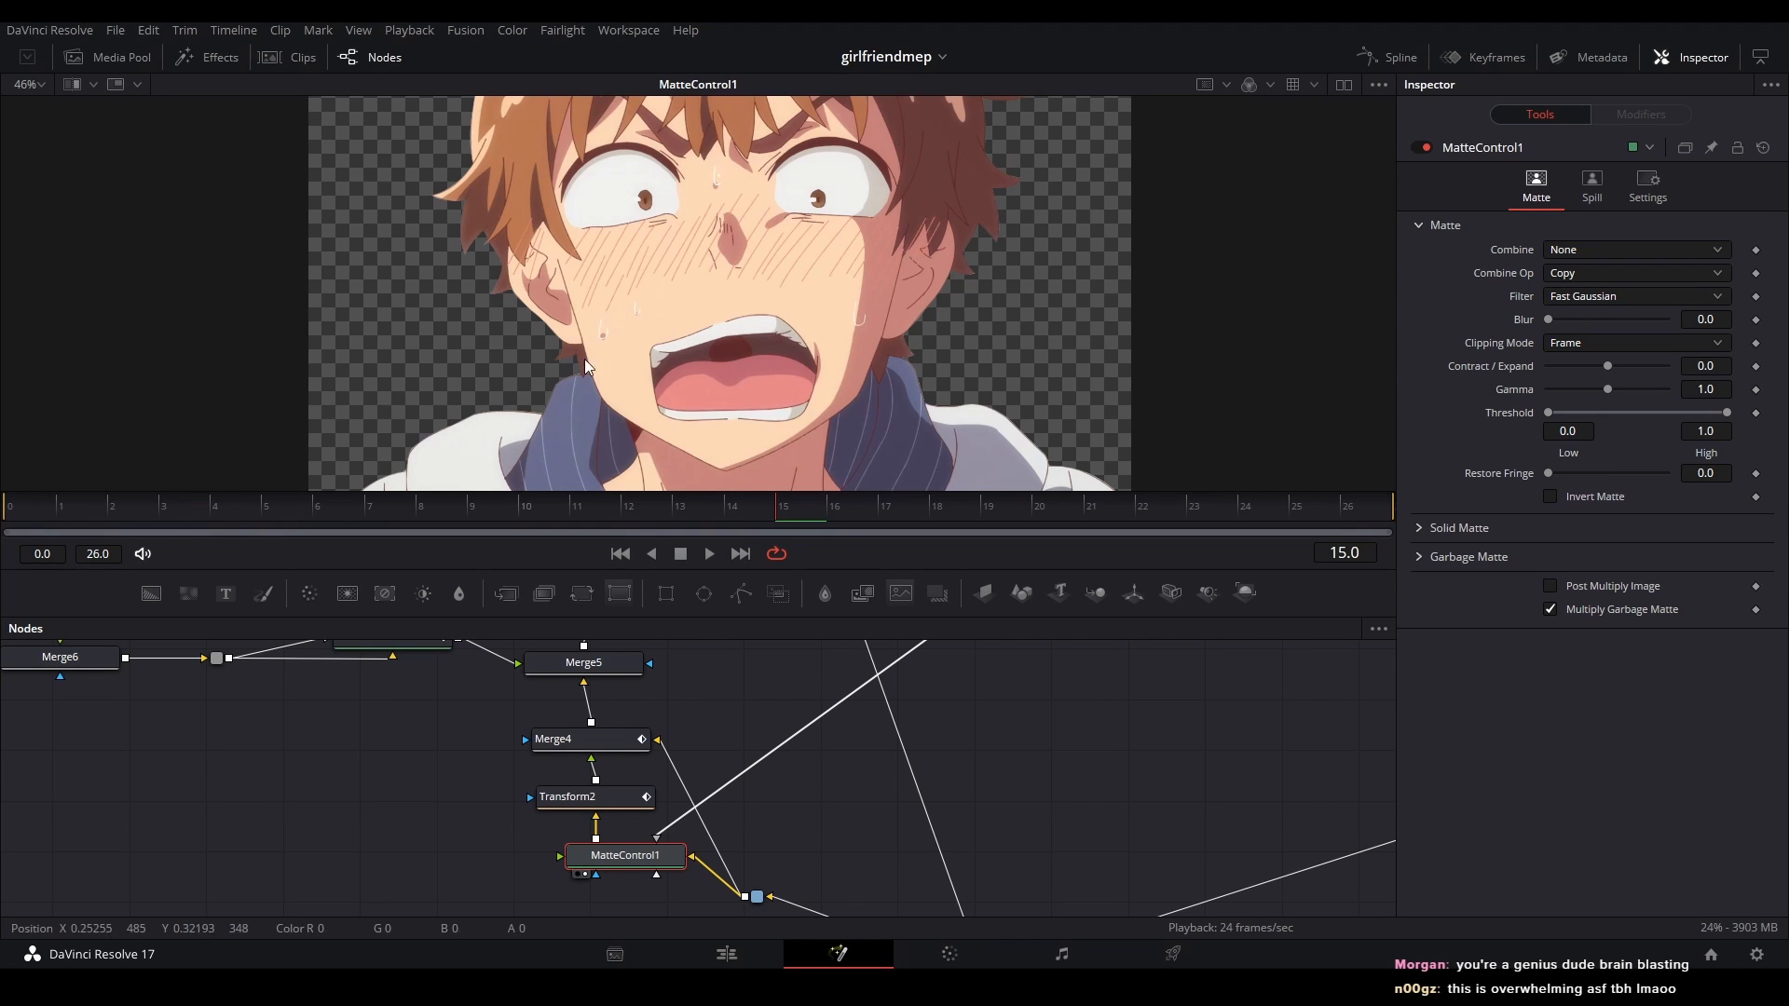
- Switch to Chrome and open neptun's pin art effect tutorial from the YouTube results for "bcc pinart"
{"action": "mouse_move", "coordinate": [437, 988]}
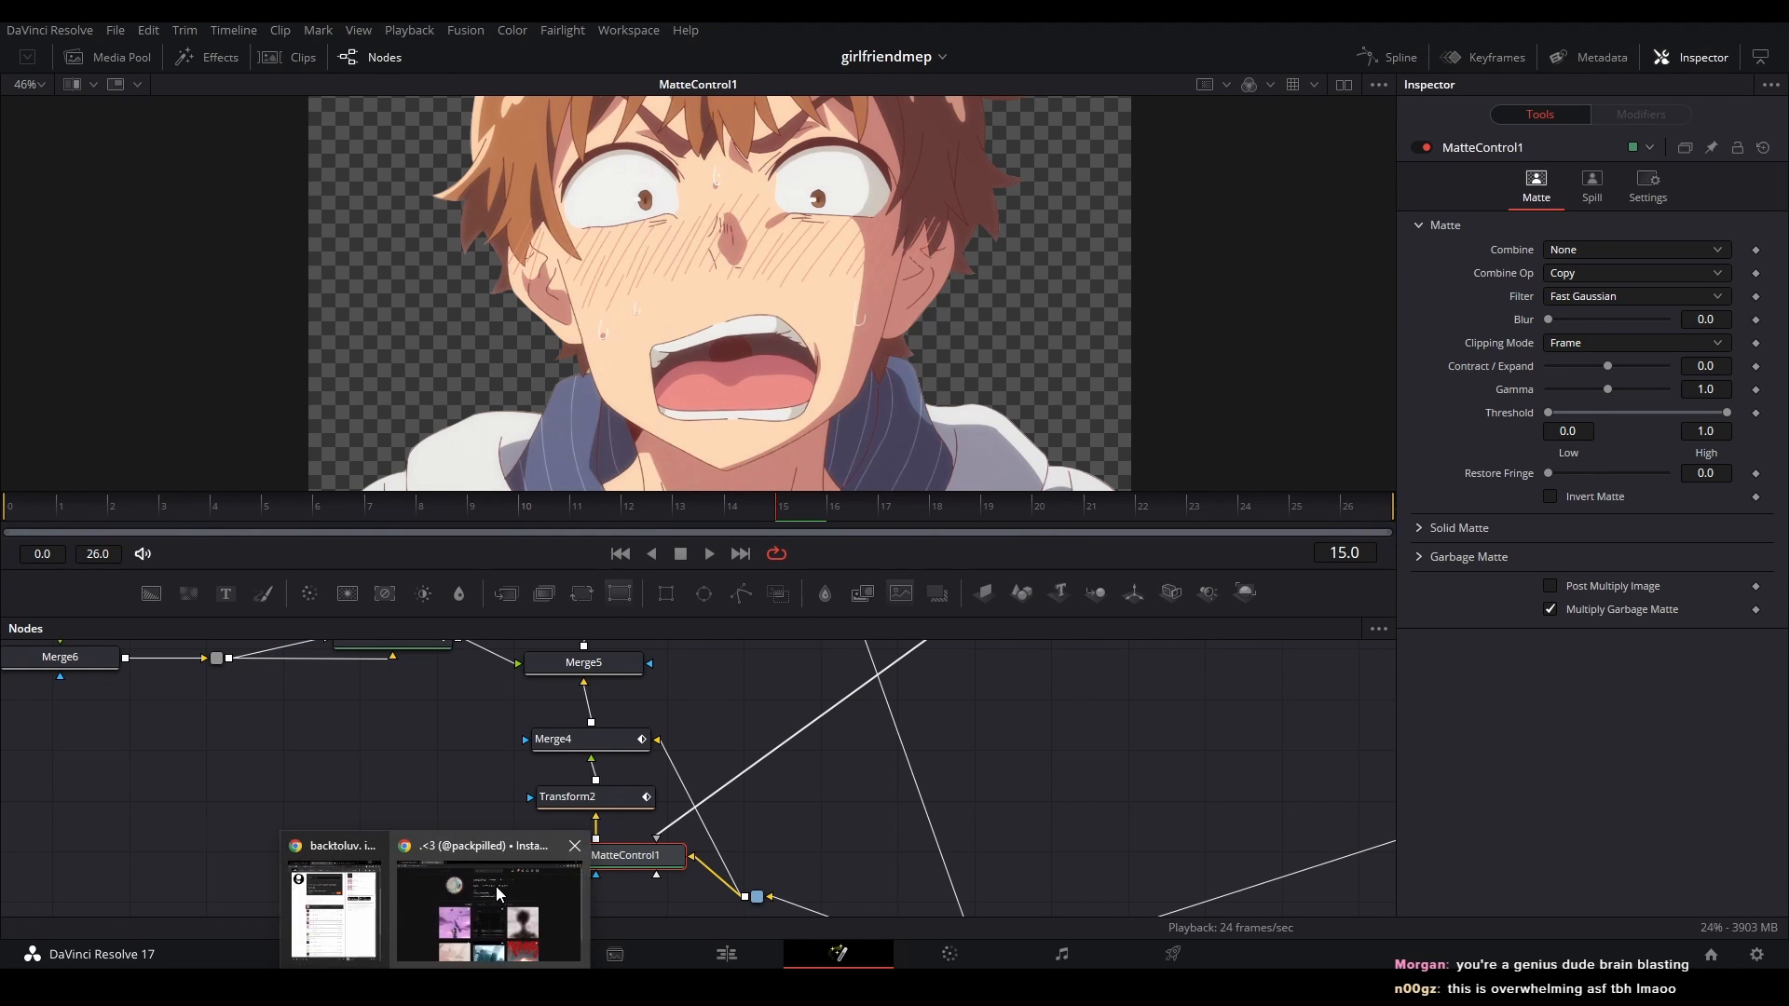
{"action": "left_click", "coordinate": [493, 896]}
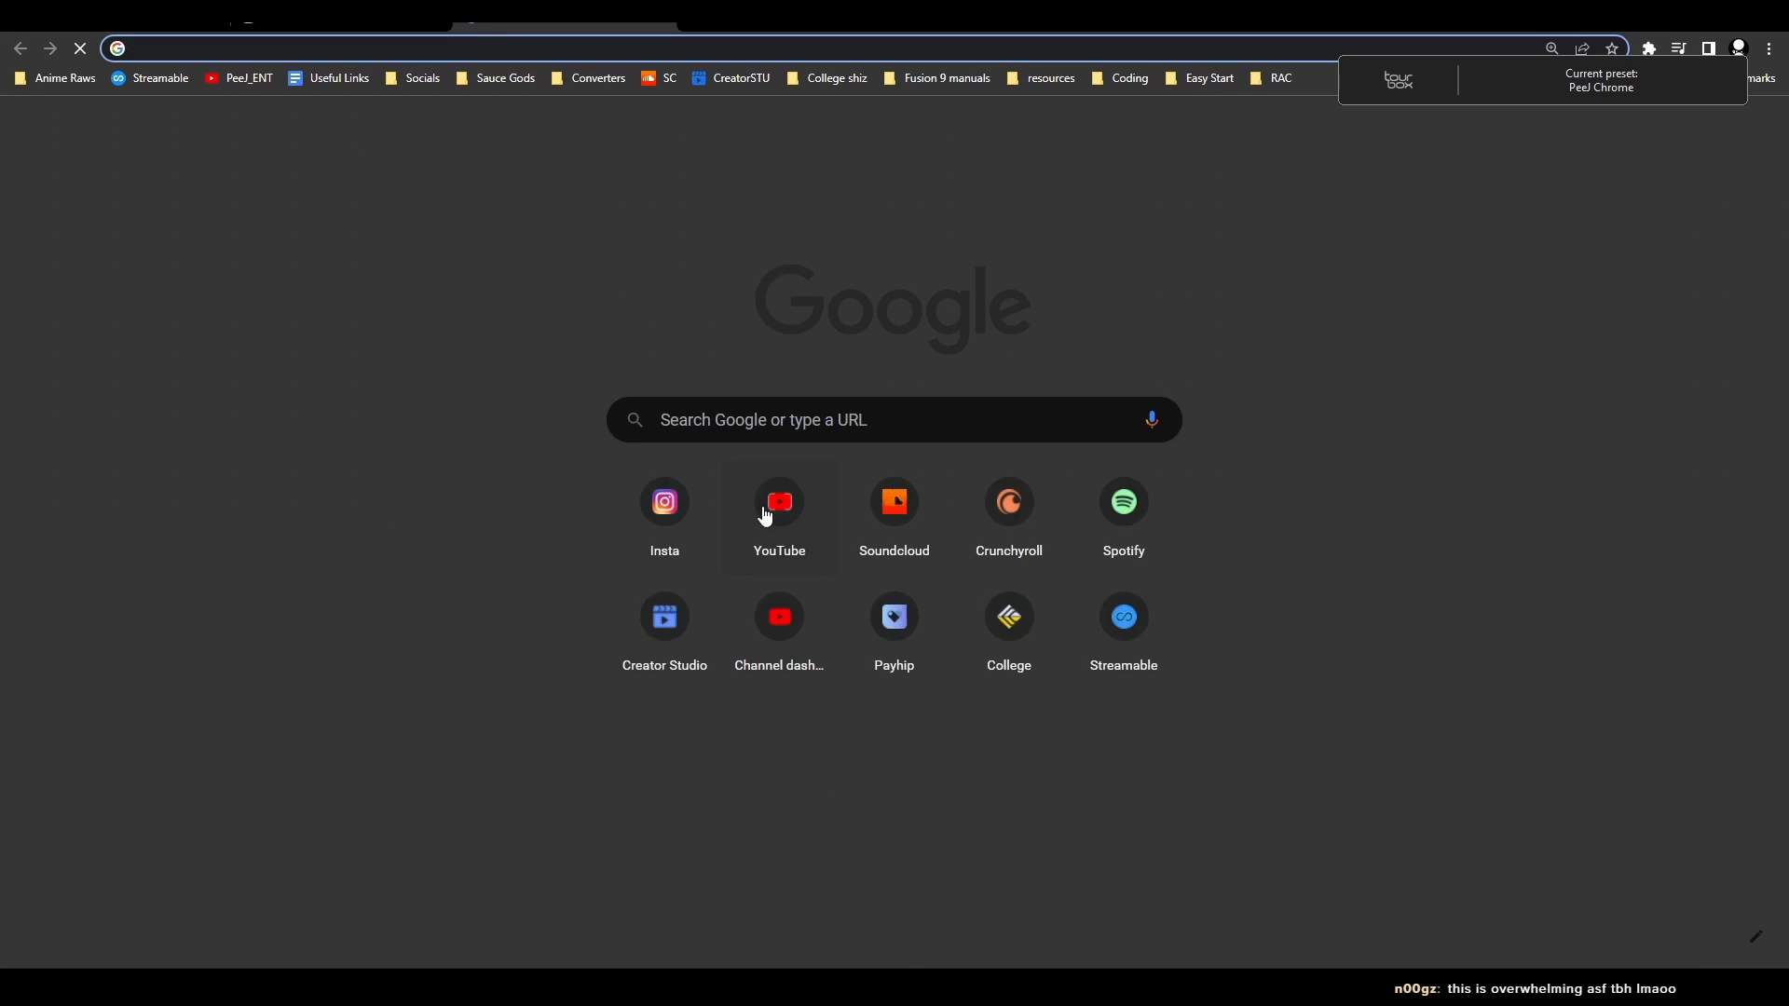
{"action": "left_click", "coordinate": [763, 511]}
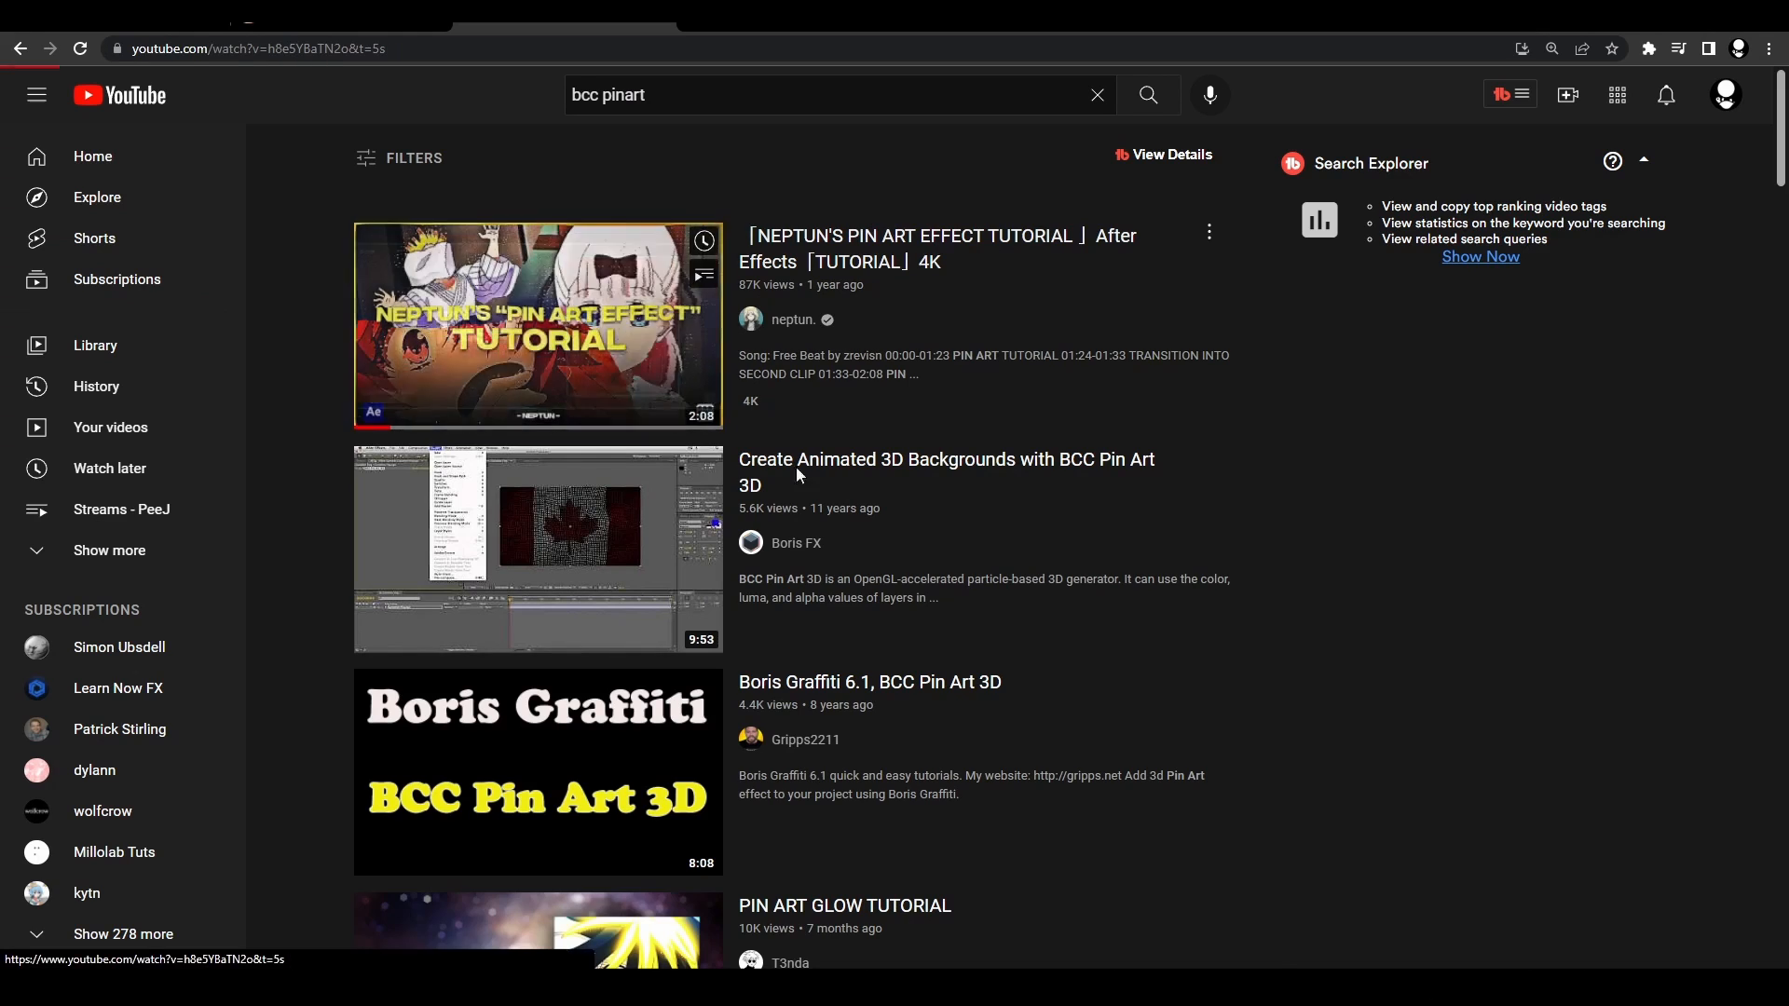
{"action": "left_click", "coordinate": [378, 359]}
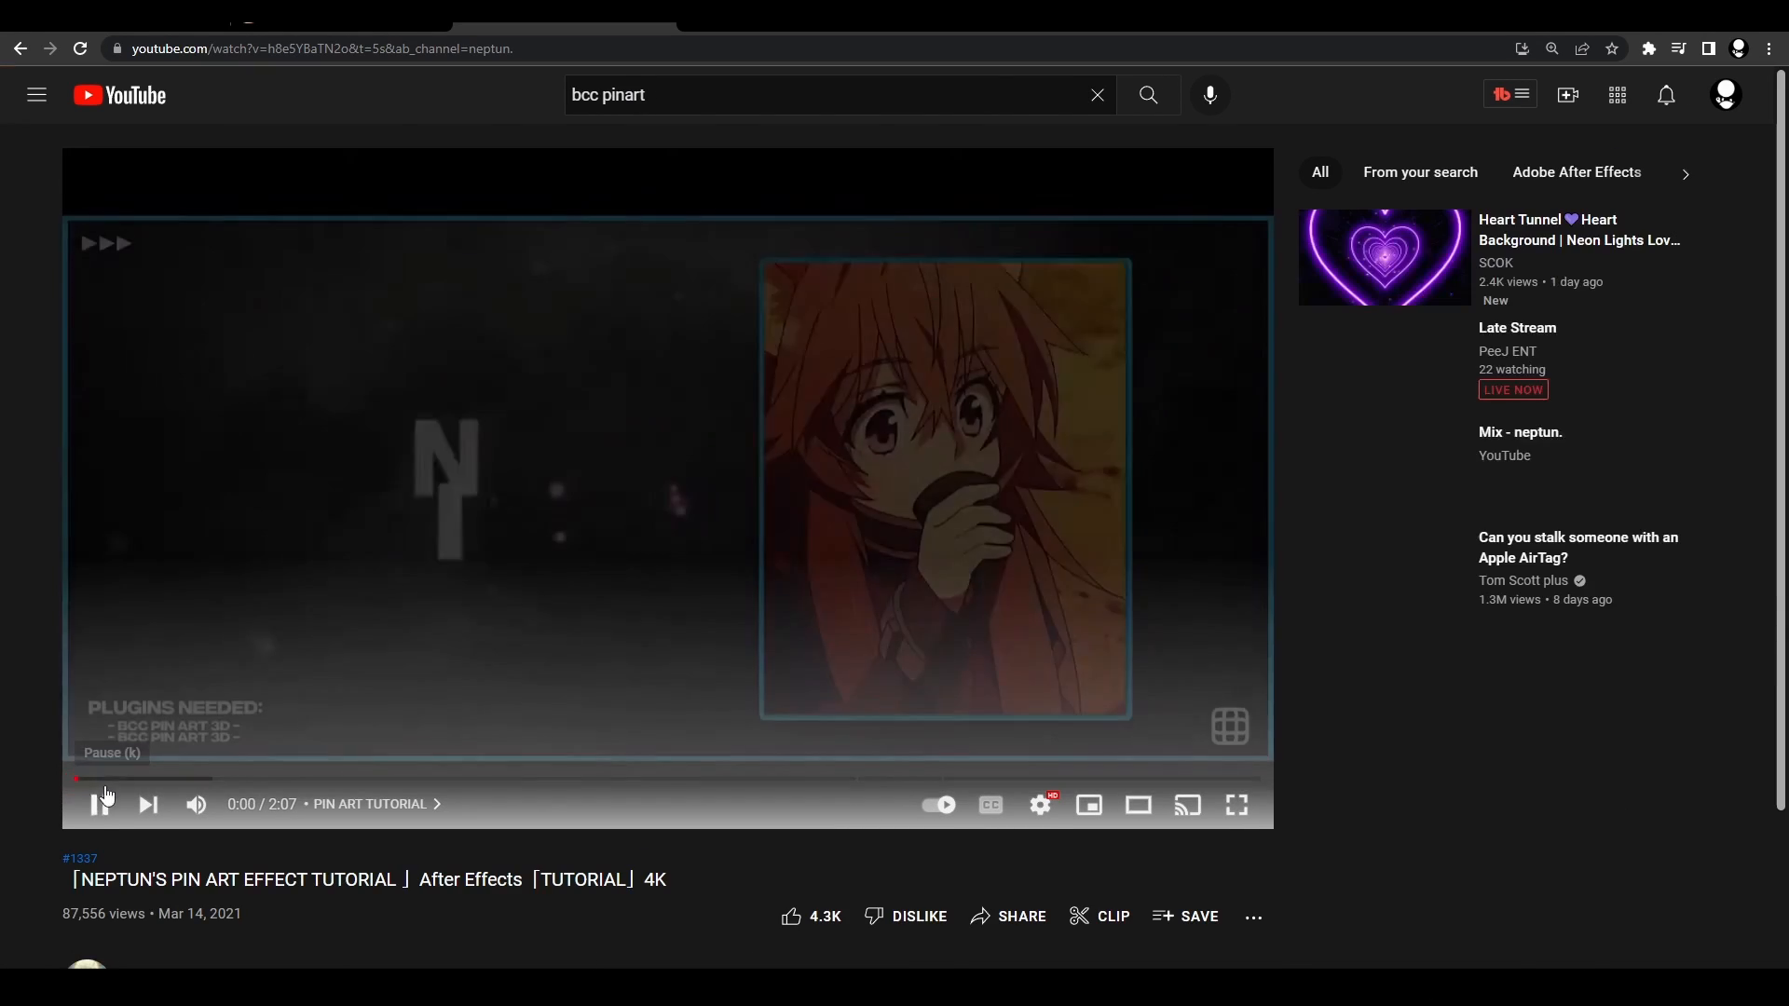
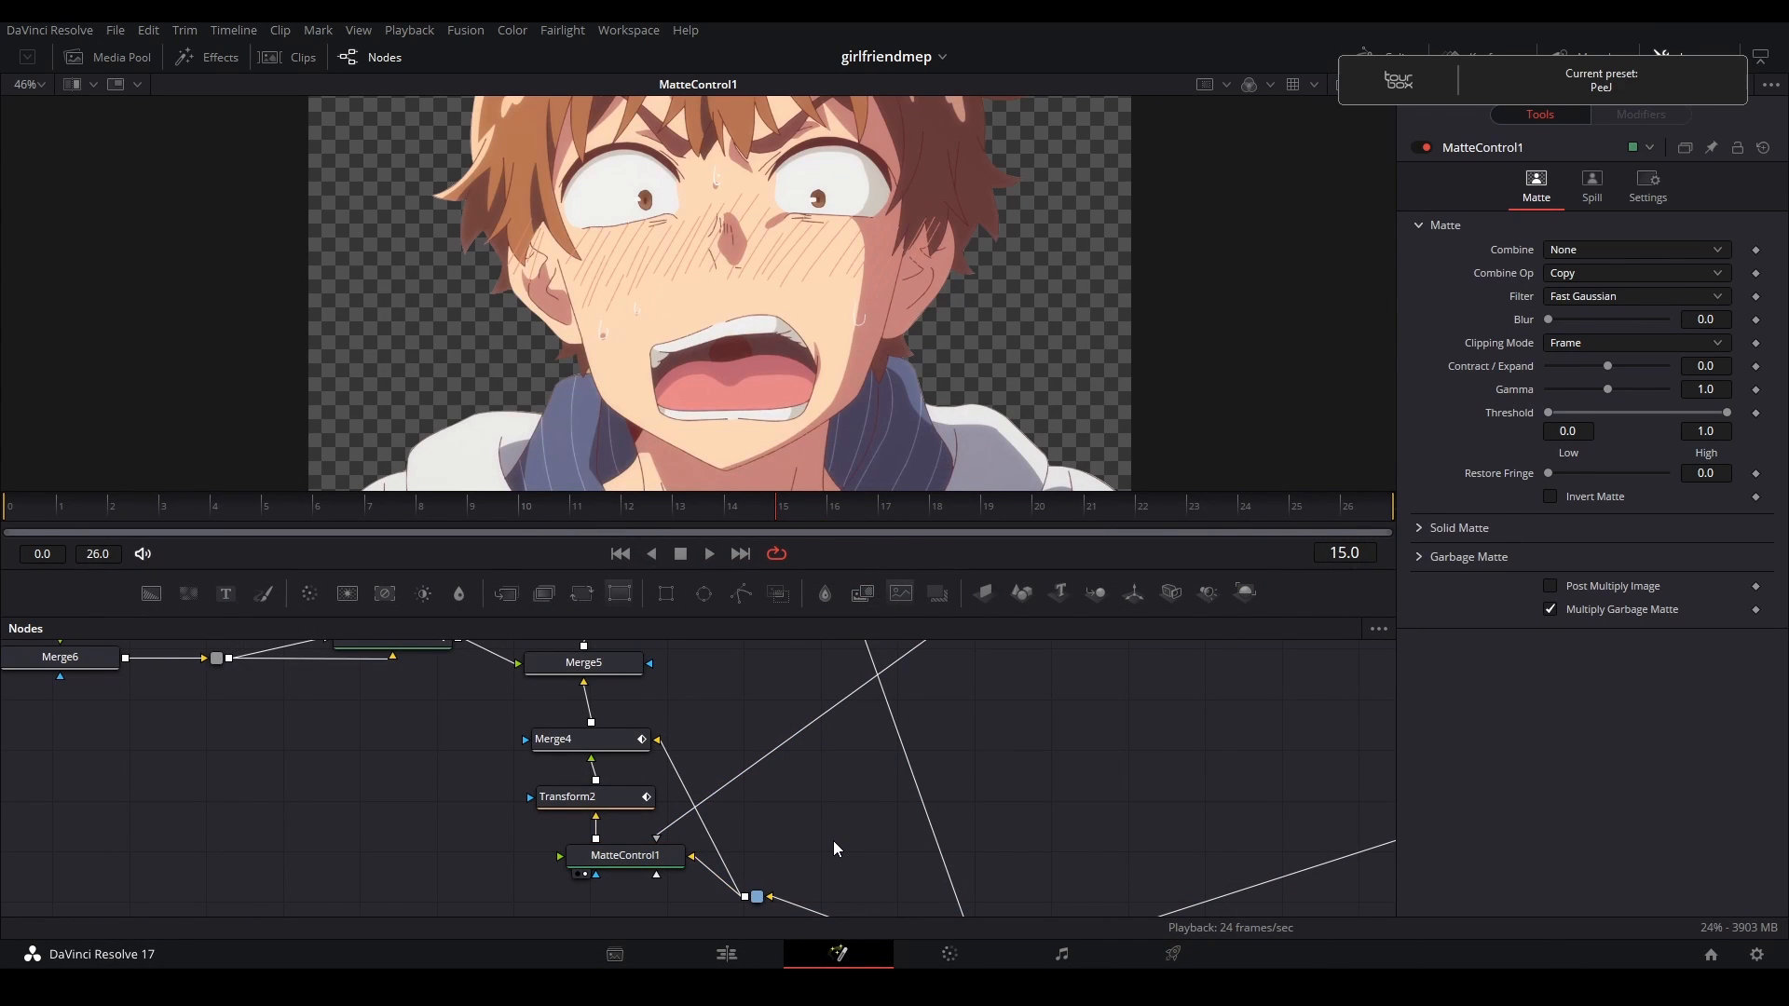
- Return to DaVinci Resolve, select MatteControl1 and enlarge the viewer to examine its cutout
{"action": "left_click_drag", "start_coordinate": [804, 752], "coordinate": [827, 650]}
{"action": "left_click", "coordinate": [658, 754]}
{"action": "scroll", "coordinate": [674, 484], "scroll_direction": "down", "scroll_amount": 2}
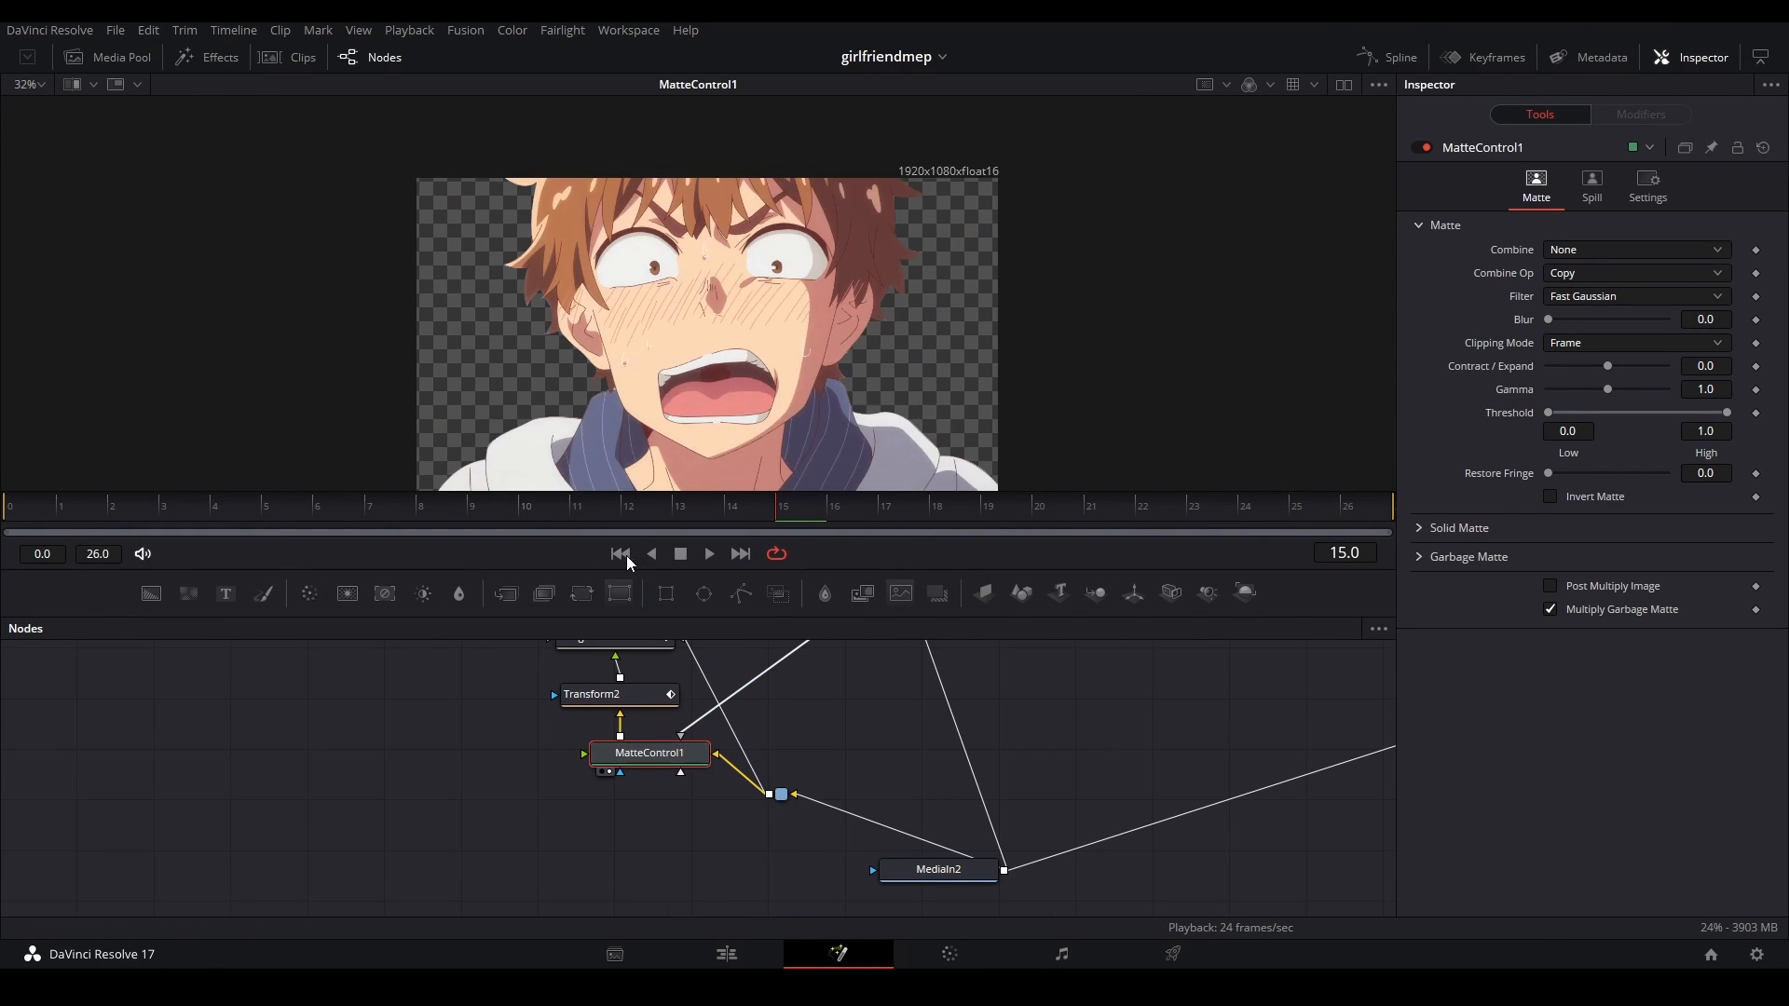
{"action": "left_click_drag", "start_coordinate": [588, 570], "coordinate": [588, 635]}
{"action": "scroll", "coordinate": [686, 411], "scroll_direction": "up", "scroll_amount": 2}
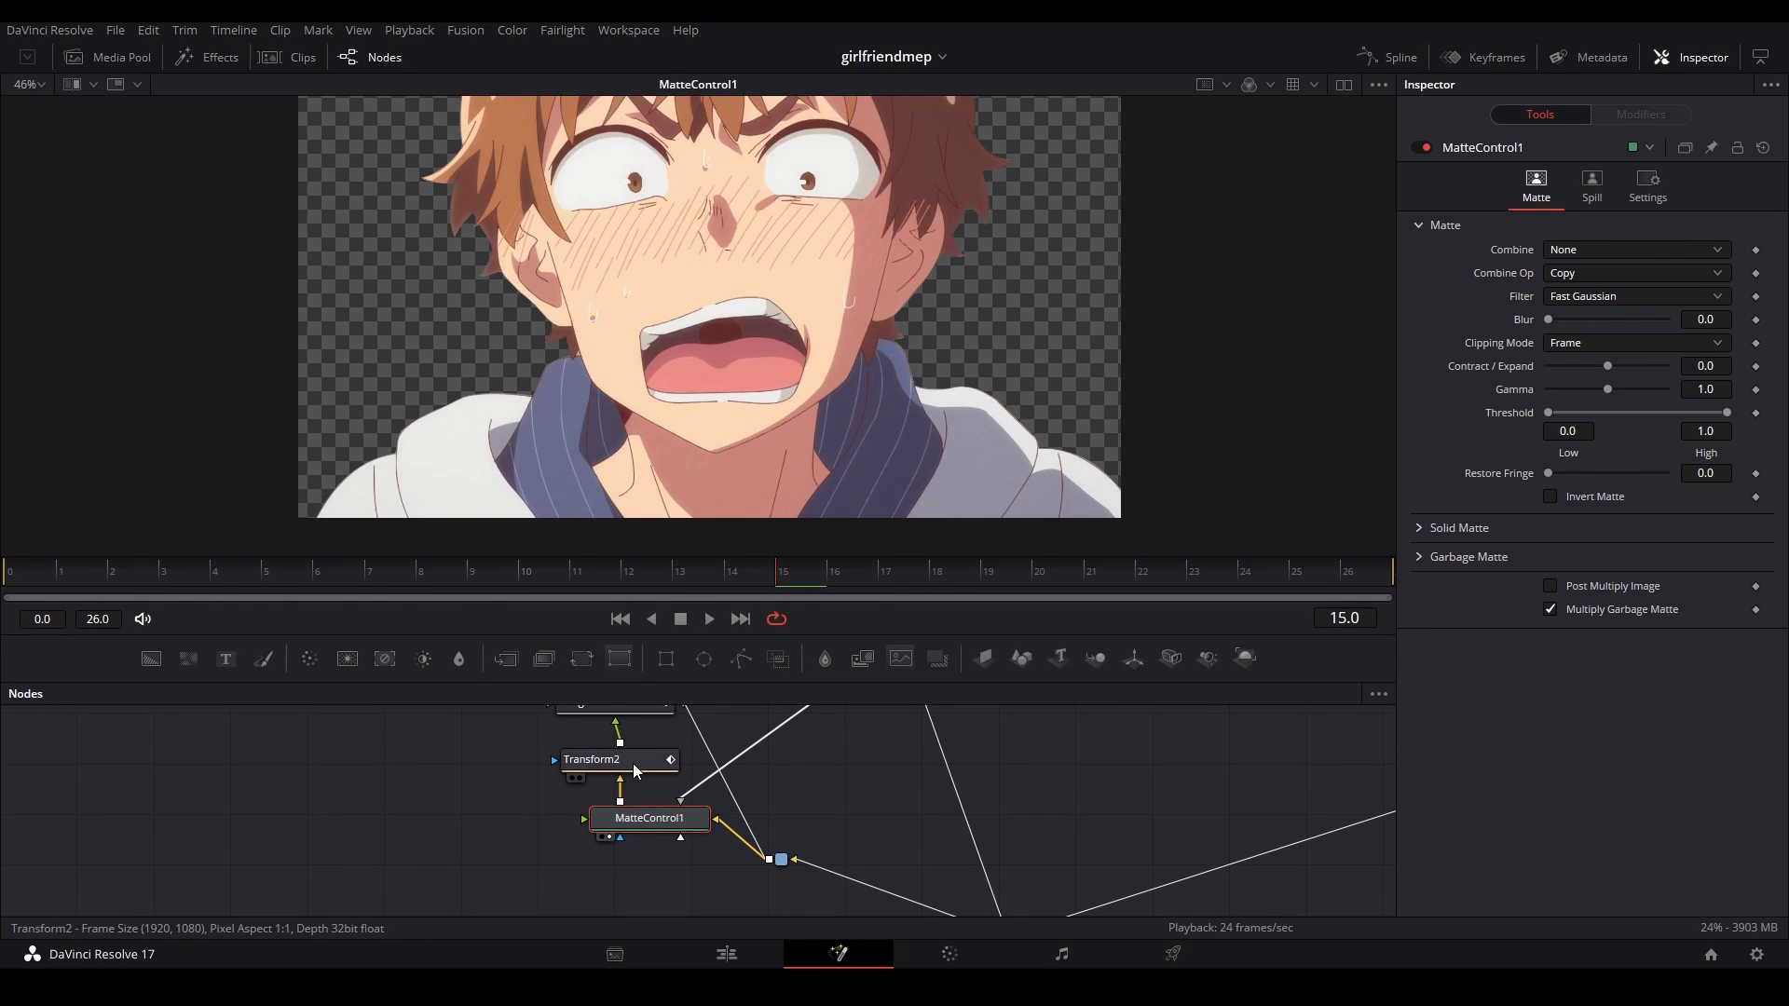
- Display the Transform2 output and play it from the first frame to check the cutout's scaling
{"action": "left_click", "coordinate": [596, 760]}
{"action": "left_click", "coordinate": [34, 572]}
{"action": "key", "text": "space"}
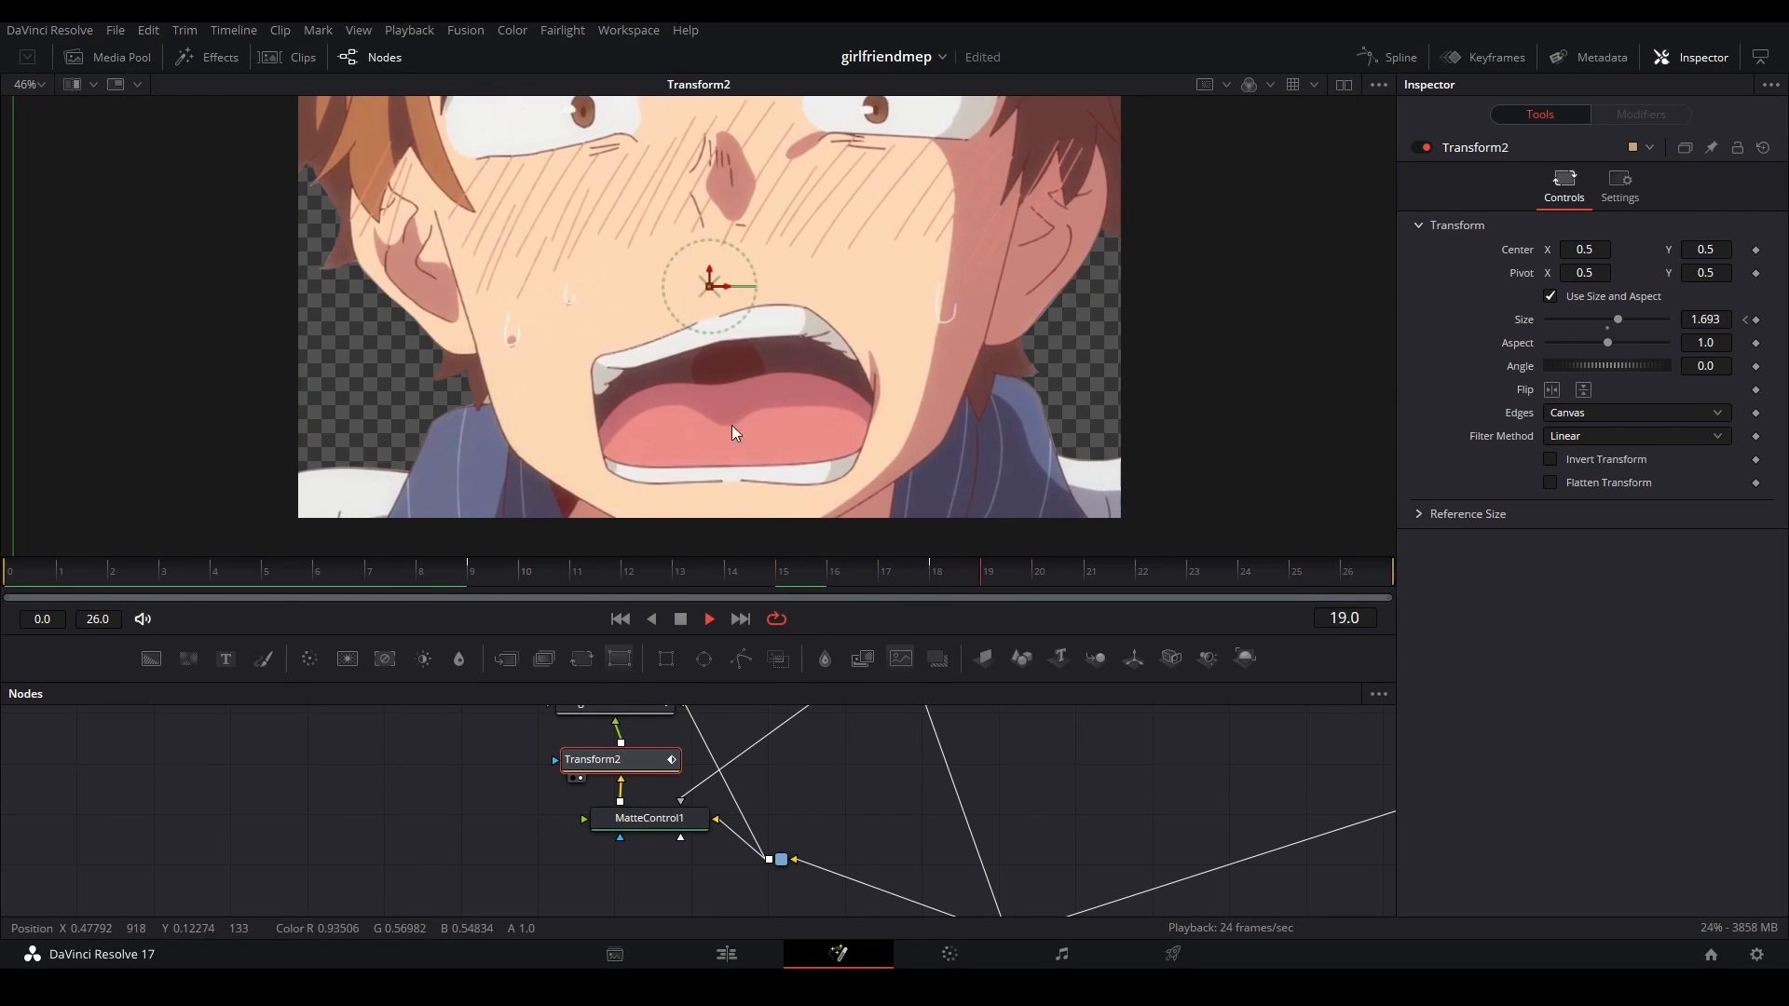
{"action": "key", "text": "space"}
{"action": "left_click_drag", "start_coordinate": [315, 580], "coordinate": [161, 570]}
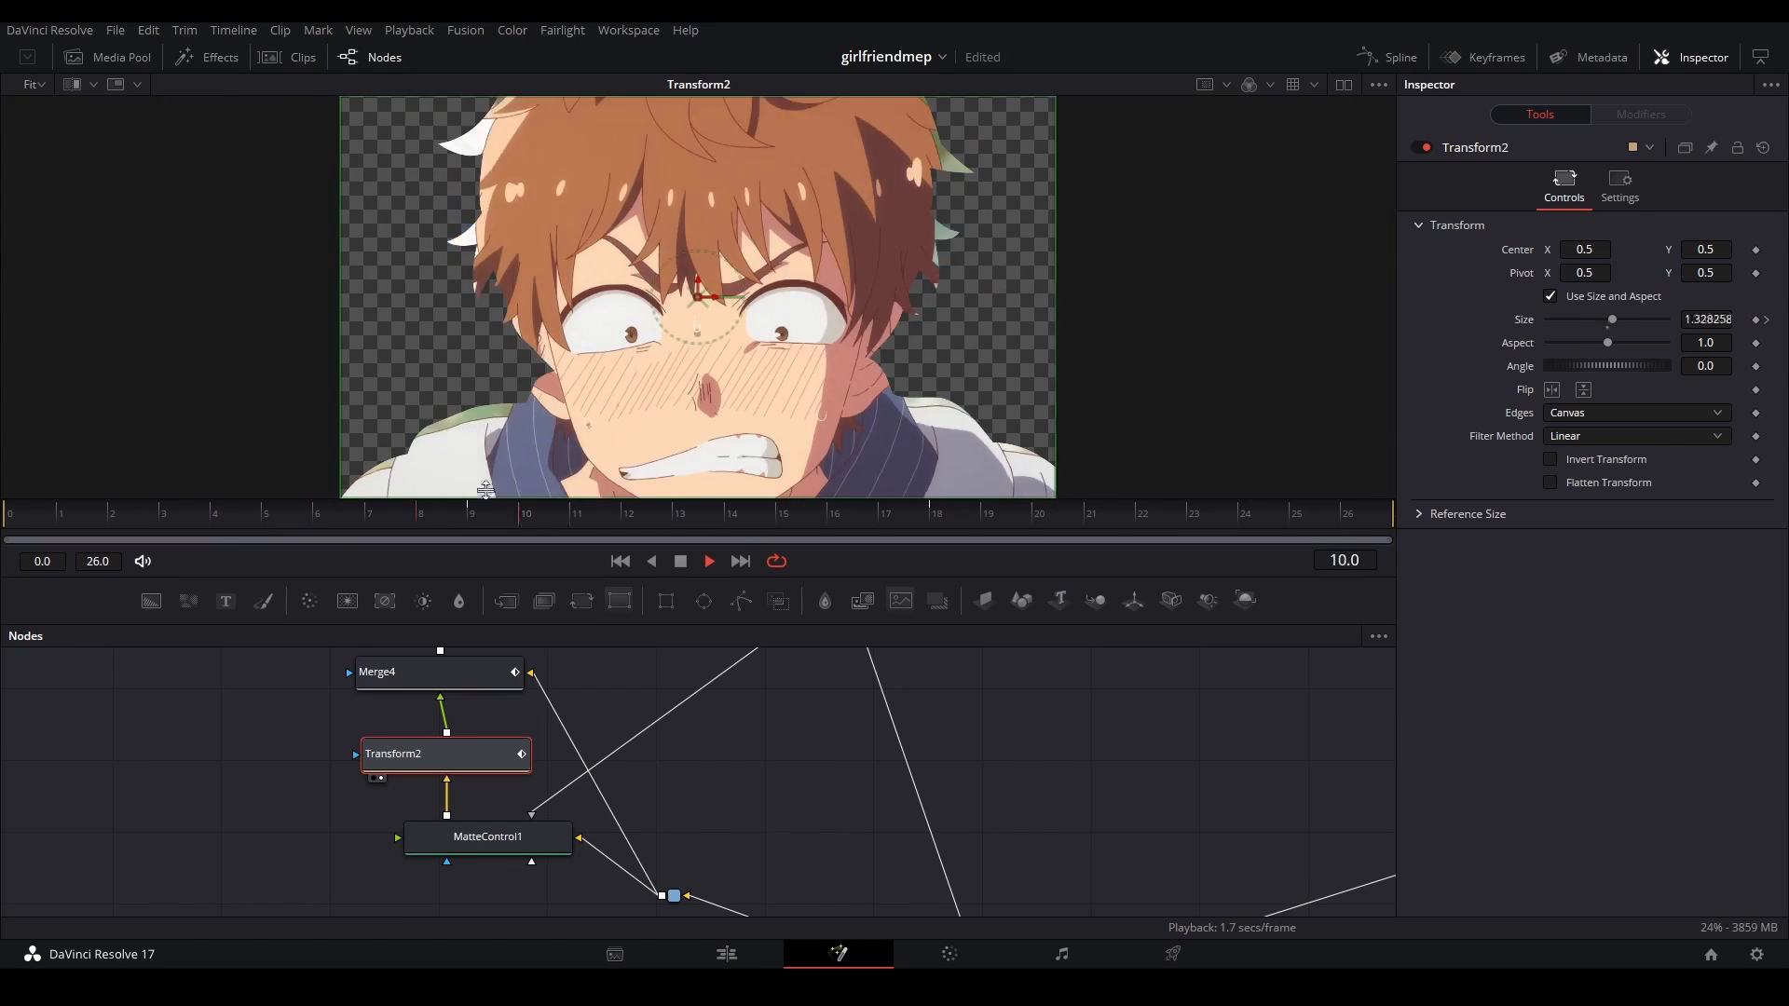
- Play the Merge4 output to check how the scaled cutout blends over the source clip, and save the project
{"action": "left_click", "coordinate": [471, 699]}
{"action": "key", "text": "space"}
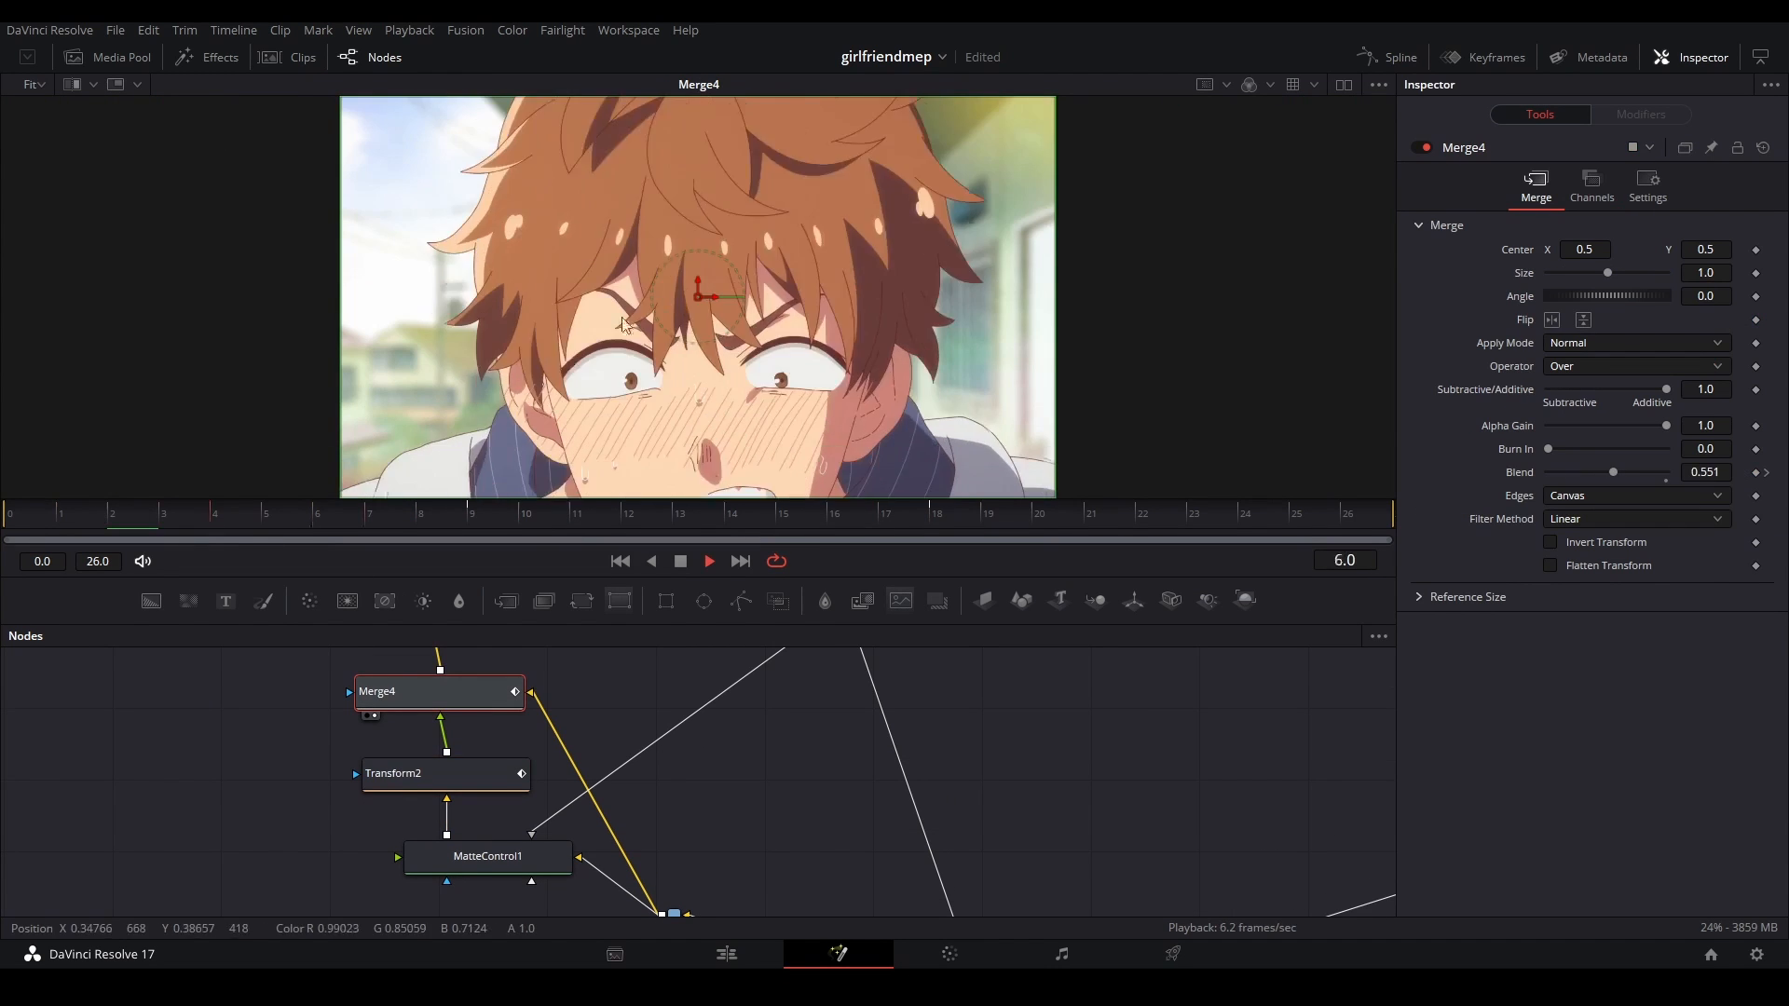
{"action": "left_click_drag", "start_coordinate": [726, 888], "coordinate": [662, 808]}
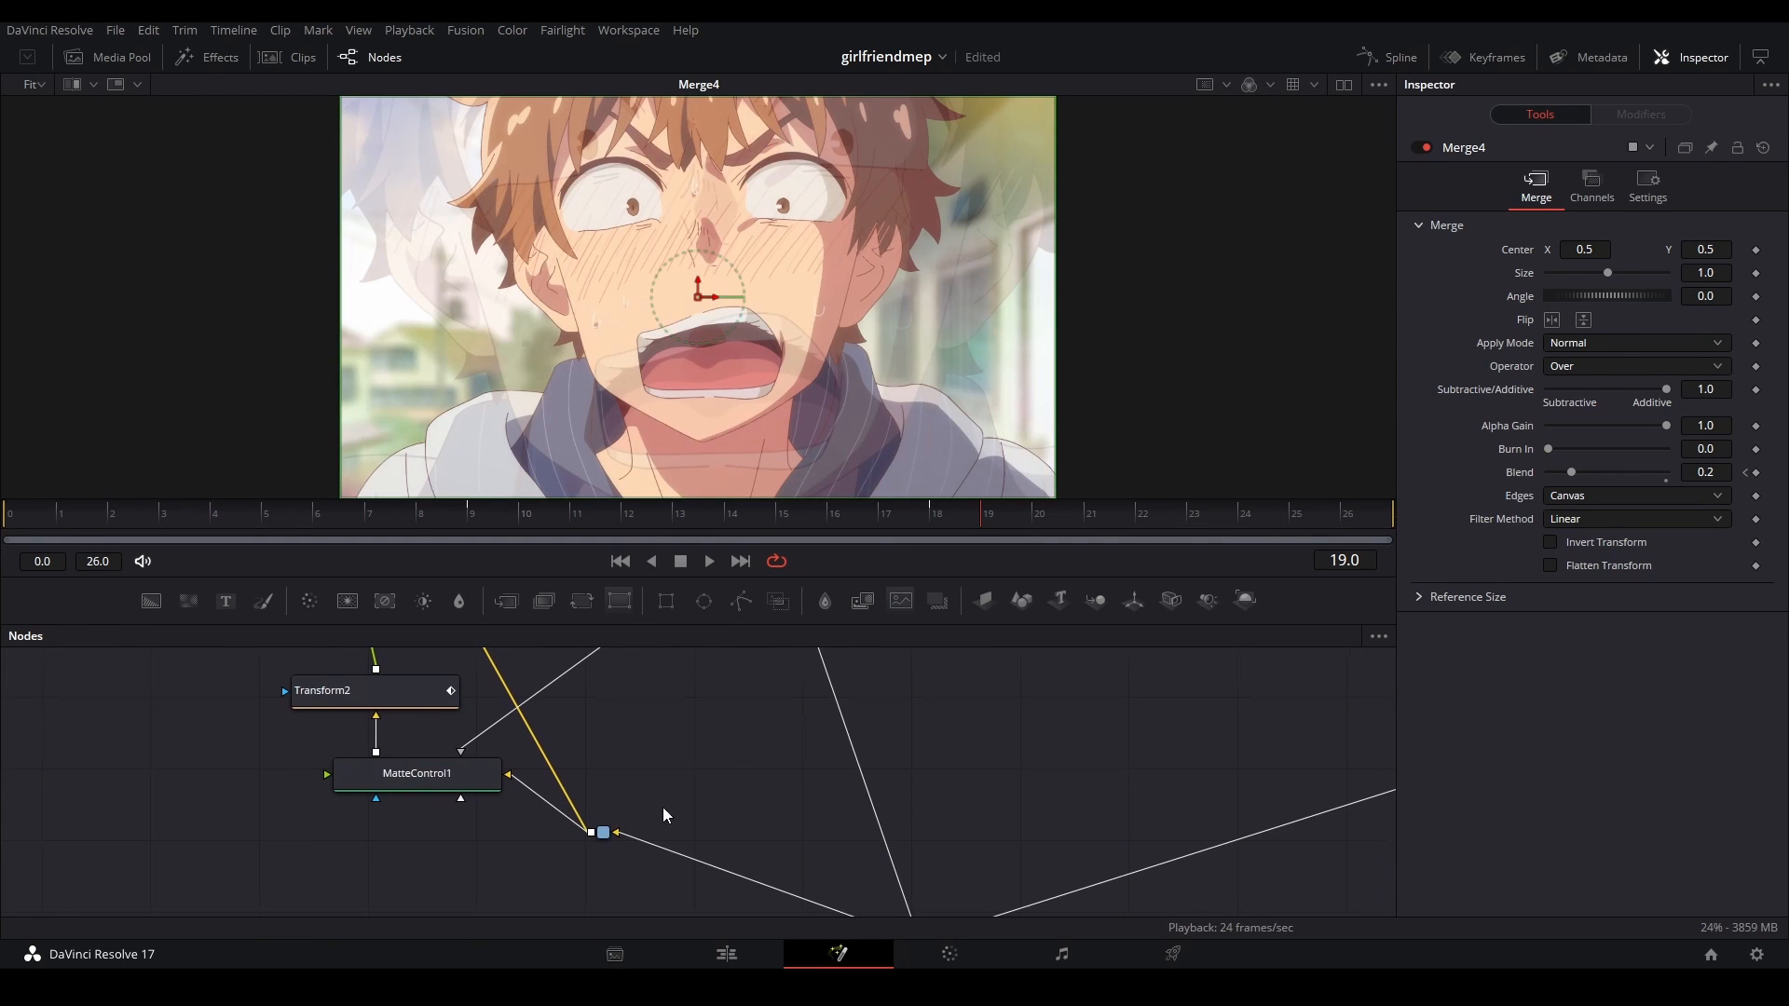
{"action": "left_click", "coordinate": [601, 838]}
{"action": "left_click_drag", "start_coordinate": [470, 645], "coordinate": [512, 766]}
{"action": "left_click", "coordinate": [392, 731]}
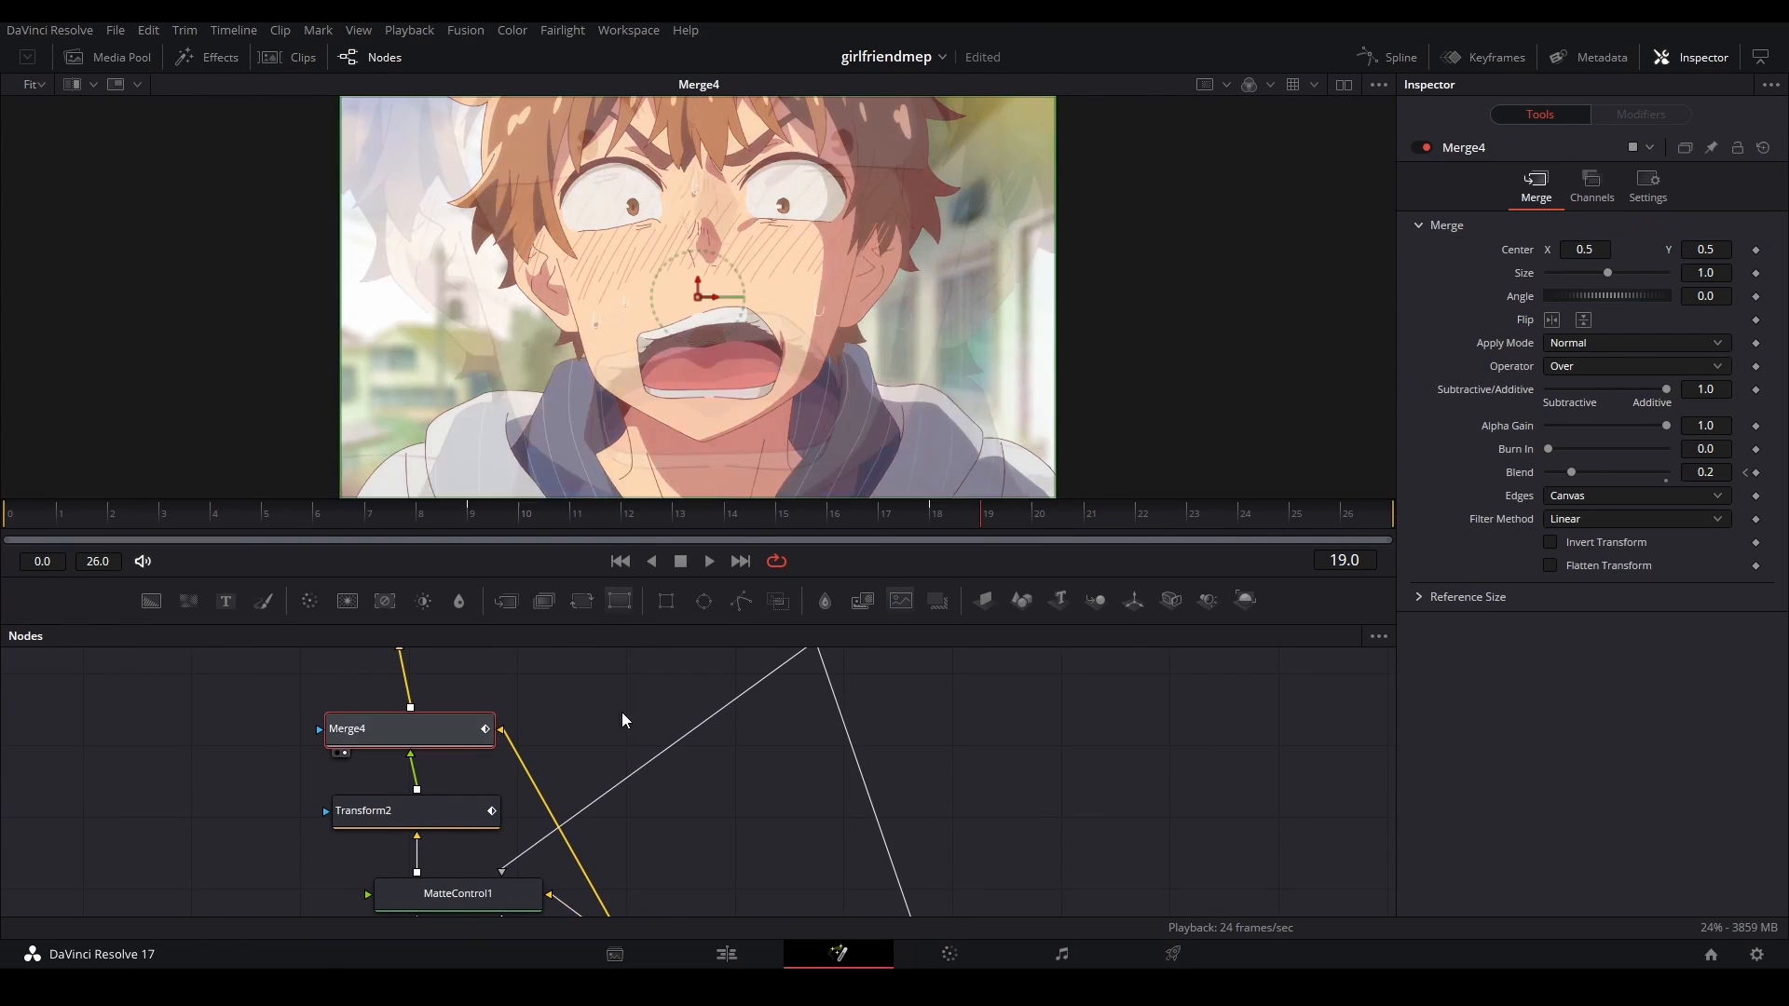
{"action": "key", "text": "ctrl+s"}
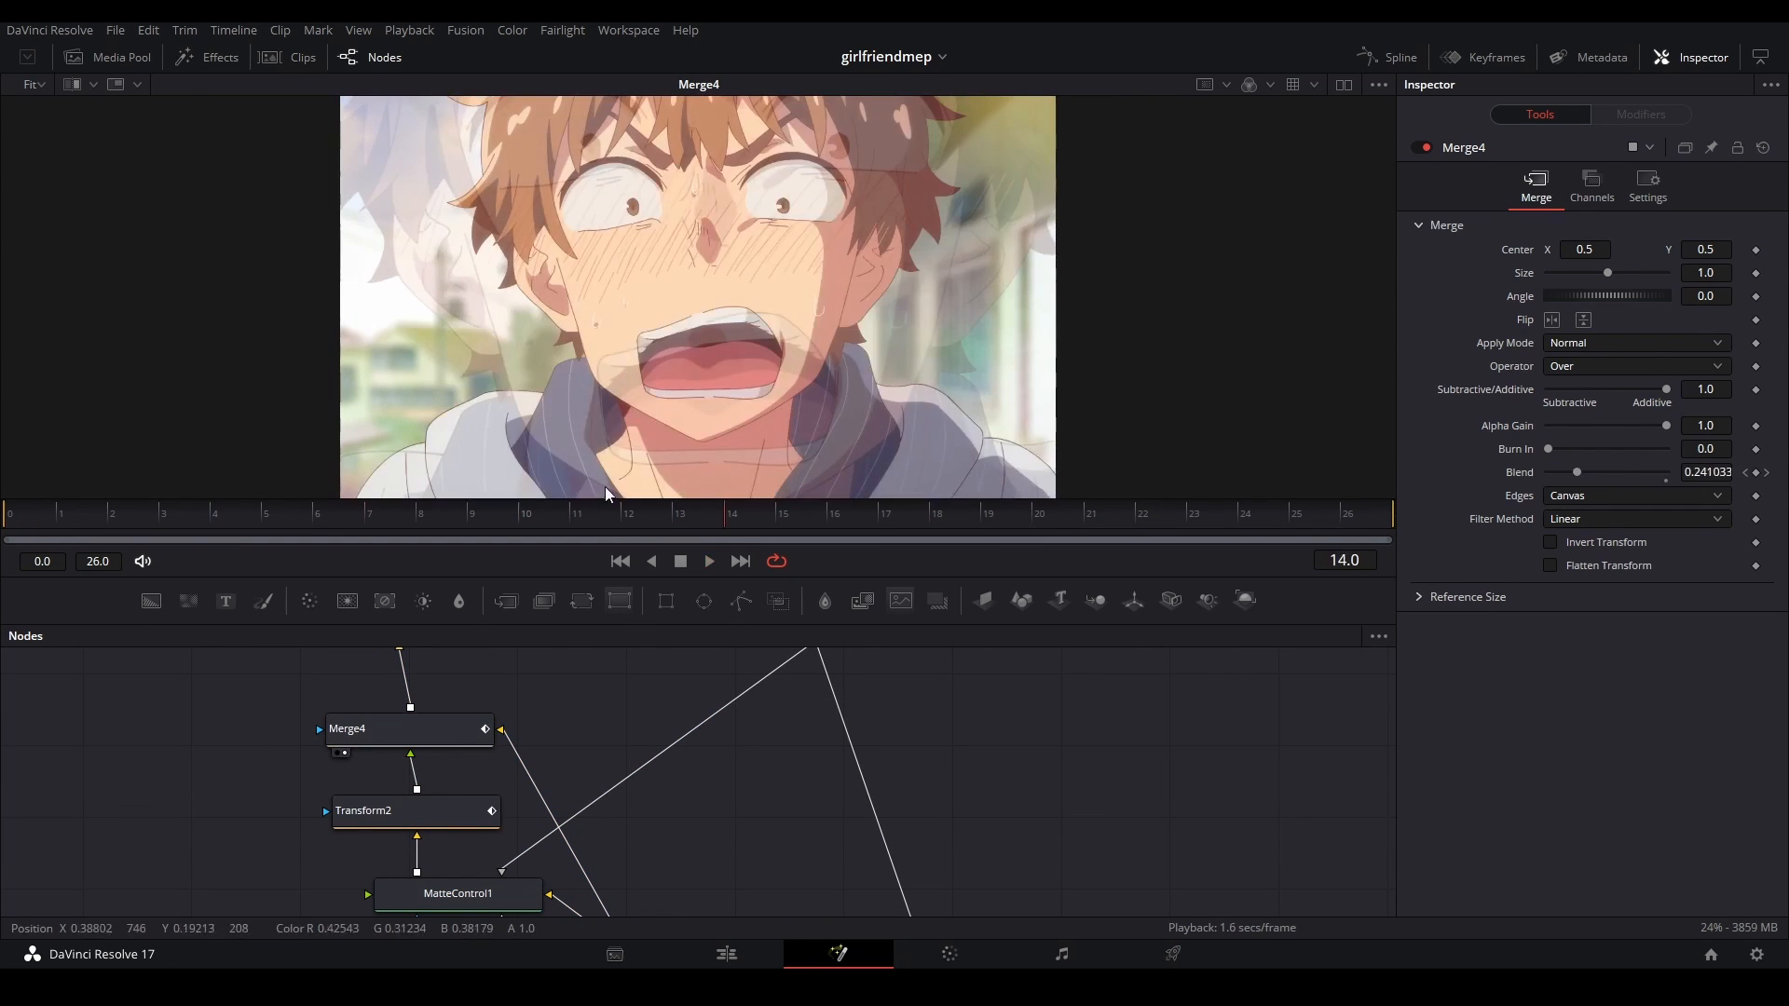
- Display the Merge5 output and scrub back to frame 11 to check the question marks
{"action": "left_click_drag", "start_coordinate": [488, 694], "coordinate": [919, 760]}
{"action": "left_click", "coordinate": [468, 738]}
{"action": "key", "text": "2"}
{"action": "left_click", "coordinate": [547, 798]}
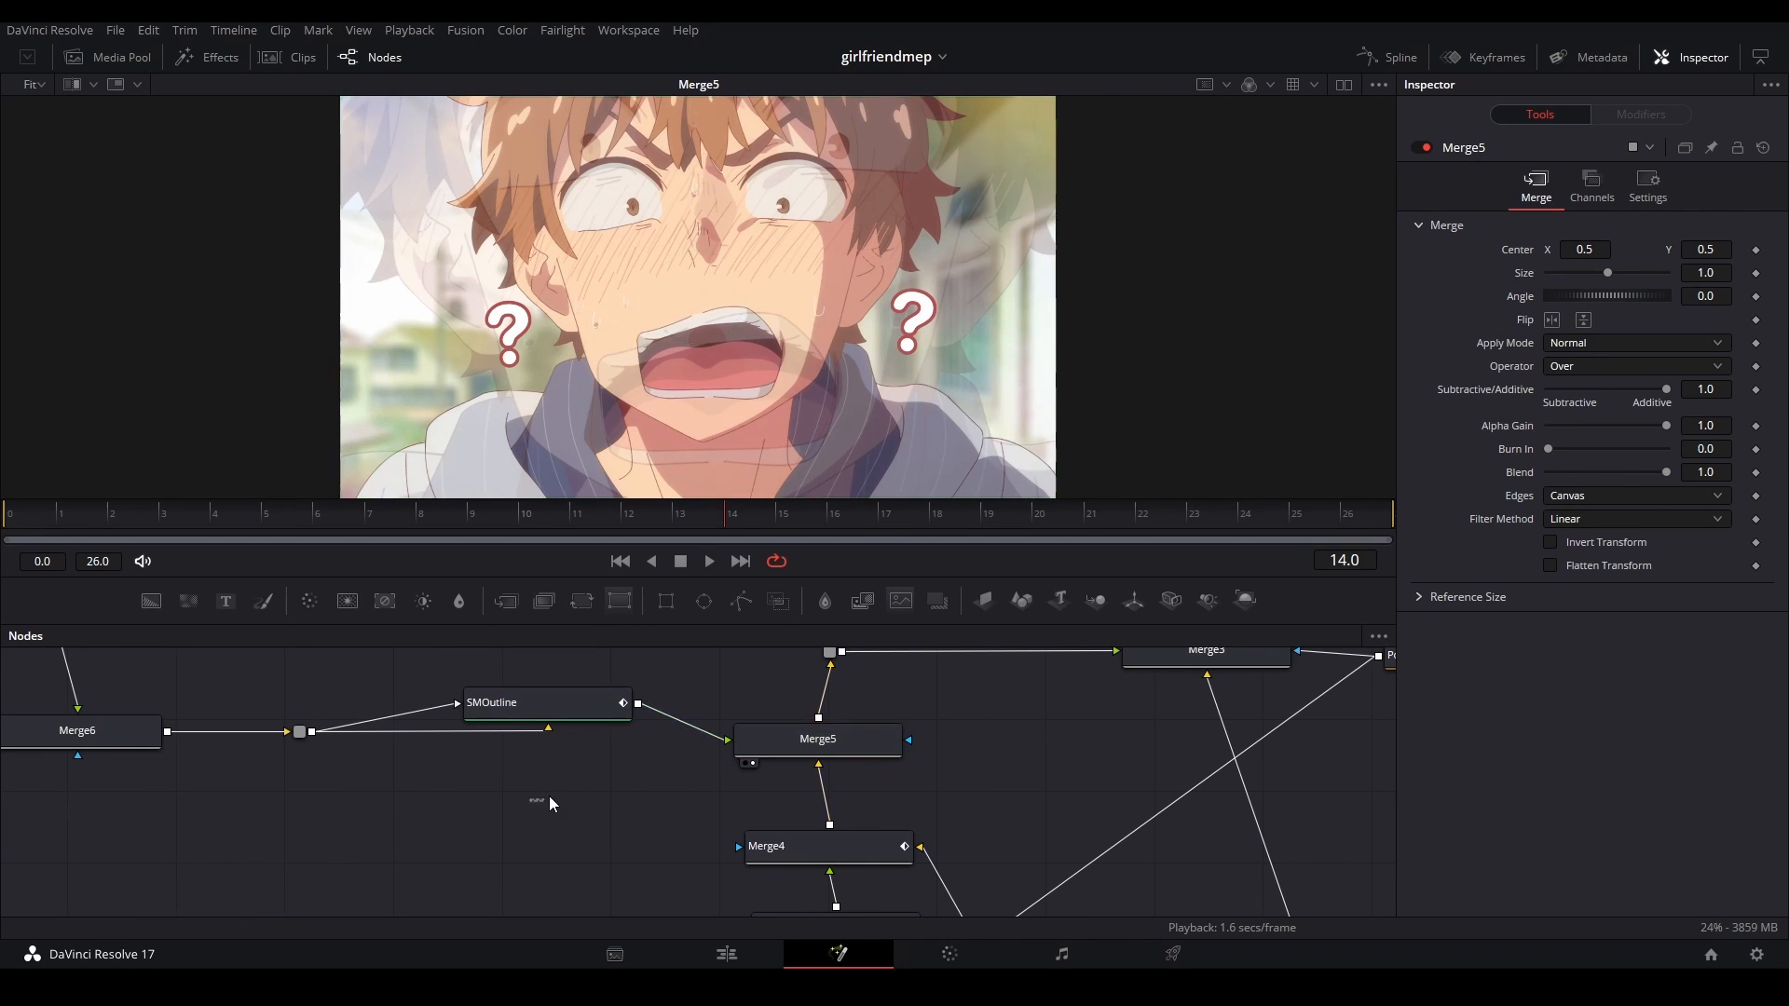
{"action": "left_click_drag", "start_coordinate": [729, 511], "coordinate": [570, 518]}
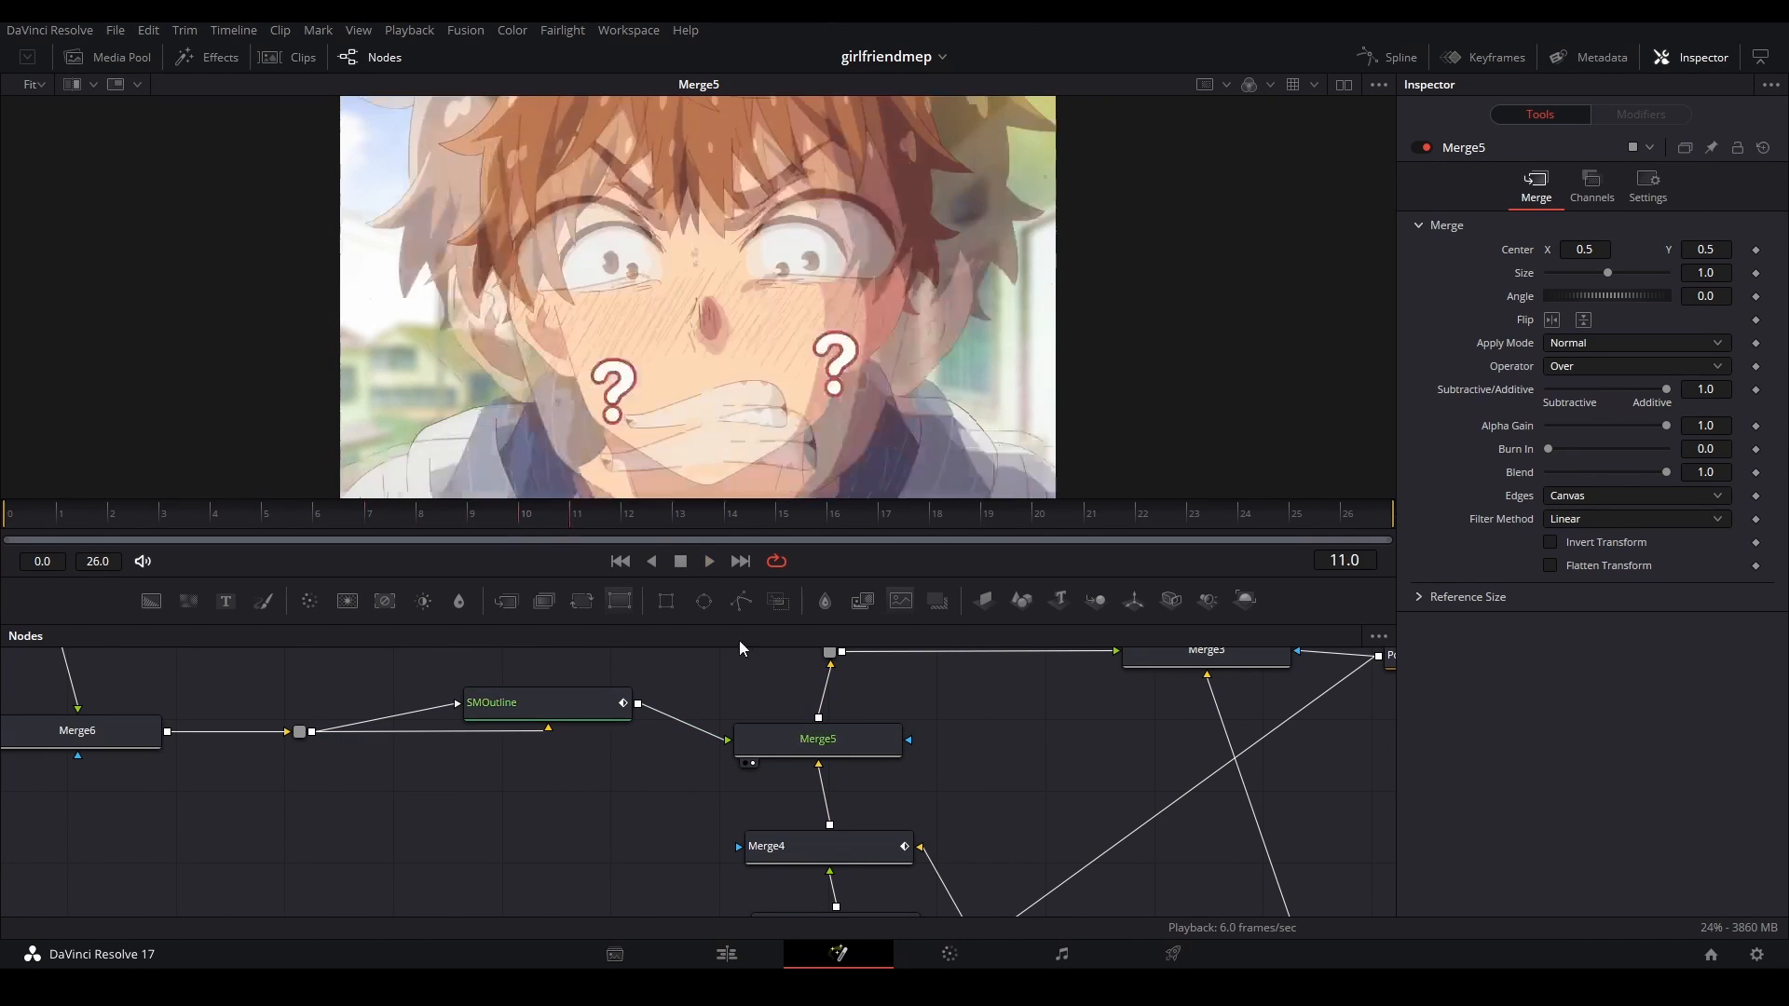
- Display the Merge3 output and play it to examine the composite
{"action": "left_click_drag", "start_coordinate": [828, 729], "coordinate": [748, 784]}
{"action": "left_click", "coordinate": [1171, 718]}
{"action": "key", "text": "2"}
{"action": "left_click_drag", "start_coordinate": [1122, 783], "coordinate": [623, 654]}
{"action": "key", "text": "space"}
{"action": "key", "text": "space"}
{"action": "scroll", "coordinate": [706, 705], "scroll_direction": "down", "scroll_amount": 2}
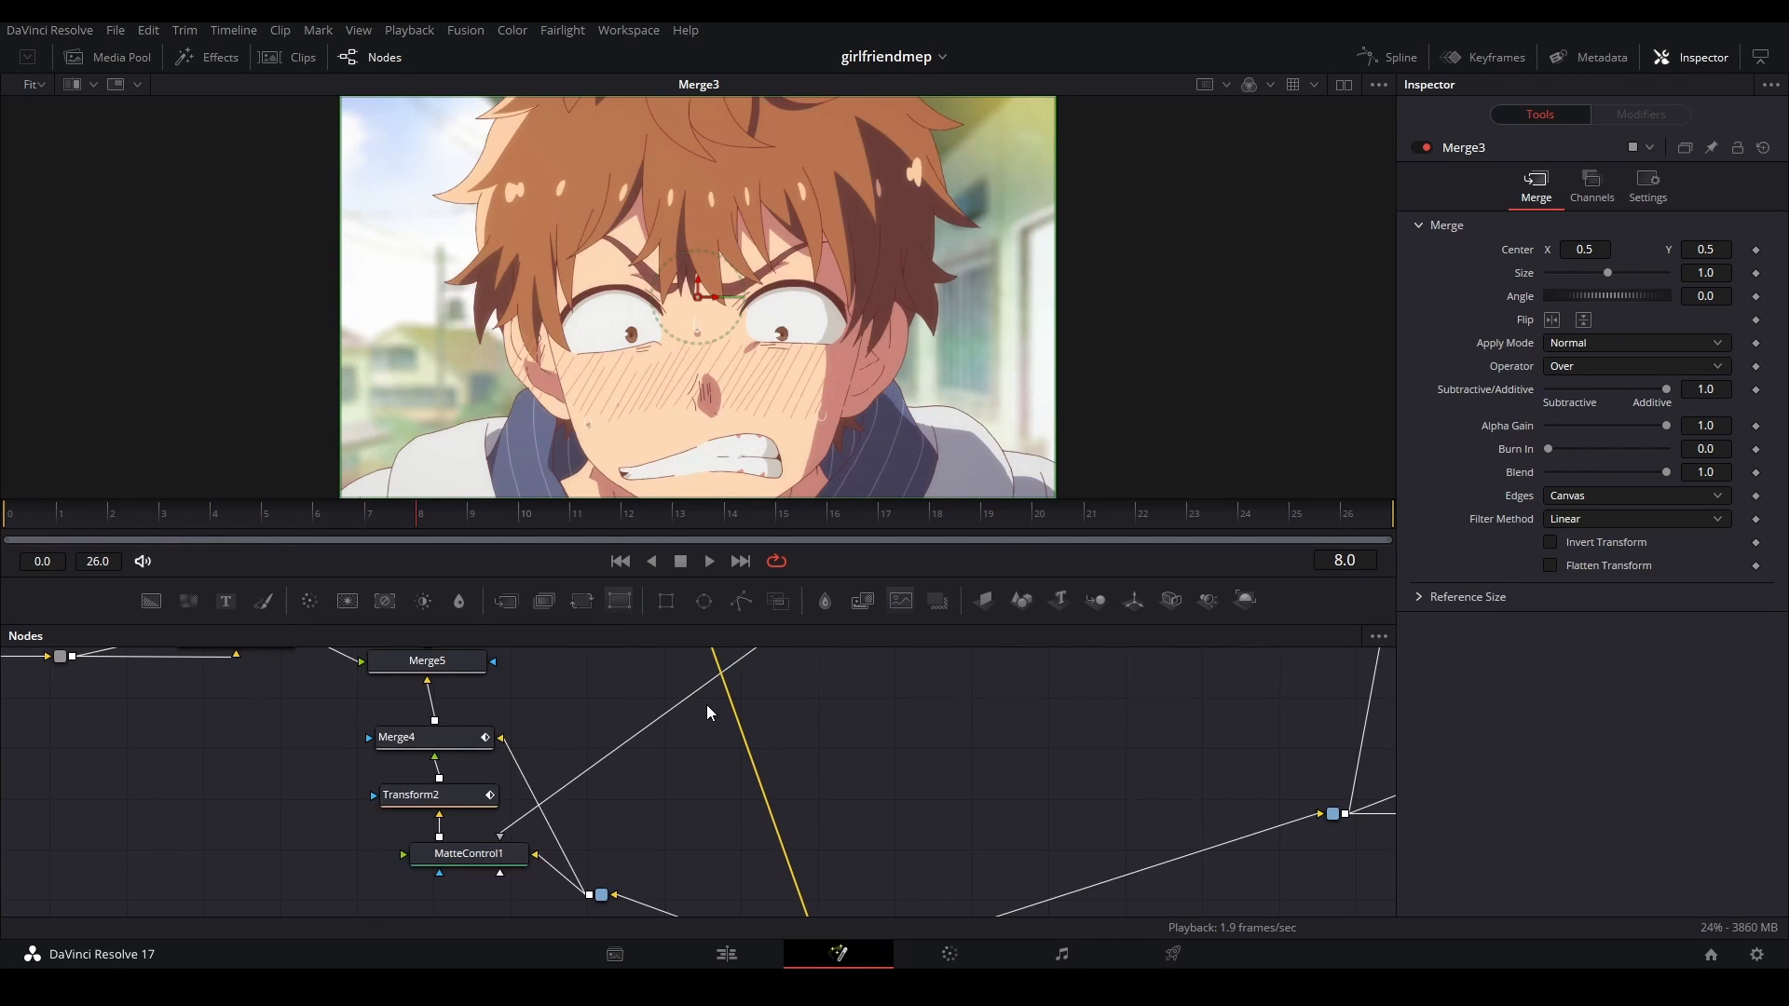
- Display the Polygon1 mask, and play the Merge3 composite it masks from frame 0 to frame 25
{"action": "left_click_drag", "start_coordinate": [706, 704], "coordinate": [754, 827]}
{"action": "left_click", "coordinate": [880, 728]}
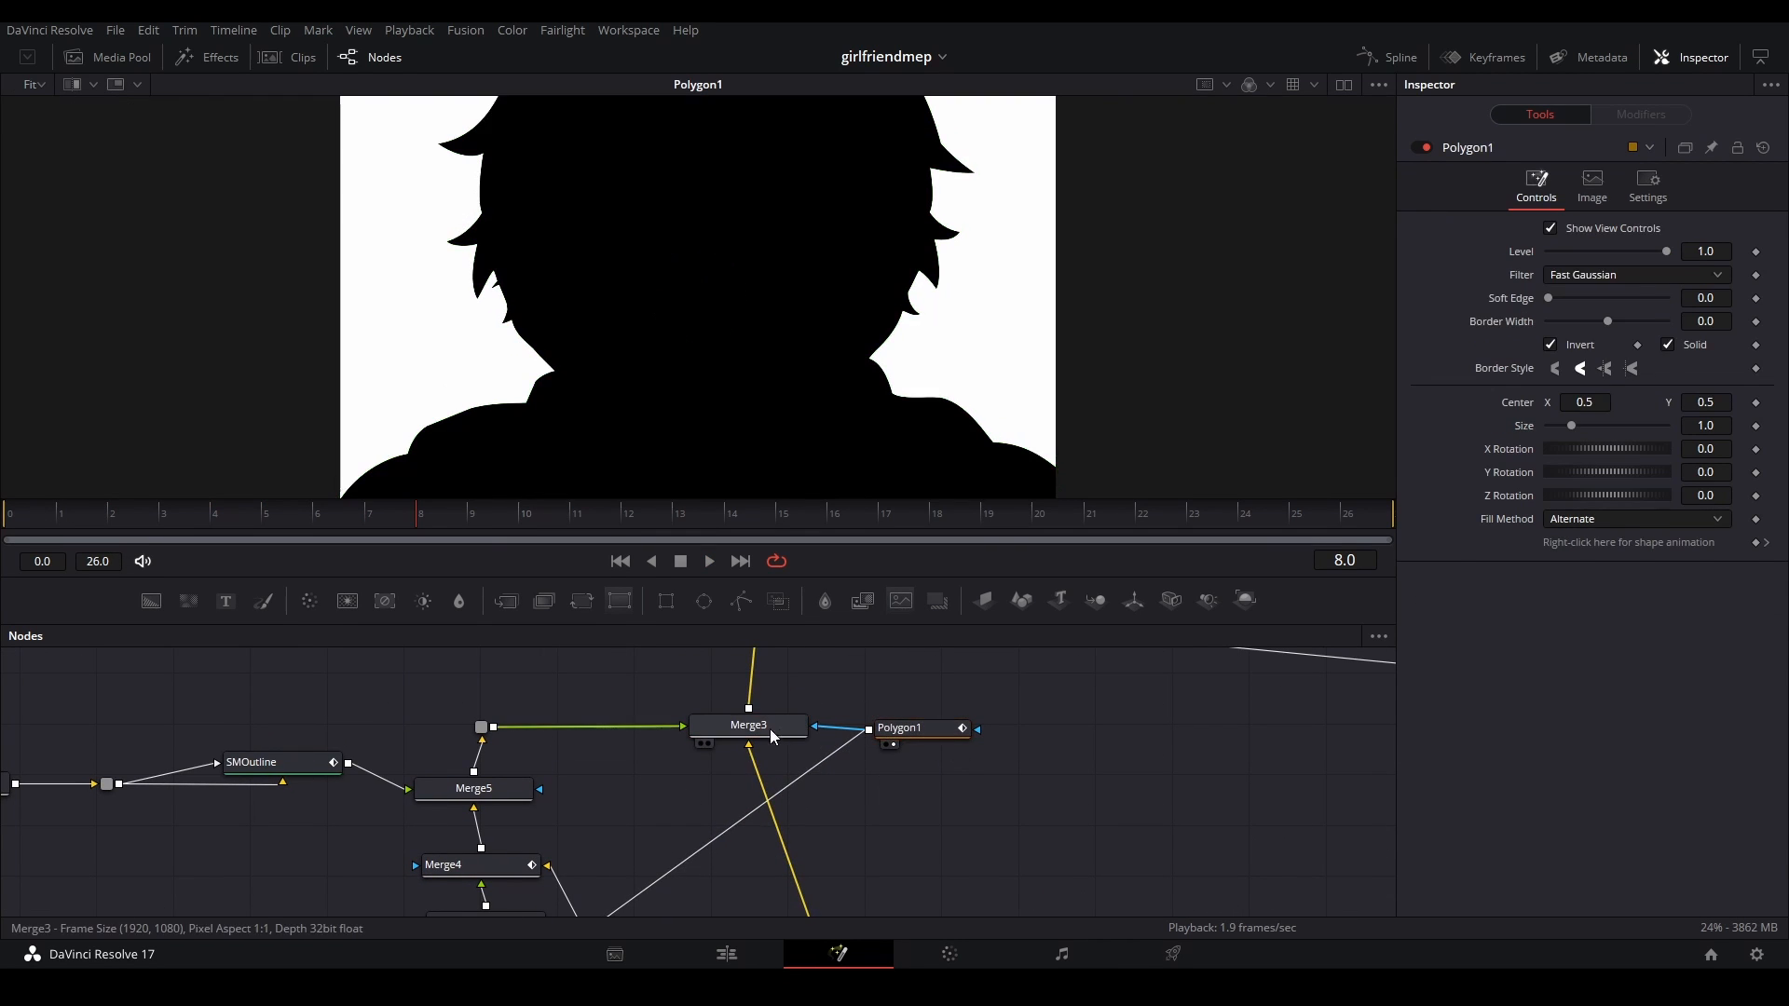
{"action": "left_click", "coordinate": [770, 729]}
{"action": "left_click", "coordinate": [612, 798]}
{"action": "key", "text": "space"}
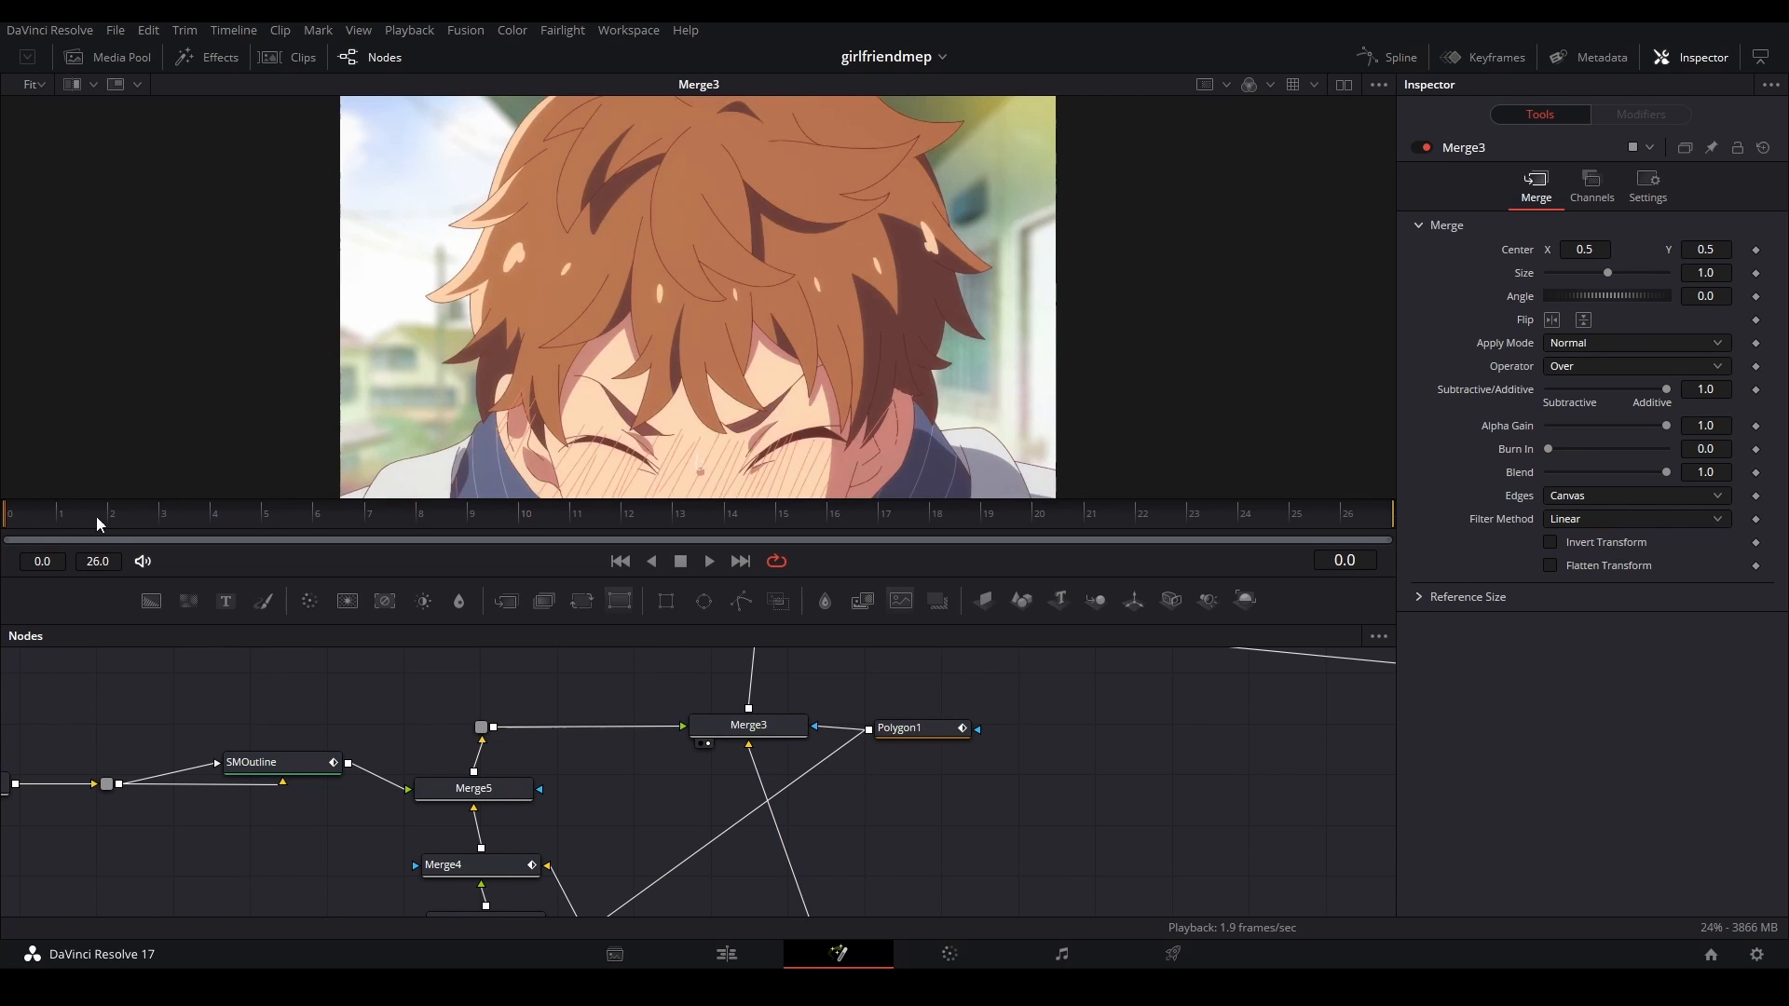
{"action": "left_click_drag", "start_coordinate": [598, 762], "coordinate": [650, 749]}
{"action": "key", "text": "space"}
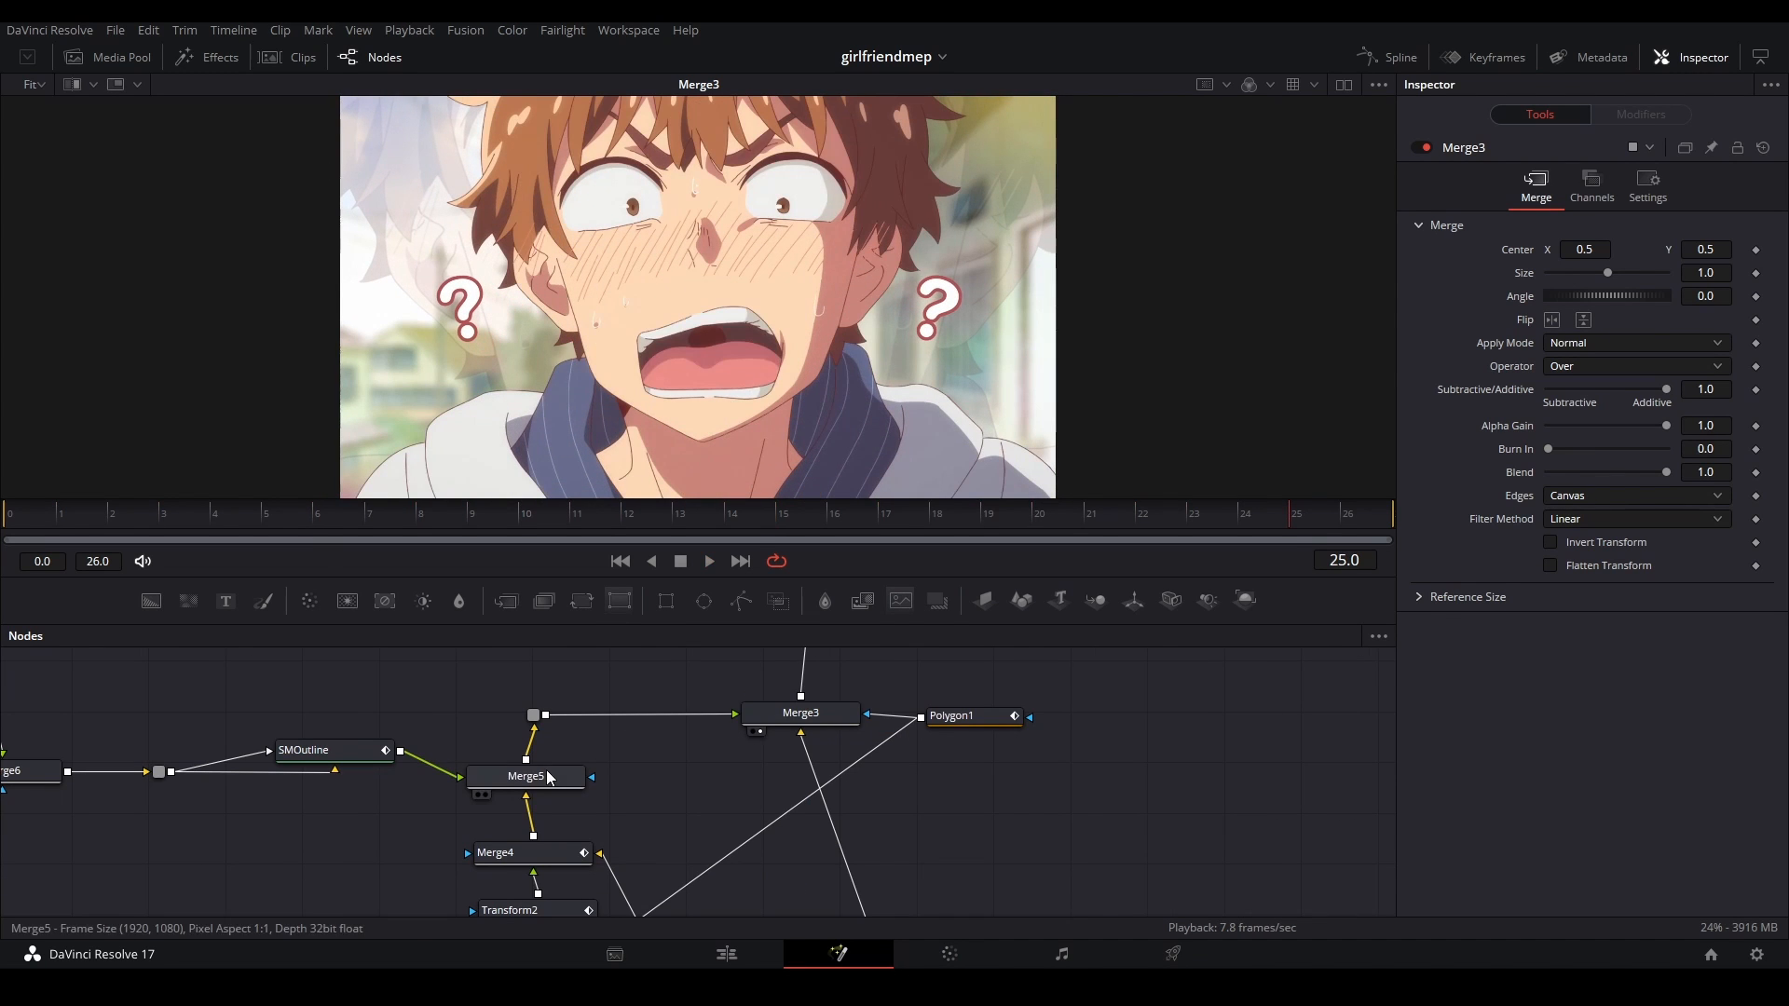
- Display the Merge5, SMOutline, Text2 and Transform3 outputs one after another to trace the question mark branch
{"action": "left_click", "coordinate": [547, 775]}
{"action": "key", "text": "2"}
{"action": "left_click", "coordinate": [325, 753]}
{"action": "key", "text": "2"}
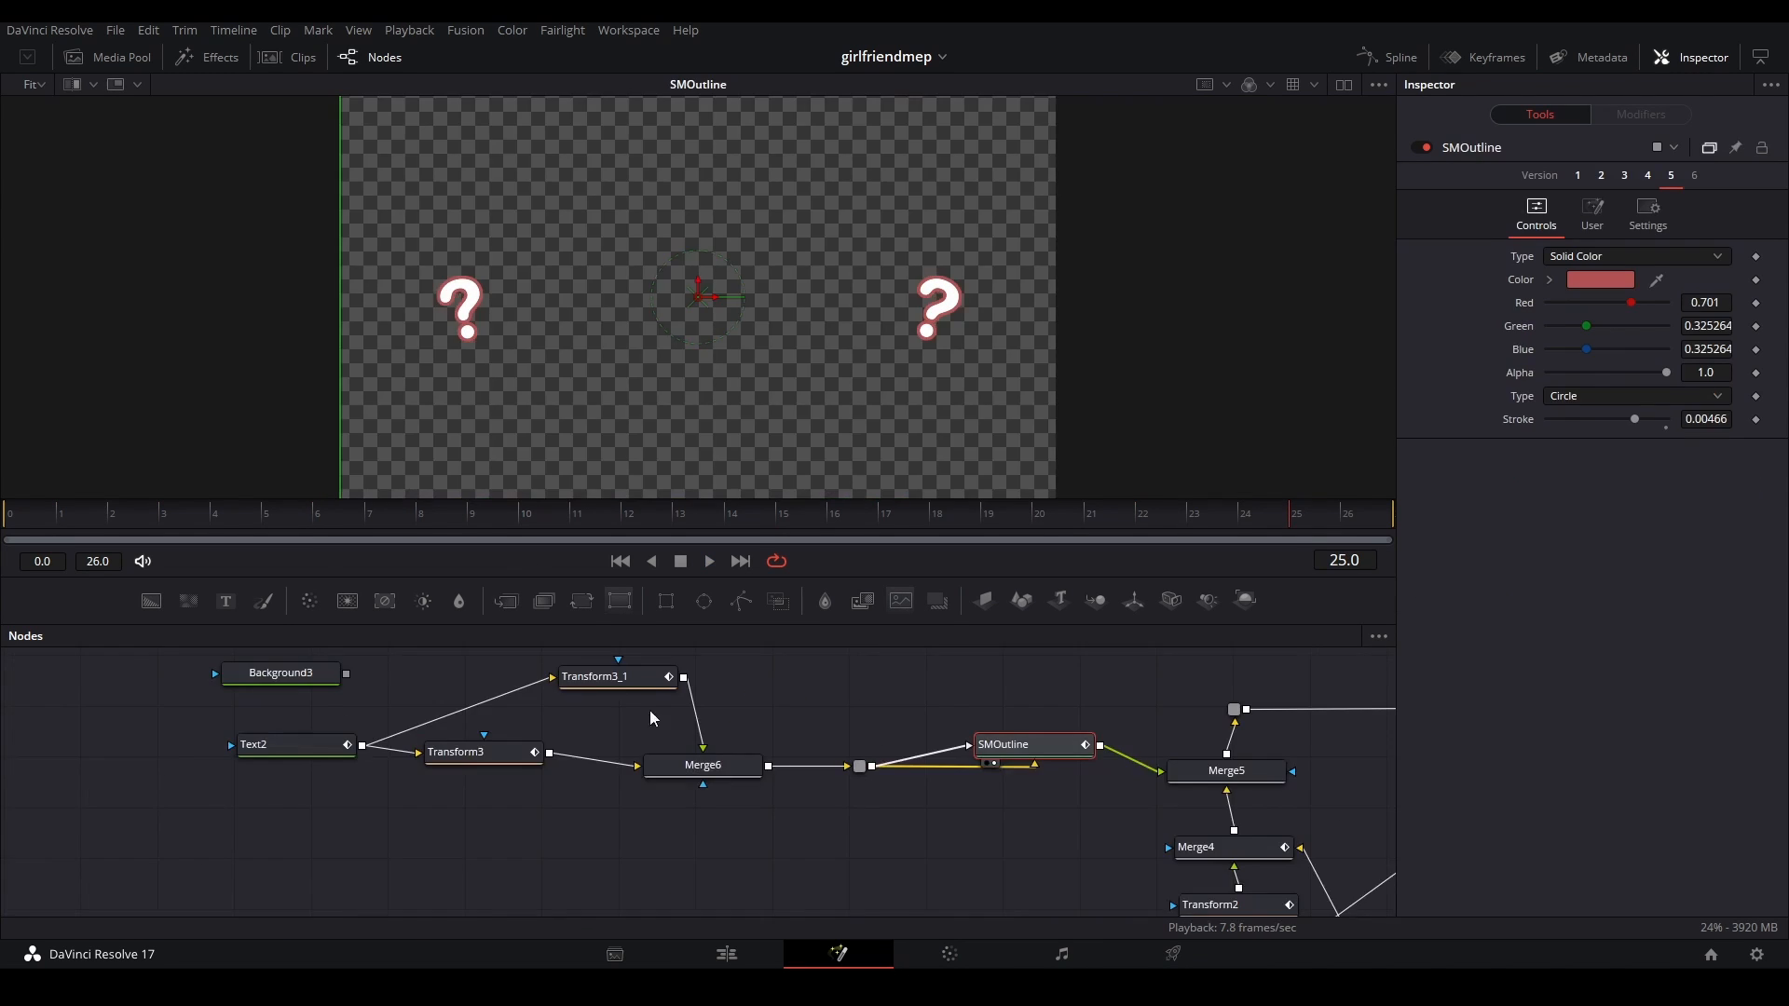
{"action": "left_click", "coordinate": [325, 752]}
{"action": "key", "text": "2"}
{"action": "left_click", "coordinate": [475, 754]}
{"action": "key", "text": "2"}
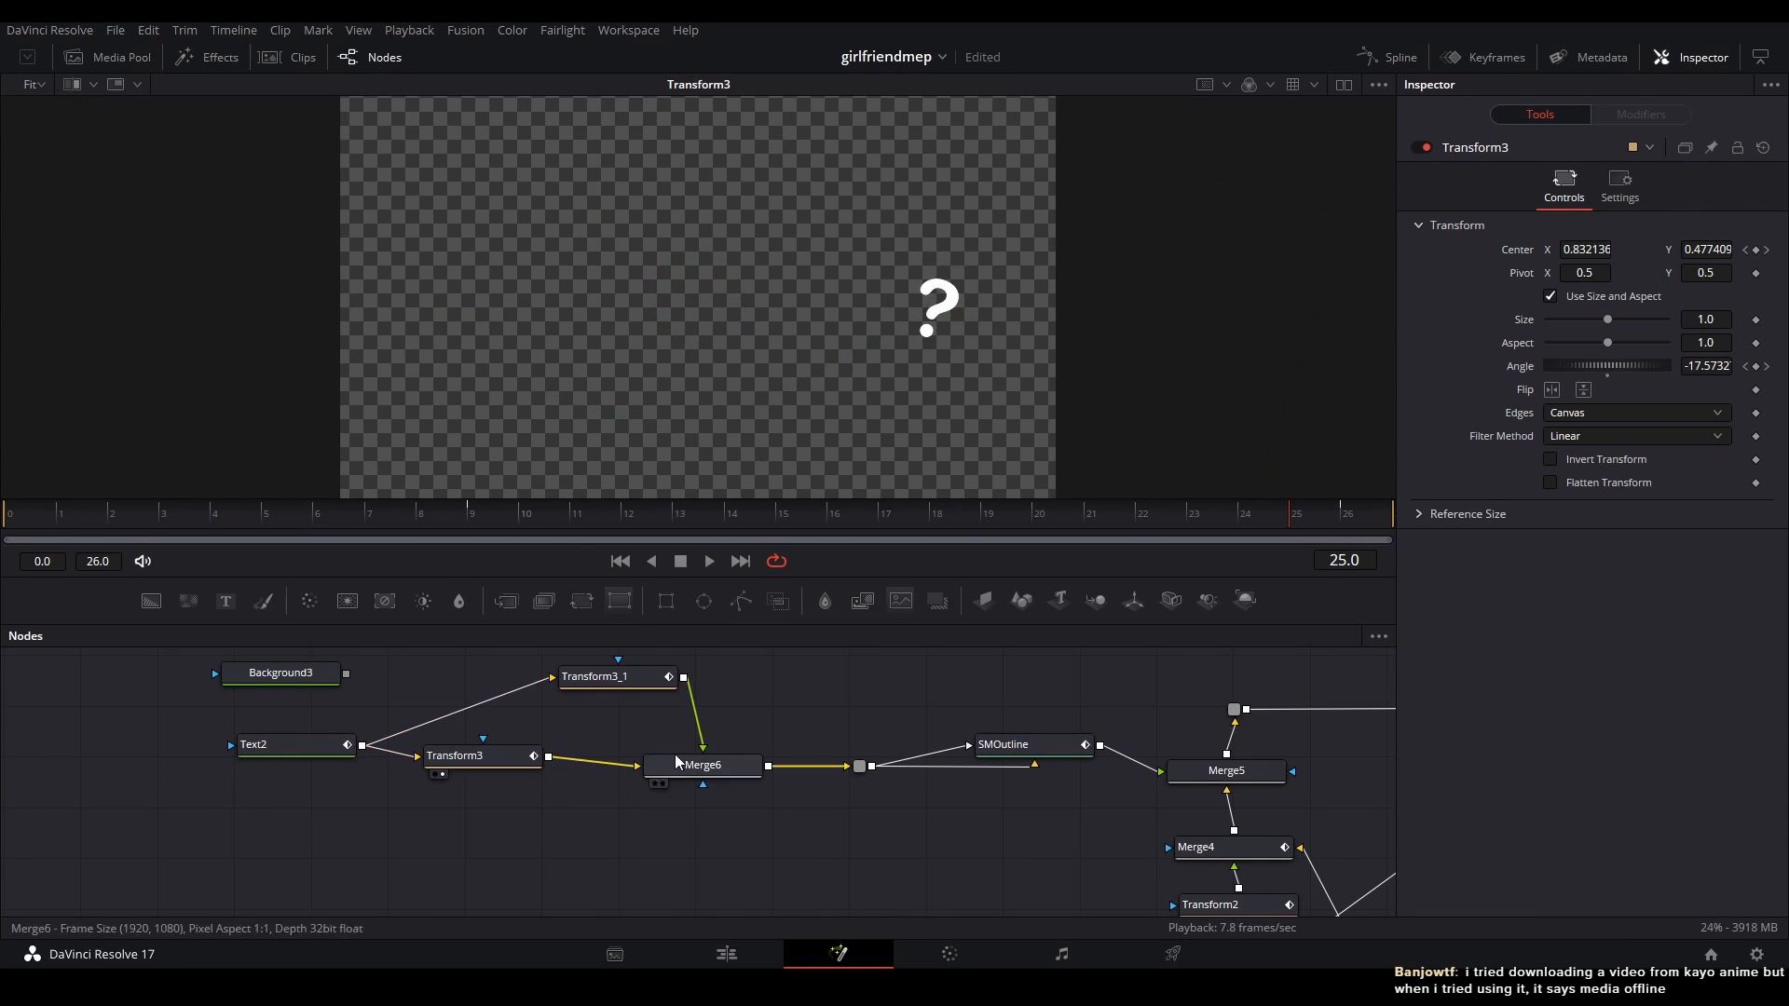
- Display the Merge6 output and play it from the first frame to check both question marks' motion
{"action": "left_click", "coordinate": [716, 775]}
{"action": "key", "text": "2"}
{"action": "scroll", "coordinate": [583, 367], "scroll_direction": "up", "scroll_amount": 1}
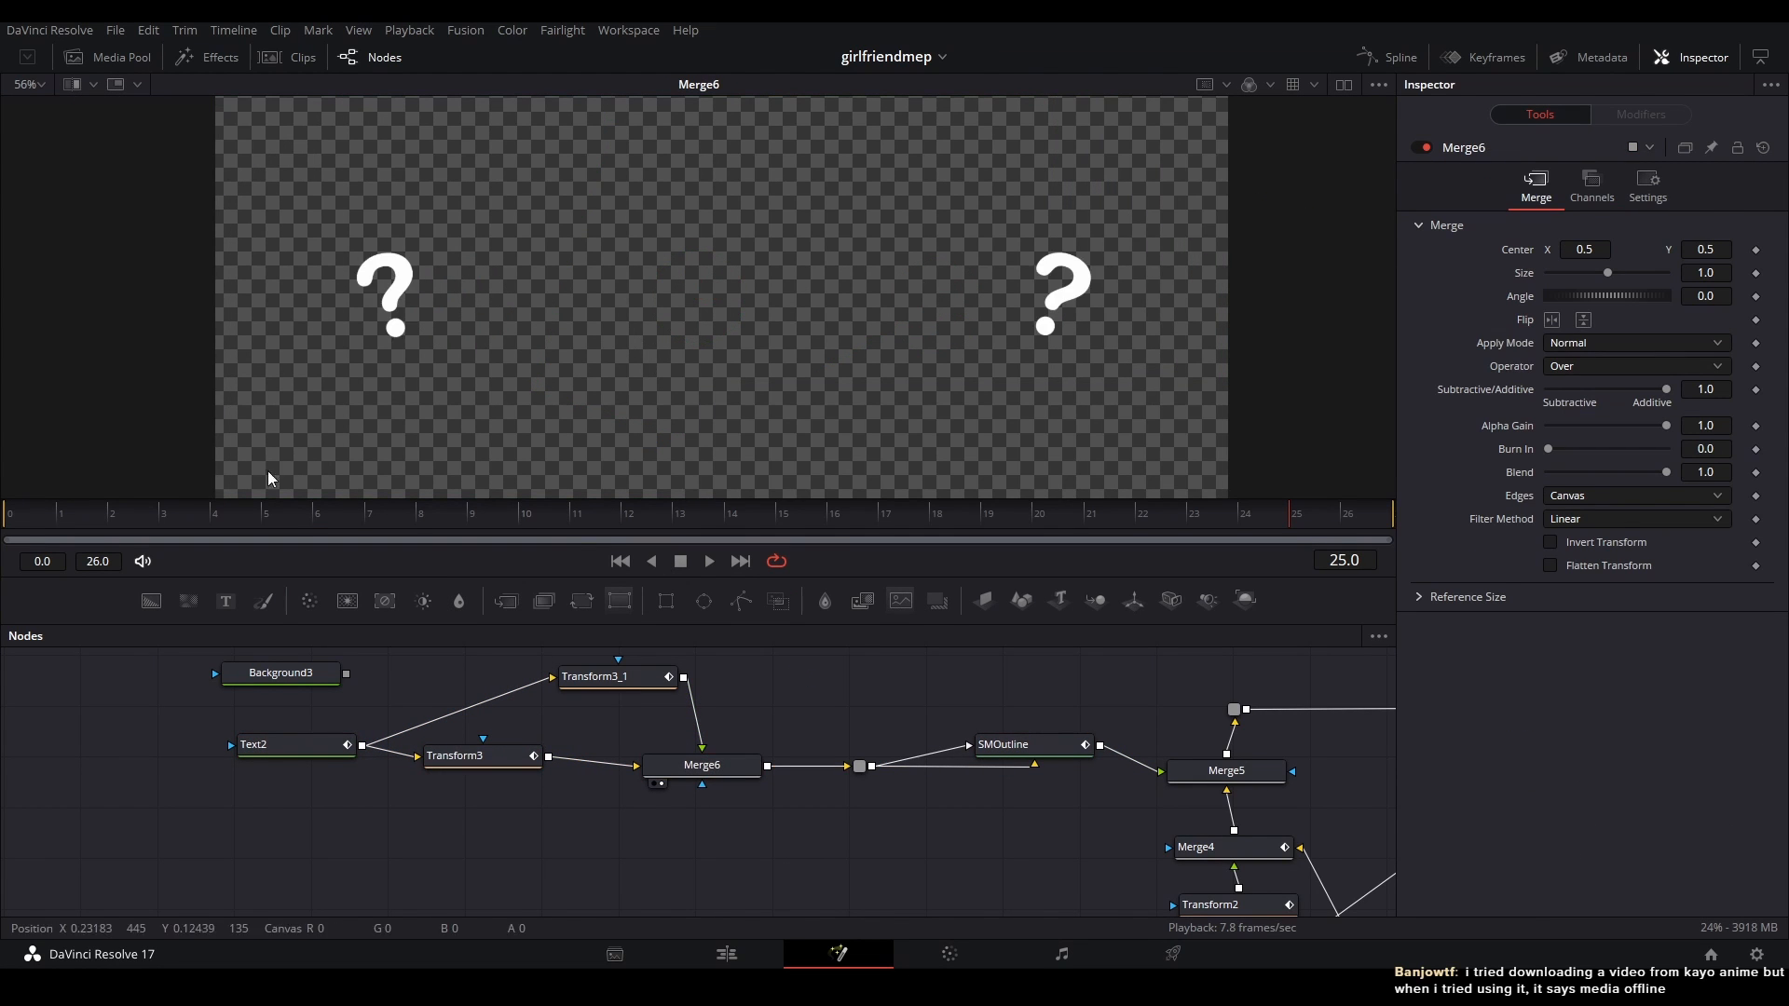
{"action": "key", "text": "Home"}
{"action": "key", "text": "space"}
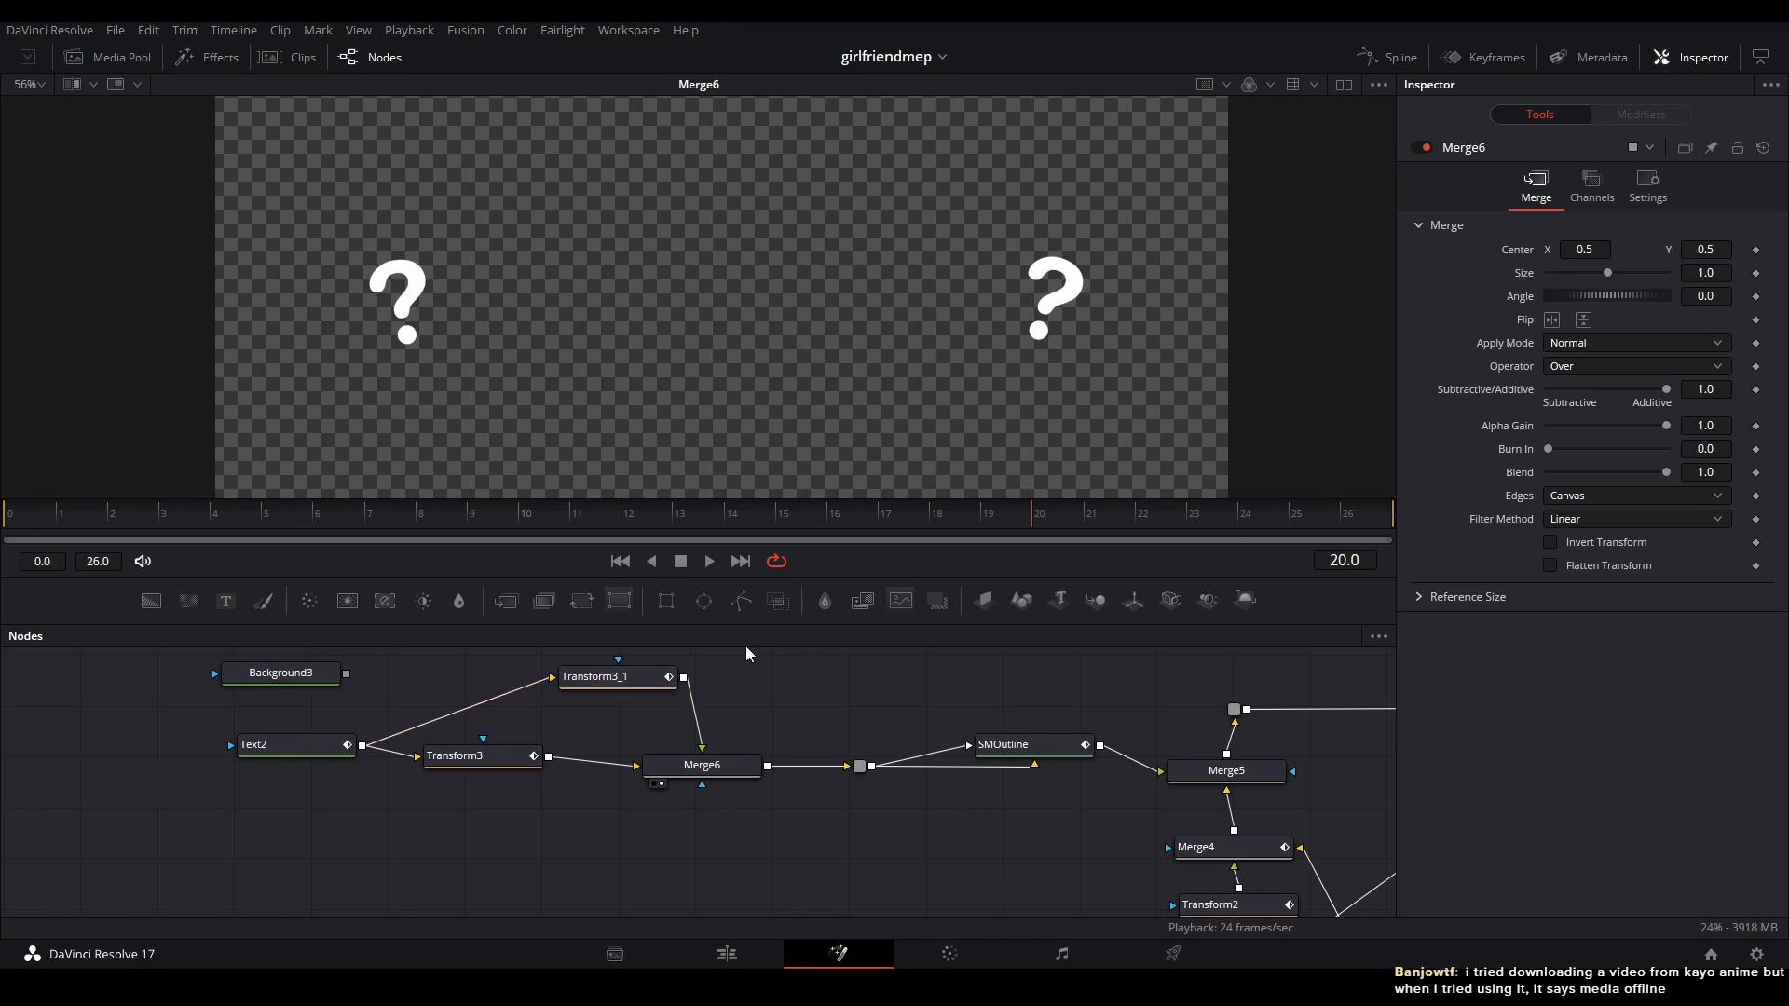
- Scrub to frame 25 and display the SMOutline output to check the question marks' outline
{"action": "left_click", "coordinate": [606, 676]}
{"action": "left_click_drag", "start_coordinate": [30, 520], "coordinate": [1291, 533]}
{"action": "left_click_drag", "start_coordinate": [987, 741], "coordinate": [820, 744]}
{"action": "left_click", "coordinate": [821, 748]}
{"action": "key", "text": "2"}
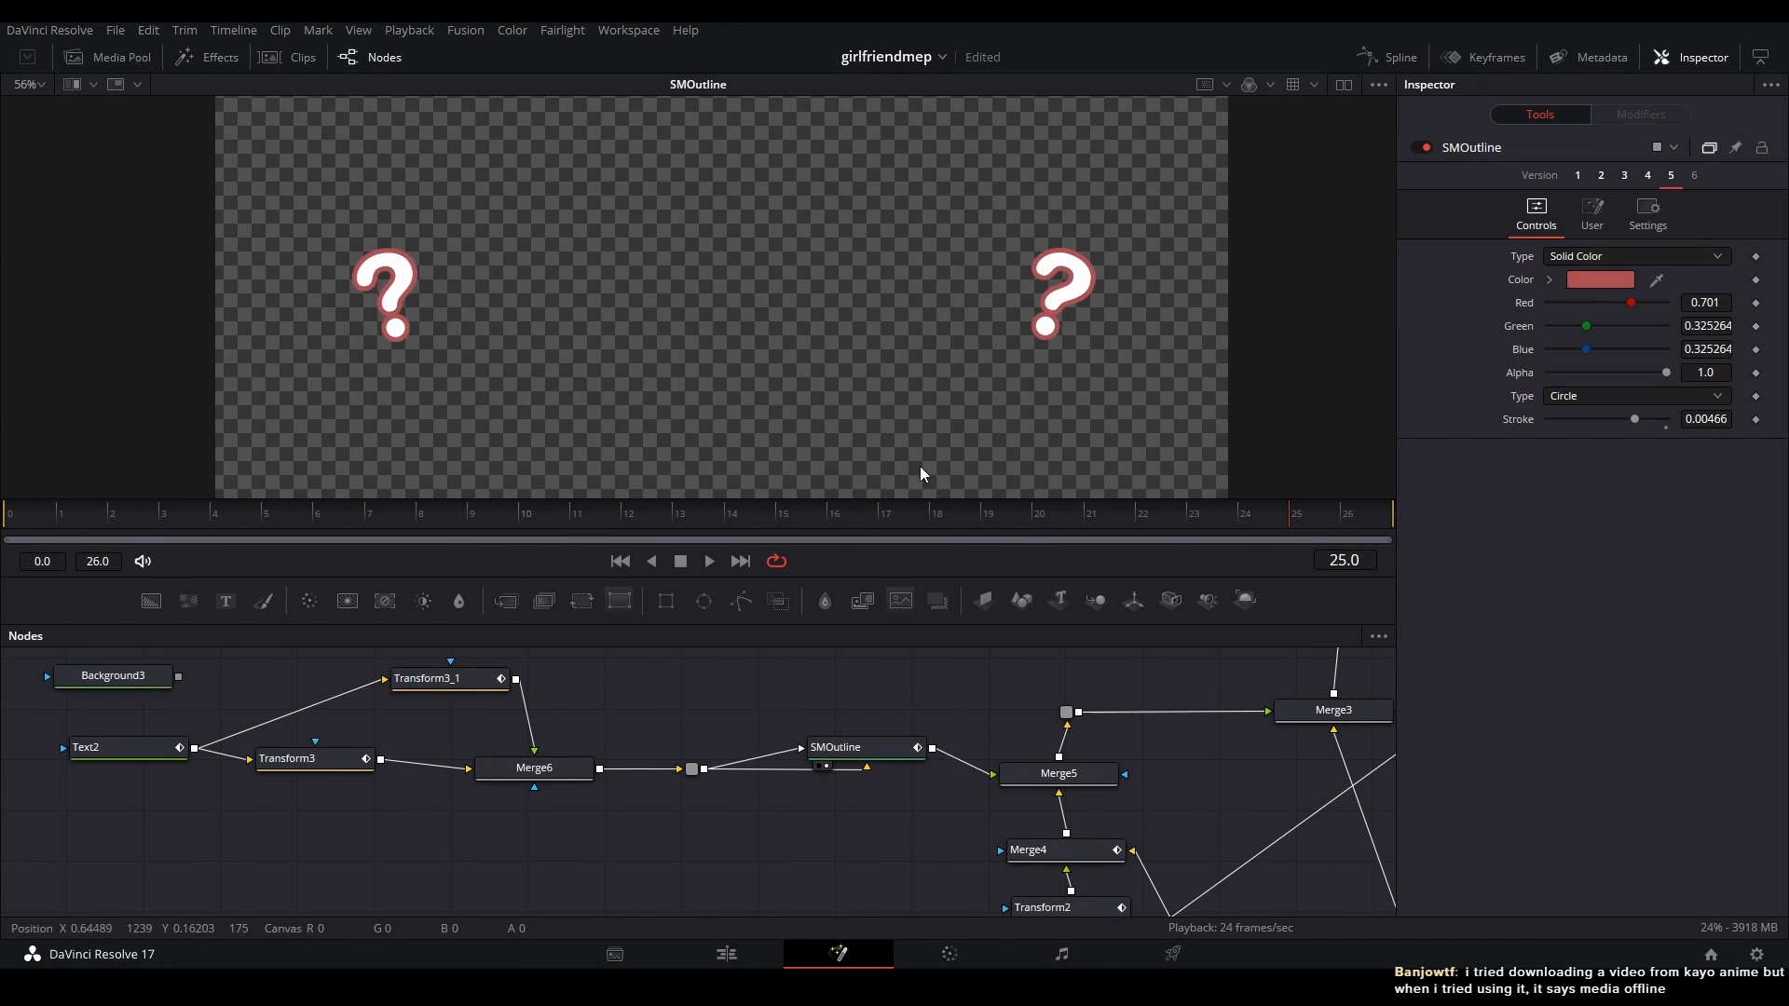
- Display the Merge5 output and play it from the first frame, stopping at frame 19
{"action": "left_click", "coordinate": [1076, 780]}
{"action": "key", "text": "2"}
{"action": "left_click_drag", "start_coordinate": [1076, 781], "coordinate": [916, 761]}
{"action": "scroll", "coordinate": [816, 447], "scroll_direction": "down", "scroll_amount": 2}
{"action": "left_click", "coordinate": [30, 522]}
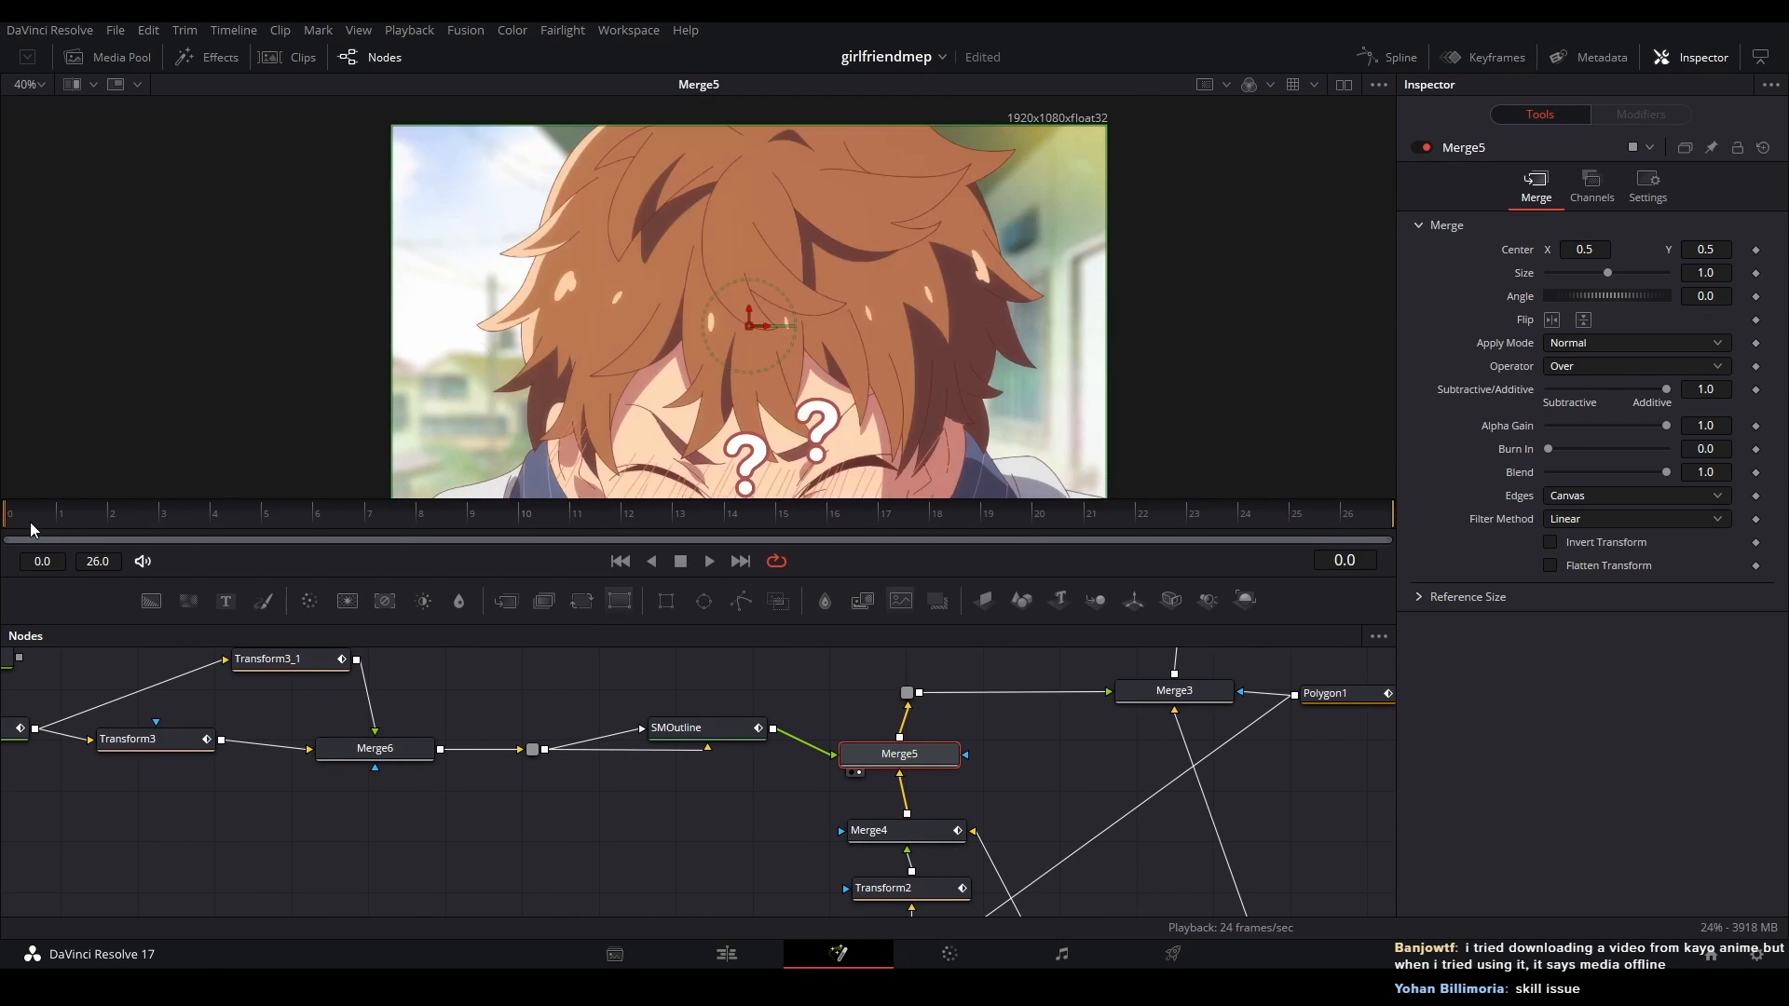
{"action": "key", "text": "space"}
{"action": "key", "text": "space"}
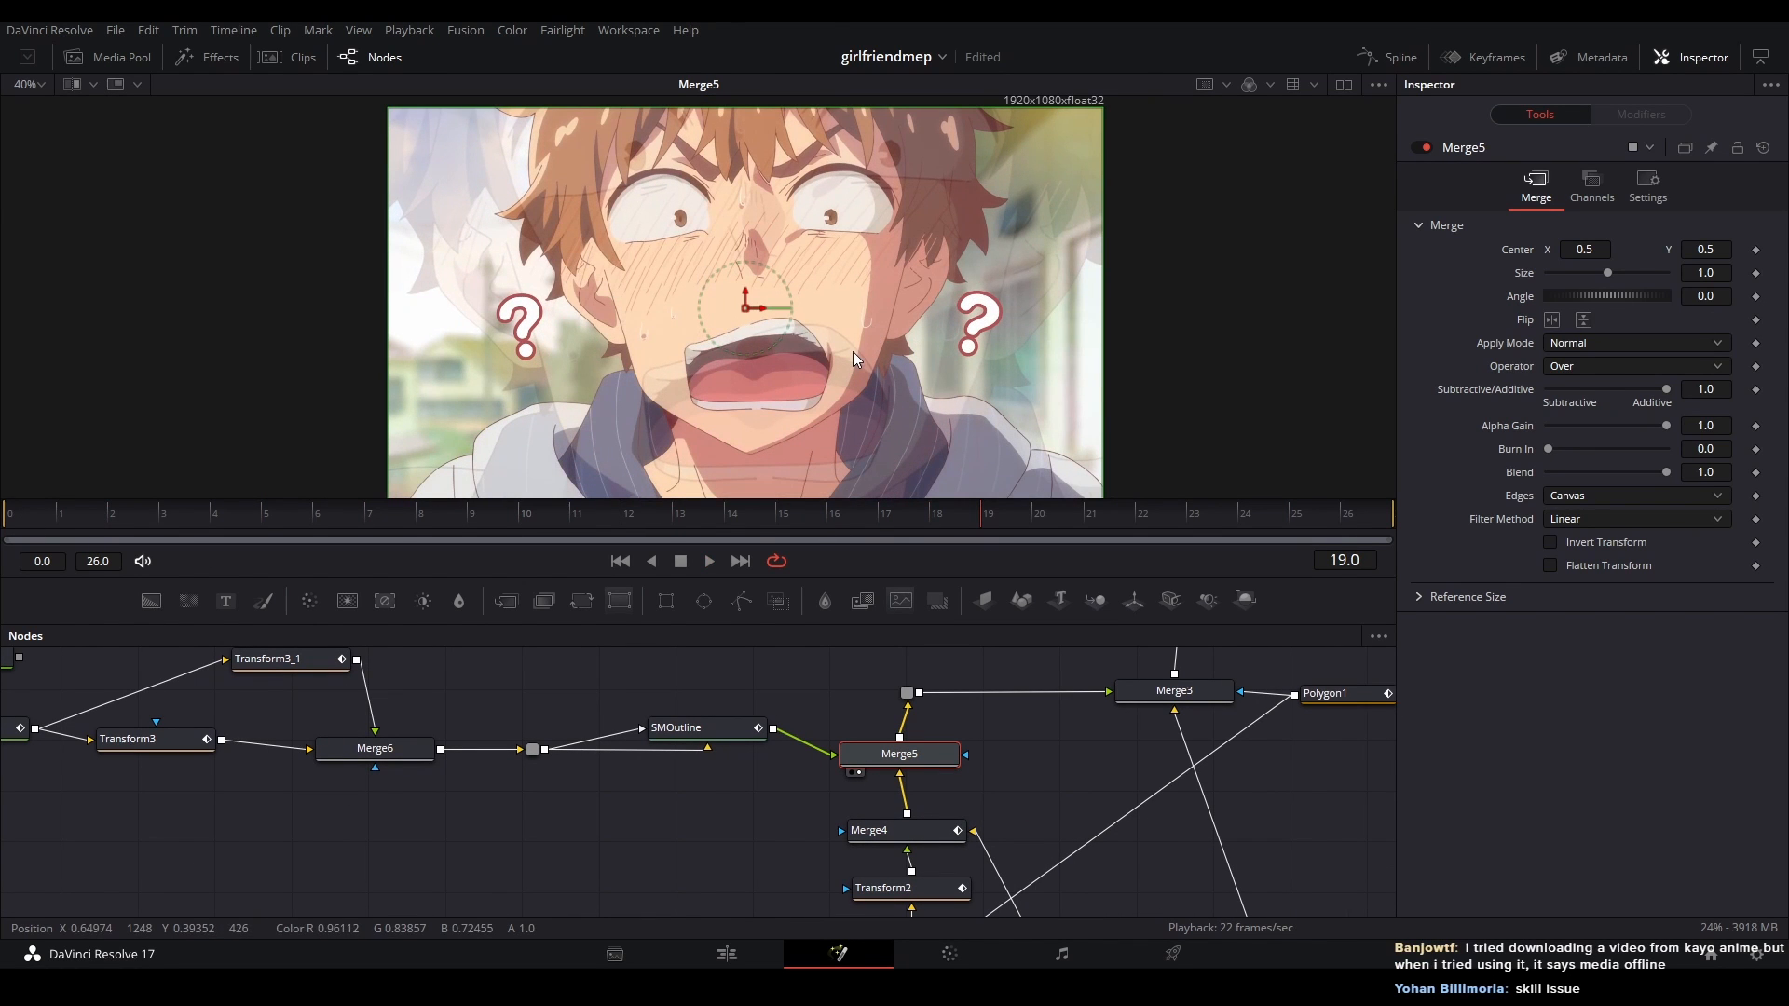
- Display the Merge3 output at frame 19 and select Polygon1 to examine its mask outline
{"action": "left_click_drag", "start_coordinate": [938, 721], "coordinate": [374, 739]}
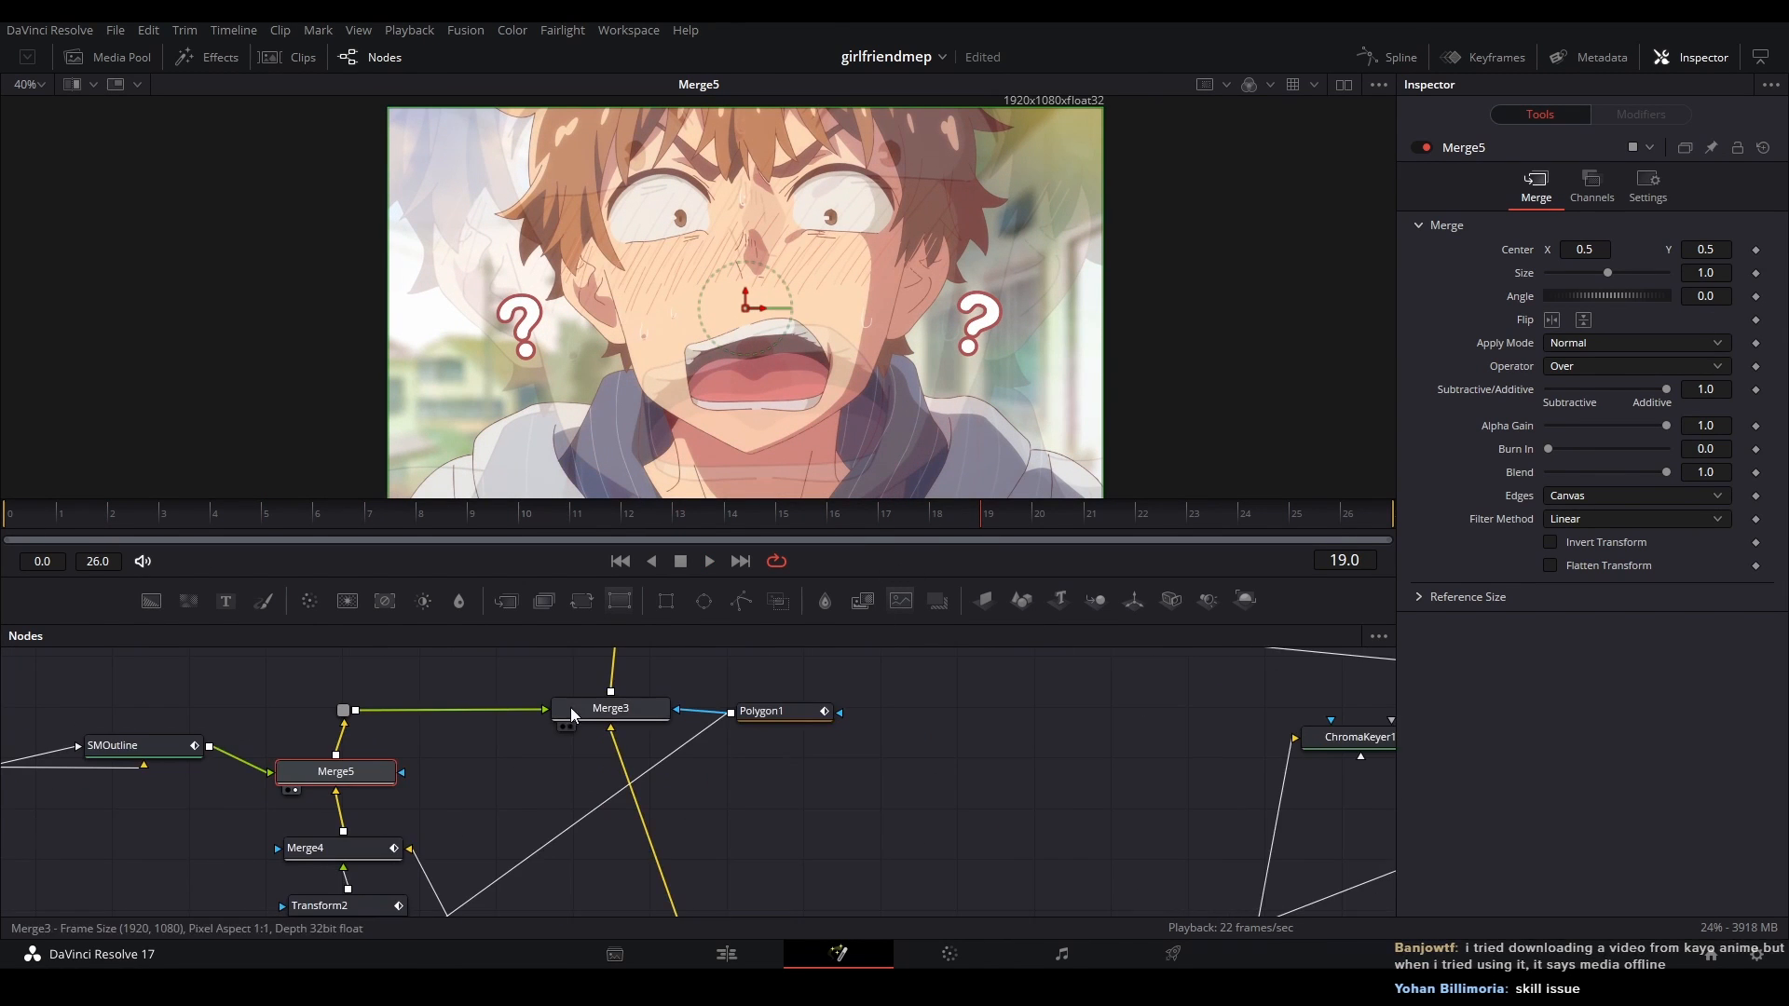
{"action": "left_click", "coordinate": [570, 714]}
{"action": "key", "text": "2"}
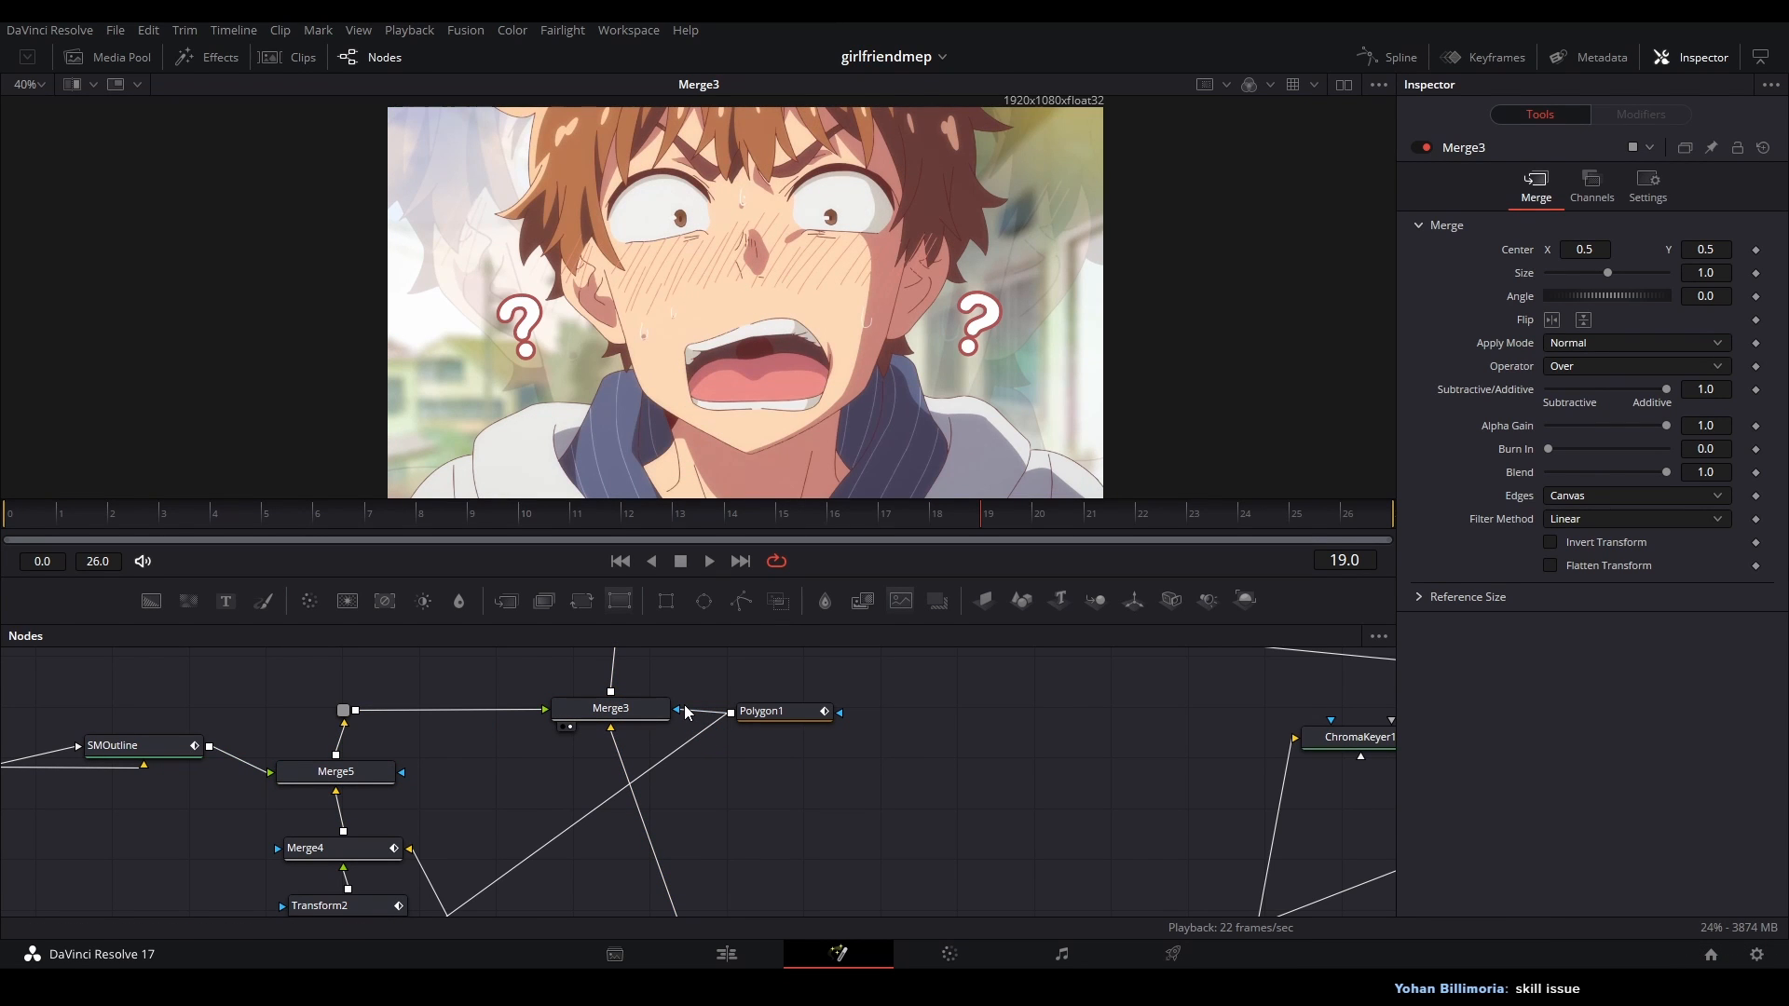
{"action": "left_click", "coordinate": [756, 711]}
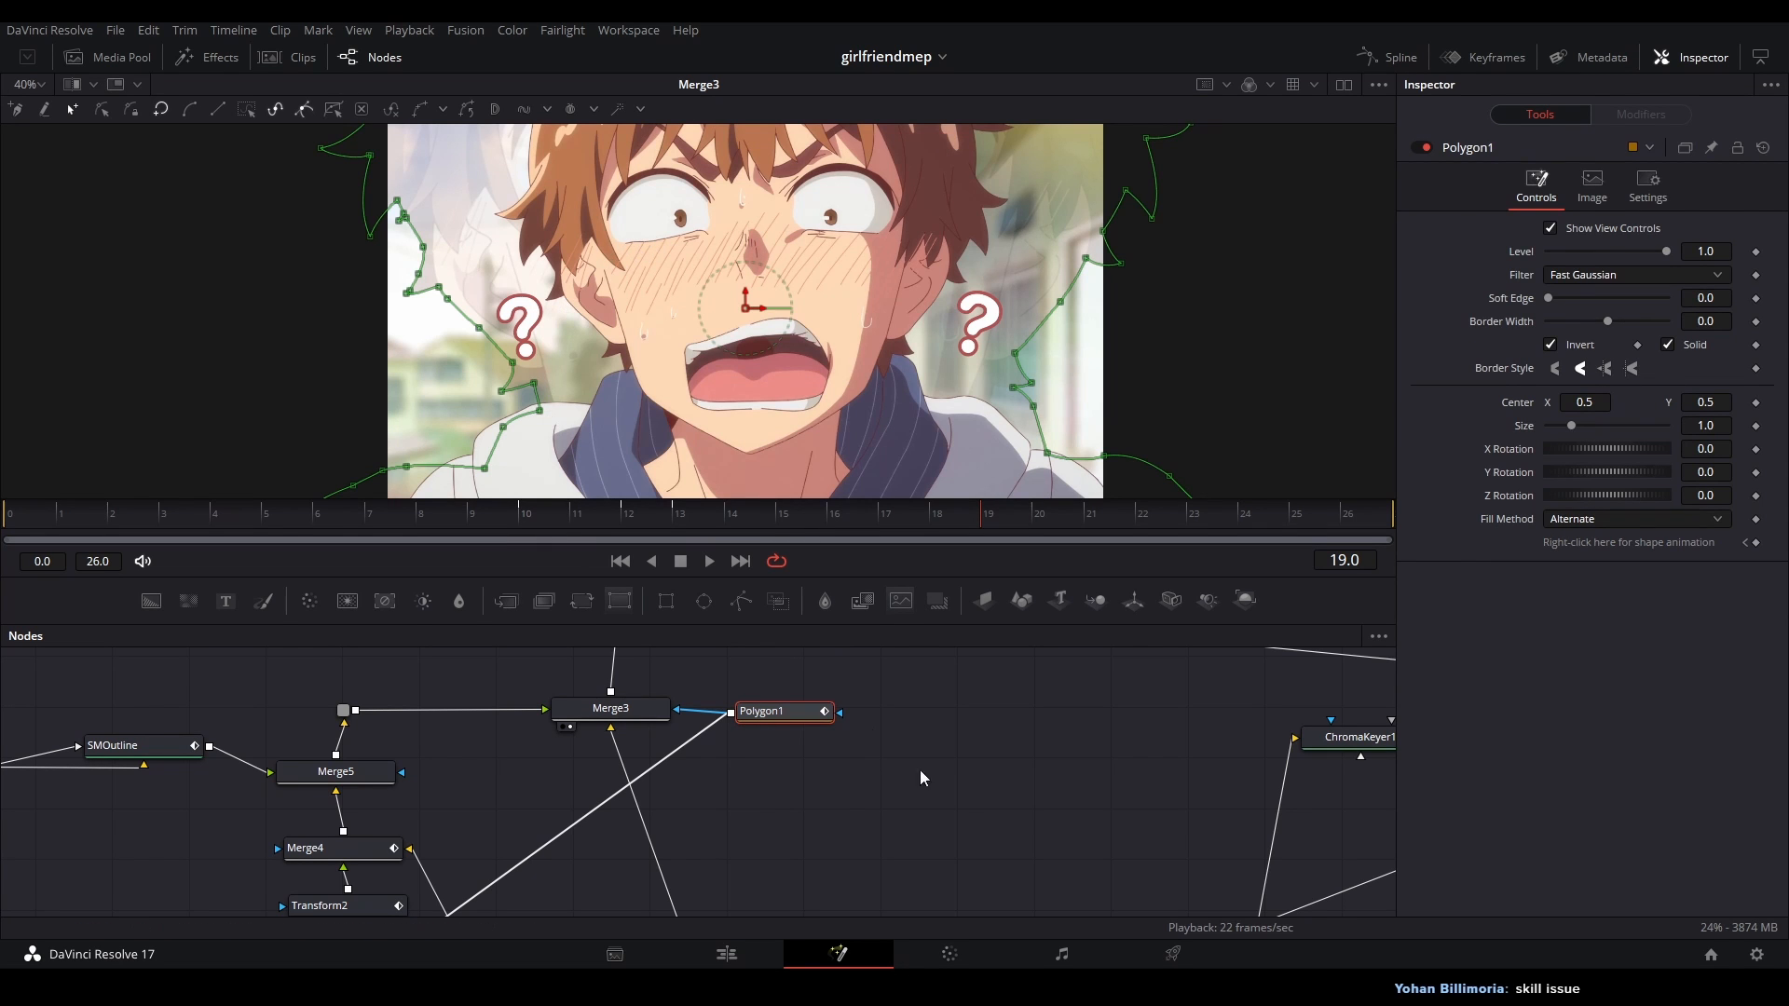
- Follow the MediaIn2 connection to the chroma key branch and display the ChromaKeyer1 output
{"action": "left_click", "coordinate": [847, 731]}
{"action": "left_click_drag", "start_coordinate": [821, 784], "coordinate": [787, 736]}
{"action": "left_click_drag", "start_coordinate": [876, 791], "coordinate": [666, 570]}
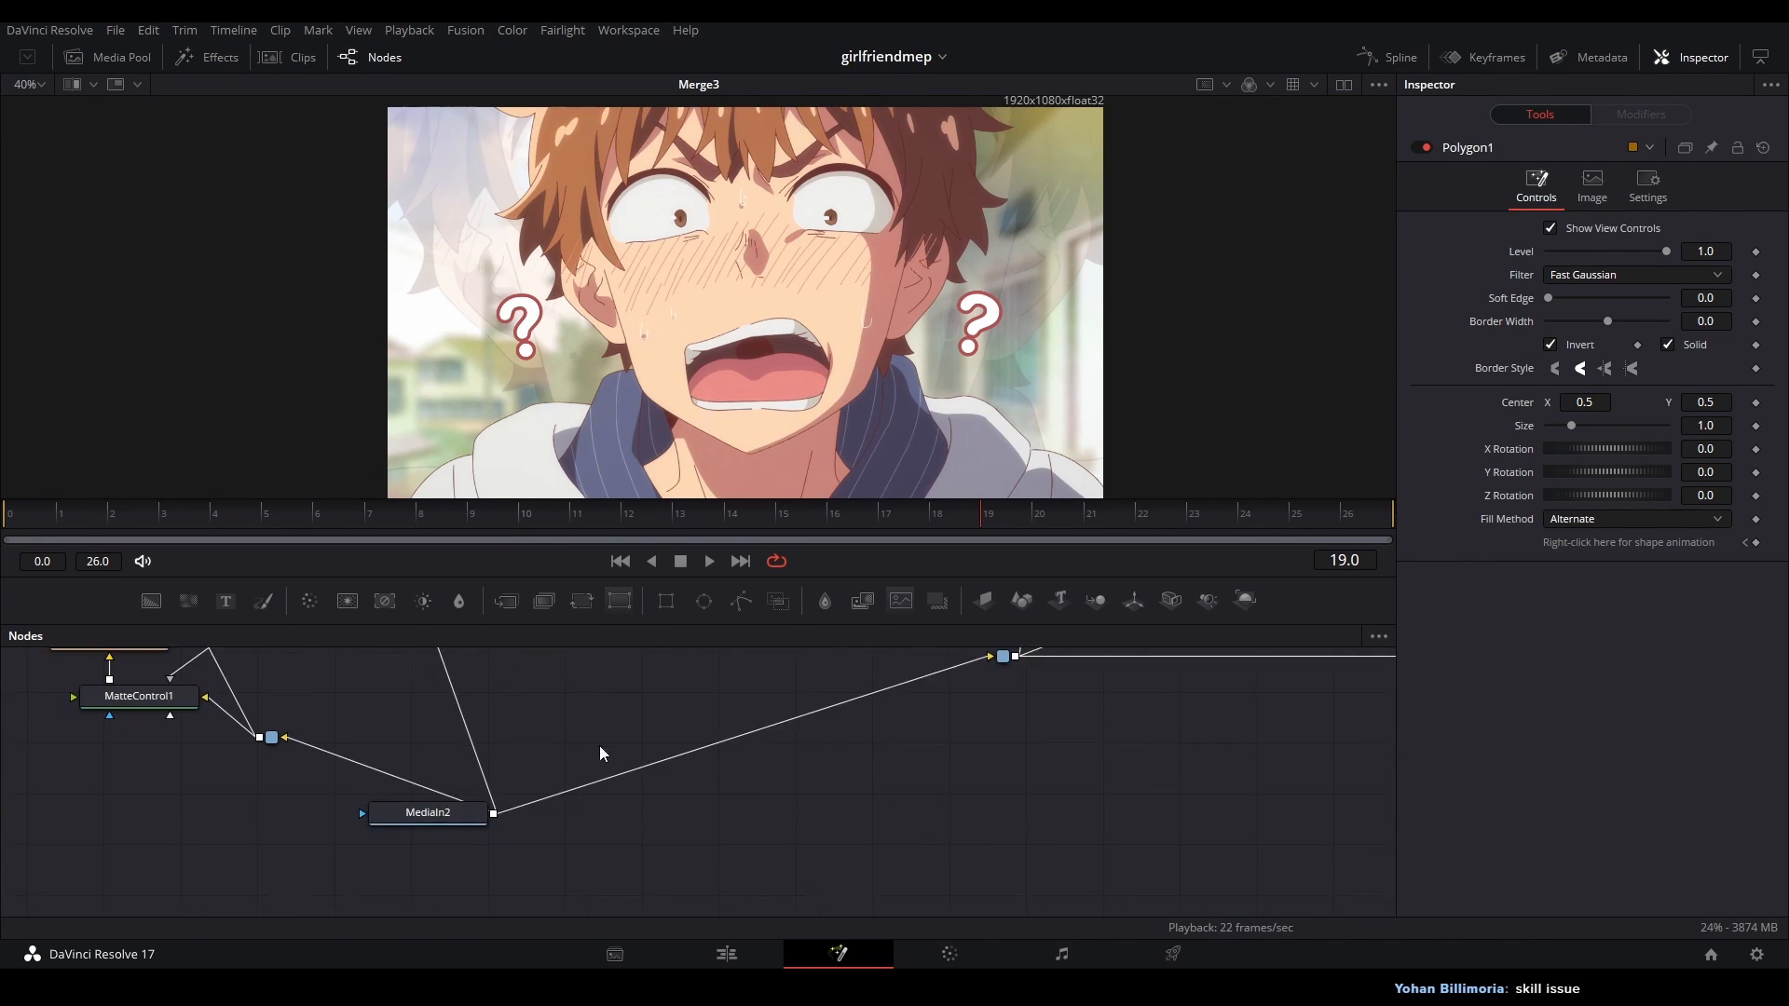
{"action": "mouse_move", "coordinate": [602, 669]}
{"action": "left_mouse_down"}
{"action": "mouse_move", "coordinate": [557, 786]}
{"action": "mouse_move", "coordinate": [730, 935]}
{"action": "left_mouse_up"}
{"action": "mouse_move", "coordinate": [840, 670]}
{"action": "left_mouse_down"}
{"action": "mouse_move", "coordinate": [741, 833]}
{"action": "mouse_move", "coordinate": [563, 723]}
{"action": "left_mouse_up"}
{"action": "scroll", "coordinate": [568, 719], "scroll_direction": "down", "scroll_amount": 2}
{"action": "left_click_drag", "start_coordinate": [690, 797], "coordinate": [668, 739]}
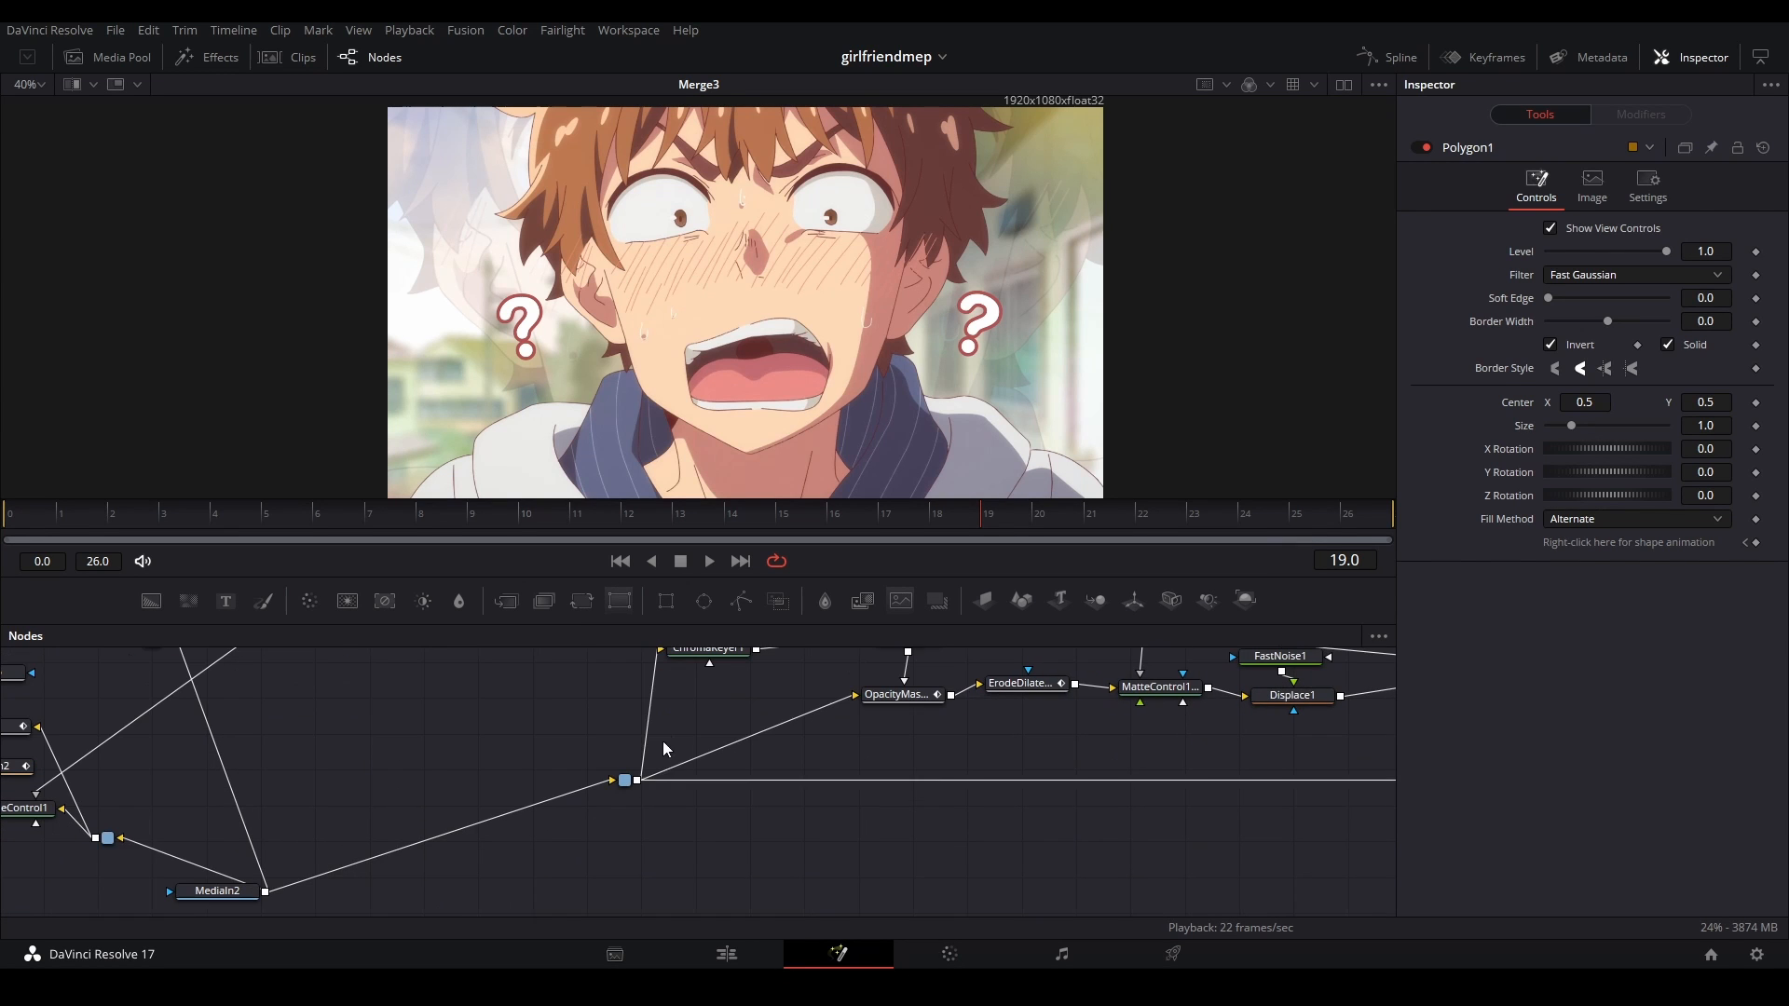
{"action": "left_click", "coordinate": [628, 782]}
{"action": "key", "text": "space"}
{"action": "left_click_drag", "start_coordinate": [897, 762], "coordinate": [706, 840]}
{"action": "left_click", "coordinate": [510, 734]}
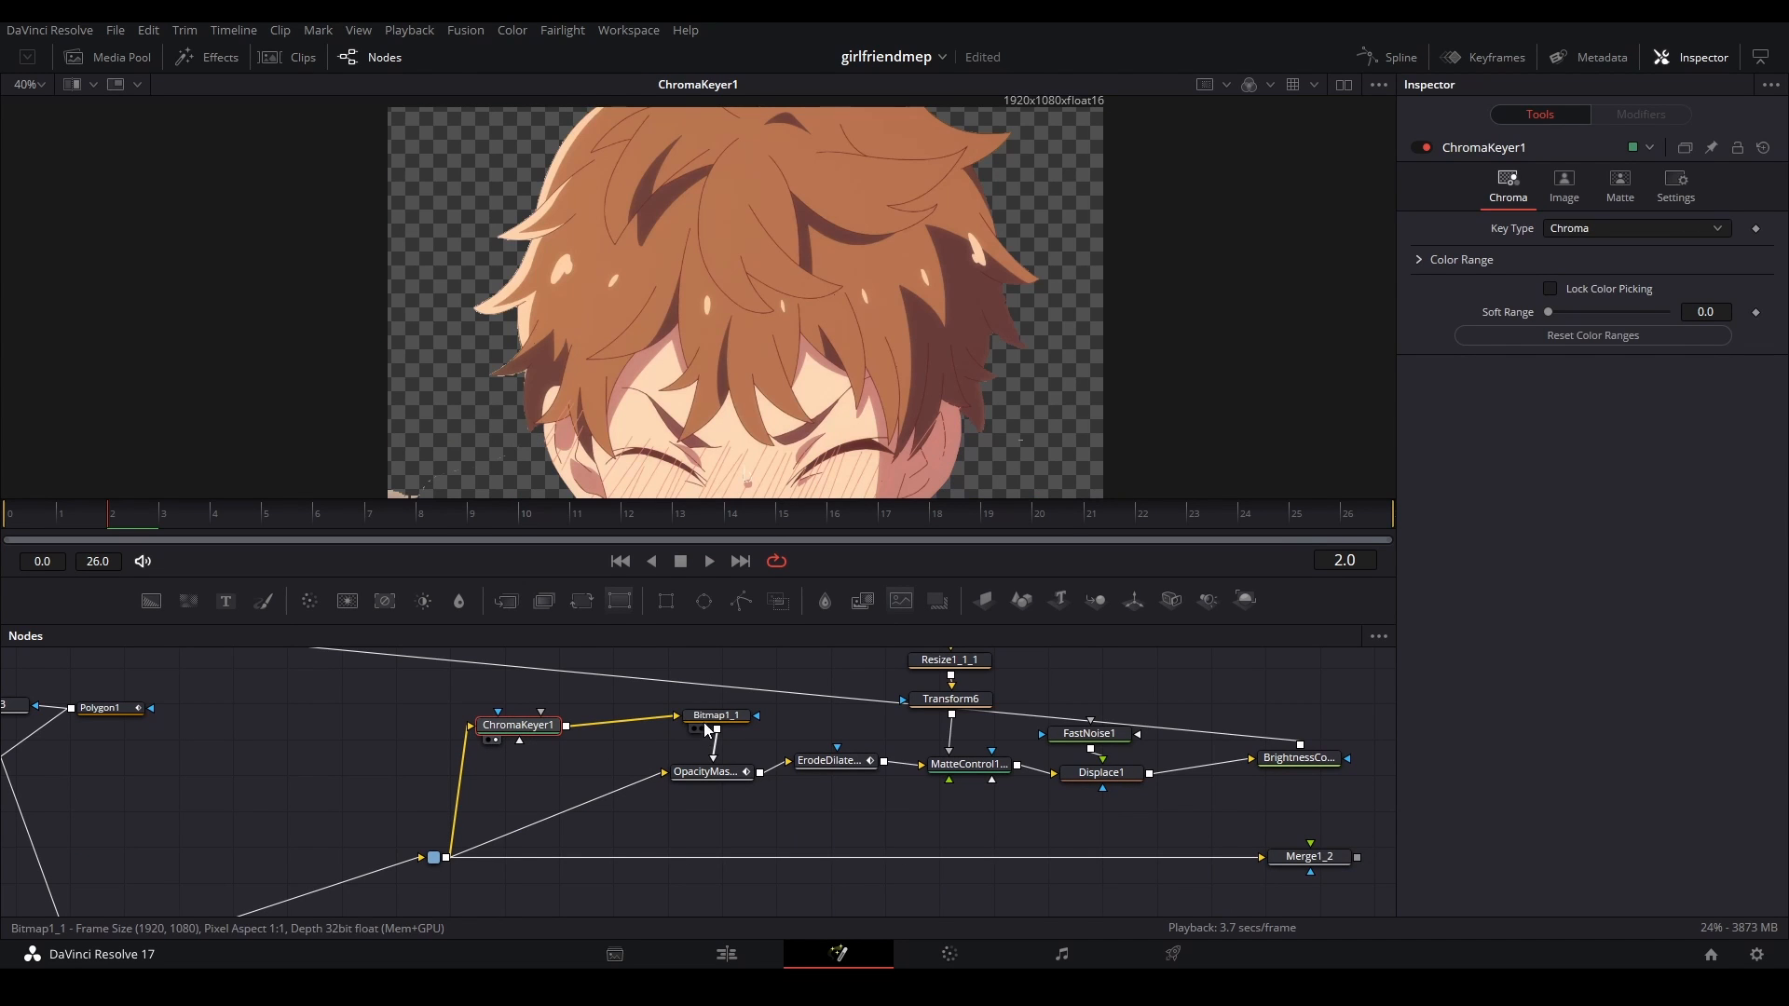
- Display the Bitmap1_1 output and scrub to frame 16 to examine the character's black-and-white mask
{"action": "left_click_drag", "start_coordinate": [698, 333], "coordinate": [726, 362]}
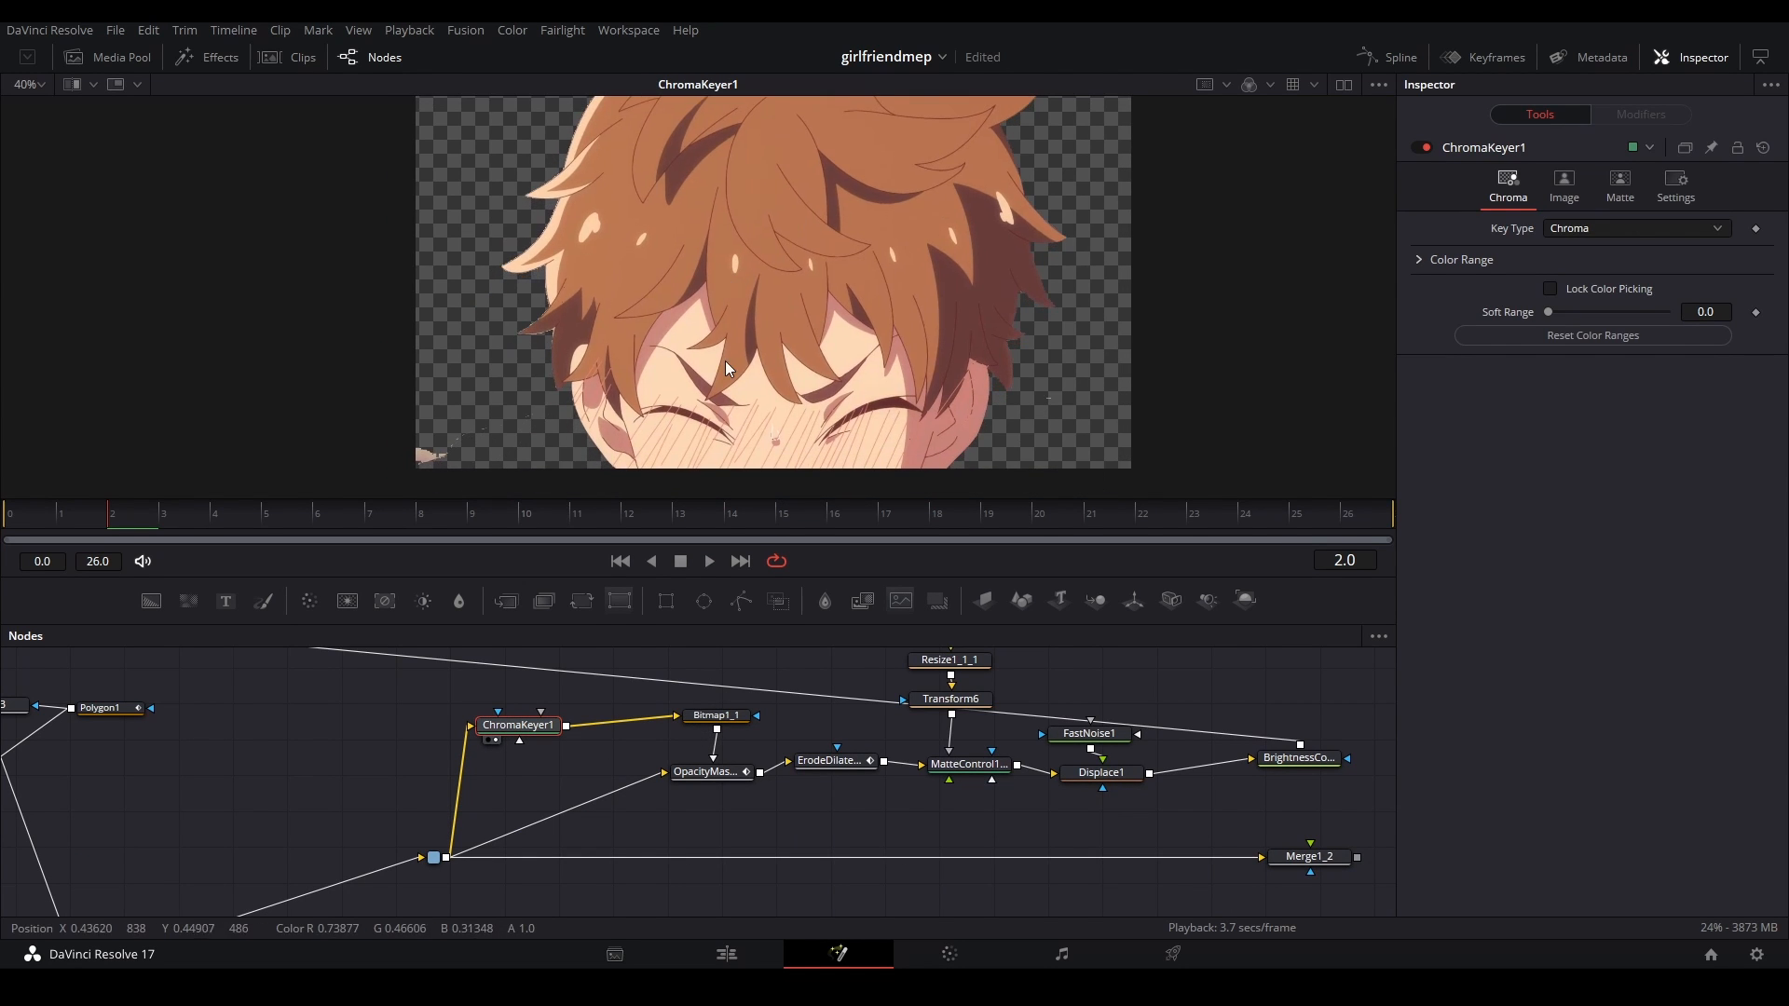
{"action": "left_click", "coordinate": [731, 719]}
{"action": "left_click_drag", "start_coordinate": [503, 518], "coordinate": [834, 518]}
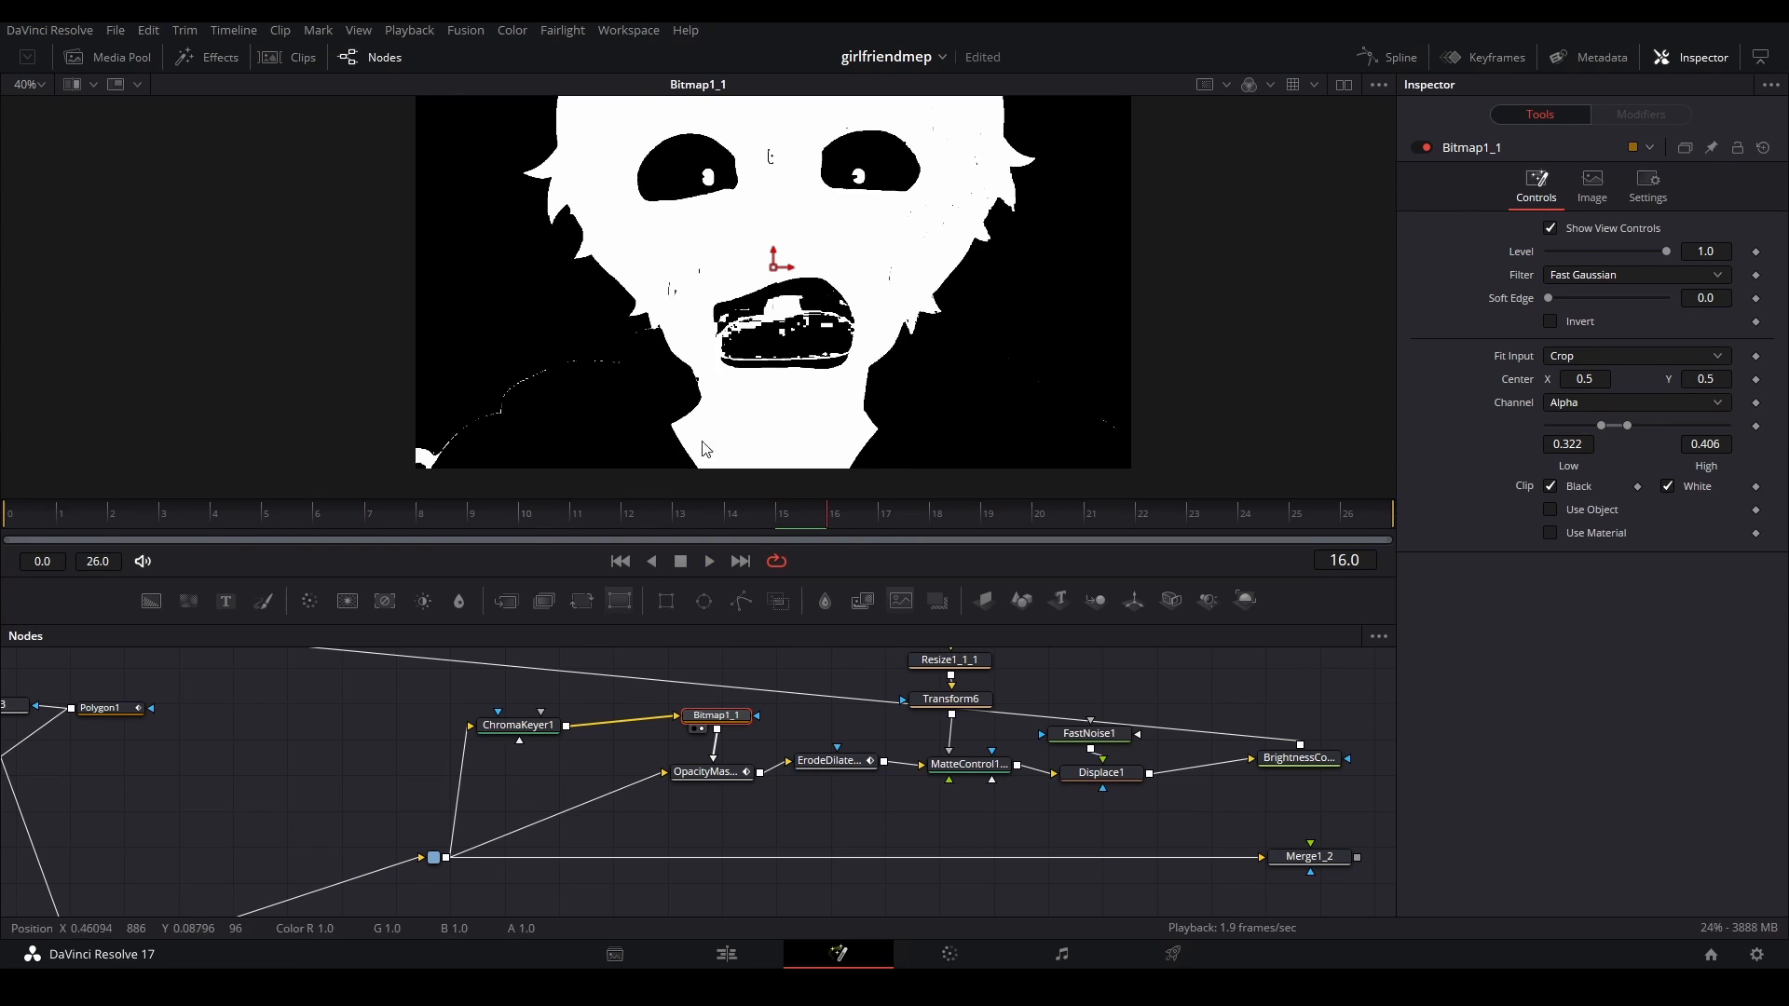
- Check the ChromaKeyer1 output at frame 15, and display the OpacityMaskHolder_1 output at frame 16 for comparison
{"action": "left_click", "coordinate": [535, 726]}
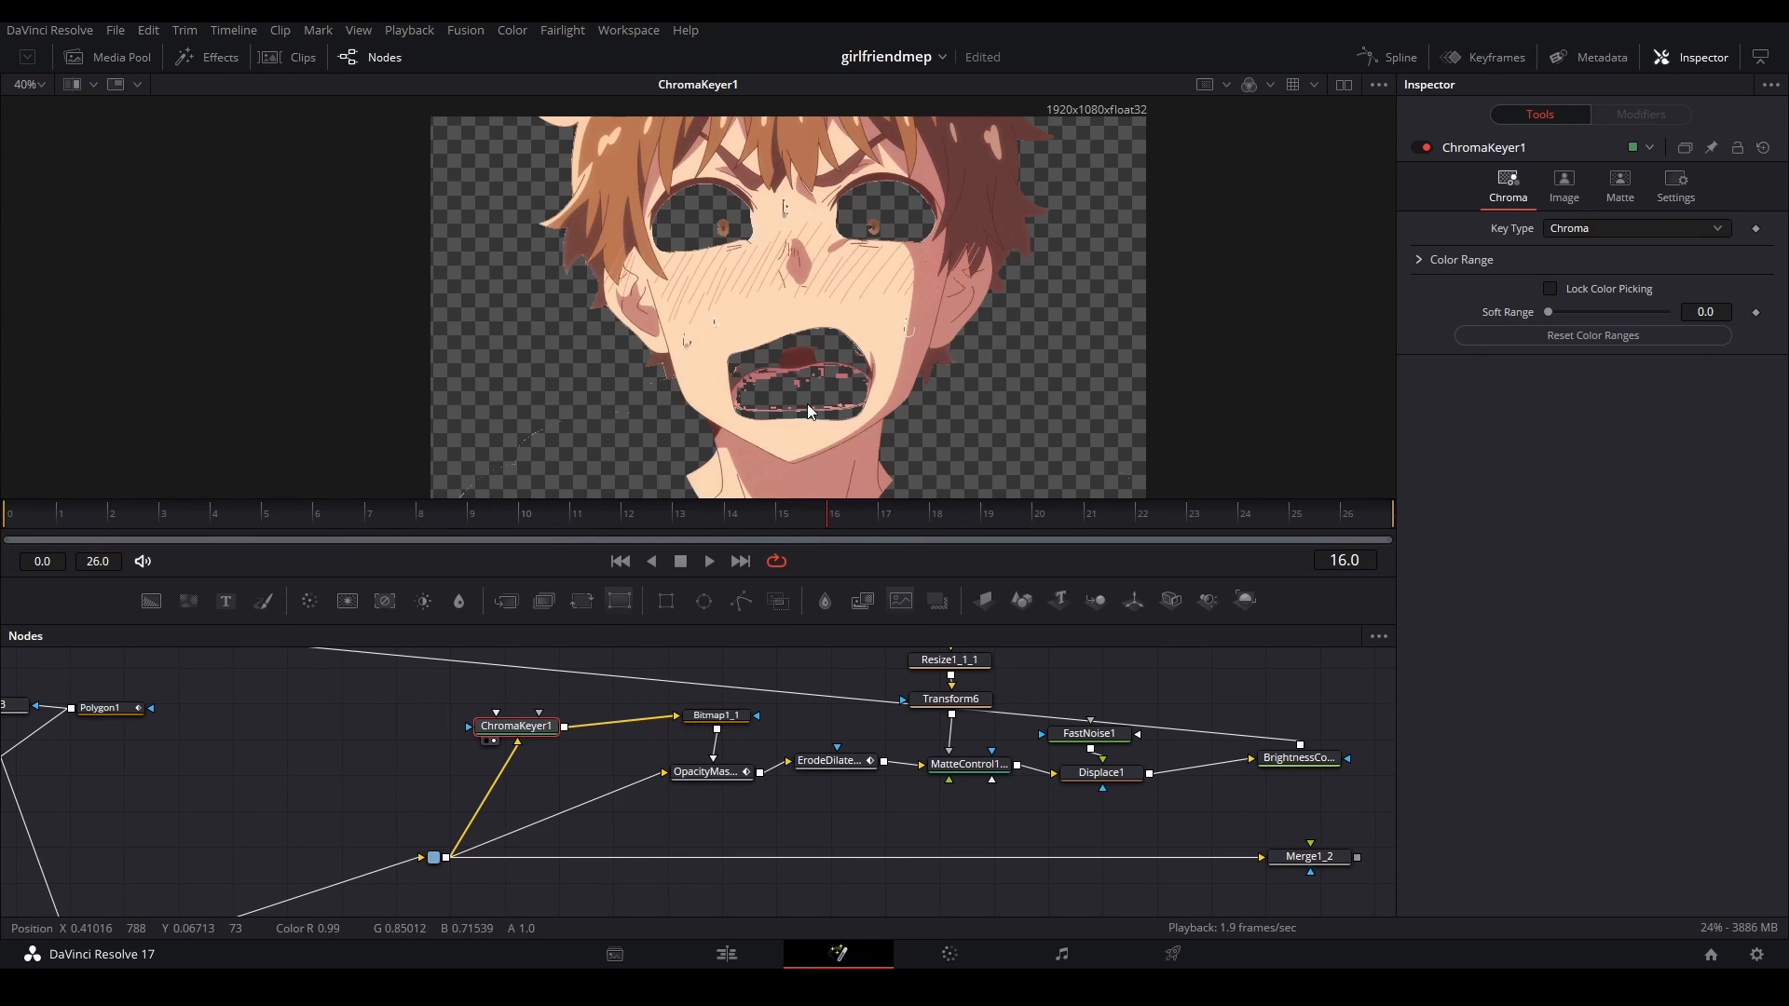
{"action": "left_click", "coordinate": [343, 512]}
{"action": "left_click", "coordinate": [783, 514]}
{"action": "left_click_drag", "start_coordinate": [382, 730], "coordinate": [555, 748]}
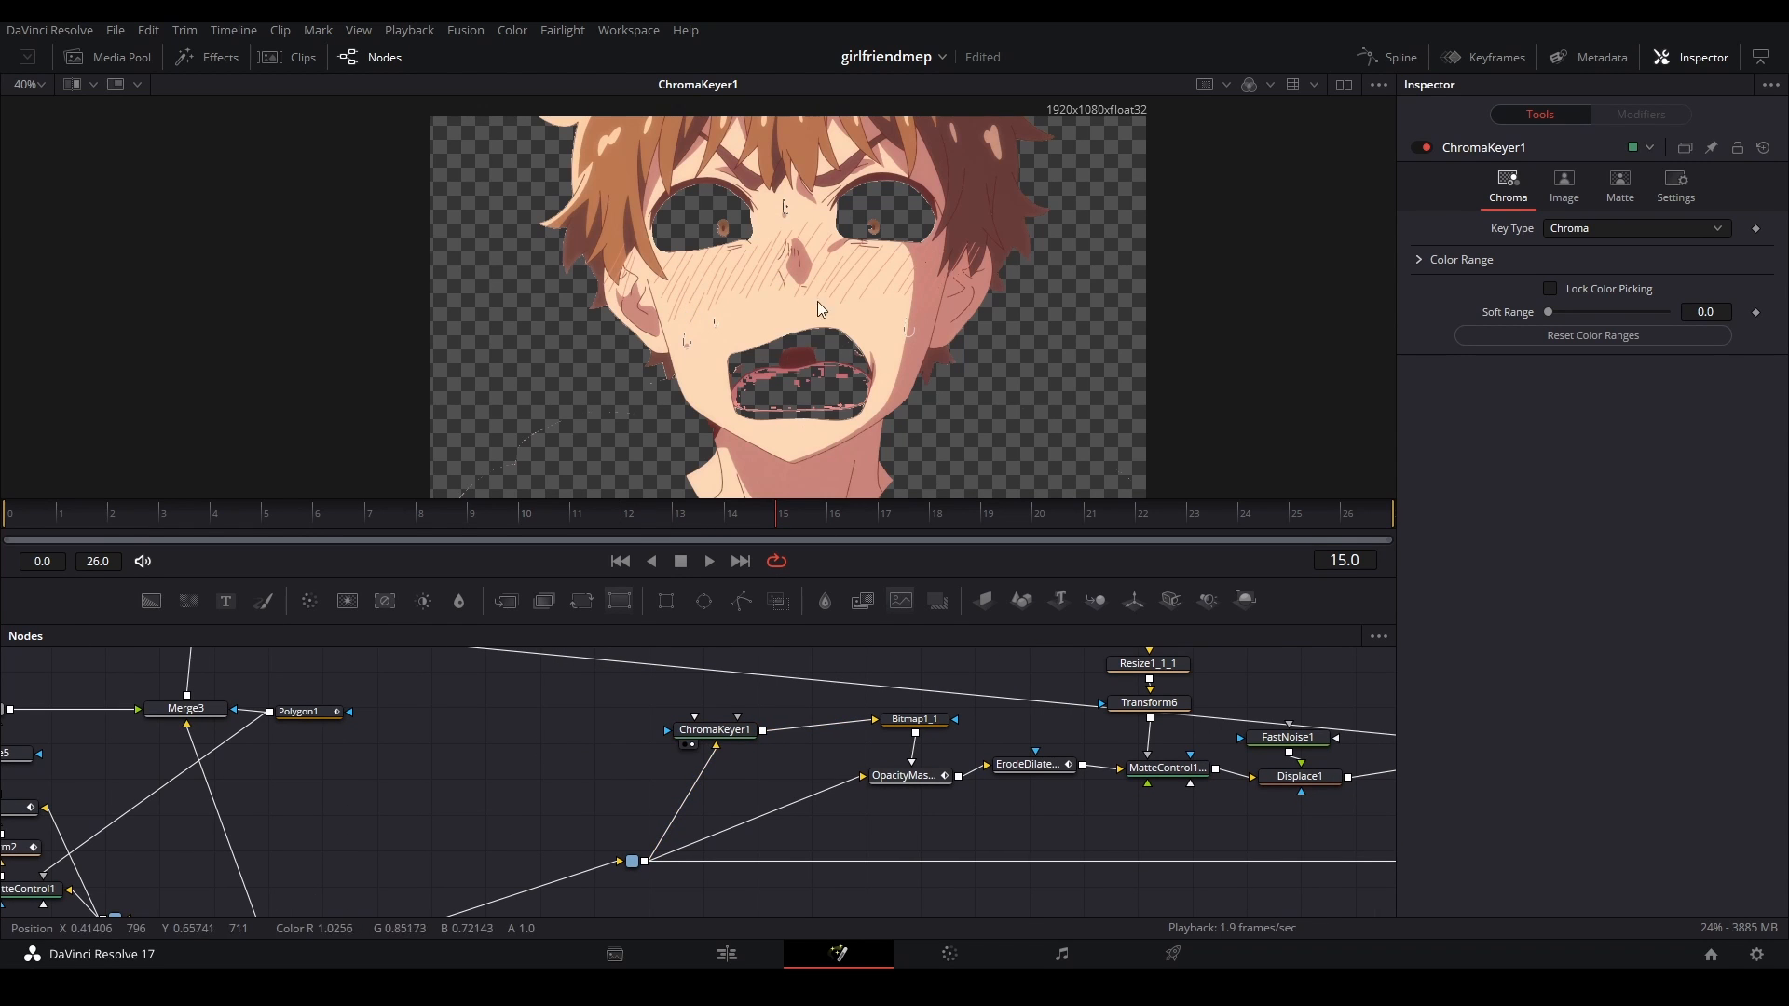
{"action": "left_click", "coordinate": [904, 775]}
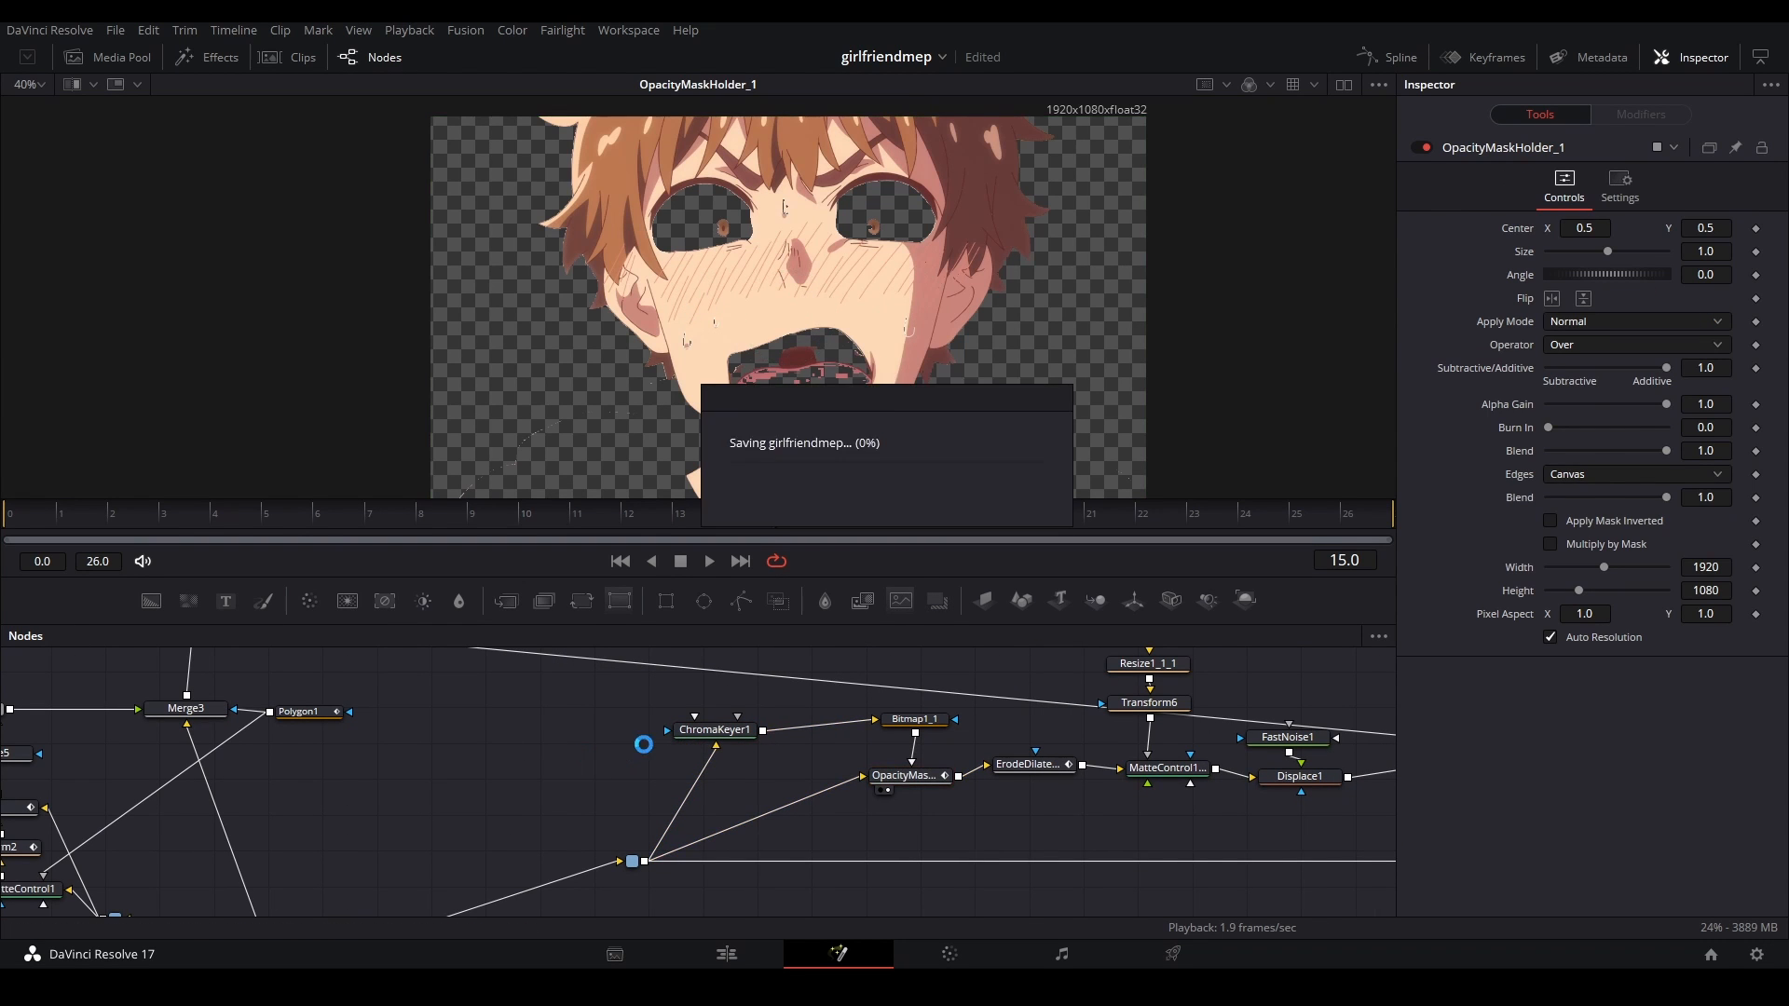
{"action": "left_click_drag", "start_coordinate": [468, 515], "coordinate": [831, 518]}
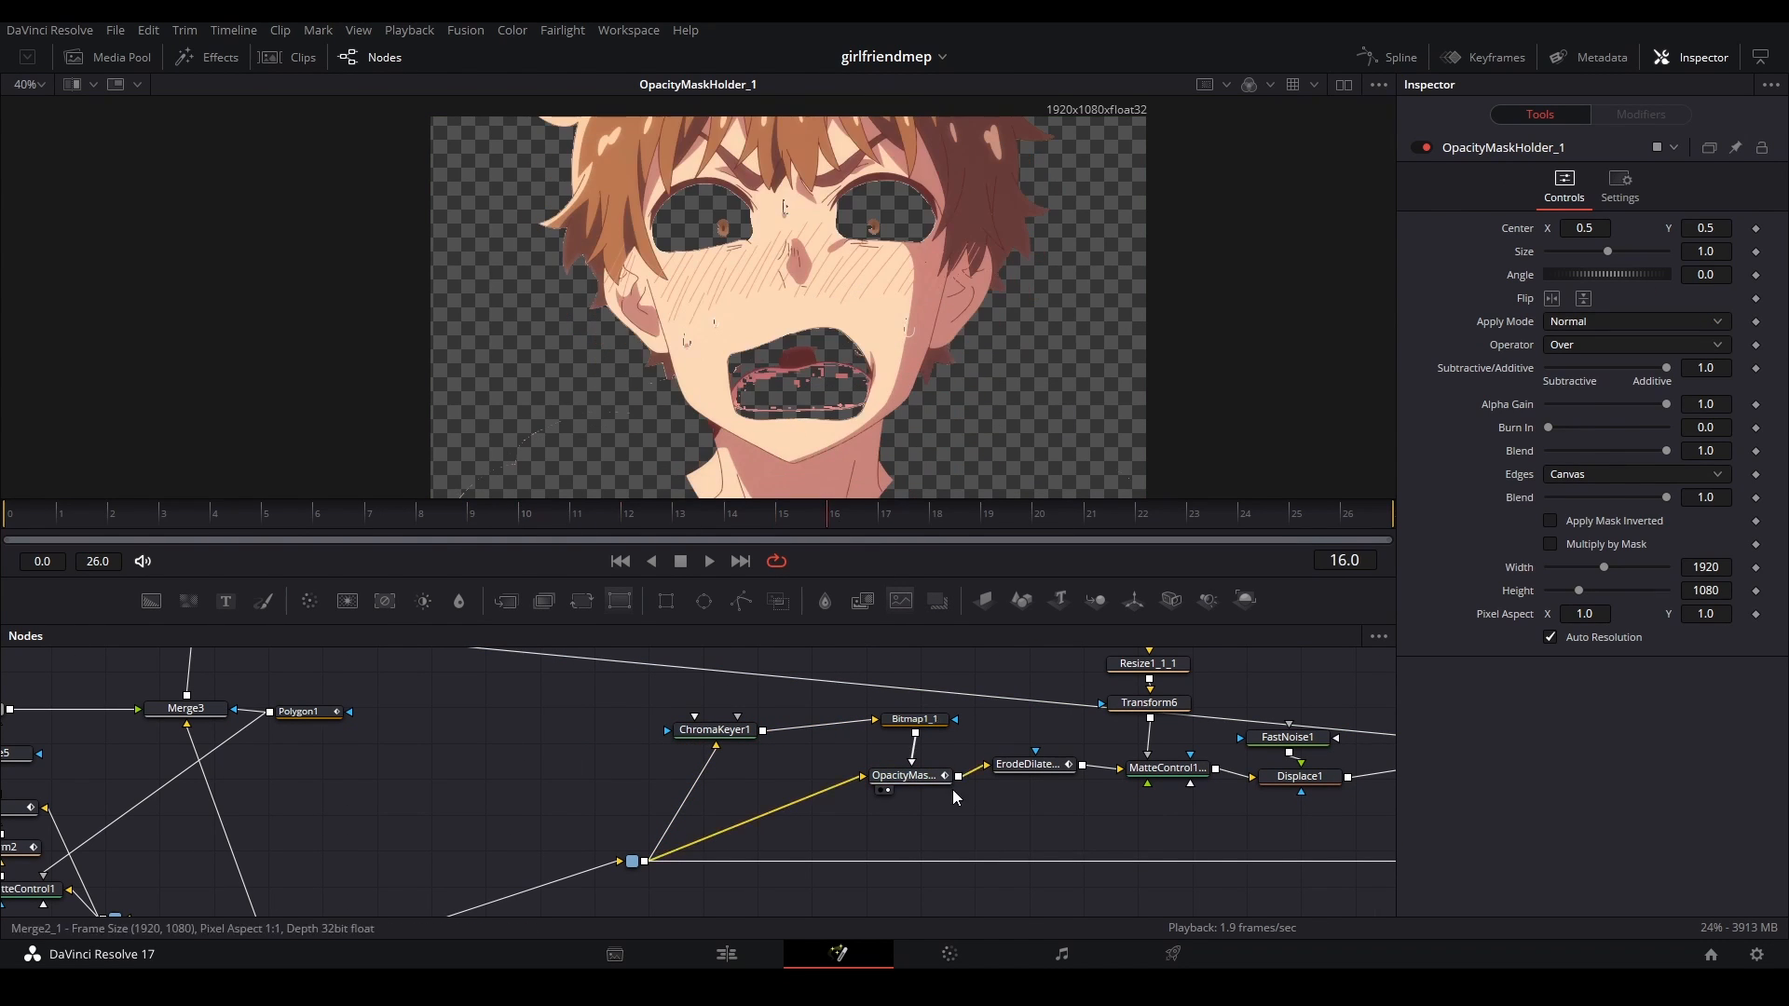
- Display the ErodeDilate1_1 output and scrub through the frames to check the cutout's edges
{"action": "left_click_drag", "start_coordinate": [1023, 777], "coordinate": [767, 765]}
{"action": "left_click", "coordinate": [769, 758]}
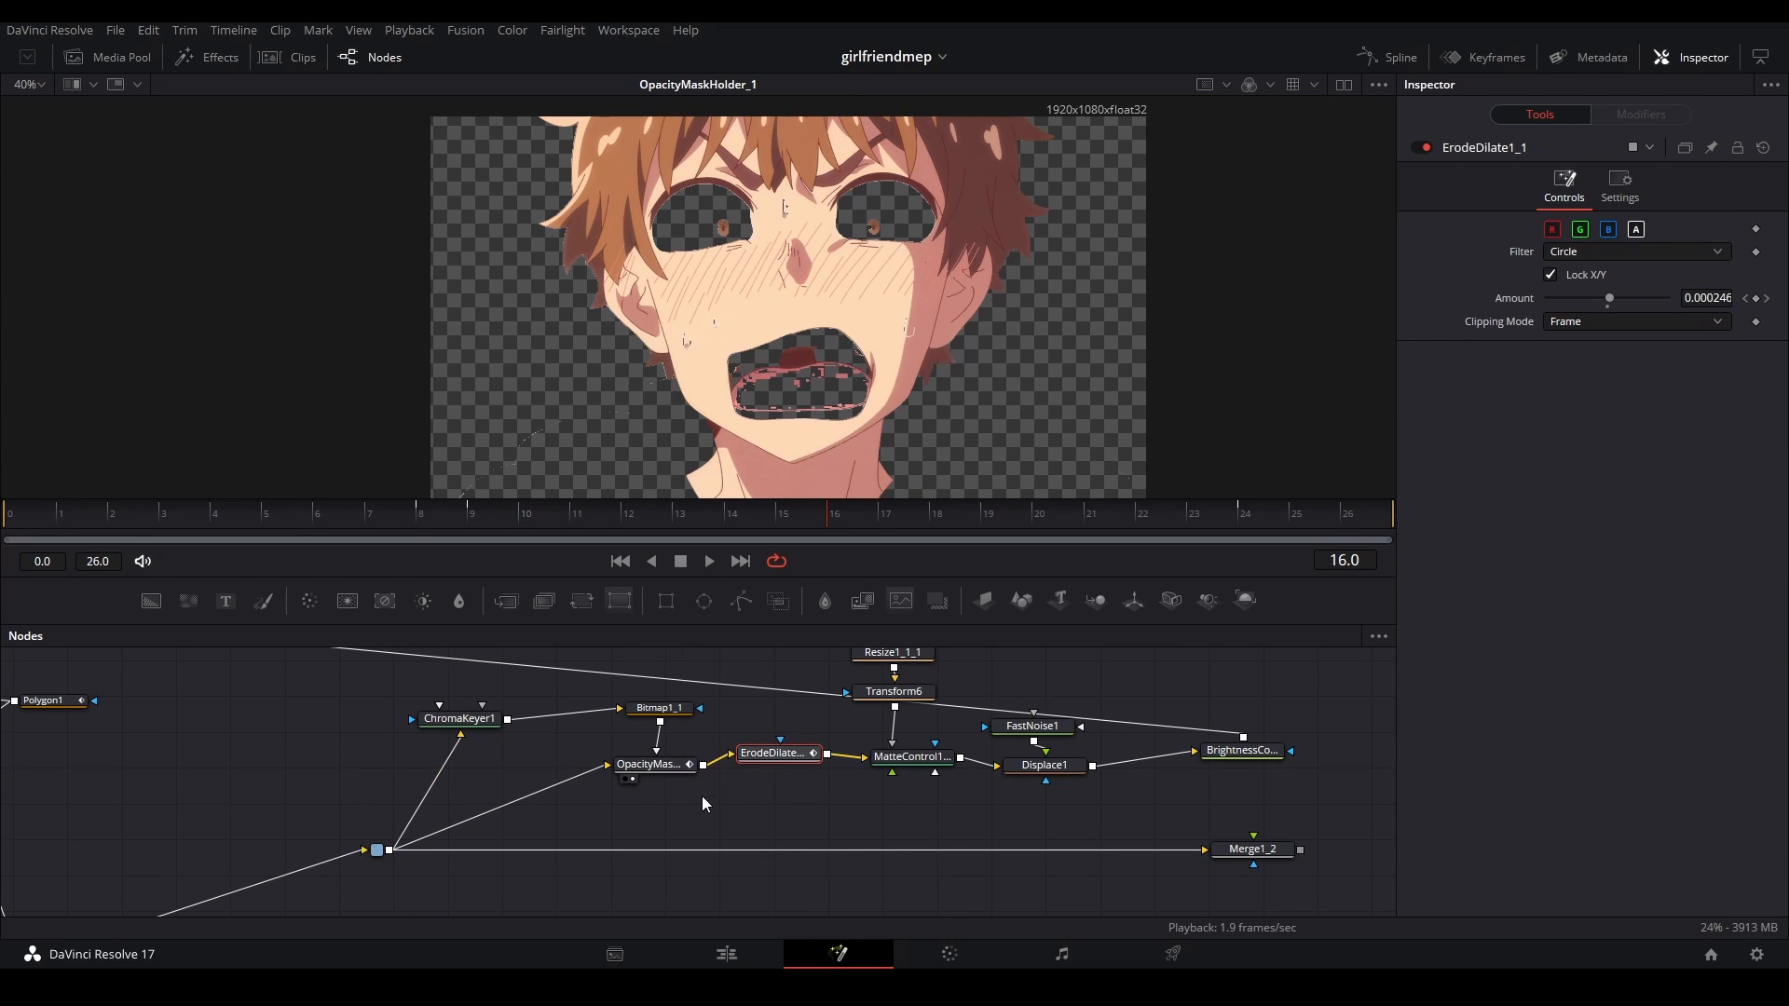
{"action": "key", "text": "1"}
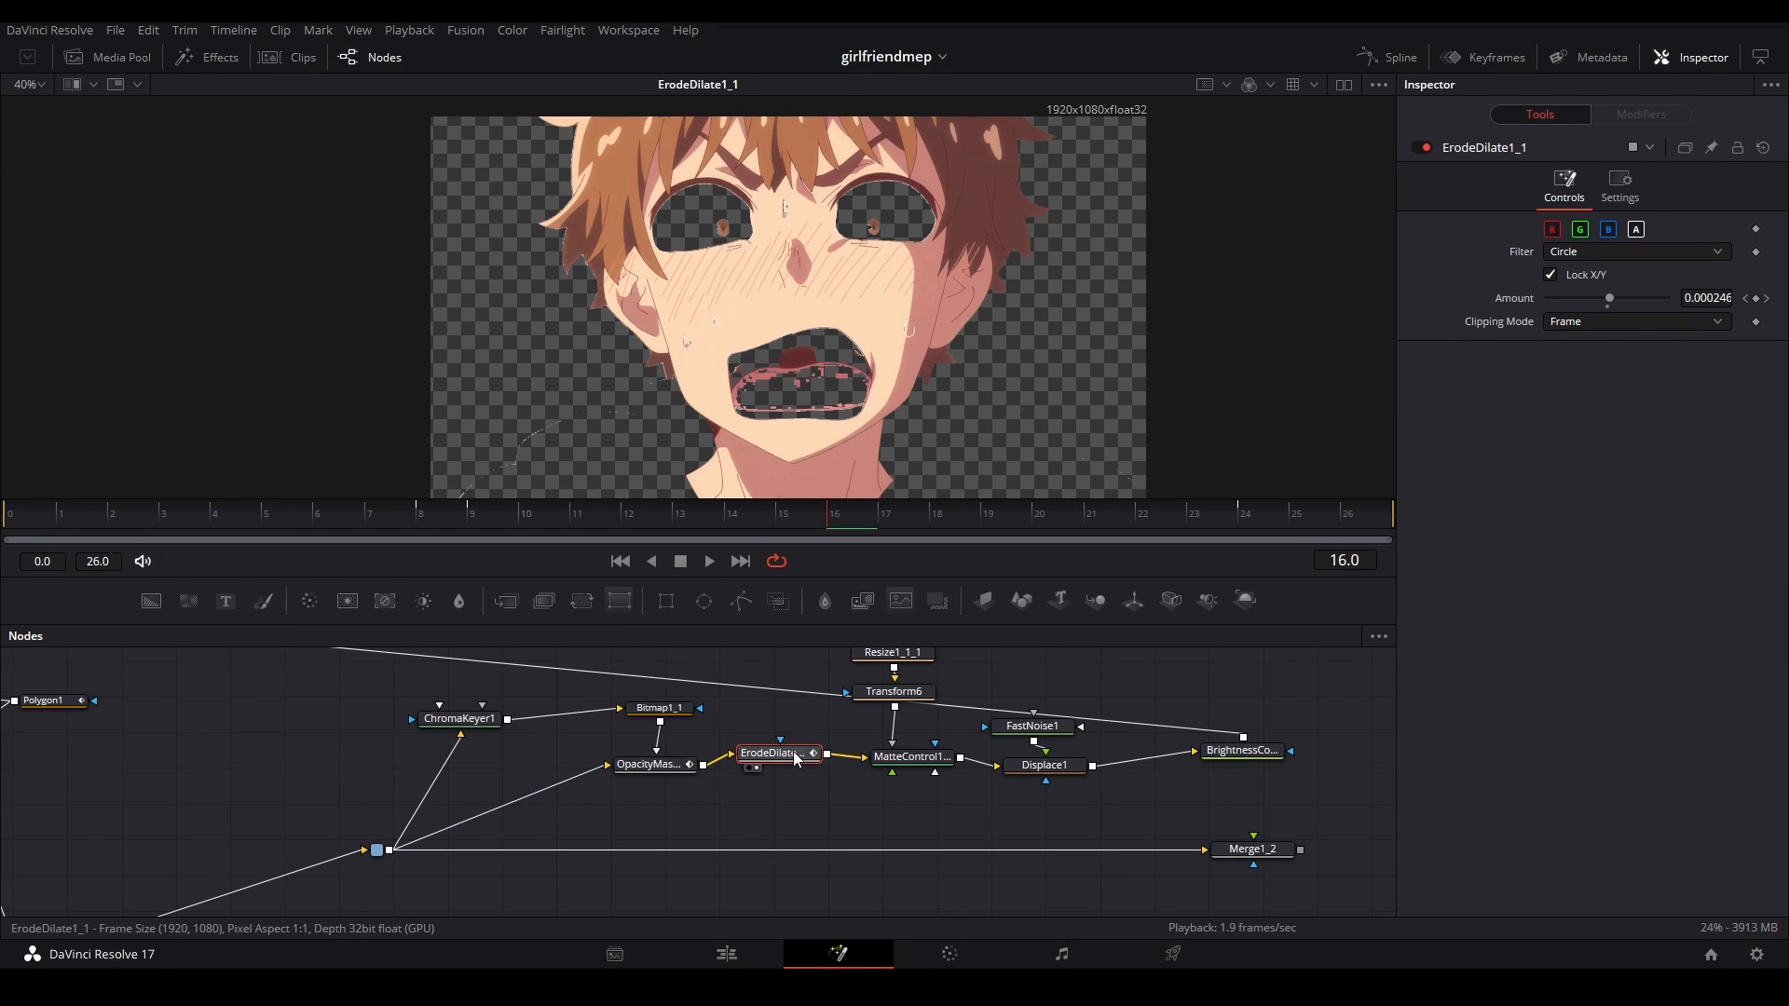
{"action": "key", "text": "1"}
{"action": "key", "text": "1"}
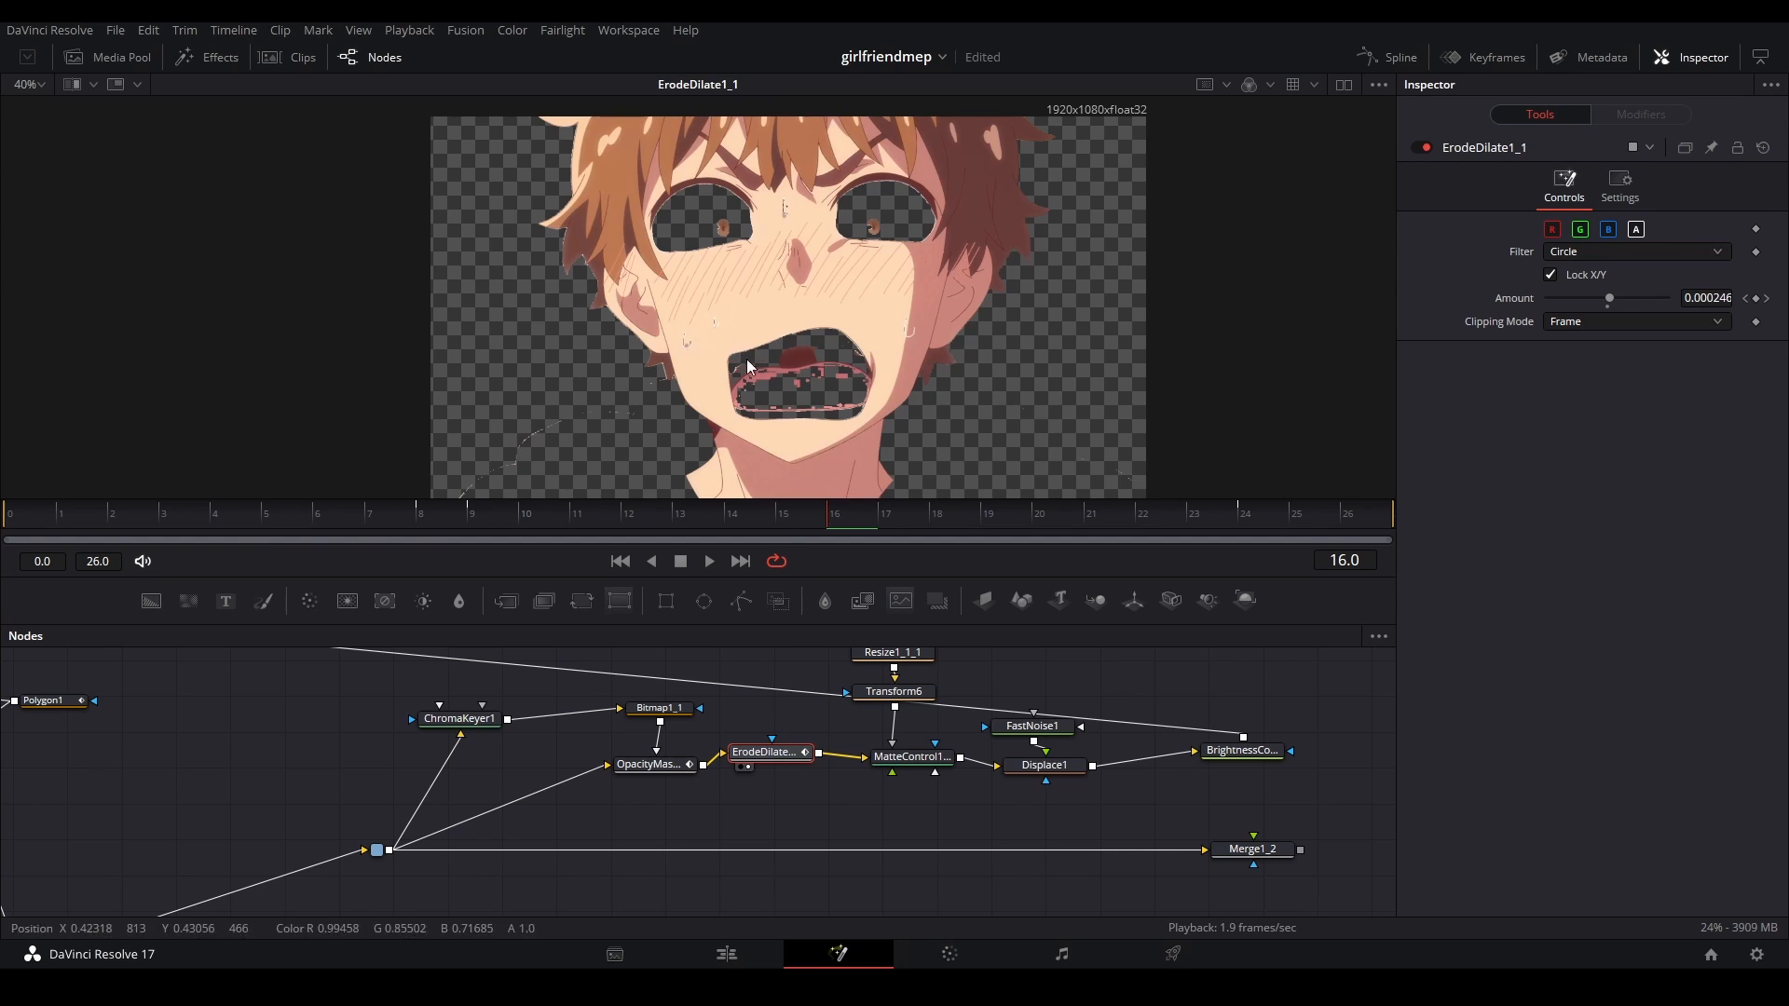
{"action": "left_click_drag", "start_coordinate": [456, 518], "coordinate": [996, 528]}
- Display the MatteControl1_1 output and play it, stopping at frame 11 to examine the dot pattern on the character
{"action": "left_click", "coordinate": [930, 766]}
{"action": "key", "text": "1"}
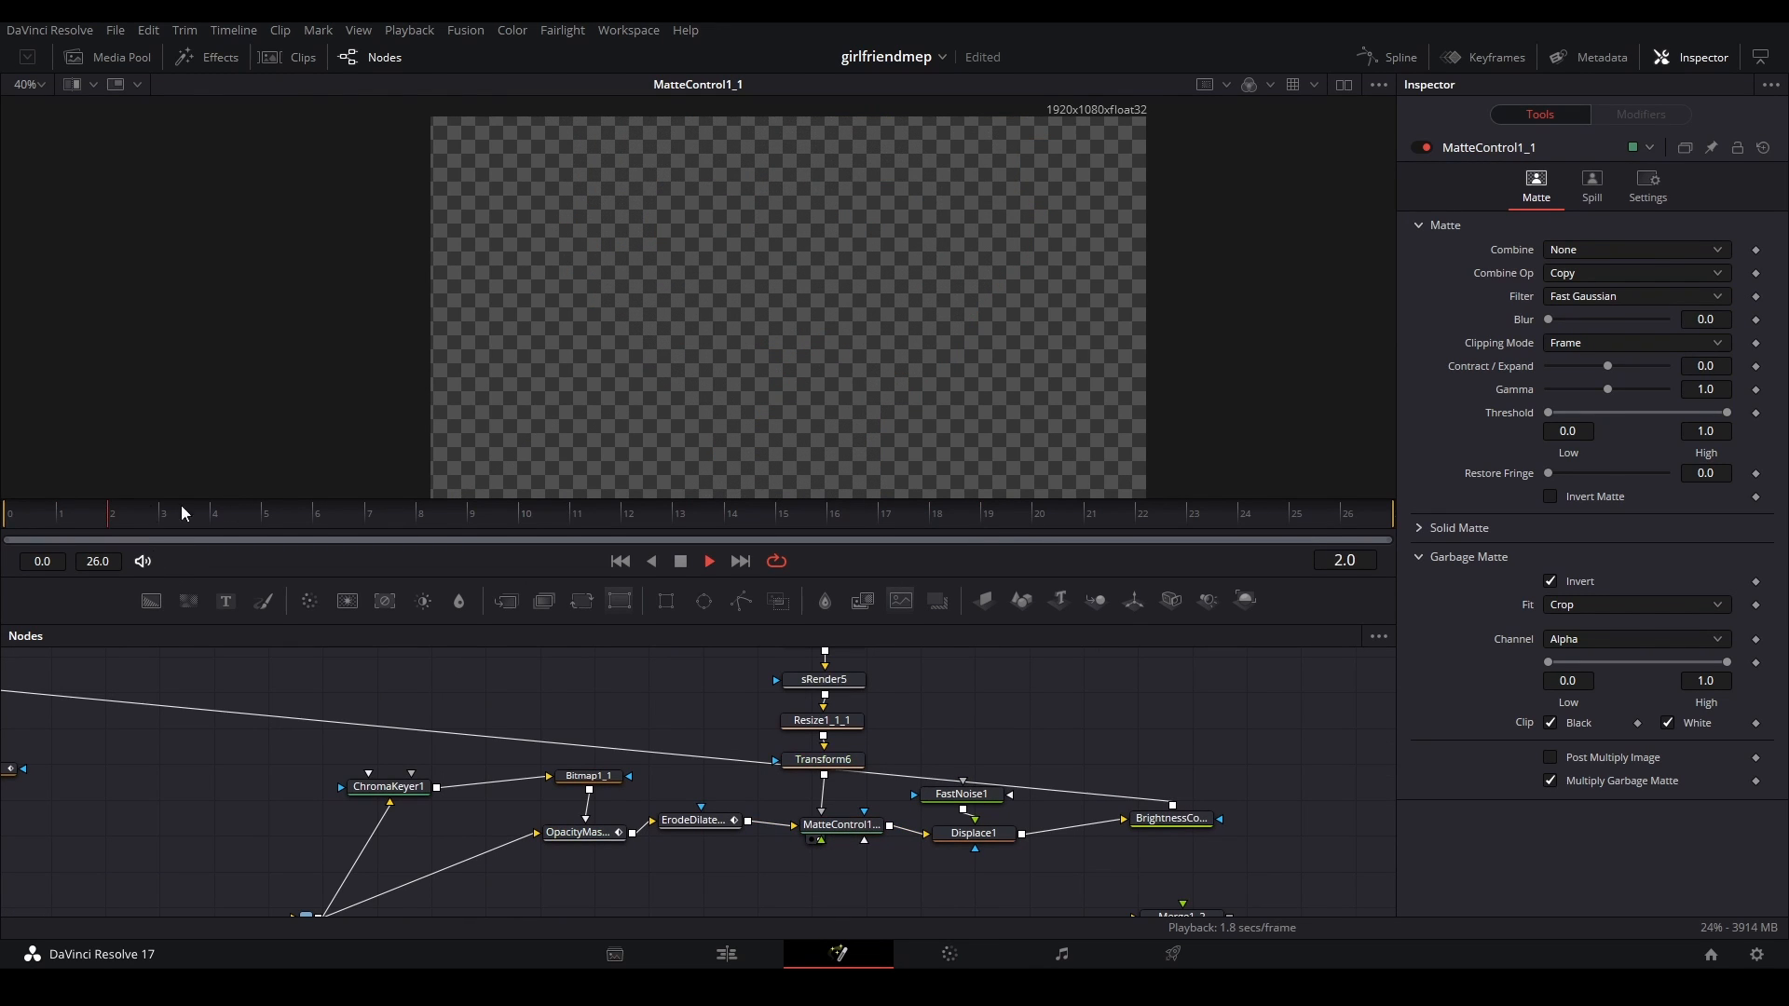
{"action": "key", "text": "space"}
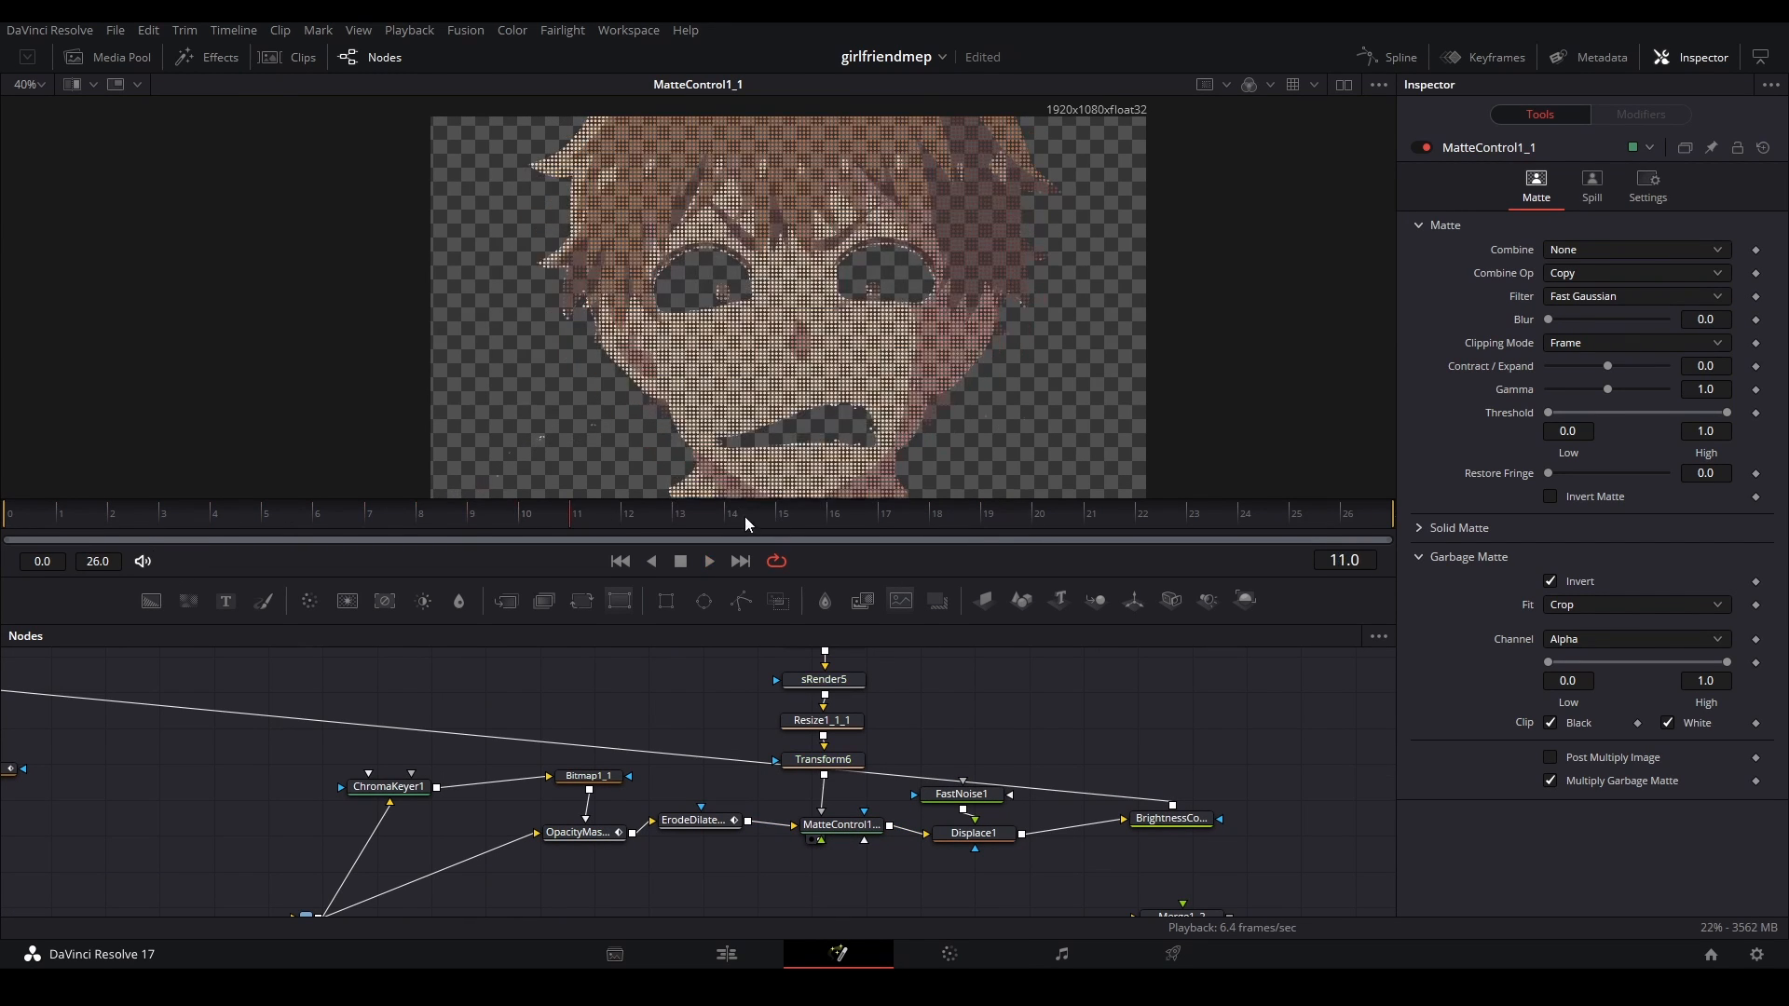
- Select the sNGon2 node above sRender5 and play on from frame 11 to examine how its width animates the dots
{"action": "left_click_drag", "start_coordinate": [804, 756], "coordinate": [782, 800]}
{"action": "left_click", "coordinate": [801, 690]}
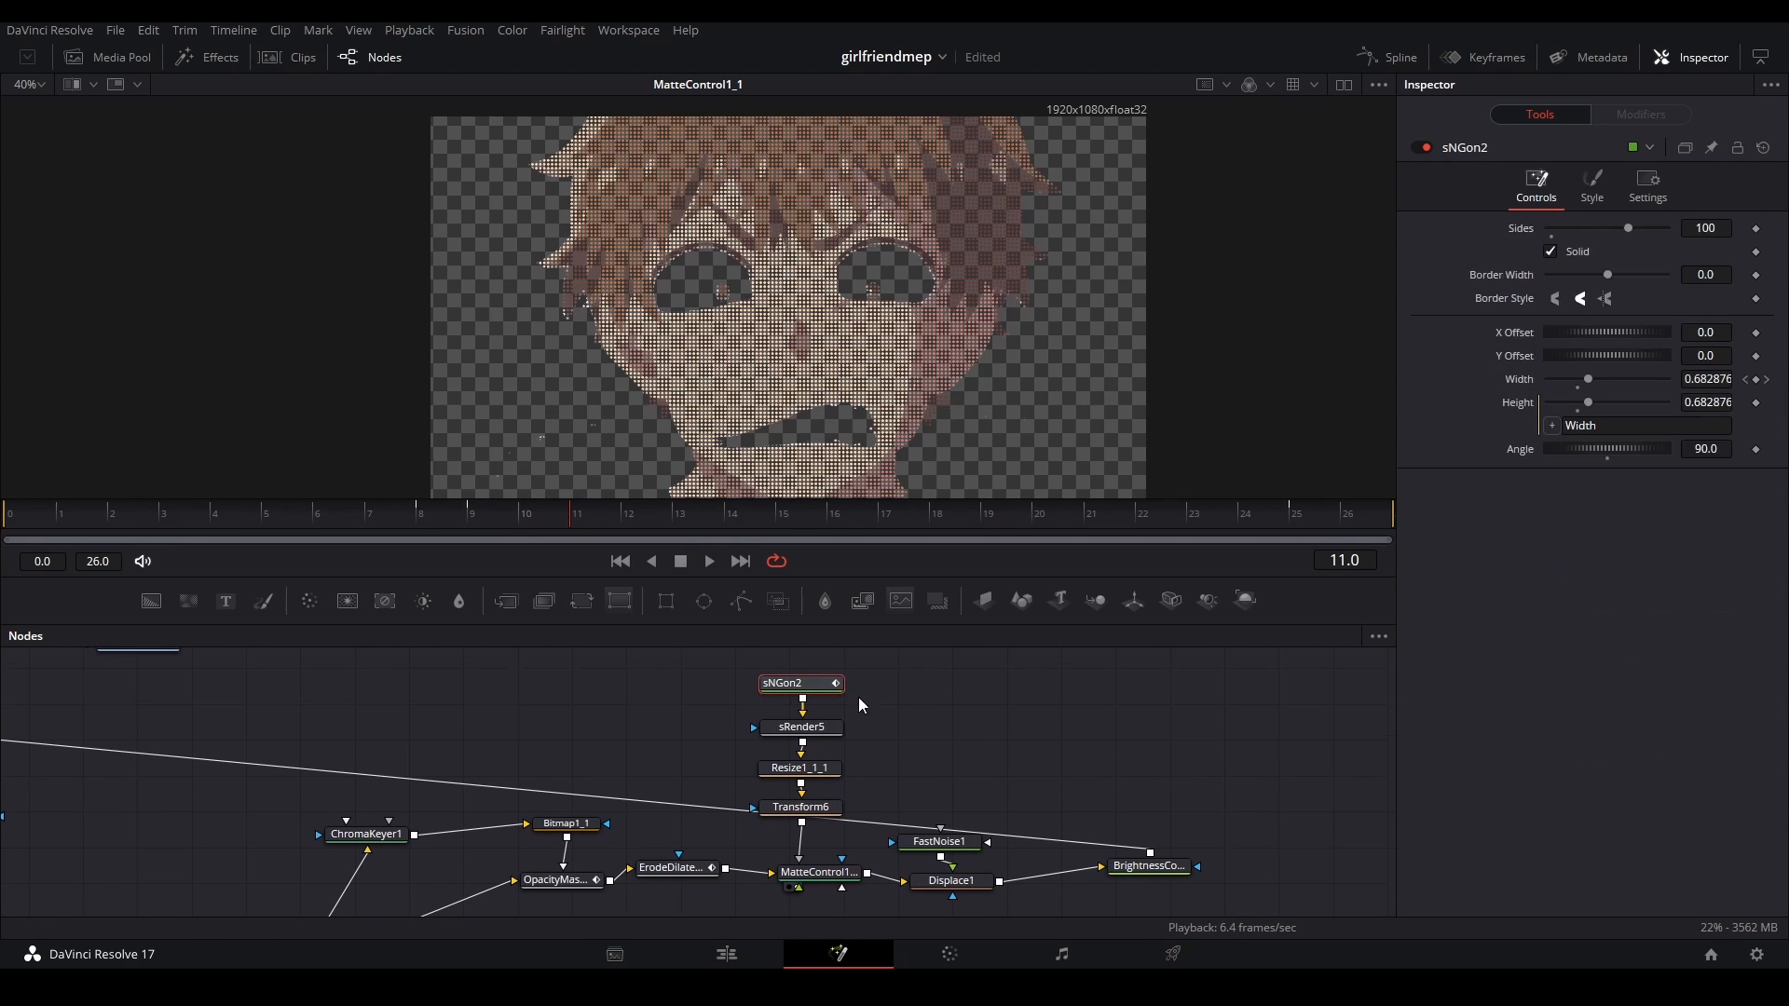
{"action": "key", "text": "space"}
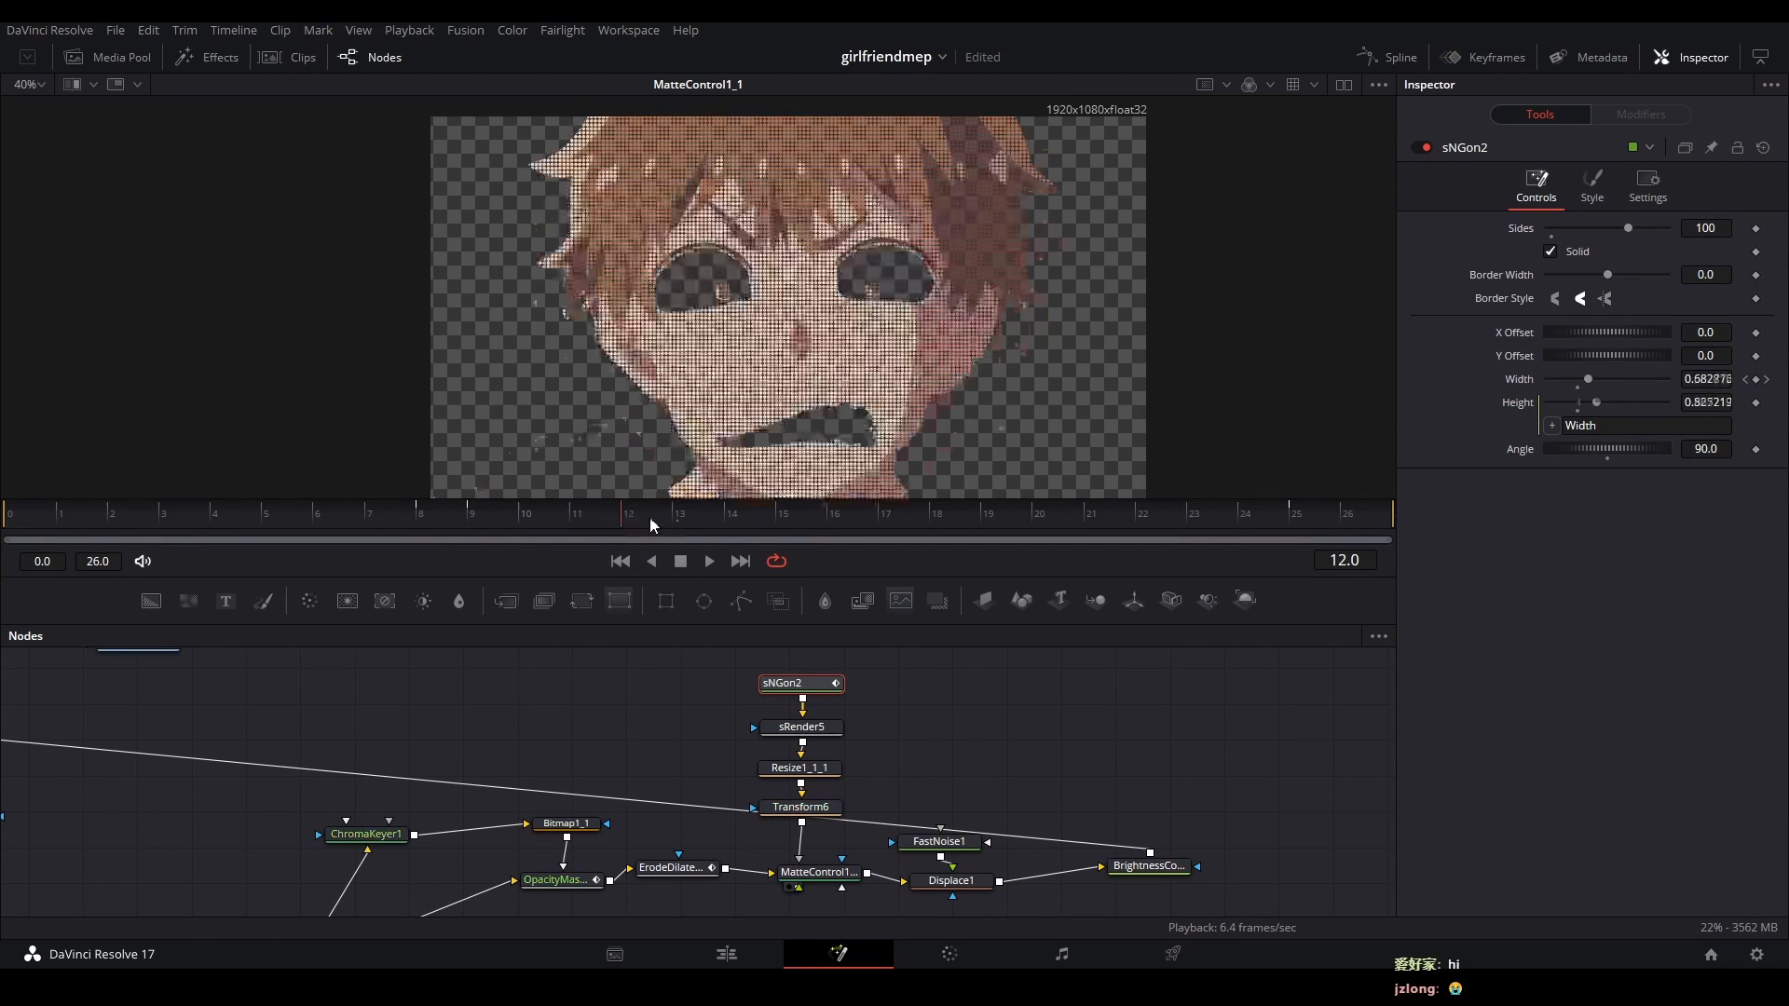
- Inspect the Displace1 output during playback, followed by the BrightnessContrast2 output, in the viewer
{"action": "left_click_drag", "start_coordinate": [1025, 806], "coordinate": [787, 694]}
{"action": "left_click", "coordinate": [723, 766]}
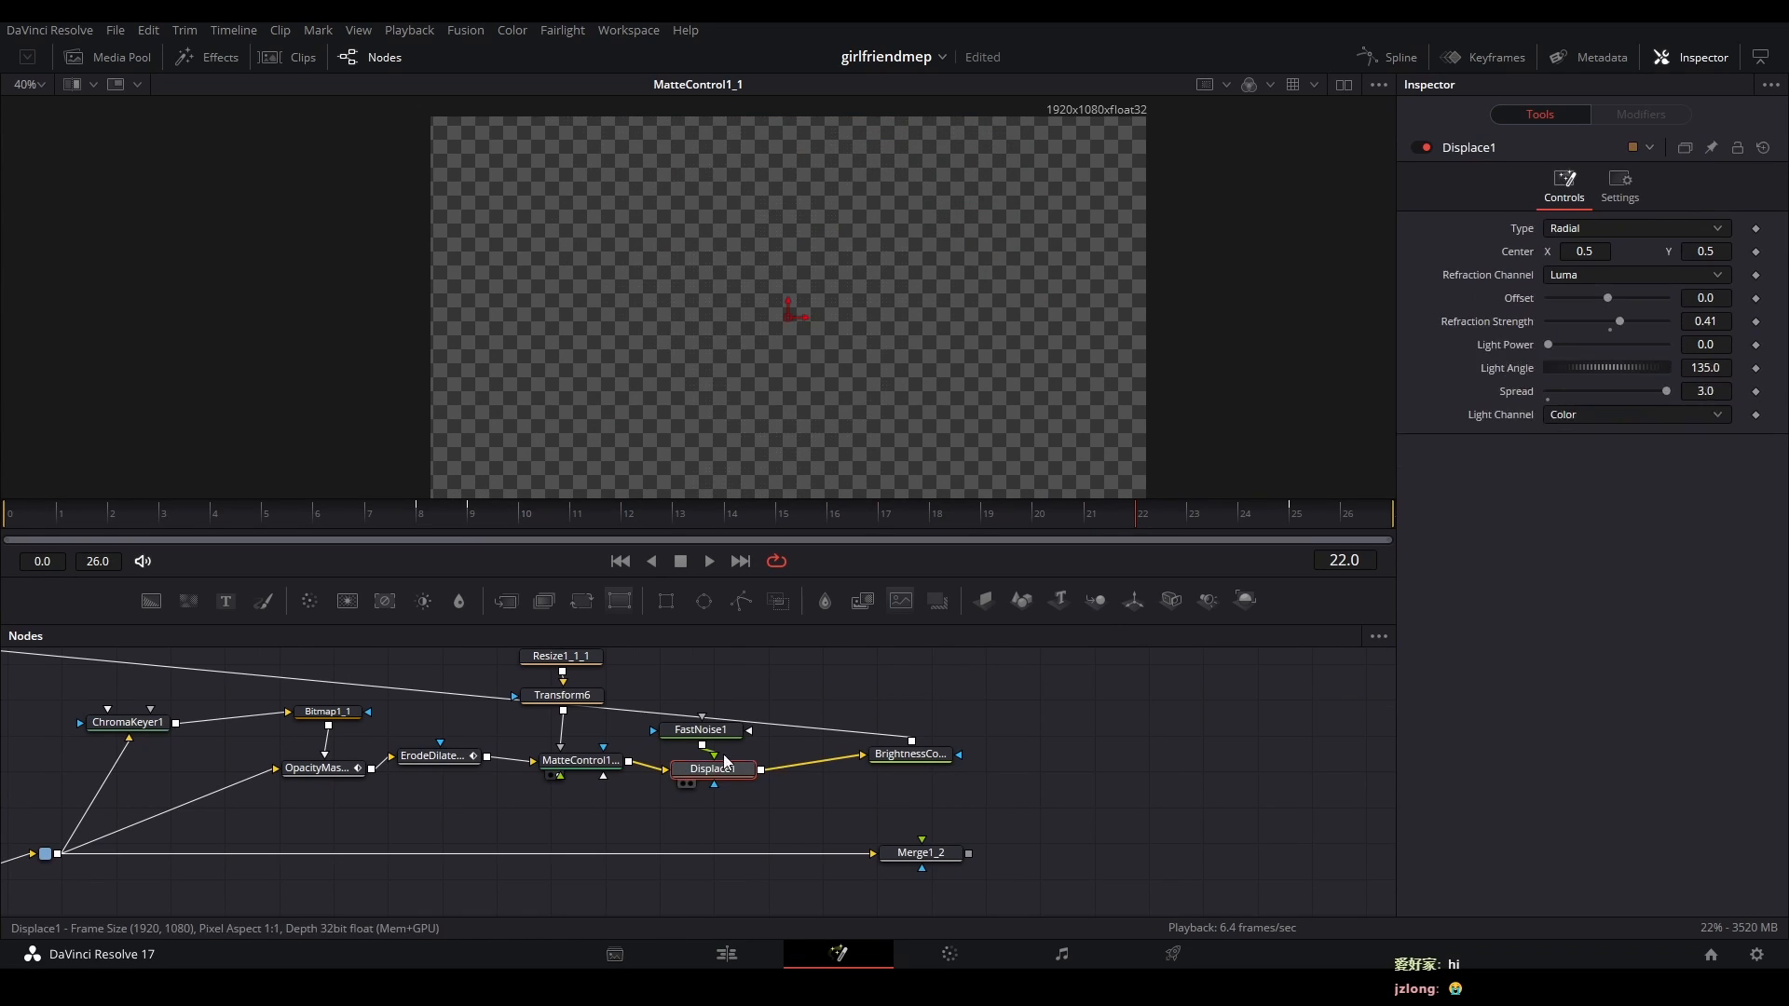
{"action": "key", "text": "2"}
{"action": "key", "text": "space"}
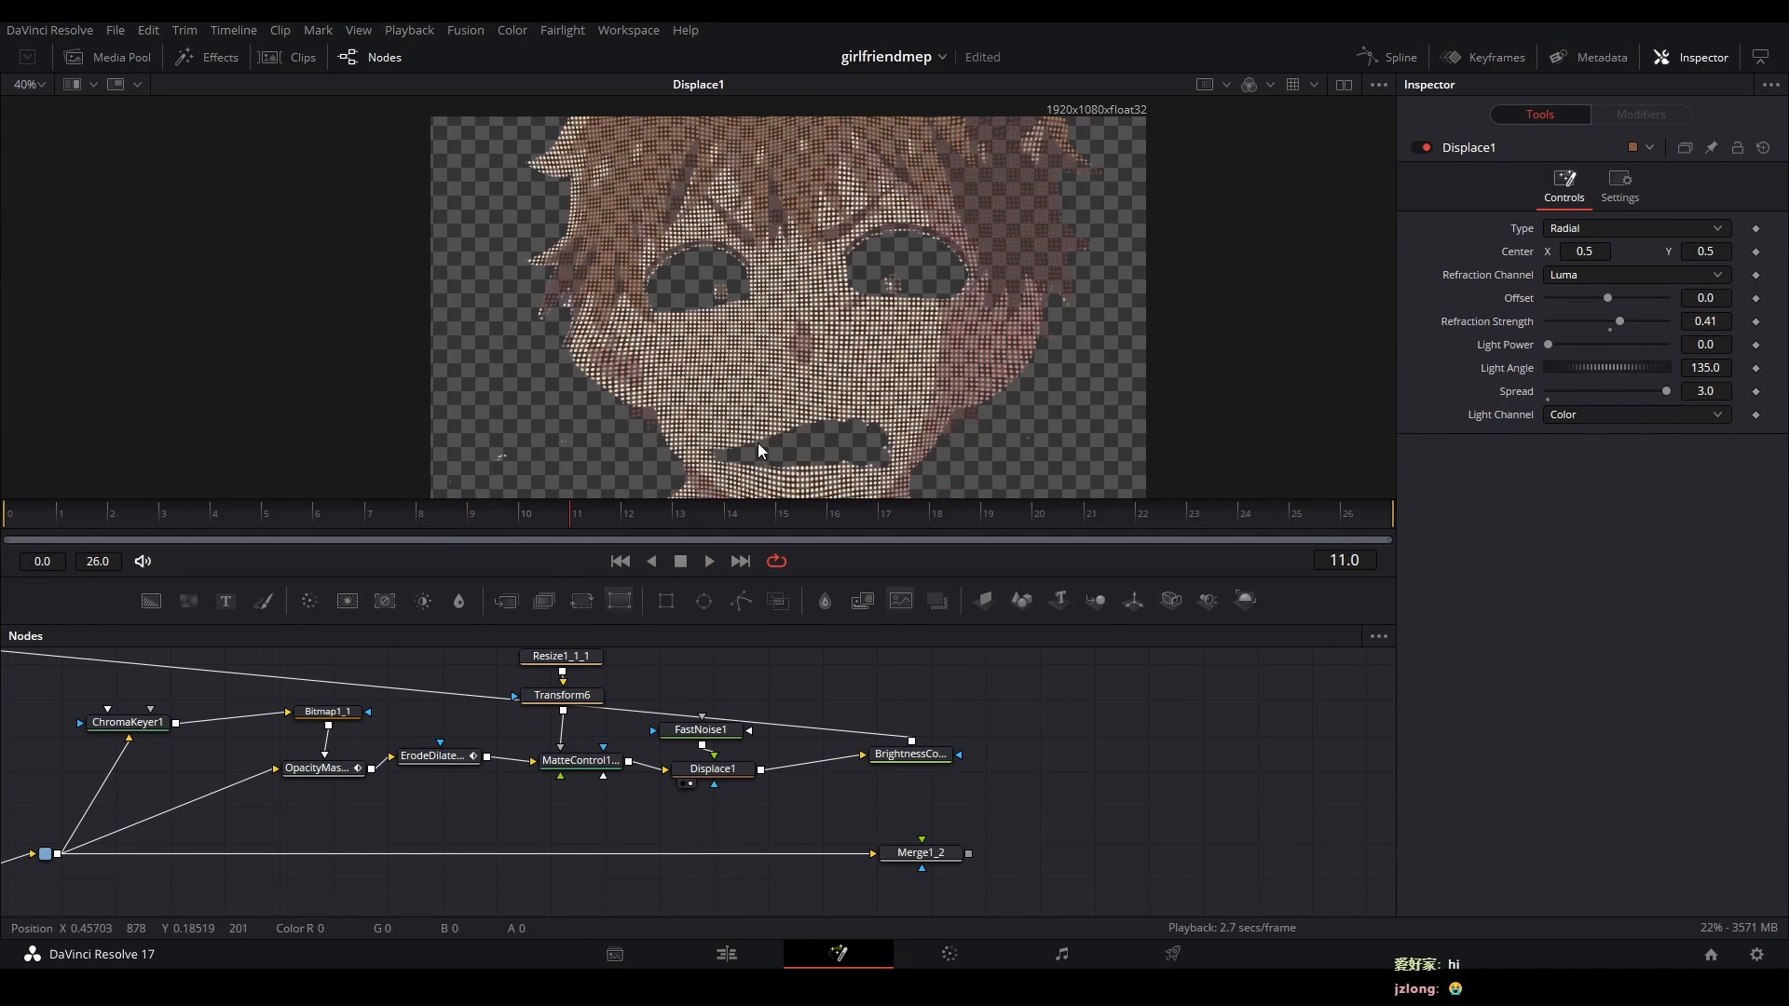
{"action": "left_click", "coordinate": [907, 759]}
{"action": "key", "text": "2"}
{"action": "left_click_drag", "start_coordinate": [926, 697], "coordinate": [982, 760]}
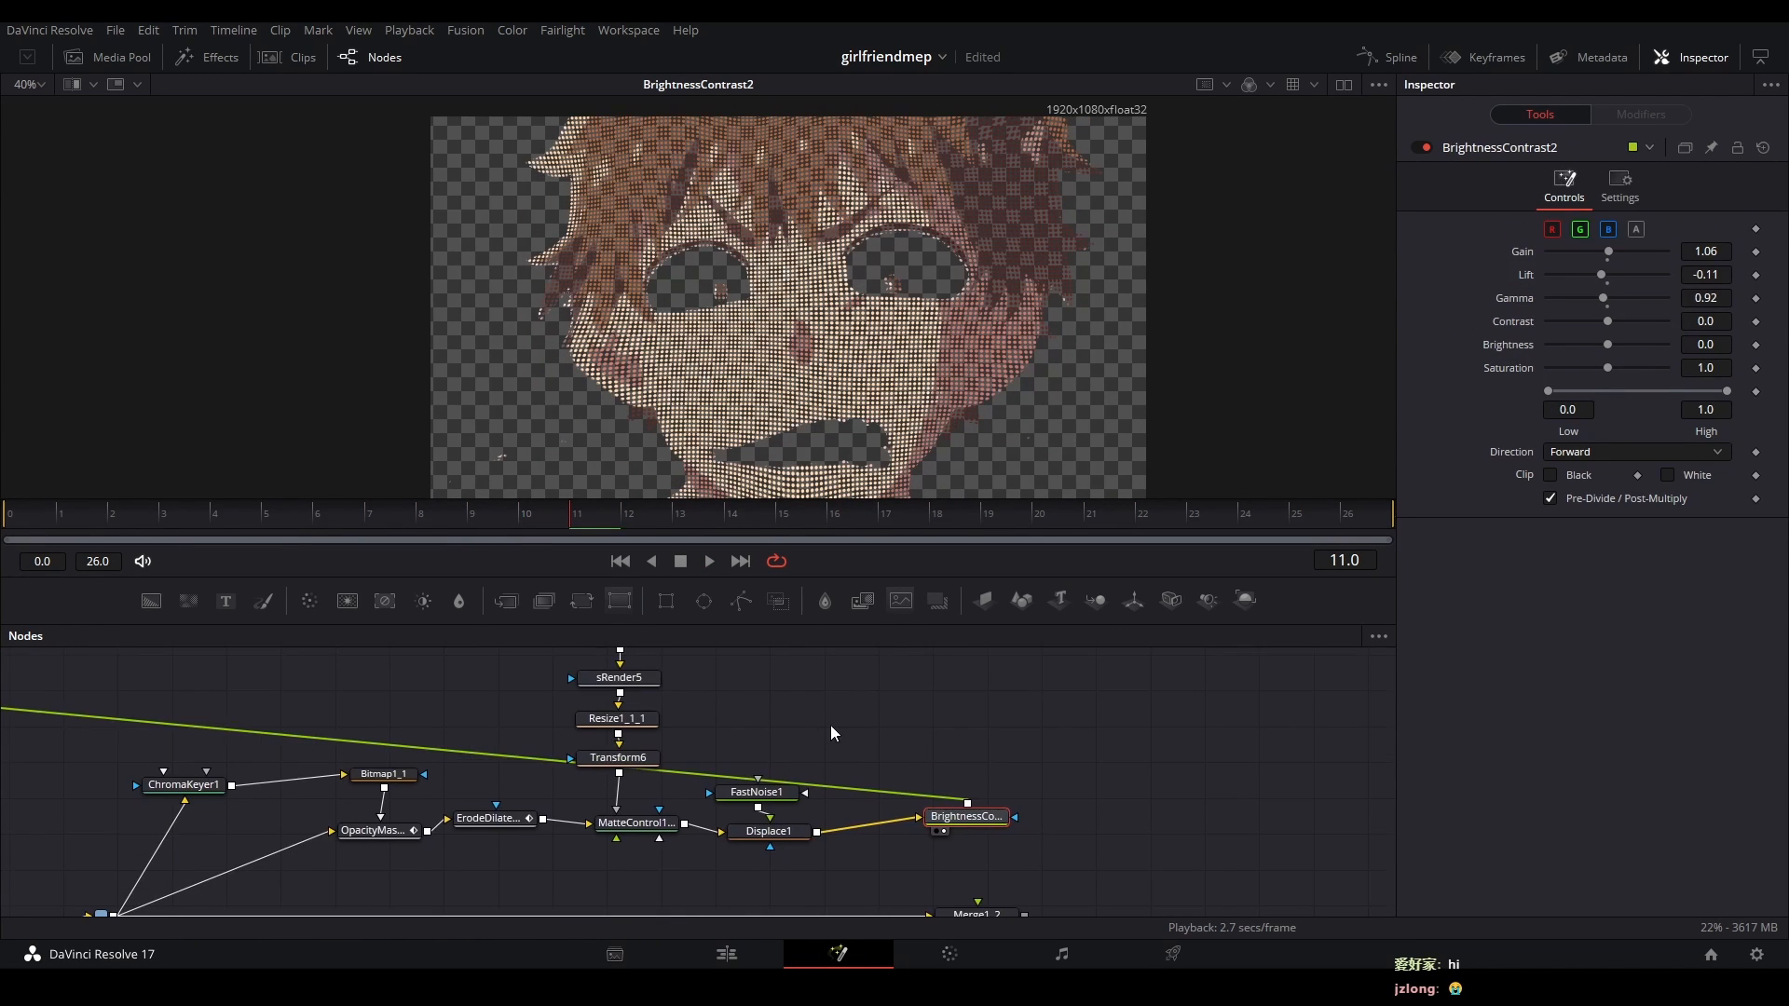
- Show the Merge7 composite in the viewer, save the project, and play the composite back from near the start
{"action": "left_click_drag", "start_coordinate": [140, 736], "coordinate": [846, 808]}
{"action": "left_click", "coordinate": [347, 755]}
{"action": "key", "text": "2"}
{"action": "key", "text": "ctrl+s"}
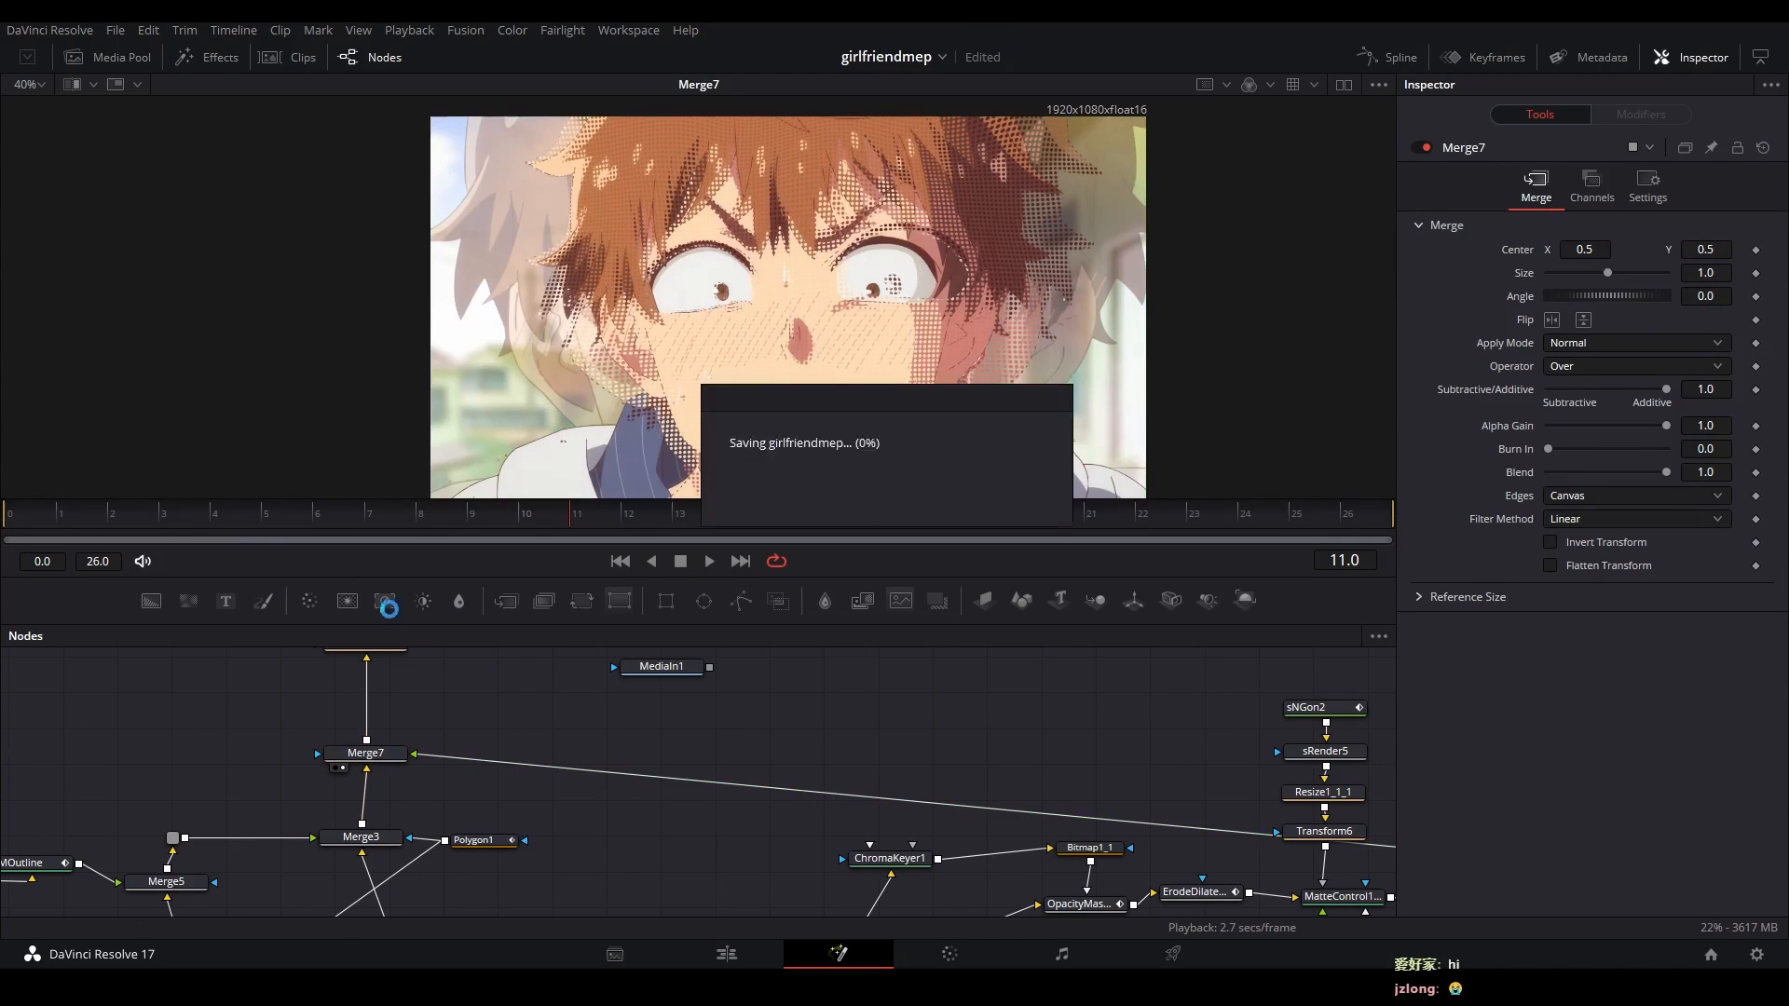
{"action": "left_click", "coordinate": [158, 526]}
{"action": "key", "text": "space"}
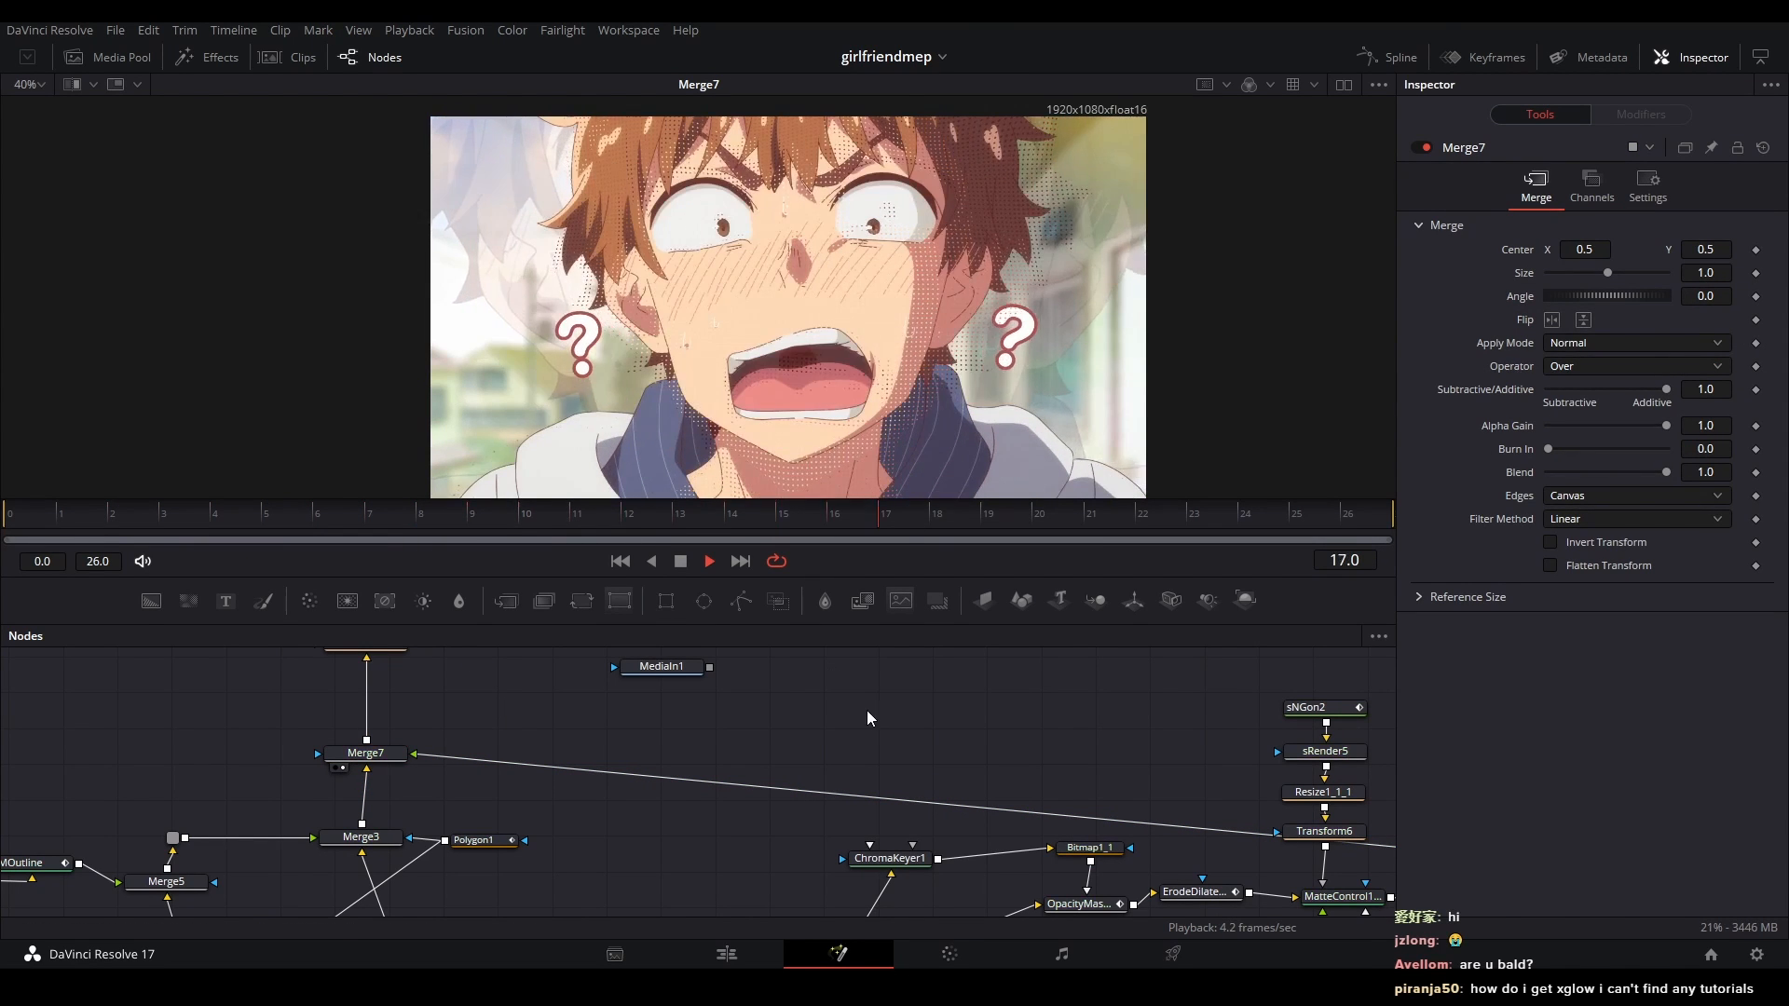
{"action": "key", "text": "space"}
- View the Transform1 node's output and play it back from near the start of the composition
{"action": "left_click_drag", "start_coordinate": [863, 697], "coordinate": [849, 767]}
{"action": "left_click_drag", "start_coordinate": [507, 712], "coordinate": [654, 803]}
{"action": "left_click", "coordinate": [498, 806]}
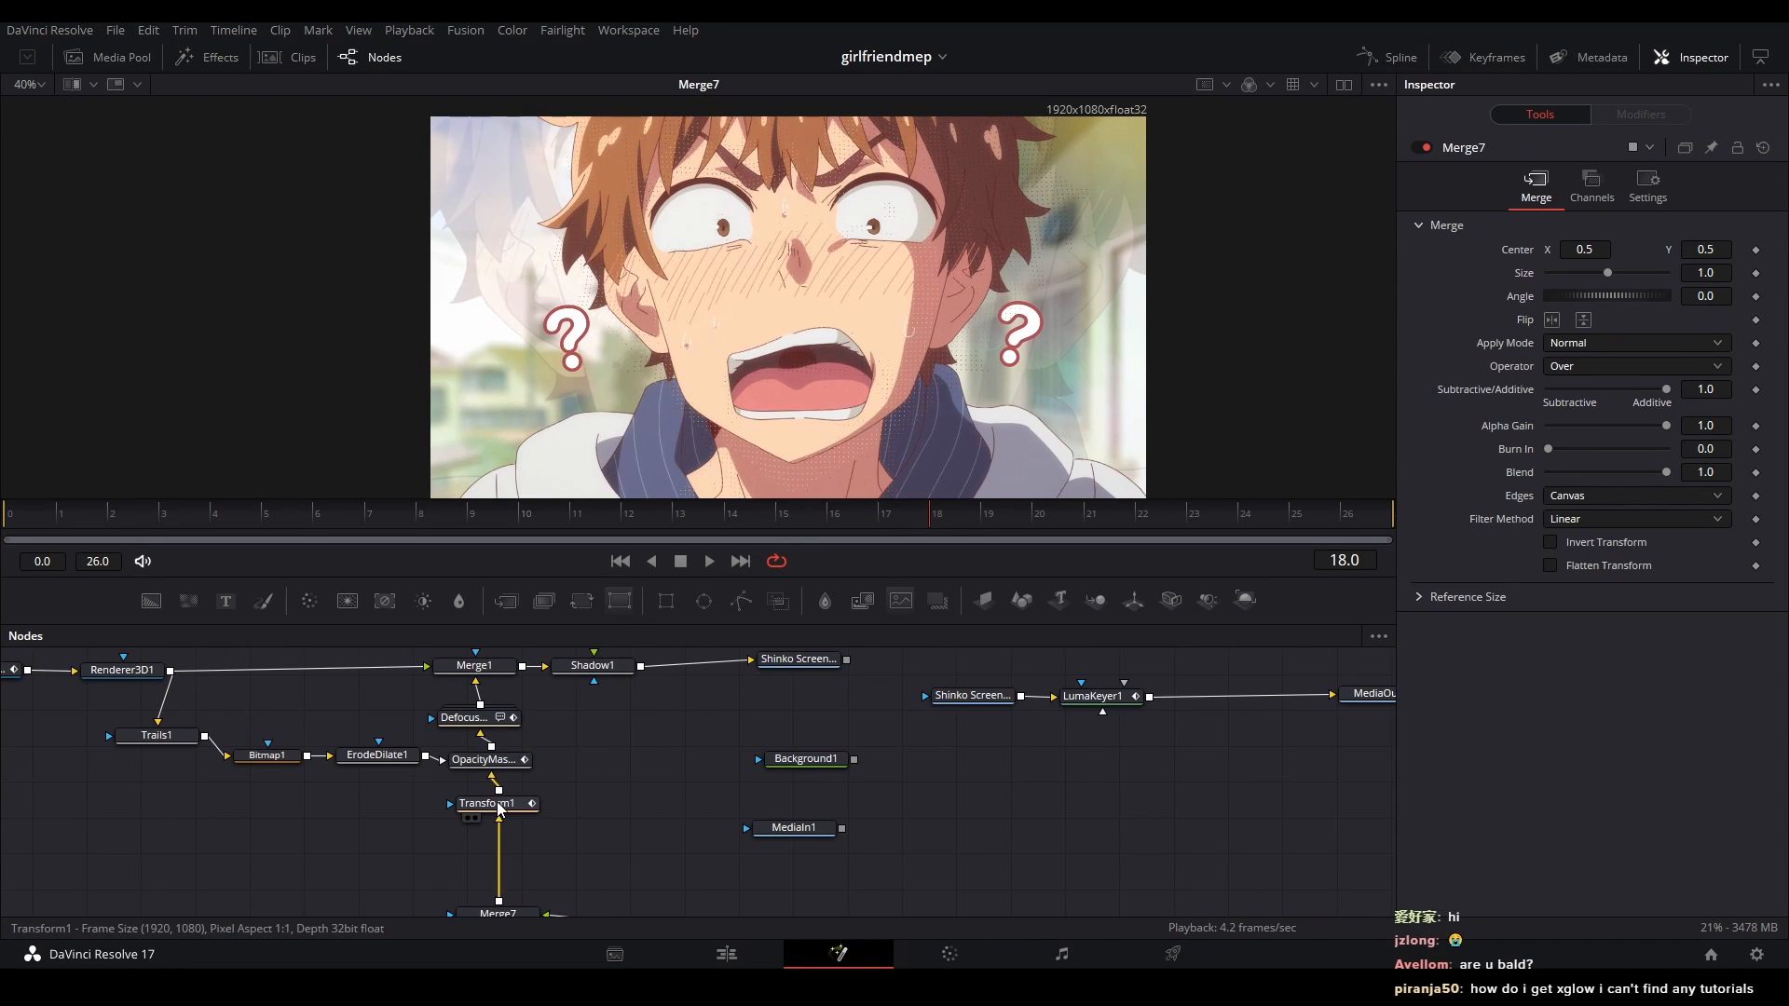
{"action": "key", "text": "2"}
{"action": "left_click", "coordinate": [77, 505]}
{"action": "key", "text": "space"}
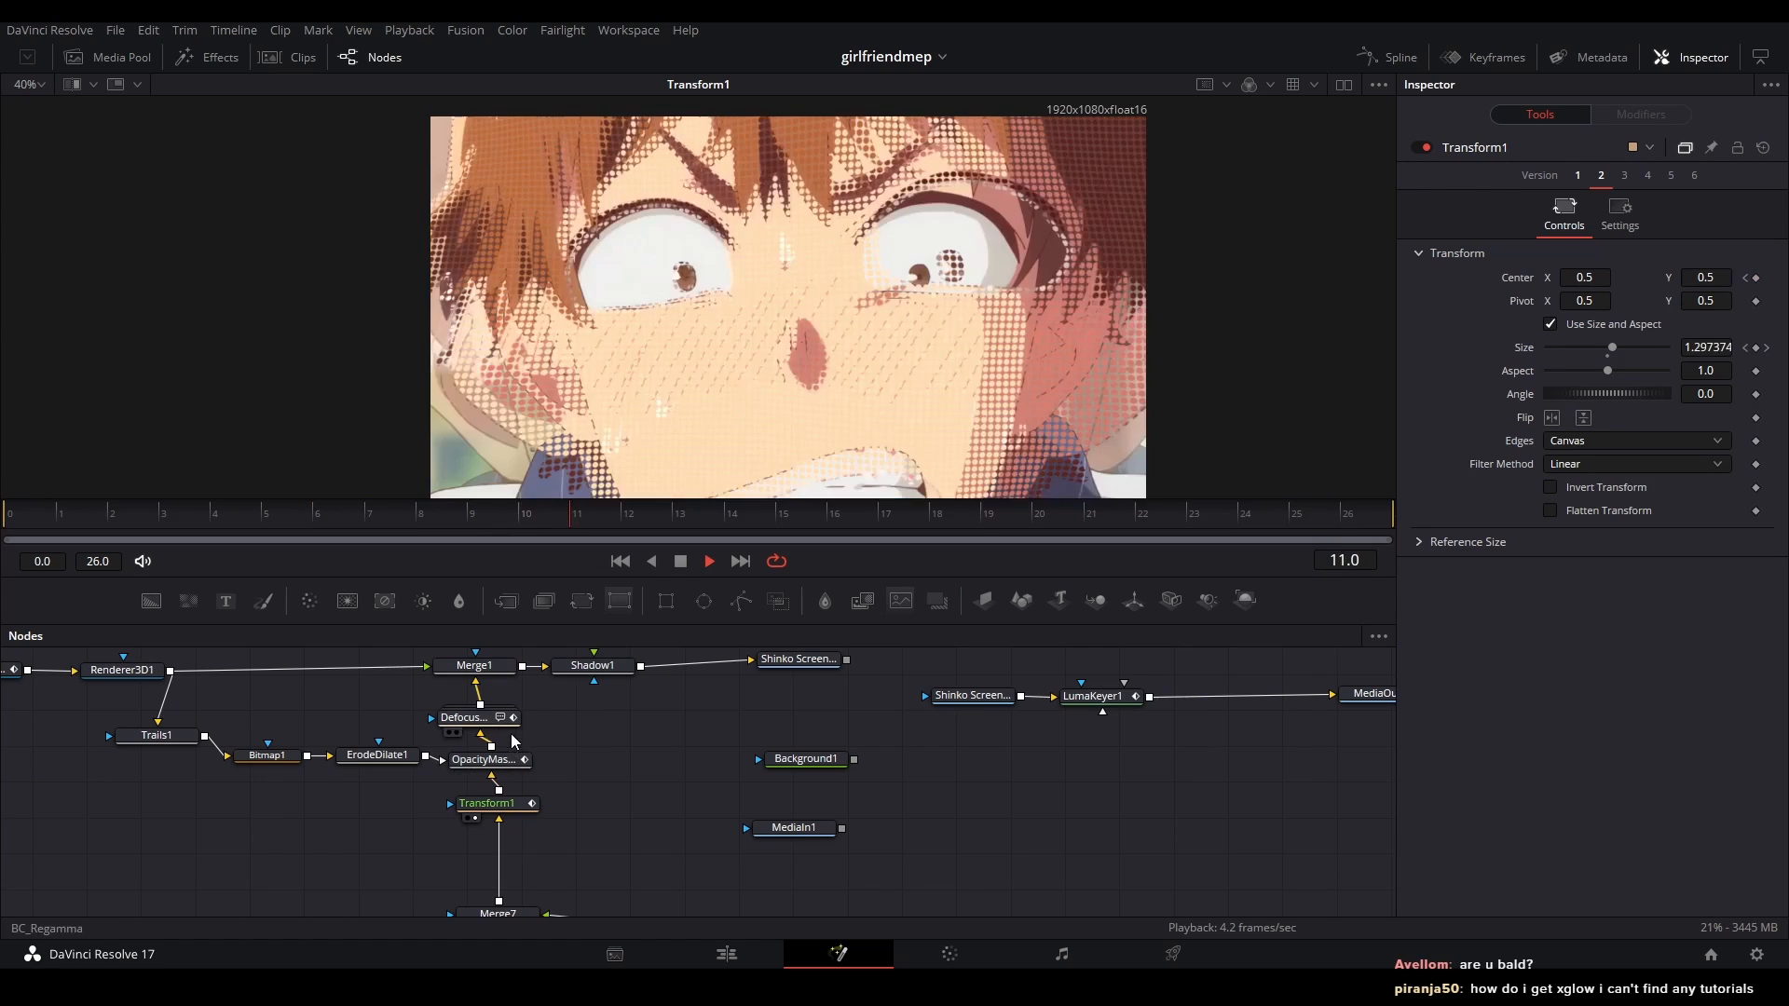
{"action": "key", "text": "space"}
- Preview the DefocusGamma output and the Merge1 composite with the text, playing Merge1 from about frame 1
{"action": "left_click", "coordinate": [518, 718]}
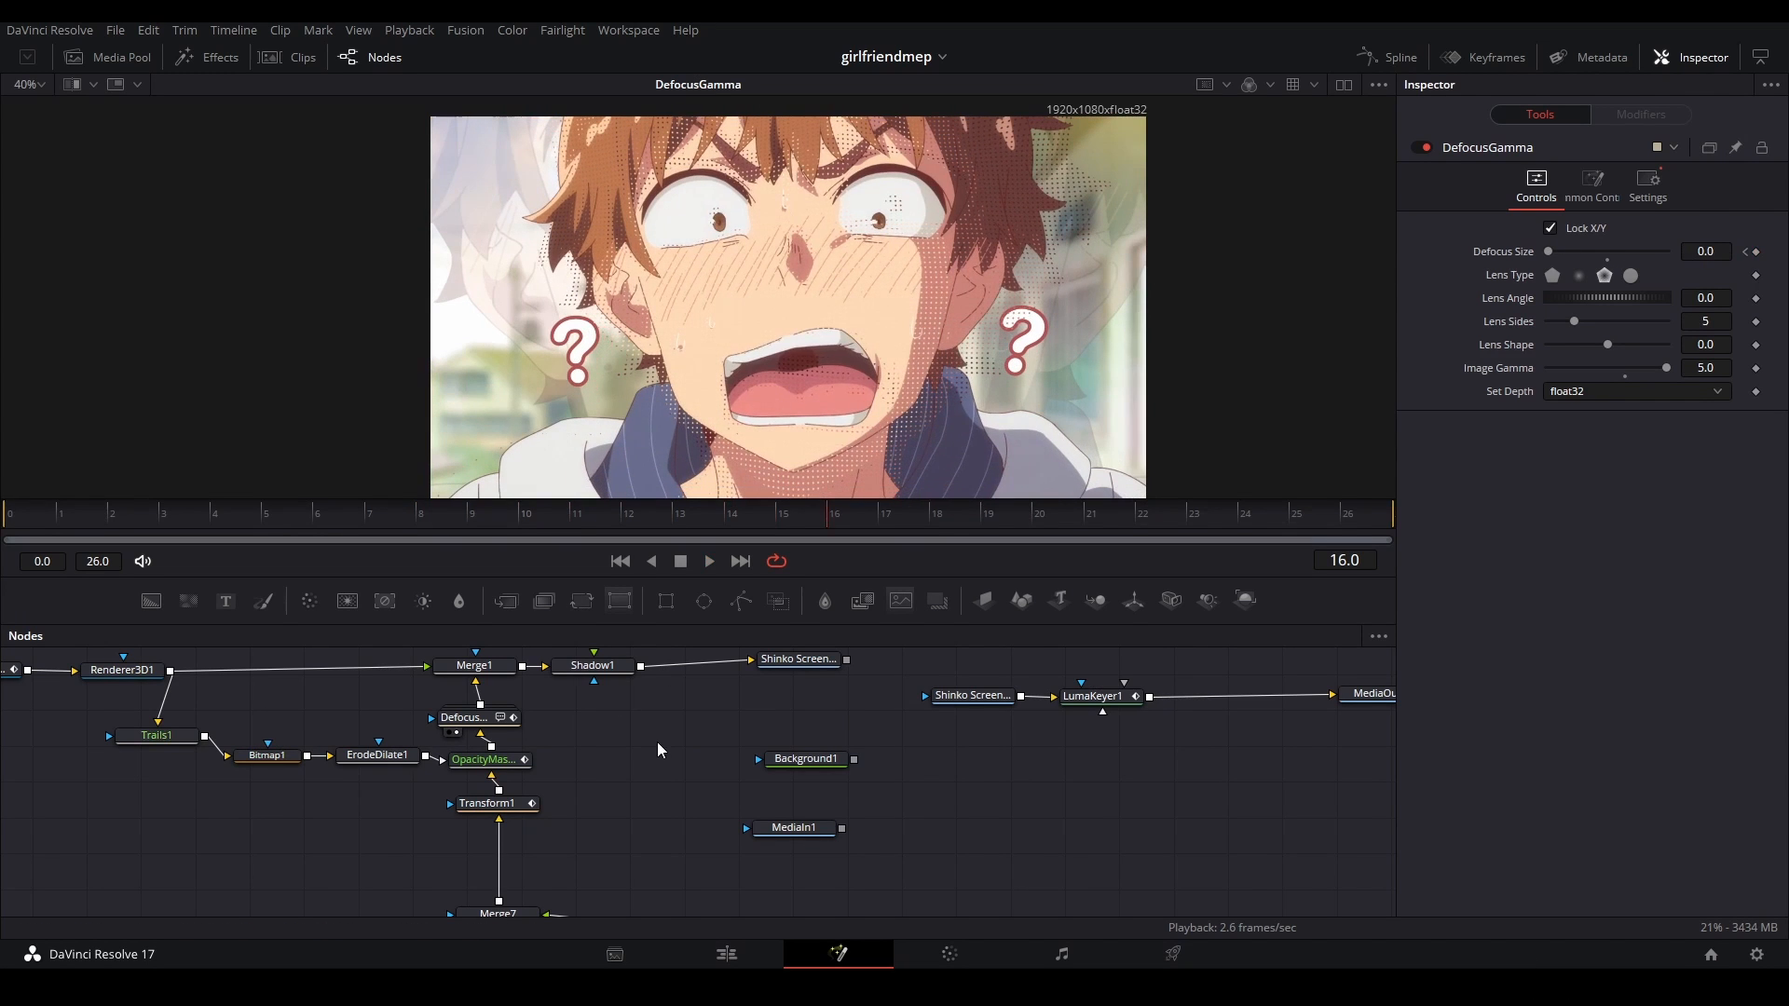
{"action": "key", "text": "space"}
{"action": "left_click", "coordinate": [493, 667]}
{"action": "scroll", "coordinate": [590, 757], "scroll_direction": "up", "scroll_amount": 2}
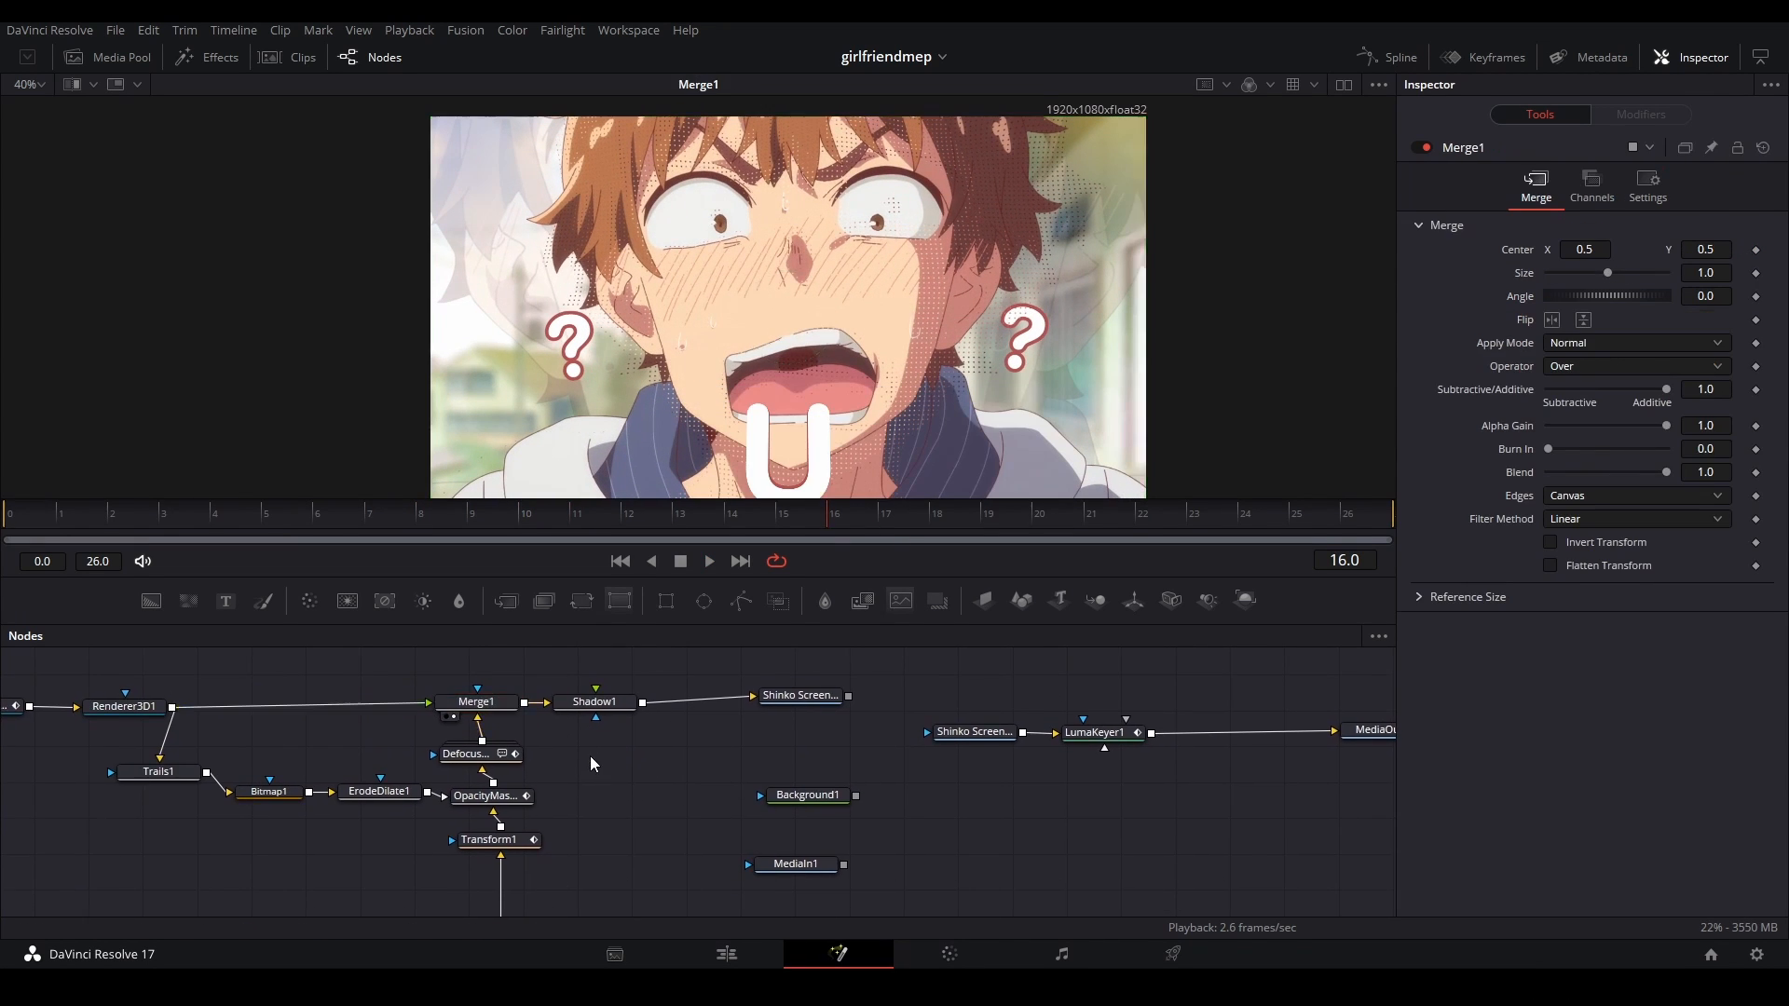
{"action": "left_click", "coordinate": [58, 513]}
{"action": "key", "text": "space"}
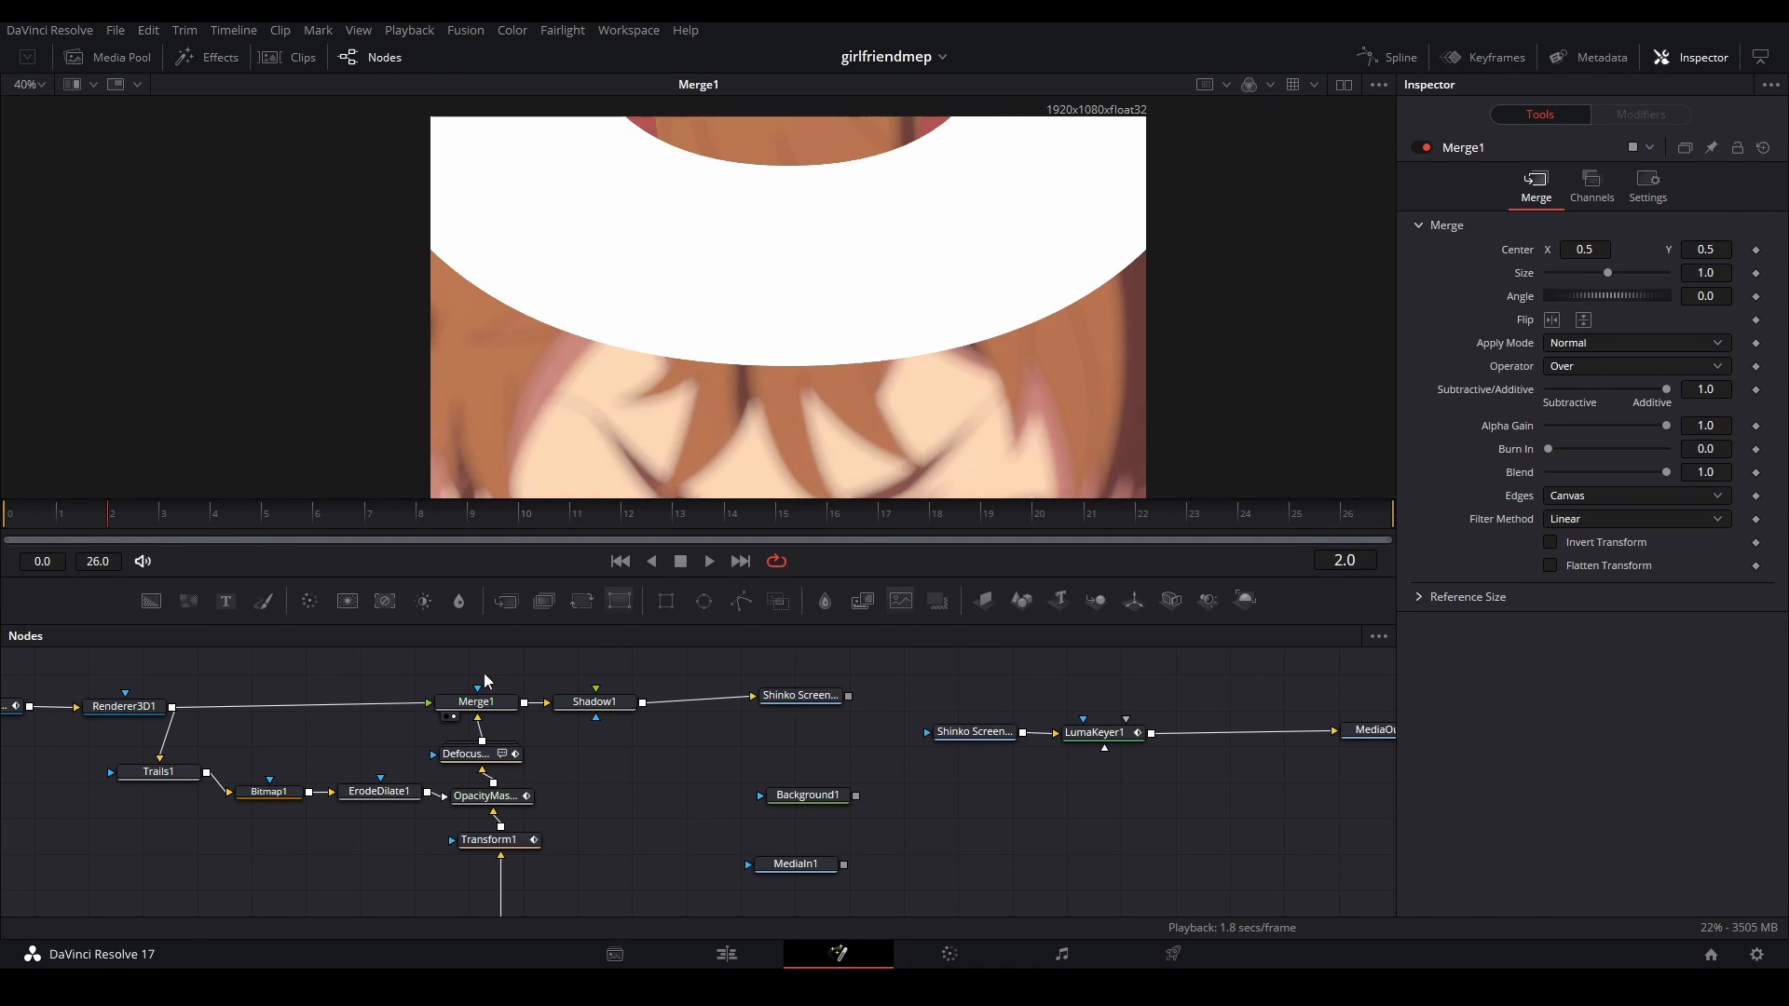
- Preview the Shadow1 node's output during playback
{"action": "left_click", "coordinate": [609, 699]}
{"action": "key", "text": "2"}
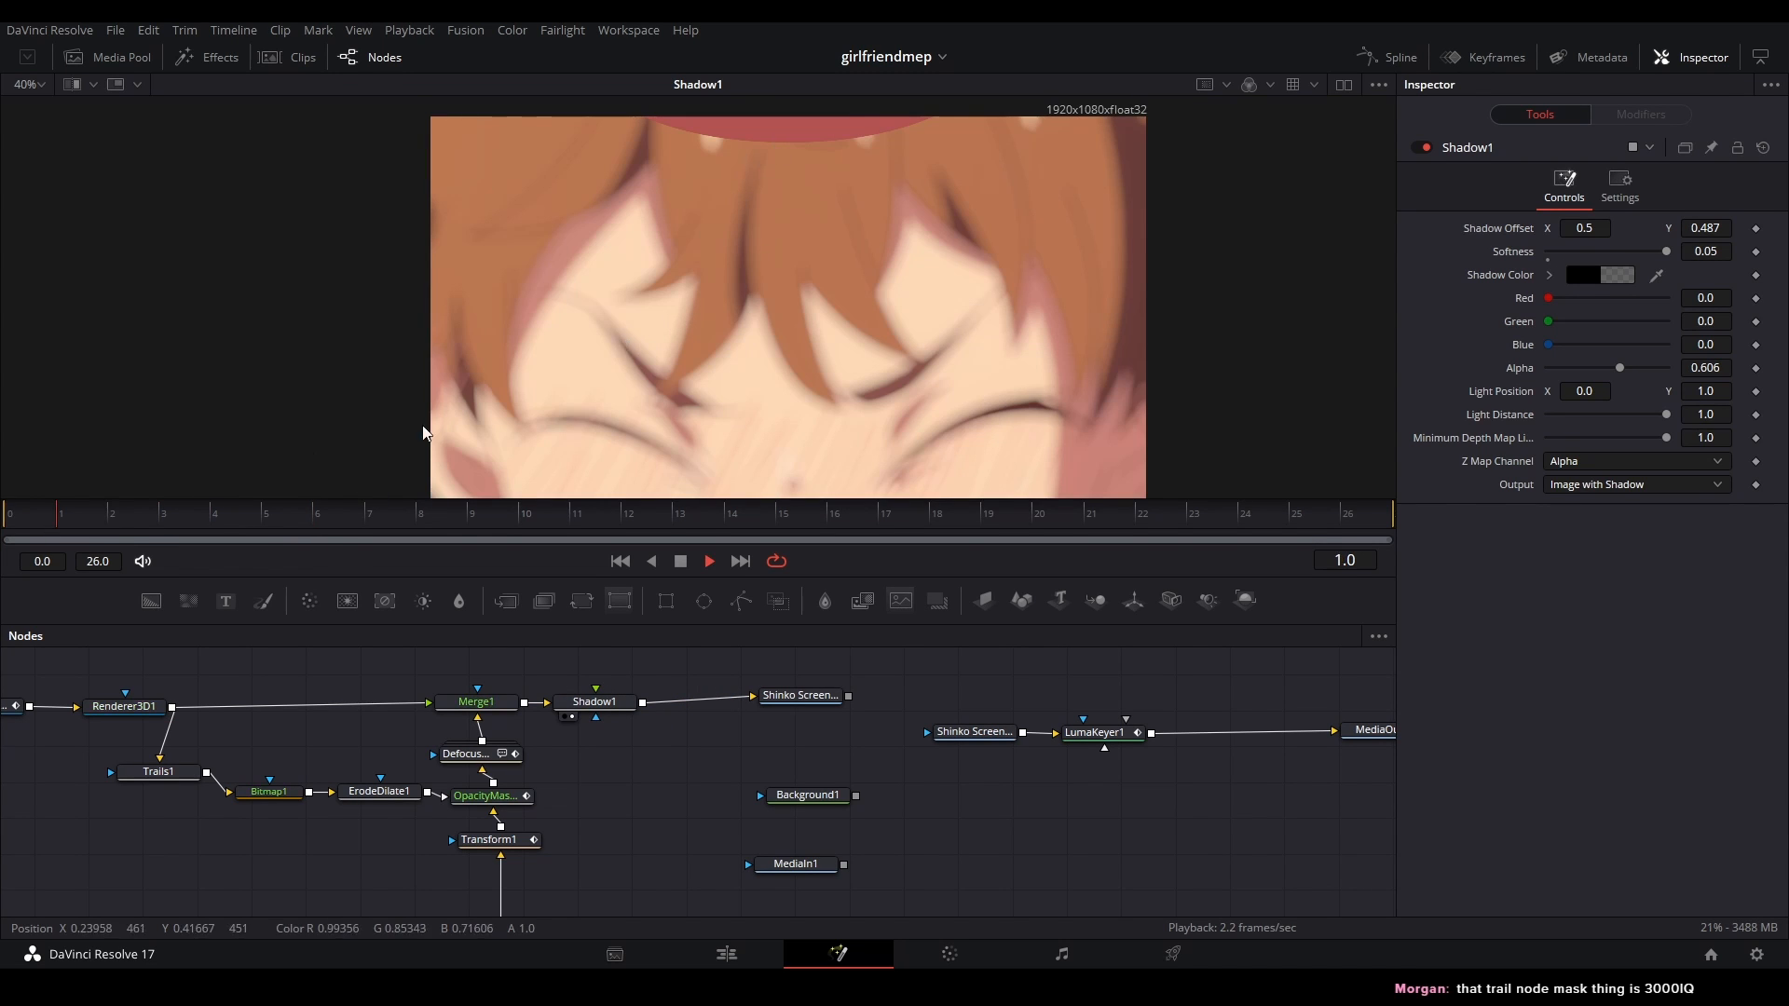
{"action": "key", "text": "space"}
- Inspect the Shinko Screen Saver saver node and its matching loader node in the viewer
{"action": "left_click_drag", "start_coordinate": [797, 699], "coordinate": [758, 704]}
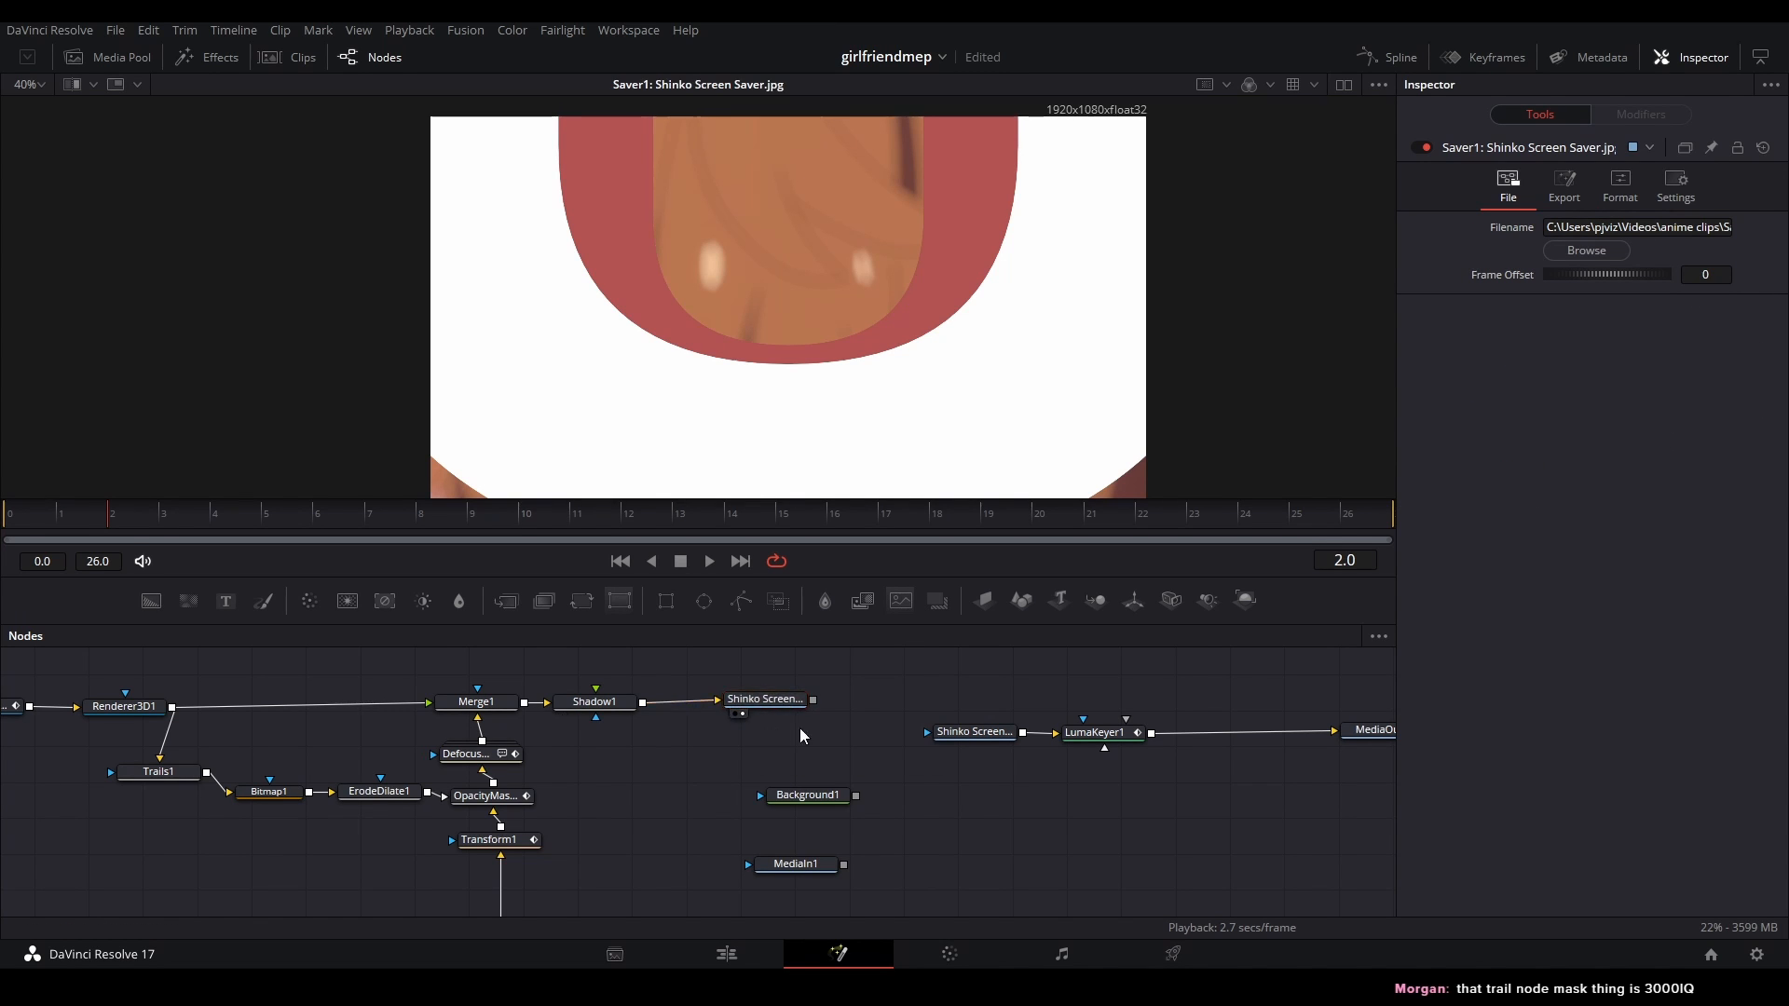
{"action": "left_click_drag", "start_coordinate": [972, 814], "coordinate": [926, 815]}
{"action": "left_click_drag", "start_coordinate": [41, 751], "coordinate": [1239, 179]}
{"action": "left_click", "coordinate": [733, 783]}
{"action": "scroll", "coordinate": [731, 784], "scroll_direction": "right", "scroll_amount": 5}
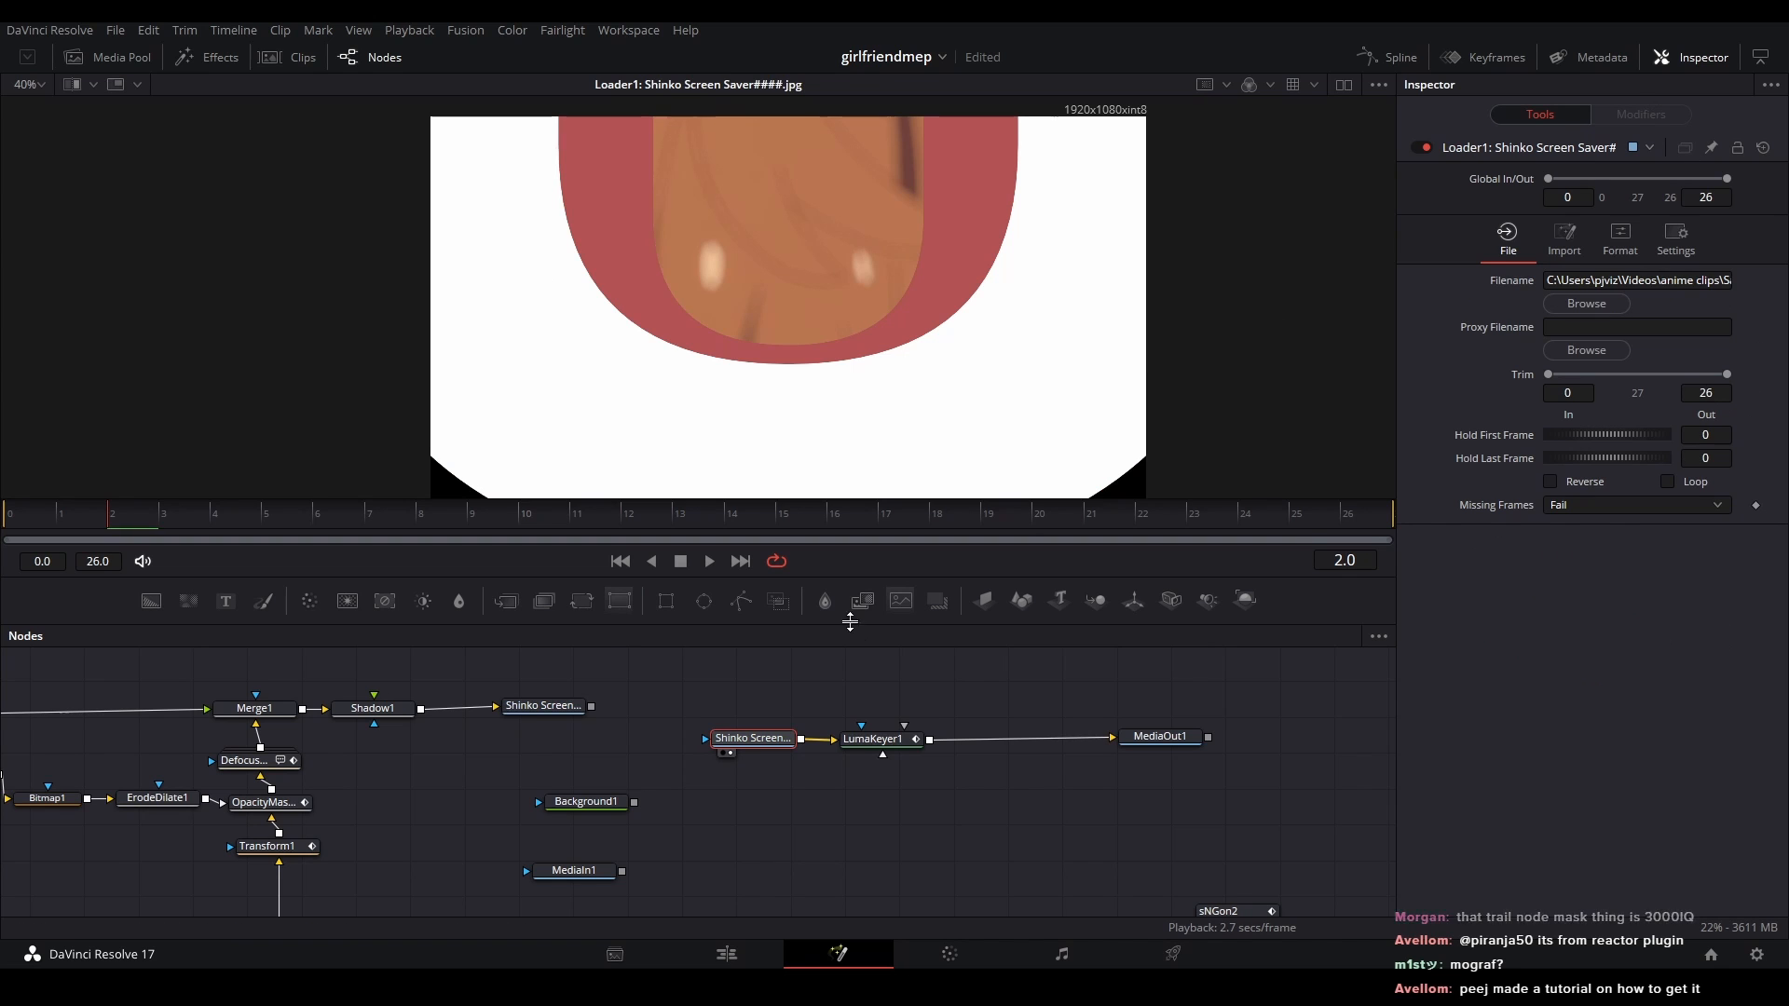
- Play back the LumaKeyer1 output and save the project
{"action": "left_click_drag", "start_coordinate": [872, 739], "coordinate": [876, 741]}
{"action": "key", "text": "space"}
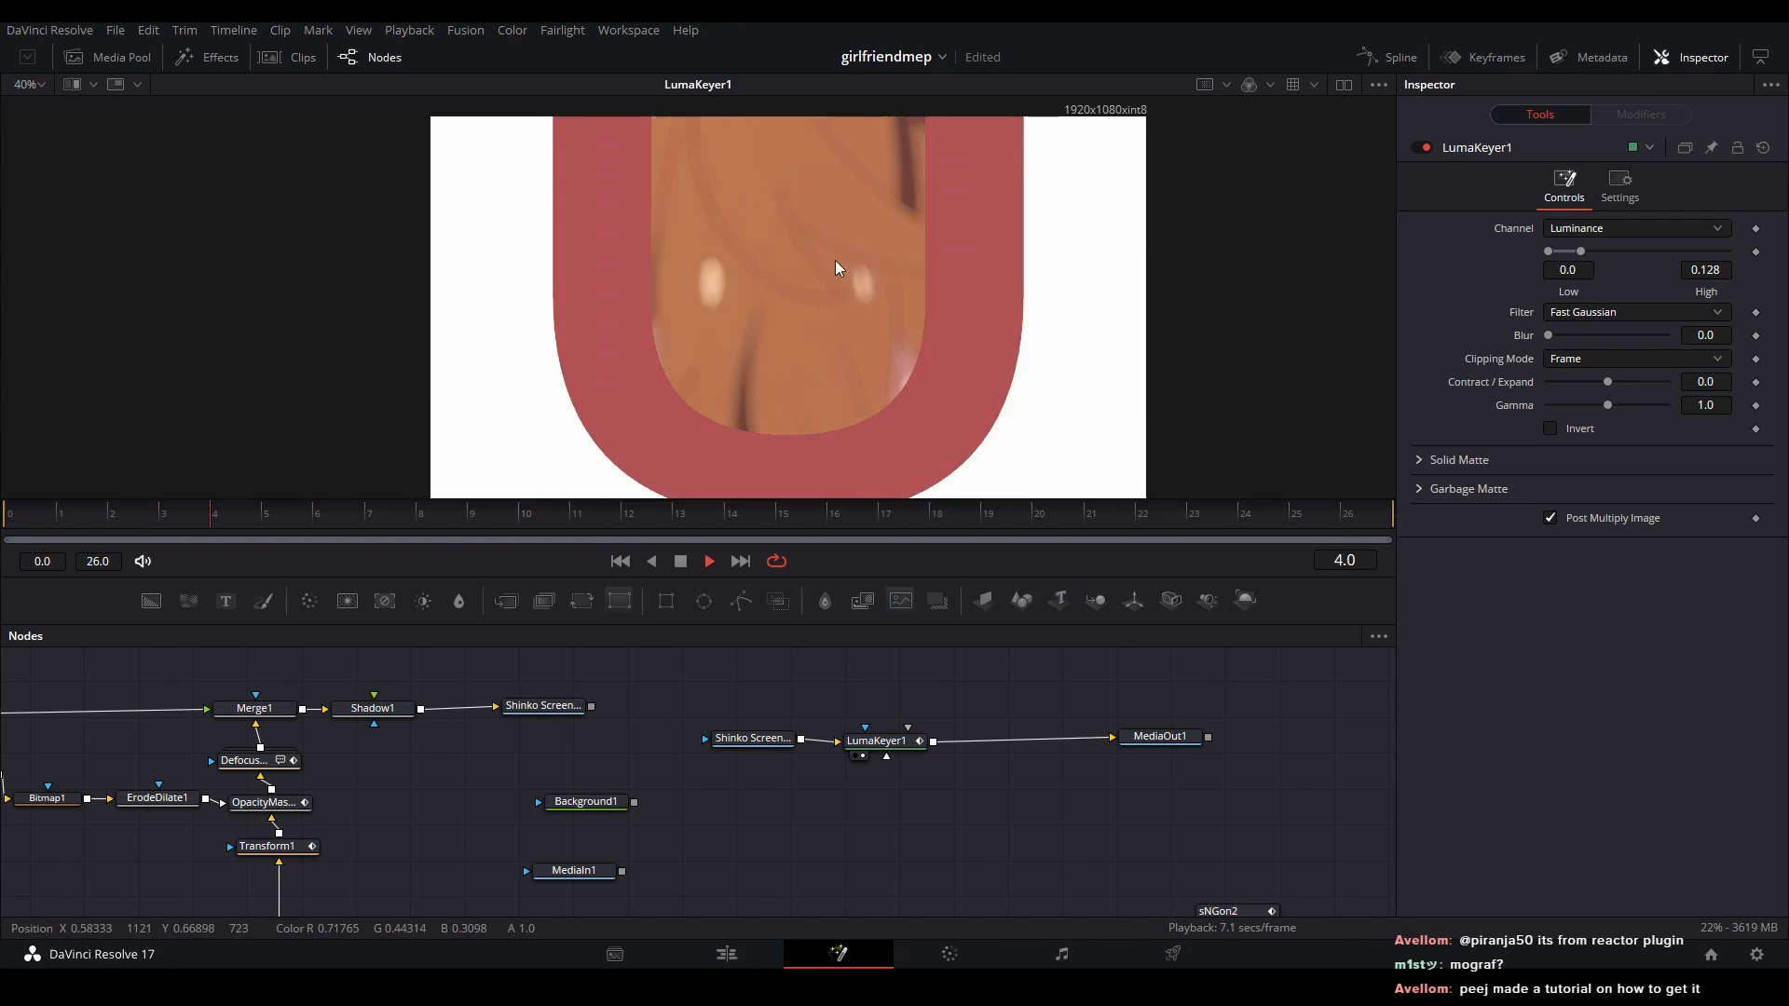
{"action": "key", "text": "ctrl+s"}
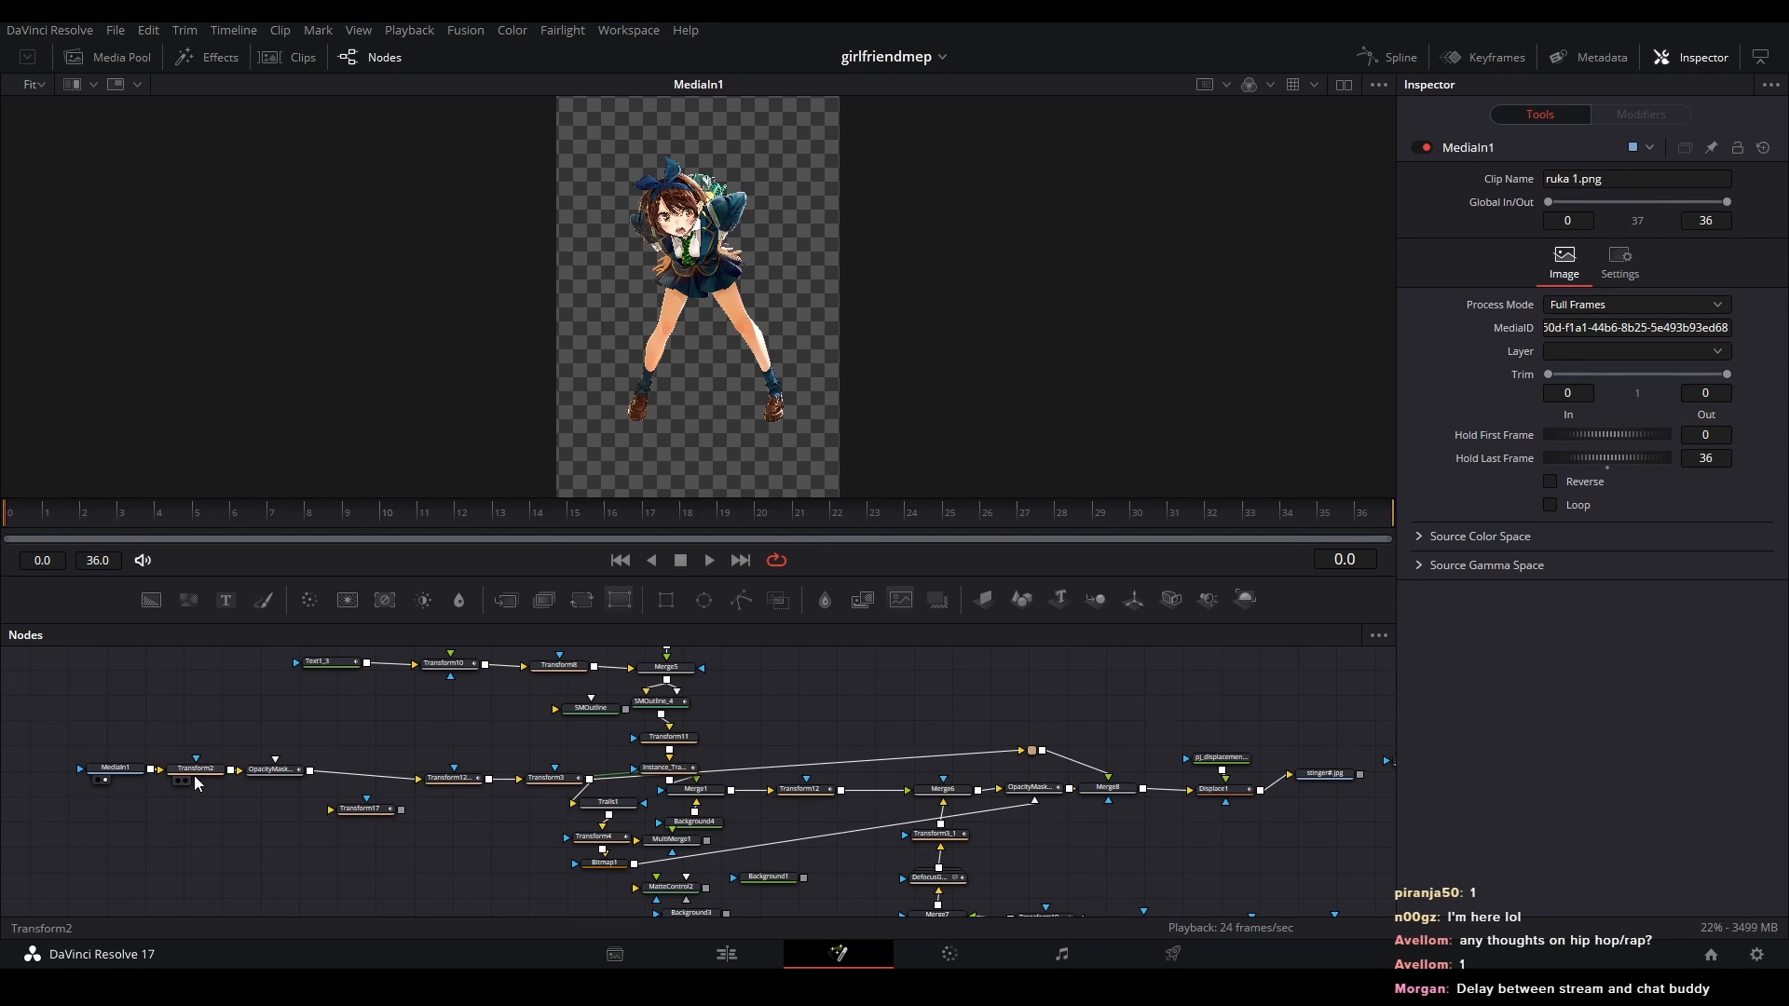
- Enlarge the node graph area and survey the node tree of the composition built on ruka 1.png
{"action": "scroll", "coordinate": [803, 727], "scroll_direction": "down", "scroll_amount": 2}
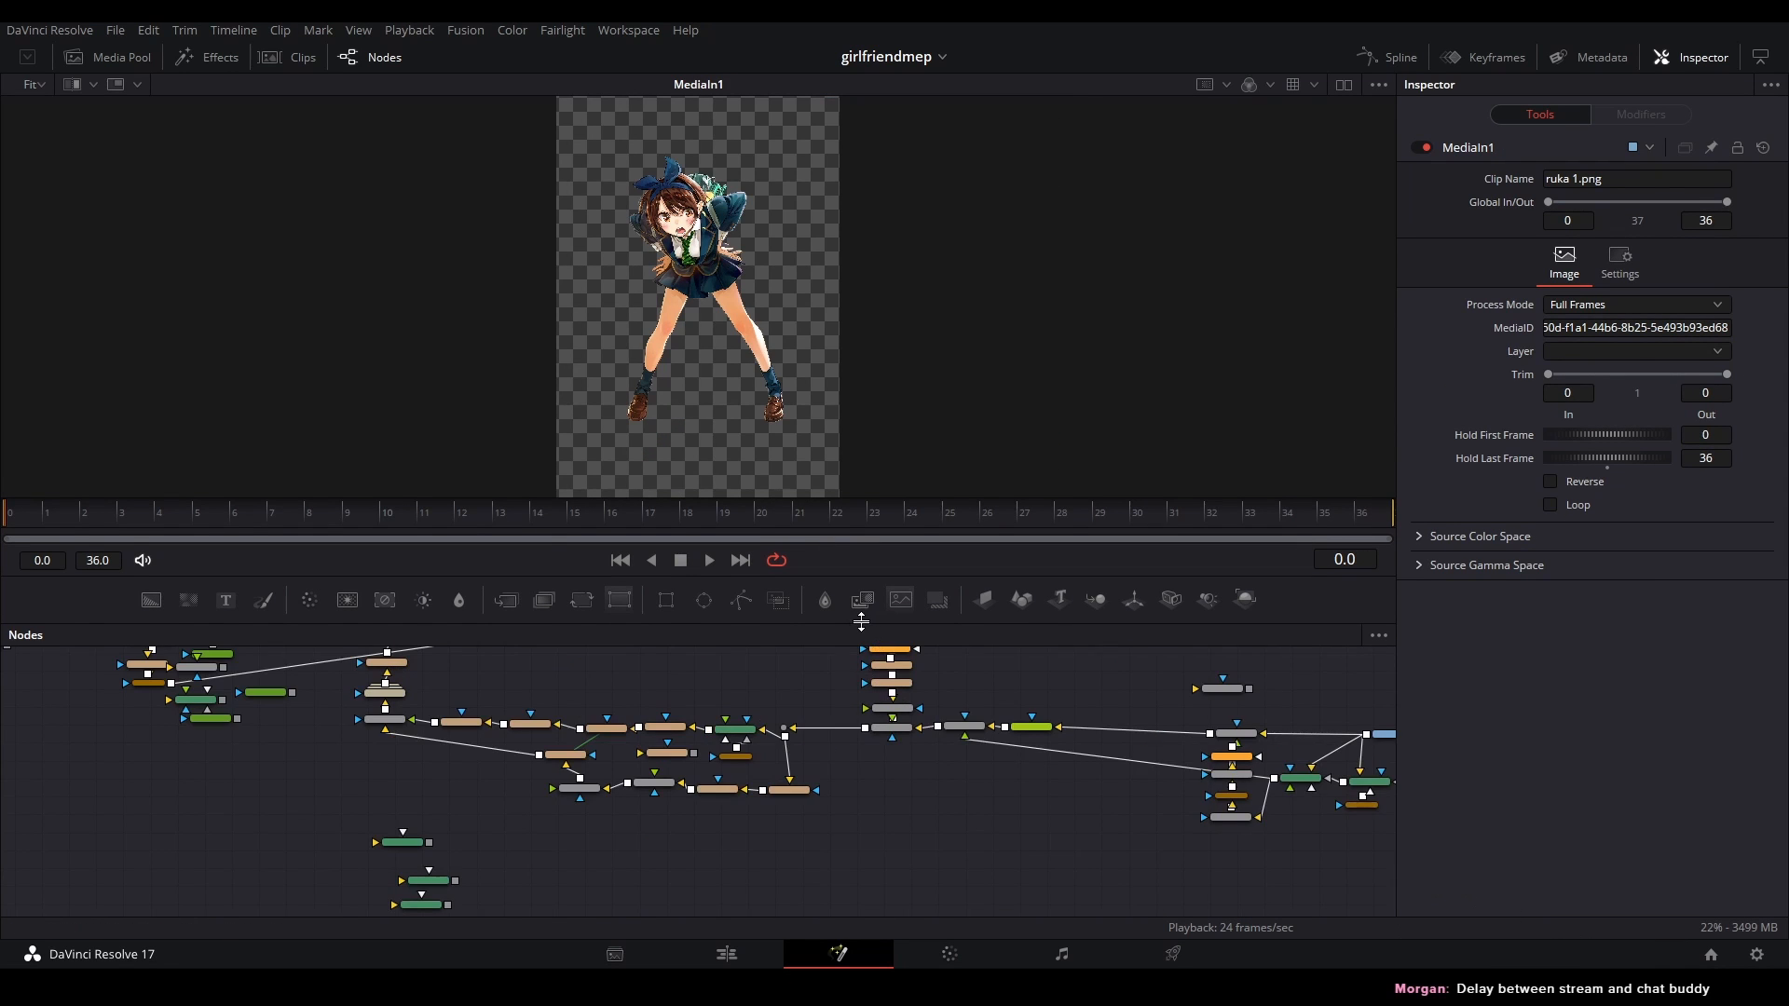
{"action": "left_click_drag", "start_coordinate": [877, 616], "coordinate": [773, 722]}
{"action": "scroll", "coordinate": [695, 716], "scroll_direction": "up", "scroll_amount": 2}
{"action": "left_click_drag", "start_coordinate": [605, 717], "coordinate": [366, 781]}
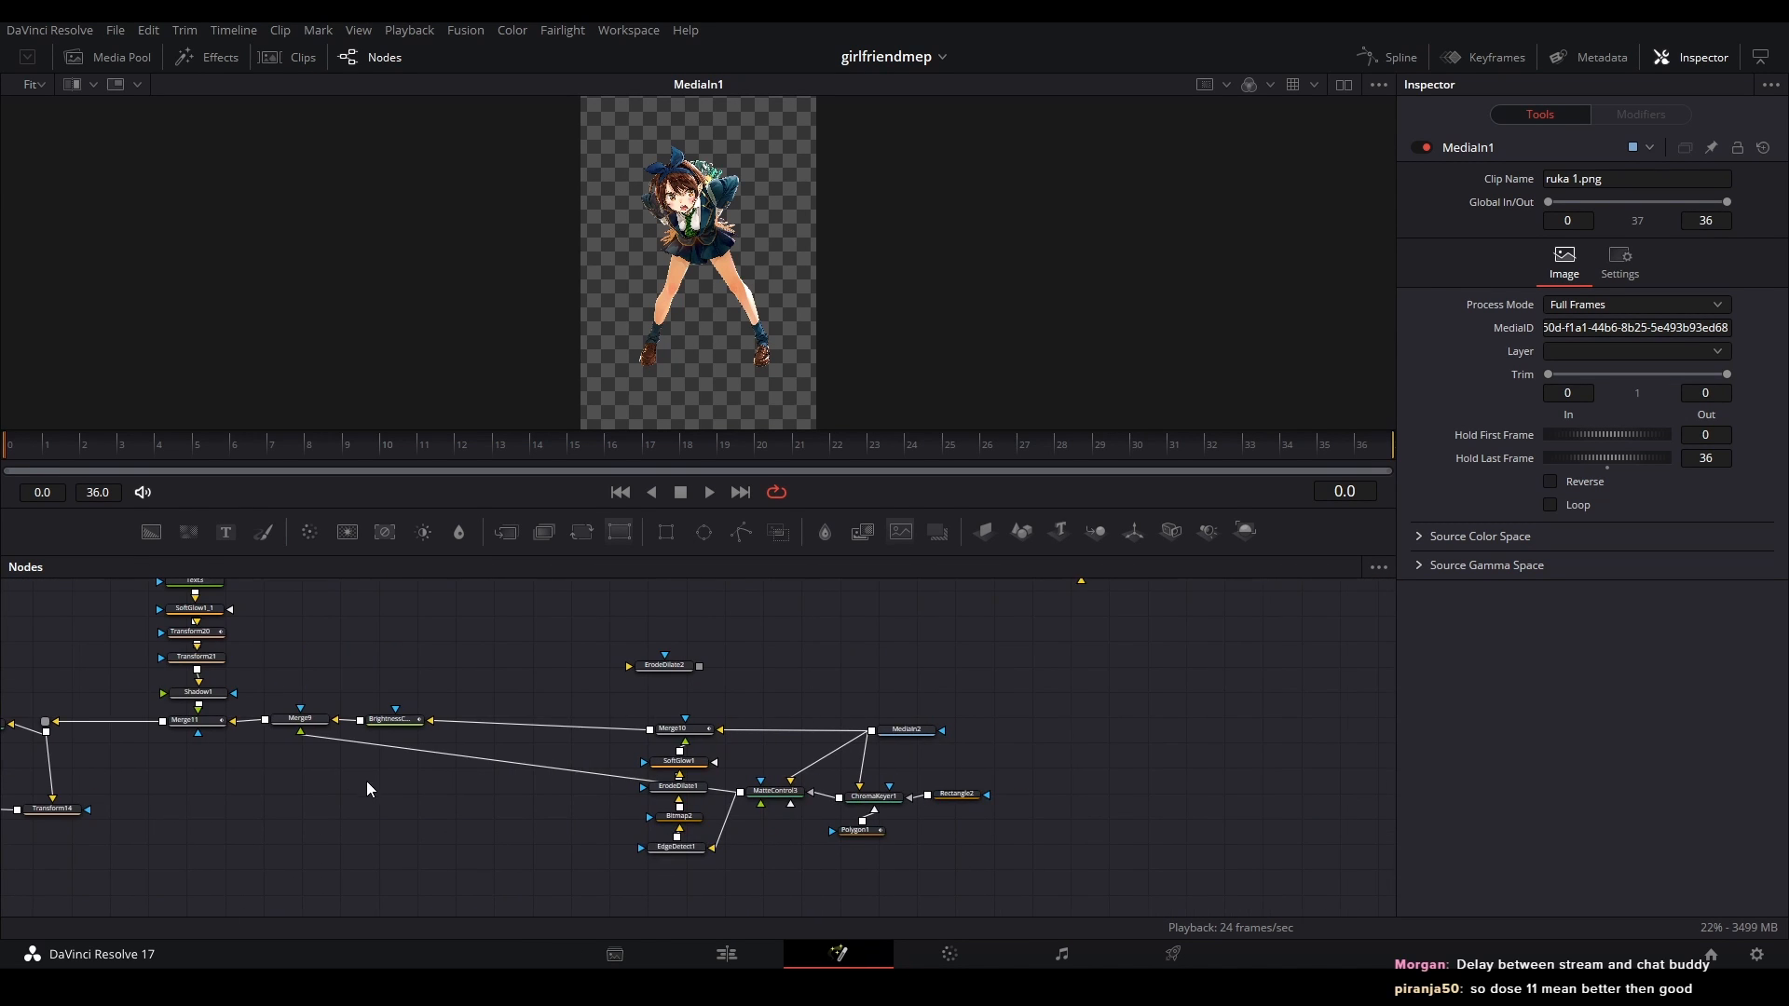
{"action": "left_click_drag", "start_coordinate": [201, 751], "coordinate": [1170, 857]}
{"action": "left_click_drag", "start_coordinate": [532, 739], "coordinate": [757, 746]}
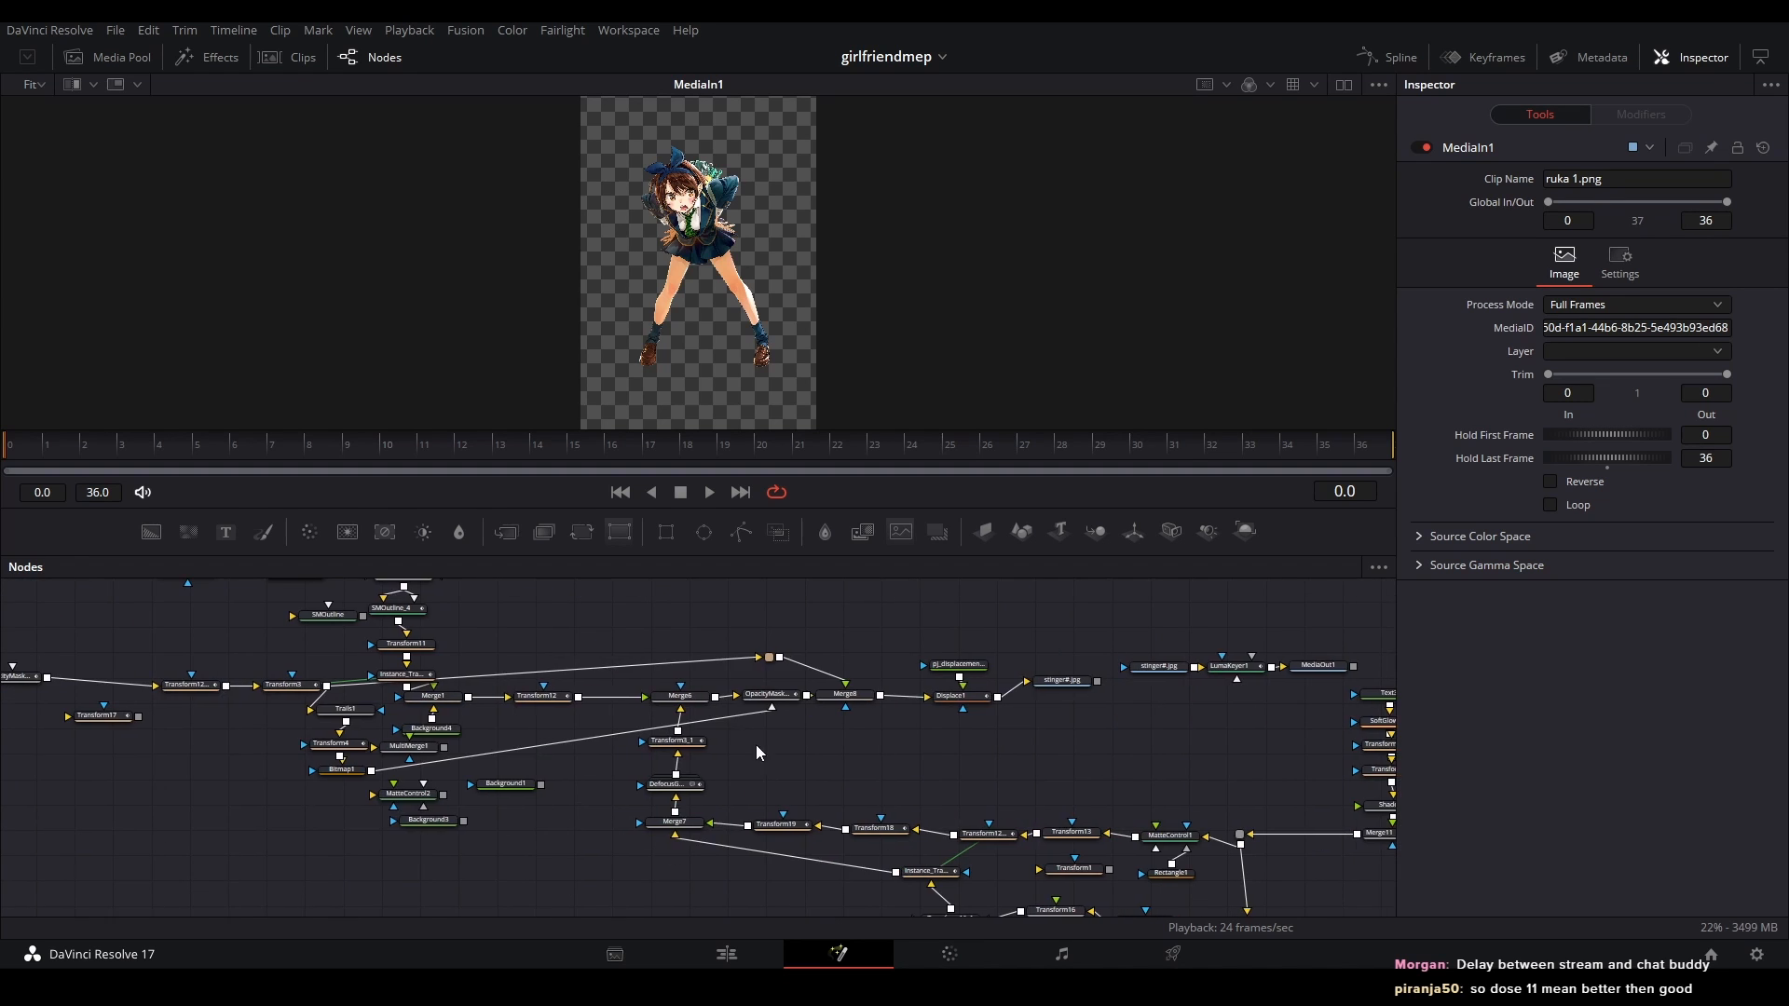
{"action": "left_click_drag", "start_coordinate": [551, 718], "coordinate": [1045, 747]}
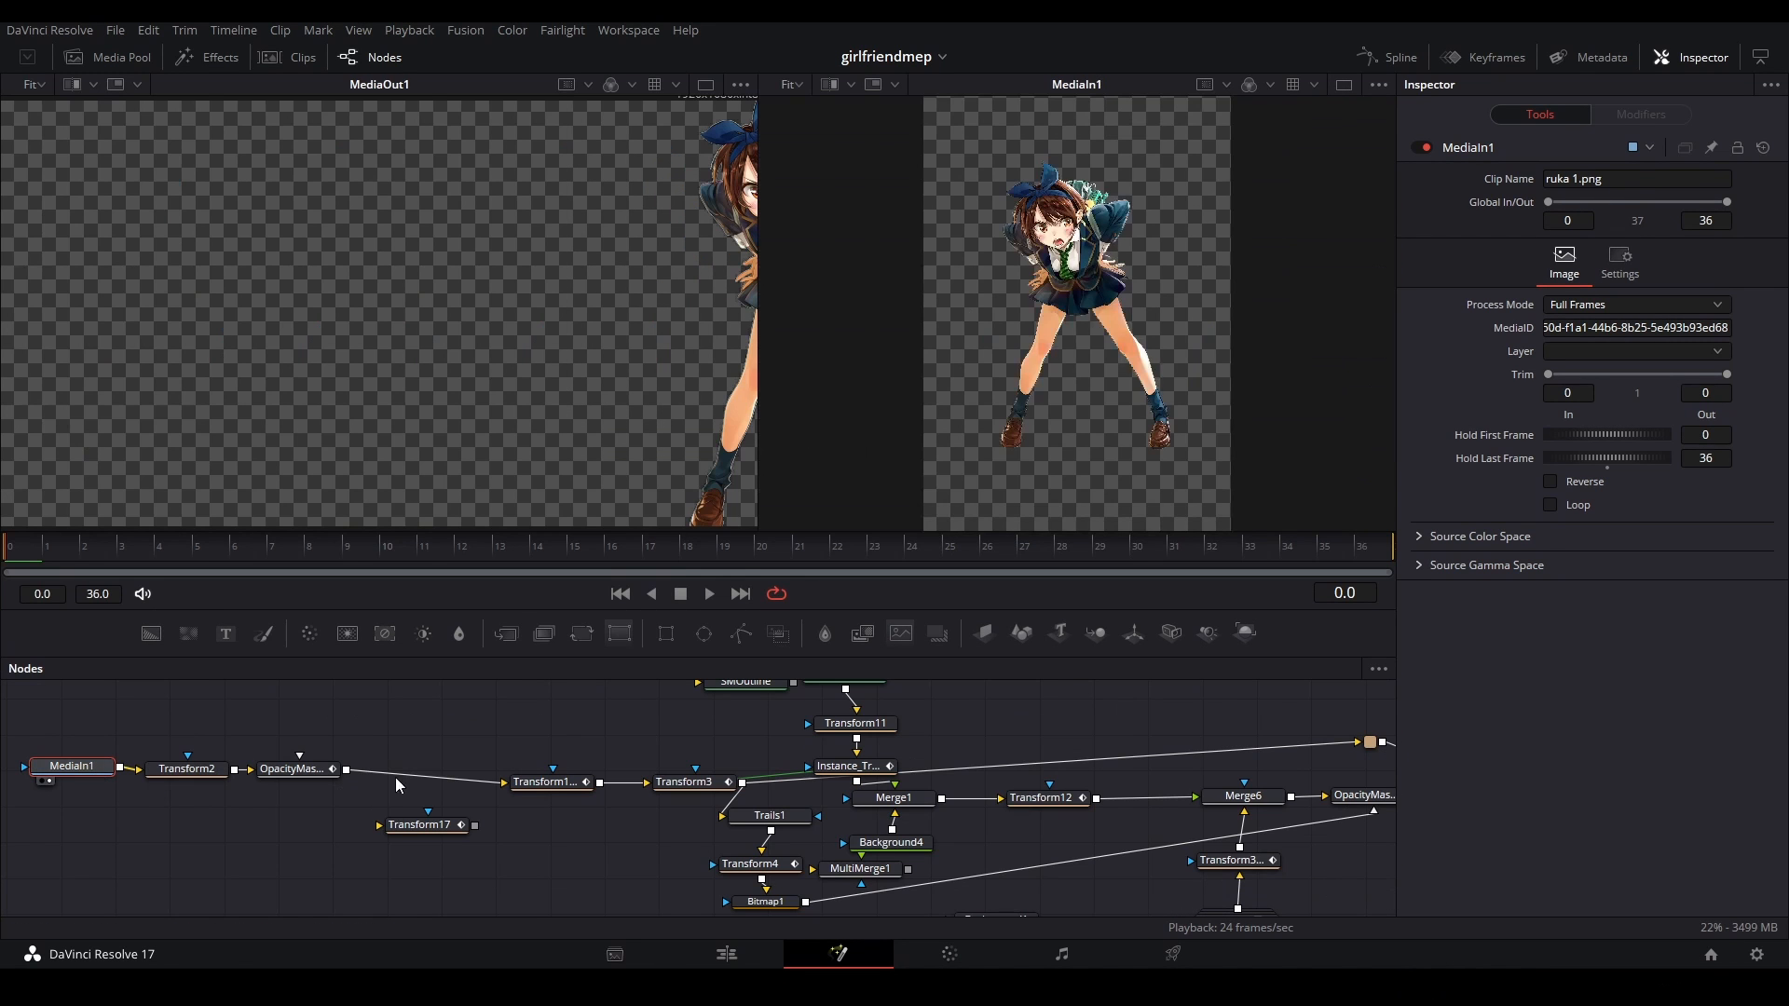
- Fit MediaOut1 in its viewer, and widen and enlarge the view of MediaIn1 beside it
{"action": "scroll", "coordinate": [784, 224], "scroll_direction": "down", "scroll_amount": 2}
{"action": "scroll", "coordinate": [684, 233], "scroll_direction": "down", "scroll_amount": 1}
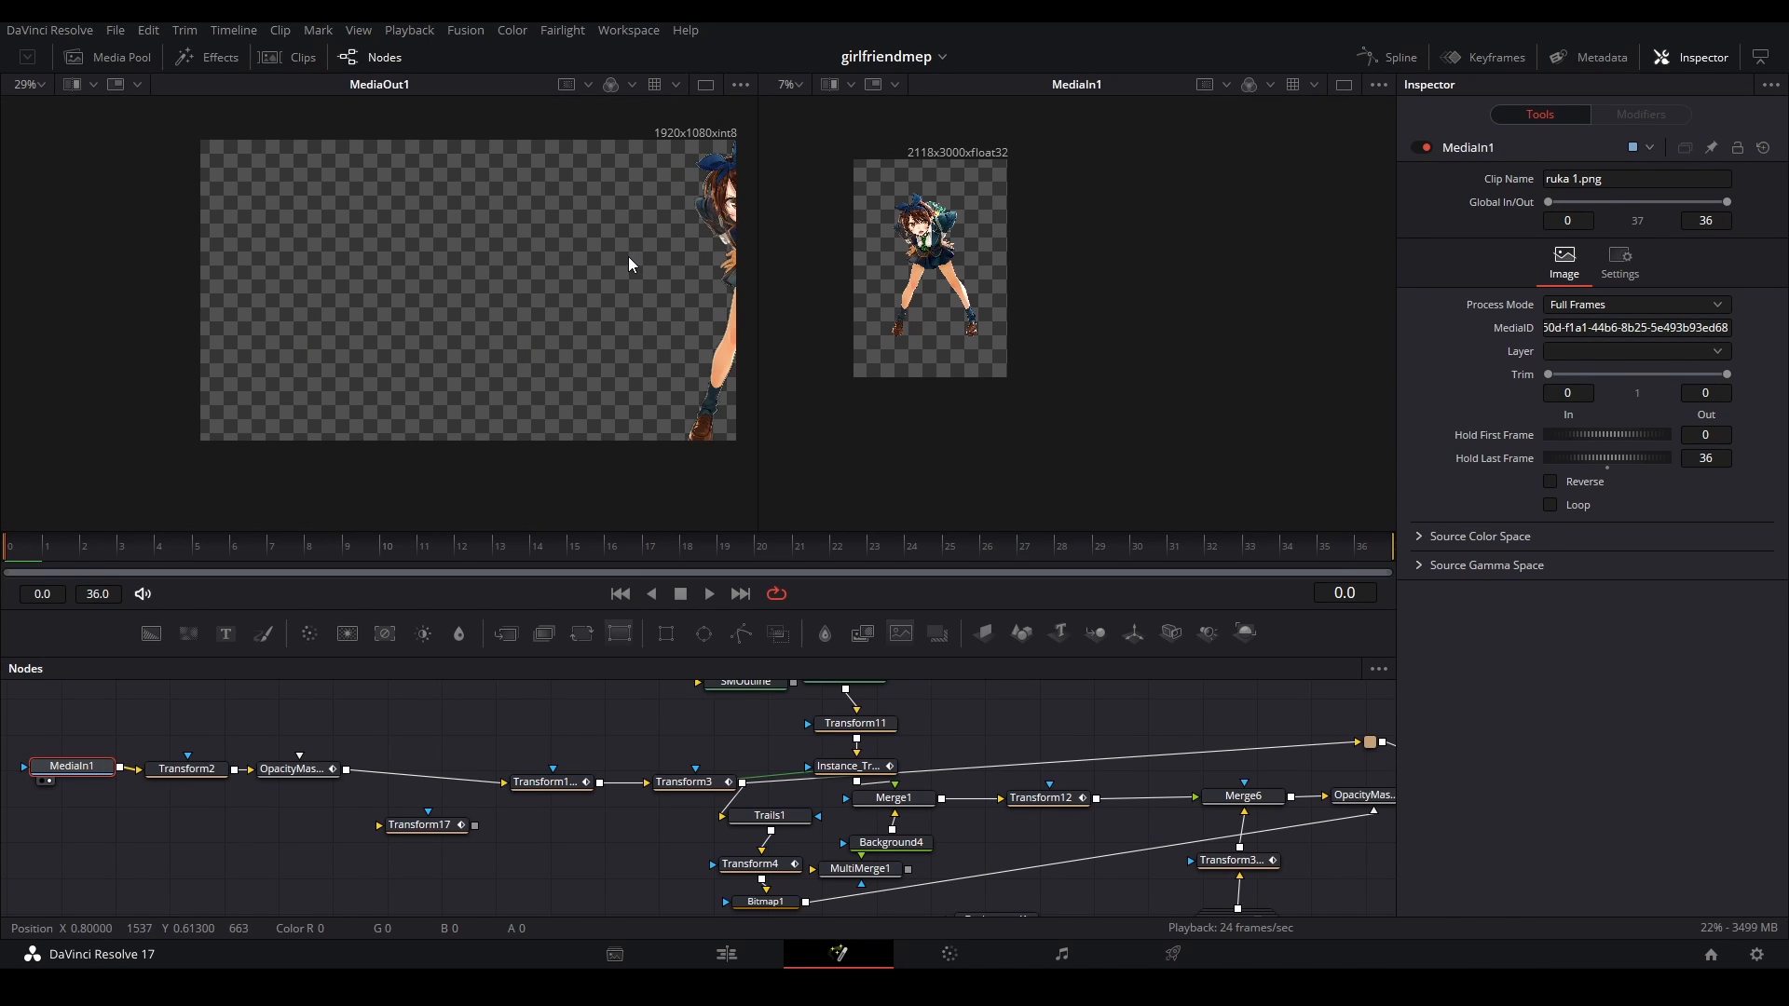
{"action": "key", "text": "ctrl+f"}
{"action": "left_click_drag", "start_coordinate": [757, 293], "coordinate": [681, 288]}
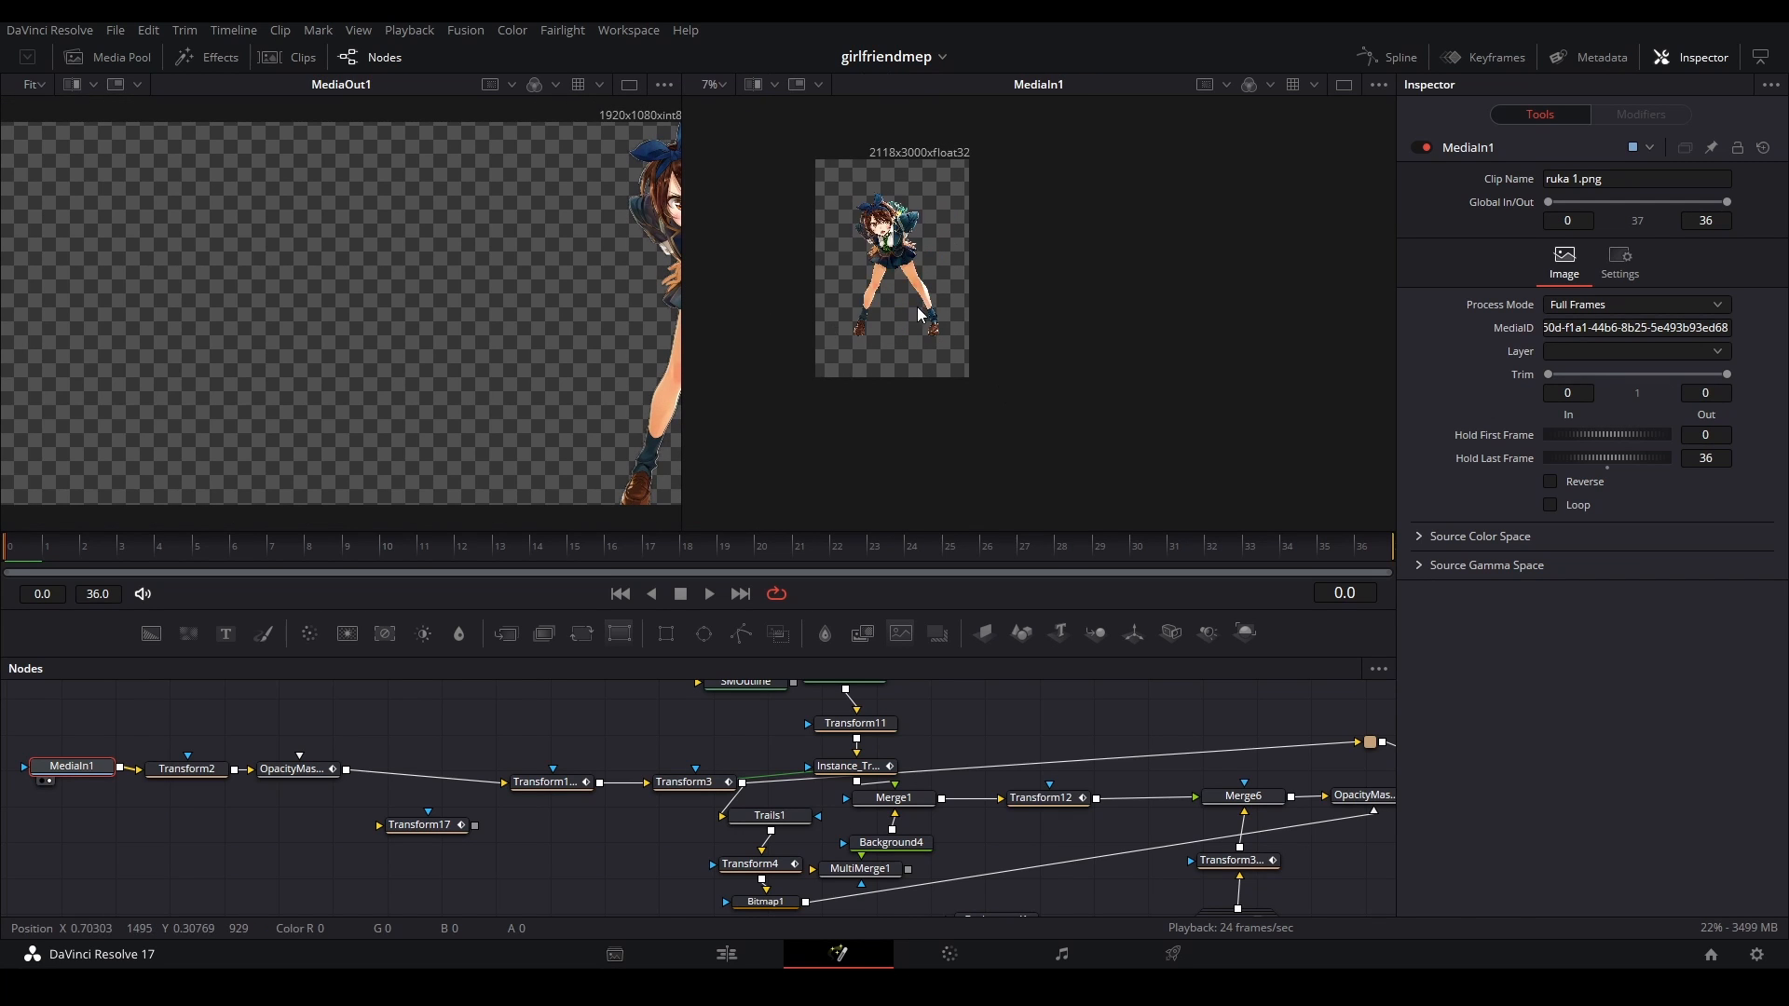
{"action": "scroll", "coordinate": [941, 268], "scroll_direction": "up", "scroll_amount": 2}
{"action": "scroll", "coordinate": [365, 756], "scroll_direction": "up", "scroll_amount": 2}
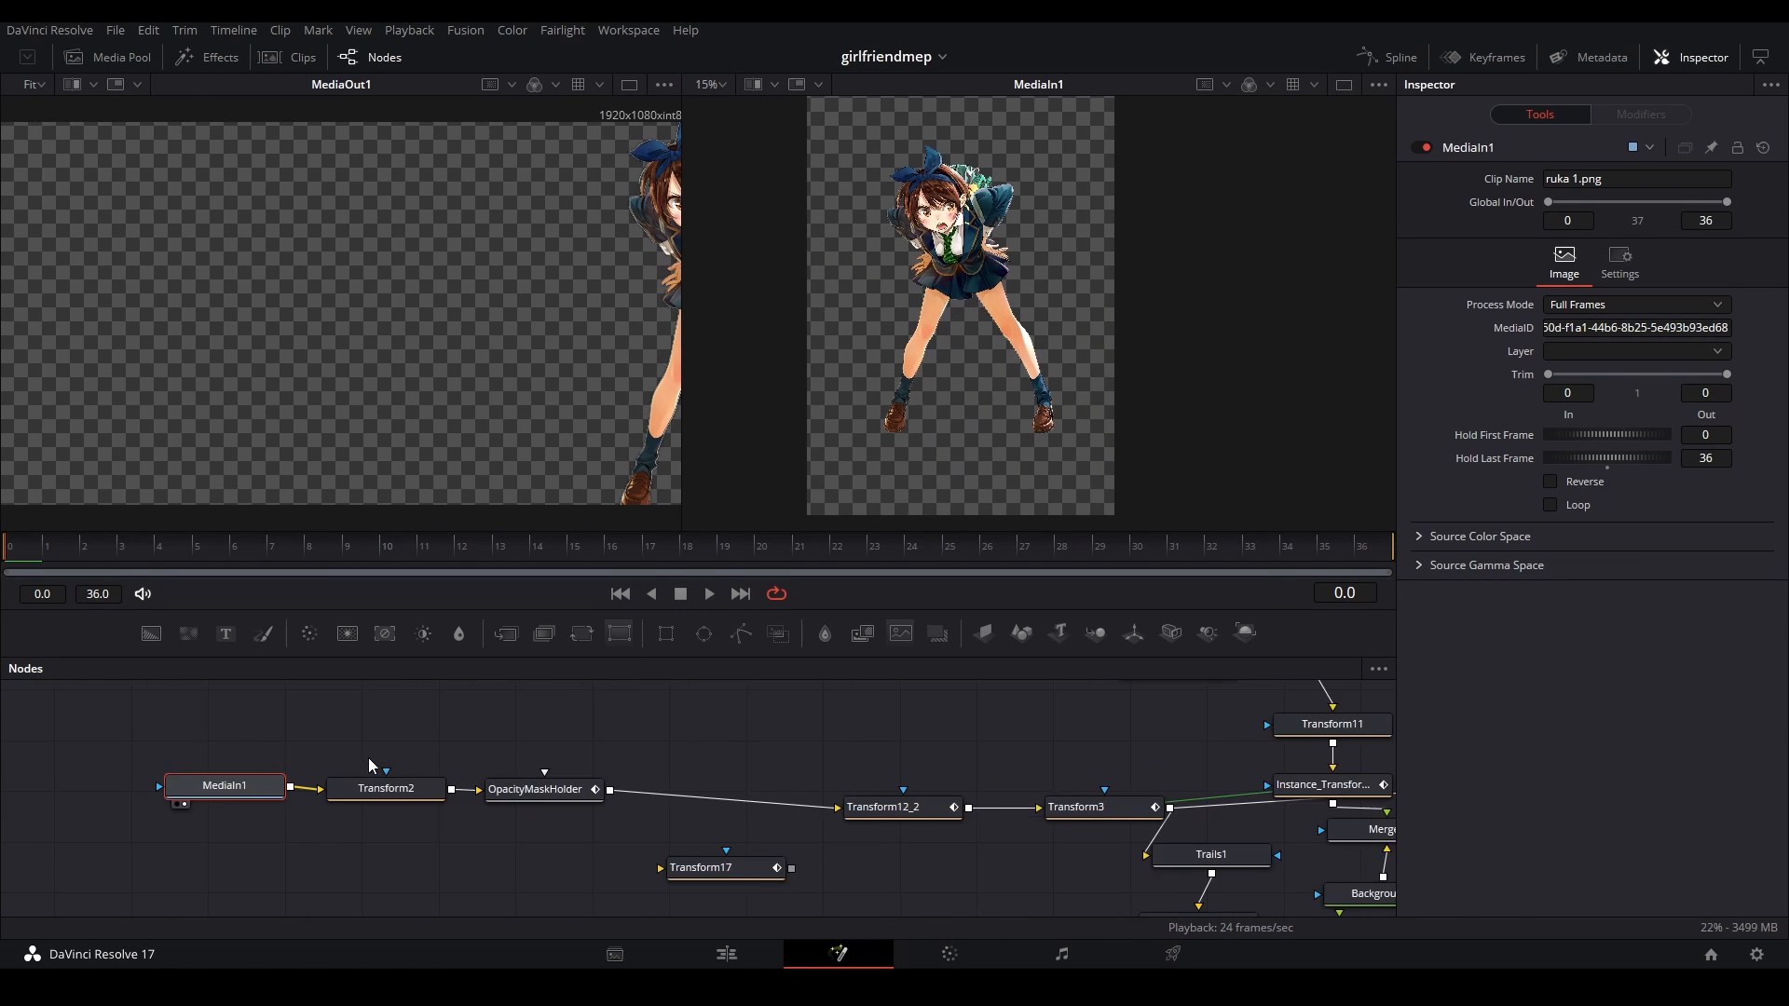
- Inspect the character image through MediaIn1, Transform2 and OpacityMaskHolder in the second viewer
{"action": "left_click_drag", "start_coordinate": [367, 757], "coordinate": [568, 755]}
{"action": "left_click", "coordinate": [570, 751]}
{"action": "left_click", "coordinate": [773, 331]}
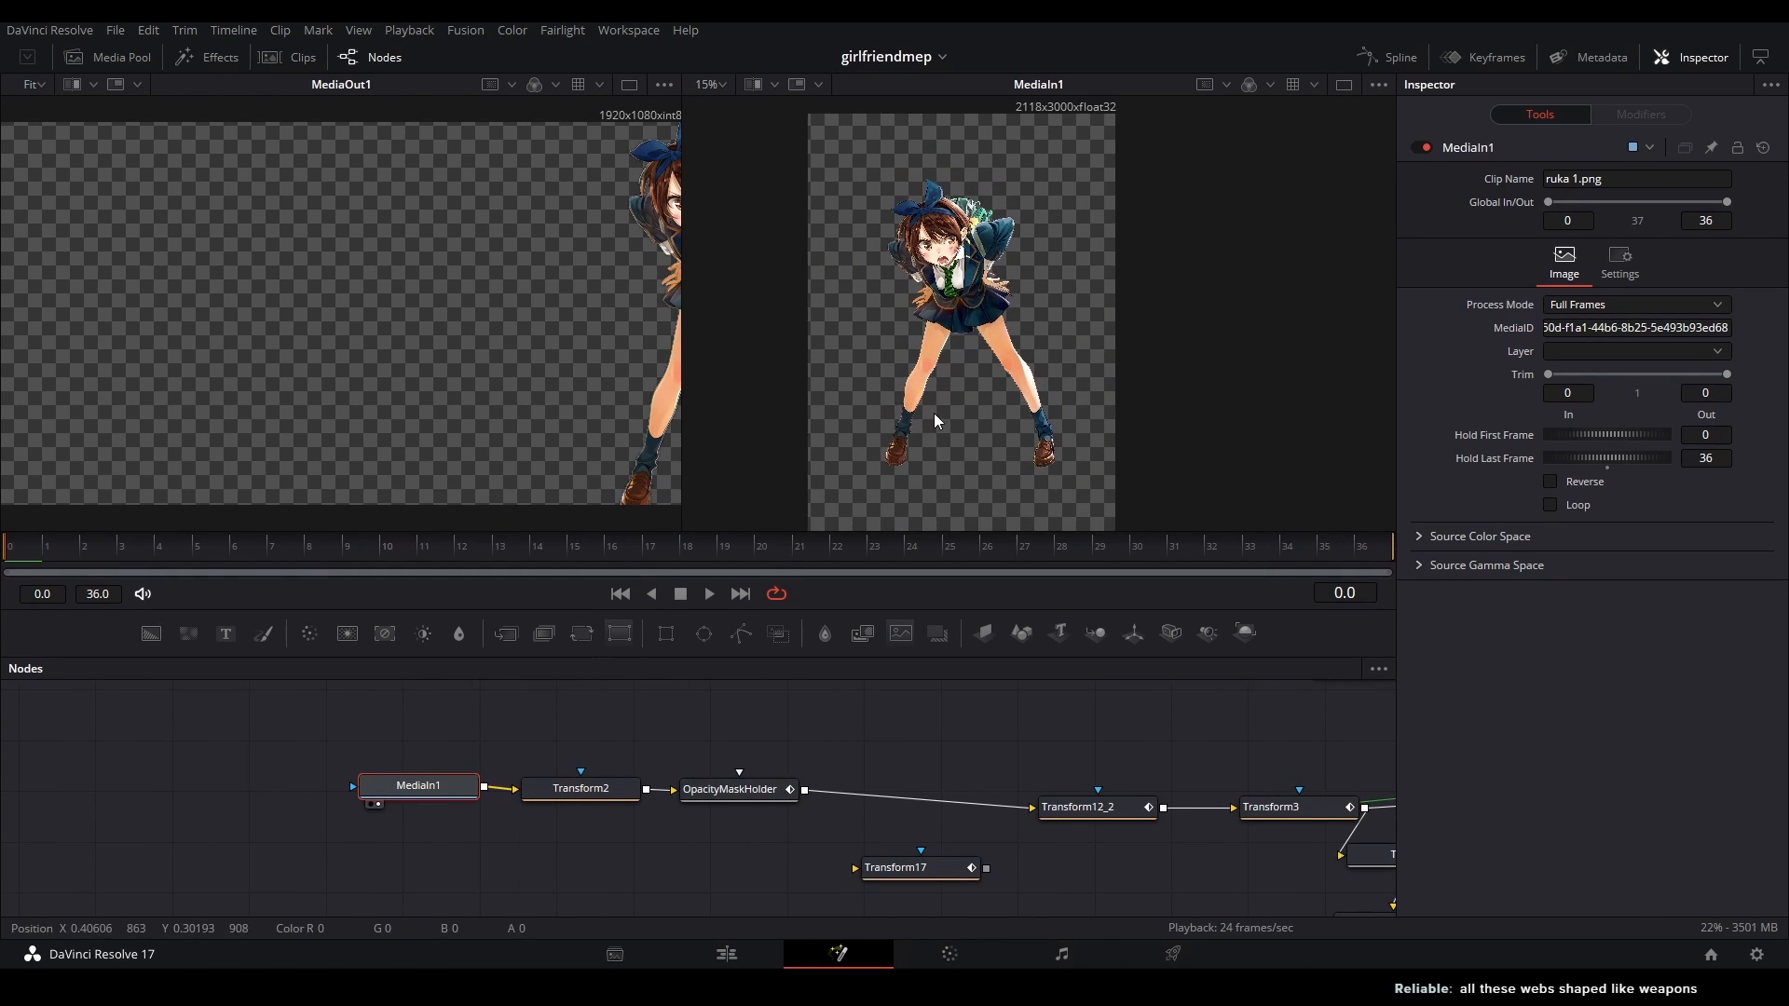
{"action": "left_click", "coordinate": [598, 793]}
{"action": "key", "text": "2"}
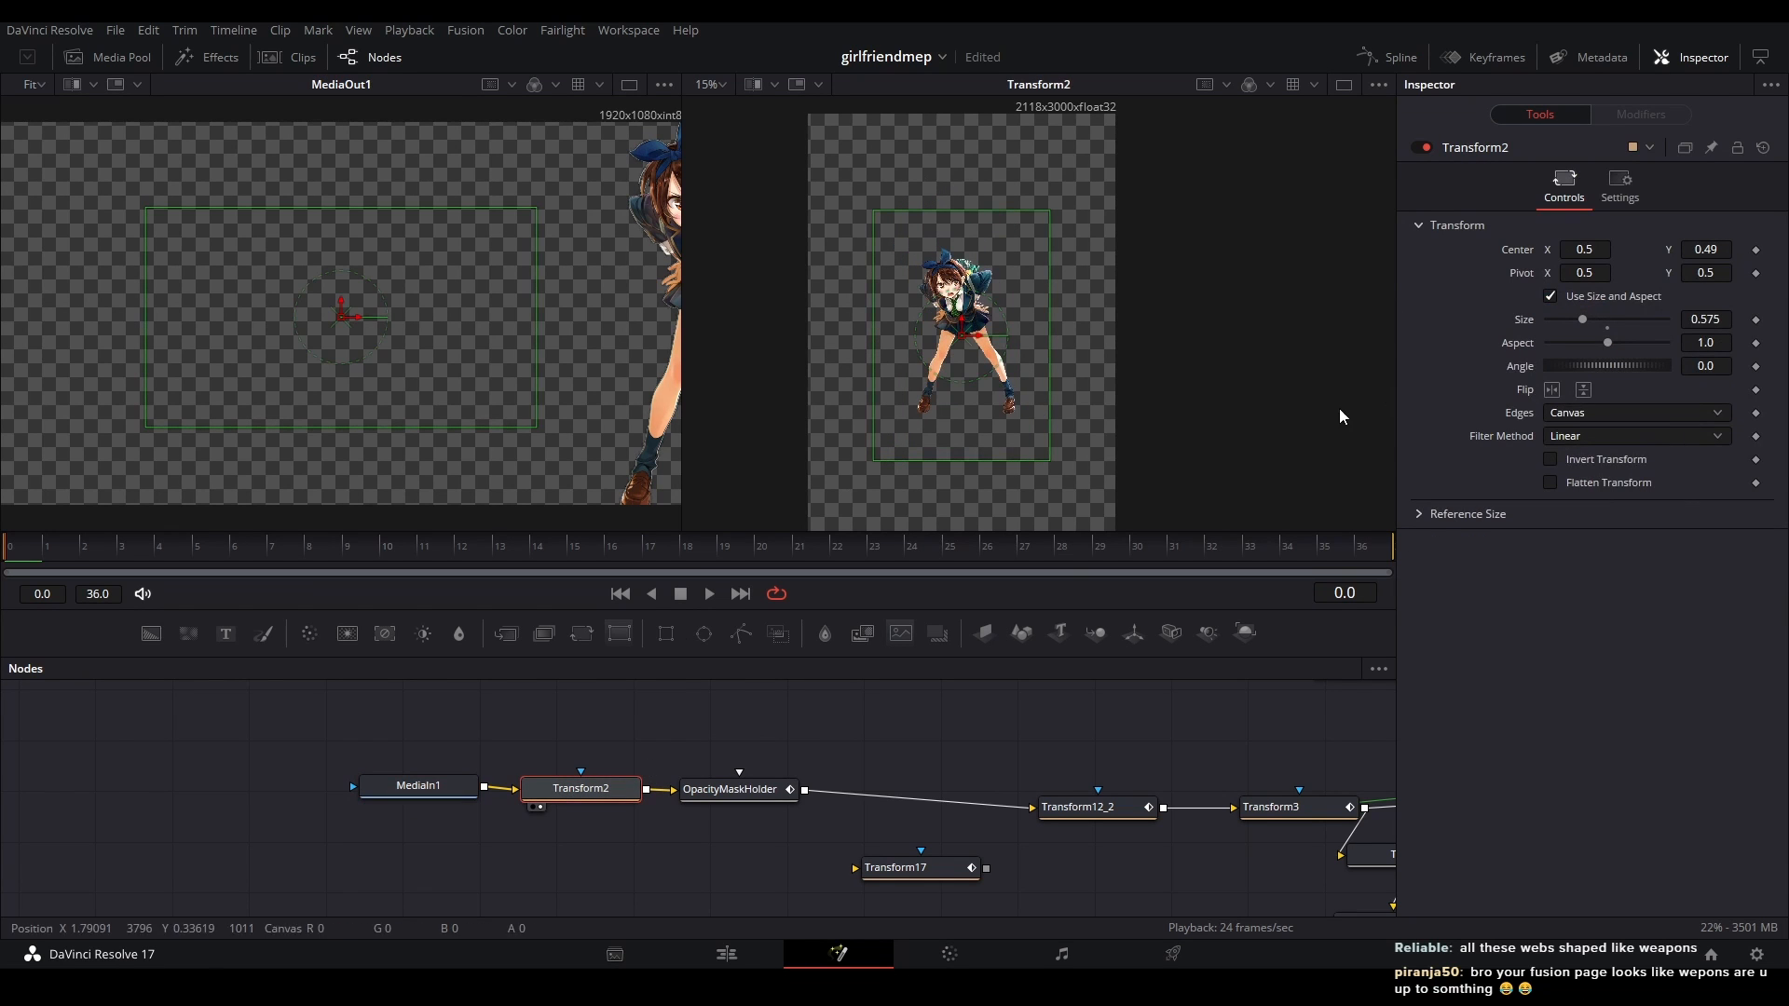
{"action": "left_click", "coordinate": [785, 794]}
{"action": "key", "text": "2"}
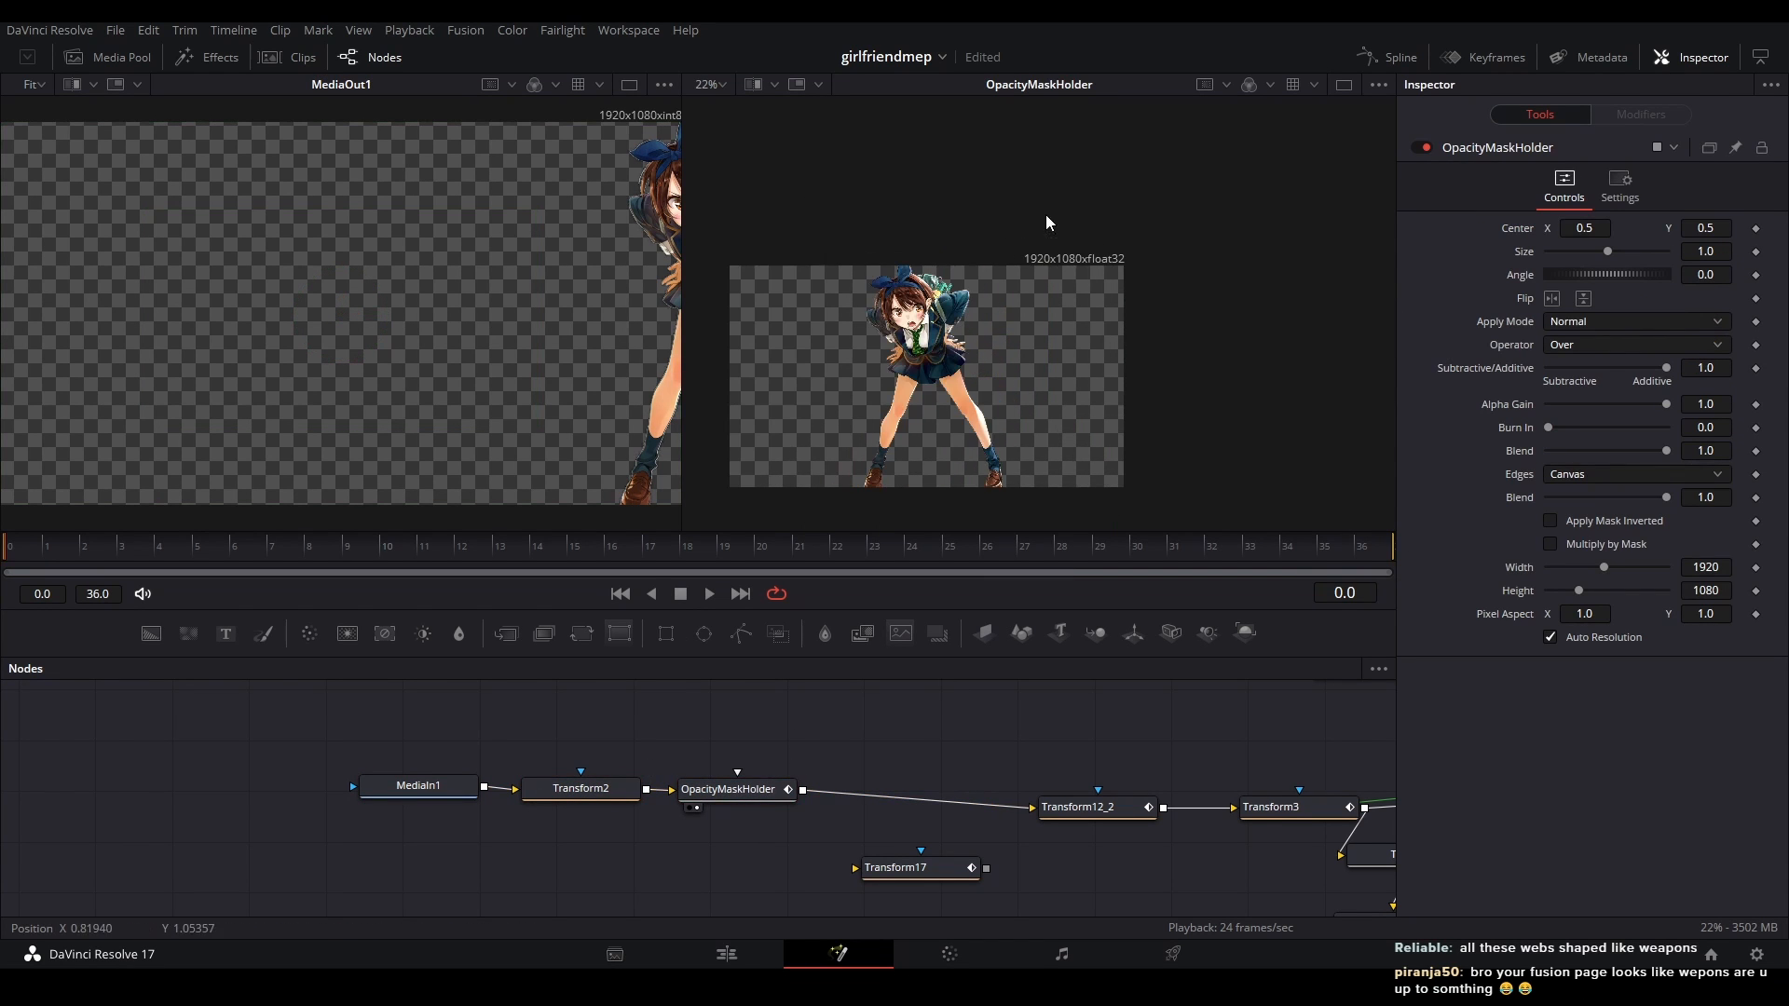
{"action": "scroll", "coordinate": [1128, 298], "scroll_direction": "up", "scroll_amount": 3}
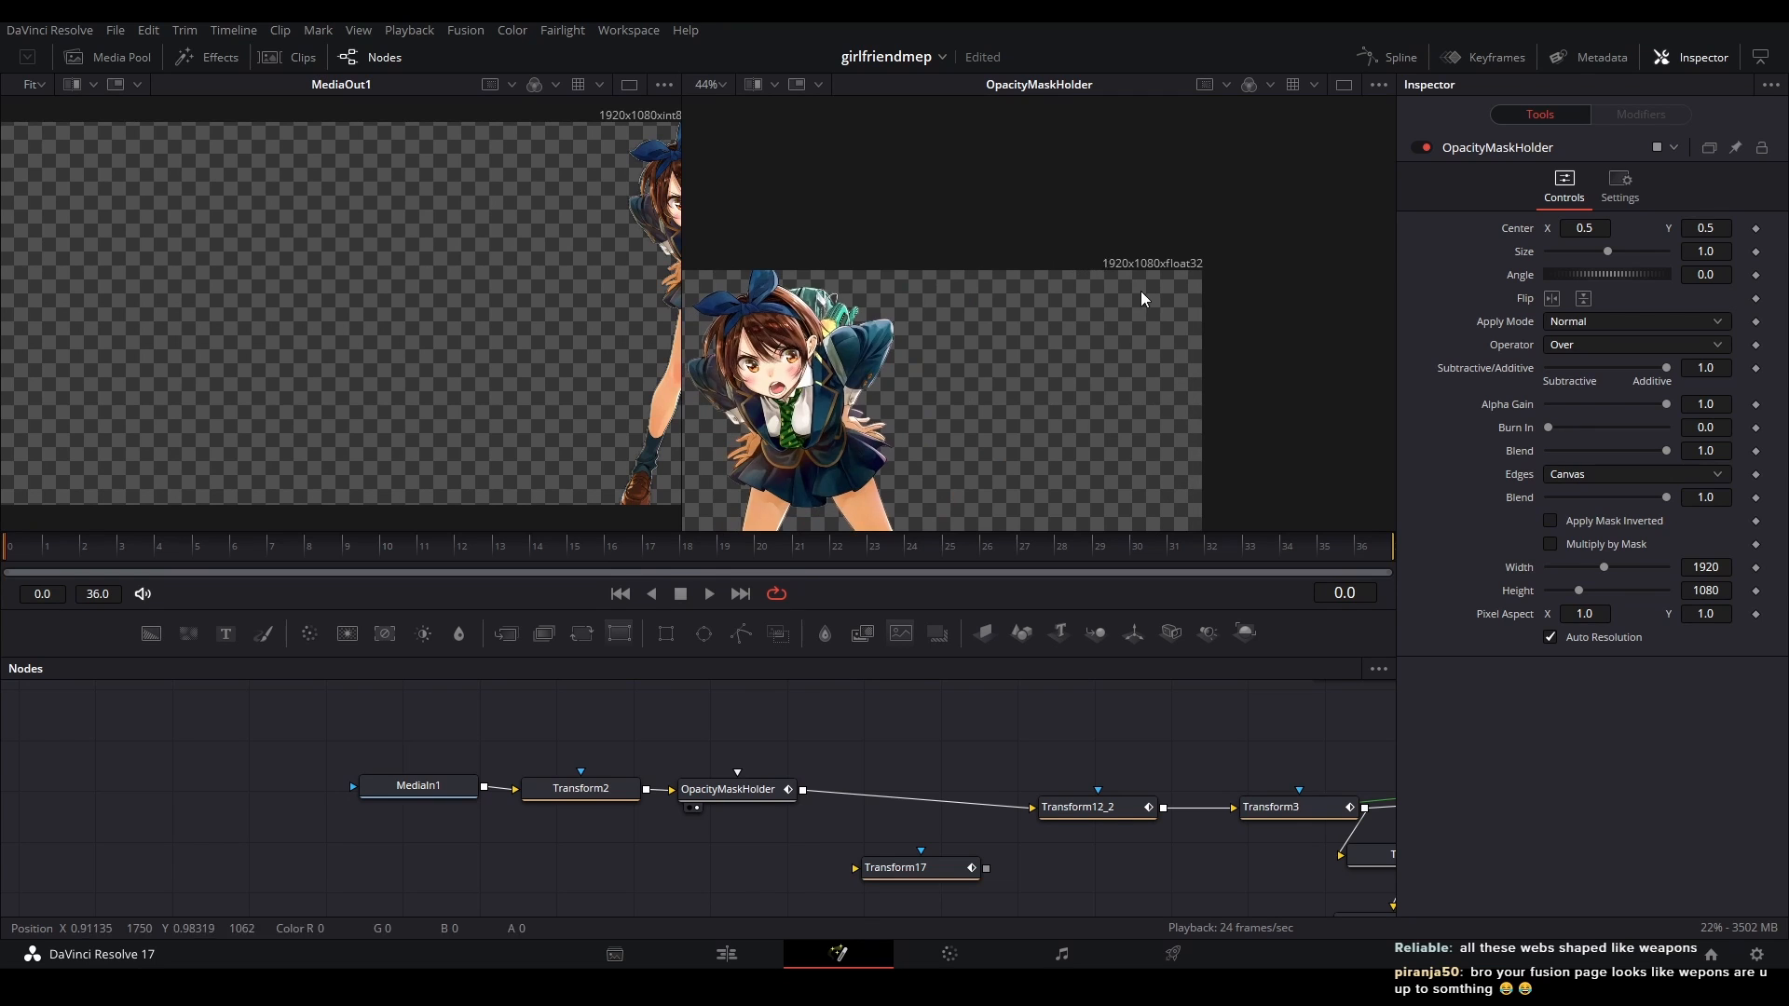
- View Transform12_2 and examine its animation by playing back and scrubbing to frame 15
{"action": "left_click_drag", "start_coordinate": [1096, 784], "coordinate": [819, 757]}
{"action": "left_click", "coordinate": [820, 775]}
{"action": "key", "text": "2"}
{"action": "left_click", "coordinate": [829, 735]}
{"action": "scroll", "coordinate": [876, 333], "scroll_direction": "down", "scroll_amount": 2}
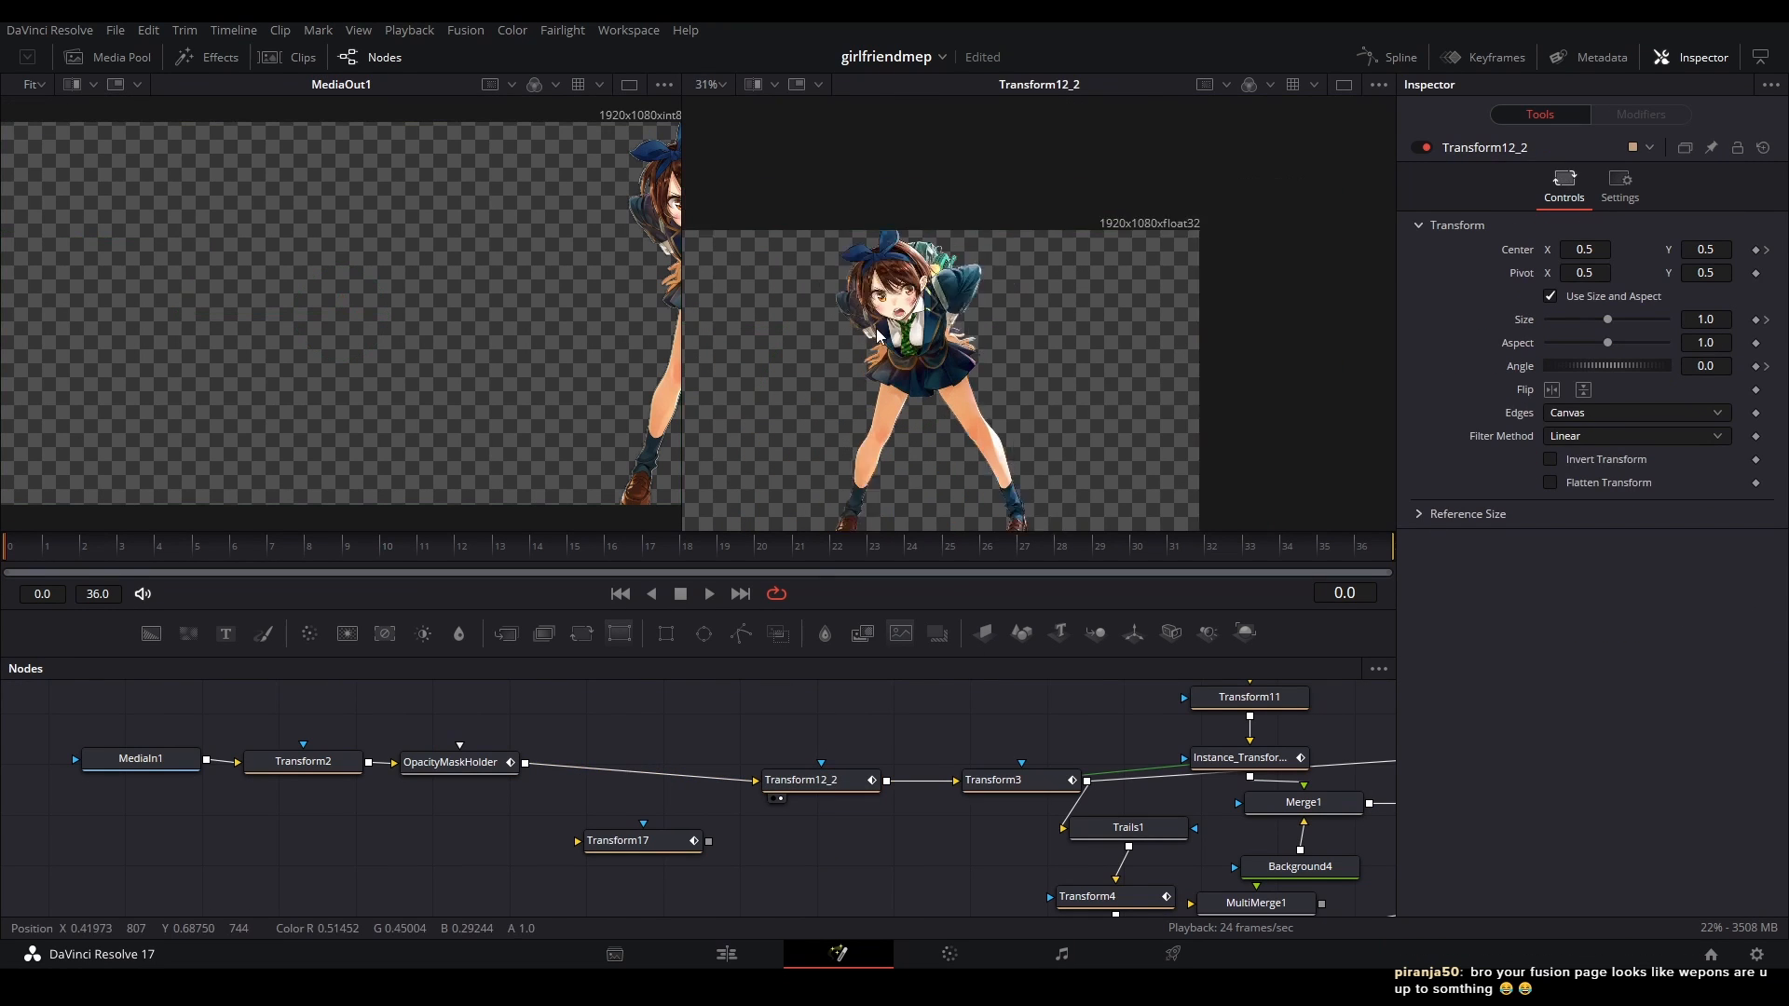
{"action": "scroll", "coordinate": [900, 359], "scroll_direction": "up", "scroll_amount": 1}
{"action": "key", "text": "space"}
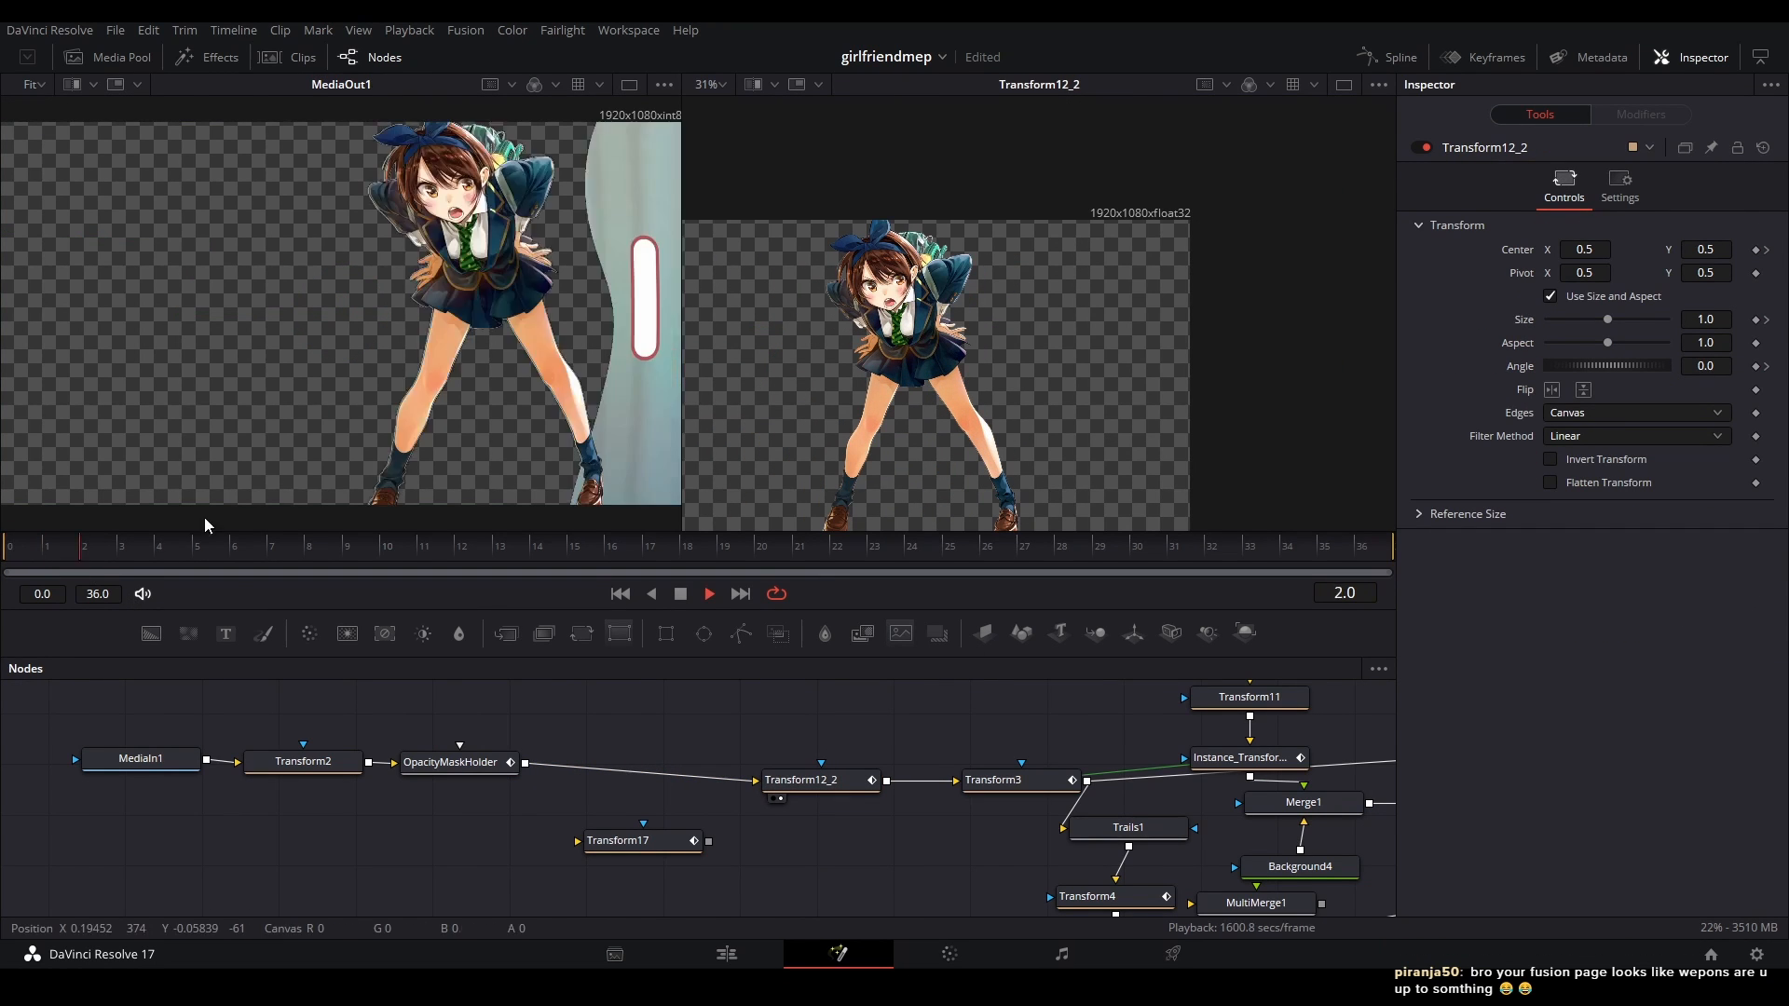
{"action": "left_click_drag", "start_coordinate": [787, 425], "coordinate": [879, 425]}
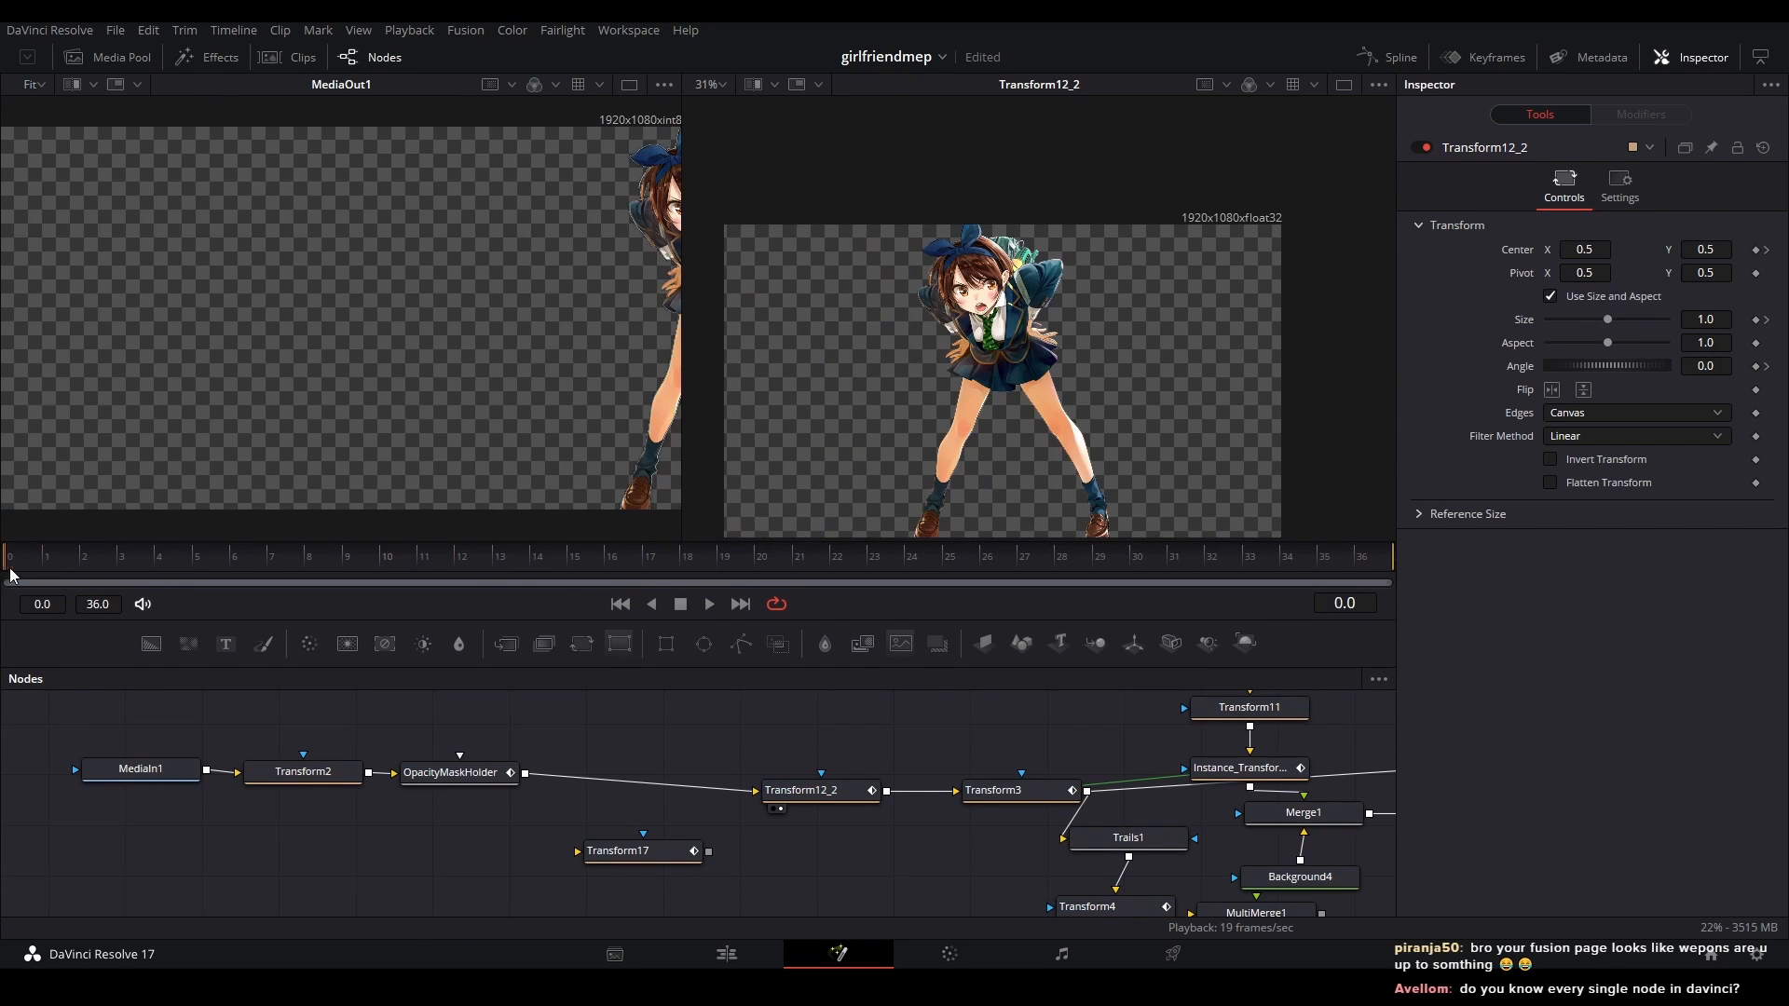
{"action": "key", "text": "space"}
{"action": "left_click_drag", "start_coordinate": [235, 582], "coordinate": [572, 587]}
- View Transform3 in the second viewer and play back its horizontal movement
{"action": "left_click", "coordinate": [992, 790]}
{"action": "key", "text": "2"}
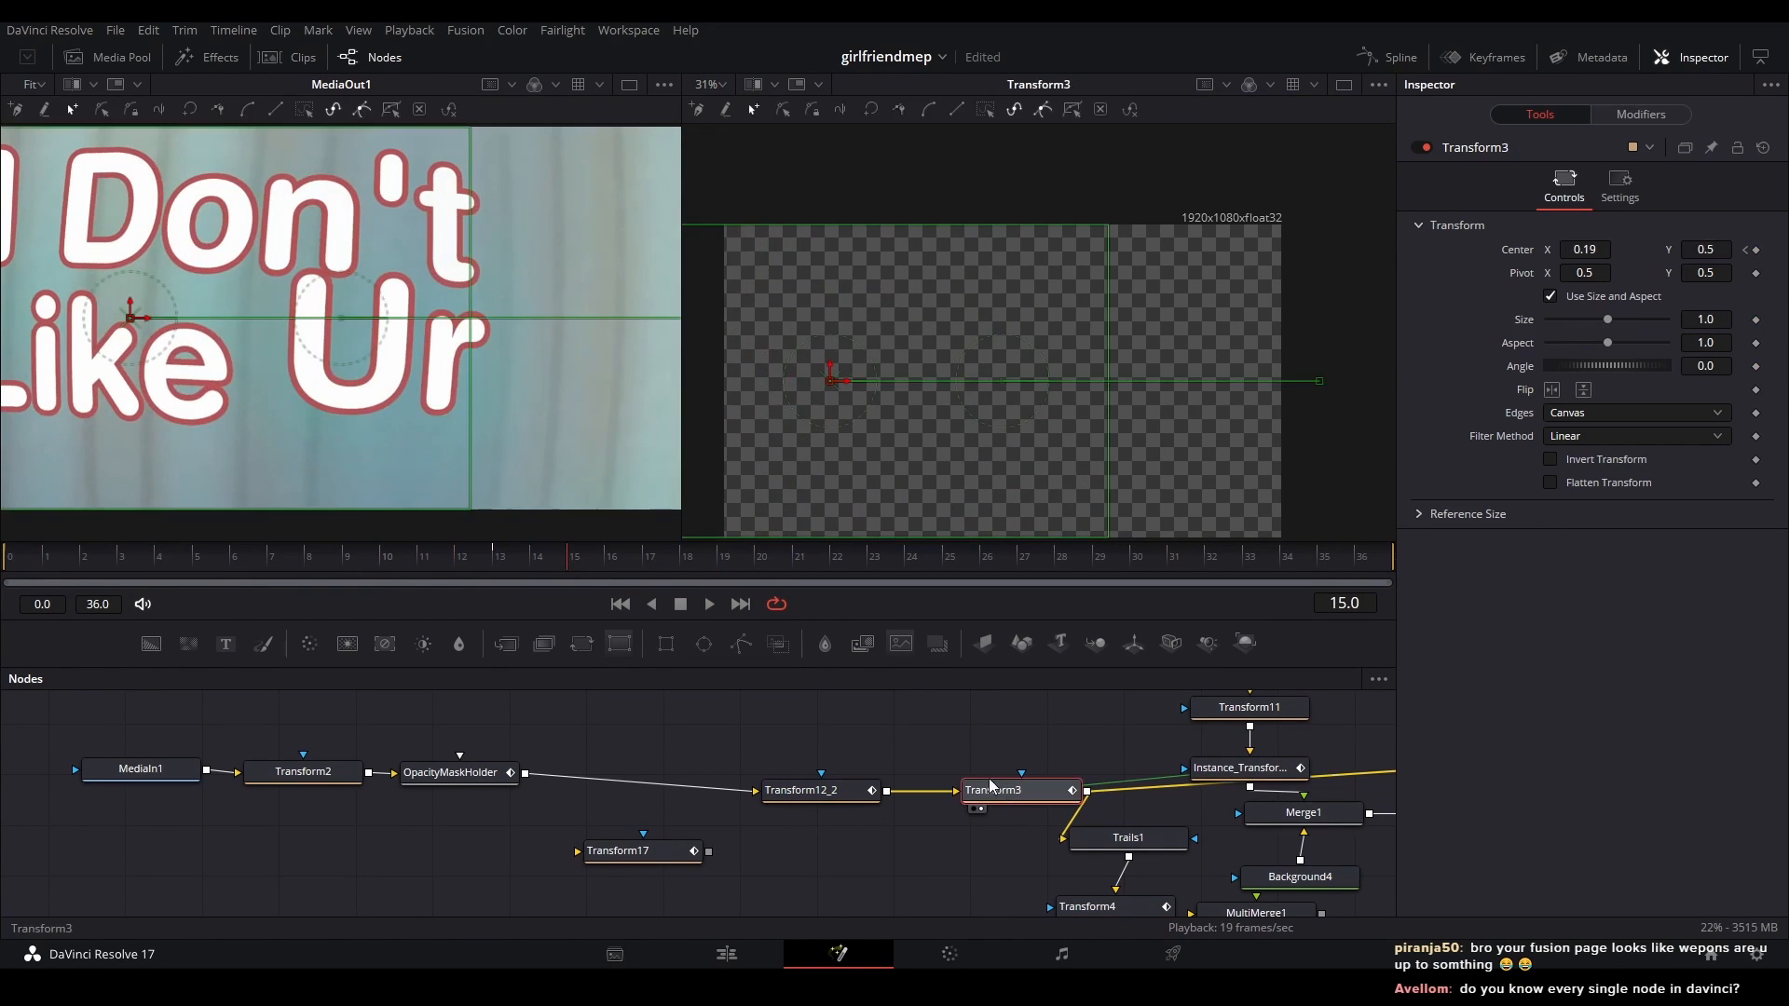
{"action": "left_click", "coordinate": [708, 736]}
{"action": "key", "text": "space"}
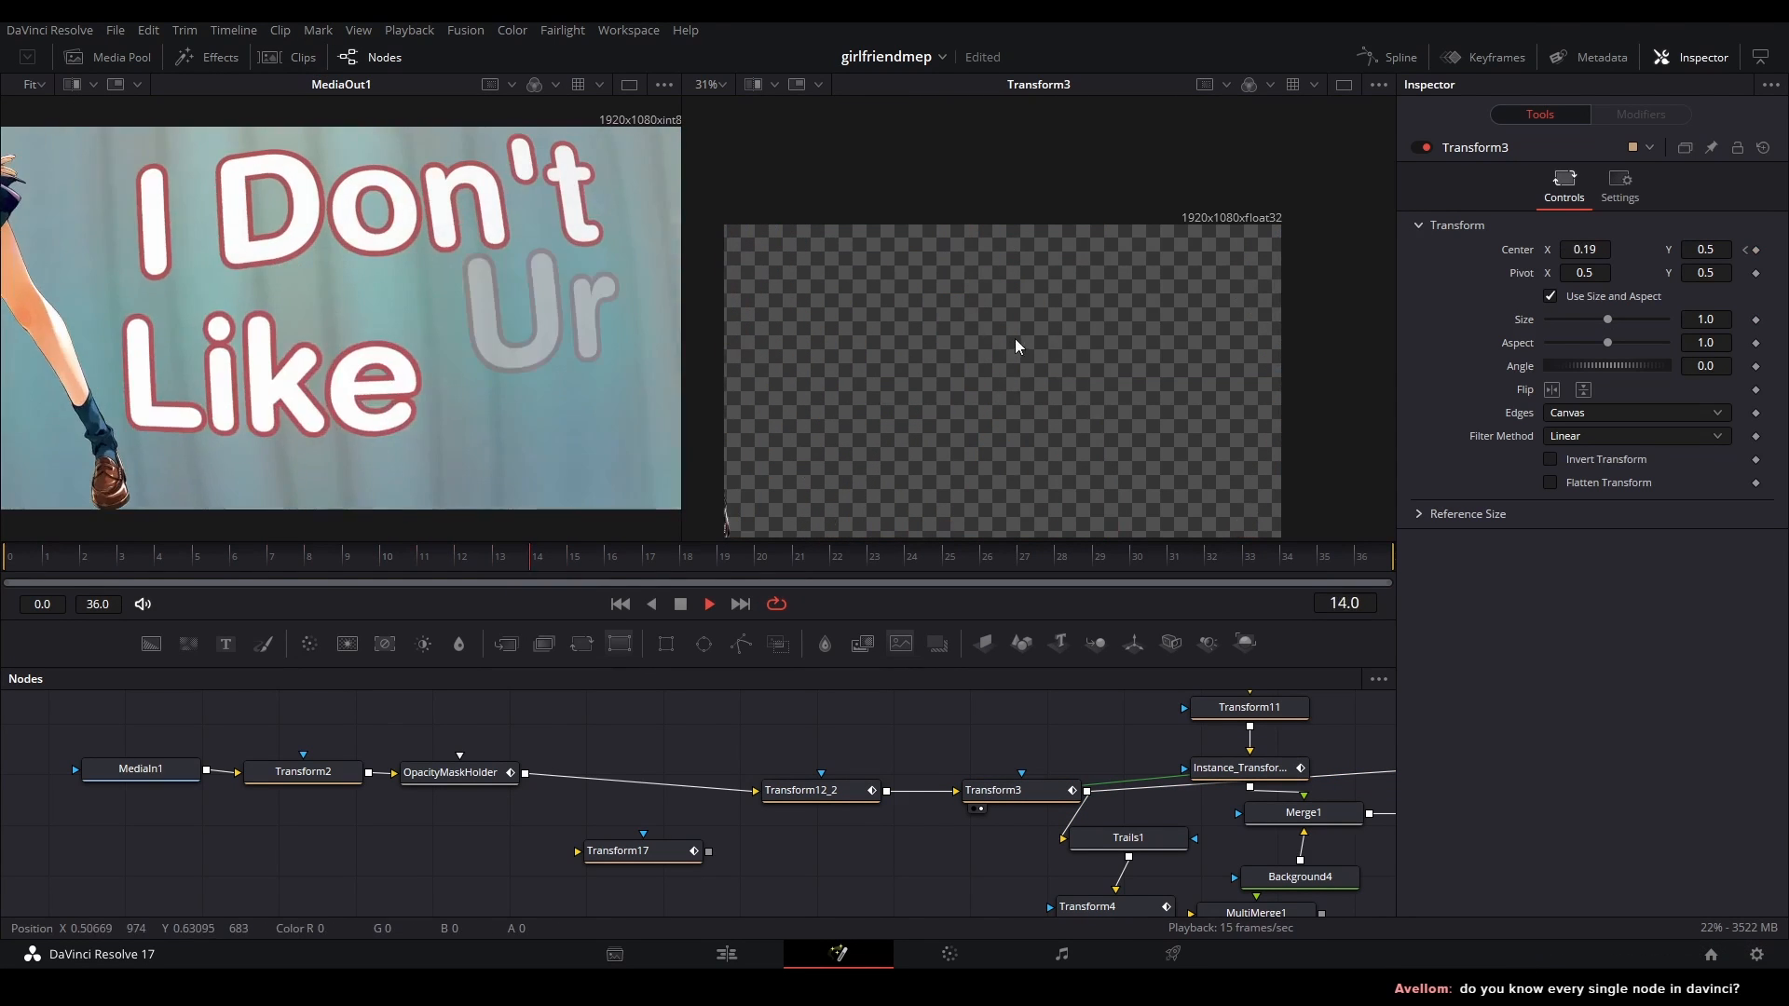
{"action": "key", "text": "space"}
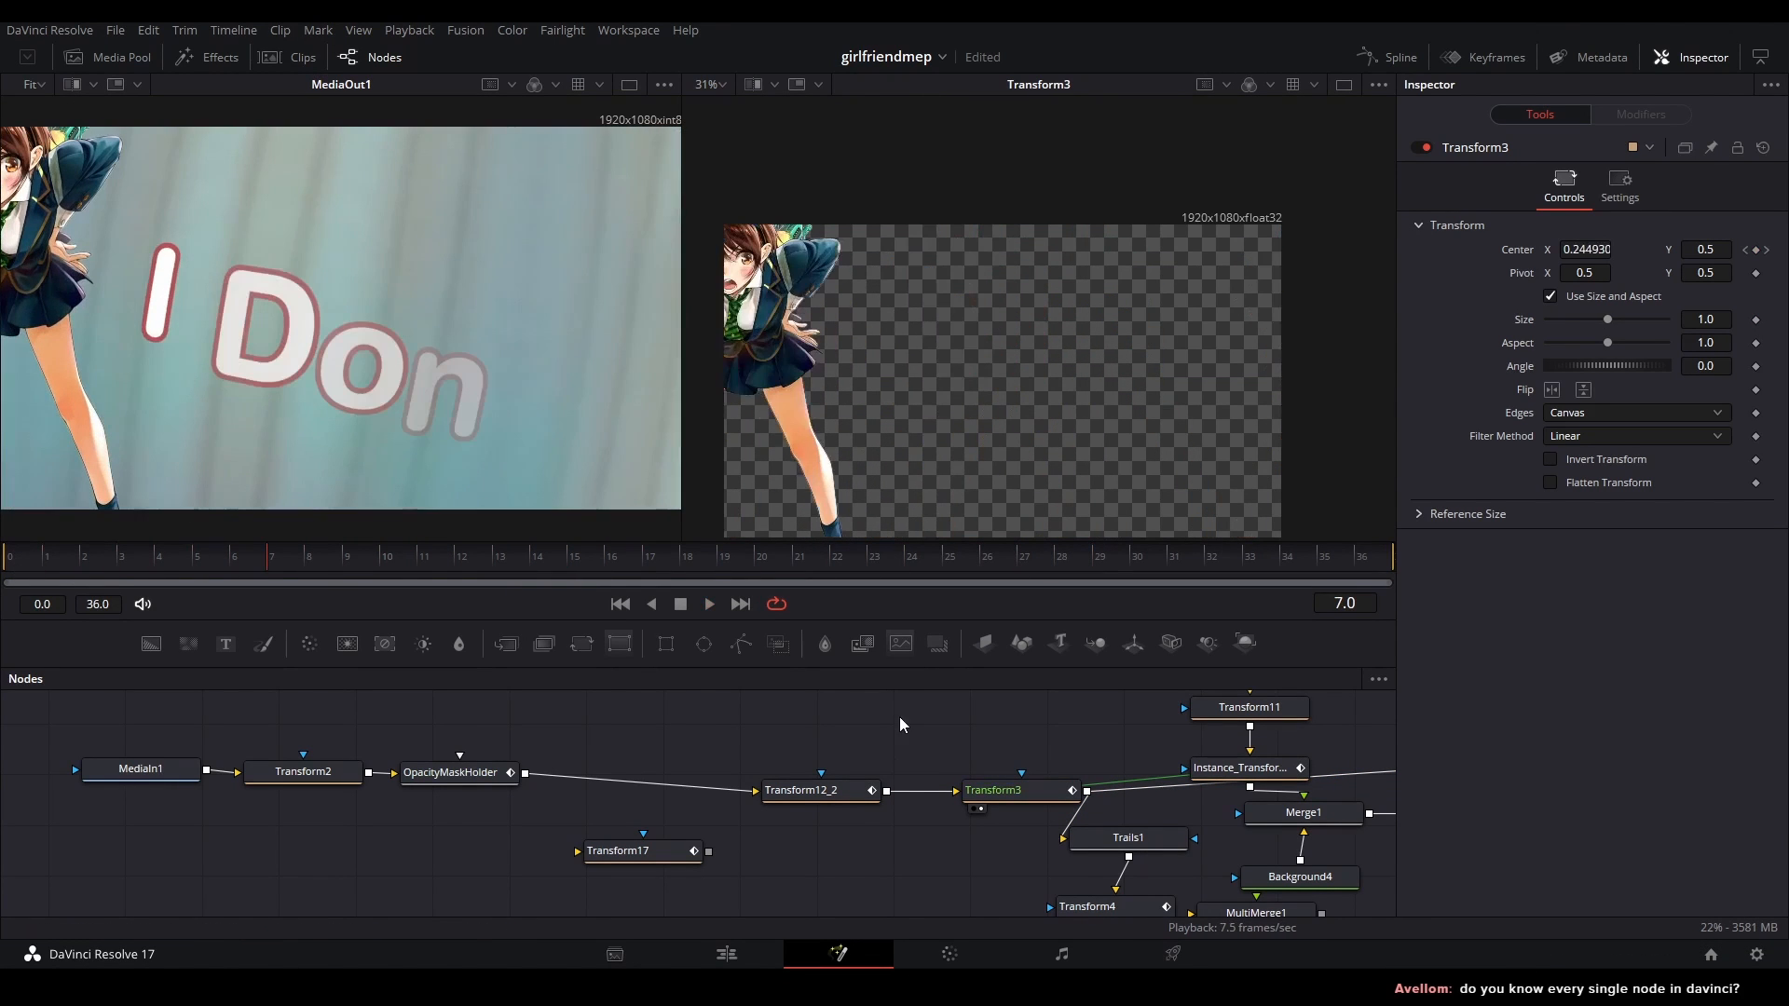
- Switch the second viewer back to Transform12_2 and play back its position, size and angle animation
{"action": "left_click", "coordinate": [809, 790]}
{"action": "key", "text": "2"}
{"action": "key", "text": "space"}
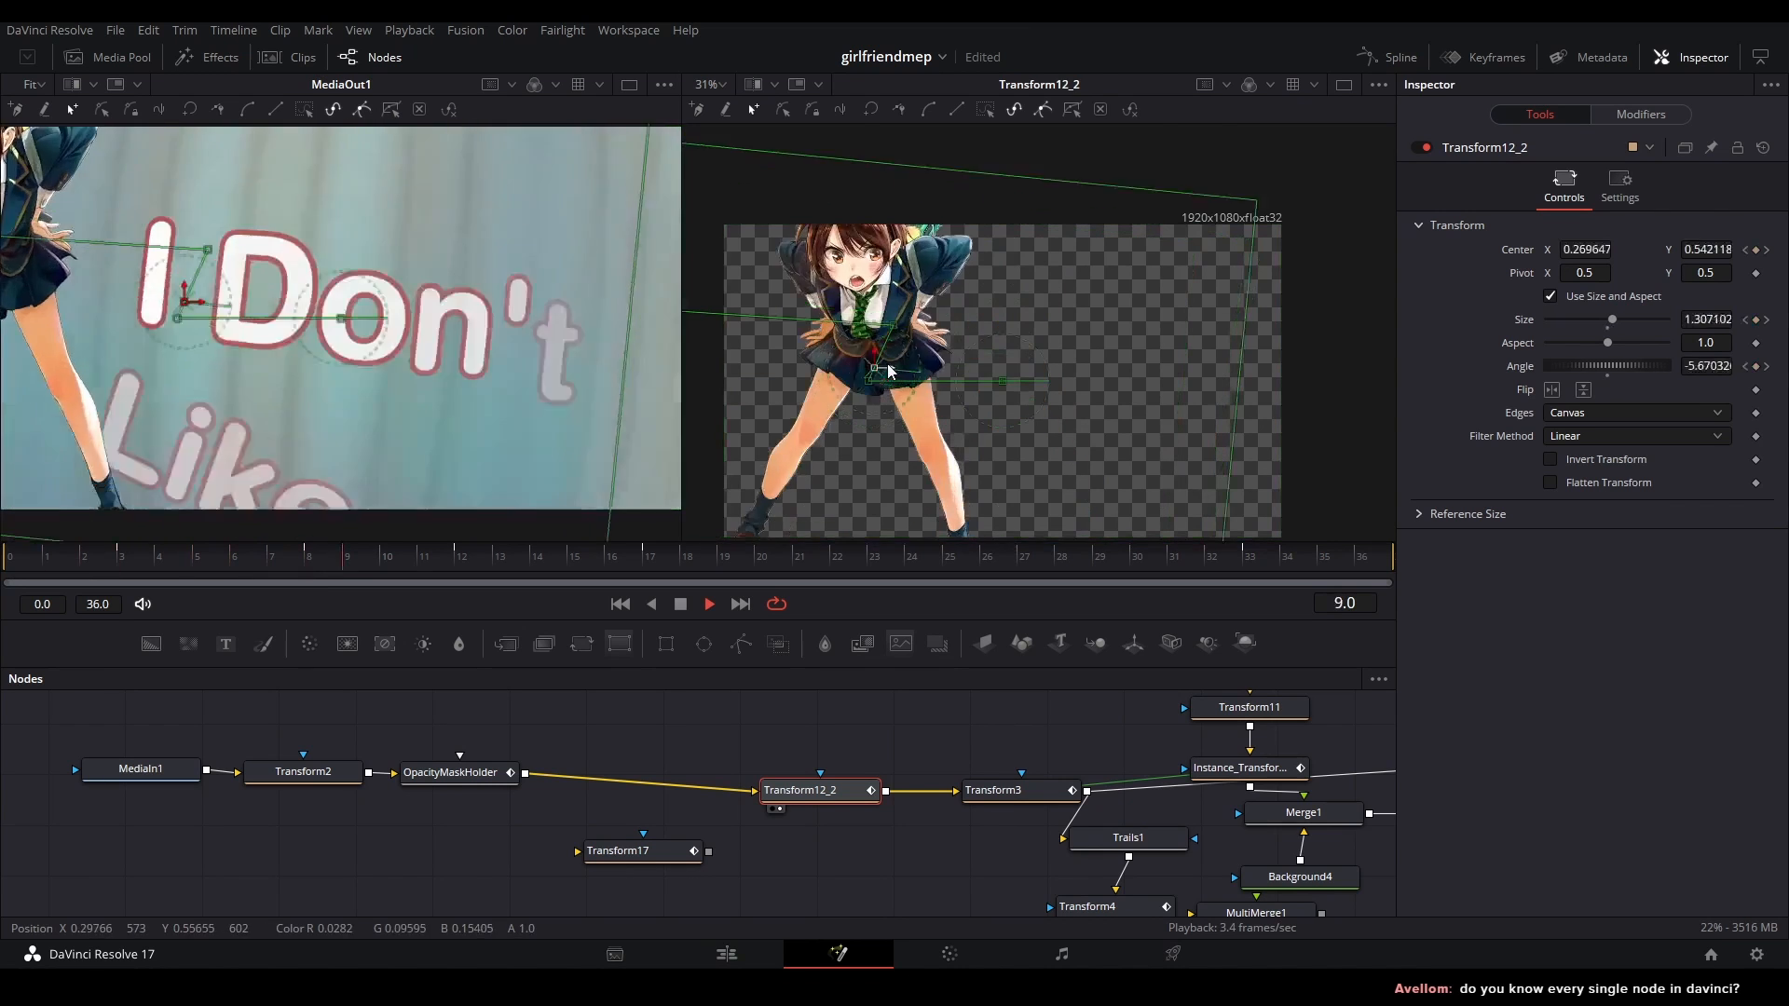
{"action": "key", "text": "space"}
- Return the second viewer to Transform3 and play back the composition alongside the final output
{"action": "left_click", "coordinate": [990, 791]}
{"action": "key", "text": "2"}
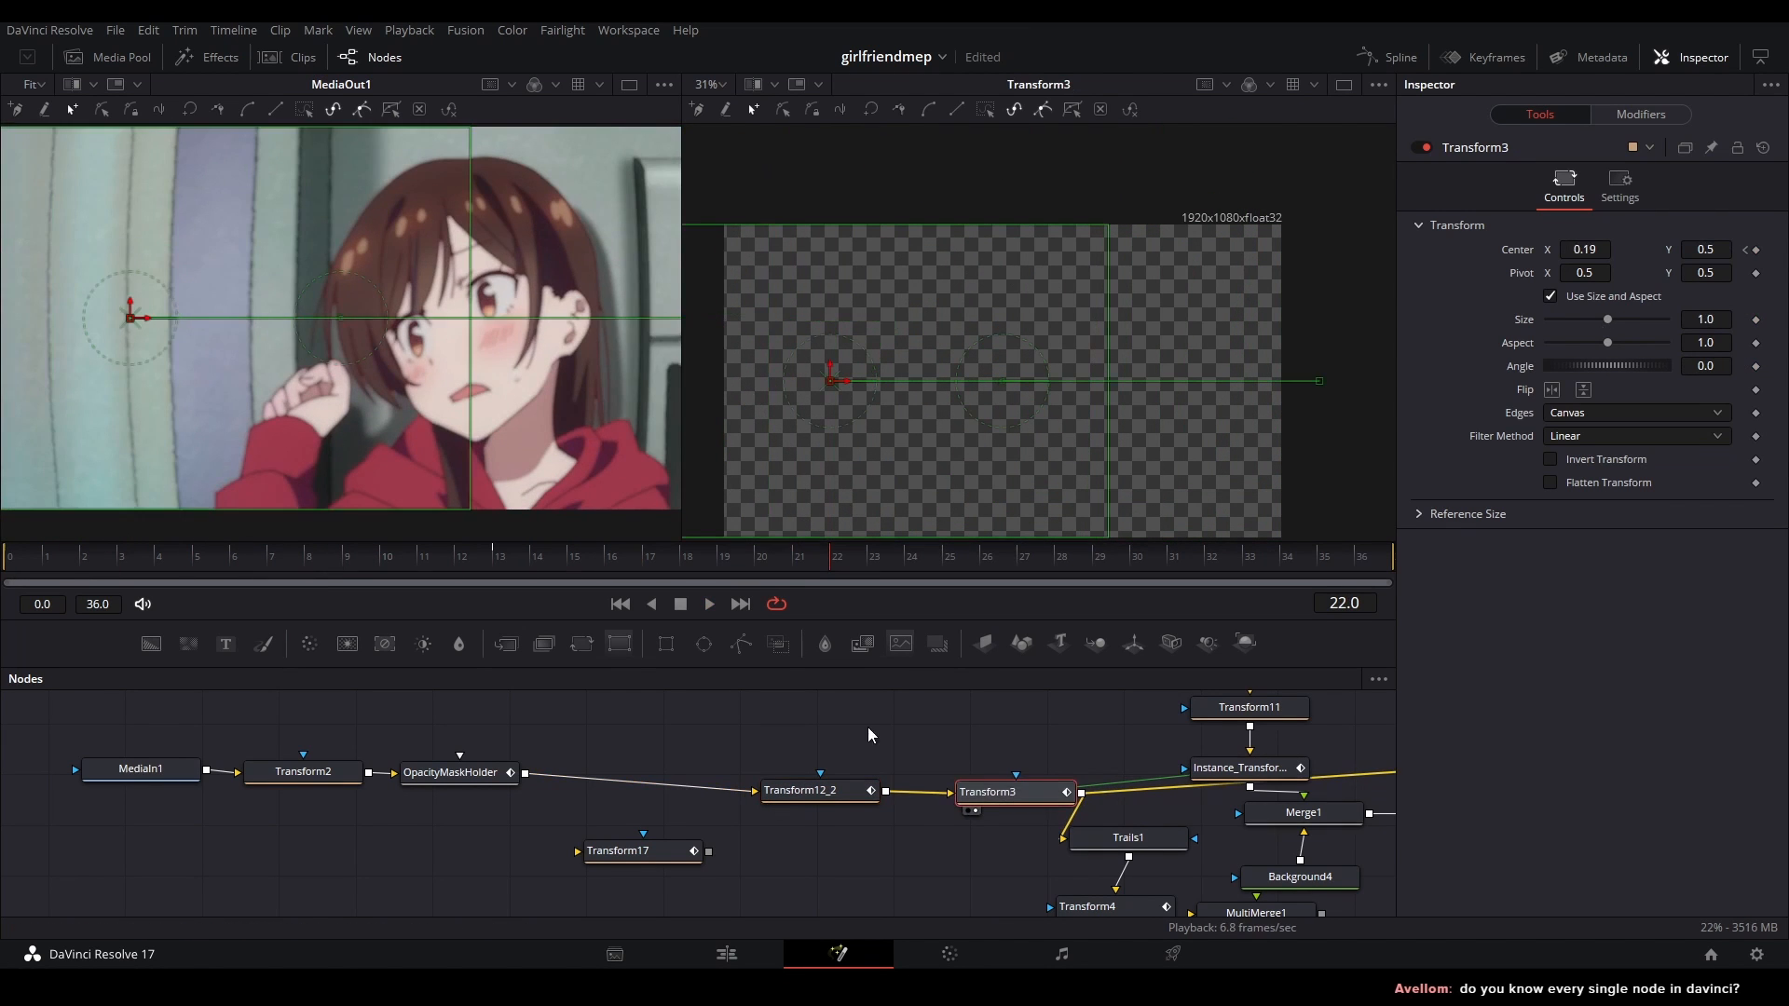
{"action": "key", "text": "space"}
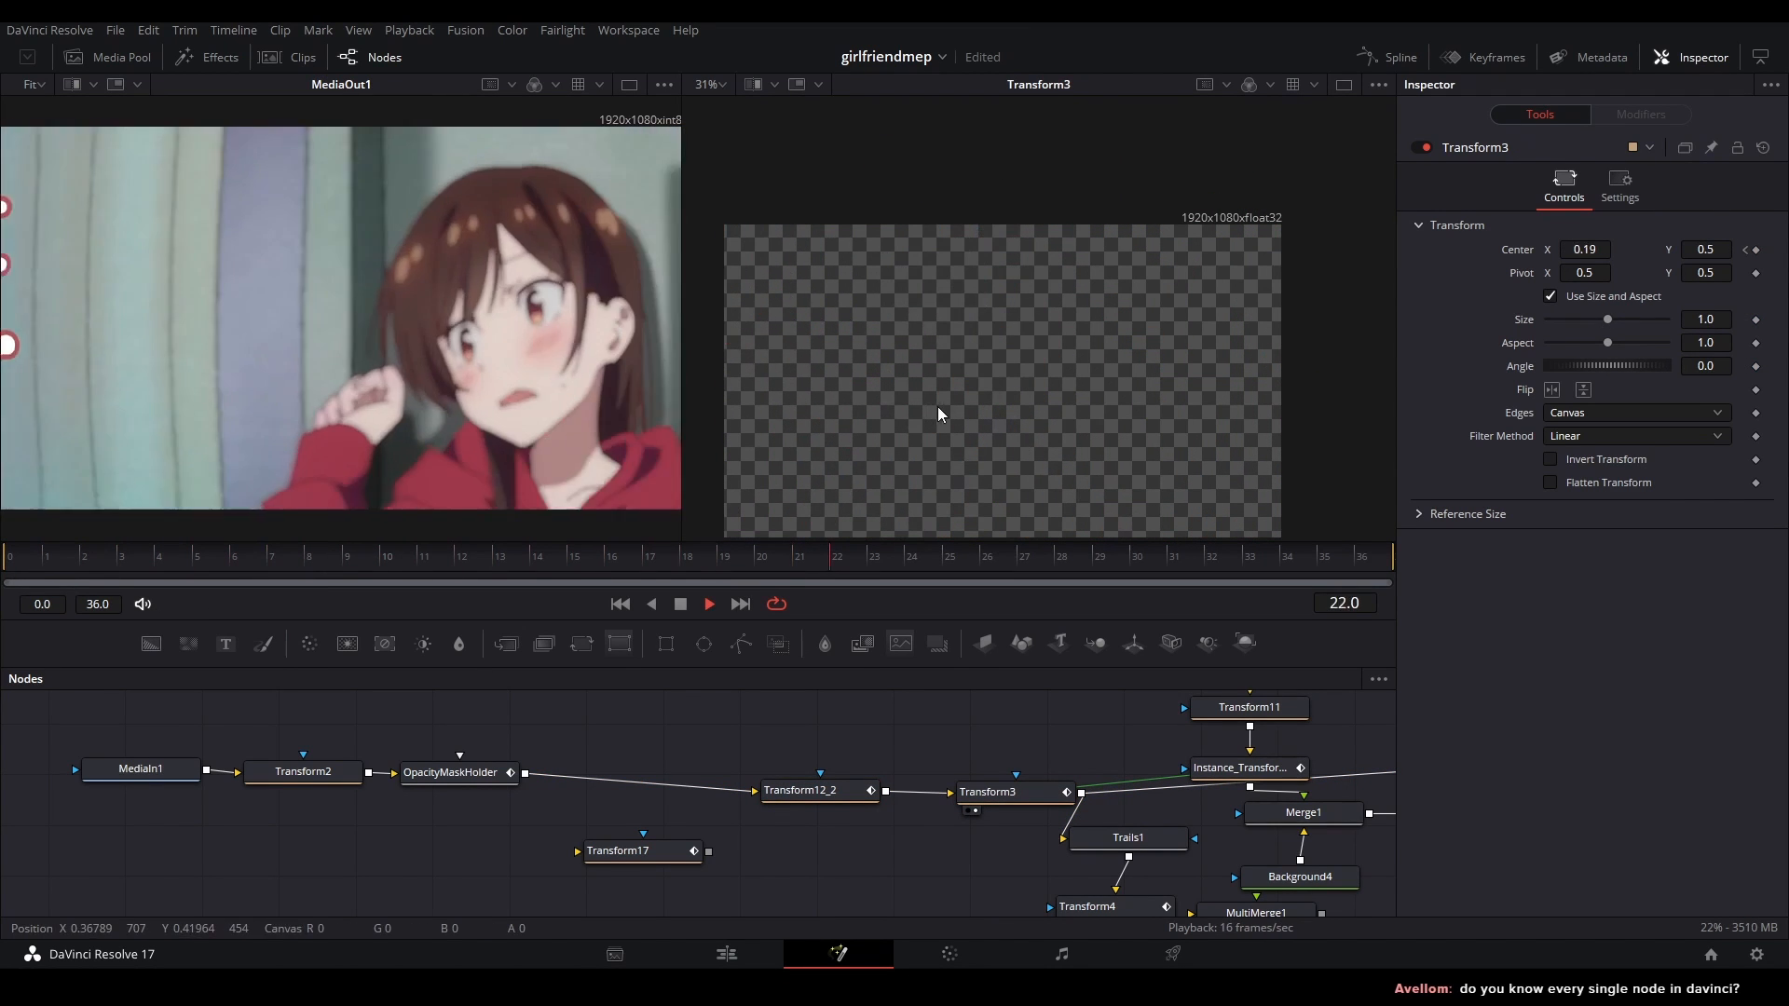
- View Trails1 in the second viewer and play back its blurred trail from the first frame
{"action": "left_click_drag", "start_coordinate": [1172, 787], "coordinate": [929, 736]}
{"action": "left_click_drag", "start_coordinate": [849, 776], "coordinate": [729, 759]}
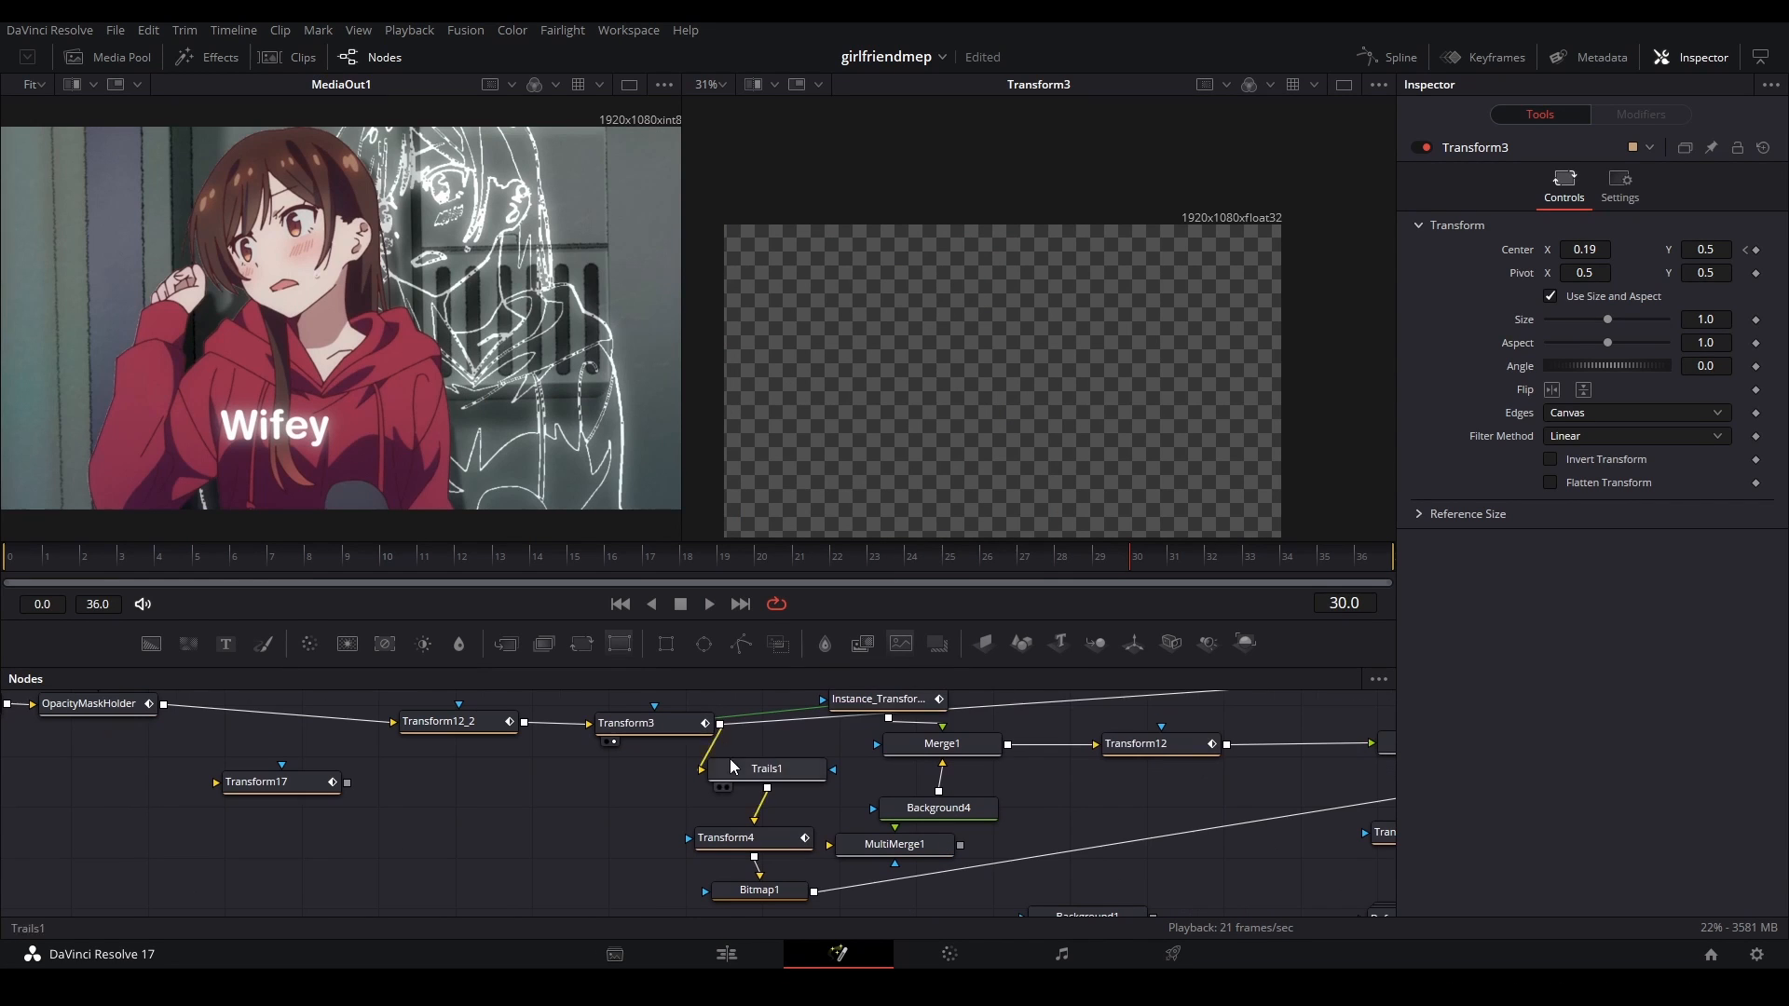
{"action": "left_click", "coordinate": [769, 785]}
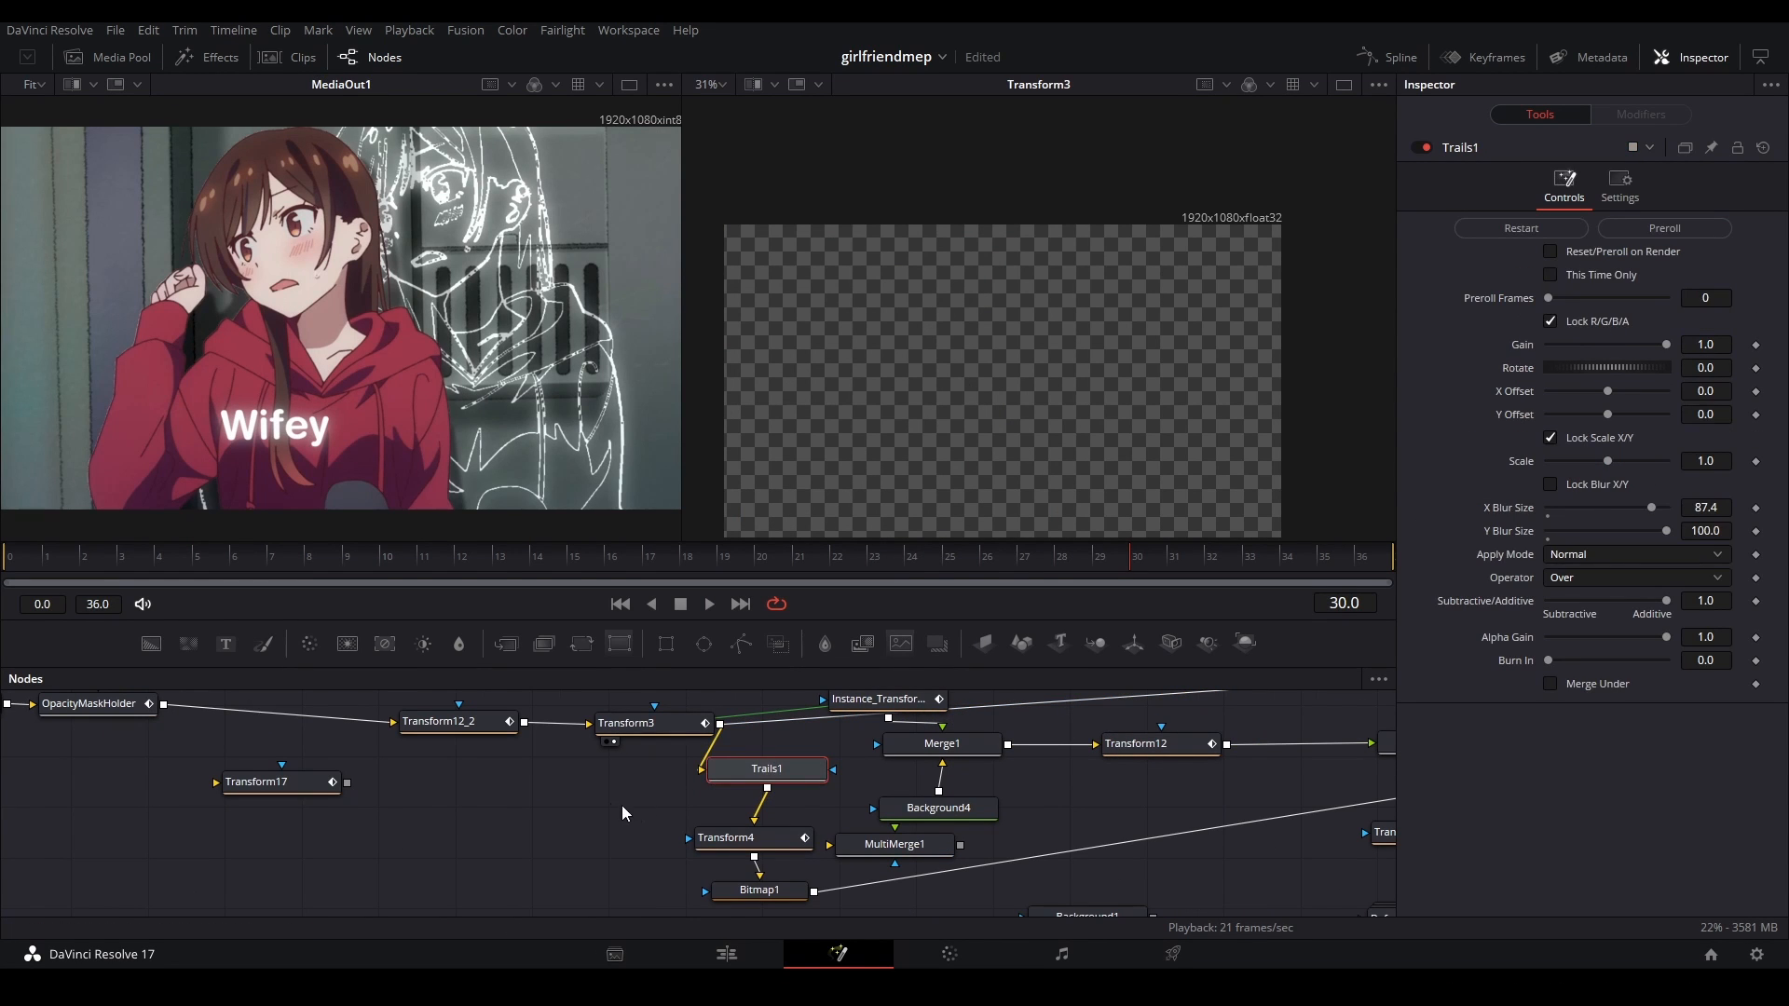
{"action": "key", "text": "2"}
{"action": "left_click", "coordinate": [17, 564]}
{"action": "key", "text": "space"}
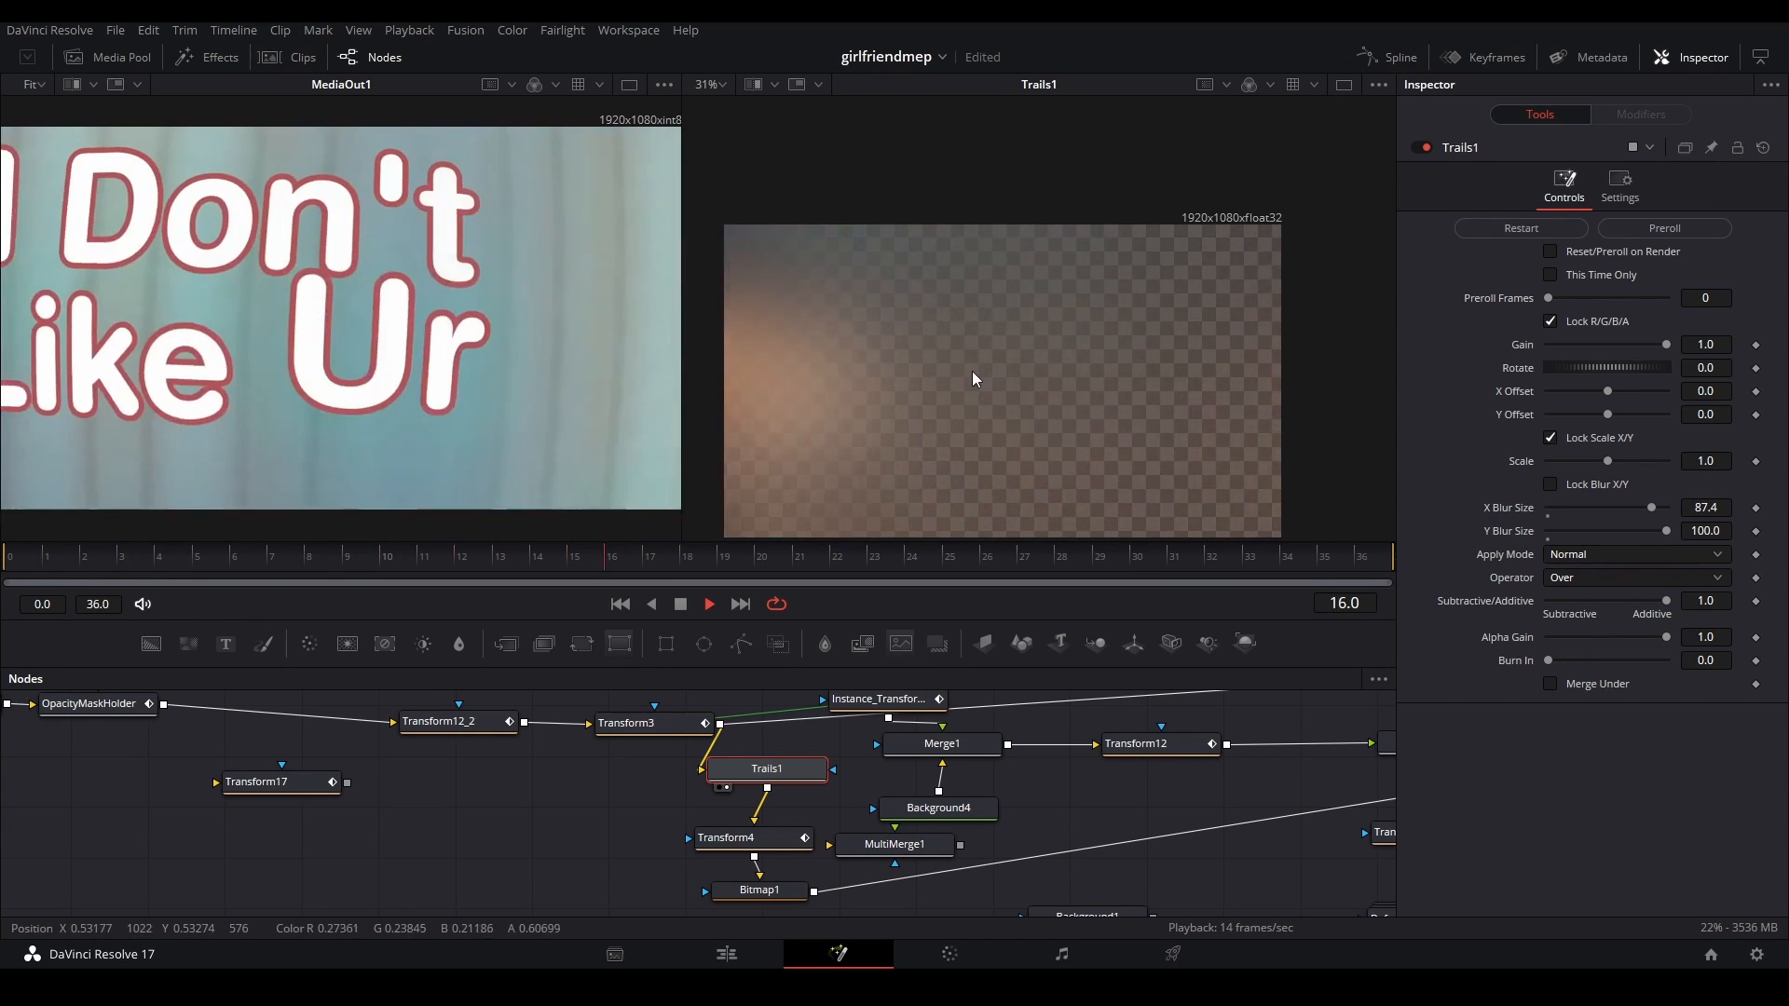
{"action": "key", "text": "space"}
- View Transform4 and Bitmap1 in turn in the second viewer, save the project, and play back Bitmap1's mask from the start
{"action": "left_click", "coordinate": [764, 844]}
{"action": "key", "text": "2"}
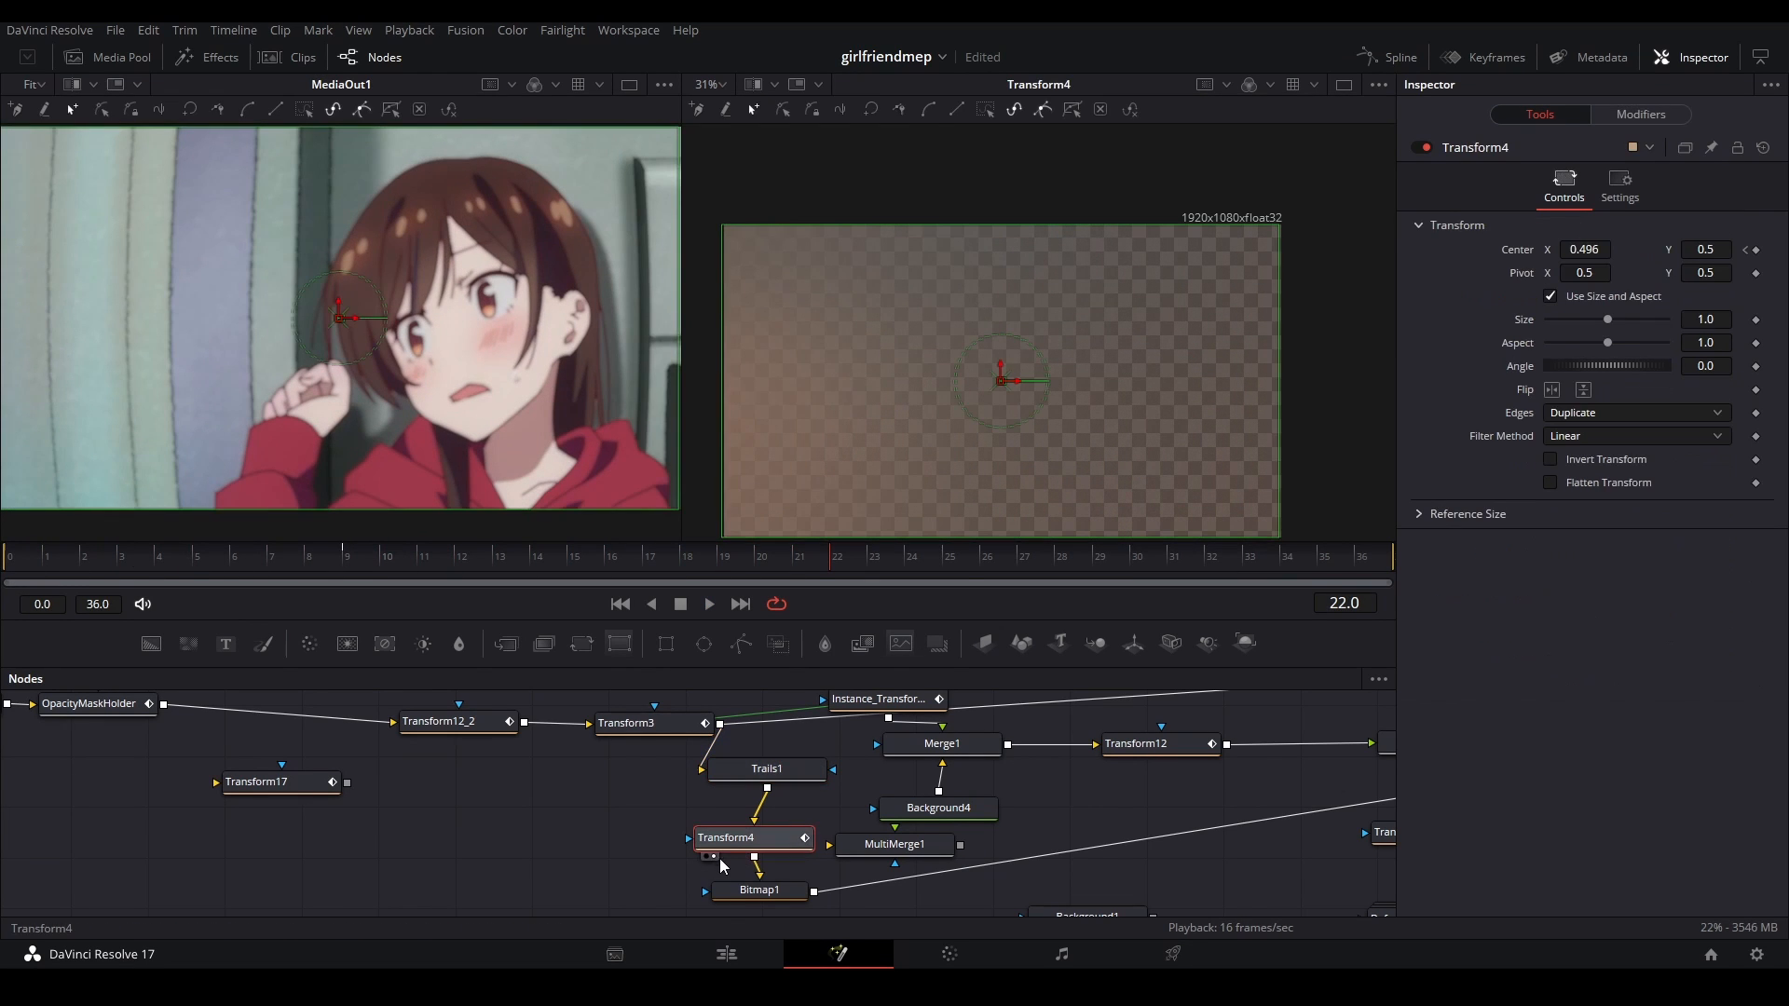
{"action": "left_click", "coordinate": [761, 891]}
{"action": "key", "text": "2"}
{"action": "left_click", "coordinate": [594, 853]}
{"action": "key", "text": "ctrl+s"}
{"action": "left_click", "coordinate": [34, 564]}
{"action": "key", "text": "space"}
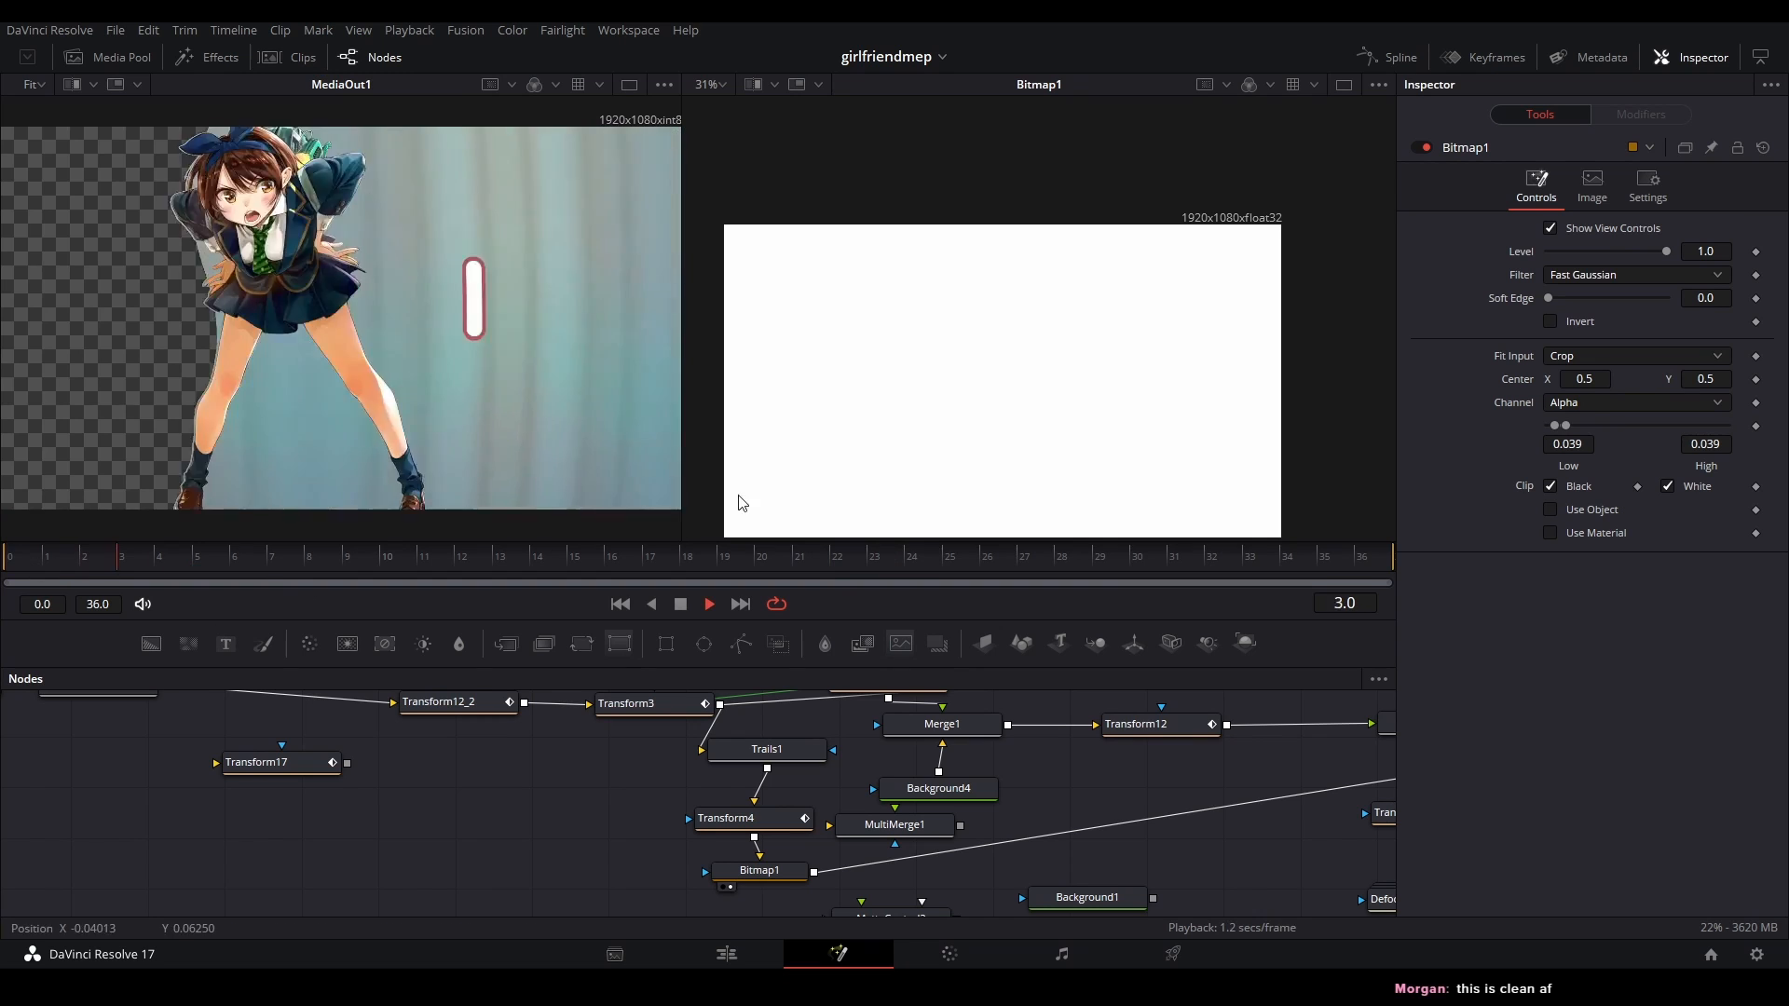
{"action": "key", "text": "space"}
{"action": "left_click", "coordinate": [7, 566]}
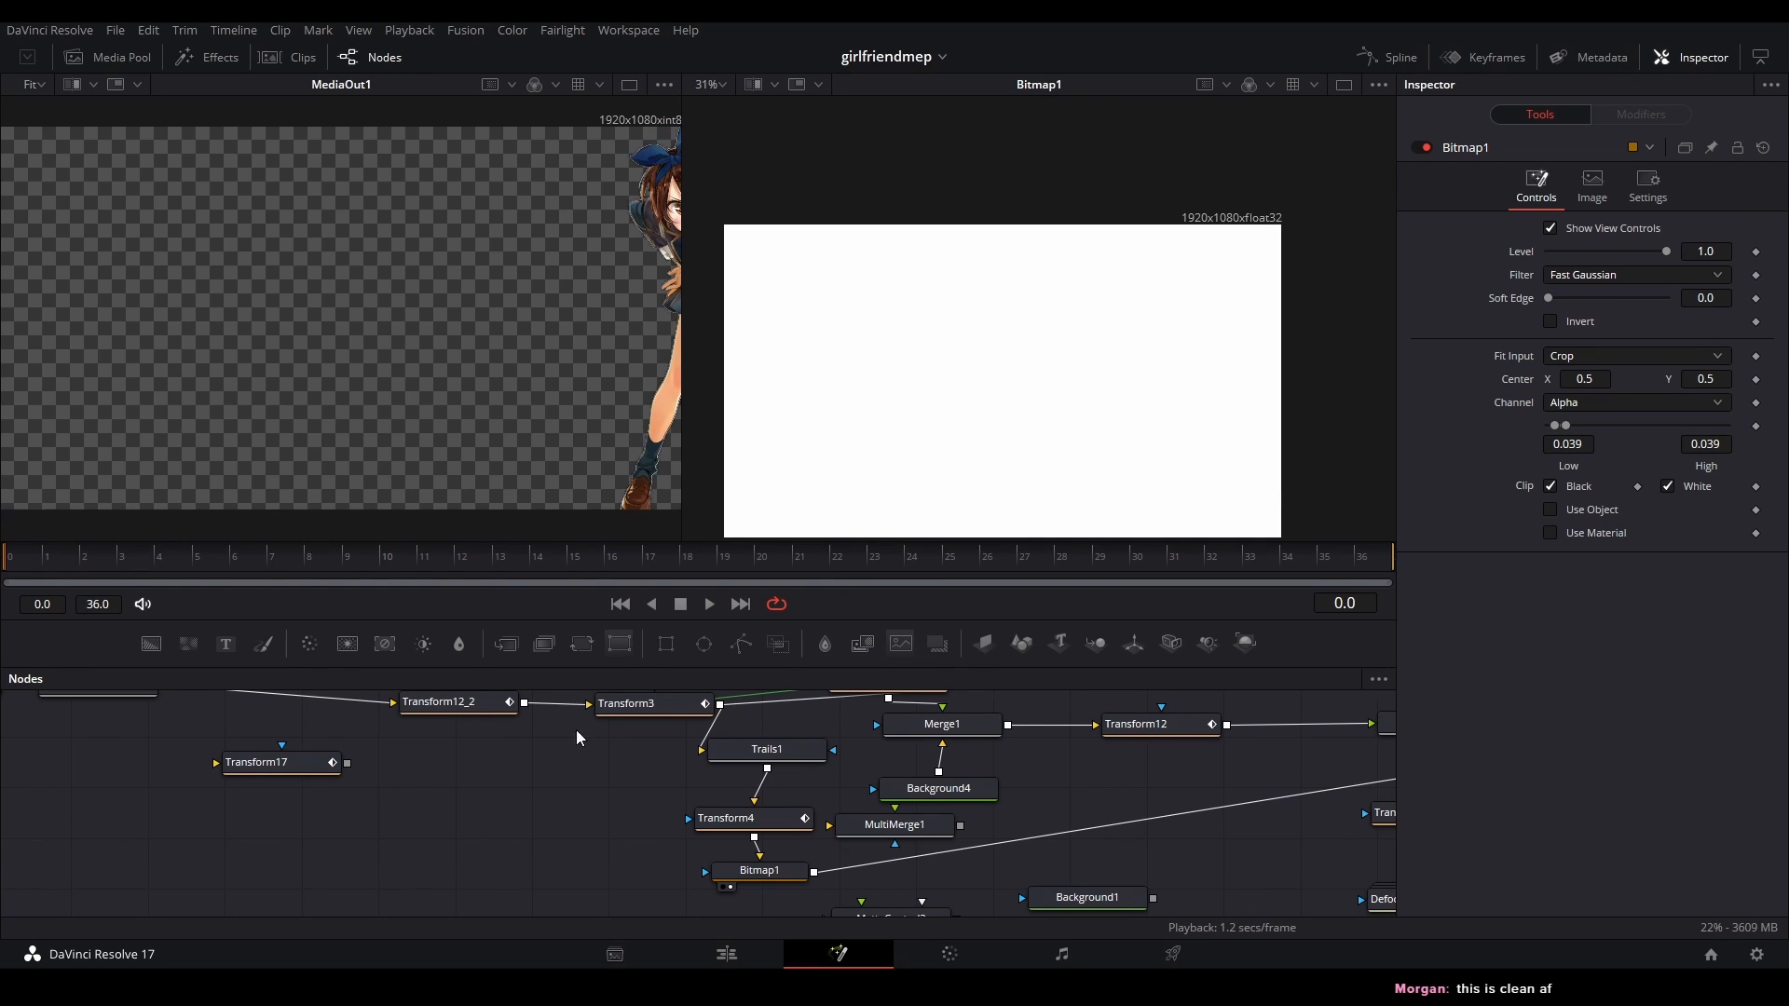
- Inspect the Trails1 and Bitmap1 settings and play back the Bitmap1 mask from frame 0
{"action": "left_click", "coordinate": [780, 749]}
{"action": "left_click", "coordinate": [1540, 229]}
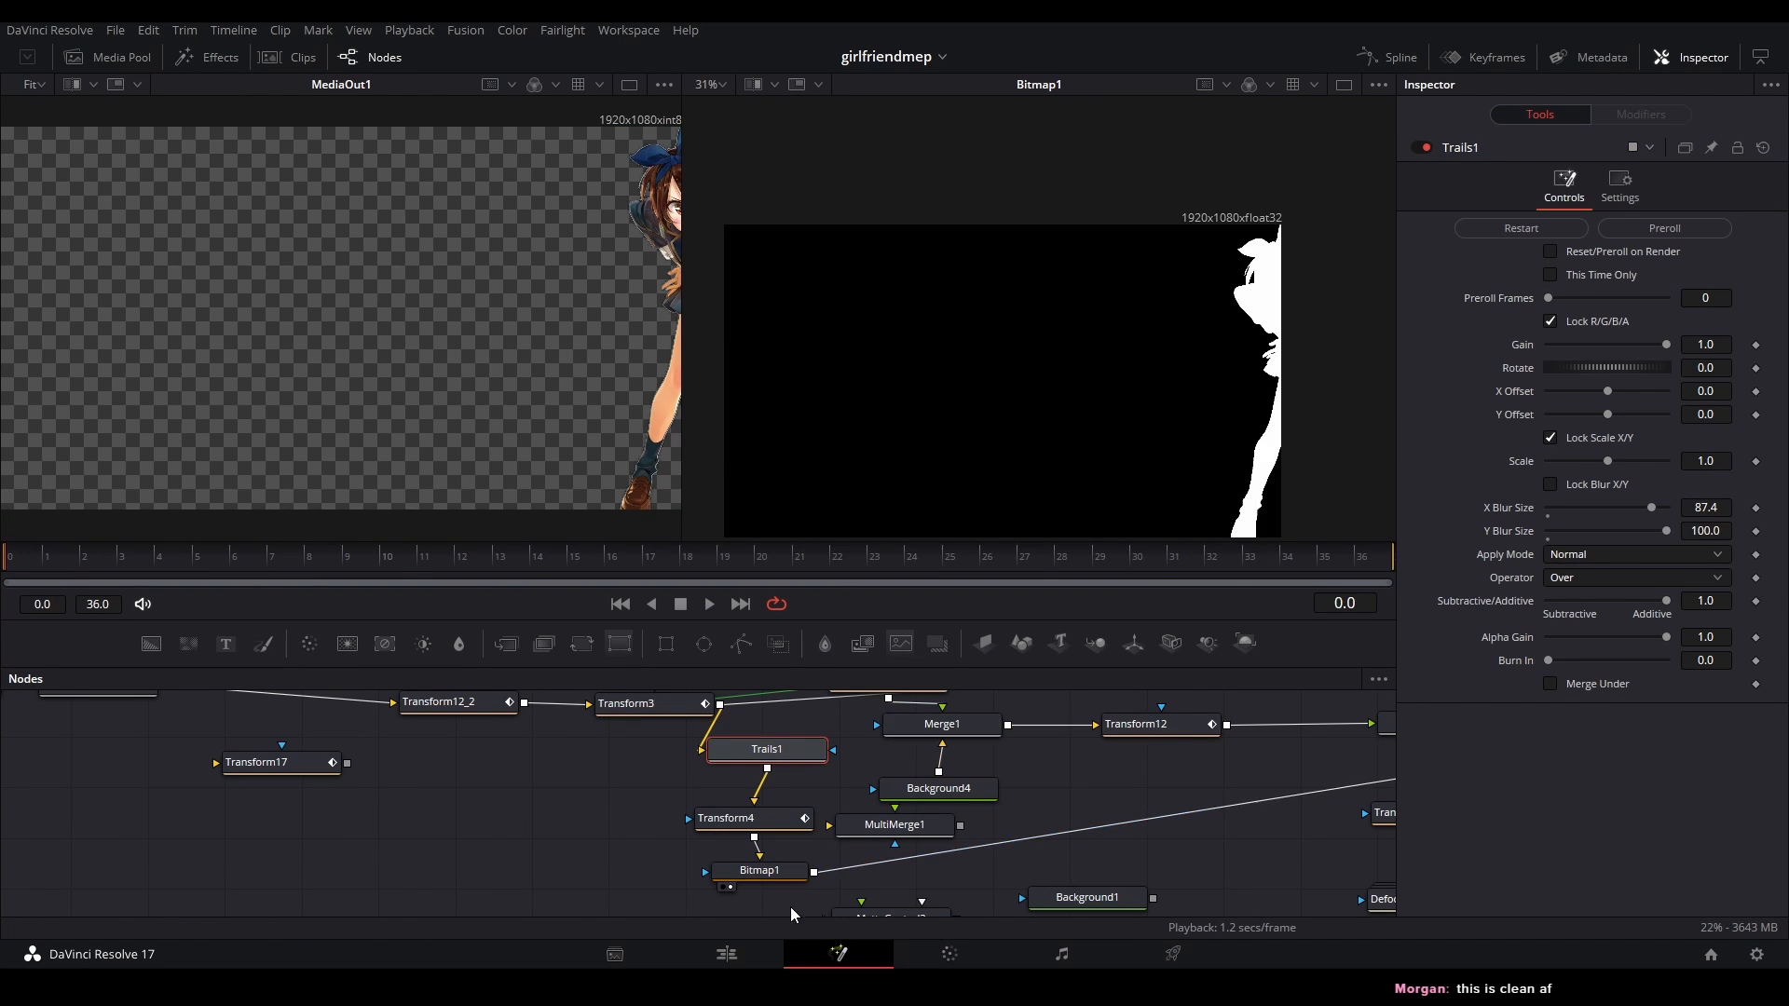
{"action": "left_click", "coordinate": [775, 873]}
{"action": "left_click", "coordinate": [991, 703]}
{"action": "key", "text": "space"}
{"action": "key", "text": "space"}
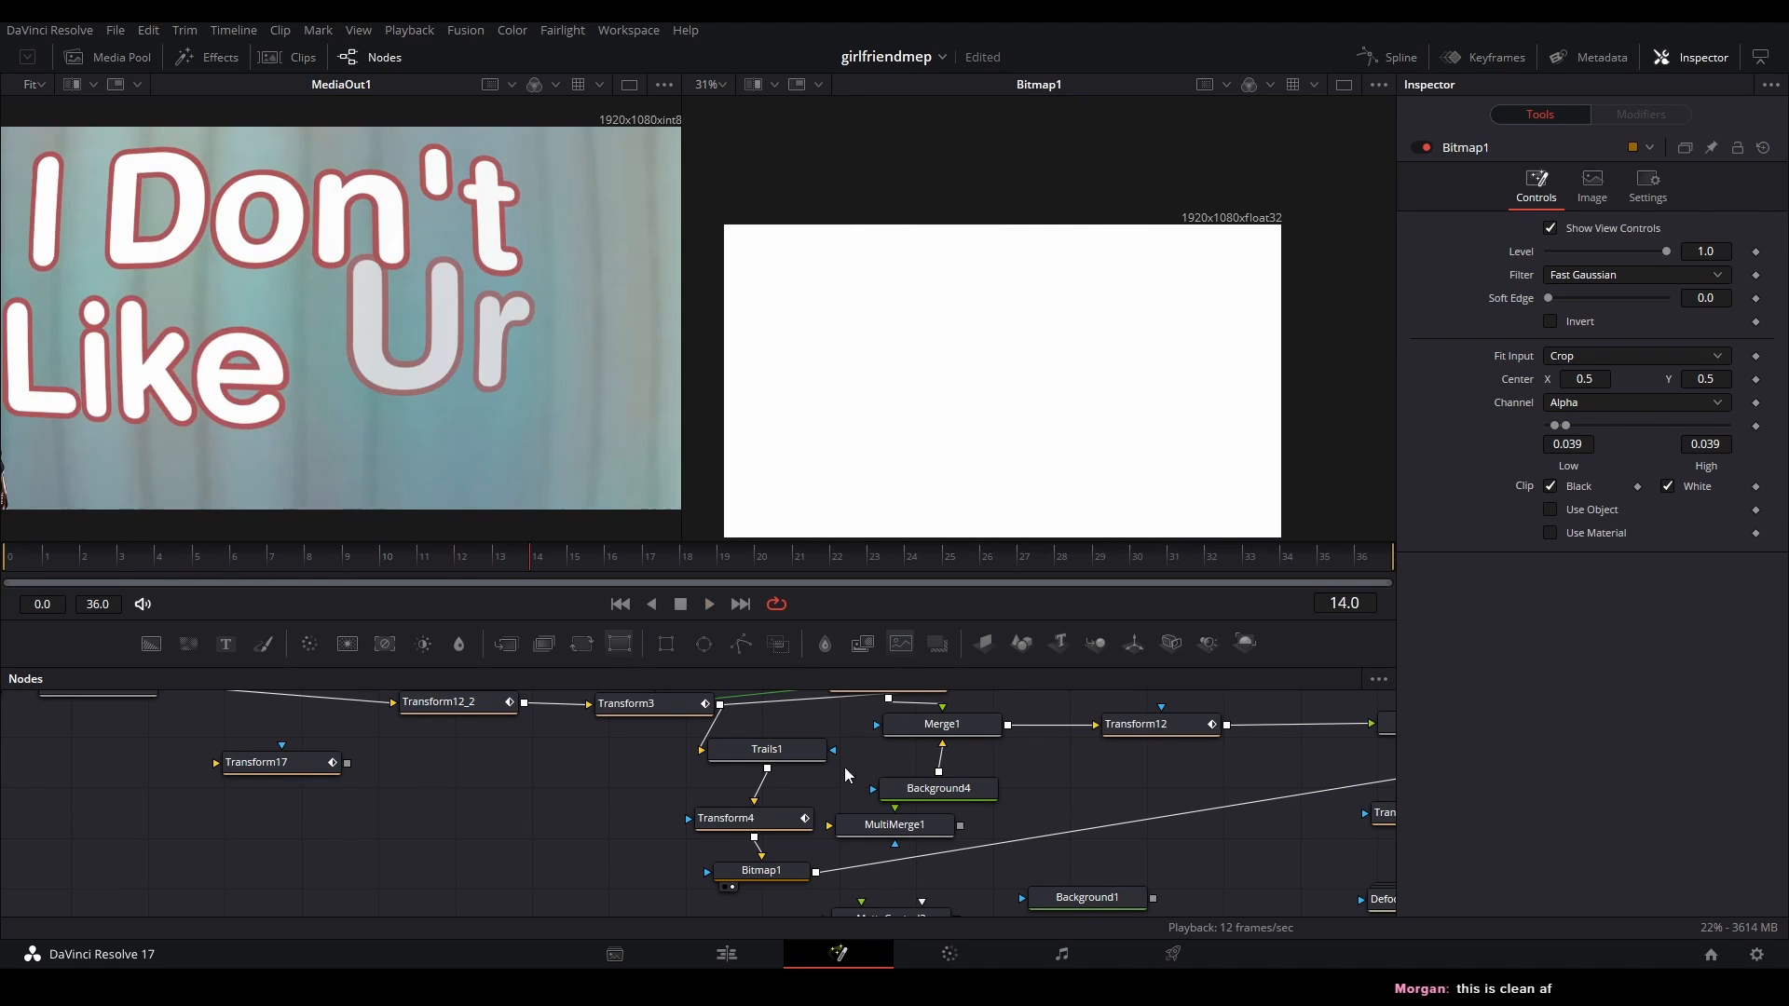
- View OpacityMaskHolder_1 in the second viewer, save the project, and play back the masked result from the start
{"action": "left_click_drag", "start_coordinate": [1070, 817], "coordinate": [607, 828]}
{"action": "left_click", "coordinate": [1155, 735]}
{"action": "key", "text": "2"}
{"action": "left_click", "coordinate": [1146, 811]}
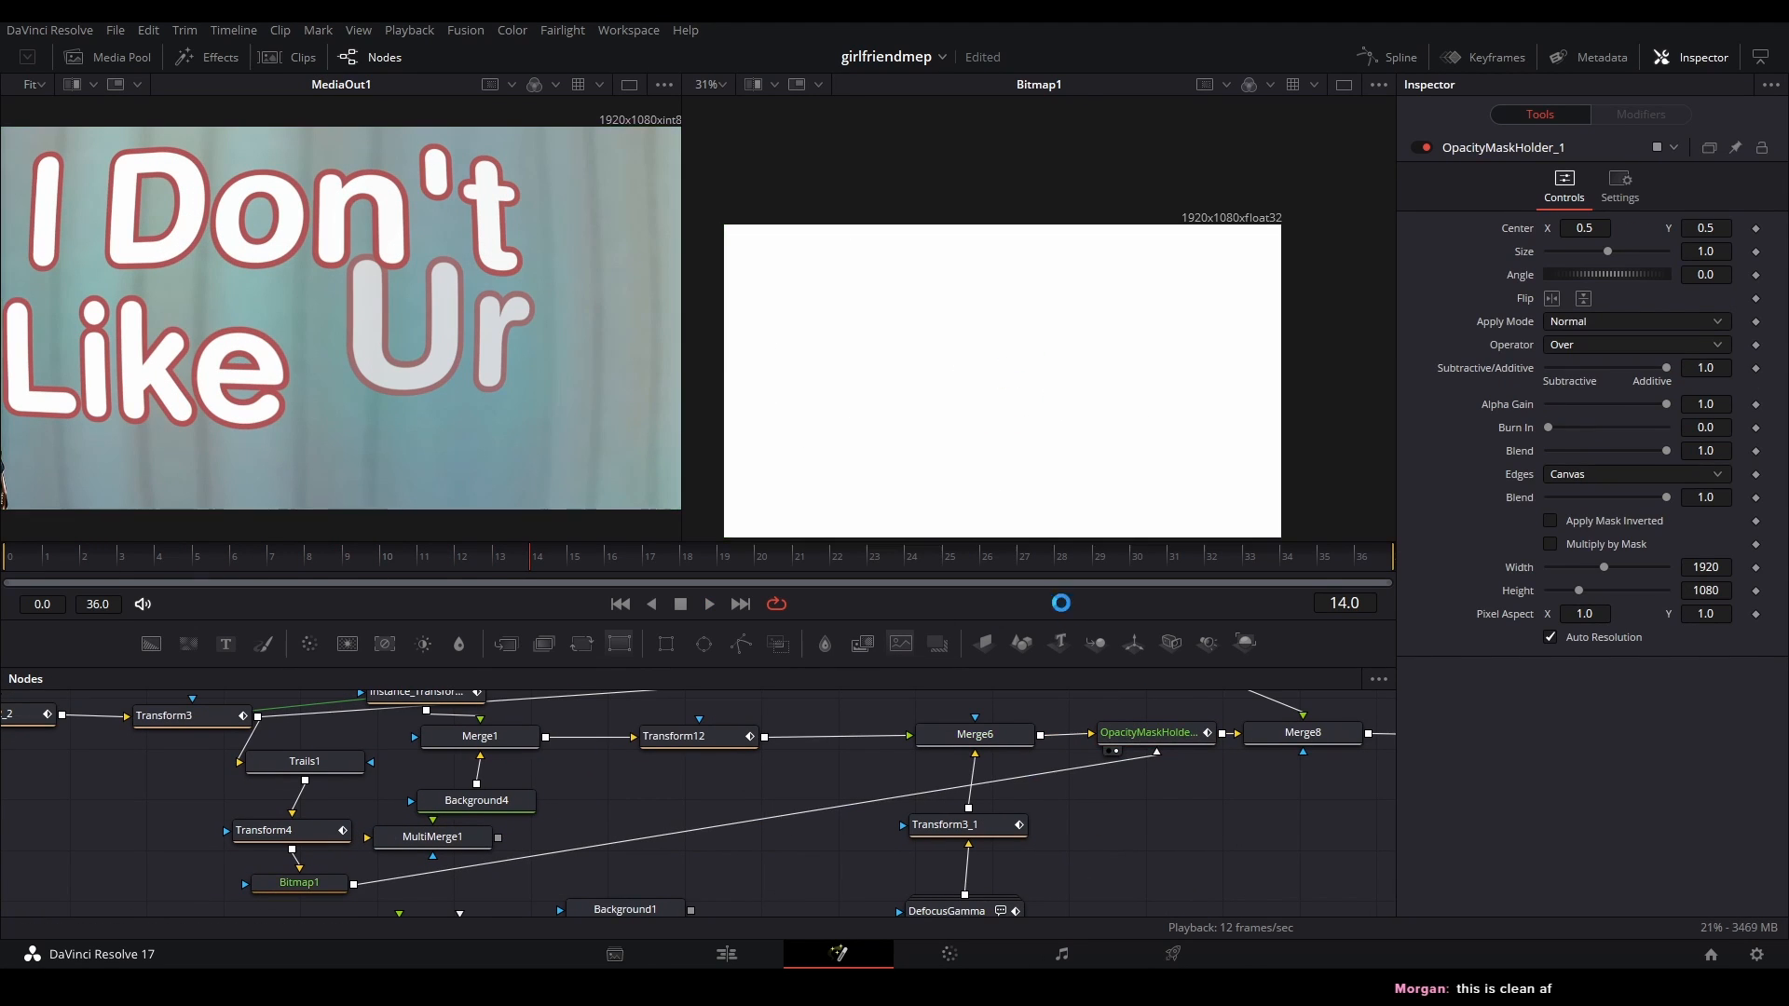
{"action": "key", "text": "ctrl+s"}
{"action": "left_click", "coordinate": [11, 561]}
{"action": "key", "text": "space"}
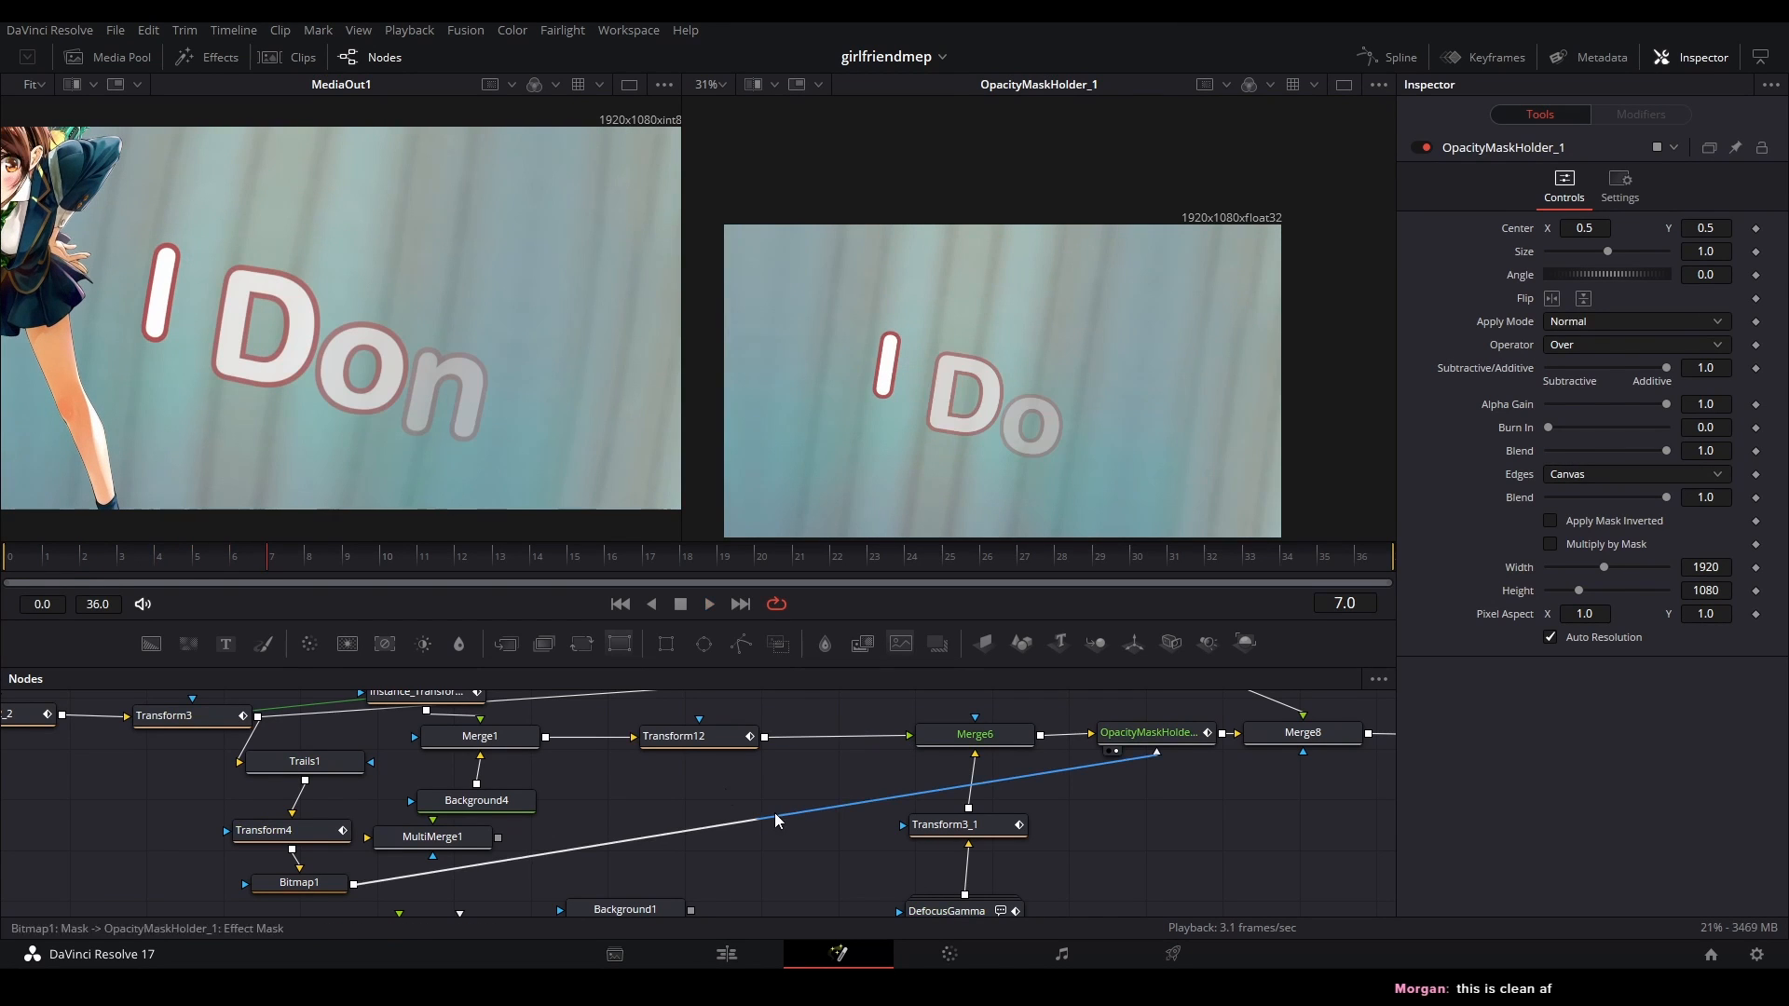
{"action": "key", "text": "space"}
- View Merge1 in the second viewer and inspect the settings of Transform12 and Instance_Transform3
{"action": "left_click", "coordinate": [507, 745]}
{"action": "key", "text": "2"}
{"action": "left_click_drag", "start_coordinate": [684, 795], "coordinate": [753, 808]}
{"action": "left_click", "coordinate": [795, 749]}
{"action": "left_click_drag", "start_coordinate": [638, 820], "coordinate": [798, 897]}
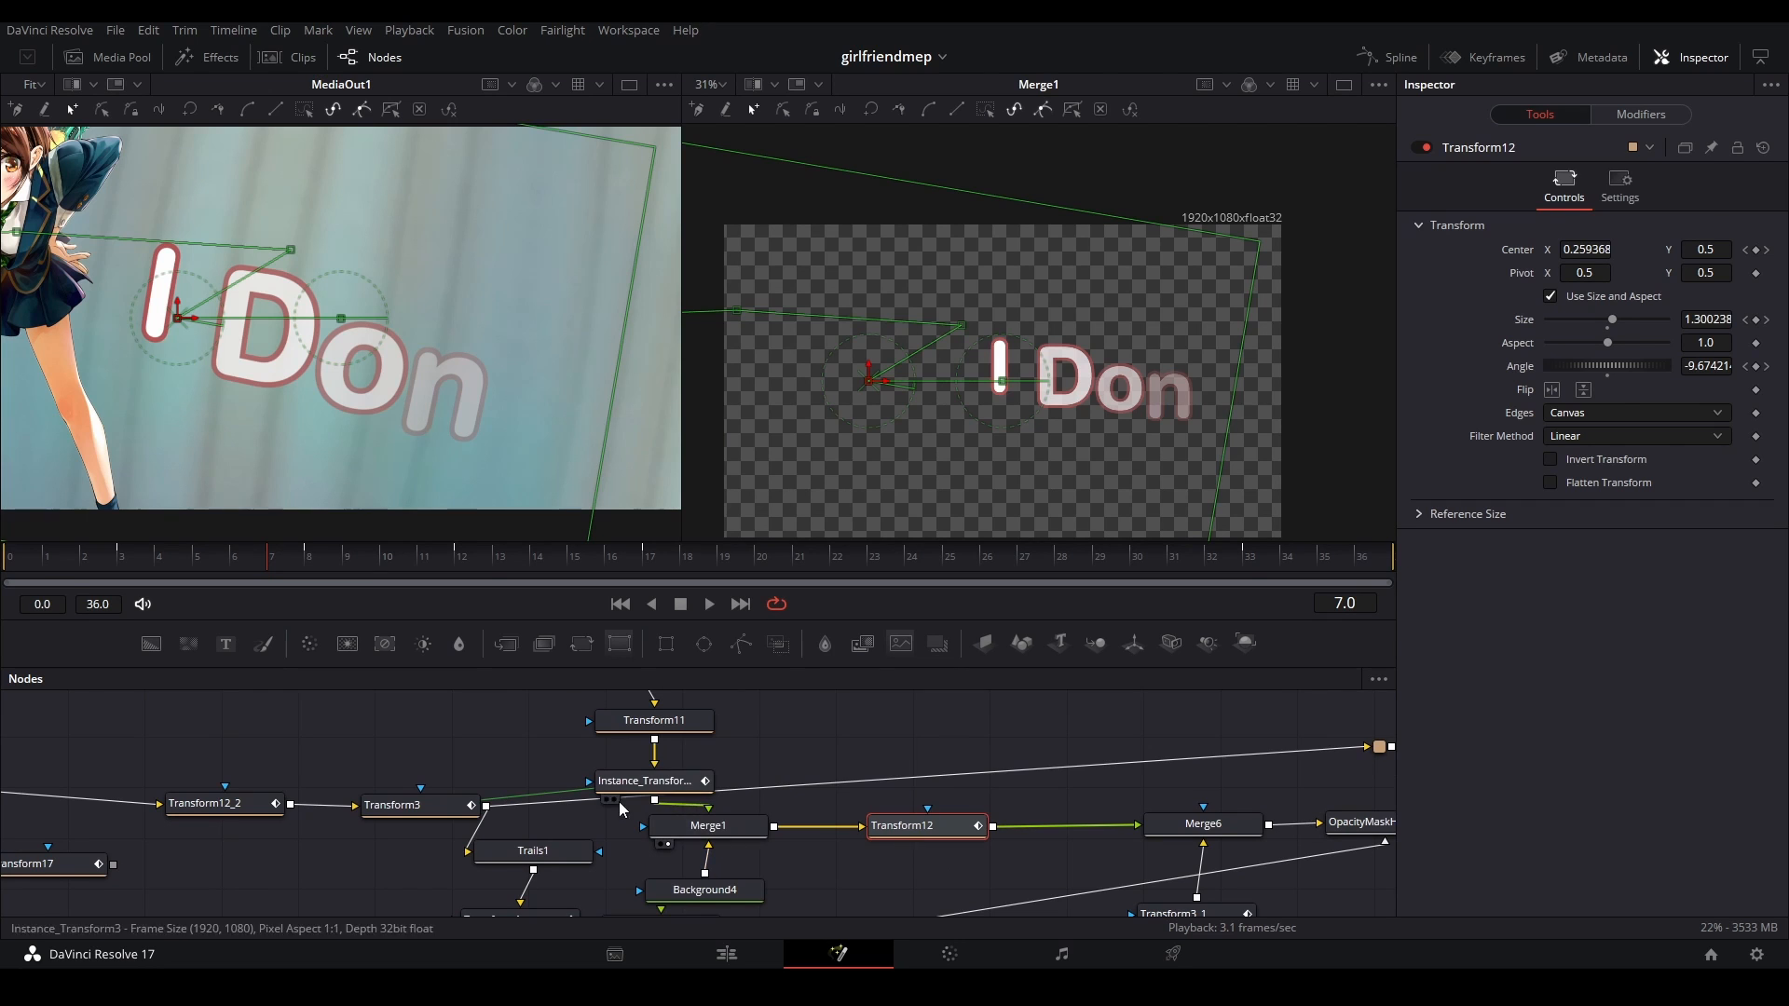
{"action": "left_click_drag", "start_coordinate": [680, 782], "coordinate": [696, 777]}
{"action": "left_click_drag", "start_coordinate": [726, 885], "coordinate": [724, 863]}
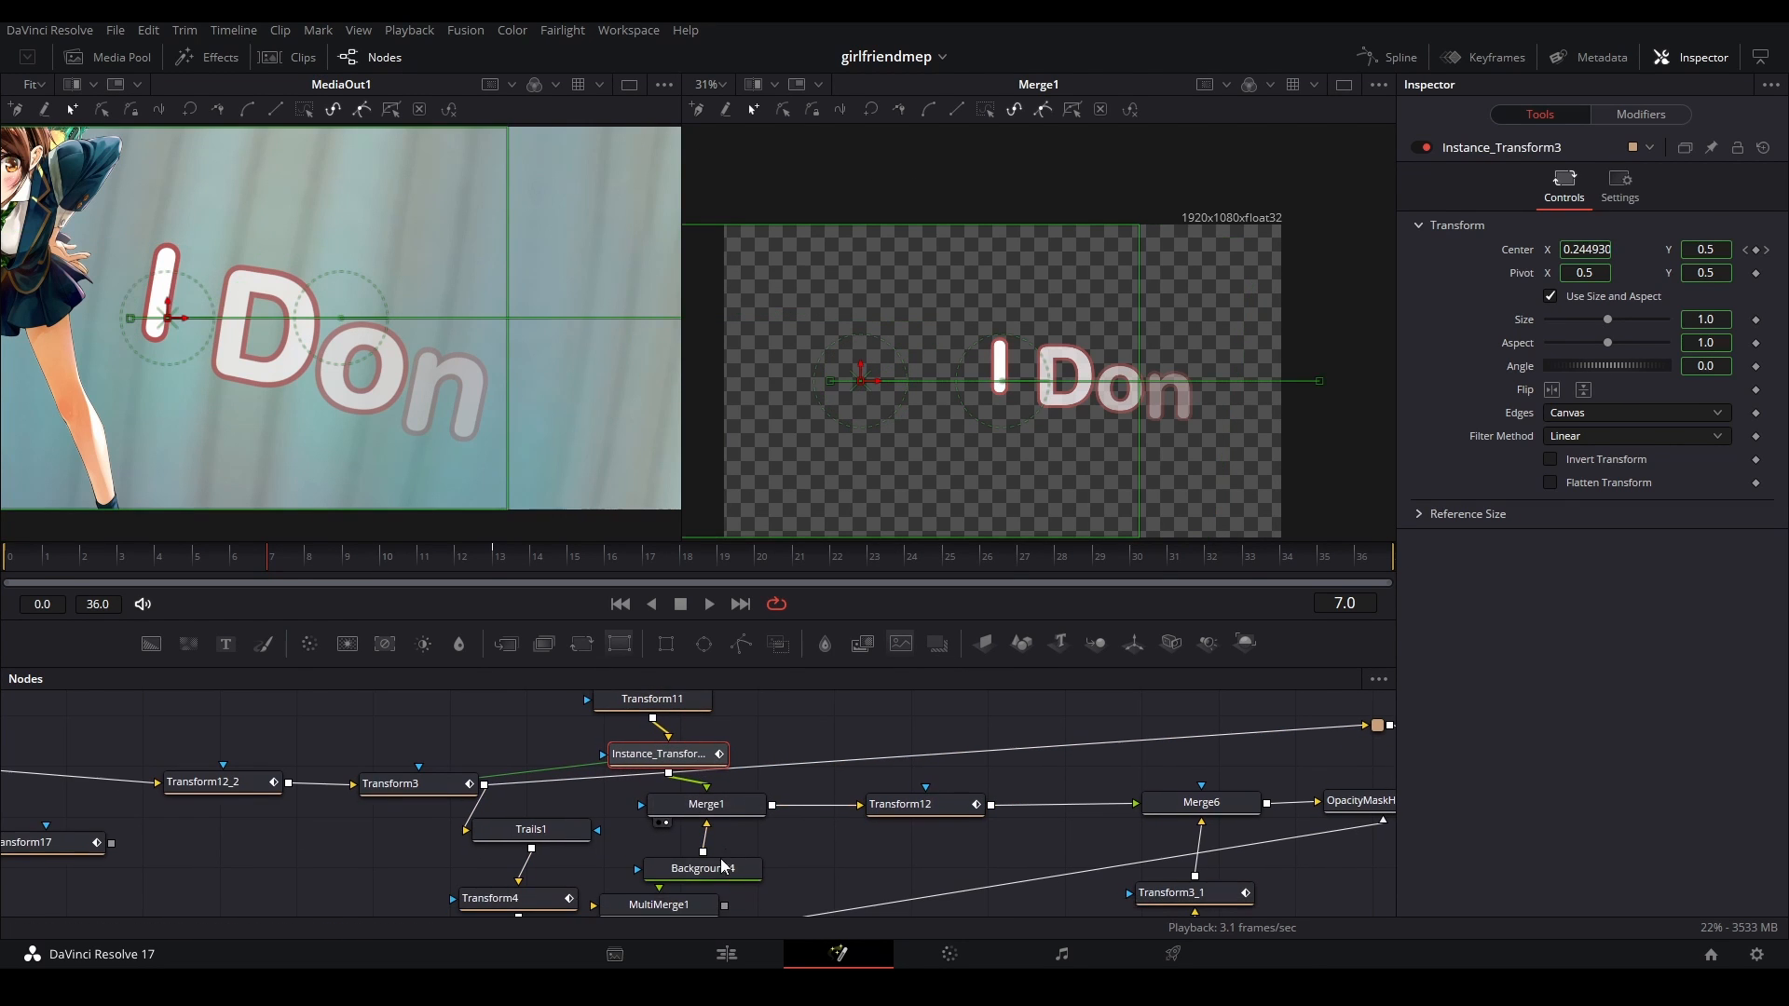
- Compare the Background4 and Merge1 outputs in the second viewer and enlarge the node graph area
{"action": "left_click", "coordinate": [724, 864]}
{"action": "key", "text": "2"}
{"action": "left_click", "coordinate": [707, 804]}
{"action": "key", "text": "2"}
{"action": "left_click_drag", "start_coordinate": [722, 702], "coordinate": [727, 776]}
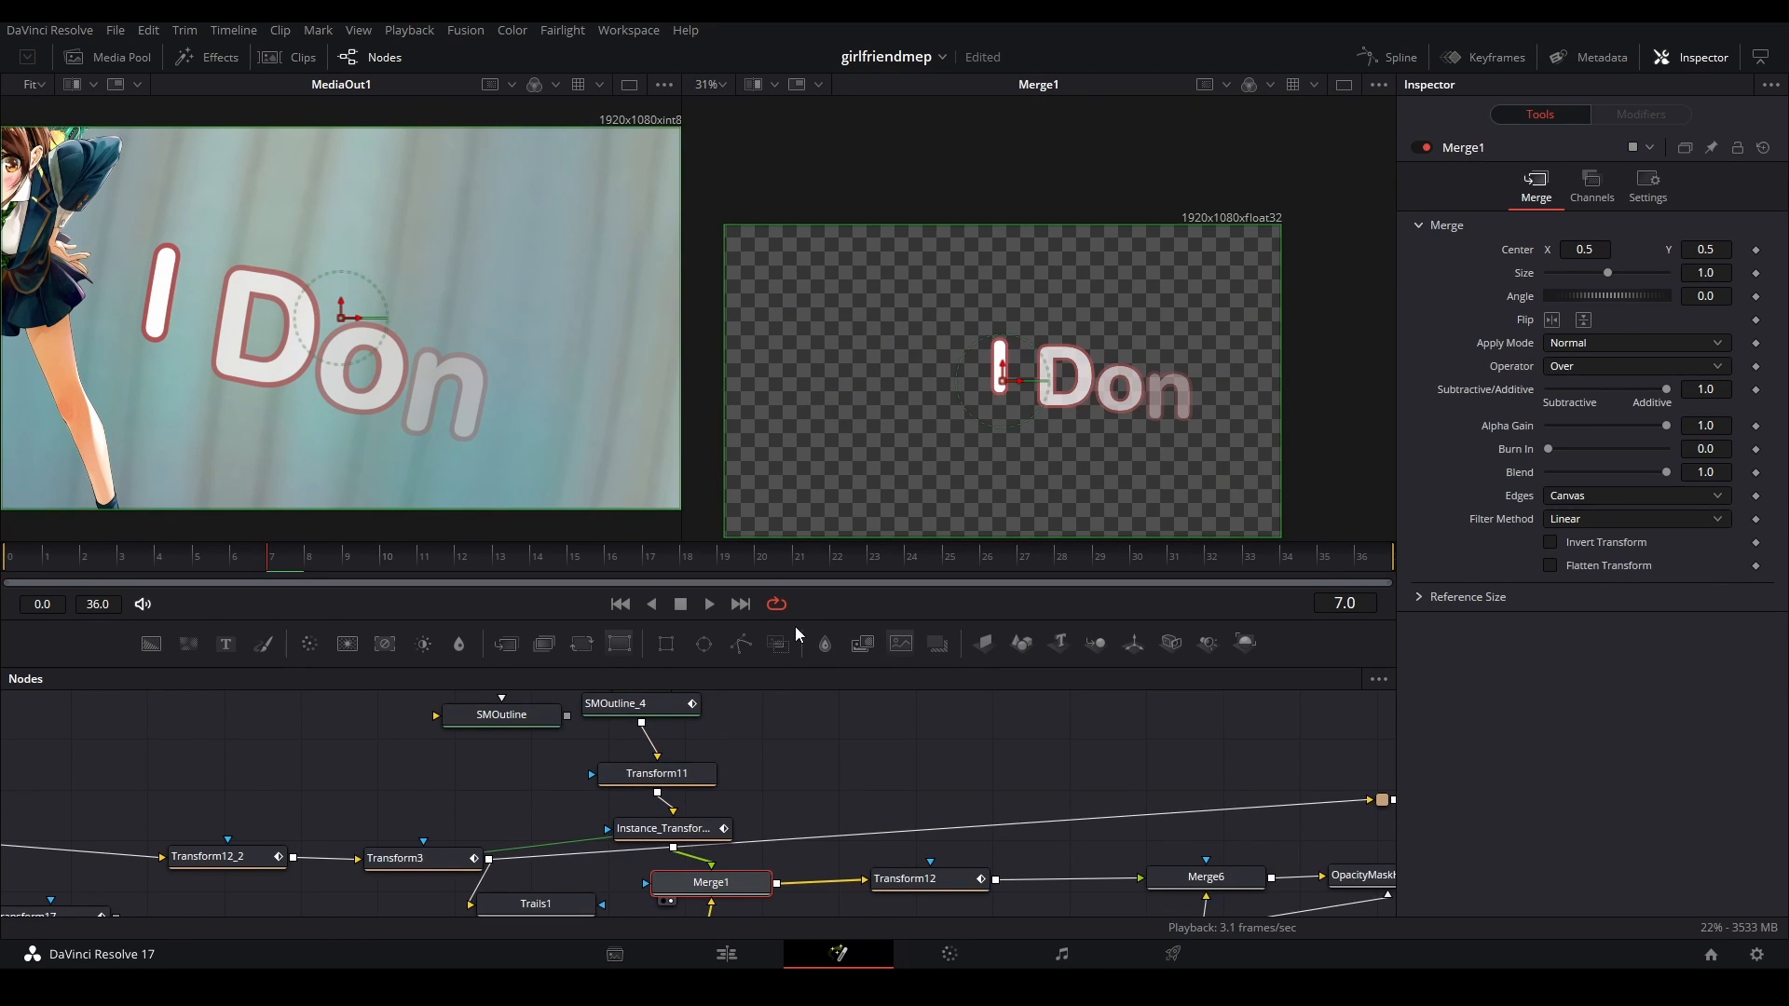
{"action": "left_click_drag", "start_coordinate": [799, 622], "coordinate": [799, 544]}
{"action": "left_click_drag", "start_coordinate": [773, 663], "coordinate": [785, 712]}
- View Instance_Transform3 and its source Transform3 in the second viewer, and play back Transform3's horizontal movement
{"action": "left_click", "coordinate": [675, 798]}
{"action": "key", "text": "2"}
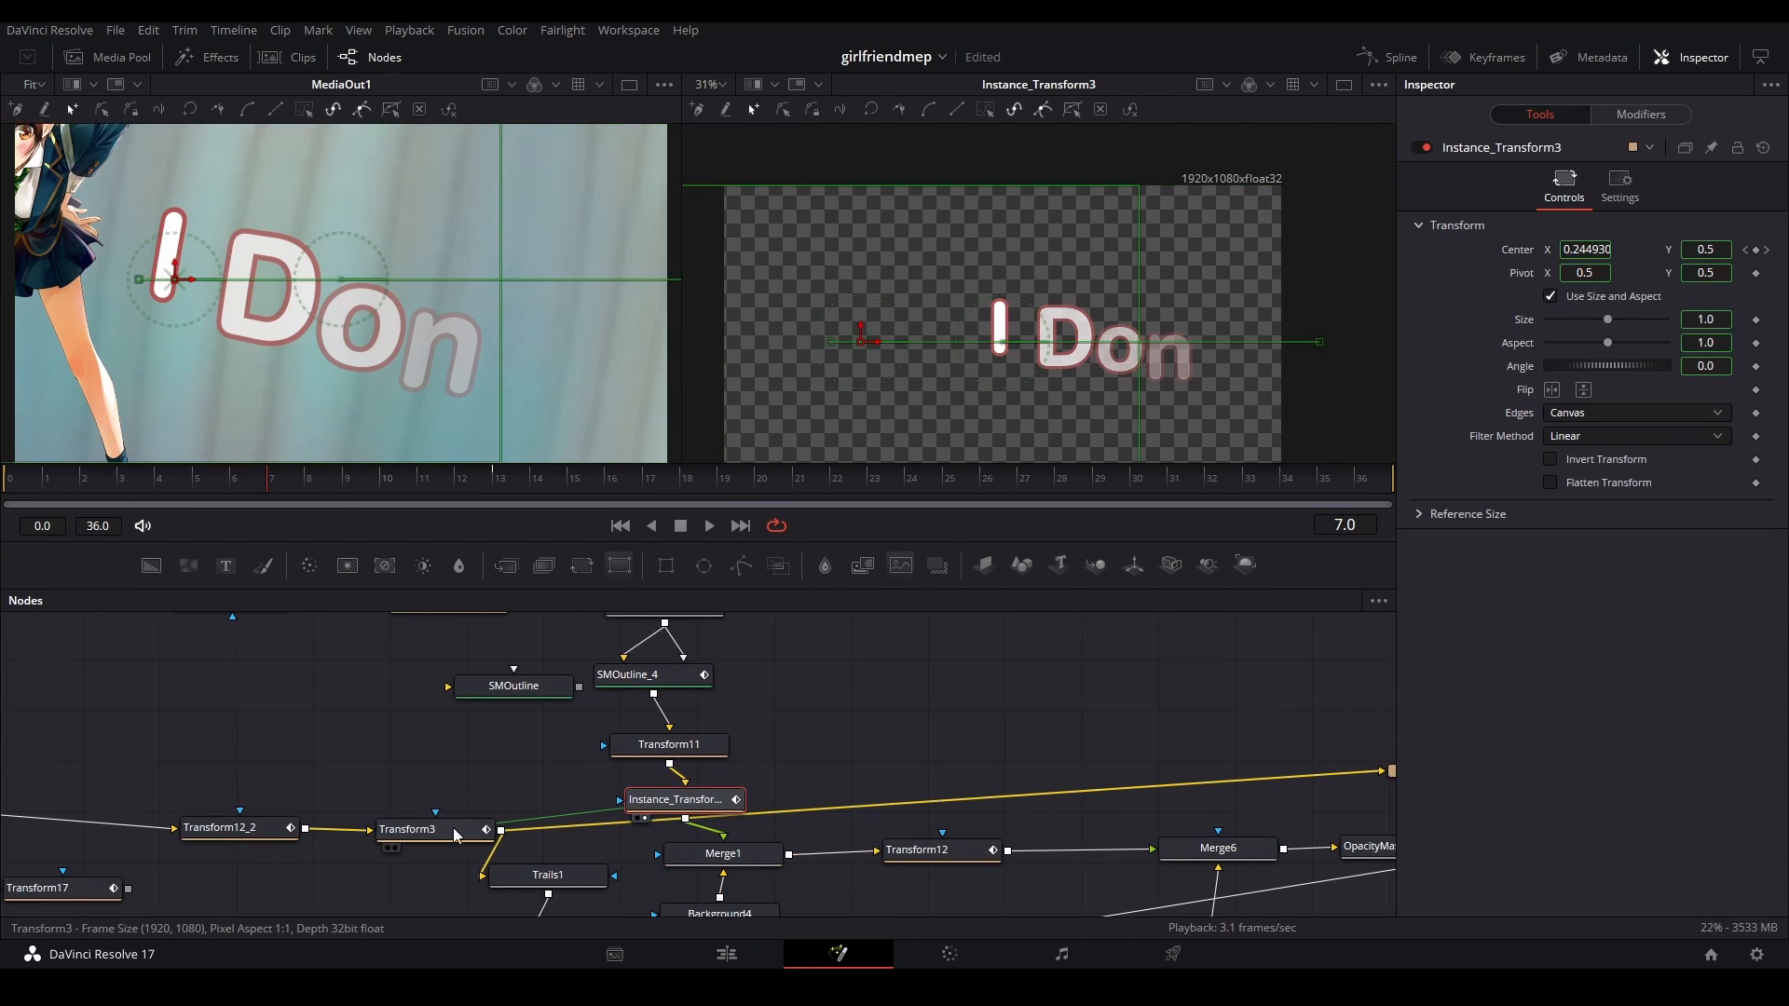
{"action": "left_click", "coordinate": [414, 833]}
{"action": "key", "text": "2"}
{"action": "left_click", "coordinate": [210, 484]}
{"action": "key", "text": "space"}
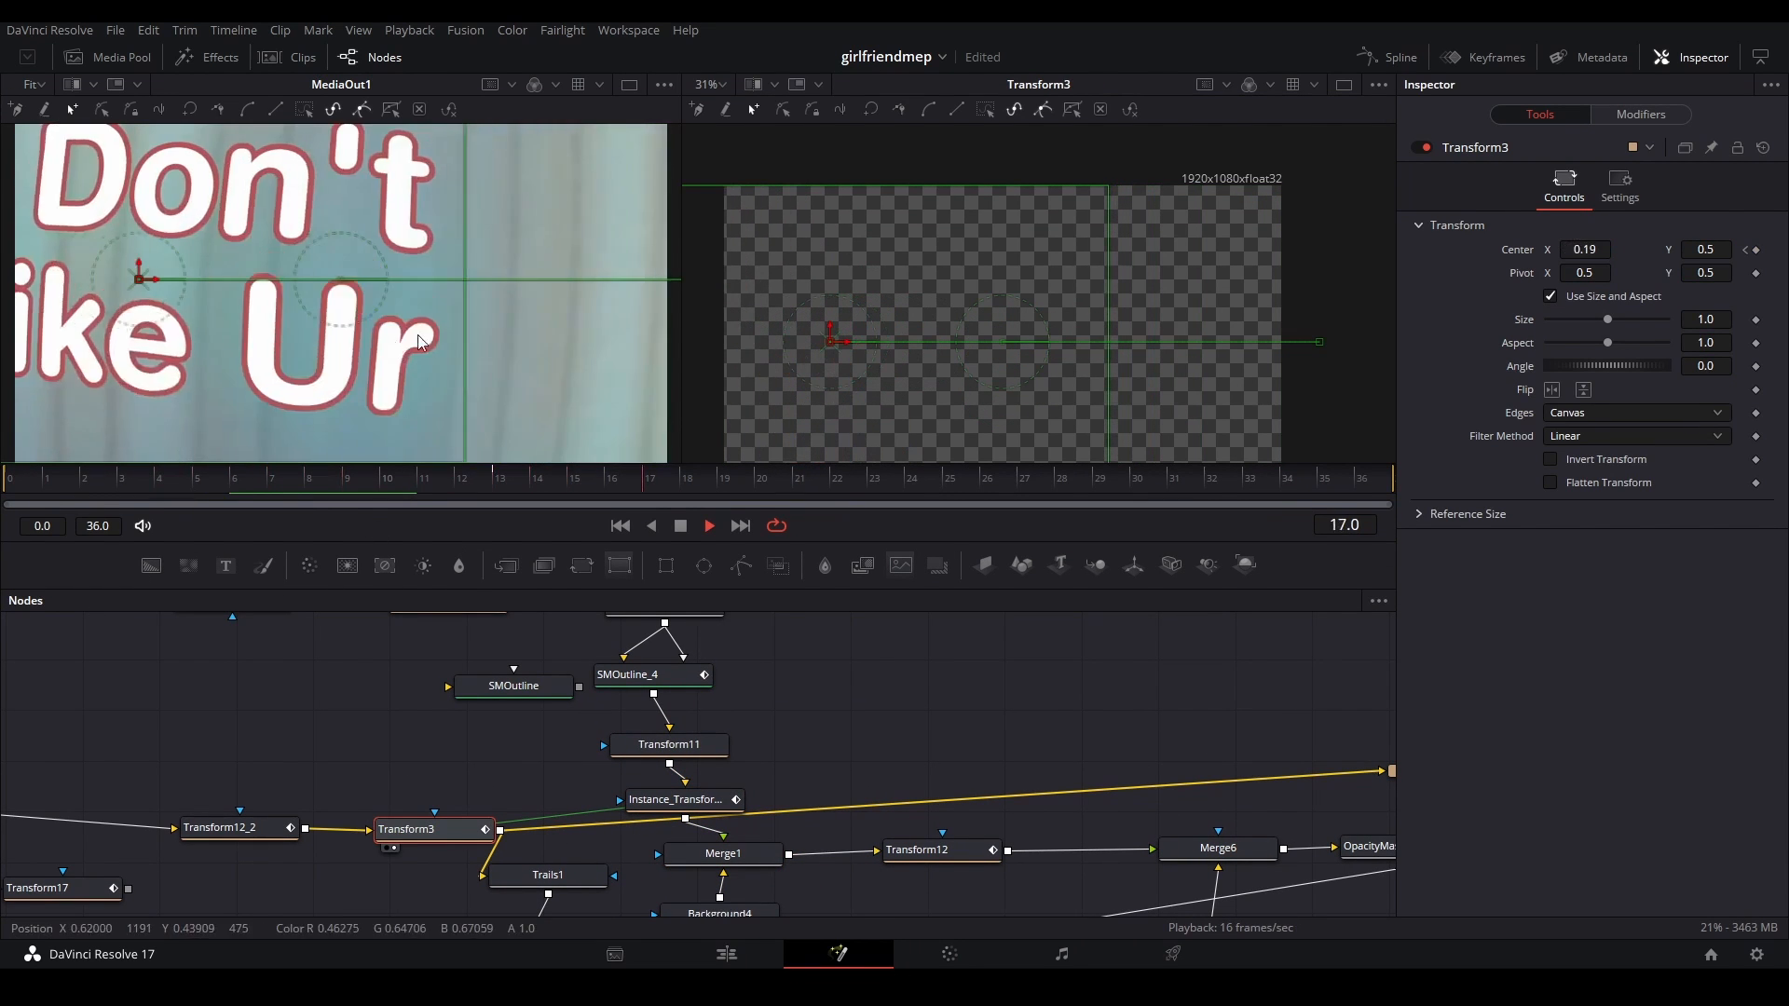
{"action": "key", "text": "space"}
- View Transform11 in the second viewer and play back its outlined text from frame 1
{"action": "left_click", "coordinate": [654, 751]}
{"action": "key", "text": "2"}
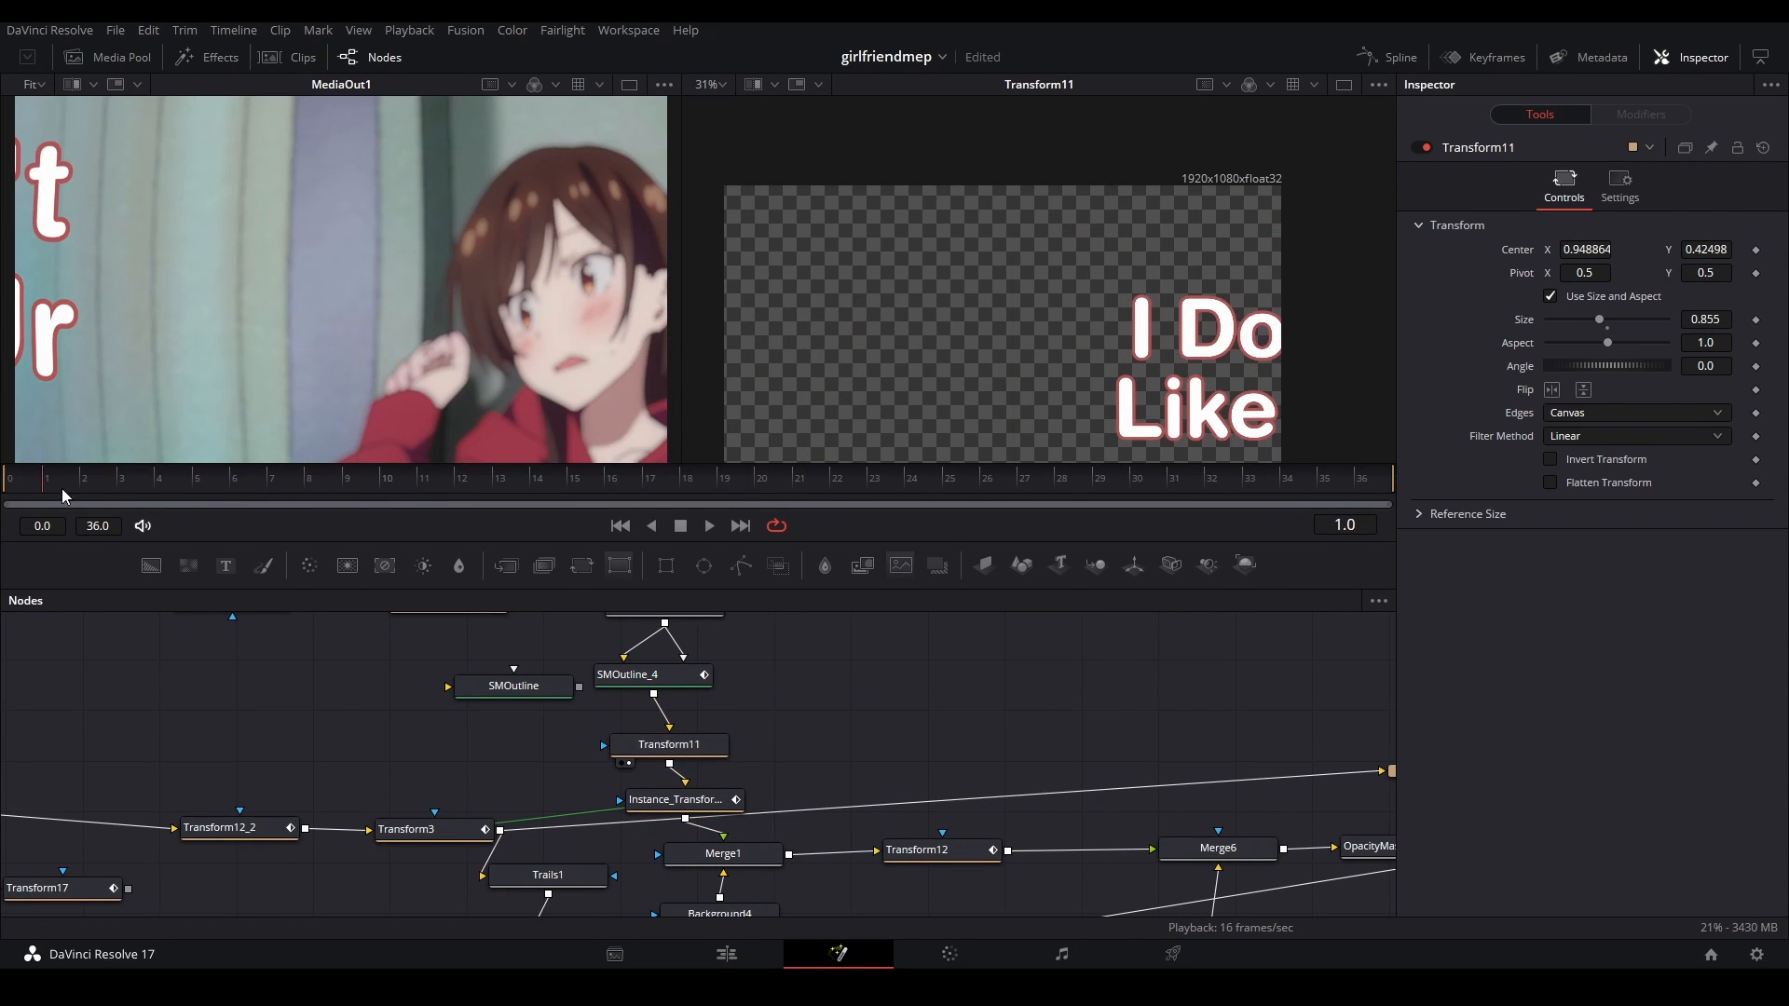
{"action": "key", "text": "space"}
{"action": "key", "text": "space"}
- View Merge5 in the second viewer, enlarge the viewer area, and play back the combined text animation from the start
{"action": "left_click_drag", "start_coordinate": [656, 675], "coordinate": [904, 917]}
{"action": "scroll", "coordinate": [745, 810], "scroll_direction": "down", "scroll_amount": 2}
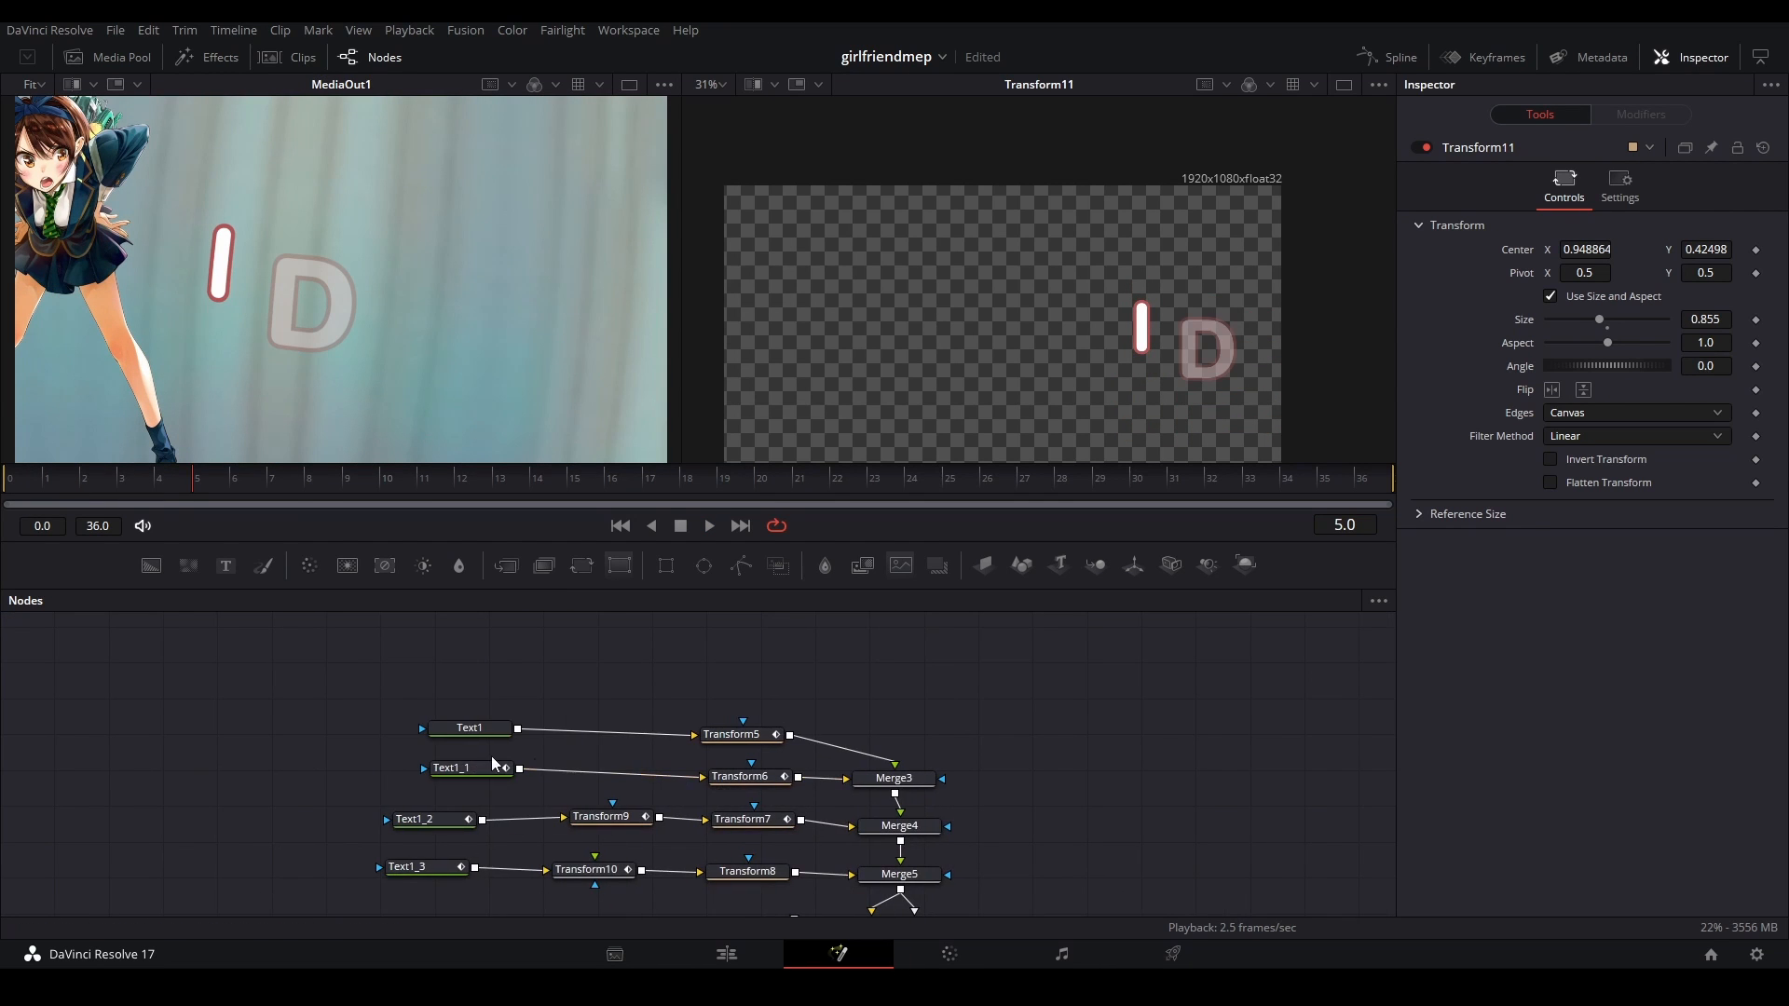
{"action": "scroll", "coordinate": [832, 777], "scroll_direction": "up", "scroll_amount": 2}
{"action": "left_click_drag", "start_coordinate": [958, 823], "coordinate": [896, 695]}
{"action": "left_click", "coordinate": [898, 789]}
{"action": "key", "text": "2"}
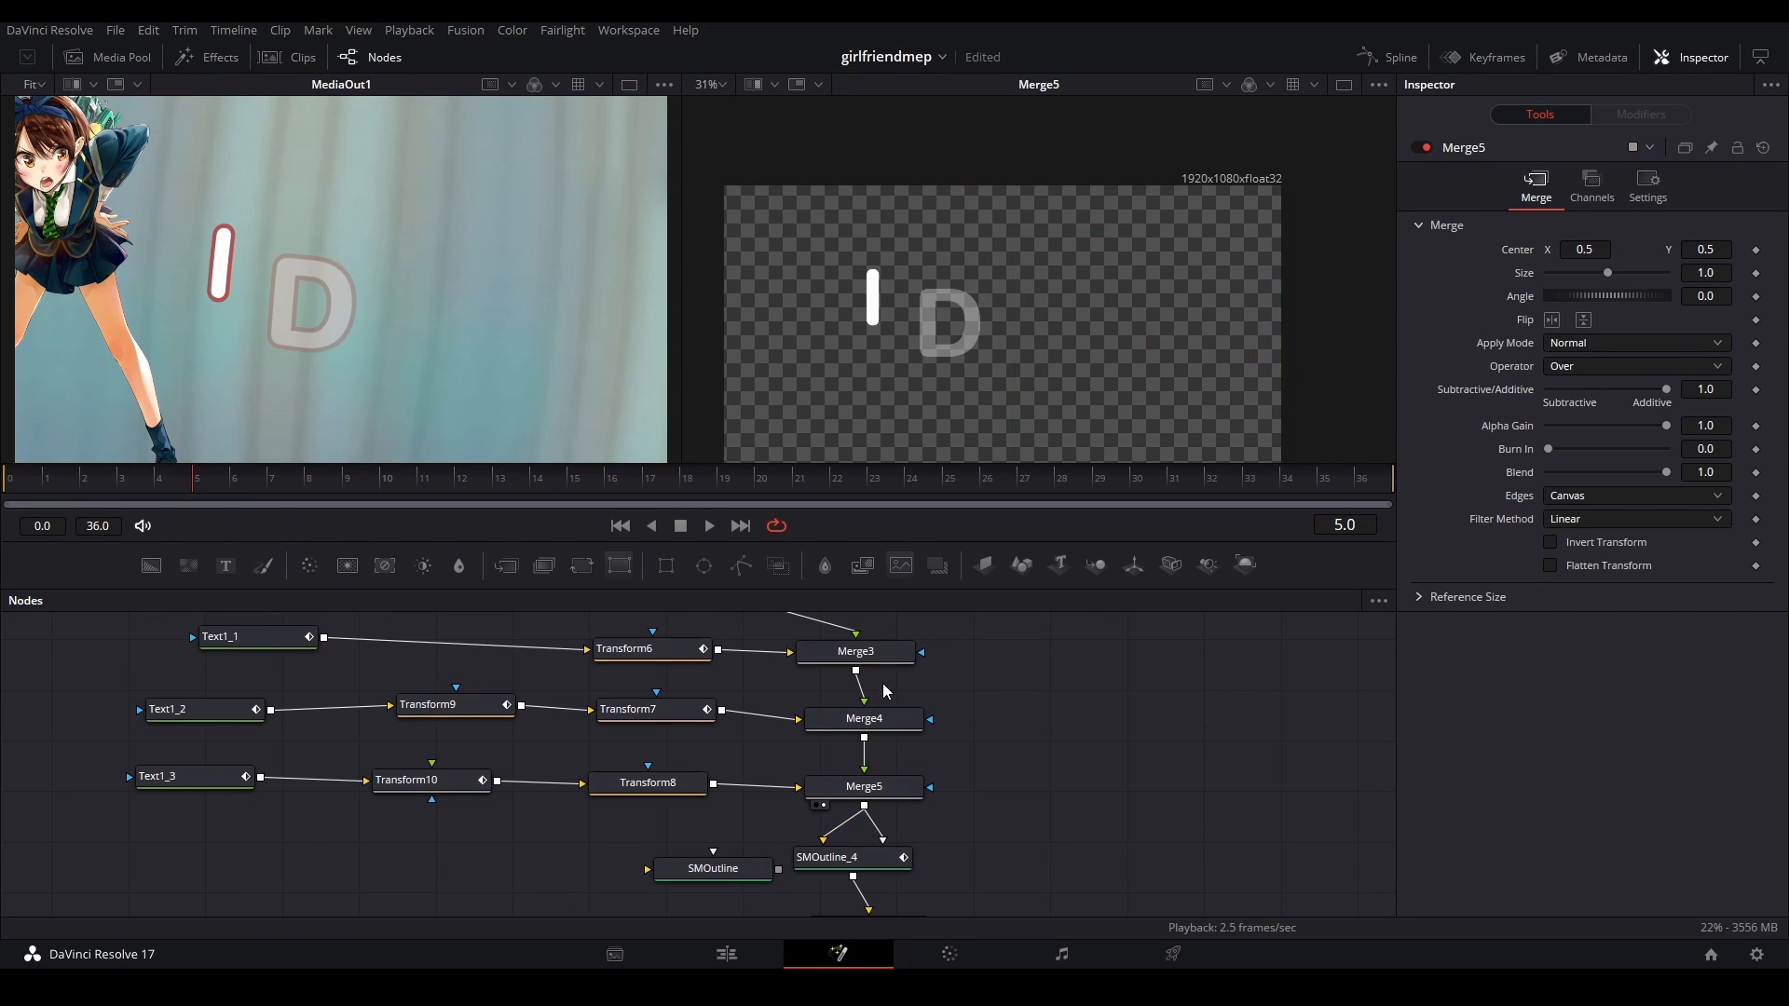
{"action": "left_click", "coordinate": [25, 479]}
{"action": "key", "text": "space"}
{"action": "left_click_drag", "start_coordinate": [978, 546], "coordinate": [977, 605]}
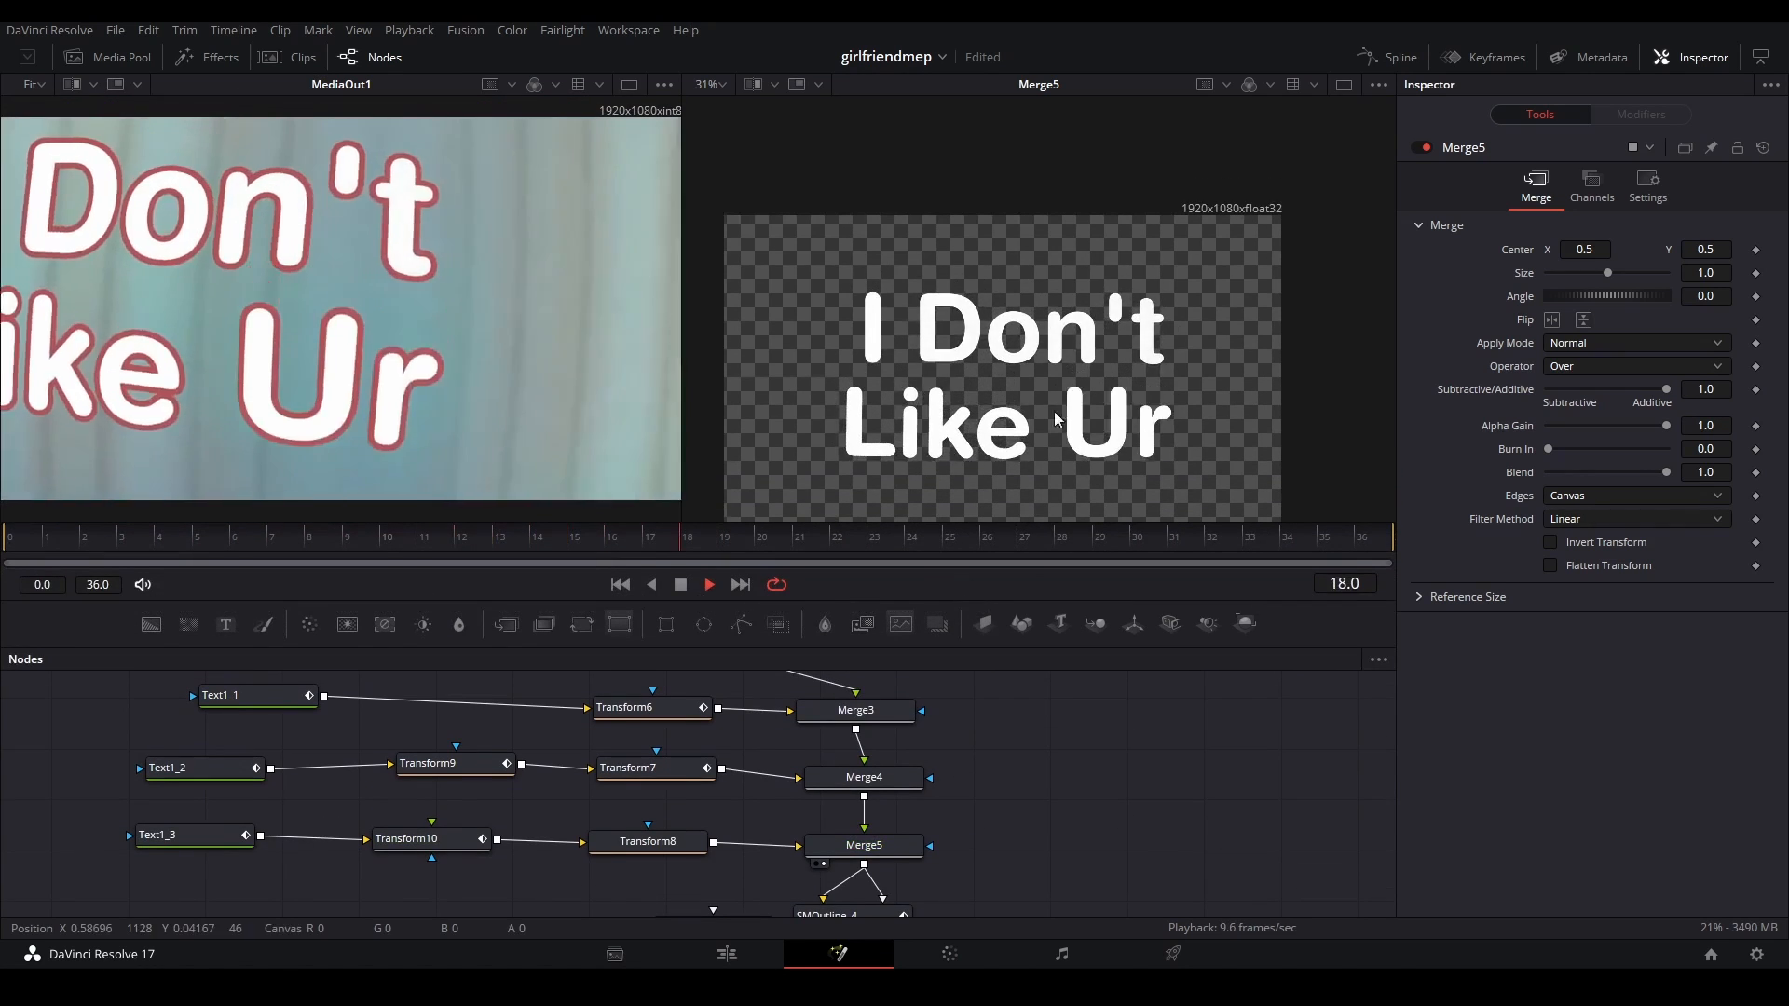
{"action": "scroll", "coordinate": [1072, 386], "scroll_direction": "up", "scroll_amount": 2}
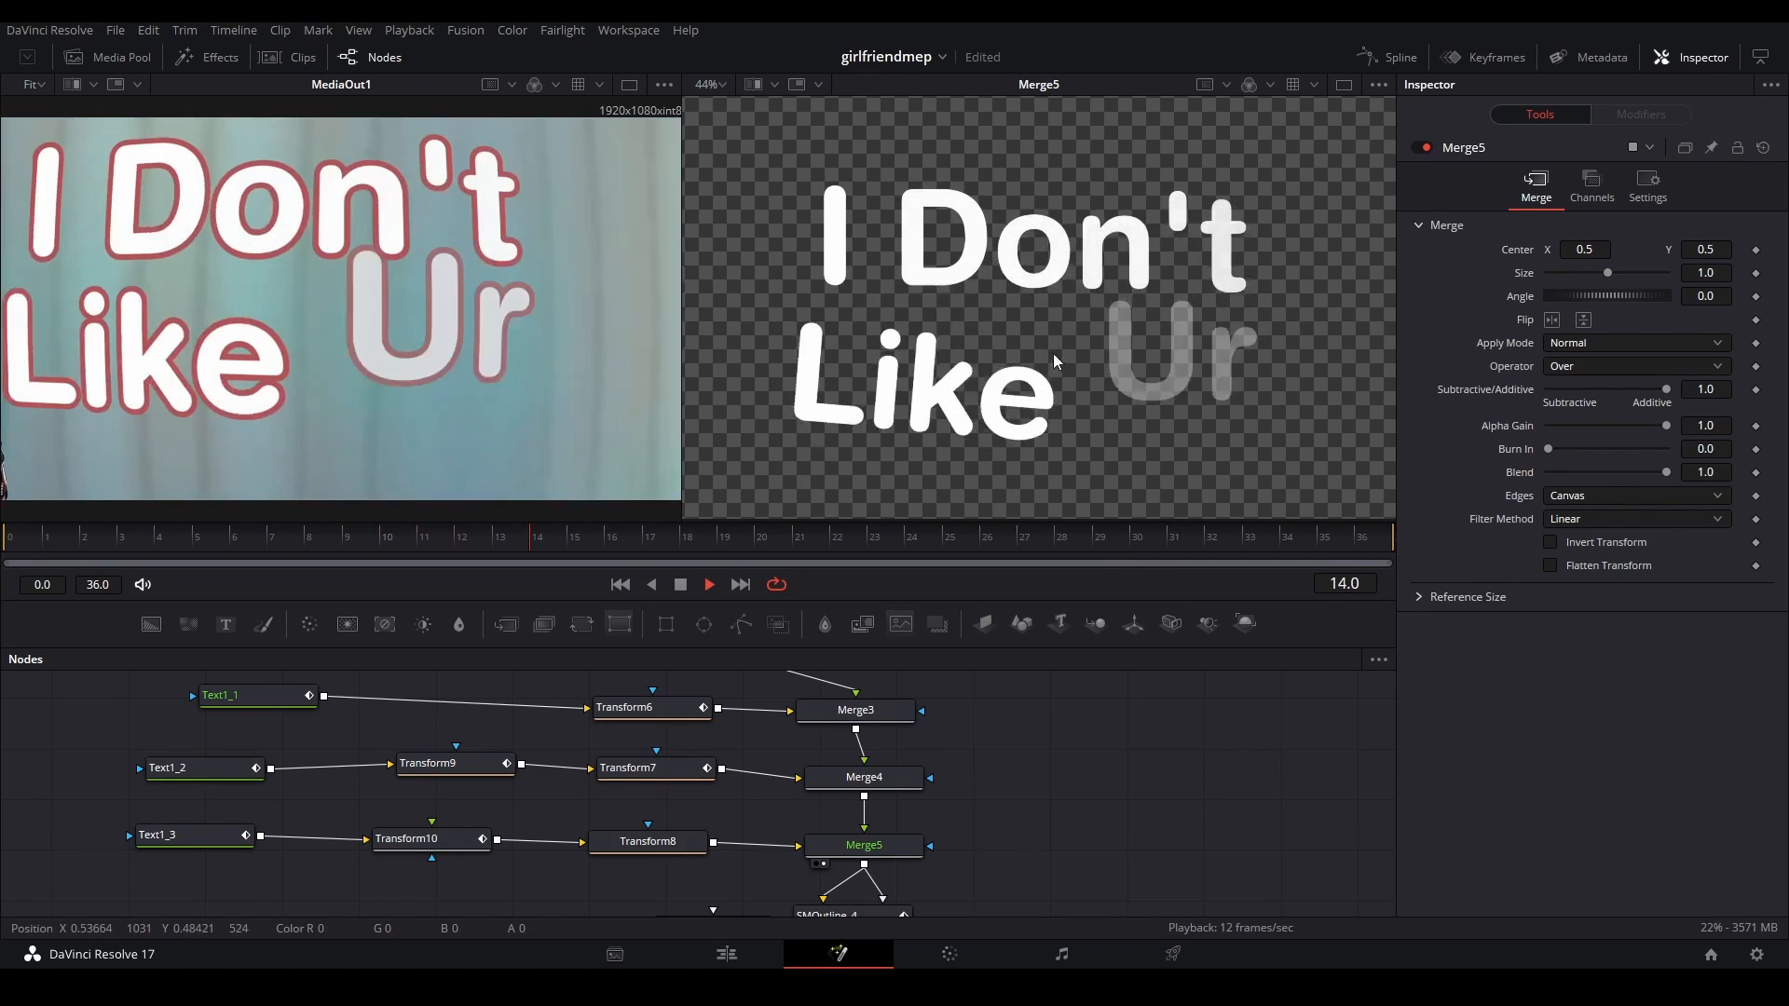
{"action": "key", "text": "space"}
- View Transform5 in the second viewer and play back the animation of the word "I"
{"action": "left_click_drag", "start_coordinate": [1047, 748], "coordinate": [1005, 814]}
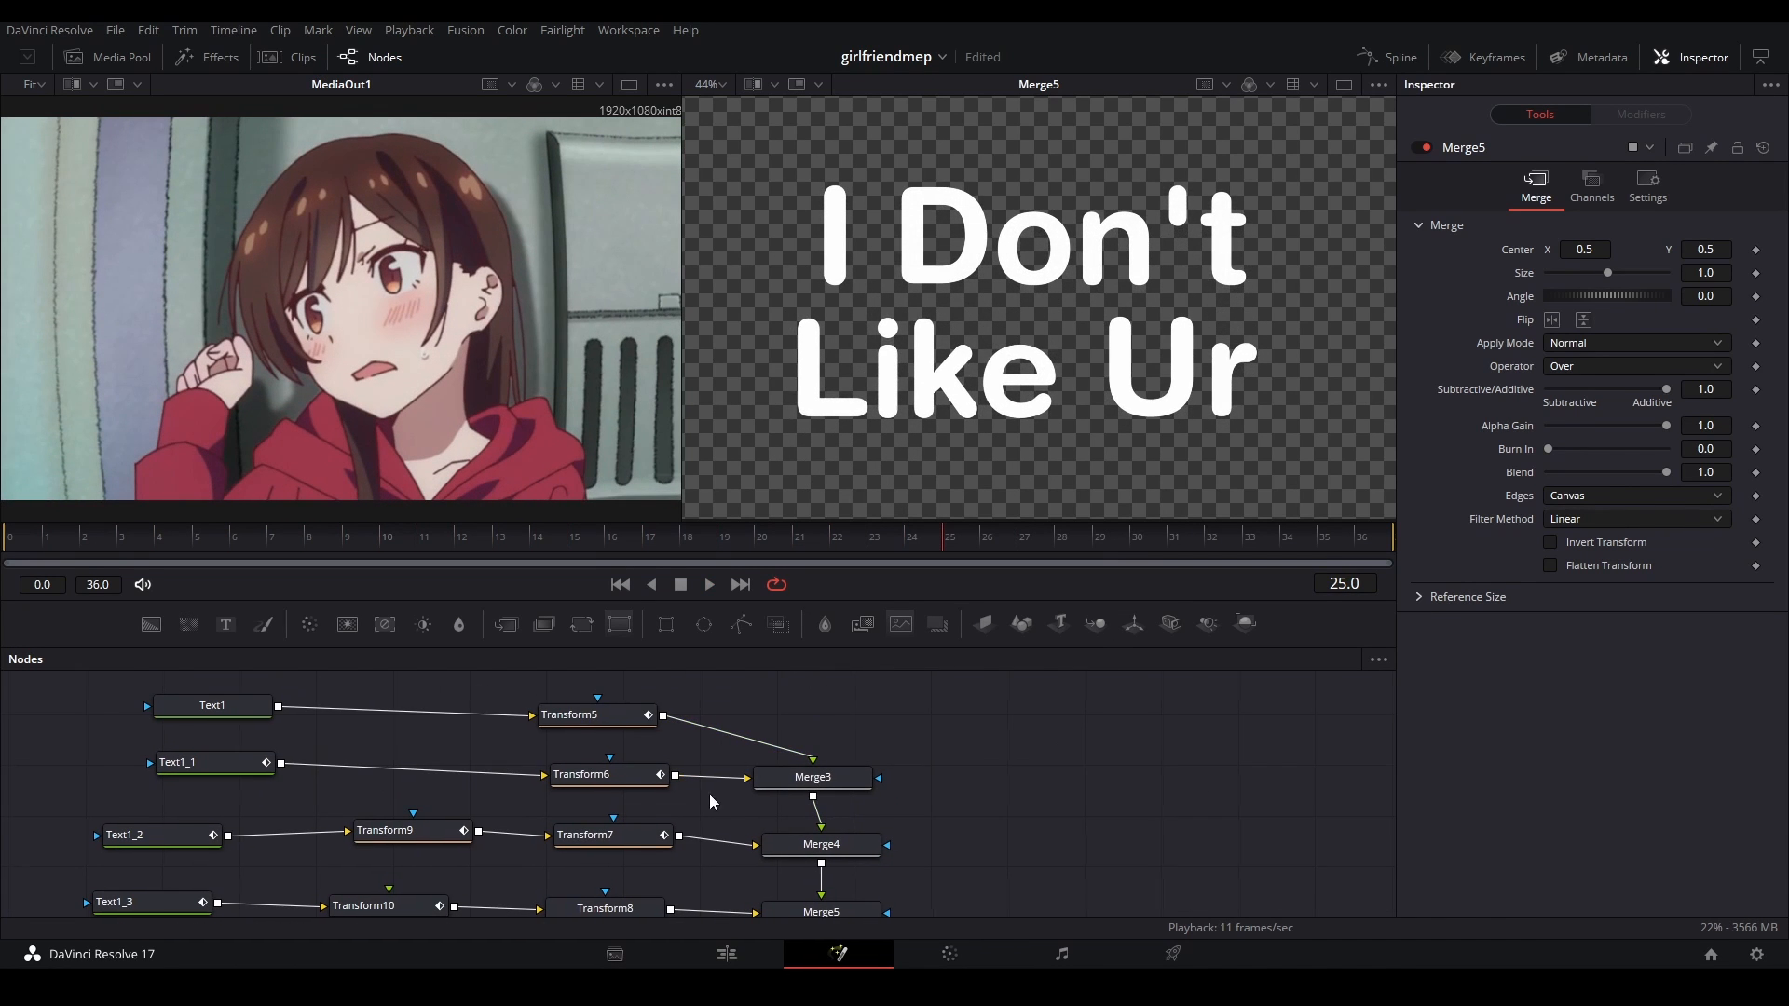
{"action": "left_click", "coordinate": [623, 717]}
{"action": "key", "text": "2"}
{"action": "left_click", "coordinate": [103, 550]}
{"action": "key", "text": "space"}
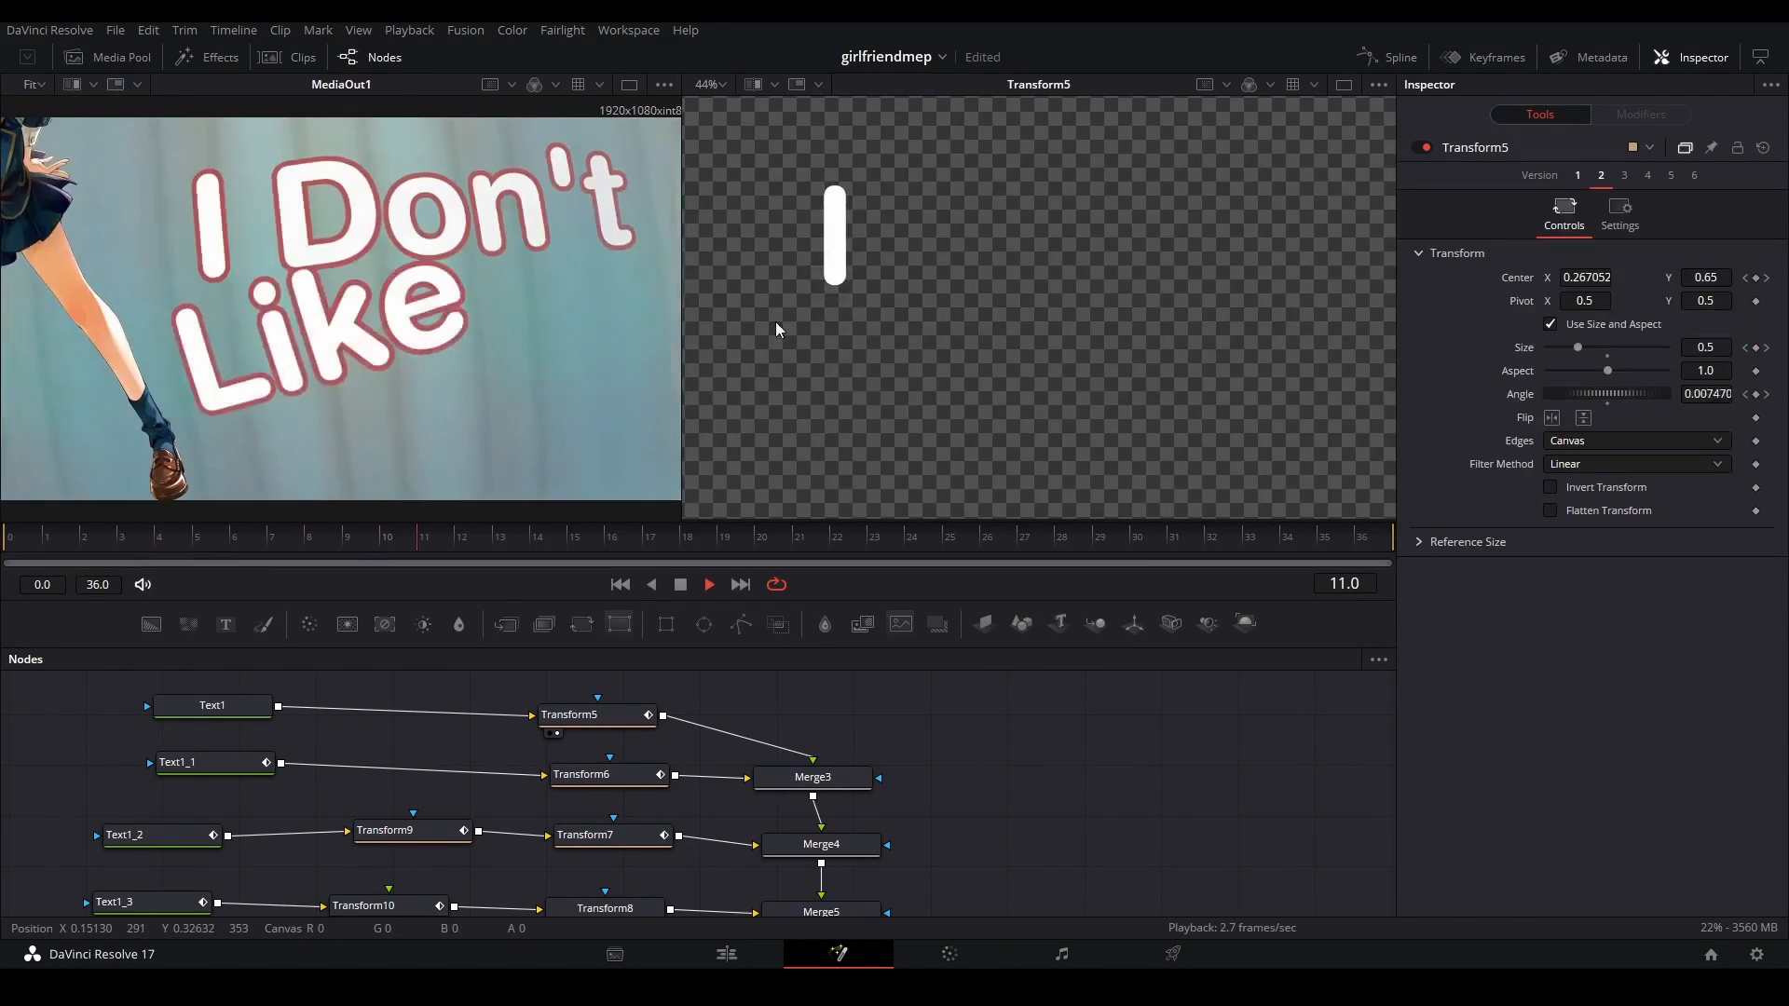
{"action": "key", "text": "space"}
- View Transform6 in the second viewer and play back the animation of the word "Don't"
{"action": "left_click", "coordinate": [596, 776]}
{"action": "key", "text": "2"}
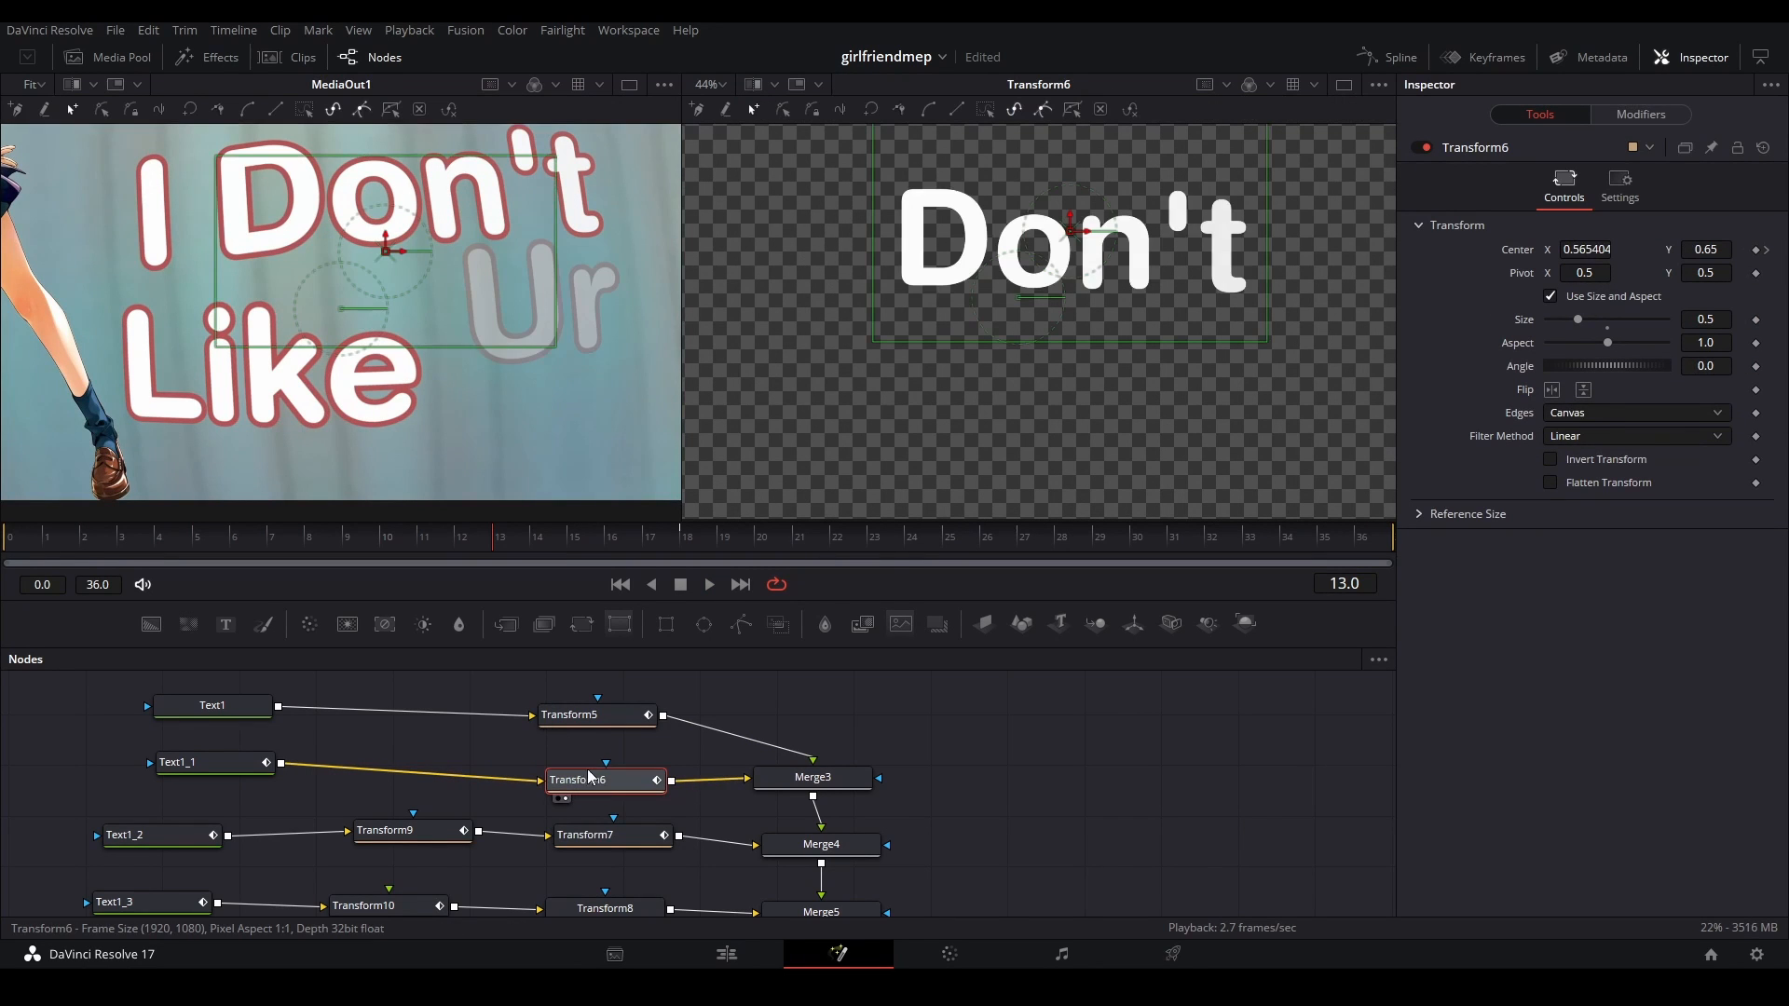
{"action": "key", "text": "space"}
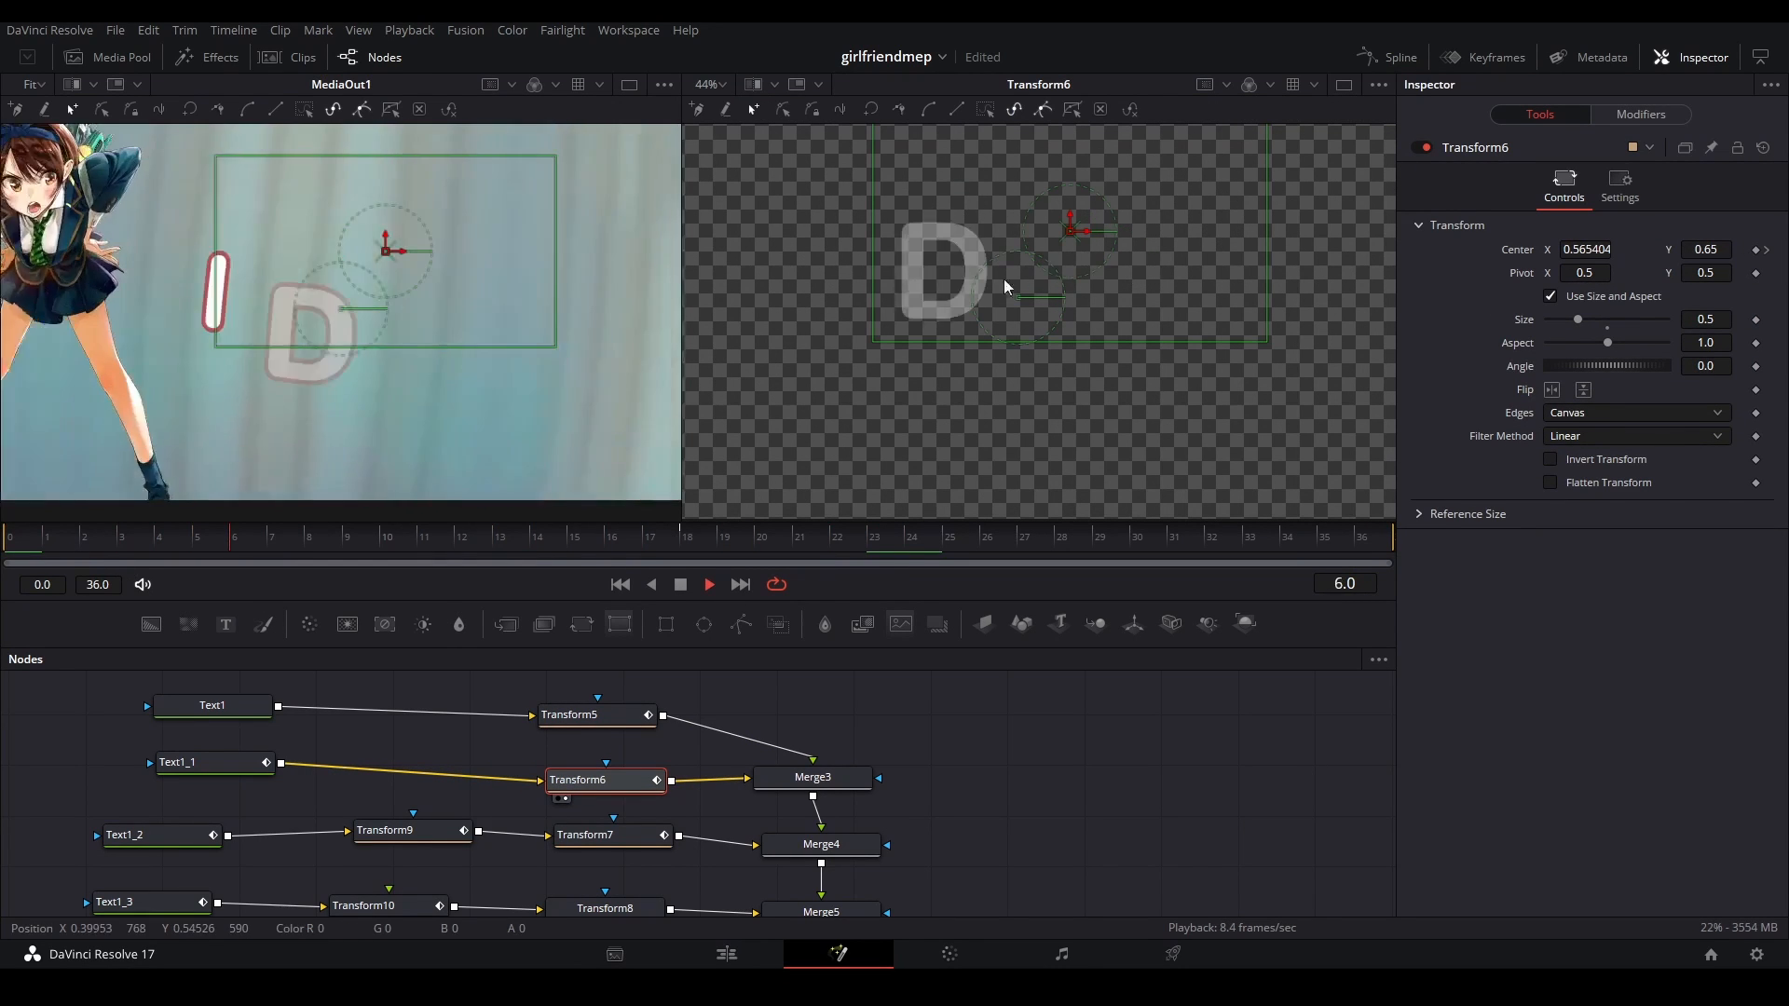
{"action": "left_click", "coordinate": [1023, 807]}
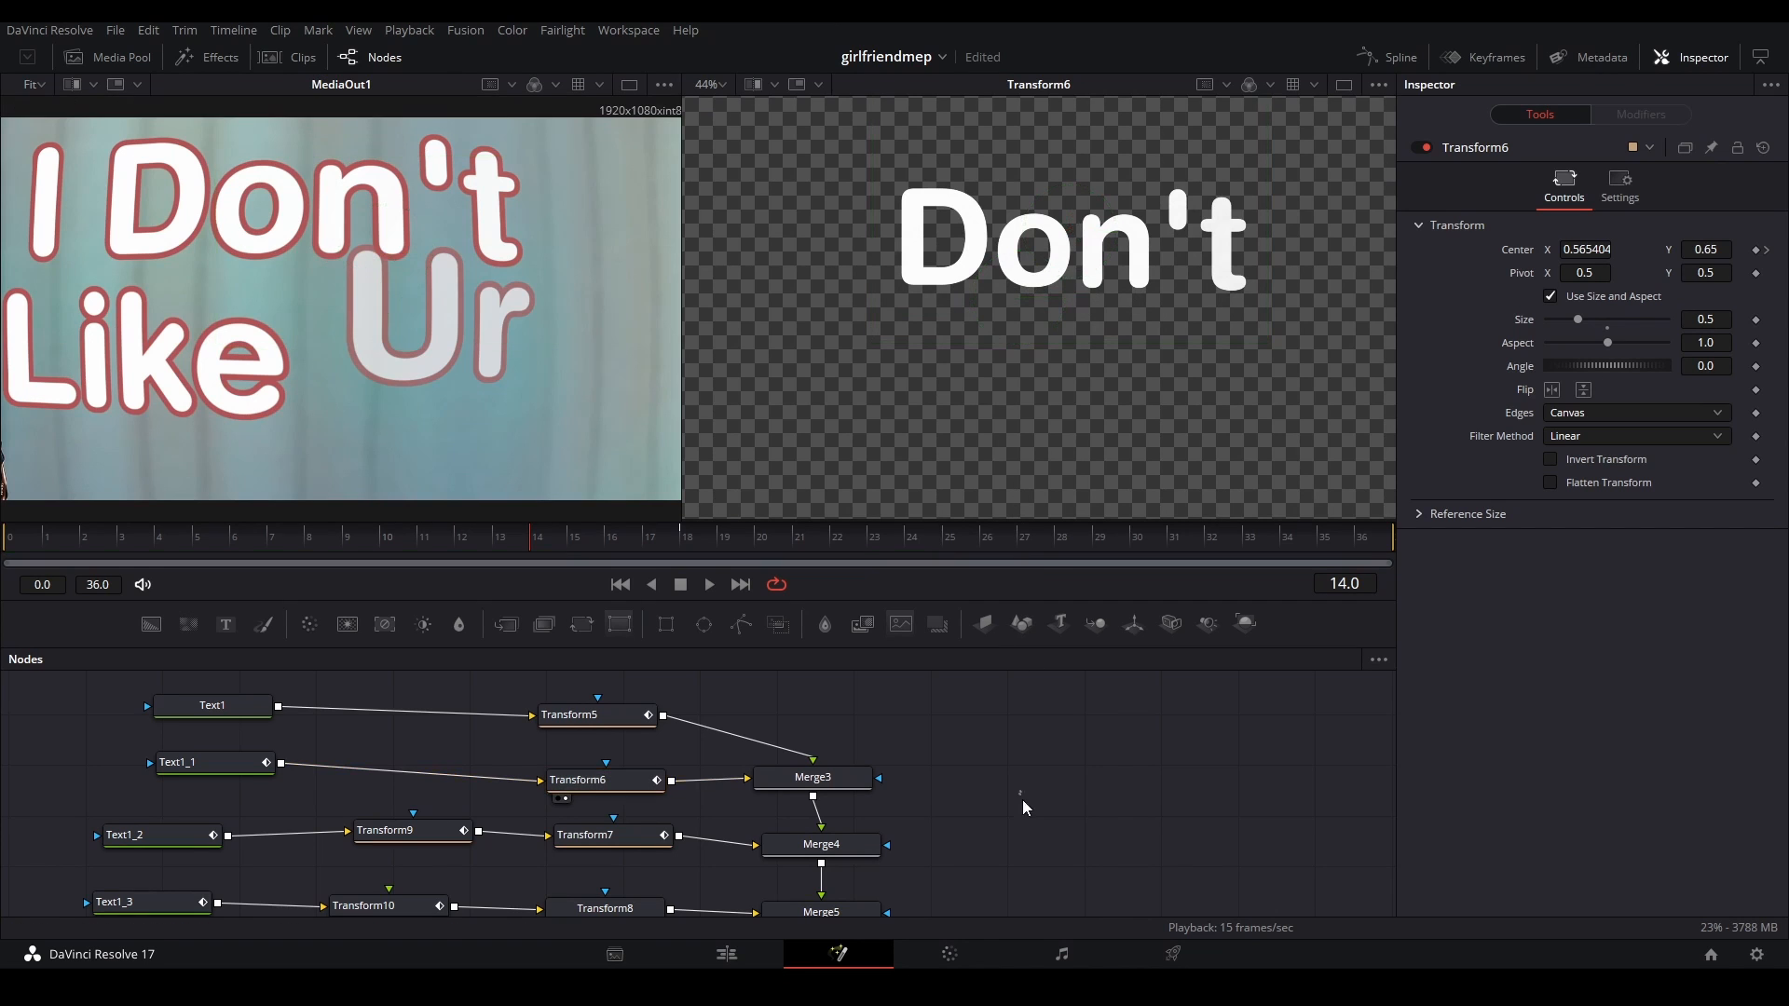
- View Transform7 in the second viewer and play back the animation of the word "Like"
{"action": "left_click", "coordinate": [652, 832]}
{"action": "key", "text": "2"}
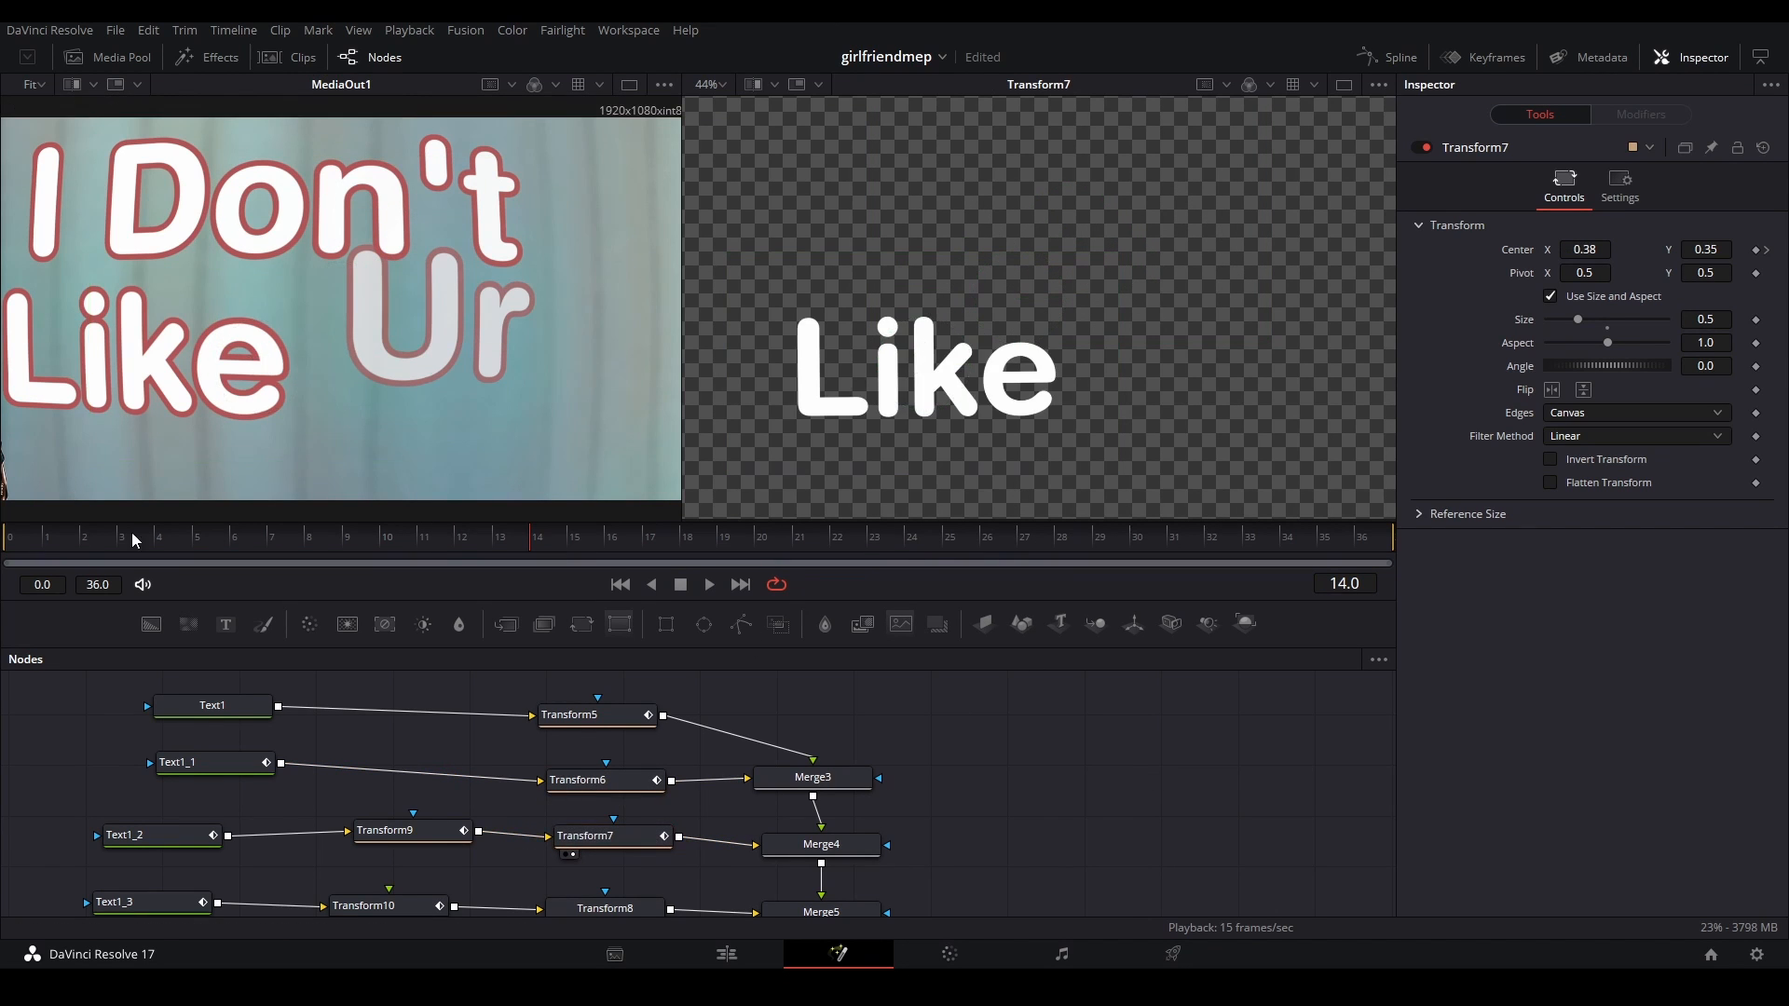
{"action": "key", "text": "space"}
{"action": "key", "text": "space"}
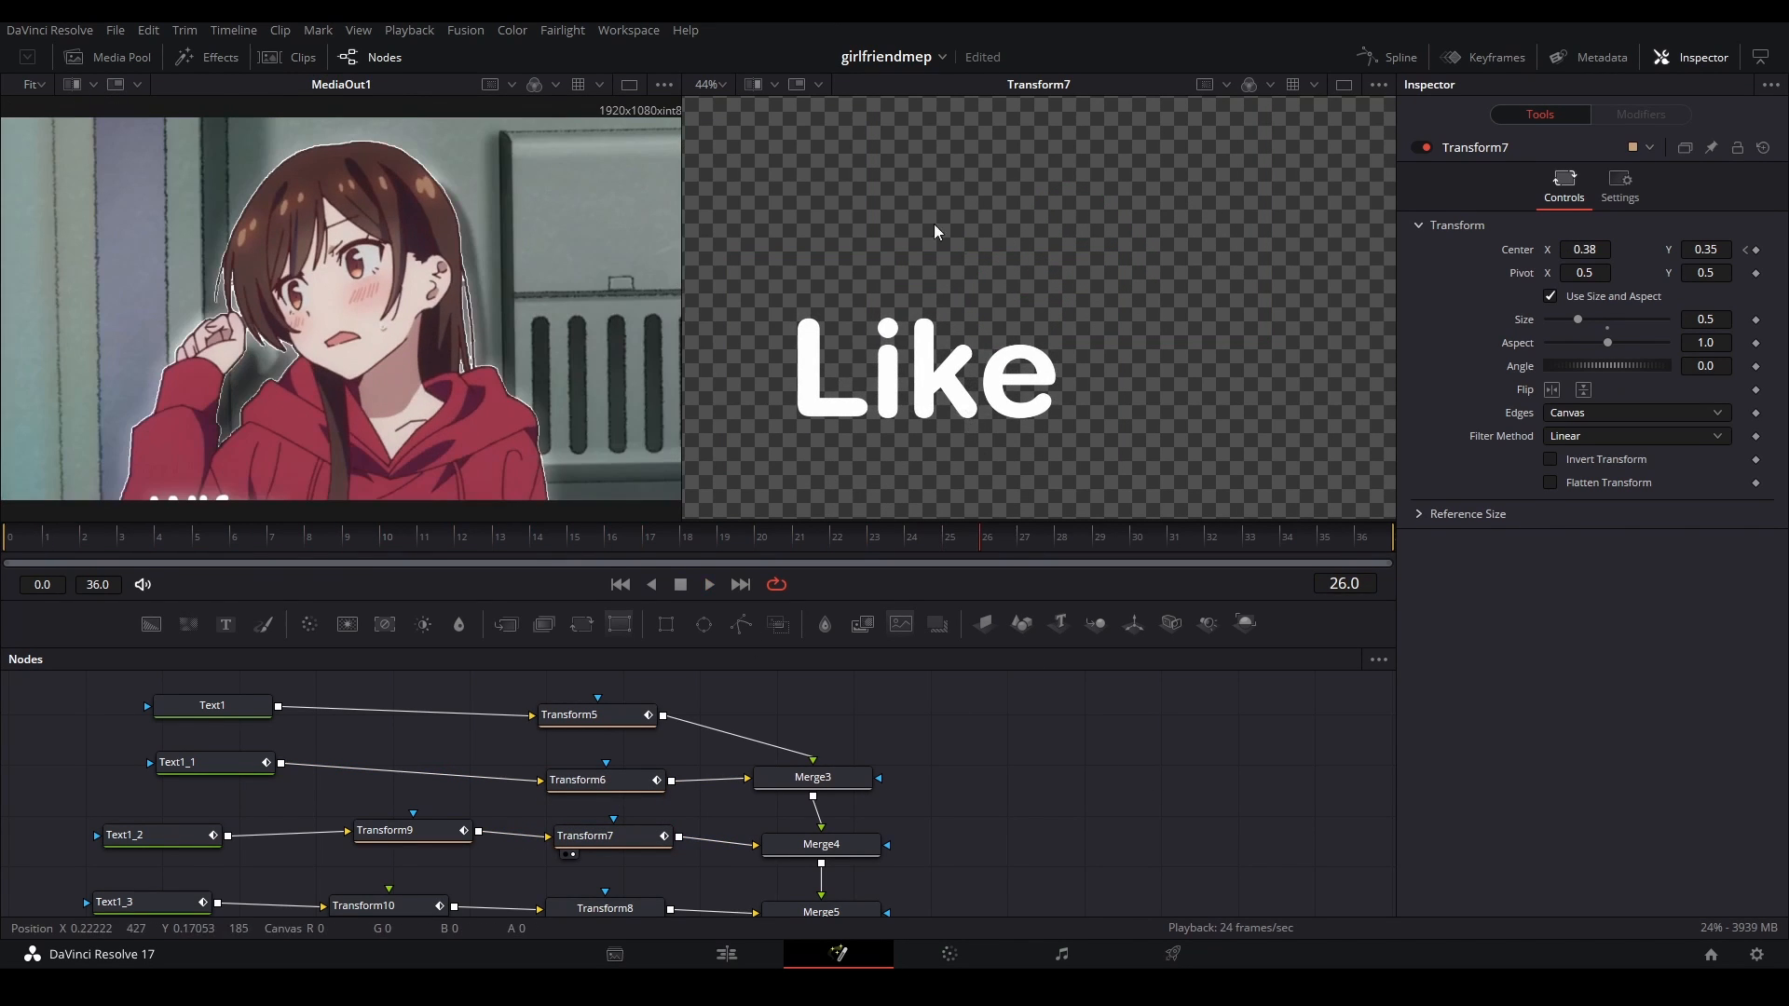
- View Transform8 in the second viewer and play back the animation of the word "Ur"
{"action": "scroll", "coordinate": [688, 793], "scroll_direction": "down", "scroll_amount": 2}
{"action": "left_click", "coordinate": [652, 841]}
{"action": "key", "text": "2"}
{"action": "key", "text": "space"}
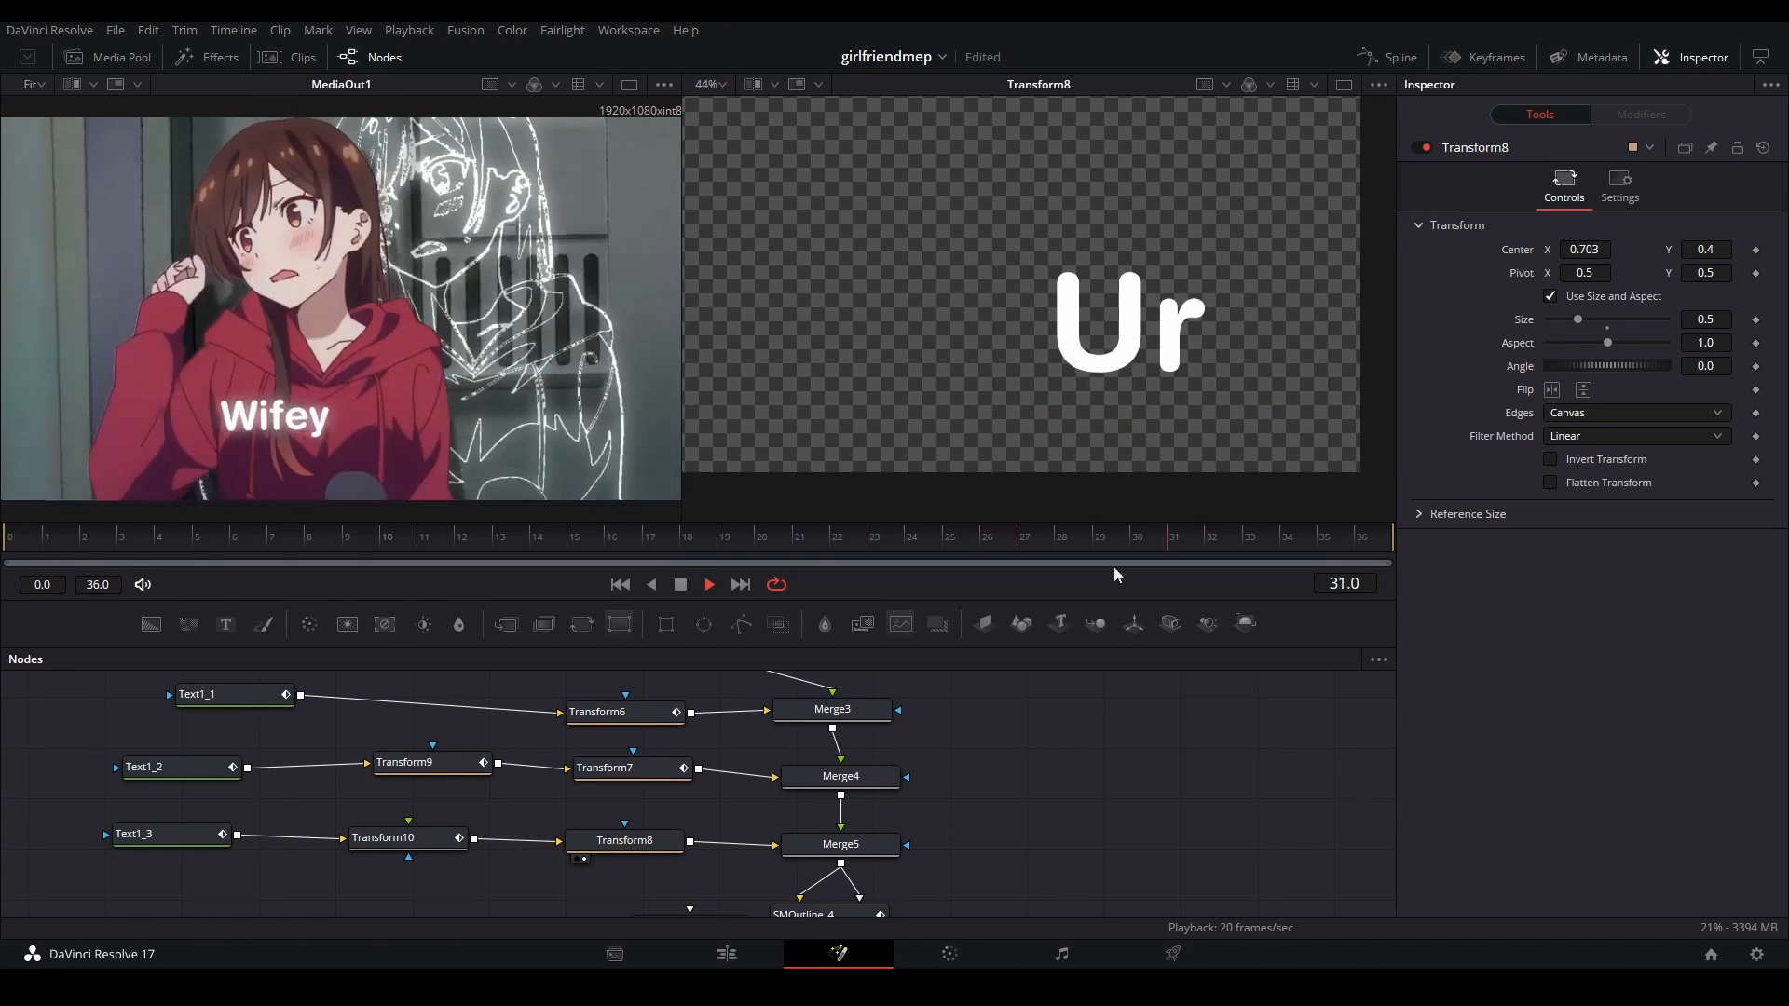
{"action": "key", "text": "space"}
- Save the project, view Merge5 and SMOutline_4 in turn in the second viewer, and play back the outlined text
{"action": "key", "text": "ctrl+s"}
{"action": "left_click_drag", "start_coordinate": [892, 833], "coordinate": [824, 769]}
{"action": "left_click", "coordinate": [808, 781]}
{"action": "key", "text": "2"}
{"action": "left_click", "coordinate": [792, 851]}
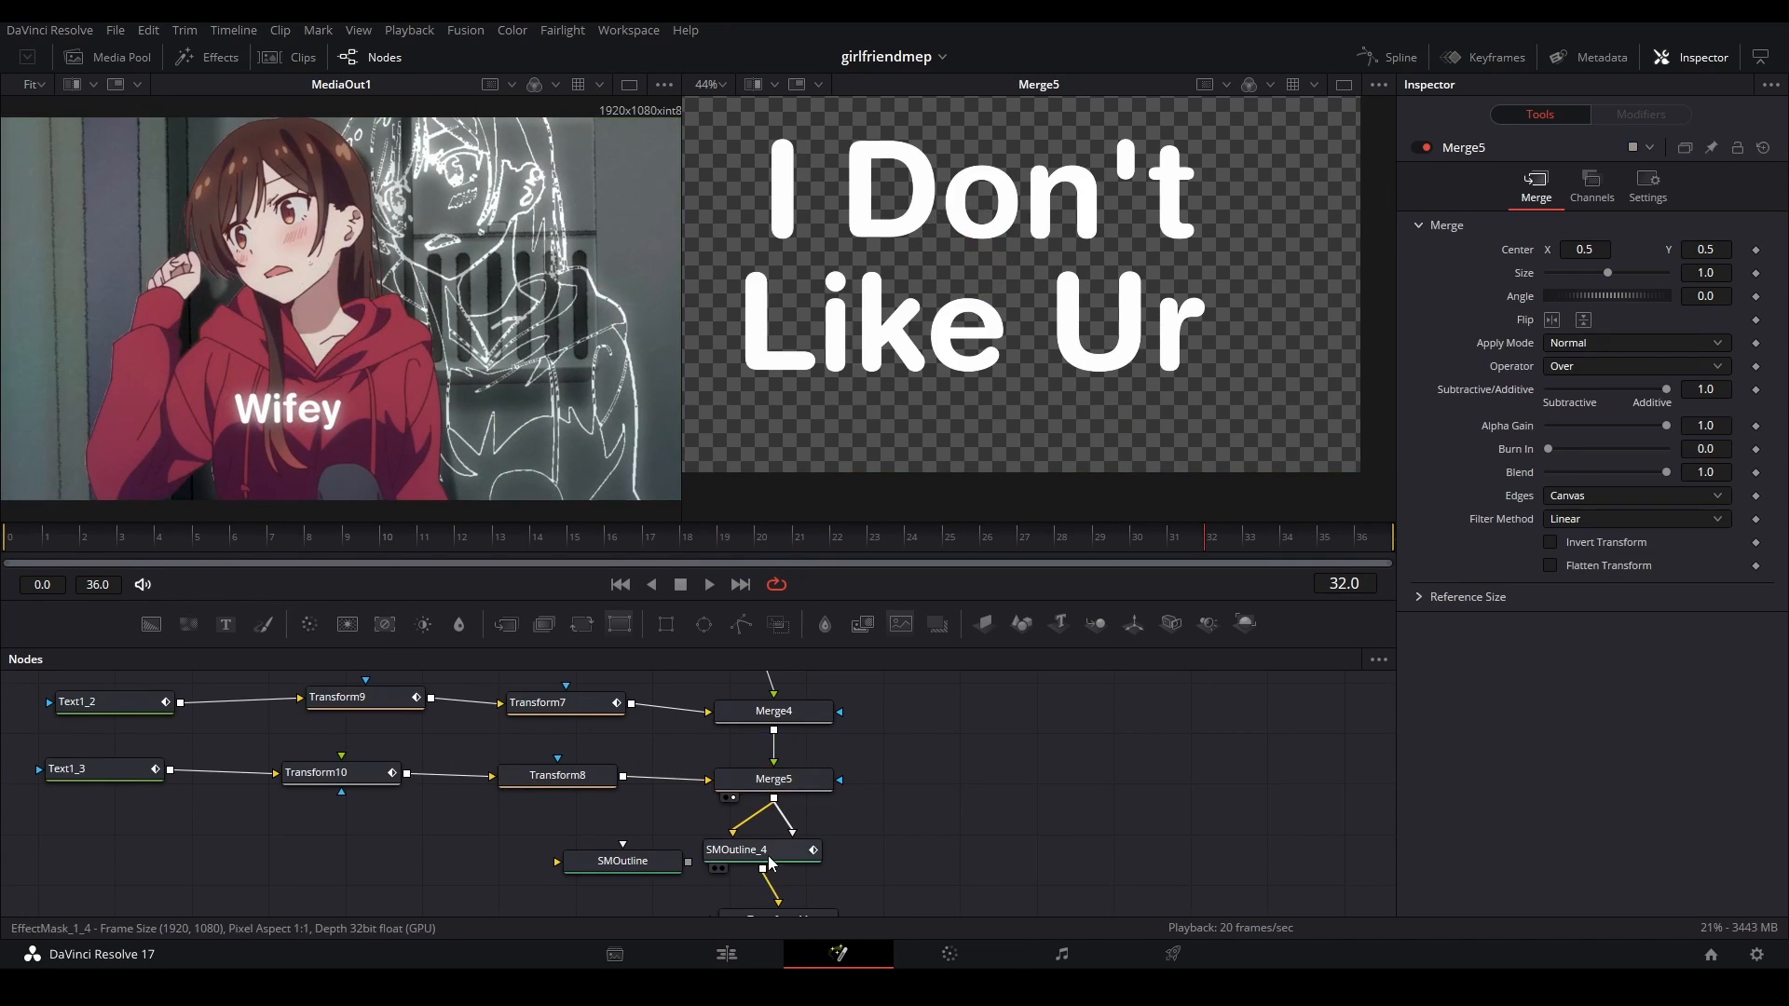
{"action": "key", "text": "2"}
{"action": "key", "text": "space"}
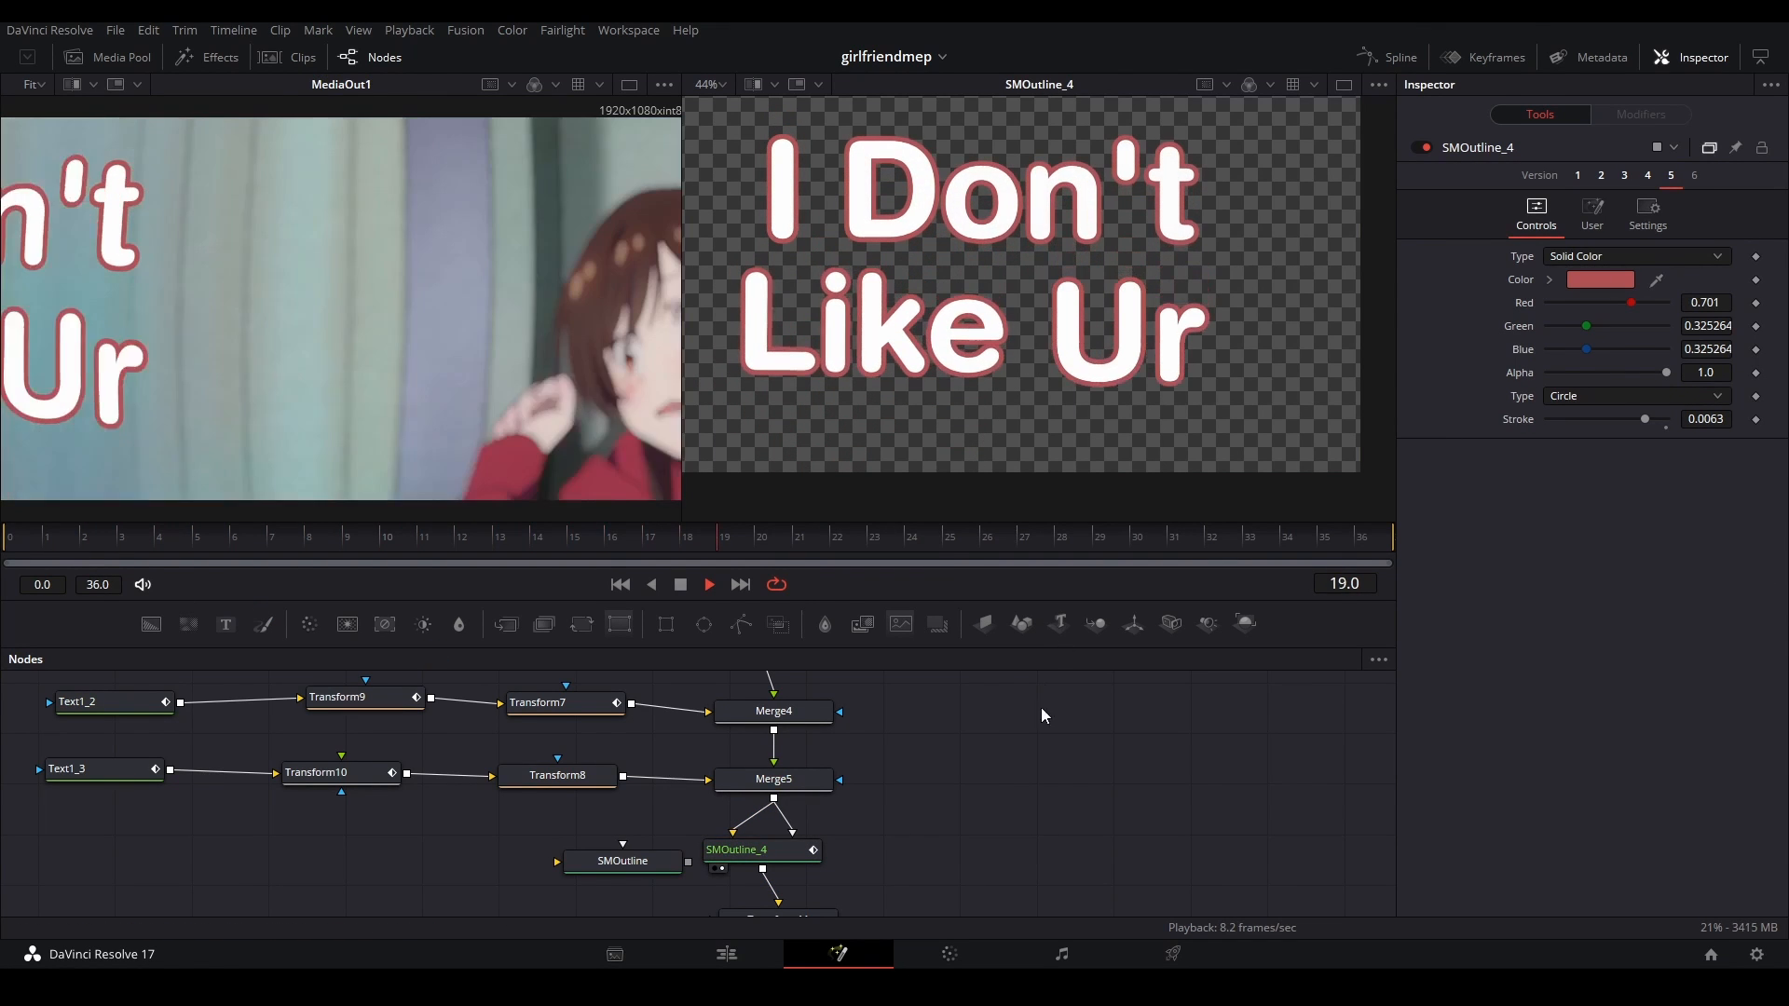
{"action": "key", "text": "space"}
- View Instance_Transform3 in the second viewer to examine the repositioned outlined text
{"action": "left_click_drag", "start_coordinate": [862, 885], "coordinate": [751, 803]}
{"action": "left_click", "coordinate": [697, 897]}
{"action": "key", "text": "2"}
{"action": "left_click_drag", "start_coordinate": [834, 860], "coordinate": [818, 764]}
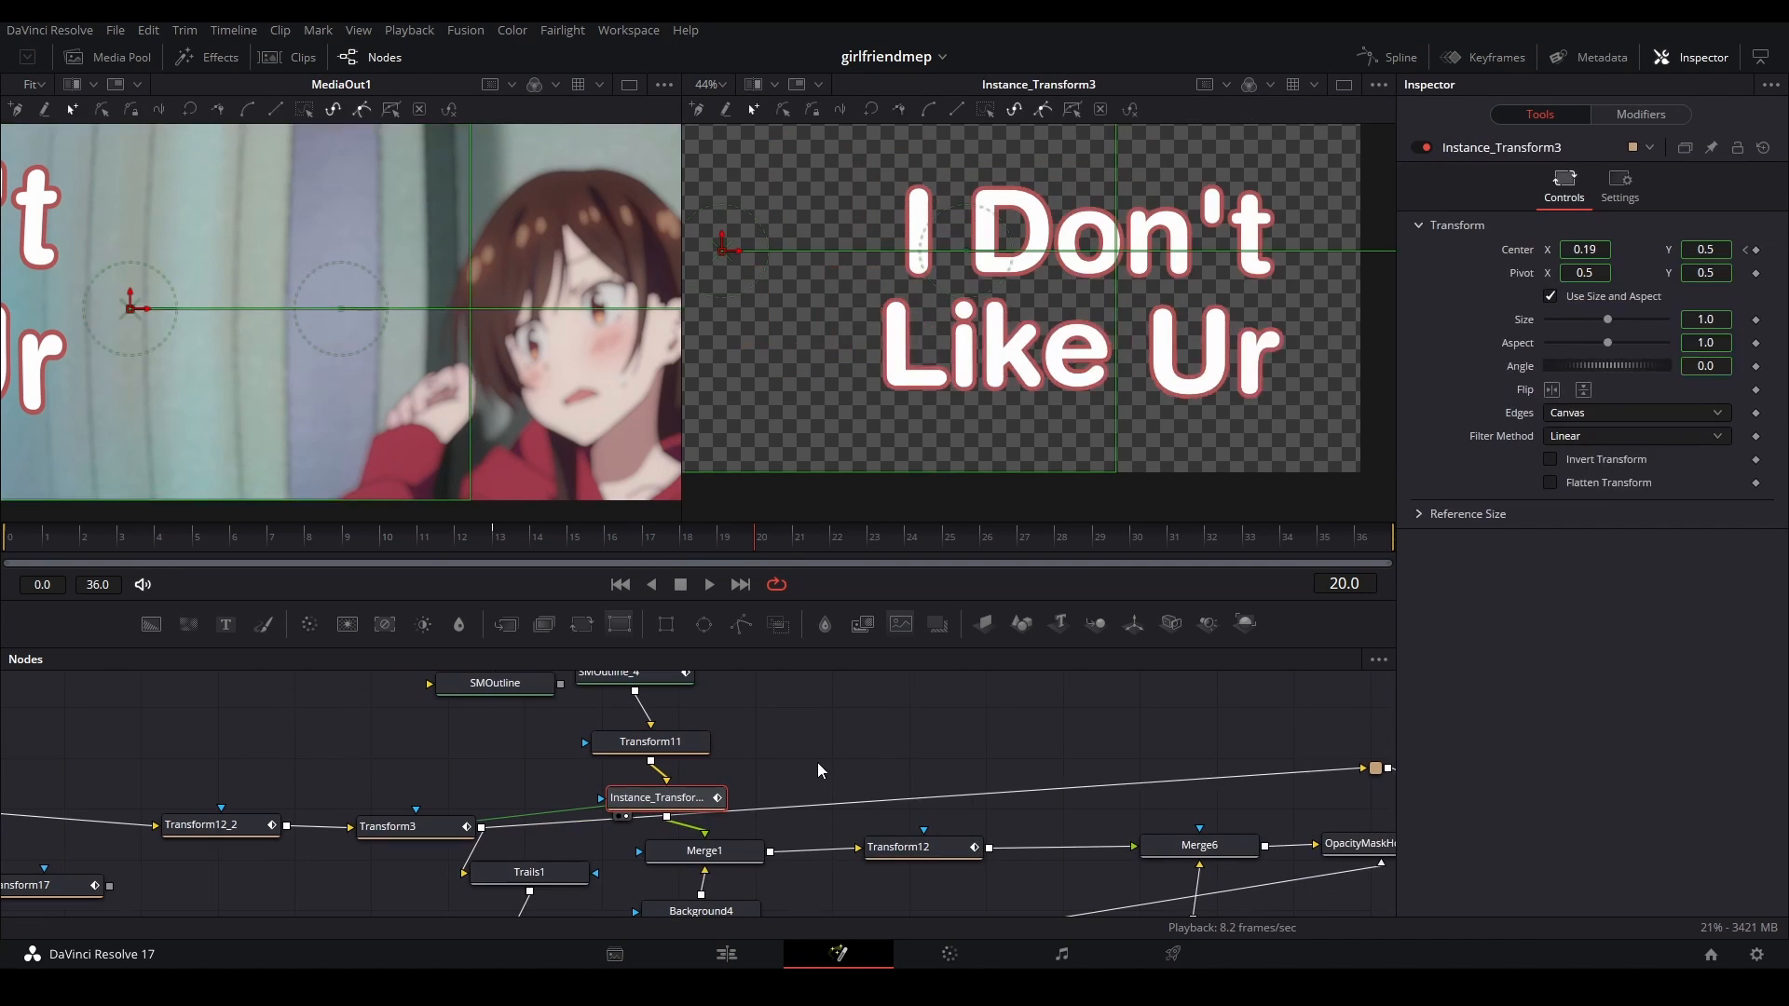
- View Merge1 in the second viewer and play back the text alongside the final output, replaying from frame 4
{"action": "left_click", "coordinate": [719, 857]}
{"action": "key", "text": "2"}
{"action": "key", "text": "space"}
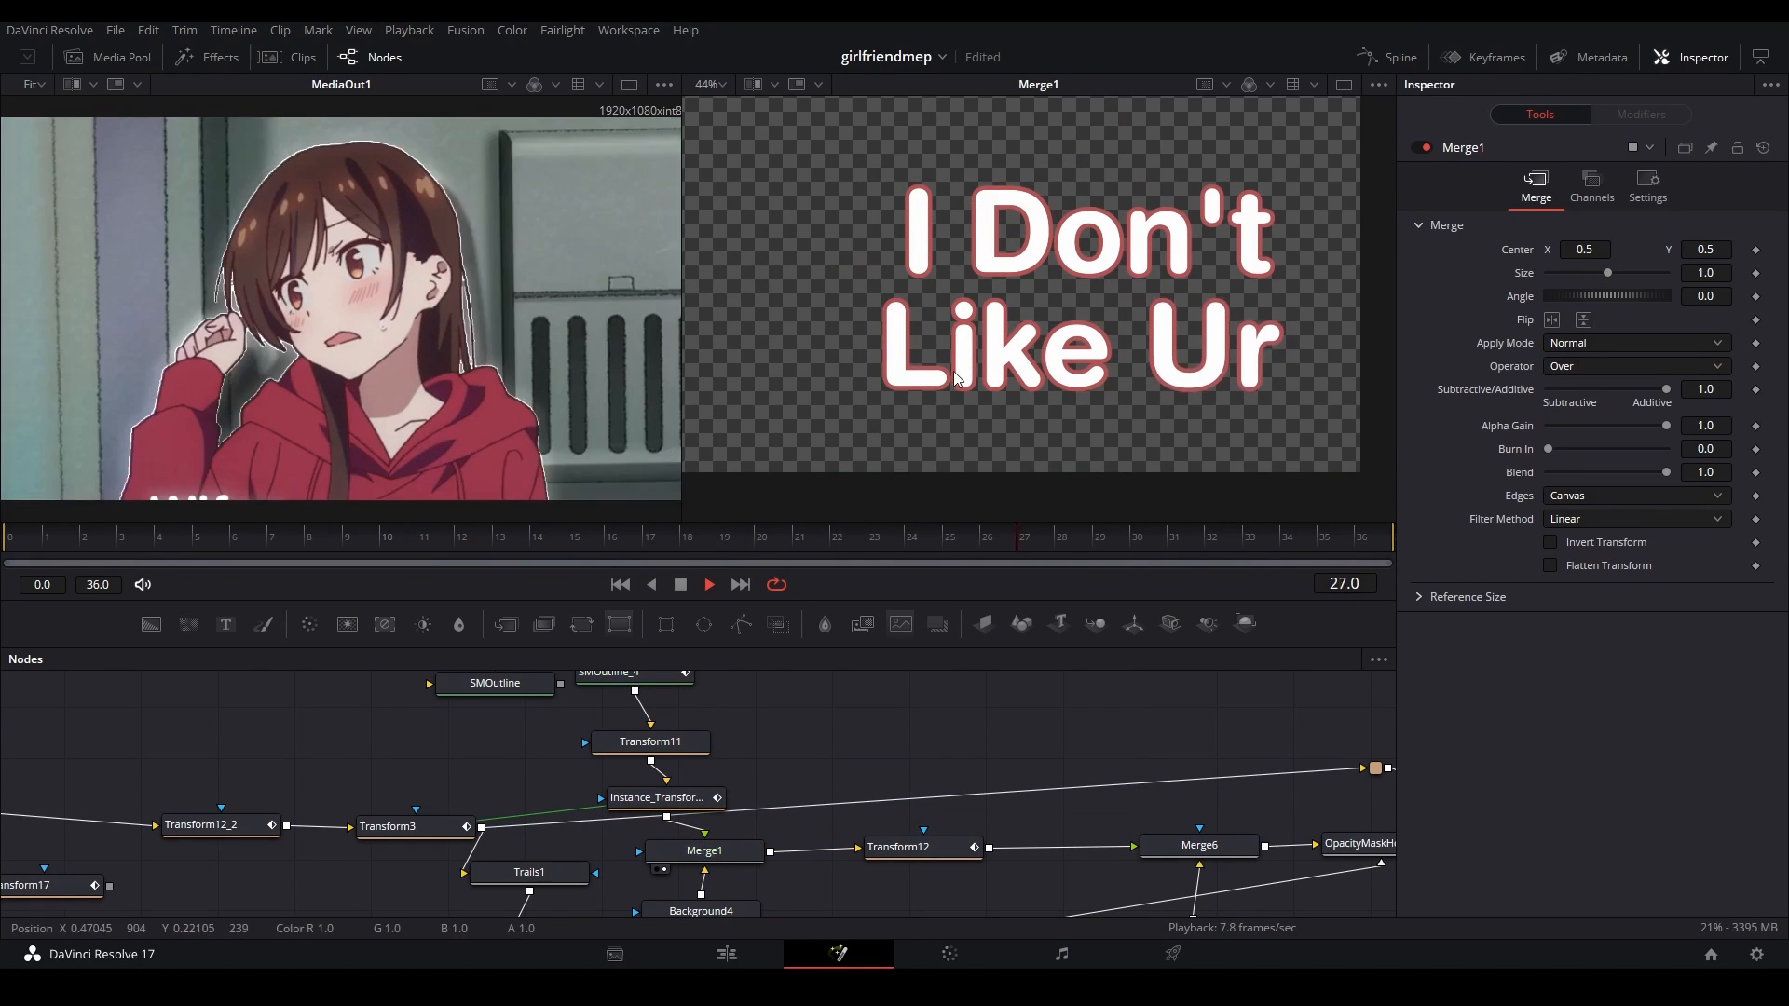
{"action": "key", "text": "space"}
{"action": "left_click", "coordinate": [160, 535]}
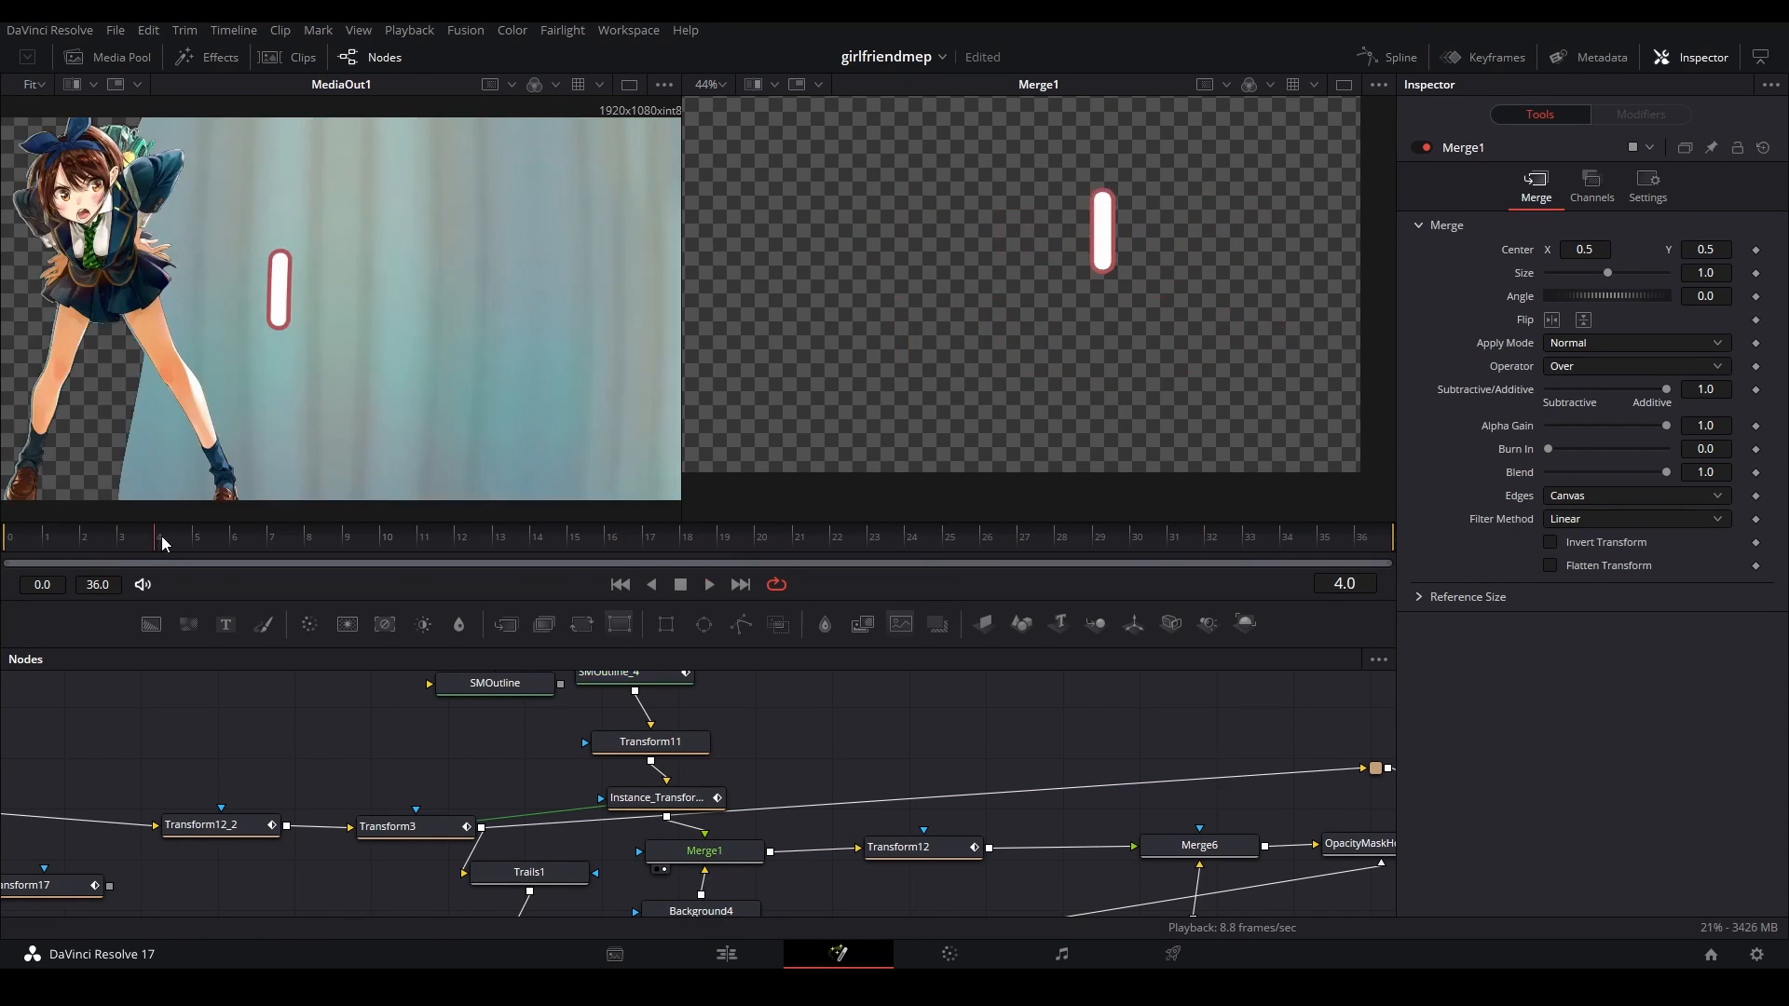
{"action": "key", "text": "space"}
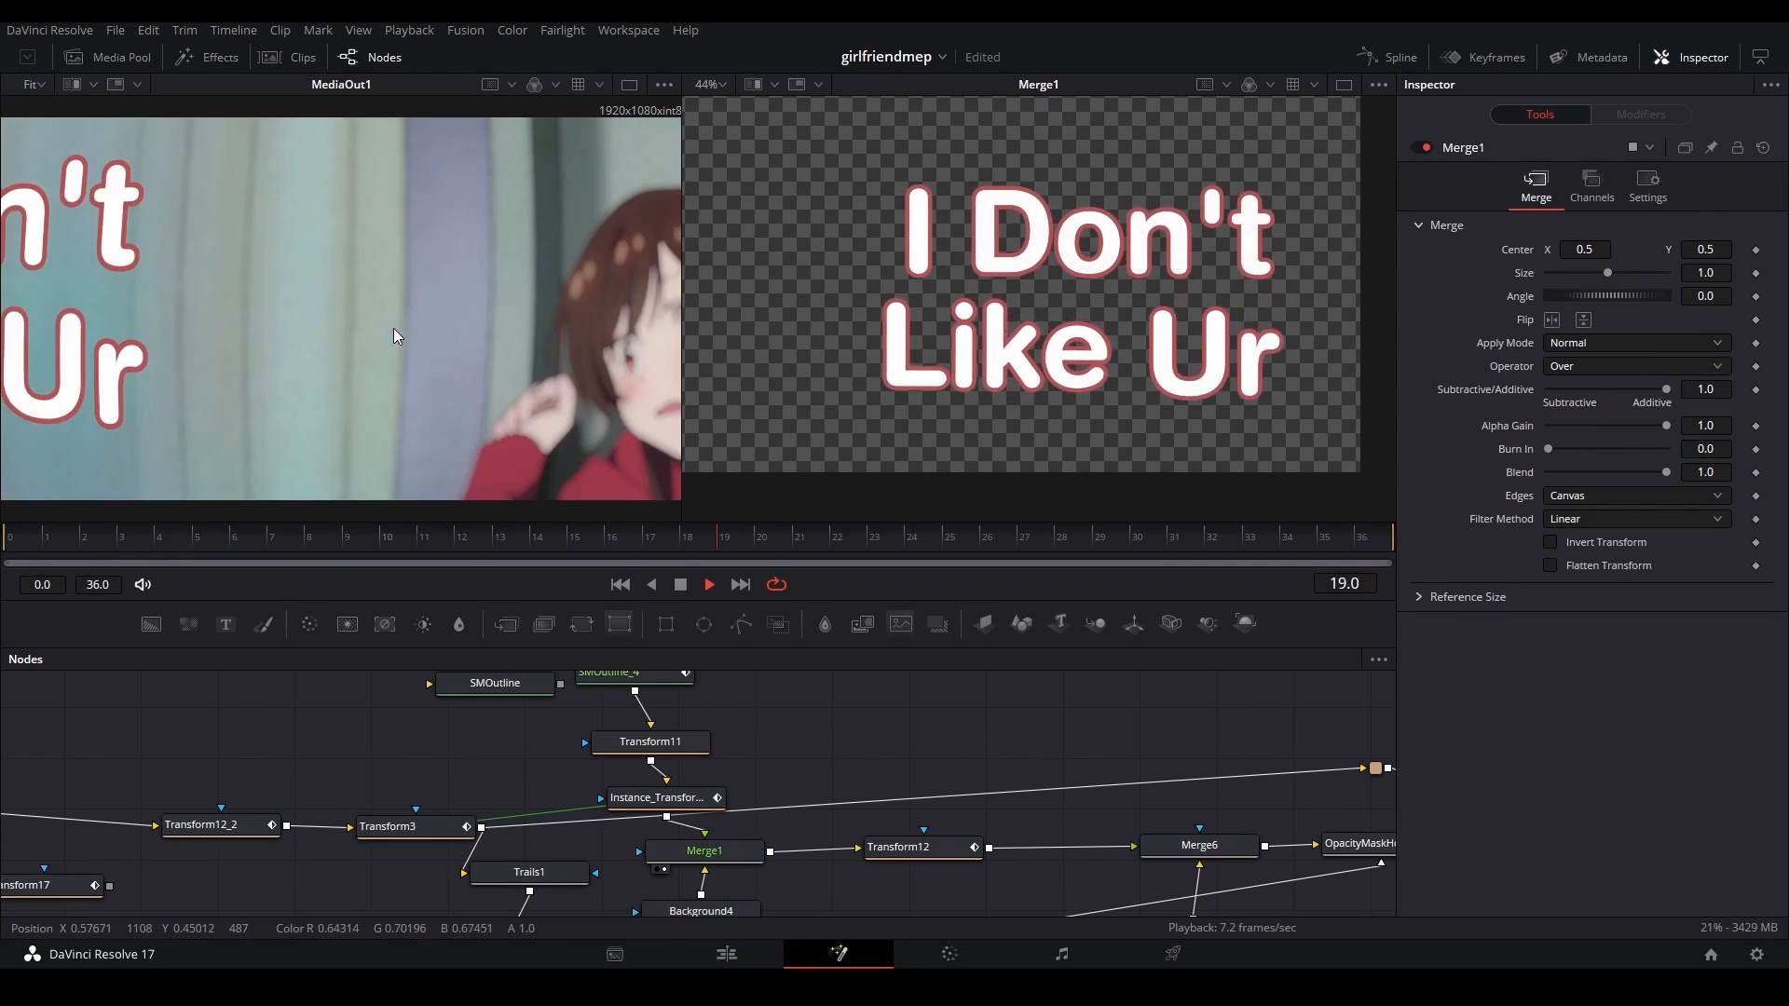
{"action": "key", "text": "space"}
- View Transform12 and Merge6 in turn in the second viewer to compare the text transform with its merge over the footage
{"action": "left_click_drag", "start_coordinate": [933, 747], "coordinate": [501, 658]}
{"action": "left_click", "coordinate": [485, 757]}
{"action": "key", "text": "2"}
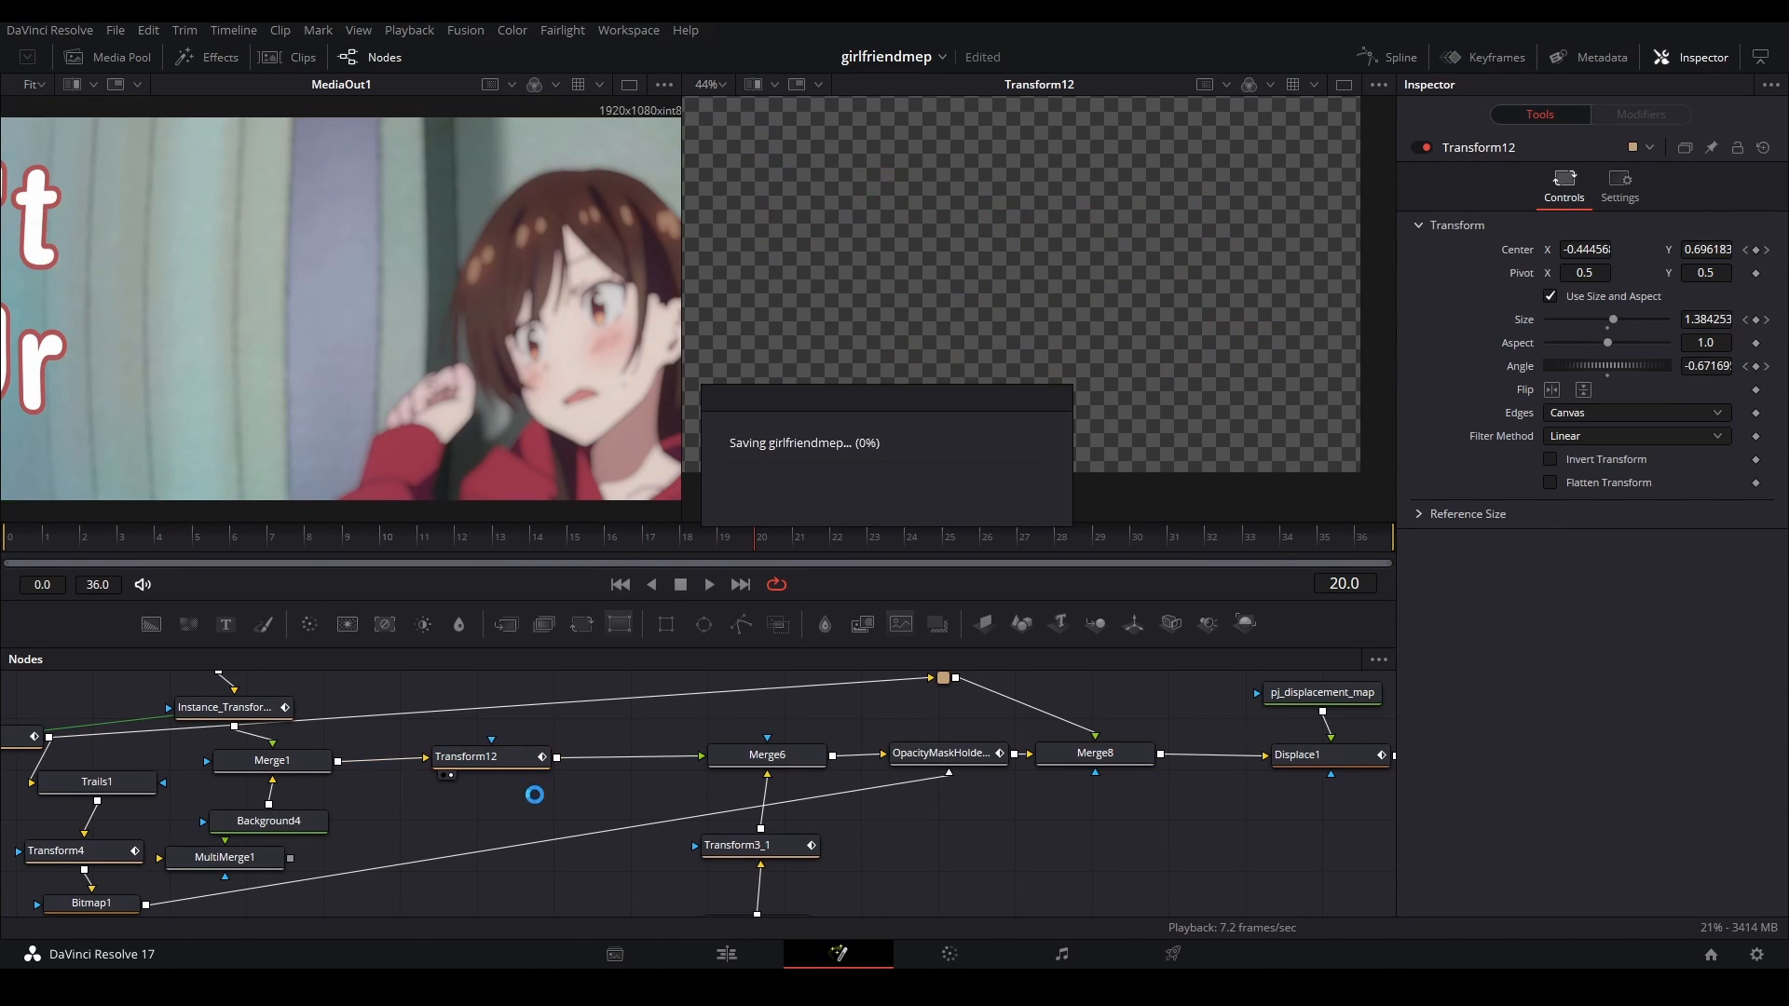
{"action": "left_click", "coordinate": [799, 762]}
{"action": "key", "text": "2"}
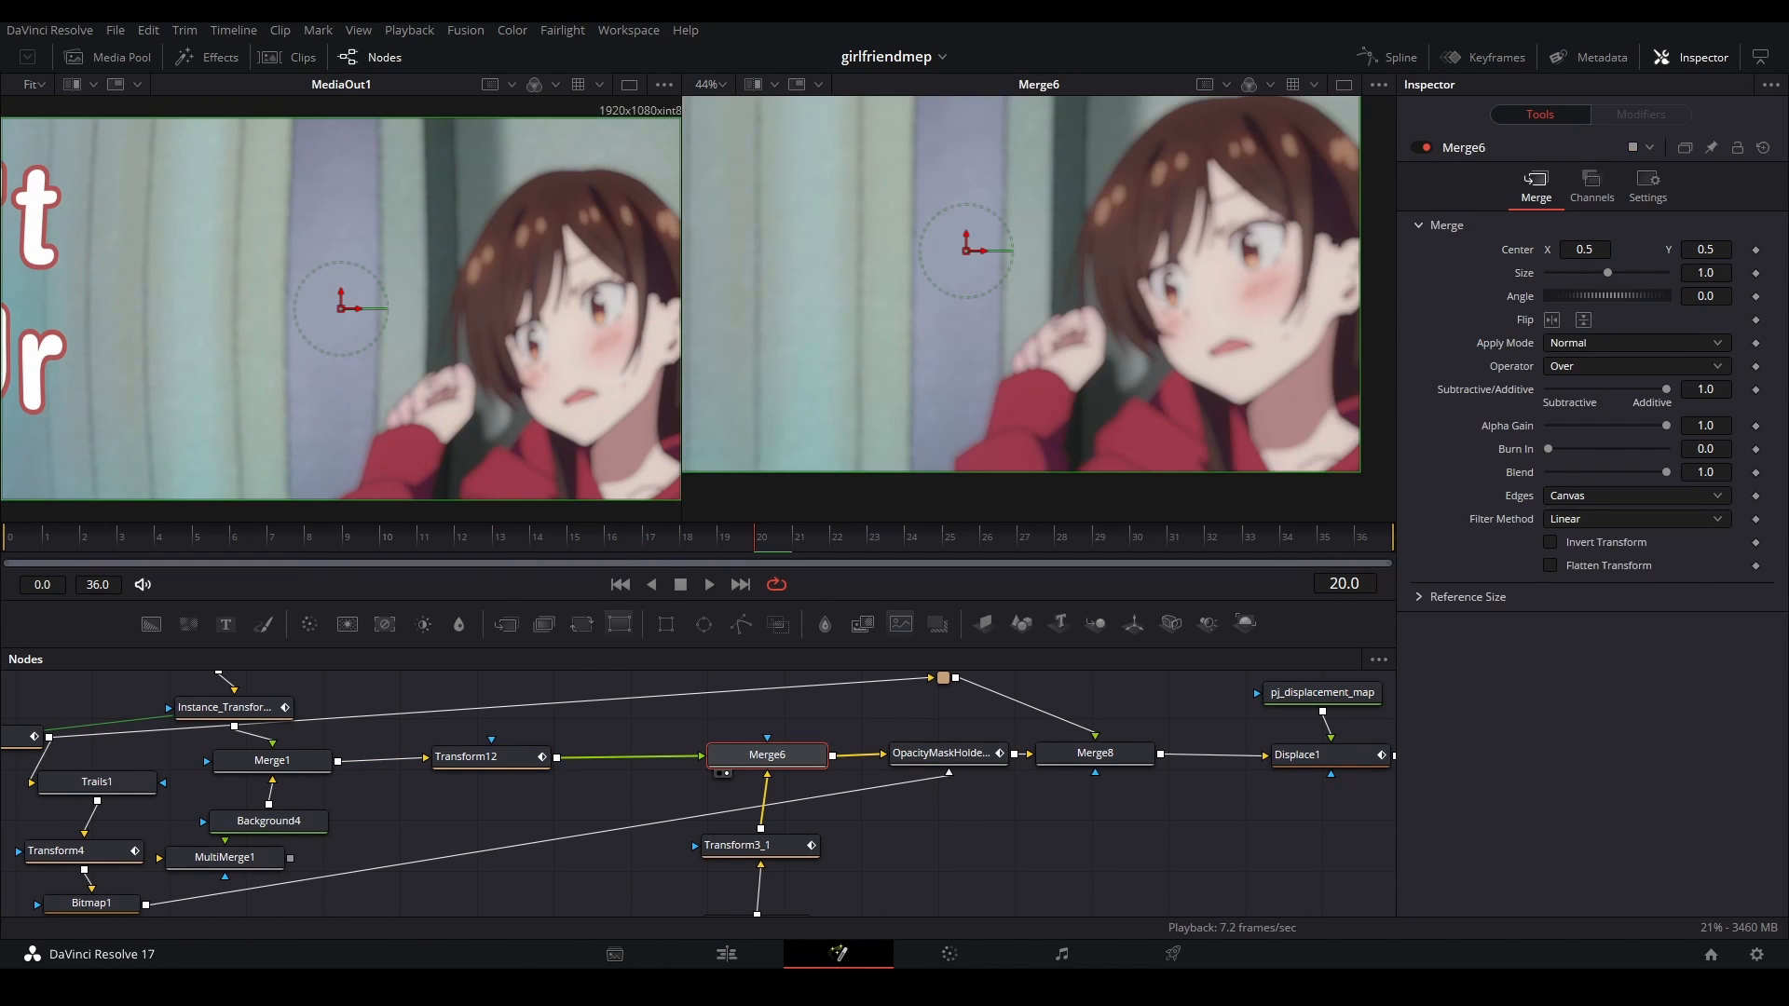
- Follow the node tree below Merge6 back to its source clip and view MediaIn2 in the second viewer
{"action": "left_click_drag", "start_coordinate": [766, 837], "coordinate": [577, 750]}
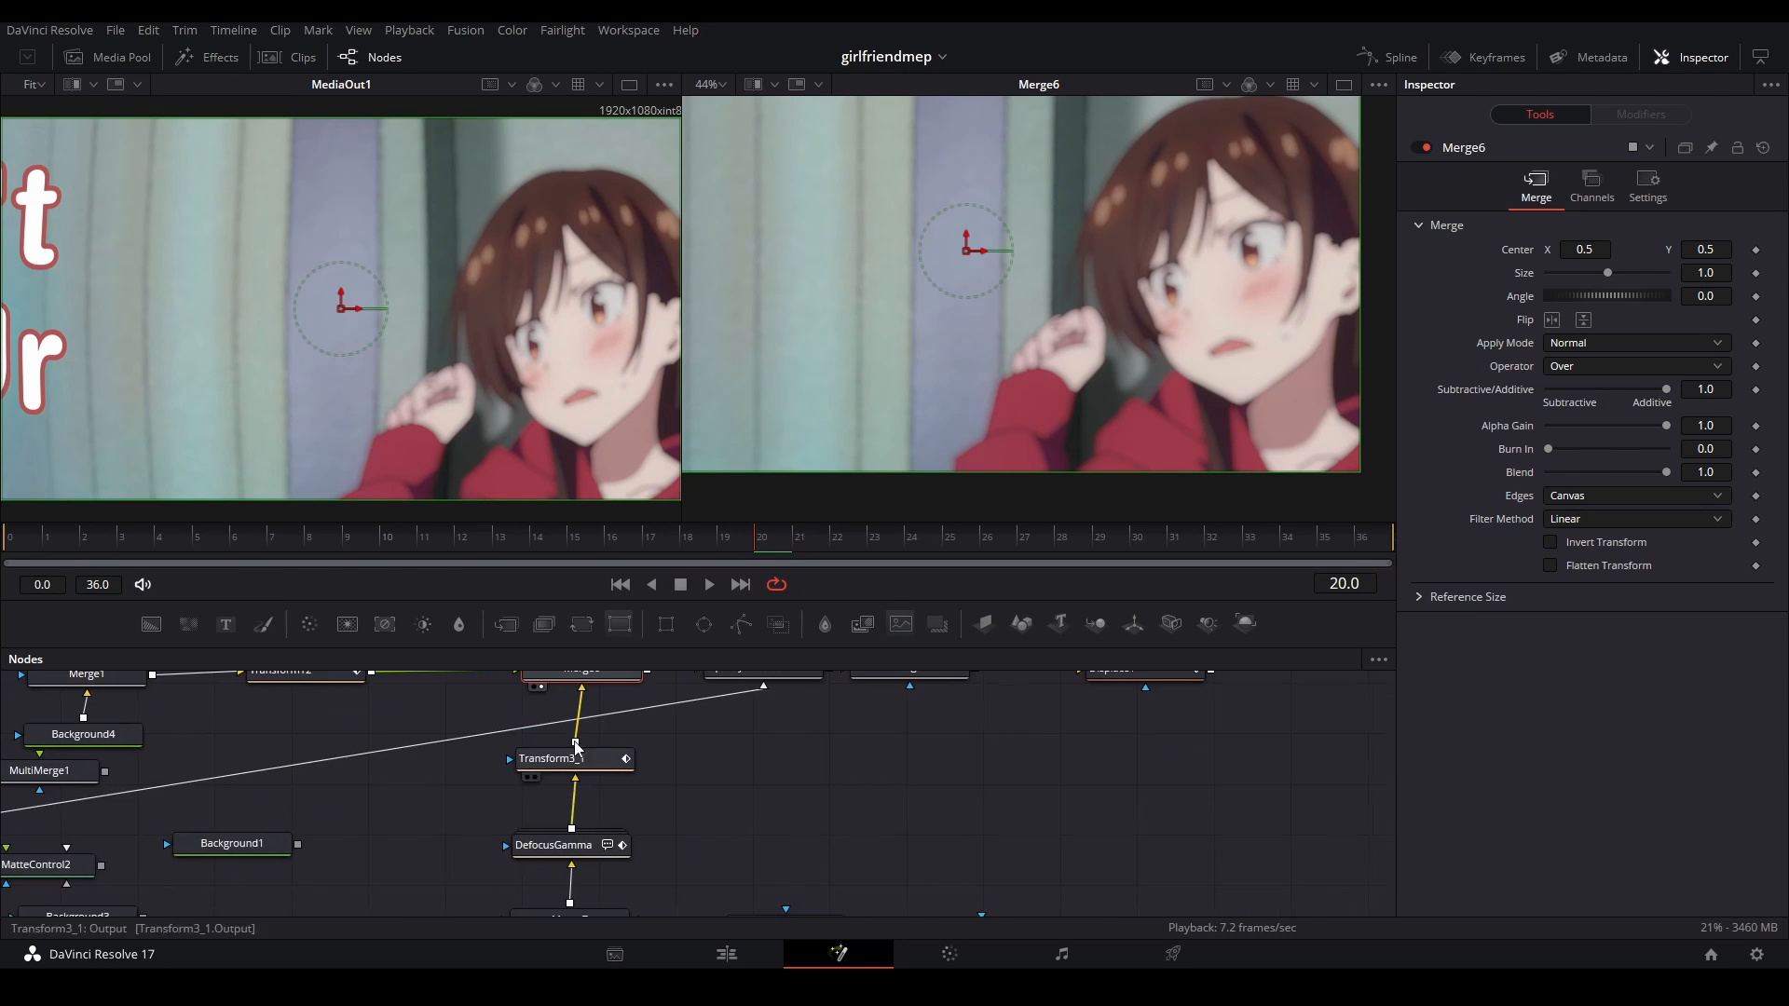
{"action": "scroll", "coordinate": [672, 751], "scroll_direction": "down", "scroll_amount": 3}
{"action": "left_click_drag", "start_coordinate": [788, 784], "coordinate": [590, 684]}
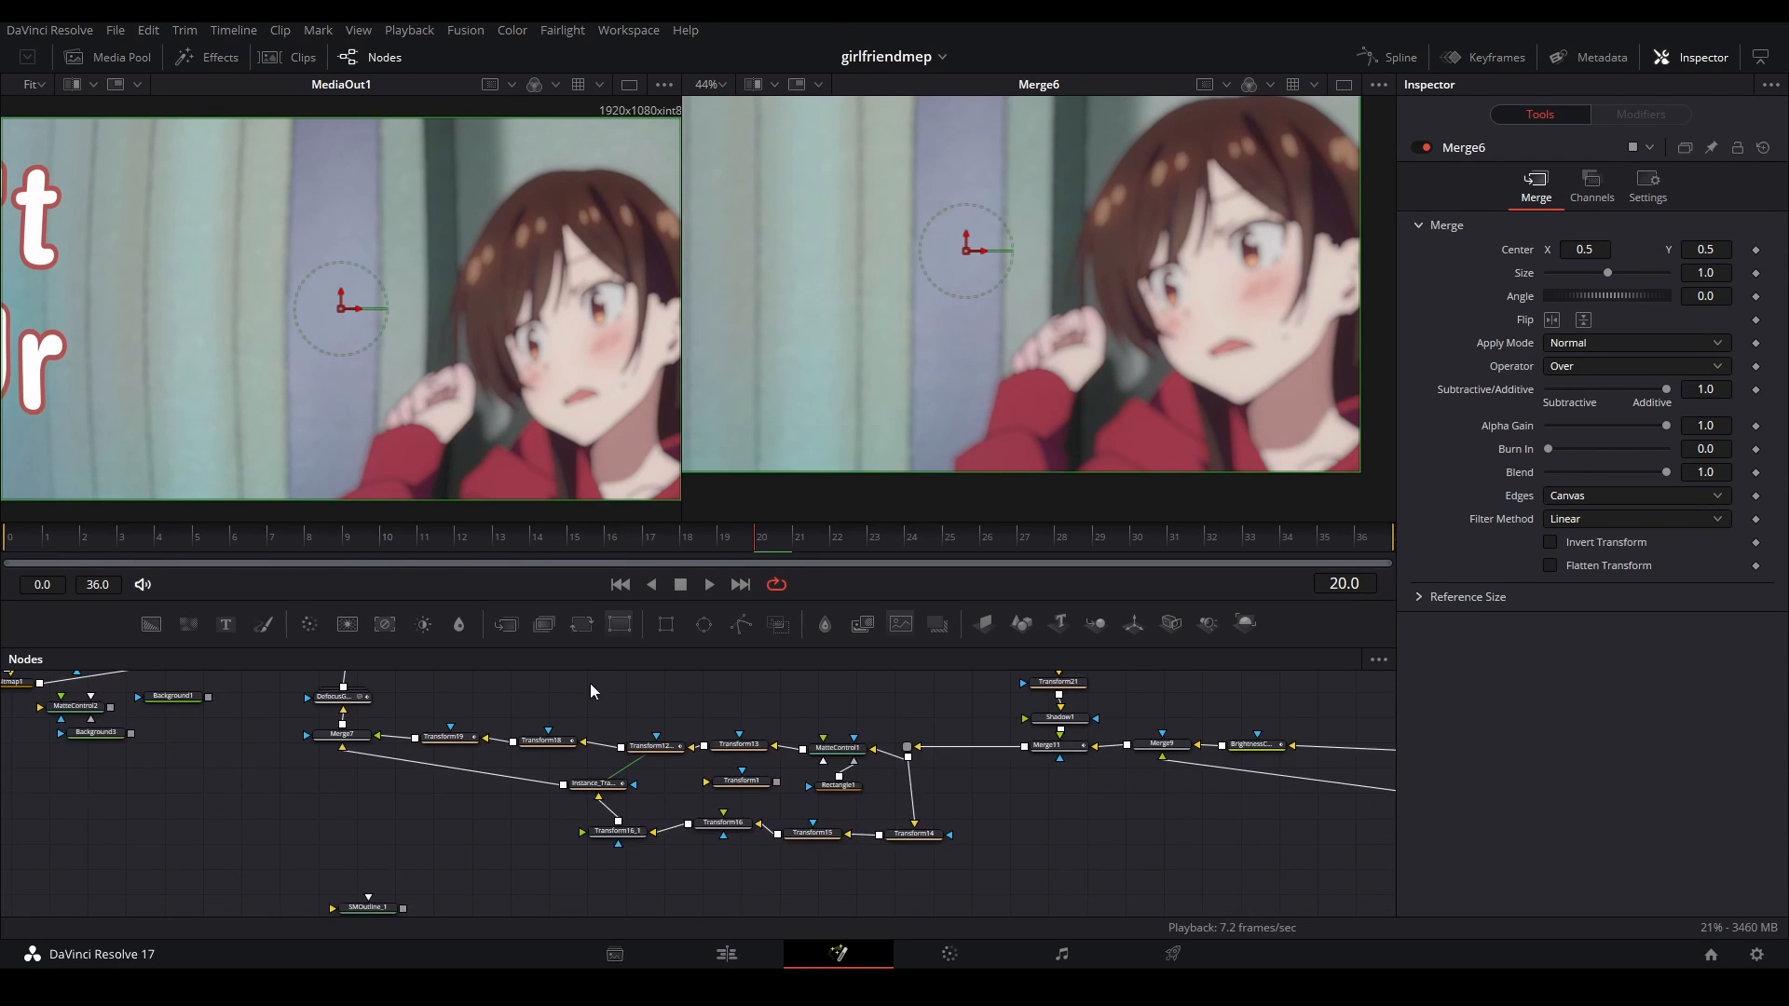
{"action": "left_click_drag", "start_coordinate": [771, 676], "coordinate": [538, 510]}
{"action": "scroll", "coordinate": [1087, 774], "scroll_direction": "down", "scroll_amount": 5}
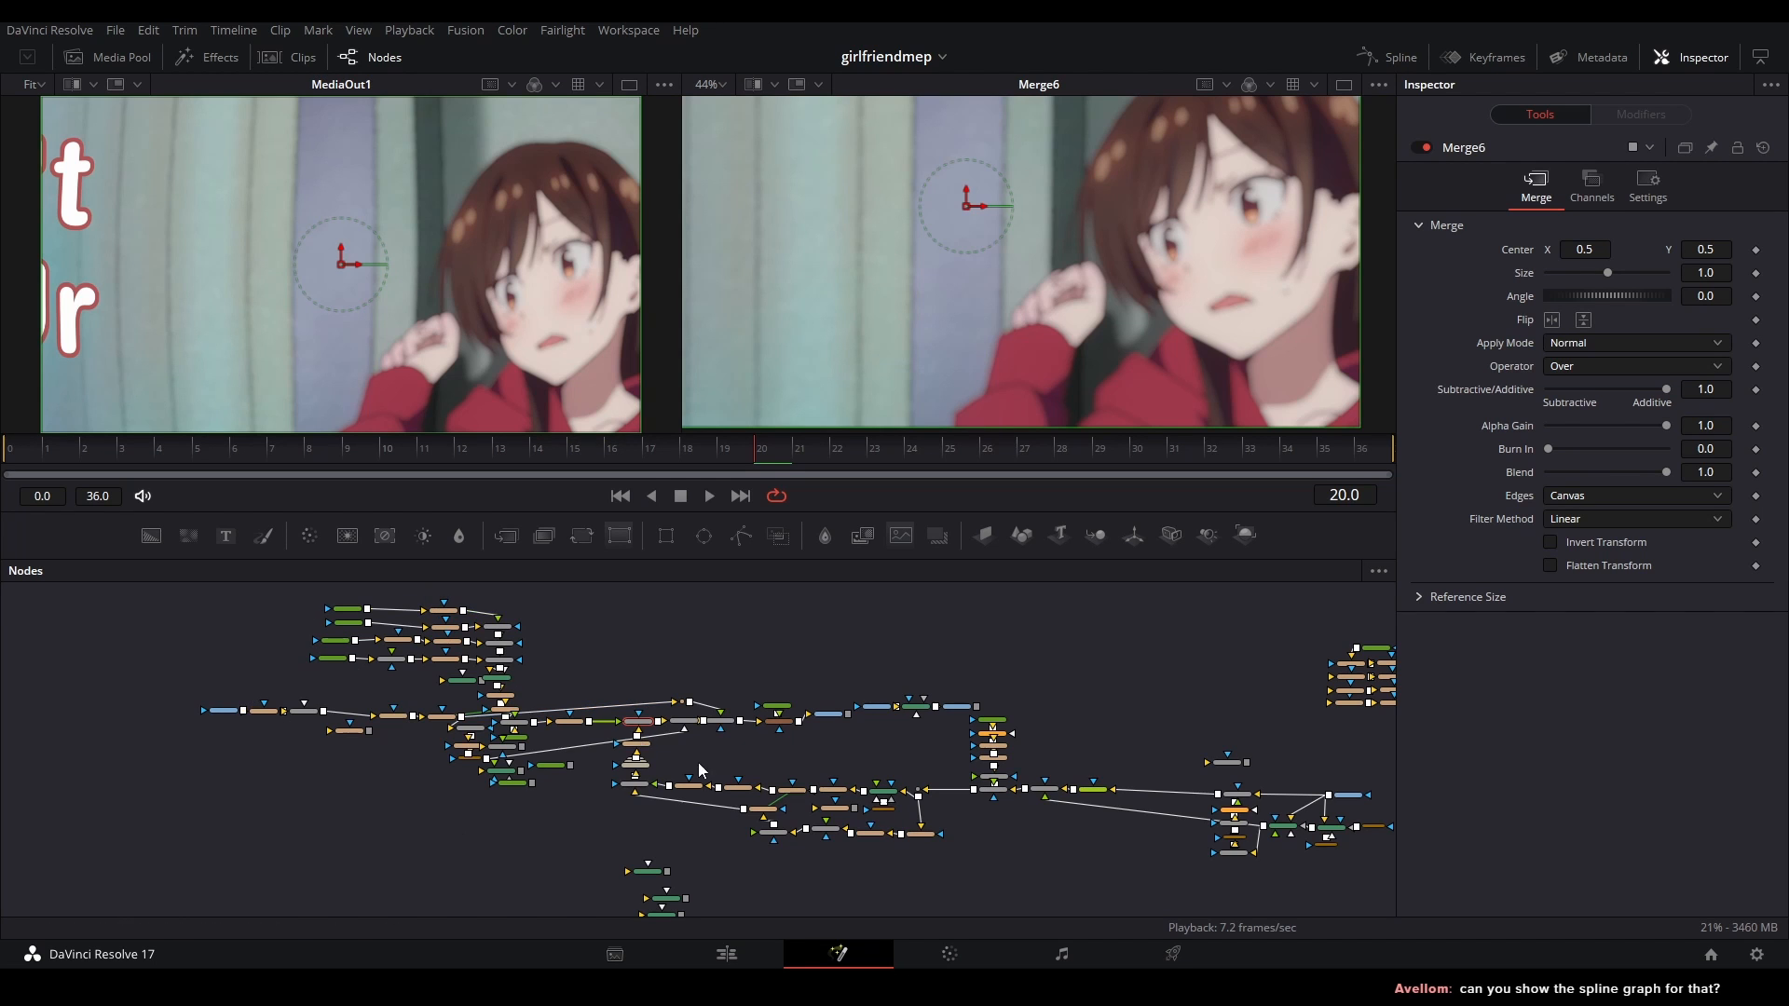
{"action": "scroll", "coordinate": [697, 762], "scroll_direction": "up", "scroll_amount": 5}
{"action": "left_click", "coordinate": [905, 730]}
{"action": "key", "text": "2"}
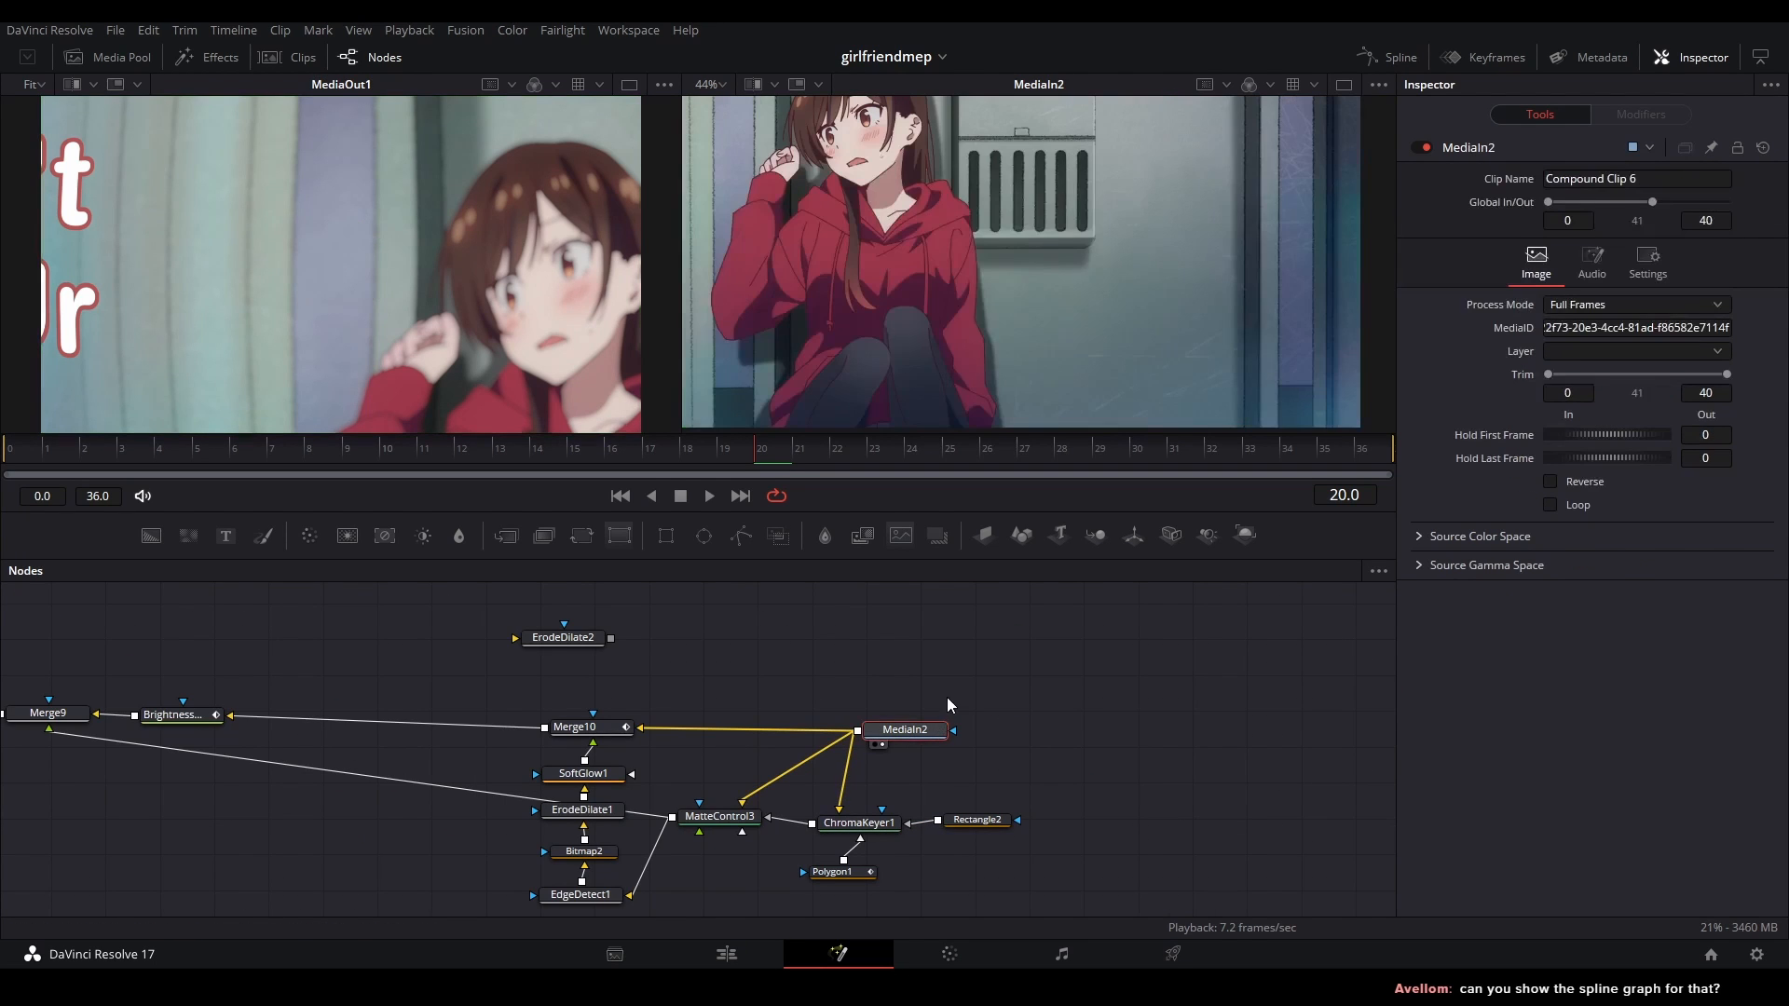
- Enlarge the viewer area and play back the MediaIn2 source clip from near the start of the composition
{"action": "left_click", "coordinate": [947, 697]}
{"action": "left_click_drag", "start_coordinate": [889, 509], "coordinate": [899, 535]}
{"action": "left_click_drag", "start_coordinate": [783, 726], "coordinate": [947, 771]}
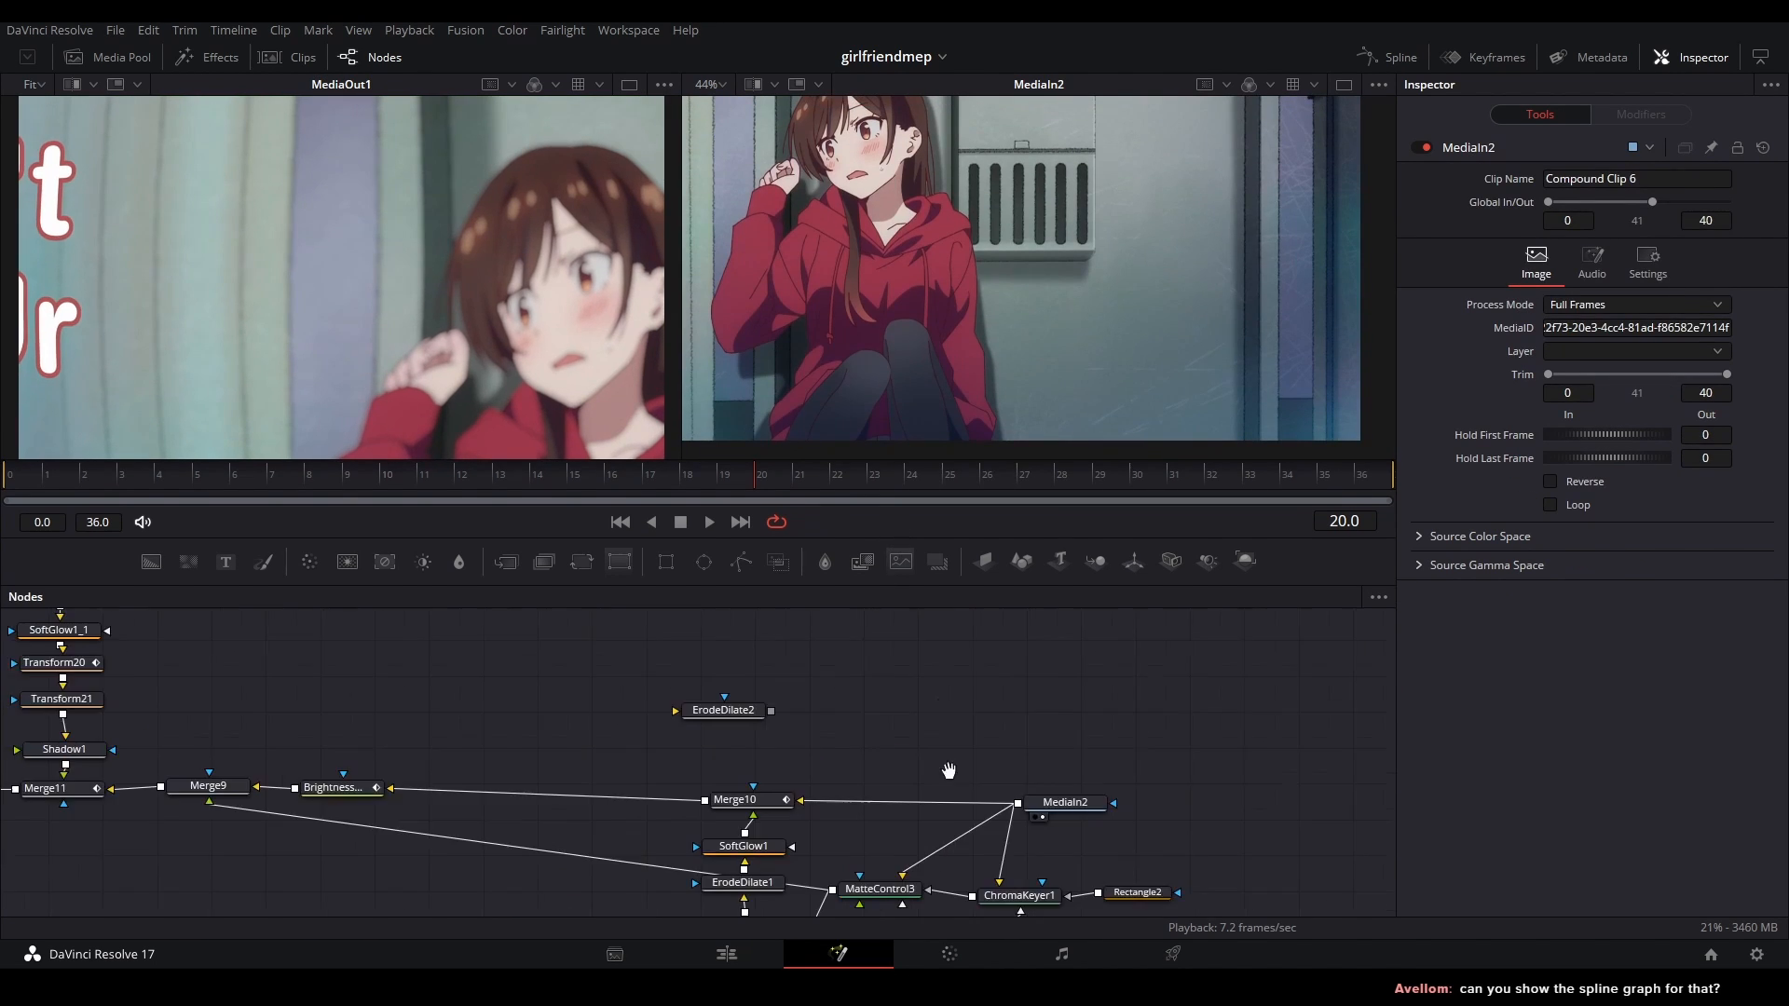
{"action": "left_click_drag", "start_coordinate": [908, 524], "coordinate": [908, 570]}
{"action": "left_click", "coordinate": [201, 522]}
{"action": "key", "text": "space"}
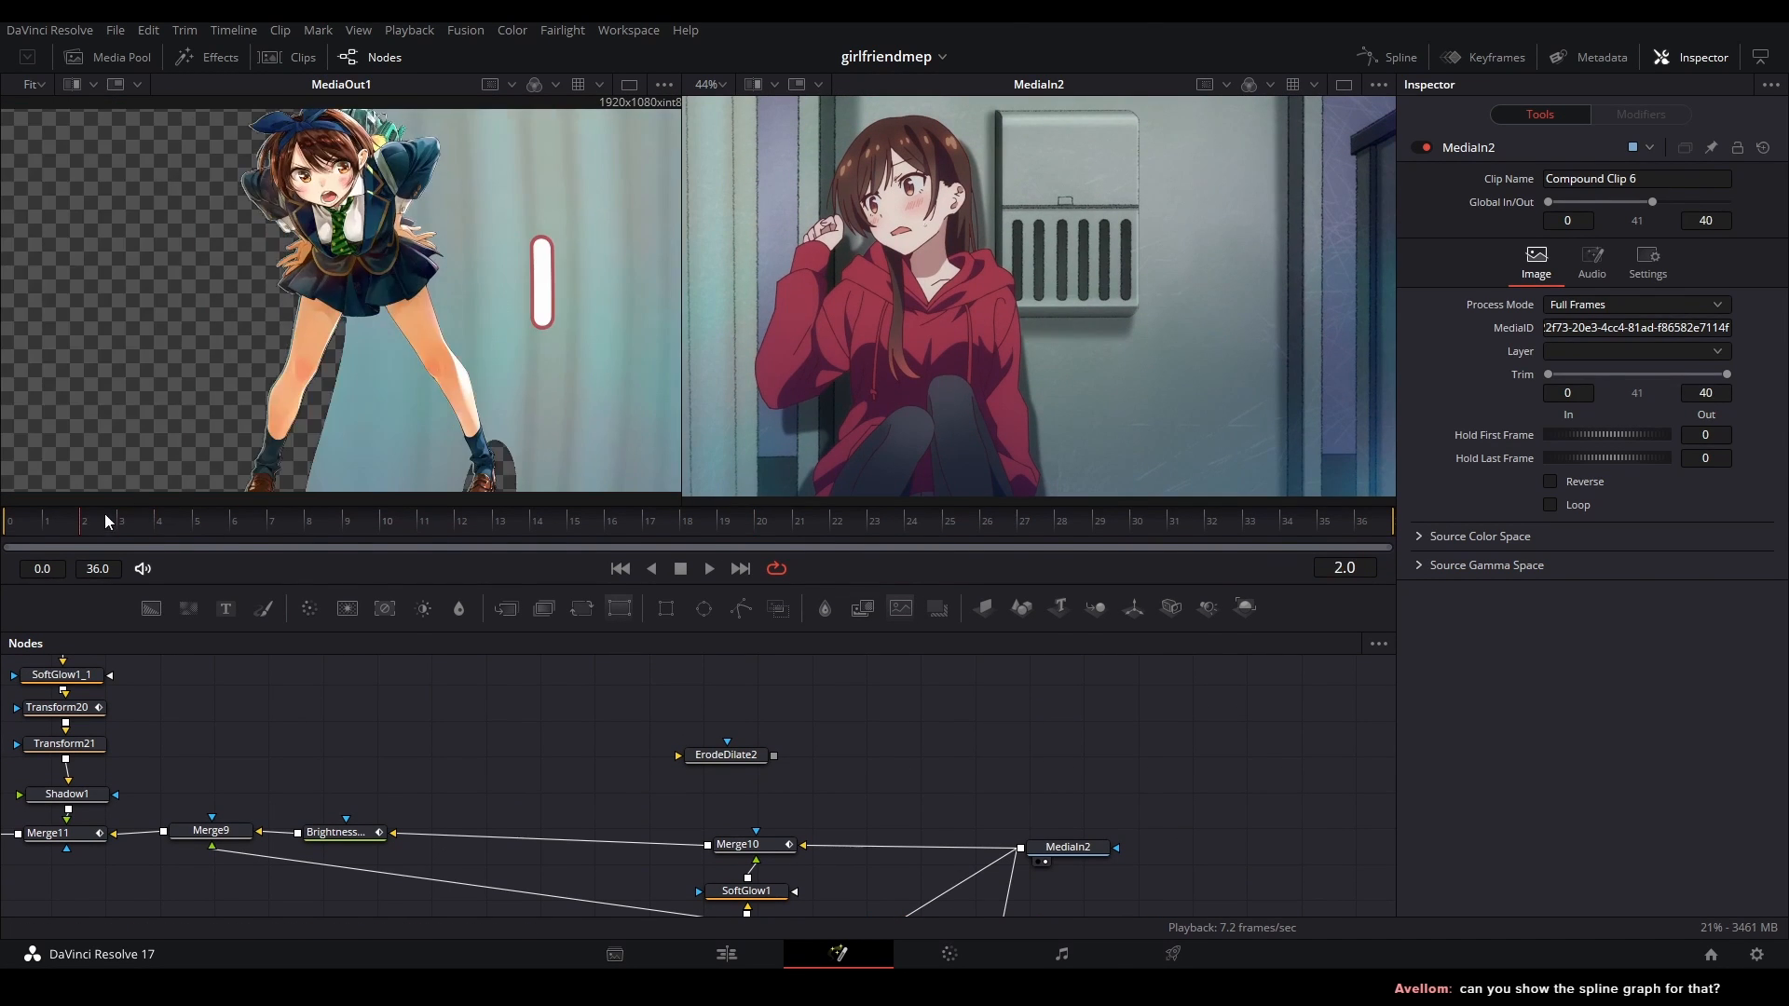
- View ChromaKeyer1 and MatteControl3 in turn in the second viewer to examine the cut-out character
{"action": "left_click_drag", "start_coordinate": [976, 760], "coordinate": [781, 643]}
{"action": "left_click", "coordinate": [830, 824]}
{"action": "key", "text": "2"}
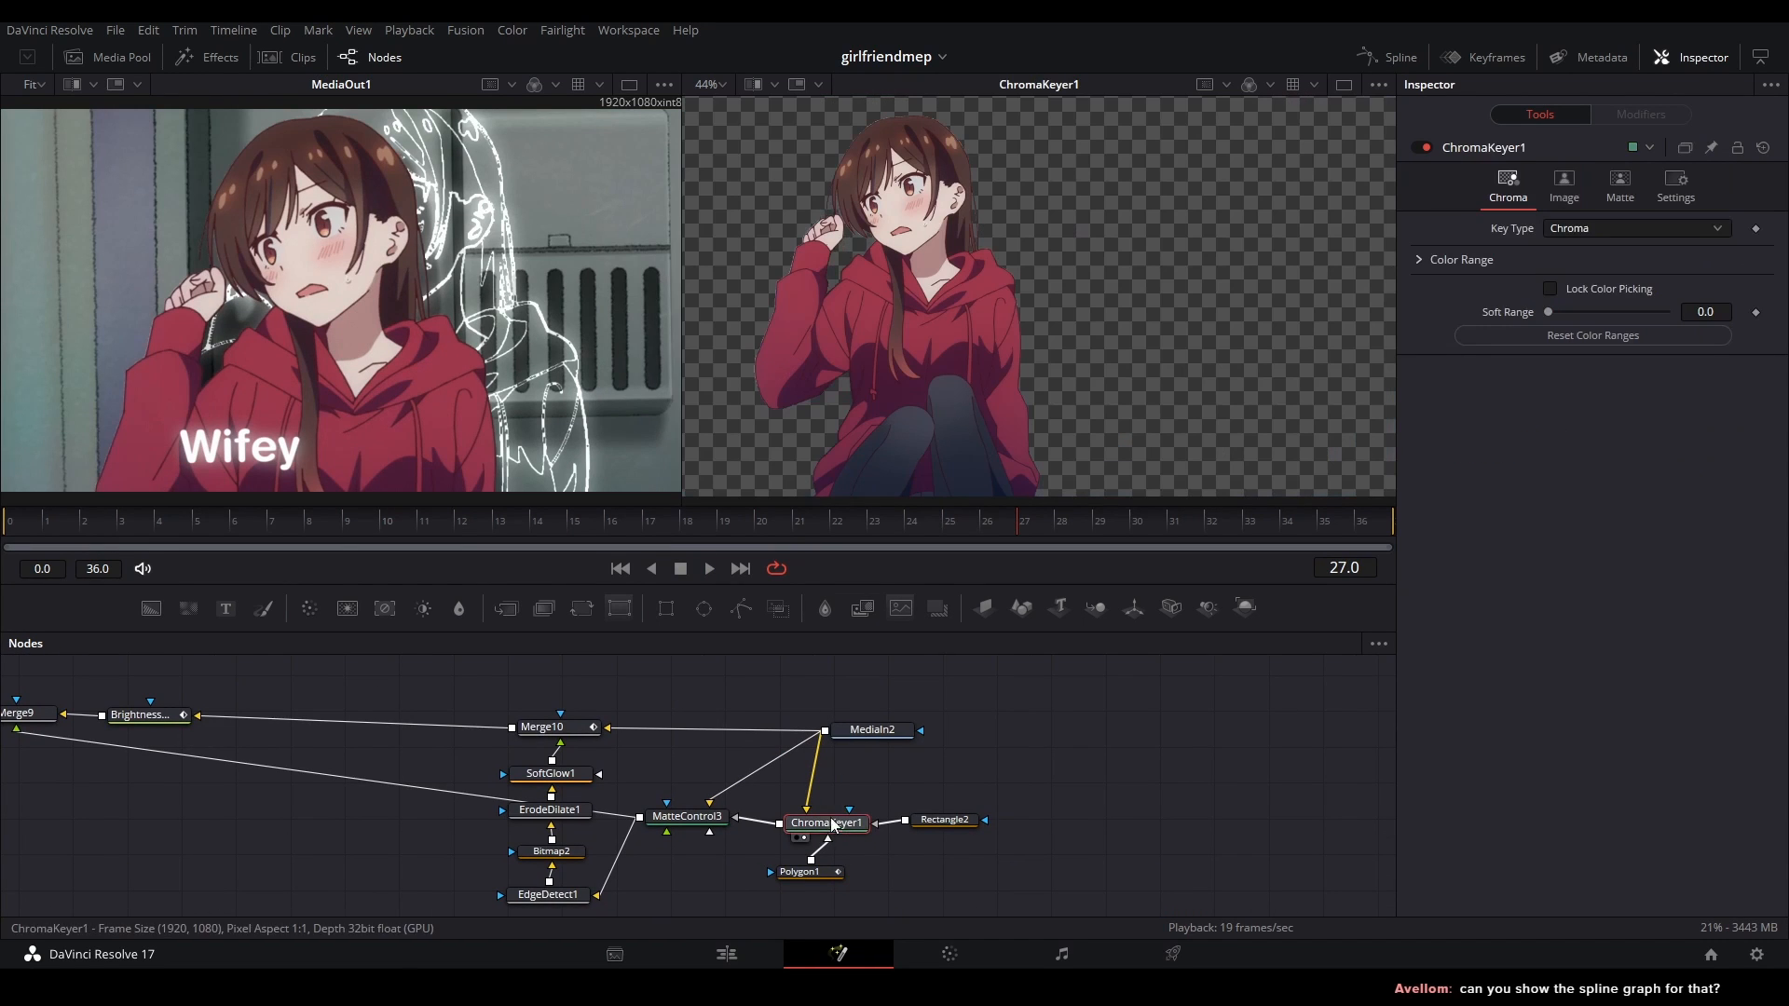
{"action": "left_click", "coordinate": [686, 816]}
{"action": "key", "text": "2"}
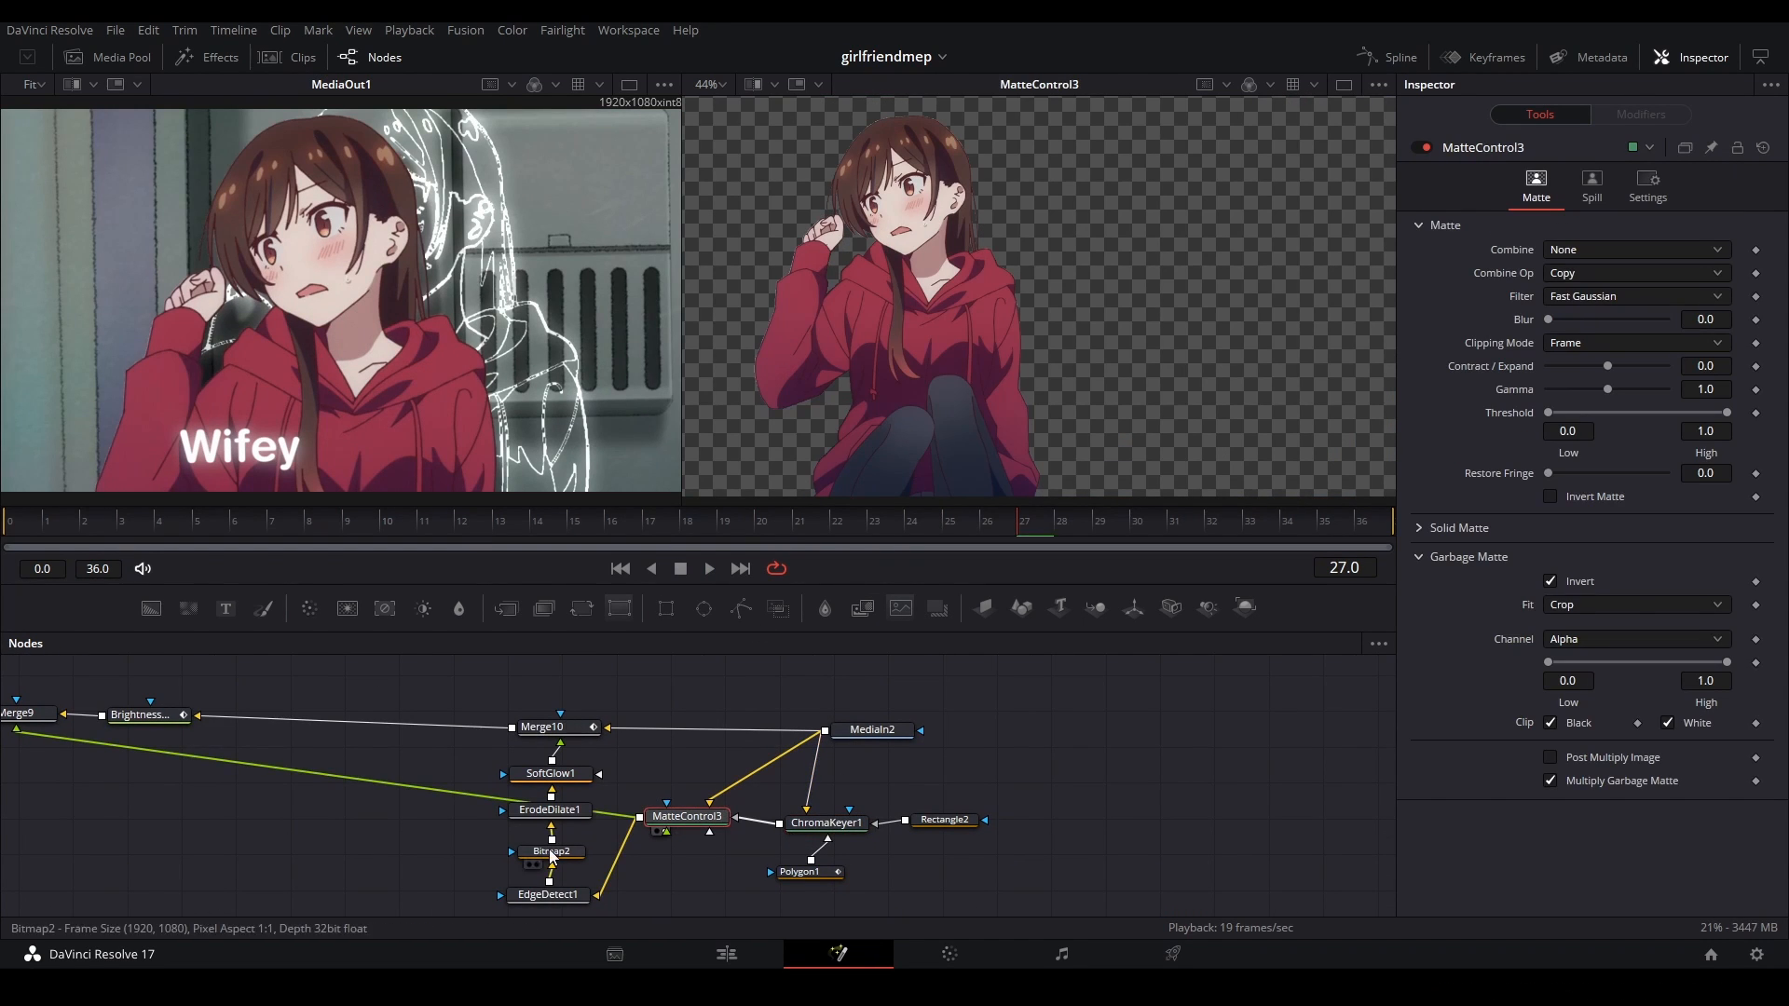
- View EdgeDetect1 and Bitmap2 in turn in the second viewer to examine the character's outline mask
{"action": "left_click_drag", "start_coordinate": [597, 863], "coordinate": [661, 832]}
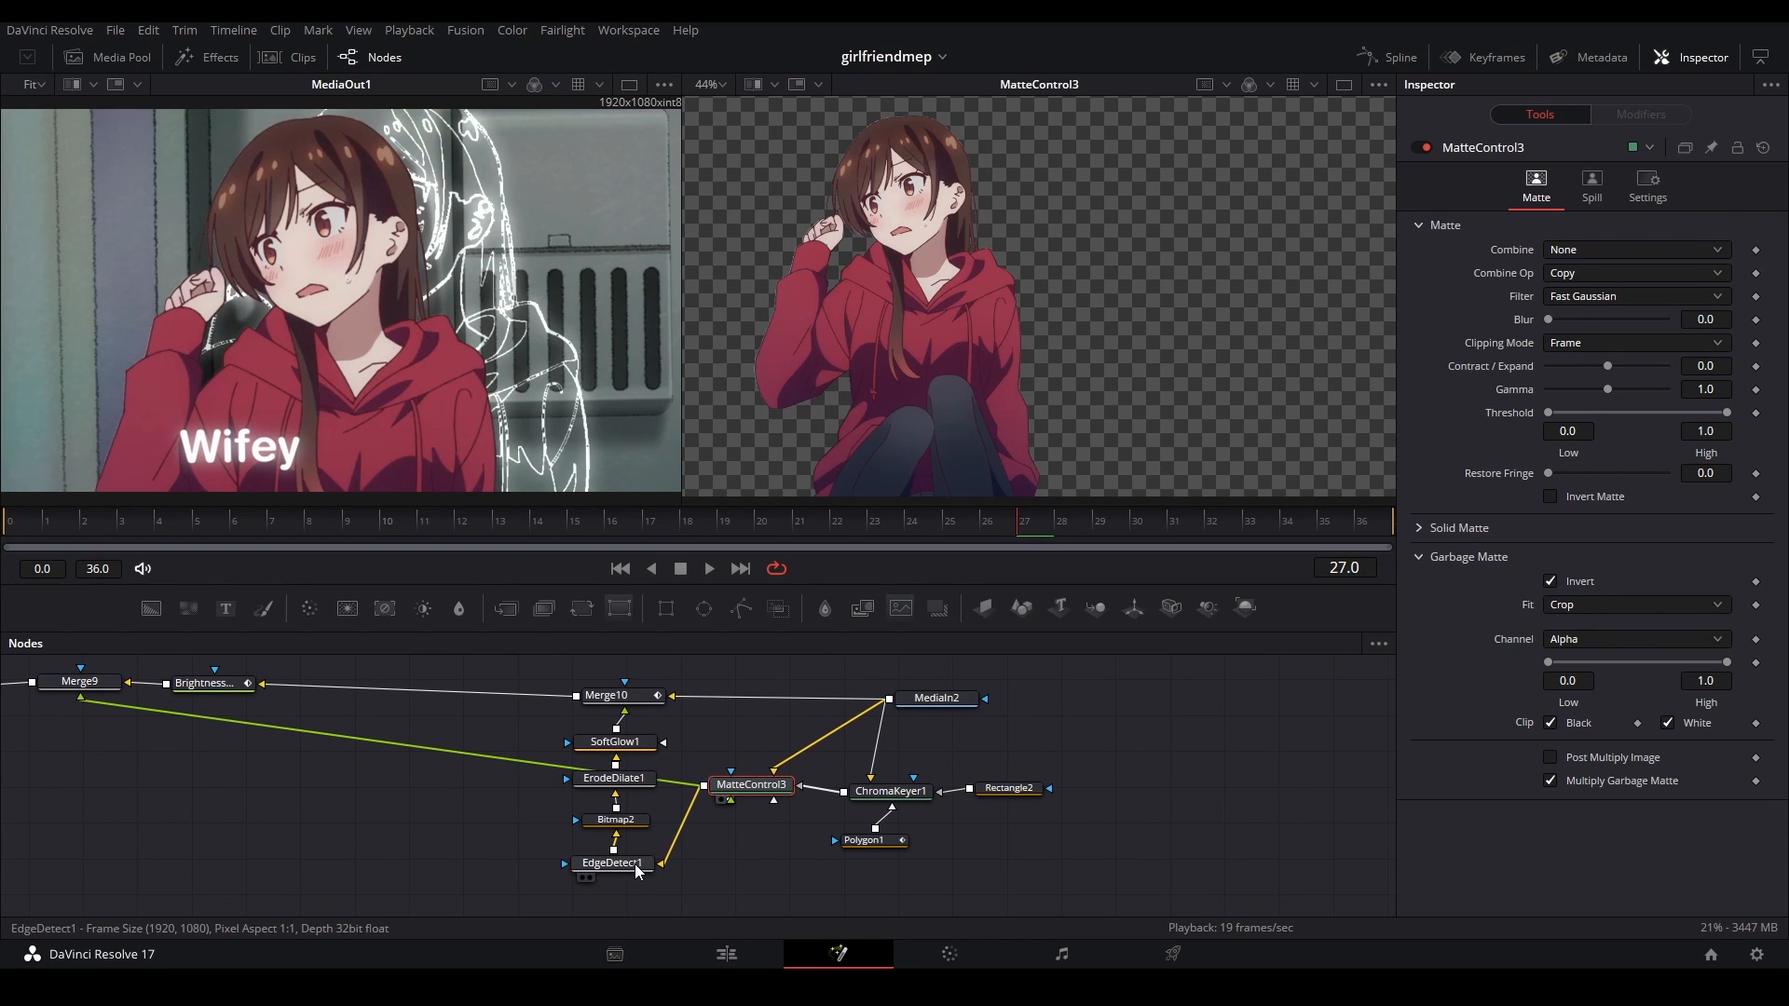
{"action": "left_click", "coordinate": [638, 869]}
{"action": "key", "text": "2"}
{"action": "left_click", "coordinate": [630, 823]}
{"action": "key", "text": "2"}
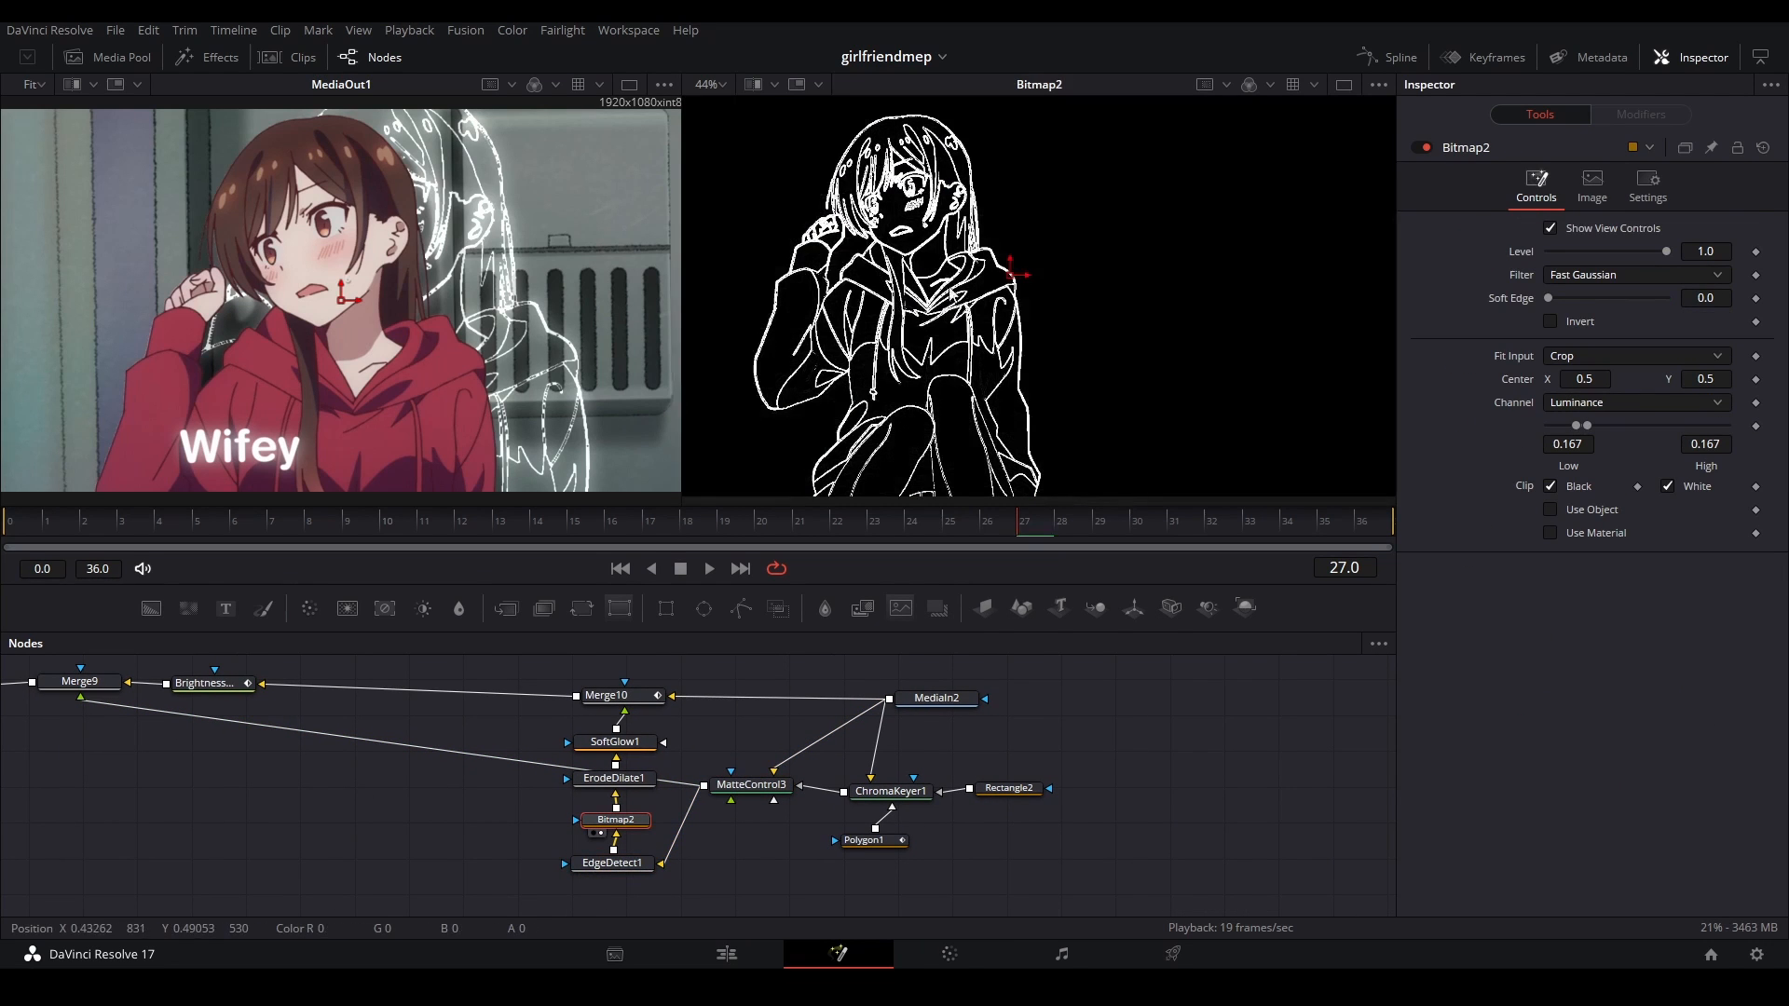
{"action": "left_click_drag", "start_coordinate": [950, 294], "coordinate": [986, 312]}
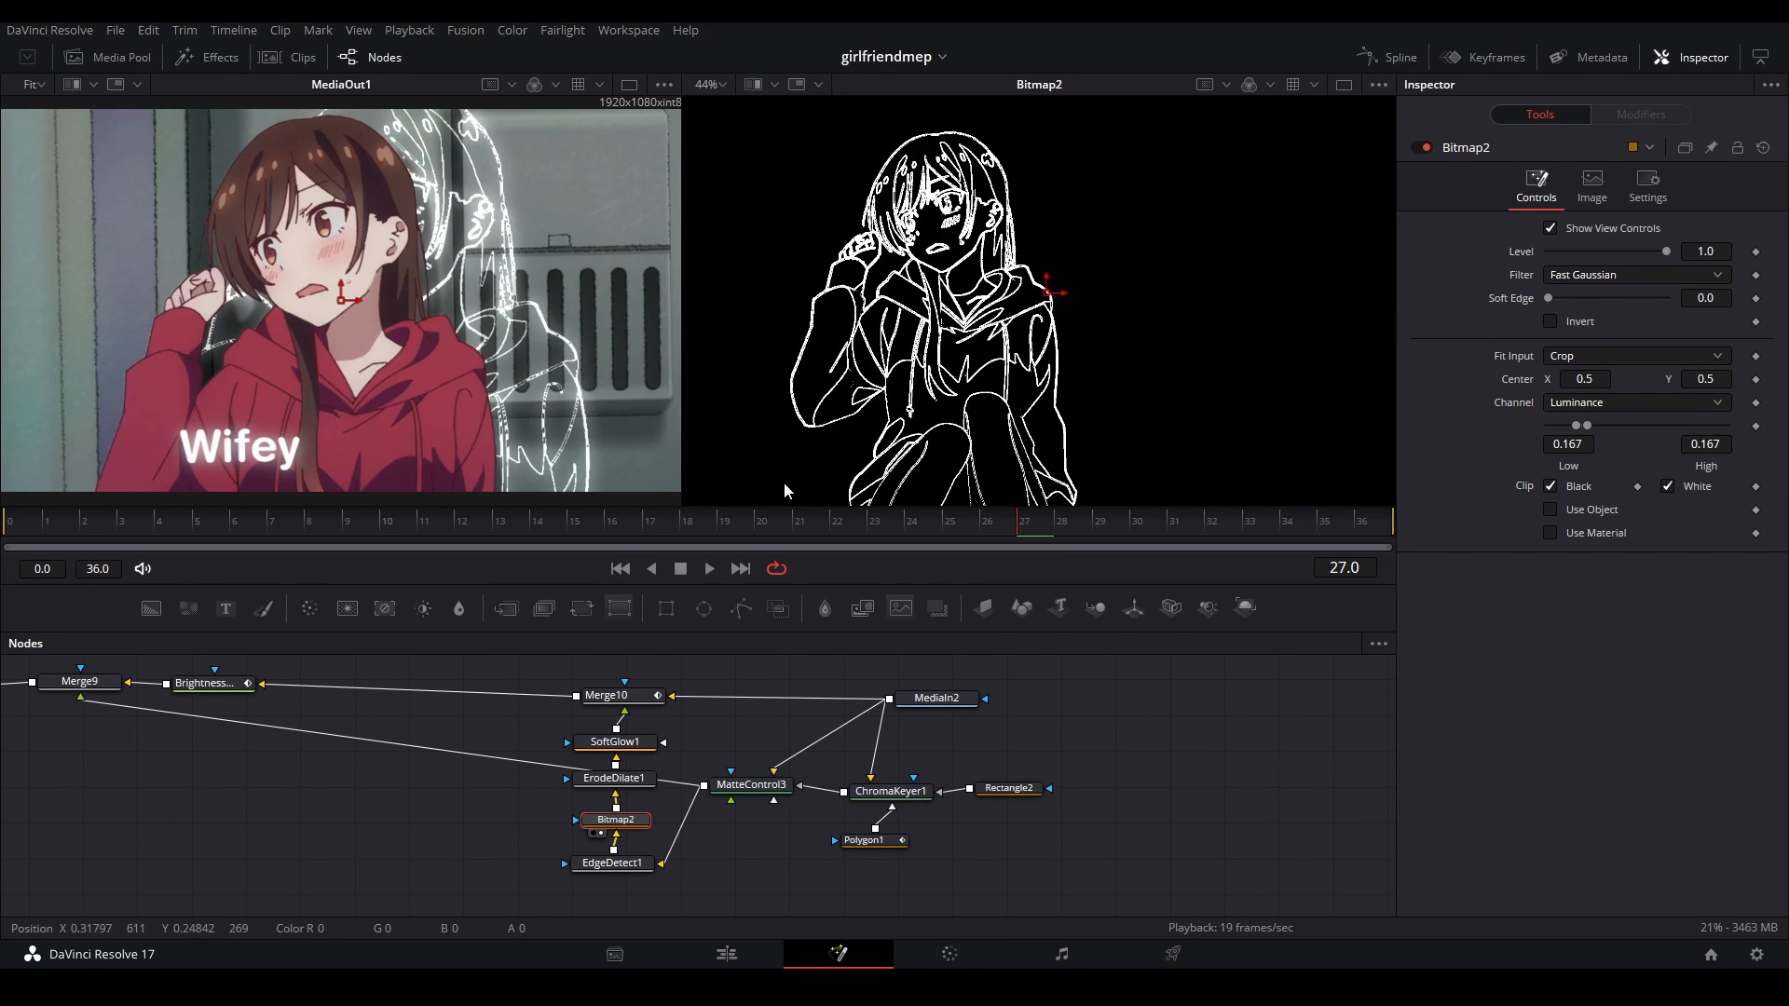
- View ErodeDilate1 up close, followed by SoftGlow1, in the second viewer to compare the thinned and glowing outlines
{"action": "left_click", "coordinate": [640, 779]}
{"action": "key", "text": "2"}
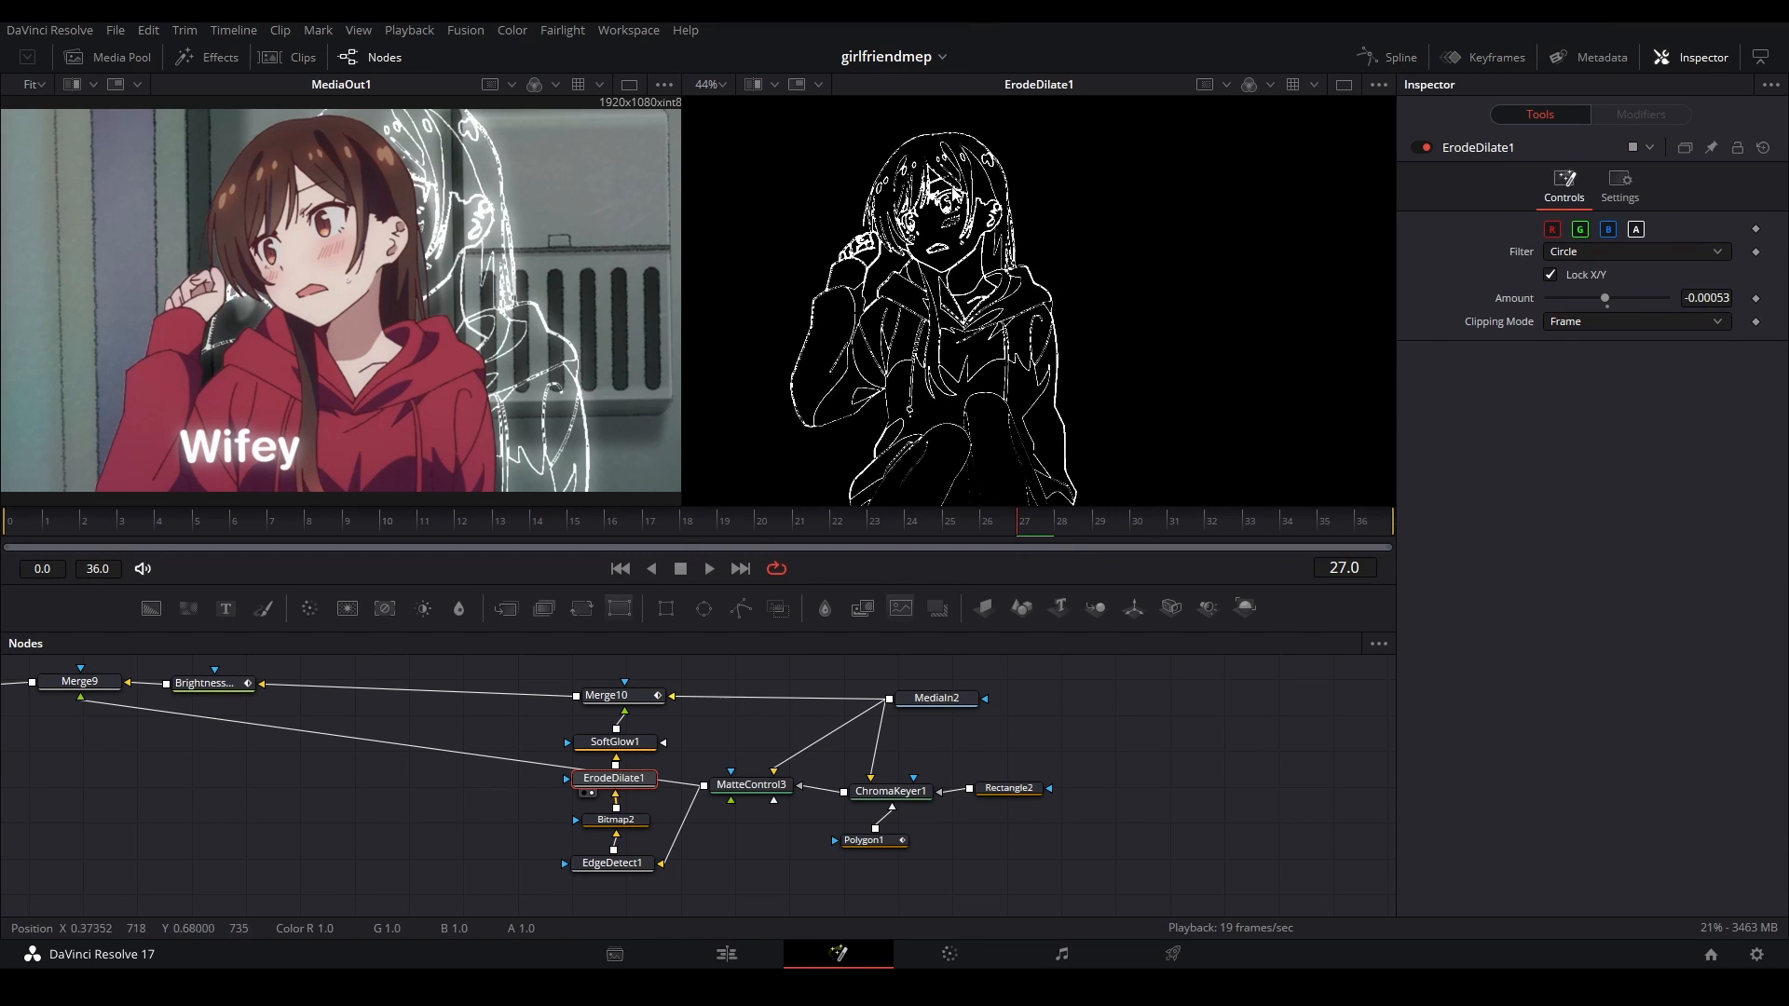
{"action": "scroll", "coordinate": [951, 195], "scroll_direction": "up", "scroll_amount": 5}
{"action": "scroll", "coordinate": [988, 307], "scroll_direction": "down", "scroll_amount": 3}
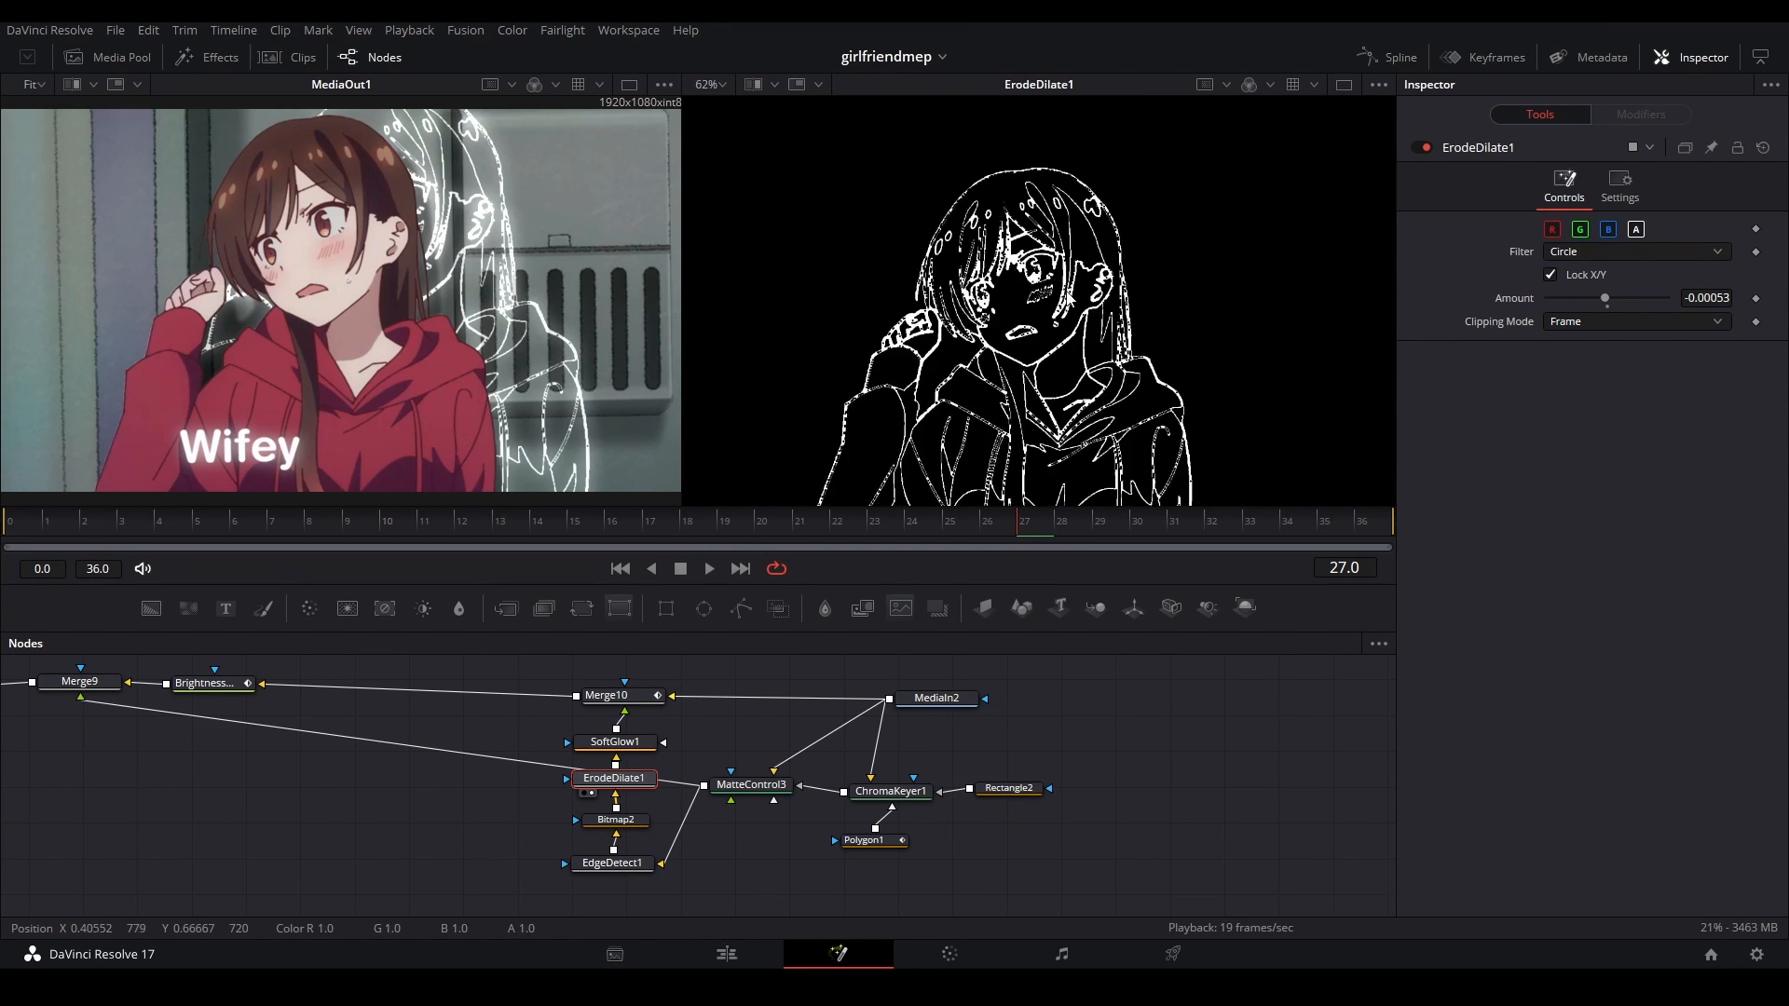
{"action": "left_click", "coordinate": [628, 743]}
{"action": "key", "text": "2"}
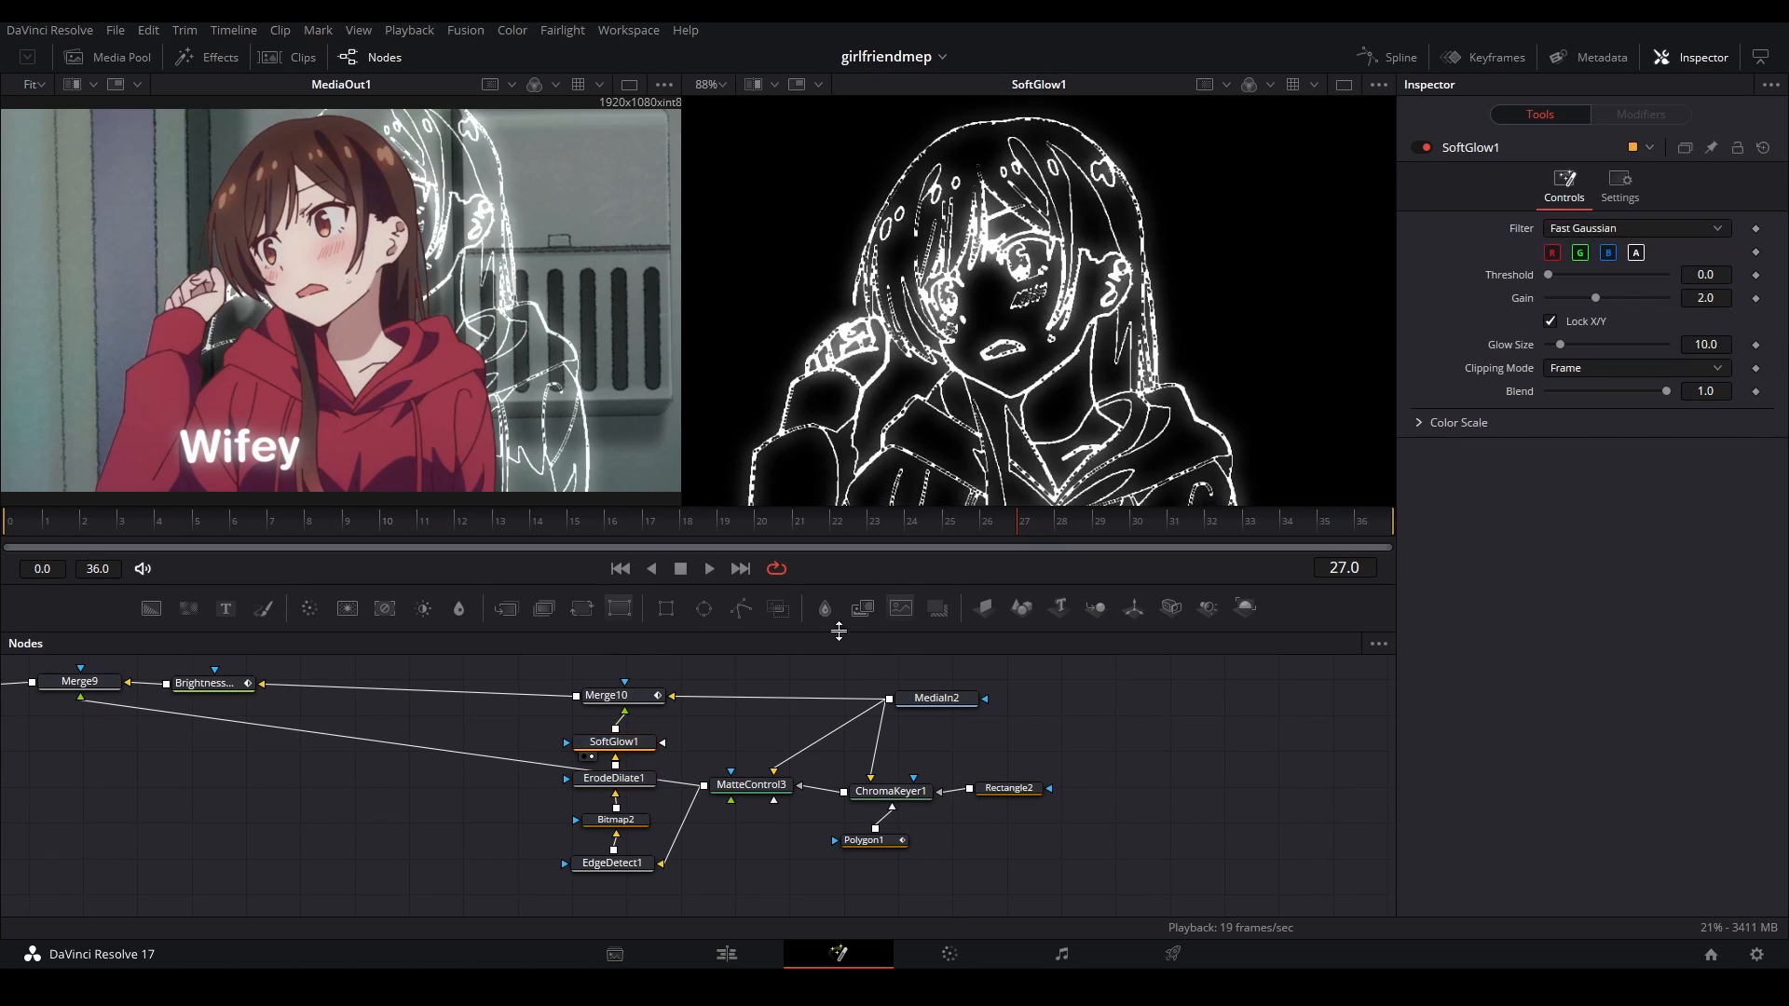
- View Merge10 in the second viewer to examine the glowing outline composited over the source clip
{"action": "left_click", "coordinate": [622, 695]}
{"action": "key", "text": "2"}
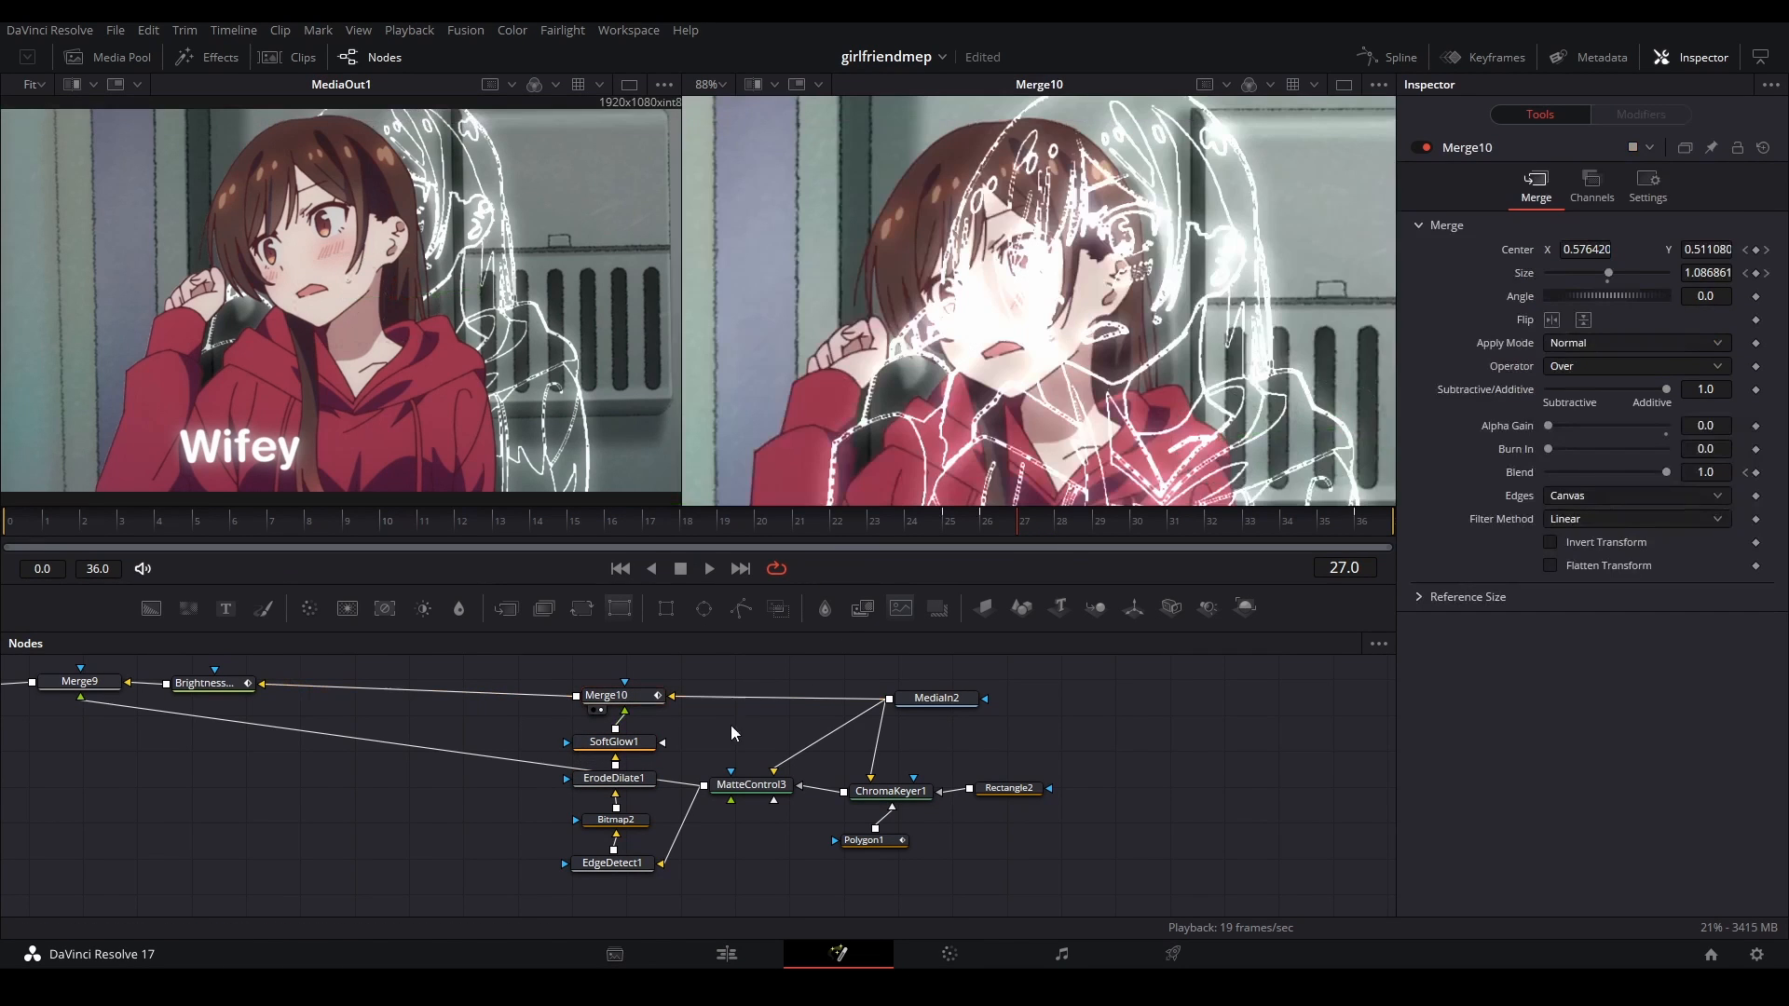
{"action": "scroll", "coordinate": [1110, 370], "scroll_direction": "down", "scroll_amount": 2}
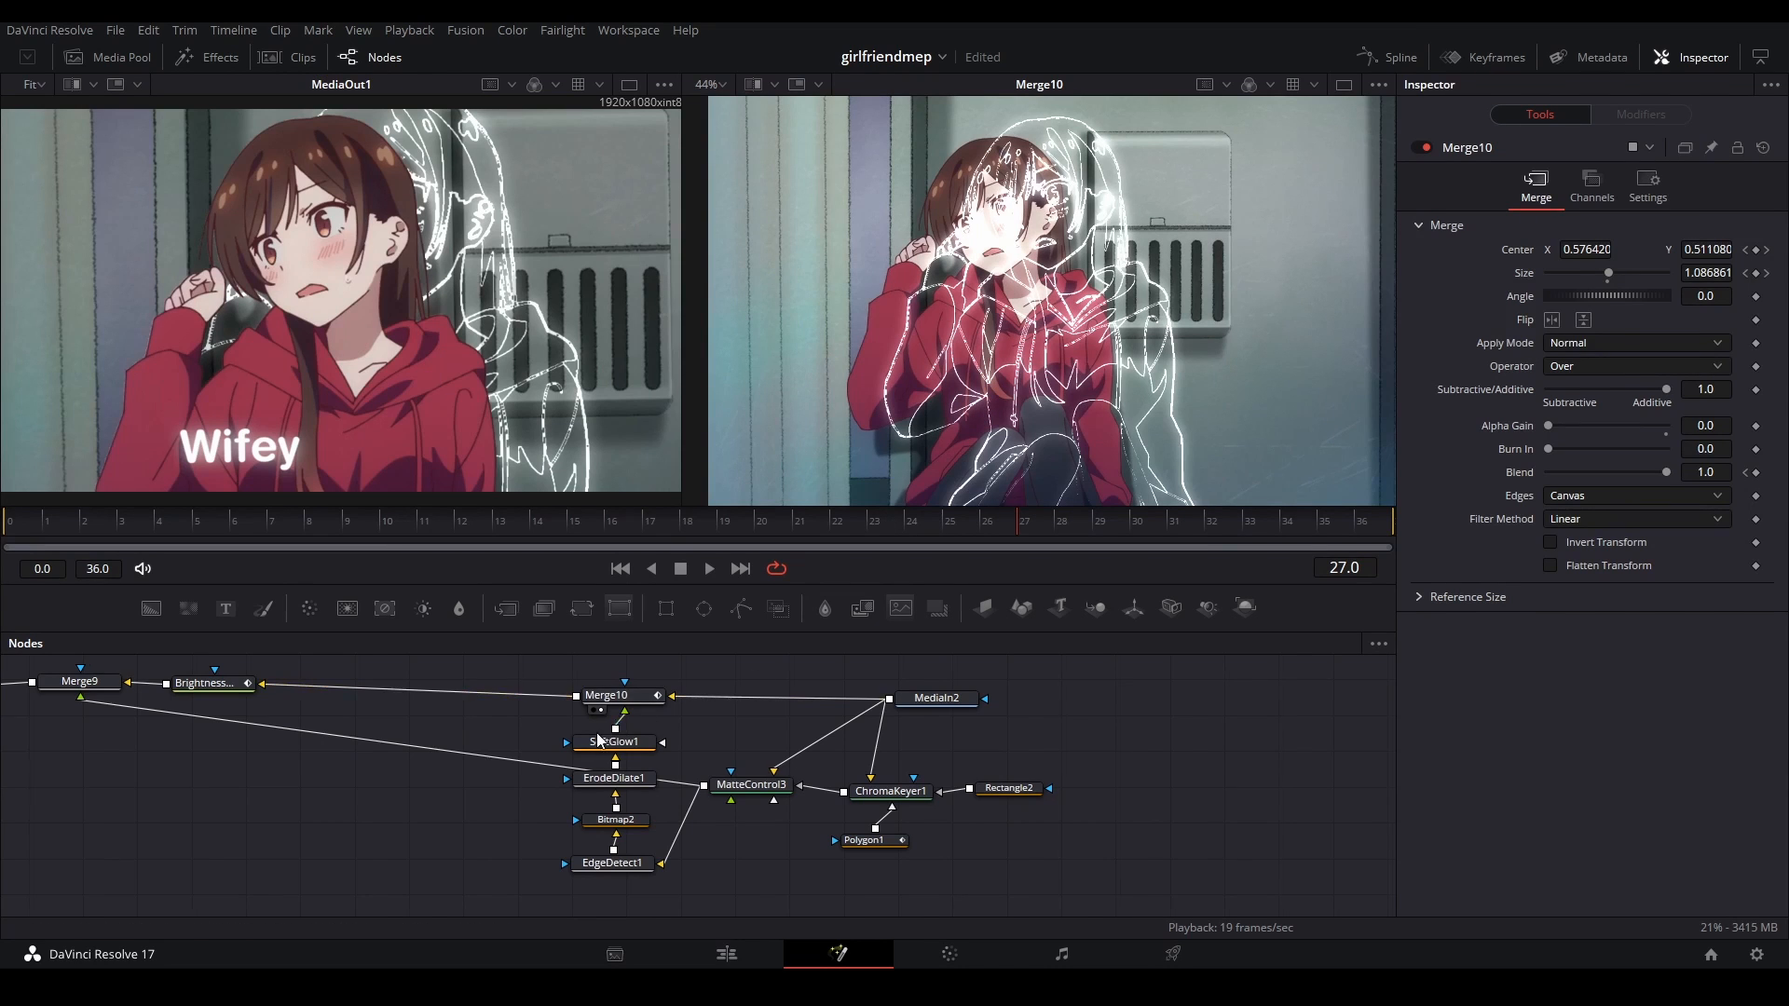
{"action": "left_click_drag", "start_coordinate": [597, 734], "coordinate": [840, 725]}
{"action": "left_click_drag", "start_coordinate": [622, 706], "coordinate": [687, 734]}
{"action": "left_click_drag", "start_coordinate": [1075, 214], "coordinate": [1020, 222]}
- View BrightnessContrast1, MatteControl3 and Merge9 in turn in the second viewer to see how the cut-out covers the darkened background
{"action": "left_click", "coordinate": [521, 702]}
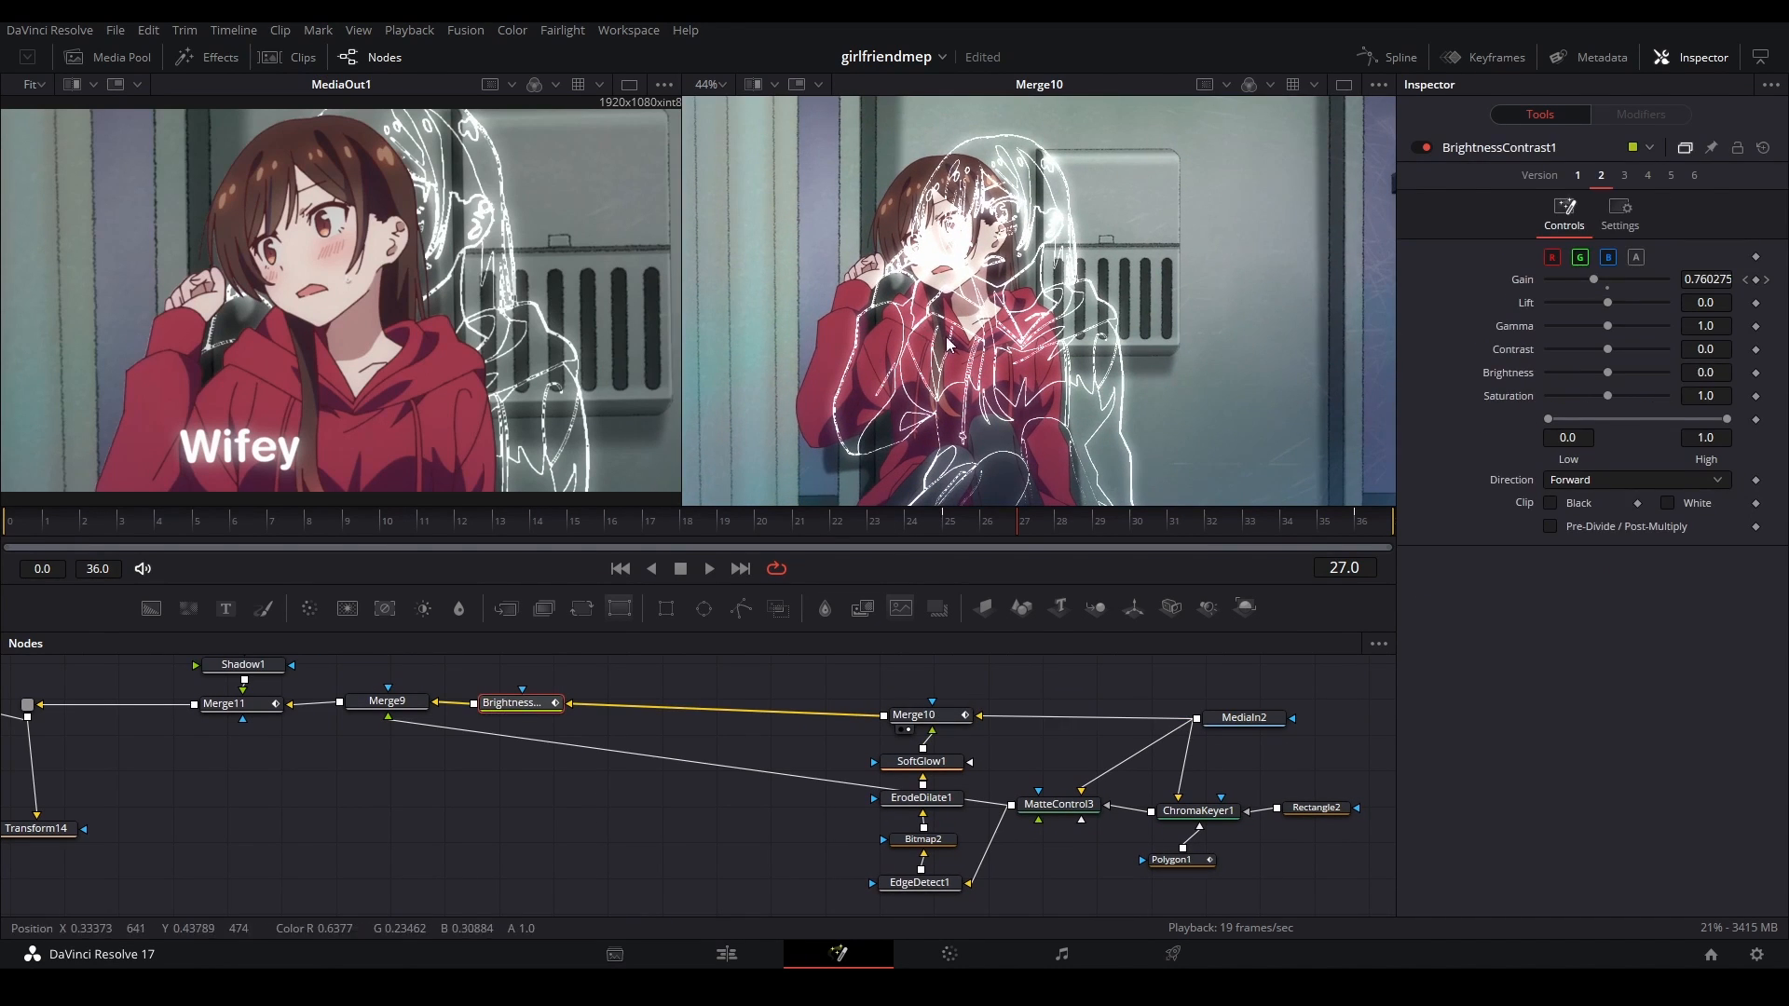
{"action": "key", "text": "2"}
{"action": "left_click", "coordinate": [1079, 801]}
{"action": "key", "text": "2"}
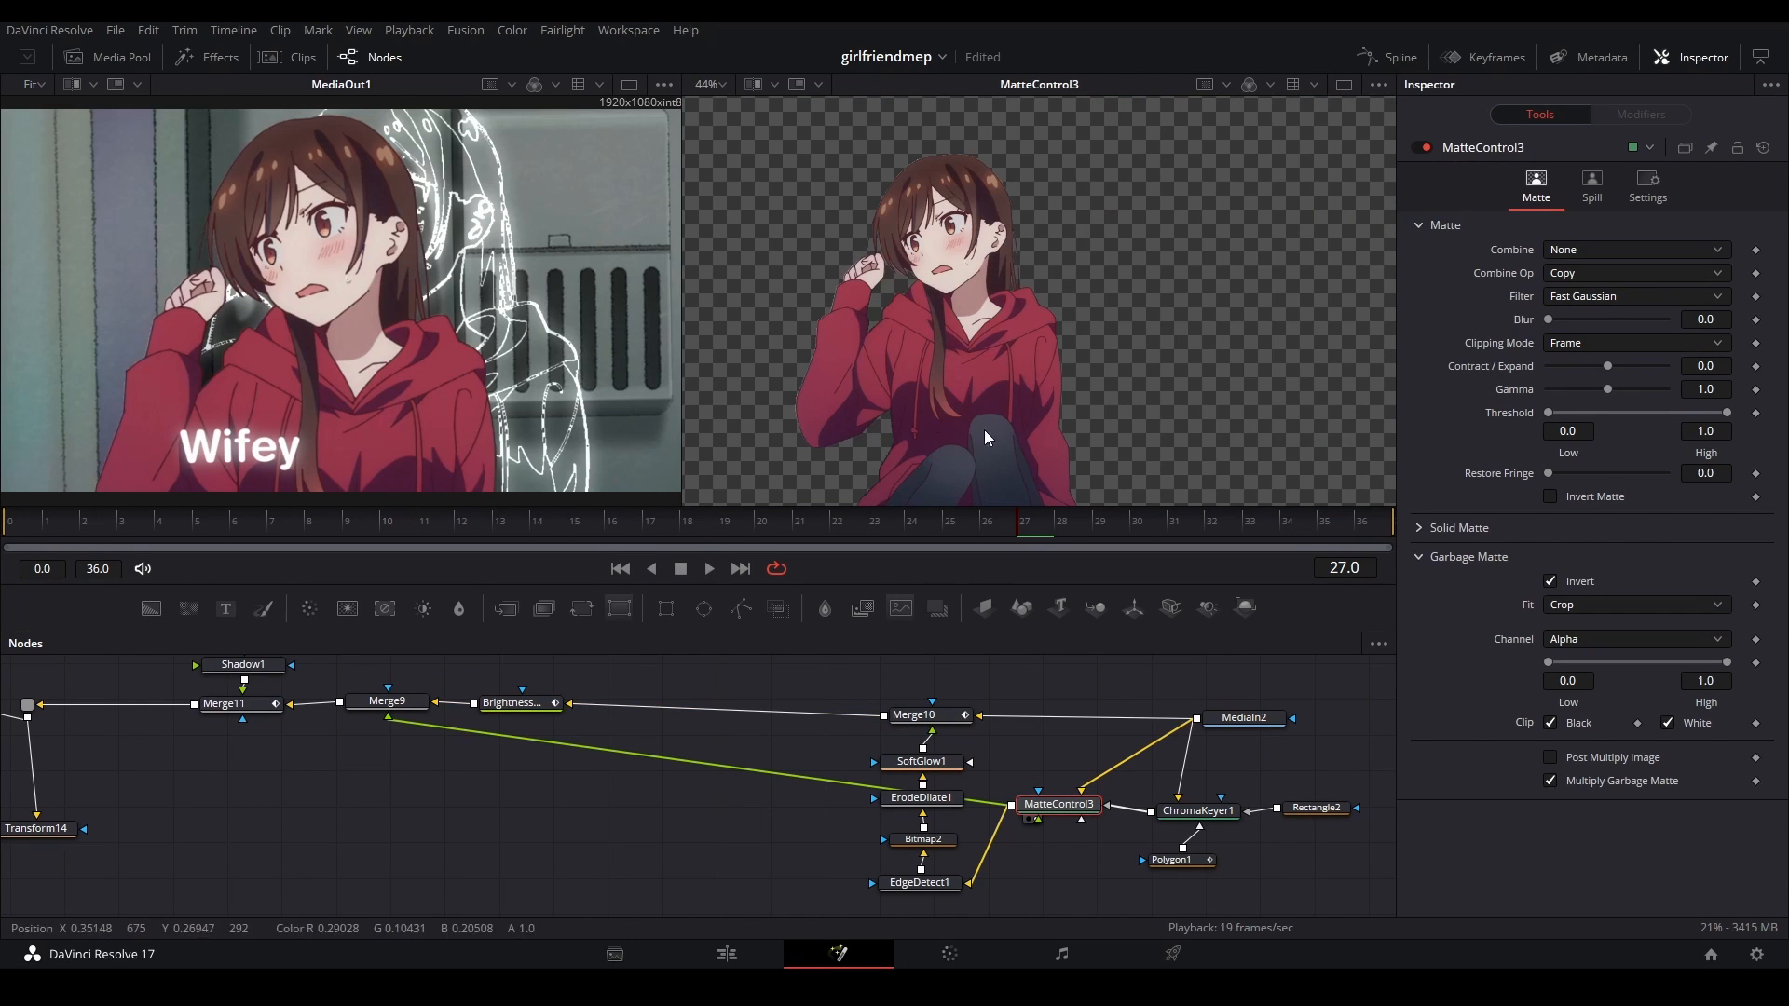
{"action": "left_click", "coordinate": [377, 712]}
{"action": "key", "text": "2"}
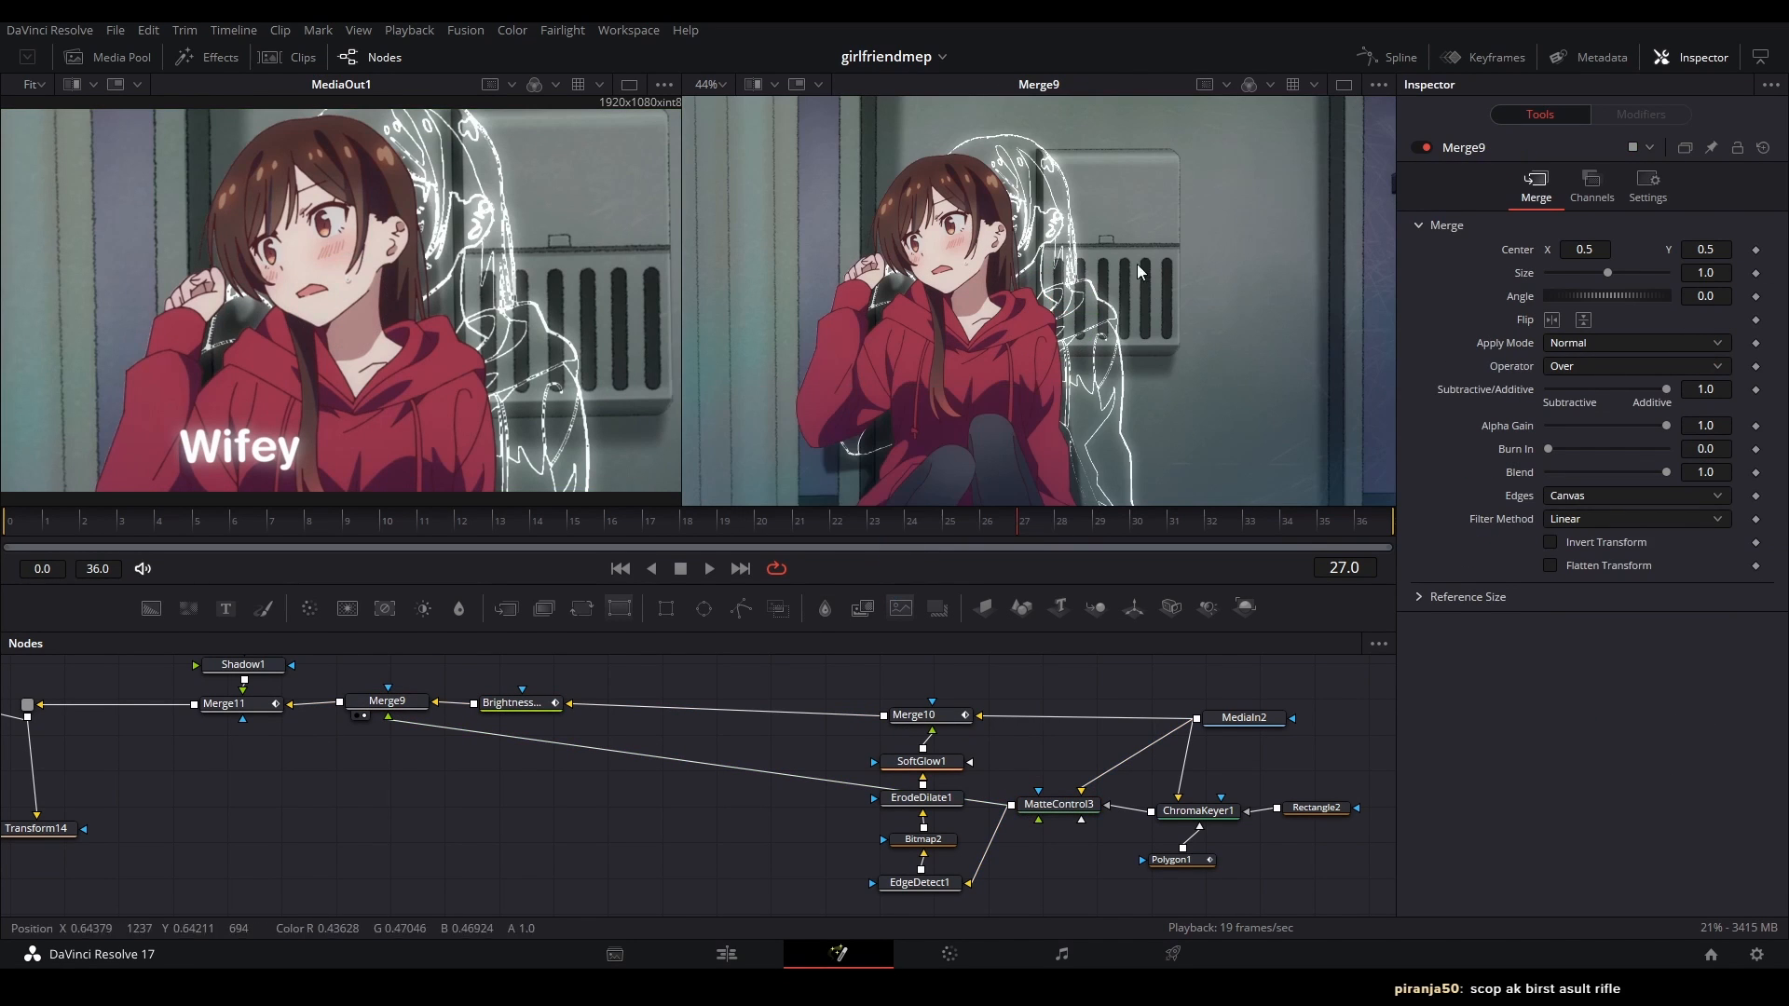
- Select BrightnessContrast1 and play back the Merge9 composite from frame 24 to examine the gain animation
{"action": "left_click", "coordinate": [527, 705]}
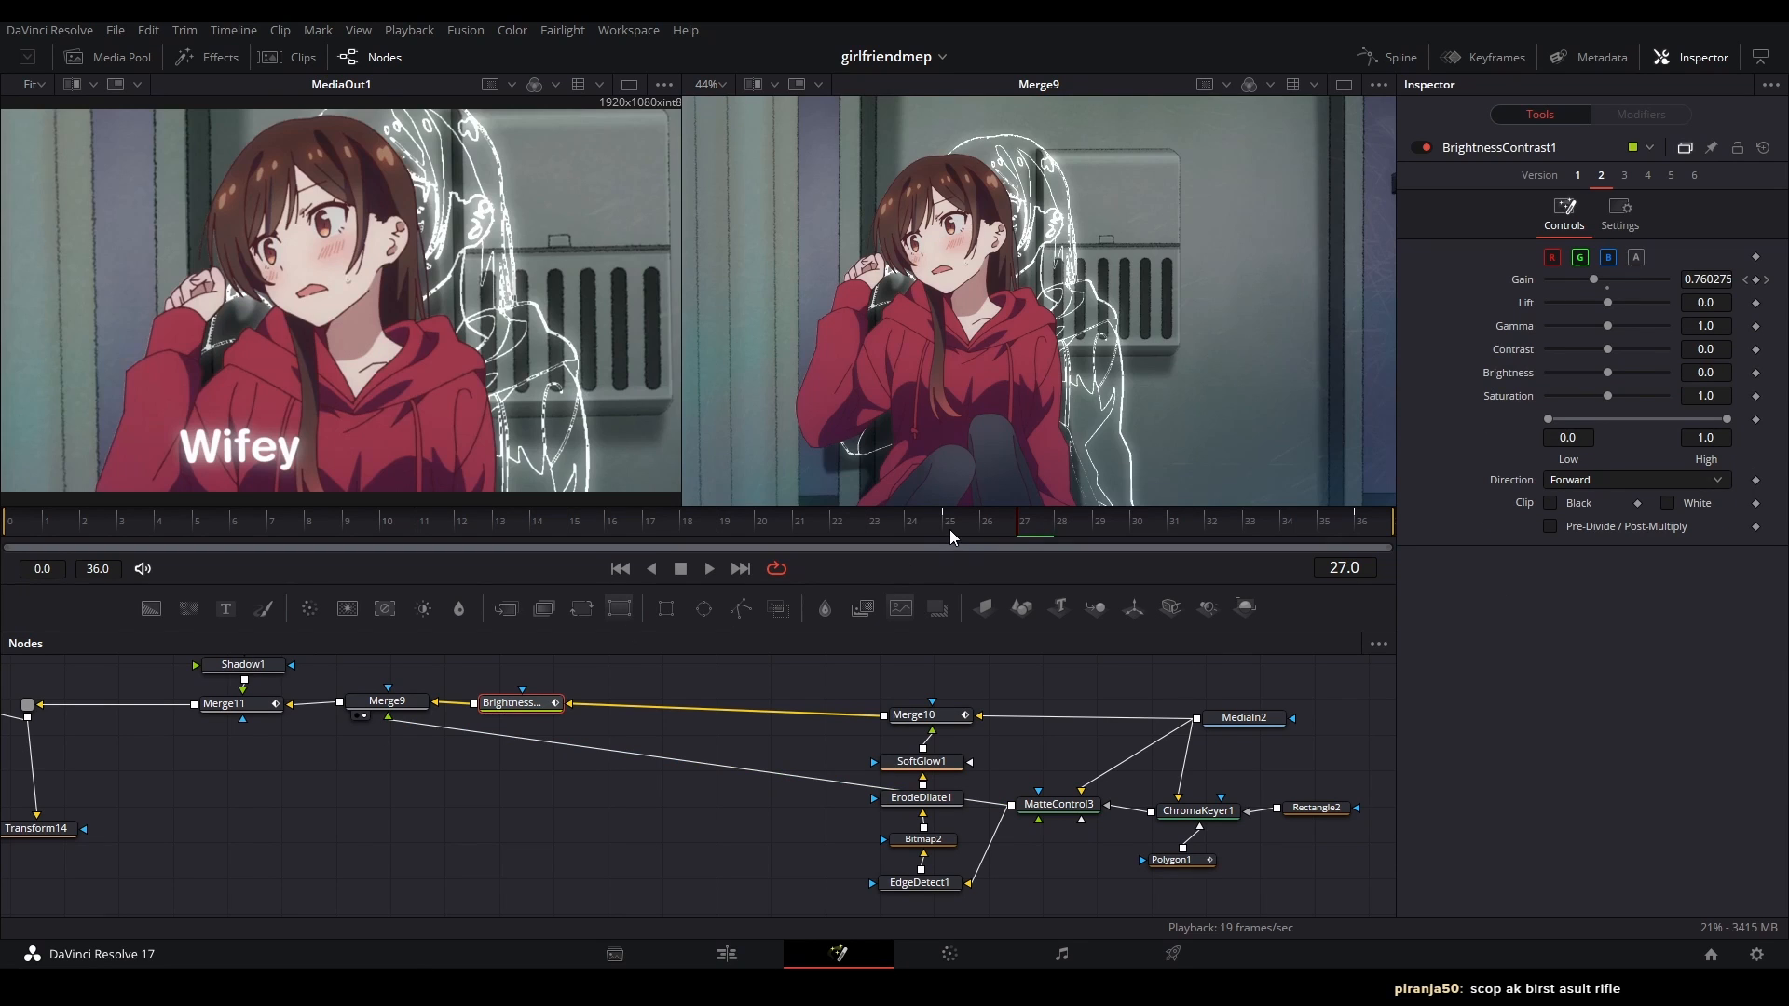
{"action": "left_click", "coordinate": [909, 521]}
{"action": "key", "text": "space"}
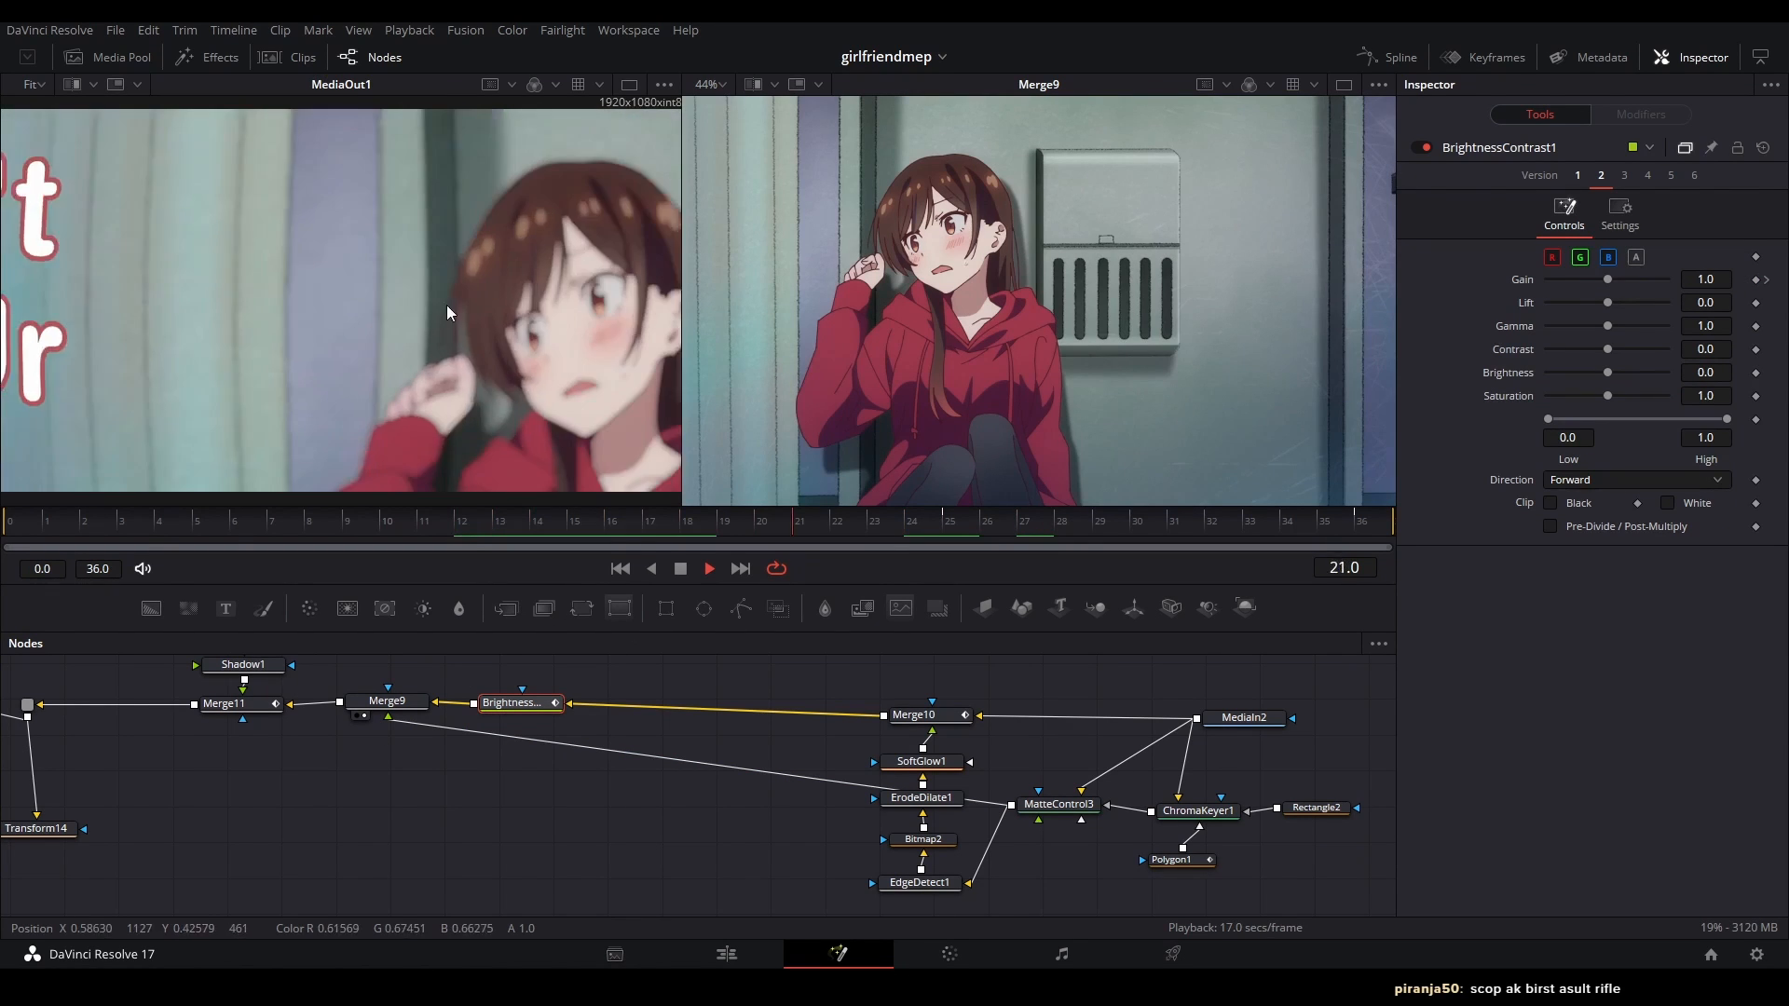
{"action": "key", "text": "space"}
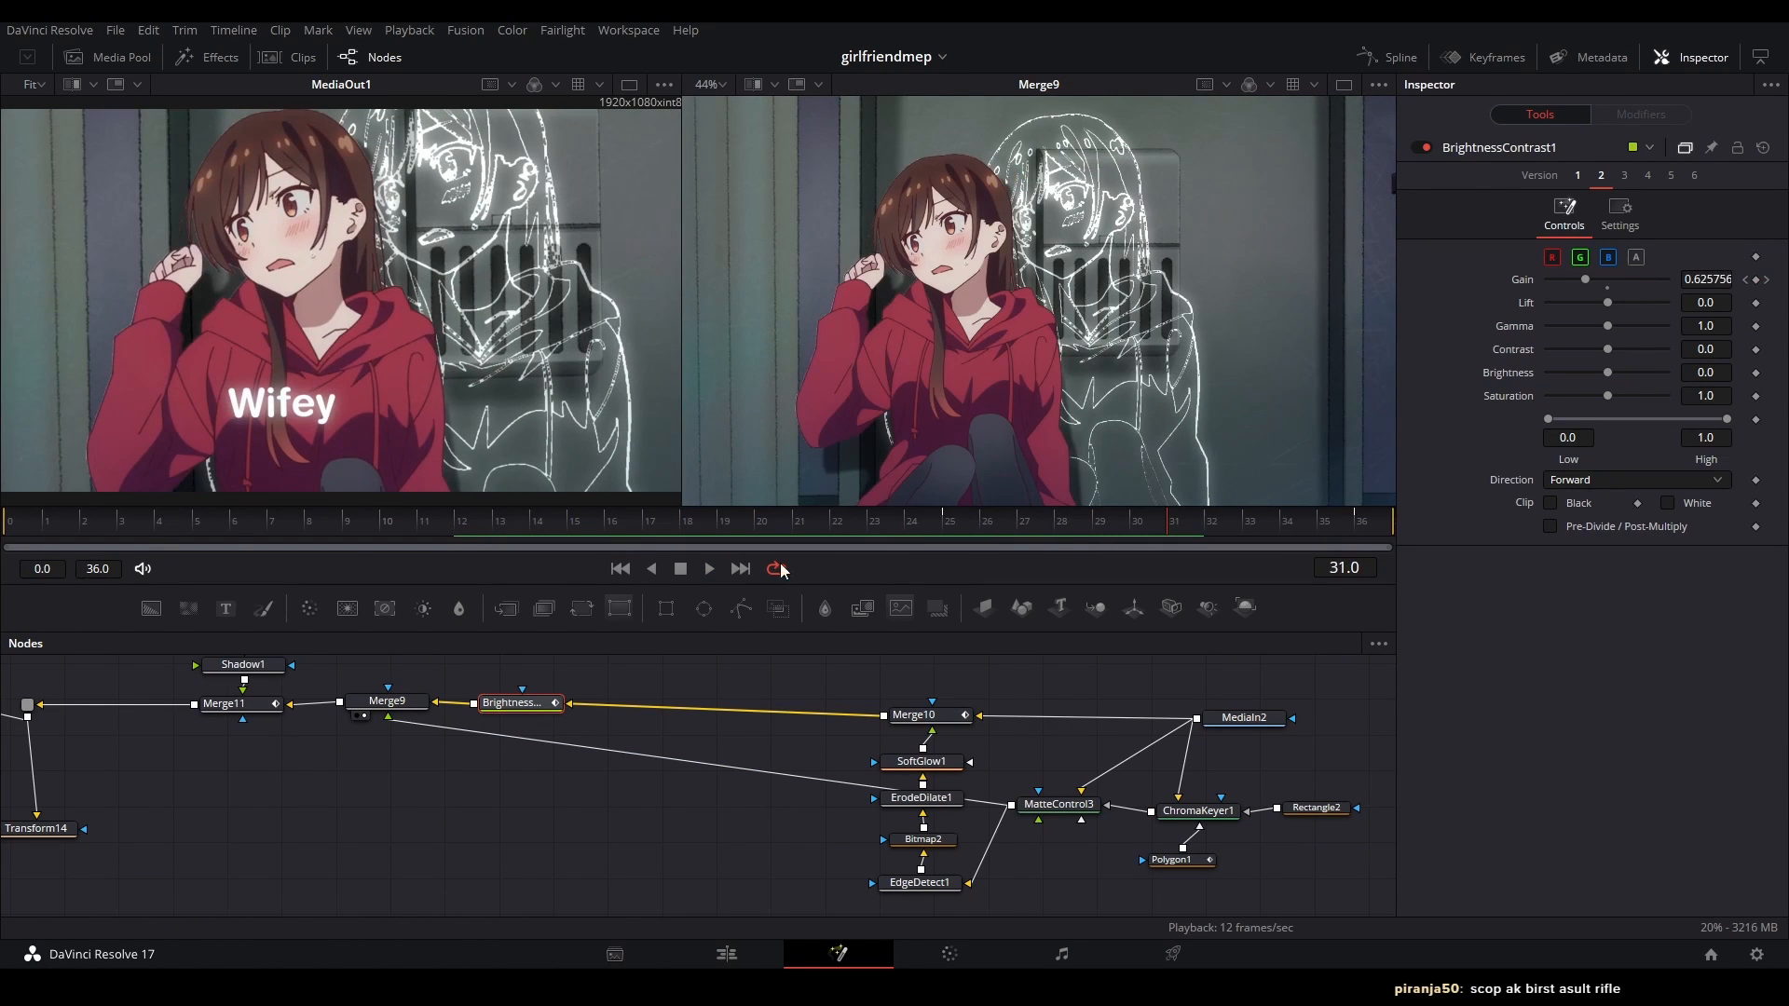
- View BrightnessContrast1 in the second viewer, play back its darkening effect from around frame 25, and inspect Merge10's animated settings
{"action": "key", "text": "2"}
{"action": "left_click", "coordinate": [649, 679]}
{"action": "left_click", "coordinate": [955, 517]}
{"action": "key", "text": "space"}
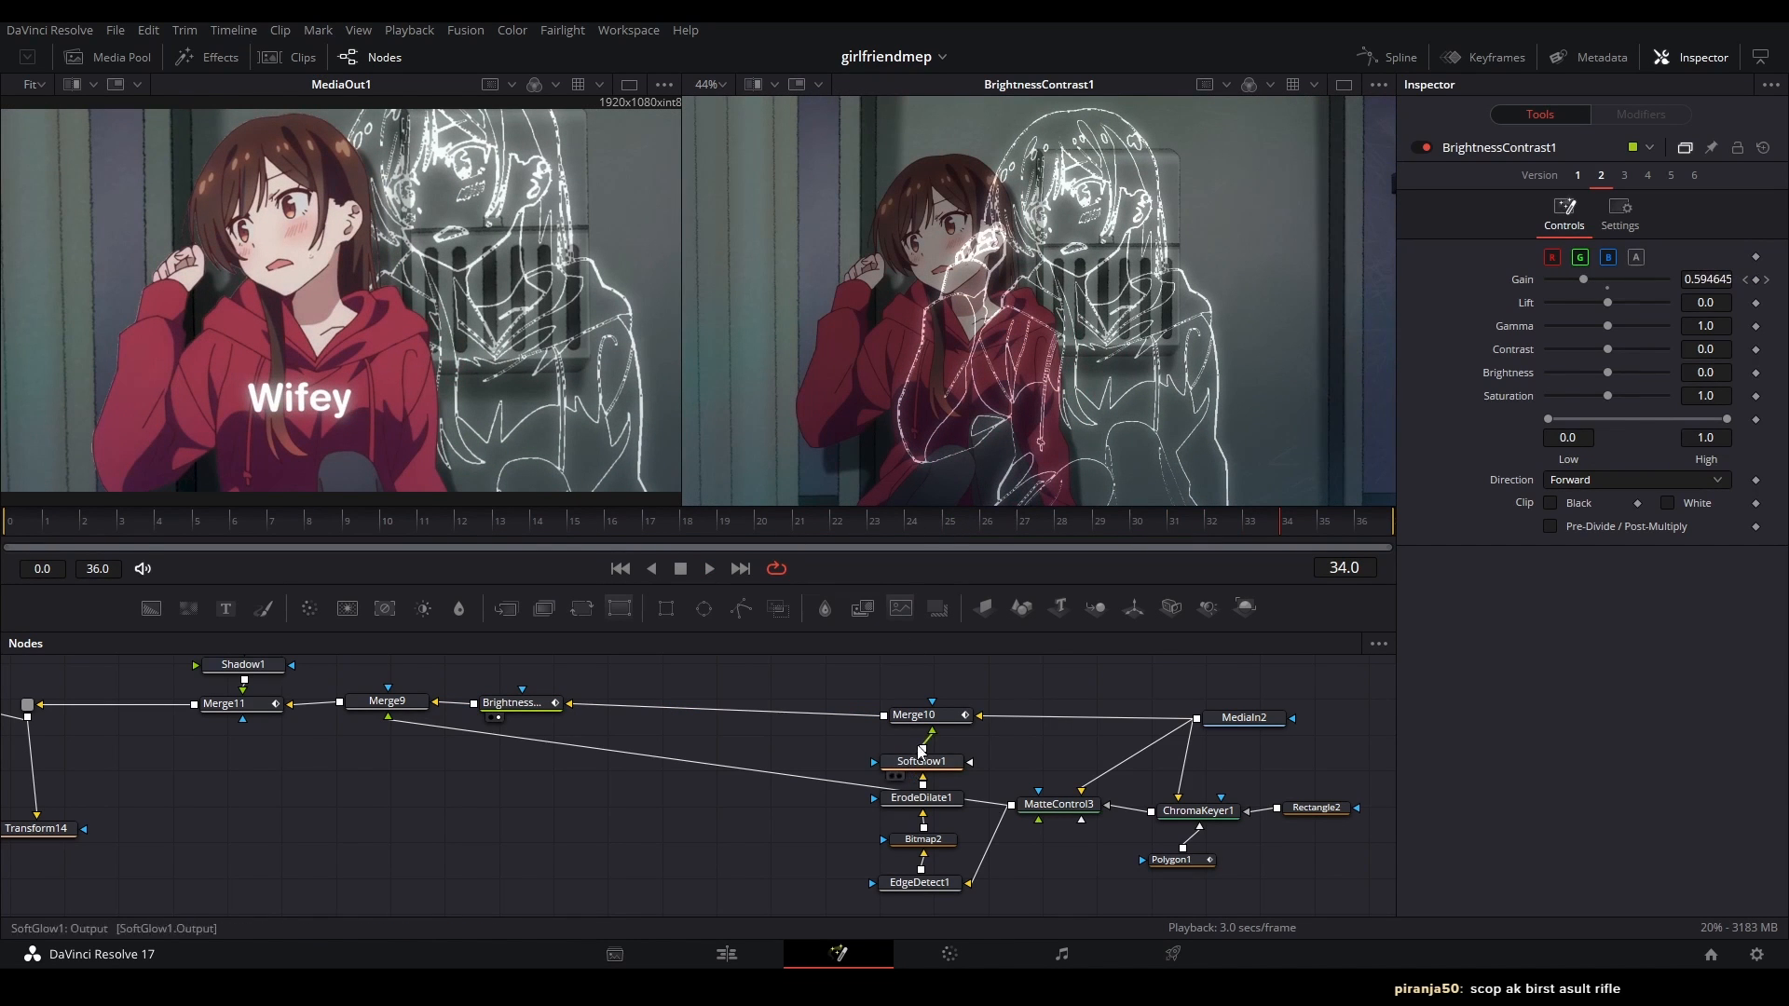
{"action": "left_click", "coordinate": [913, 714]}
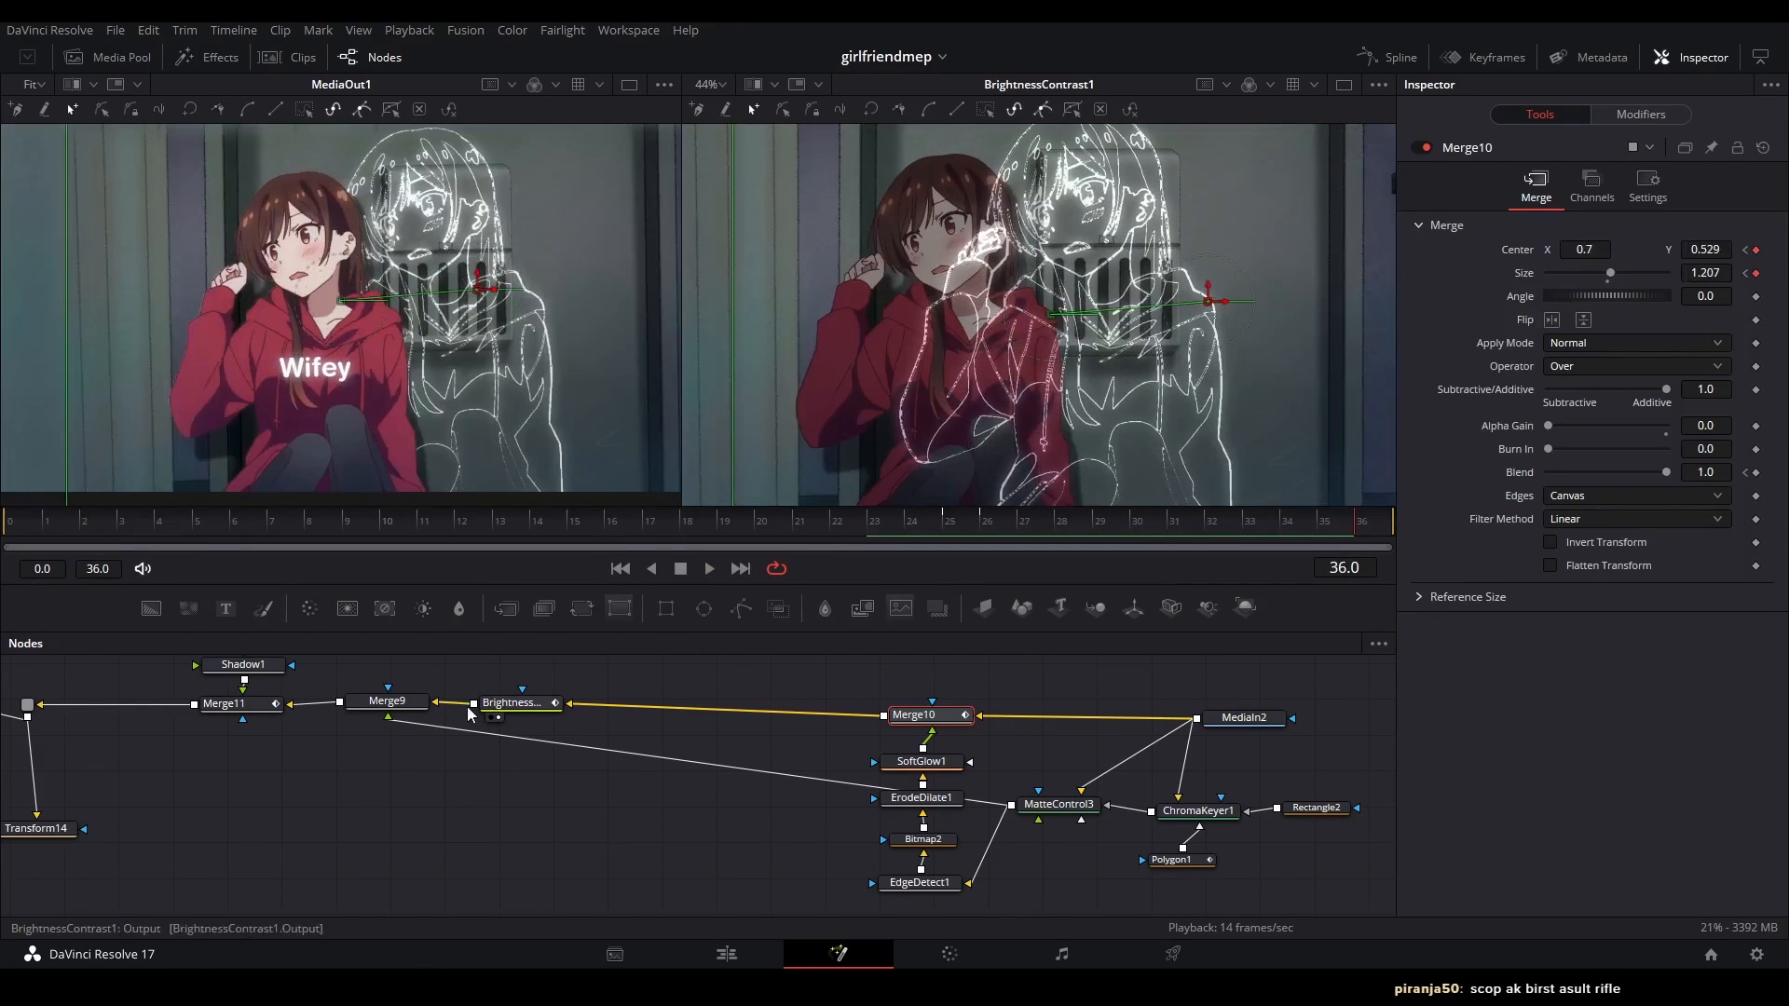
- View BrightnessContrast1 and Merge9 in the second viewer and play back the Merge9 composite from an early frame
{"action": "left_click", "coordinate": [515, 704]}
{"action": "key", "text": "2"}
{"action": "left_click", "coordinate": [401, 703]}
{"action": "key", "text": "2"}
{"action": "left_click", "coordinate": [378, 669]}
{"action": "left_click", "coordinate": [271, 524]}
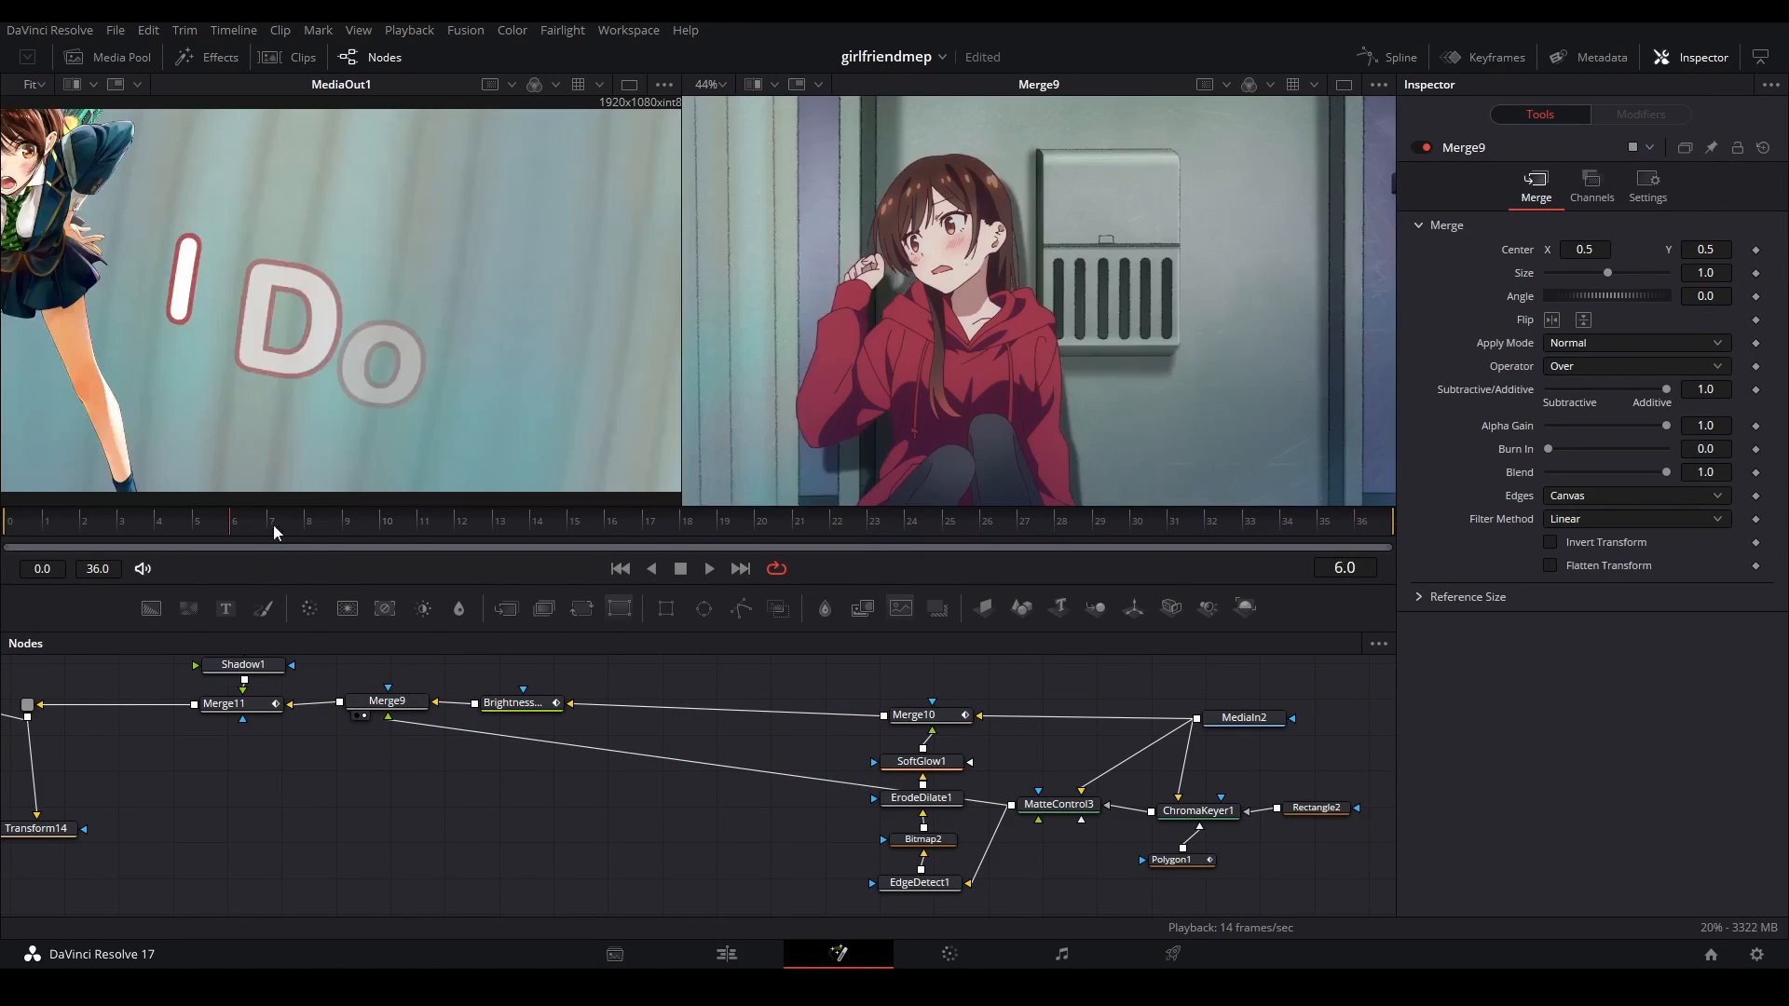
{"action": "key", "text": "space"}
{"action": "key", "text": "space"}
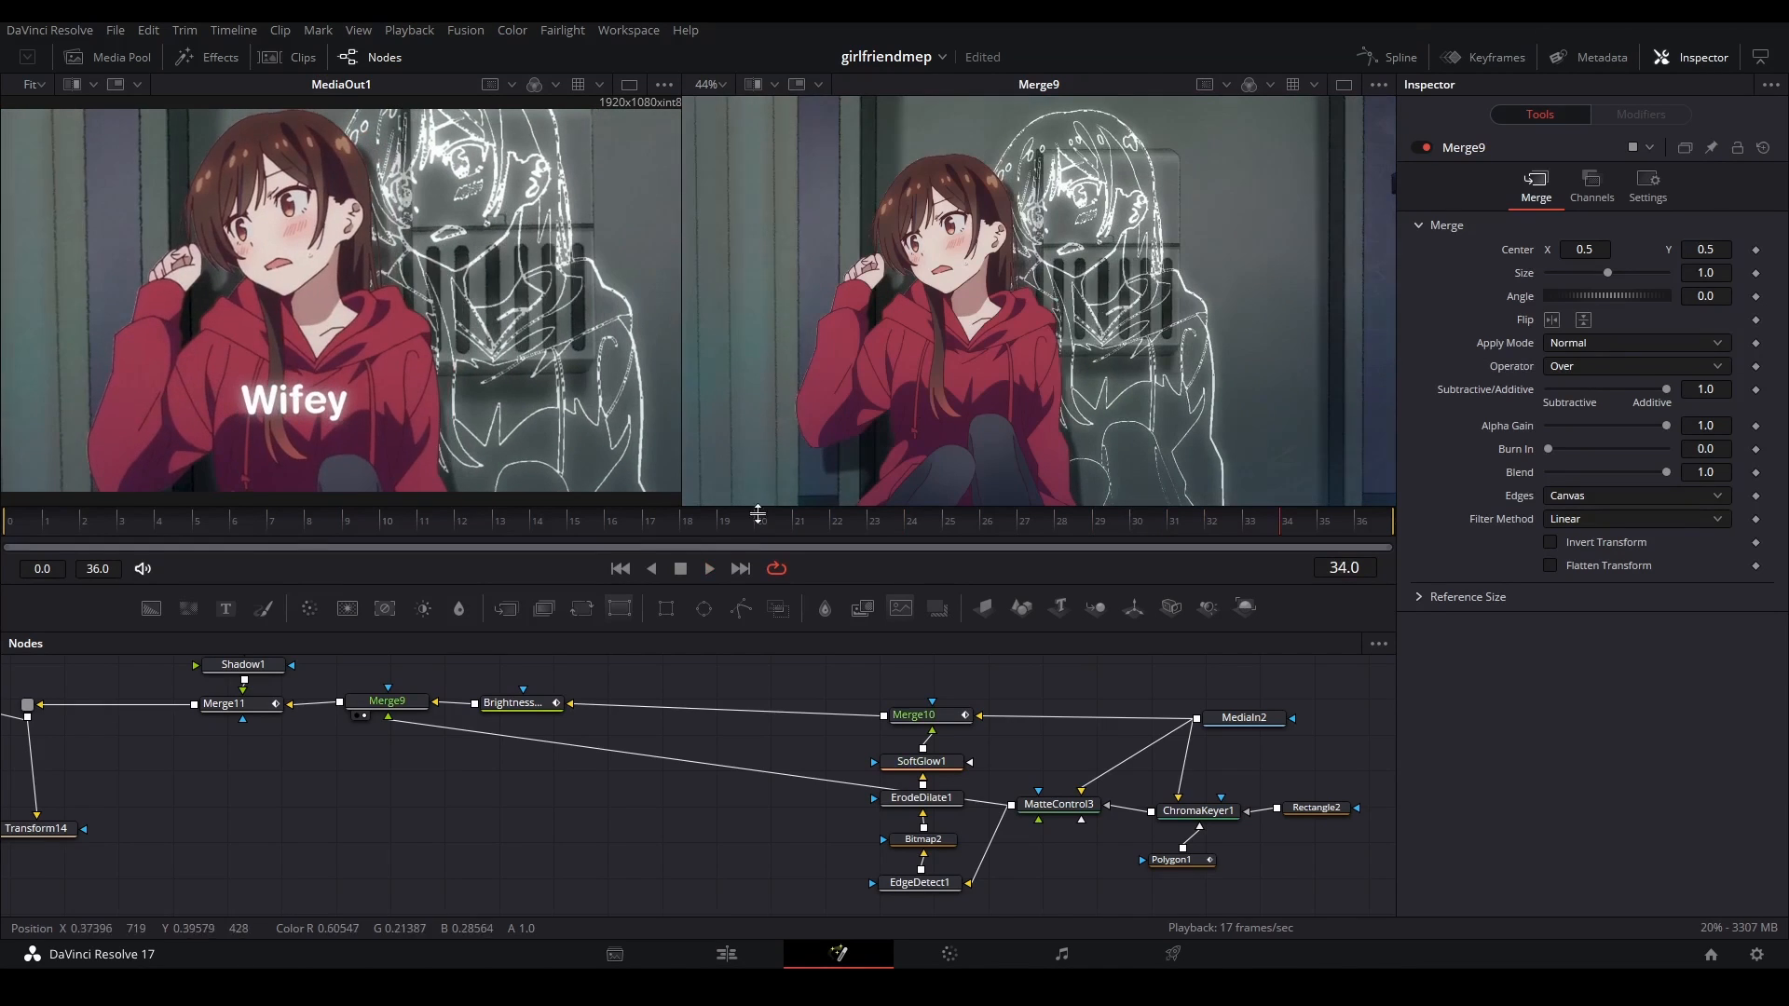
- View Merge11 and Text3 in turn in the second viewer and play back the "Wifey" text
{"action": "left_click_drag", "start_coordinate": [399, 705], "coordinate": [746, 789]}
{"action": "left_click", "coordinate": [596, 787]}
{"action": "key", "text": "2"}
{"action": "left_click_drag", "start_coordinate": [695, 720], "coordinate": [764, 819]}
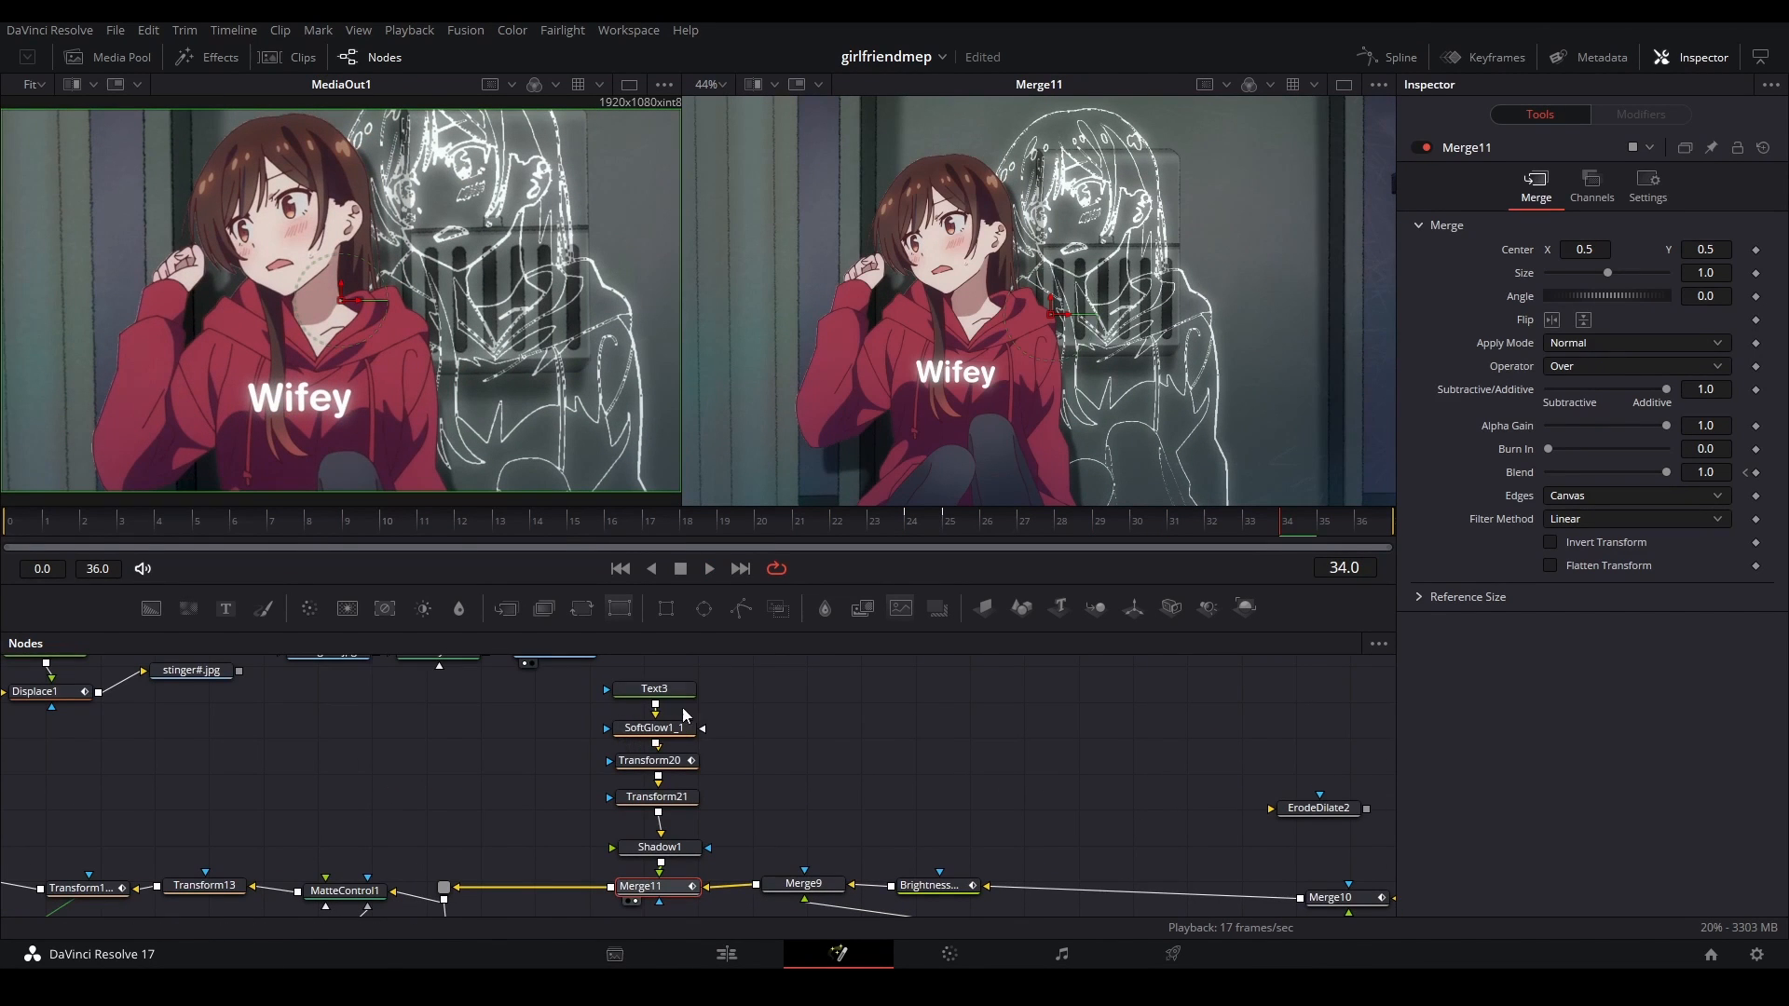
{"action": "left_click", "coordinate": [655, 689]}
{"action": "key", "text": "2"}
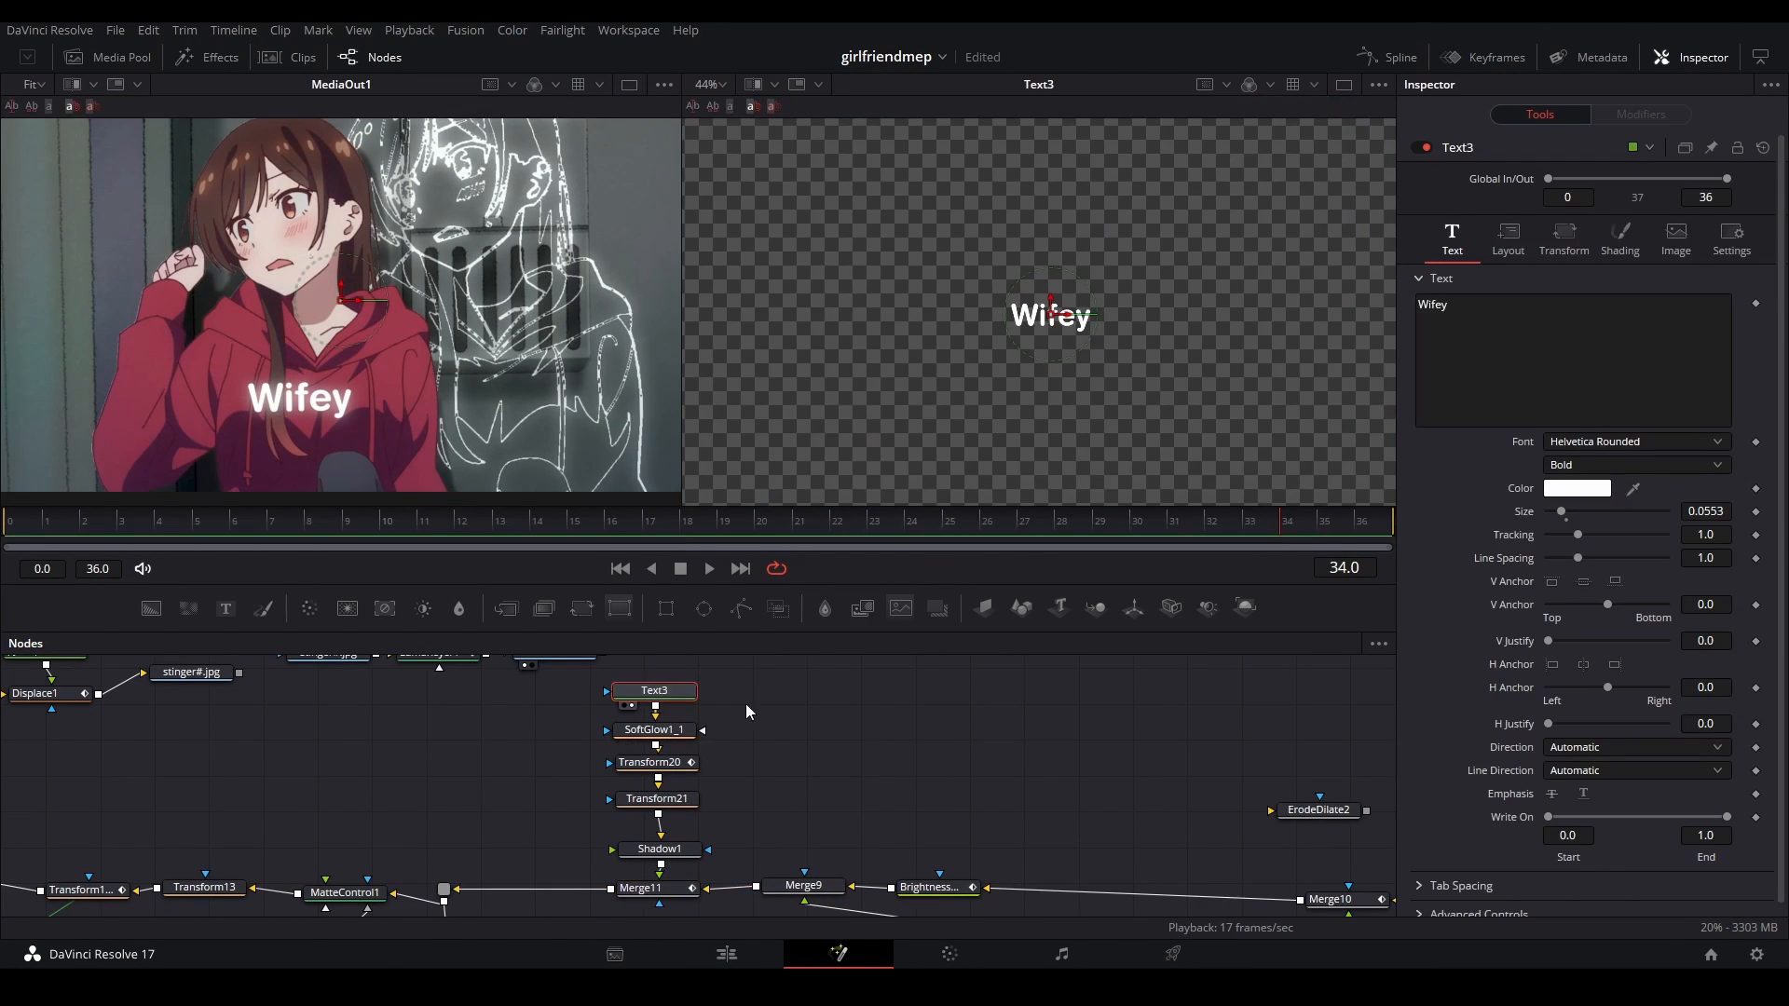
{"action": "key", "text": "space"}
- View SoftGlow1_1 and Transform20 in turn in the second viewer and play back the word's position animation
{"action": "left_click", "coordinate": [678, 732]}
{"action": "key", "text": "2"}
{"action": "left_click", "coordinate": [667, 765]}
{"action": "key", "text": "2"}
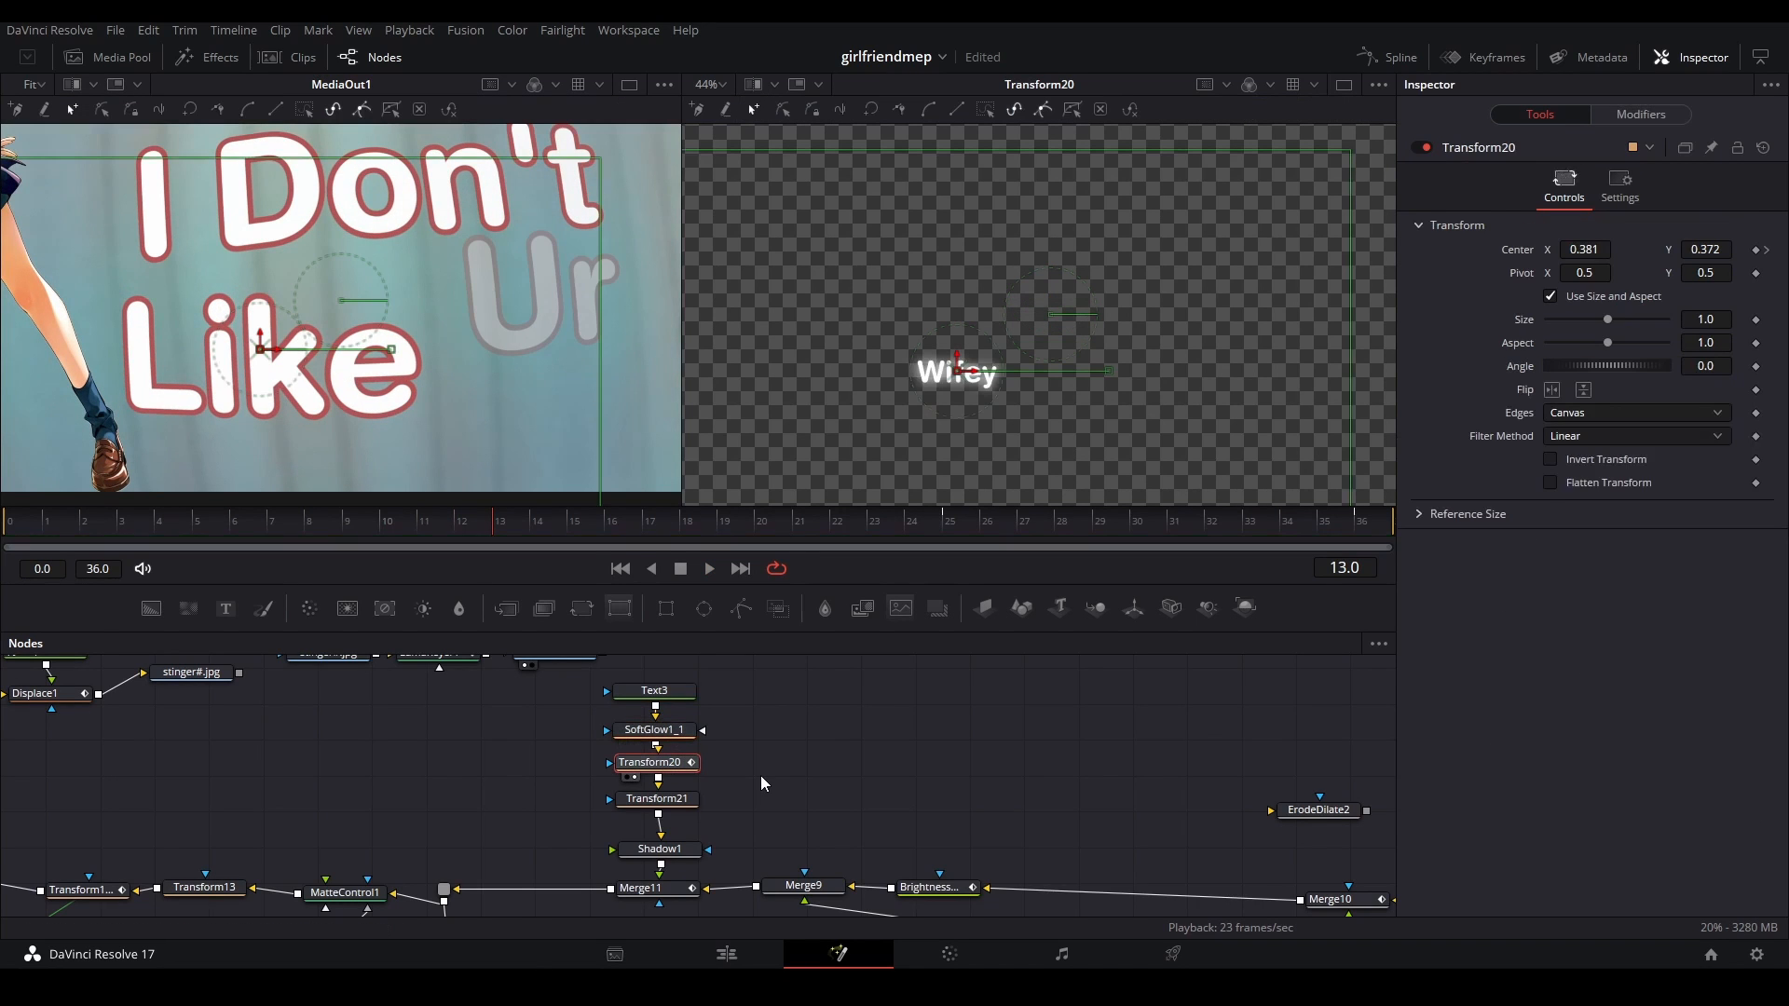
{"action": "left_click_drag", "start_coordinate": [721, 808], "coordinate": [723, 794]}
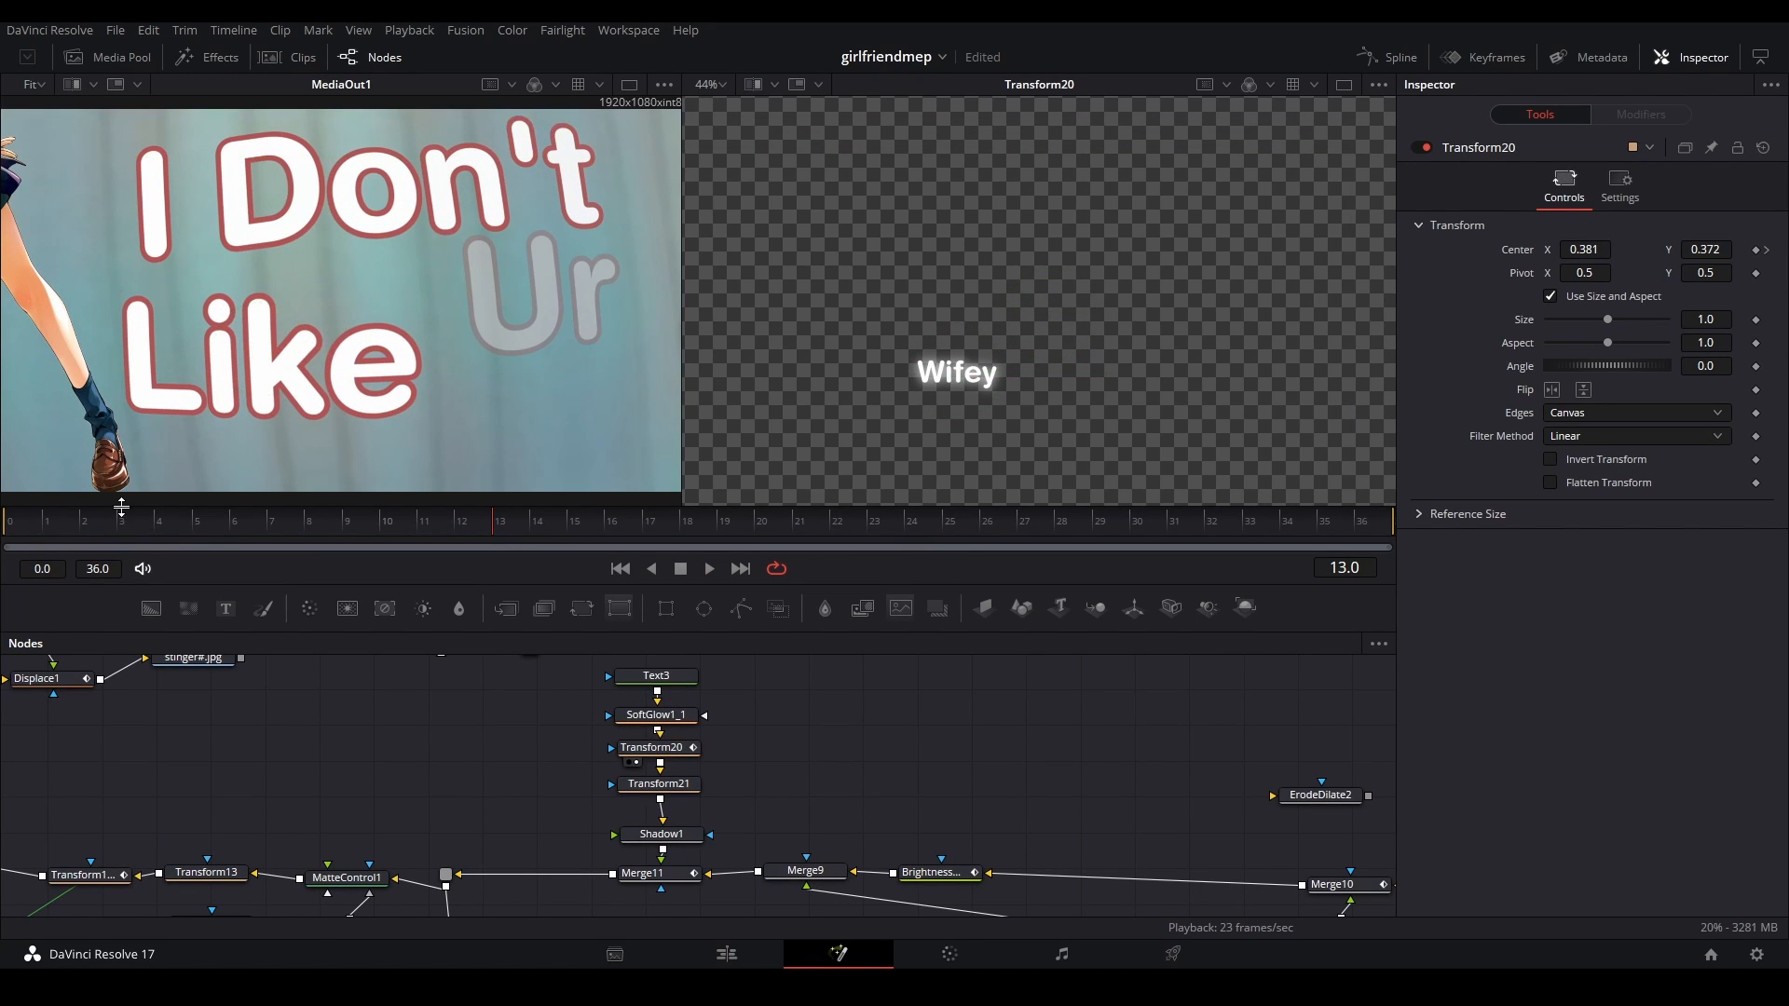
{"action": "key", "text": "space"}
{"action": "key", "text": "space"}
{"action": "left_click_drag", "start_coordinate": [1360, 843], "coordinate": [1102, 770]}
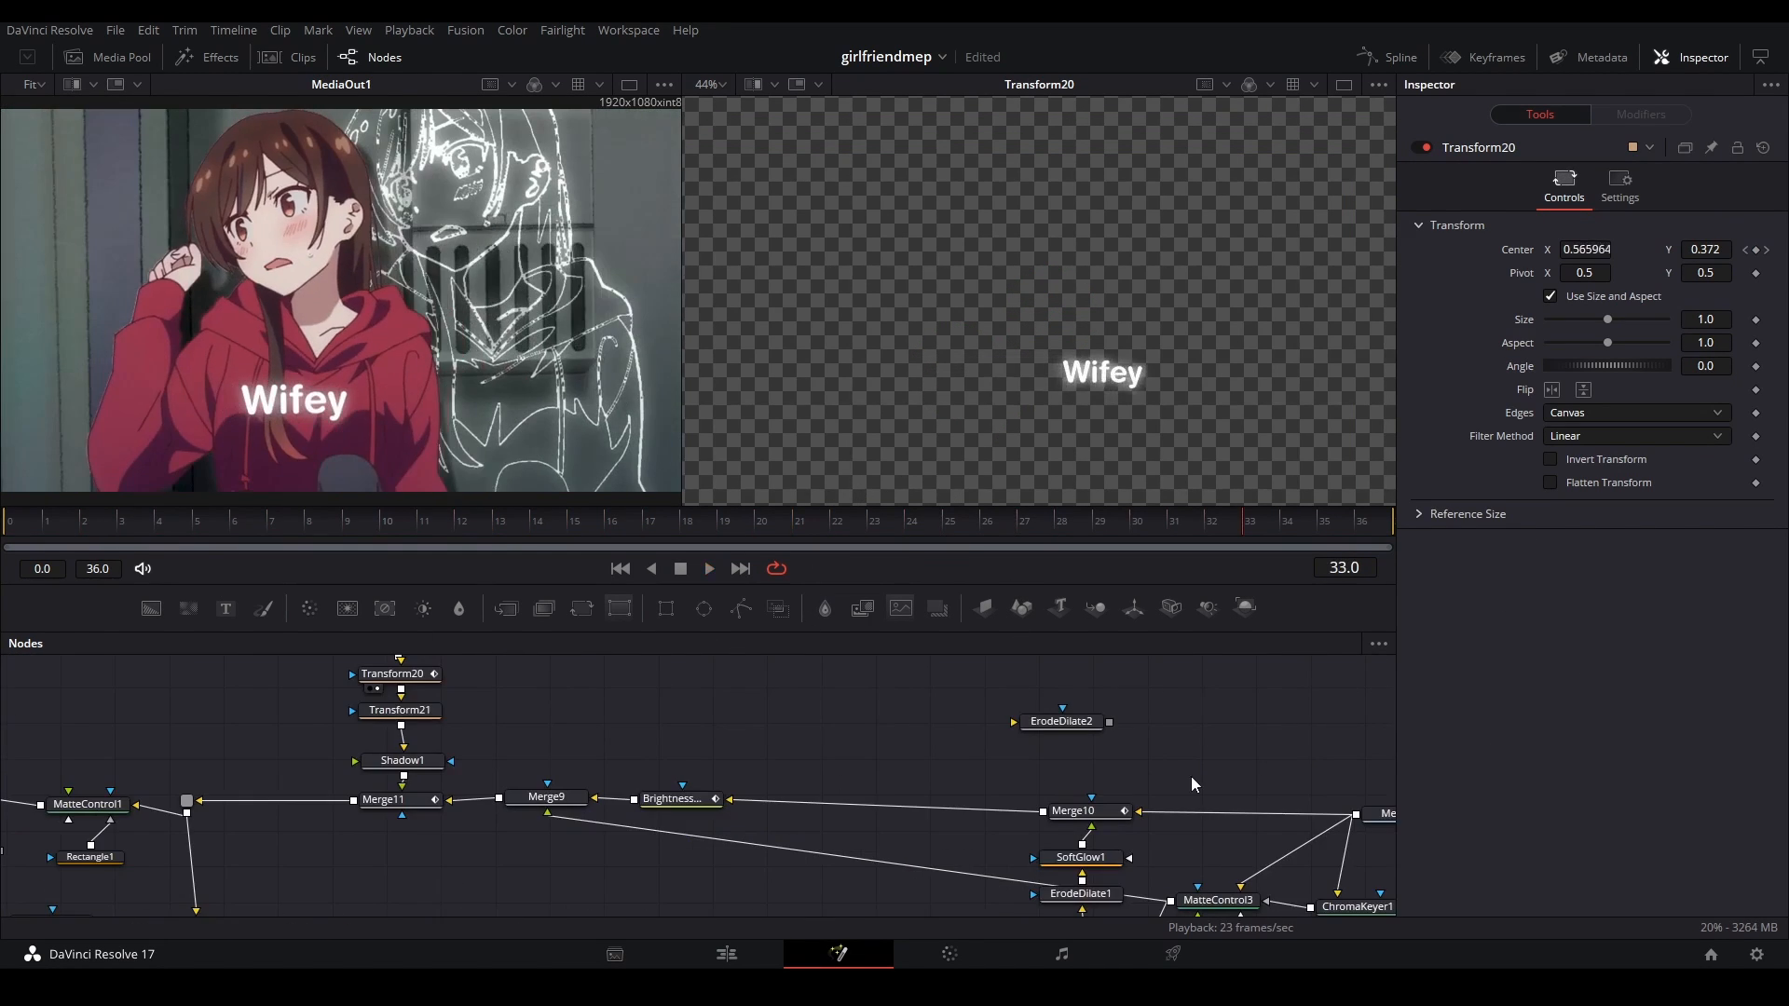
- View Transform21 in the second viewer and play back the repositioned "Wifey" text
{"action": "left_click_drag", "start_coordinate": [394, 759], "coordinate": [637, 759]}
{"action": "left_click", "coordinate": [649, 712]}
{"action": "key", "text": "2"}
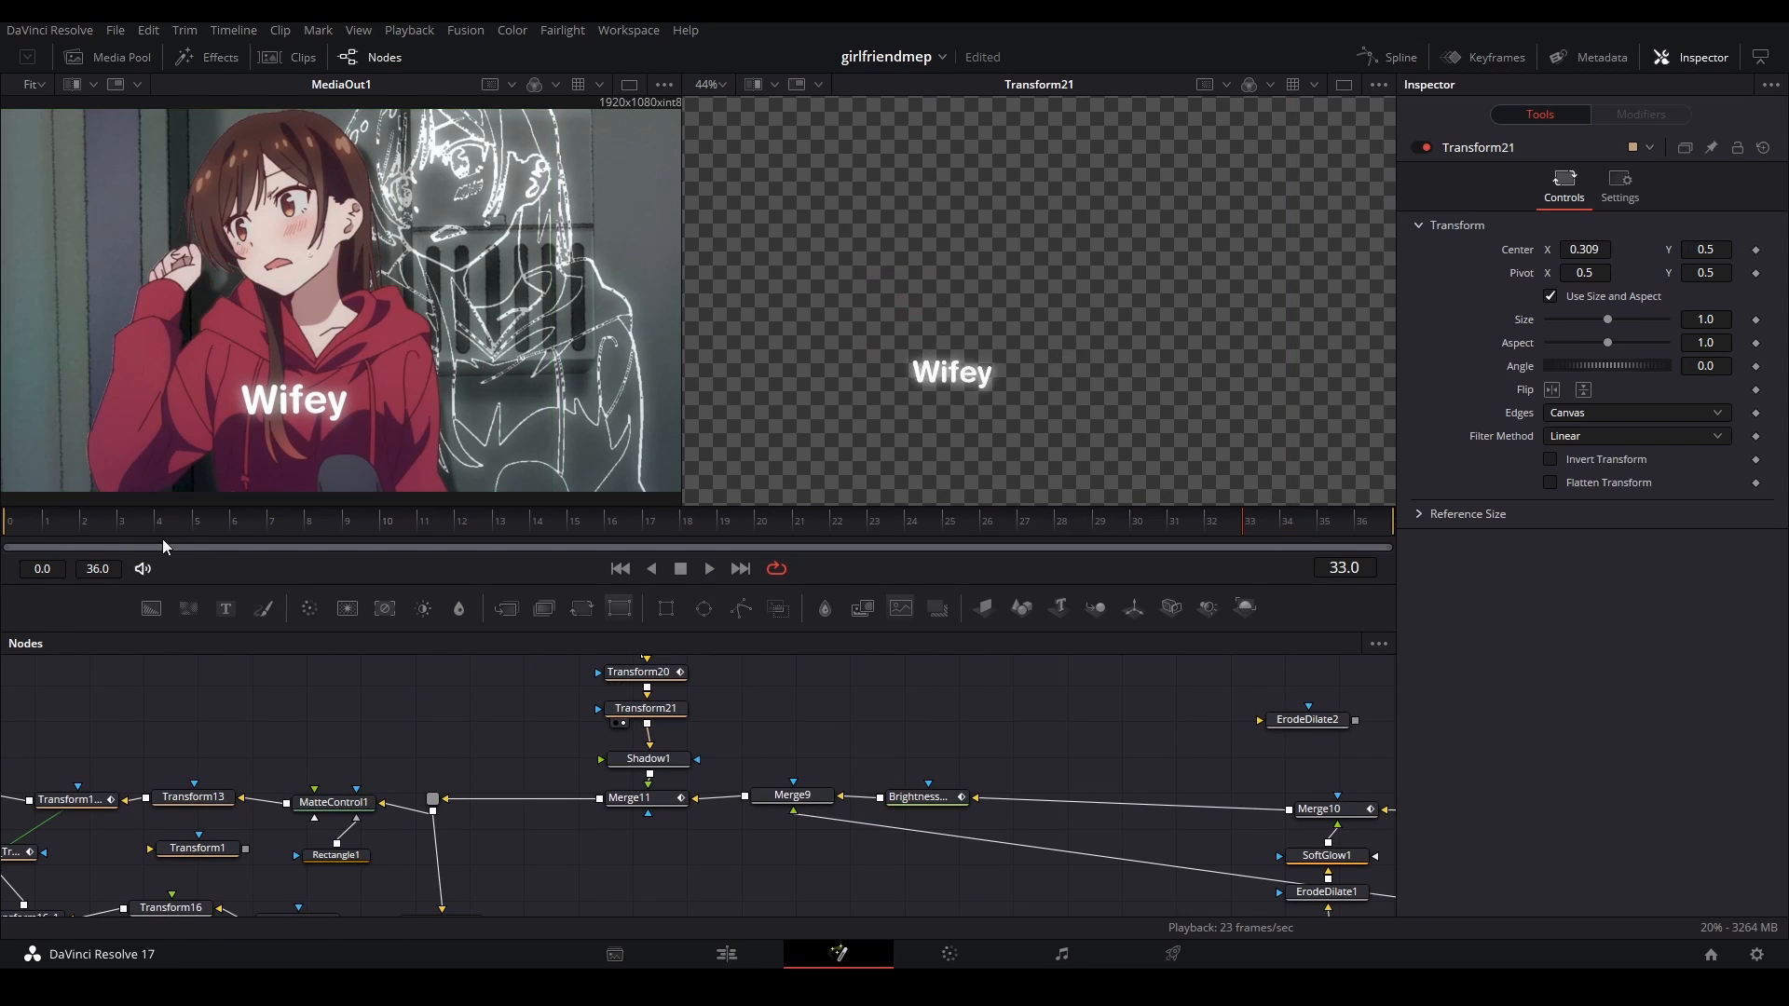
{"action": "key", "text": "space"}
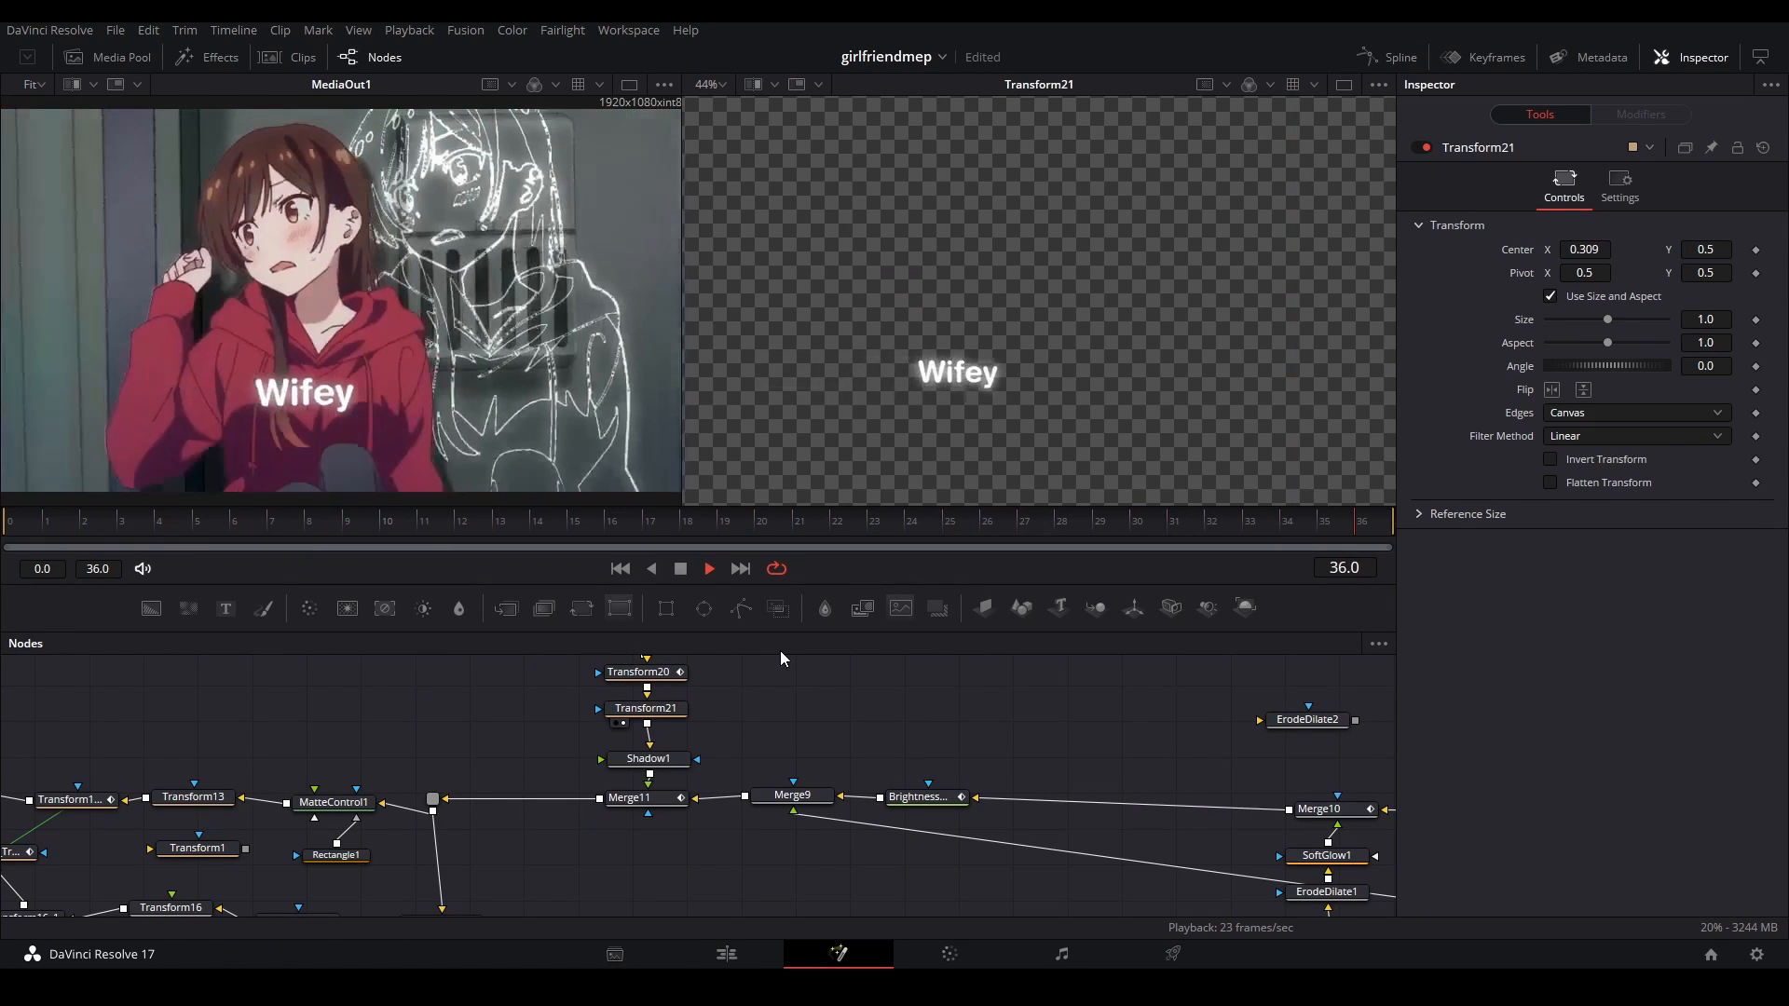
- Stop playback and view Shadow1 and Merge11 in turn in the second viewer to check the text's shadow and composite
{"action": "key", "text": "space"}
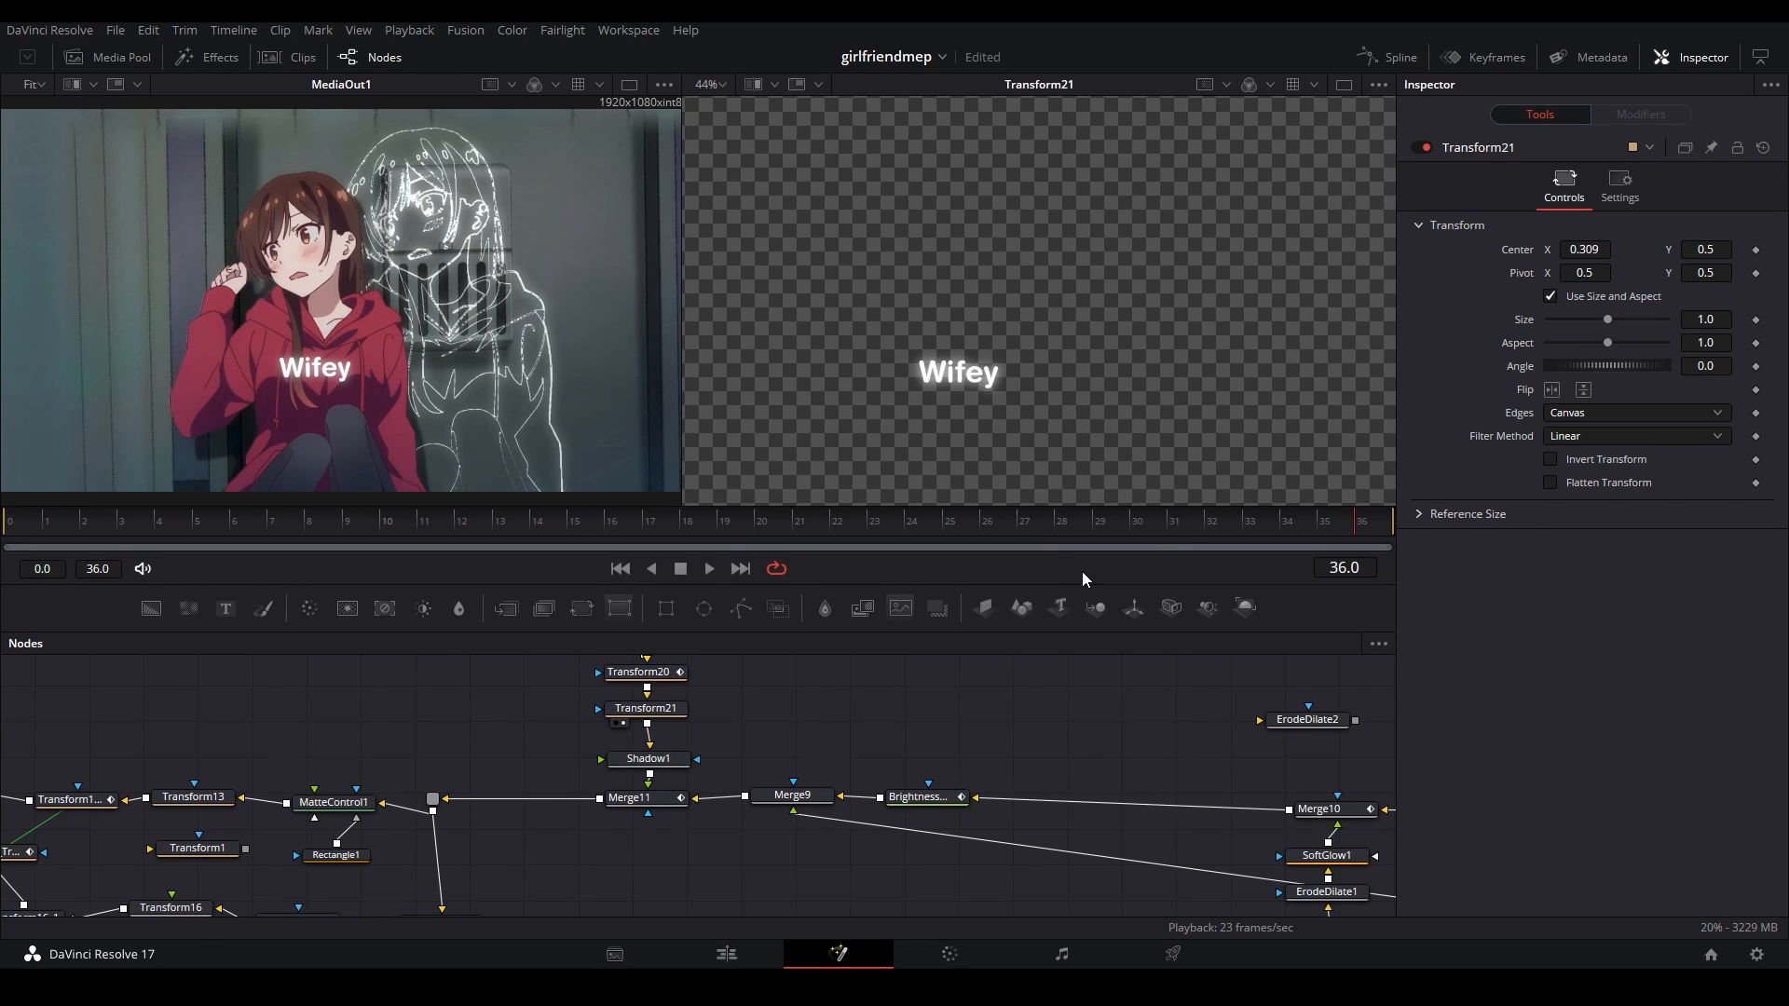
{"action": "left_click", "coordinate": [663, 762]}
{"action": "left_click", "coordinate": [762, 736]}
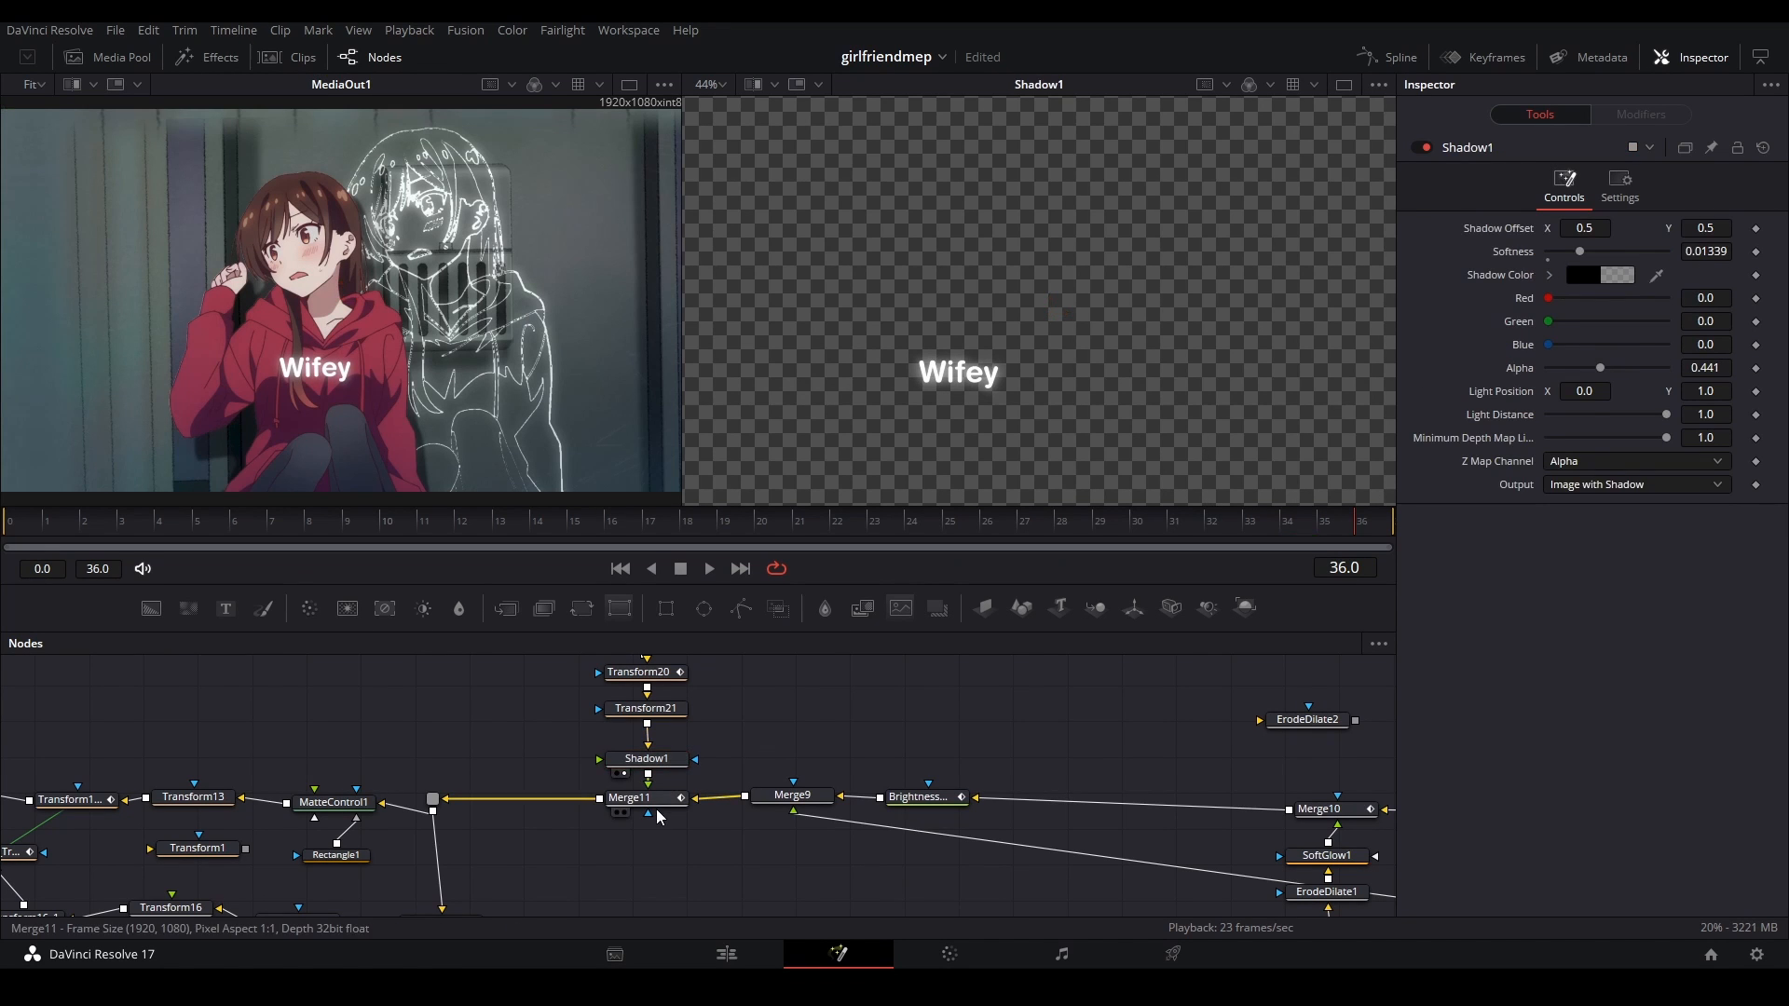
{"action": "left_click", "coordinate": [667, 803]}
{"action": "key", "text": "2"}
{"action": "left_click", "coordinate": [736, 750]}
- View PipeRouter2 in the second viewer and scrub the timeline back to frame 4
{"action": "left_click_drag", "start_coordinate": [521, 779], "coordinate": [807, 713]}
{"action": "left_click_drag", "start_coordinate": [695, 723], "coordinate": [916, 728]}
{"action": "left_click_drag", "start_coordinate": [628, 701], "coordinate": [752, 696]}
{"action": "left_click_drag", "start_coordinate": [462, 674], "coordinate": [1154, 859]}
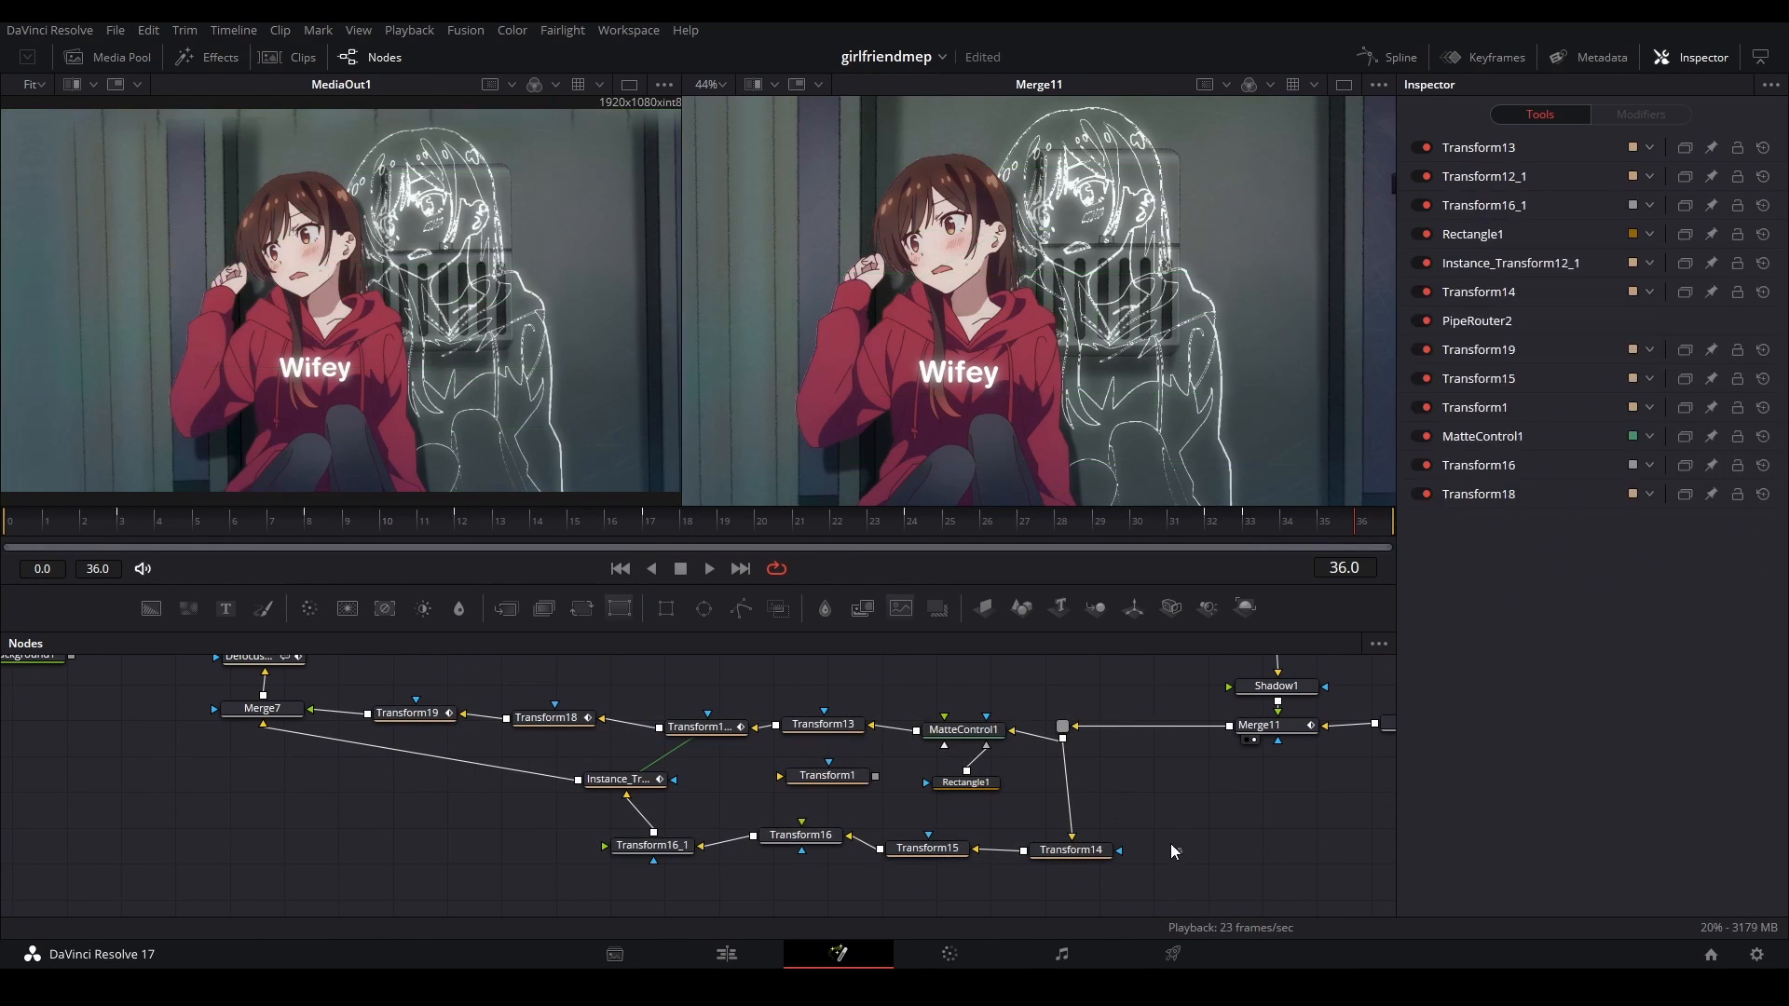
{"action": "left_click", "coordinate": [1063, 727]}
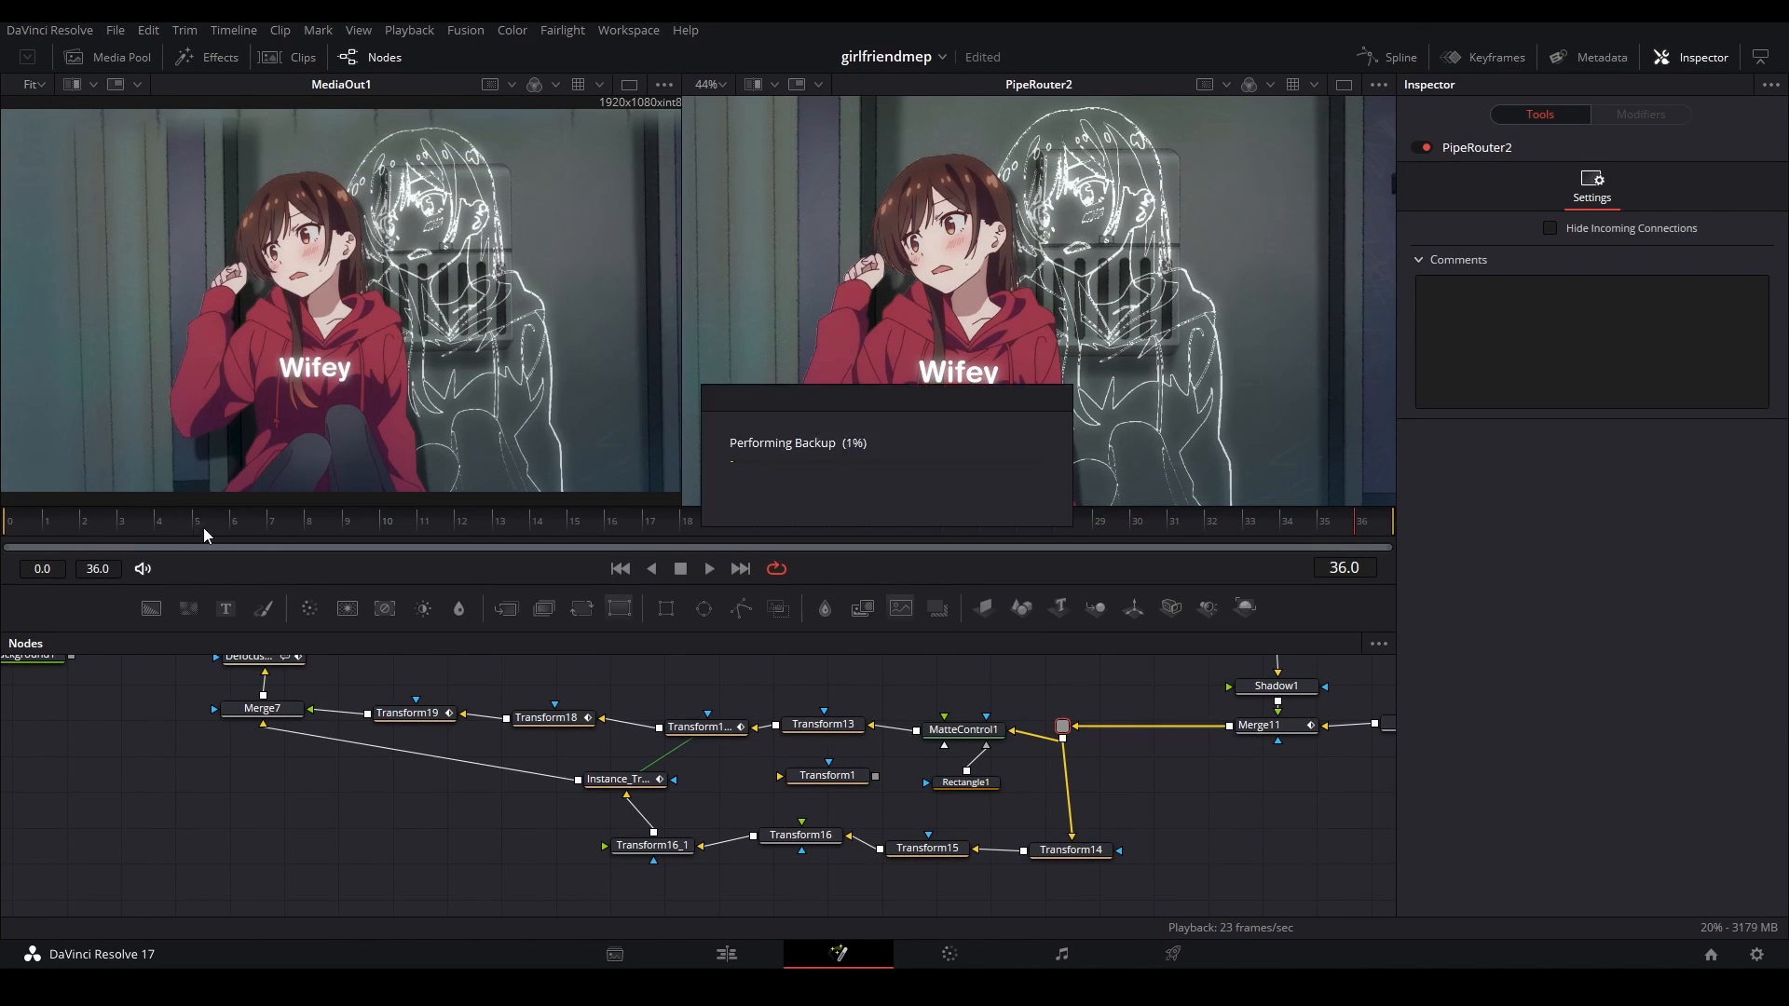
{"action": "left_click_drag", "start_coordinate": [196, 536], "coordinate": [686, 539]}
{"action": "scroll", "coordinate": [969, 362], "scroll_direction": "down", "scroll_amount": 3}
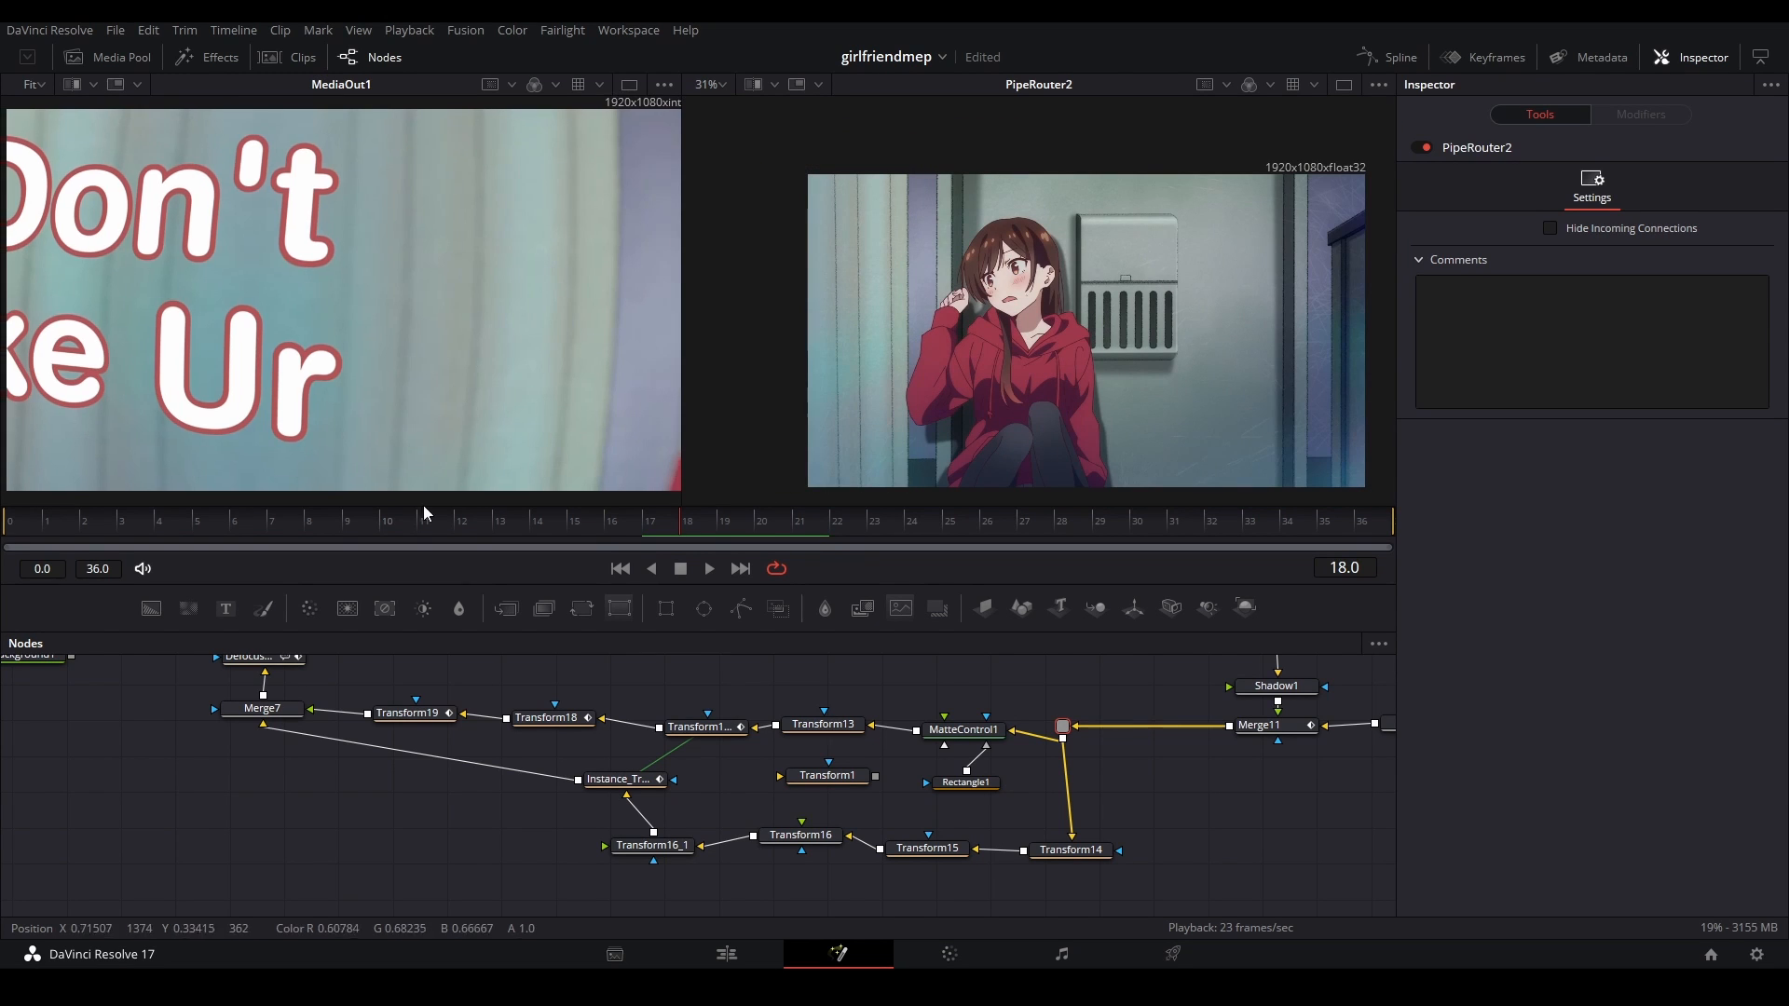
{"action": "left_click", "coordinate": [334, 524]}
{"action": "left_click_drag", "start_coordinate": [333, 524], "coordinate": [173, 529]}
{"action": "left_click_drag", "start_coordinate": [1081, 806], "coordinate": [948, 789]}
{"action": "scroll", "coordinate": [947, 779], "scroll_direction": "up", "scroll_amount": 2}
{"action": "left_click_drag", "start_coordinate": [865, 405], "coordinate": [911, 392]}
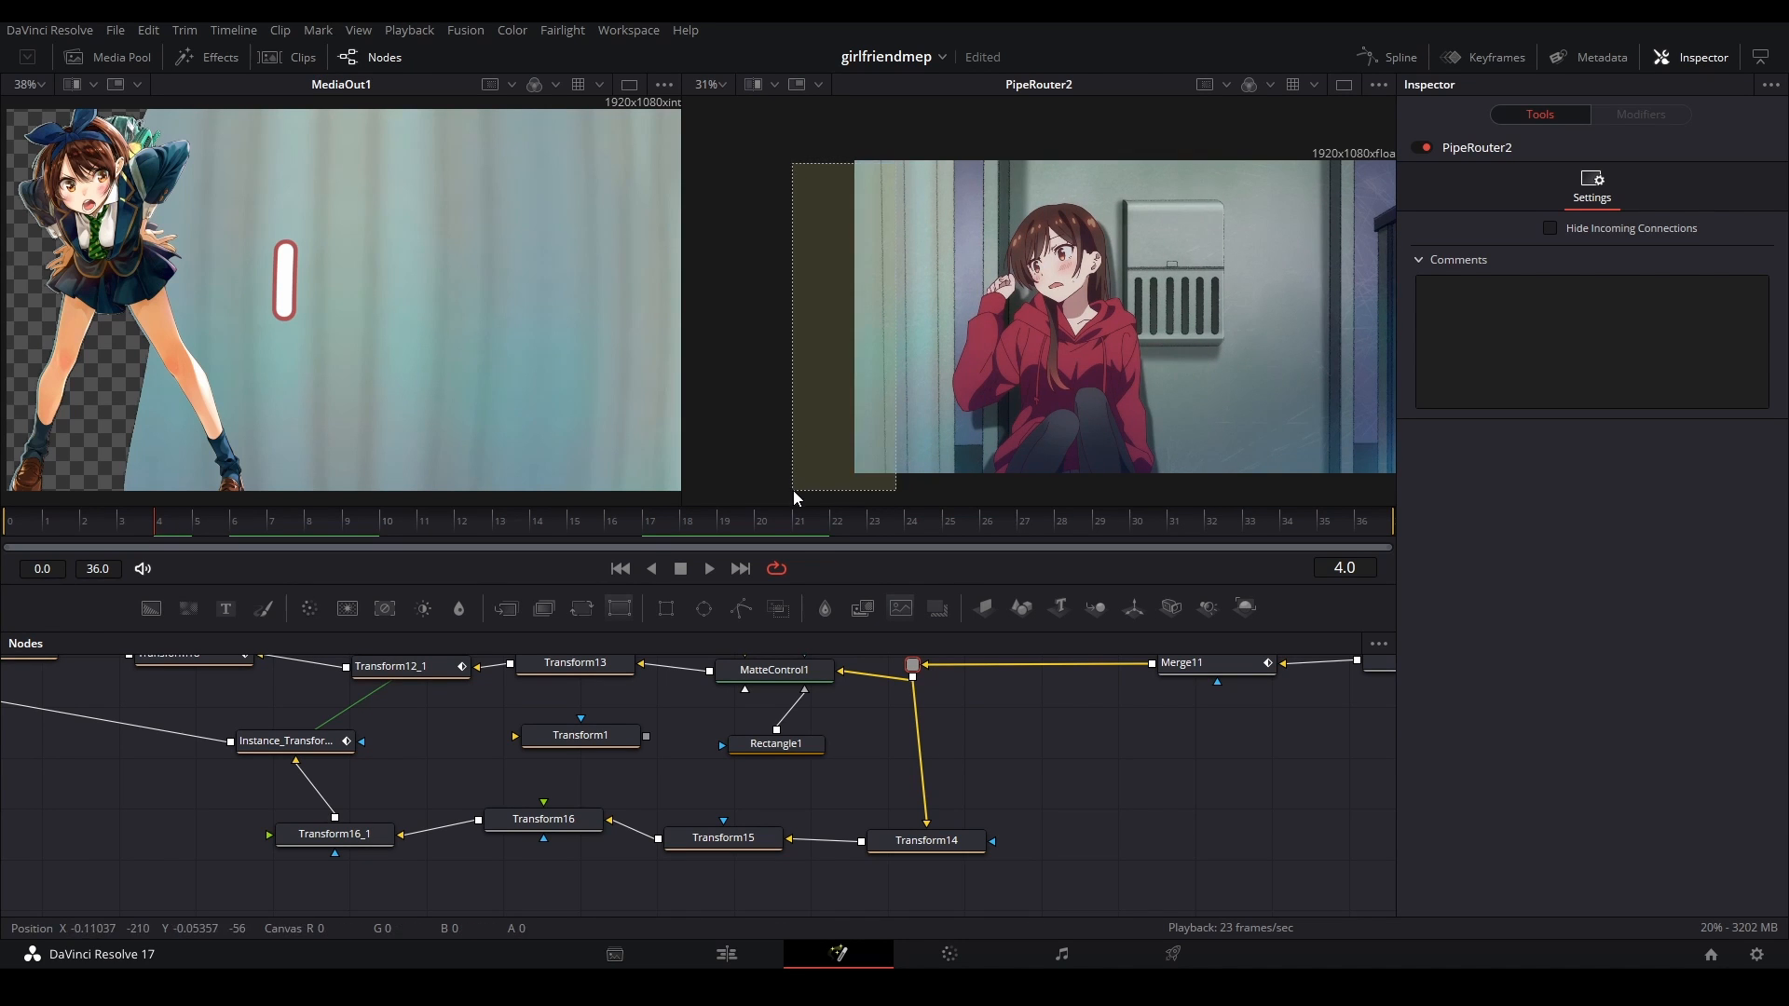
- View Transform14 and Transform15 alternately in the second viewer to compare the shifted, mirrored-edge background
{"action": "left_click", "coordinate": [927, 838]}
{"action": "key", "text": "2"}
{"action": "left_click", "coordinate": [722, 839]}
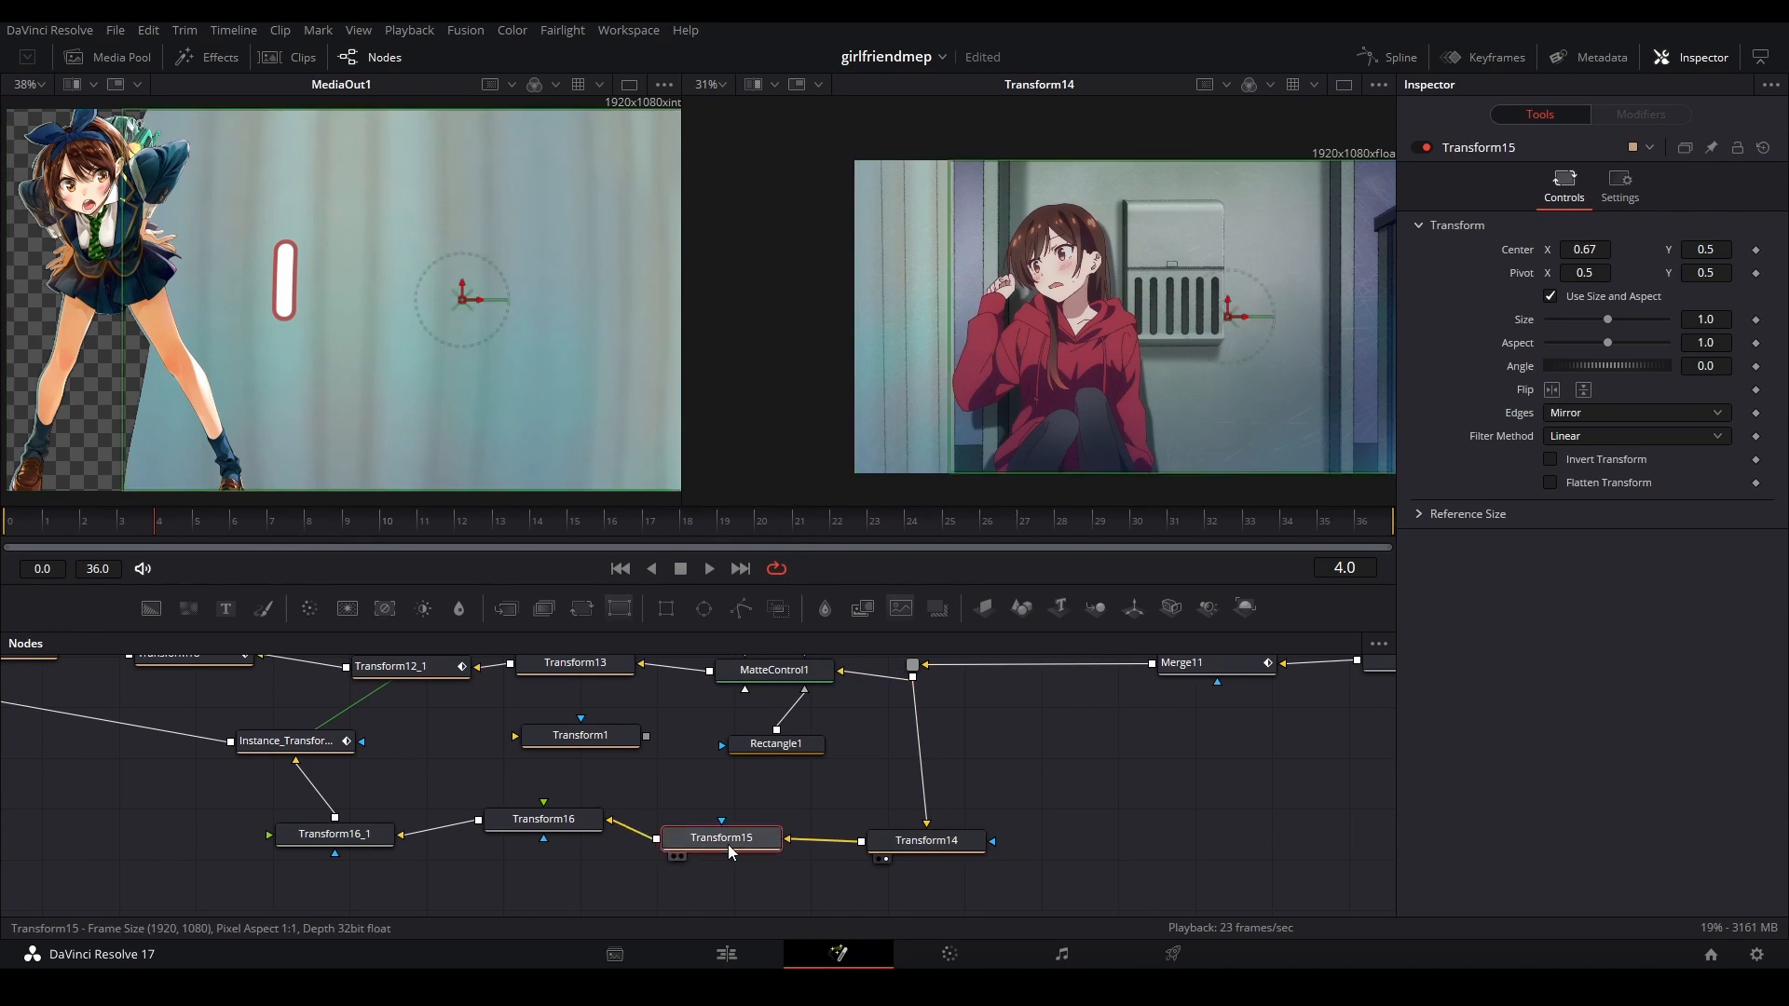
{"action": "key", "text": "2"}
{"action": "left_click", "coordinate": [956, 844]}
{"action": "key", "text": "2"}
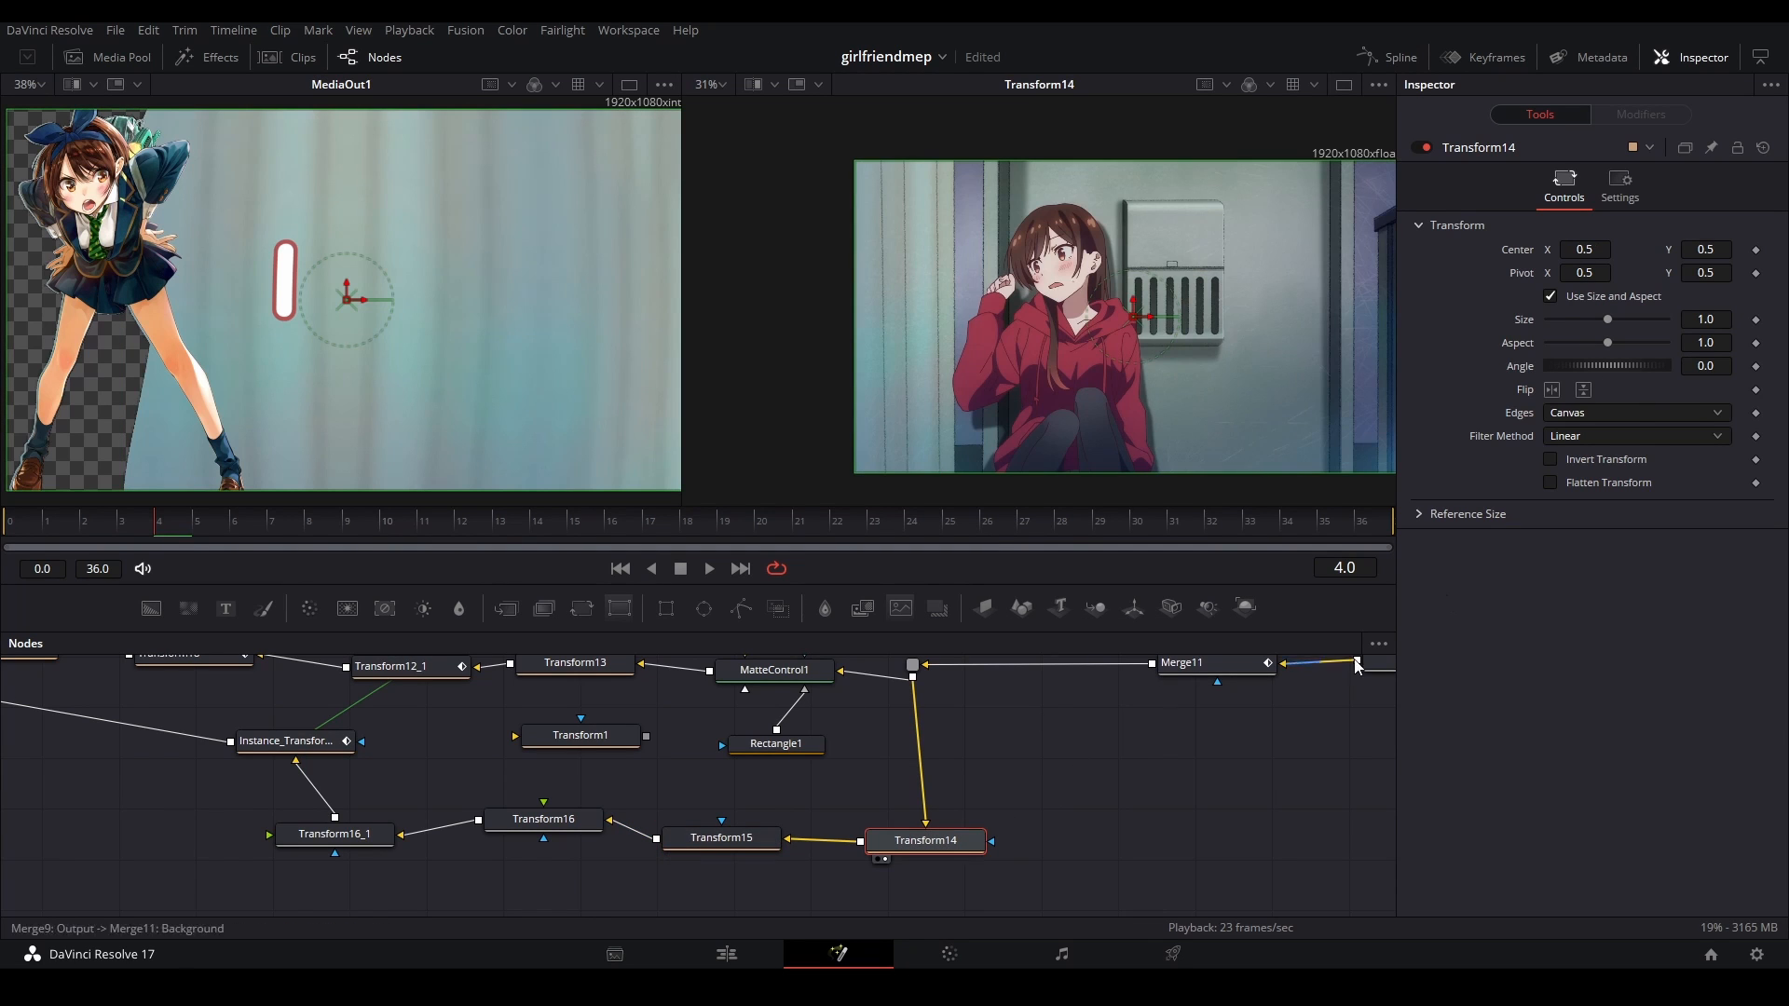
{"action": "left_click", "coordinate": [727, 841]}
{"action": "key", "text": "2"}
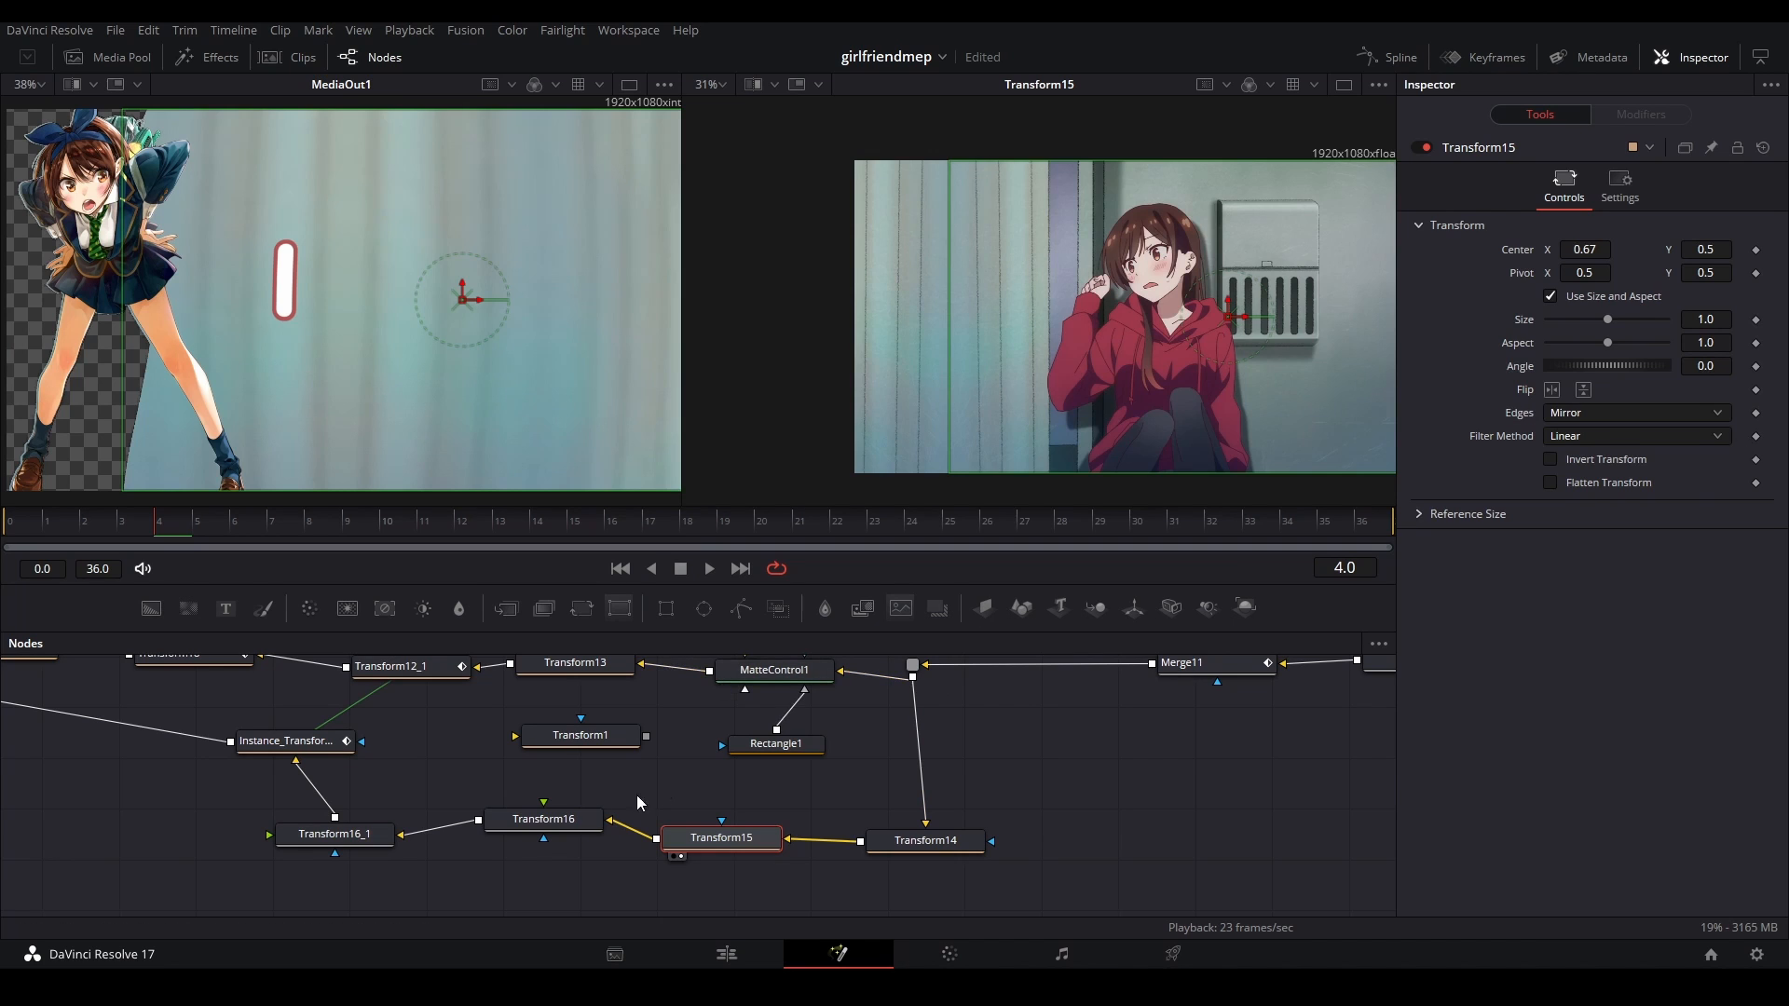
- View Transform16 in the second viewer and examine its position and edge settings, lining the node up with Transform15
{"action": "left_click", "coordinate": [544, 820]}
{"action": "key", "text": "2"}
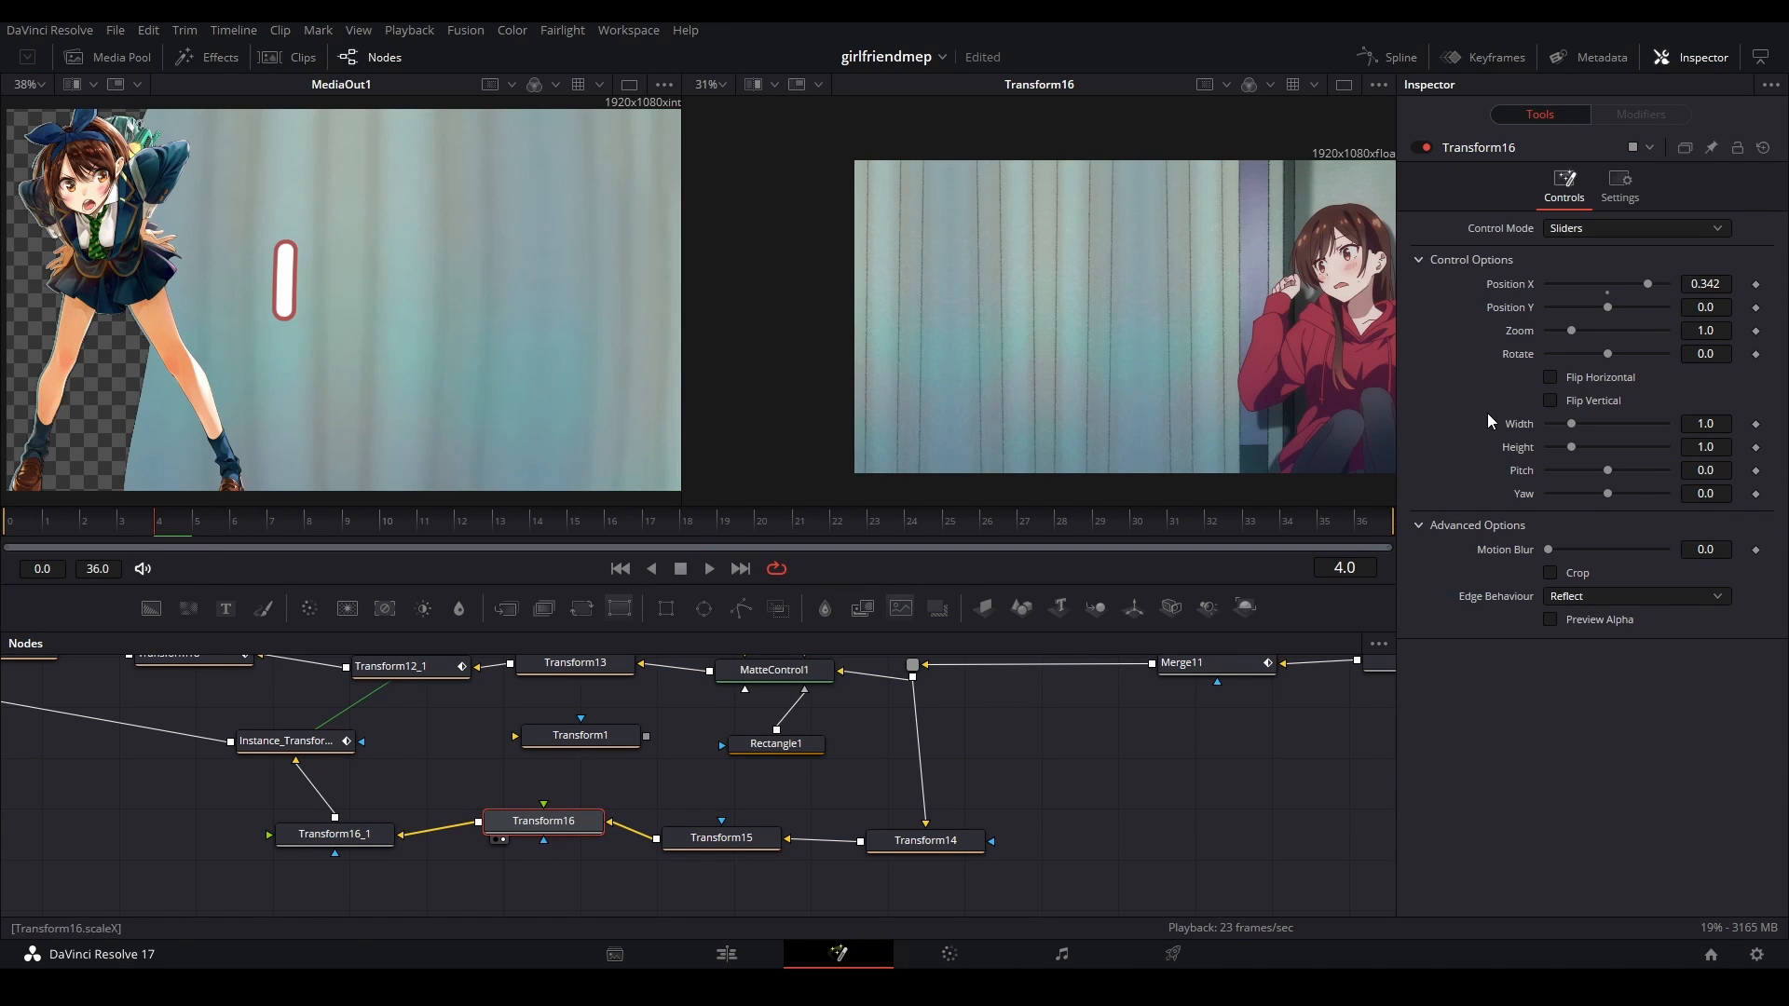
{"action": "left_click_drag", "start_coordinate": [543, 822], "coordinate": [546, 834]}
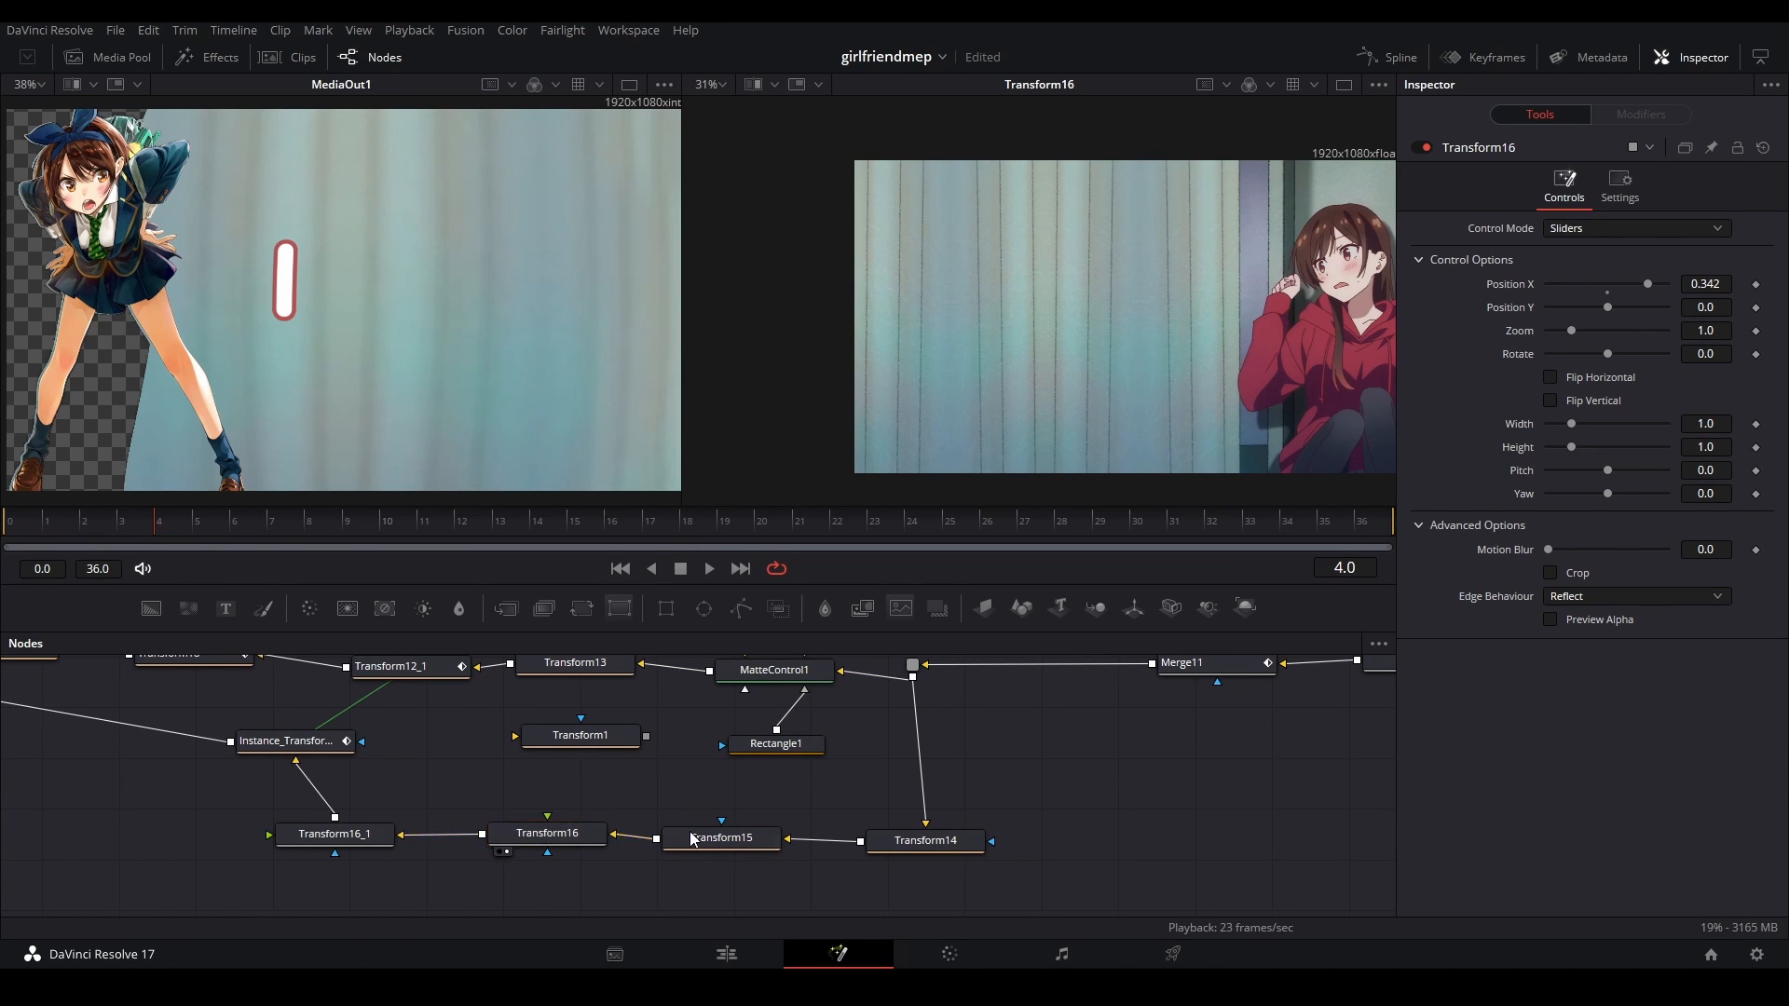
{"action": "left_click", "coordinate": [694, 838]}
{"action": "left_click", "coordinate": [548, 834]}
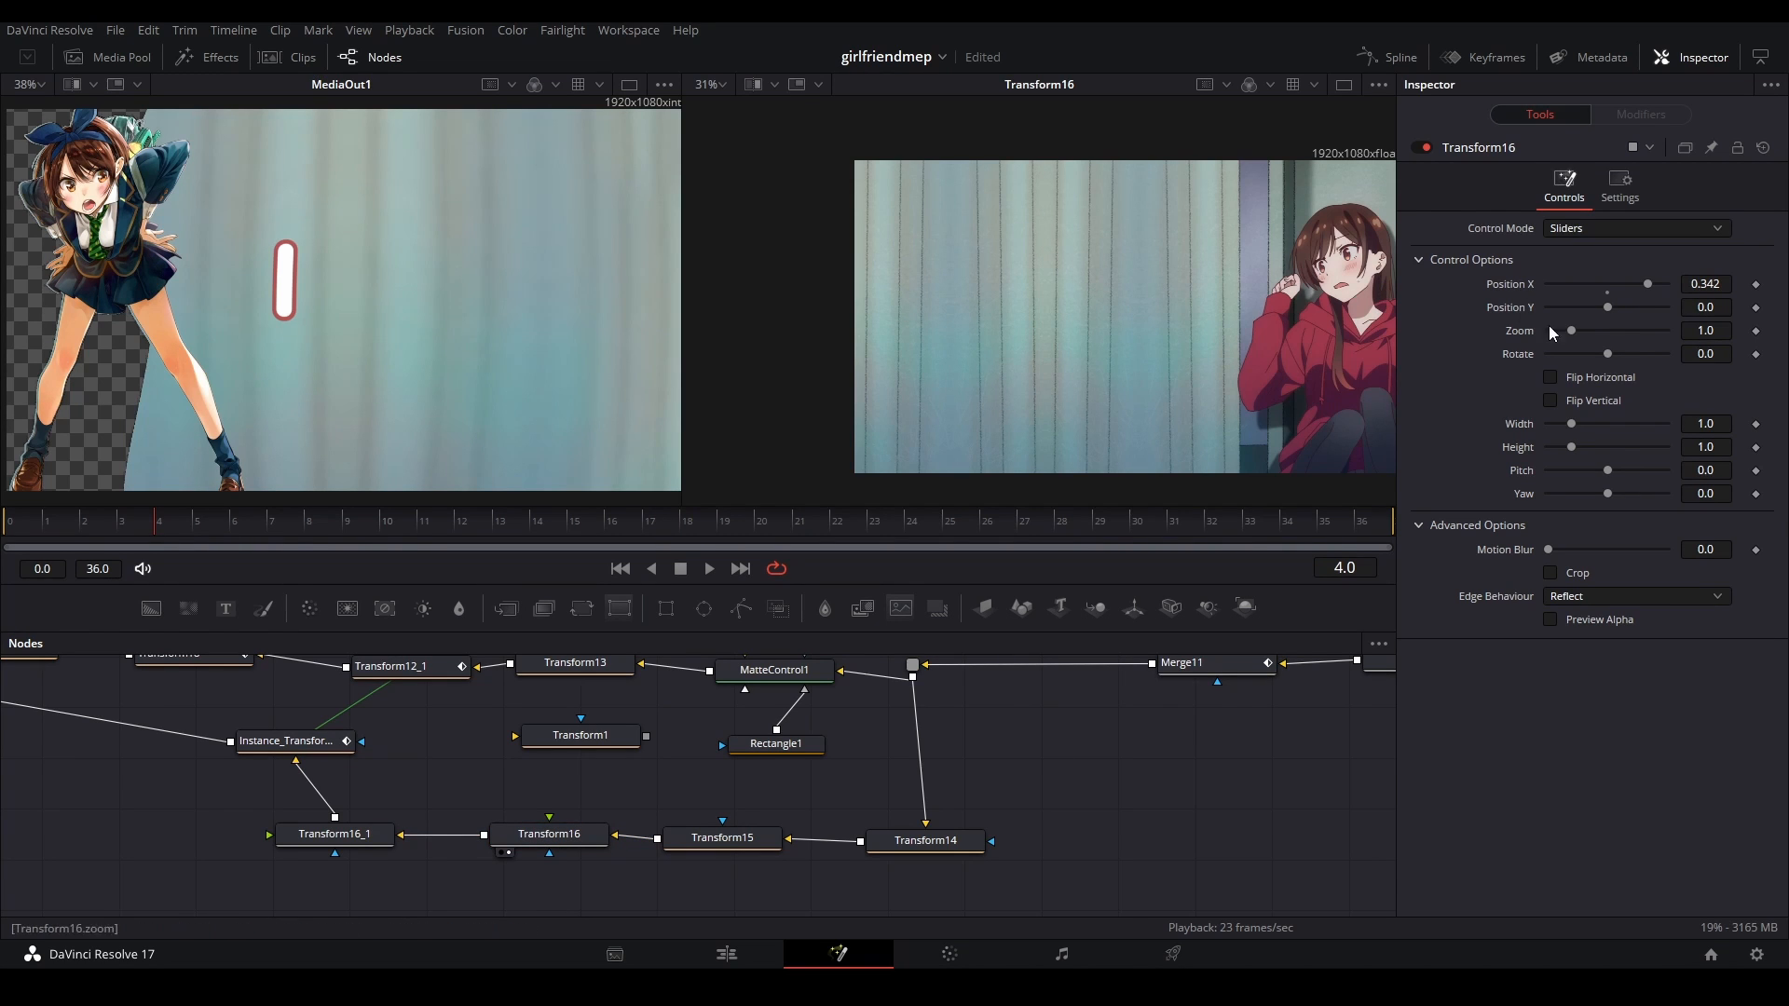
{"action": "left_click_drag", "start_coordinate": [1122, 144], "coordinate": [730, 445]}
- View Transform16_1 and Instance_Transform12_1 in turn in the second viewer to examine the enlarged curtain background
{"action": "left_click", "coordinate": [333, 834]}
{"action": "scroll", "coordinate": [1202, 364], "scroll_direction": "down", "scroll_amount": 3}
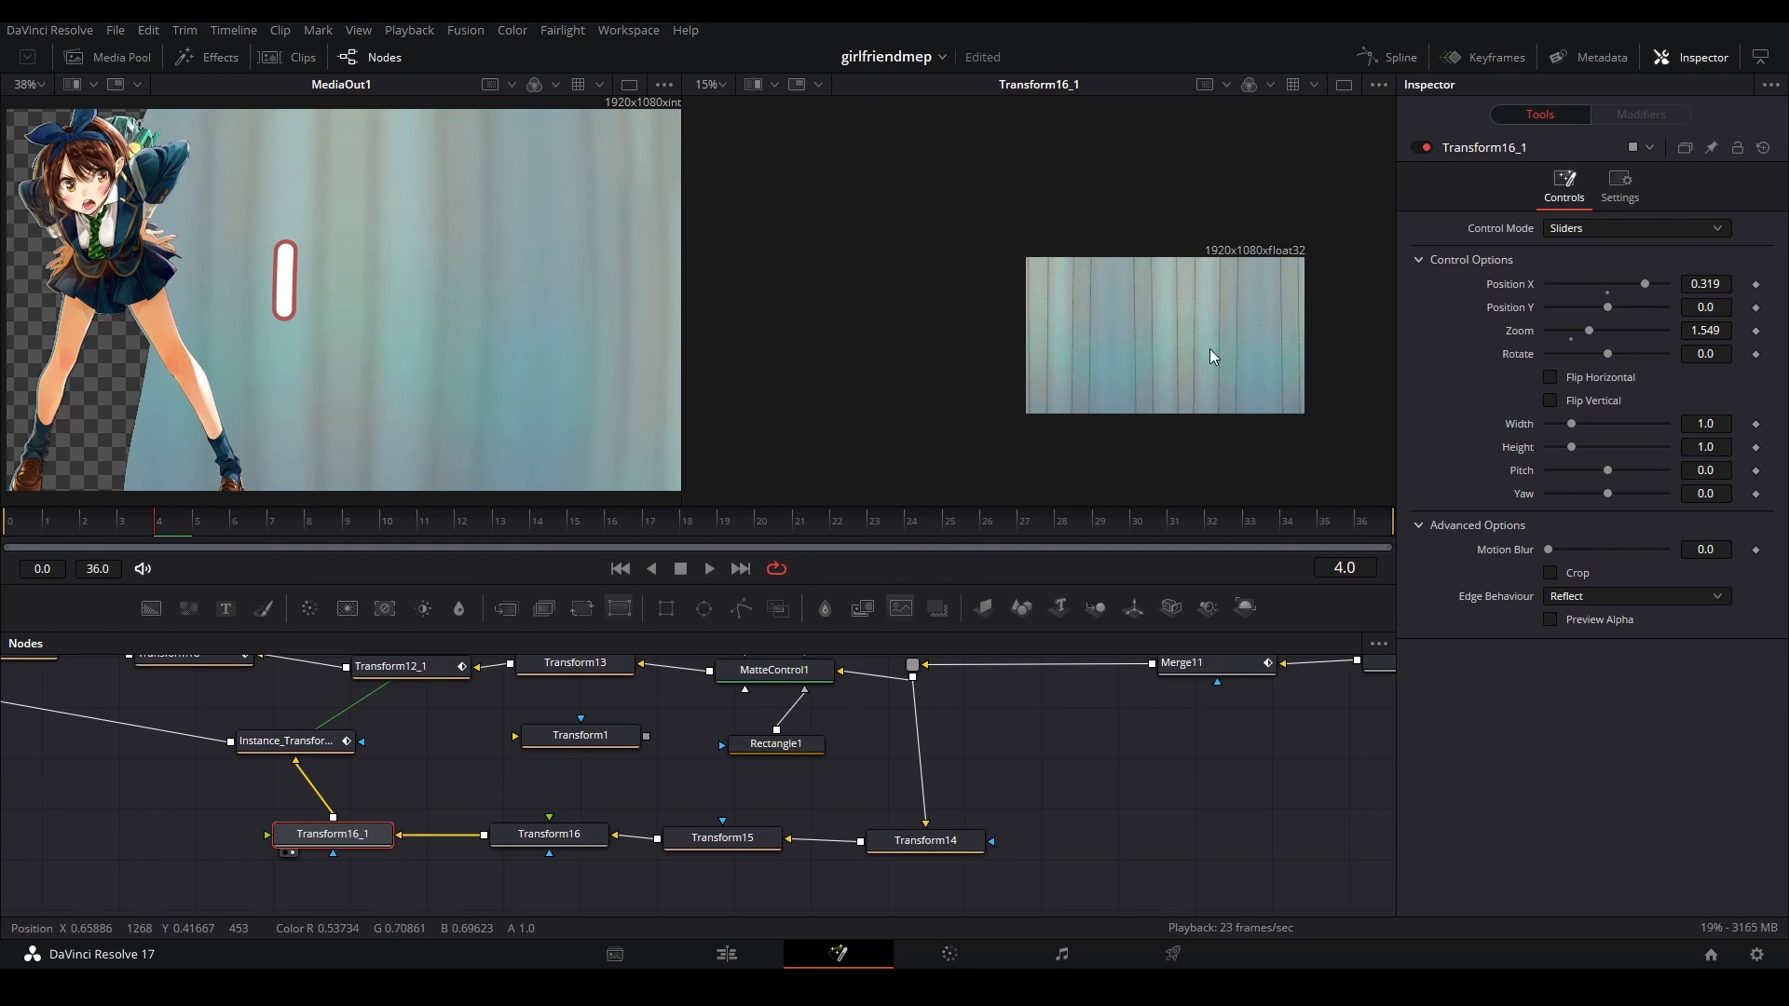
{"action": "scroll", "coordinate": [1228, 261], "scroll_direction": "up", "scroll_amount": 3}
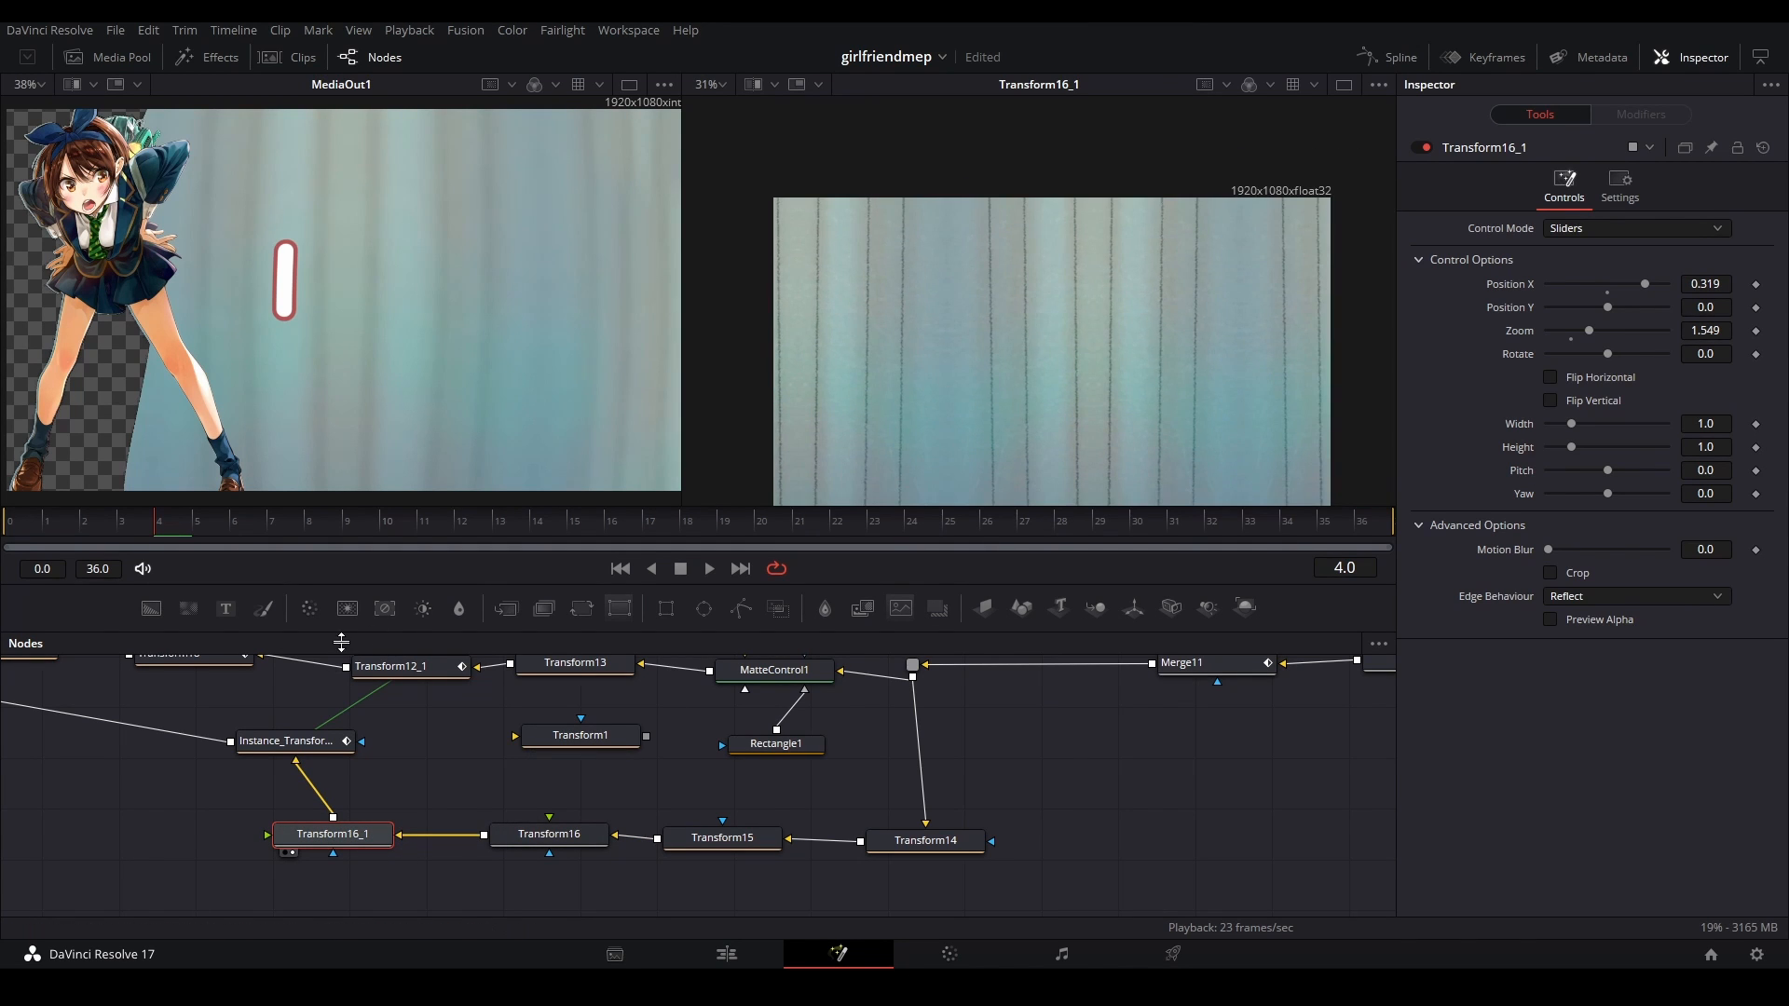
{"action": "left_click", "coordinate": [284, 741]}
- View Transform12_1 in the second viewer and play back its keyframed movement
{"action": "left_click_drag", "start_coordinate": [451, 810], "coordinate": [818, 872]}
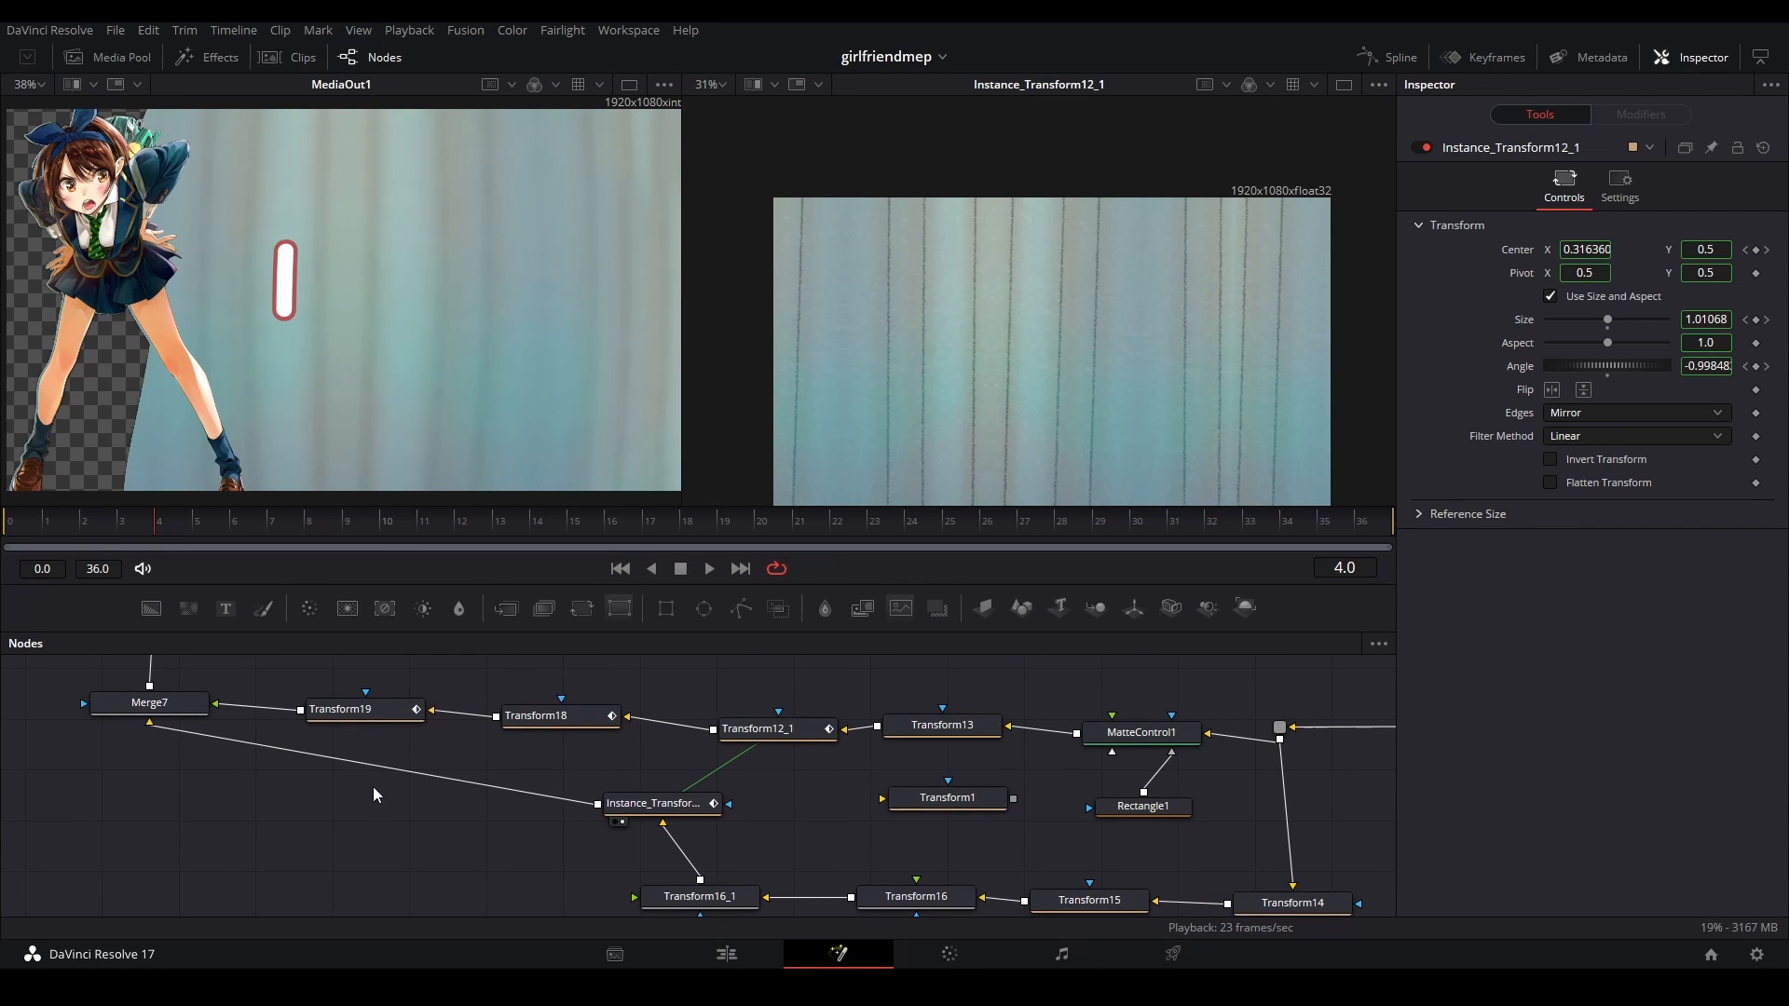
{"action": "left_click", "coordinate": [792, 736]}
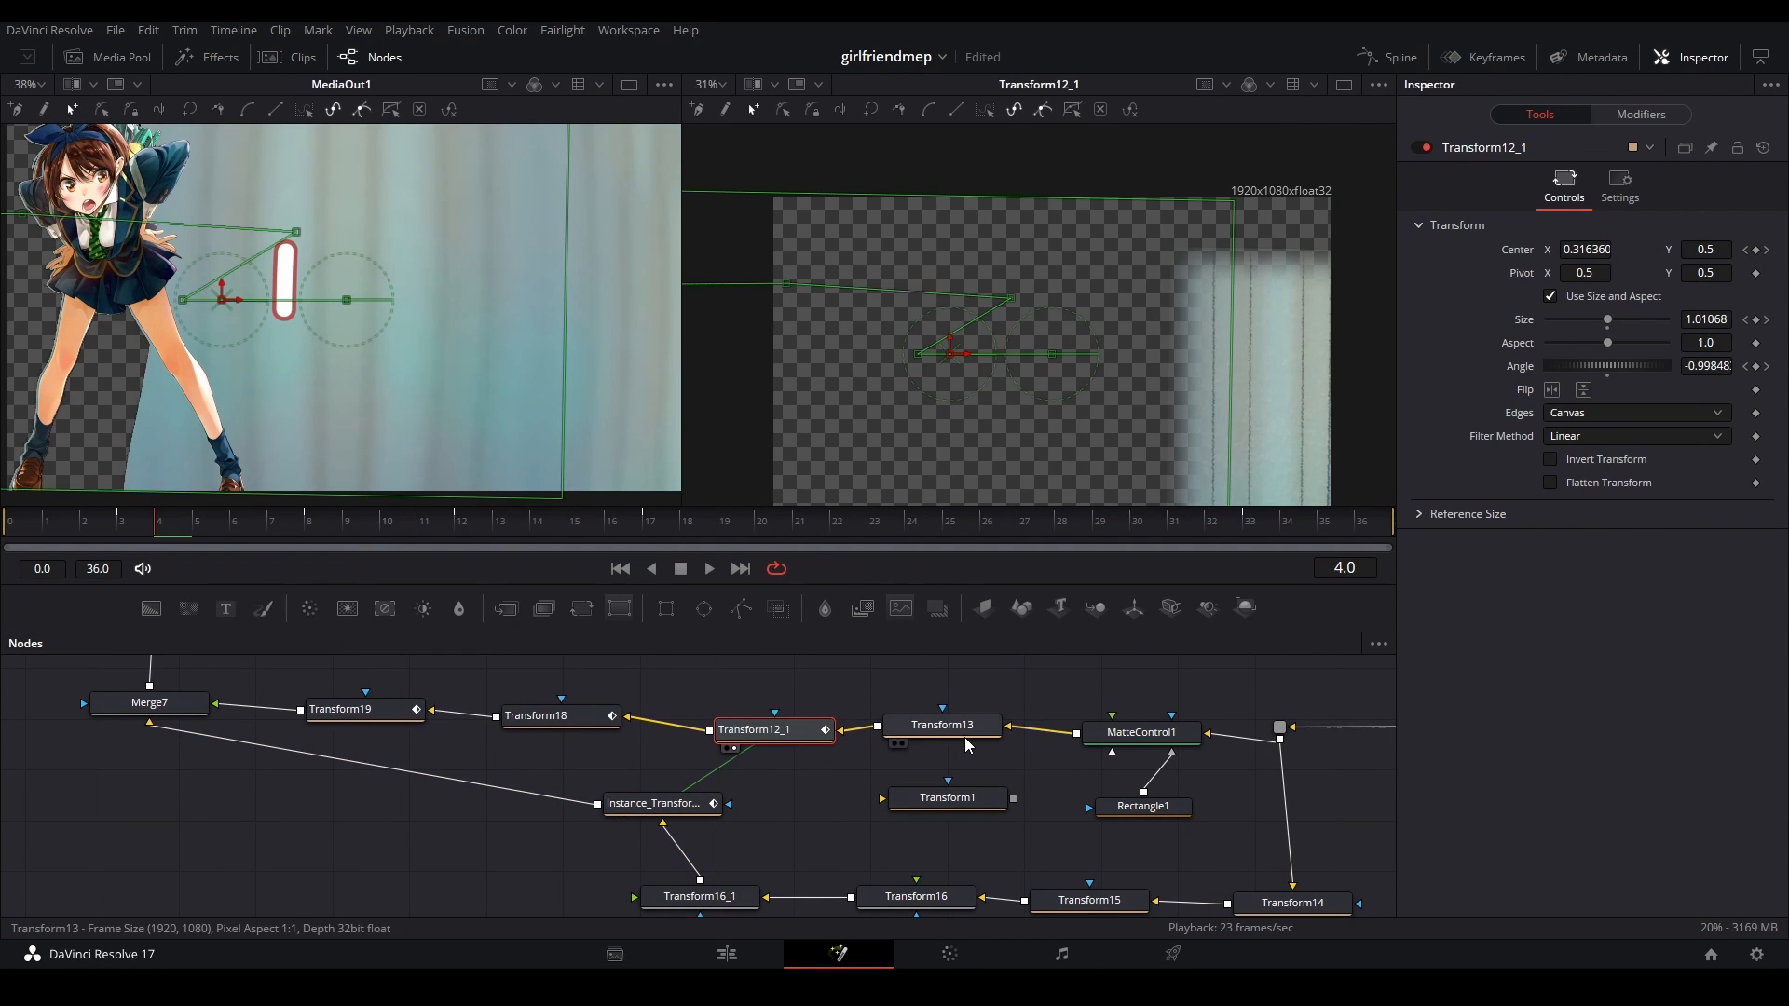
{"action": "key", "text": "space"}
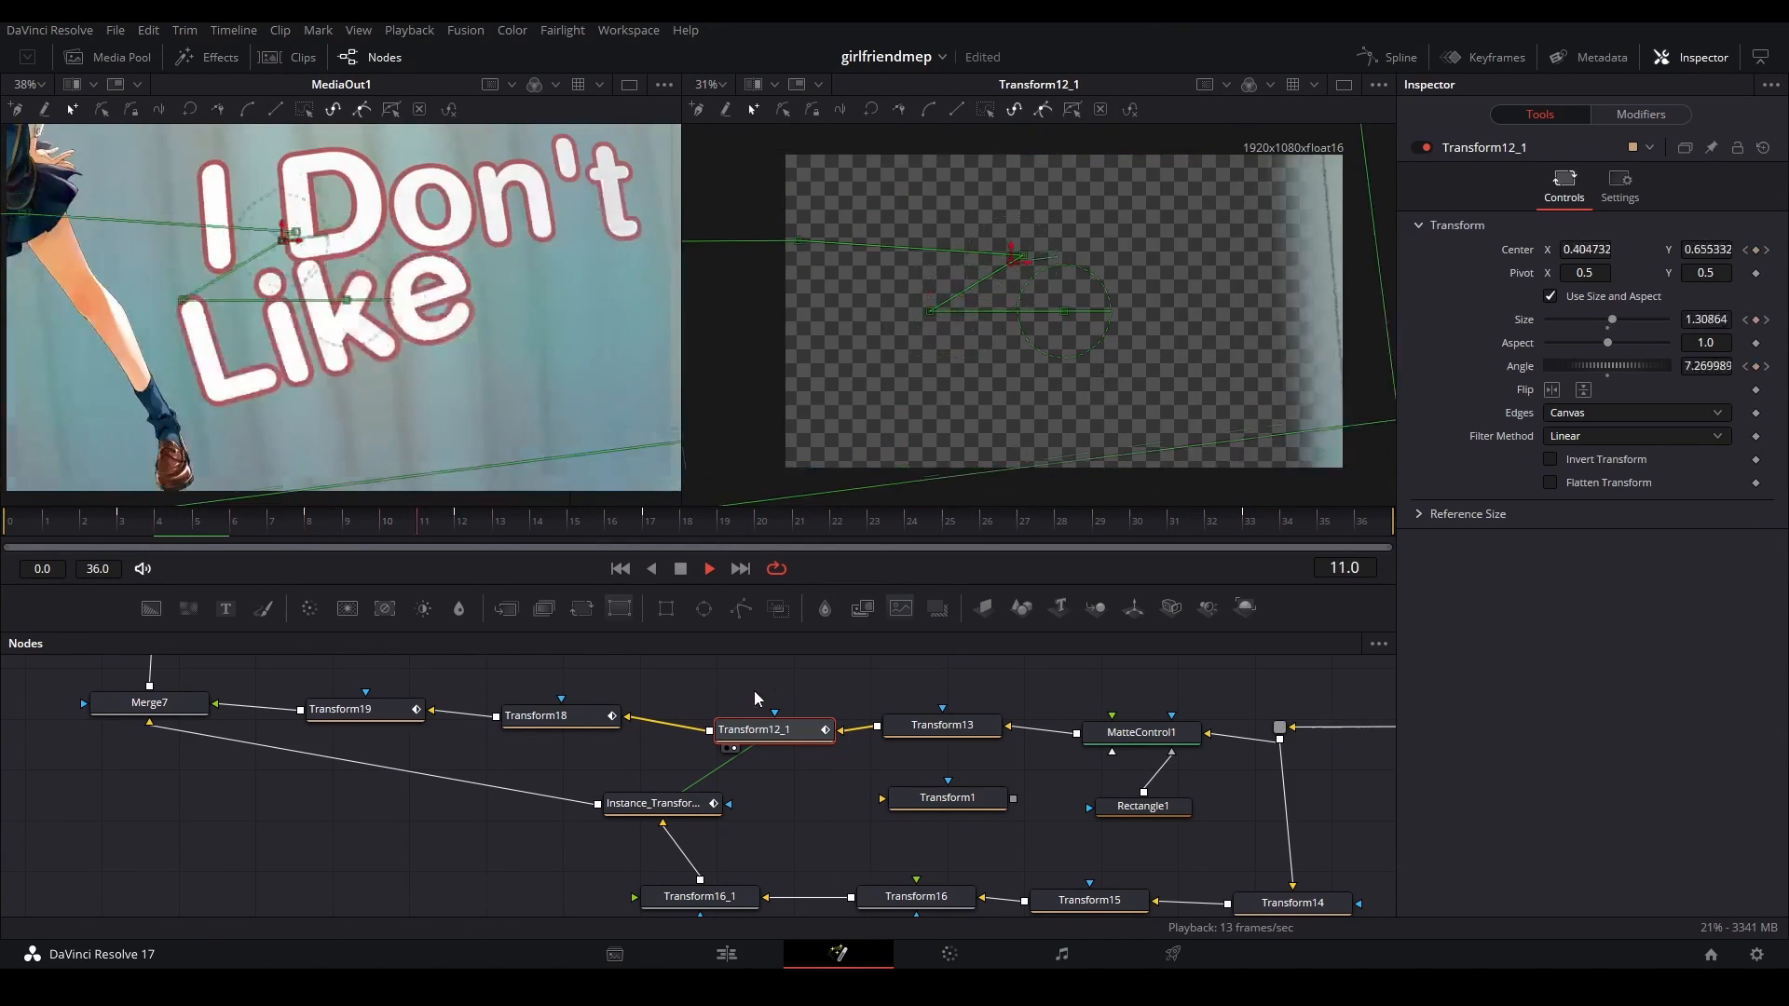
{"action": "key", "text": "space"}
- View Instance_Transform12_1 in the second viewer and play back the background's linked movement
{"action": "left_click", "coordinate": [676, 805]}
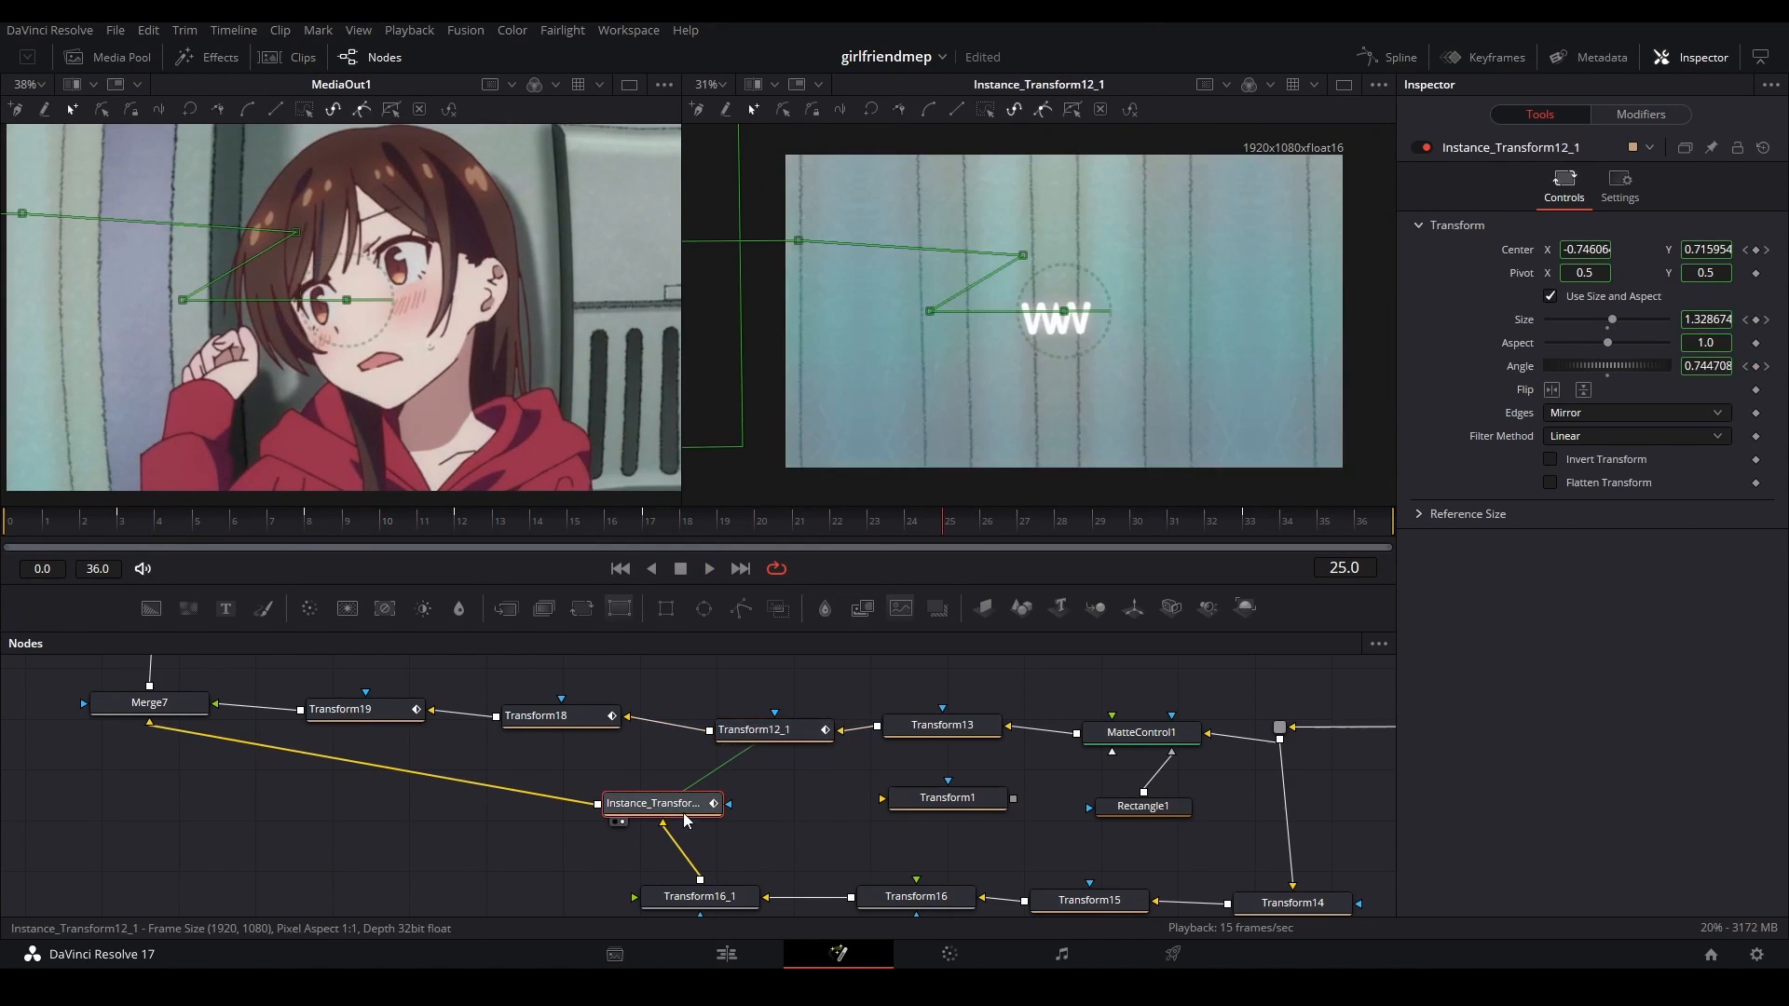
{"action": "left_click", "coordinate": [859, 771]}
{"action": "key", "text": "space"}
{"action": "key", "text": "space"}
- View Transform18 in the second viewer and play back its position and size animation
{"action": "left_click", "coordinate": [578, 716]}
{"action": "key", "text": "2"}
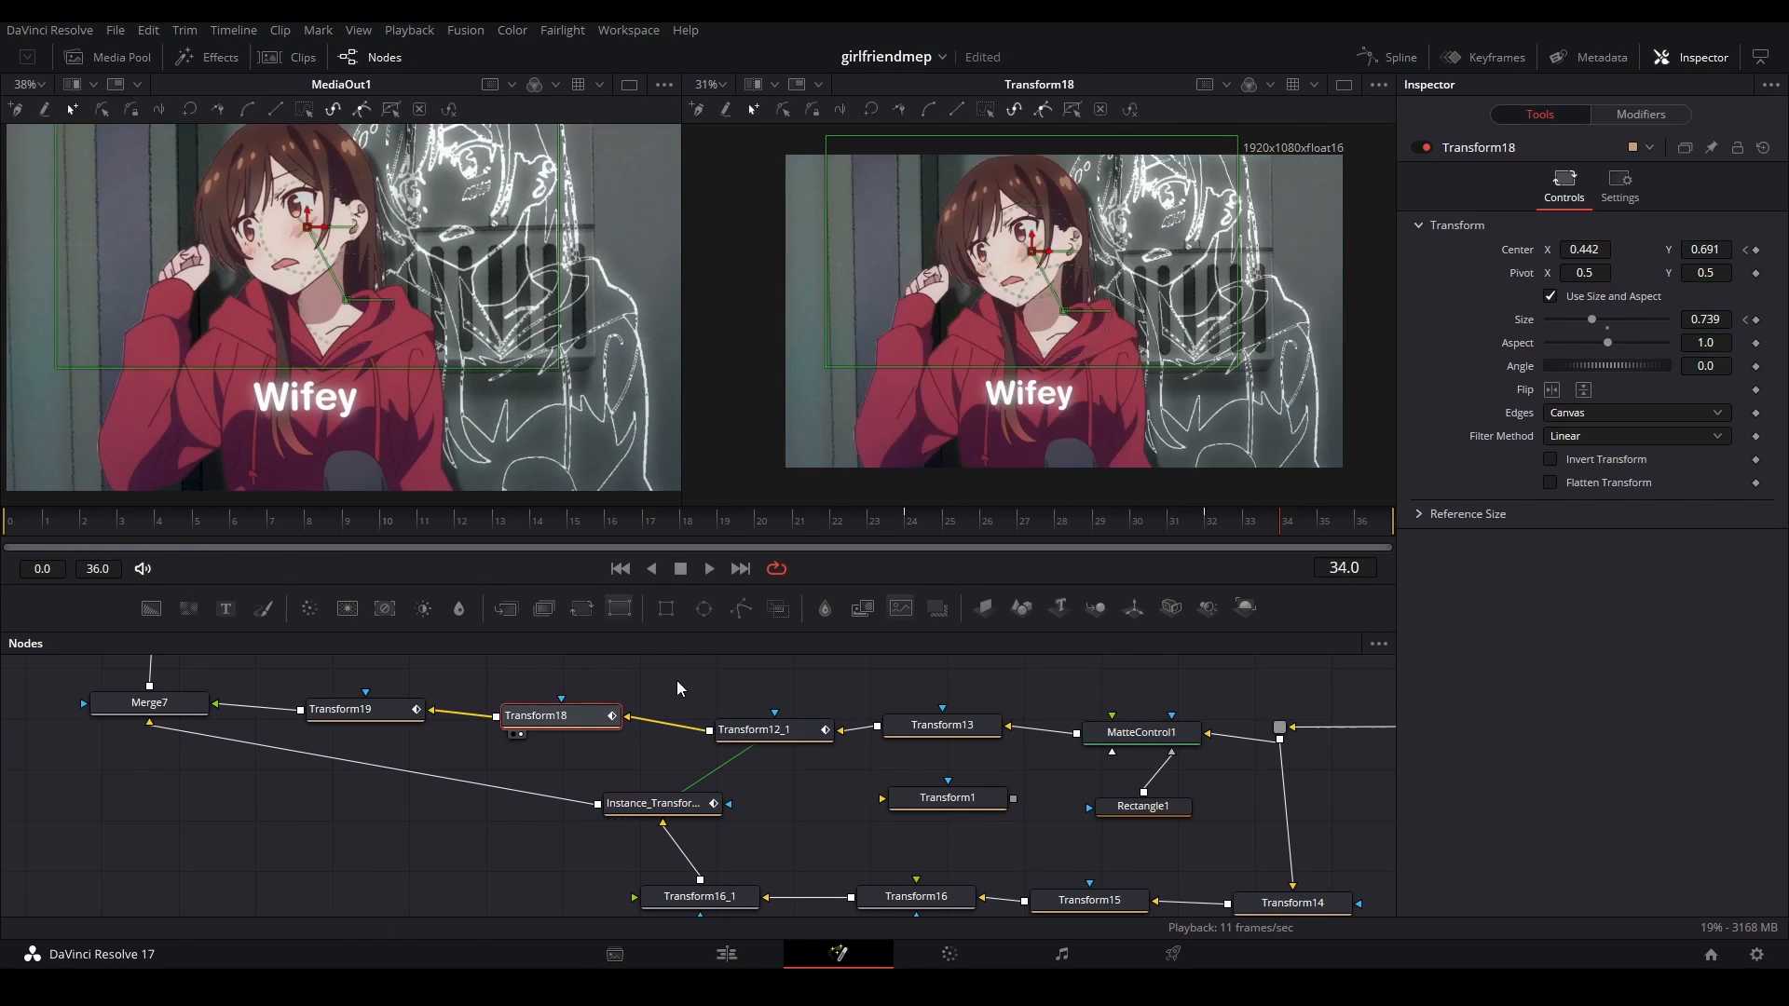
{"action": "key", "text": "space"}
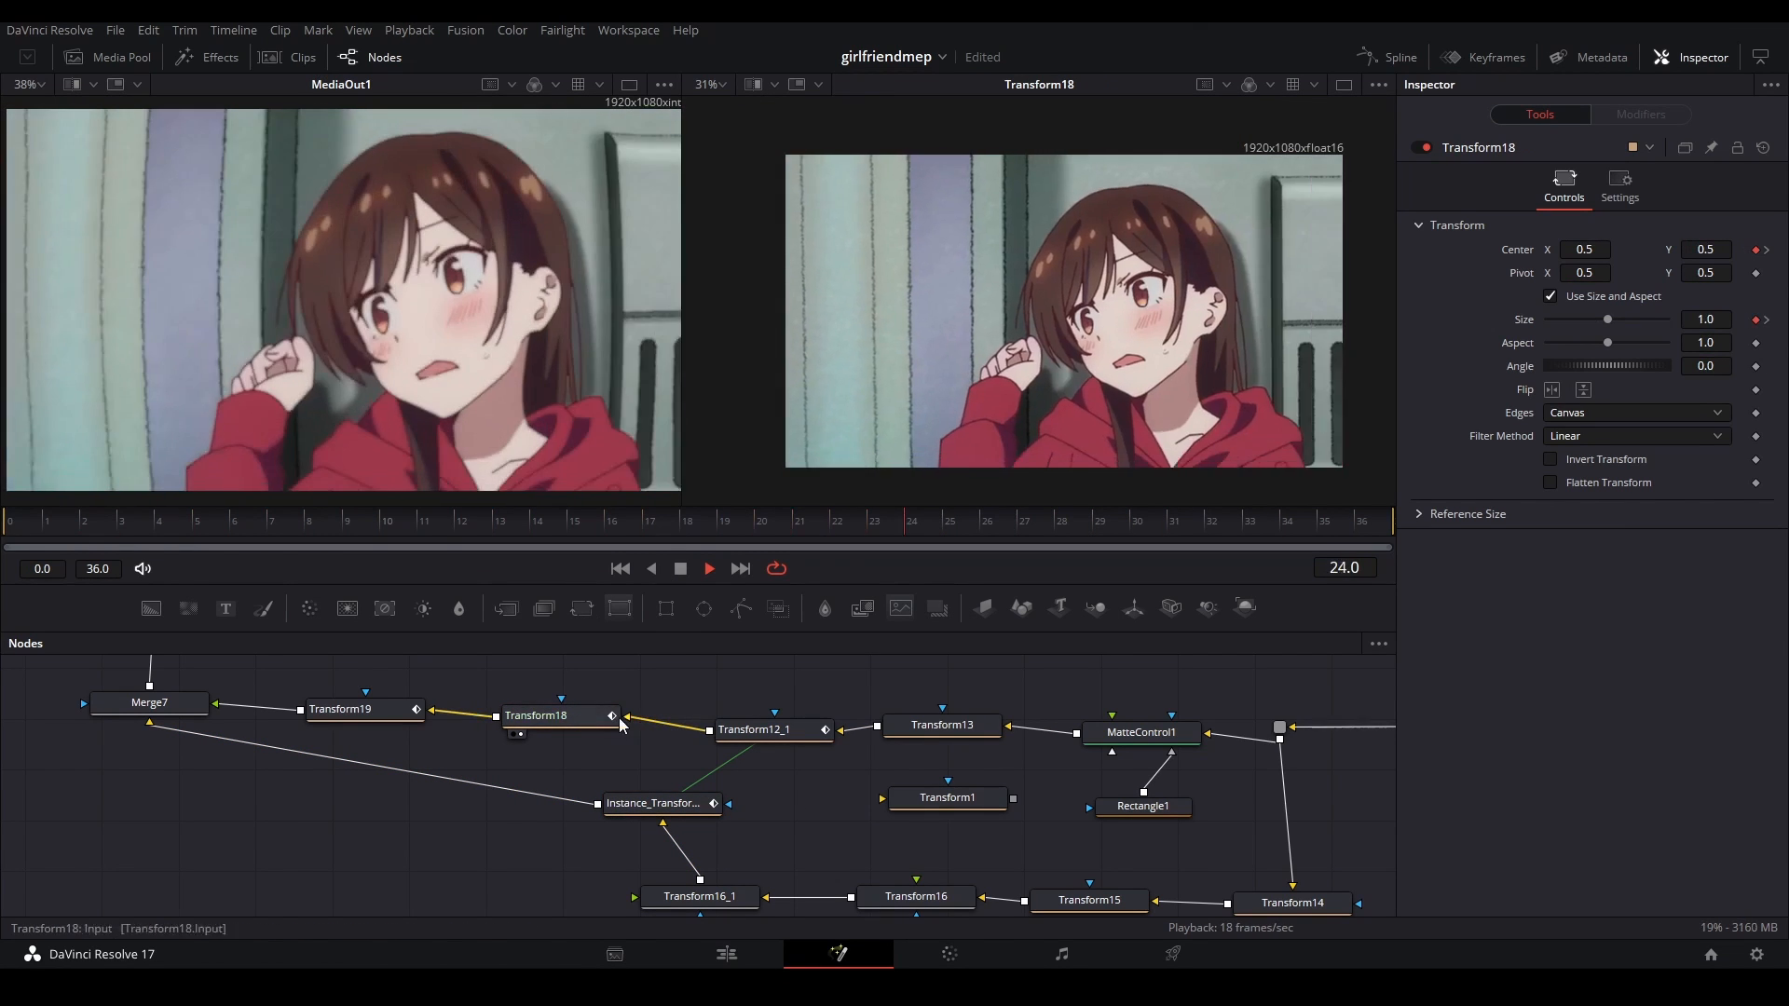
{"action": "key", "text": "space"}
- View Transform19 in the second viewer and play it back from an early frame
{"action": "left_click", "coordinate": [362, 712]}
{"action": "key", "text": "2"}
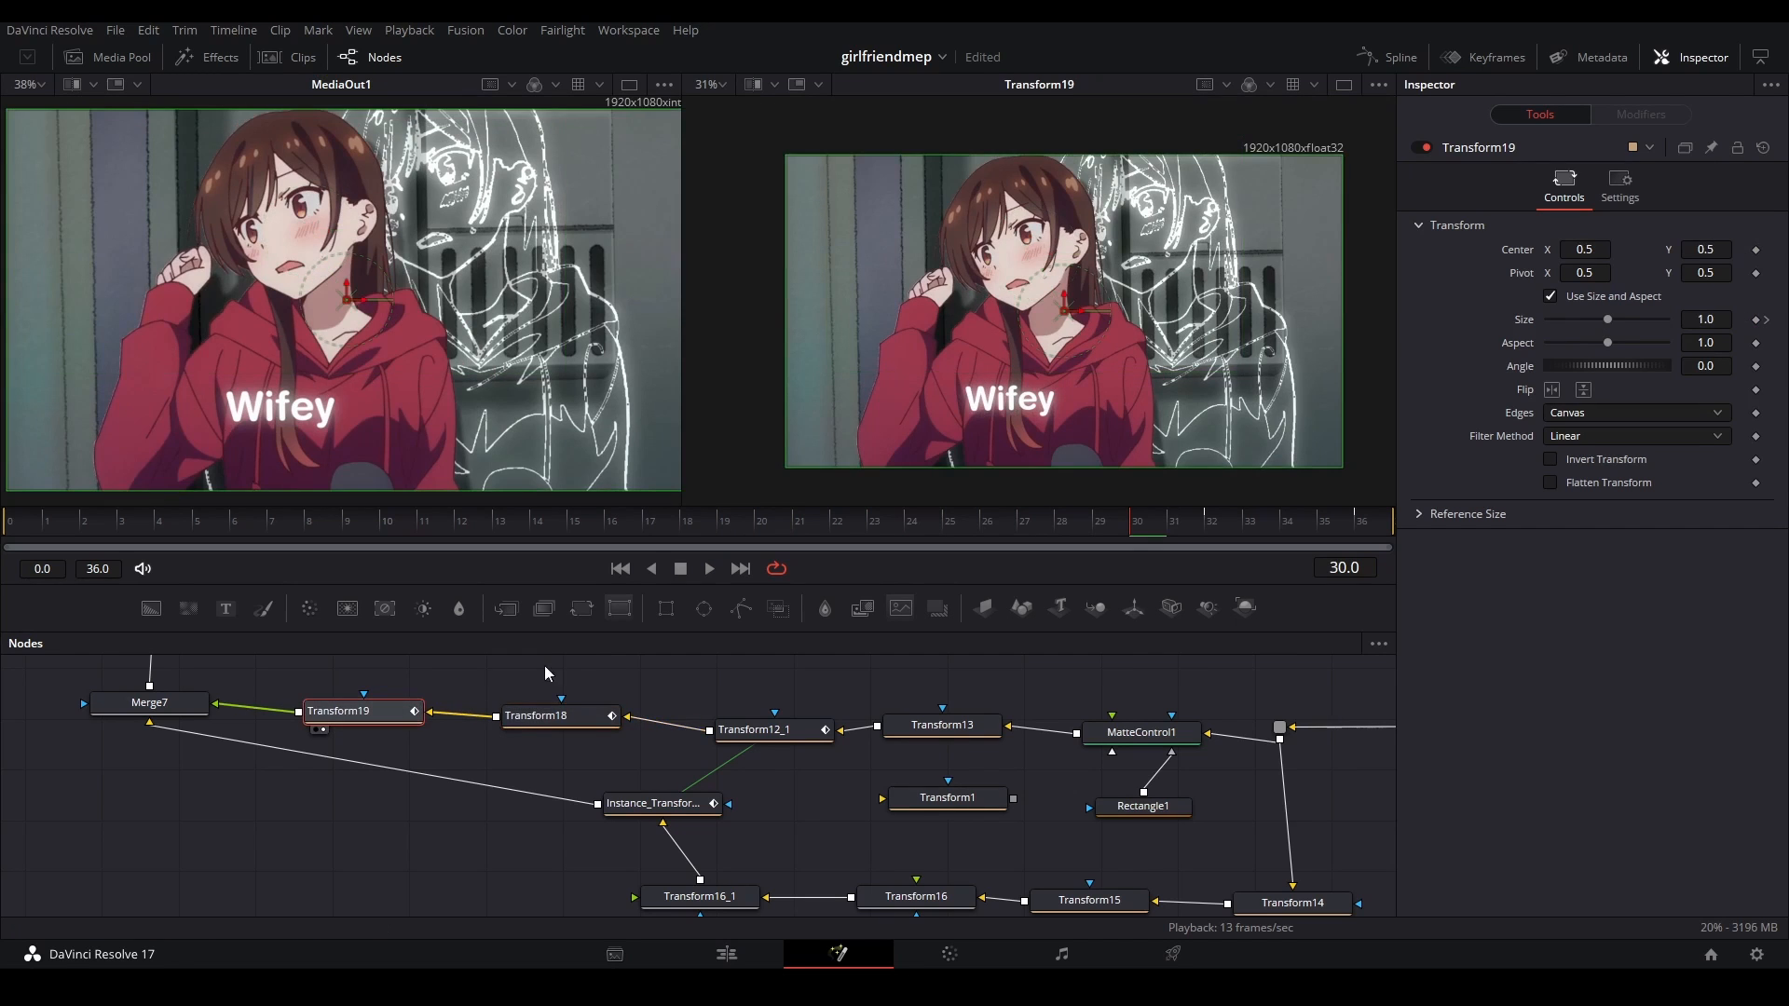
{"action": "left_click", "coordinate": [234, 528]}
{"action": "key", "text": "space"}
{"action": "key", "text": "space"}
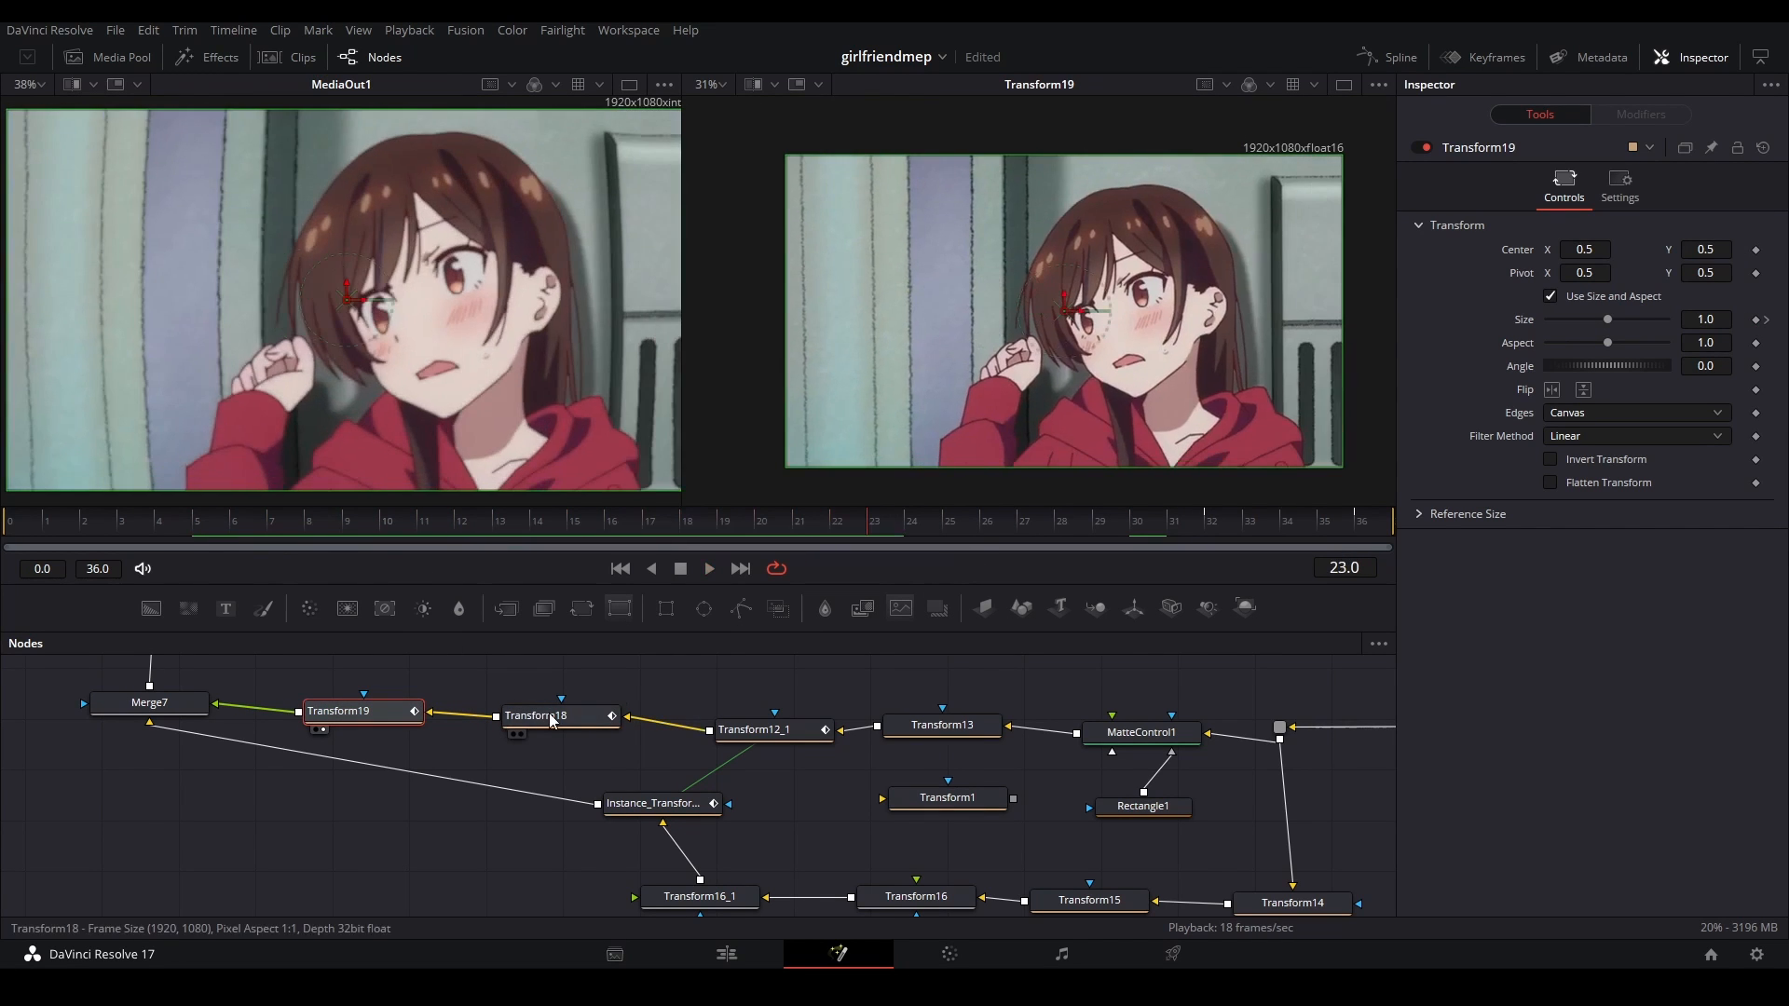
- View Transform18 and Transform12_1 in turn in the second viewer and play back each one's animation for comparison
{"action": "left_click", "coordinate": [559, 717]}
{"action": "key", "text": "2"}
{"action": "key", "text": "space"}
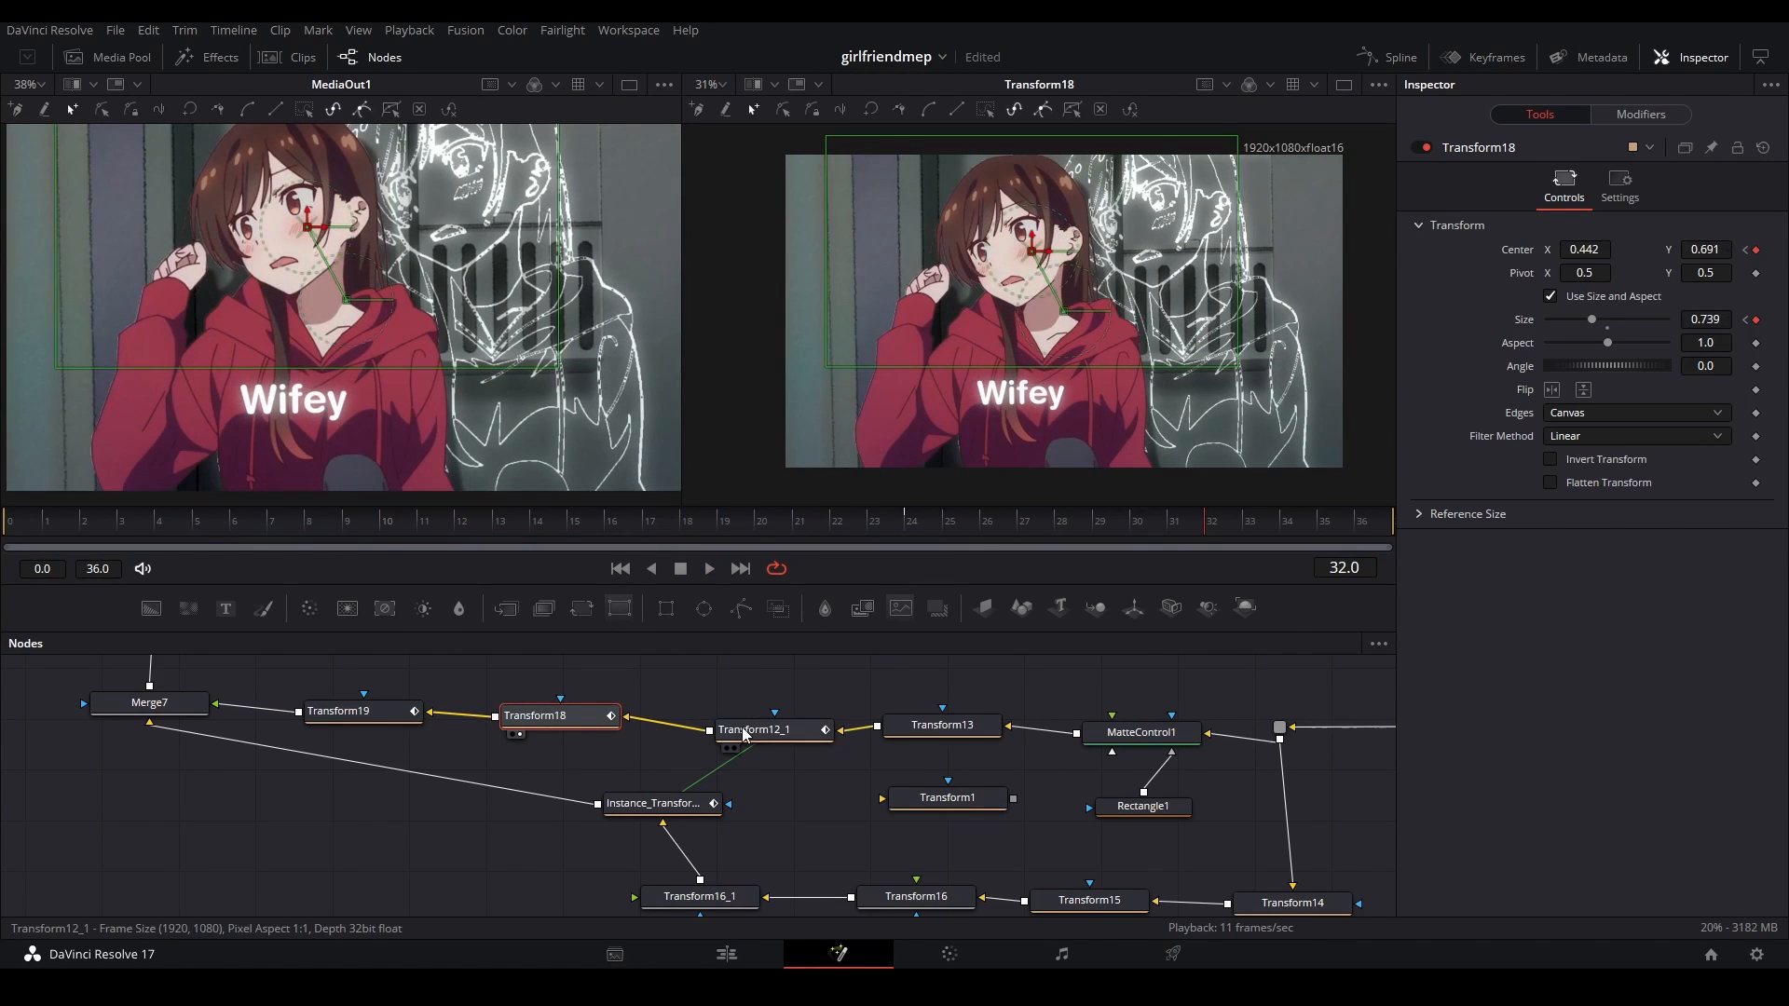
{"action": "left_click", "coordinate": [773, 731]}
{"action": "key", "text": "2"}
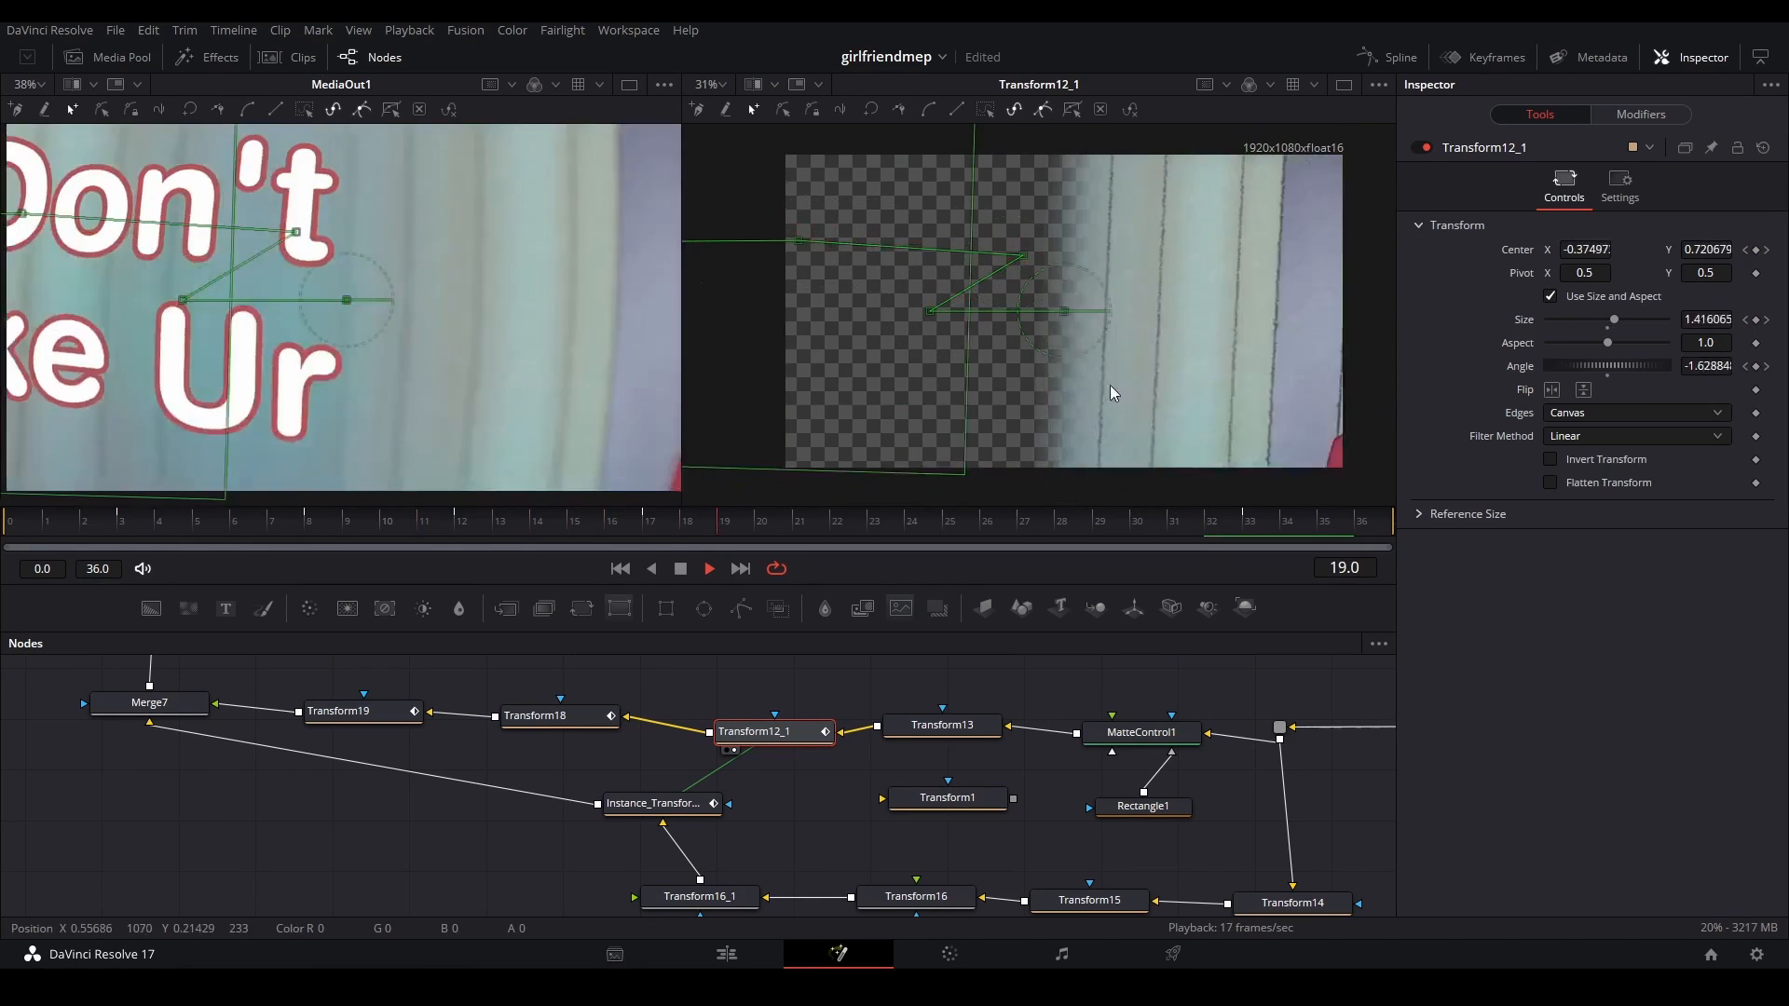
{"action": "key", "text": "space"}
- View Transform19 in the second viewer again, play it back, and scrub the closing zoom-out to frame 36
{"action": "left_click", "coordinate": [338, 711]}
{"action": "key", "text": "2"}
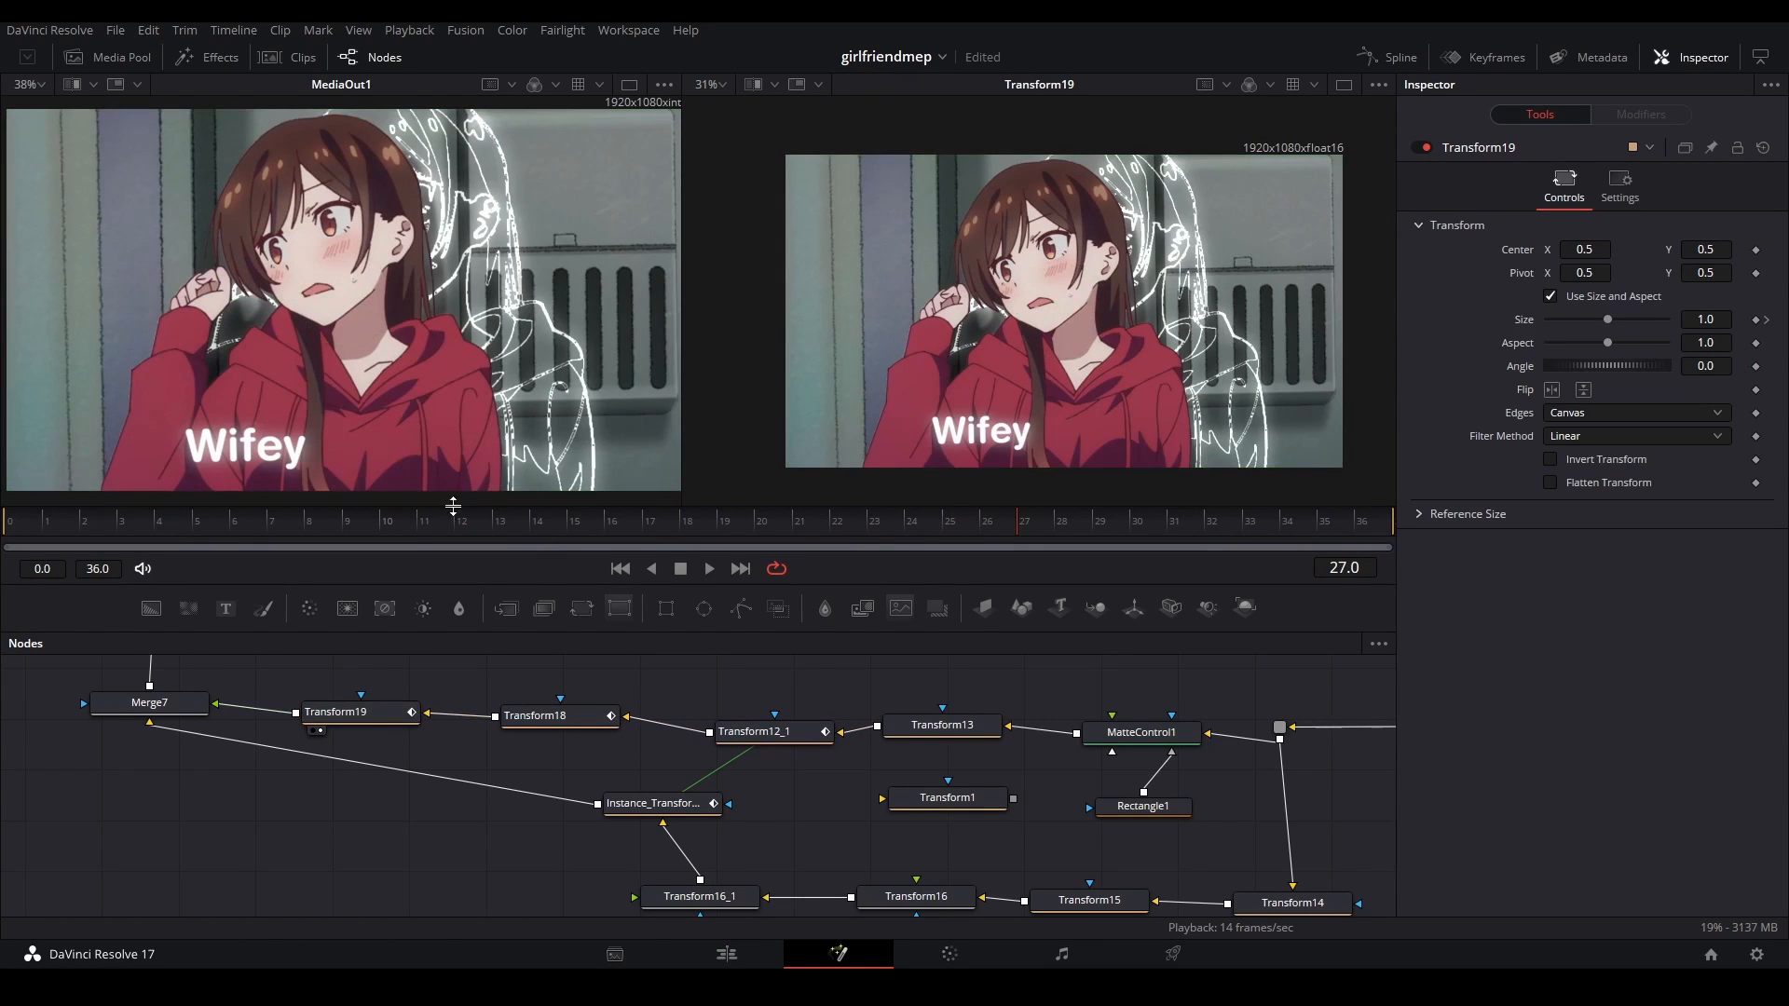
{"action": "left_click", "coordinate": [273, 531]}
{"action": "key", "text": "space"}
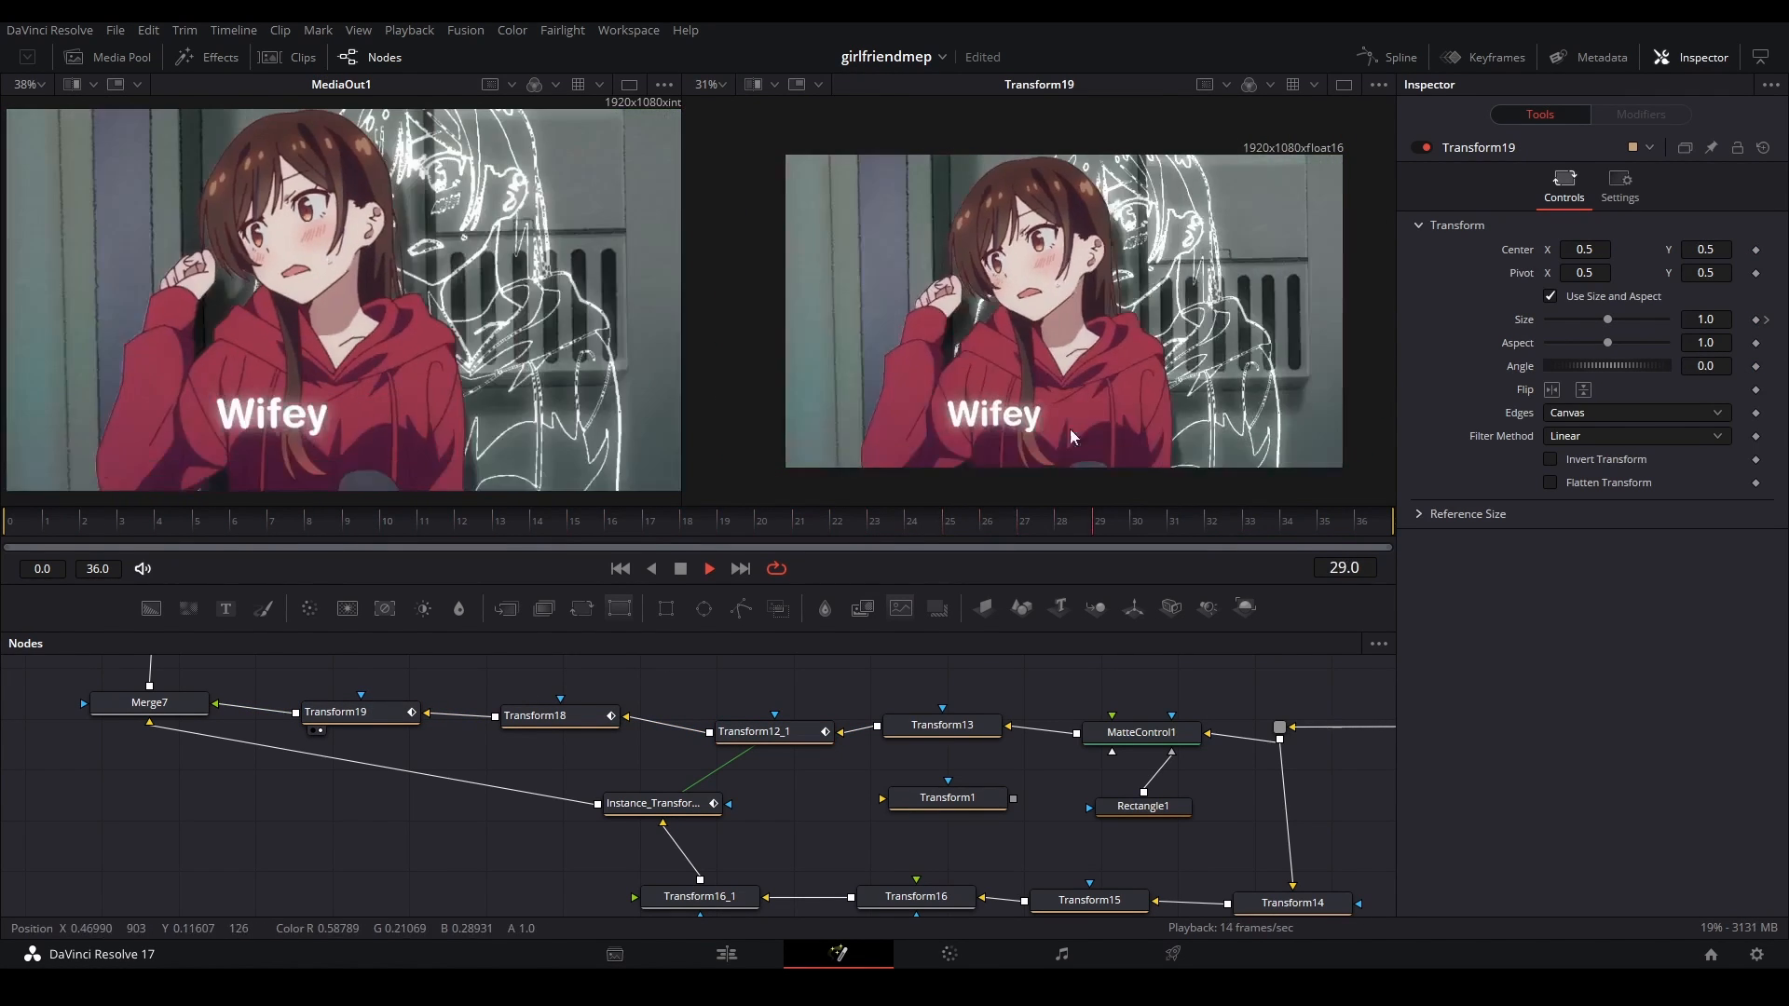
{"action": "key", "text": "space"}
{"action": "left_click_drag", "start_coordinate": [338, 712], "coordinate": [333, 713]}
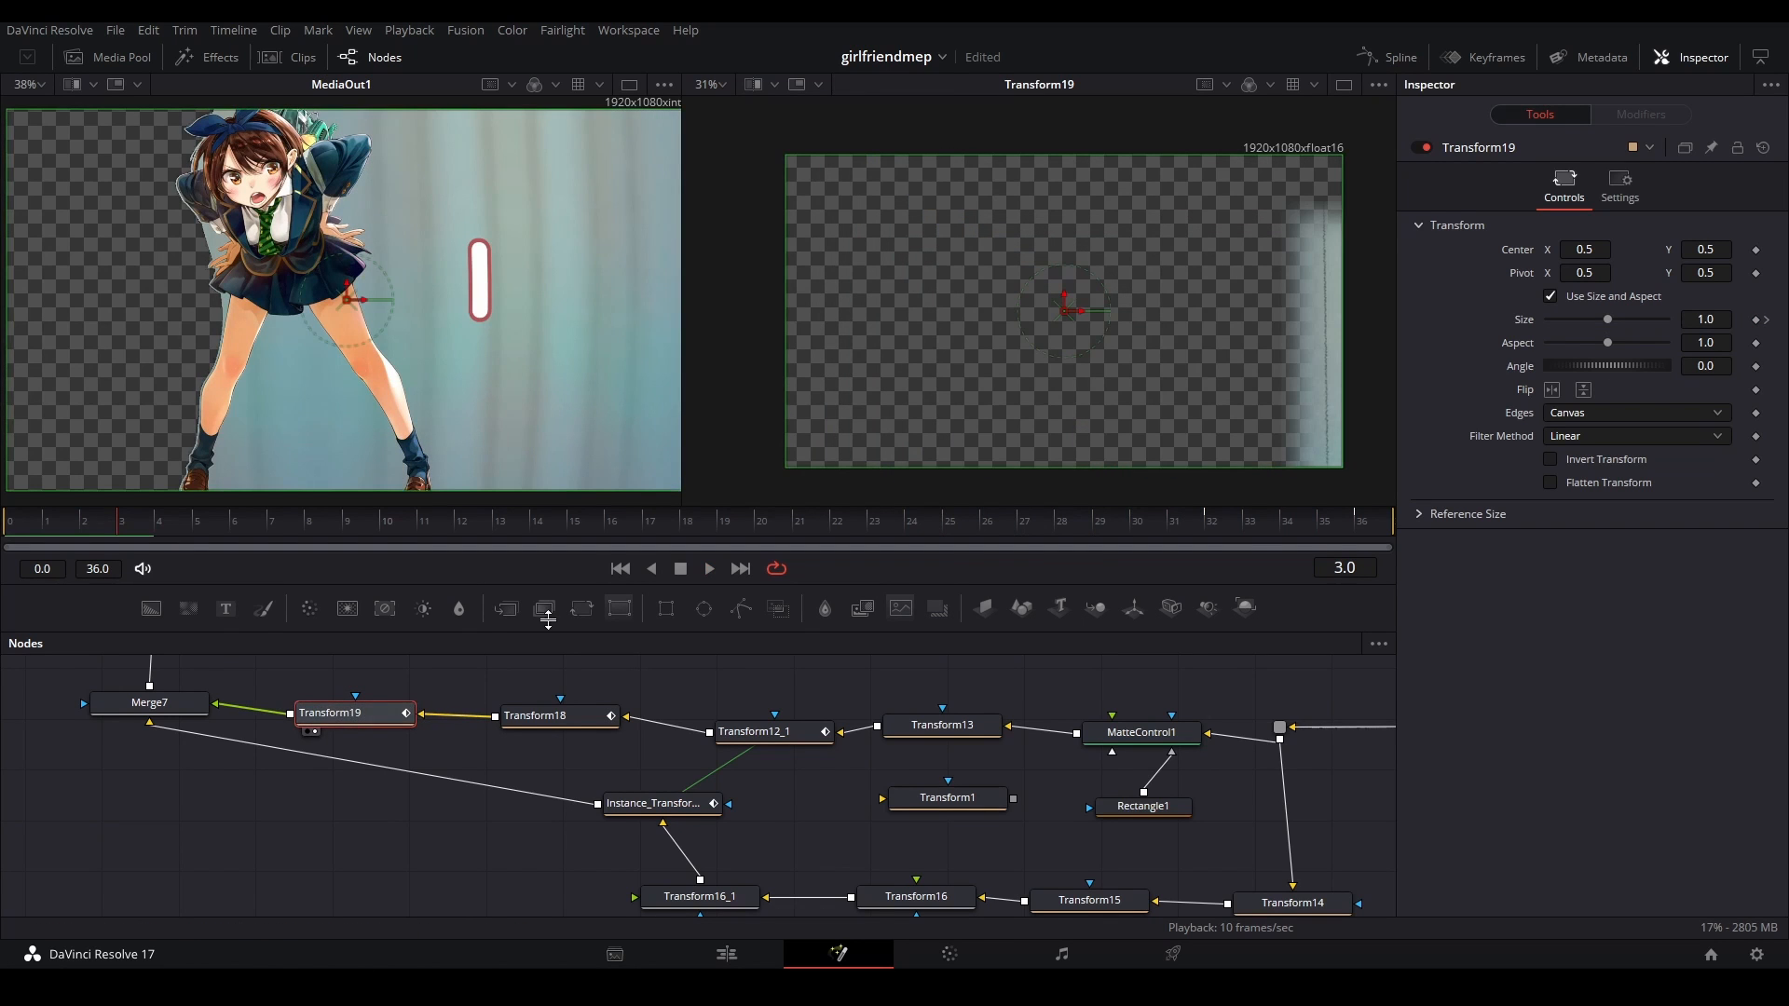
{"action": "left_click_drag", "start_coordinate": [1162, 531], "coordinate": [1370, 542]}
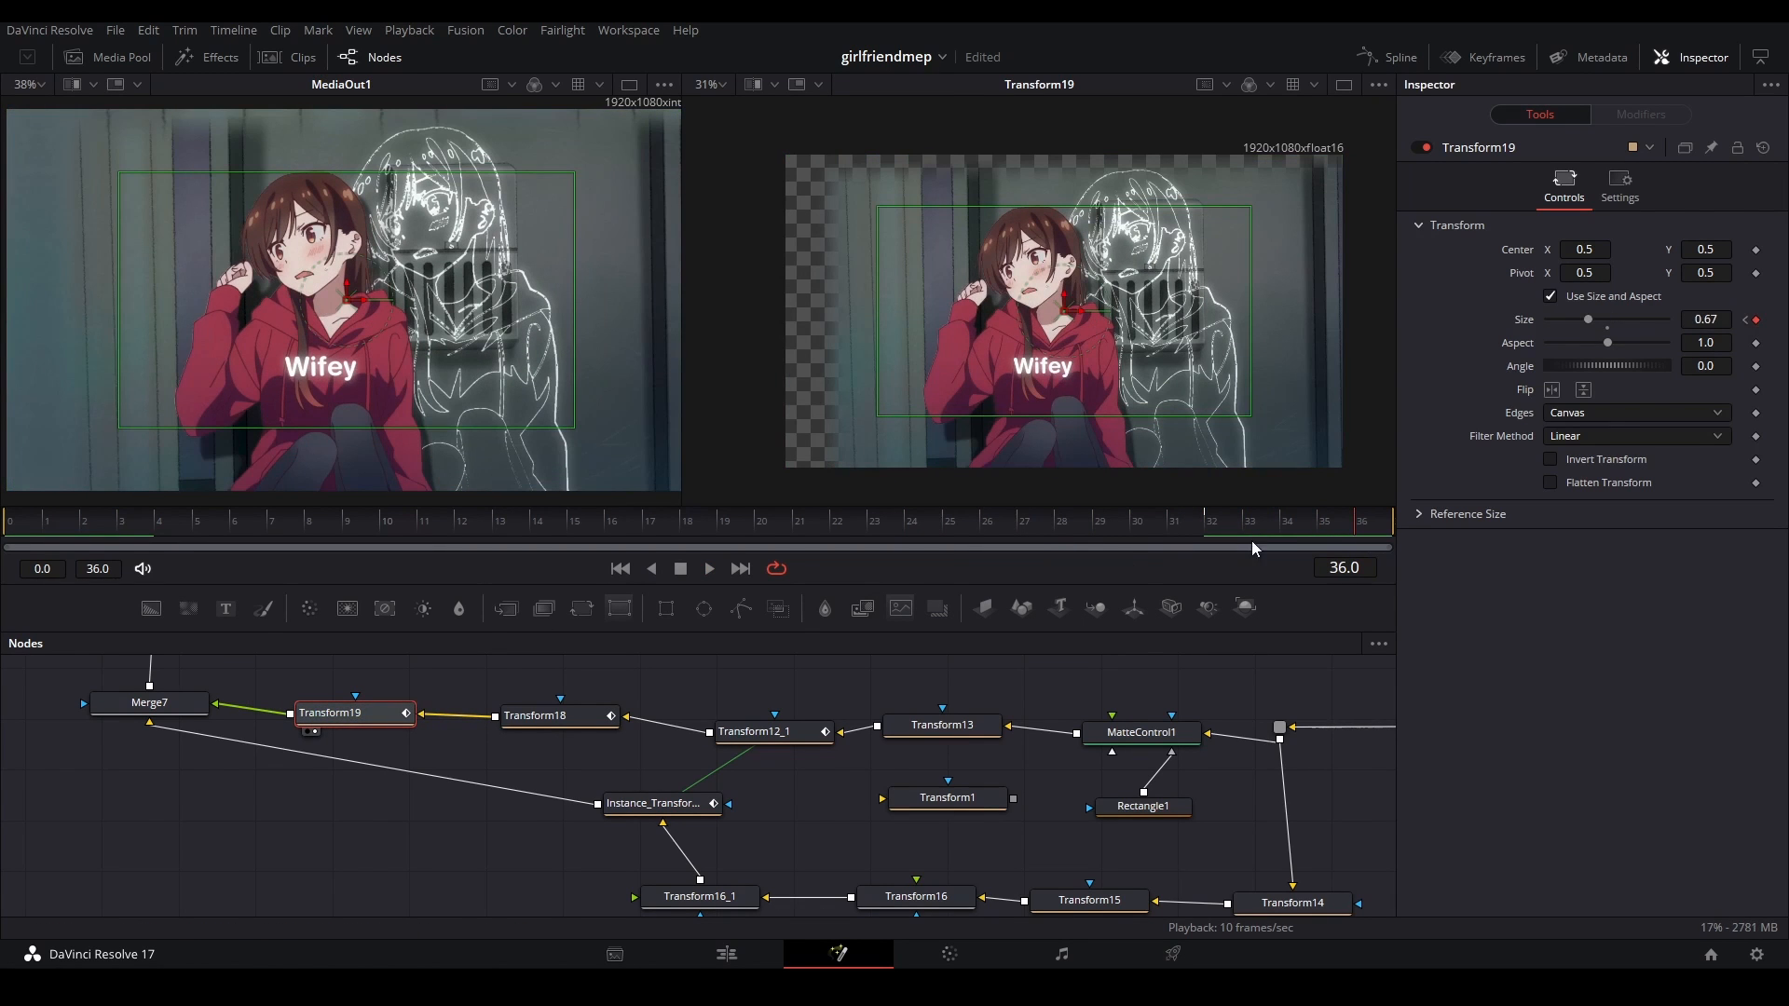
- View Merge7 in the second viewer to check the background filling the frame edges at frame 36
{"action": "left_click_drag", "start_coordinate": [414, 731], "coordinate": [674, 775]}
{"action": "left_click", "coordinate": [435, 748]}
{"action": "key", "text": "2"}
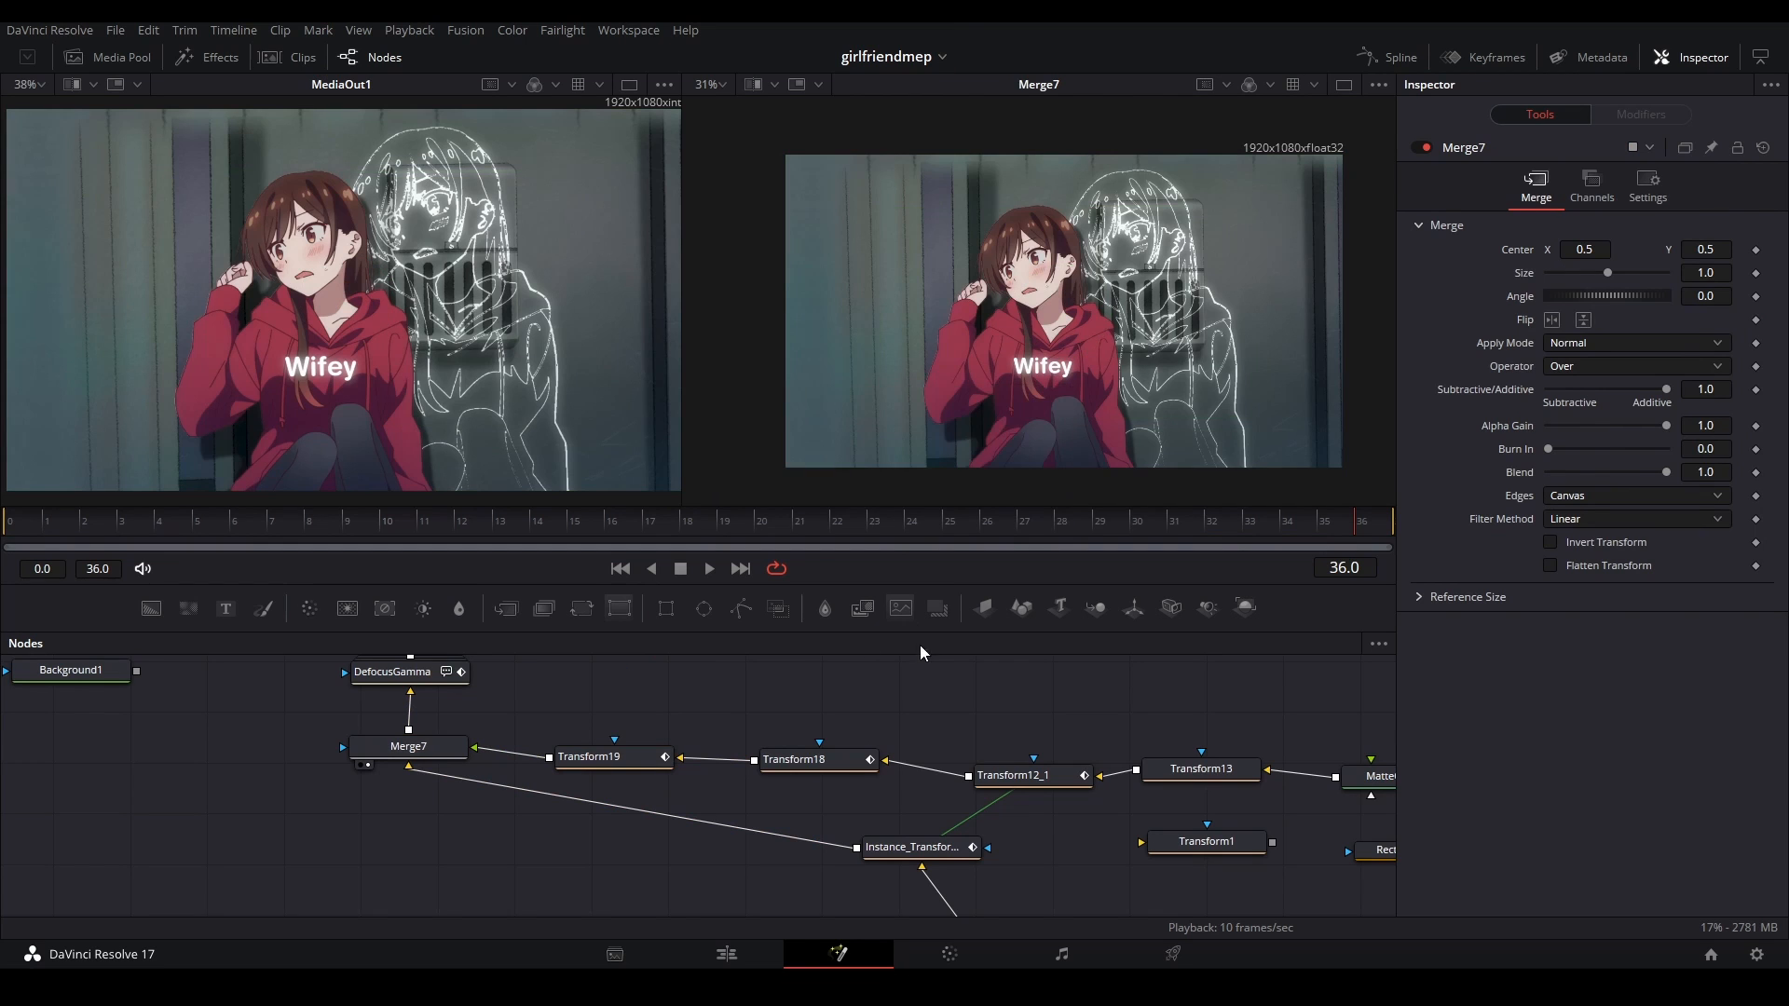
{"action": "scroll", "coordinate": [1048, 153], "scroll_direction": "up", "scroll_amount": 2}
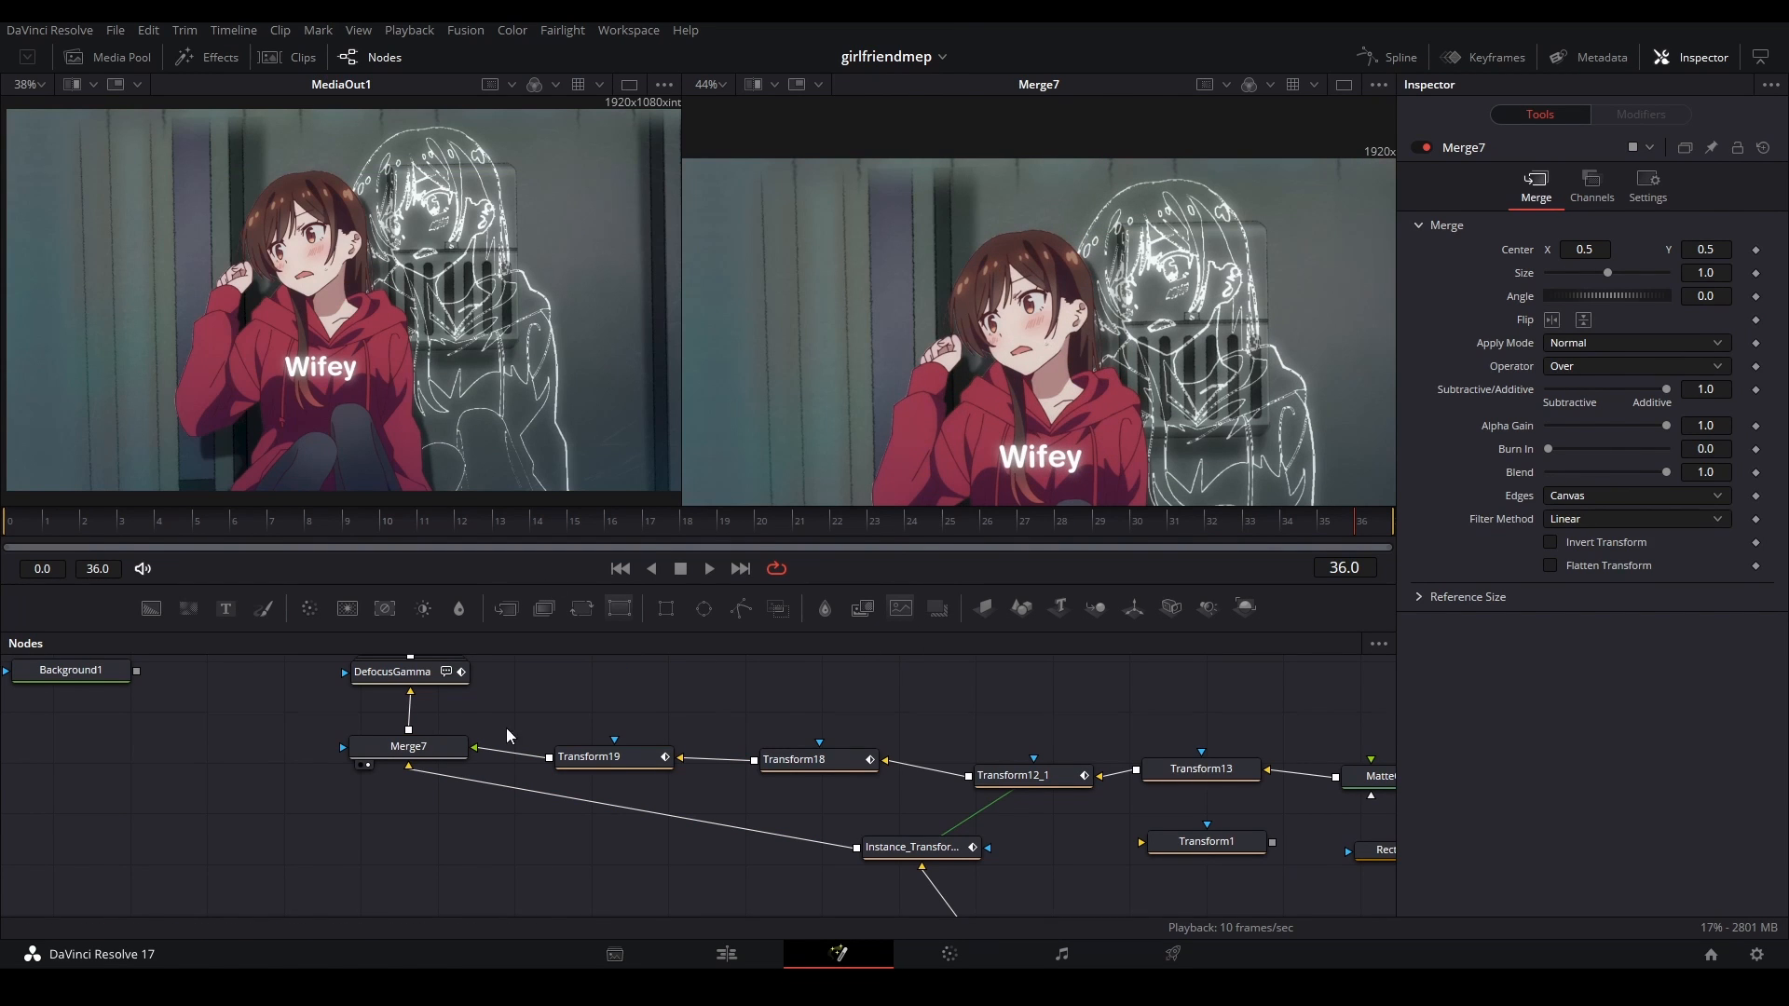
- View Transform3_1 in the second viewer and scrub the closing frames up to frame 36 to inspect the merged image
{"action": "left_click_drag", "start_coordinate": [487, 710], "coordinate": [507, 890]}
{"action": "left_click", "coordinate": [439, 772]}
{"action": "key", "text": "2"}
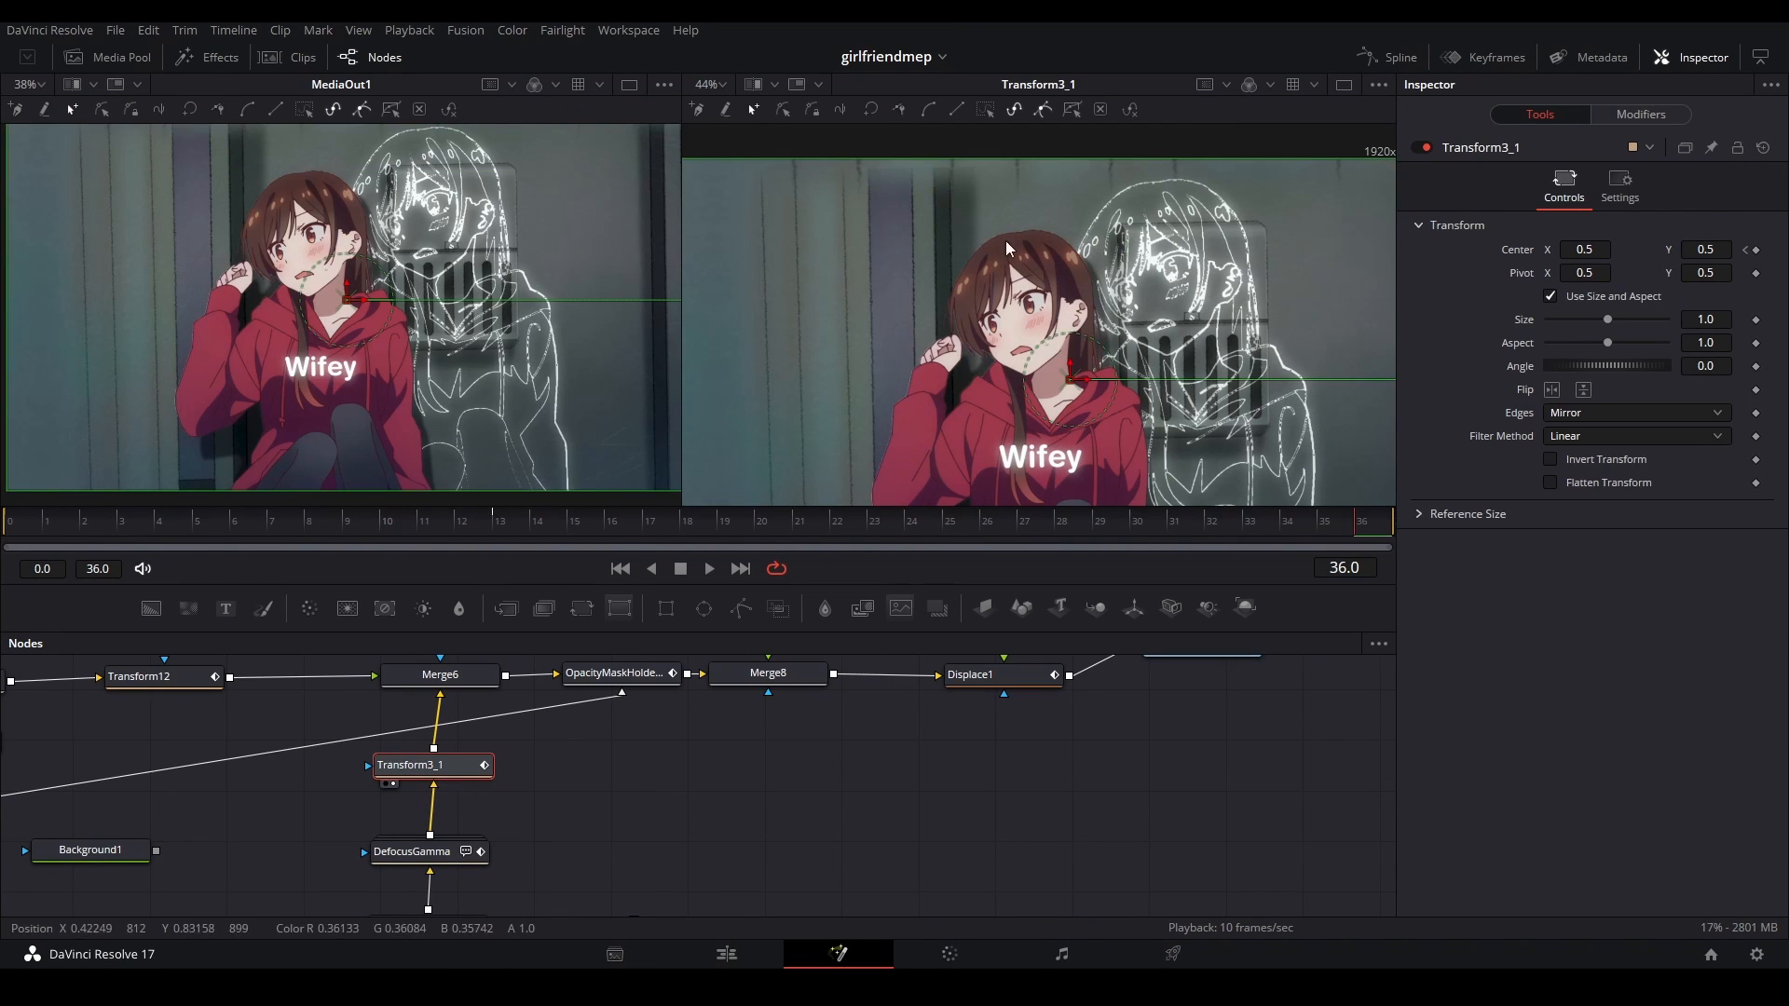
{"action": "left_click_drag", "start_coordinate": [641, 743], "coordinate": [628, 657]}
{"action": "scroll", "coordinate": [1085, 235], "scroll_direction": "down", "scroll_amount": 2}
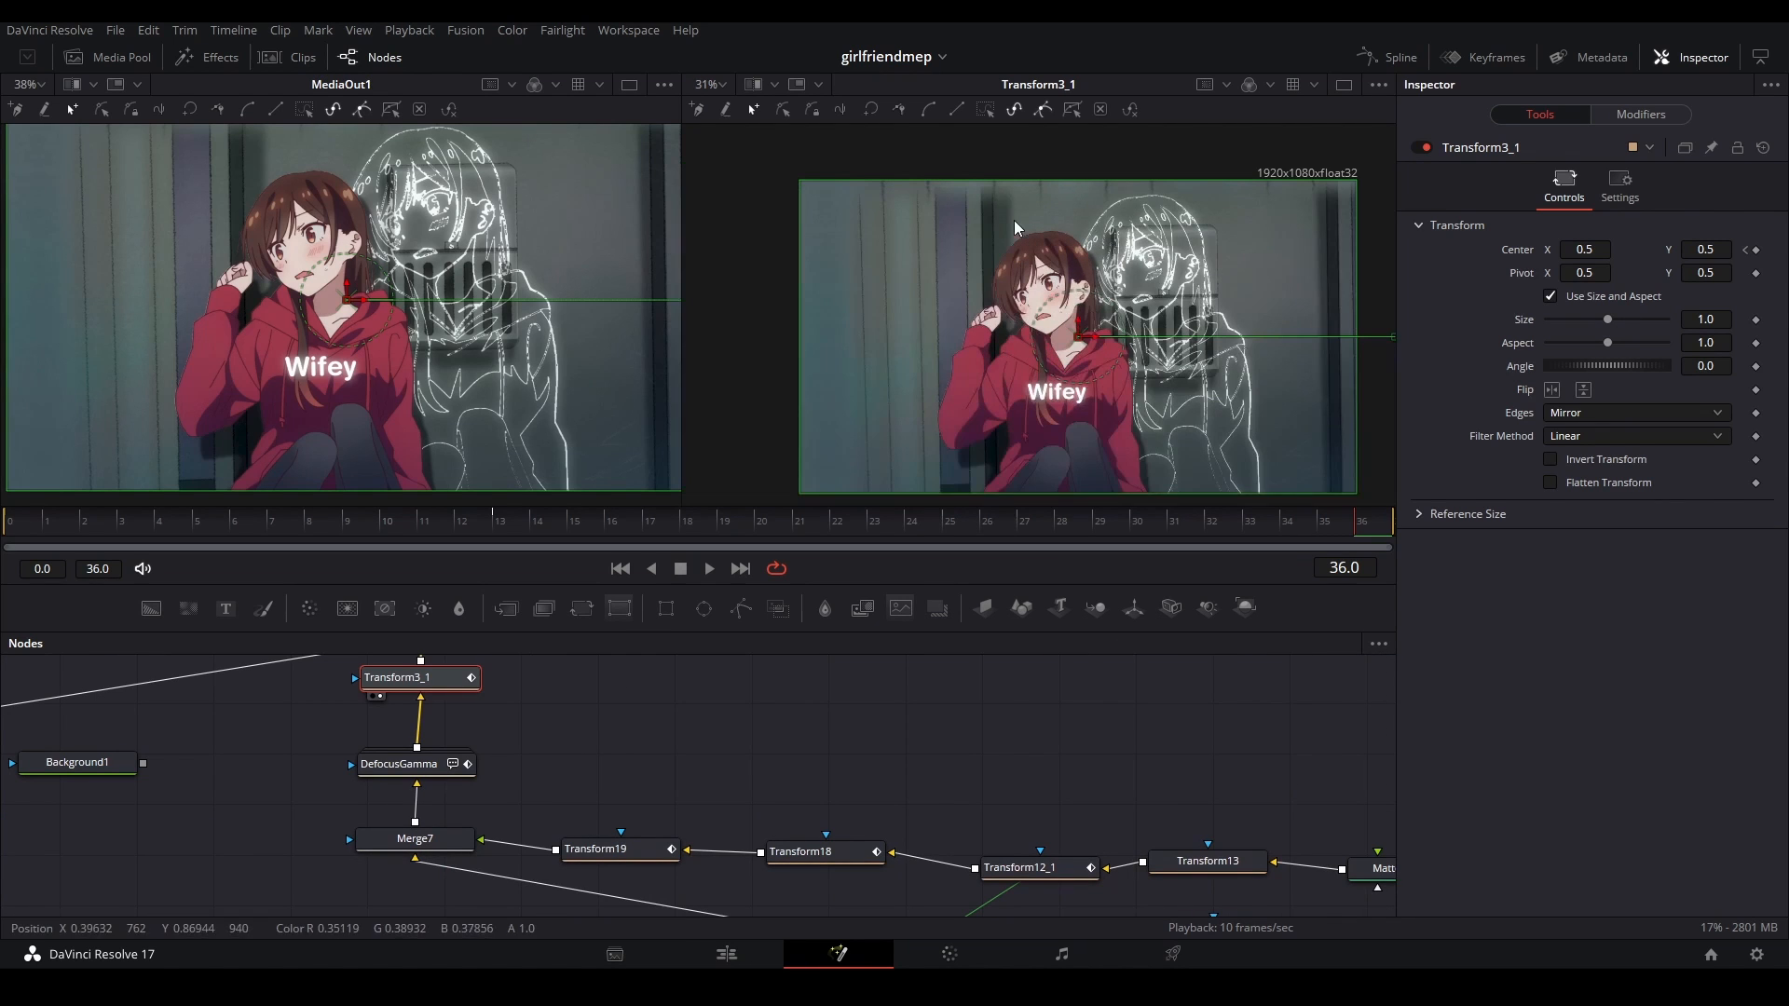
{"action": "left_click_drag", "start_coordinate": [1306, 531], "coordinate": [1364, 542]}
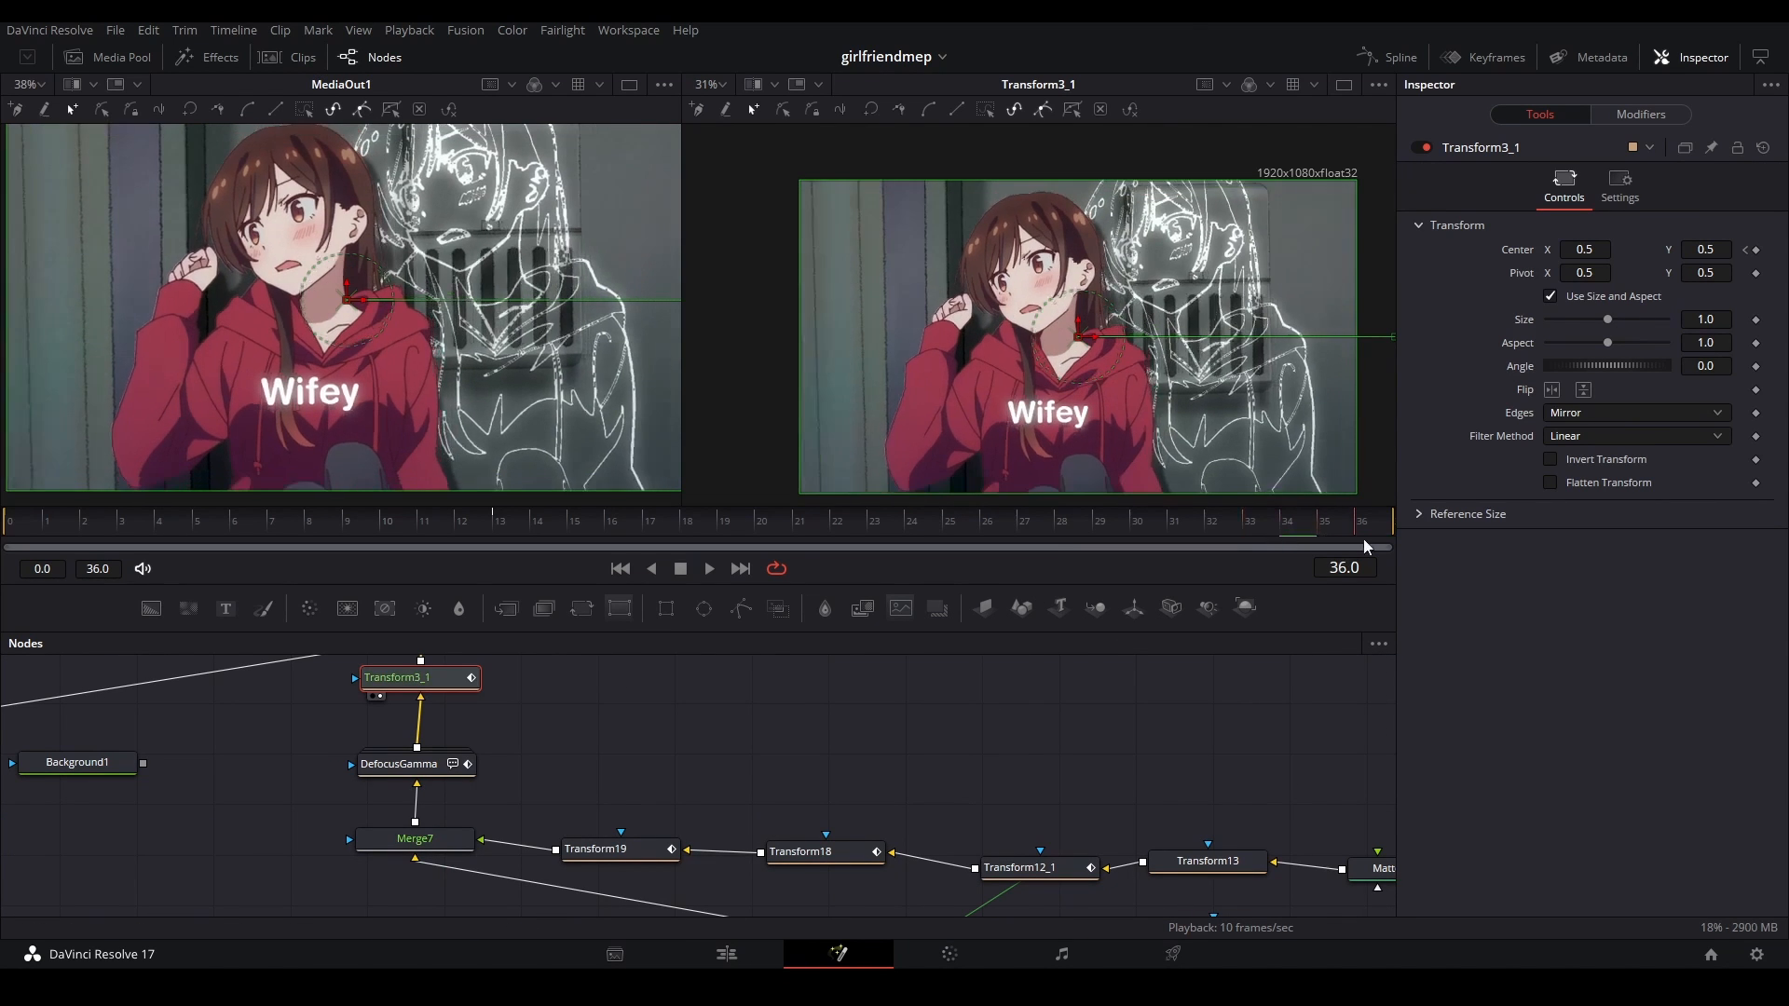
{"action": "scroll", "coordinate": [1069, 197], "scroll_direction": "up", "scroll_amount": 2}
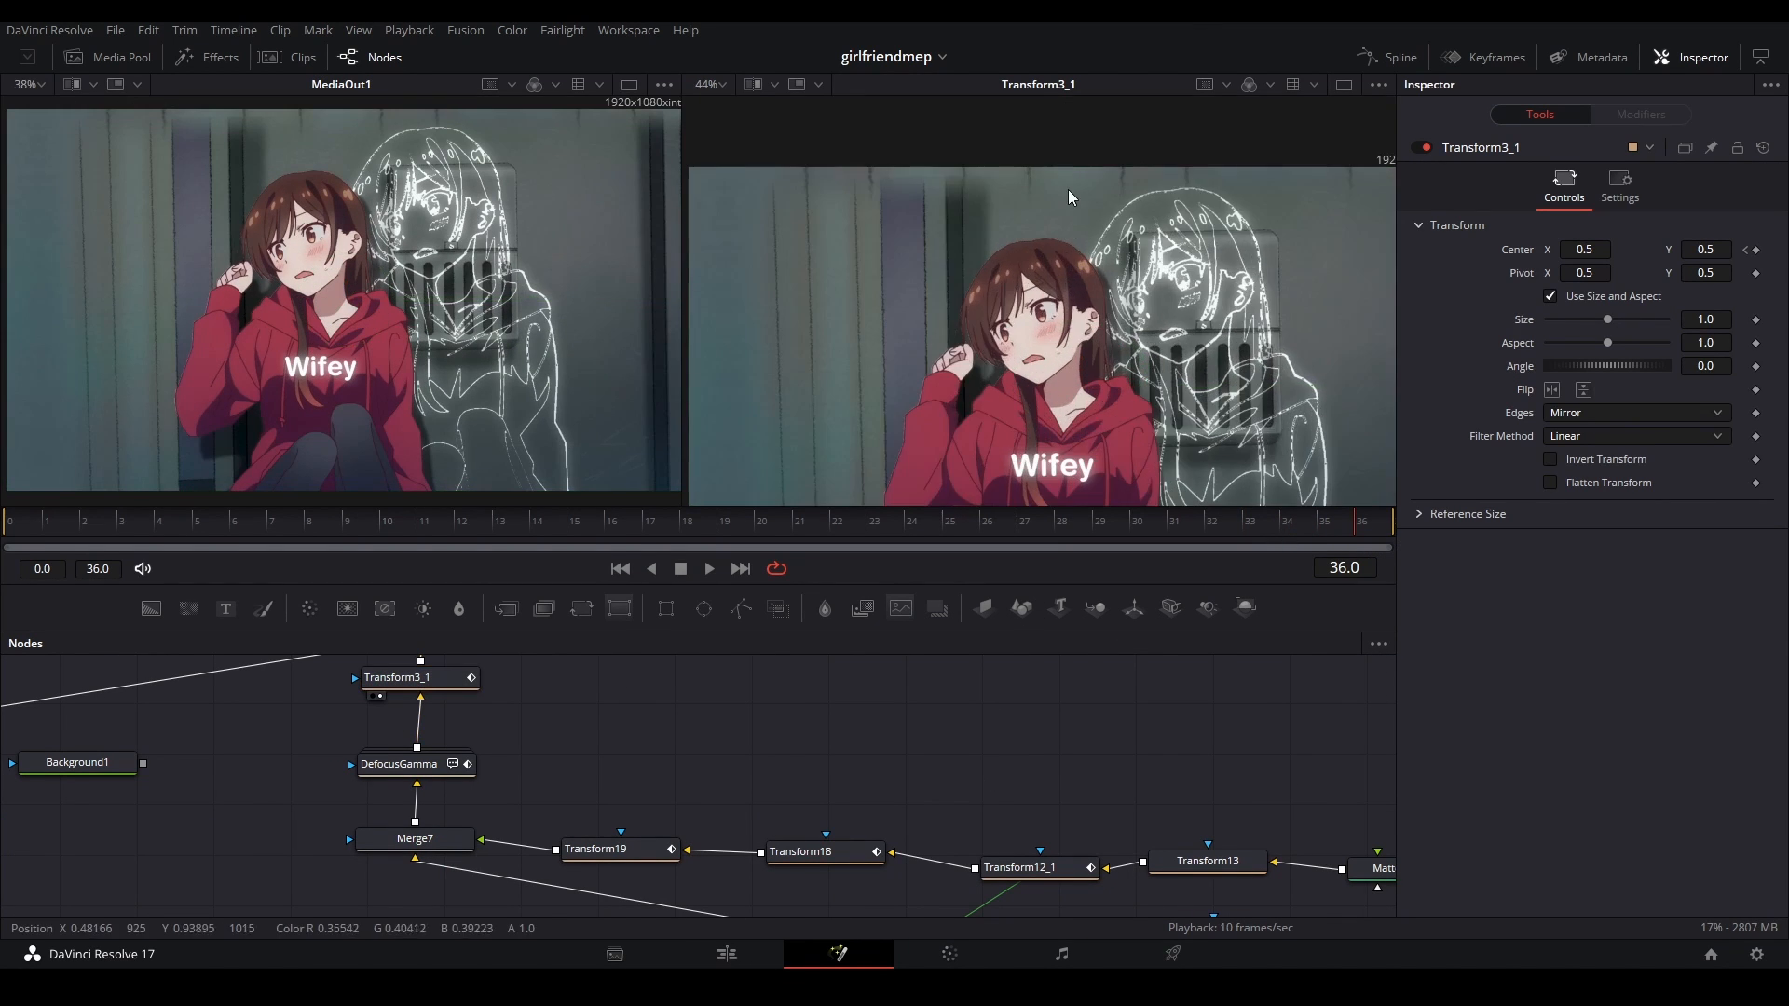
{"action": "scroll", "coordinate": [1055, 182], "scroll_direction": "up", "scroll_amount": 2}
{"action": "left_click_drag", "start_coordinate": [531, 867], "coordinate": [518, 915]}
{"action": "left_click_drag", "start_coordinate": [430, 701], "coordinate": [425, 798]}
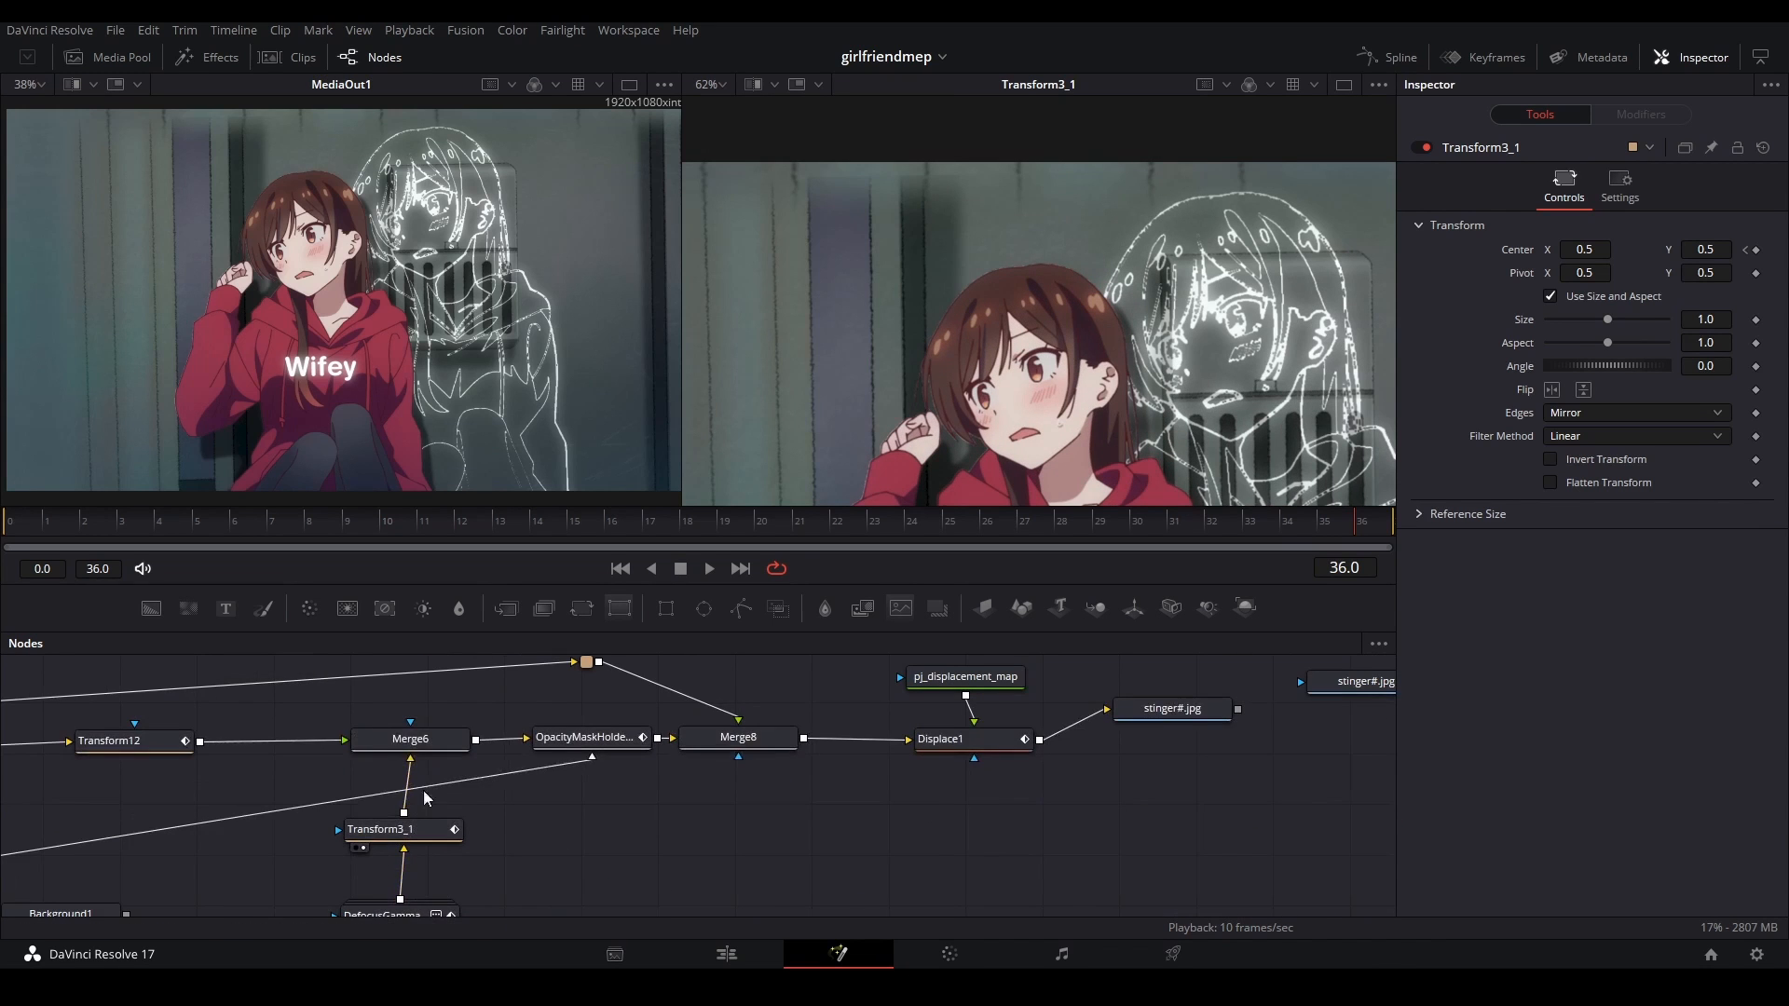
- View Merge6 and Transform12 in turn in the second viewer at frame 36
{"action": "left_click", "coordinate": [423, 743]}
{"action": "key", "text": "2"}
{"action": "left_click_drag", "start_coordinate": [684, 828], "coordinate": [956, 802]}
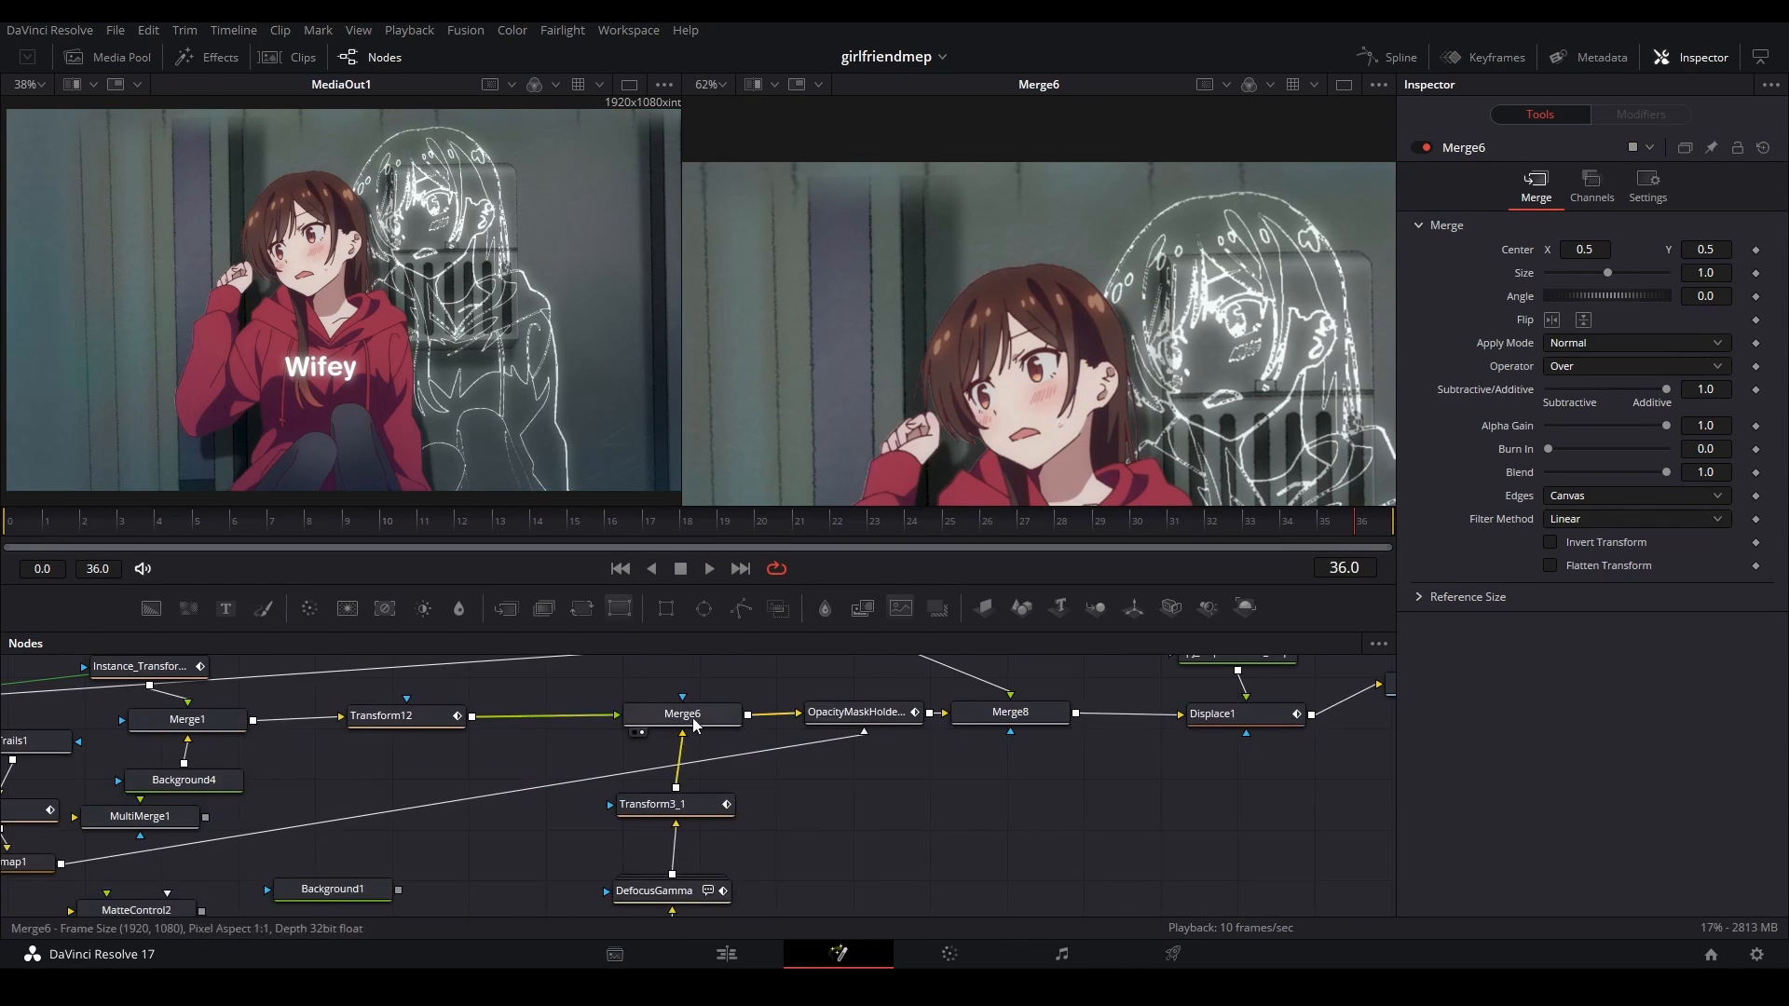
{"action": "left_click", "coordinate": [399, 717]}
{"action": "key", "text": "2"}
{"action": "scroll", "coordinate": [807, 320], "scroll_direction": "down", "scroll_amount": 2}
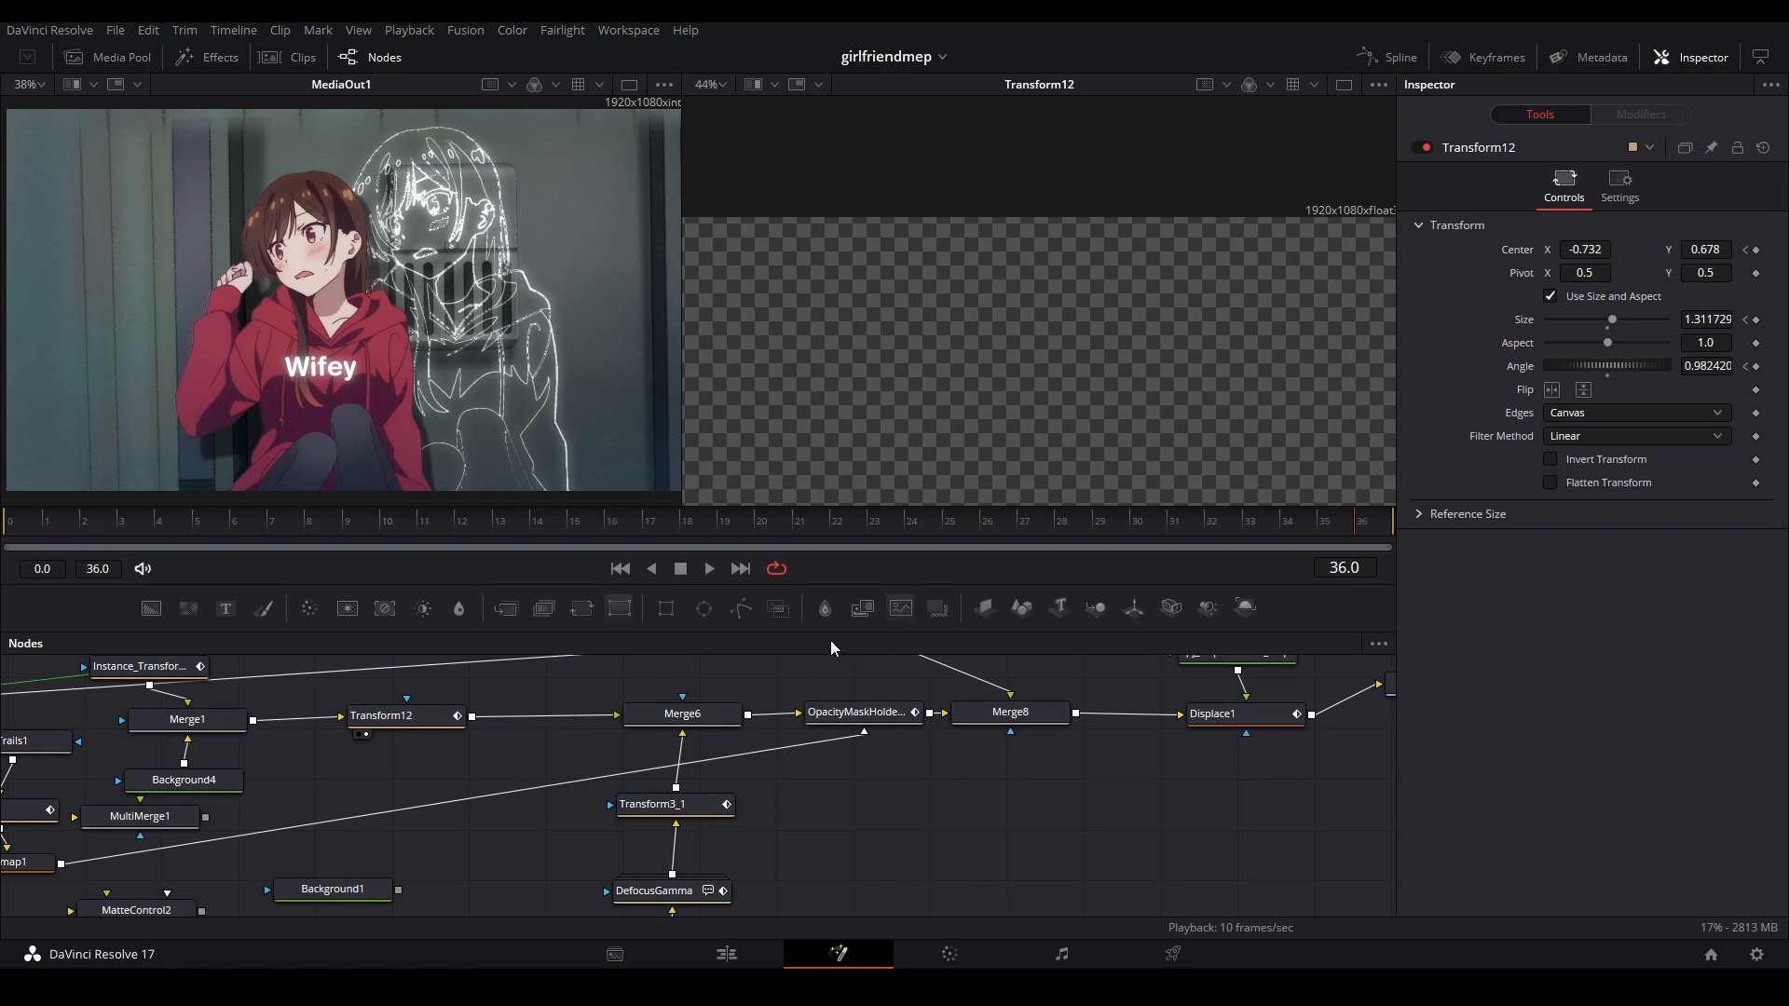
- View the OpacityMaskHolder node and Merge8 in turn in the second viewer to check the merged frame
{"action": "left_click", "coordinate": [849, 713]}
{"action": "key", "text": "2"}
{"action": "left_click", "coordinate": [960, 717]}
{"action": "key", "text": "2"}
{"action": "scroll", "coordinate": [1041, 401], "scroll_direction": "down", "scroll_amount": 2}
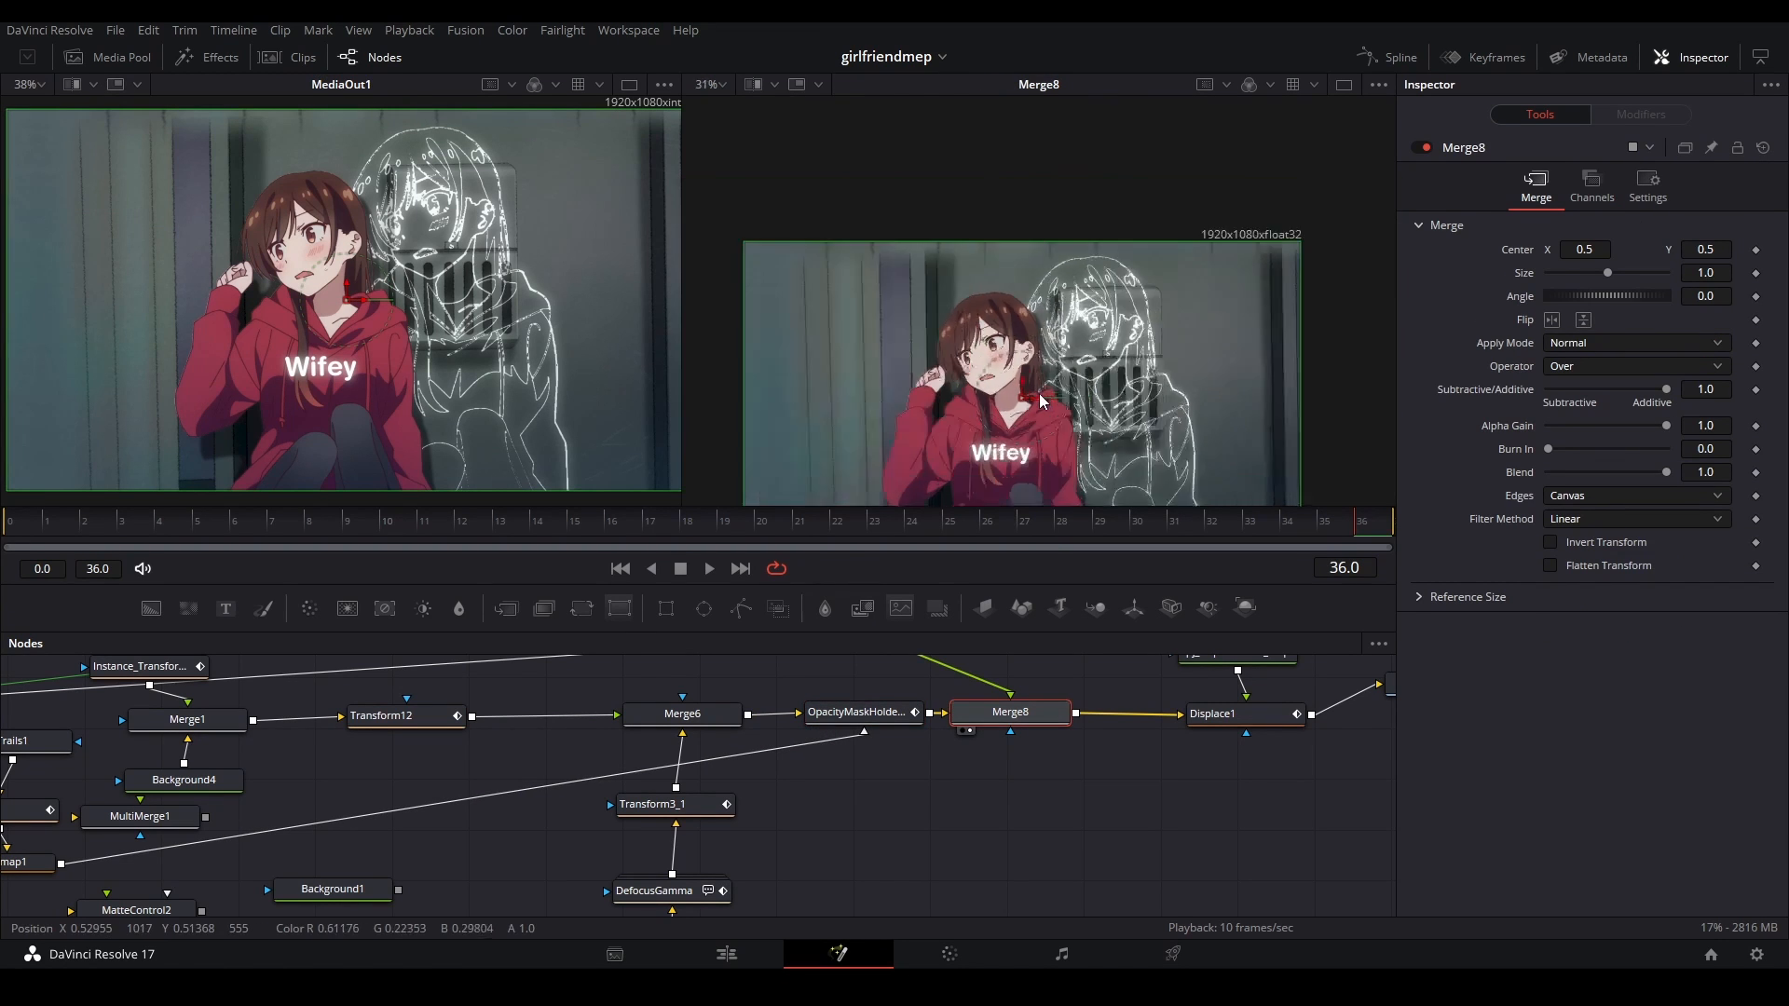
- View Displace1 in the second viewer, inspect its pj_displacement_map settings, and play back from frame 20
{"action": "left_click_drag", "start_coordinate": [918, 775], "coordinate": [790, 883]}
{"action": "left_click", "coordinate": [1077, 830]}
{"action": "key", "text": "2"}
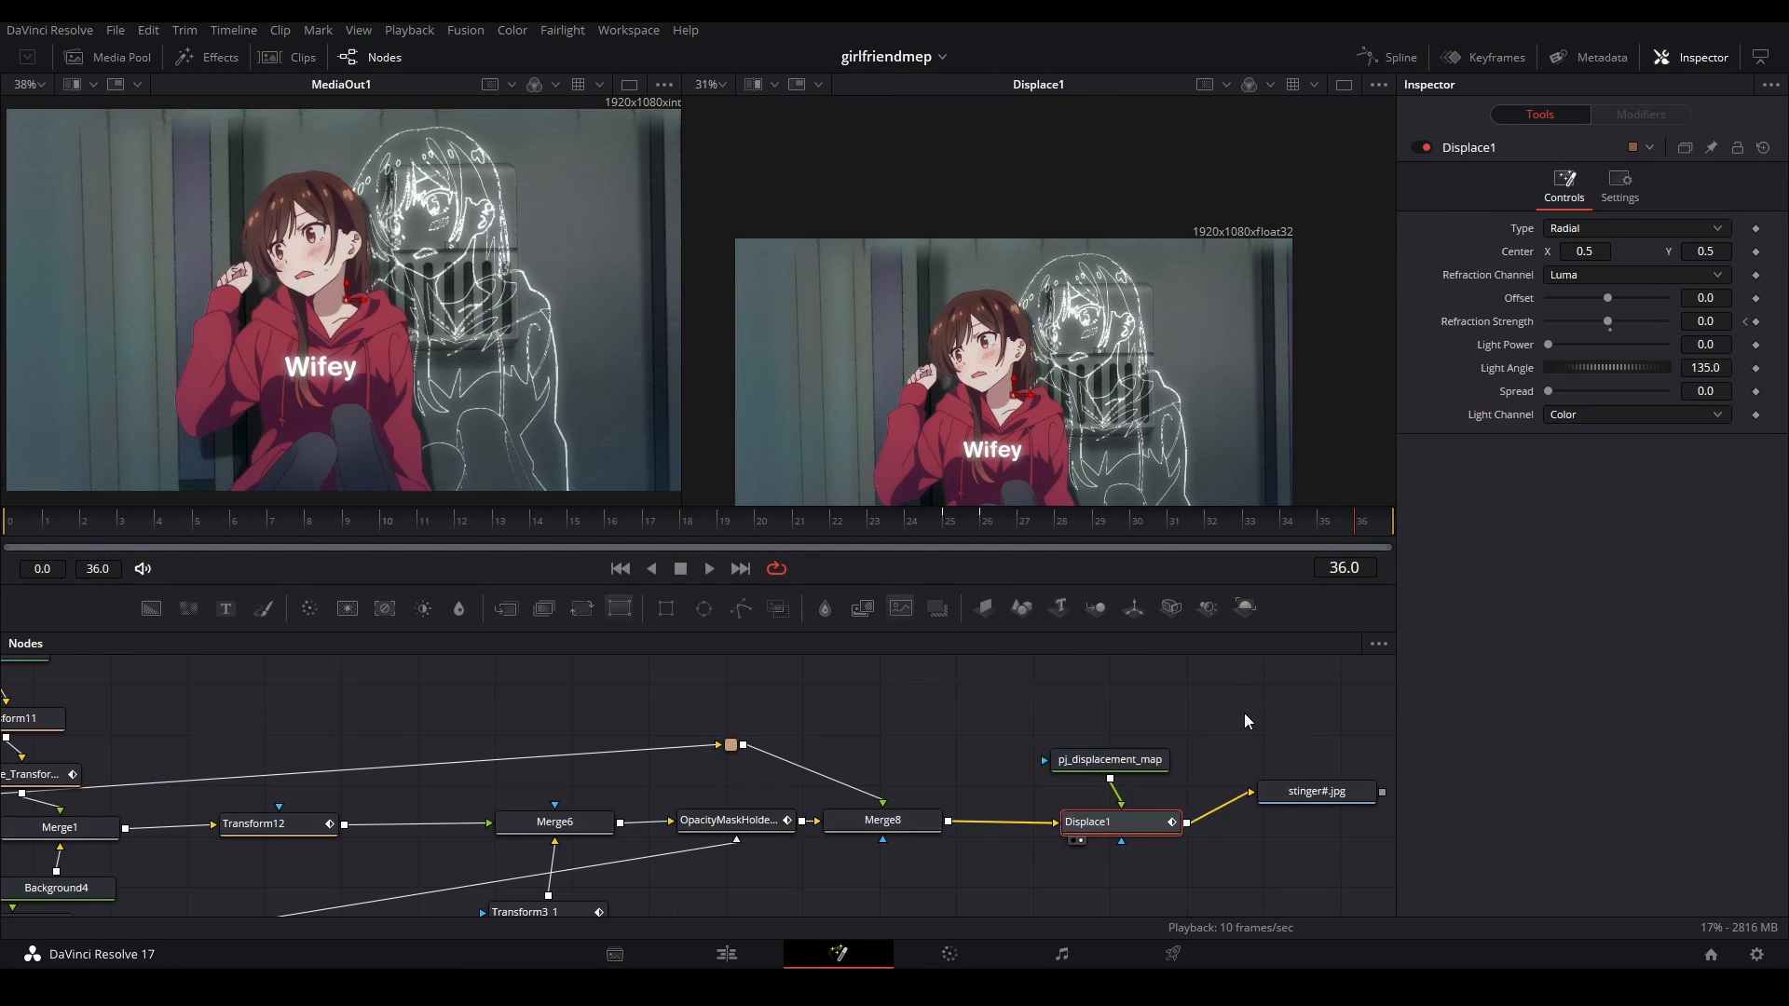
{"action": "left_click", "coordinate": [1114, 762]}
{"action": "left_click", "coordinate": [780, 527]}
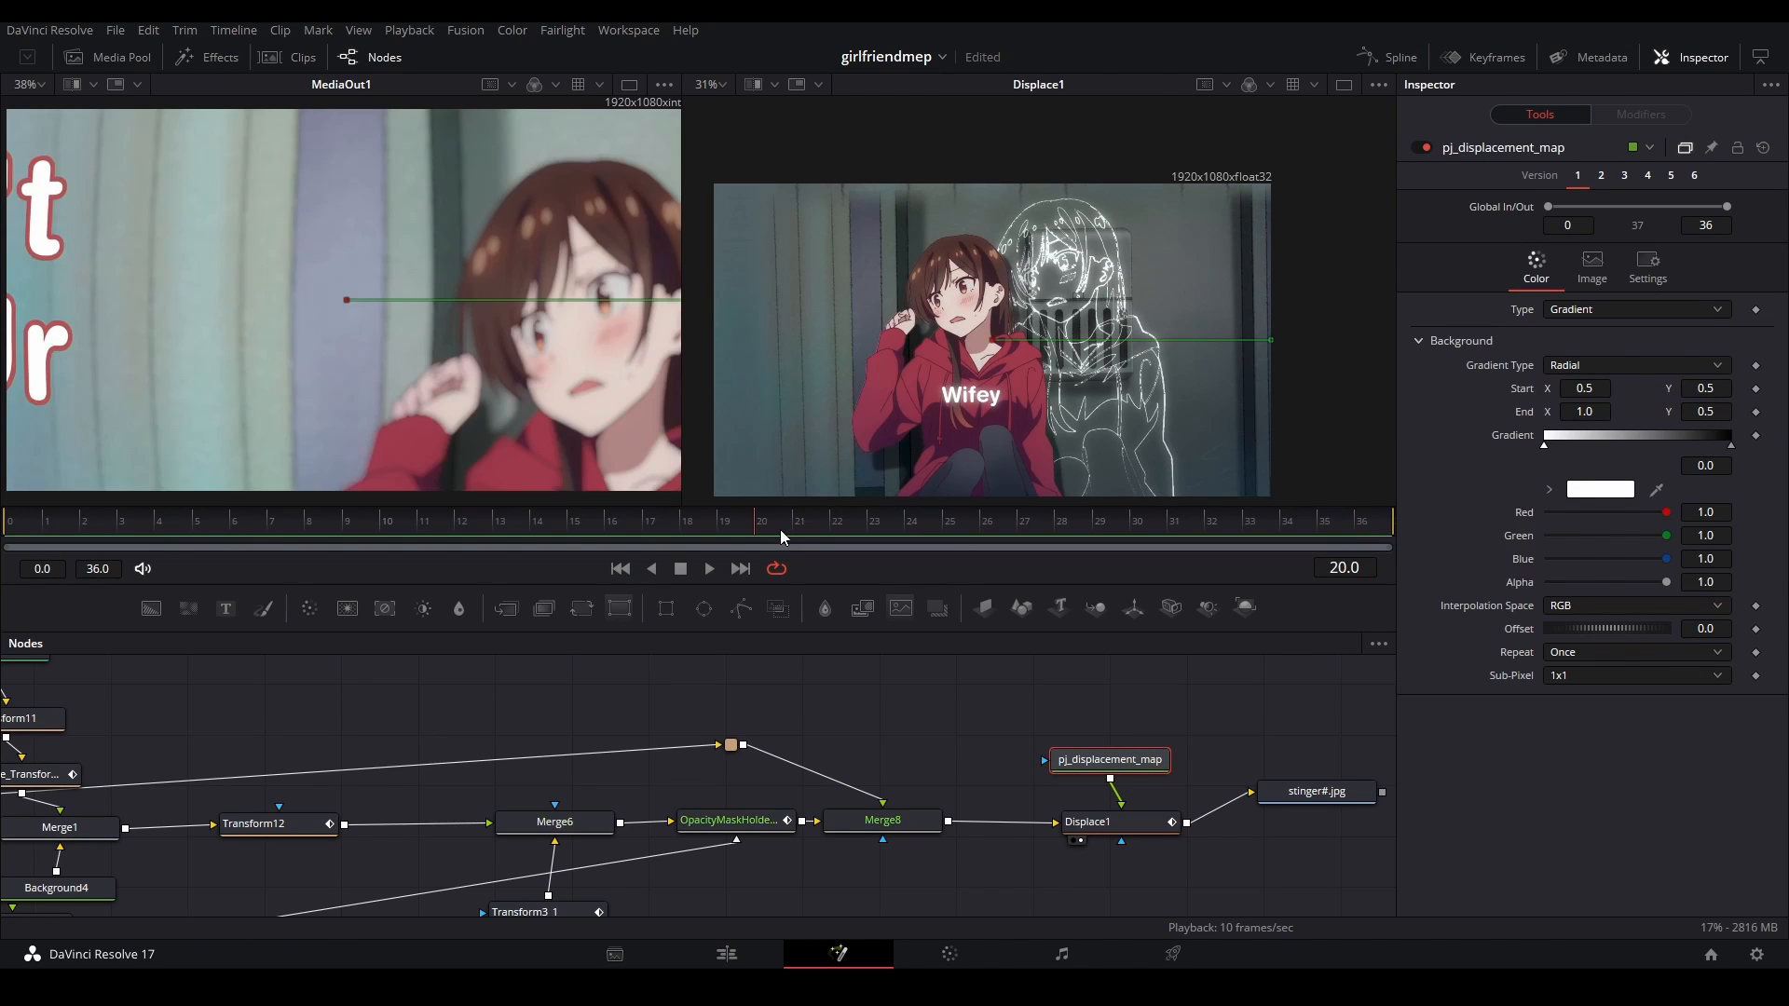
{"action": "key", "text": "space"}
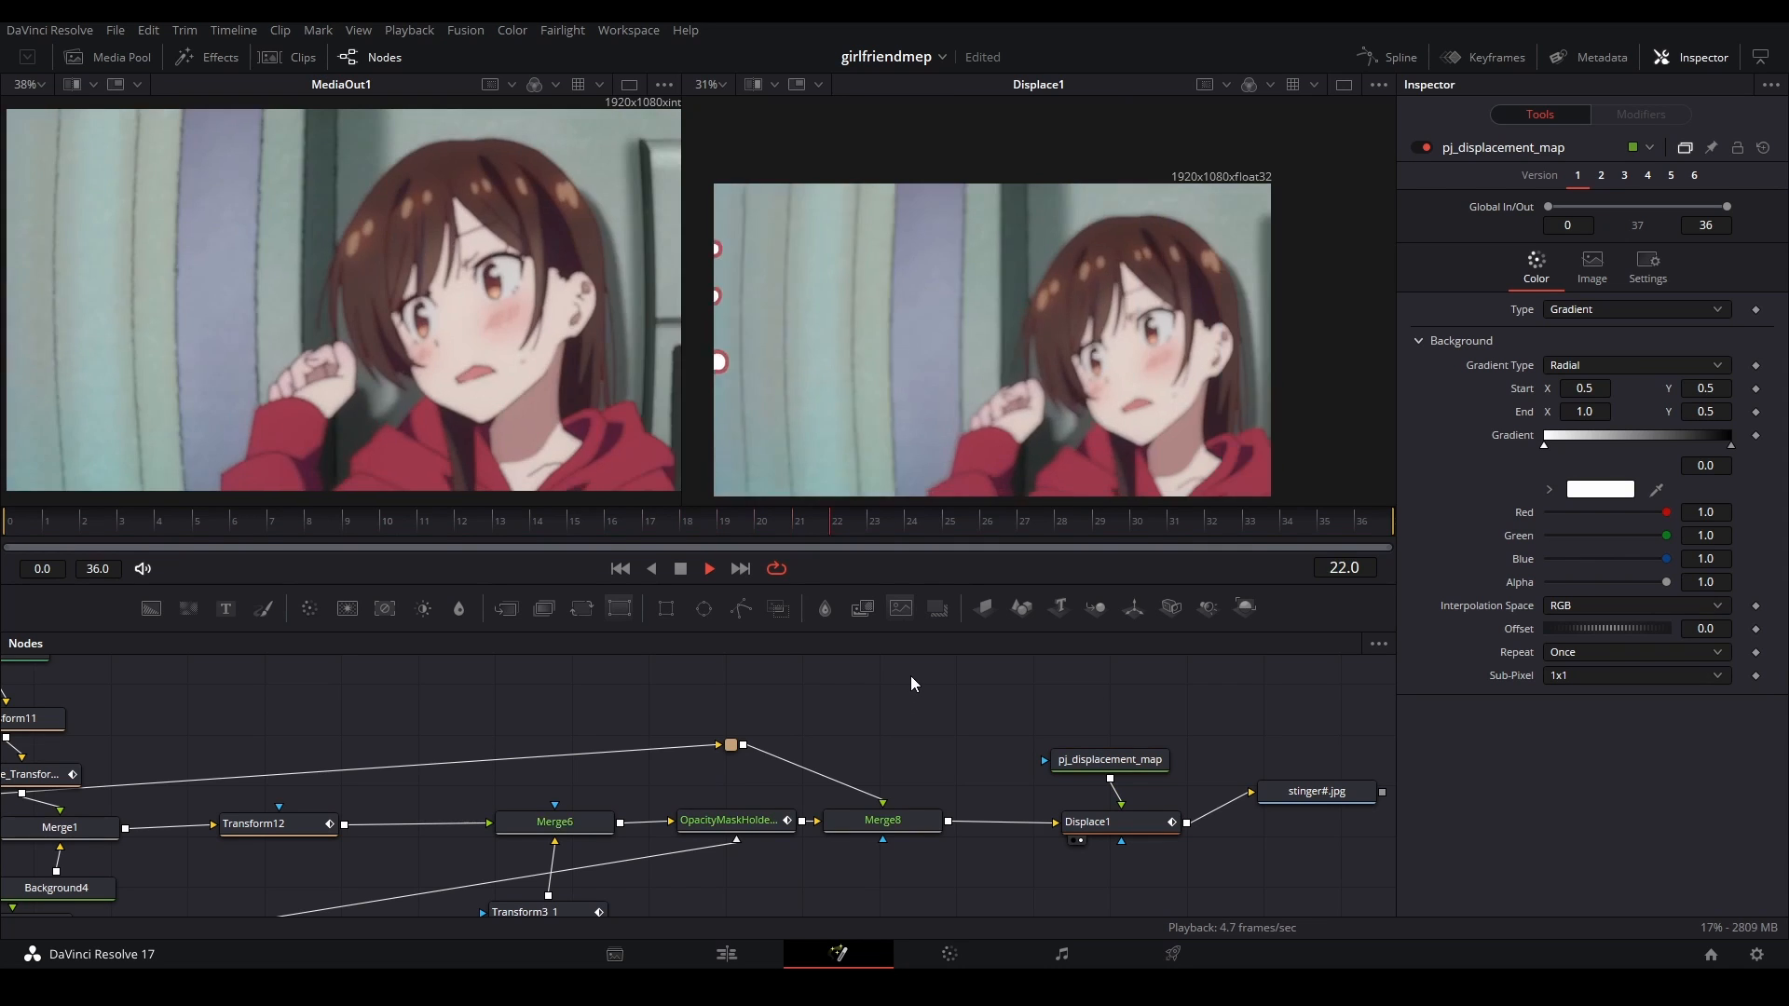
{"action": "key", "text": "space"}
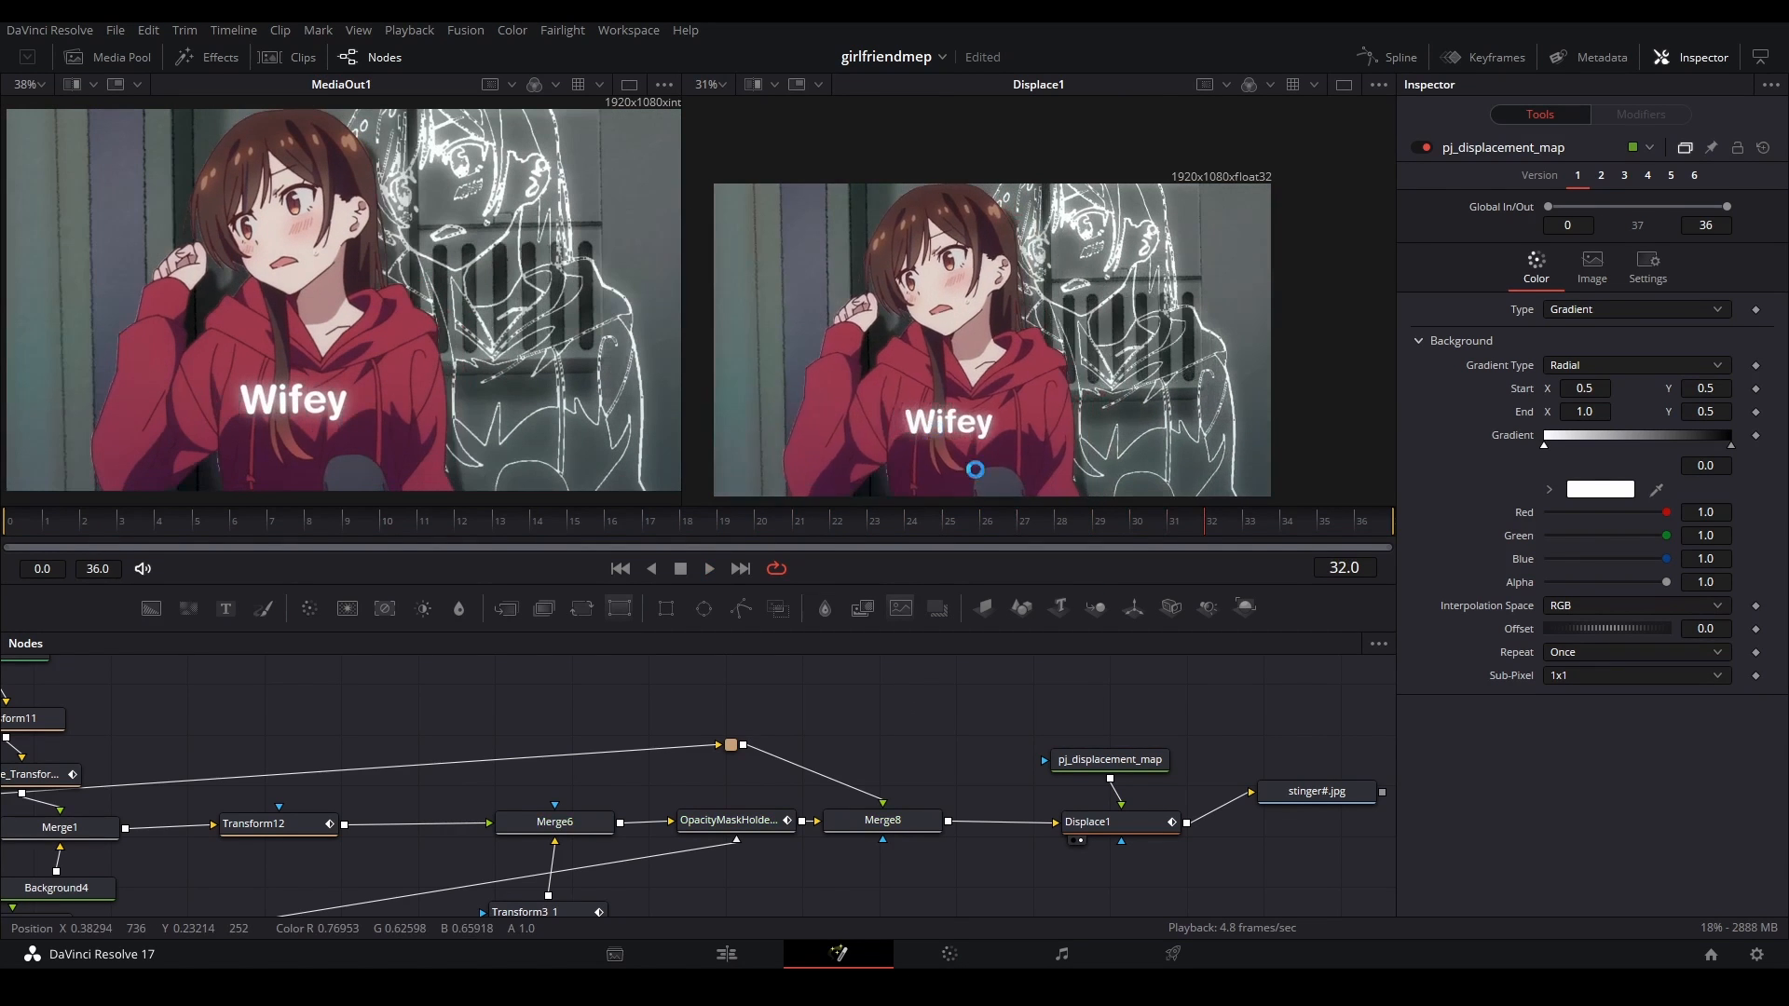
- View the stinger#.jpg saver in the second viewer and inspect the matching stinger#.jpg loader's settings
{"action": "left_click_drag", "start_coordinate": [1304, 800], "coordinate": [1377, 742]}
{"action": "left_click", "coordinate": [1039, 751]}
{"action": "key", "text": "2"}
{"action": "left_click_drag", "start_coordinate": [516, 810], "coordinate": [854, 798]}
{"action": "left_click_drag", "start_coordinate": [114, 796], "coordinate": [254, 859]}
{"action": "left_click_drag", "start_coordinate": [1248, 802], "coordinate": [471, 805]}
{"action": "left_click_drag", "start_coordinate": [916, 783], "coordinate": [623, 890]}
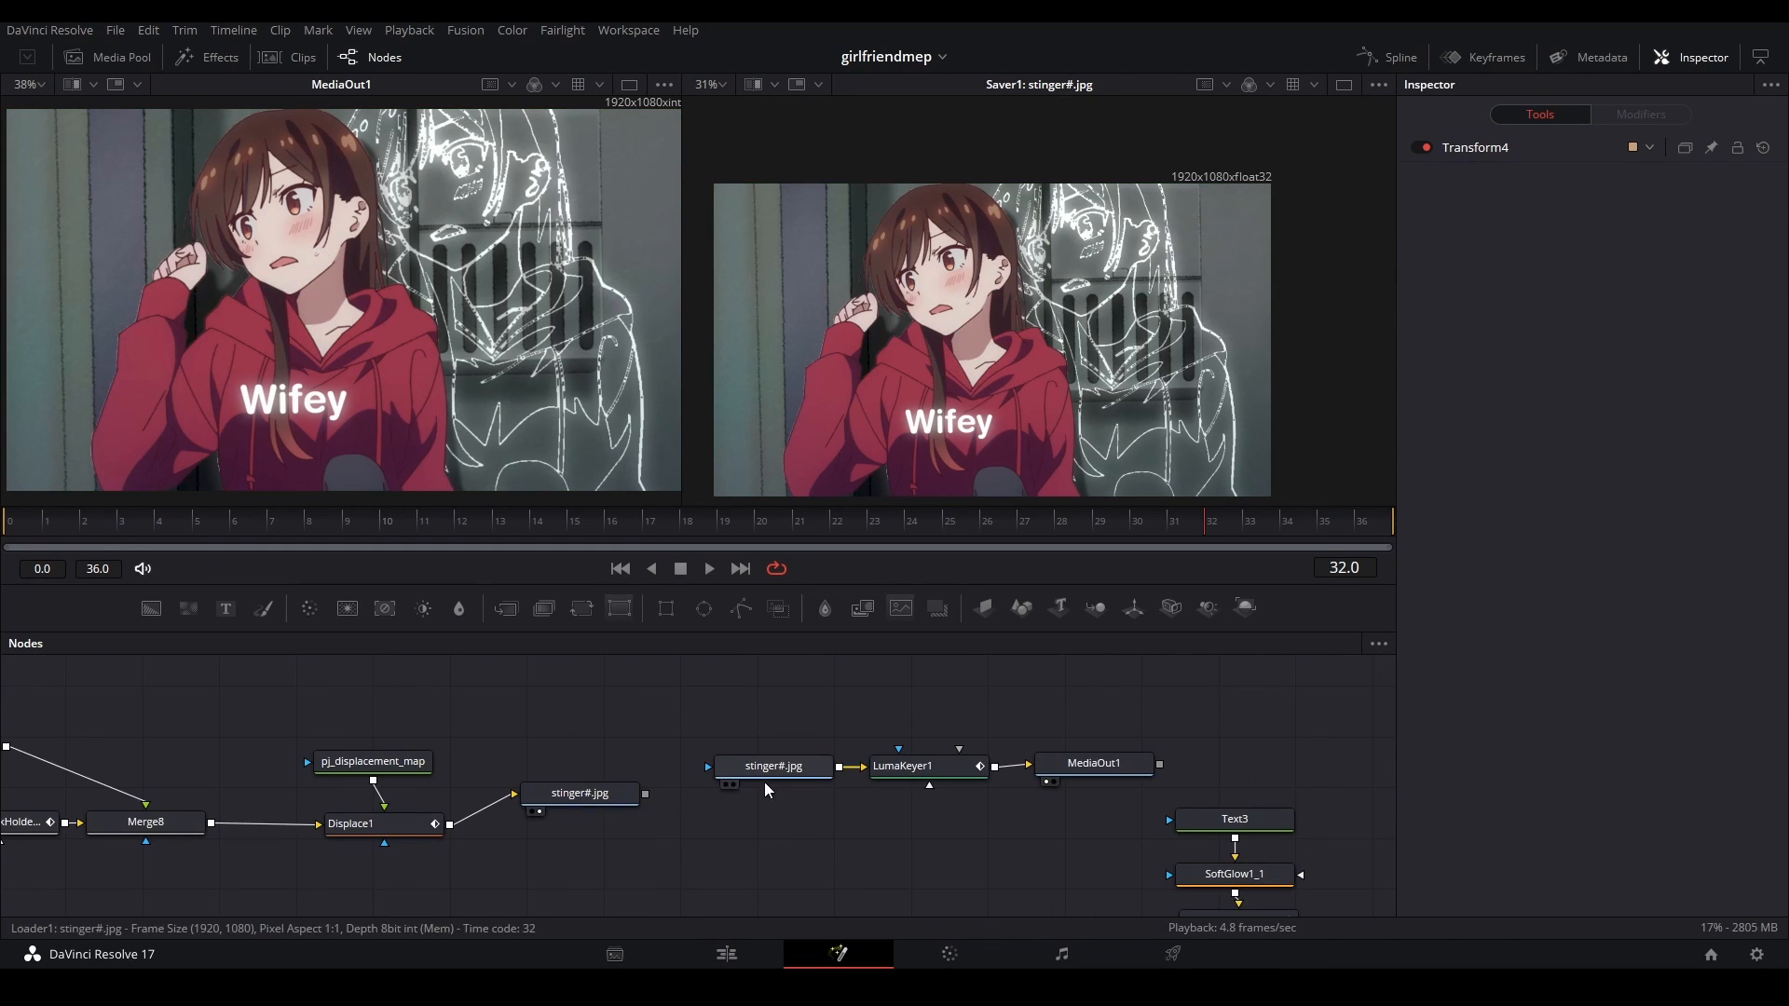
{"action": "left_click", "coordinate": [783, 765]}
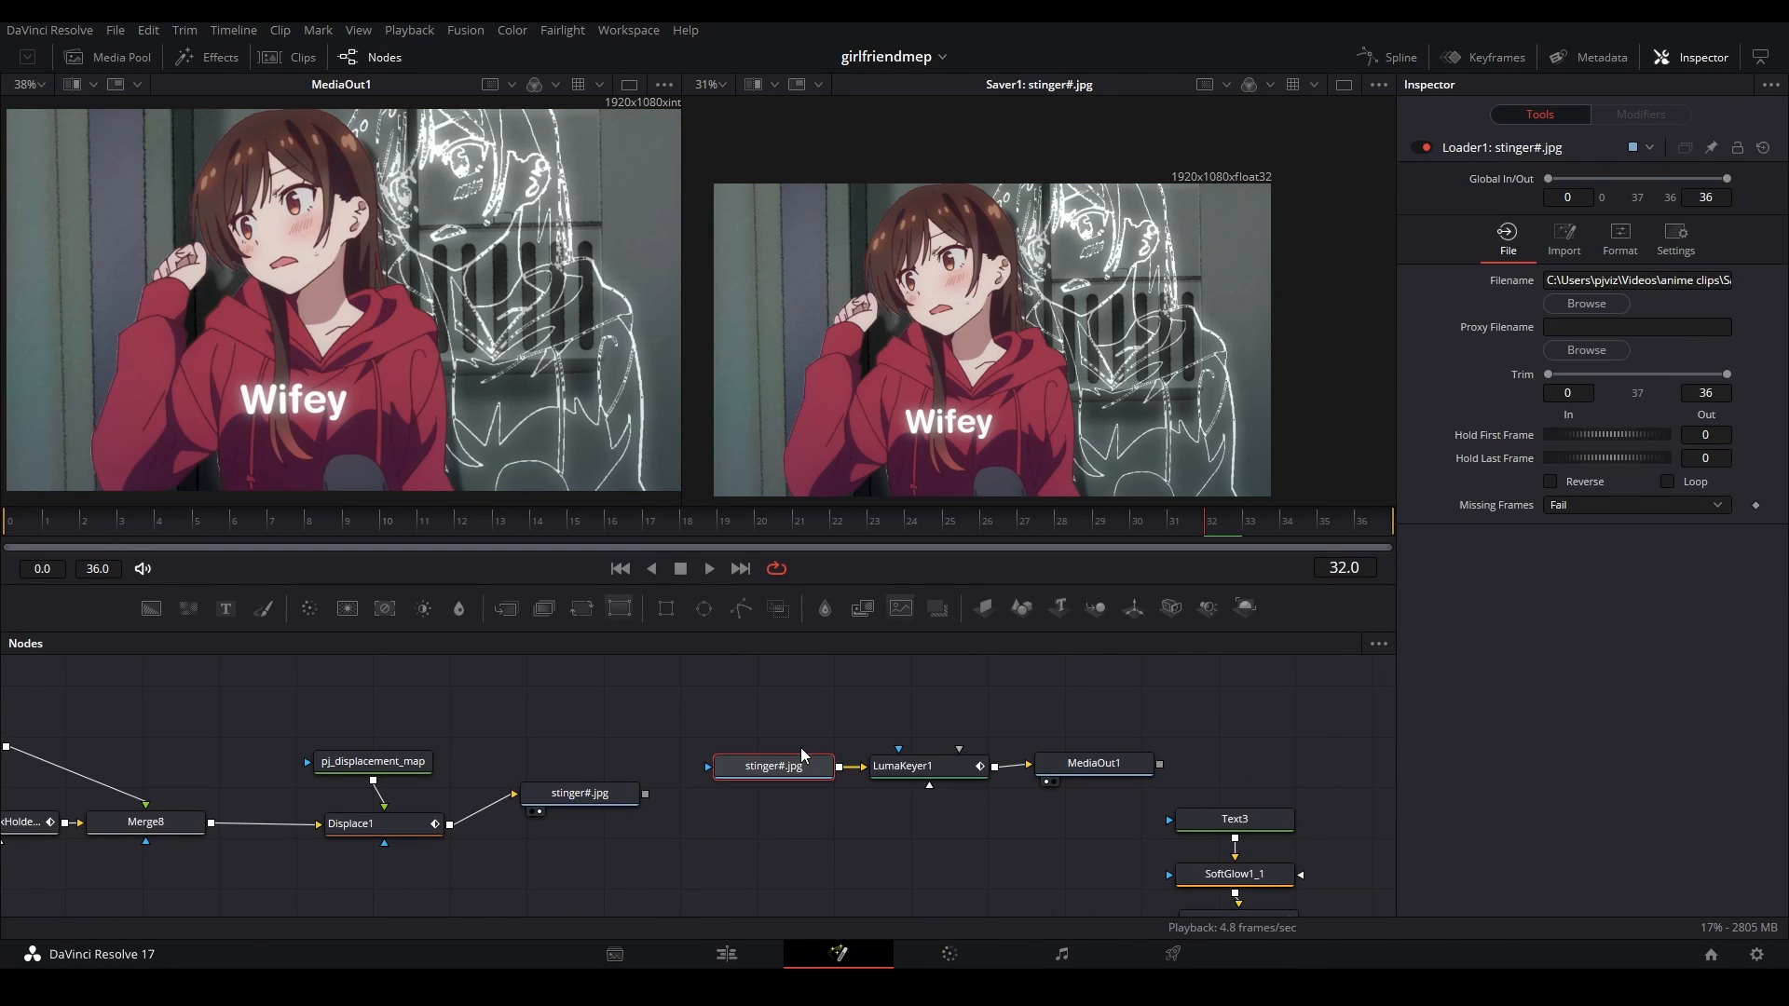
- View LumaKeyer1 in the second viewer, play back the keyed stinger, and go to frame 2
{"action": "left_click", "coordinate": [877, 731]}
{"action": "left_click", "coordinate": [887, 767]}
{"action": "key", "text": "2"}
{"action": "left_click", "coordinate": [915, 702]}
{"action": "left_click", "coordinate": [670, 522]}
{"action": "key", "text": "space"}
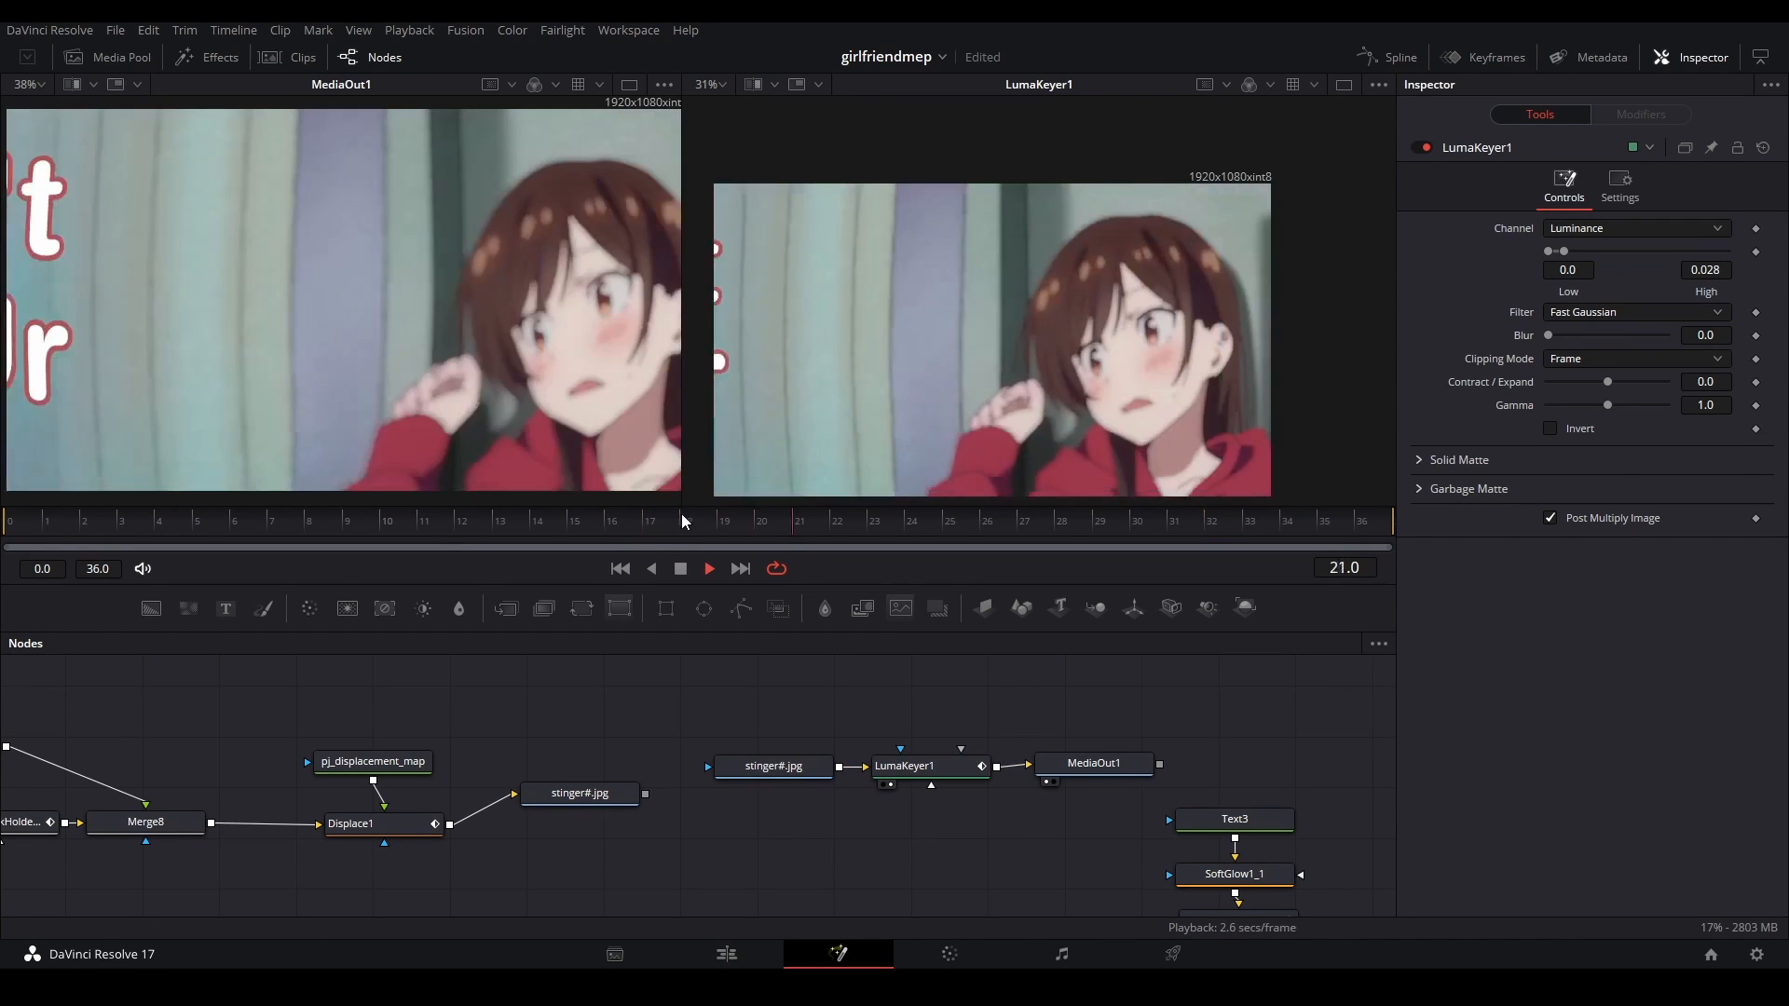
{"action": "left_click", "coordinate": [82, 525]}
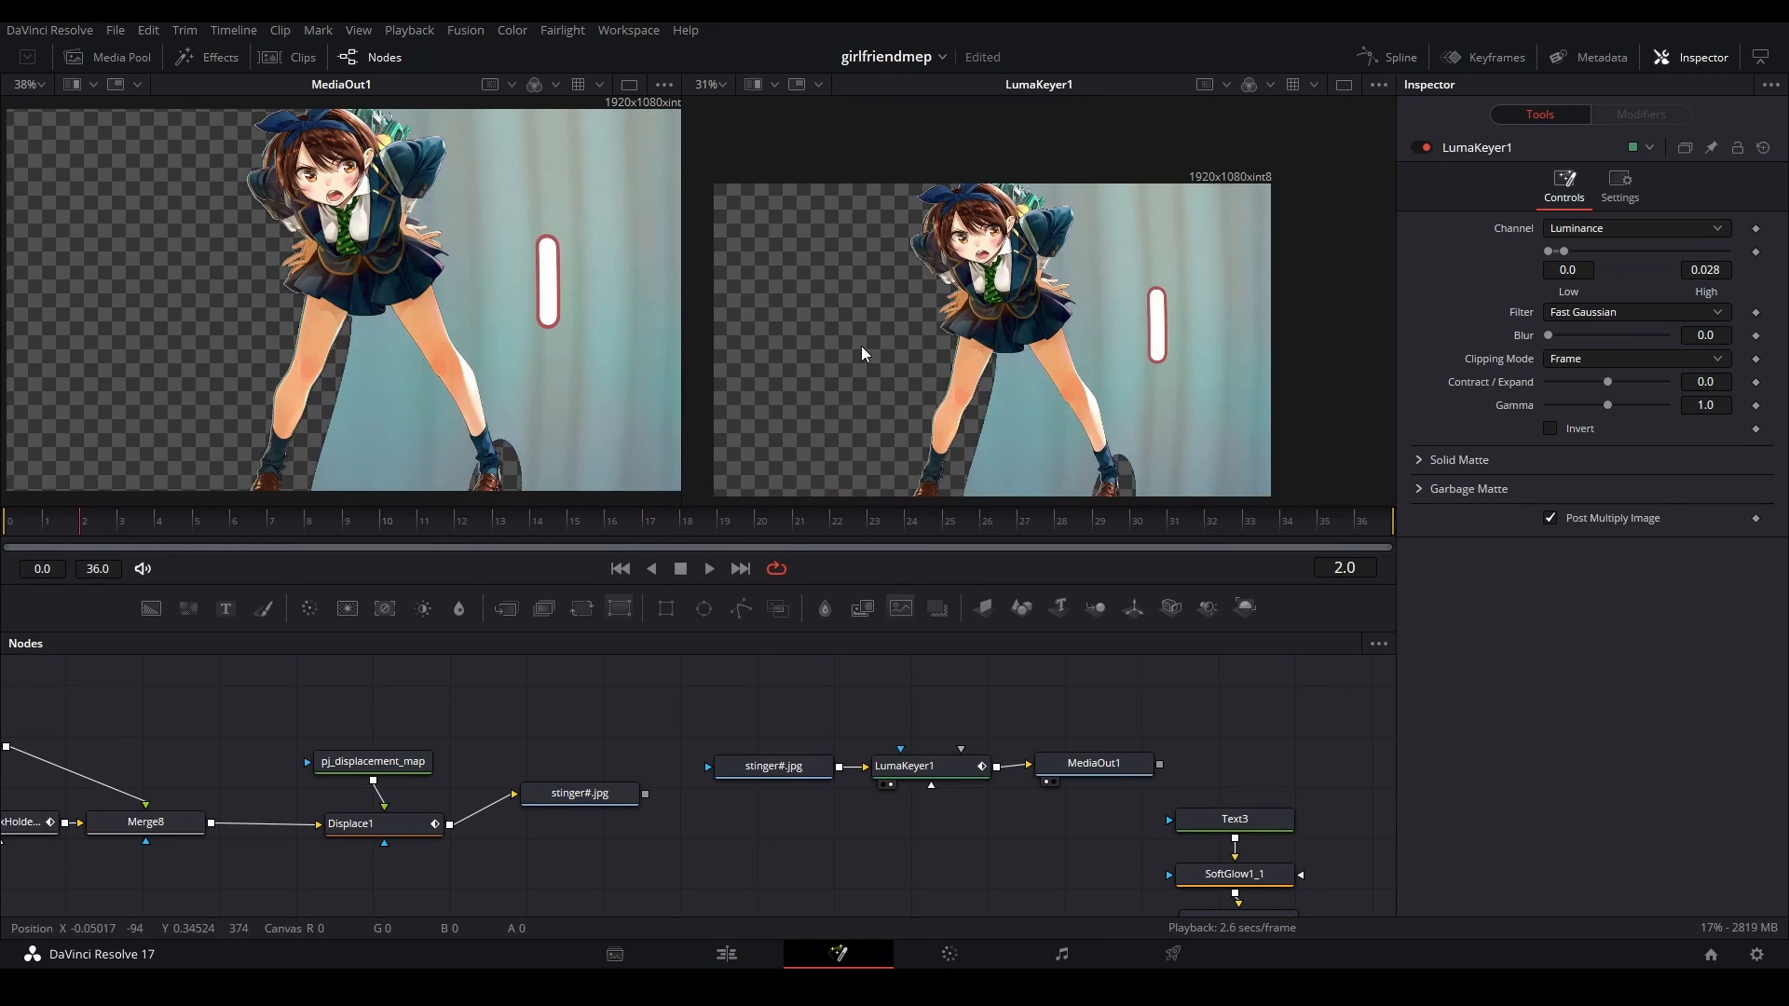
- Compare the stinger#.jpg loader with LumaKeyer1 in the second viewer at frame 2 and play the keyed result
{"action": "left_click", "coordinate": [785, 765]}
{"action": "key", "text": "2"}
{"action": "left_click", "coordinate": [928, 763]}
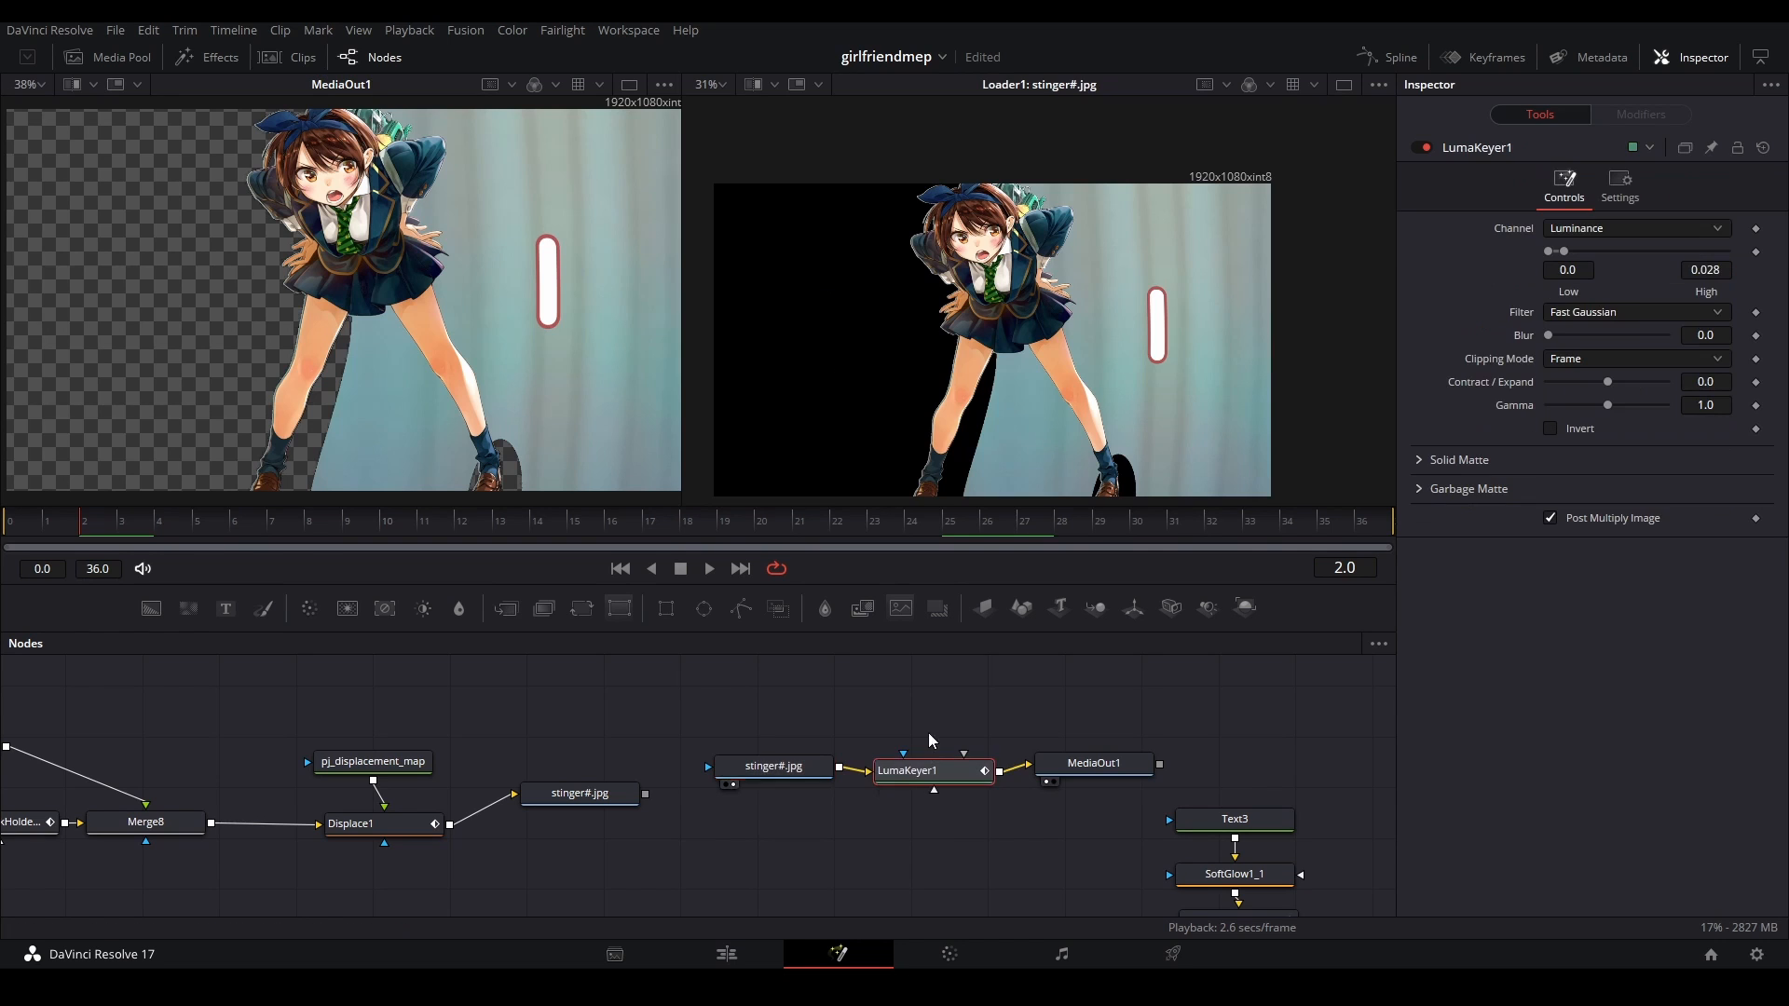
{"action": "key", "text": "2"}
{"action": "key", "text": "space"}
{"action": "key", "text": "space"}
- View MediaOut1 in the second viewer and save the project
{"action": "left_click", "coordinate": [1087, 759]}
{"action": "key", "text": "2"}
{"action": "key", "text": "ctrl+s"}
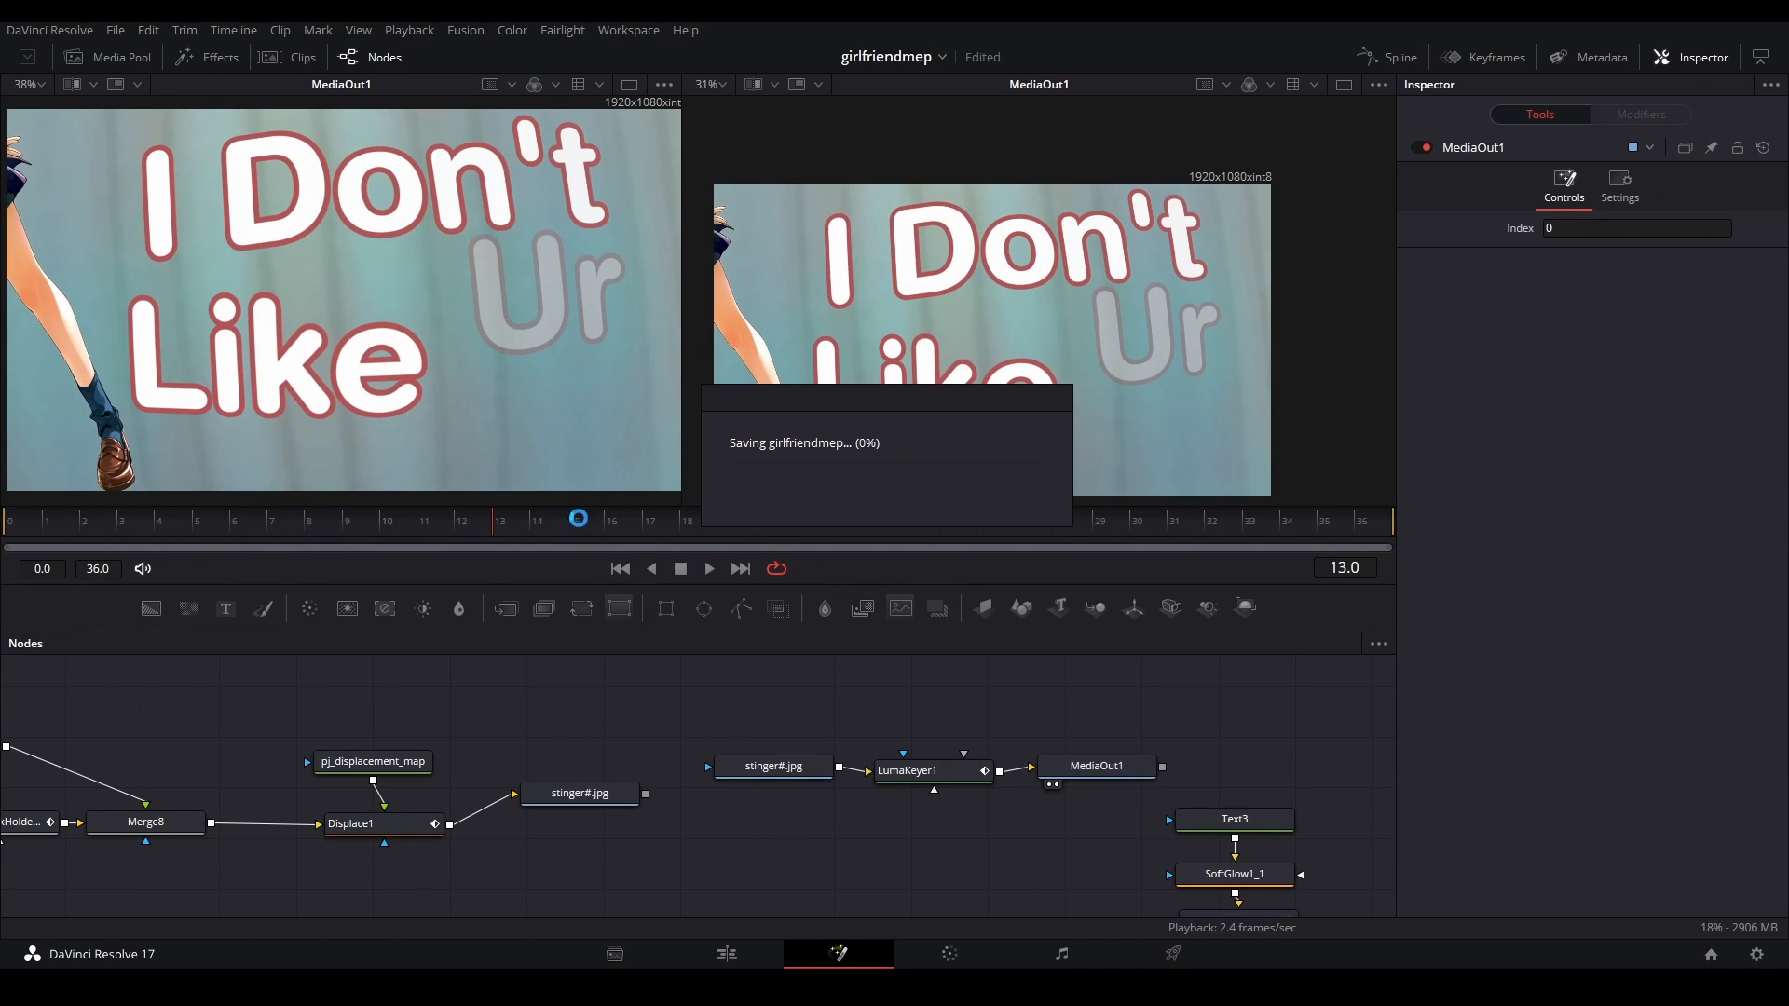
- Switch to a single viewer and play back the MediaOut1 output
{"action": "left_click", "coordinate": [1344, 86]}
{"action": "key", "text": "space"}
{"action": "key", "text": "space"}
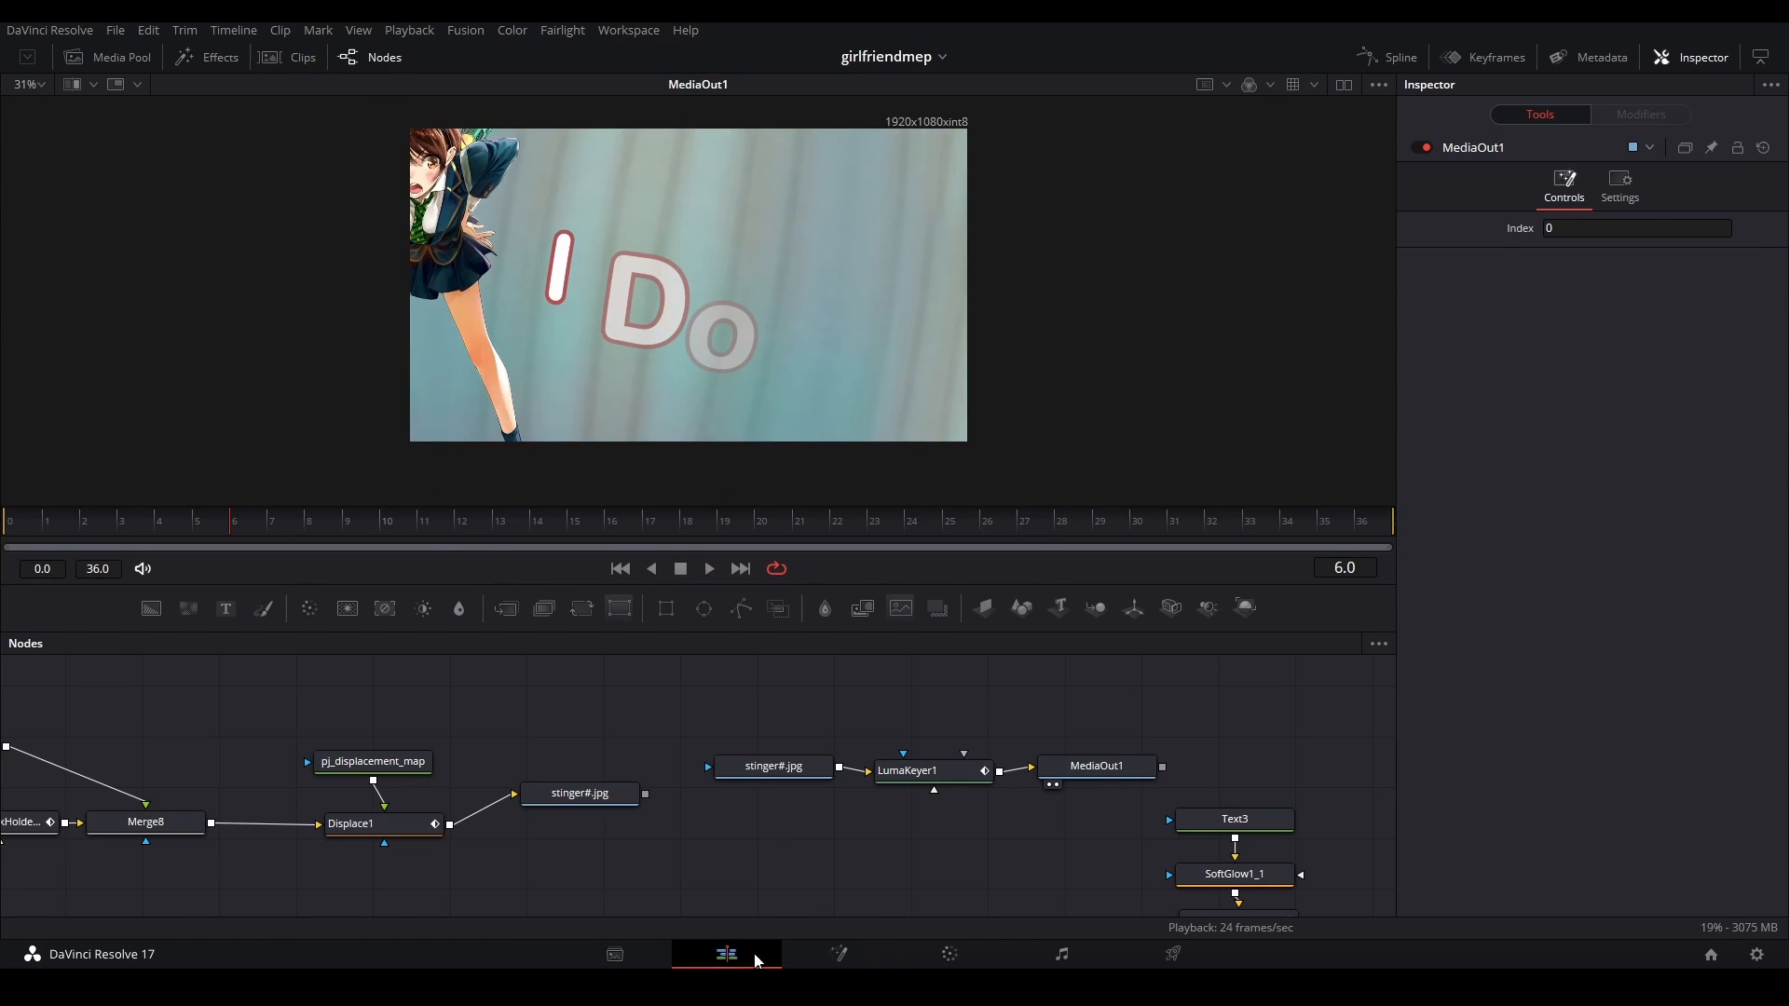
- Switch to the Edit page and play Timeline 1 from the start of Fusion Clip 1
{"action": "left_click", "coordinate": [757, 960]}
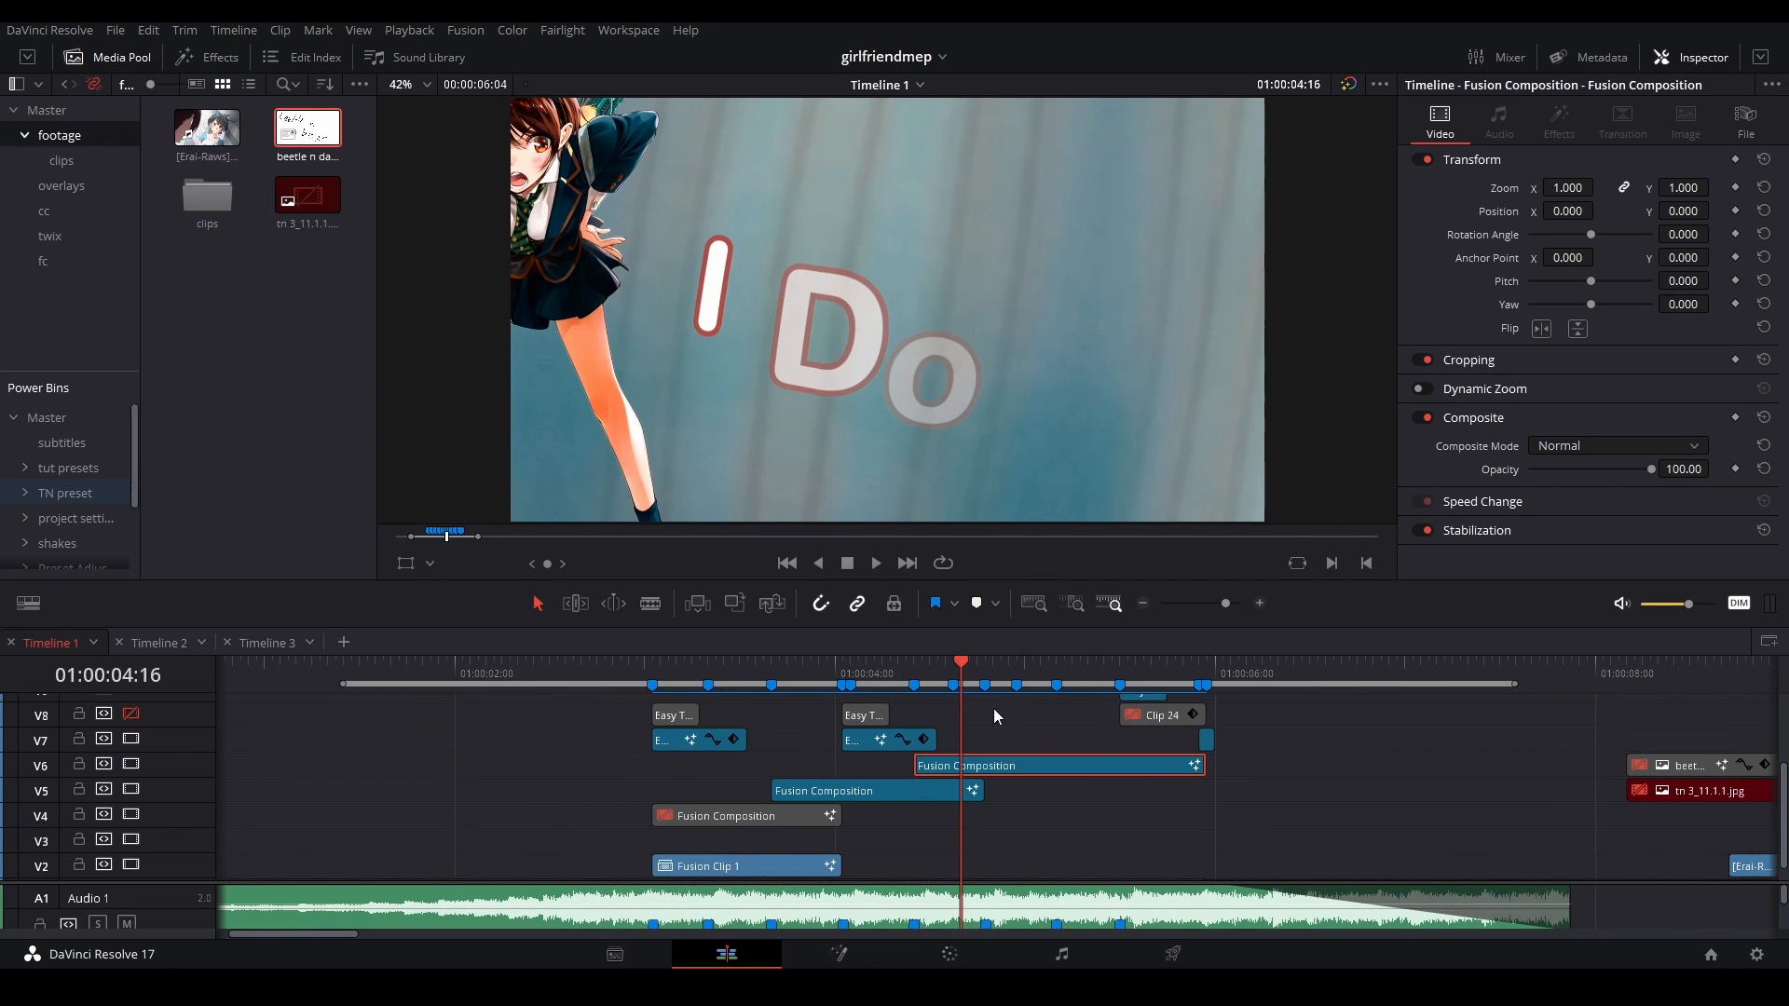
{"action": "left_click", "coordinate": [646, 663]}
{"action": "key", "text": "space"}
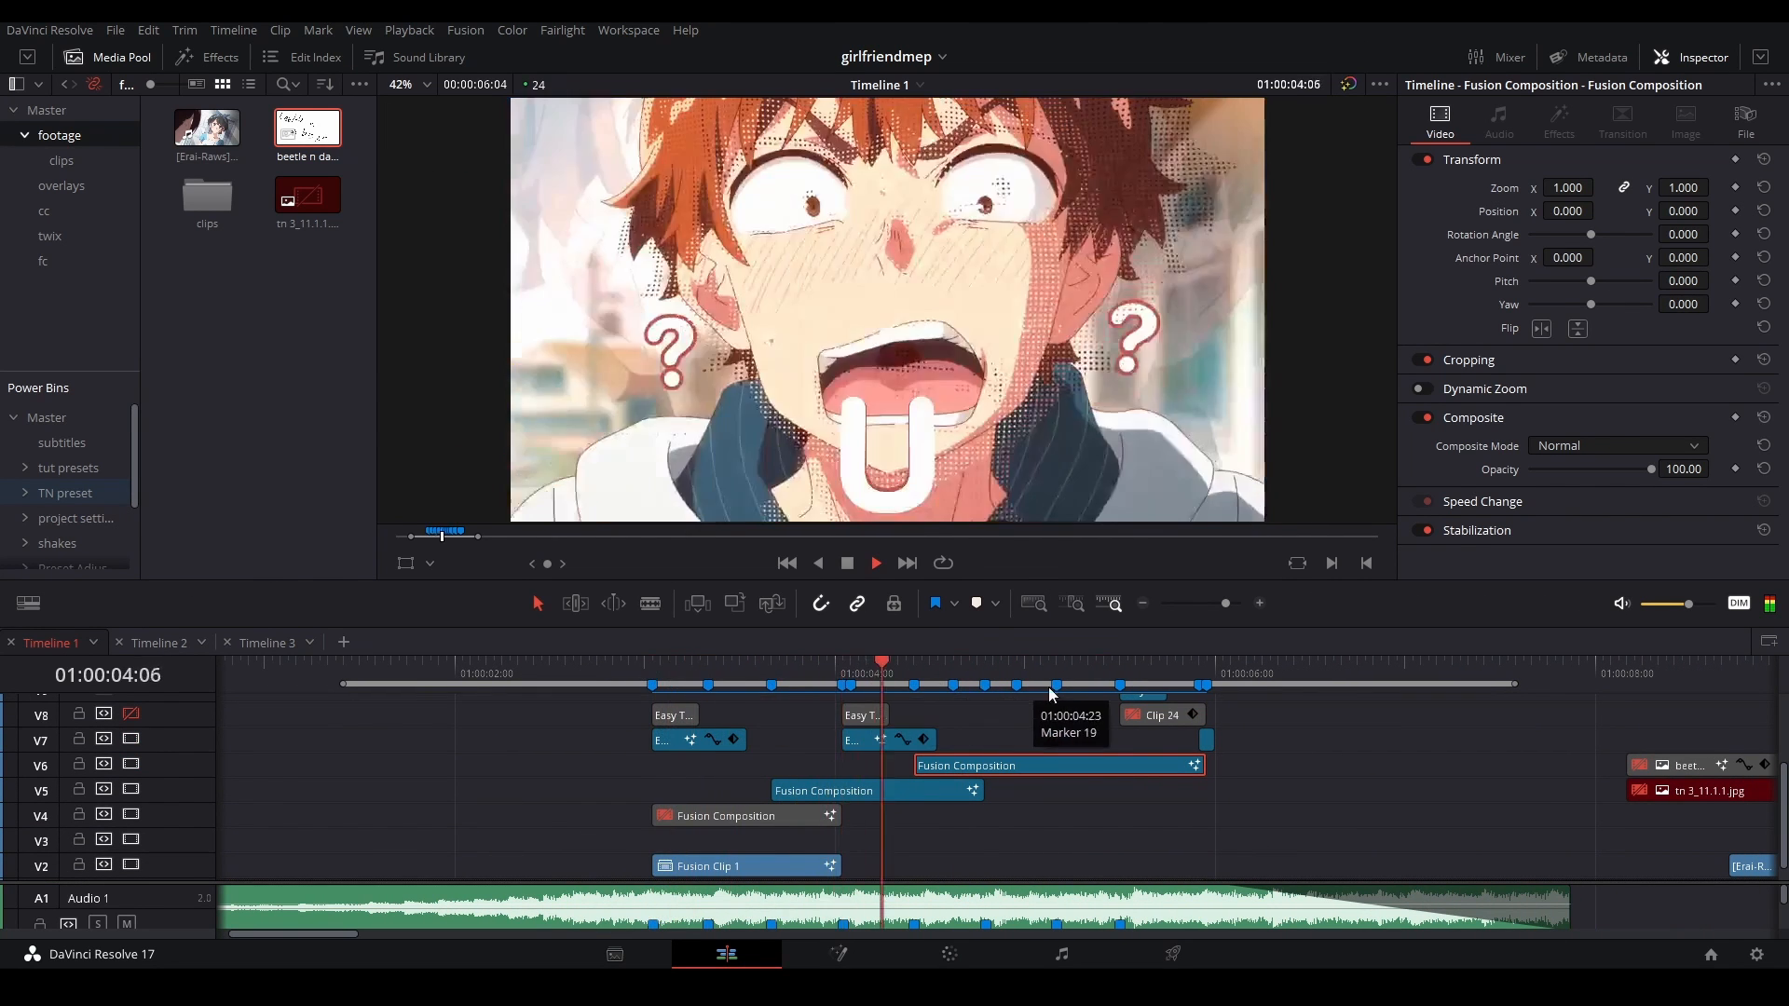
{"action": "key", "text": "space"}
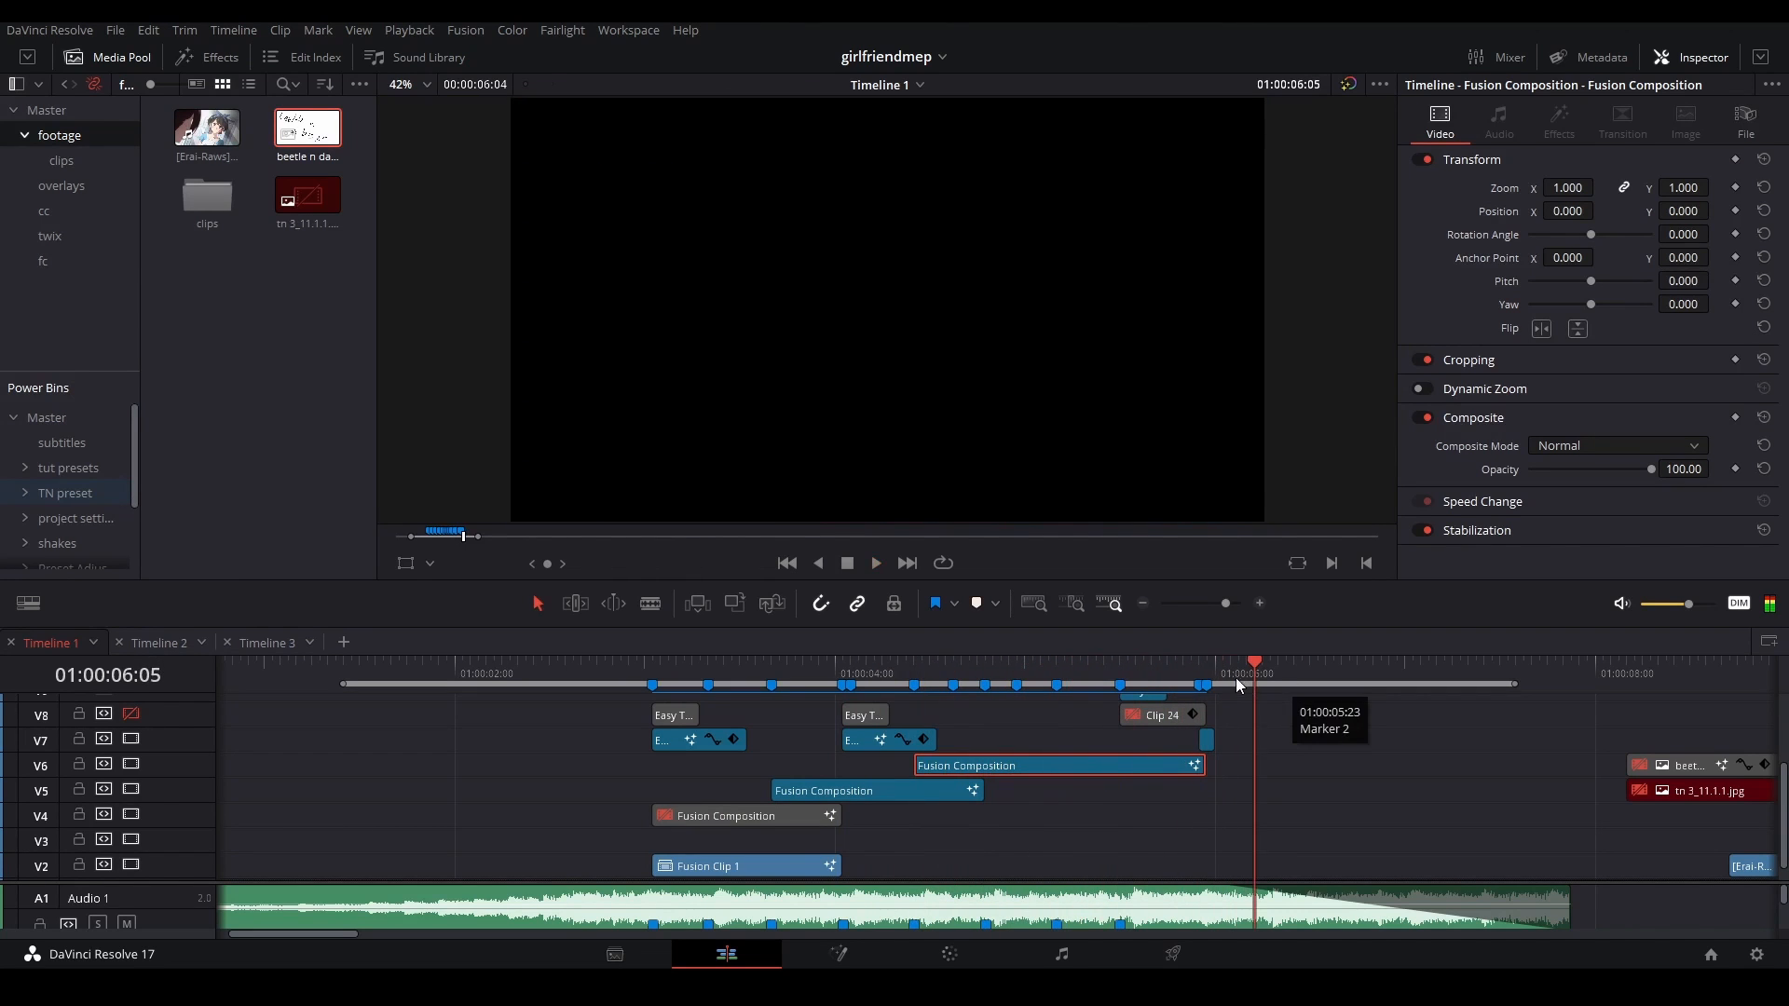
- Toggle the lil warp 2 effect on V7 off and on at 01:00:05:22 to compare
{"action": "left_click", "coordinate": [1198, 671]}
{"action": "scroll", "coordinate": [965, 807], "scroll_direction": "up", "scroll_amount": 2}
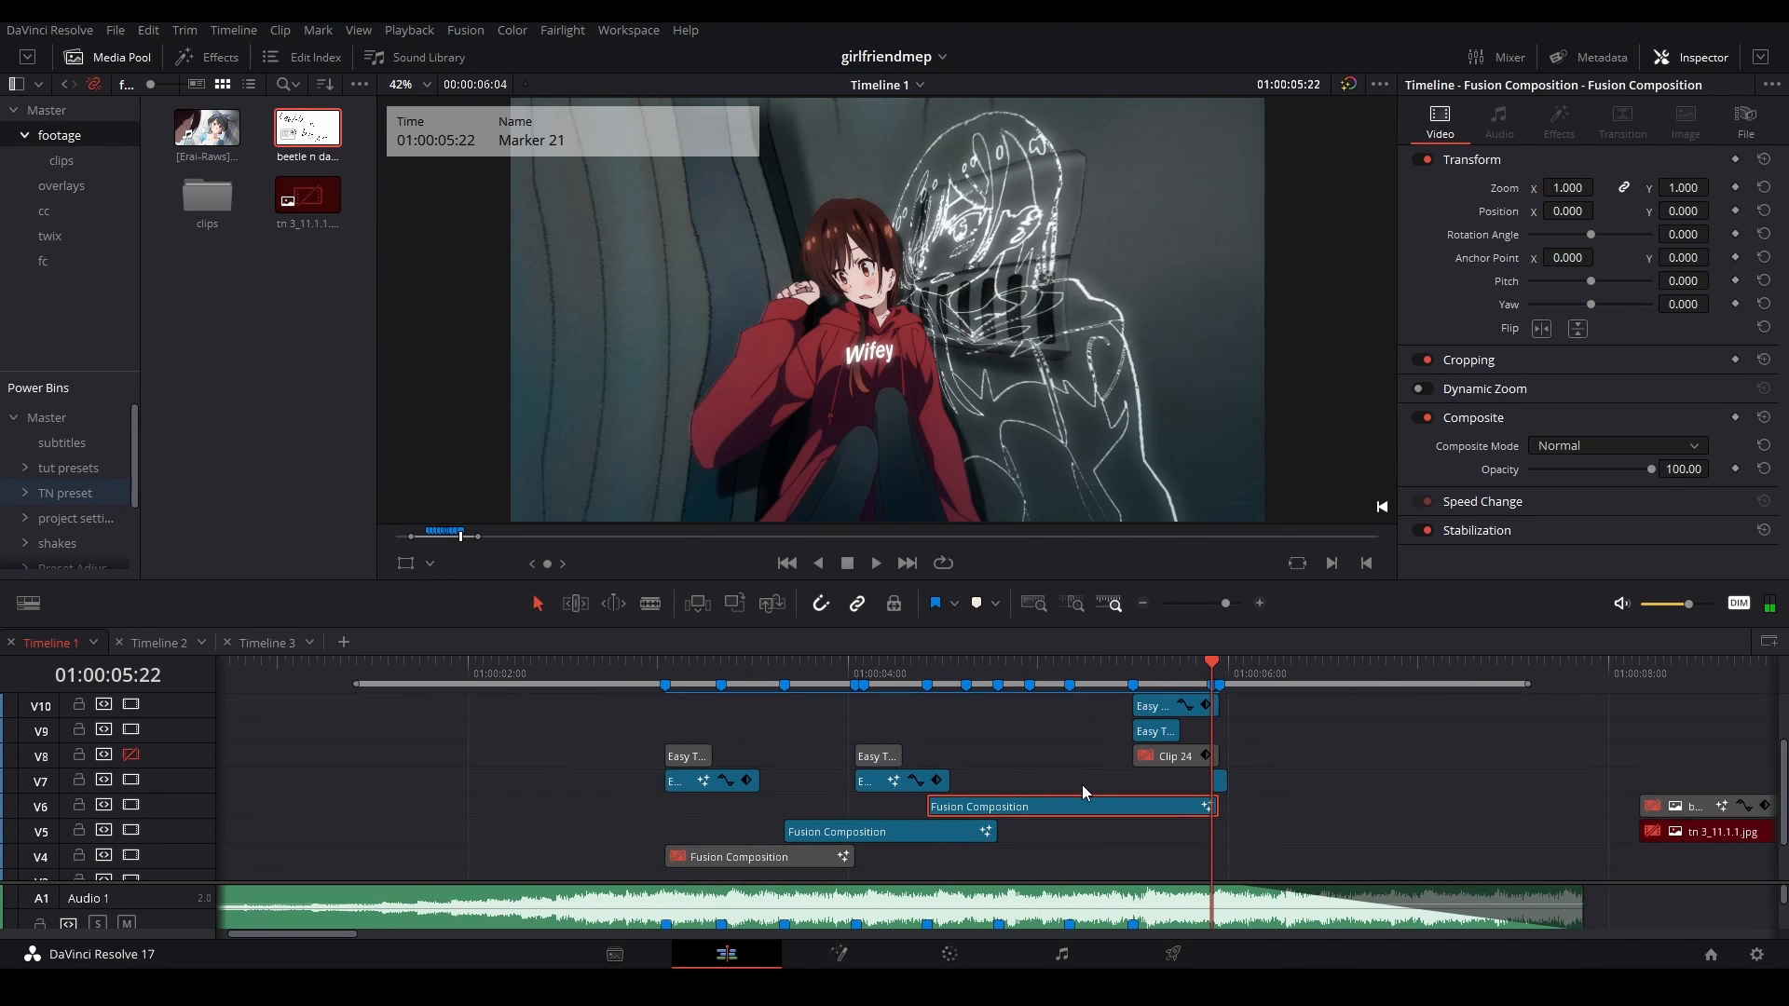
{"action": "scroll", "coordinate": [1224, 769], "scroll_direction": "up", "scroll_amount": 2}
{"action": "left_click", "coordinate": [1013, 785]}
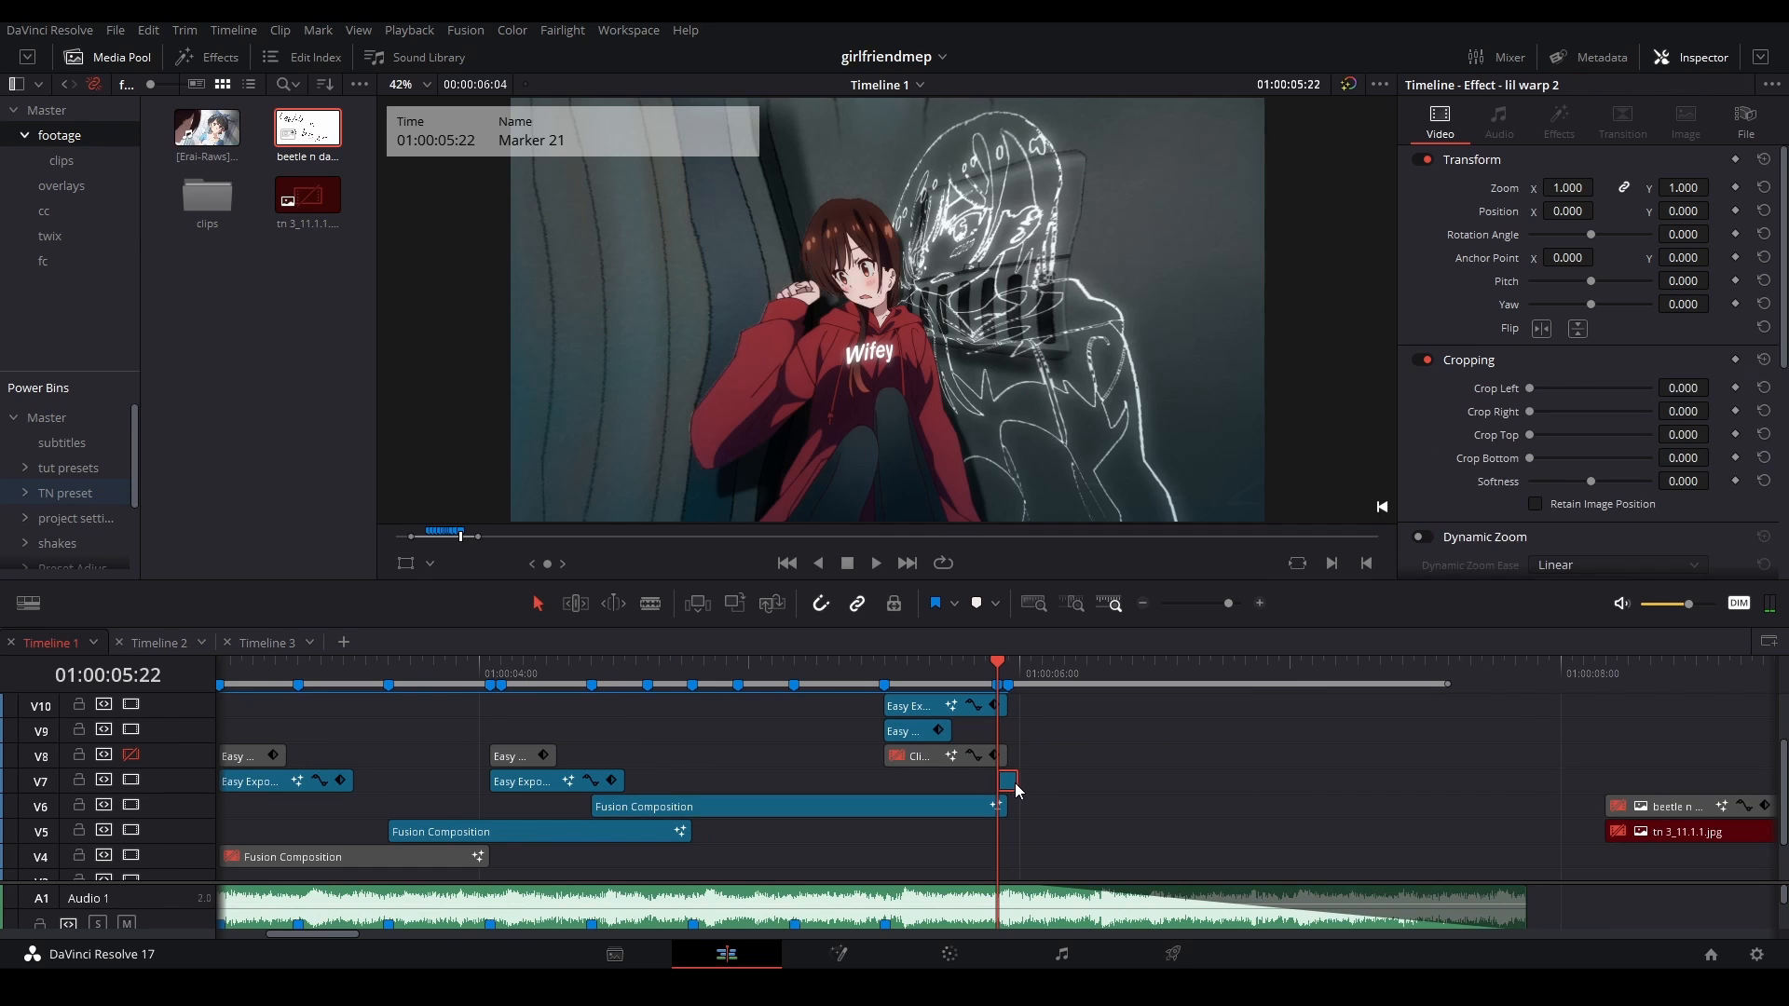
{"action": "key", "text": "d"}
{"action": "key", "text": "d"}
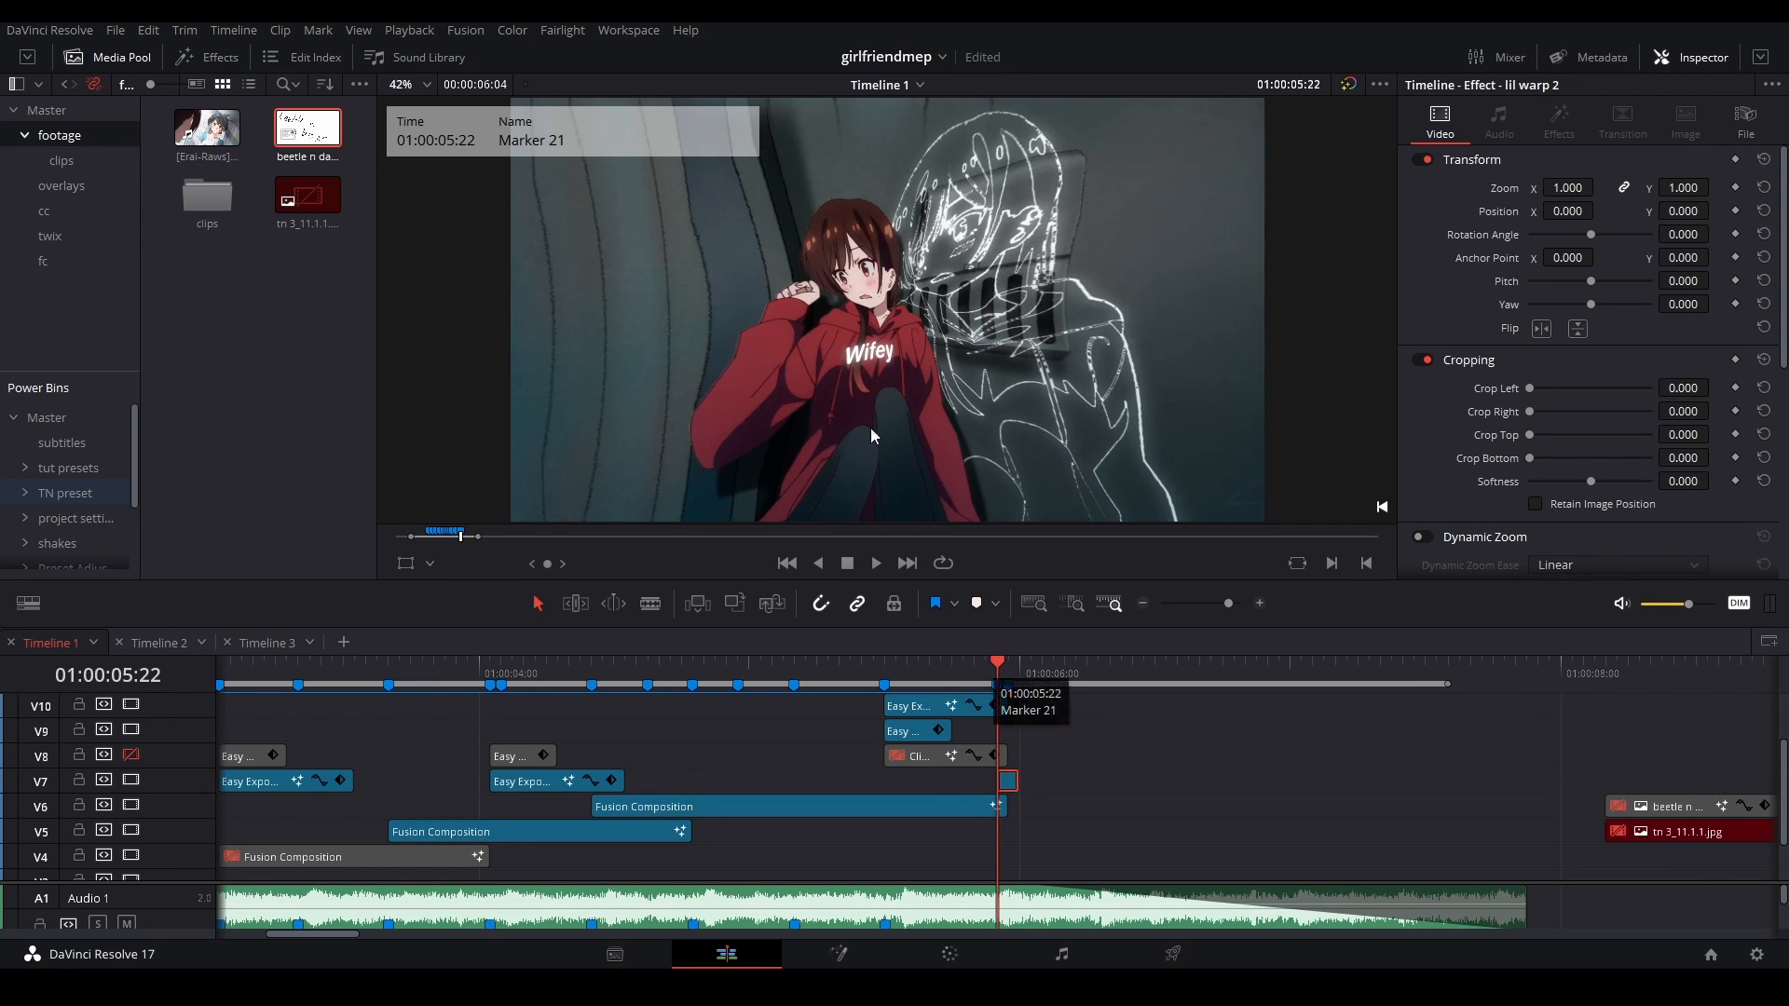
- Play Timeline 1 from 01:00:03:01 and review the Easy Exposure effects on V7 and at the ending
{"action": "left_click_drag", "start_coordinate": [768, 777], "coordinate": [1108, 785]}
{"action": "left_click_drag", "start_coordinate": [596, 665], "coordinate": [561, 671]}
{"action": "key", "text": "space"}
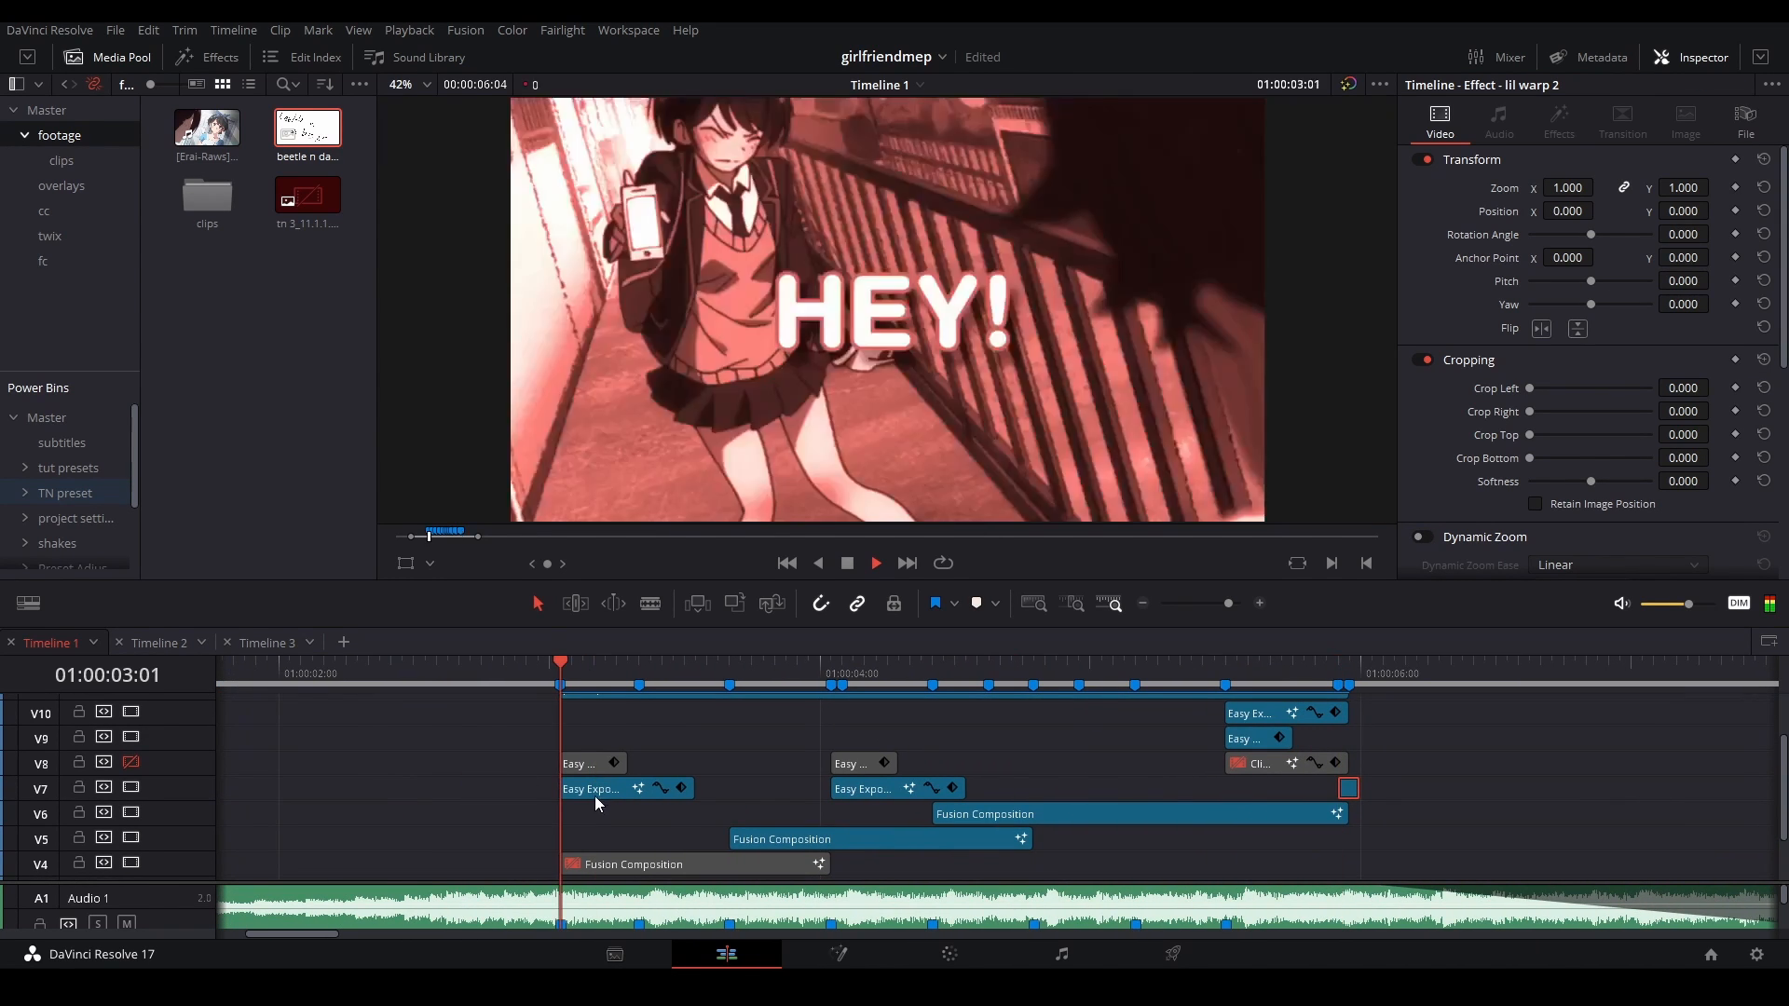
{"action": "left_click", "coordinate": [859, 785]}
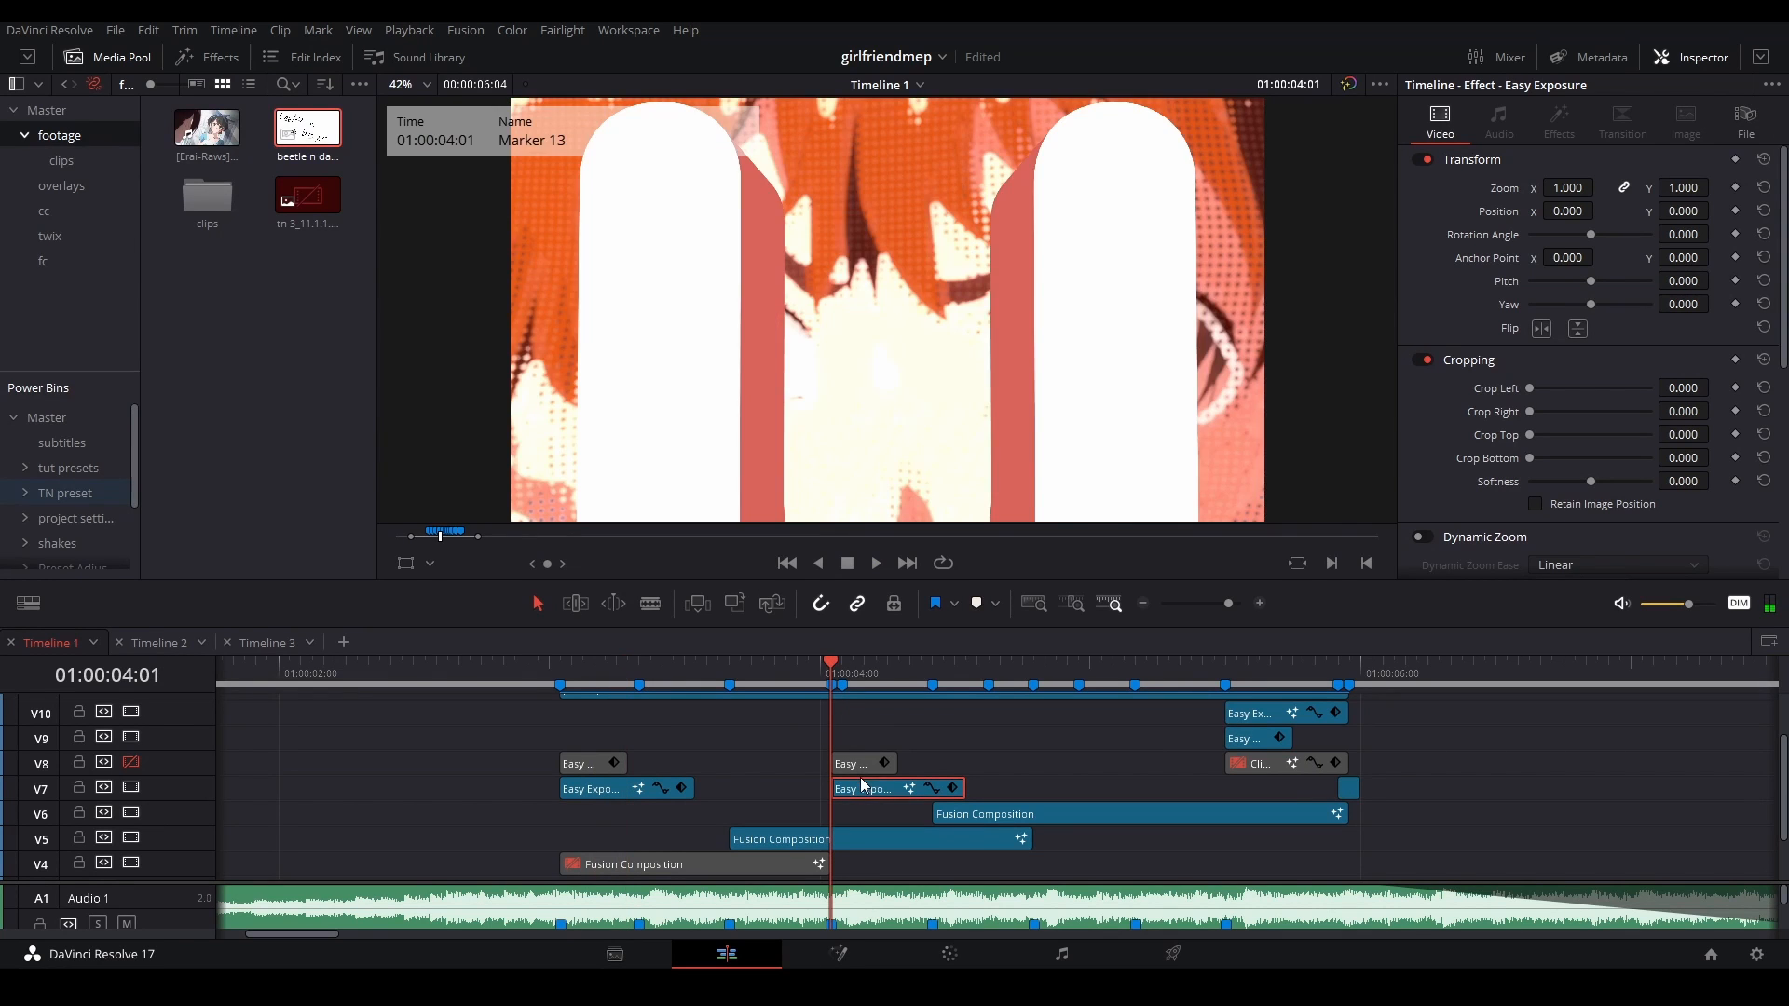
{"action": "left_click", "coordinate": [1227, 669]}
{"action": "mouse_move", "coordinate": [1197, 787]}
{"action": "left_mouse_down"}
{"action": "mouse_move", "coordinate": [1177, 811]}
{"action": "mouse_move", "coordinate": [1241, 786]}
{"action": "left_mouse_up"}
{"action": "key", "text": "space"}
{"action": "key", "text": "space"}
{"action": "scroll", "coordinate": [1286, 779], "scroll_direction": "right", "scroll_amount": 2}
{"action": "scroll", "coordinate": [1334, 769], "scroll_direction": "up", "scroll_amount": 1}
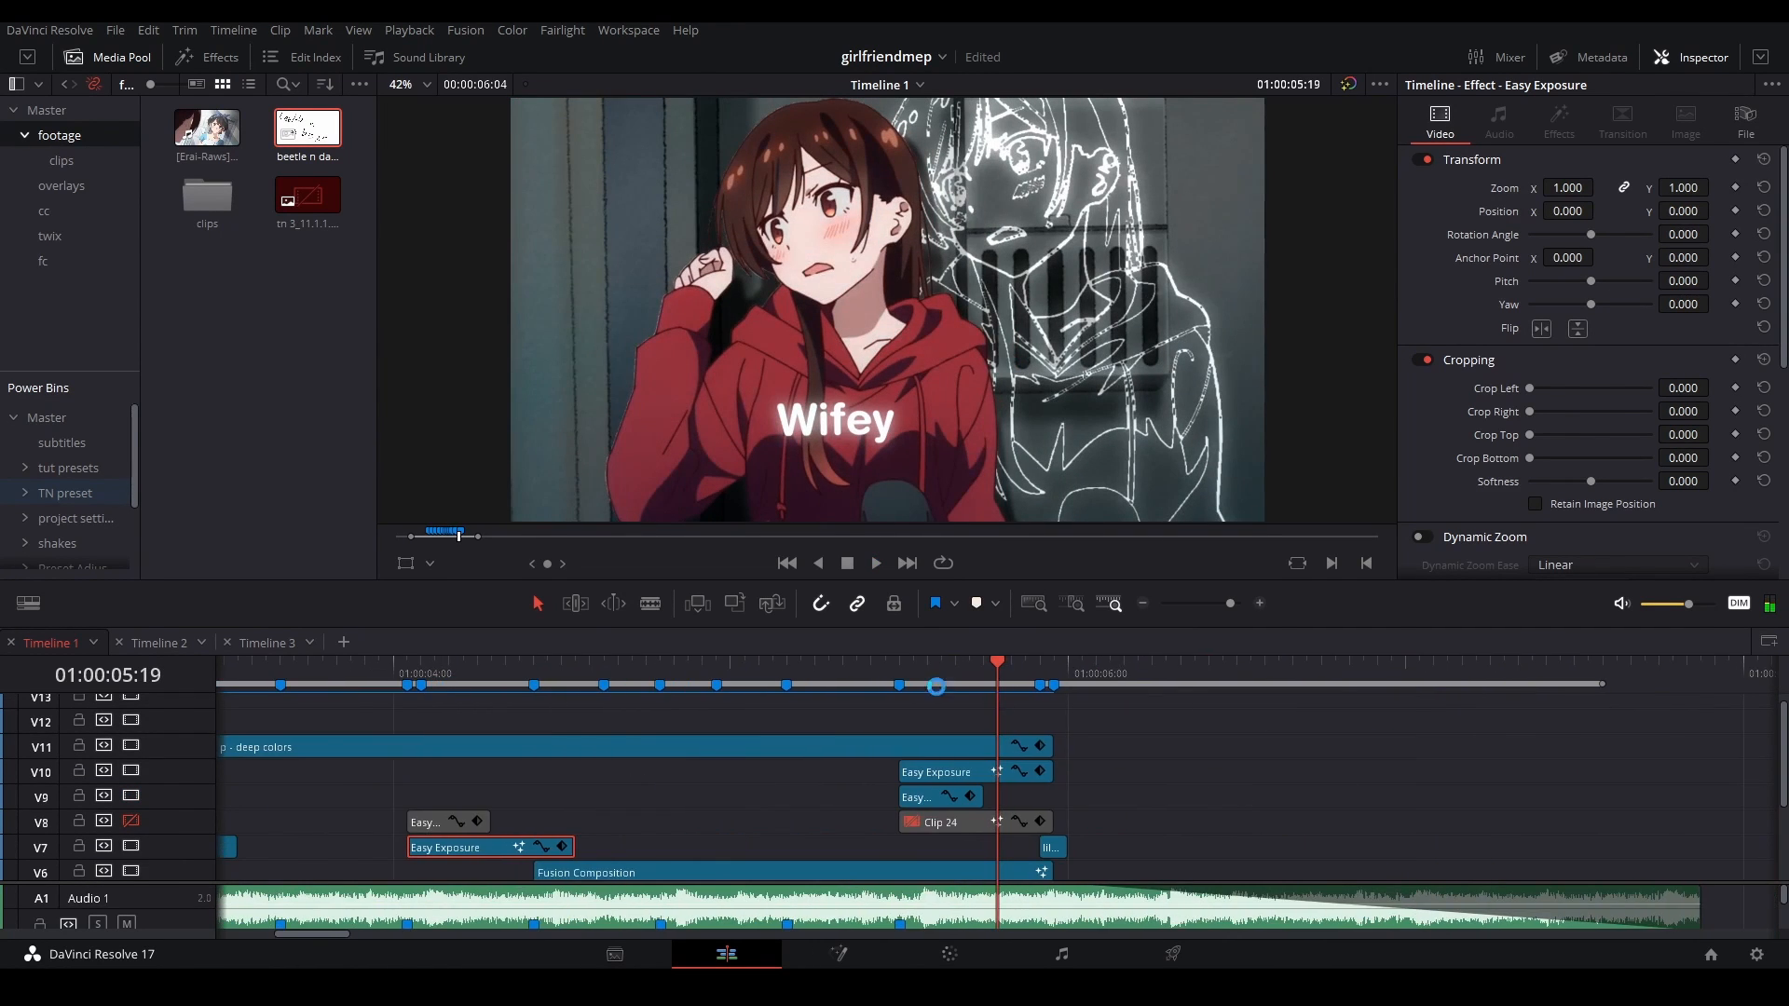
- Replay the ending from the marker where the V10 Easy Exposure effect begins
{"action": "left_click", "coordinate": [901, 673]}
{"action": "key", "text": "space"}
{"action": "key", "text": "space"}
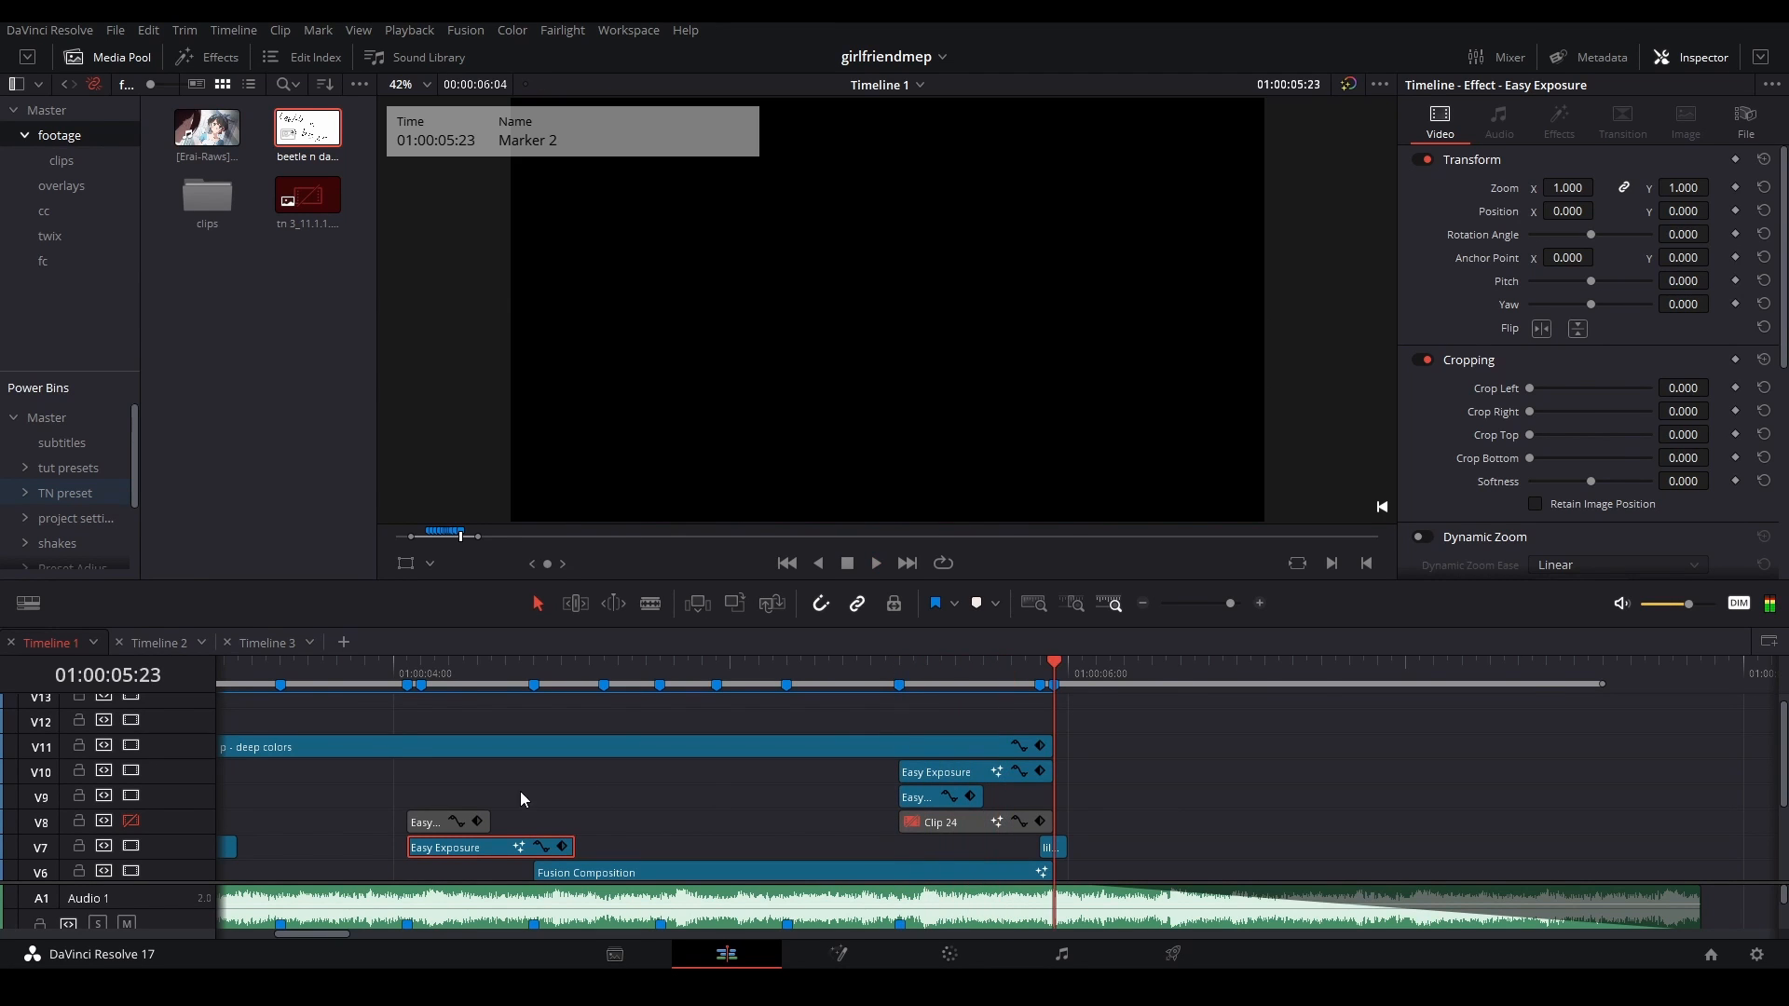
- Toggle the p - deep colors effect on V11 off and on at 01:00:03:08 to compare the color
{"action": "scroll", "coordinate": [753, 764], "scroll_direction": "left", "scroll_amount": 3}
{"action": "left_click", "coordinate": [557, 685]}
{"action": "left_click", "coordinate": [618, 762]}
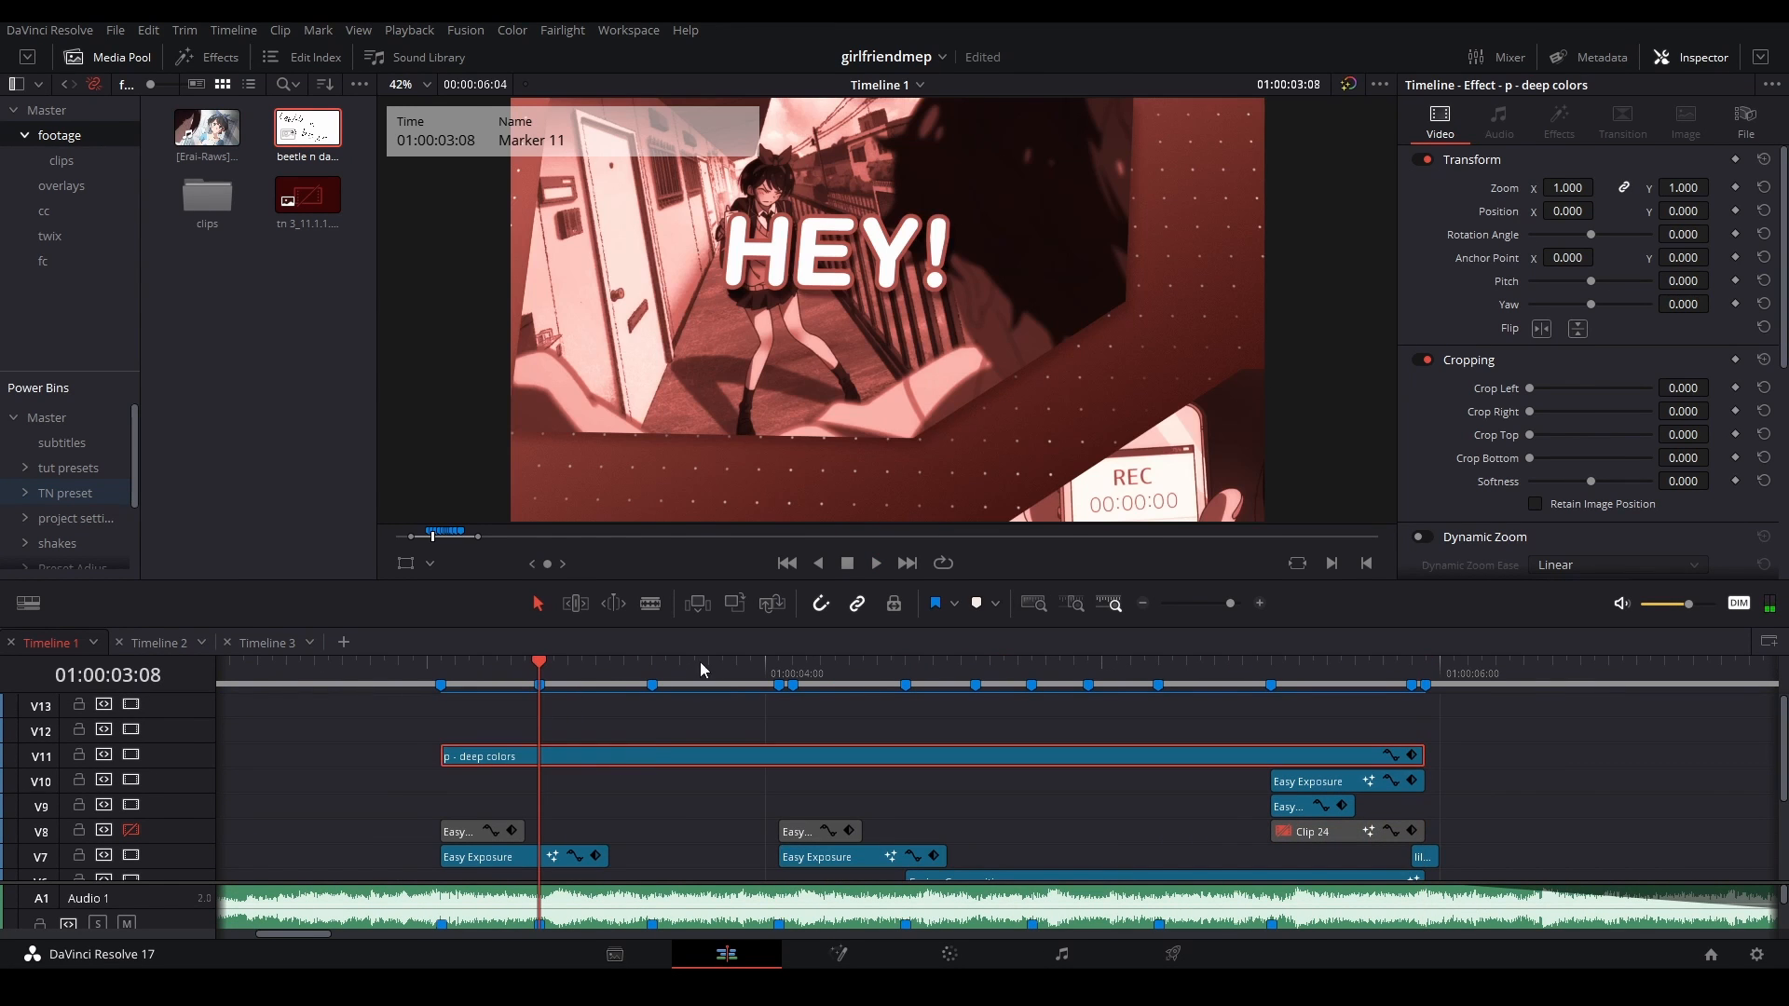
{"action": "key", "text": "d"}
{"action": "key", "text": "d"}
- Play the timeline onward, toggling p - deep colors off and on along the way, through to the end
{"action": "key", "text": "space"}
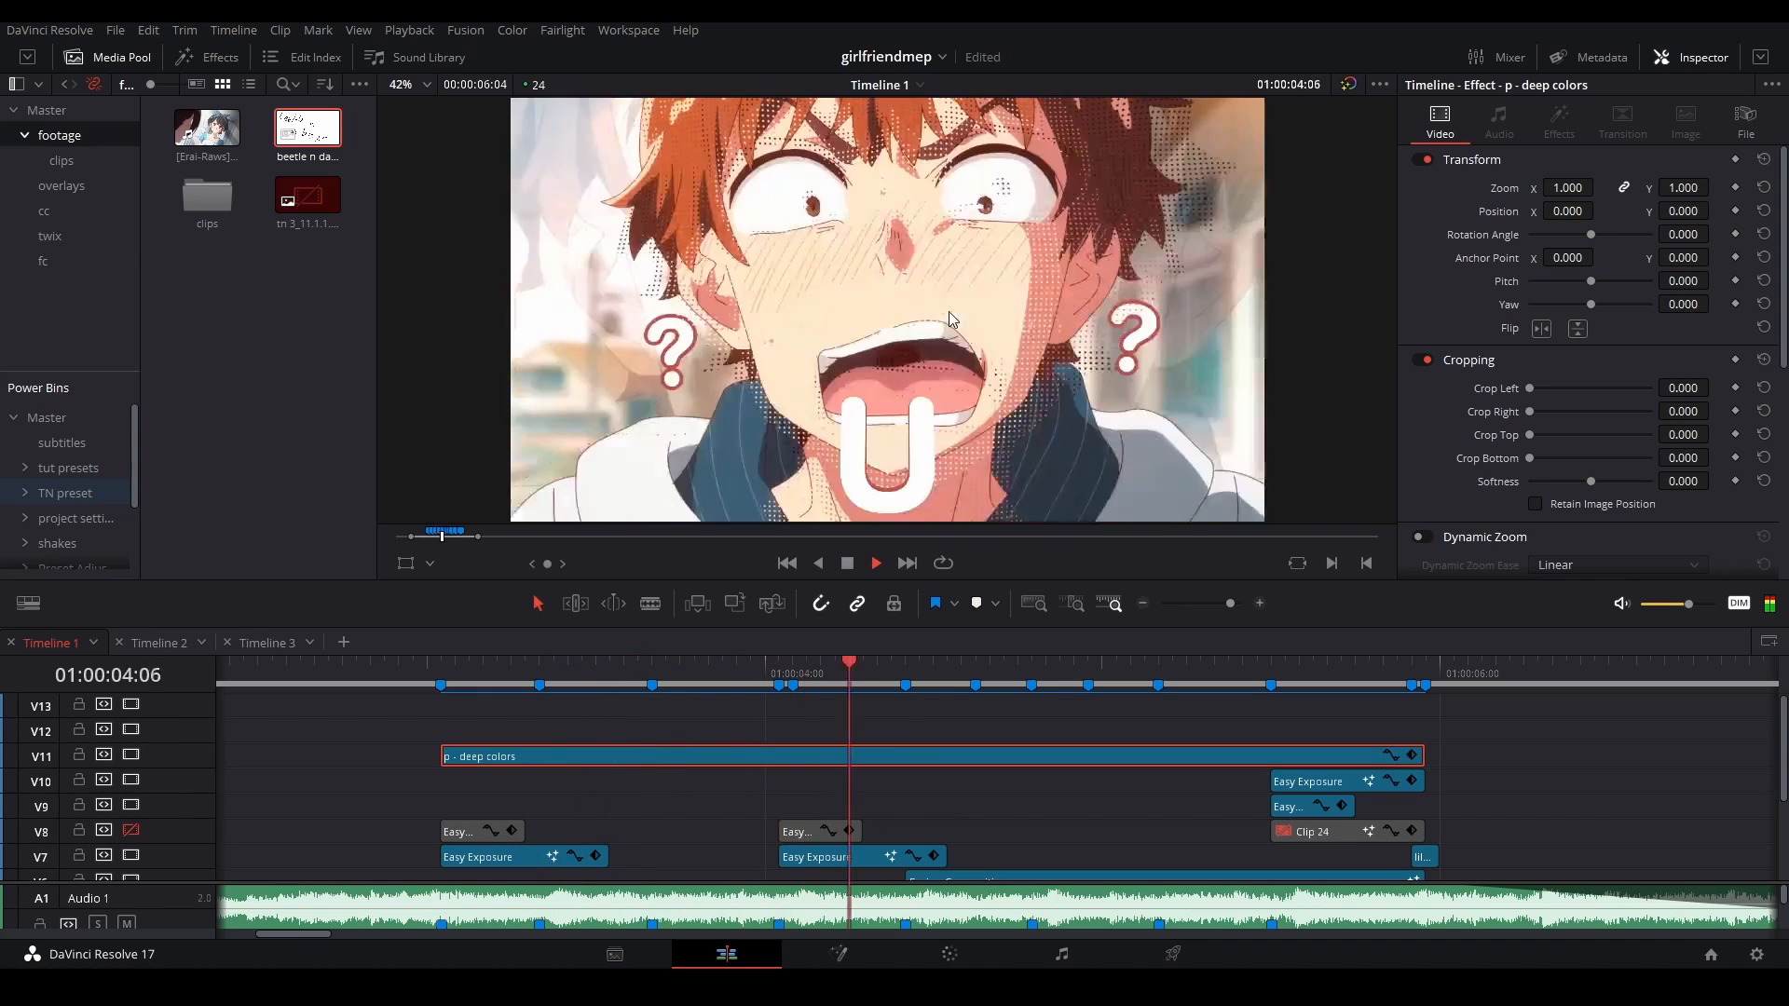
{"action": "key", "text": "space"}
{"action": "key", "text": "d"}
{"action": "key", "text": "d"}
{"action": "key", "text": "d"}
{"action": "key", "text": "d"}
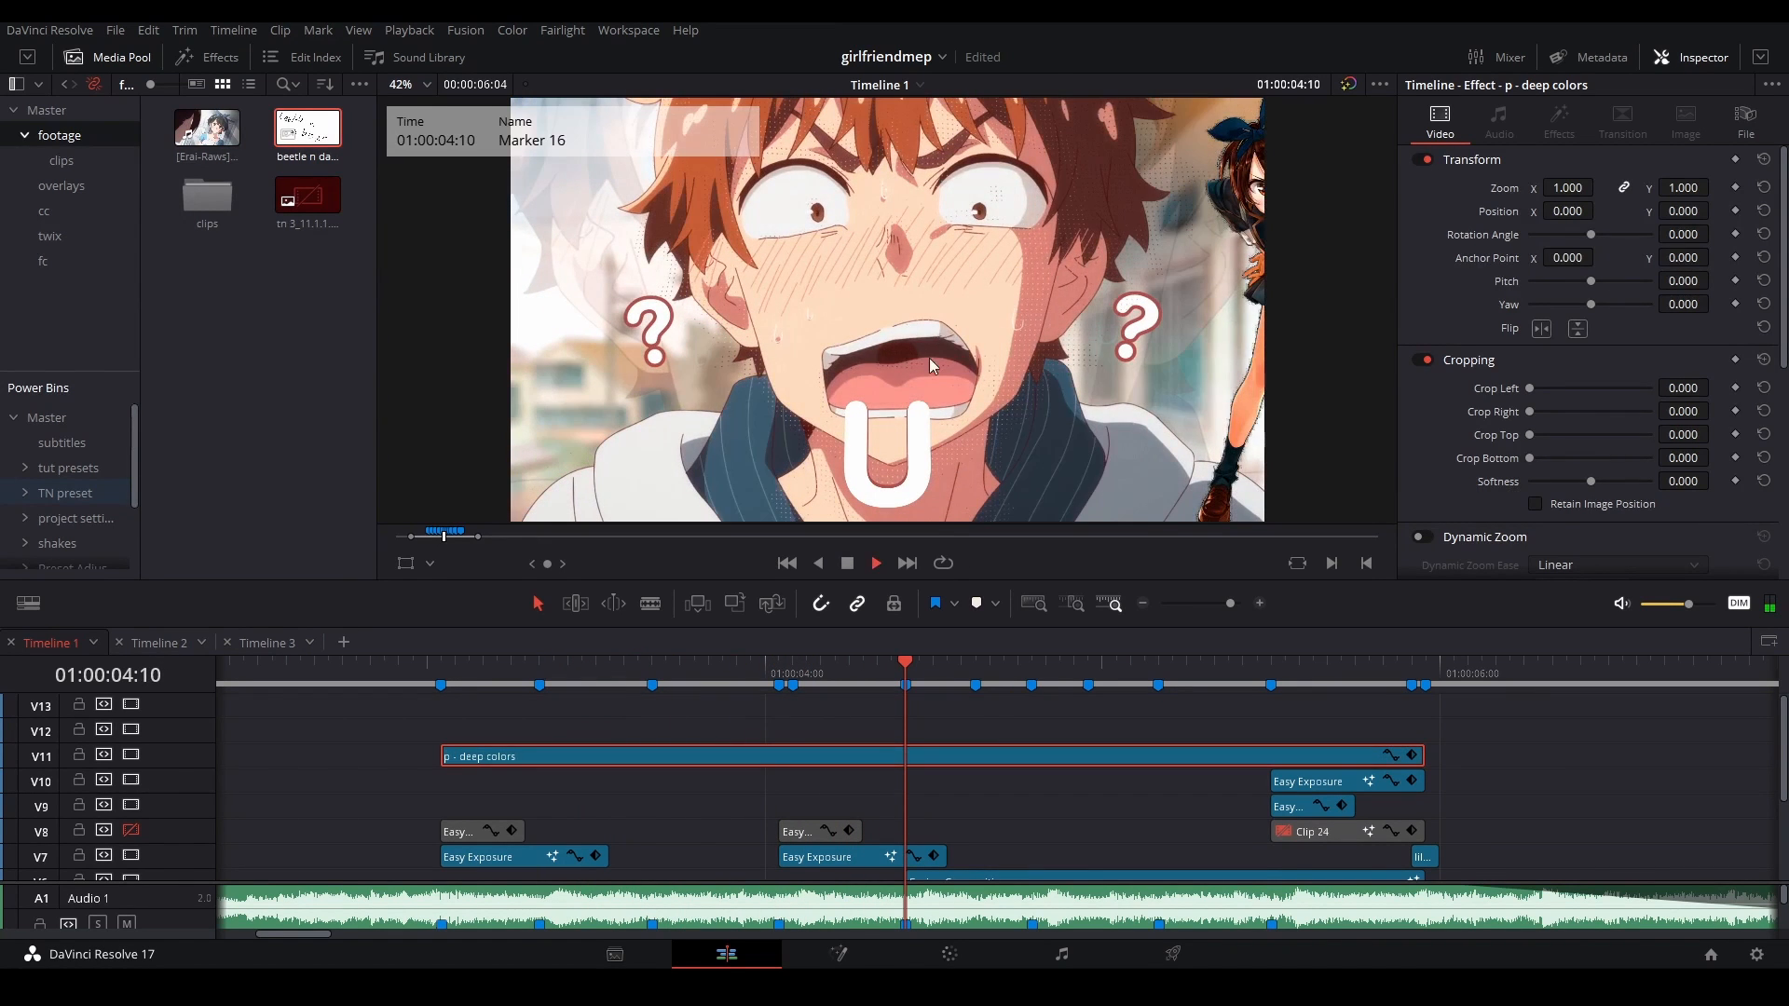
{"action": "key", "text": "space"}
{"action": "scroll", "coordinate": [1214, 784], "scroll_direction": "right", "scroll_amount": 1}
{"action": "key", "text": "space"}
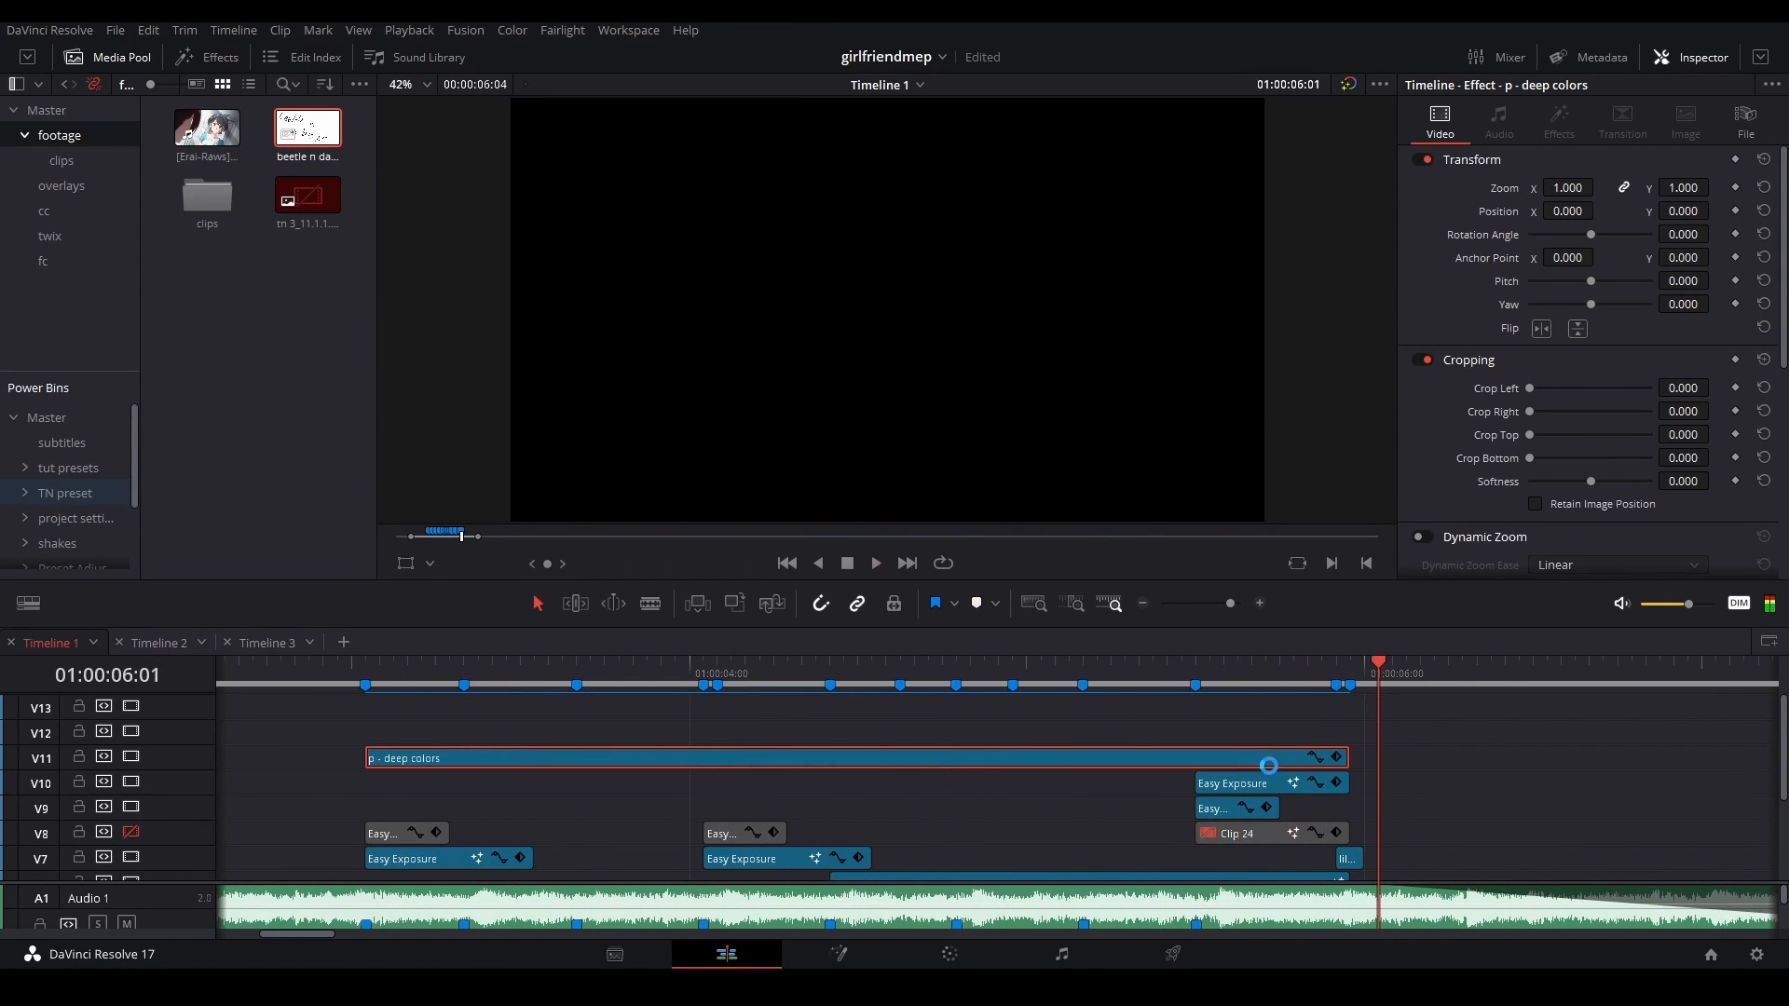
- Open the Fusion Composition clip on V6 in the Fusion page at 01:00:05:07
{"action": "scroll", "coordinate": [1047, 703], "scroll_direction": "down", "scroll_amount": 5}
{"action": "scroll", "coordinate": [1087, 769], "scroll_direction": "right", "scroll_amount": 2}
{"action": "left_click", "coordinate": [1316, 809]}
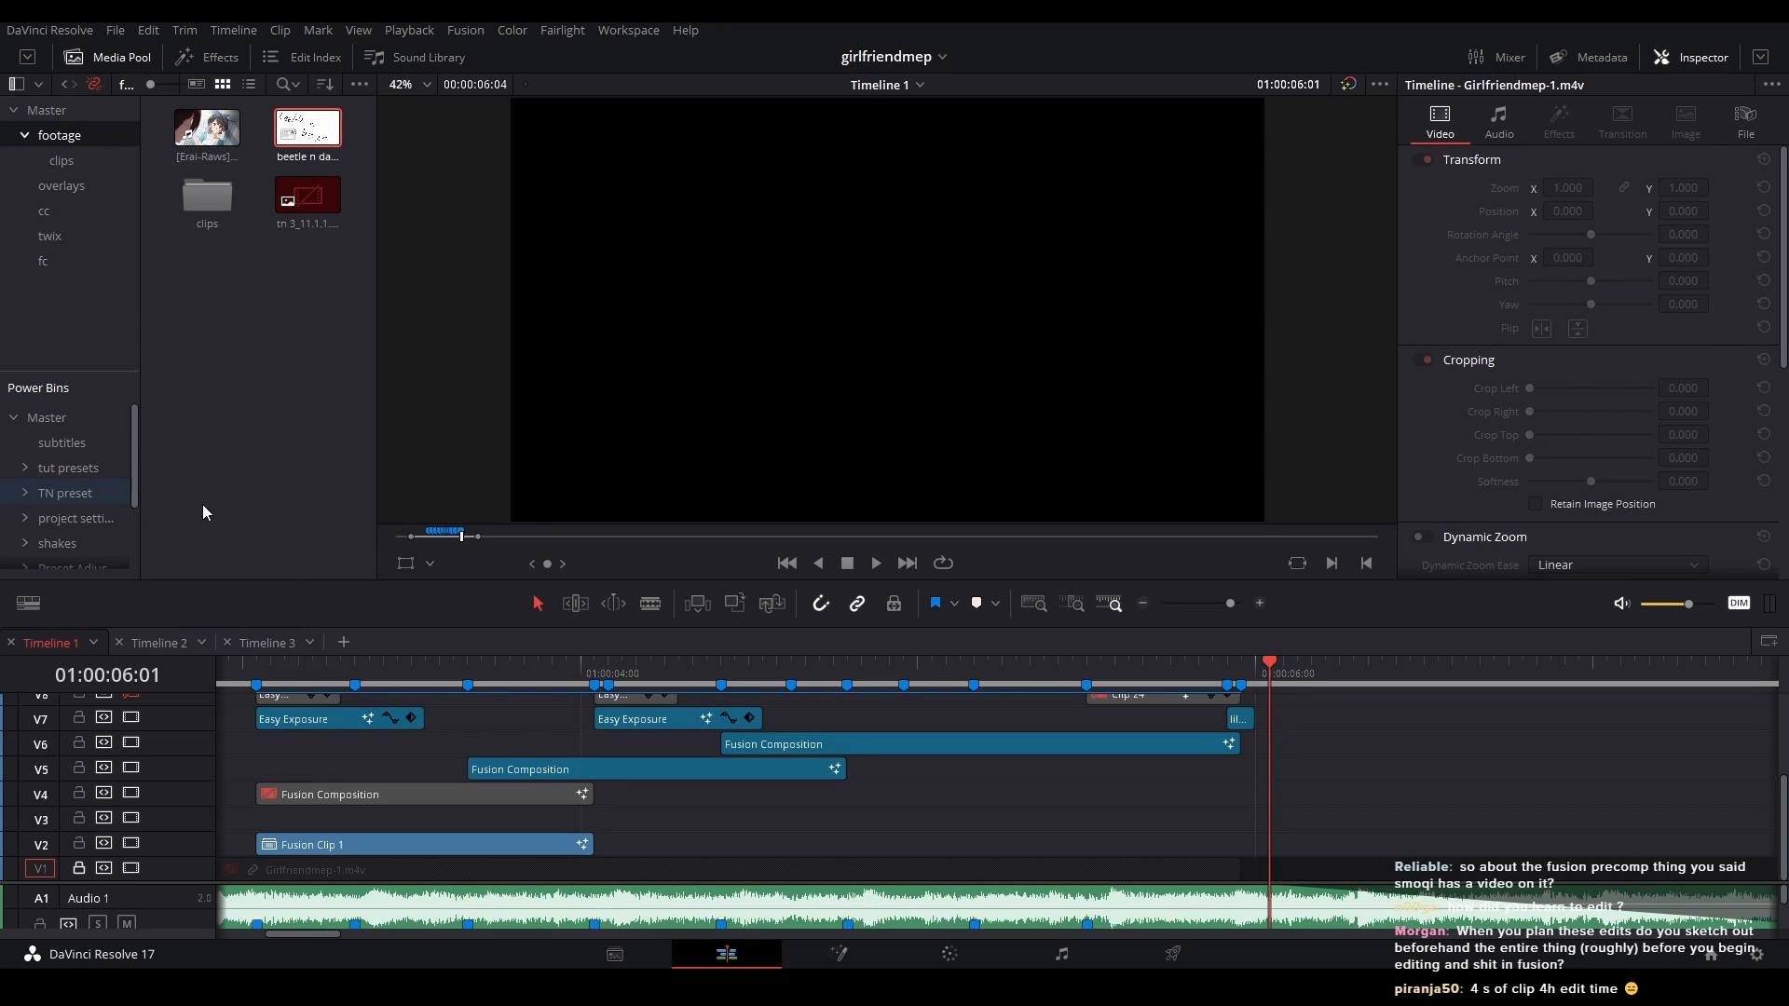
{"action": "left_click", "coordinate": [1015, 666]}
{"action": "right_click", "coordinate": [986, 745]}
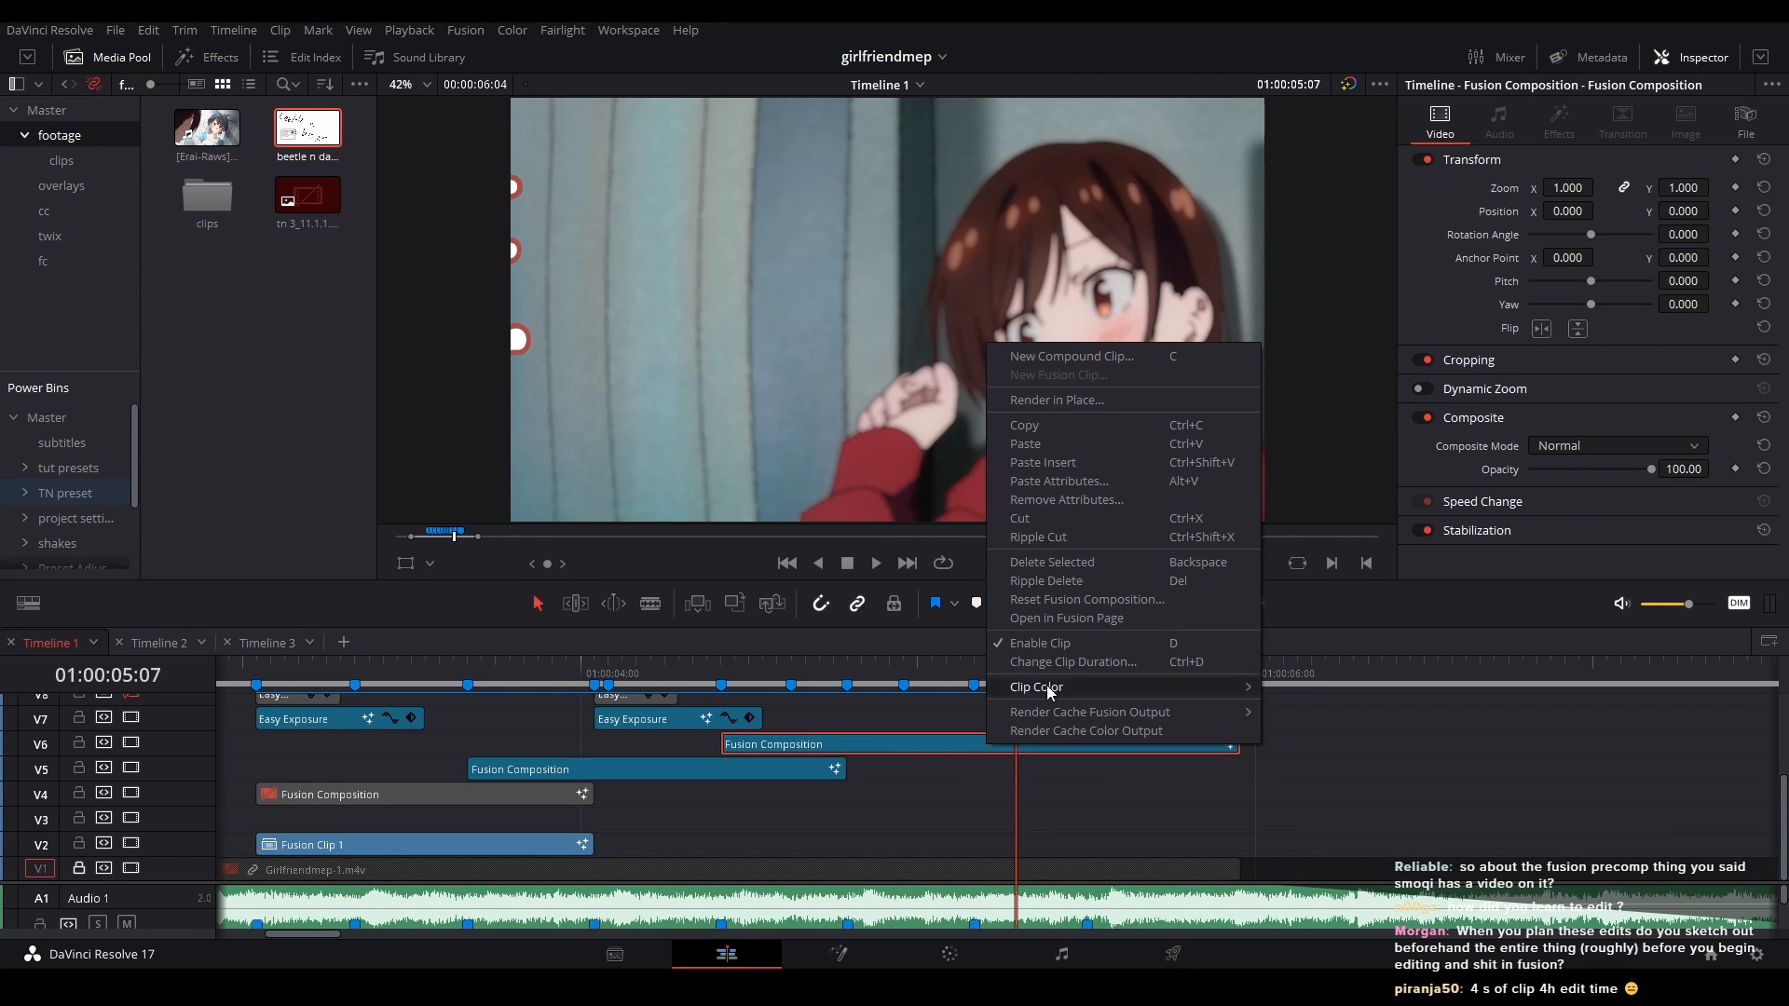
{"action": "left_click", "coordinate": [1043, 619]}
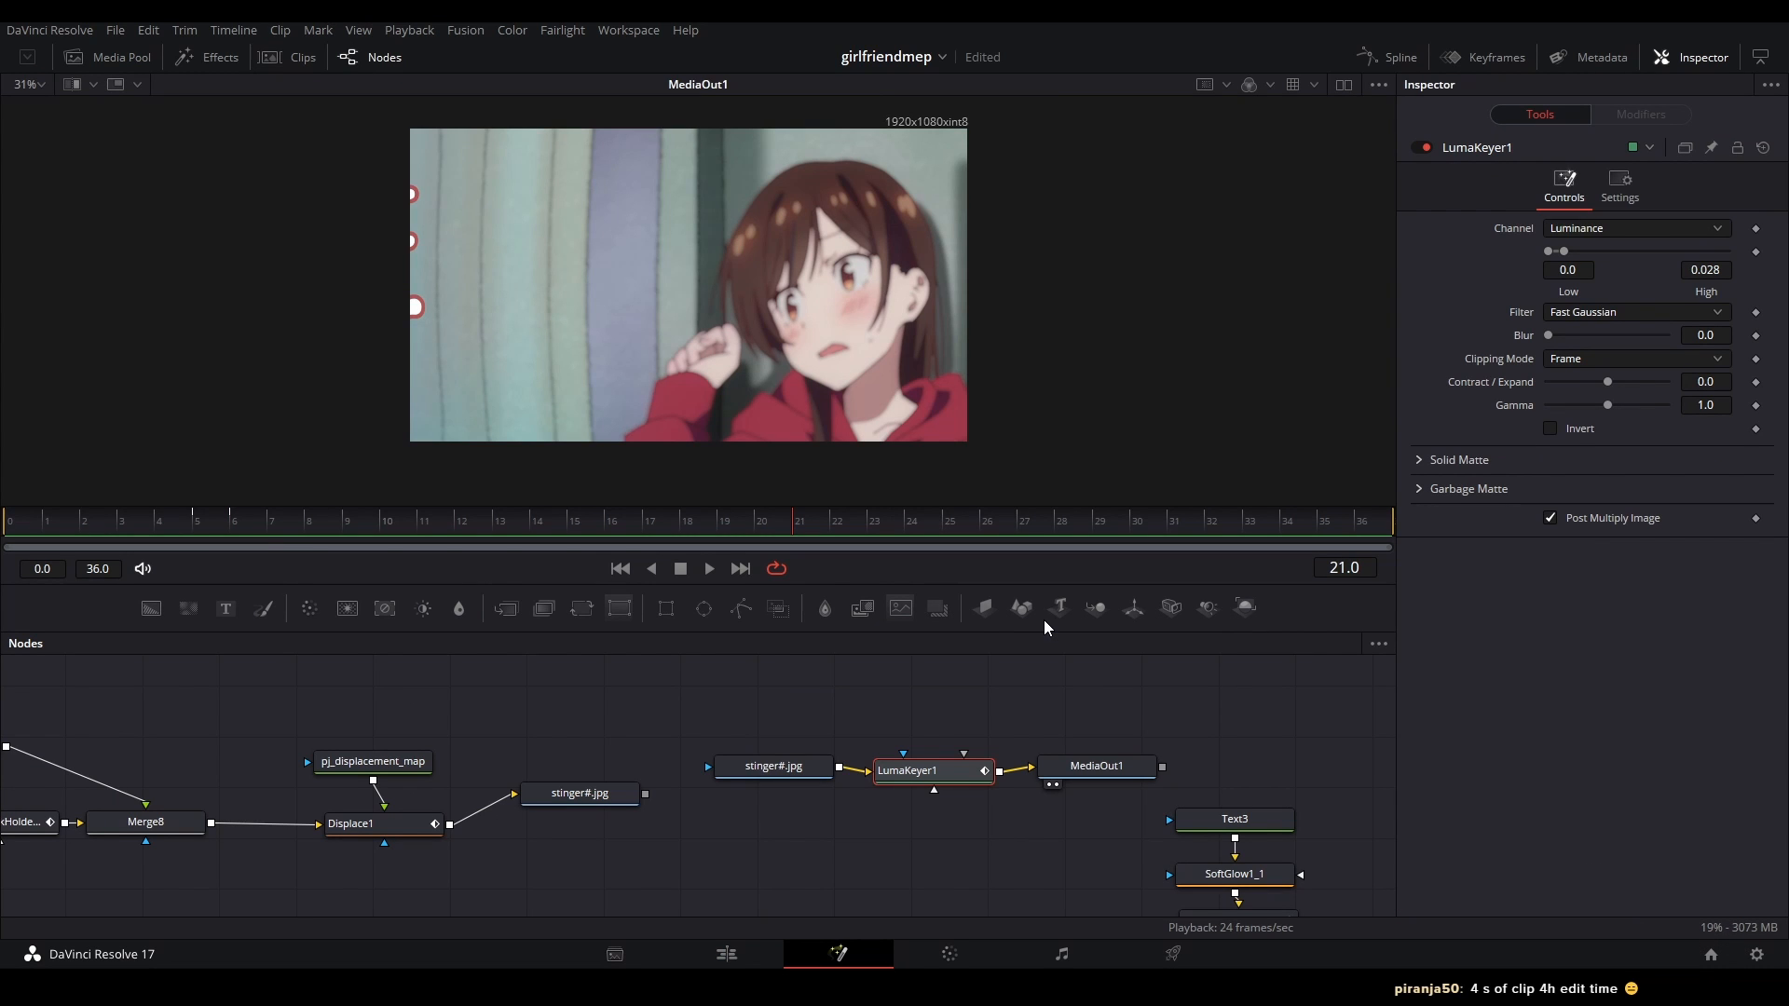
- Save the project and look over the composition's node tree from the stinger loader across to MediaIn2
{"action": "scroll", "coordinate": [671, 712], "scroll_direction": "down", "scroll_amount": 6}
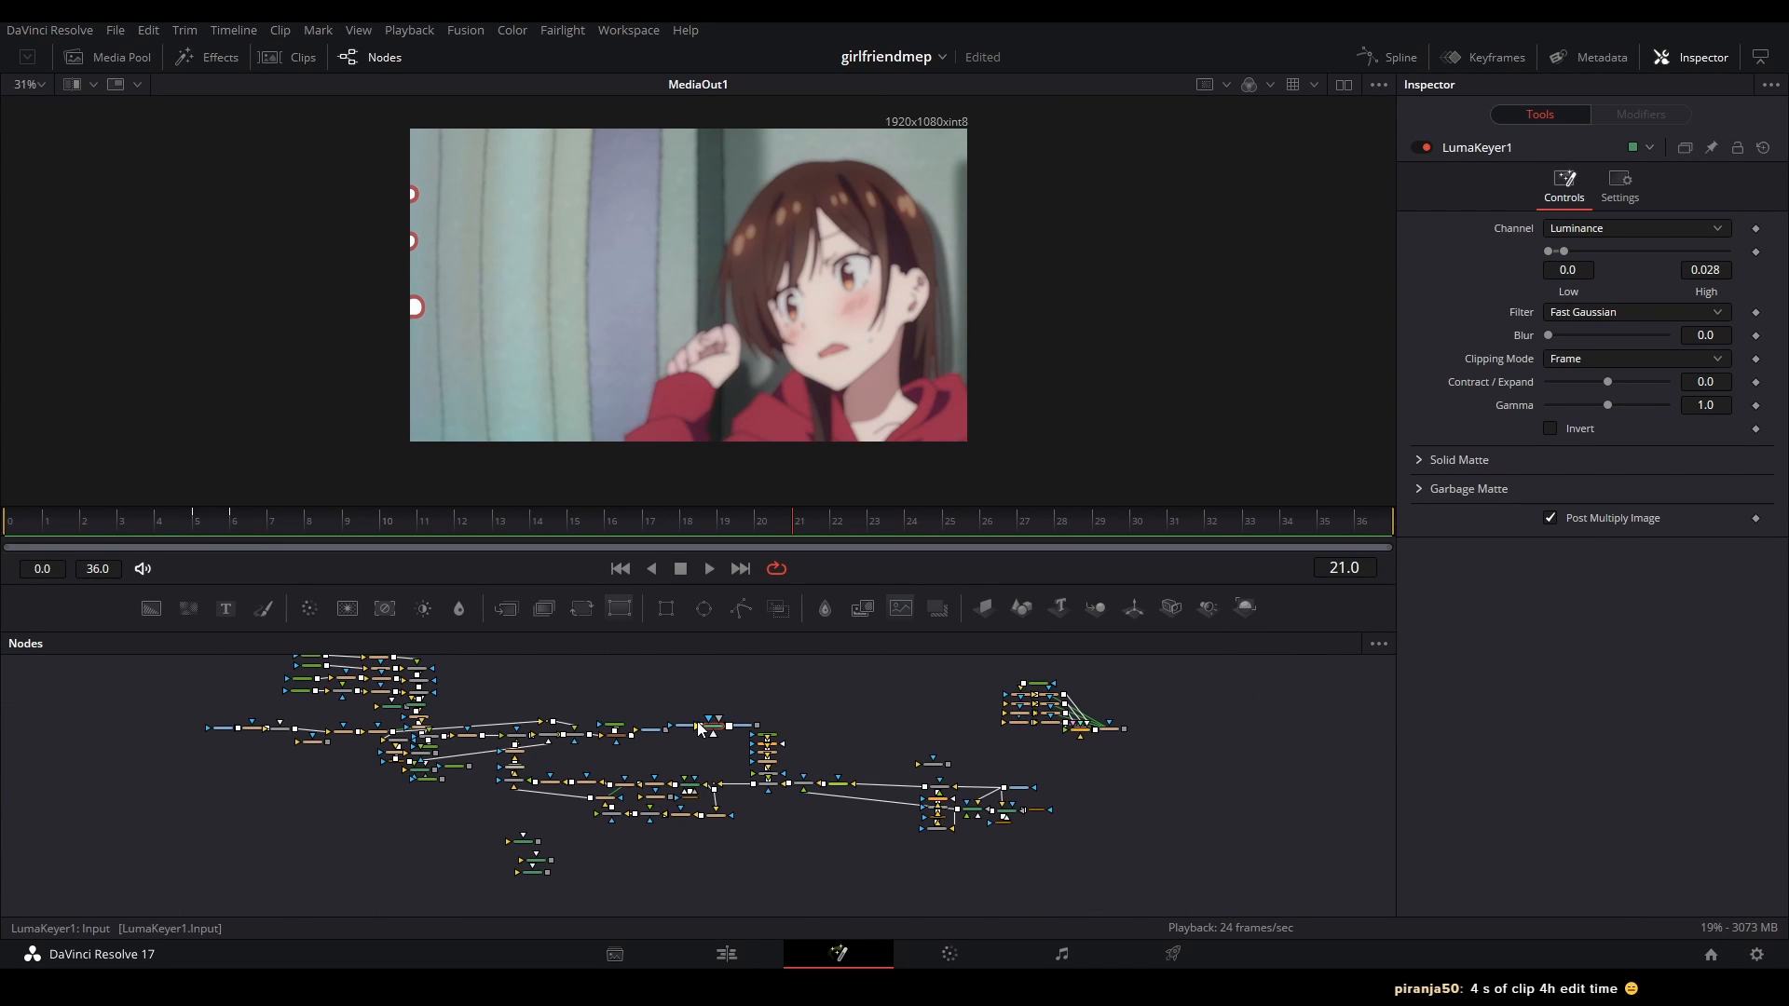
{"action": "scroll", "coordinate": [699, 728], "scroll_direction": "up", "scroll_amount": 5}
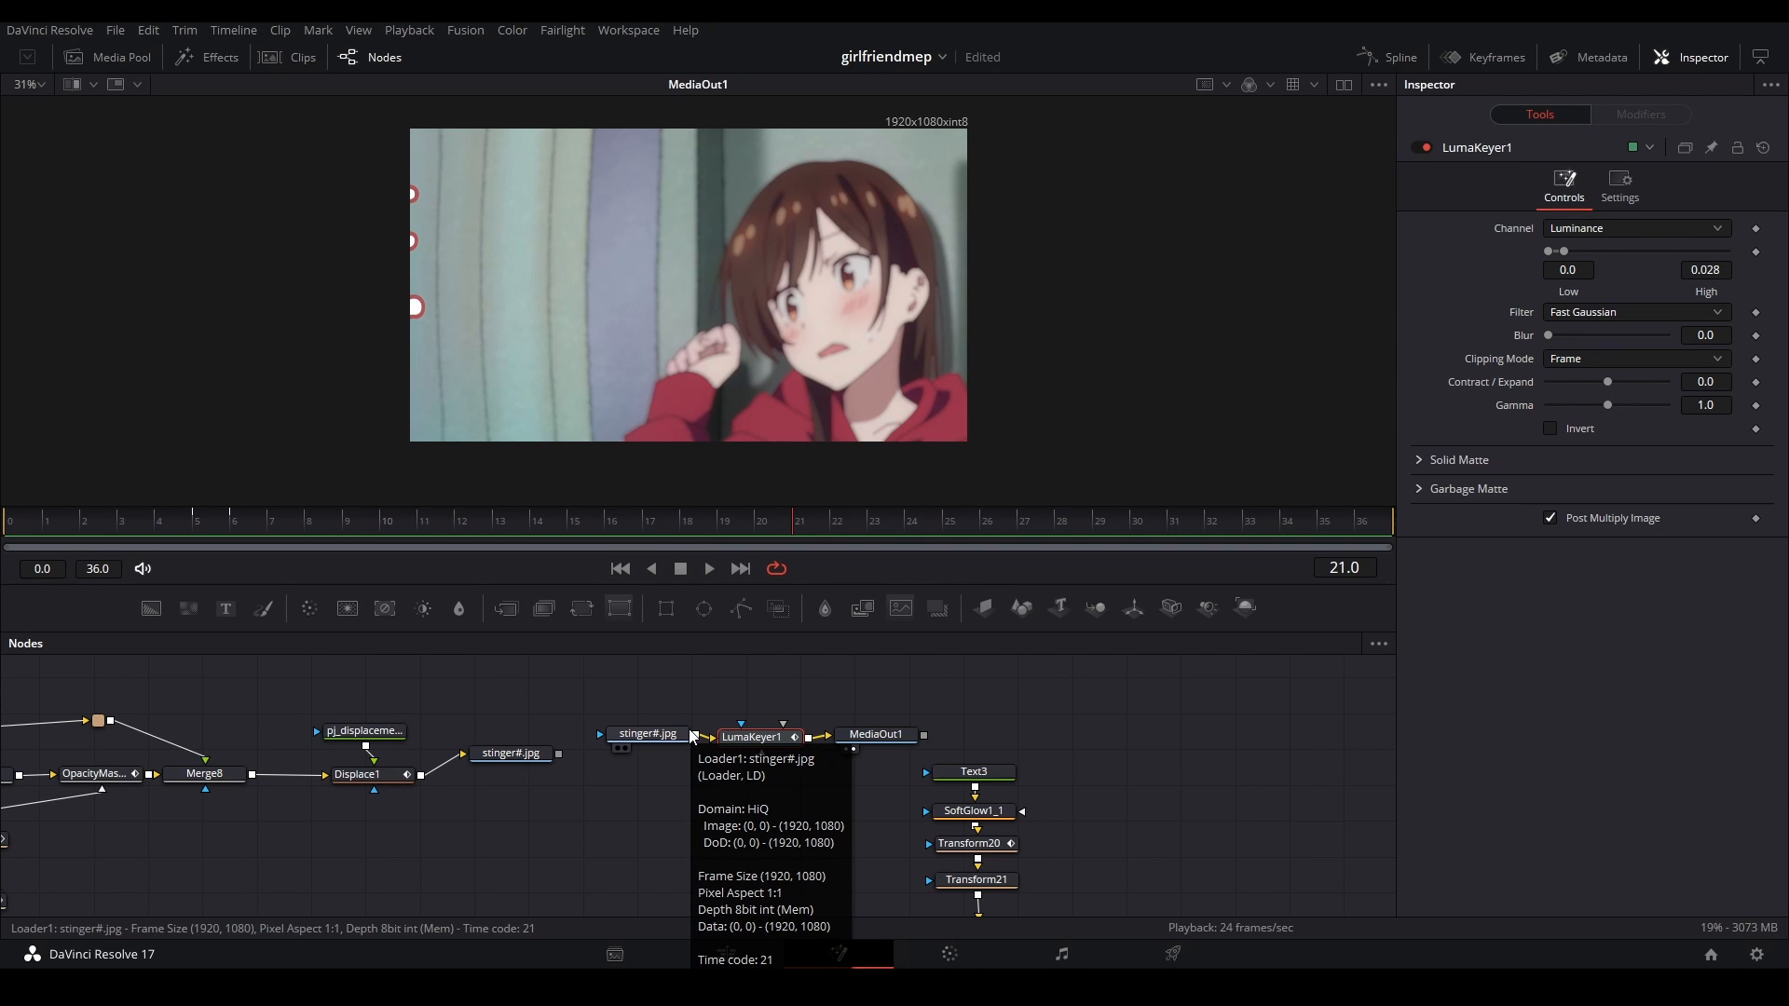
{"action": "left_click_drag", "start_coordinate": [911, 860], "coordinate": [194, 704]}
{"action": "key", "text": "ctrl+s"}
{"action": "scroll", "coordinate": [608, 764], "scroll_direction": "down", "scroll_amount": 3}
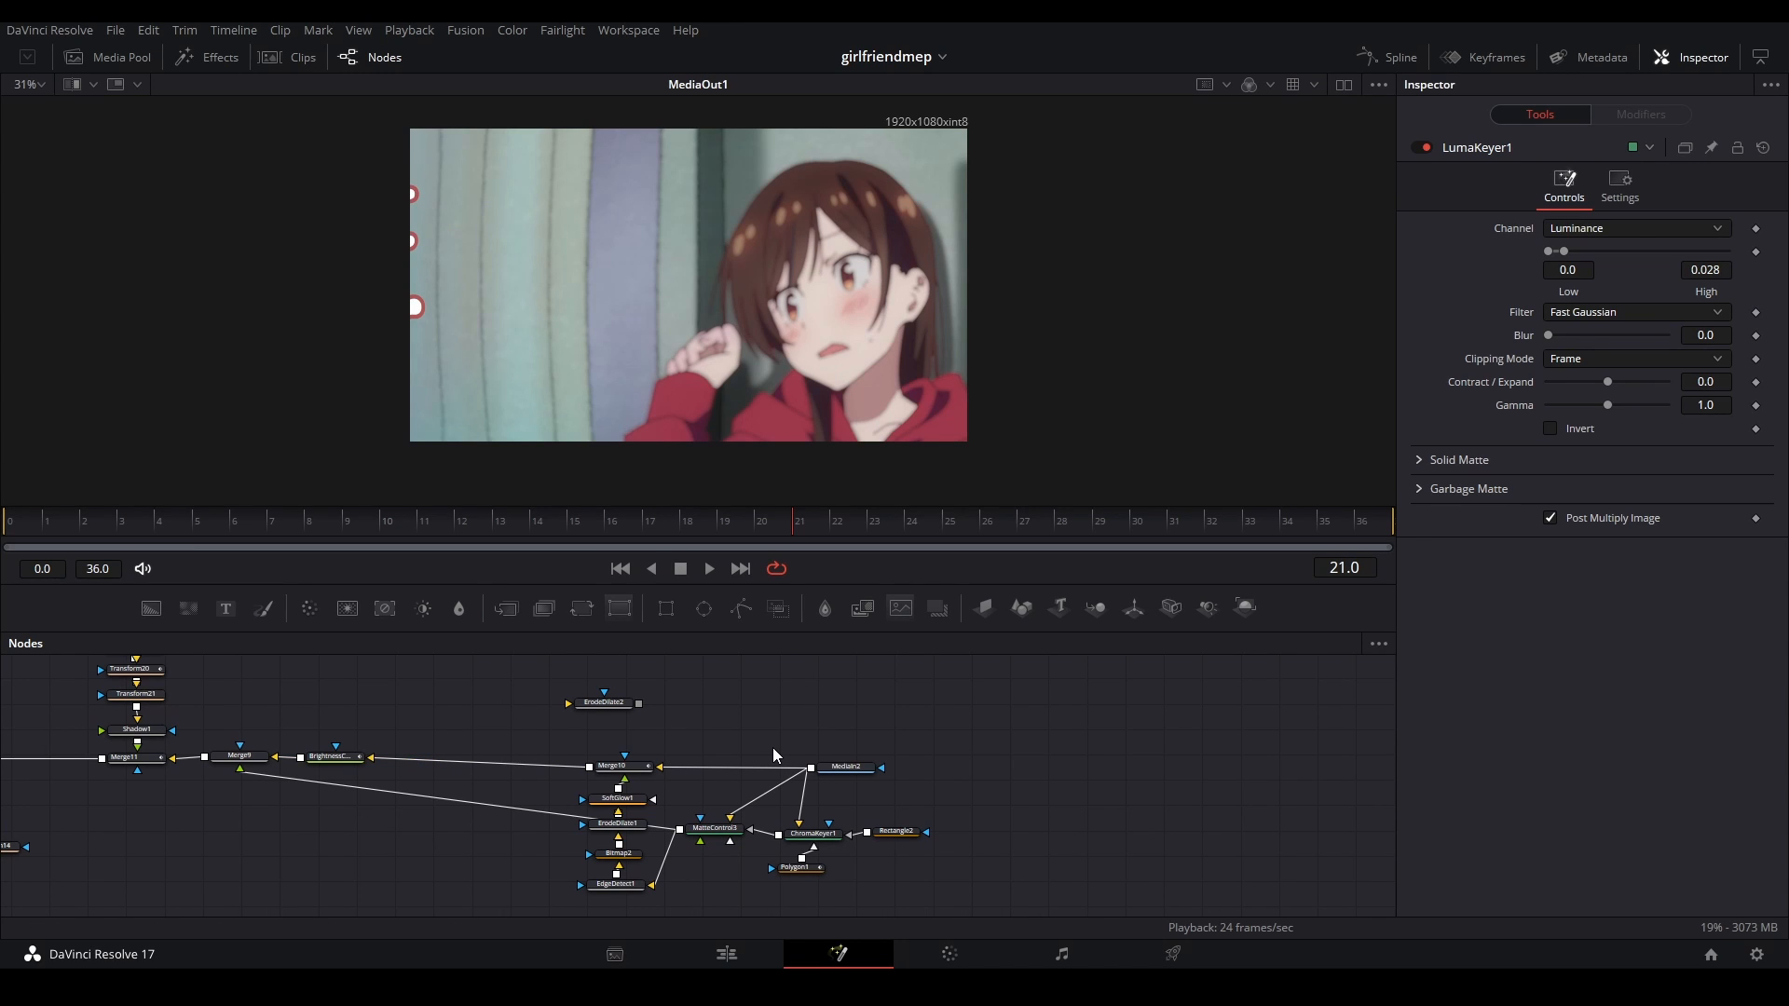
{"action": "left_click_drag", "start_coordinate": [539, 711], "coordinate": [841, 725]}
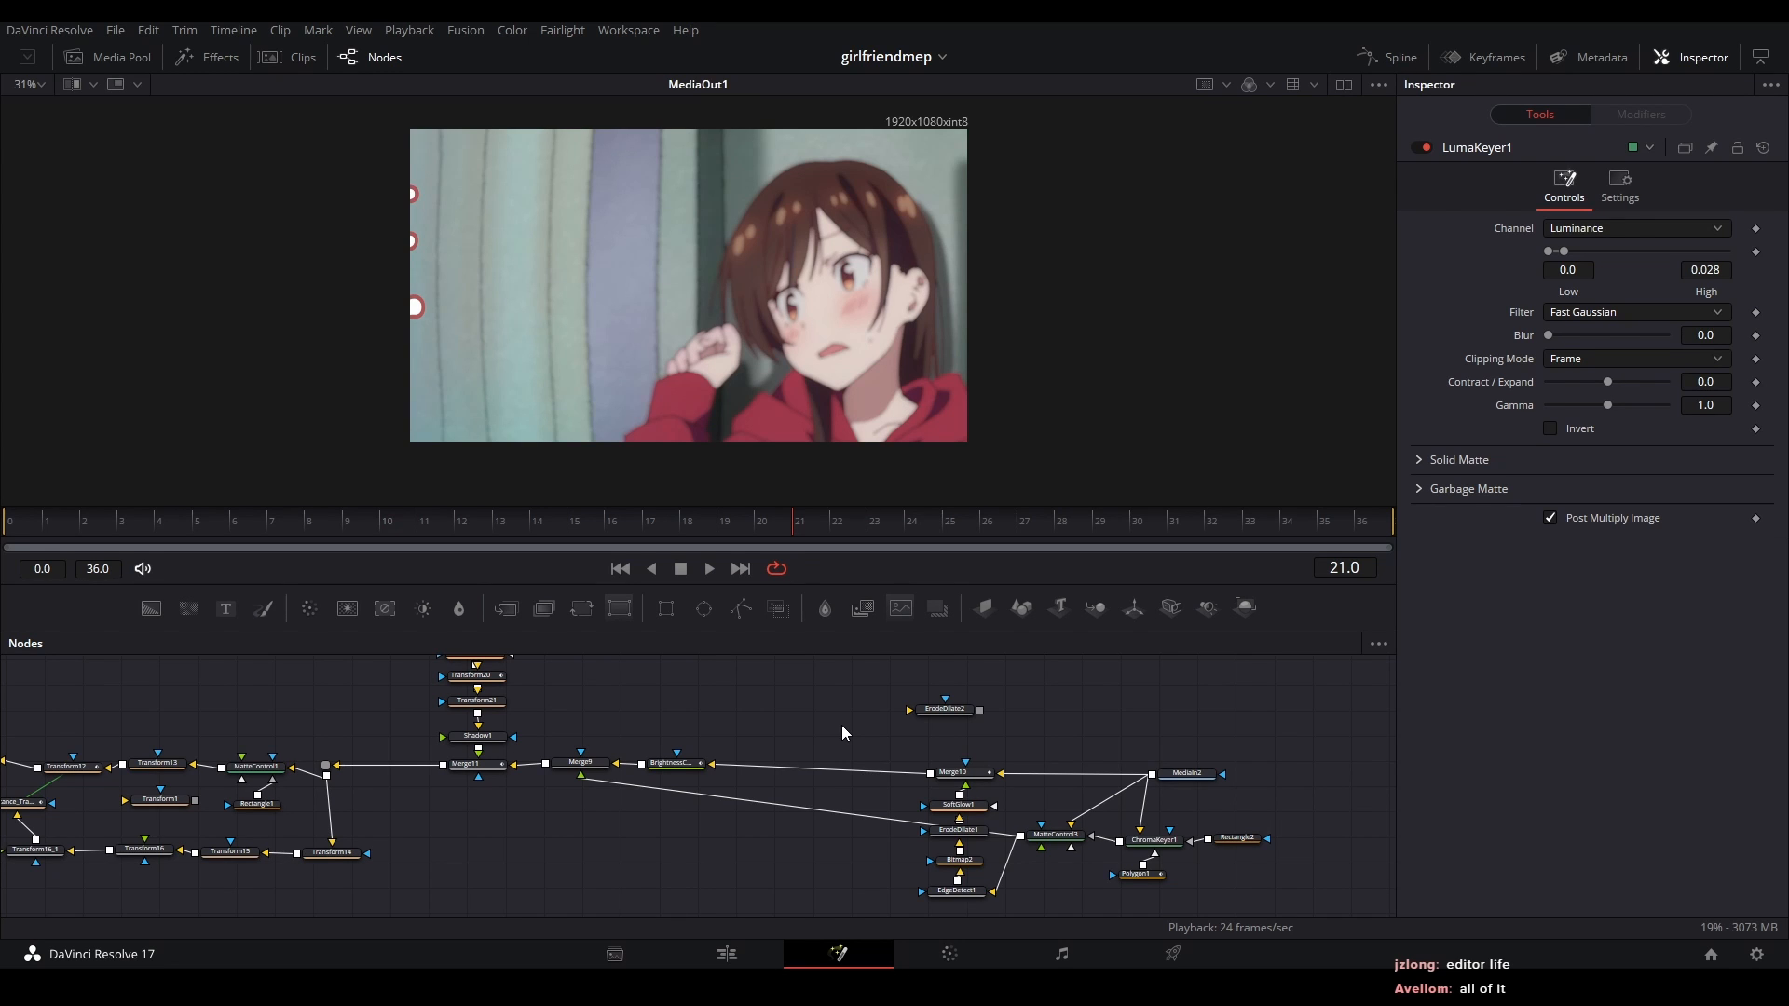
- Return to the Edit page and play the timeline from the start of Fusion Clip 1 on V2 through to 01:00:05:10
{"action": "left_click", "coordinate": [729, 950]}
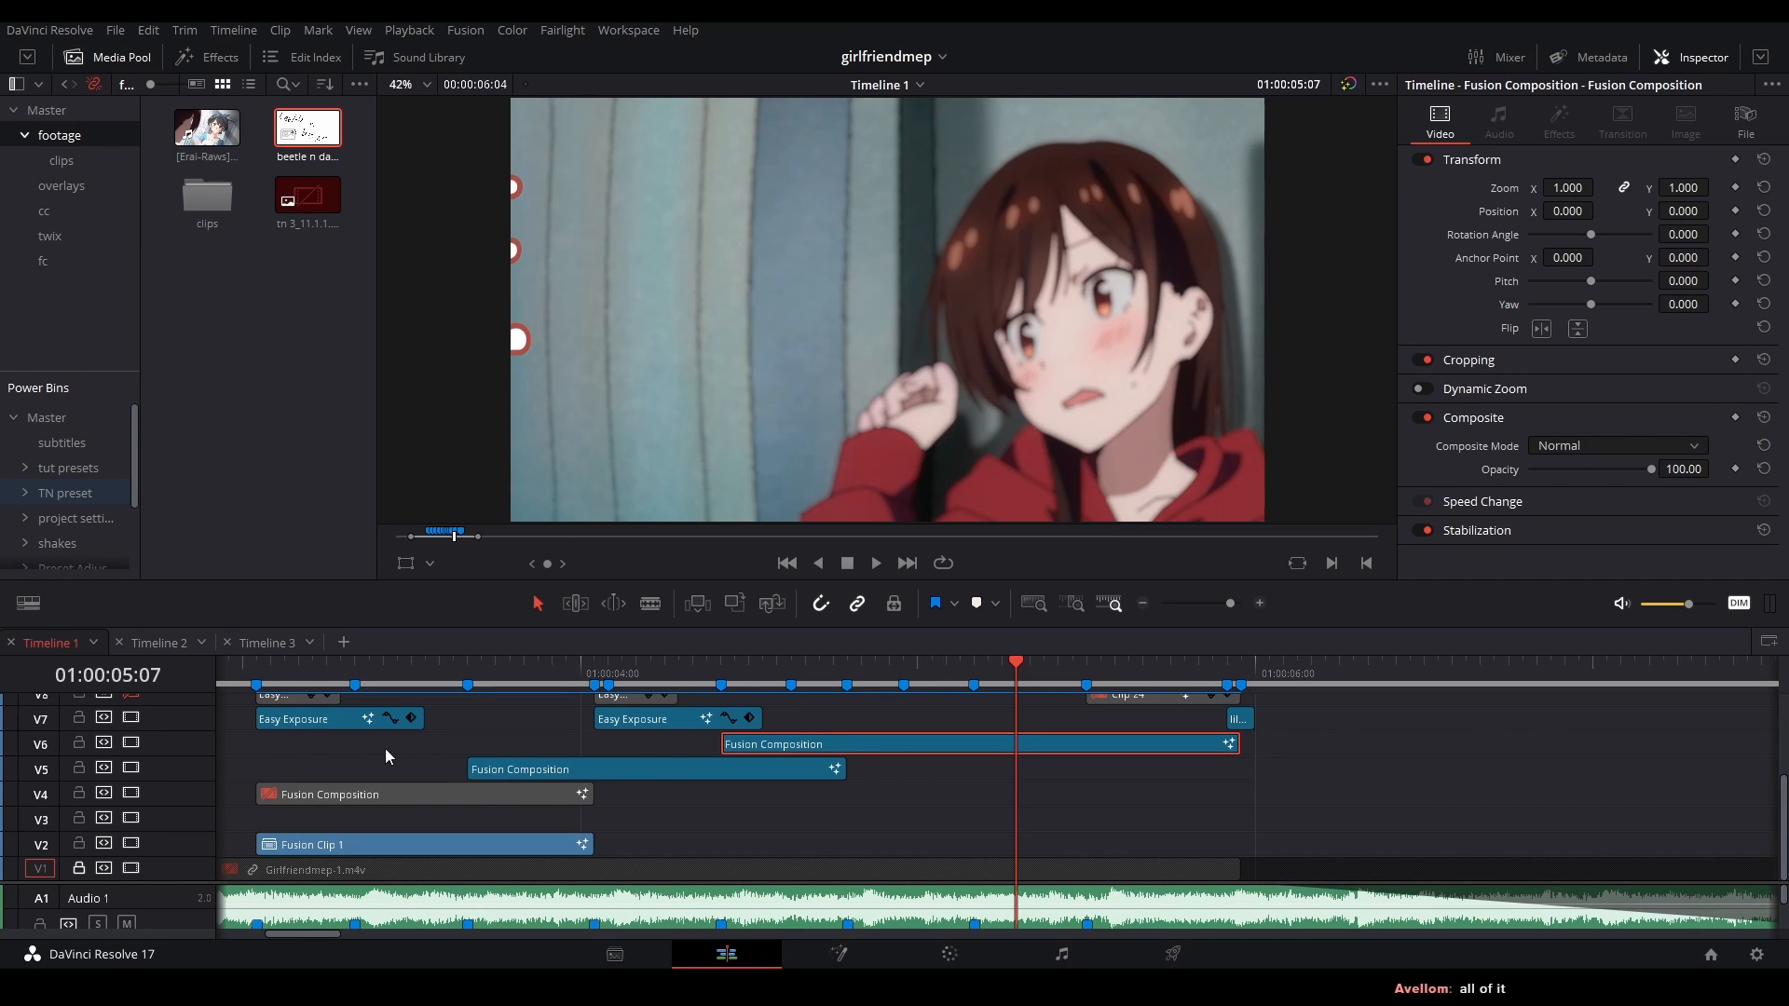
{"action": "left_click", "coordinate": [257, 664]}
{"action": "key", "text": "space"}
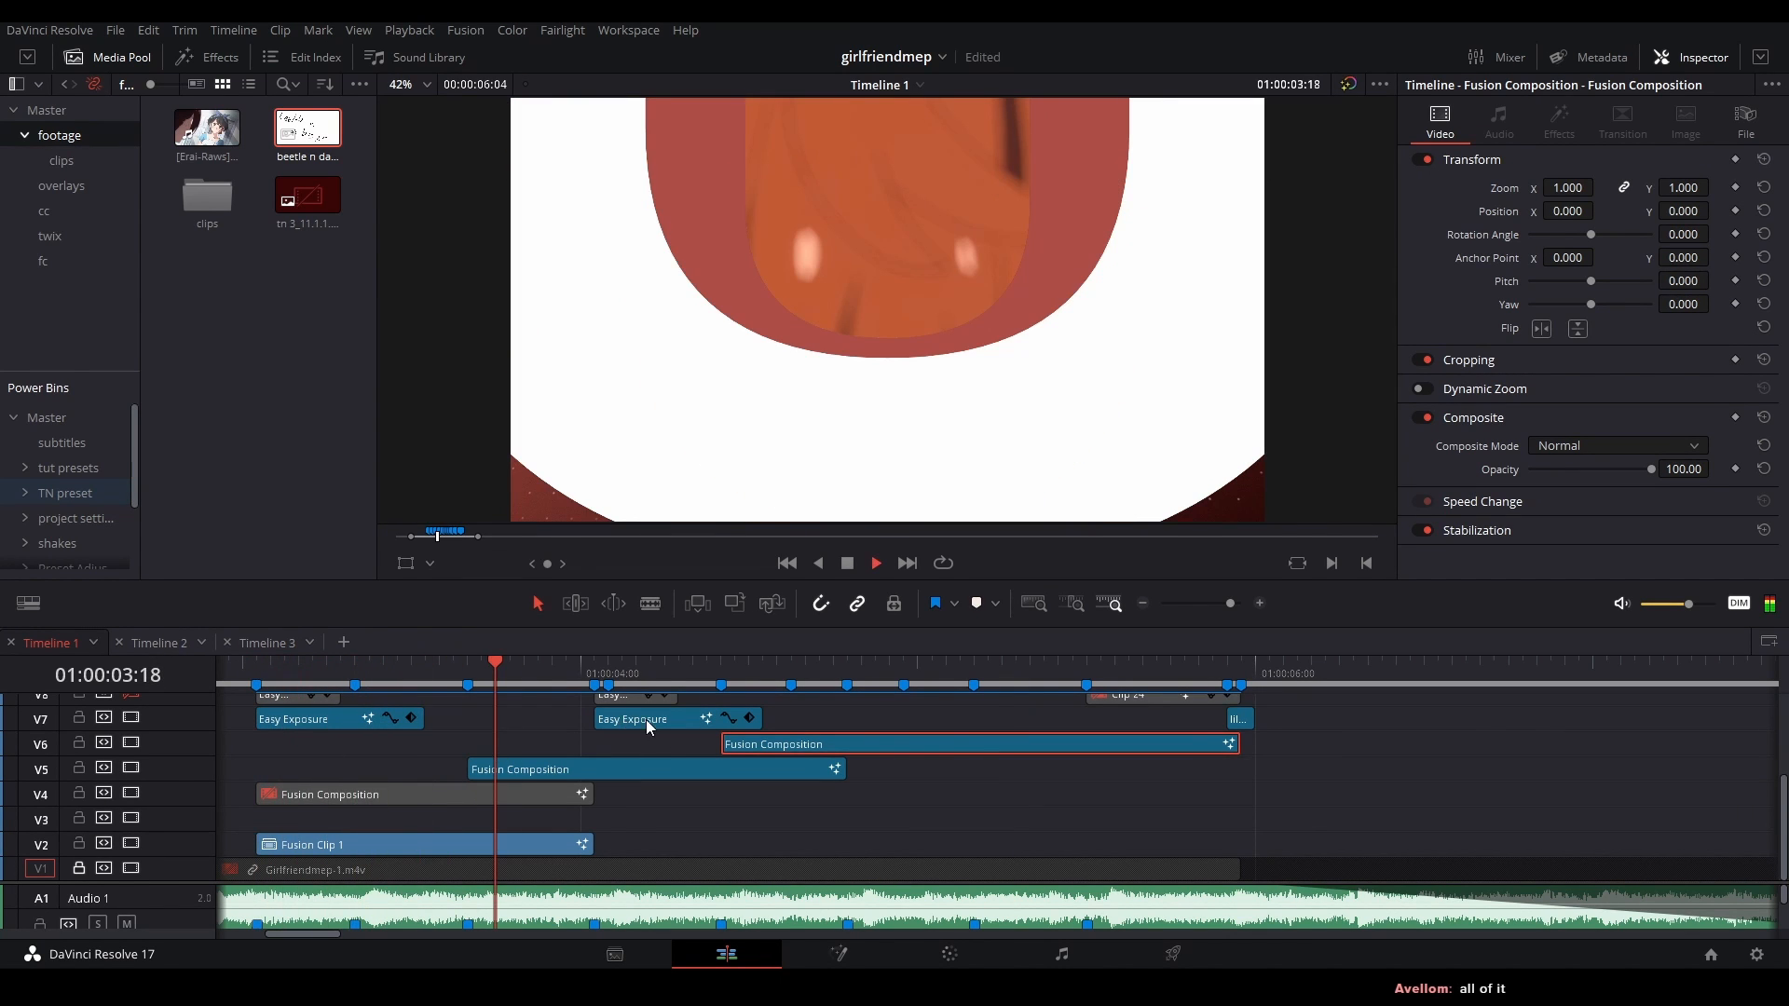
{"action": "key", "text": "space"}
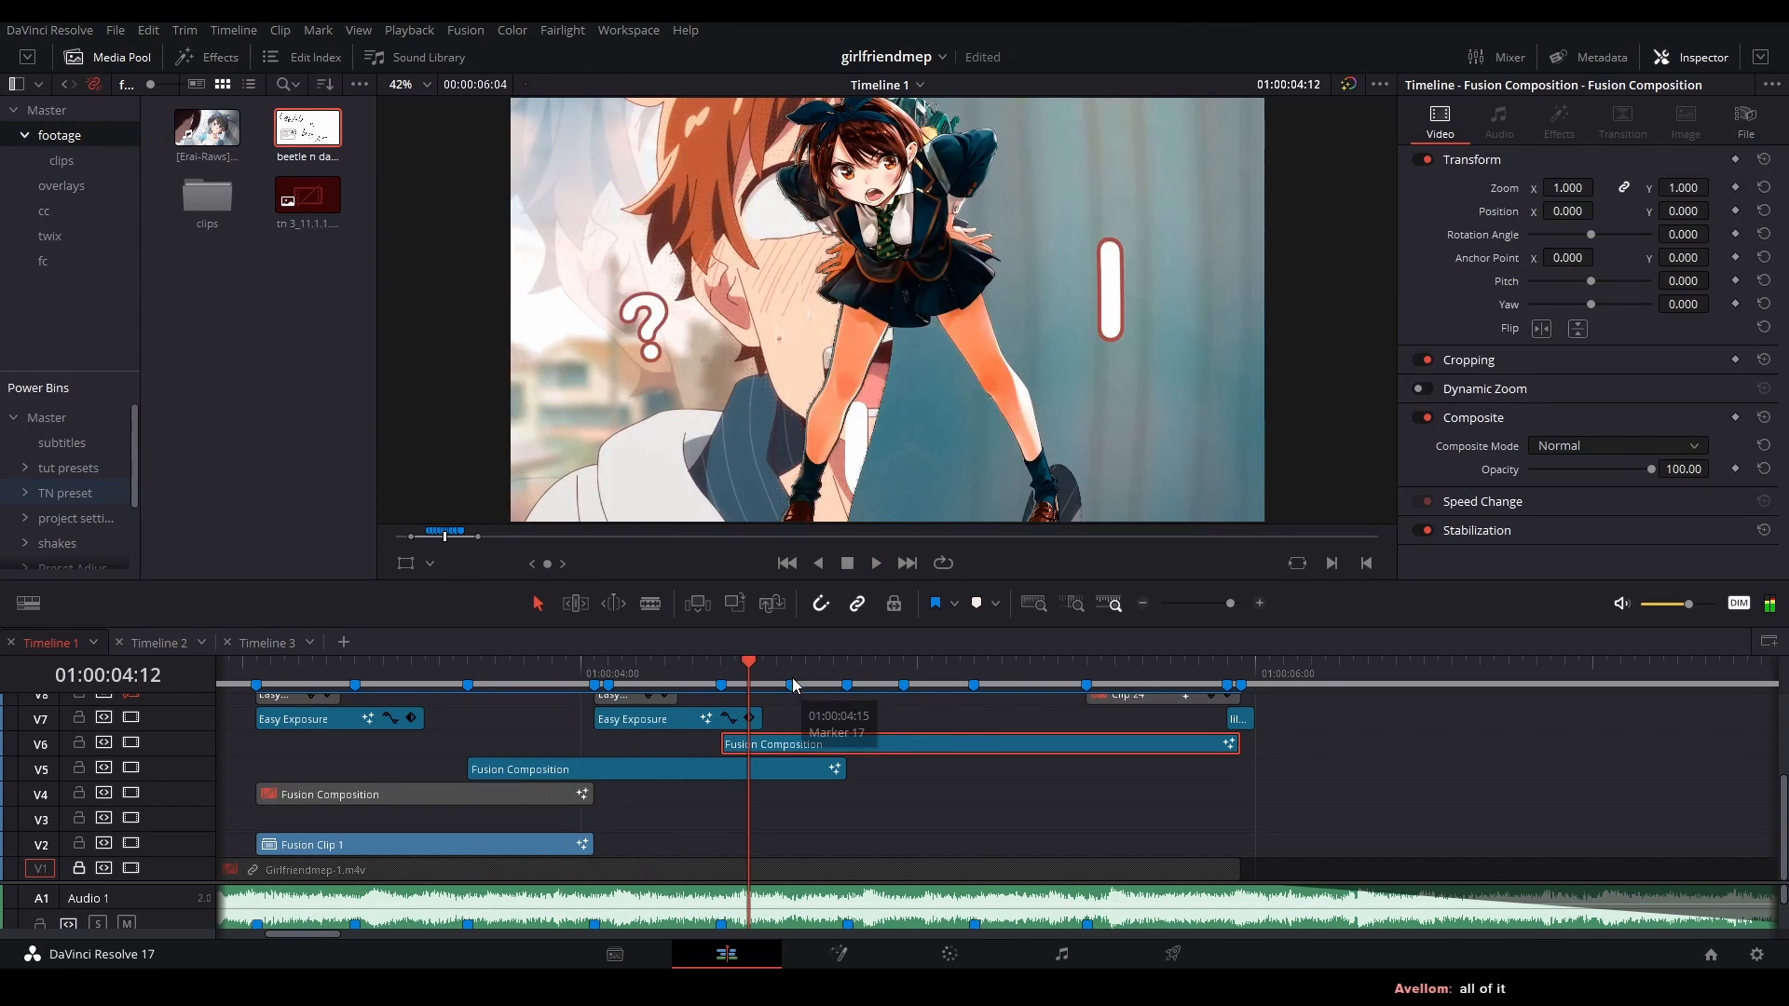
{"action": "key", "text": "space"}
{"action": "key", "text": "space"}
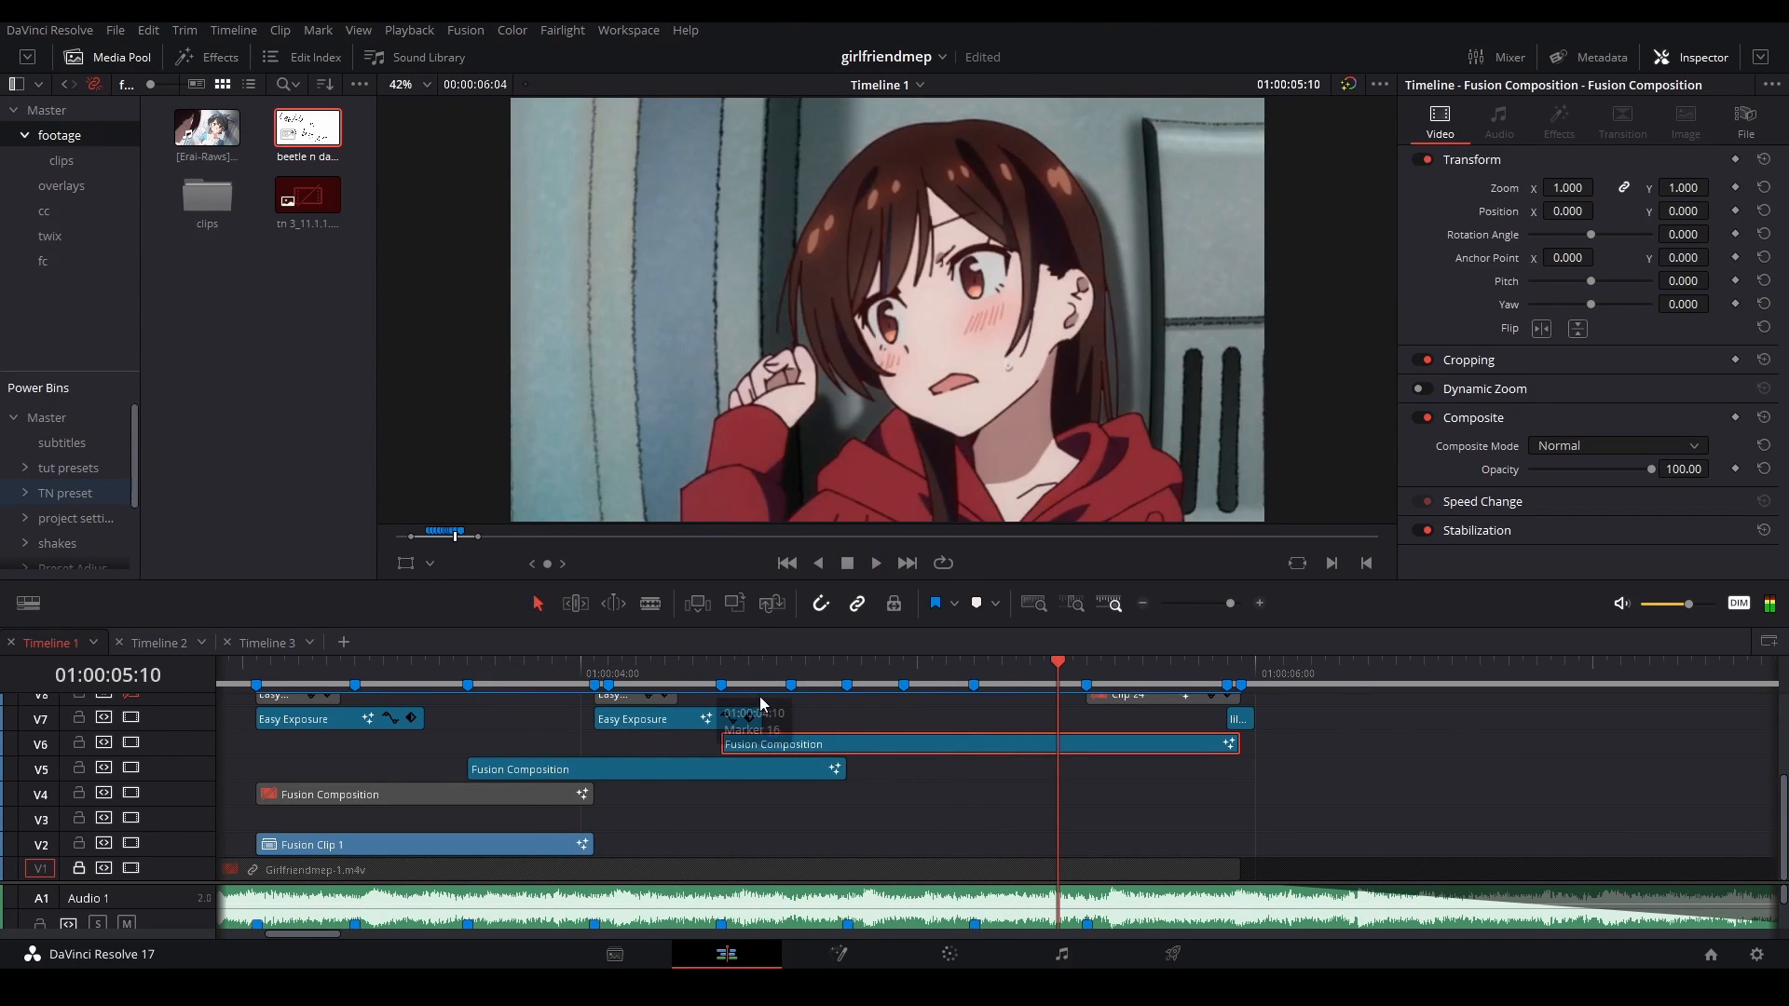
- Replay the transition from 01:00:03:13 and stop at 01:00:04:20 on the "I Don't Like" text
{"action": "left_click", "coordinate": [462, 669]}
{"action": "key", "text": "space"}
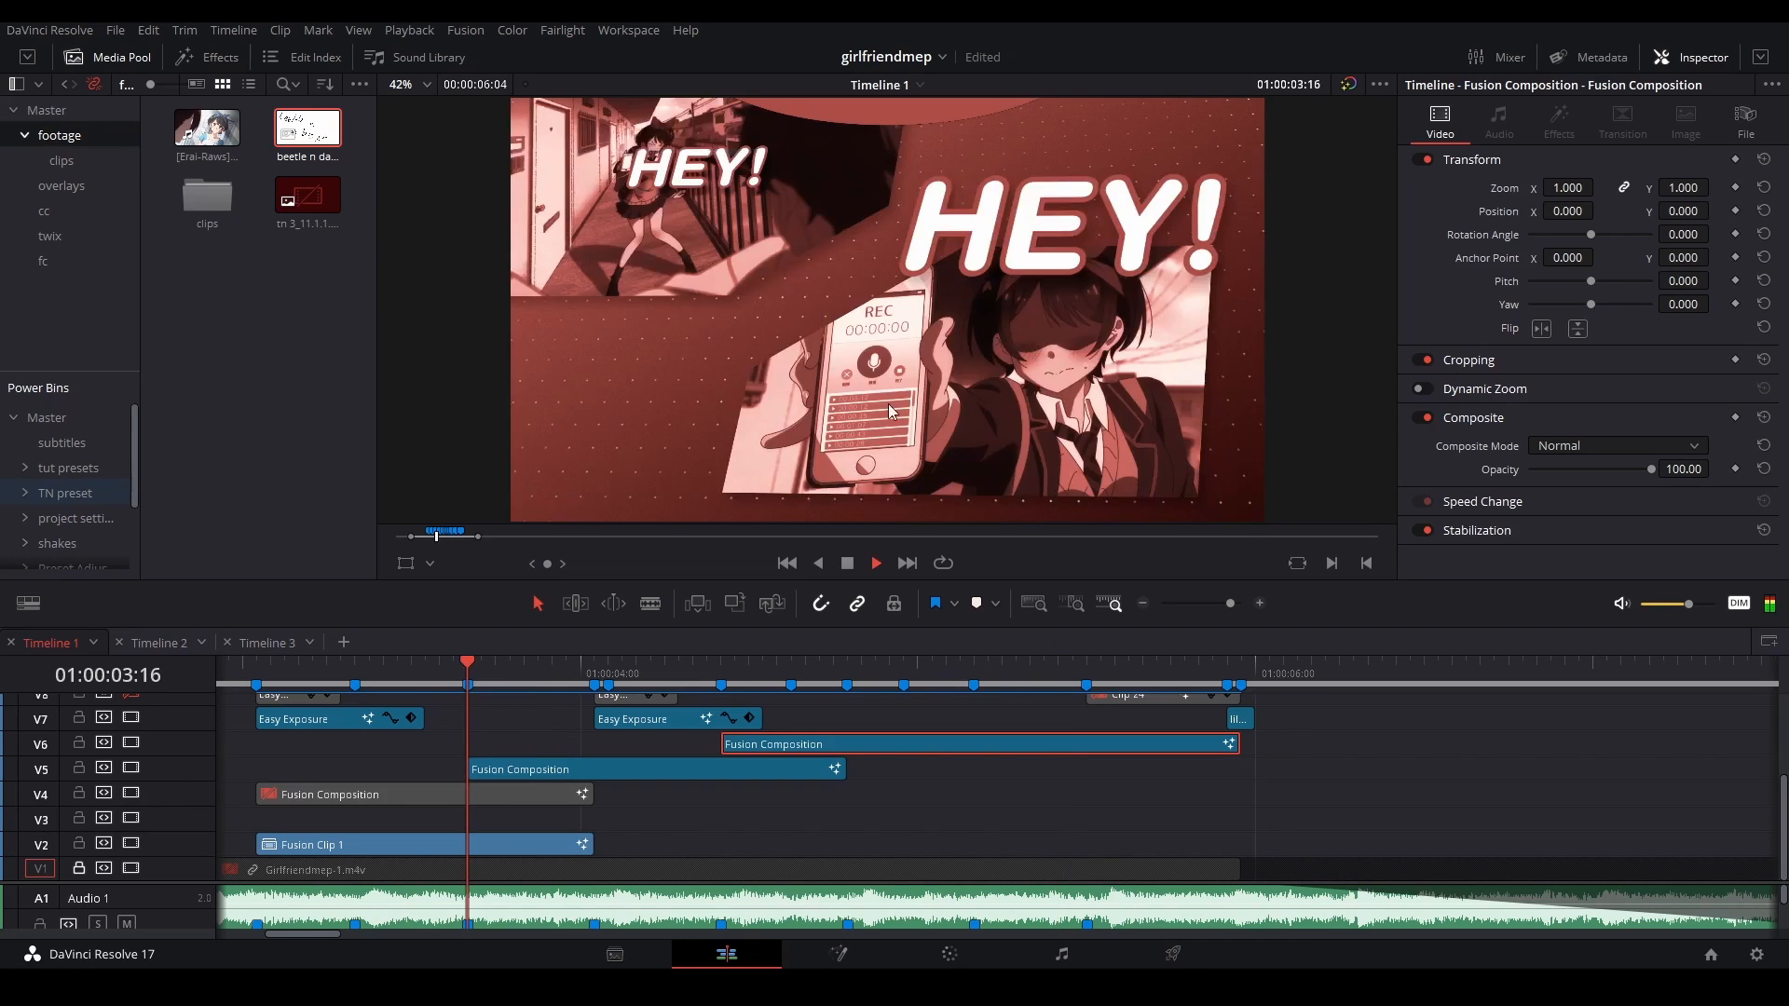
{"action": "key", "text": "space"}
{"action": "left_click", "coordinate": [428, 669]}
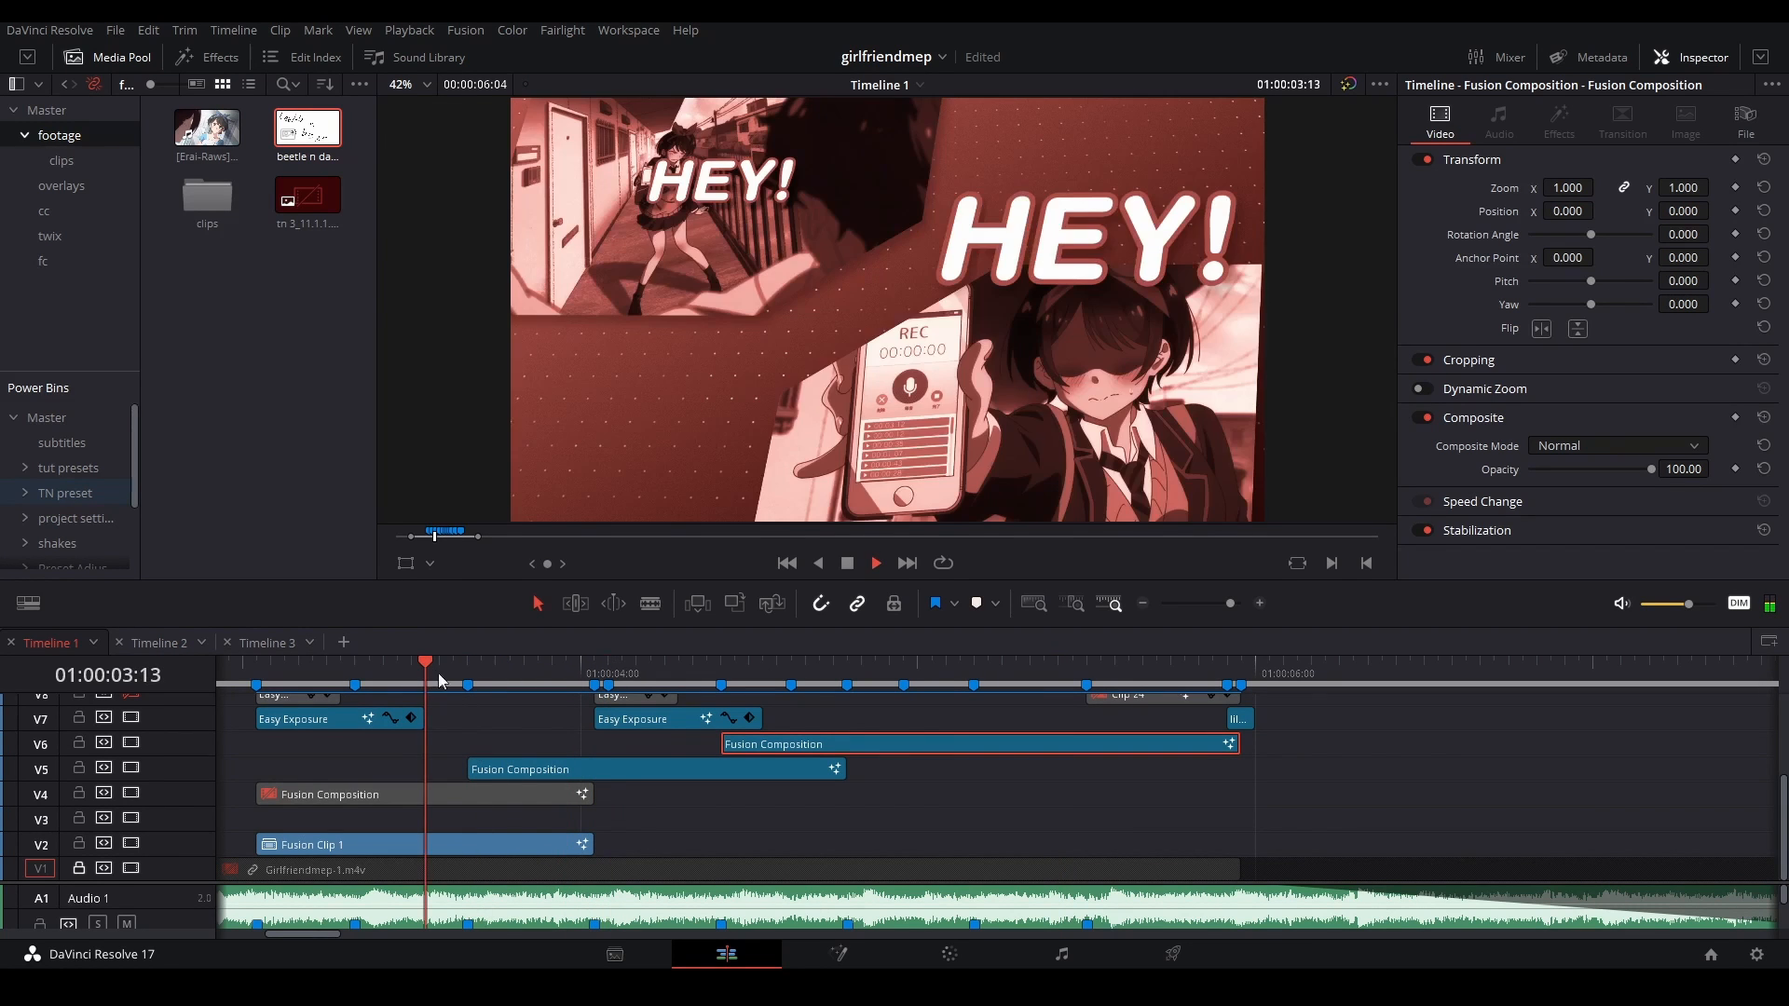
{"action": "key", "text": "space"}
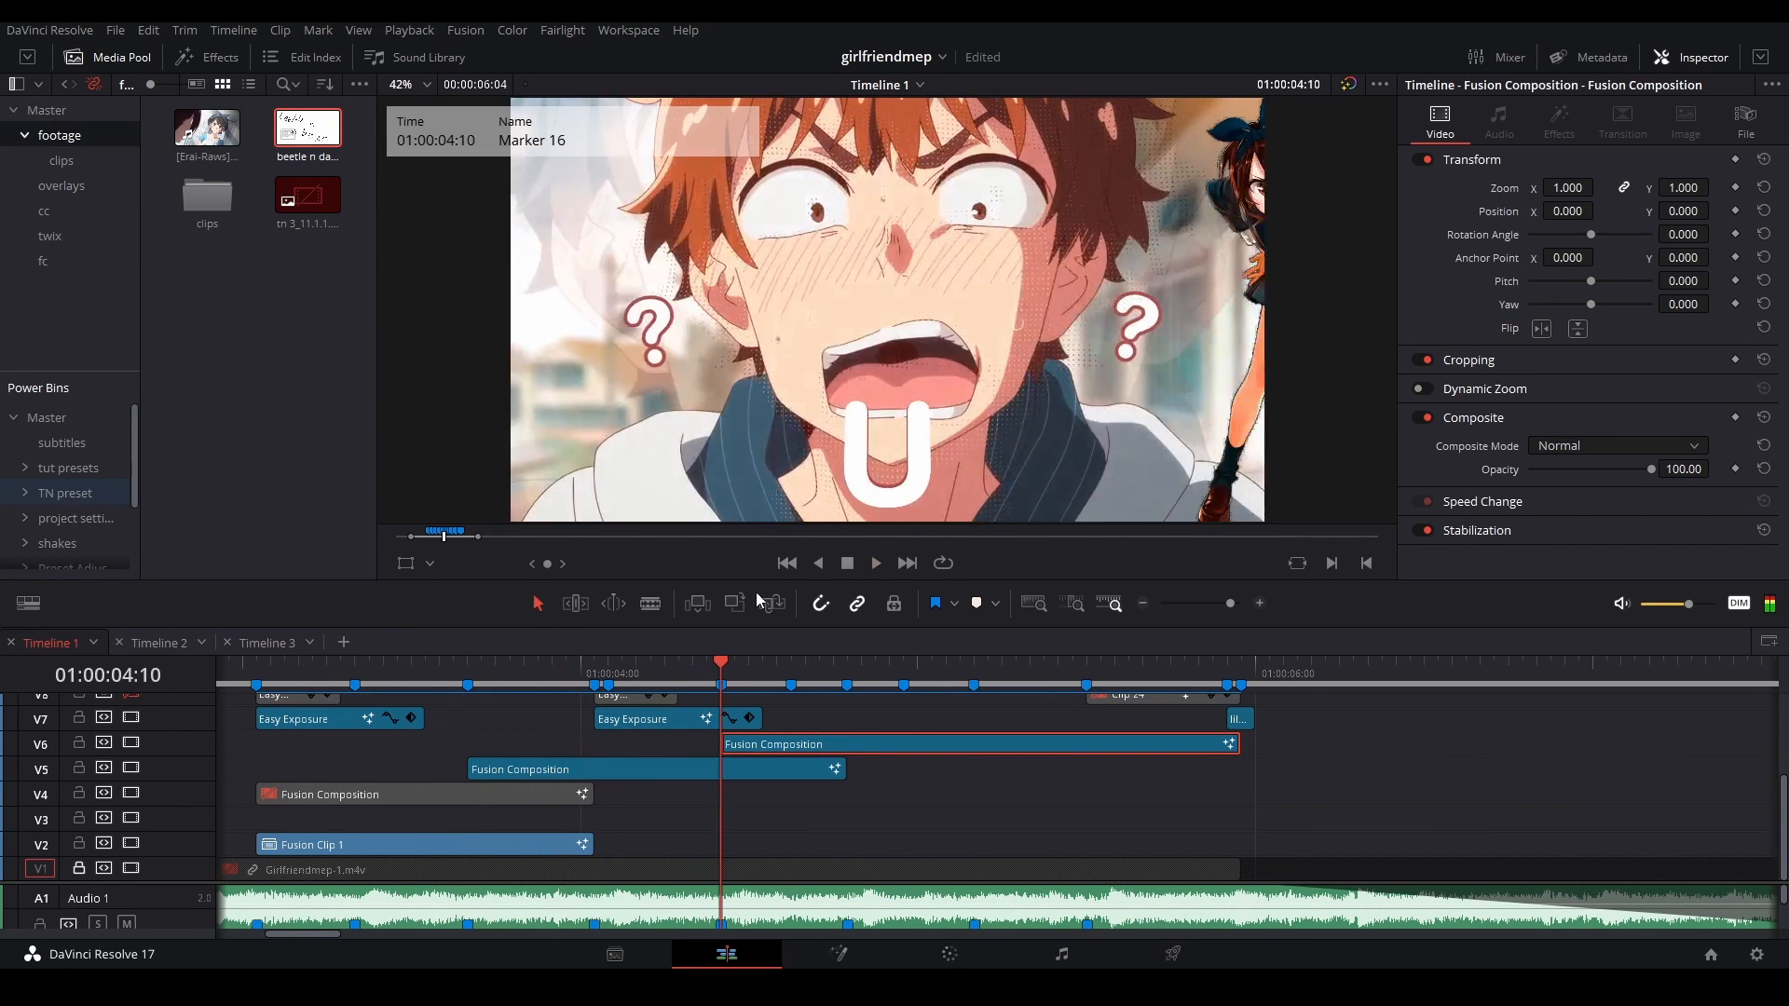
{"action": "key", "text": "space"}
- Open the Fusion Composition clip on V6 in the Fusion page and look over the MediaIn2 branch of its node tree
{"action": "right_click", "coordinate": [942, 738]}
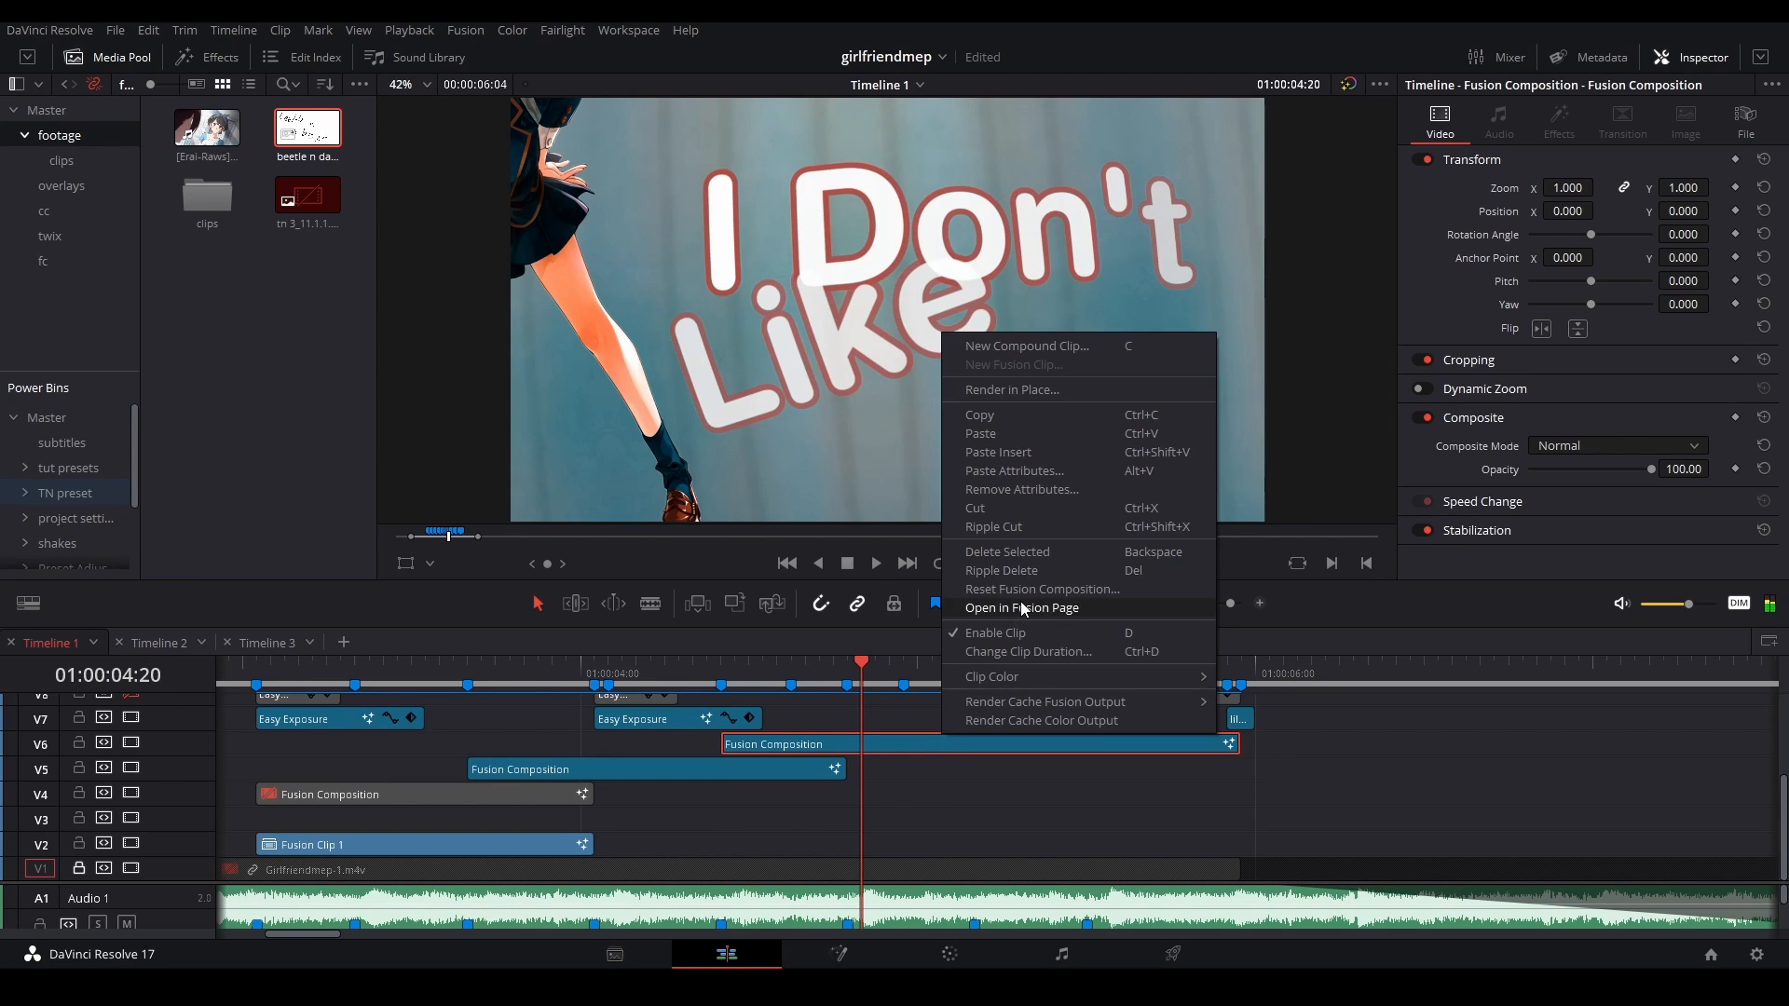
{"action": "left_click", "coordinate": [1020, 601]}
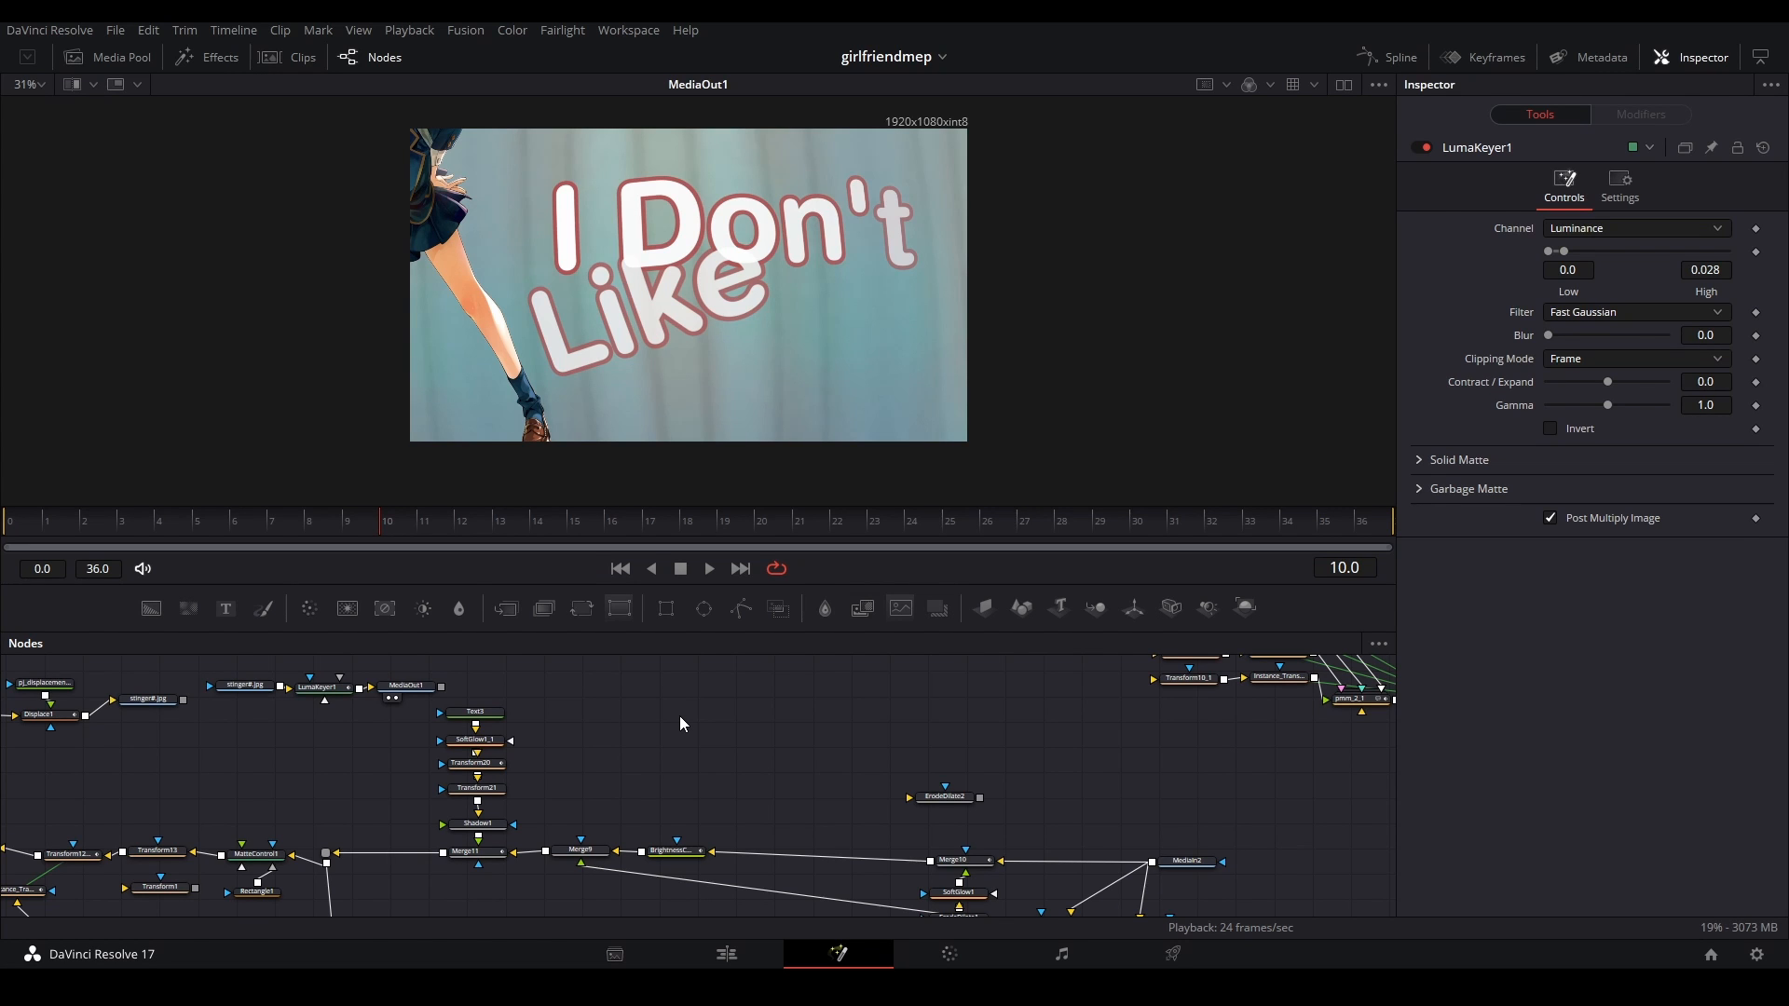
{"action": "left_click_drag", "start_coordinate": [987, 767], "coordinate": [715, 654]}
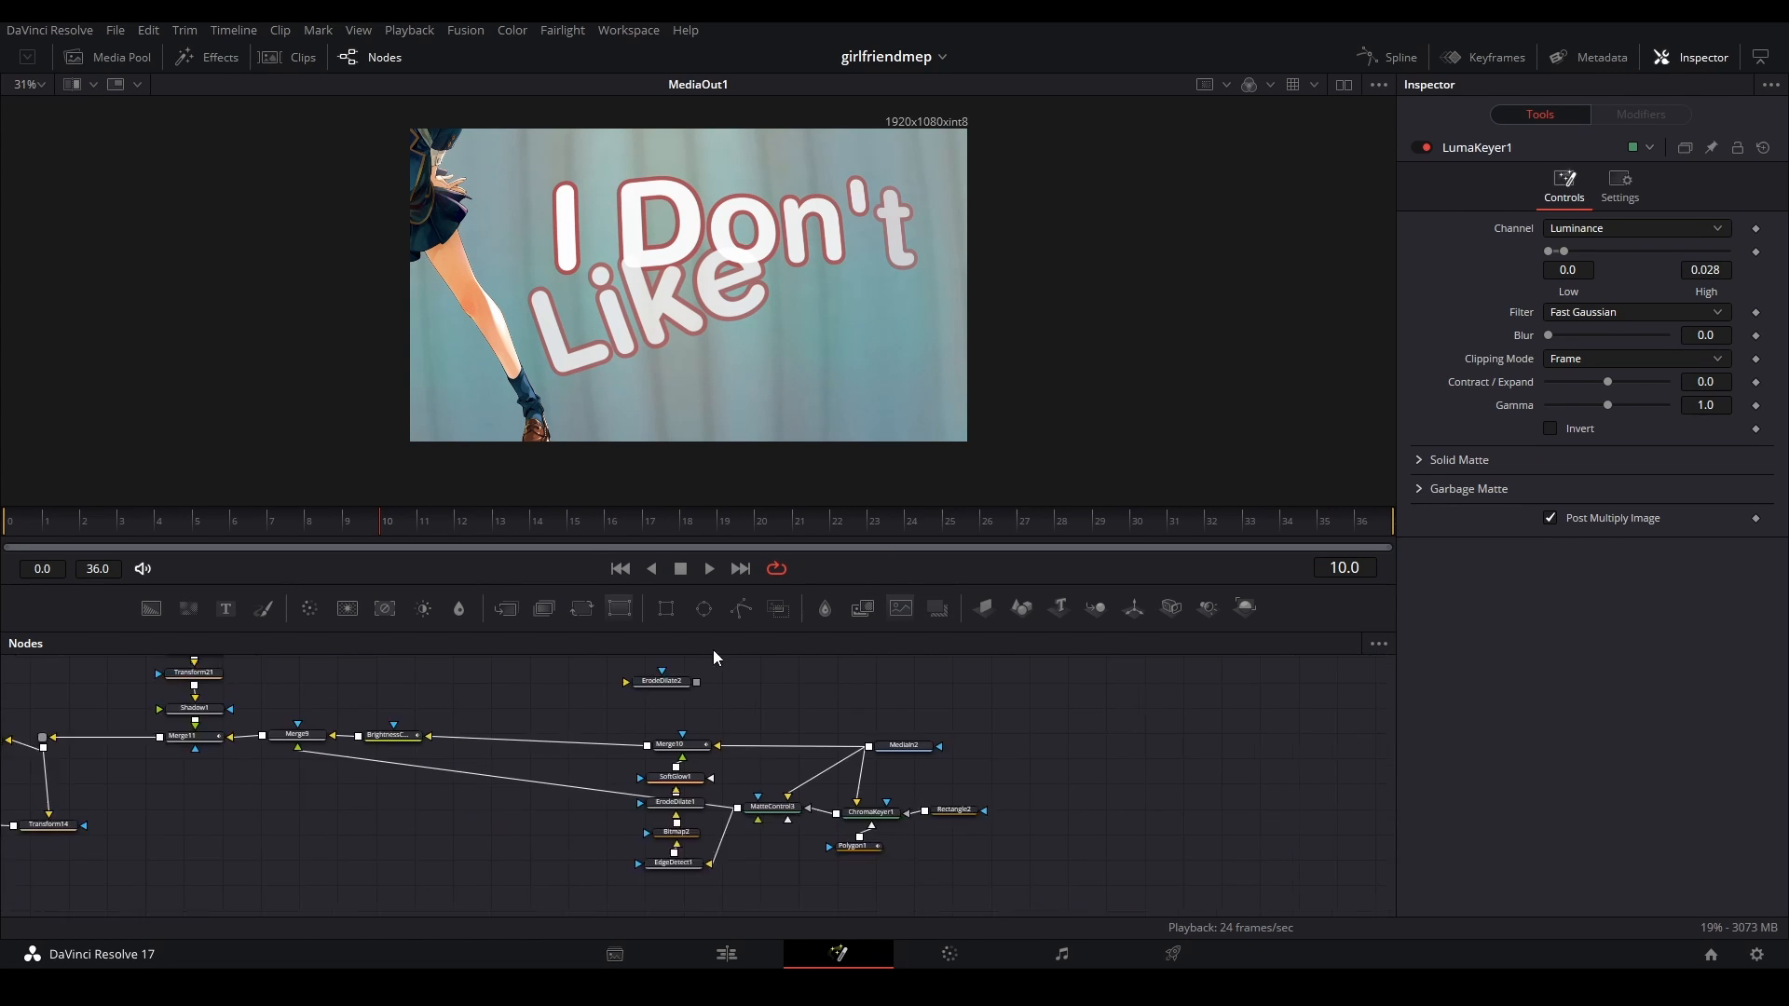
{"action": "scroll", "coordinate": [1084, 723], "scroll_direction": "down", "scroll_amount": 2}
- Open the Spline editor, briefly check the DefocusGamma curves, and display the Transform12_2 curves instead
{"action": "left_click", "coordinate": [1388, 57]}
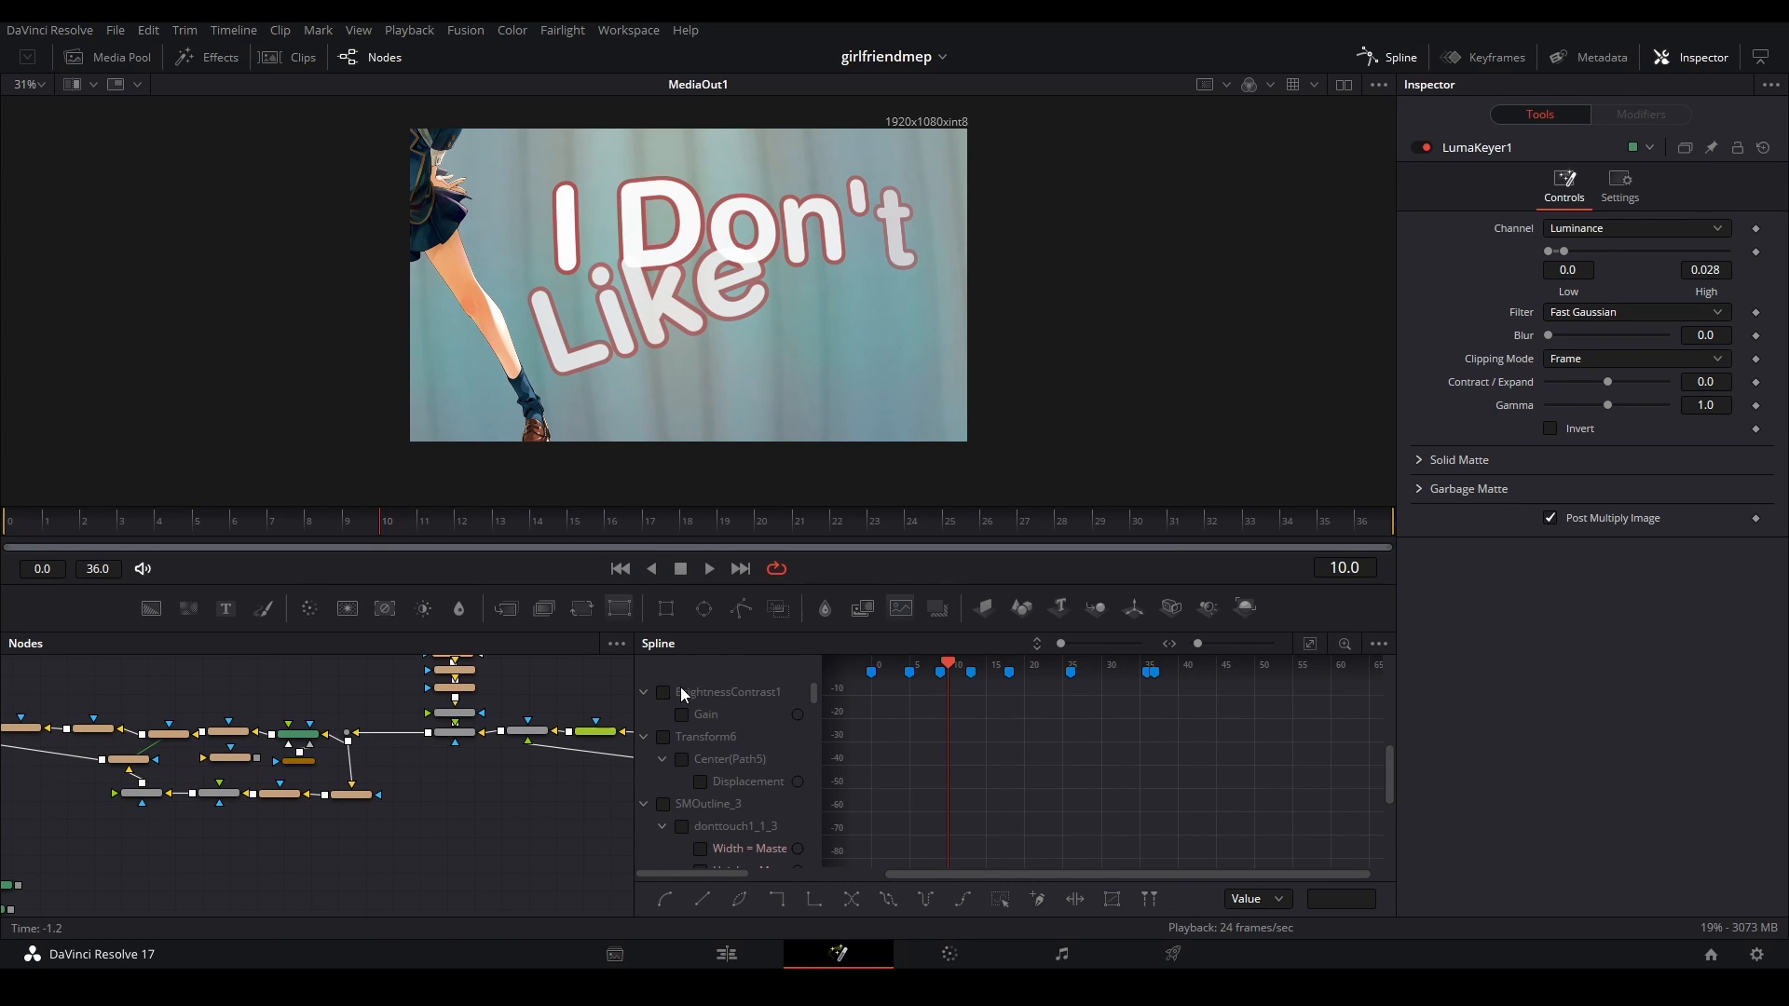
{"action": "scroll", "coordinate": [682, 701], "scroll_direction": "down", "scroll_amount": 5}
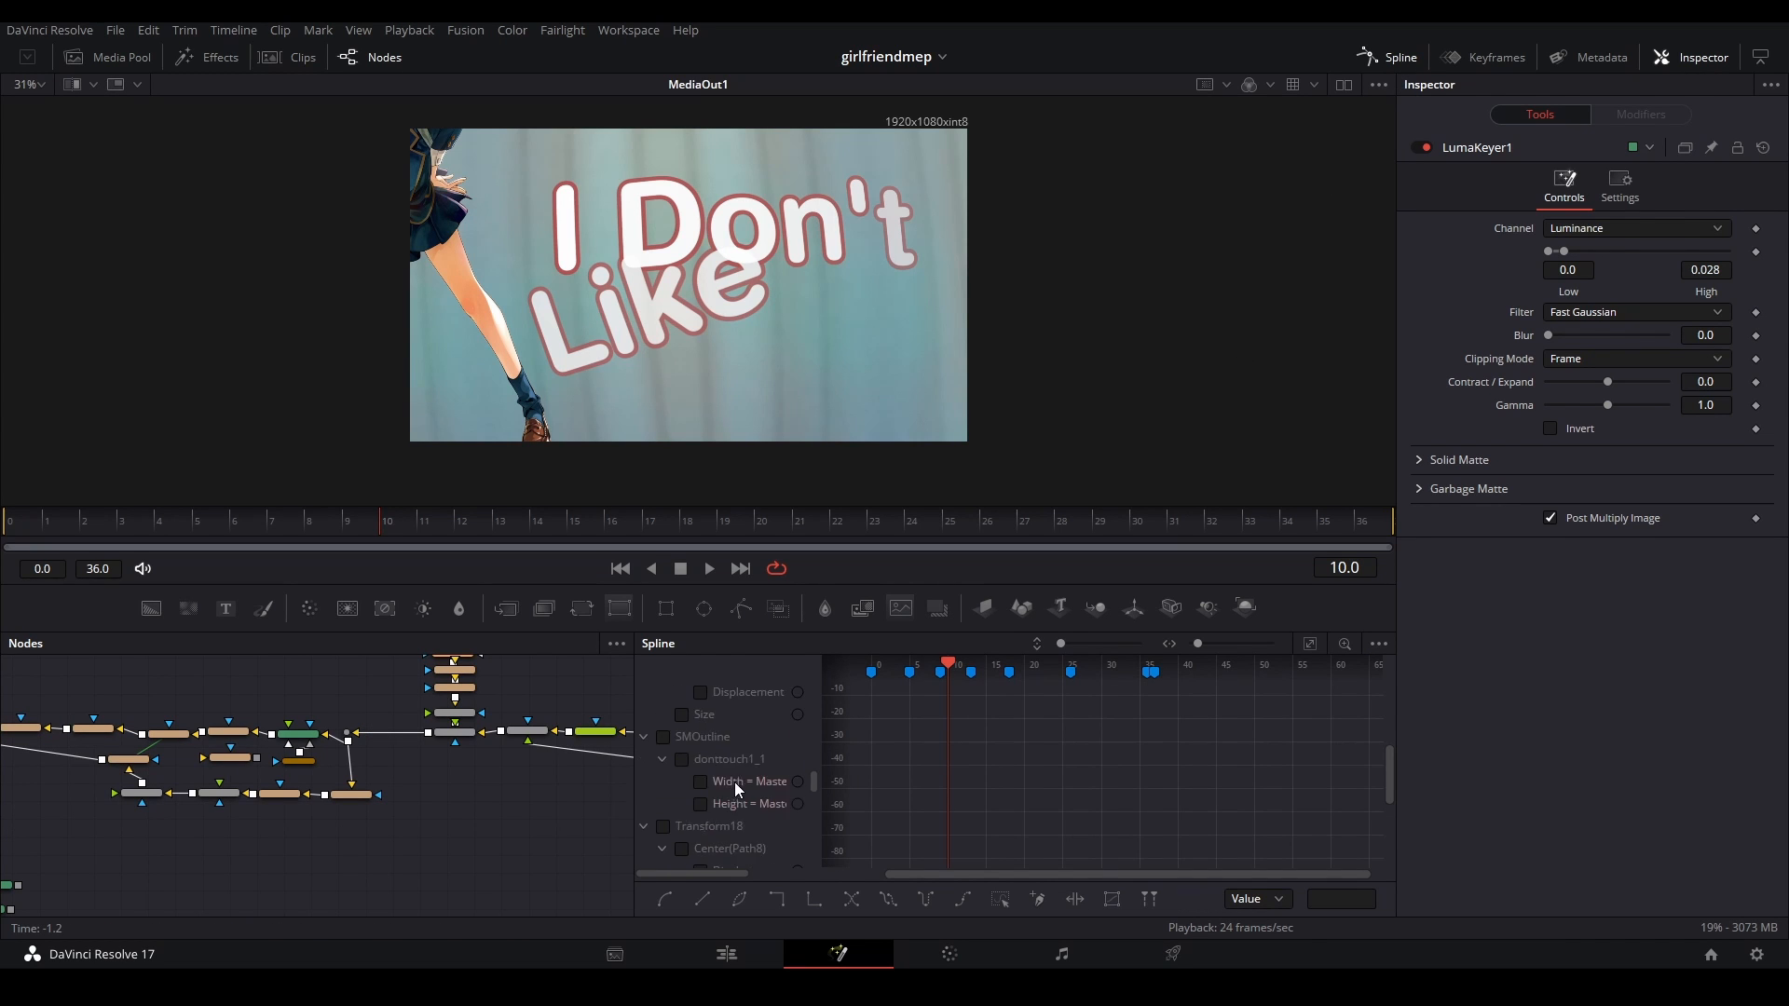
{"action": "scroll", "coordinate": [734, 780], "scroll_direction": "down", "scroll_amount": 10}
{"action": "left_click_drag", "start_coordinate": [482, 777], "coordinate": [444, 834]}
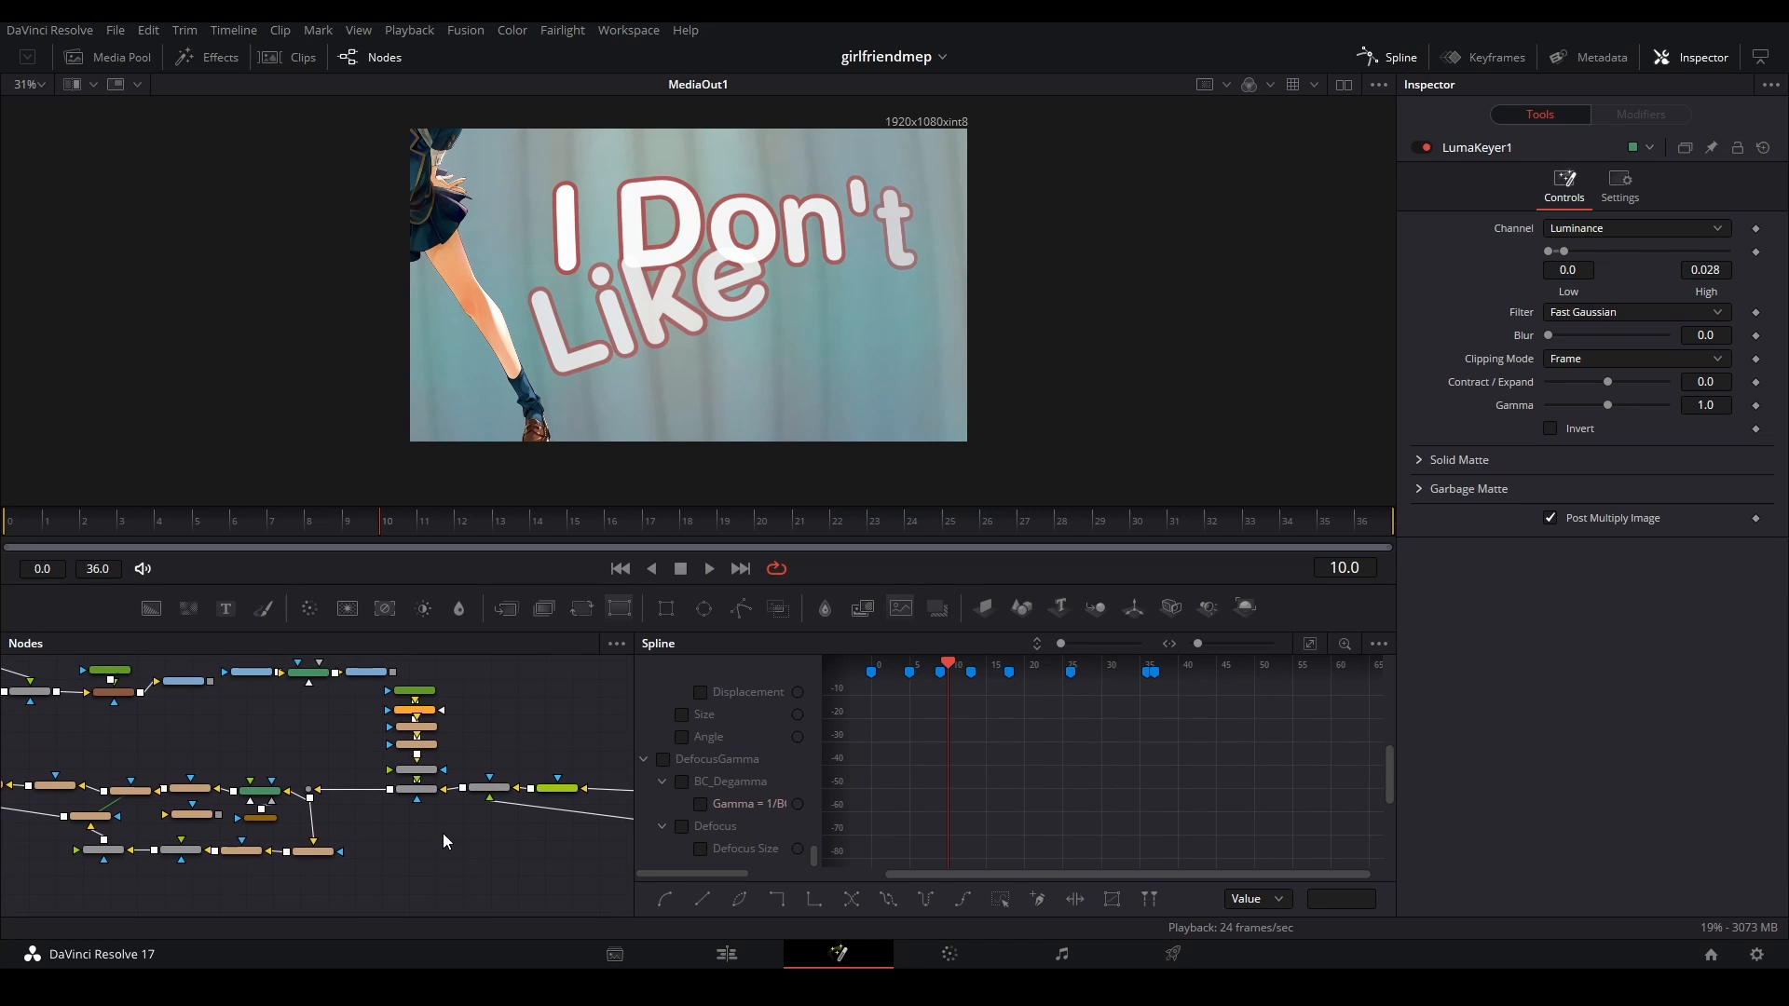
{"action": "left_click", "coordinate": [664, 760]}
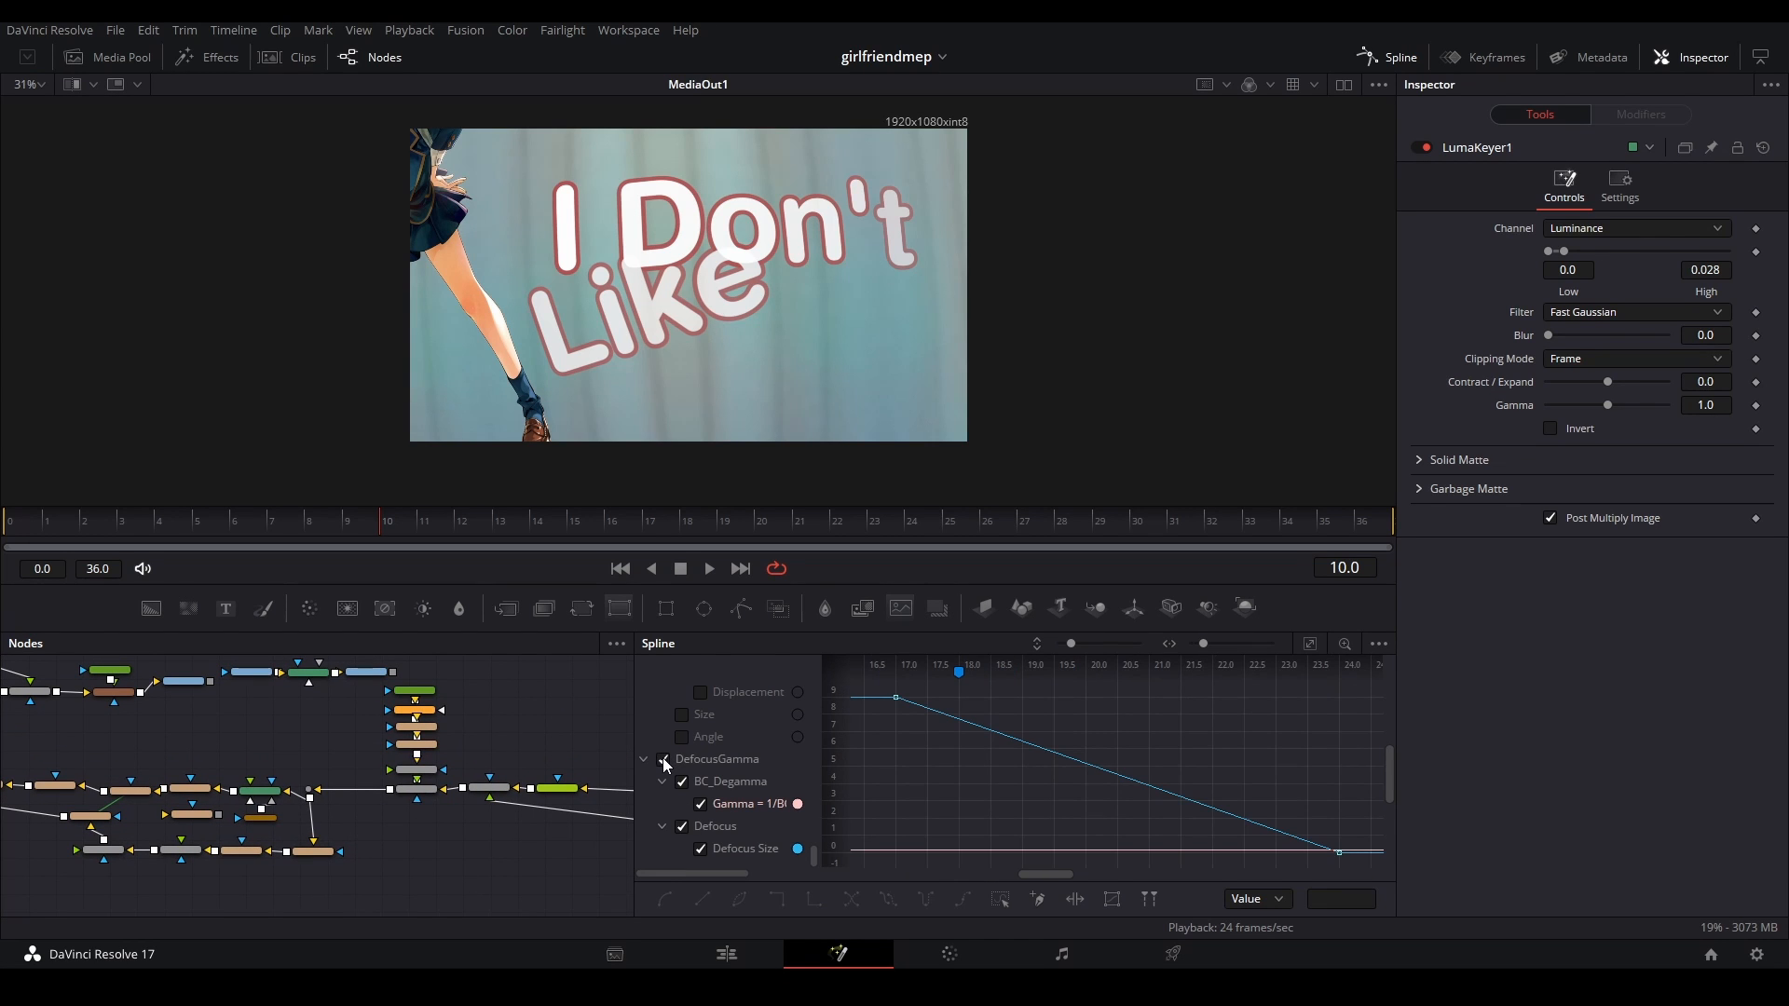
{"action": "left_click", "coordinate": [663, 759]}
{"action": "scroll", "coordinate": [675, 769], "scroll_direction": "up", "scroll_amount": 1}
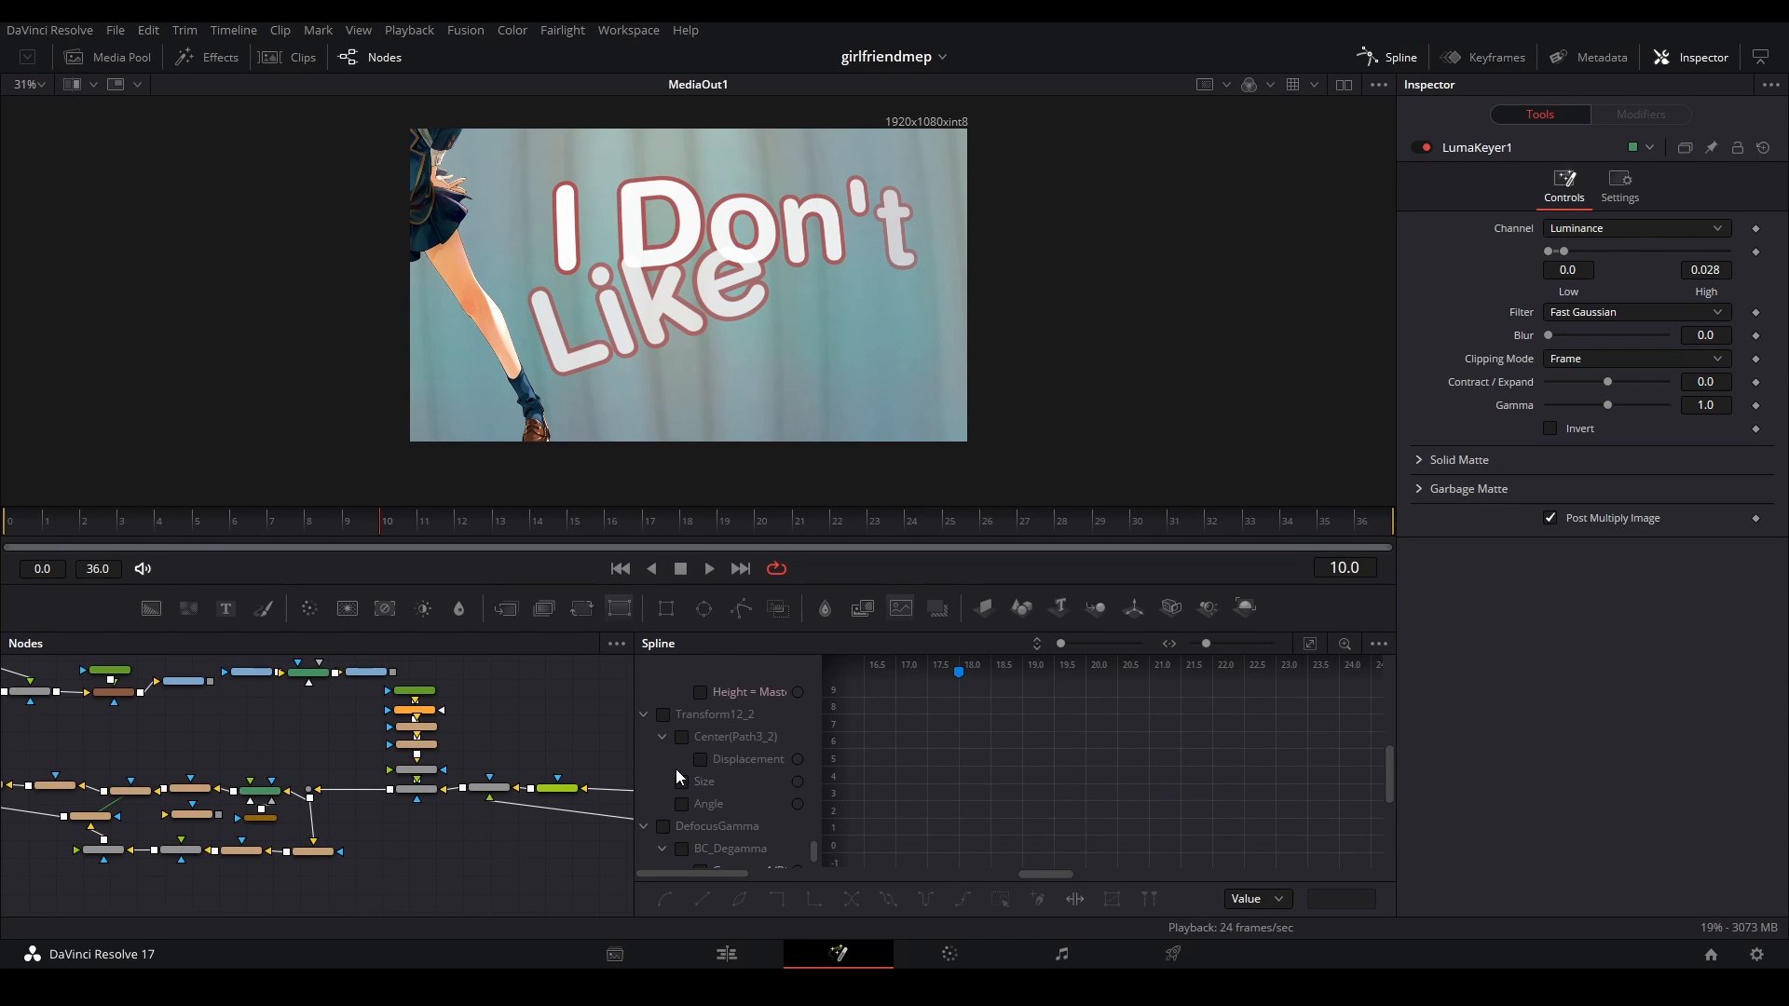
{"action": "left_click", "coordinate": [664, 714]}
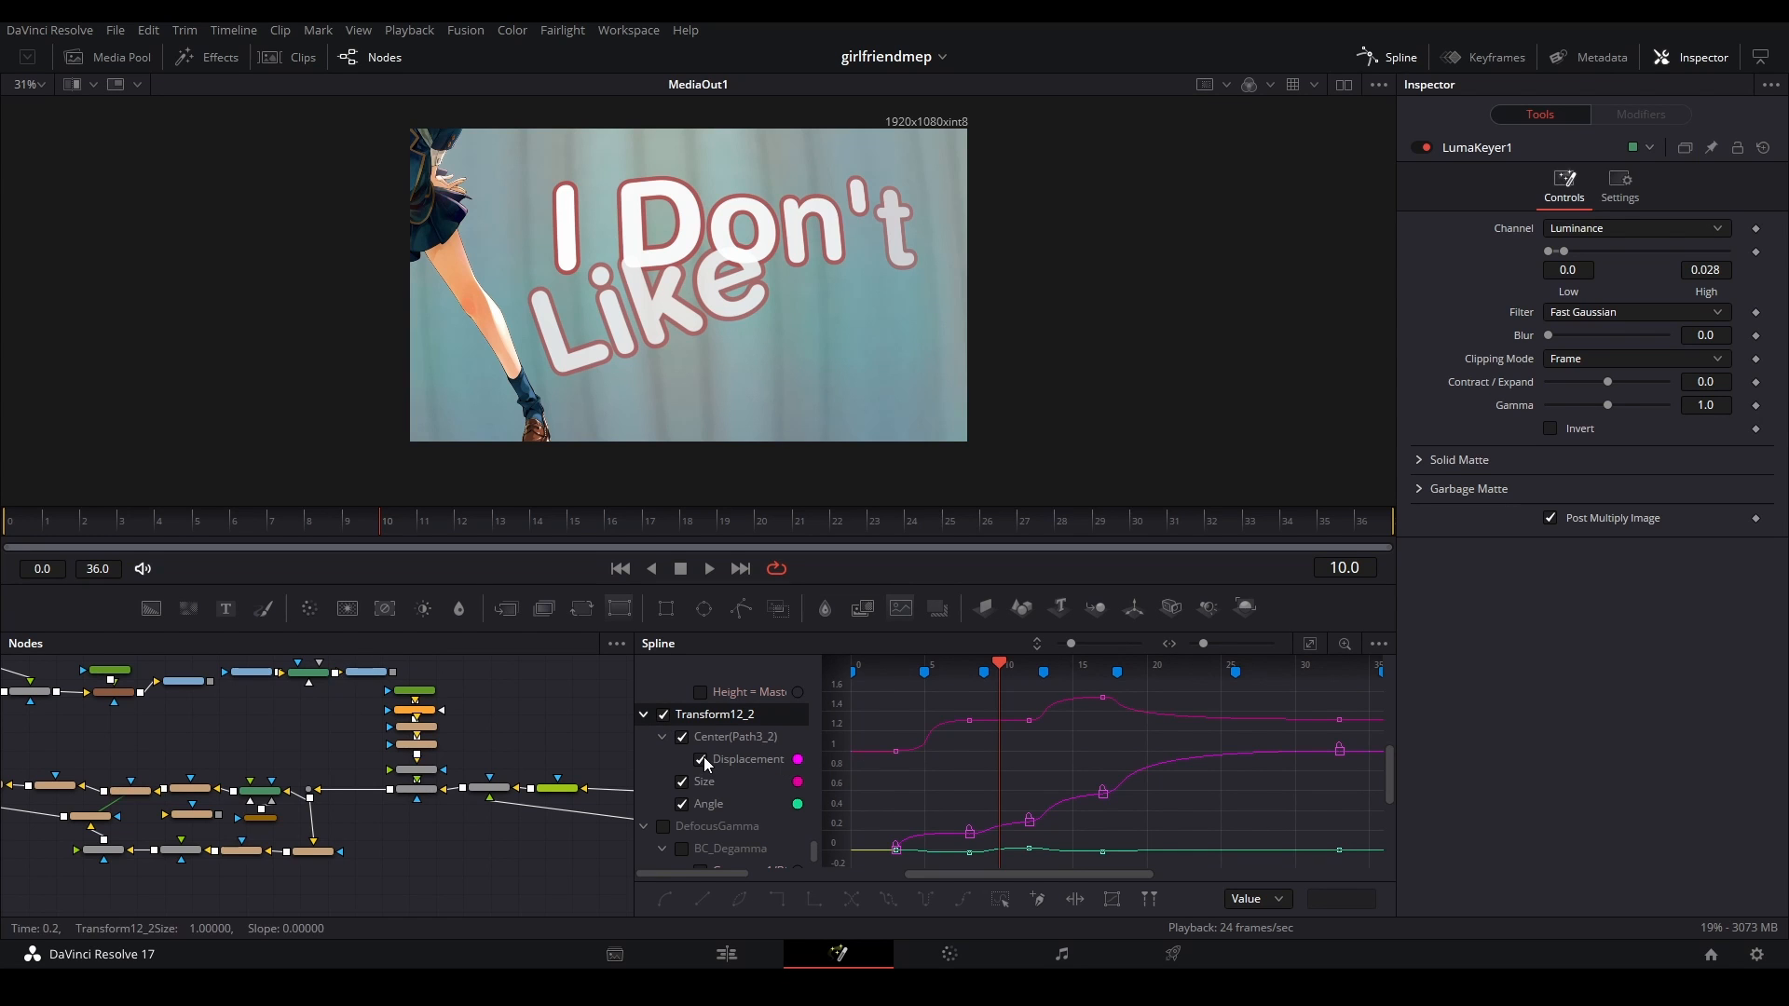
- Locate the Transform12_2 node in the node tree, view its output and select it to show its settings
{"action": "left_click_drag", "start_coordinate": [492, 759], "coordinate": [667, 807]}
{"action": "scroll", "coordinate": [431, 733], "scroll_direction": "up", "scroll_amount": 5}
{"action": "left_click_drag", "start_coordinate": [293, 820], "coordinate": [489, 784]}
{"action": "left_click_drag", "start_coordinate": [233, 787], "coordinate": [433, 791]}
{"action": "scroll", "coordinate": [433, 791], "scroll_direction": "down", "scroll_amount": 2}
{"action": "scroll", "coordinate": [433, 791], "scroll_direction": "up", "scroll_amount": 2}
{"action": "left_click_drag", "start_coordinate": [321, 722], "coordinate": [617, 762]}
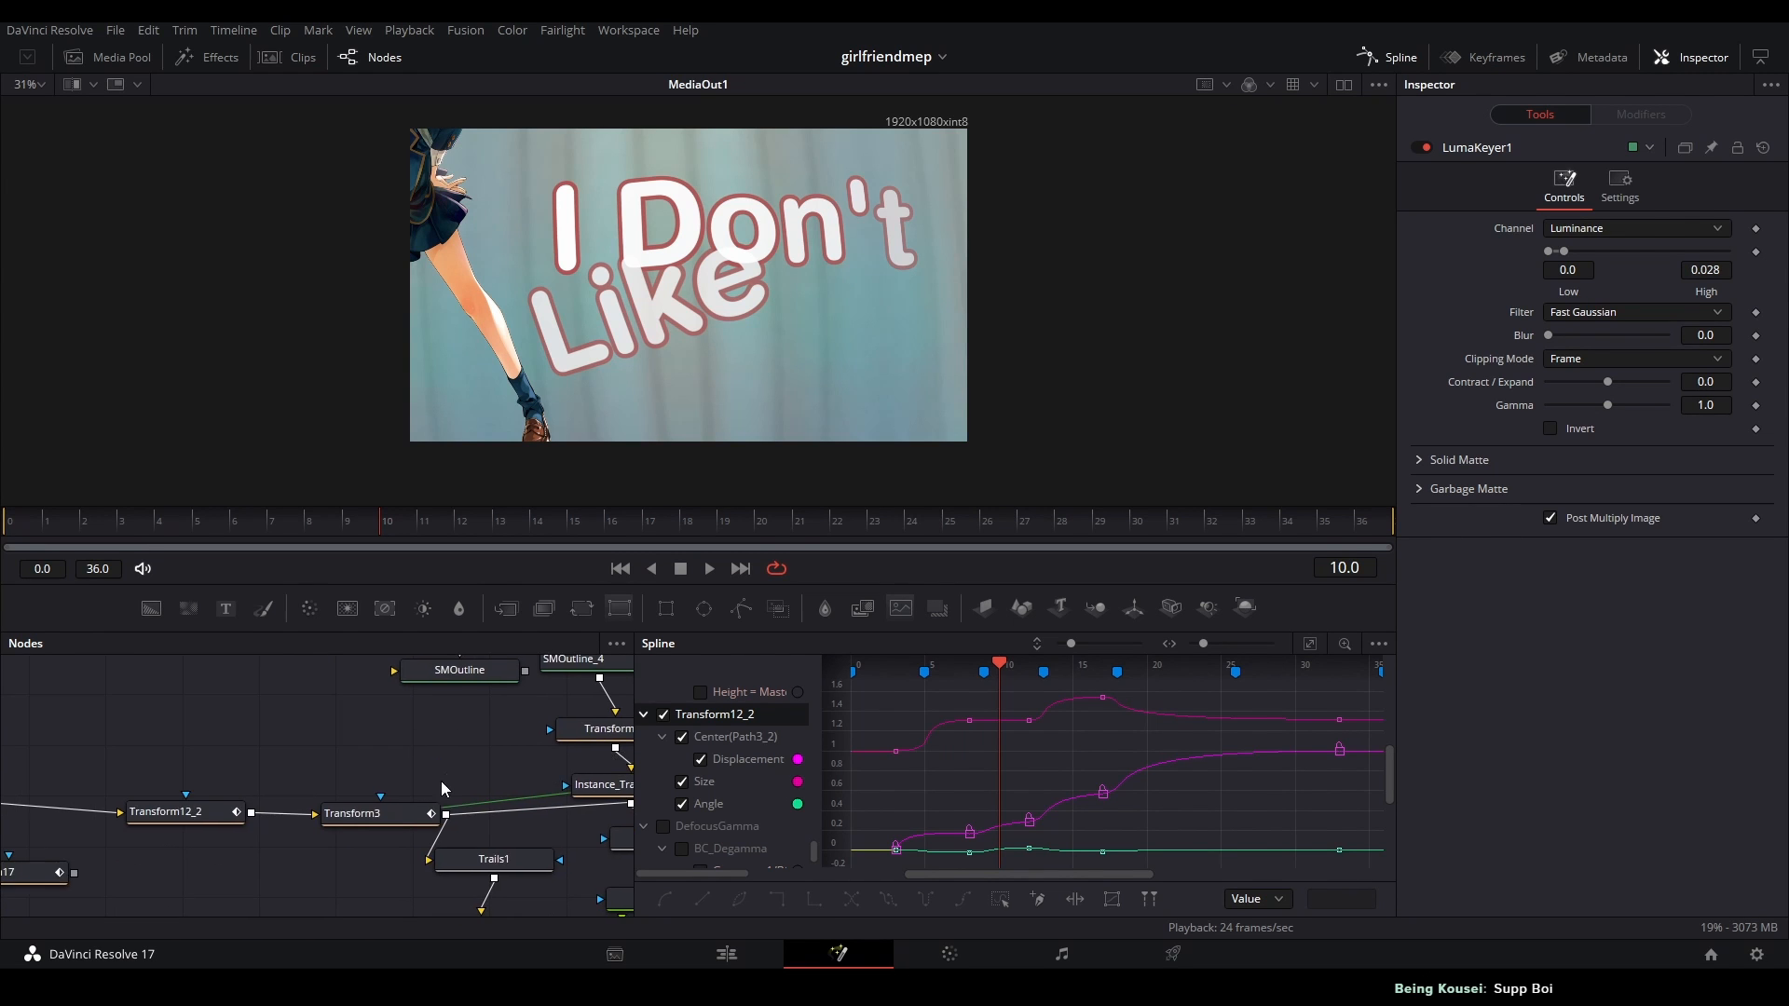
{"action": "left_click_drag", "start_coordinate": [439, 780], "coordinate": [673, 741]}
{"action": "left_click", "coordinate": [416, 777]}
{"action": "key", "text": "2"}
{"action": "left_click", "coordinate": [426, 743]}
- Play Transform12_2's character animation from frame 2 and again from frame 3 to examine its movement
{"action": "left_click", "coordinate": [76, 523]}
{"action": "key", "text": "space"}
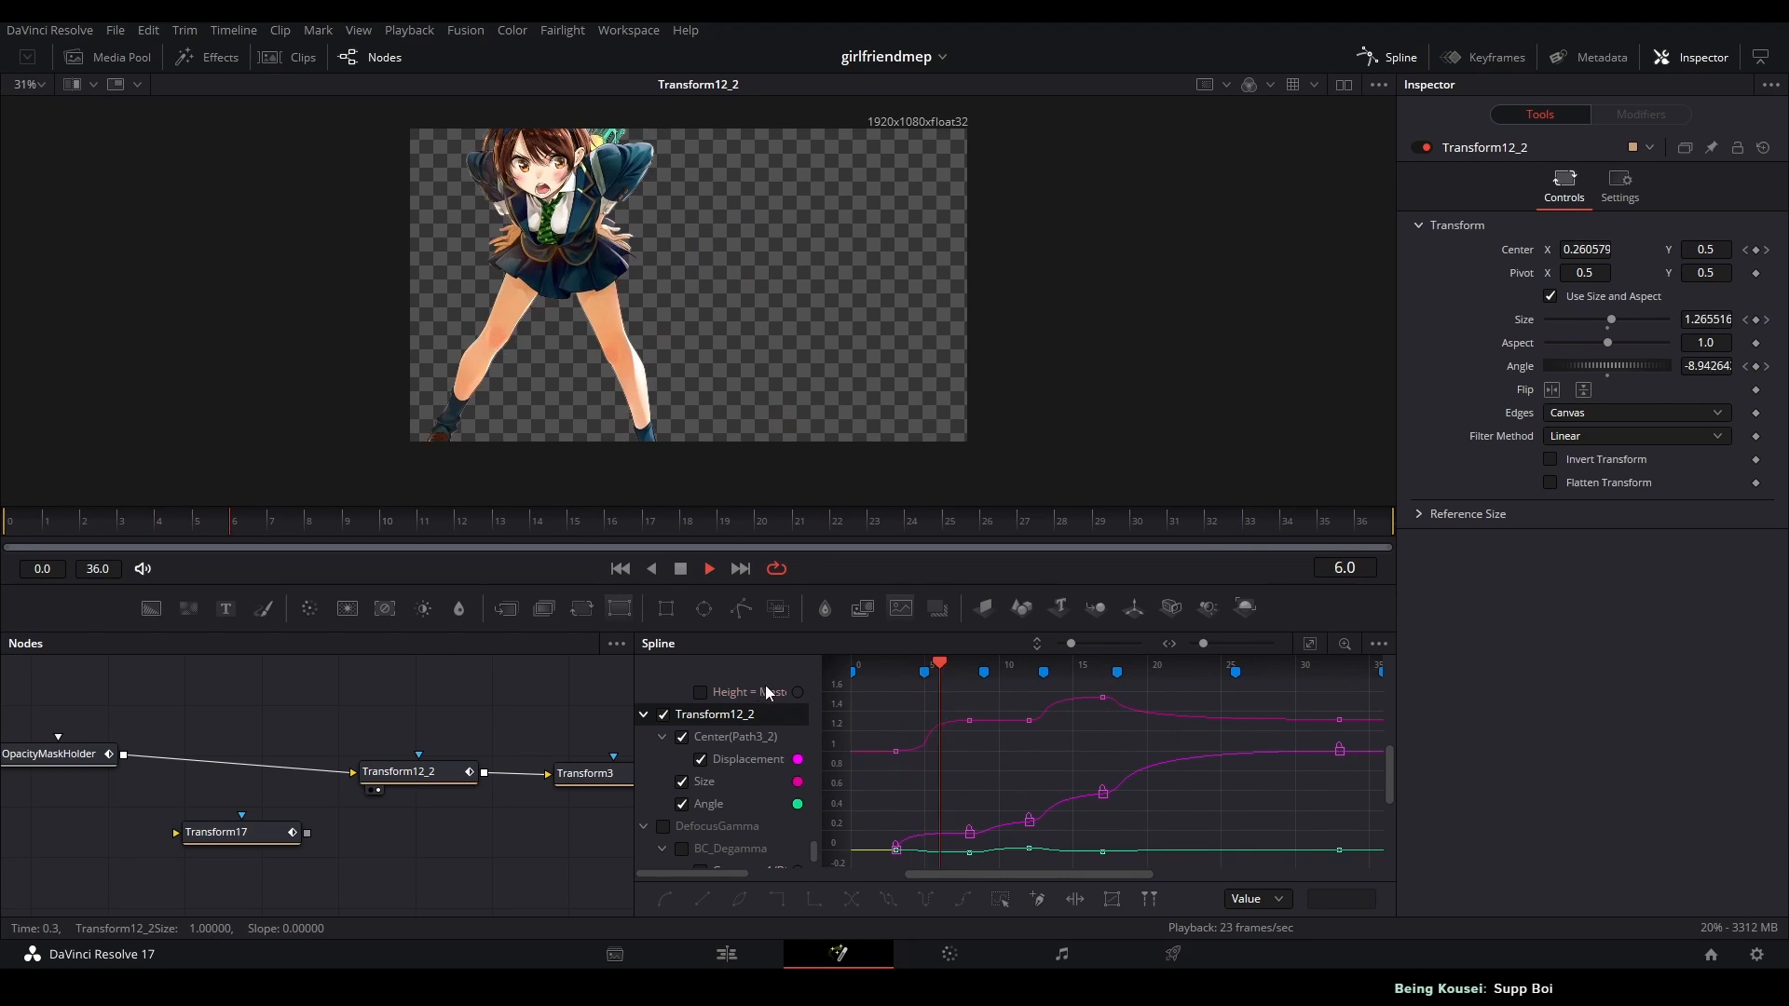
{"action": "key", "text": "space"}
{"action": "left_click_drag", "start_coordinate": [91, 524], "coordinate": [130, 531]}
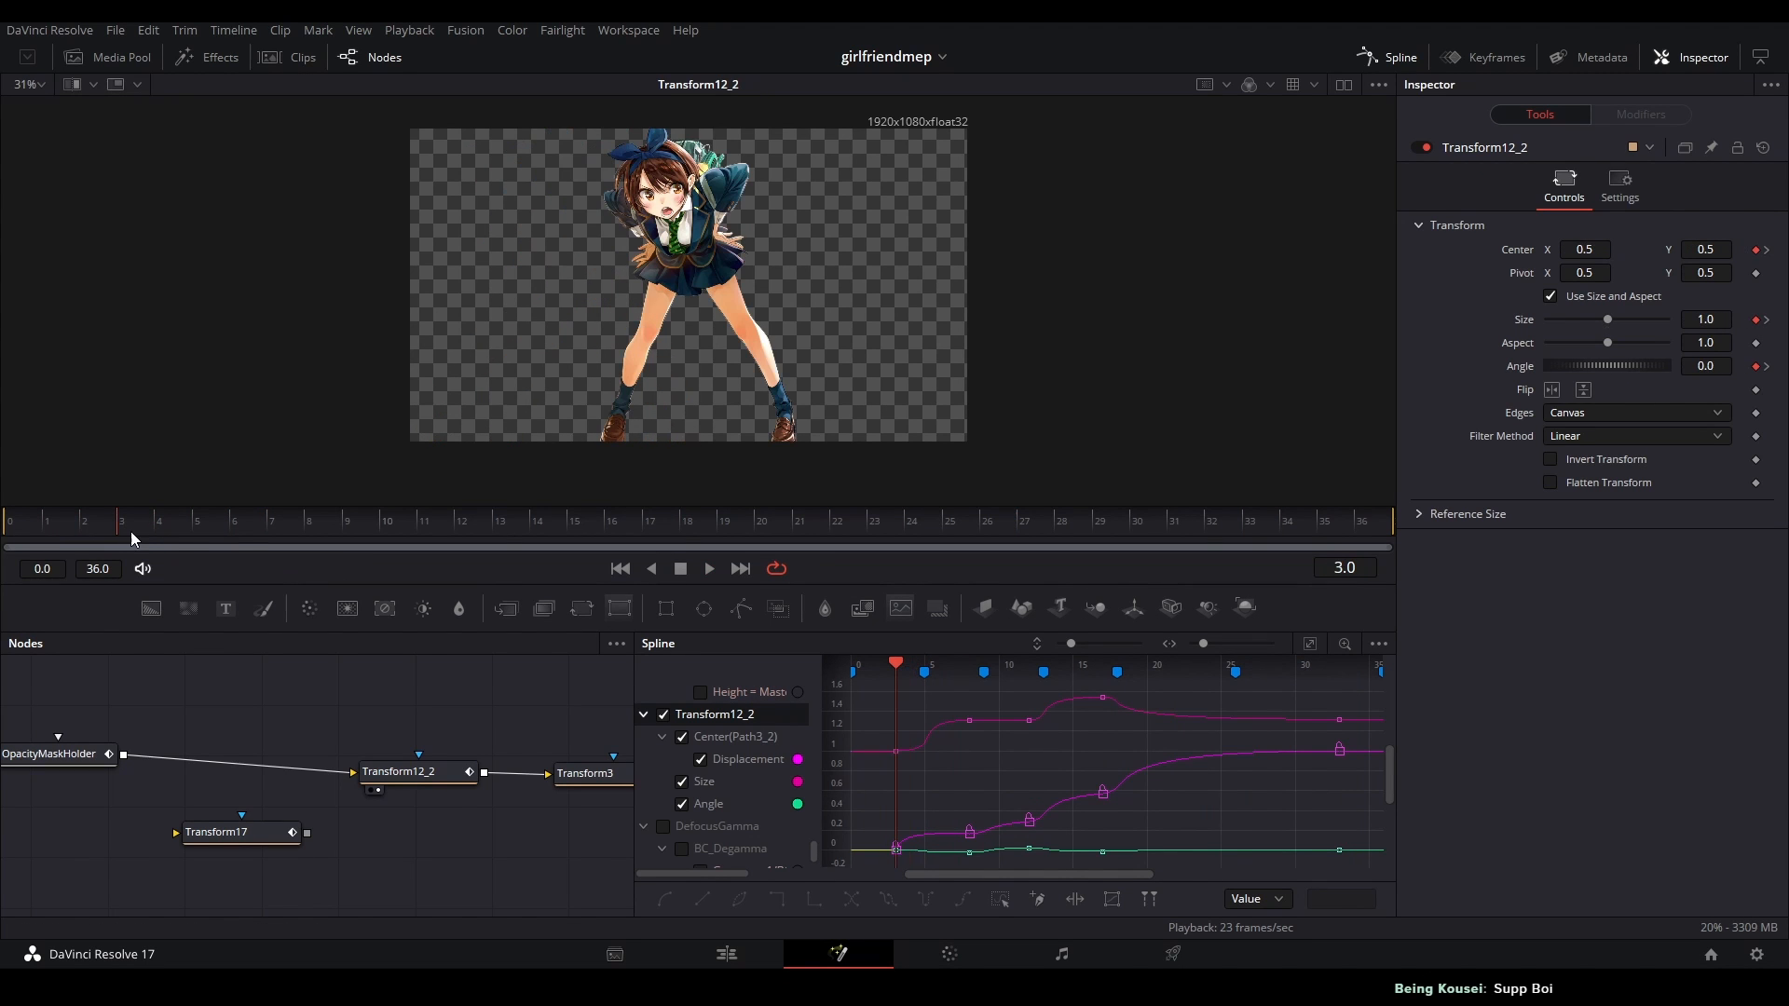
{"action": "key", "text": "space"}
{"action": "key", "text": "space"}
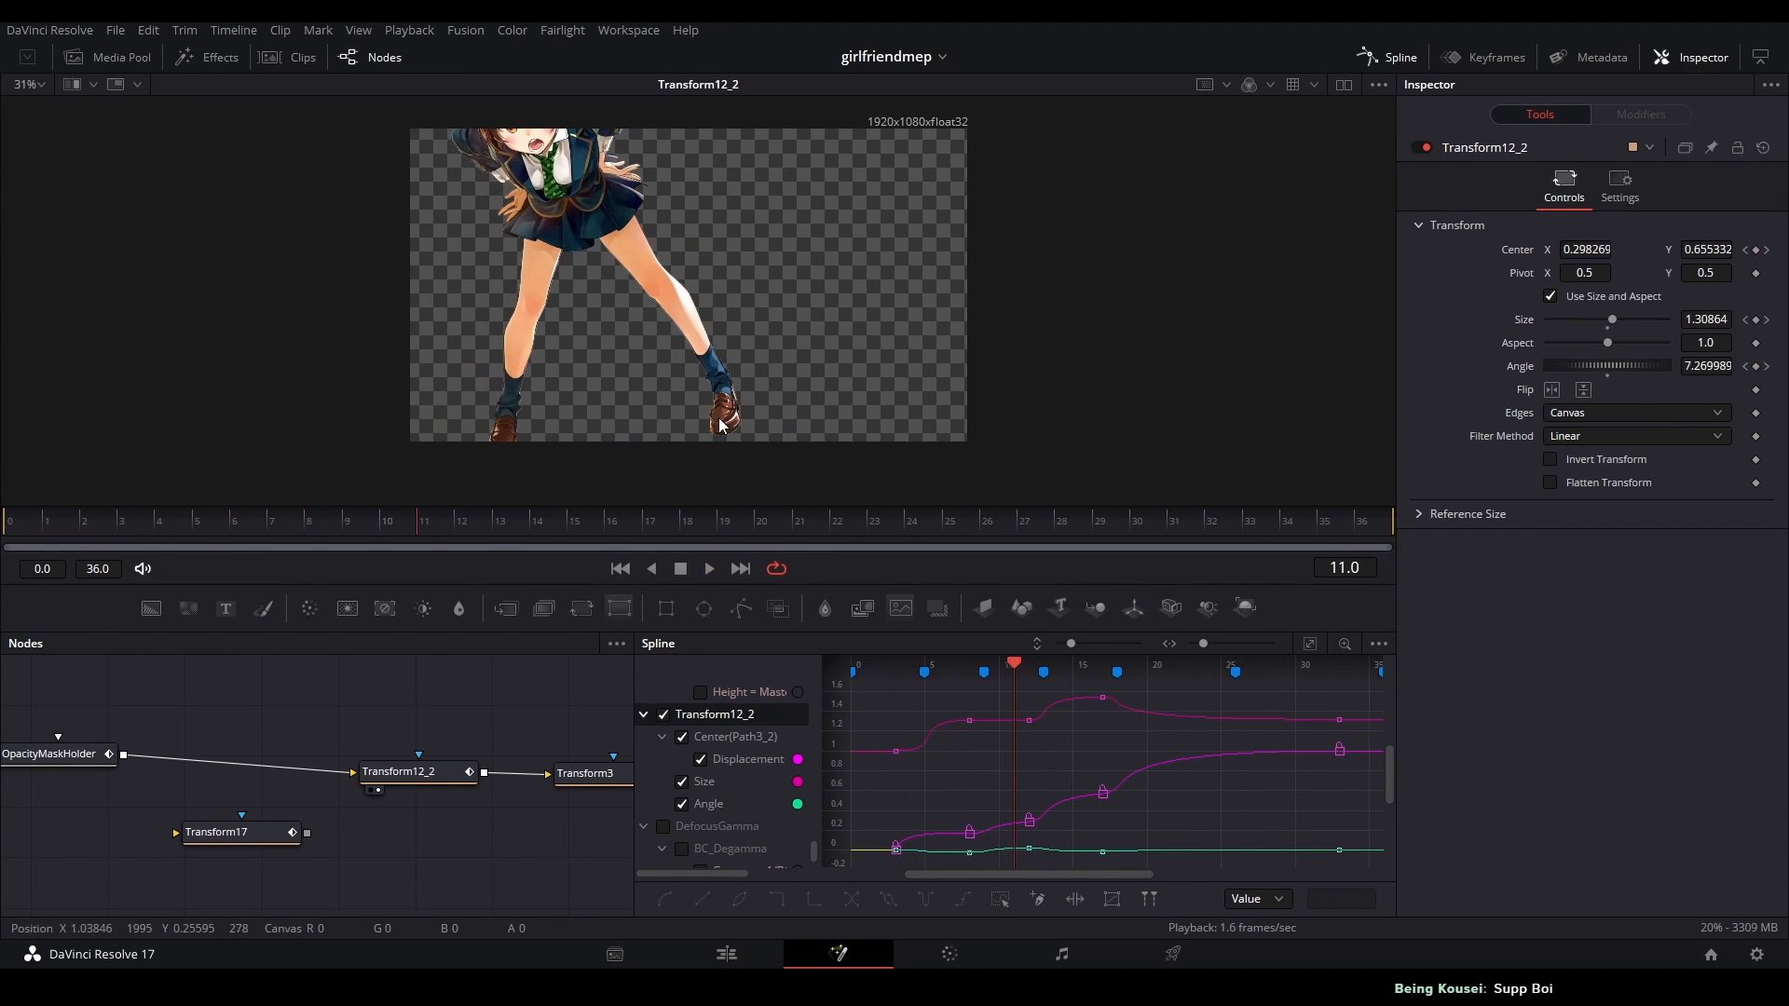
- Replay Transform12_2's animation from frame 0 and scrub around frame 7 to check the move to the side
{"action": "left_click", "coordinate": [19, 525]}
{"action": "key", "text": "space"}
{"action": "key", "text": "space"}
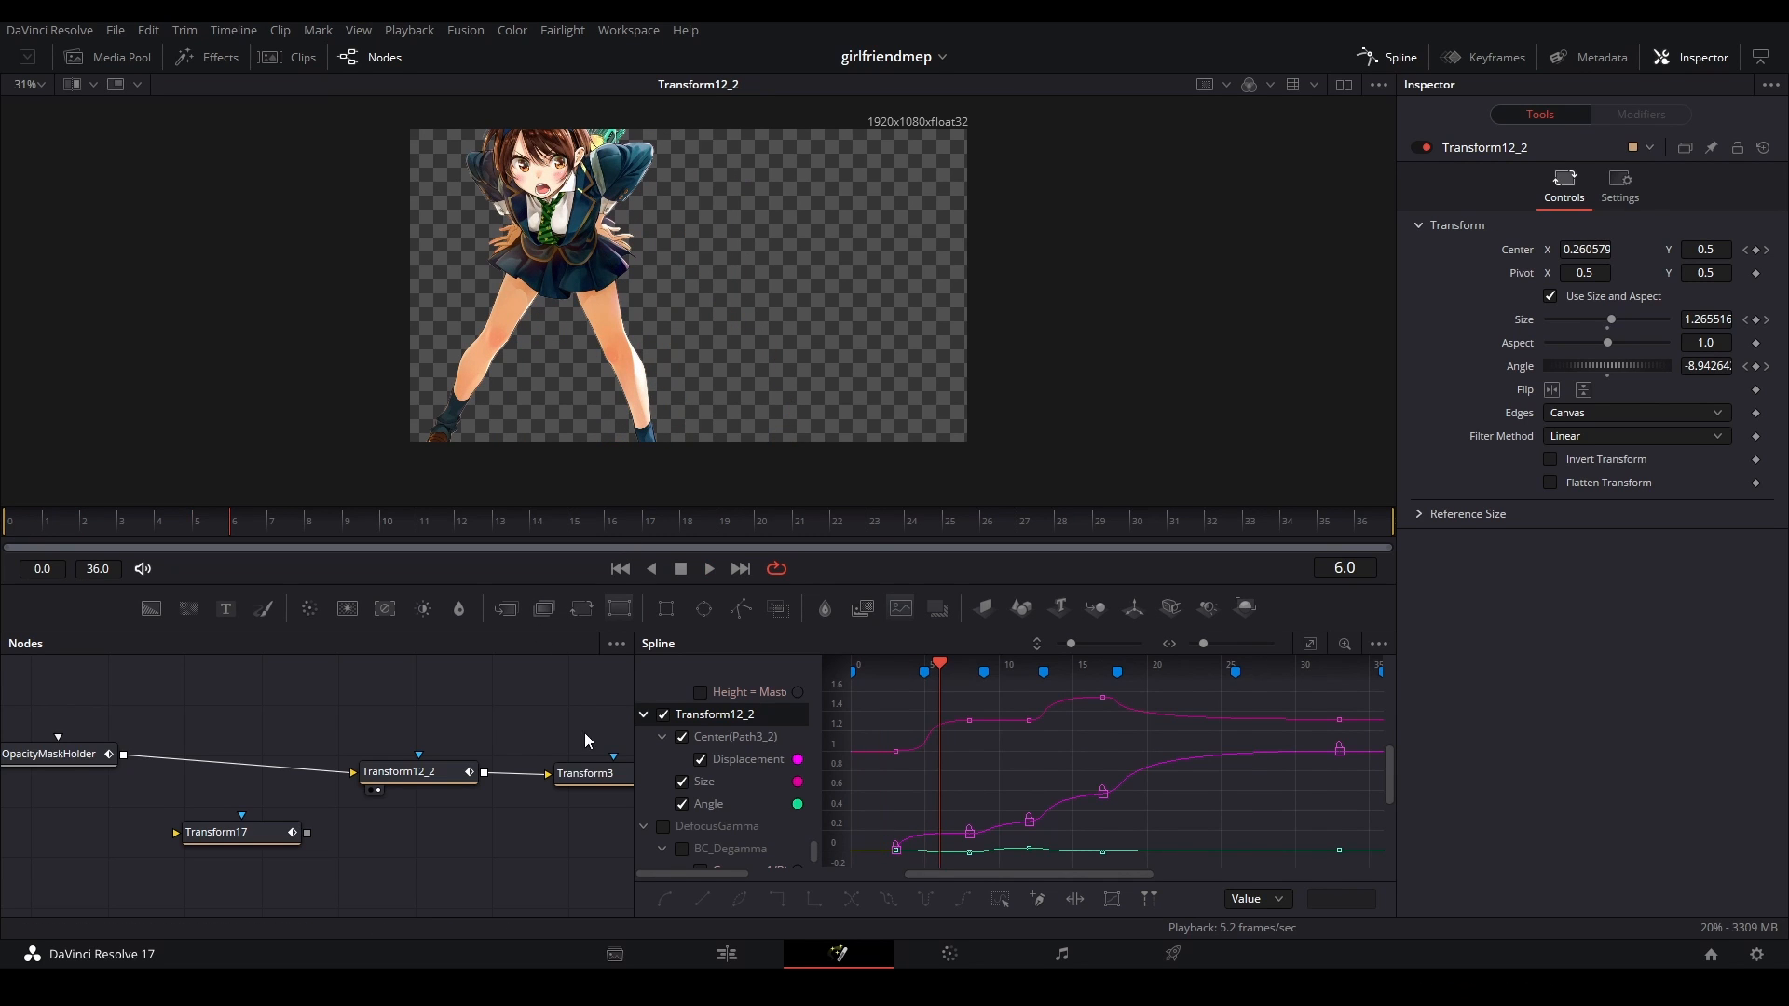
{"action": "left_click_drag", "start_coordinate": [597, 767], "coordinate": [310, 712]}
{"action": "left_click", "coordinate": [23, 528]}
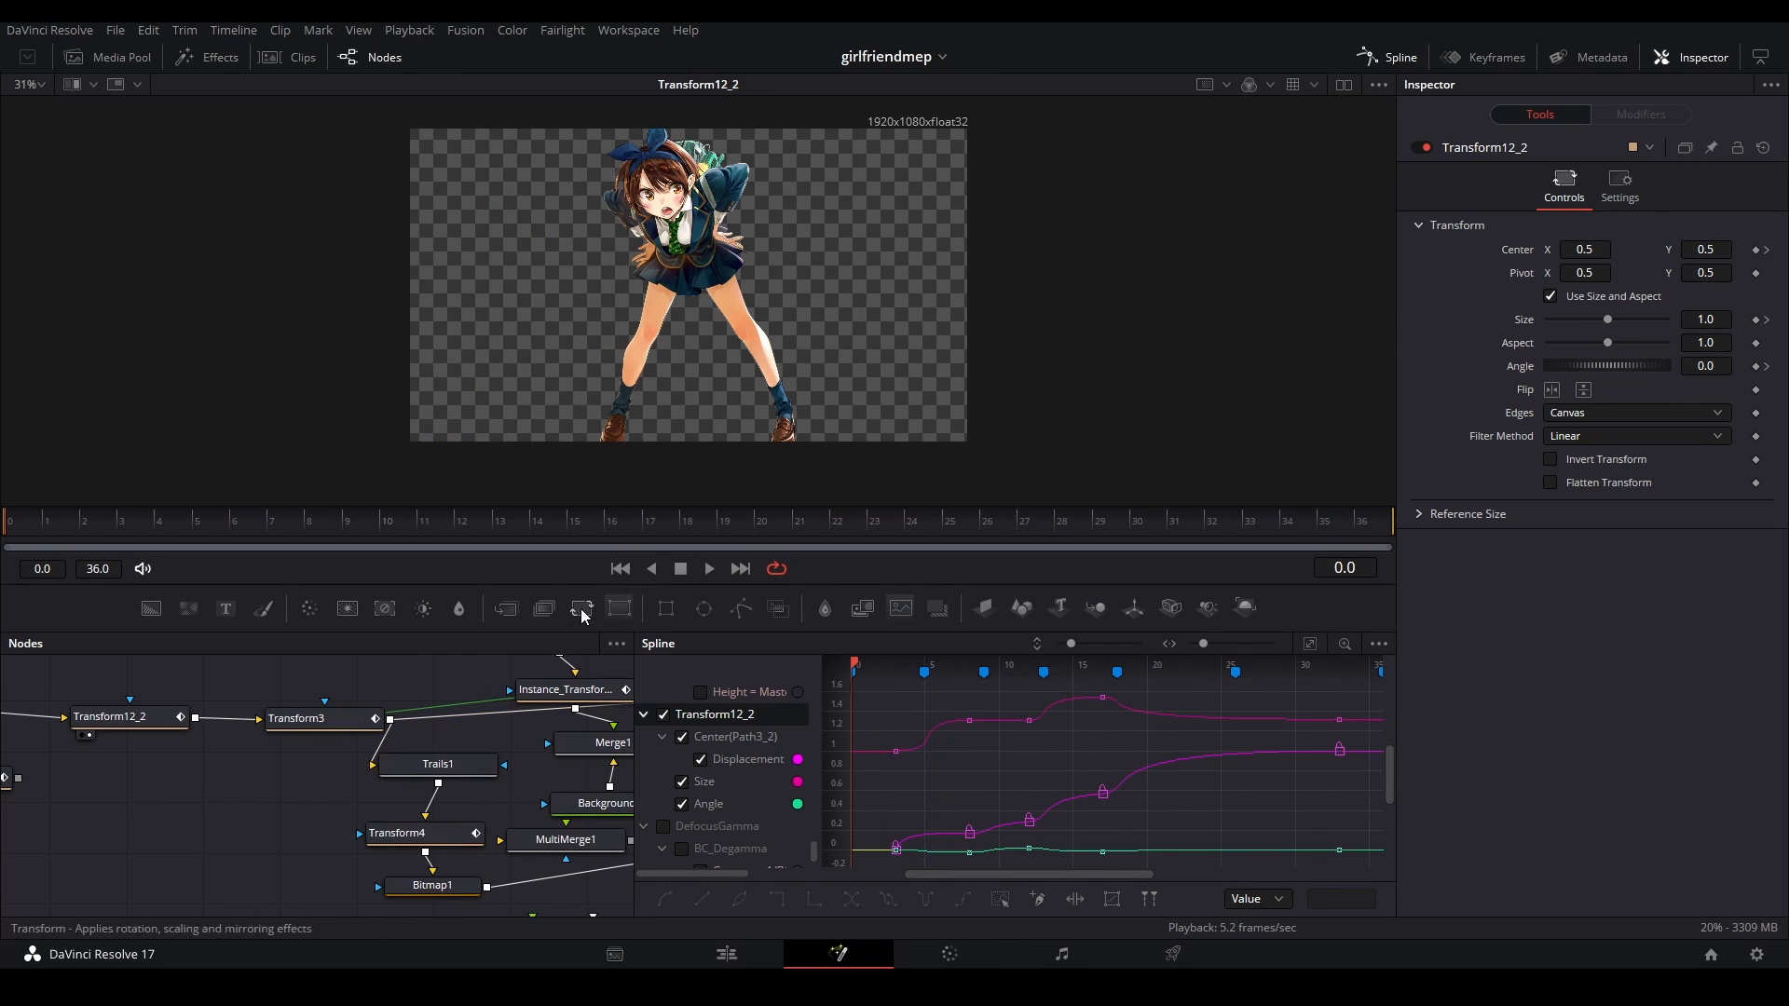
{"action": "key", "text": "space"}
{"action": "key", "text": "space"}
{"action": "left_click_drag", "start_coordinate": [236, 533], "coordinate": [294, 533]}
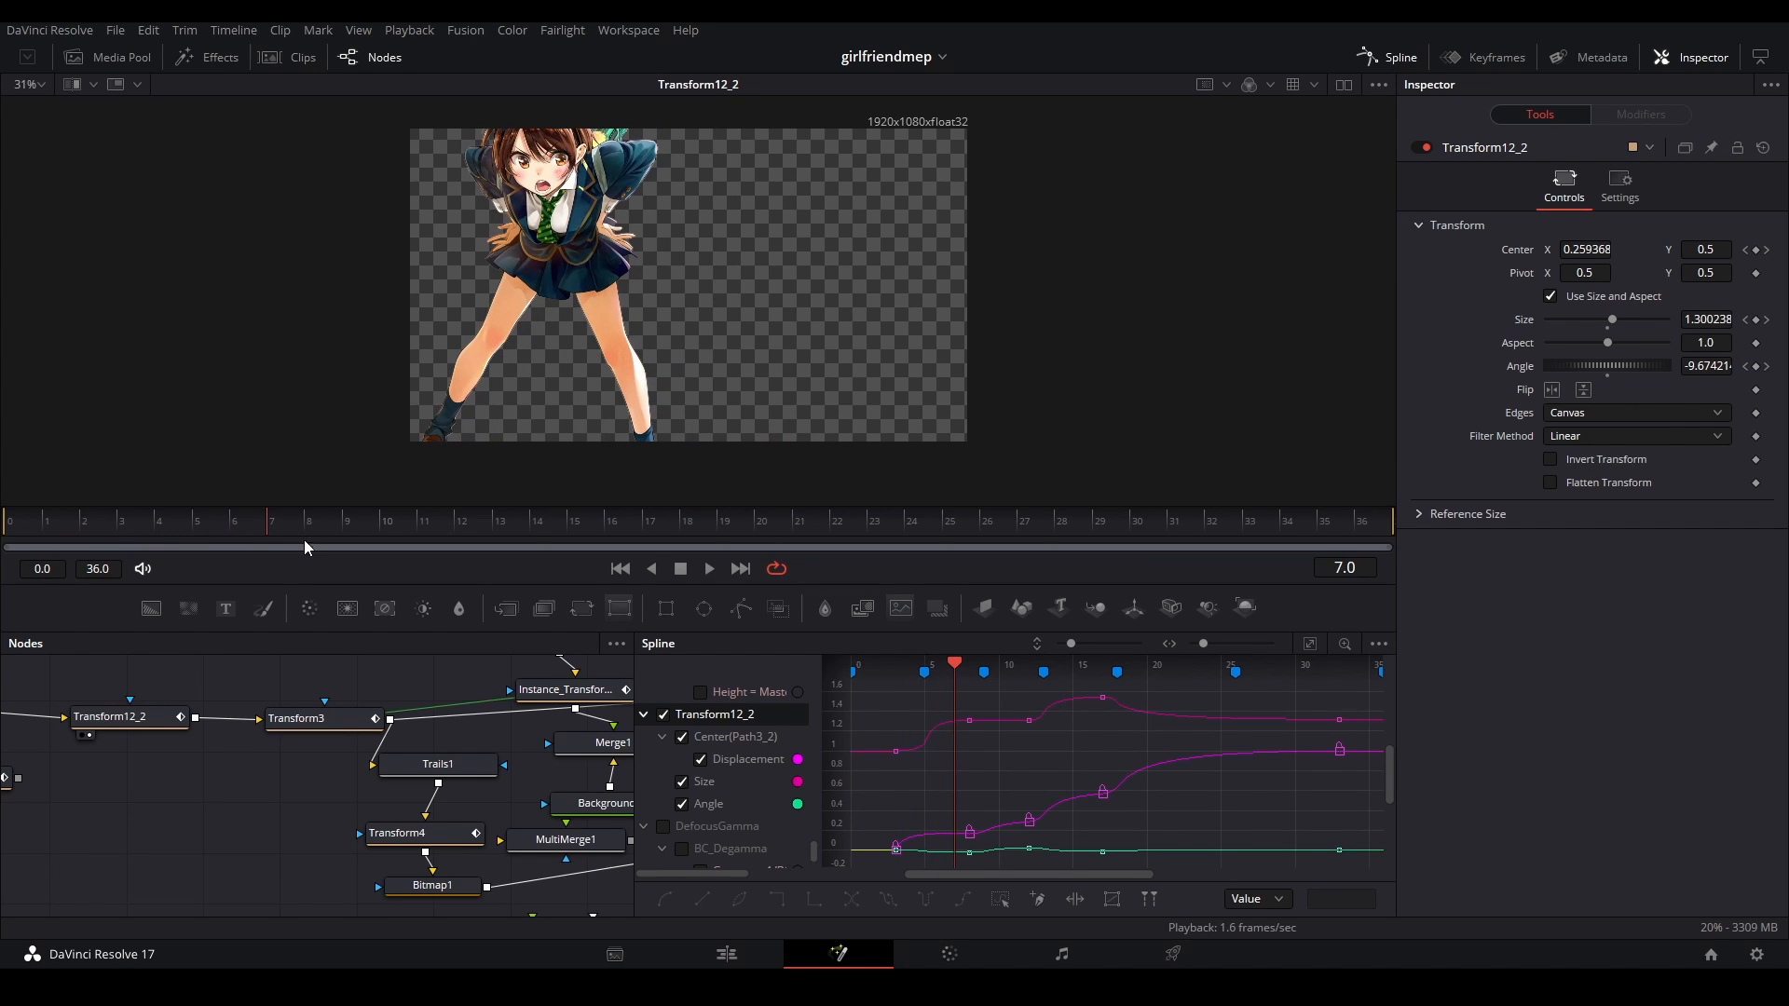
- Find the MediaOut1 node in the node tree and load it in a viewer
{"action": "left_click_drag", "start_coordinate": [502, 744], "coordinate": [104, 910]}
{"action": "scroll", "coordinate": [280, 718], "scroll_direction": "down", "scroll_amount": 5}
{"action": "scroll", "coordinate": [307, 738], "scroll_direction": "up", "scroll_amount": 2}
{"action": "left_click_drag", "start_coordinate": [619, 748], "coordinate": [280, 739]}
{"action": "left_click", "coordinate": [225, 713]}
{"action": "key", "text": "1"}
- Reselect Transform12_2, show its output beside MediaOut1 in dual viewers, and enlarge the MediaOut1 image
{"action": "left_click_drag", "start_coordinate": [164, 753], "coordinate": [637, 798]}
{"action": "left_click_drag", "start_coordinate": [79, 787], "coordinate": [634, 803]}
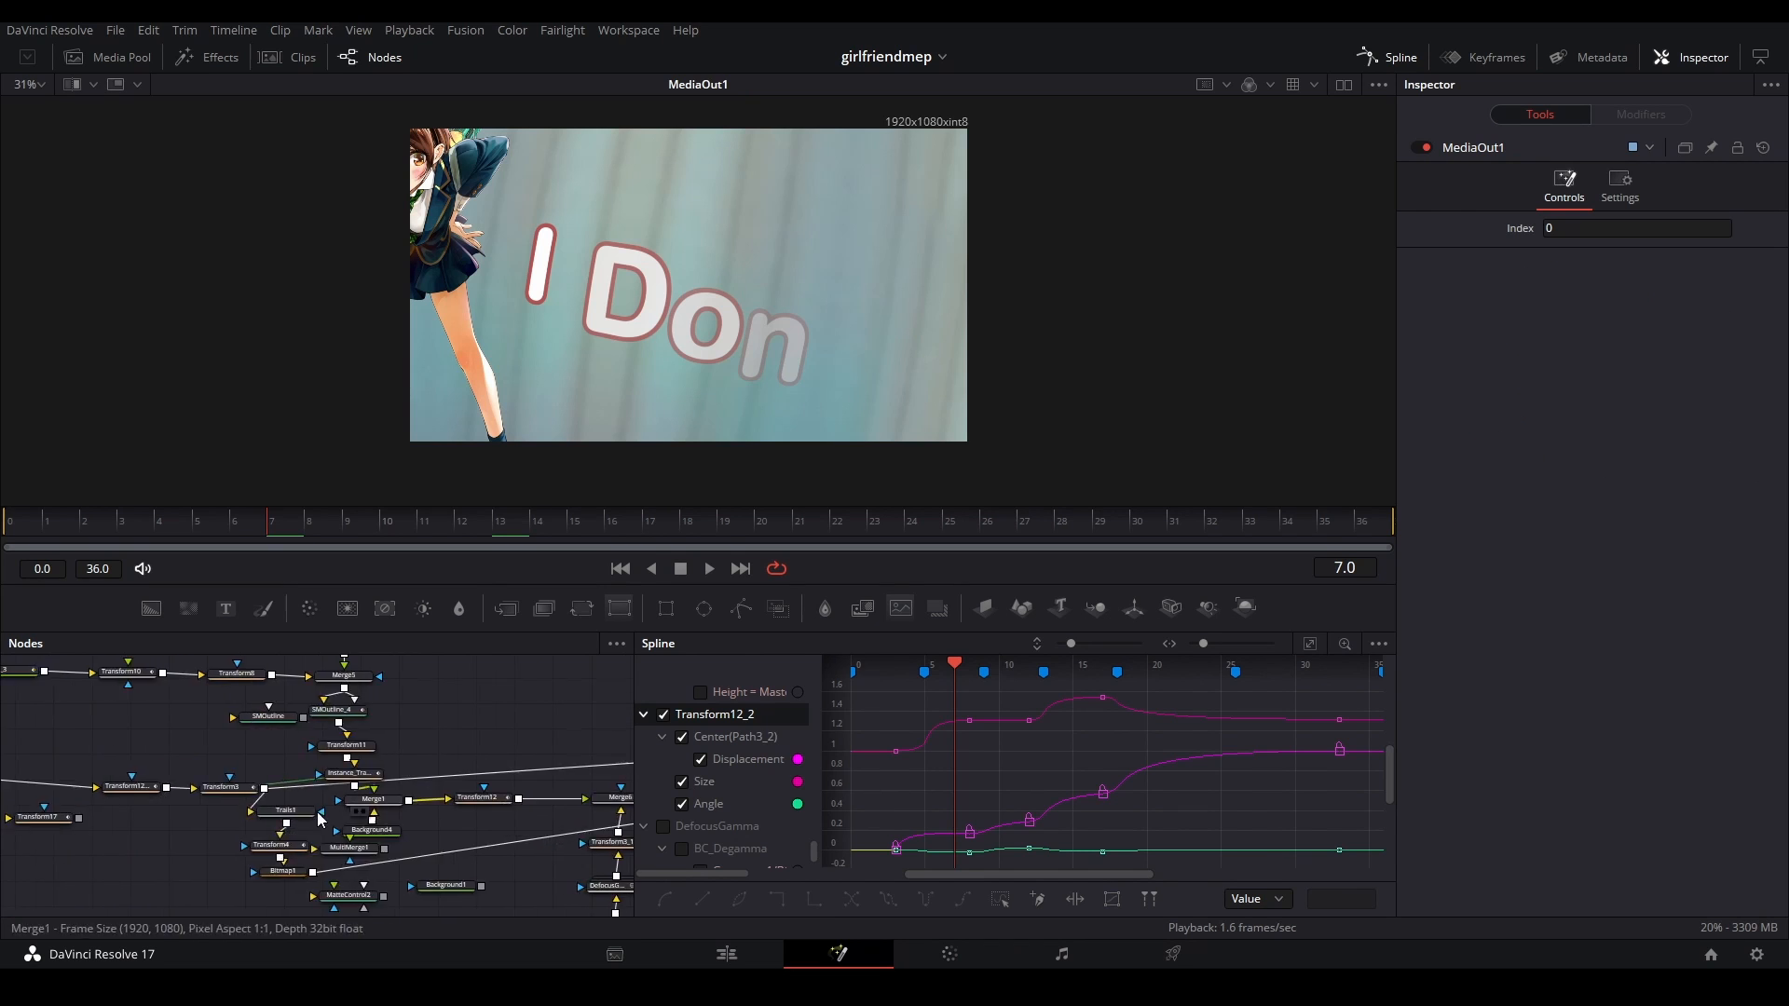
{"action": "left_click_drag", "start_coordinate": [157, 803], "coordinate": [359, 803]}
{"action": "left_click", "coordinate": [348, 794]}
{"action": "left_click", "coordinate": [1343, 85]}
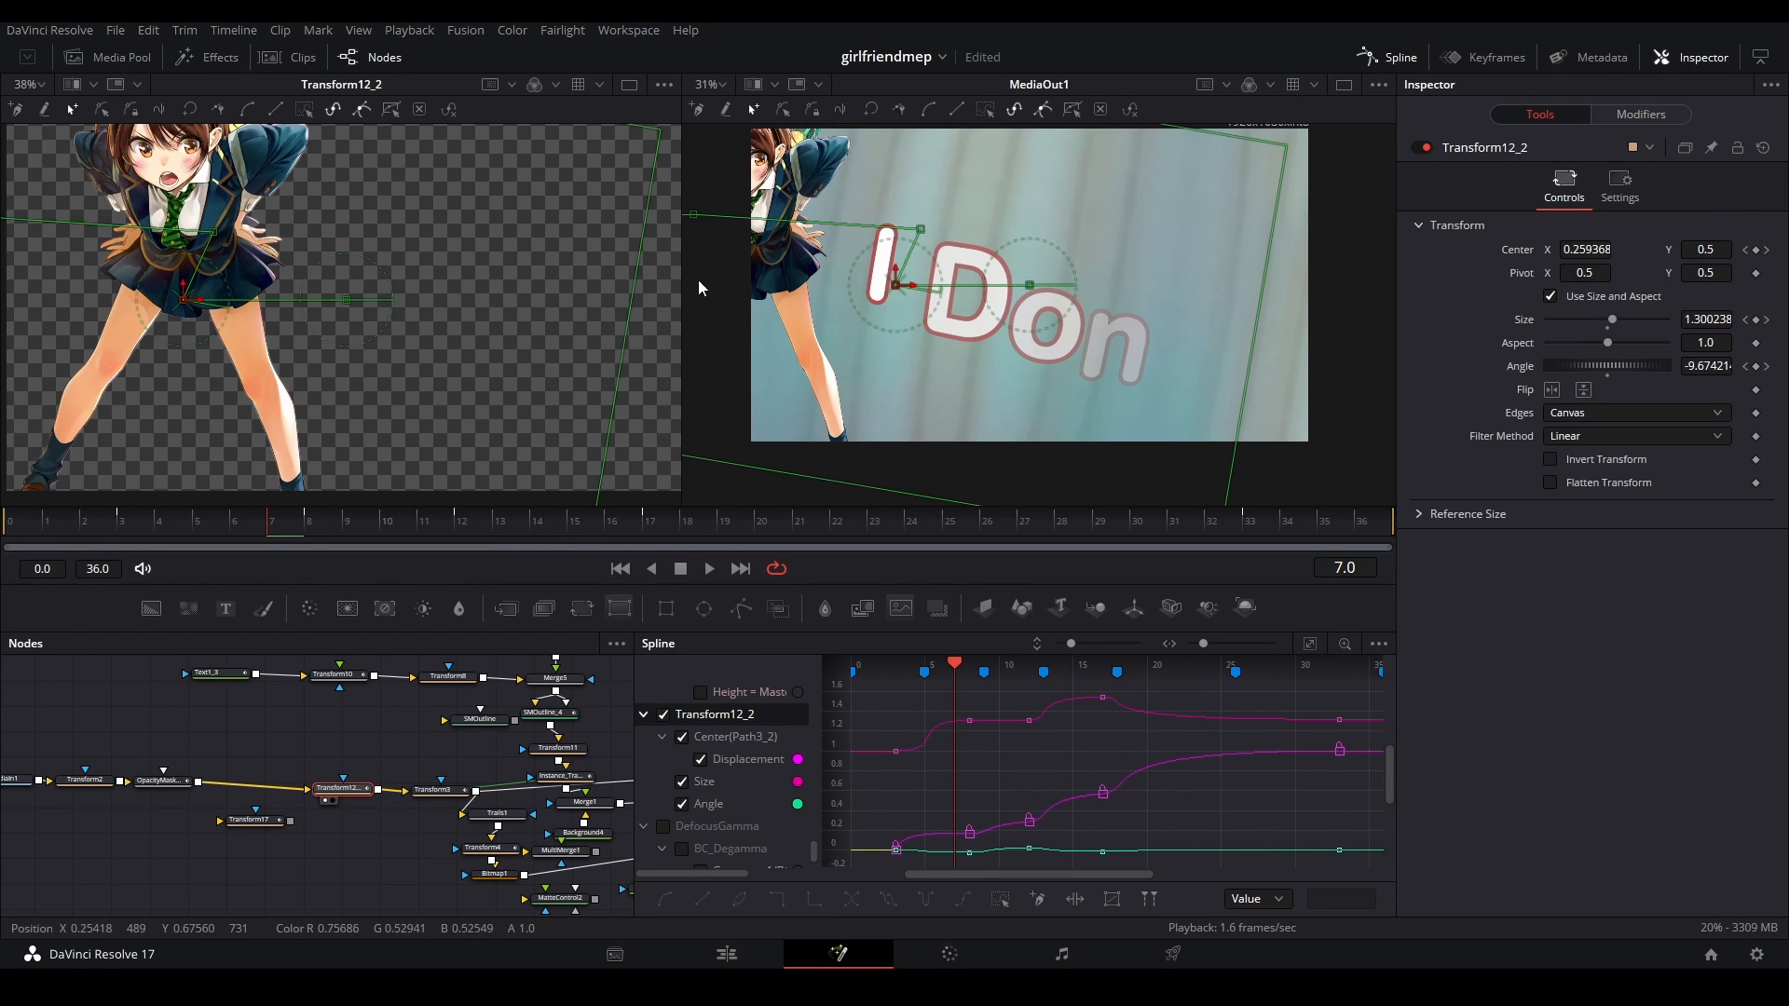
{"action": "scroll", "coordinate": [977, 483], "scroll_direction": "up", "scroll_amount": 3}
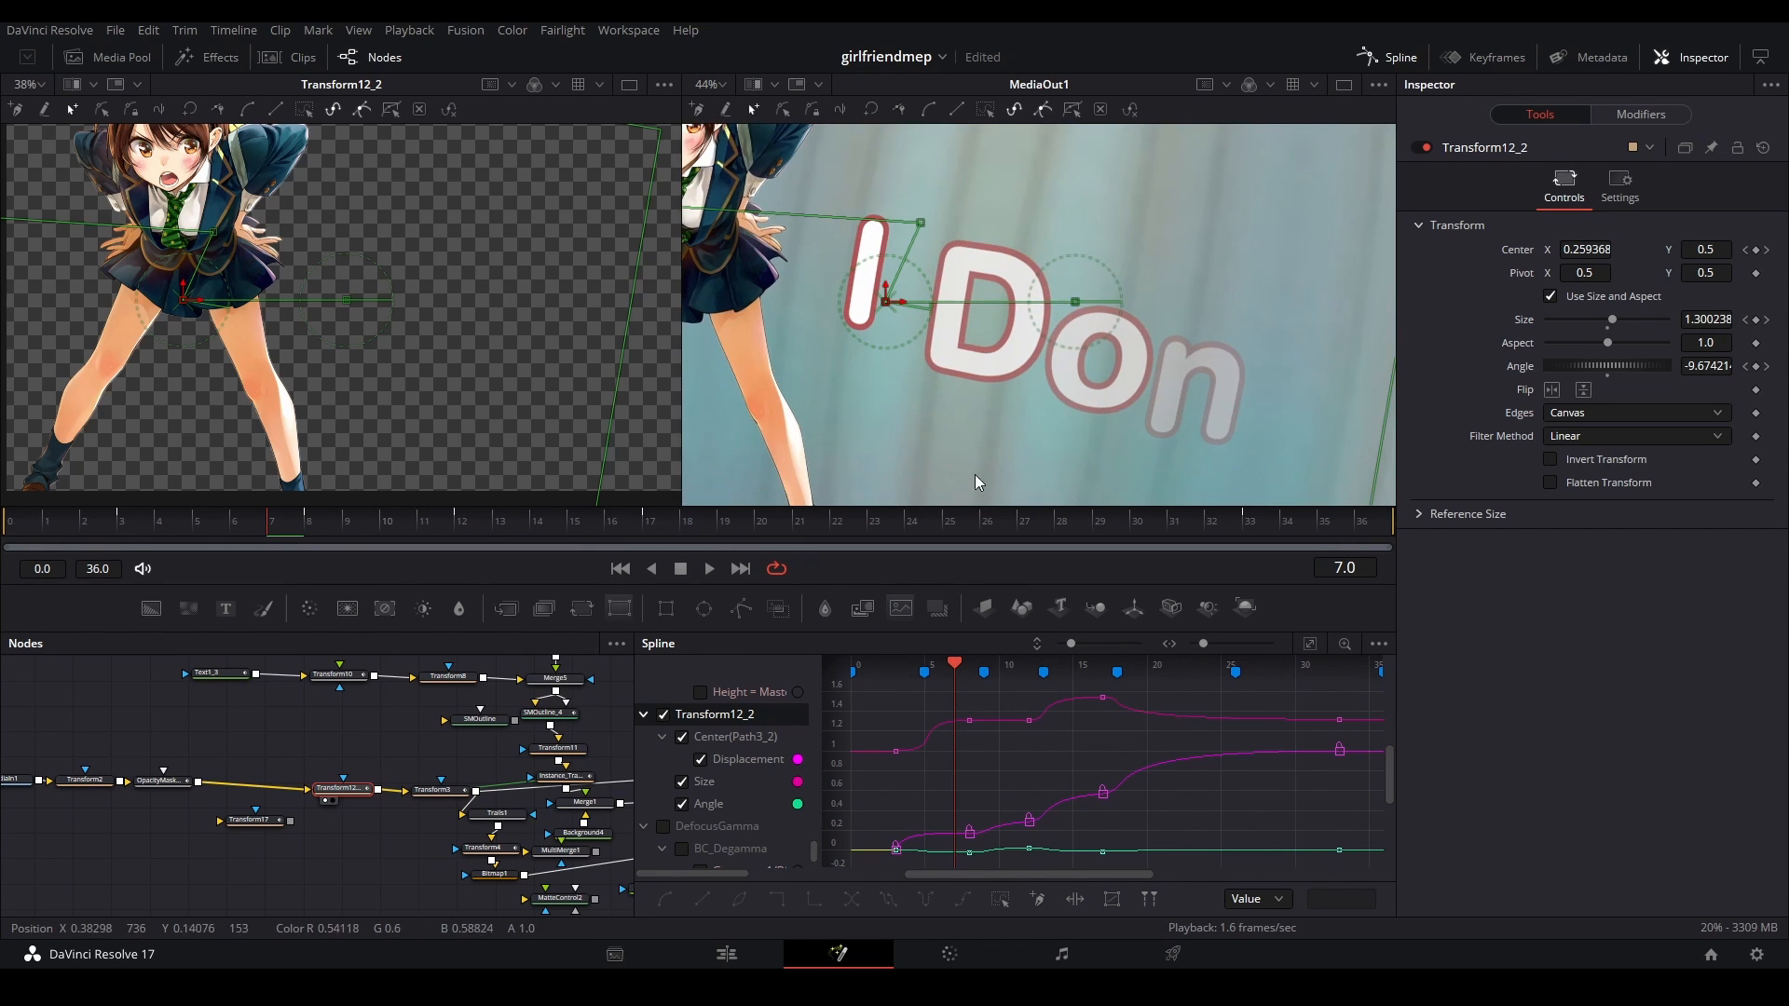
- Play both viewers from frame 4, and scrub between frames 3 and 5 to compare Transform12_2 with the final output
{"action": "left_click", "coordinate": [158, 527]}
{"action": "key", "text": "space"}
{"action": "key", "text": "space"}
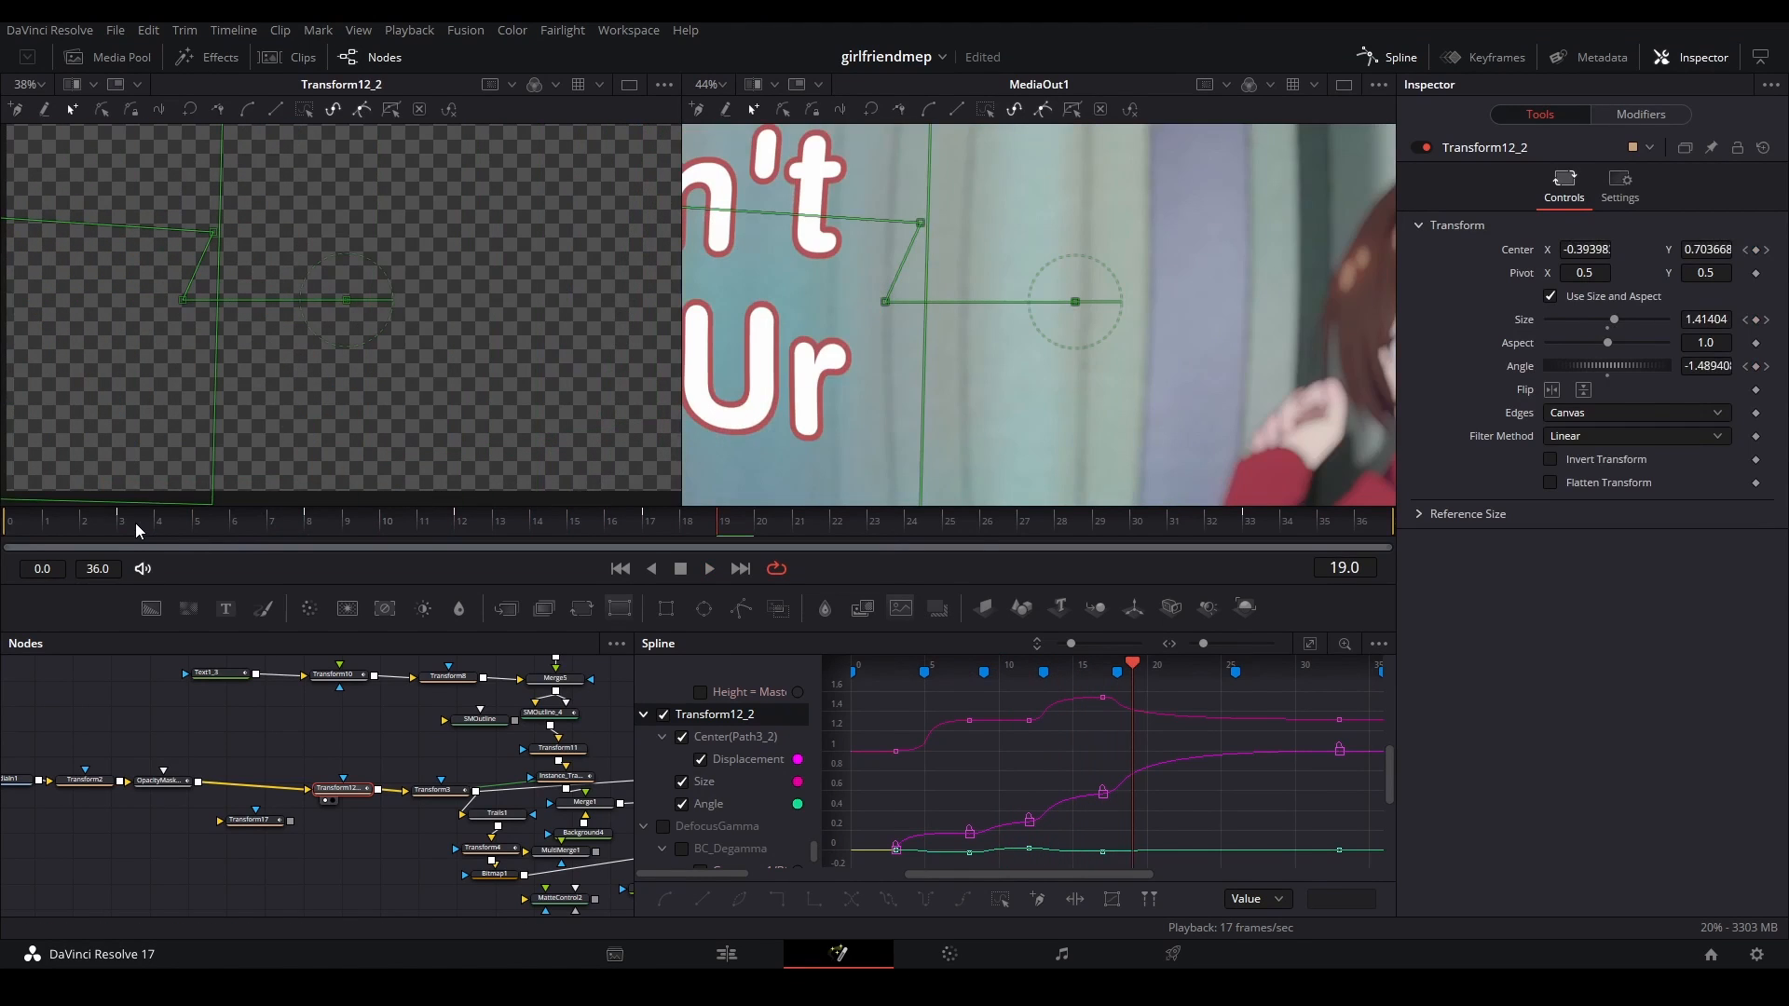
{"action": "left_click_drag", "start_coordinate": [136, 522], "coordinate": [222, 523]}
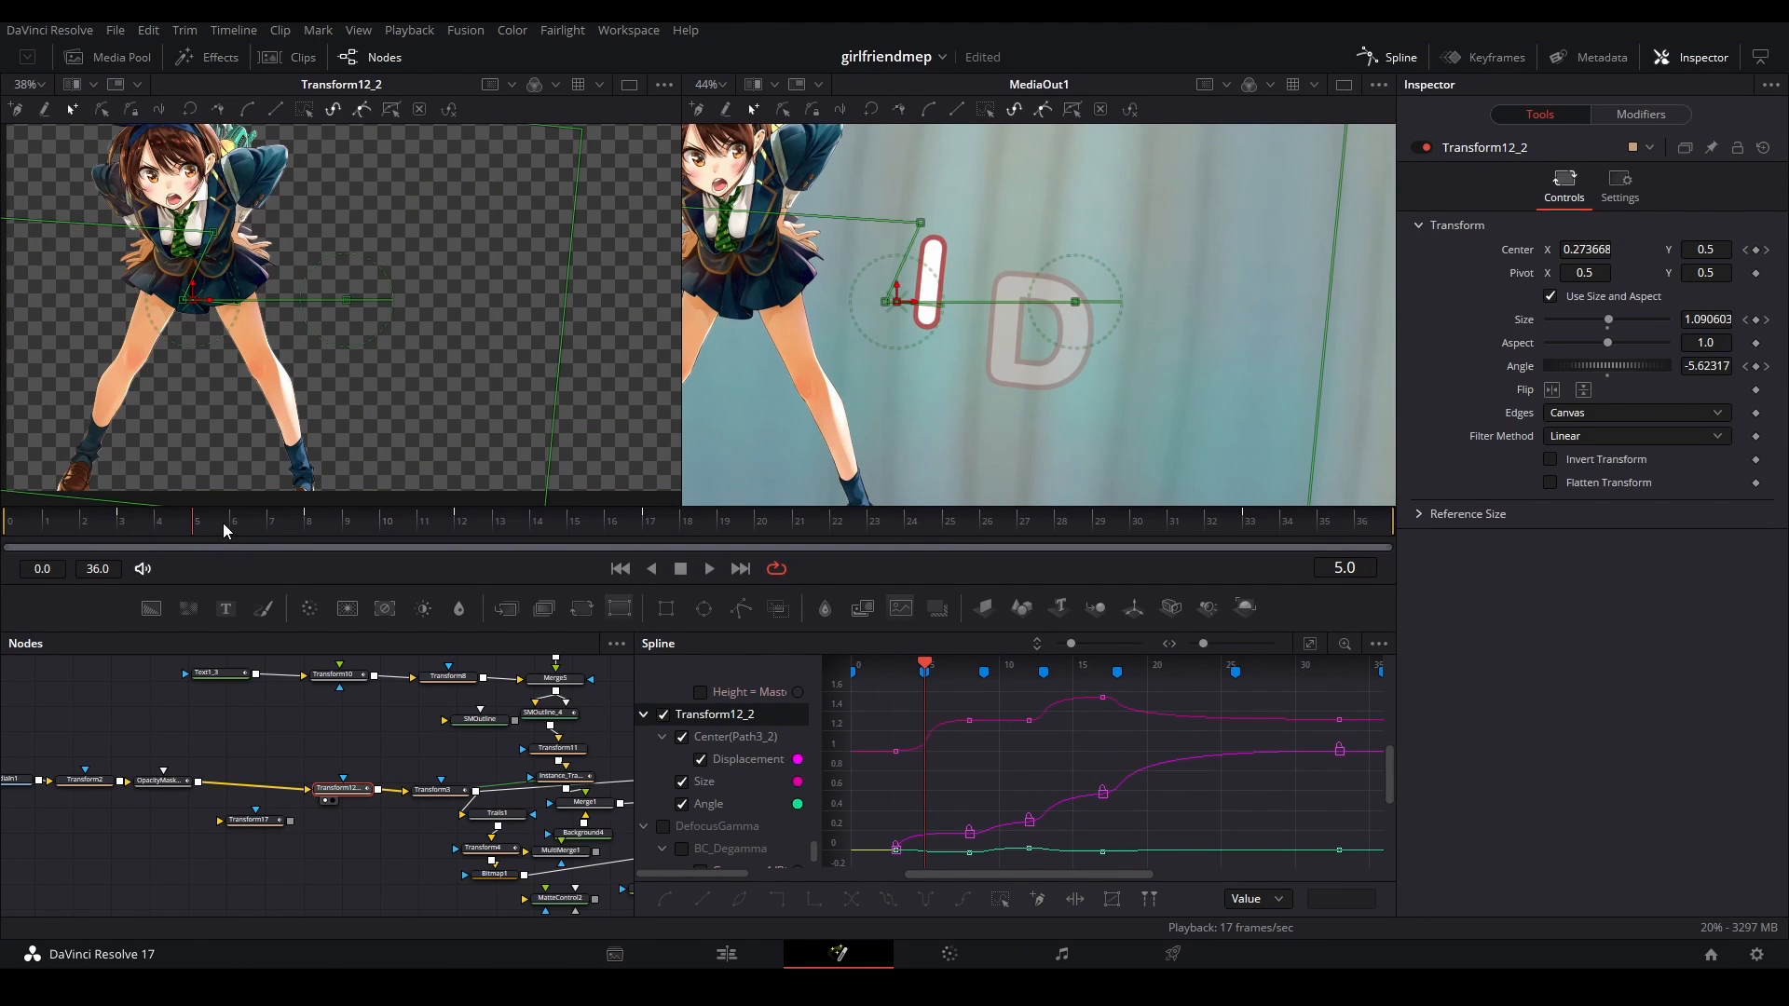
{"action": "left_click_drag", "start_coordinate": [222, 523], "coordinate": [127, 519]}
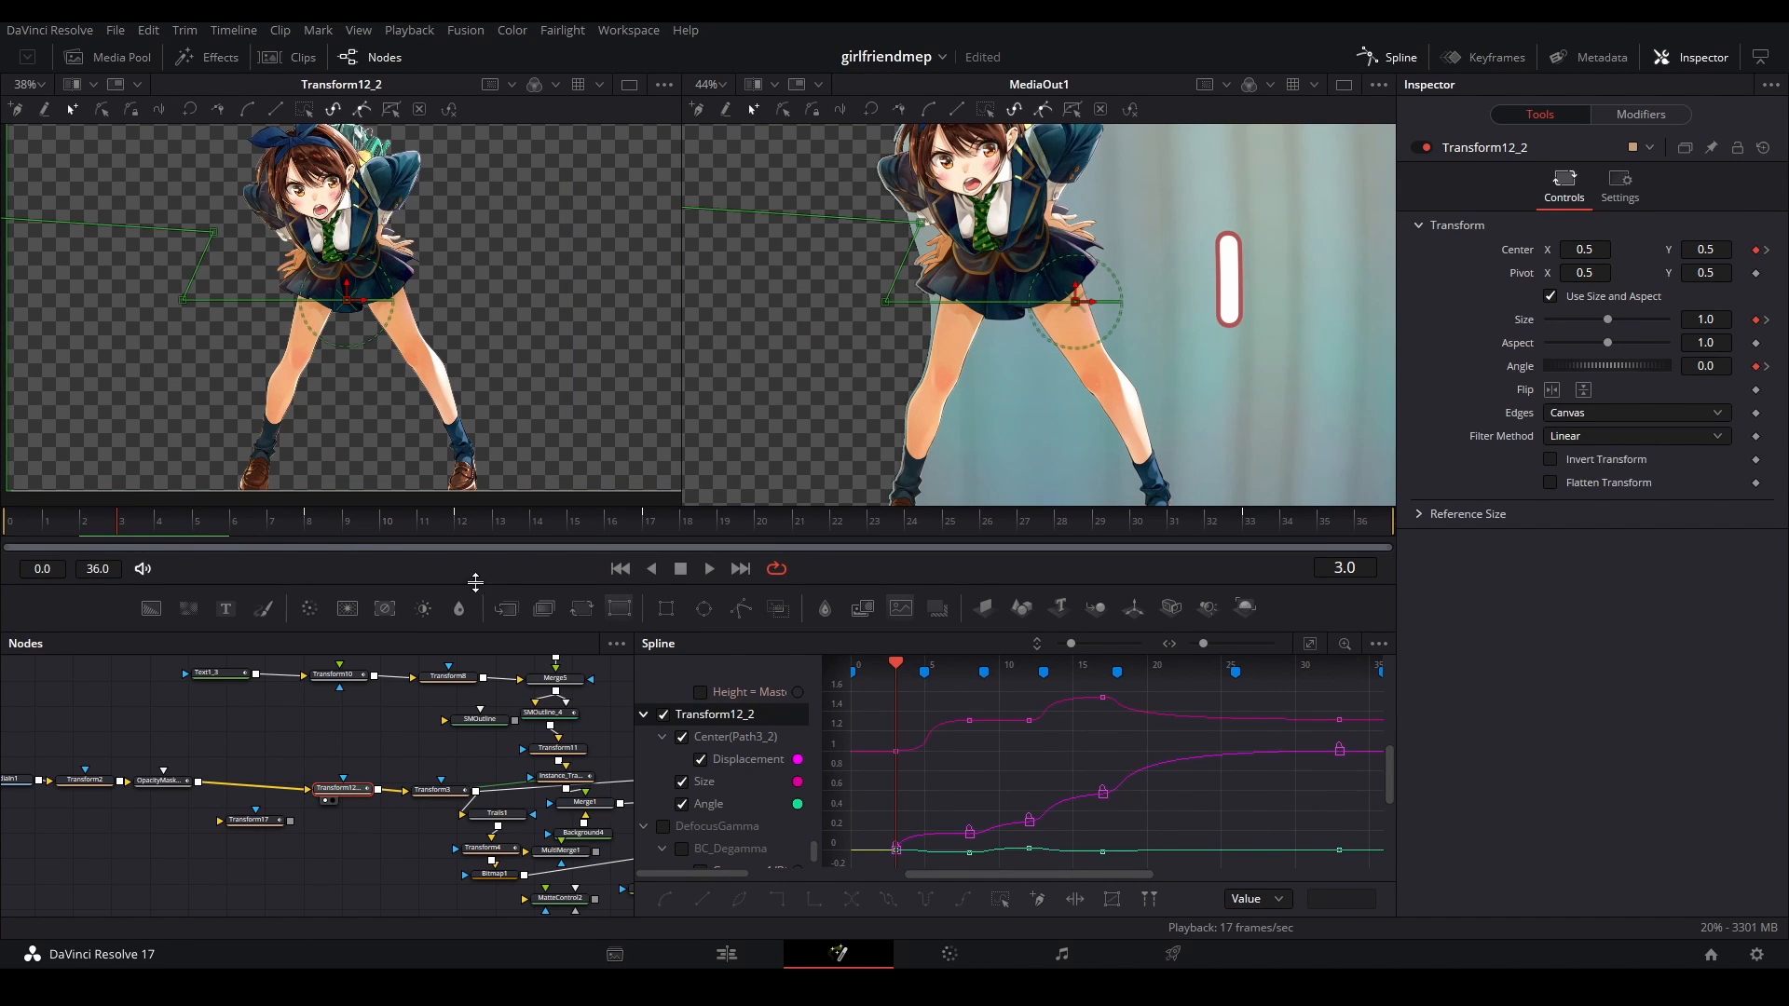
- Check the Transform12_2 keyframes at frames 8 and 12, and scrub on to frame 30
{"action": "left_click", "coordinate": [309, 520]}
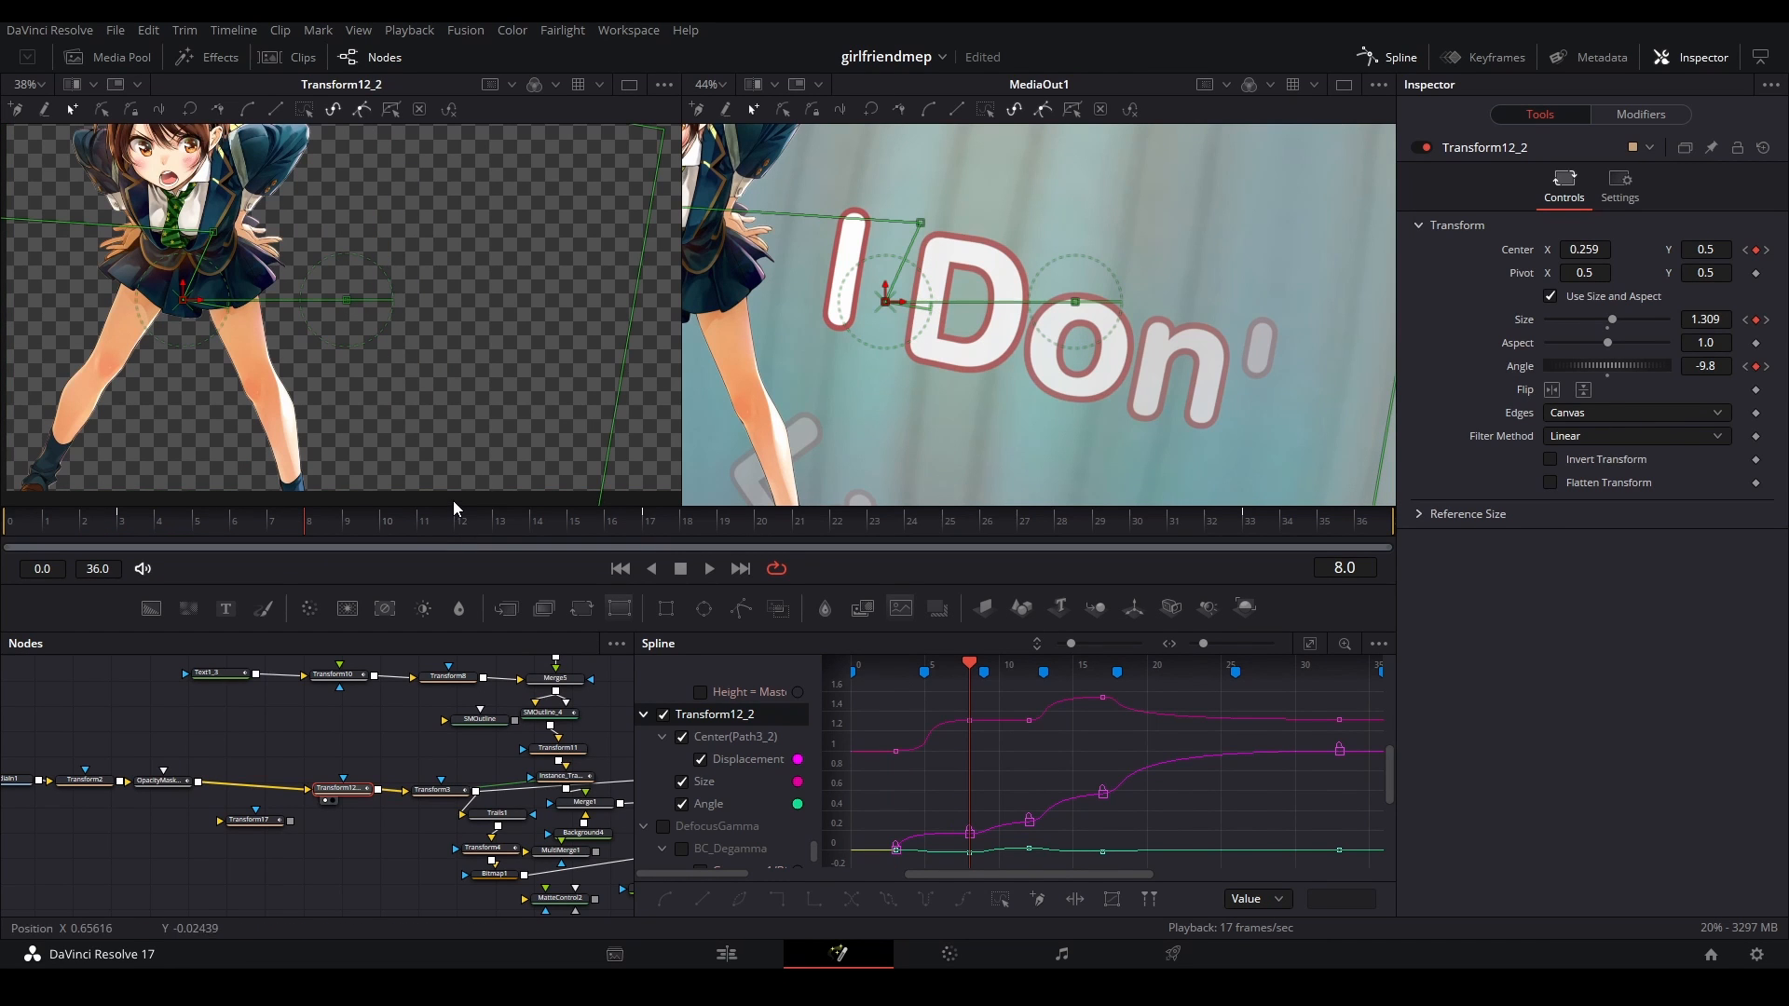
{"action": "left_click", "coordinate": [464, 526]}
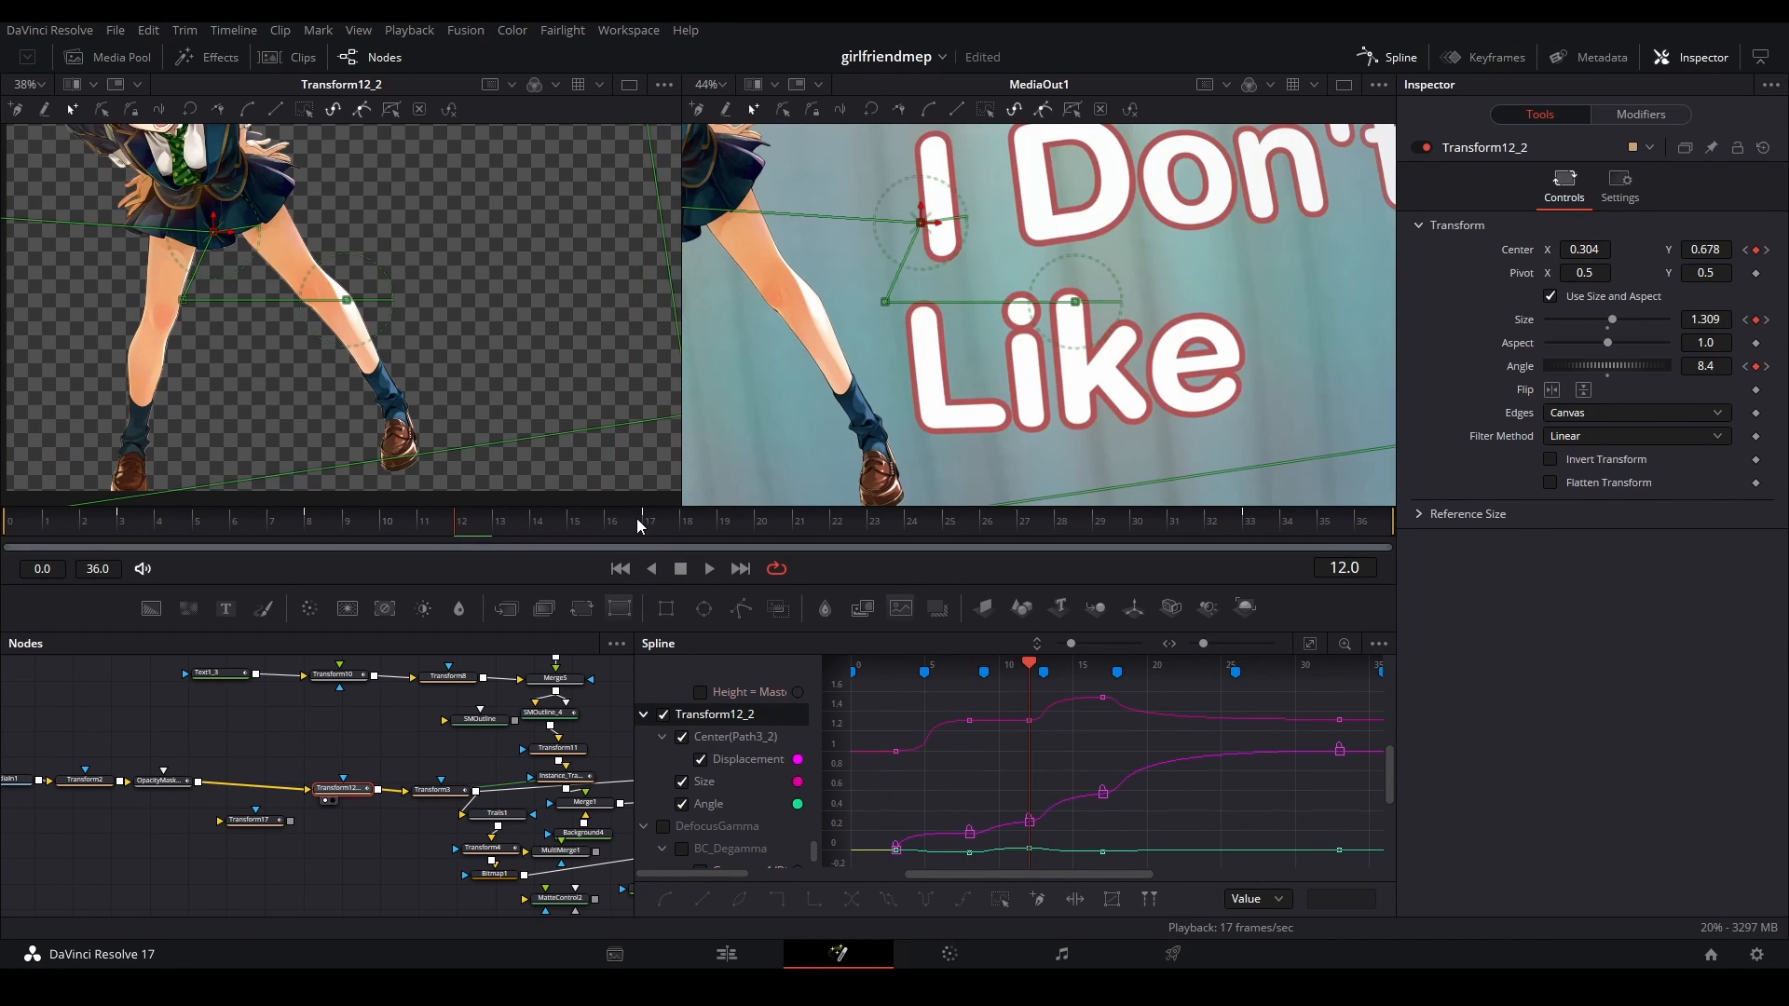
{"action": "left_click", "coordinate": [334, 519]}
{"action": "left_click_drag", "start_coordinate": [333, 520], "coordinate": [1065, 532]}
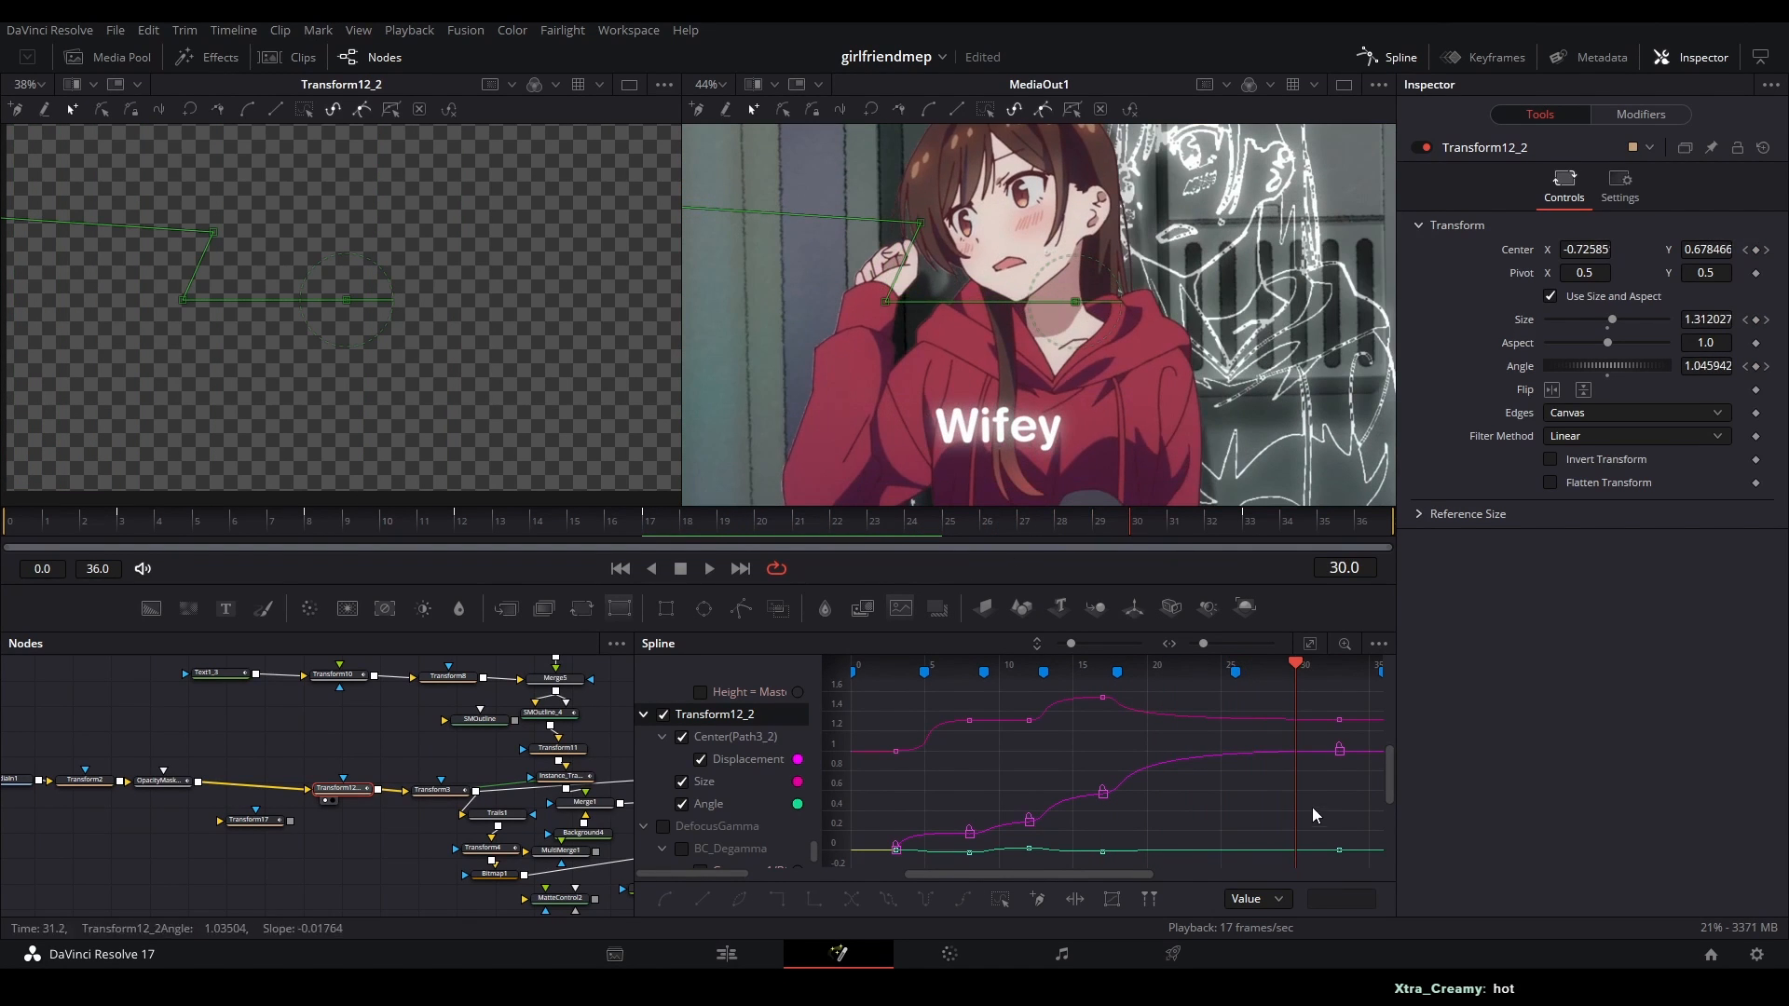
- Replay the composition from the beginning to frame 20 and examine Transform12_2's Size curve up close in the Spline editor
{"action": "left_click", "coordinate": [306, 542]}
{"action": "left_click_drag", "start_coordinate": [305, 542], "coordinate": [28, 548]}
{"action": "key", "text": "space"}
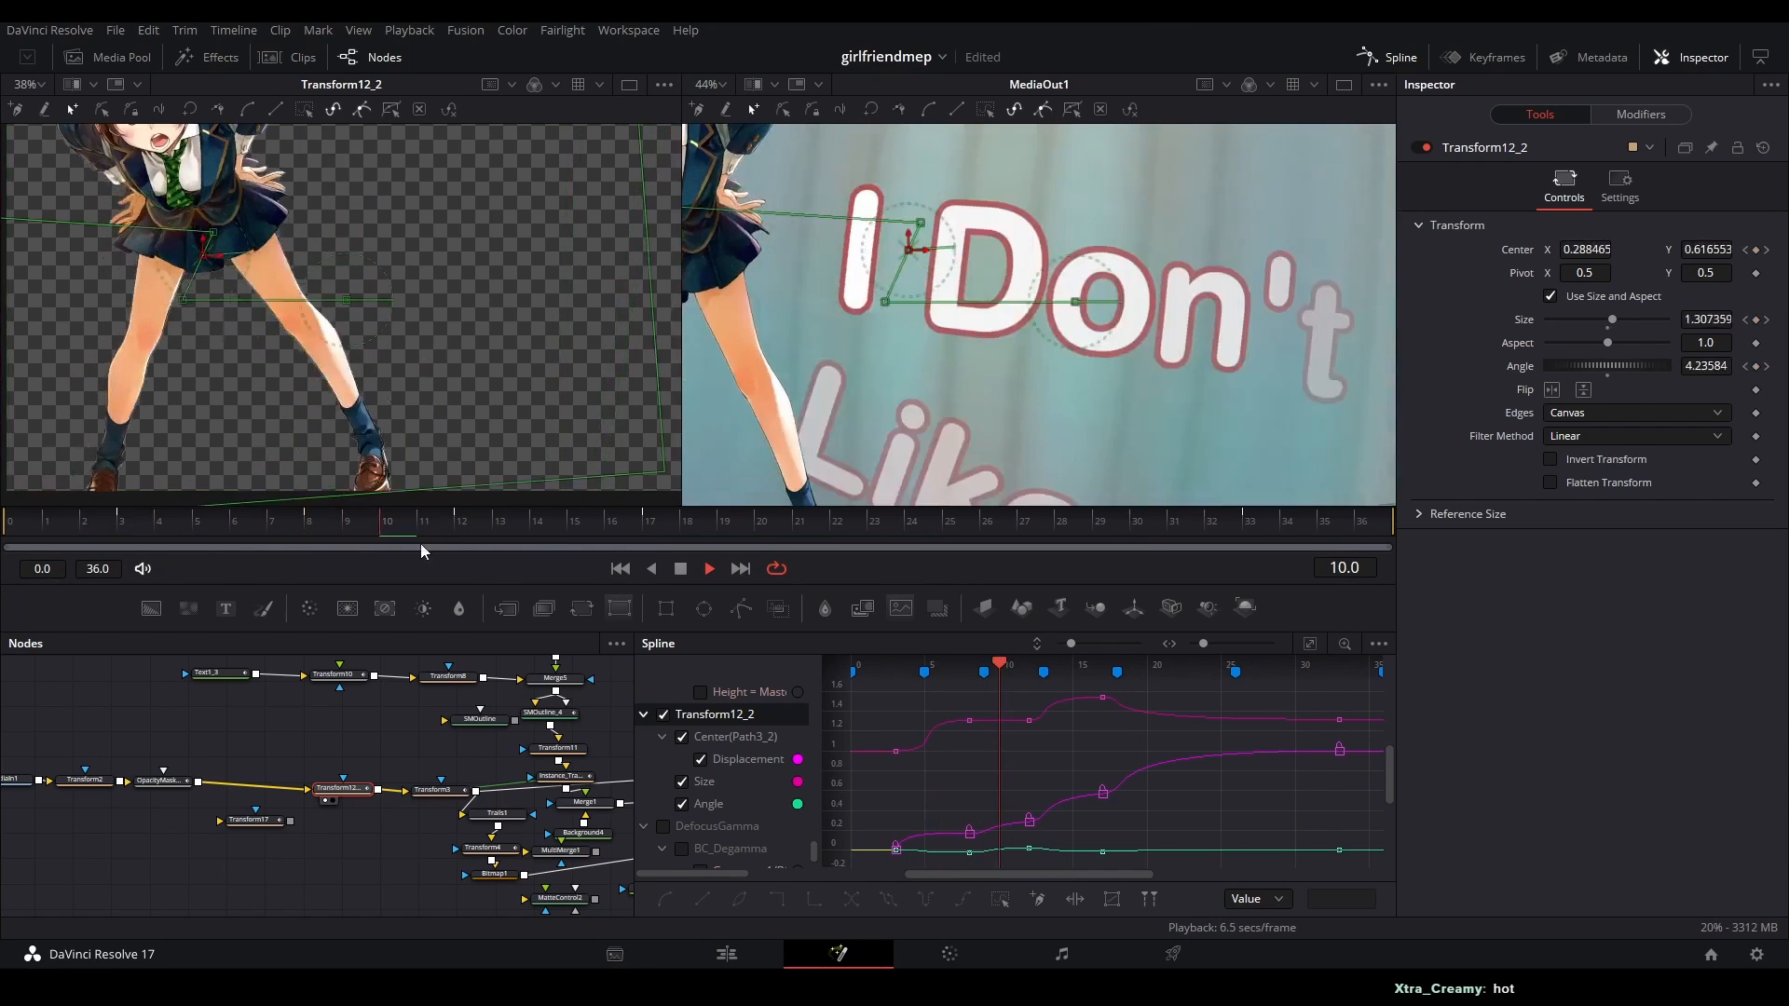
{"action": "key", "text": "space"}
{"action": "scroll", "coordinate": [948, 741], "scroll_direction": "up", "scroll_amount": 2}
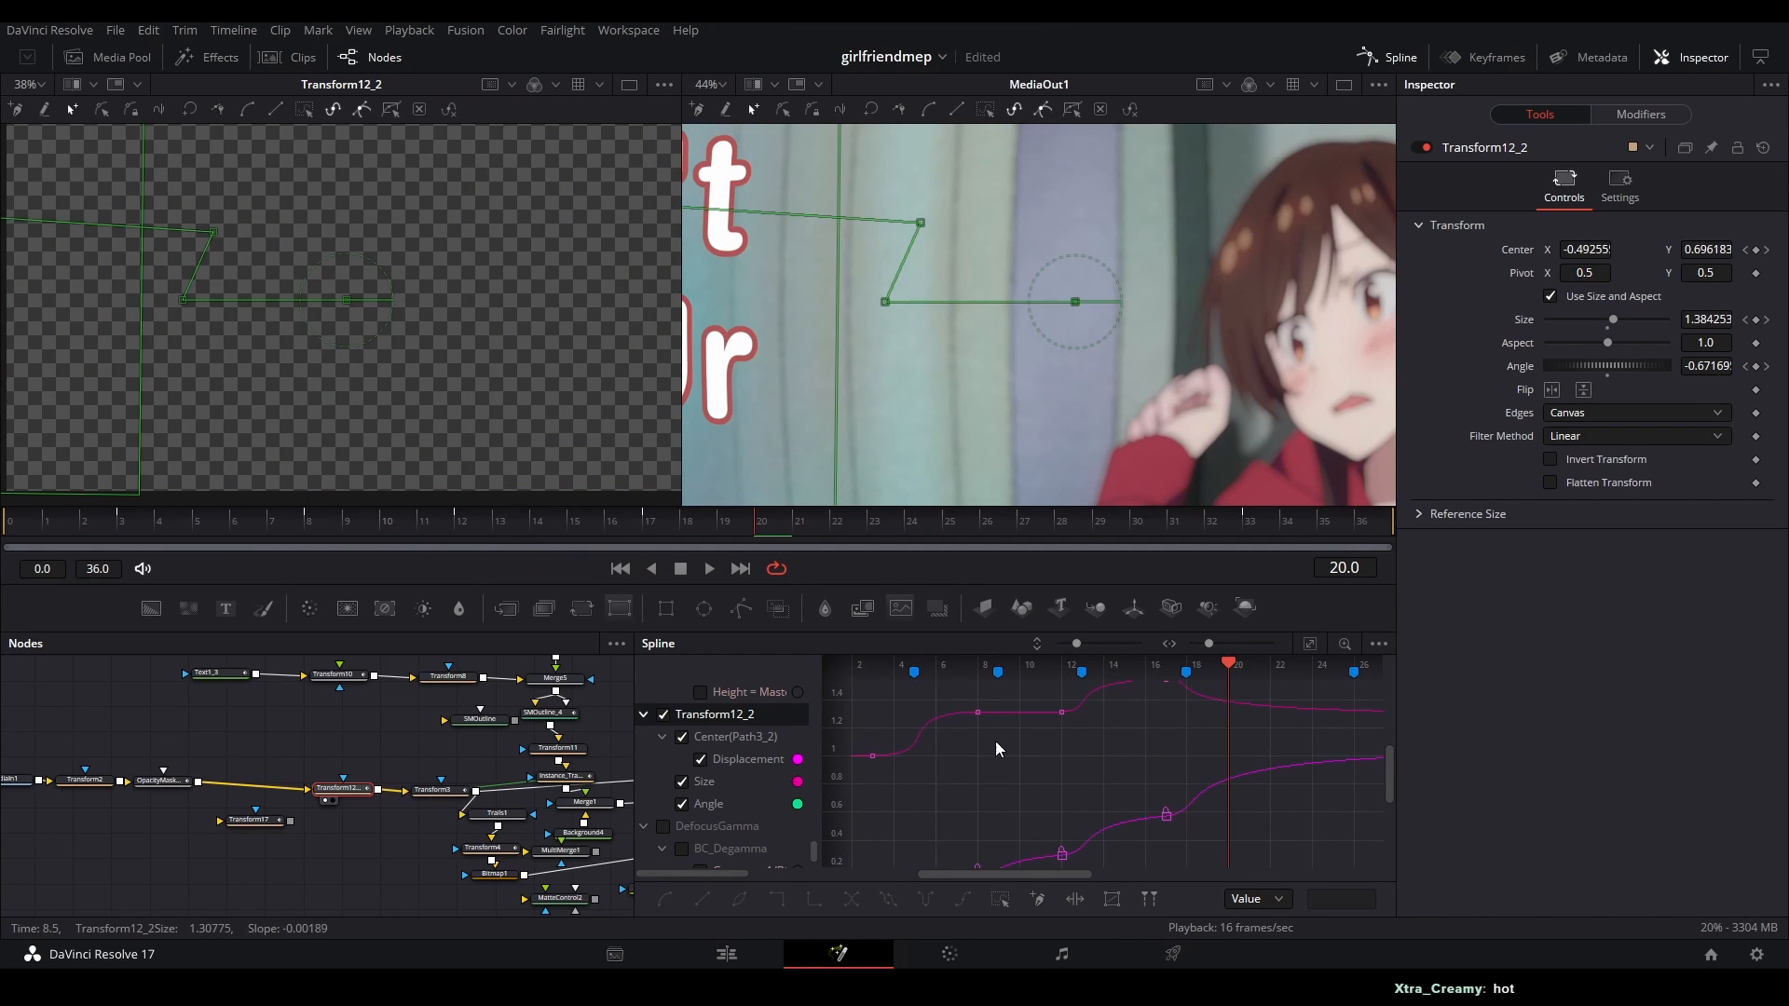
{"action": "left_click_drag", "start_coordinate": [997, 744], "coordinate": [1020, 783]}
{"action": "scroll", "coordinate": [959, 683], "scroll_direction": "up", "scroll_amount": 1}
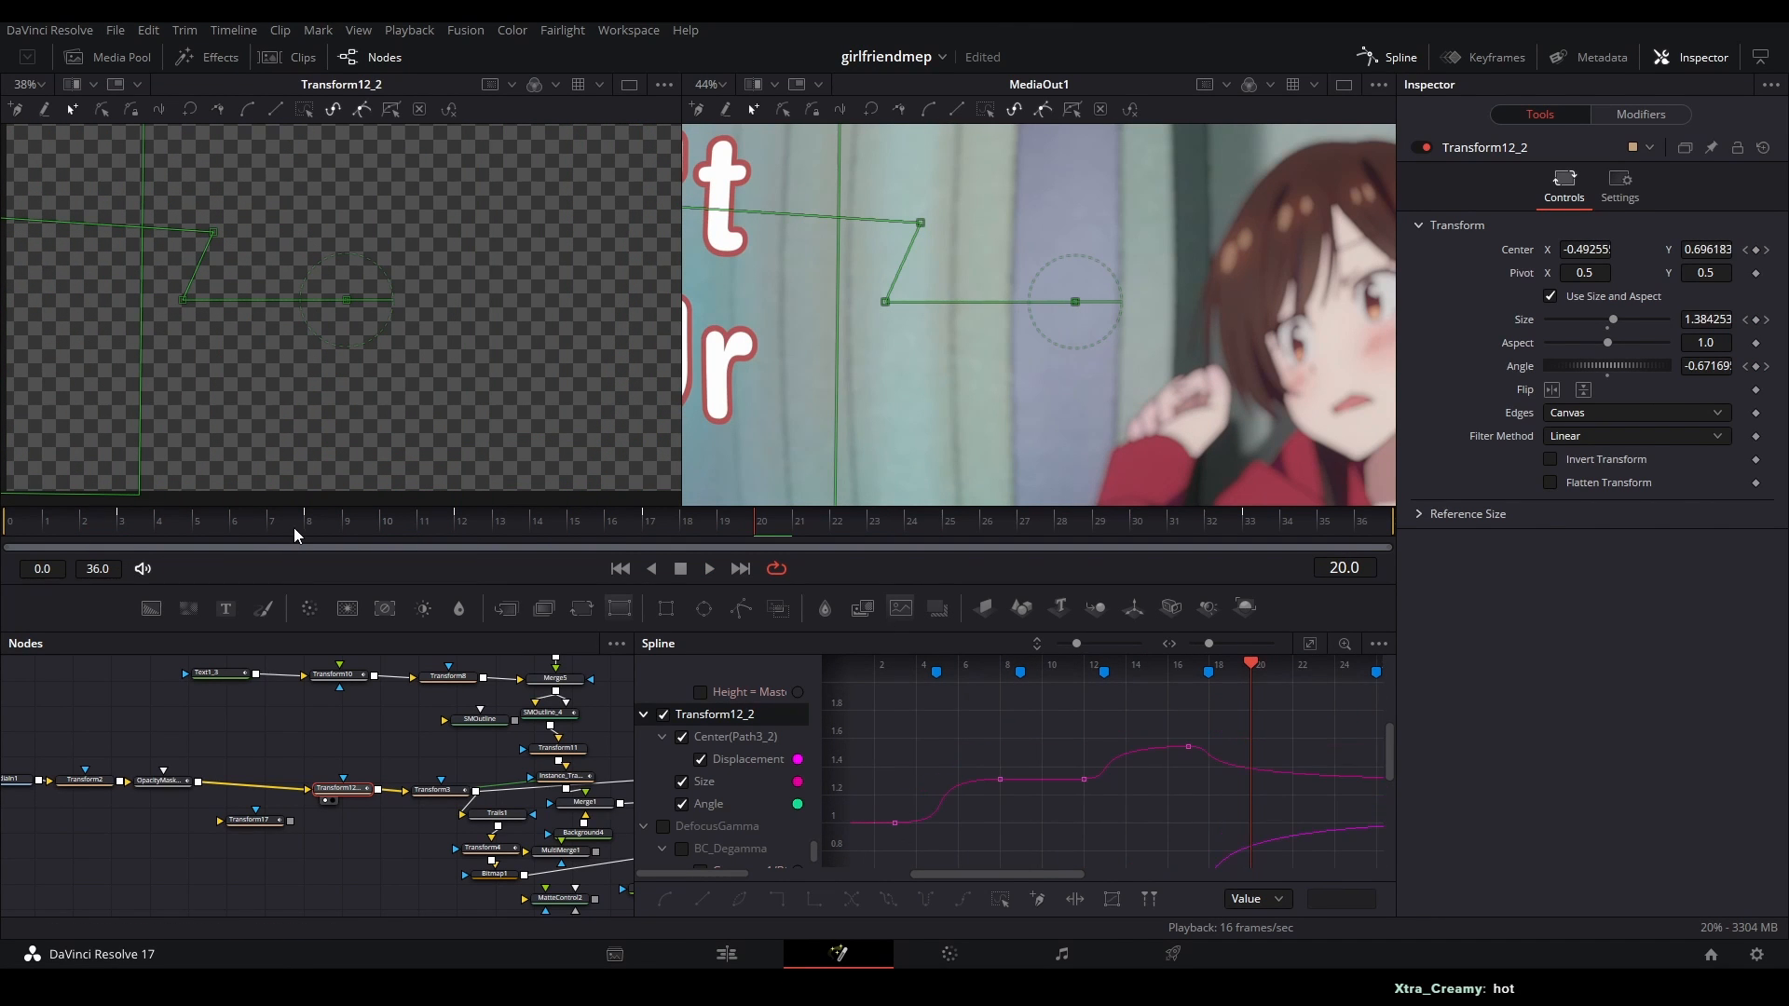
- Scrub back to frame 5 and examine Transform12_2's Size curve up close in the Spline editor
{"action": "left_click_drag", "start_coordinate": [258, 522], "coordinate": [221, 524]}
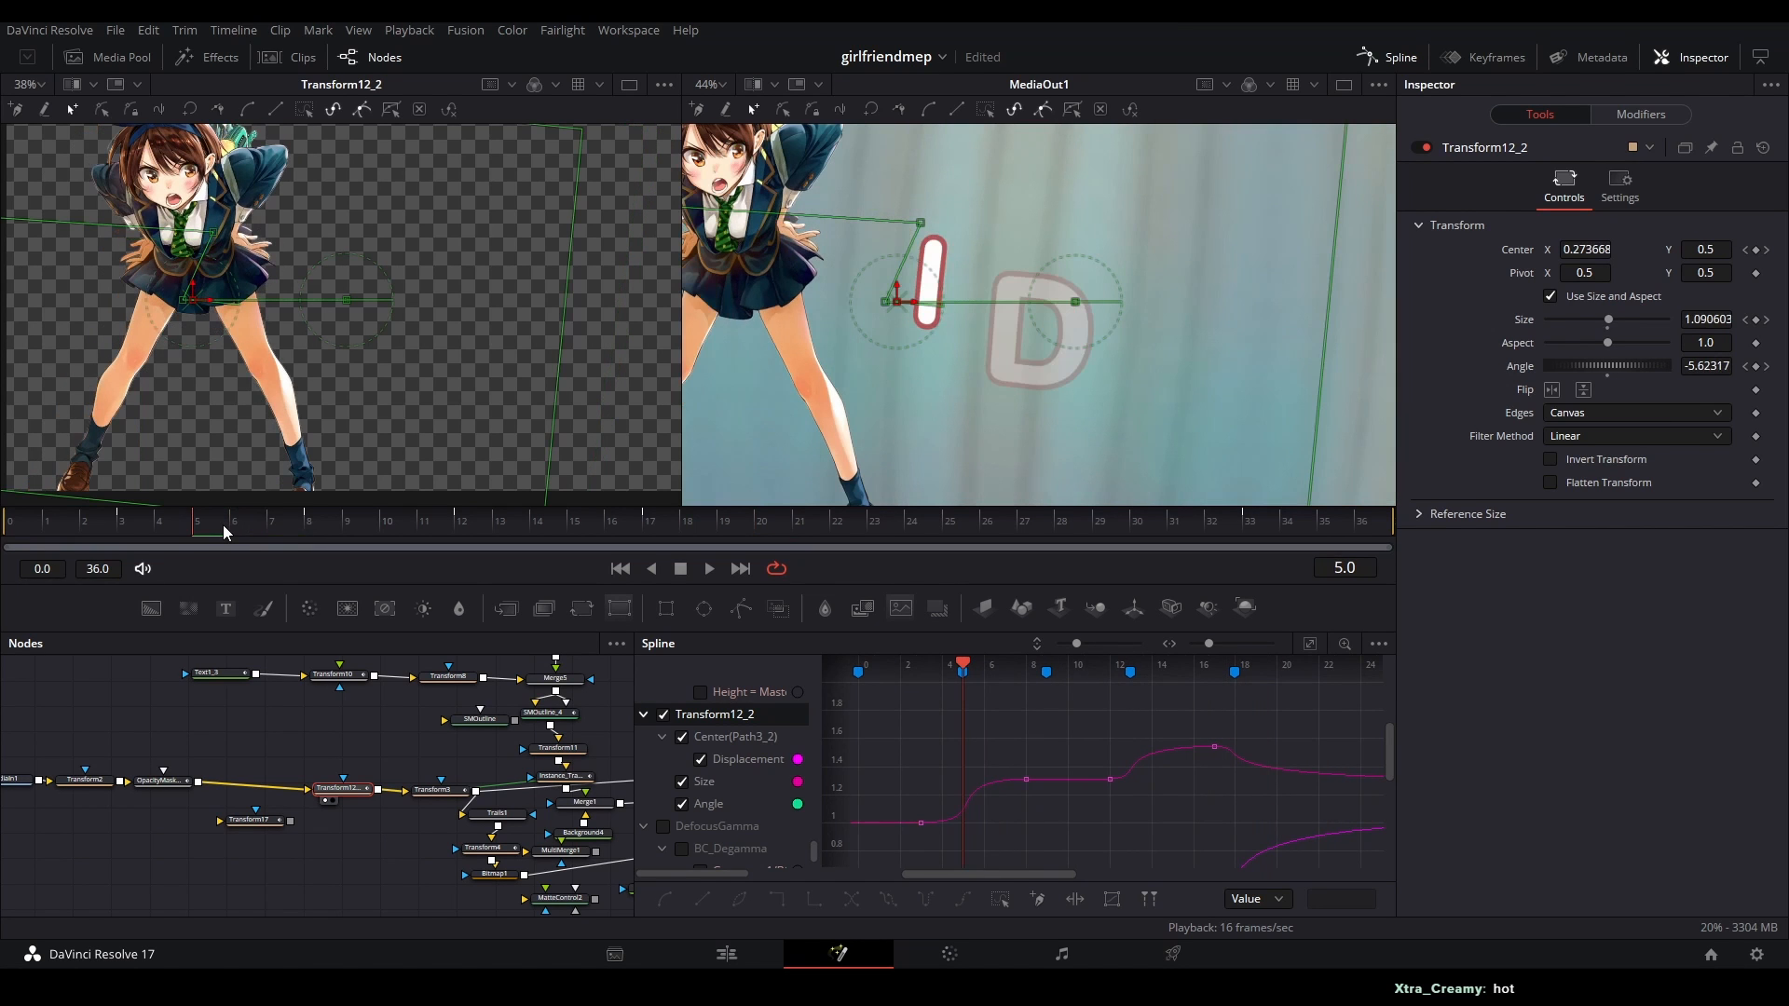
{"action": "scroll", "coordinate": [1066, 794], "scroll_direction": "up", "scroll_amount": 2}
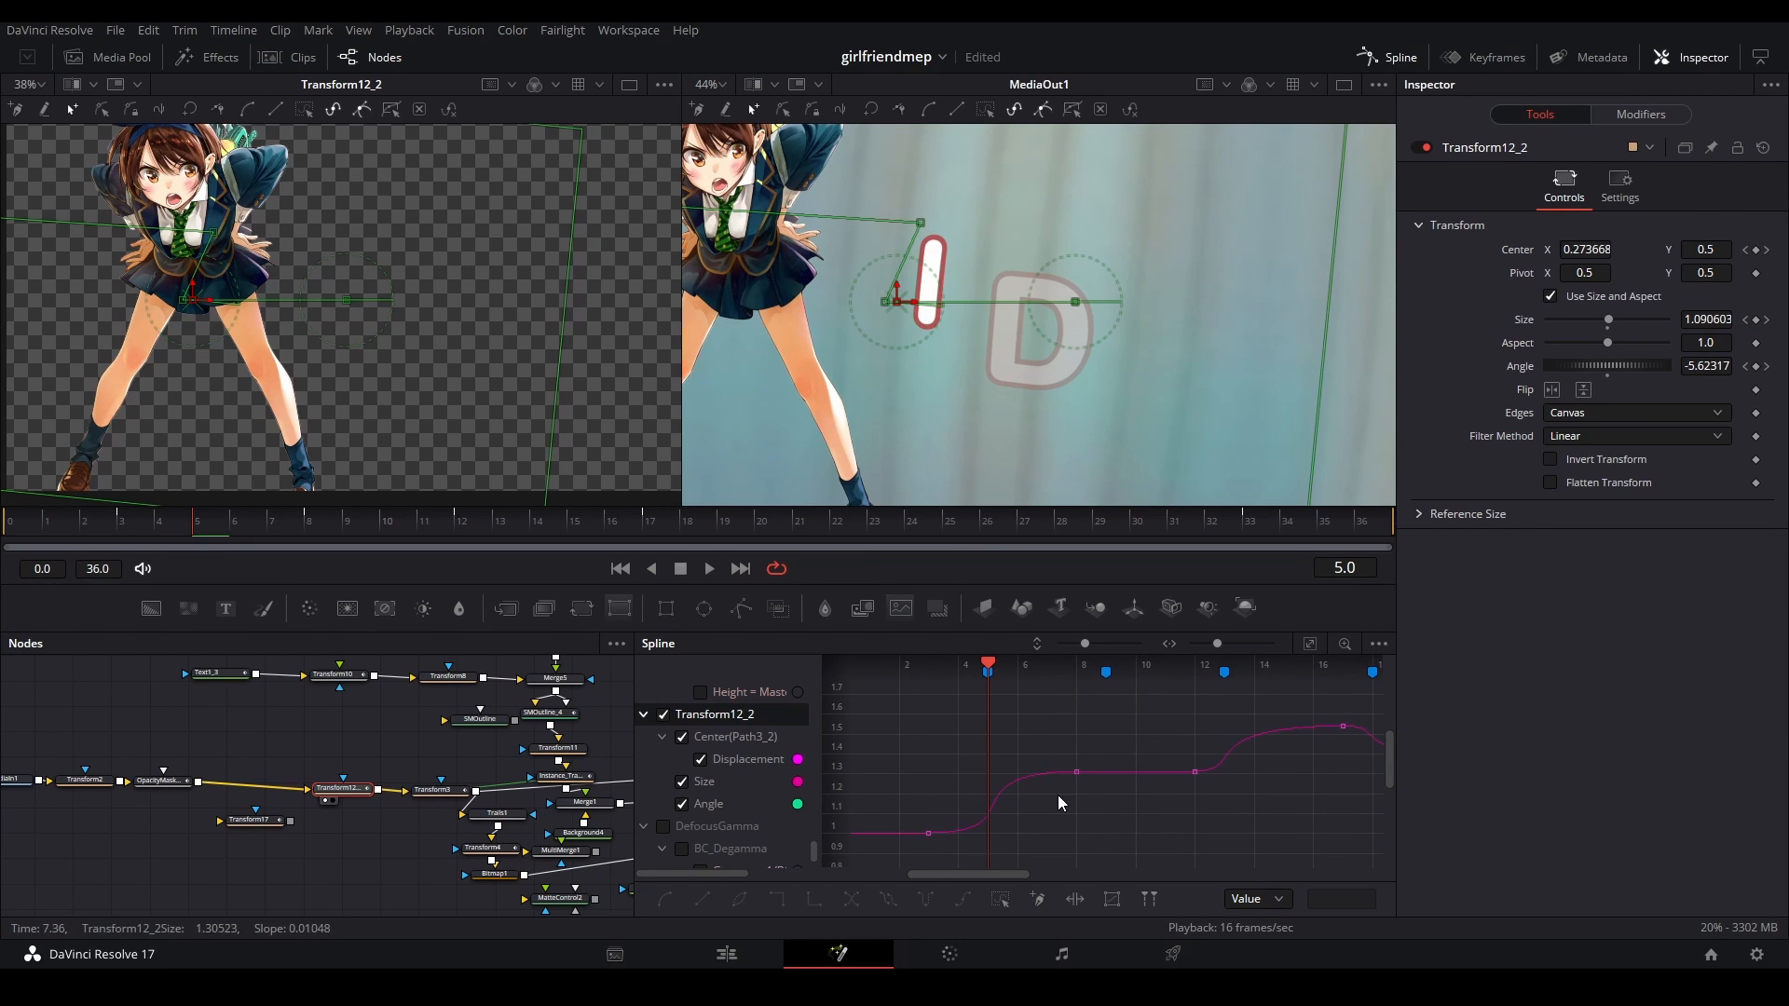
{"action": "left_click_drag", "start_coordinate": [1021, 758], "coordinate": [966, 841]}
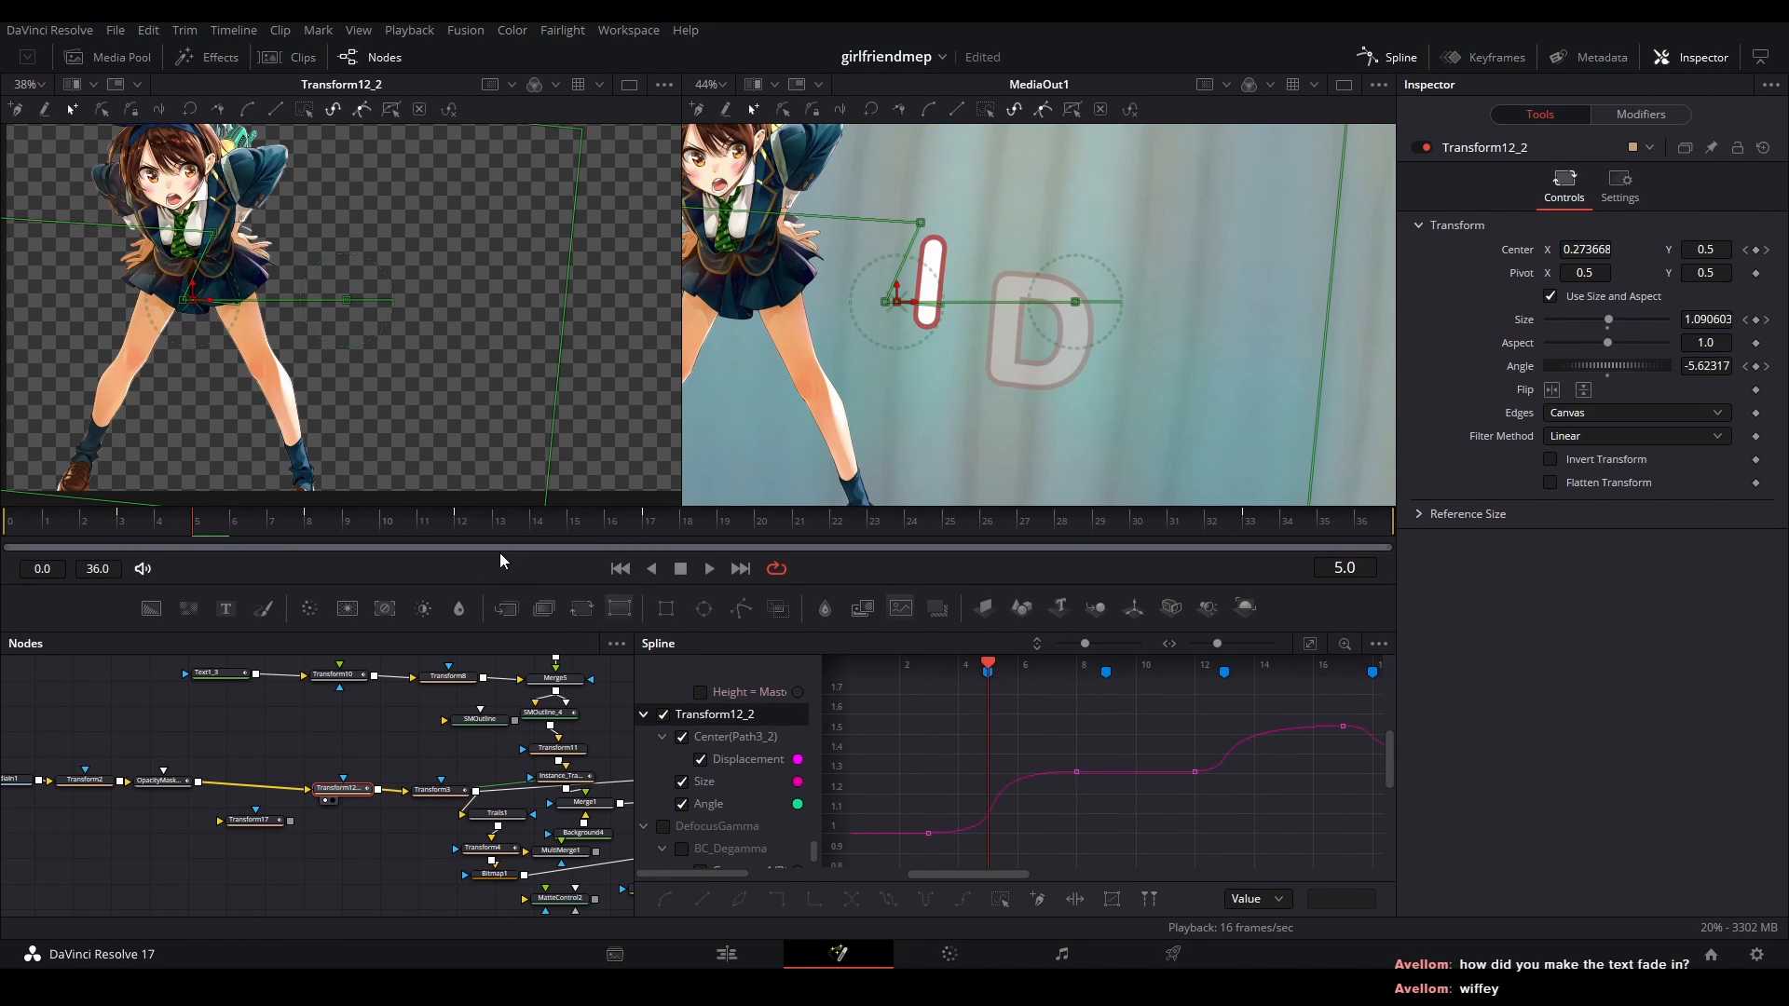
- Clear the Transform12_2 node selection and save the project
{"action": "left_click", "coordinate": [311, 887]}
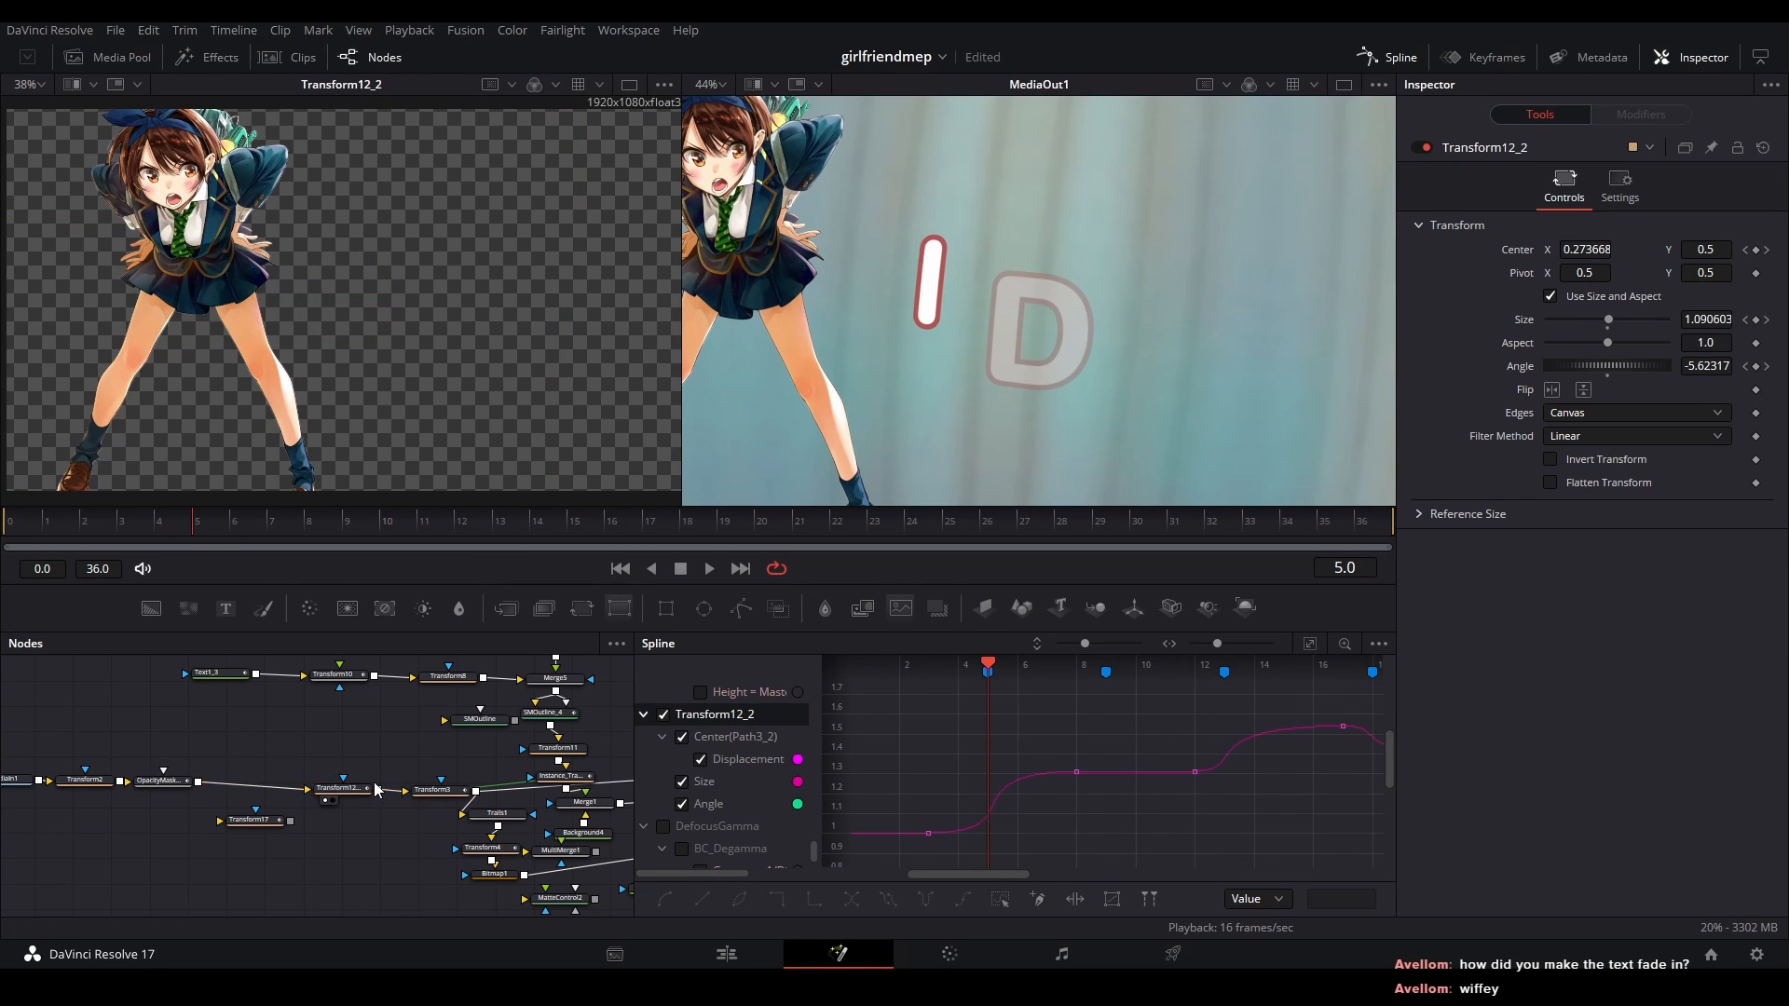
{"action": "left_click_drag", "start_coordinate": [596, 783], "coordinate": [419, 785]}
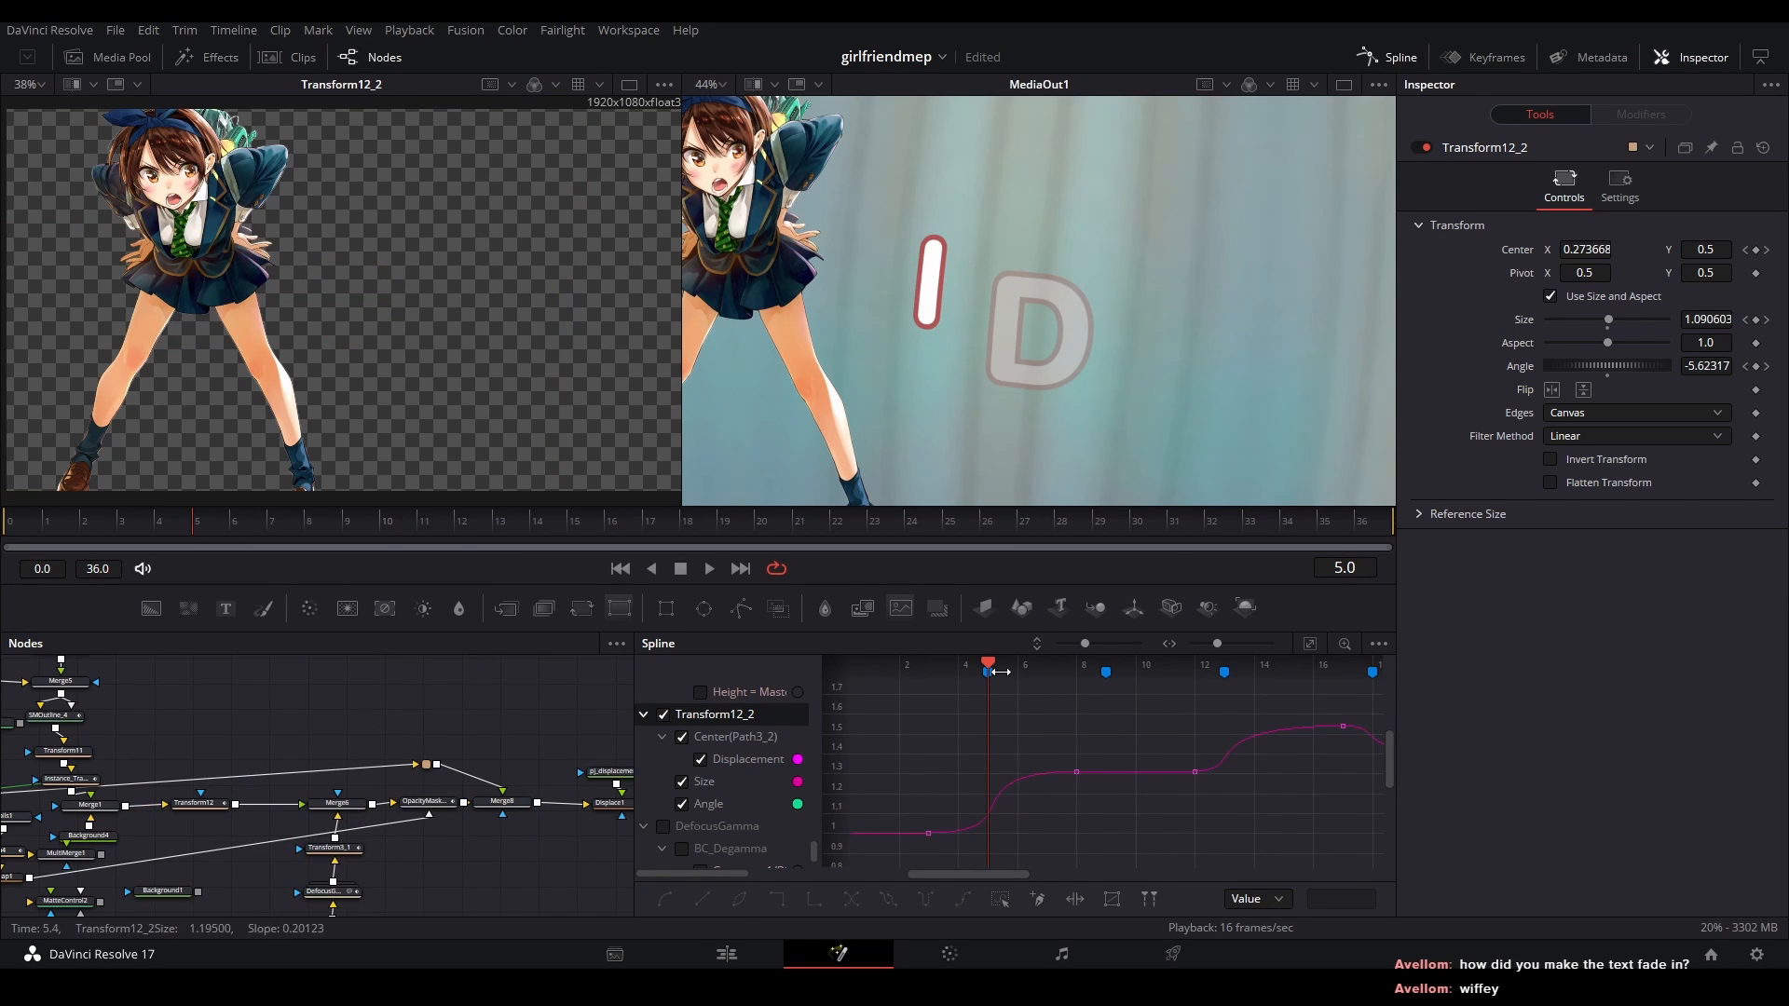
{"action": "key", "text": "ctrl+s"}
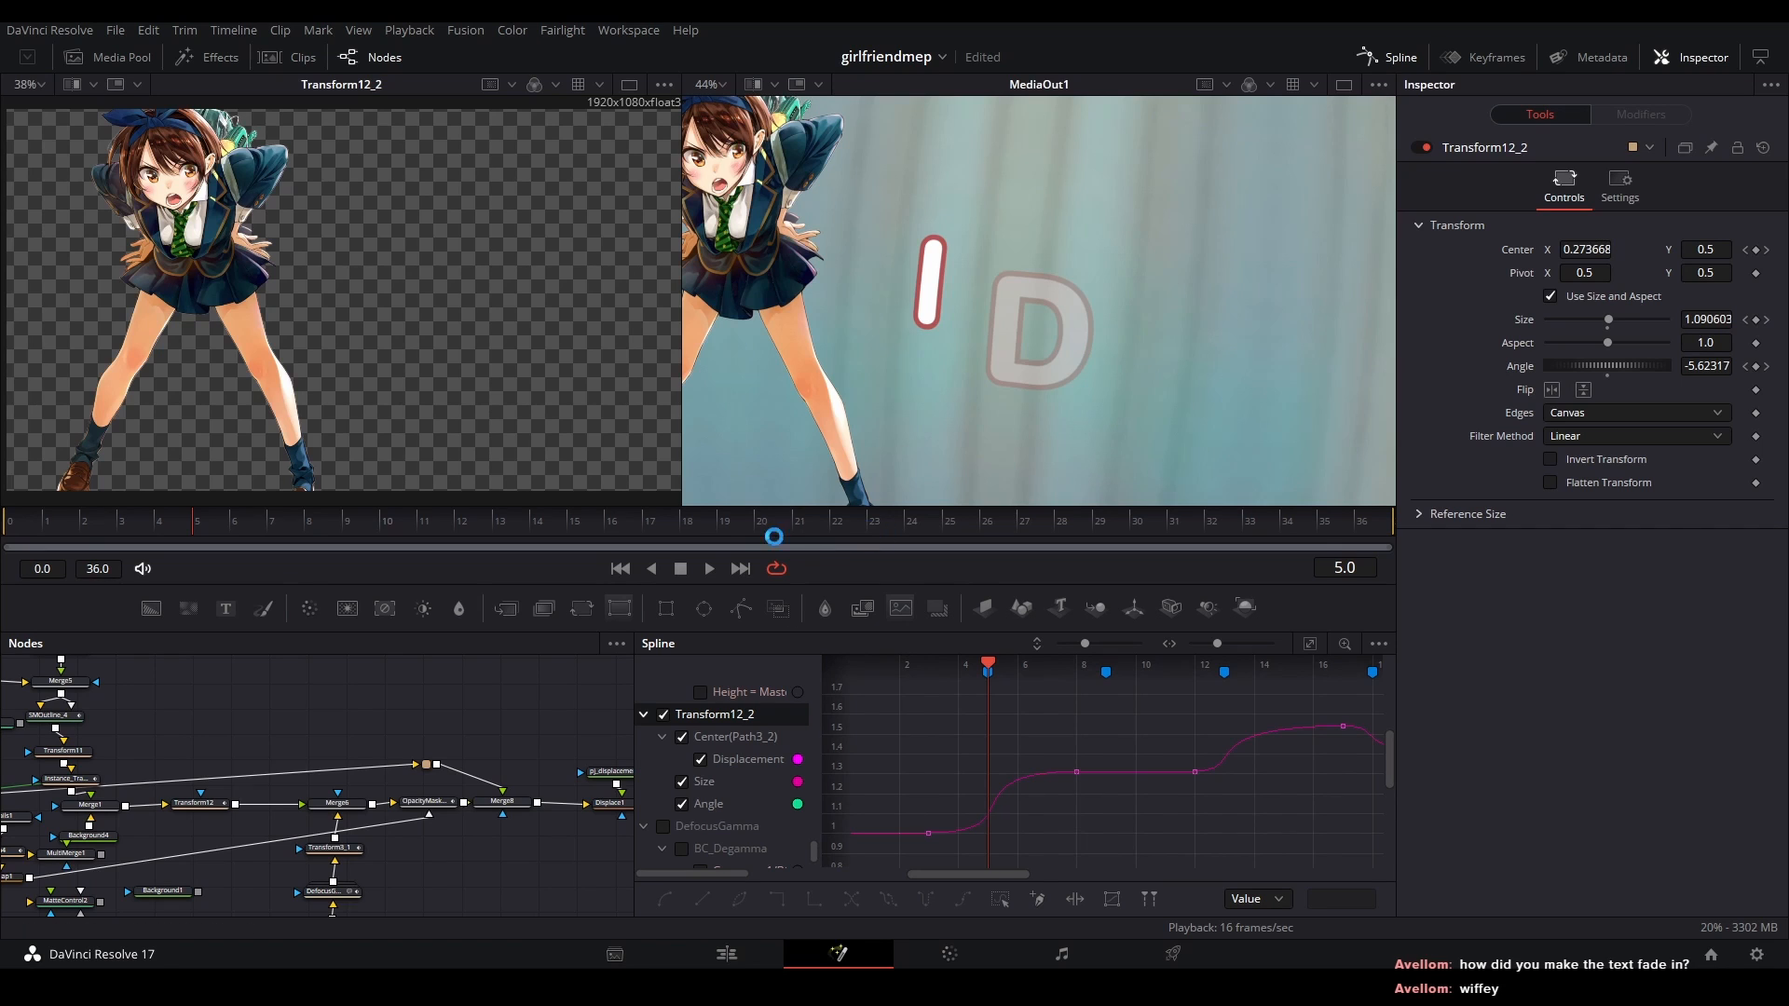
- Play the composition in short bursts past frames 8 and 12, and return to frame 3
{"action": "left_click_drag", "start_coordinate": [947, 741], "coordinate": [1014, 844]}
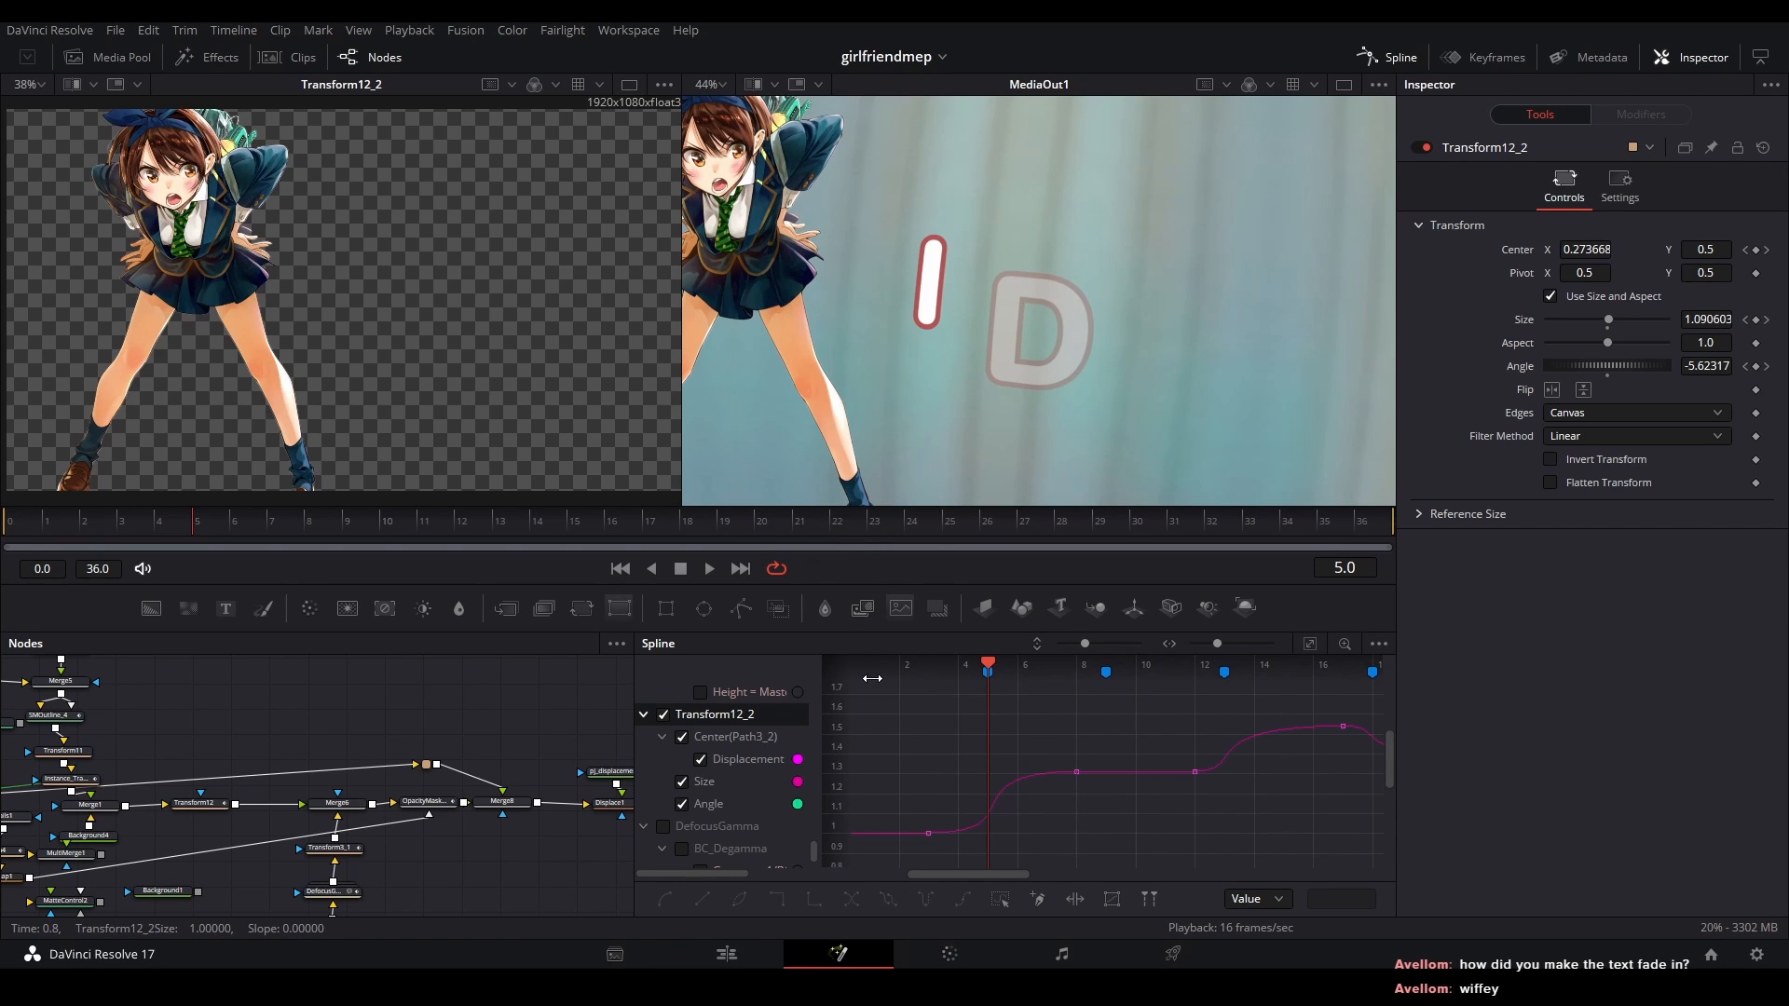
{"action": "key", "text": "space"}
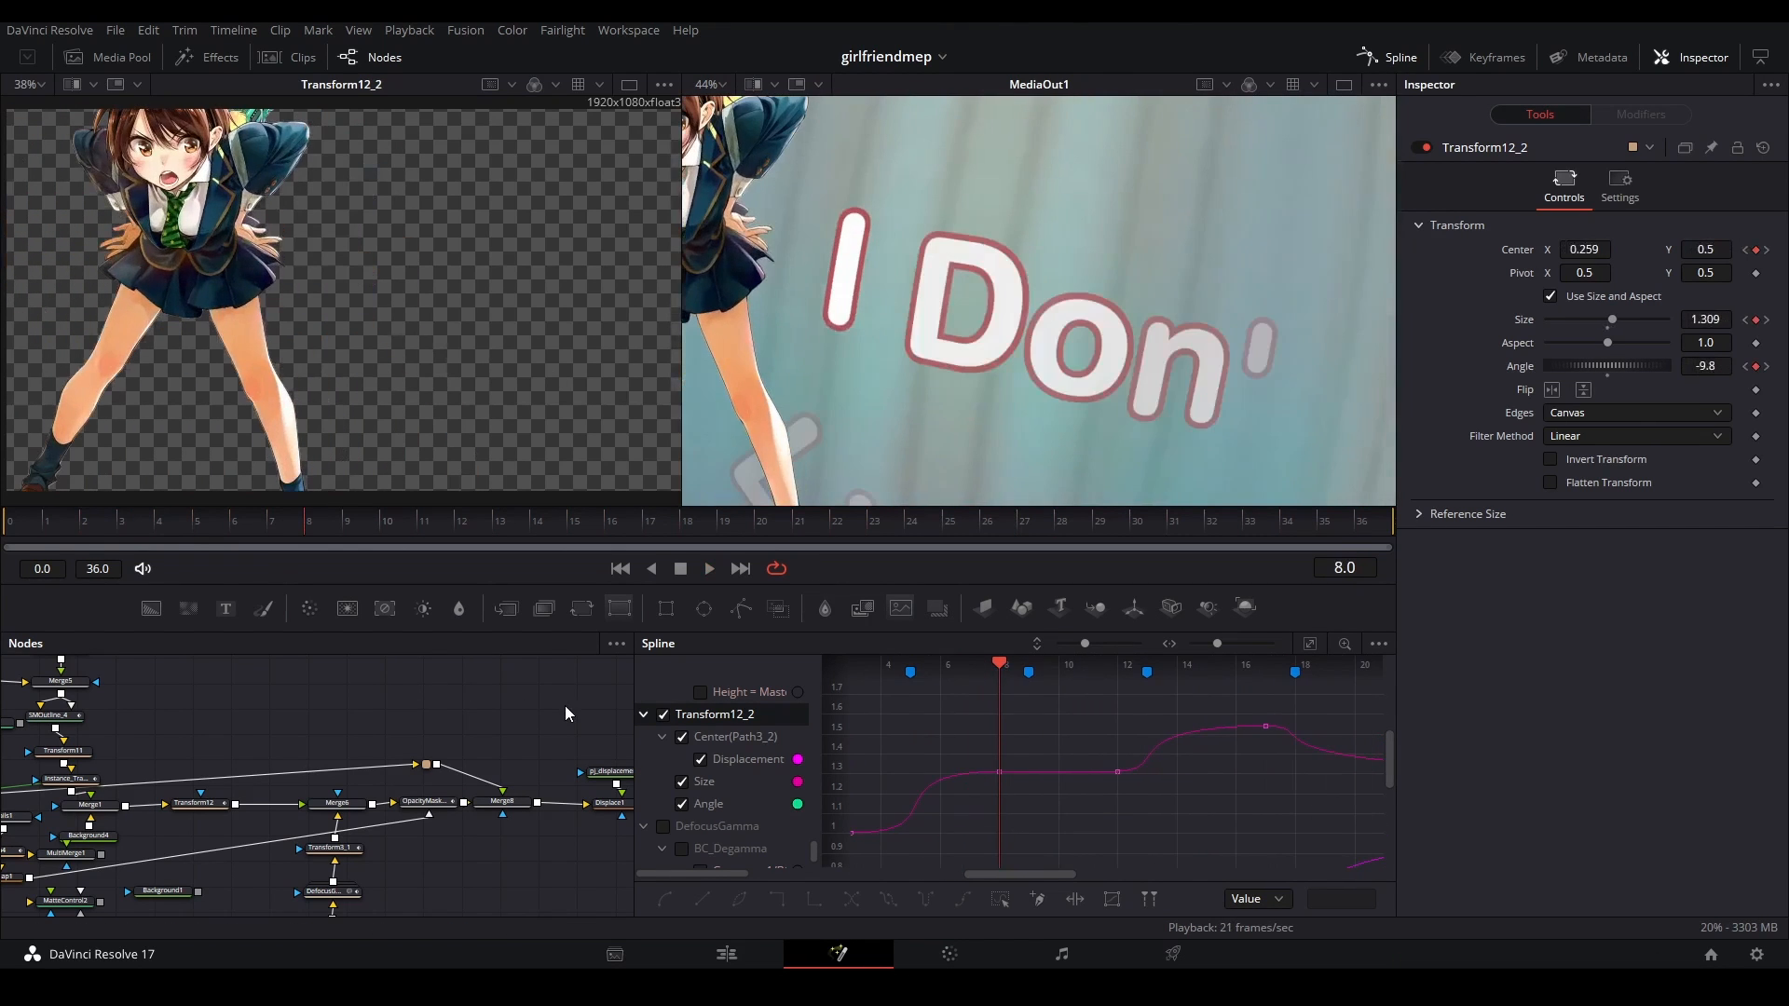
{"action": "key", "text": "space"}
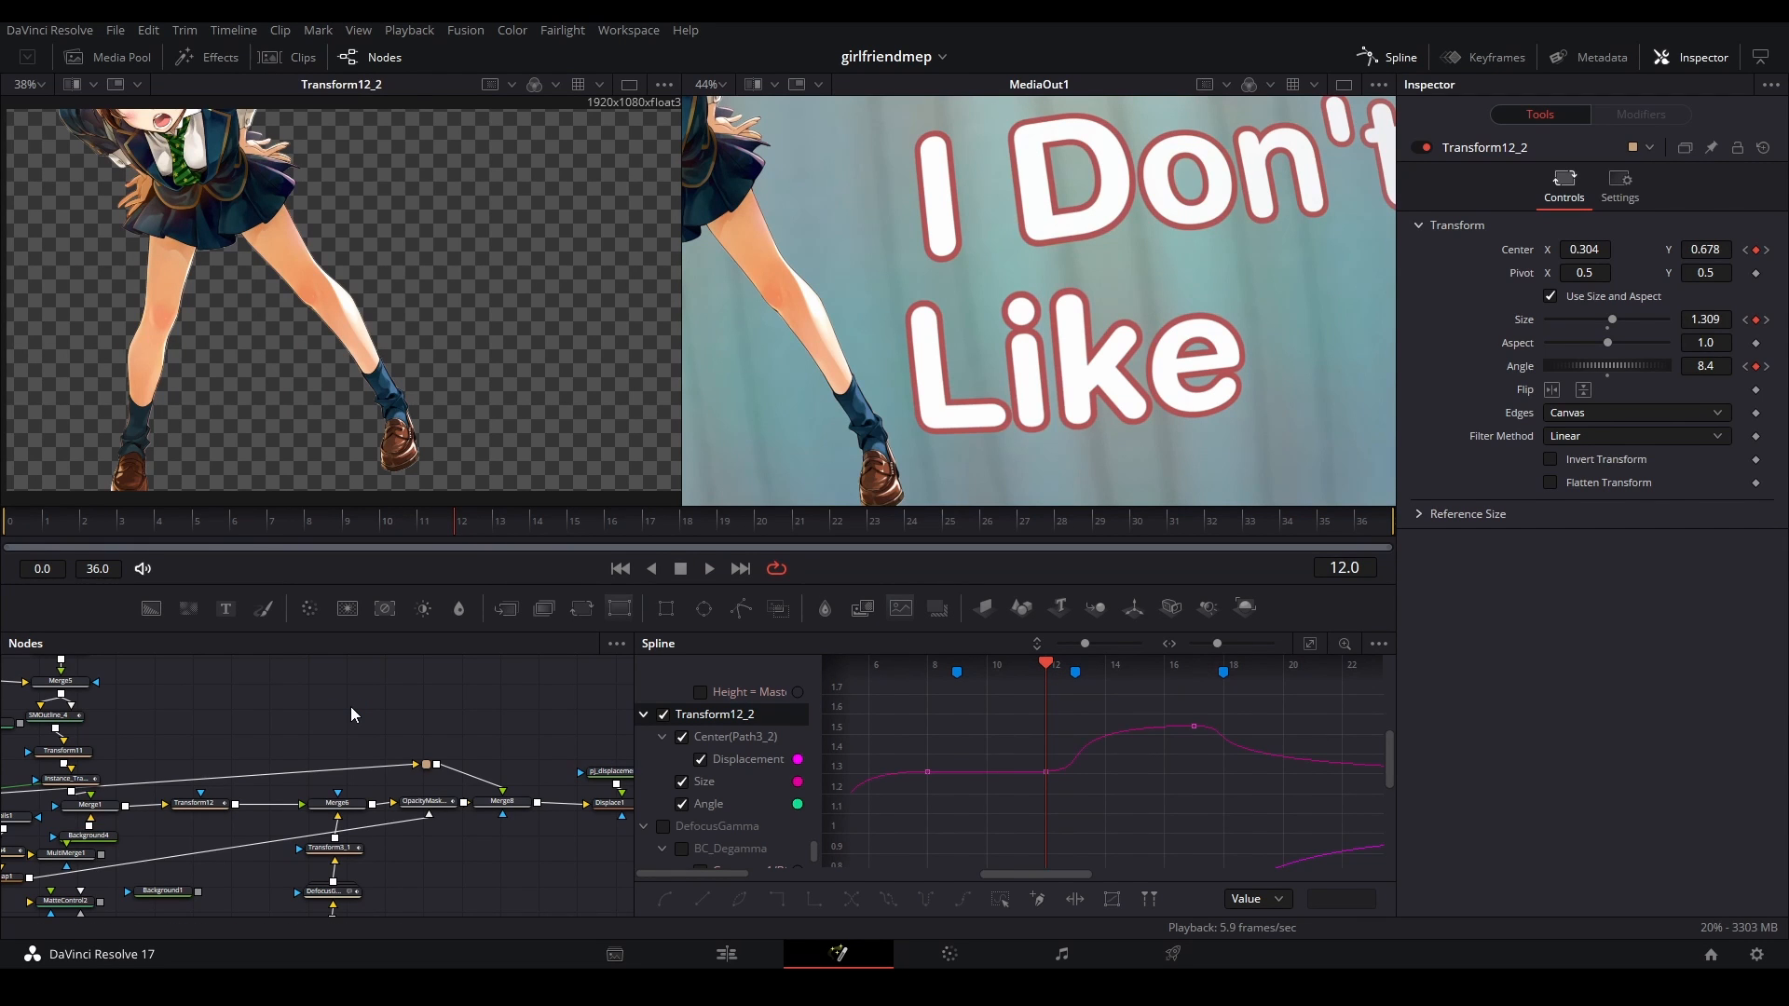
{"action": "key", "text": "space"}
{"action": "left_click", "coordinate": [133, 521]}
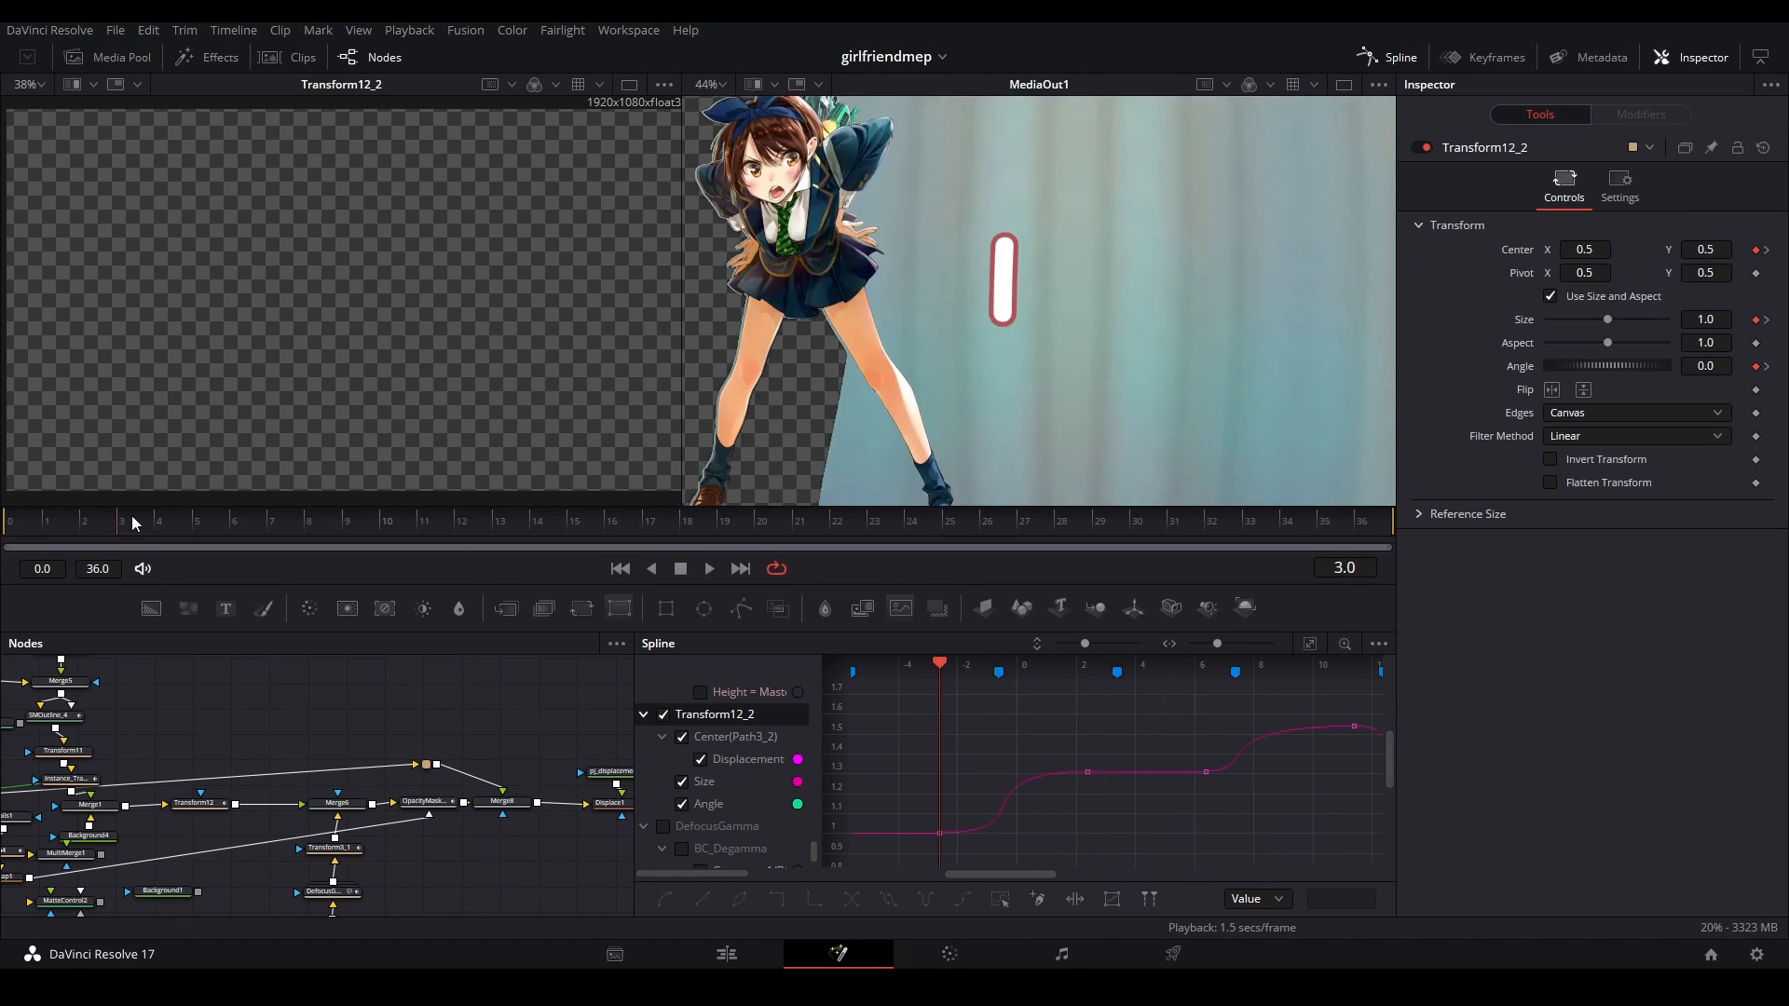
- Scrub from frame 3 to frame 18, examine how the Size curve continues after it, and resume playback
{"action": "left_click_drag", "start_coordinate": [133, 522], "coordinate": [701, 526]}
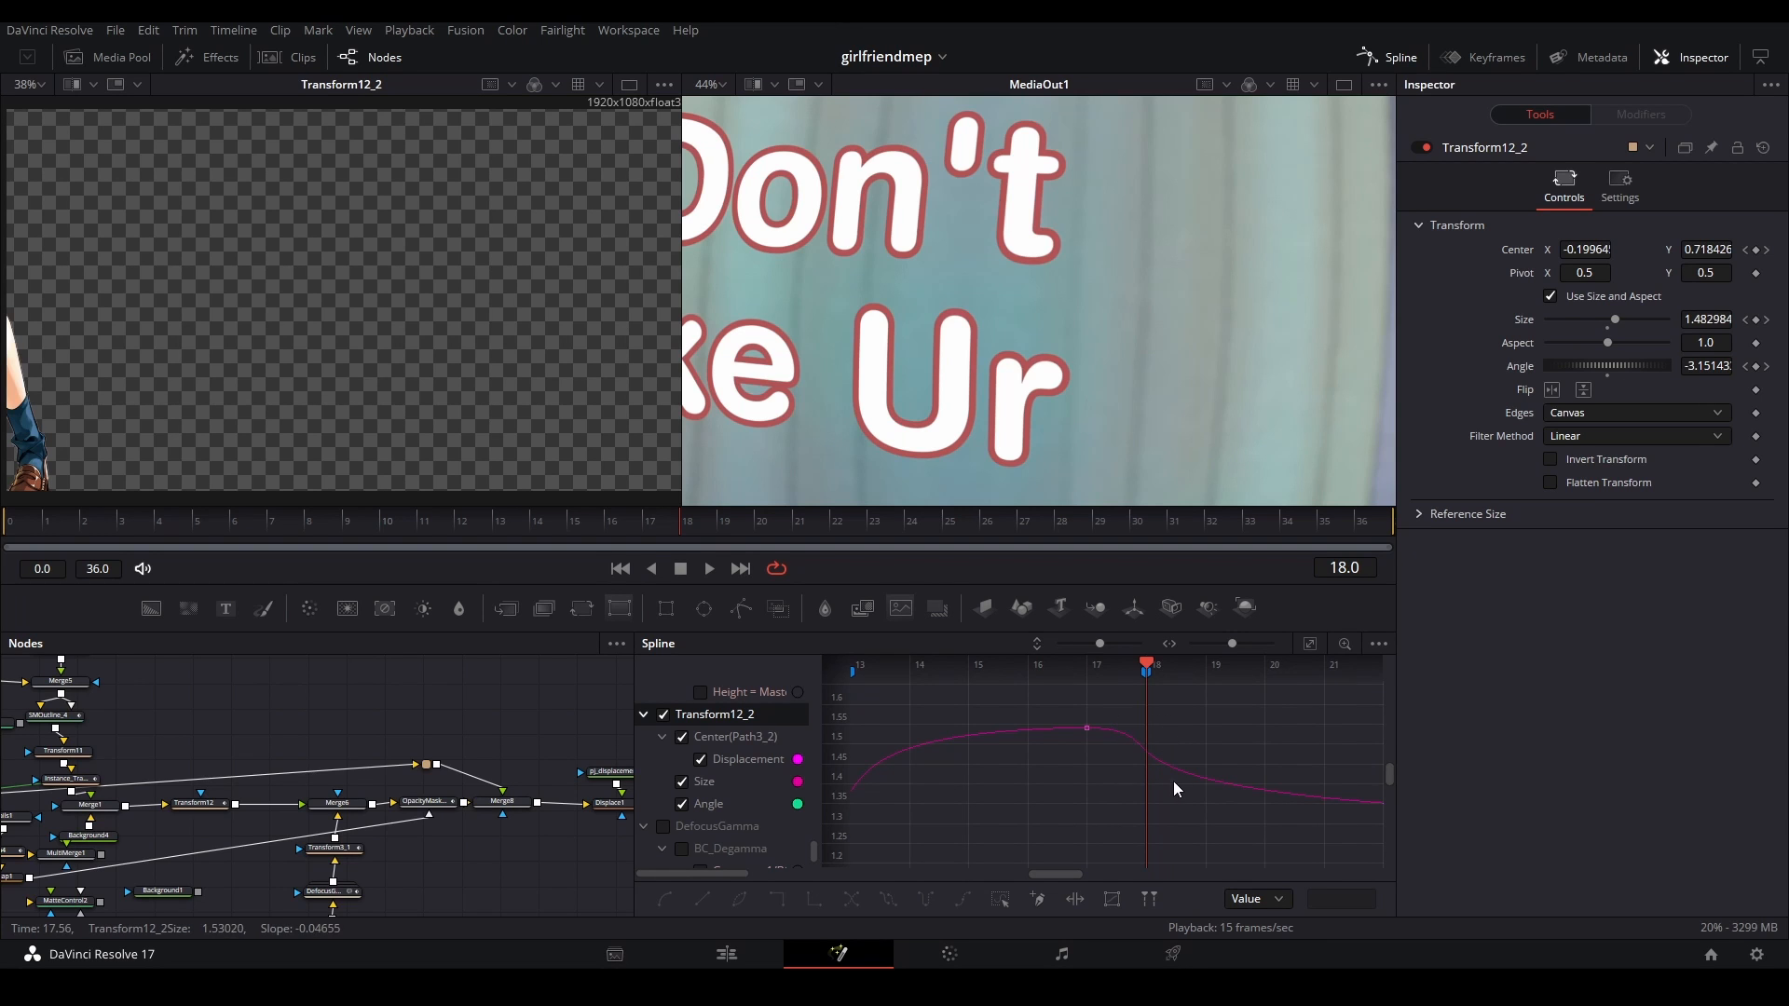
{"action": "left_click_drag", "start_coordinate": [1201, 749], "coordinate": [1049, 734]}
{"action": "scroll", "coordinate": [1148, 740], "scroll_direction": "down", "scroll_amount": 3}
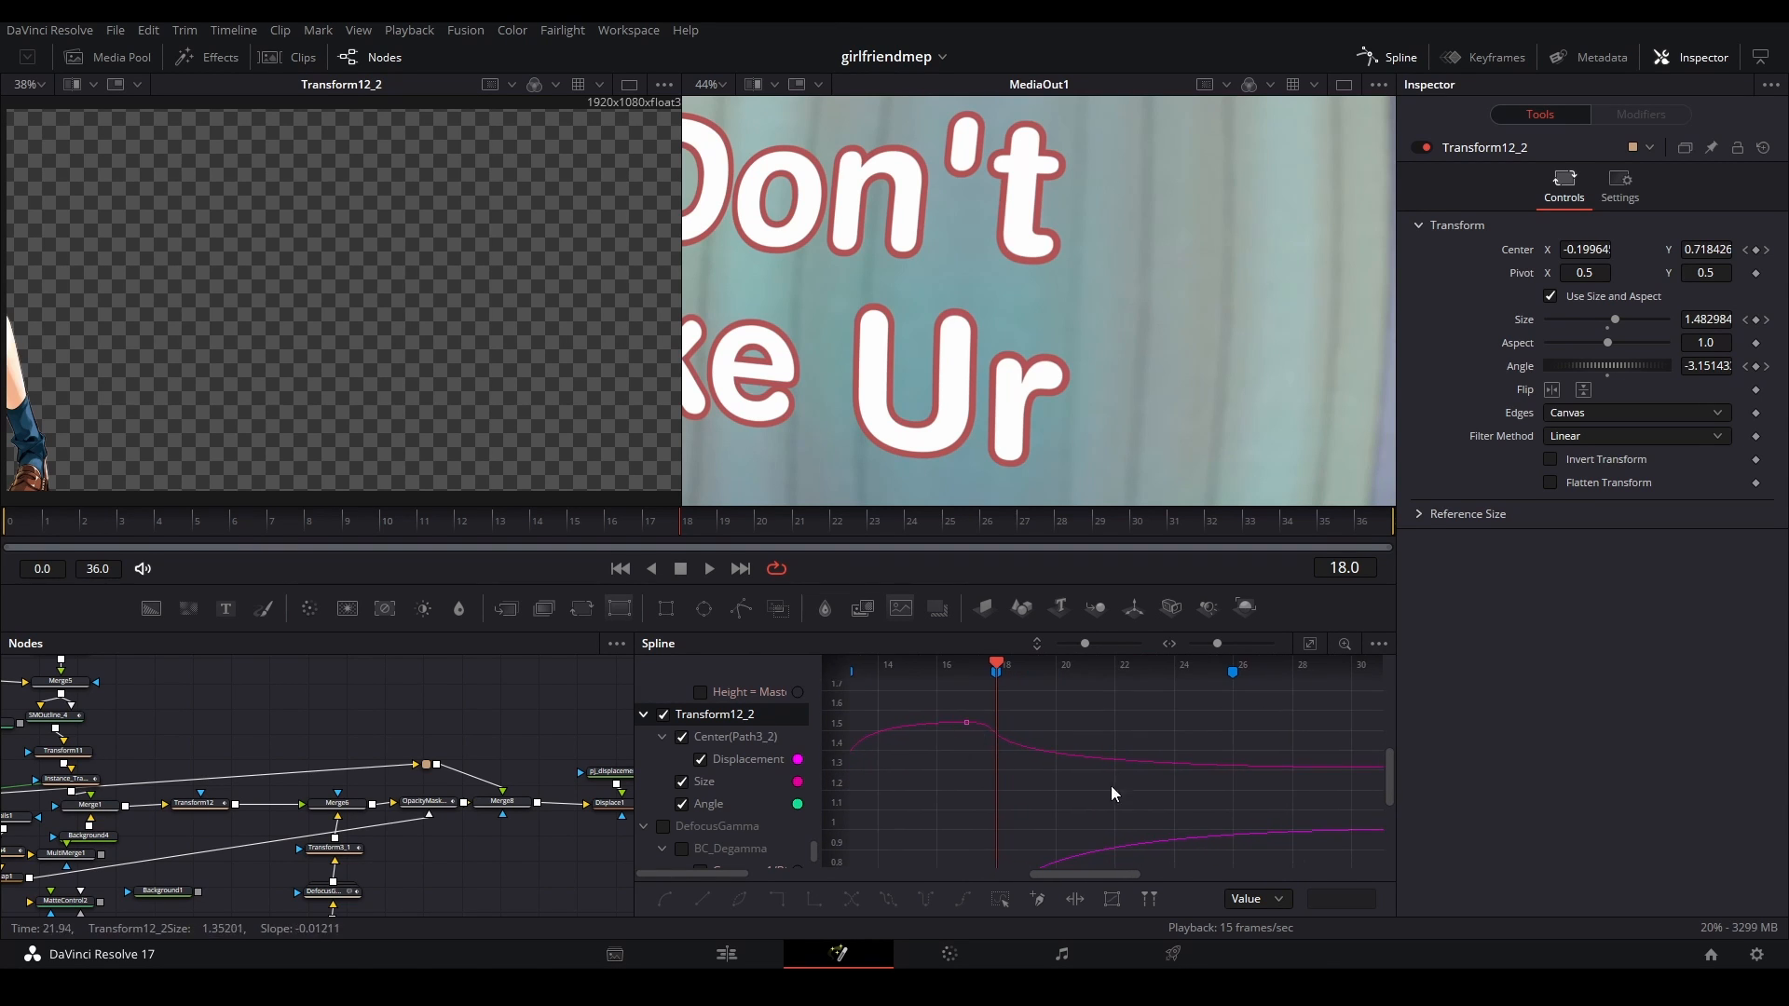
{"action": "key", "text": "space"}
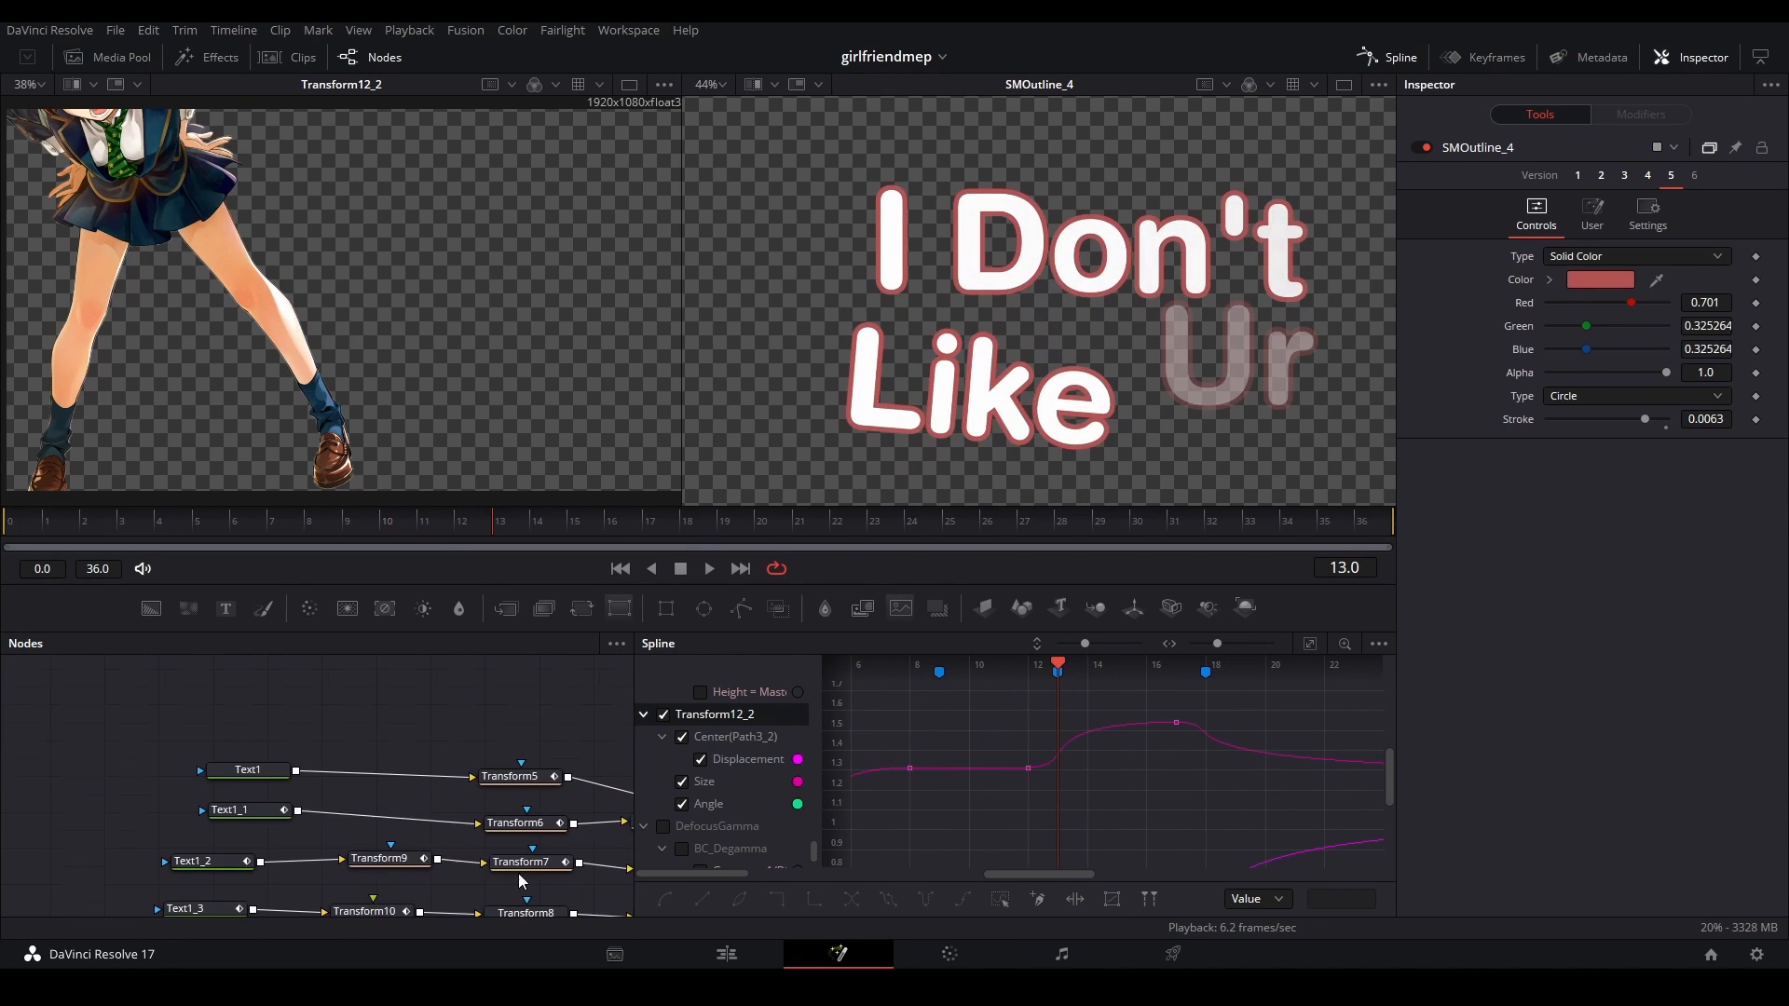
- Show Text1_1 in the second viewer, fit its image in view, and check its Shading settings
{"action": "left_click_drag", "start_coordinate": [339, 778], "coordinate": [325, 734]}
{"action": "left_click", "coordinate": [243, 767]}
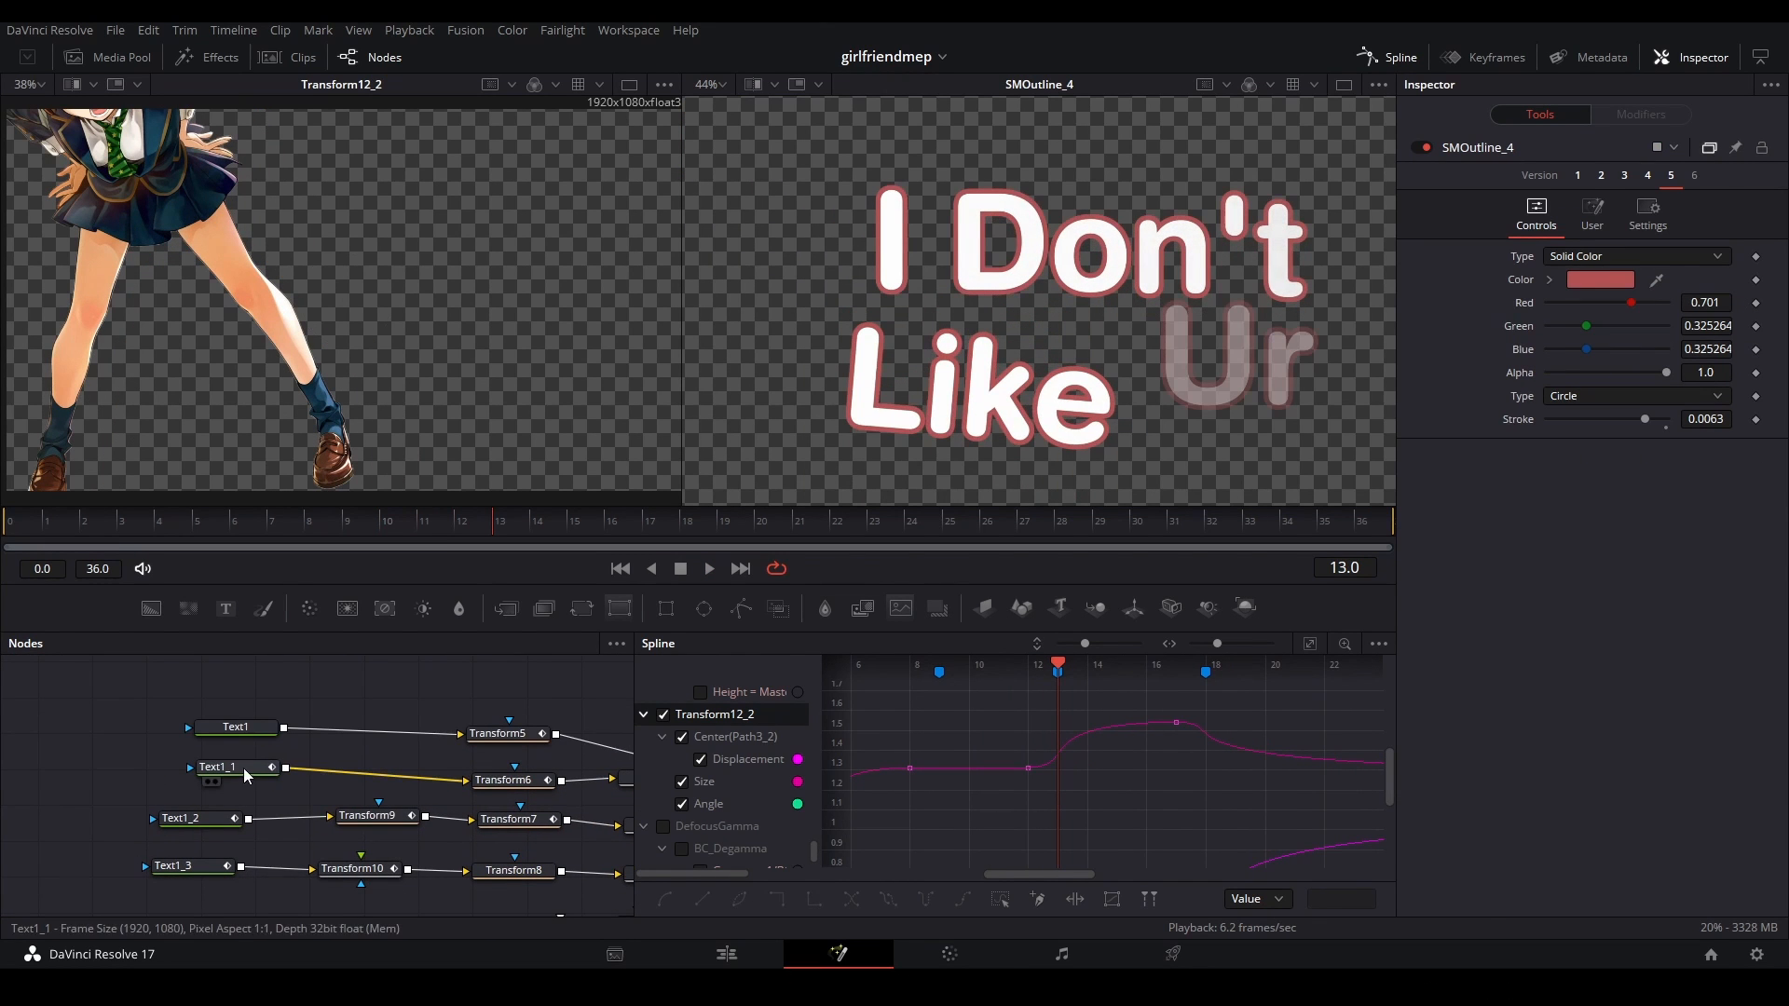
{"action": "key", "text": "2"}
{"action": "left_click", "coordinate": [317, 684]}
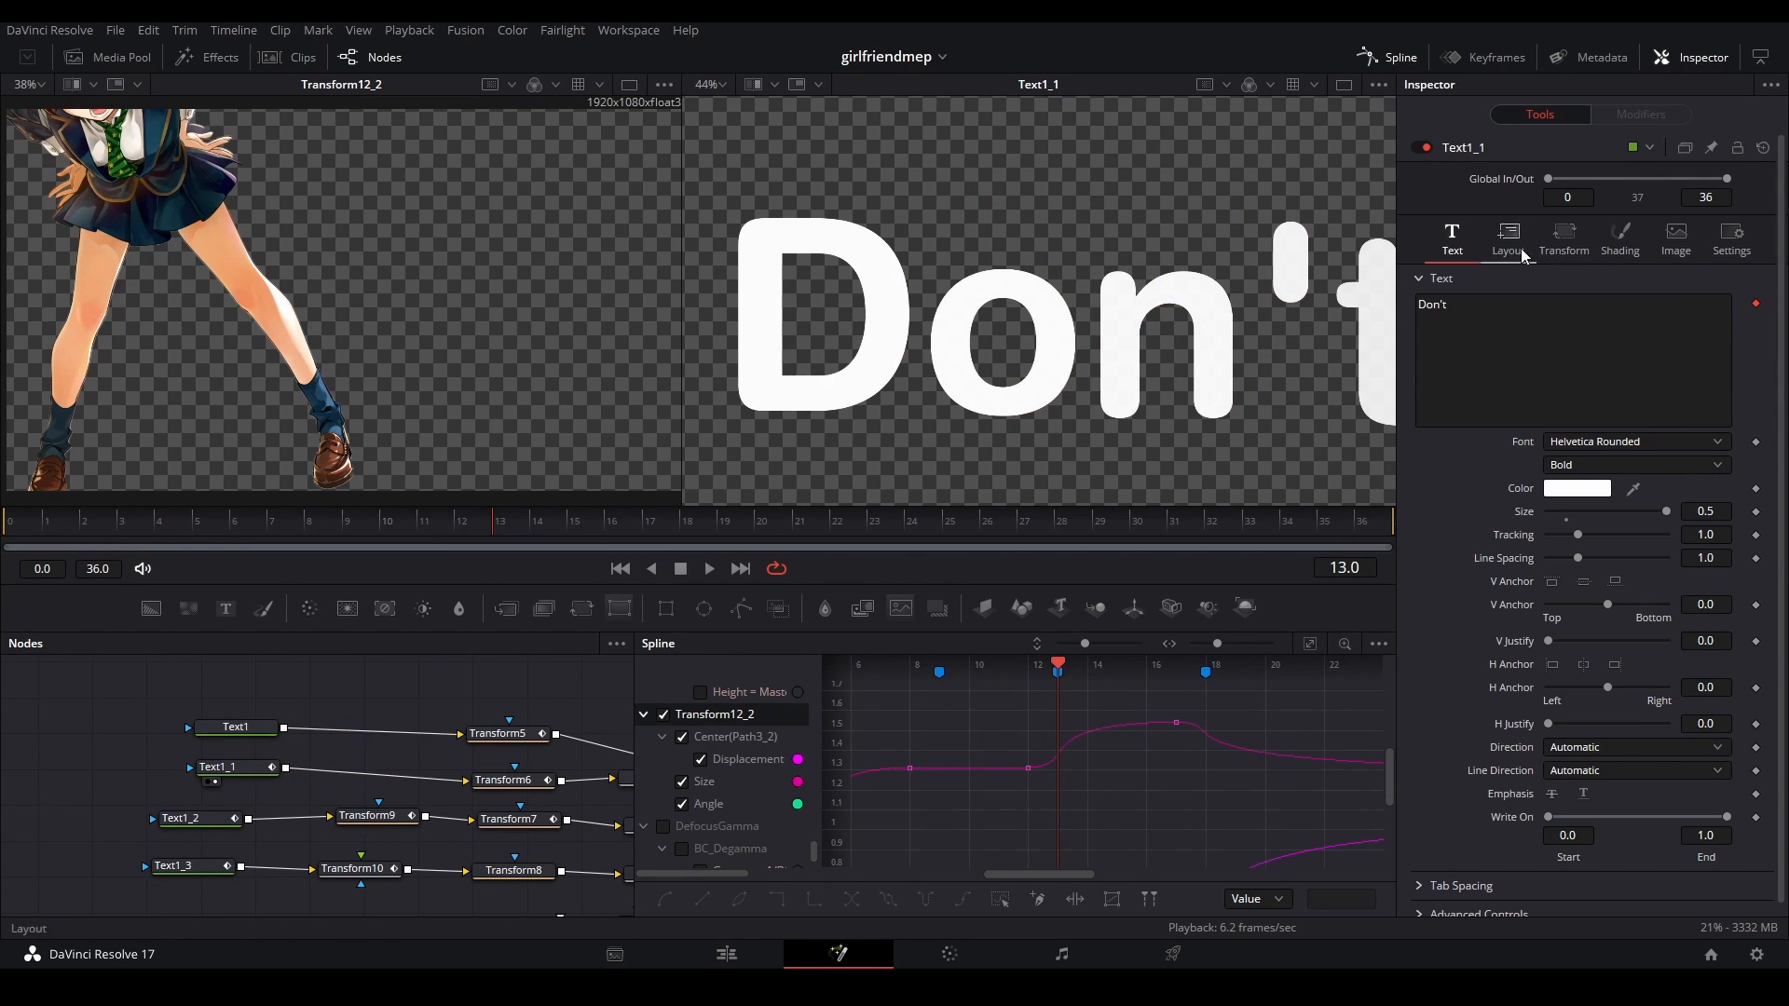
{"action": "scroll", "coordinate": [1188, 244], "scroll_direction": "down", "scroll_amount": 2}
{"action": "left_click_drag", "start_coordinate": [1235, 259], "coordinate": [1114, 259]}
{"action": "left_click", "coordinate": [1622, 239]}
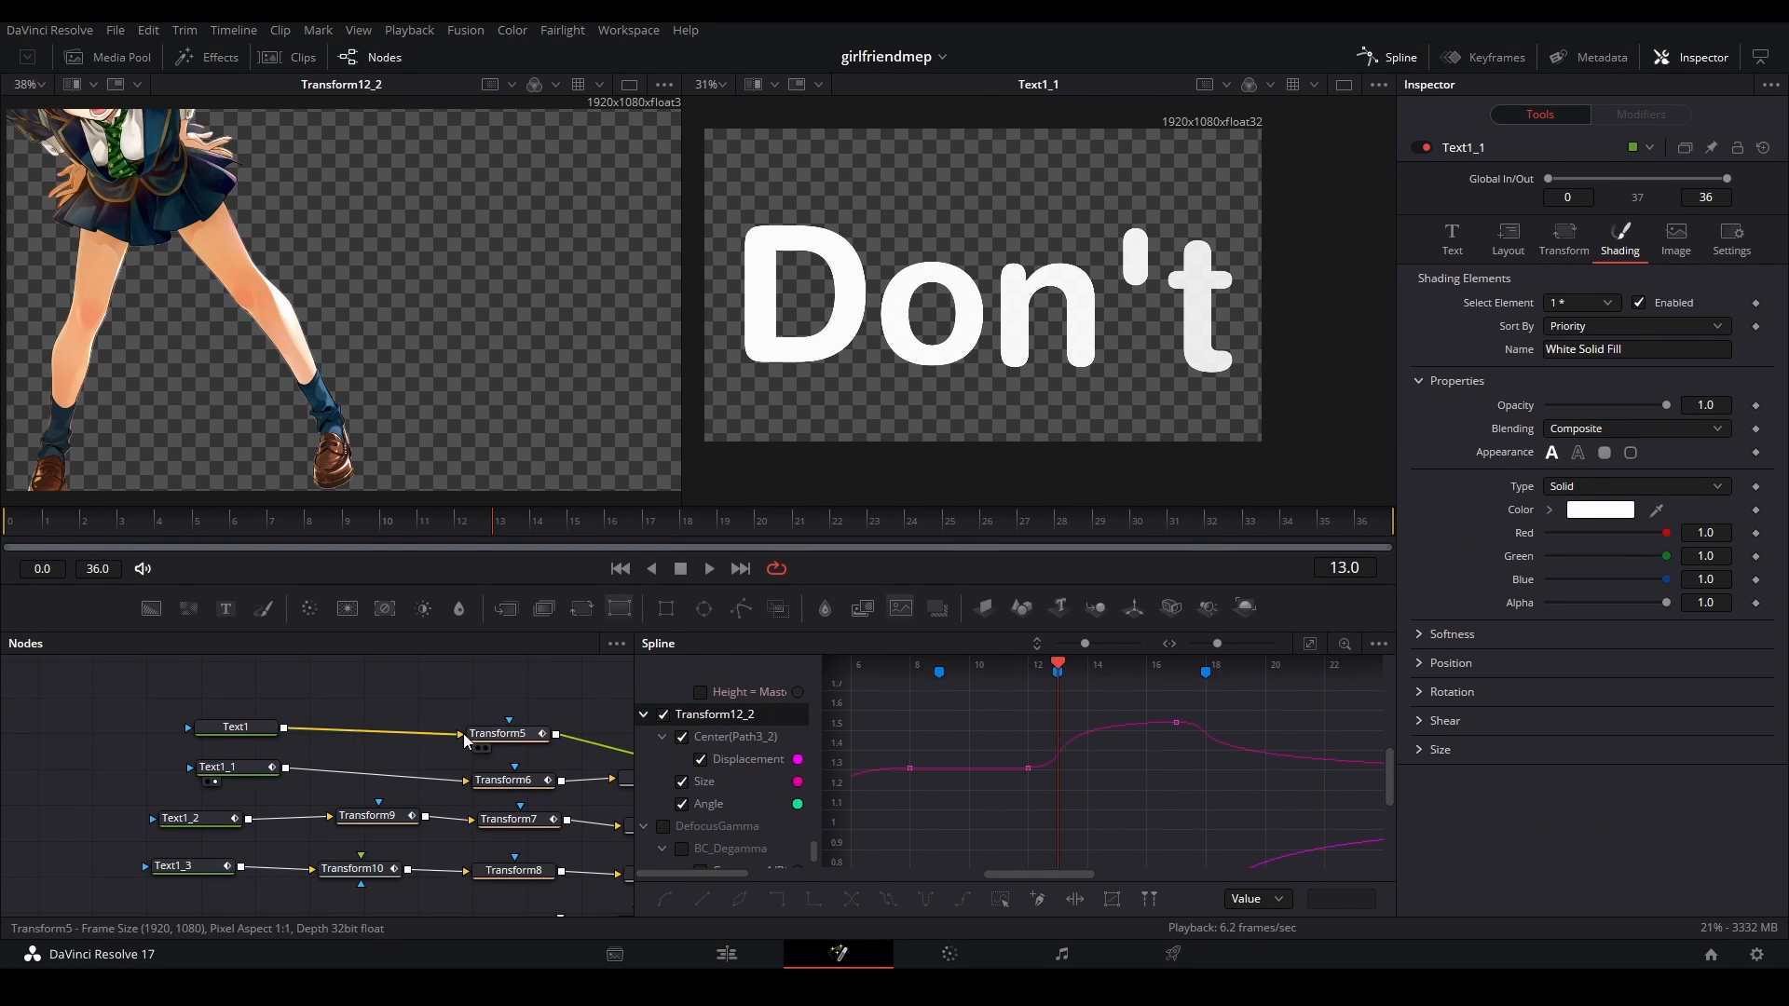
- Inspect Text1_2's Shading opacity keyframes, and scrub and play its fade-in between frames 6 and 11
{"action": "left_click", "coordinate": [198, 818]}
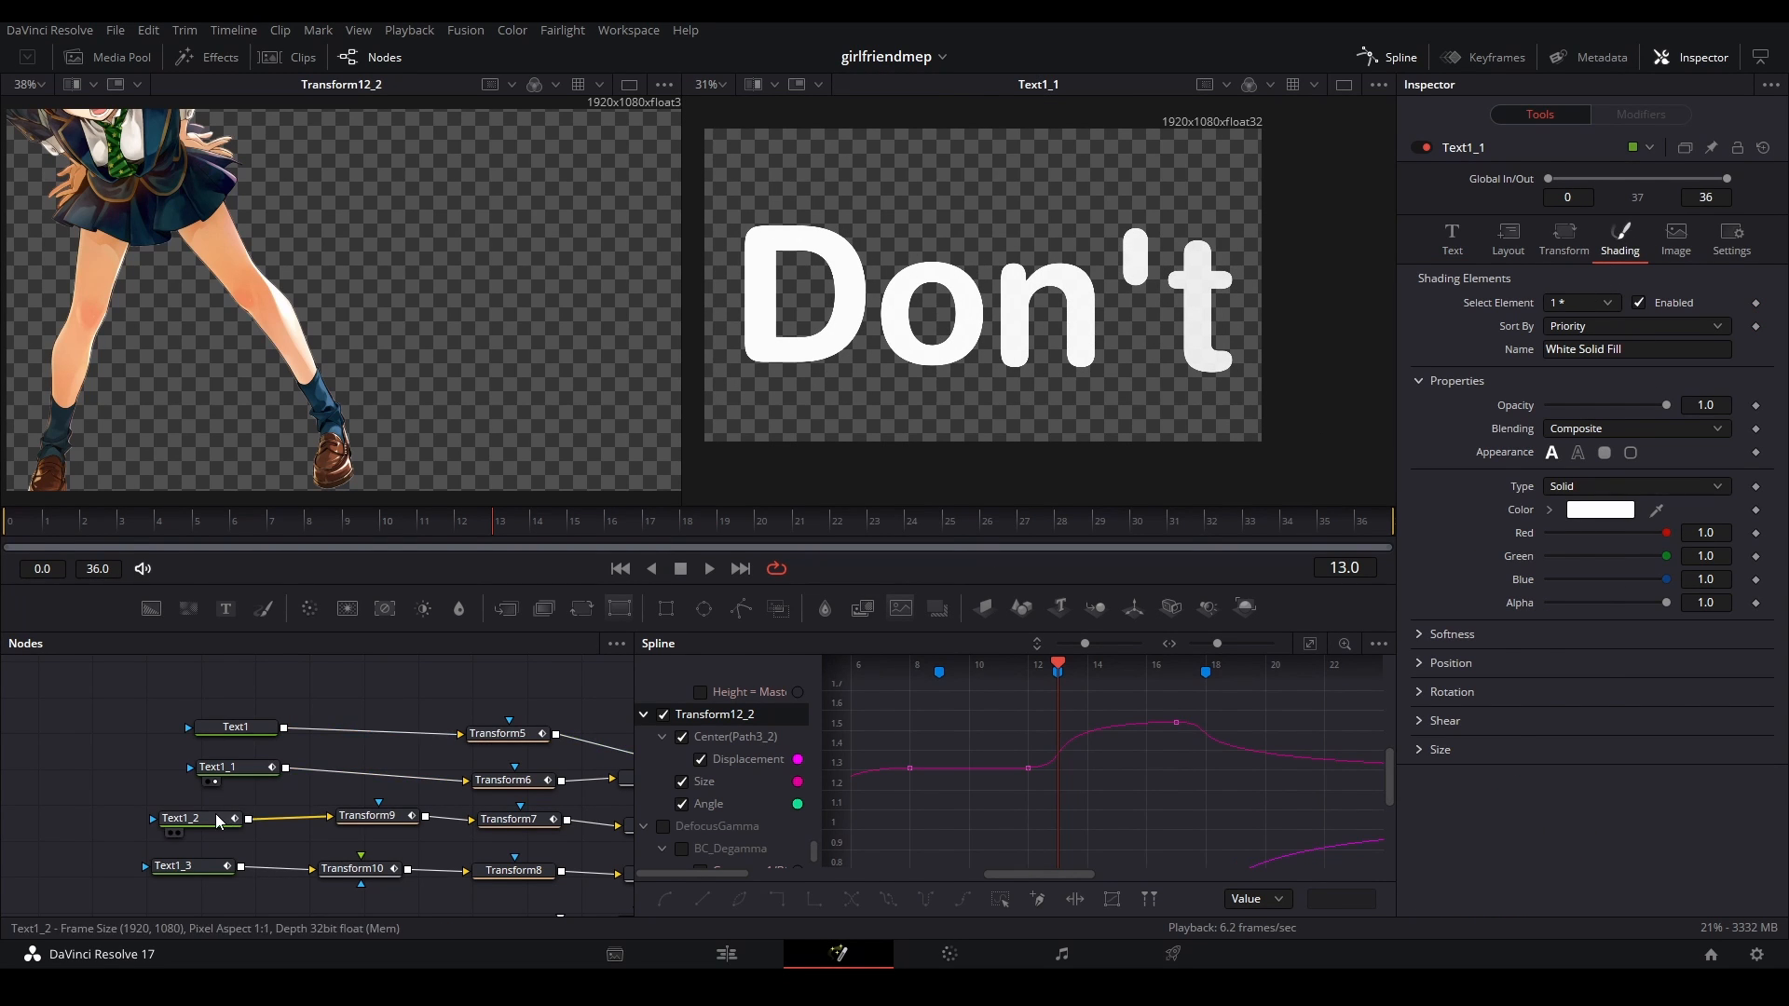
{"action": "left_click", "coordinate": [1621, 249]}
{"action": "left_click", "coordinate": [277, 525]}
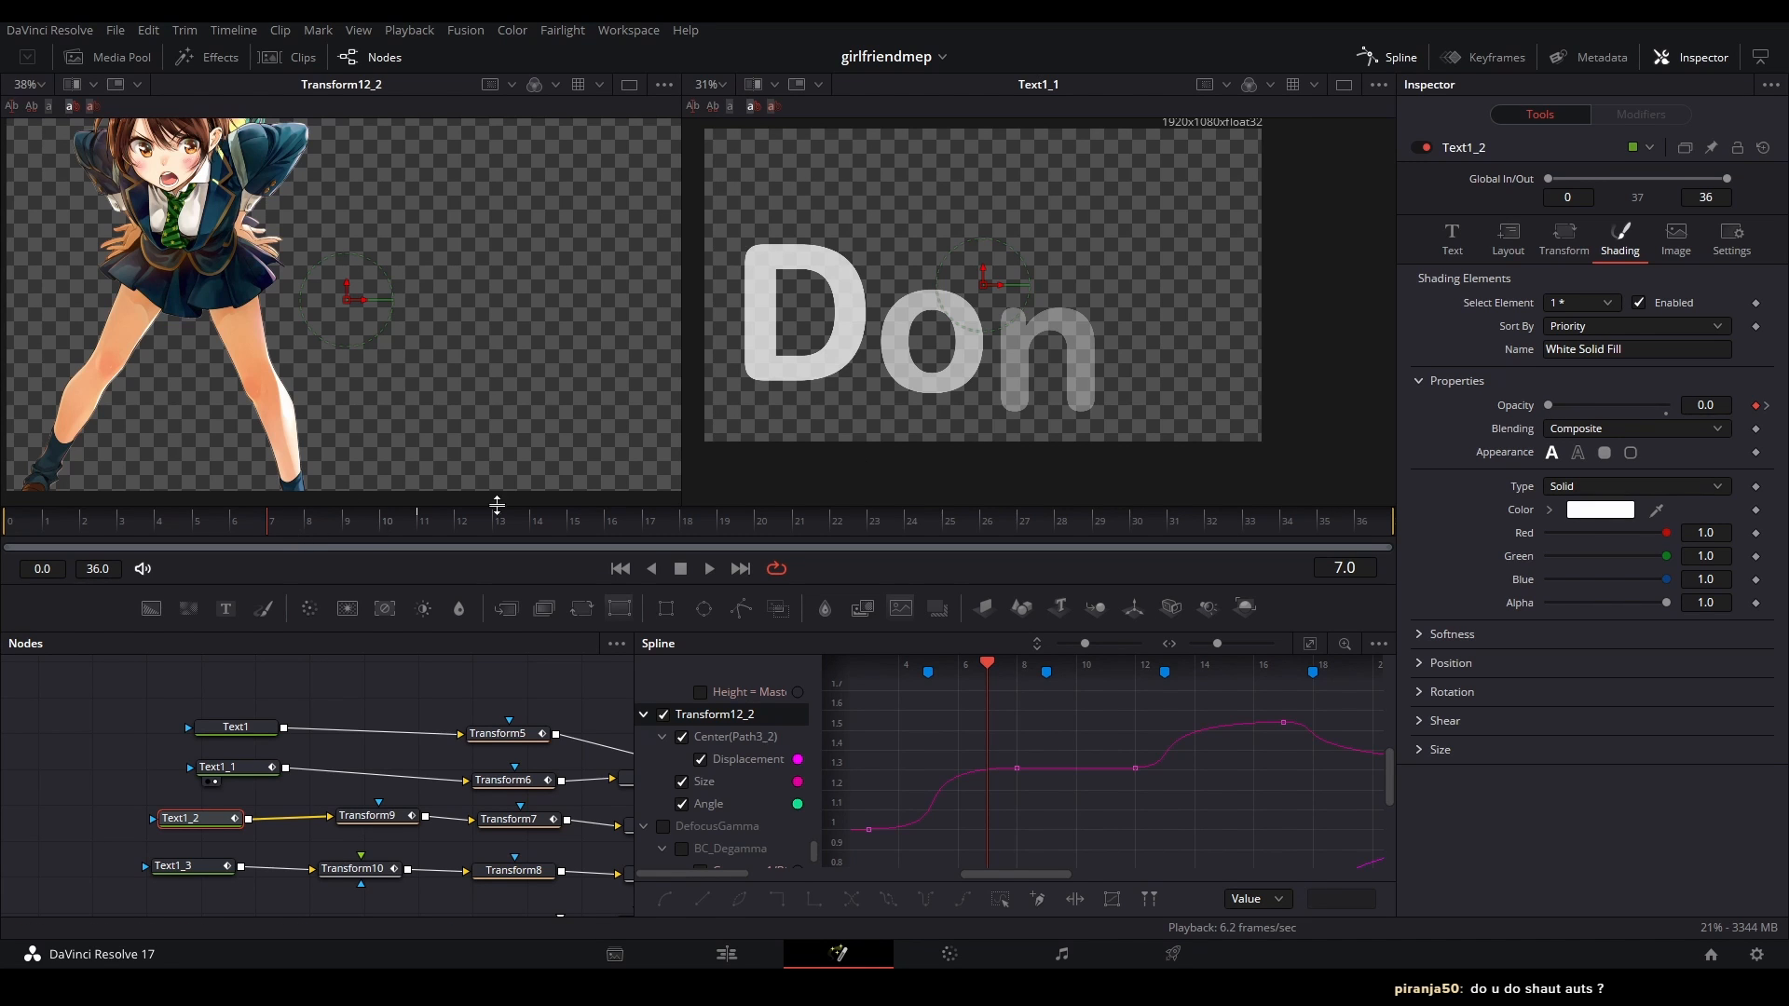
{"action": "left_click_drag", "start_coordinate": [282, 517], "coordinate": [230, 538]}
{"action": "key", "text": "space"}
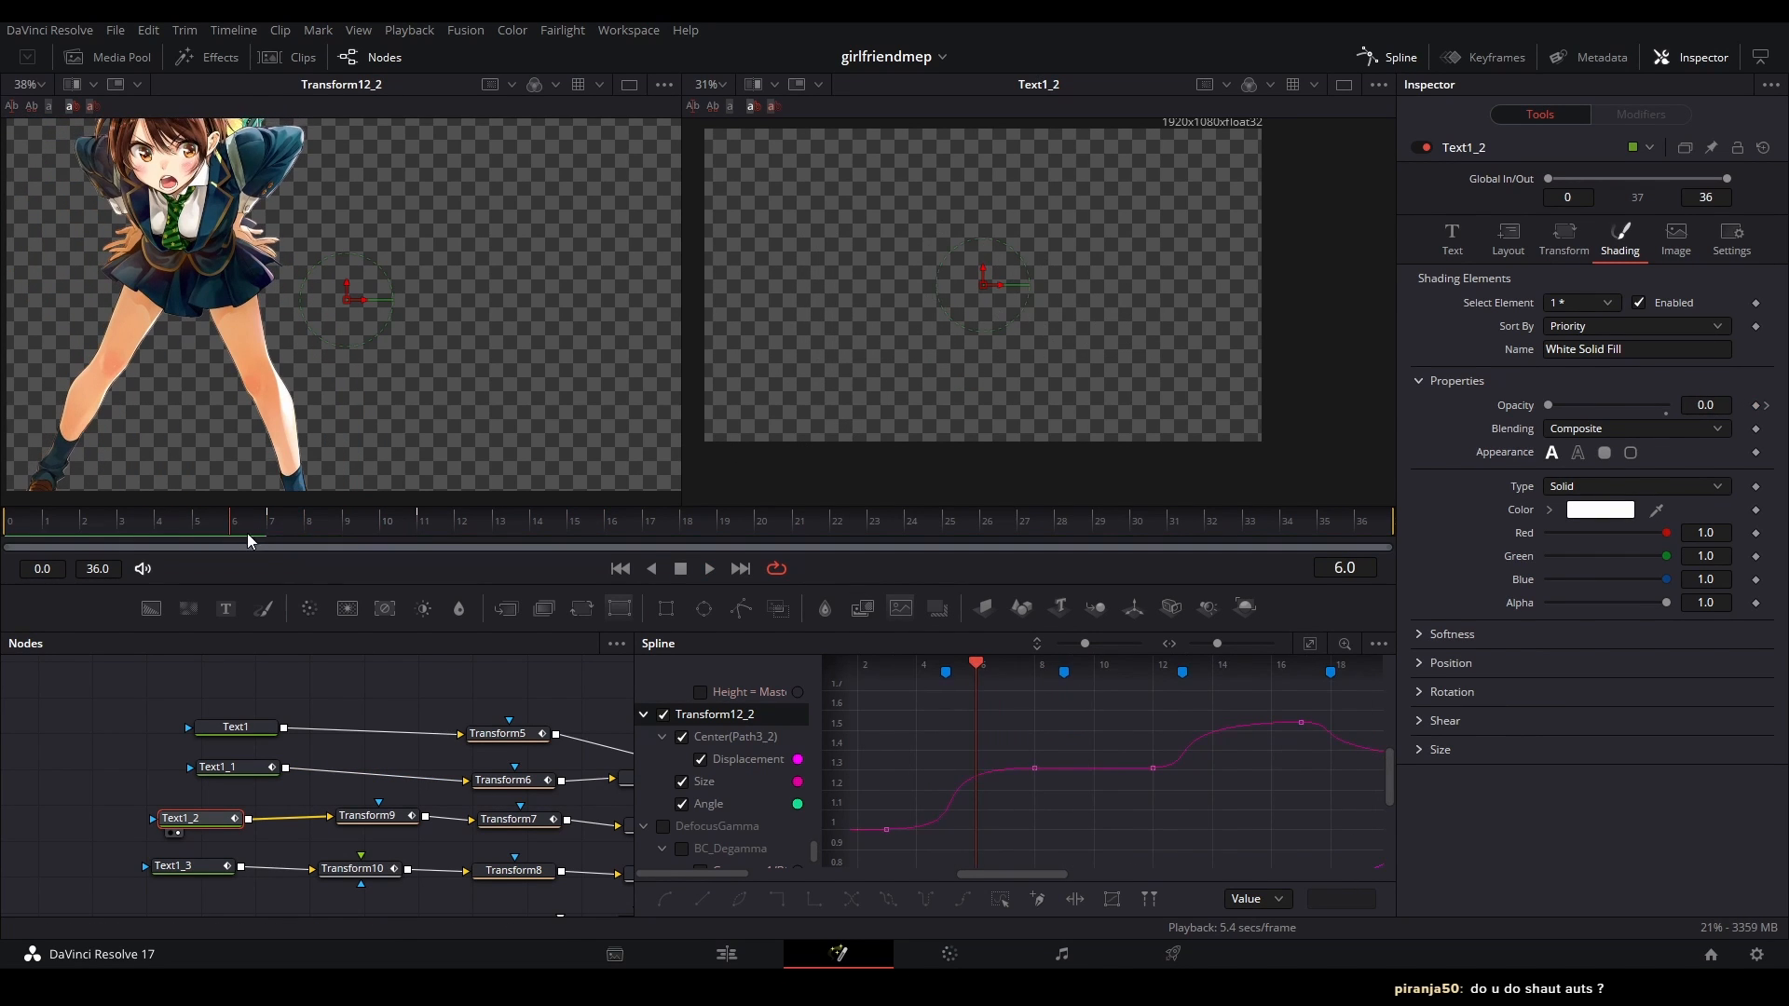
{"action": "left_click_drag", "start_coordinate": [358, 532], "coordinate": [427, 533]}
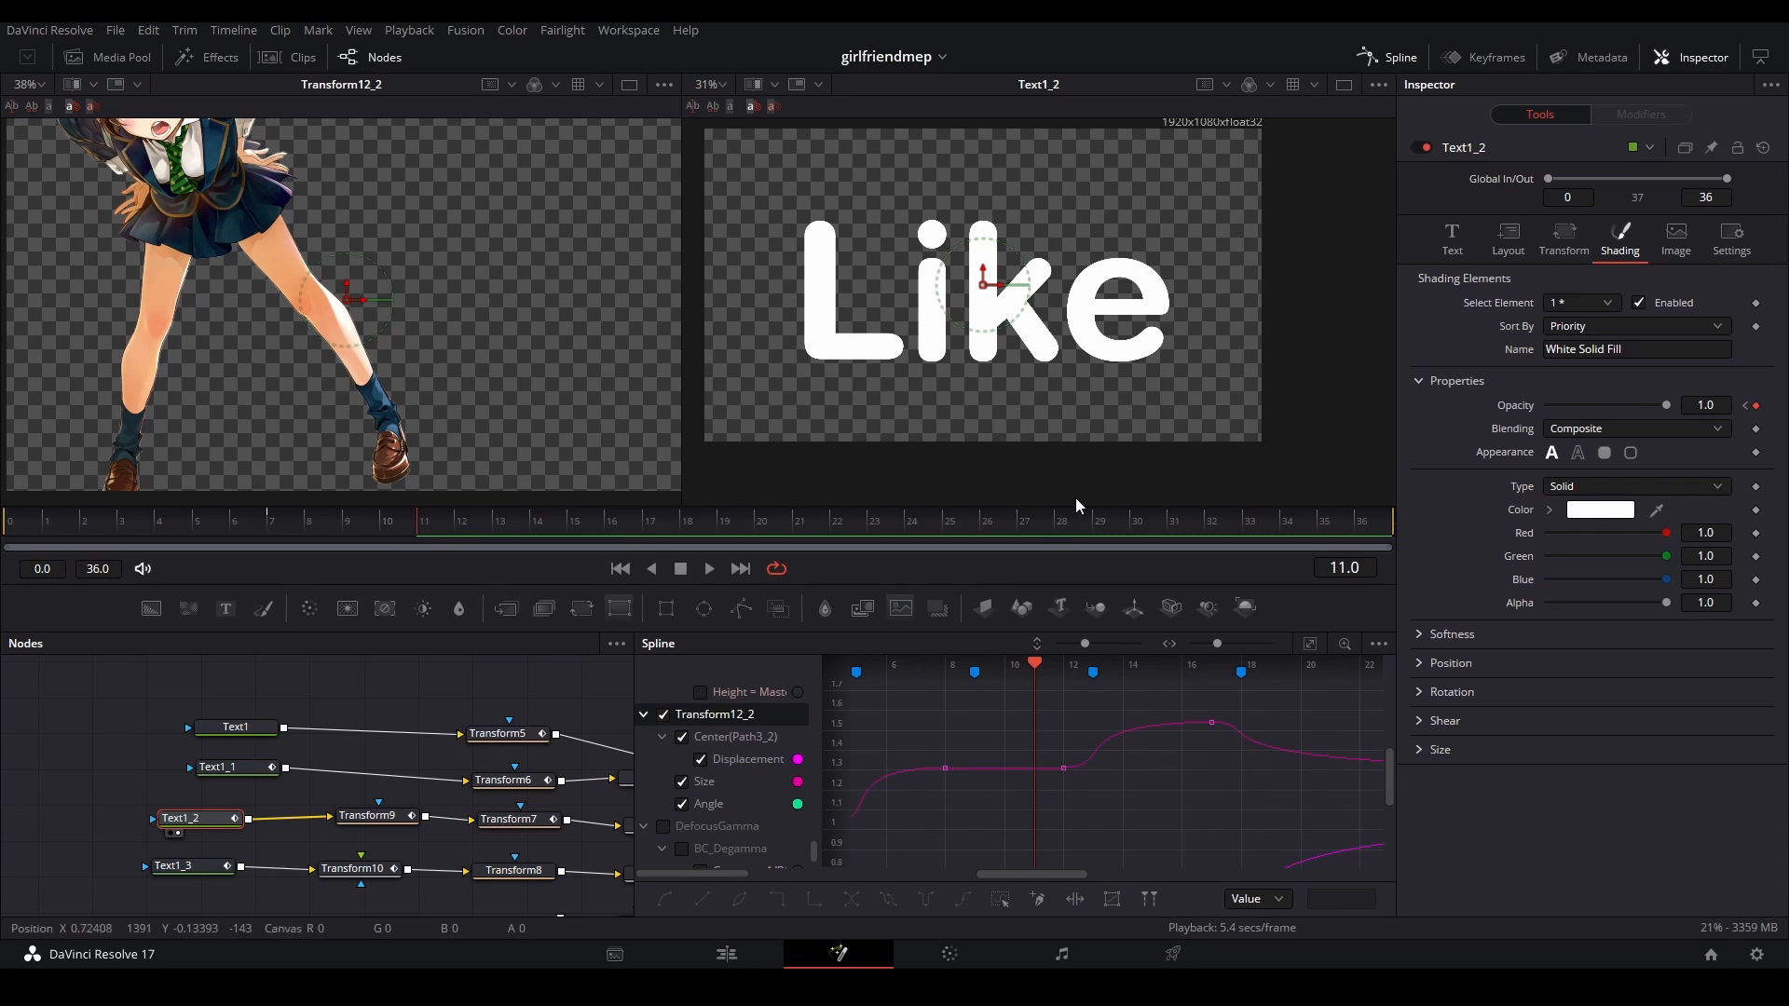
{"action": "key", "text": "space"}
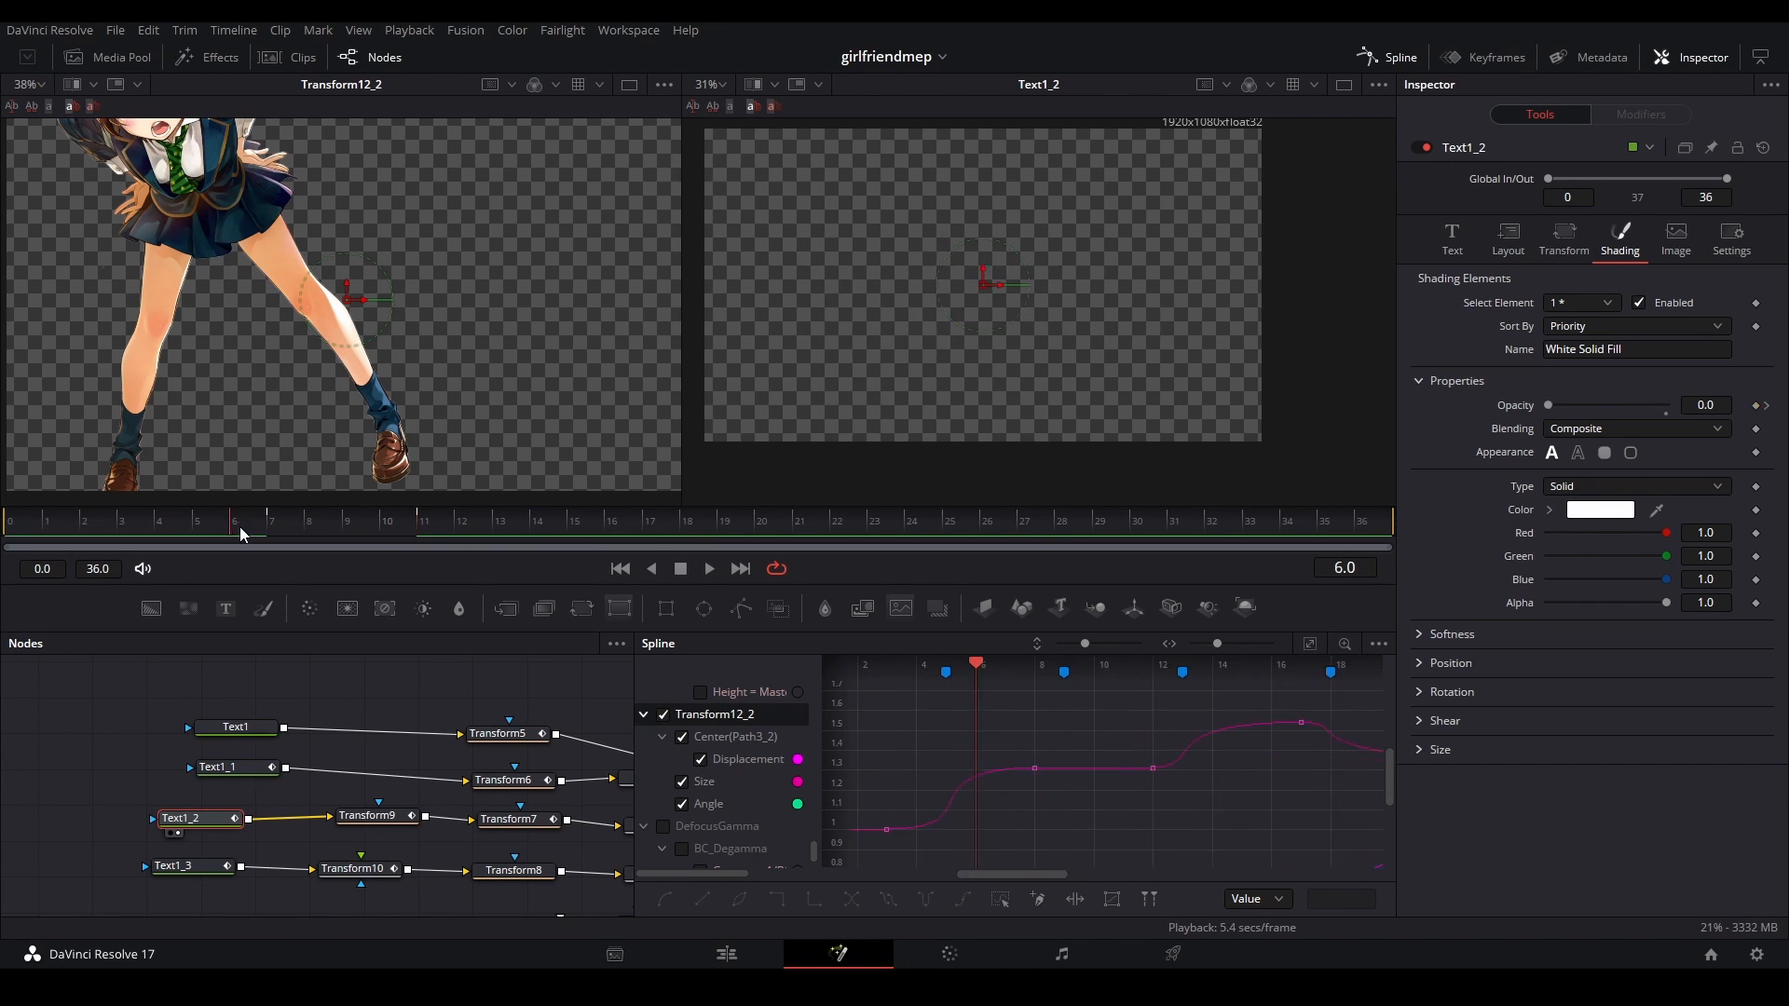
{"action": "key", "text": "space"}
- Show the "Ur" text node Text1_3 in the second viewer and play its animation from frame 7
{"action": "left_click", "coordinate": [189, 868]}
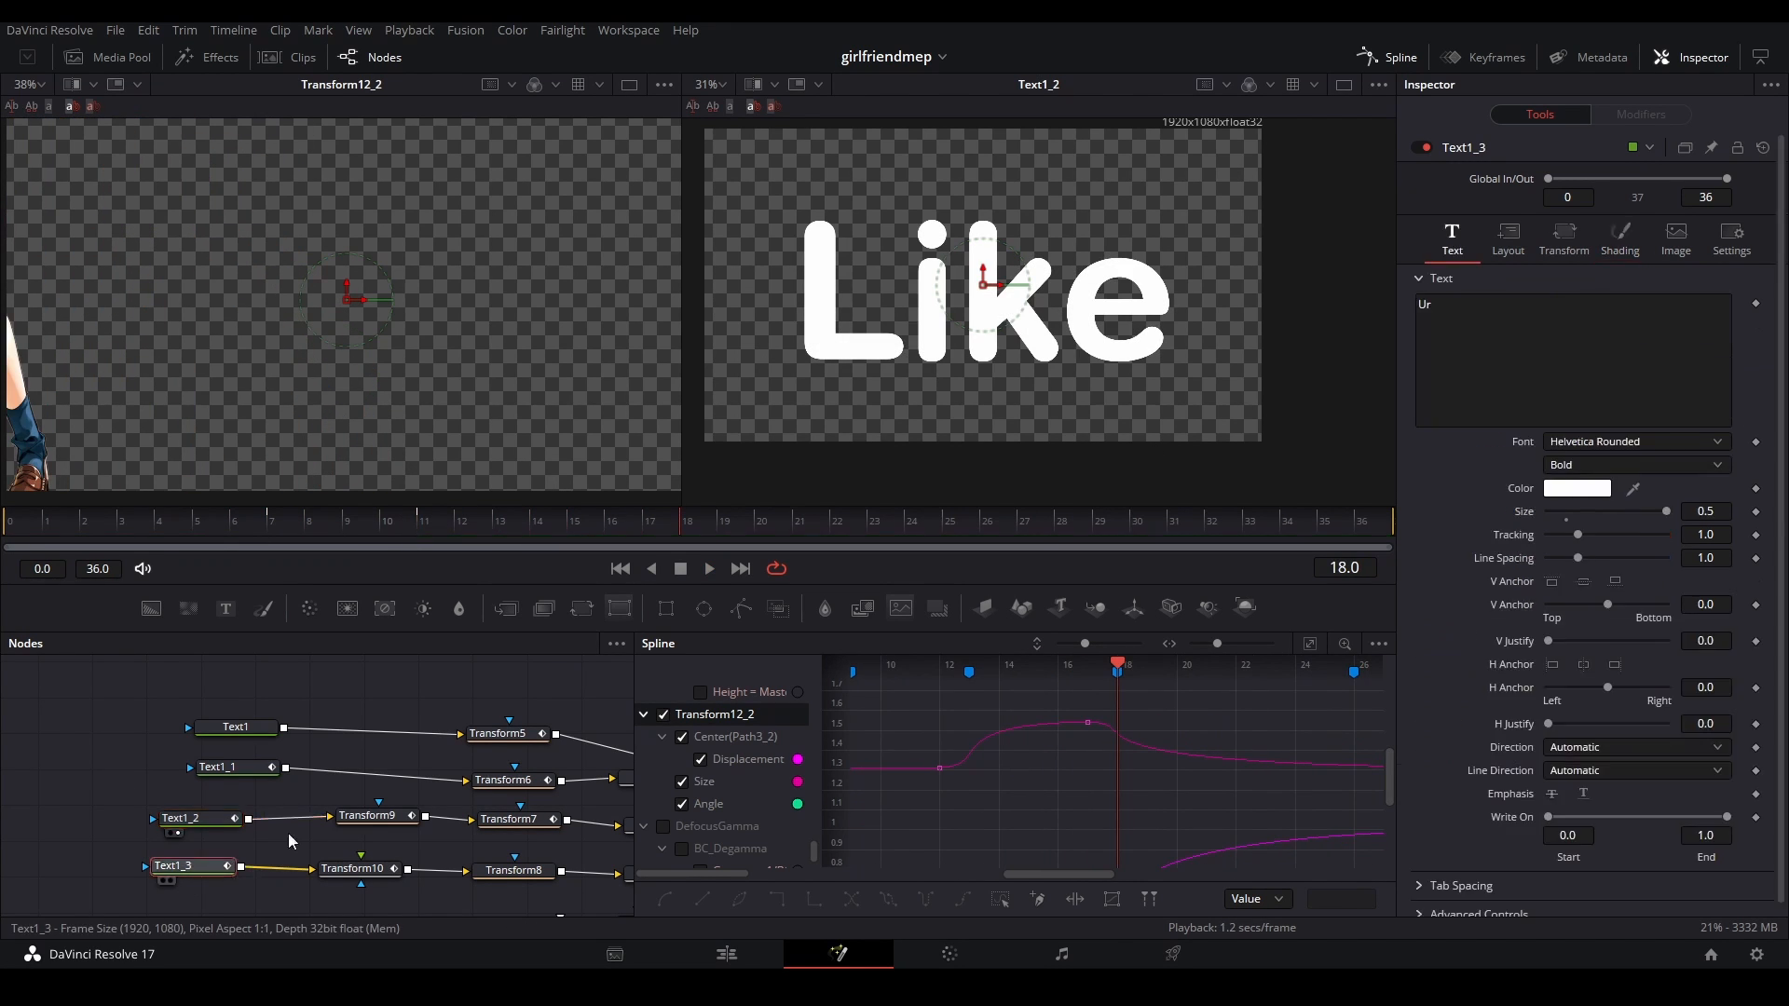
{"action": "key", "text": "2"}
{"action": "left_click_drag", "start_coordinate": [417, 800], "coordinate": [340, 773]}
{"action": "key", "text": "space"}
{"action": "left_click", "coordinate": [273, 525]}
{"action": "key", "text": "space"}
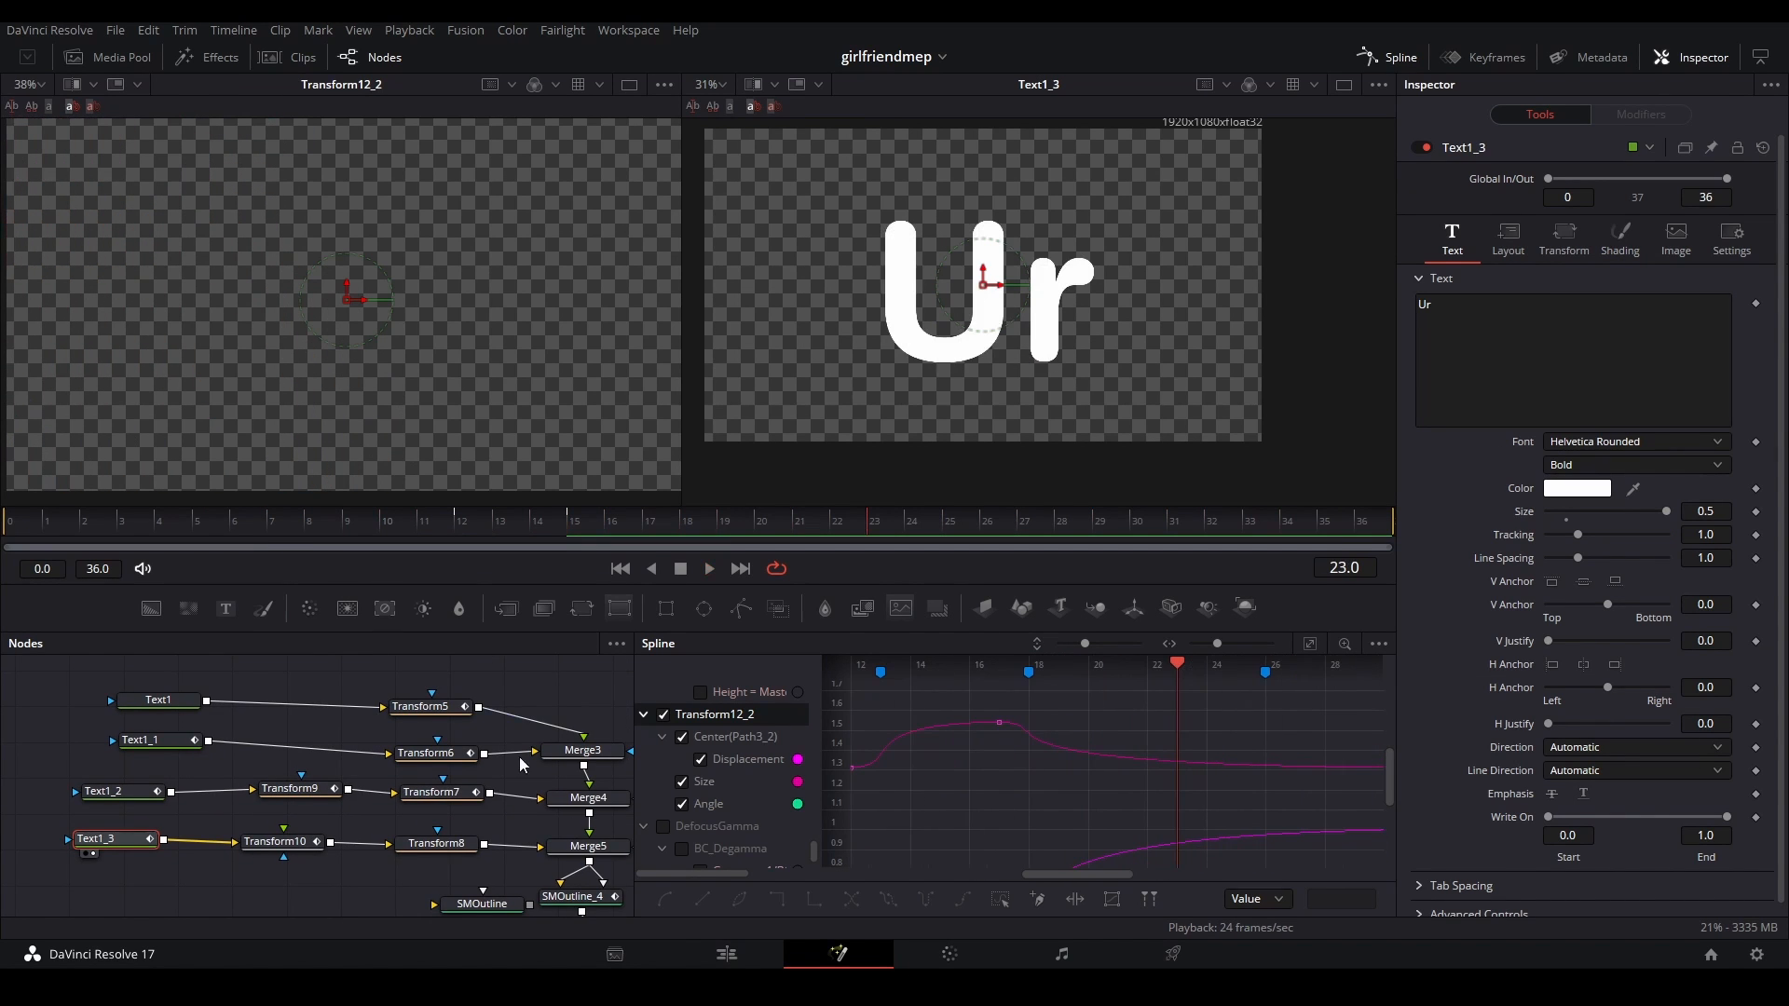
- Show Merge5 in the second viewer and play the combined text animation from frame 9
{"action": "left_click_drag", "start_coordinate": [519, 824], "coordinate": [262, 795]}
{"action": "left_click", "coordinate": [332, 817]}
{"action": "key", "text": "2"}
{"action": "left_click", "coordinate": [359, 530]}
{"action": "key", "text": "space"}
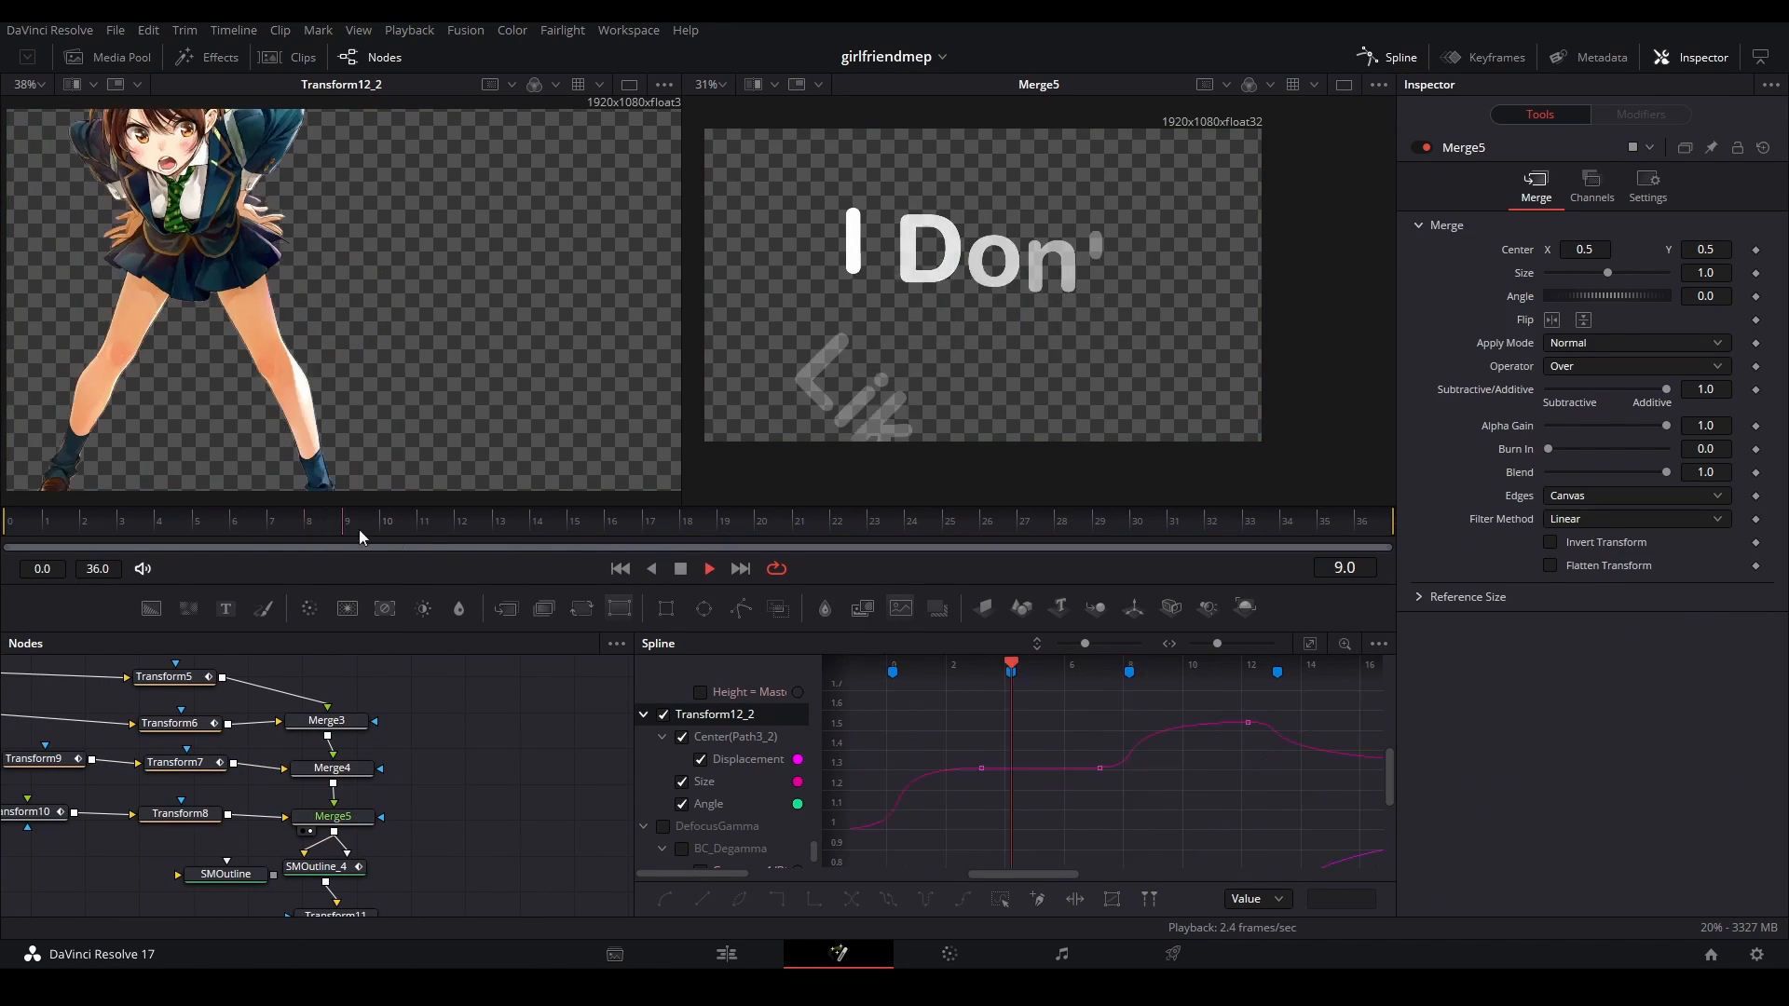
{"action": "key", "text": "space"}
- Select Text1_2 to review its Shading opacity, and play the Merge5 text on to frame 25
{"action": "left_click_drag", "start_coordinate": [129, 742], "coordinate": [447, 733]}
{"action": "left_click", "coordinate": [187, 759]}
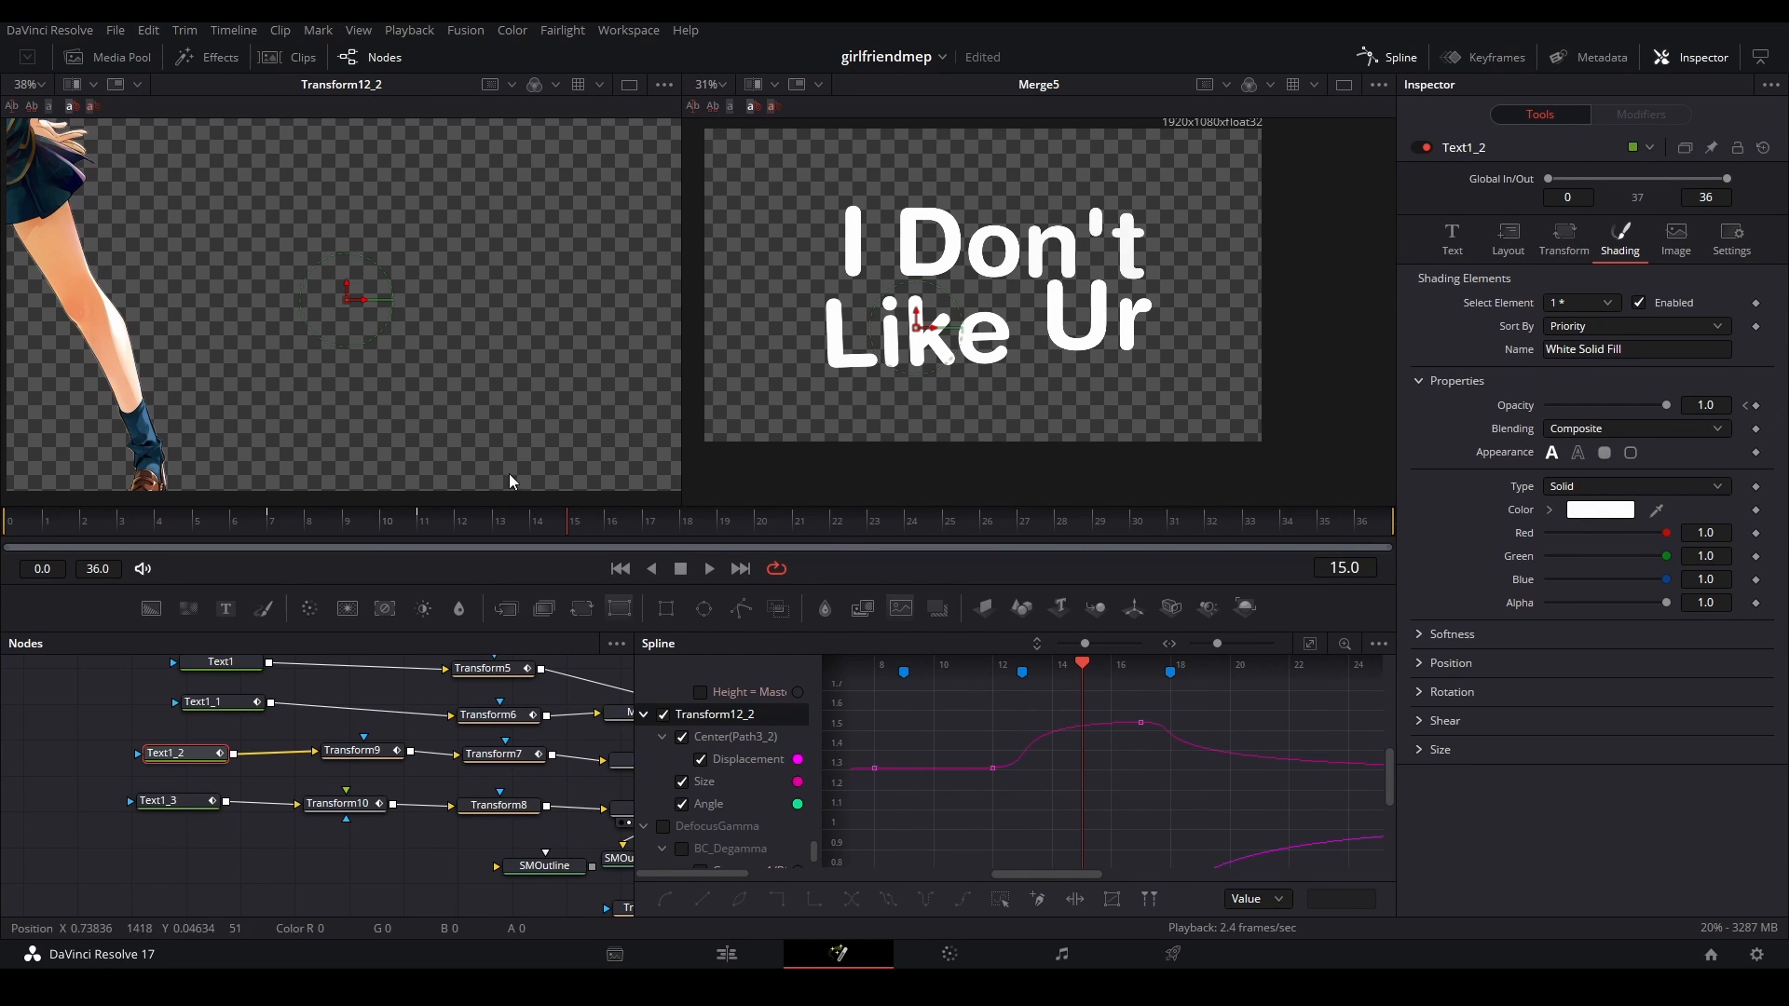
{"action": "key", "text": "space"}
{"action": "key", "text": "space"}
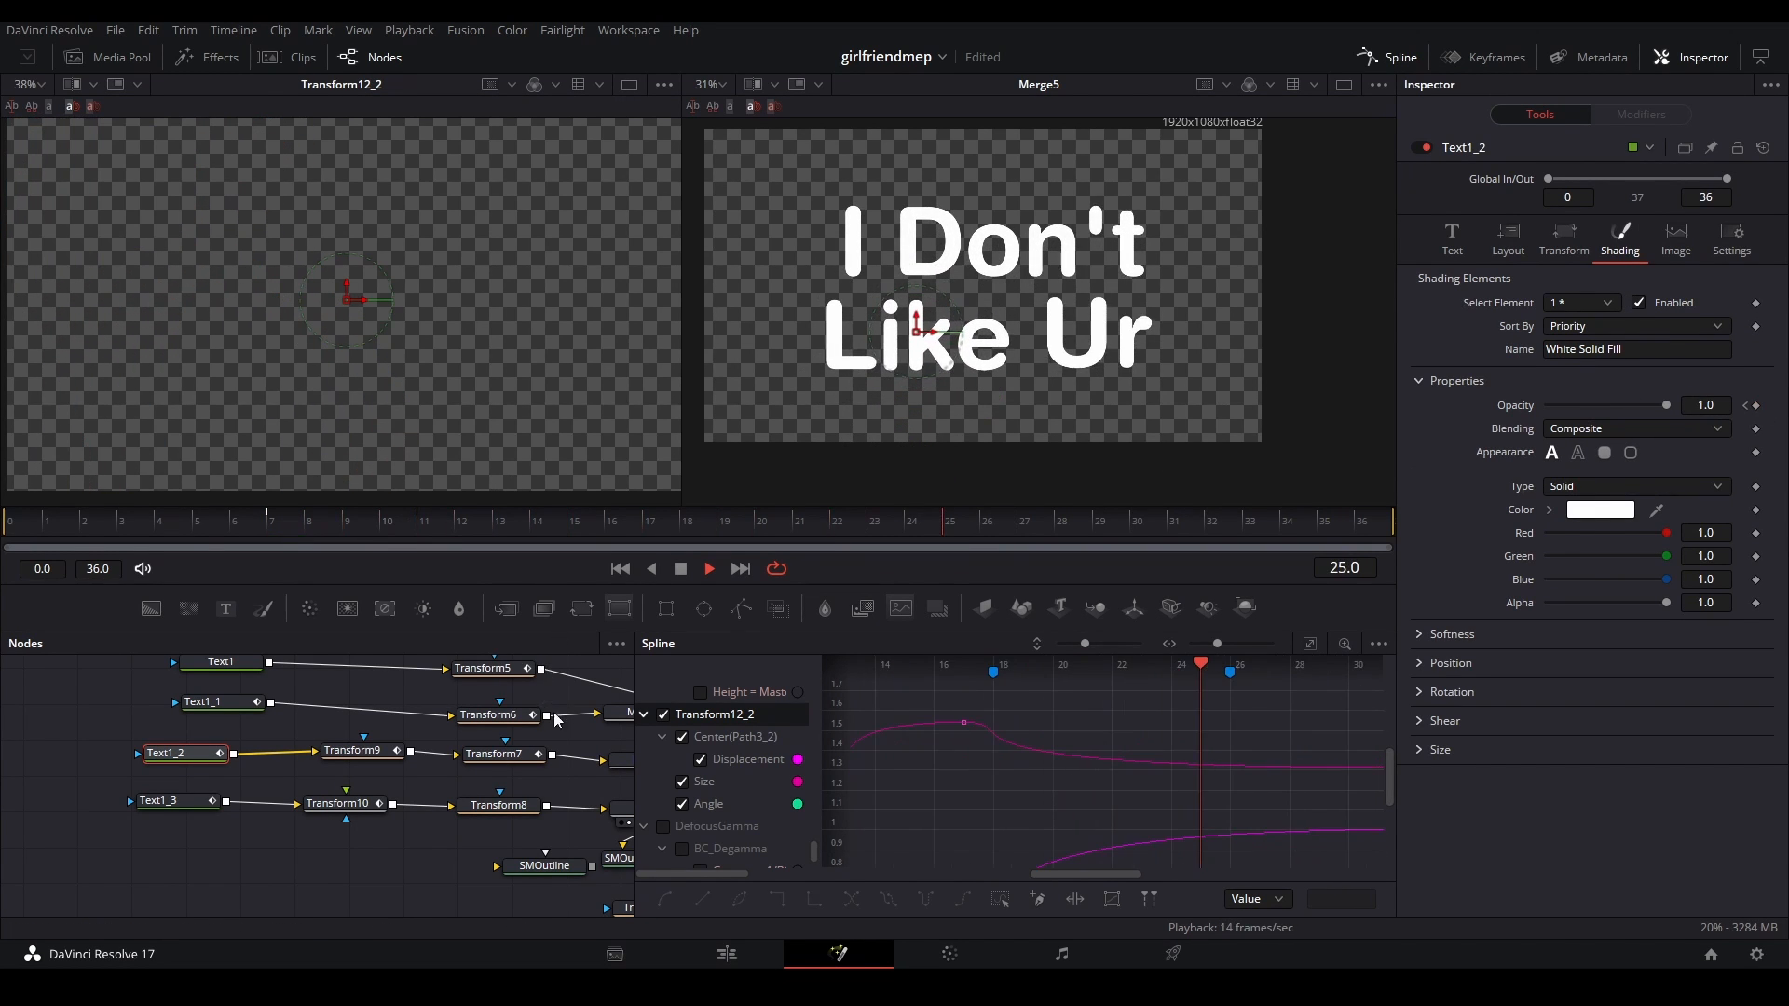
- Show MediaOut1 in the second viewer and save the project
{"action": "left_click_drag", "start_coordinate": [552, 719], "coordinate": [4, 676]}
{"action": "left_click_drag", "start_coordinate": [382, 754], "coordinate": [34, 722]}
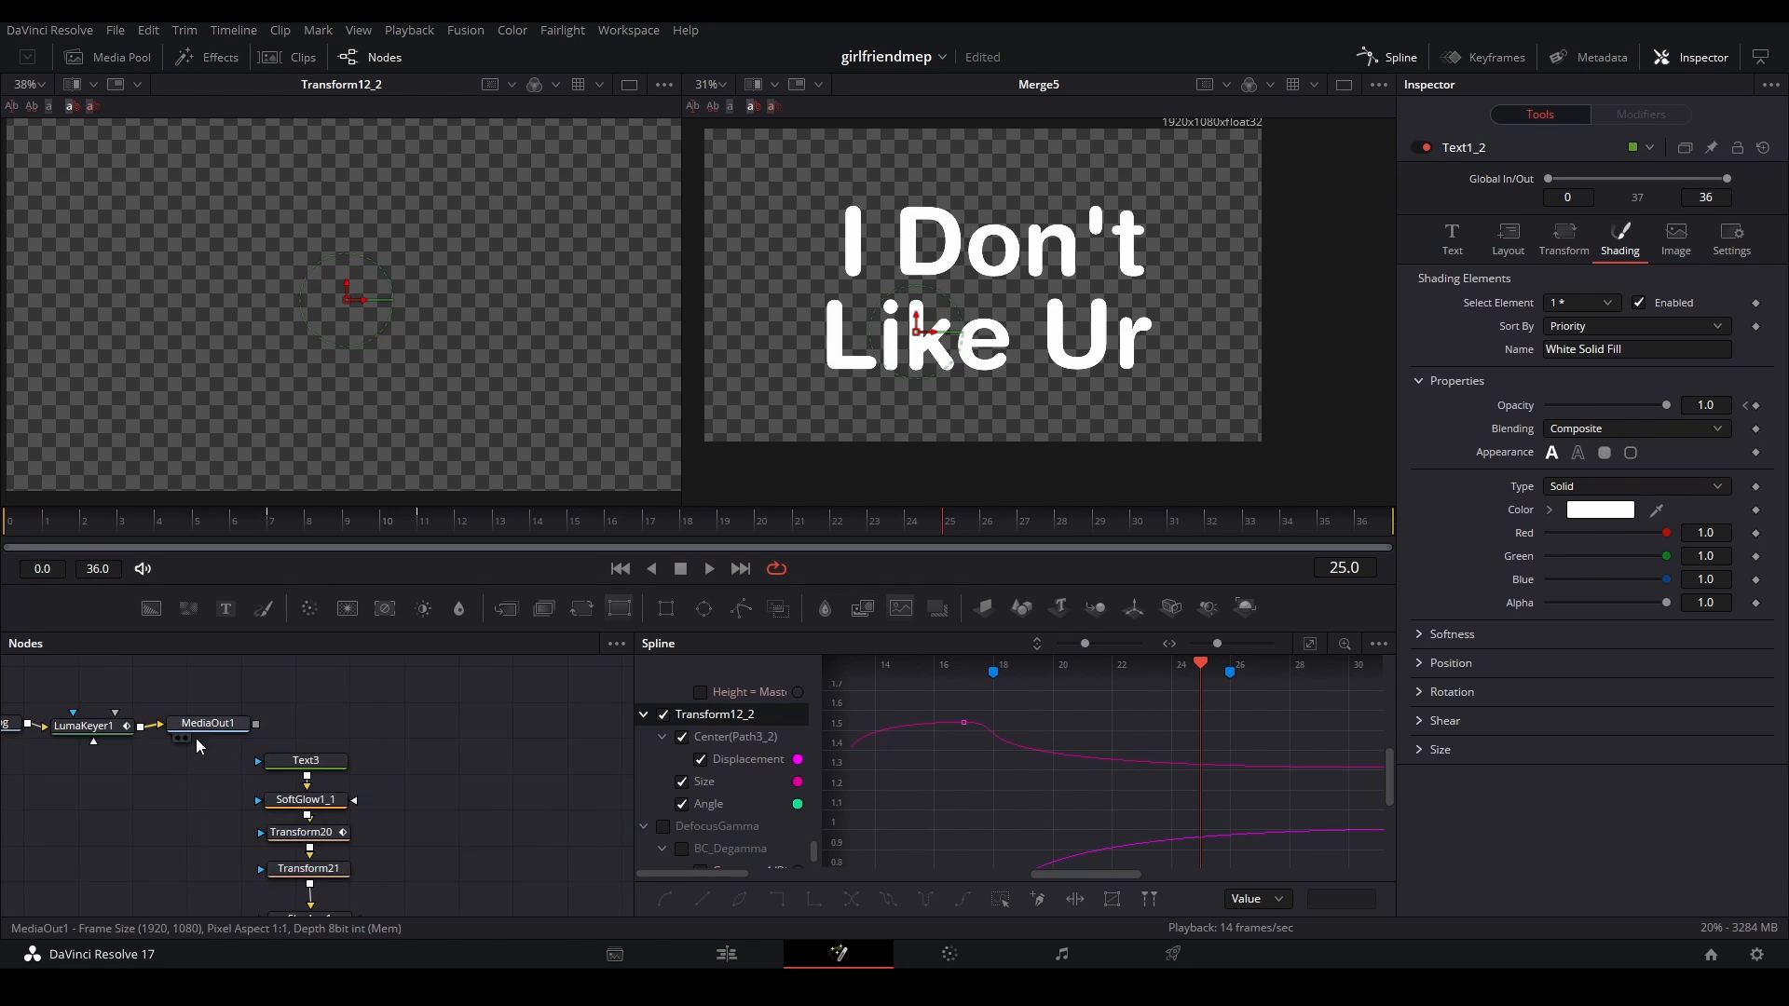
{"action": "left_click", "coordinate": [201, 726]}
{"action": "key", "text": "2"}
{"action": "key", "text": "ctrl+s"}
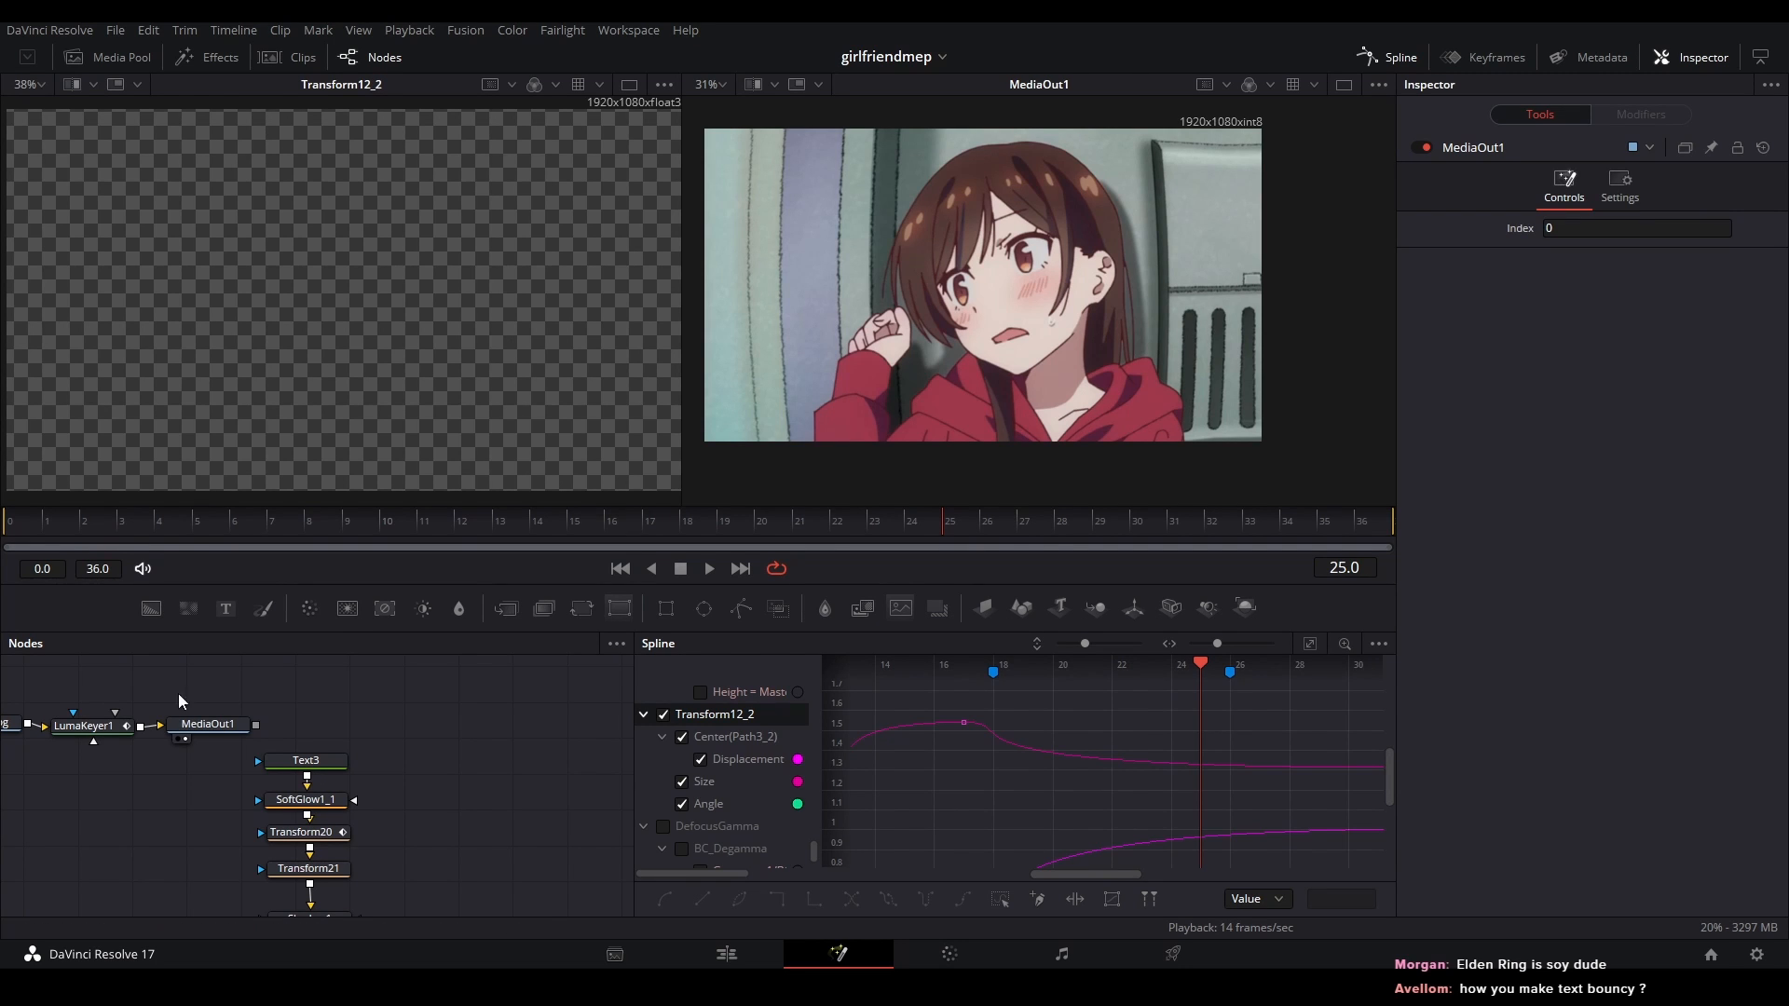
- Return to the text branch and show Transform5's output in the second viewer
{"action": "left_click_drag", "start_coordinate": [177, 693], "coordinate": [637, 819]}
{"action": "left_click_drag", "start_coordinate": [533, 694], "coordinate": [561, 816]}
{"action": "left_click_drag", "start_coordinate": [563, 723], "coordinate": [459, 850]}
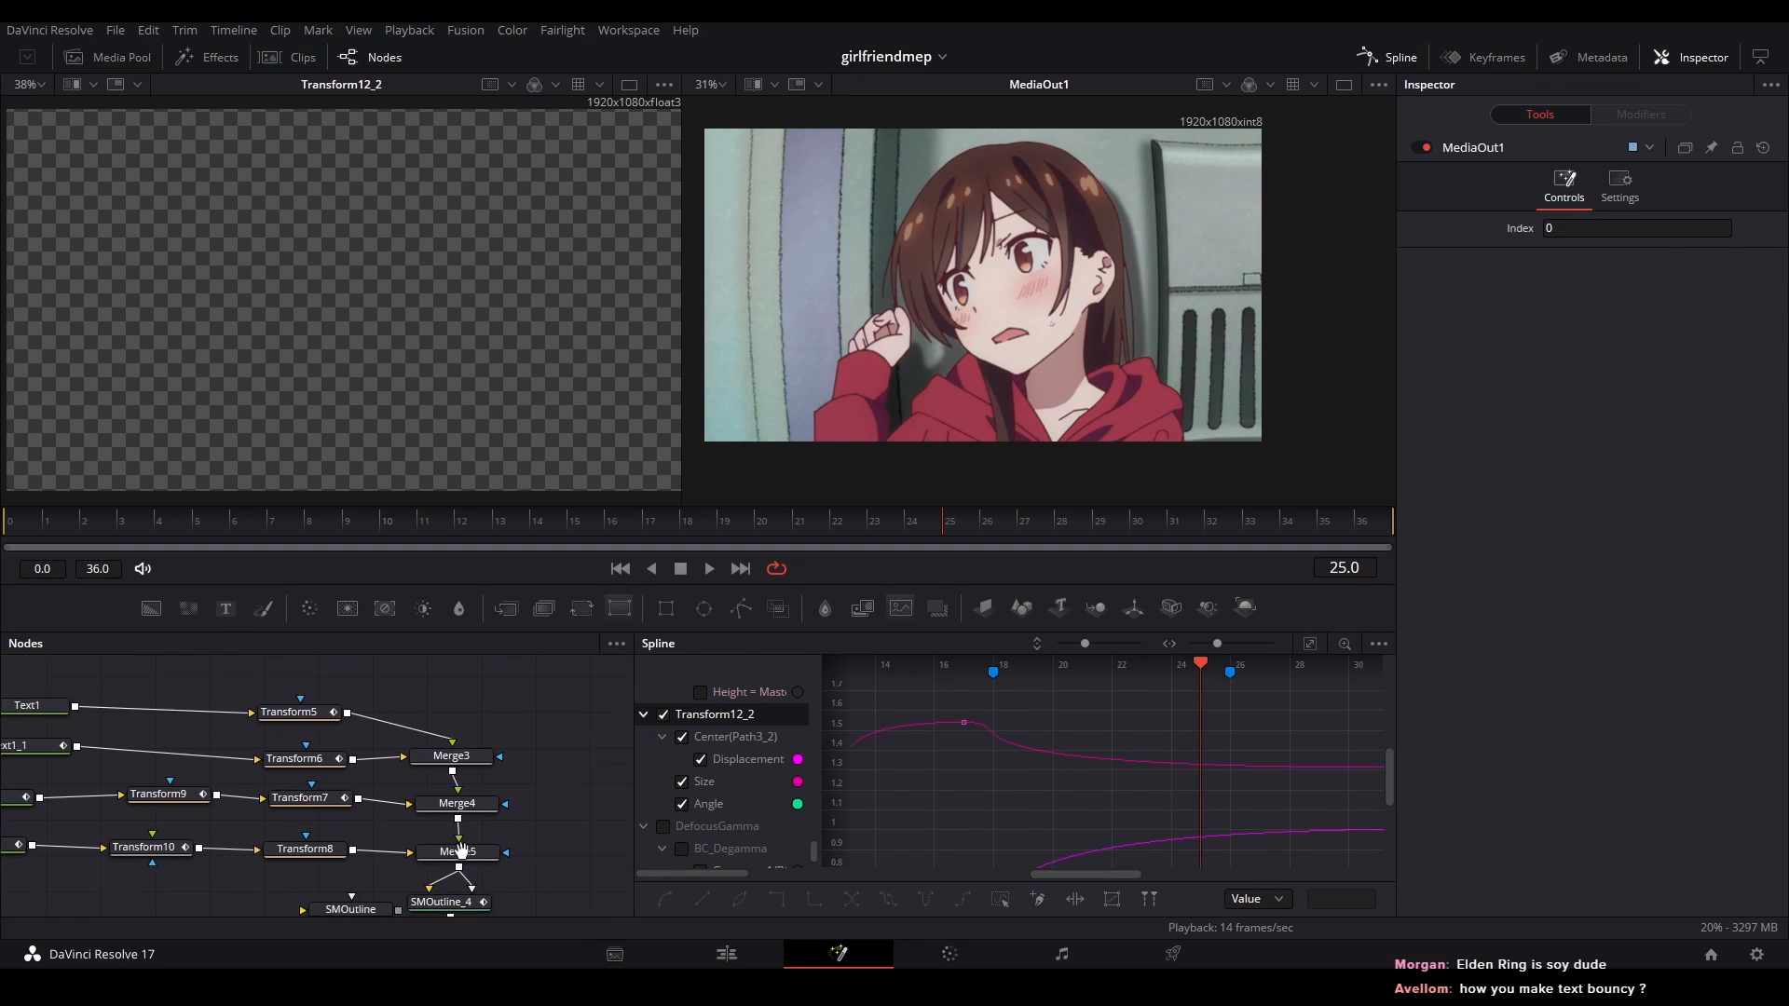
{"action": "left_click", "coordinate": [309, 720]}
{"action": "key", "text": "2"}
{"action": "left_click", "coordinate": [478, 702]}
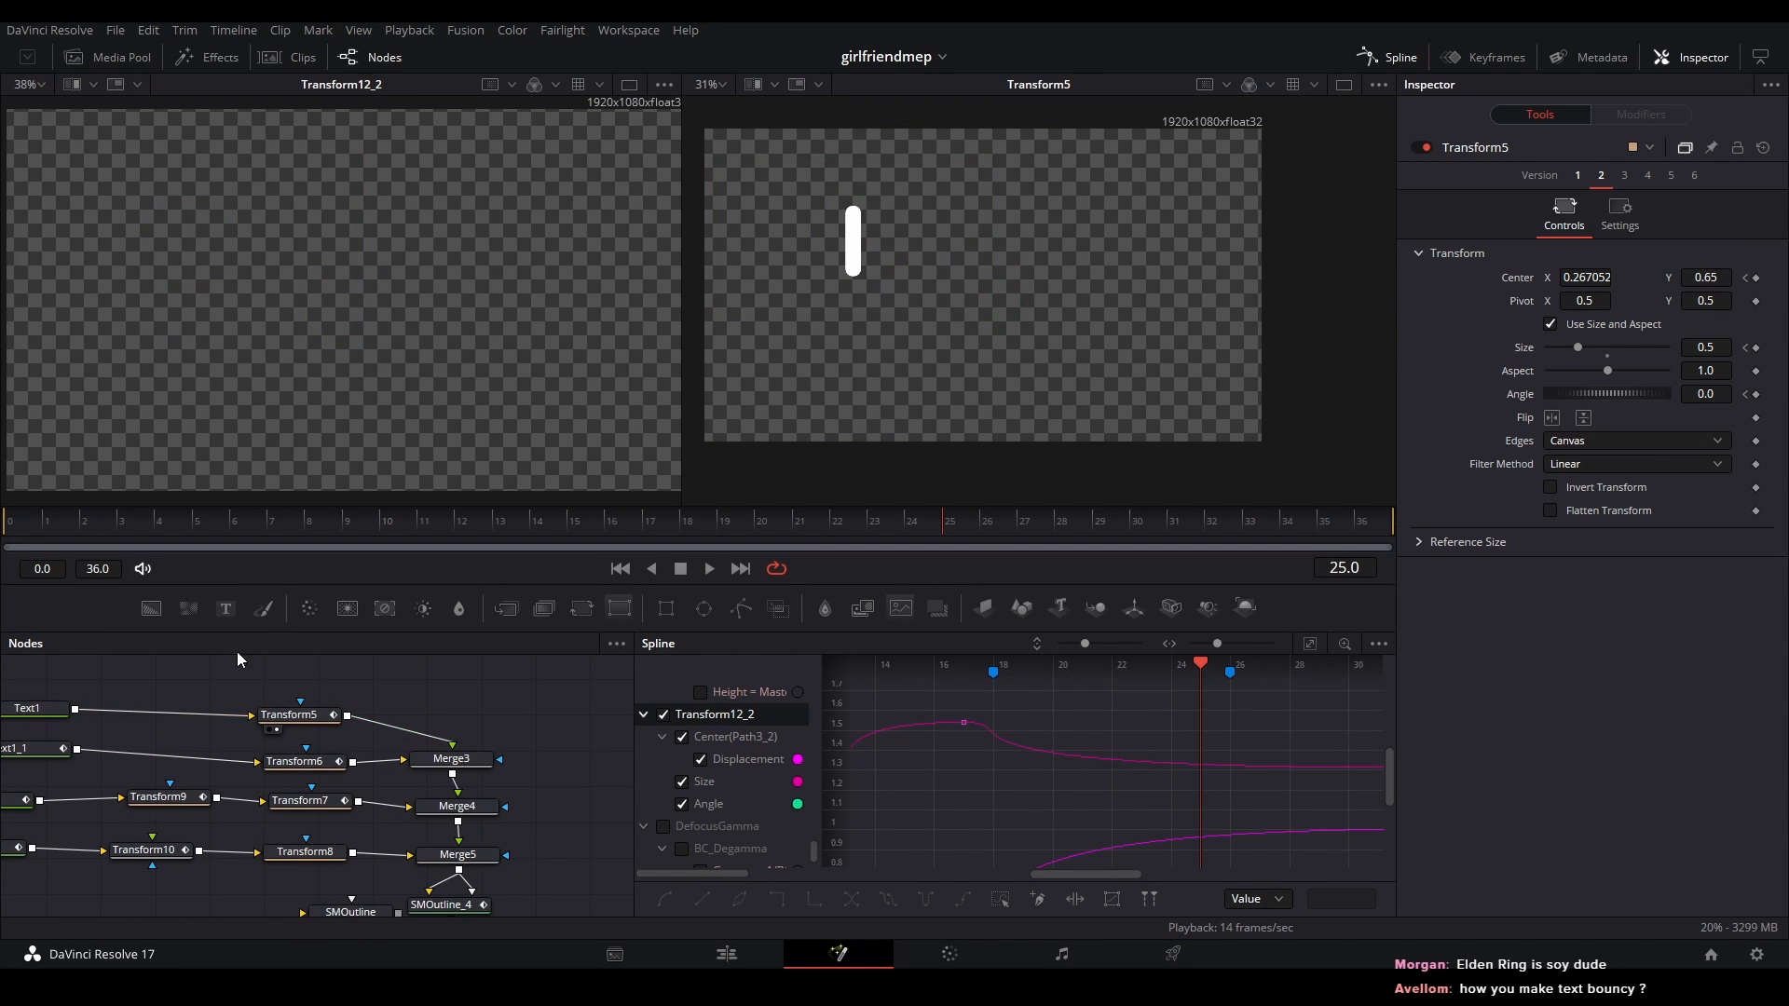
- Show Transform6 in the second viewer and play the motion of the "Don't" text
{"action": "left_click", "coordinate": [294, 761]}
{"action": "key", "text": "2"}
{"action": "key", "text": "space"}
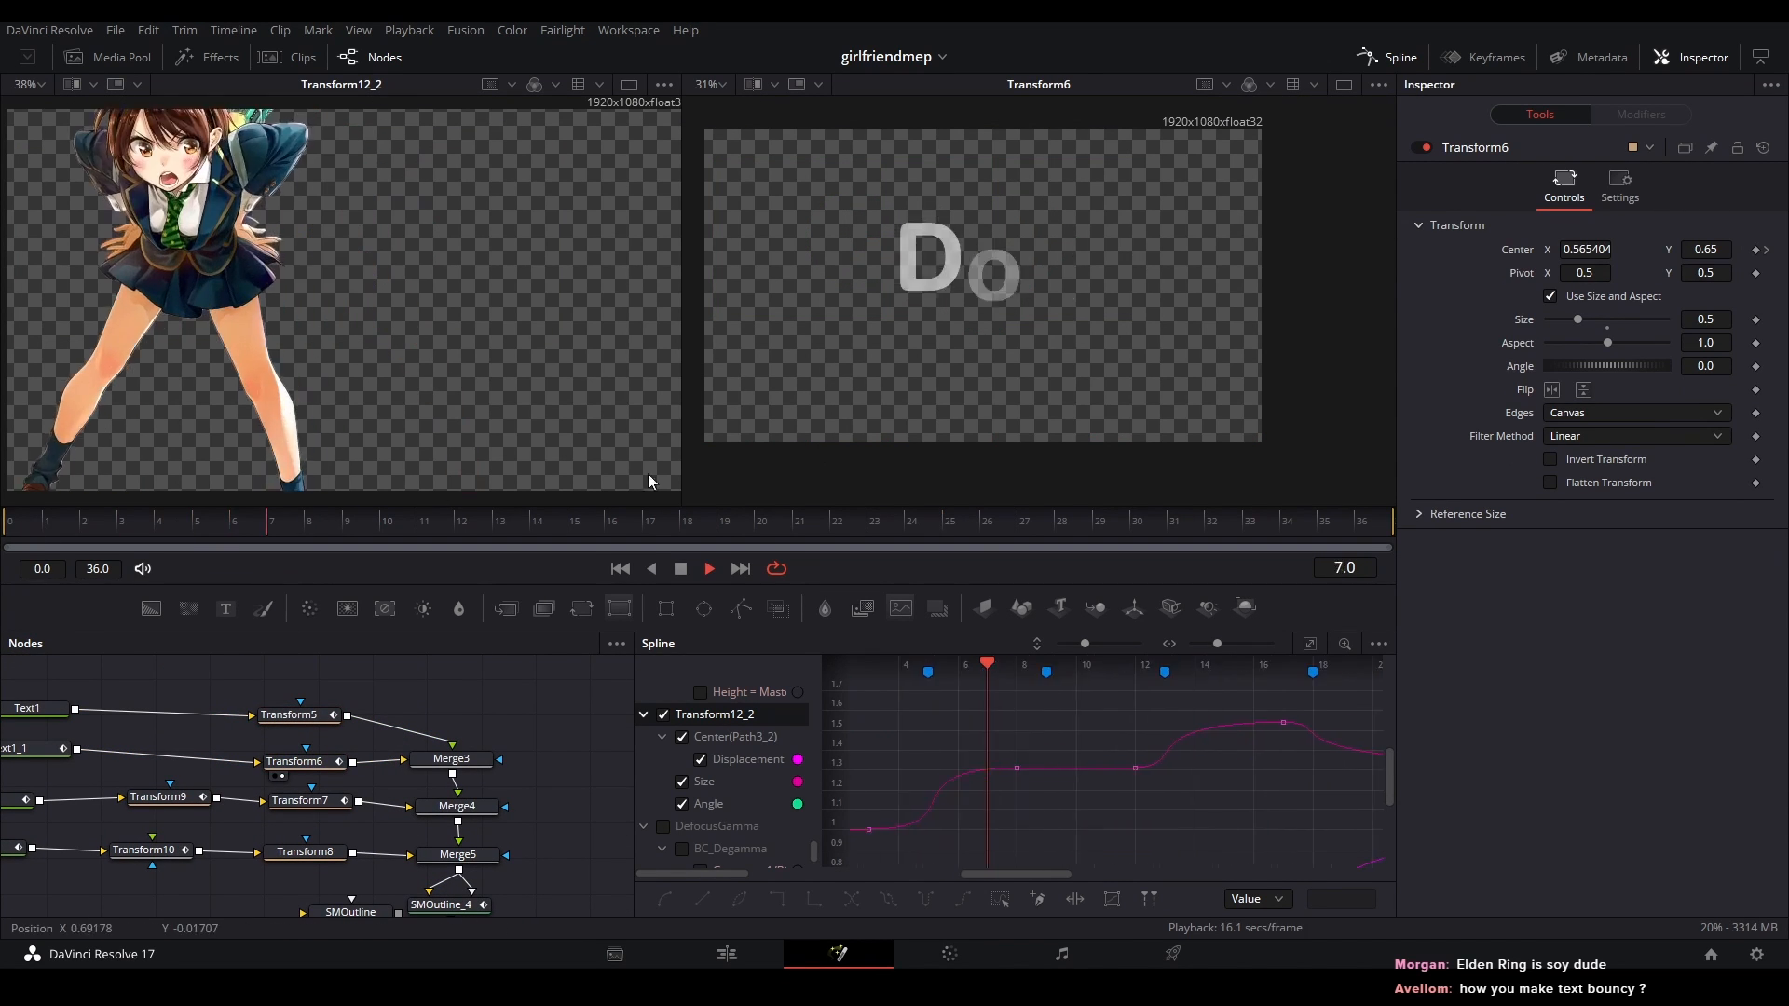
{"action": "key", "text": "space"}
- Show Transform7 in the second viewer and play the "Like" text's motion from the start
{"action": "left_click", "coordinate": [307, 806]}
{"action": "key", "text": "2"}
{"action": "left_click", "coordinate": [33, 534]}
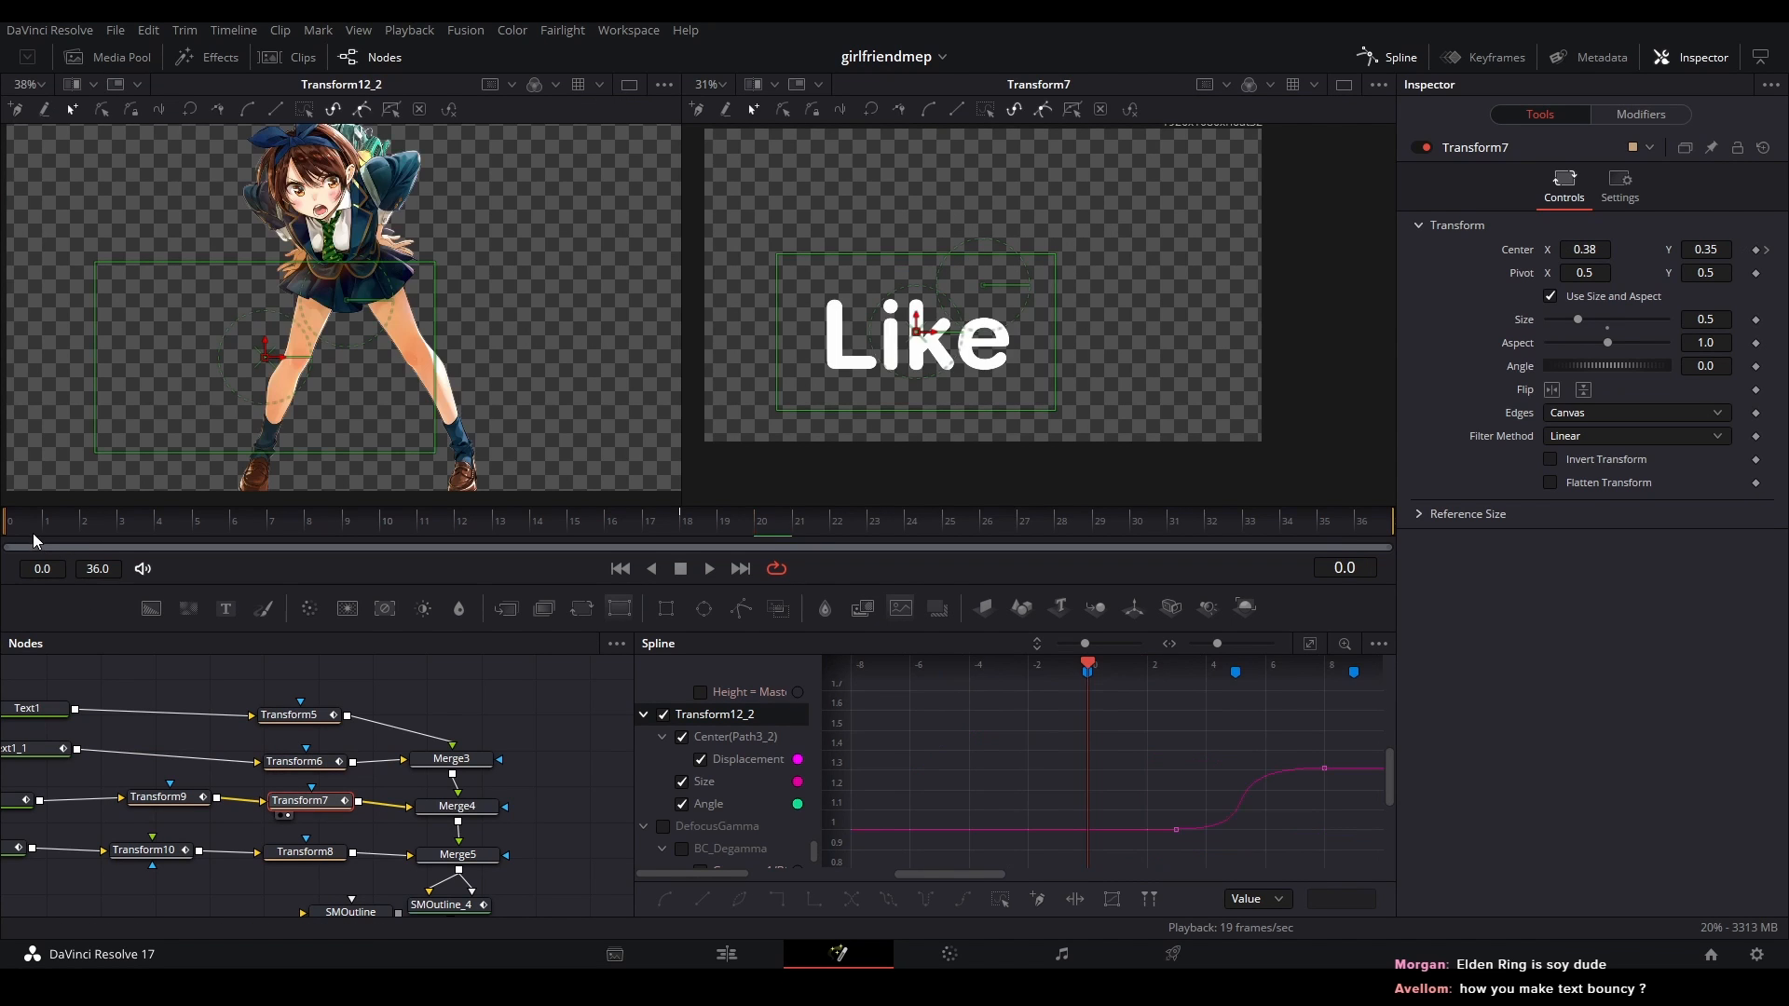
{"action": "key", "text": "space"}
{"action": "key", "text": "space"}
- Show Transform9 in the second viewer and play its rotation of the "Like" text
{"action": "left_click", "coordinate": [159, 797]}
{"action": "key", "text": "2"}
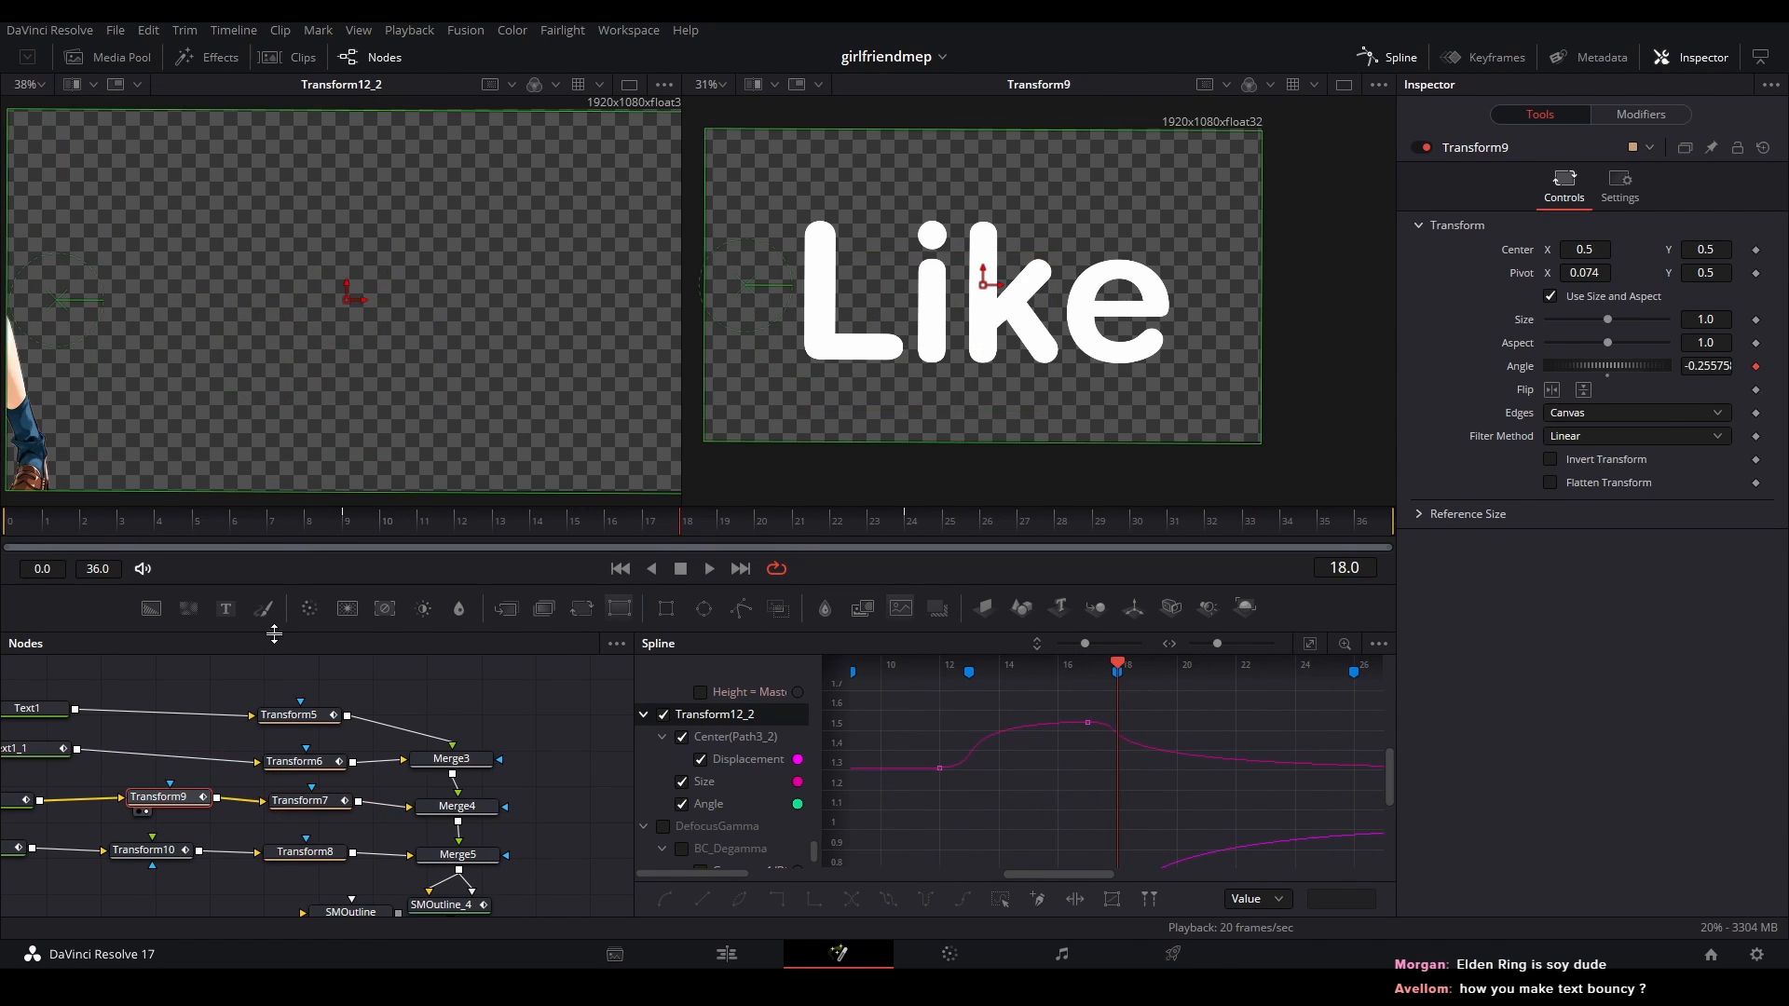
{"action": "key", "text": "space"}
- Return the second viewer to Transform7 and replay the combined "Like" motion from frame 1
{"action": "left_click", "coordinate": [300, 800]}
{"action": "key", "text": "2"}
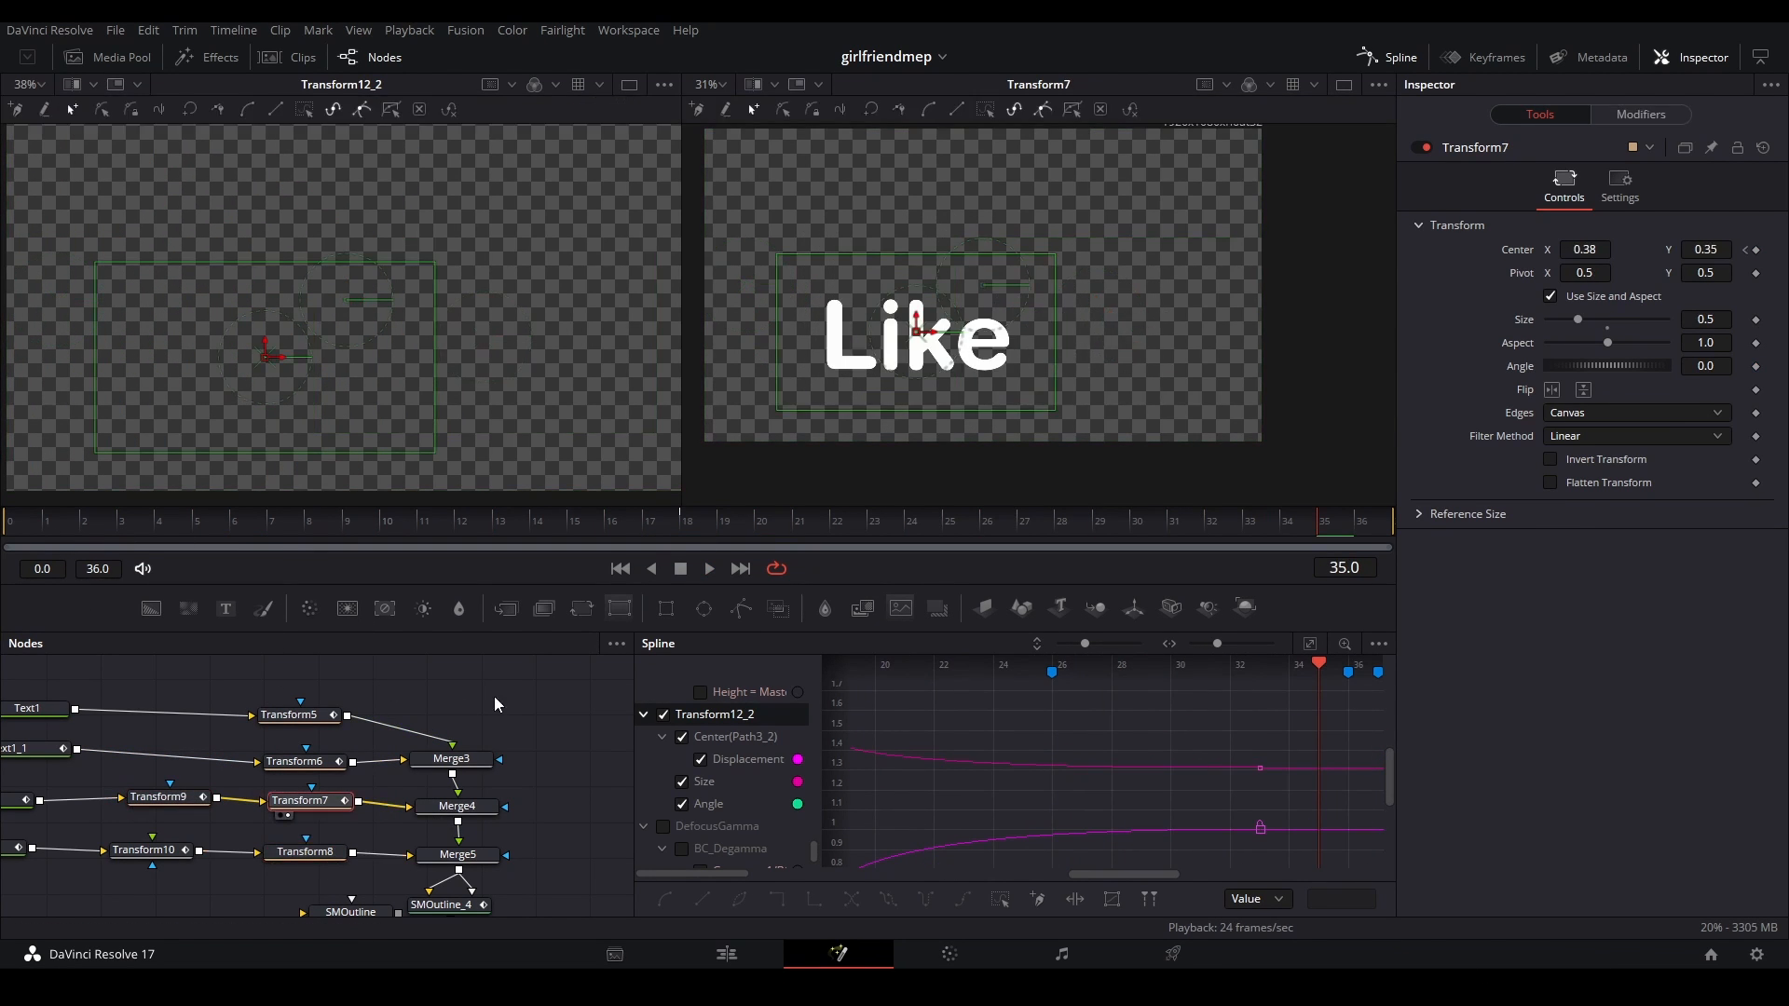
{"action": "left_click", "coordinate": [46, 531]}
- Show Transform10 in the second viewer, then play and scrub through the "Ur" text's vertical motion
{"action": "left_click", "coordinate": [164, 853]}
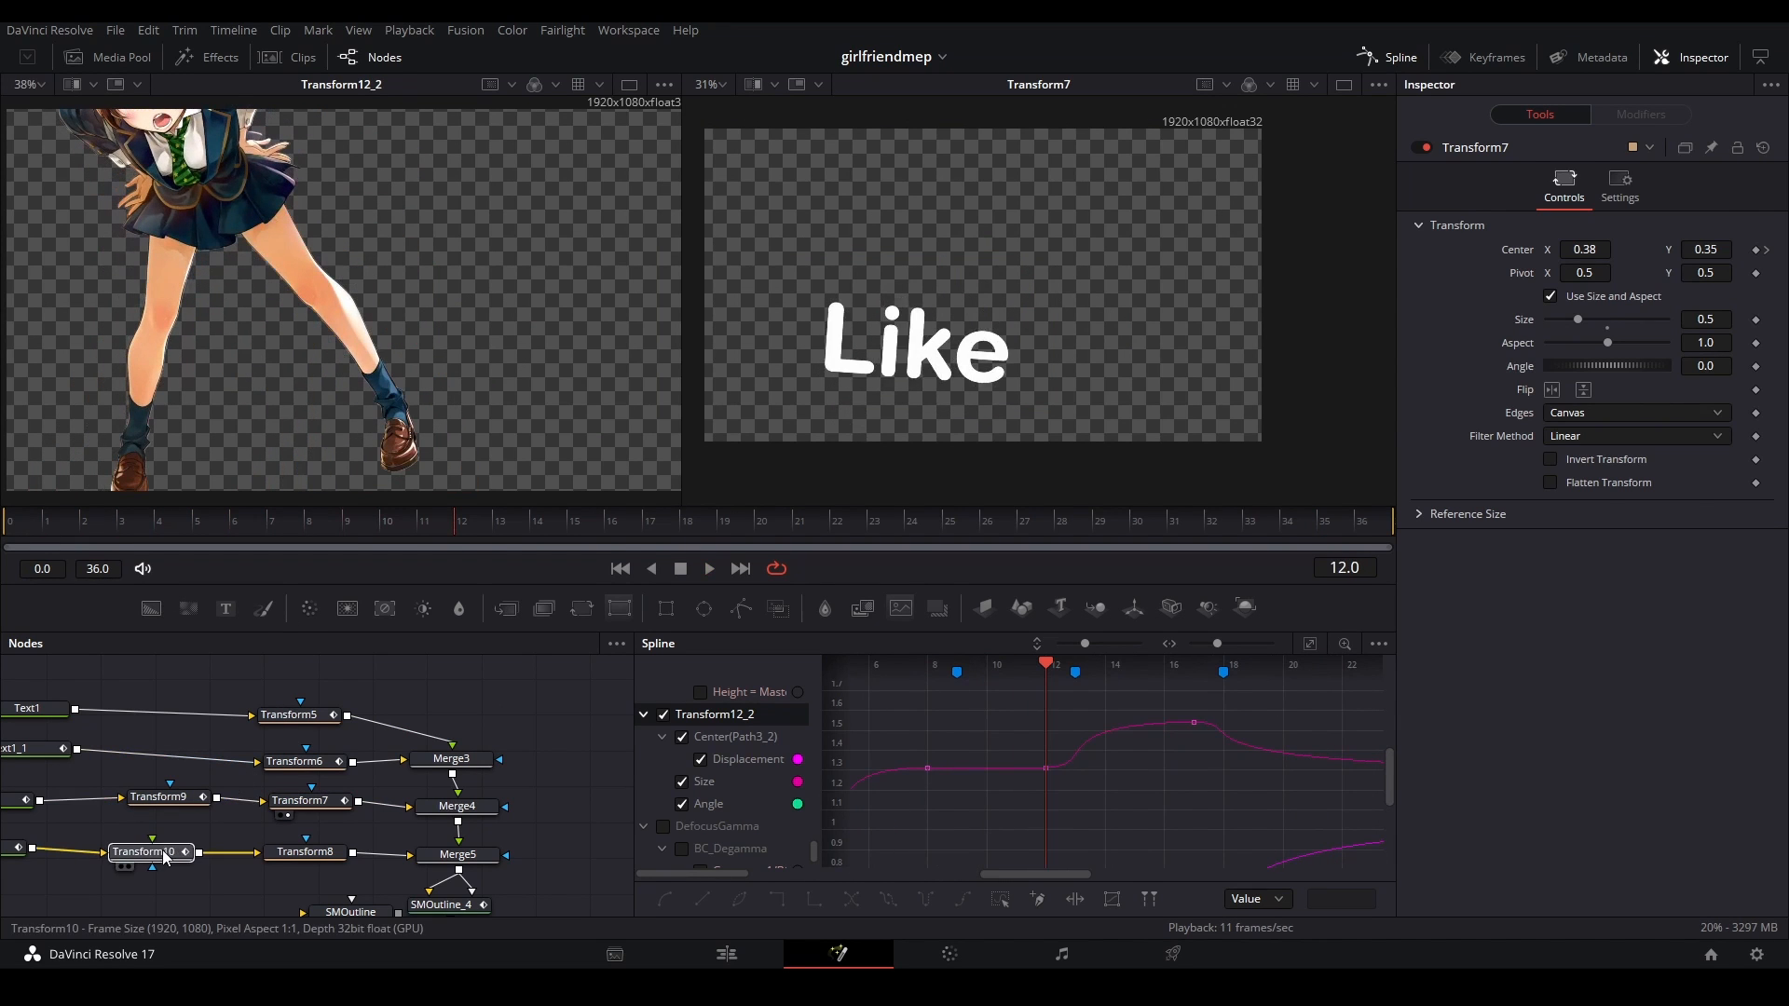
{"action": "key", "text": "2"}
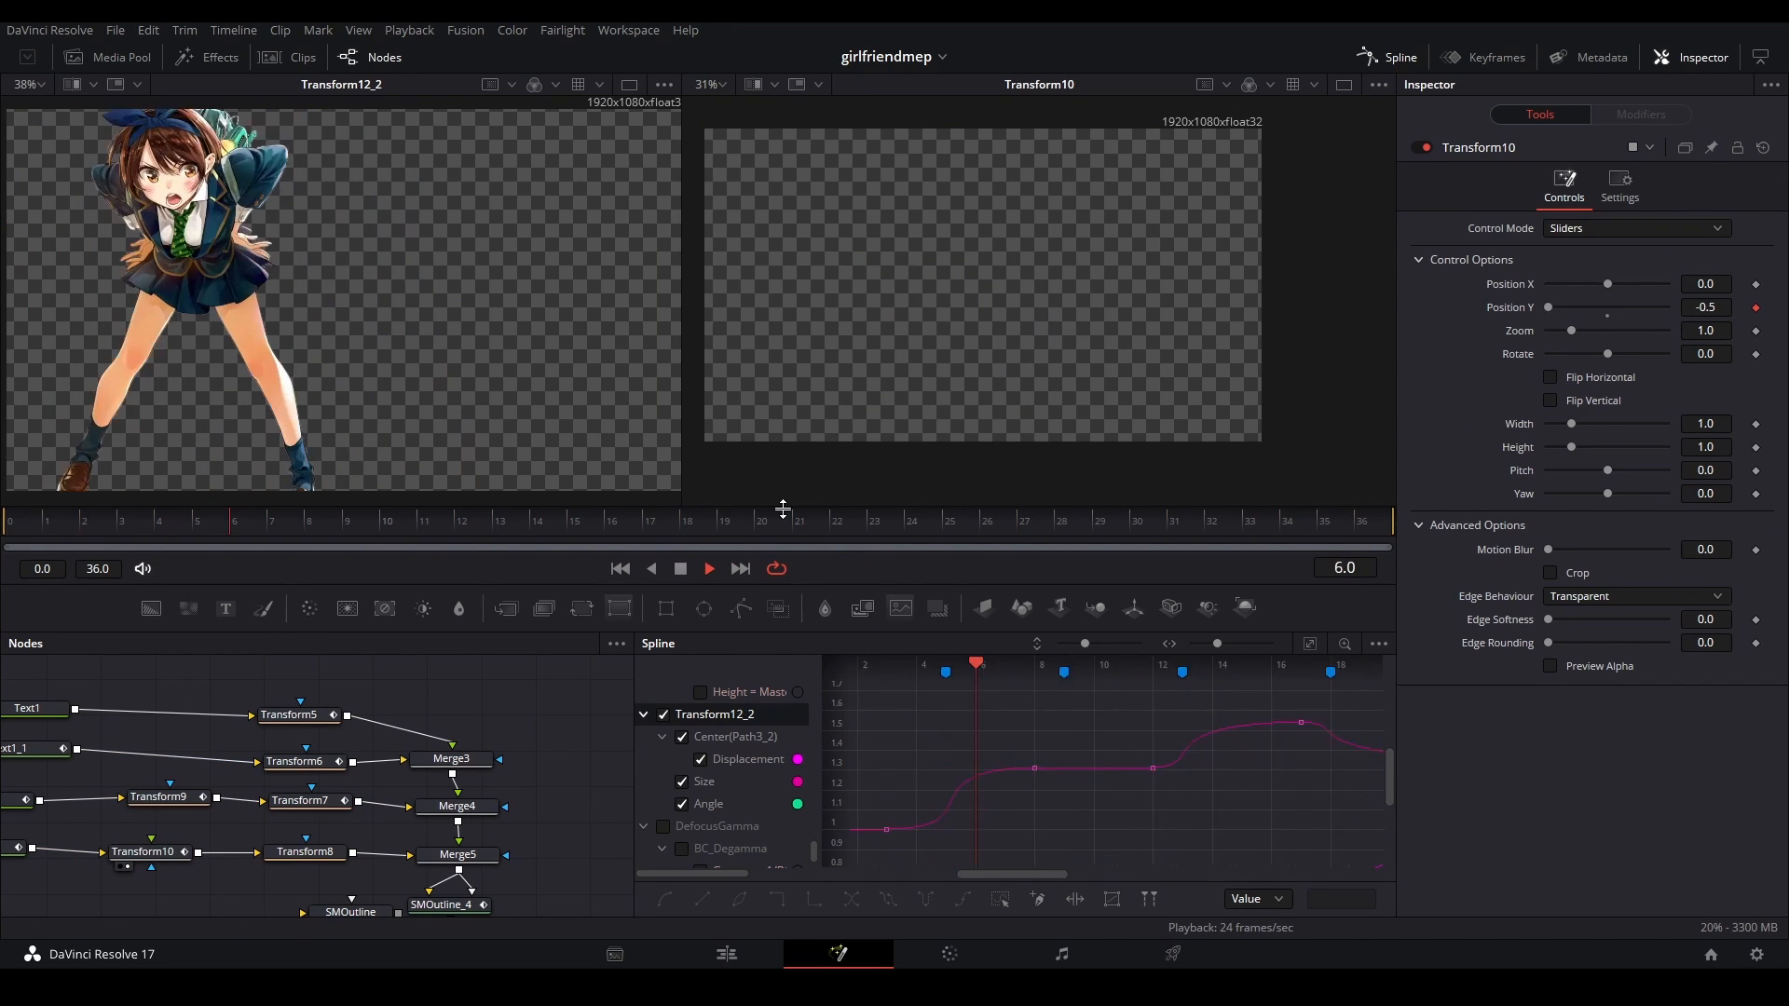
{"action": "key", "text": "space"}
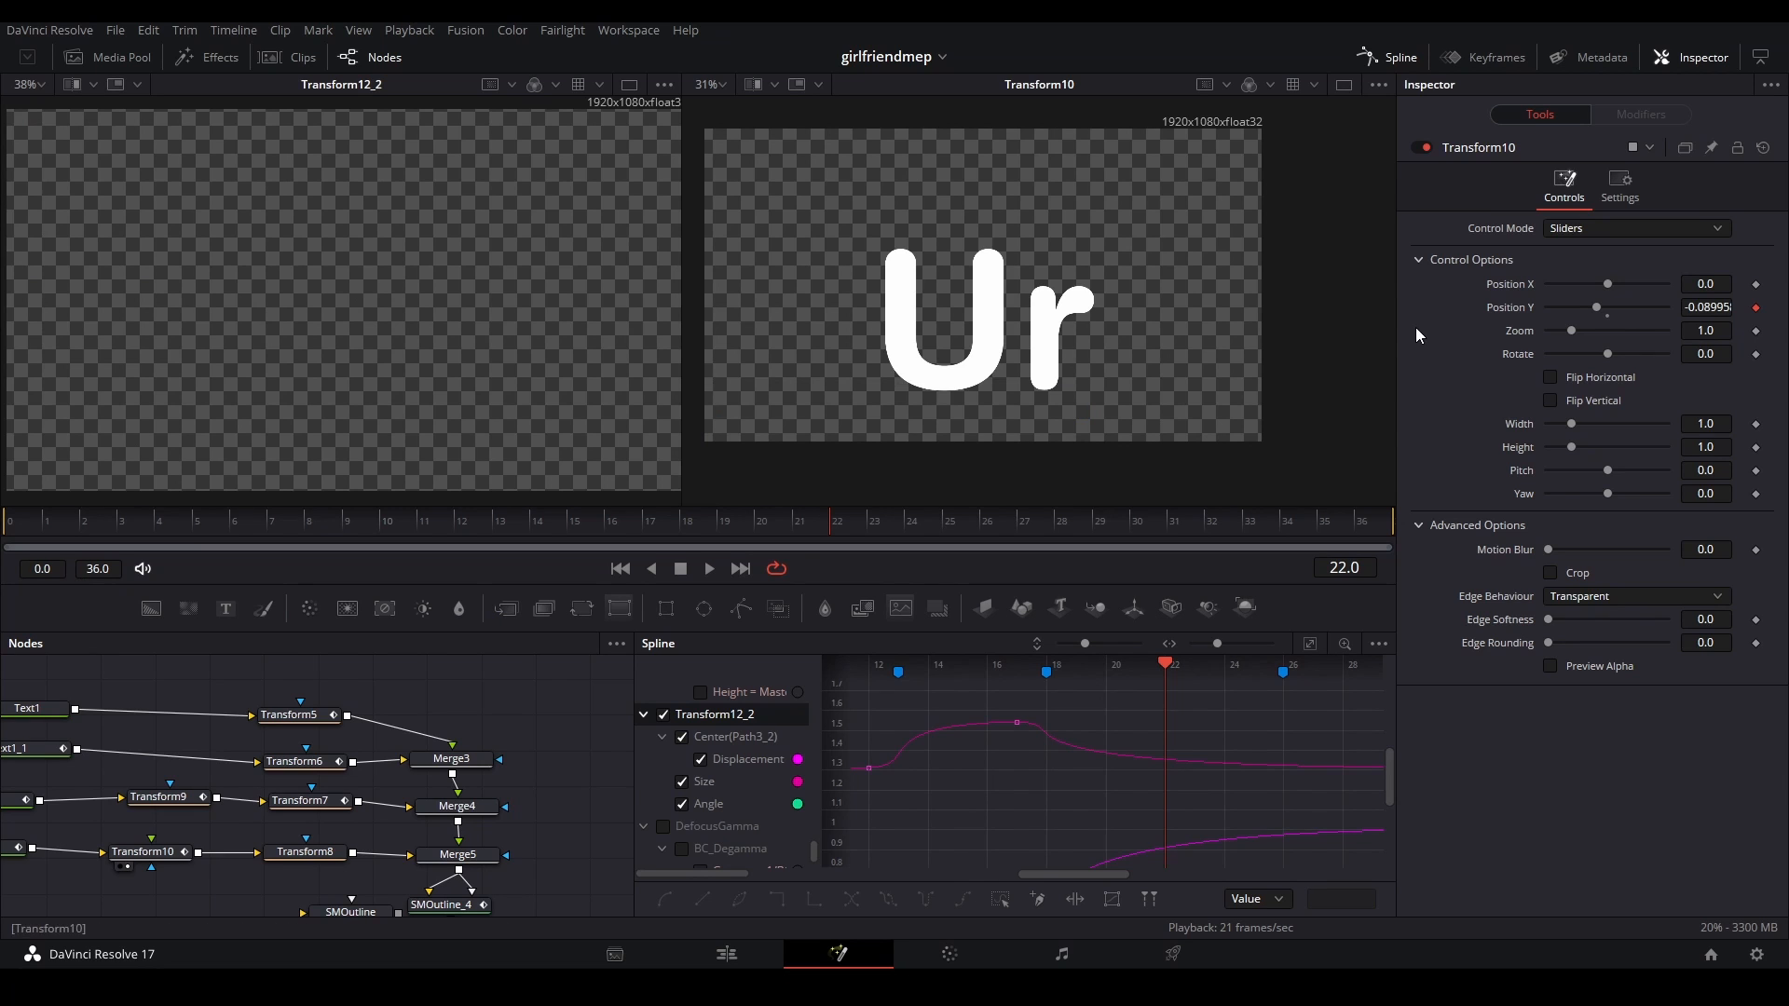
{"action": "left_click_drag", "start_coordinate": [30, 522], "coordinate": [1058, 488]}
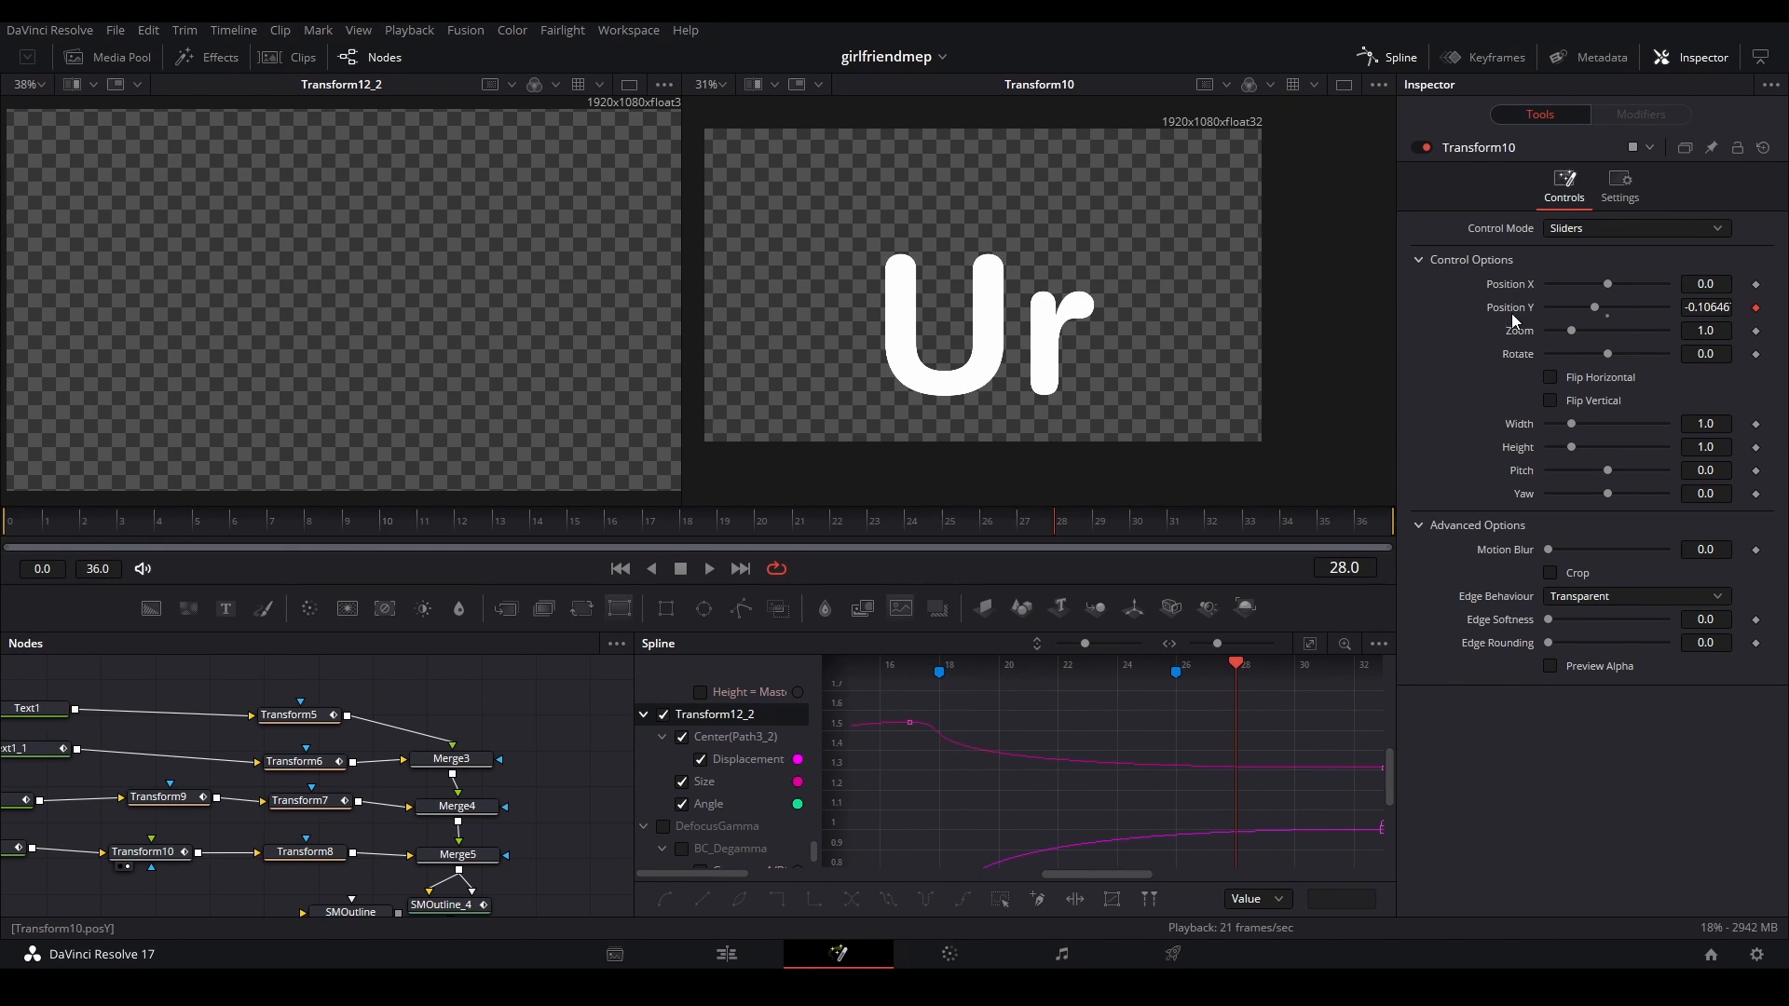
{"action": "left_click", "coordinate": [164, 852]}
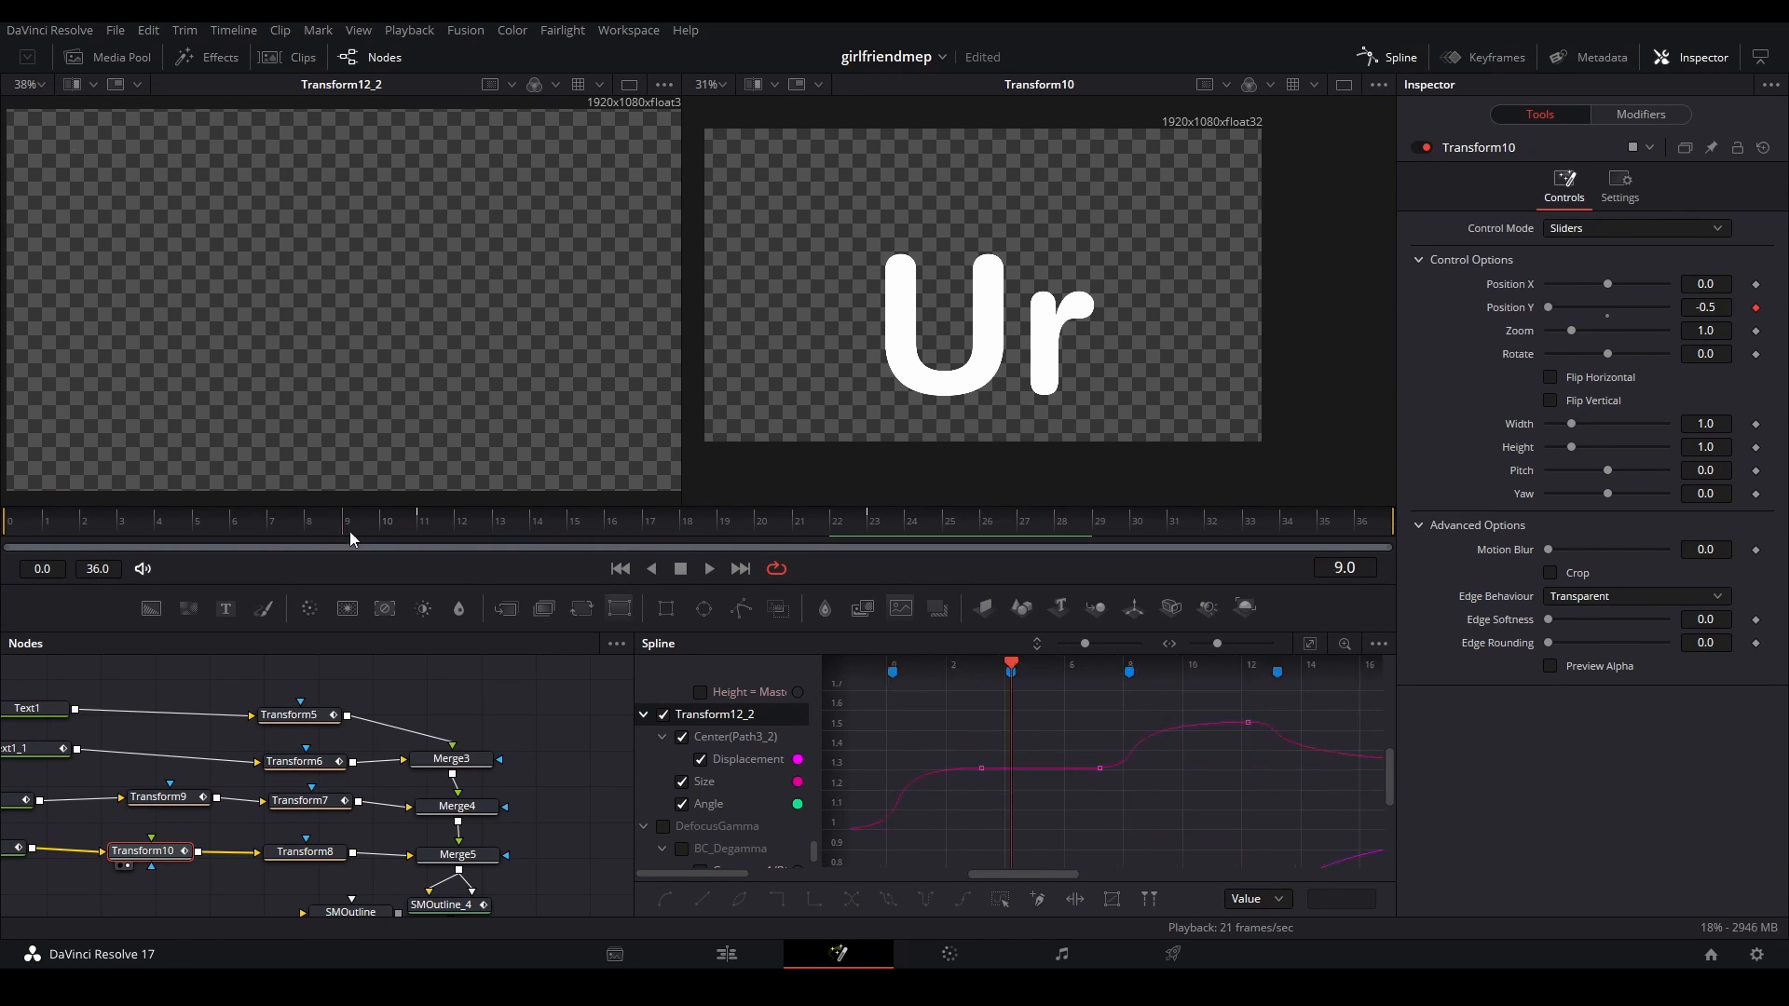
{"action": "left_click_drag", "start_coordinate": [349, 521], "coordinate": [986, 518]}
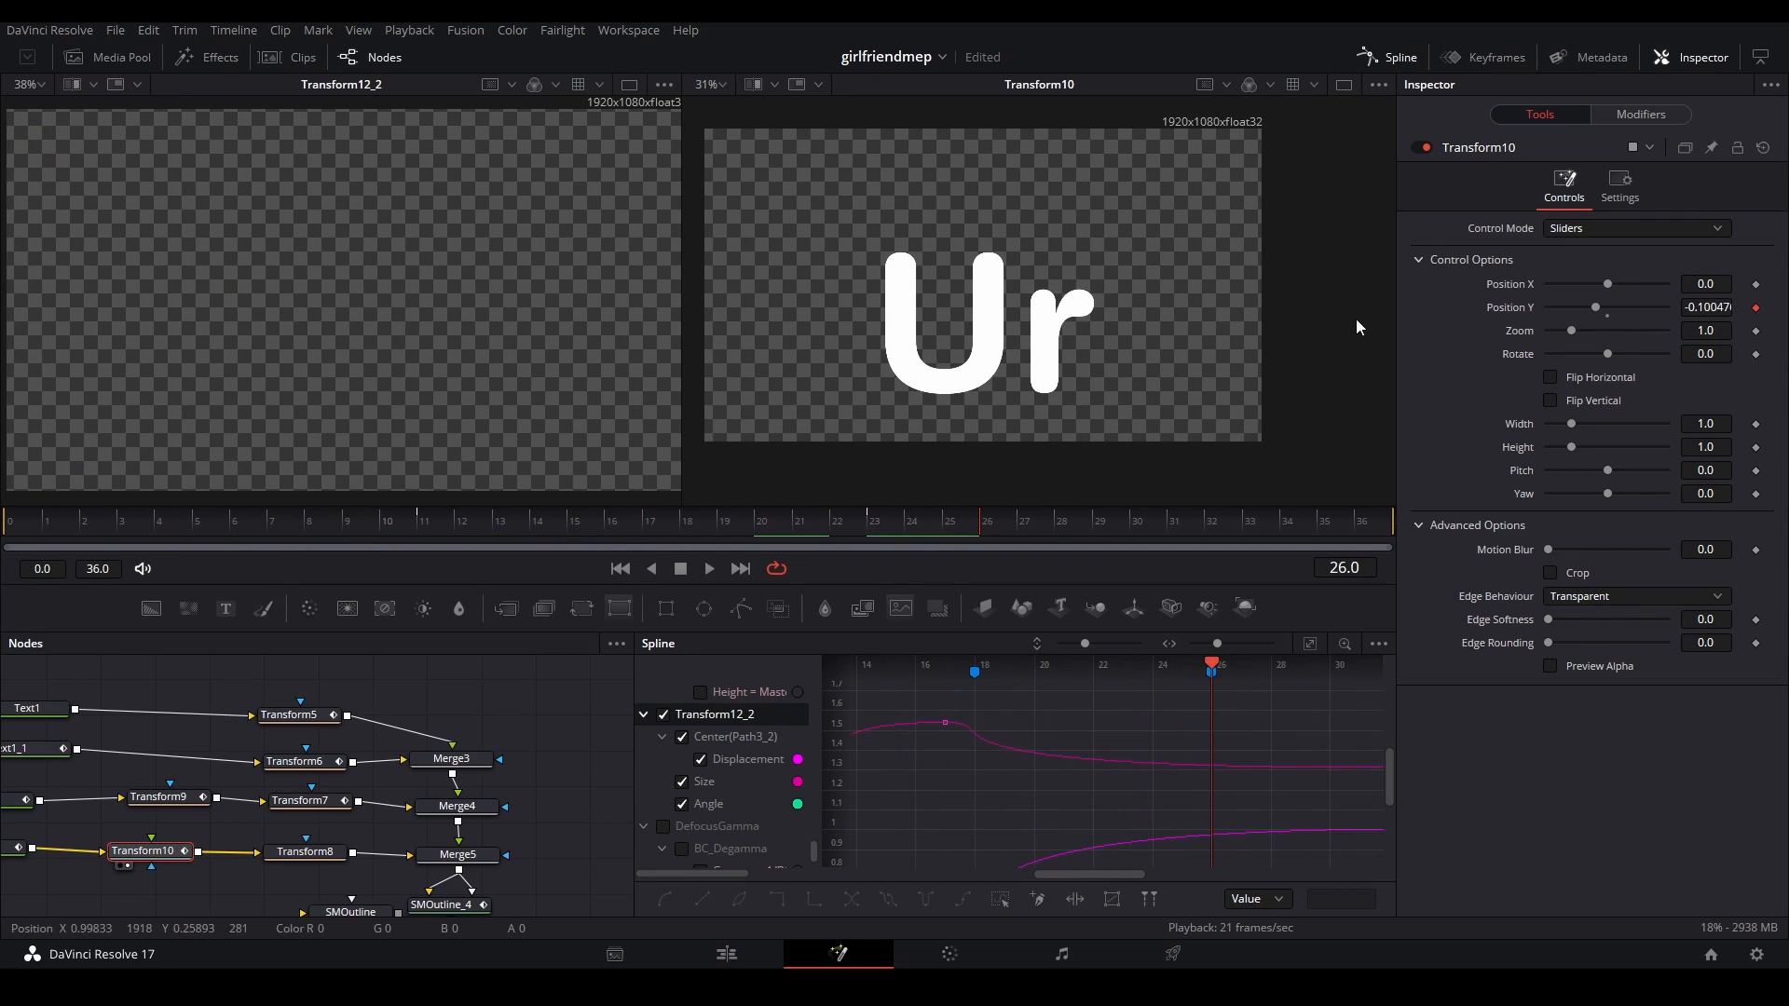
- Display the Anim Curves modifier on Transform10's position and play the "Ur" animation from about frame 11
{"action": "left_click", "coordinate": [1641, 116]}
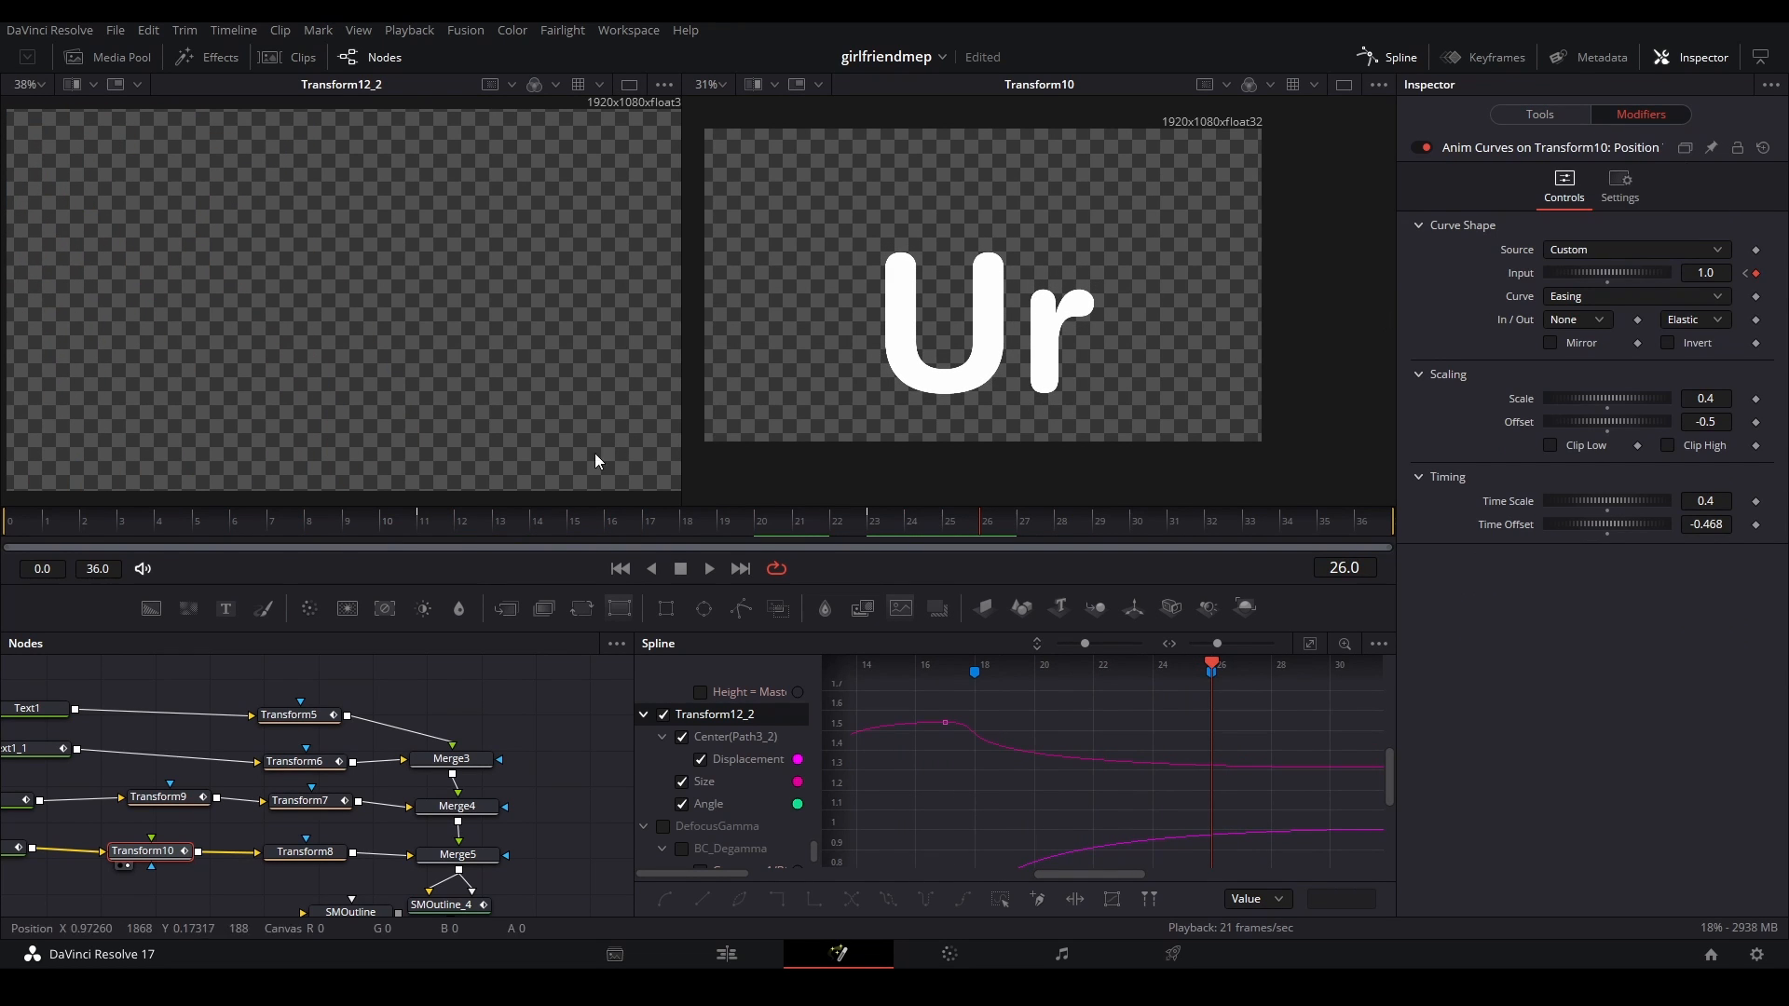
{"action": "left_click", "coordinate": [436, 518]}
{"action": "key", "text": "space"}
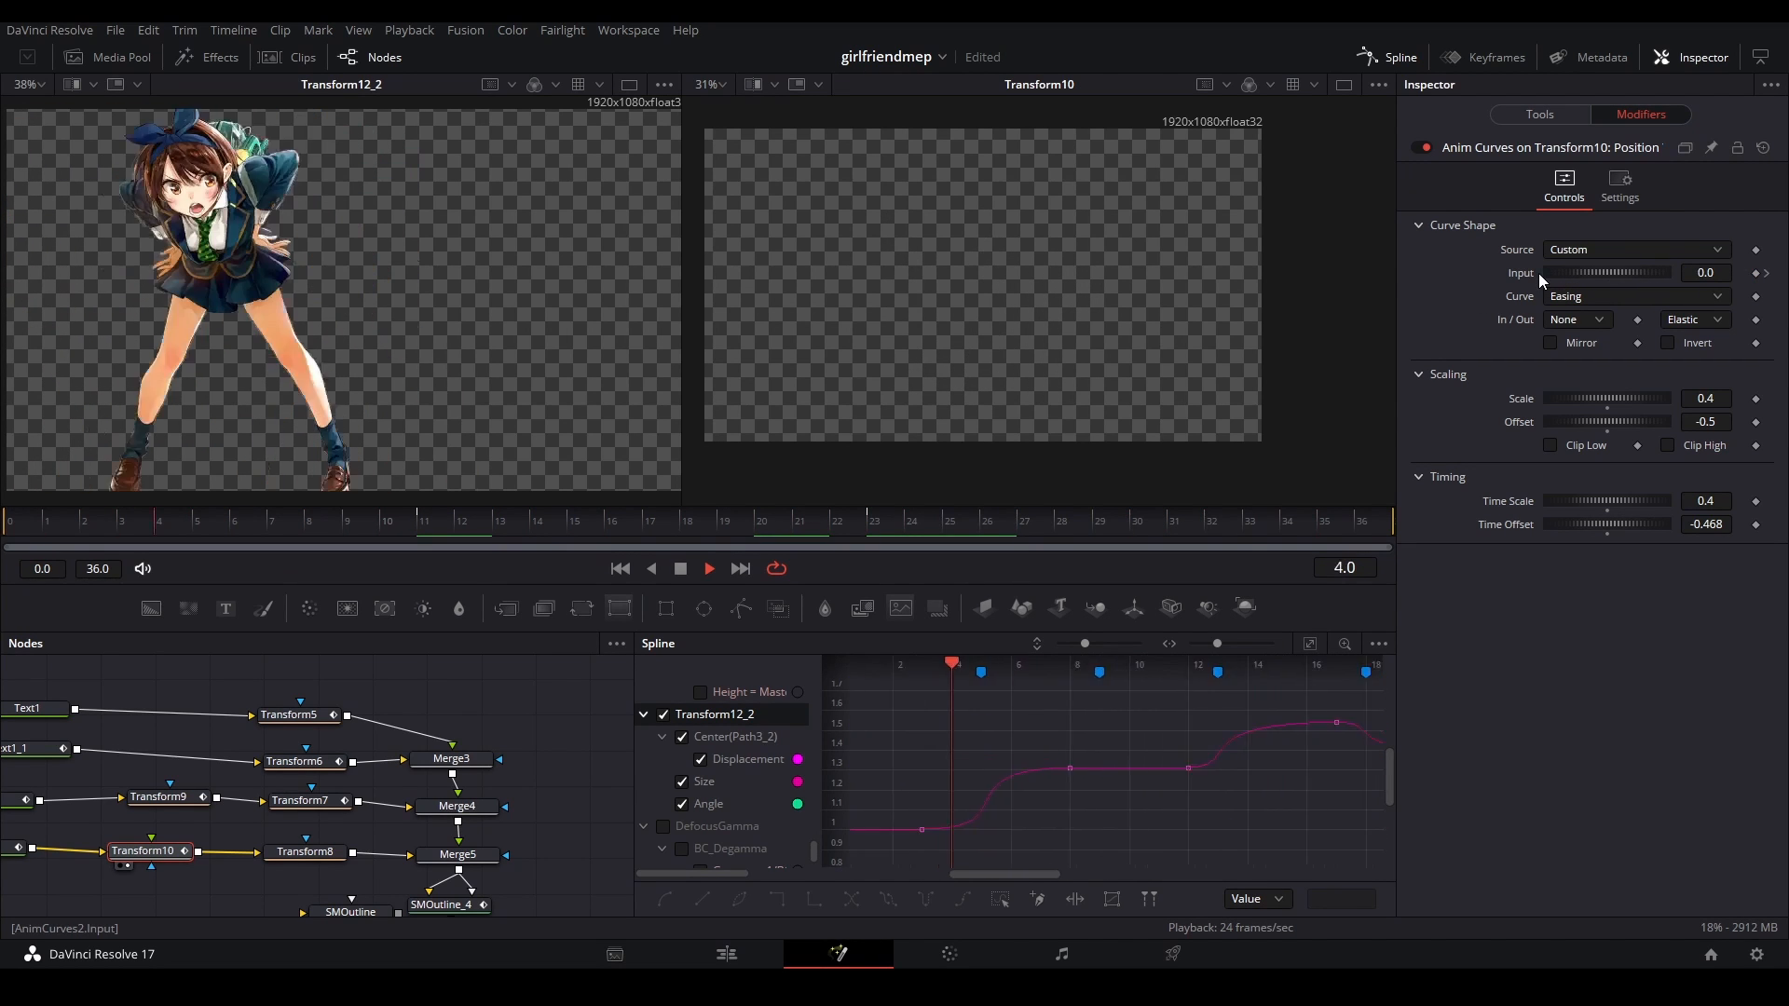
{"action": "key", "text": "space"}
{"action": "left_click_drag", "start_coordinate": [408, 520], "coordinate": [630, 529]}
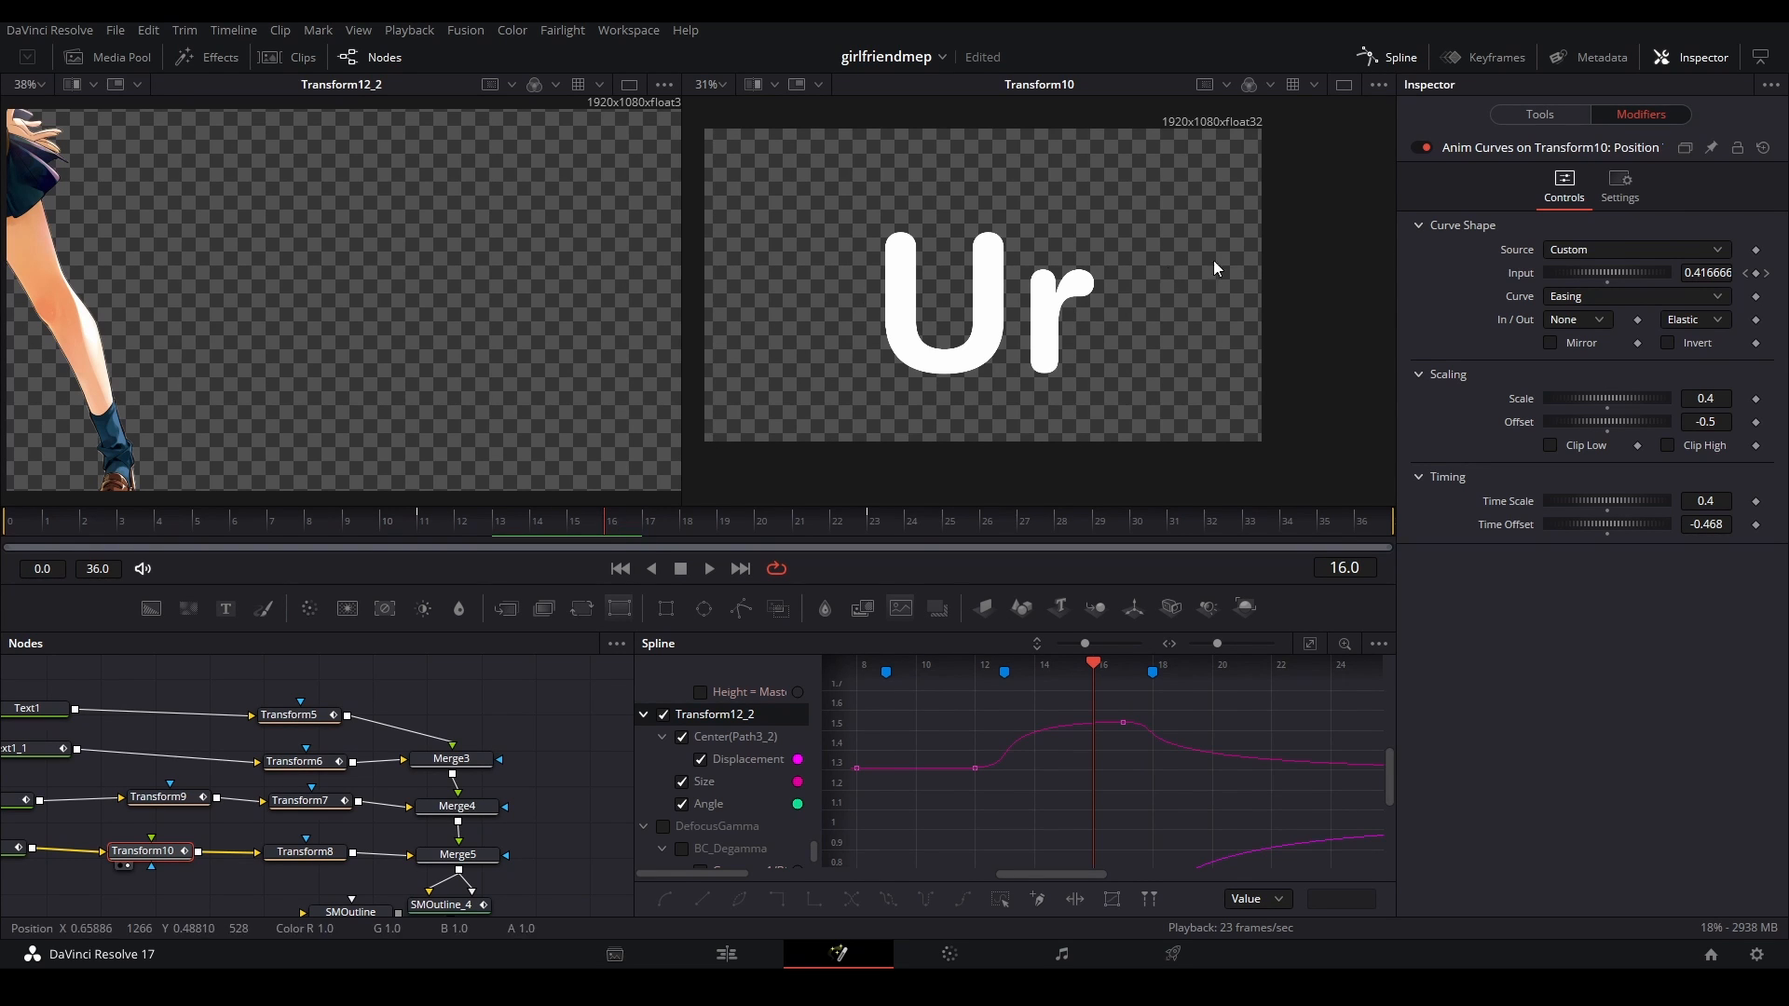
- Compare the Anim Curves input keyframes at frames 11 and 23 and scrub the "Ur" motion between them
{"action": "left_click", "coordinate": [433, 520]}
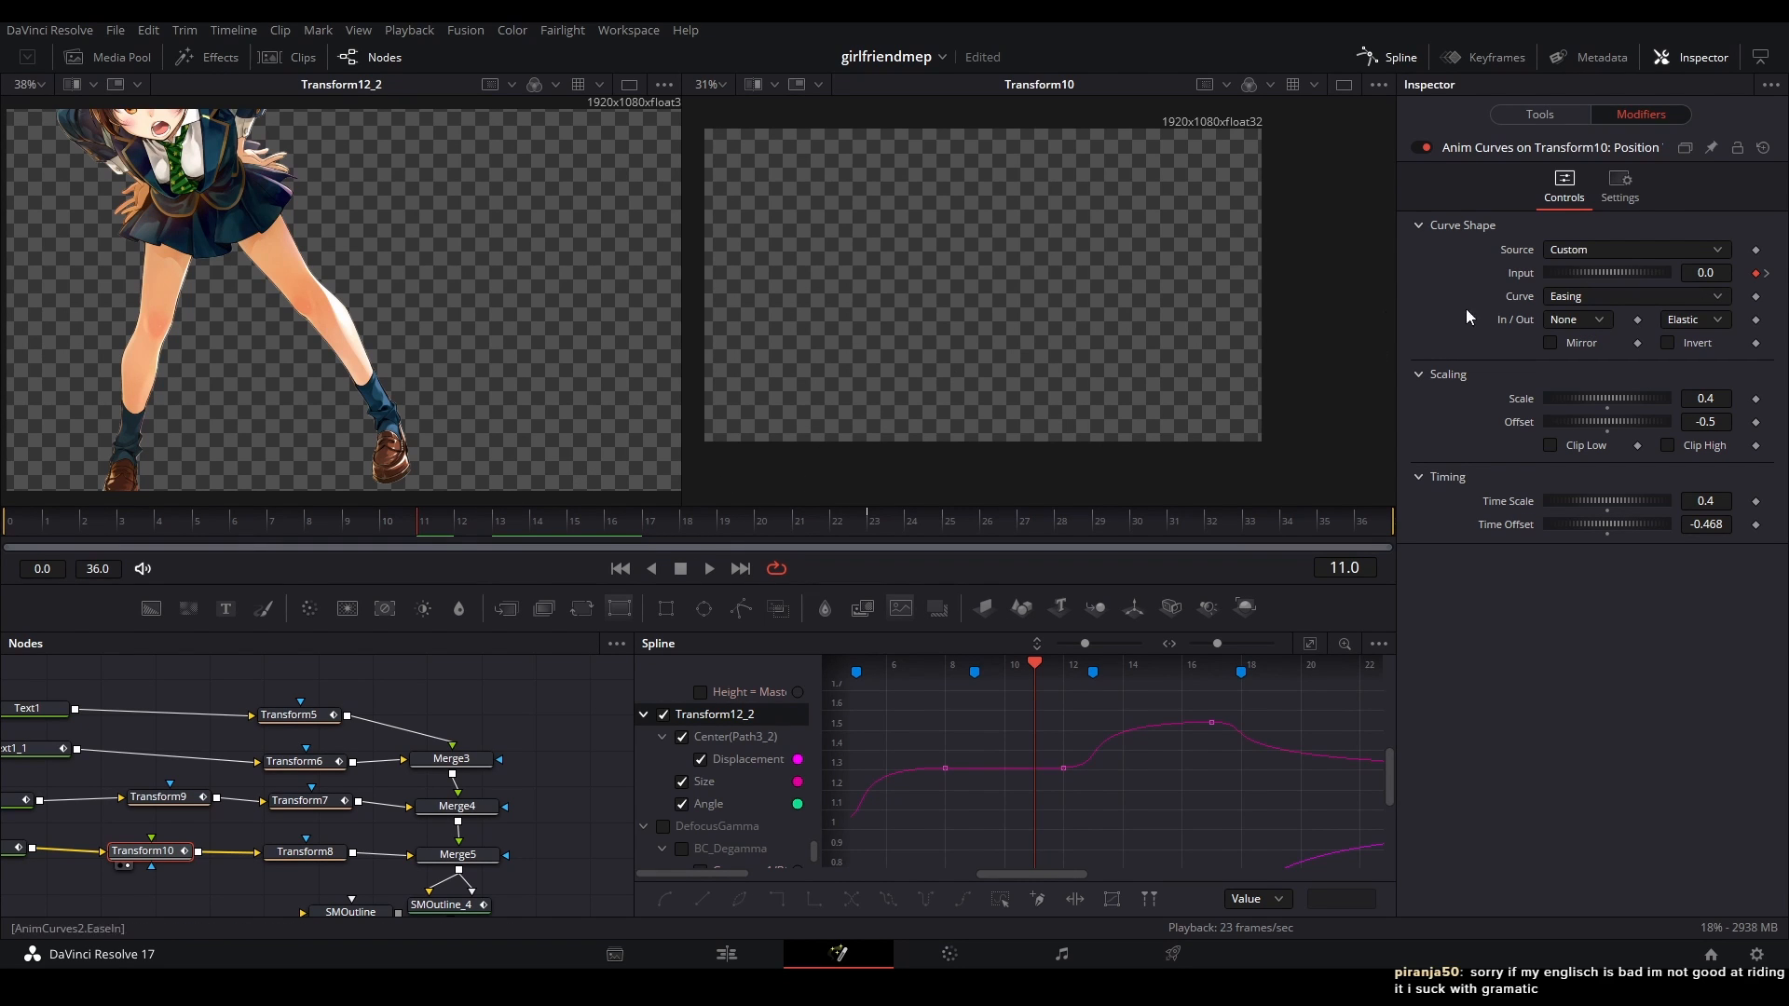
{"action": "left_click", "coordinate": [876, 520]}
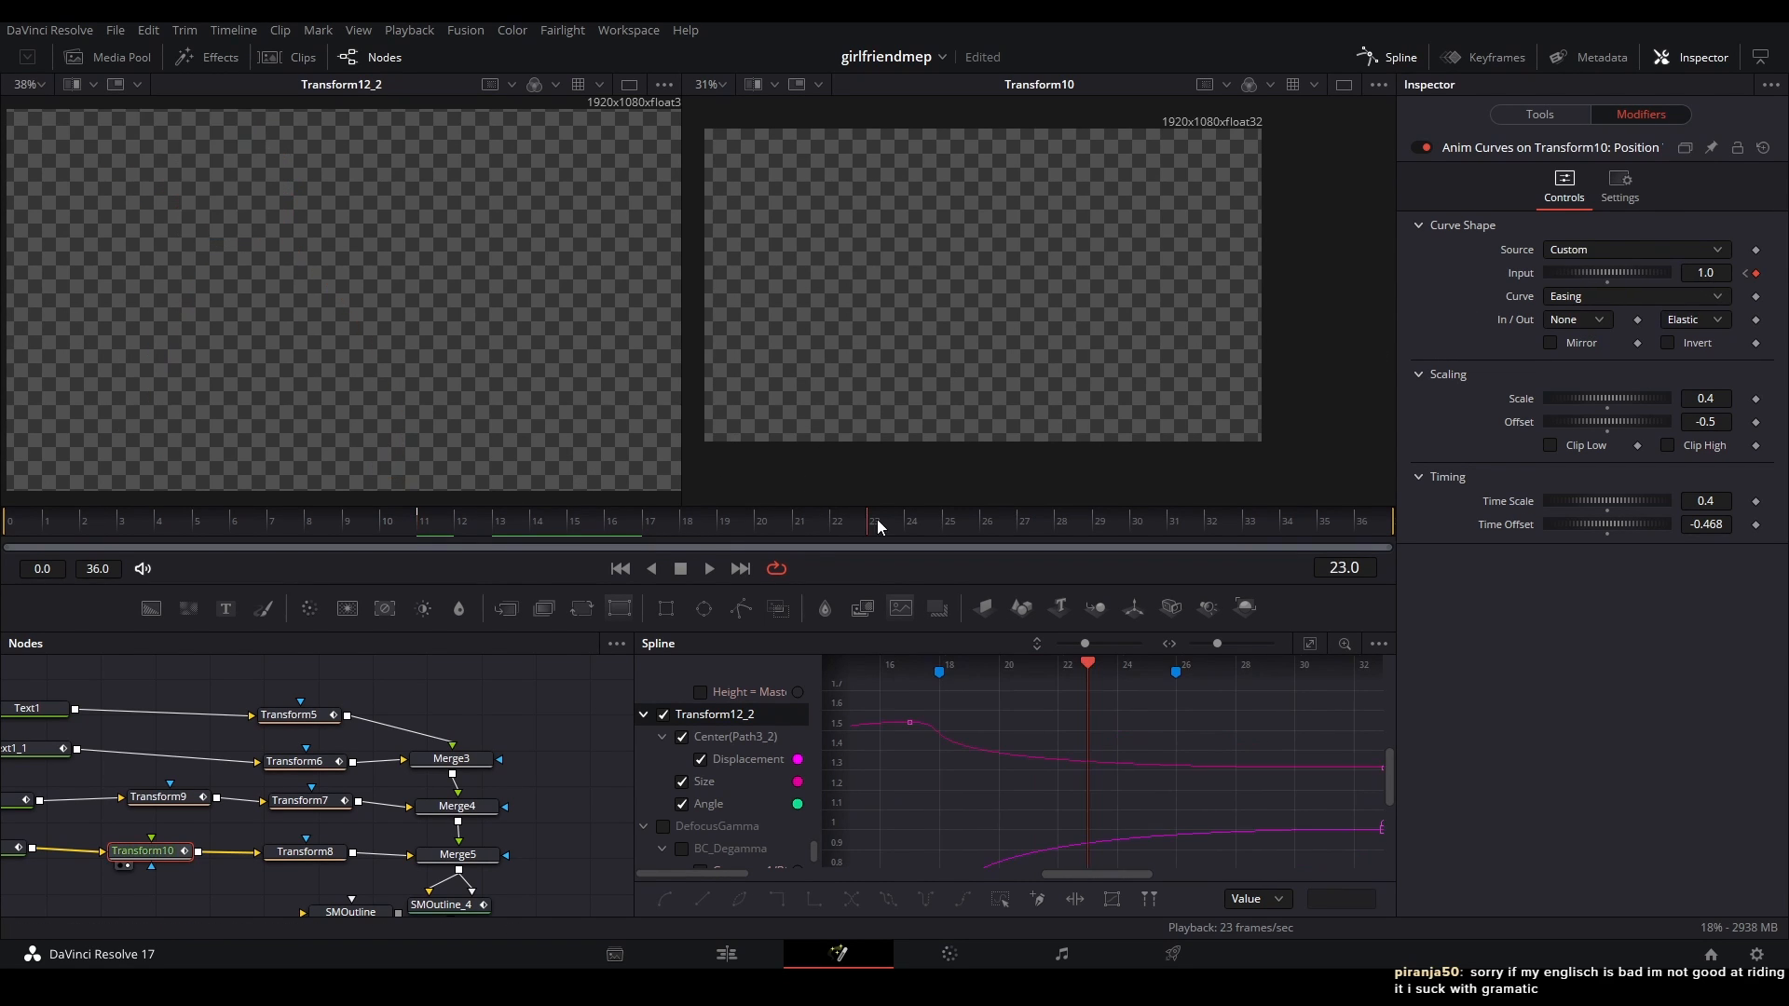
{"action": "left_click", "coordinate": [422, 524]}
{"action": "left_click", "coordinate": [847, 528]}
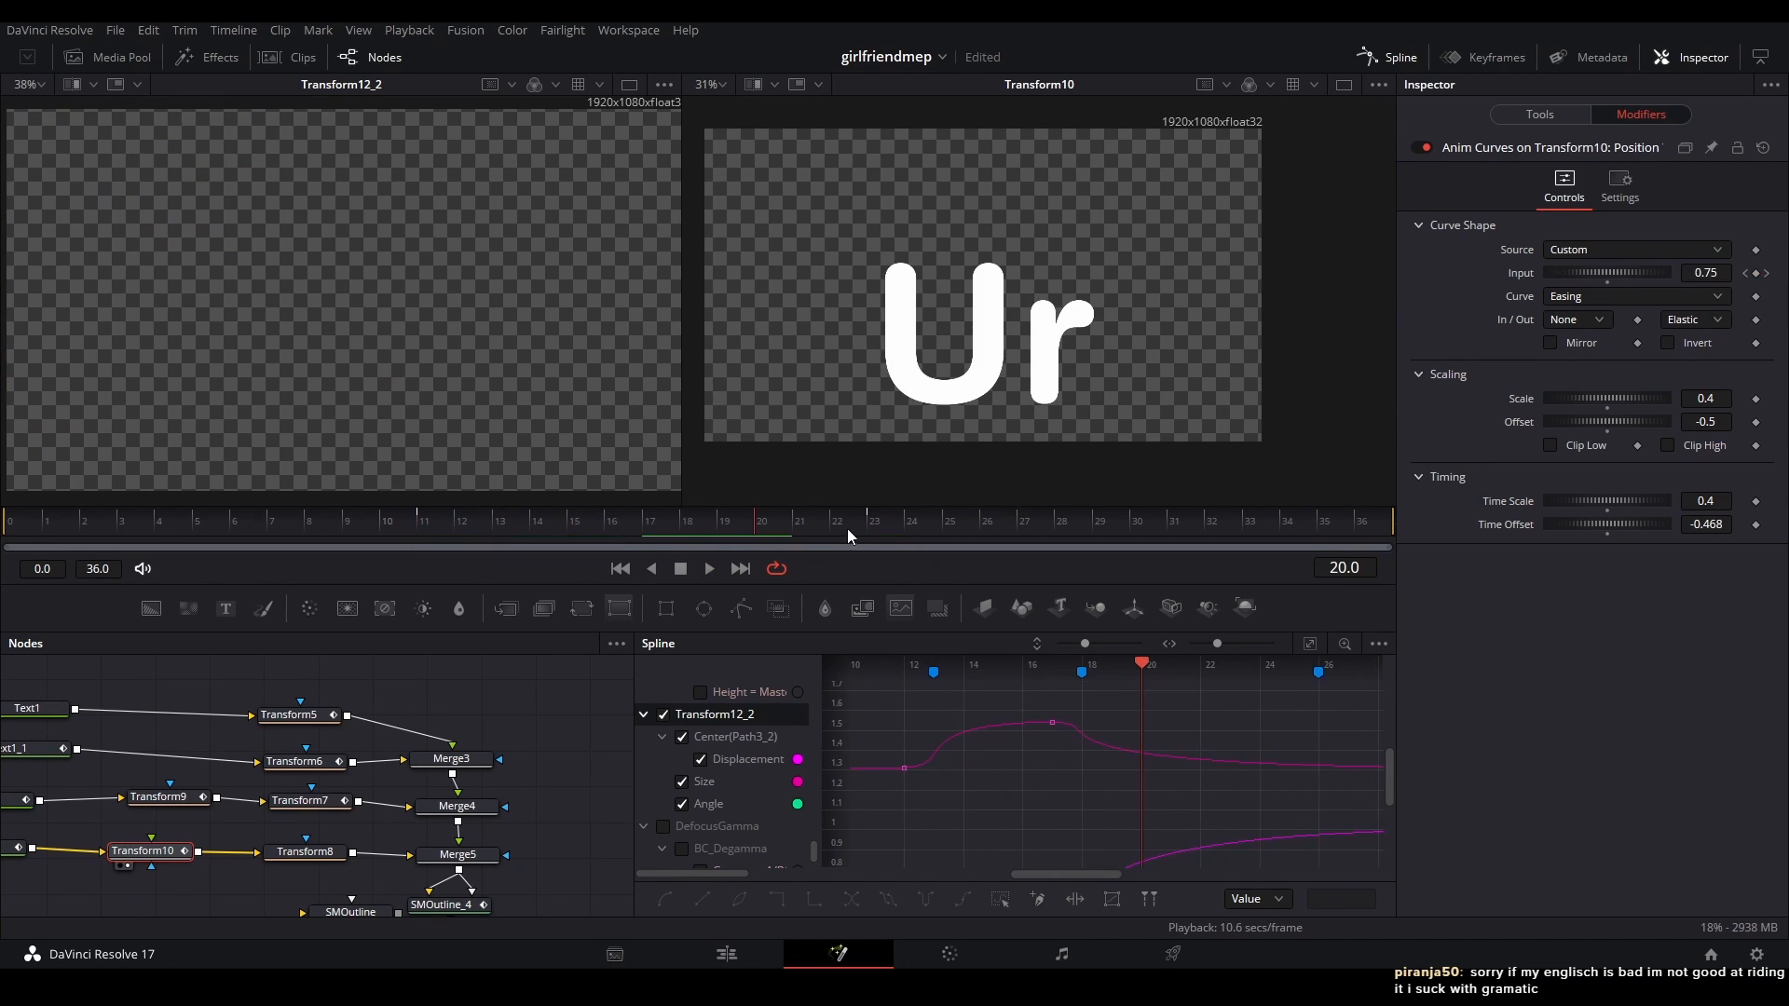
{"action": "left_click", "coordinate": [432, 528]}
{"action": "left_click_drag", "start_coordinate": [432, 528], "coordinate": [534, 528]}
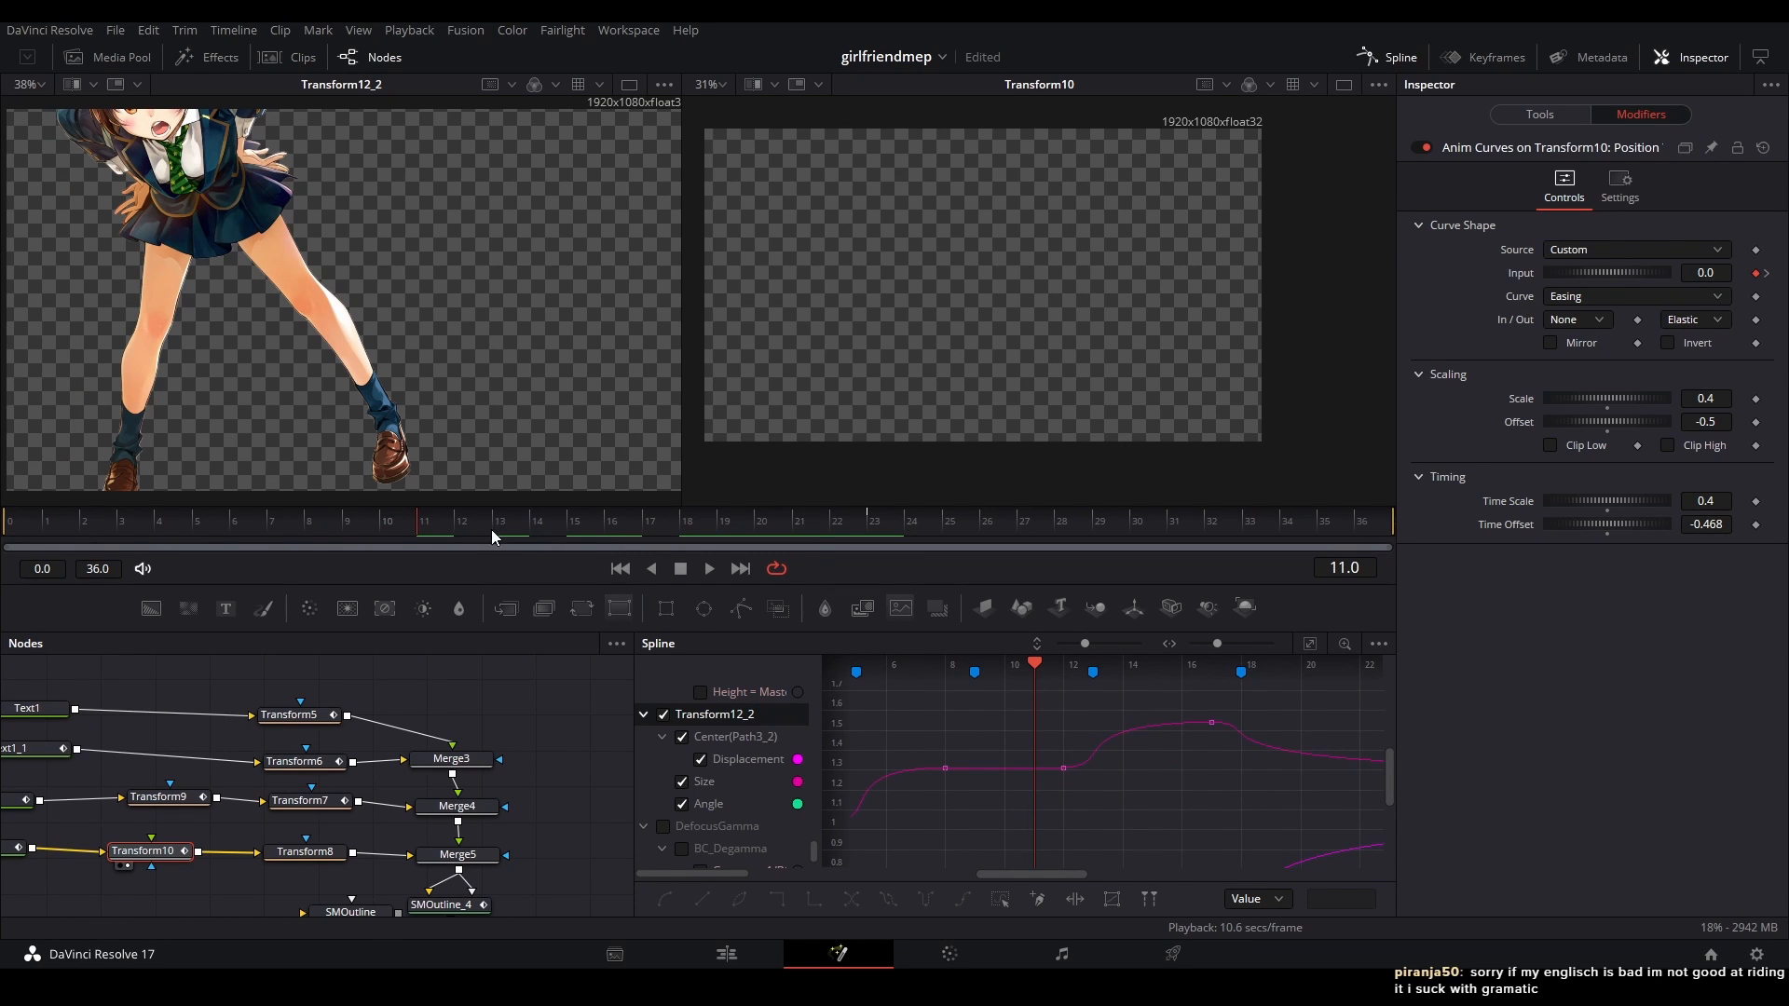
{"action": "left_click_drag", "start_coordinate": [490, 529], "coordinate": [441, 523]}
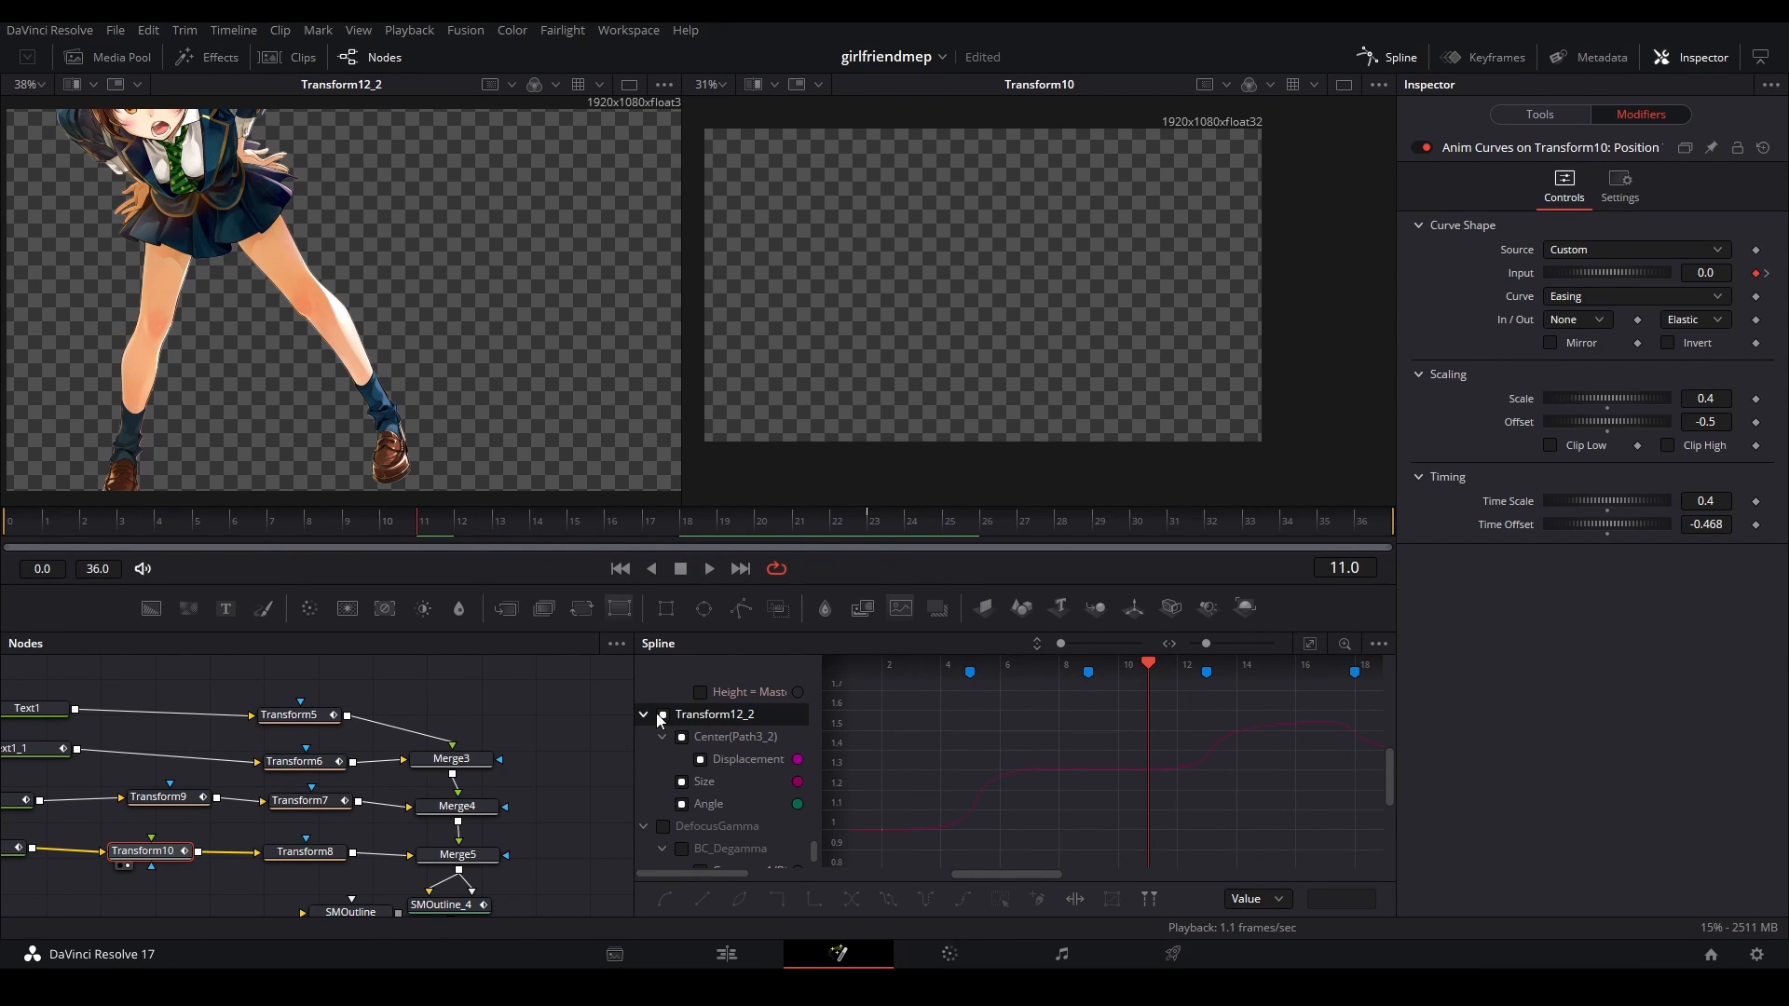
- Hide Transform12_2's curves in the spline graph and show Transform10's Position Y Lookup curve
{"action": "left_click", "coordinate": [662, 715]}
{"action": "left_click", "coordinate": [663, 717]}
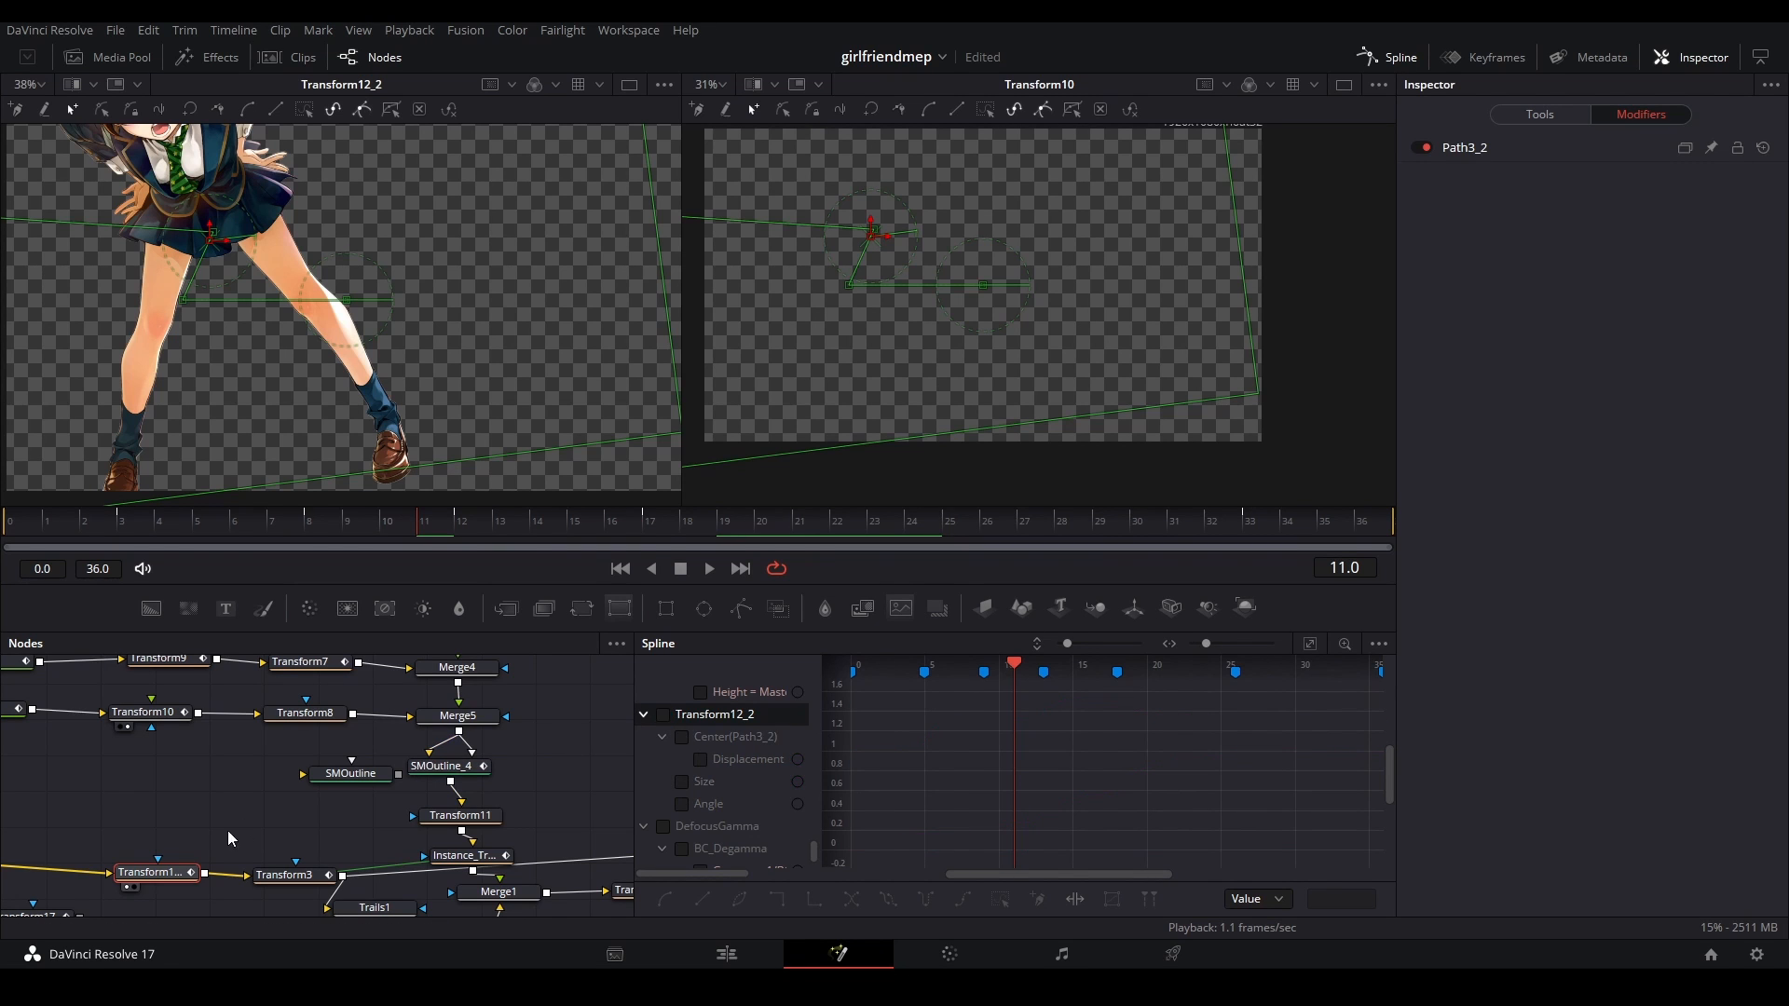
{"action": "left_click", "coordinate": [683, 715]}
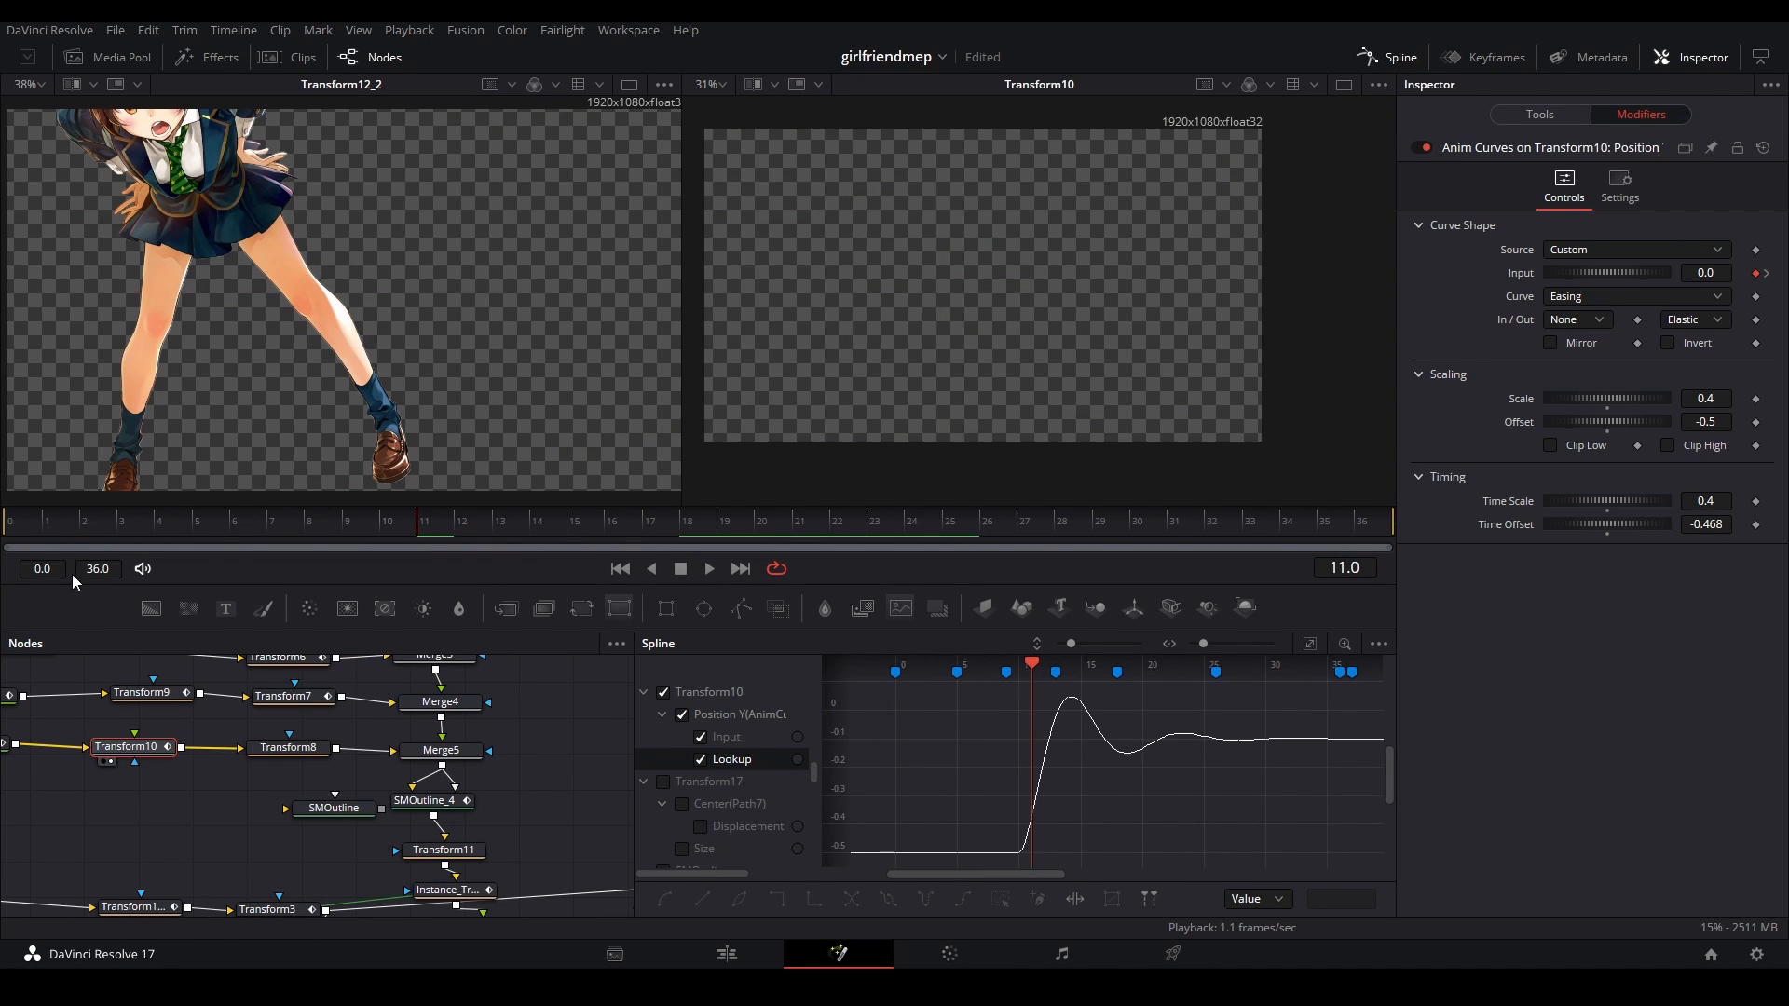
- Scrub repeatedly from about frame 11 onward to compare the "Ur" bounce with its elastic Lookup curve
{"action": "left_click_drag", "start_coordinate": [482, 523], "coordinate": [955, 611]}
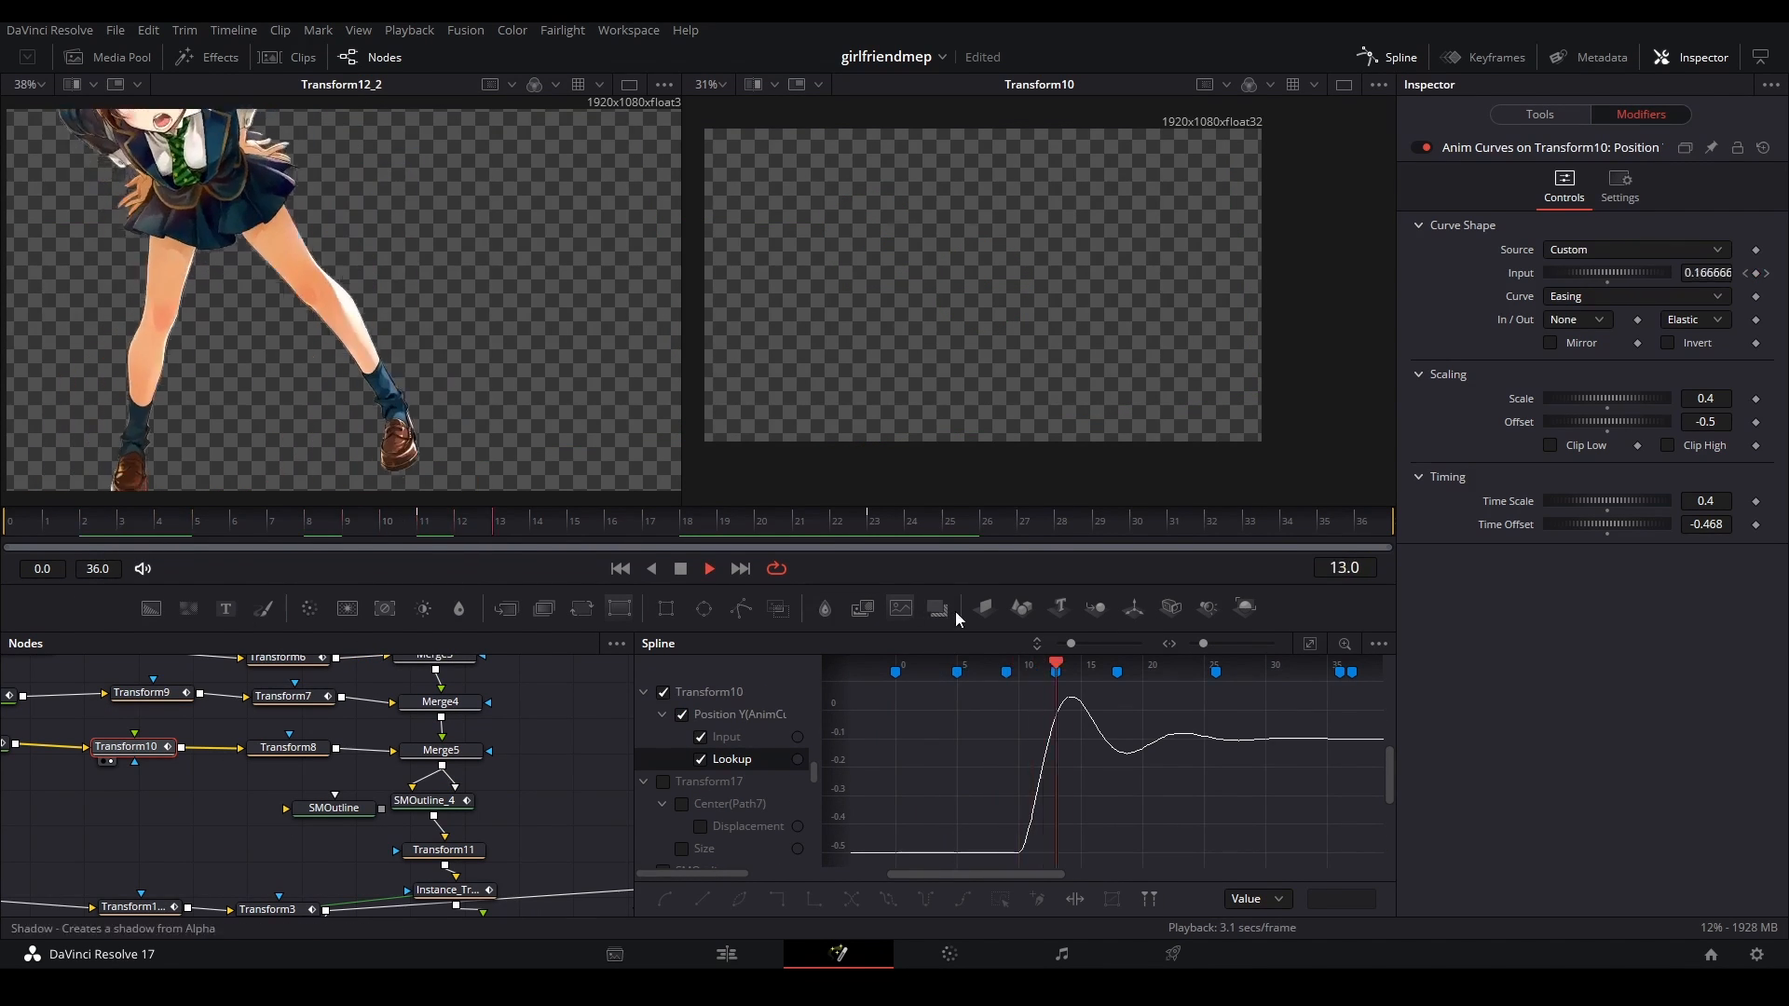
{"action": "left_click_drag", "start_coordinate": [462, 529], "coordinate": [1095, 518]}
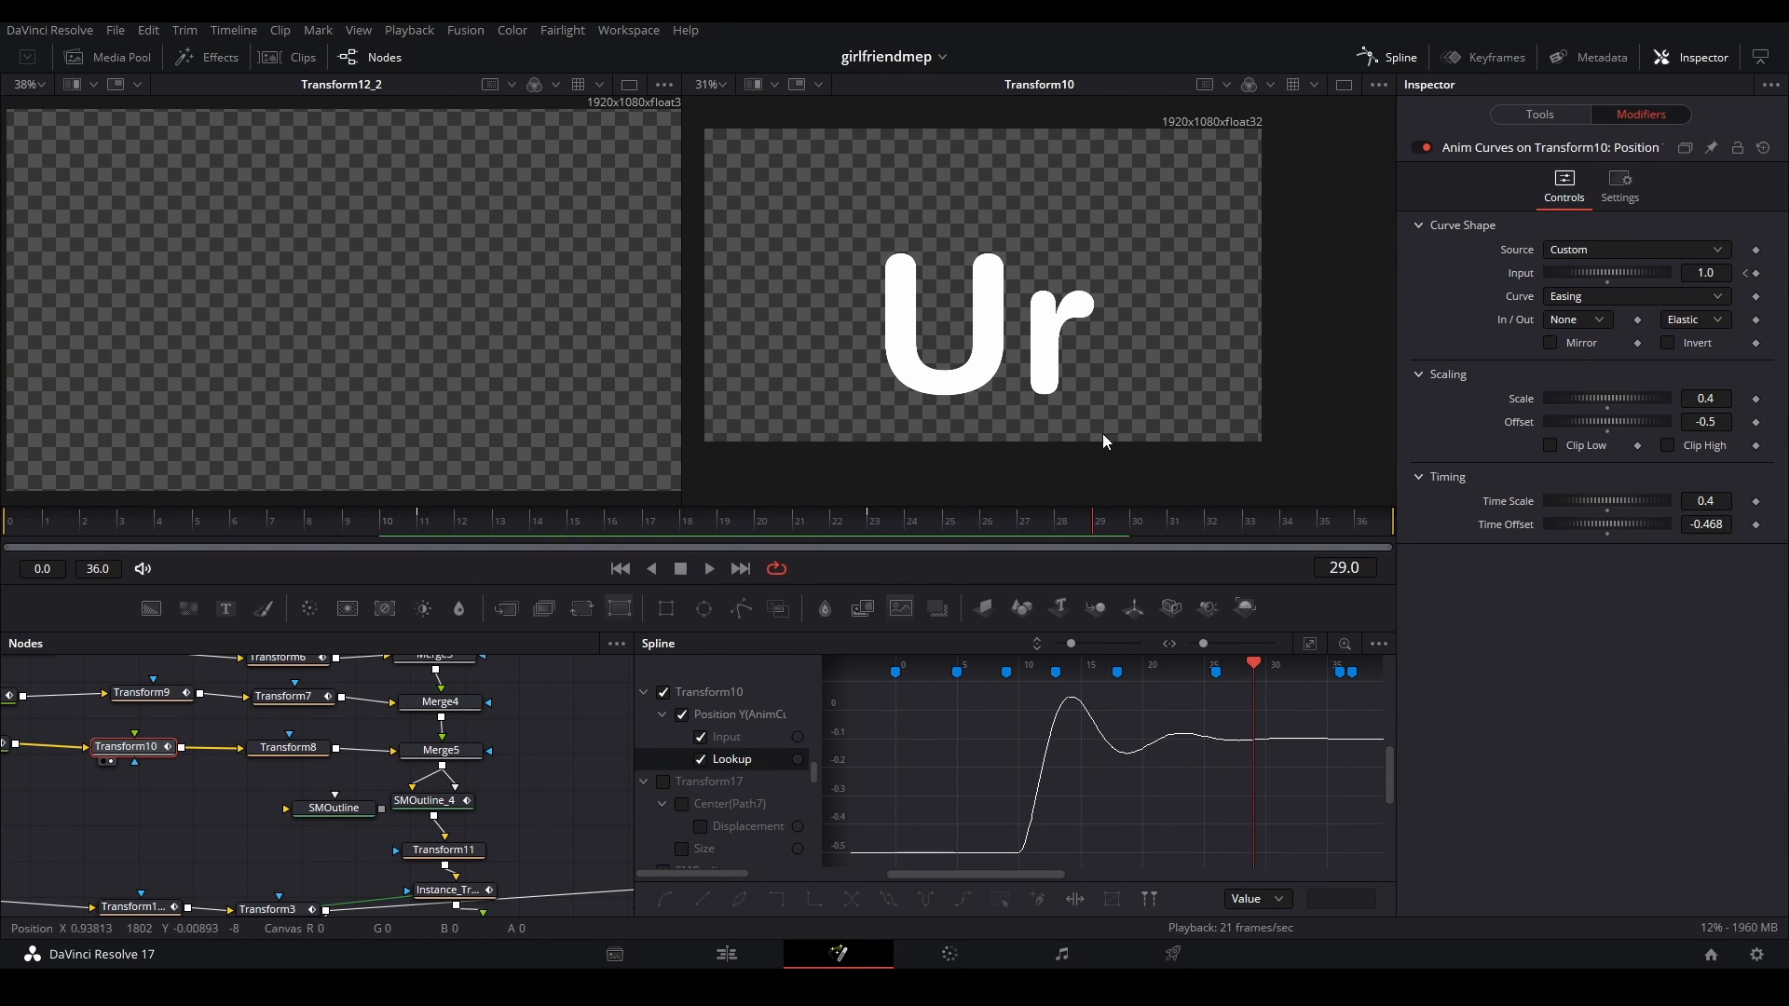
{"action": "left_click_drag", "start_coordinate": [511, 522], "coordinate": [1027, 531]}
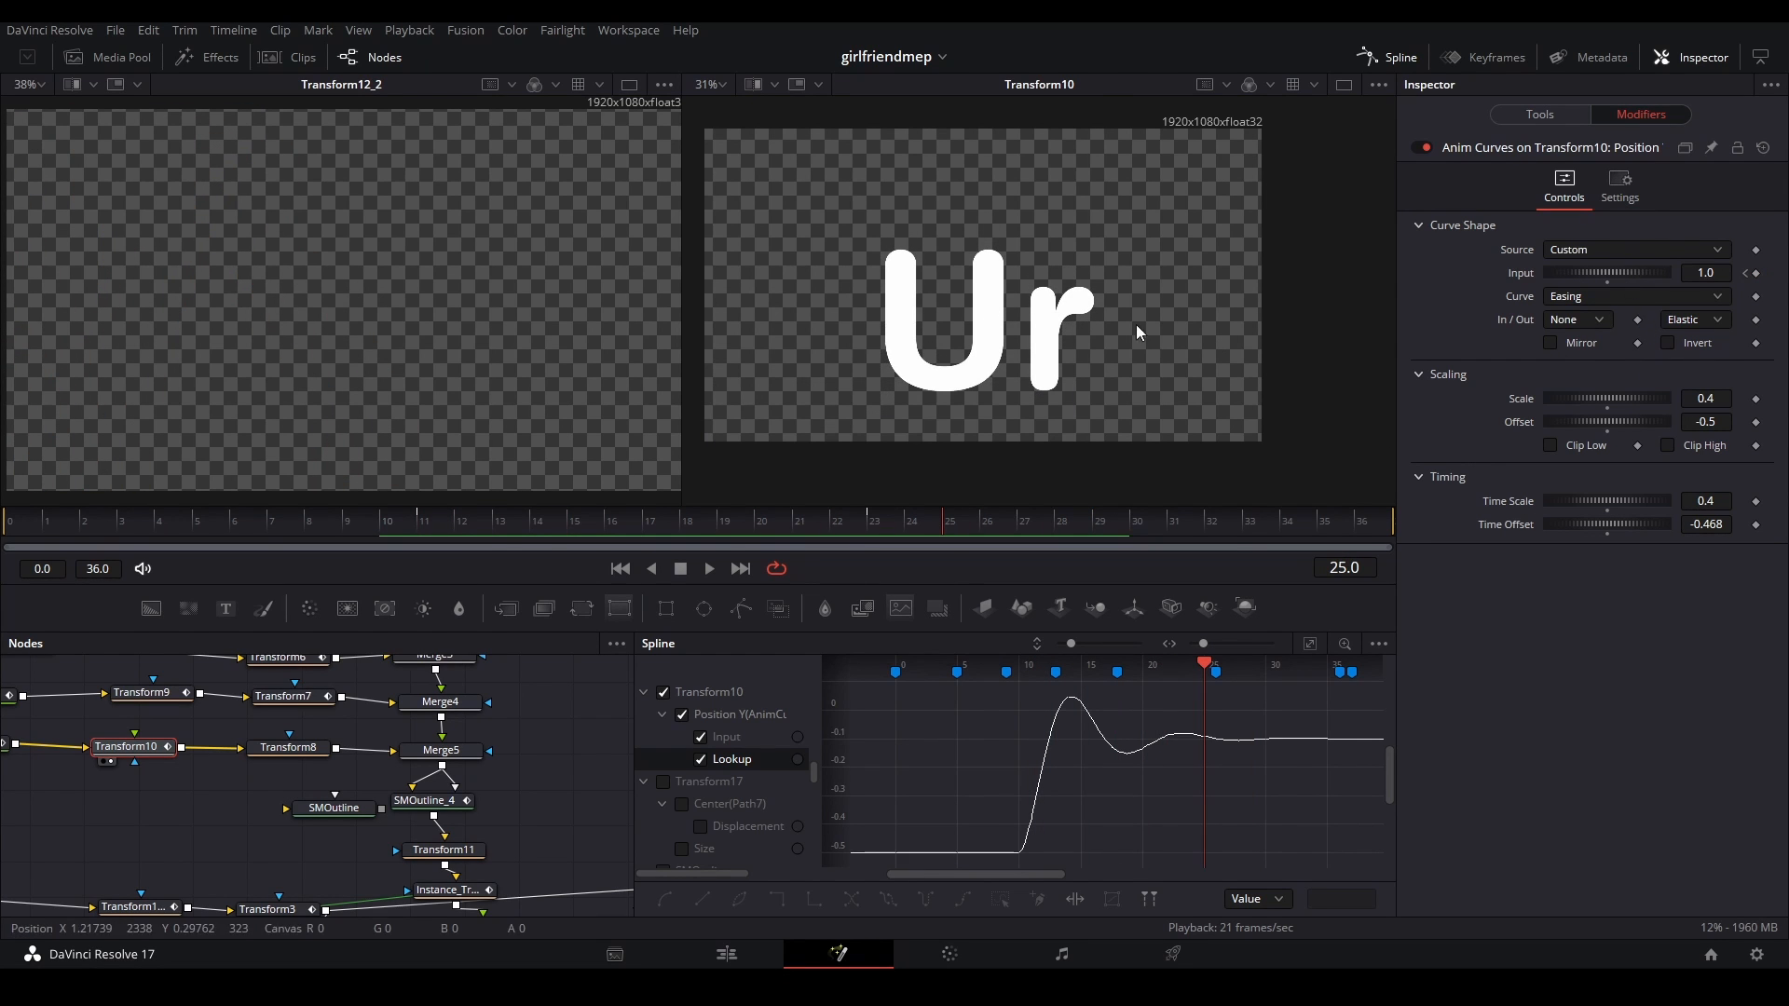
{"action": "left_click_drag", "start_coordinate": [438, 527], "coordinate": [874, 537]}
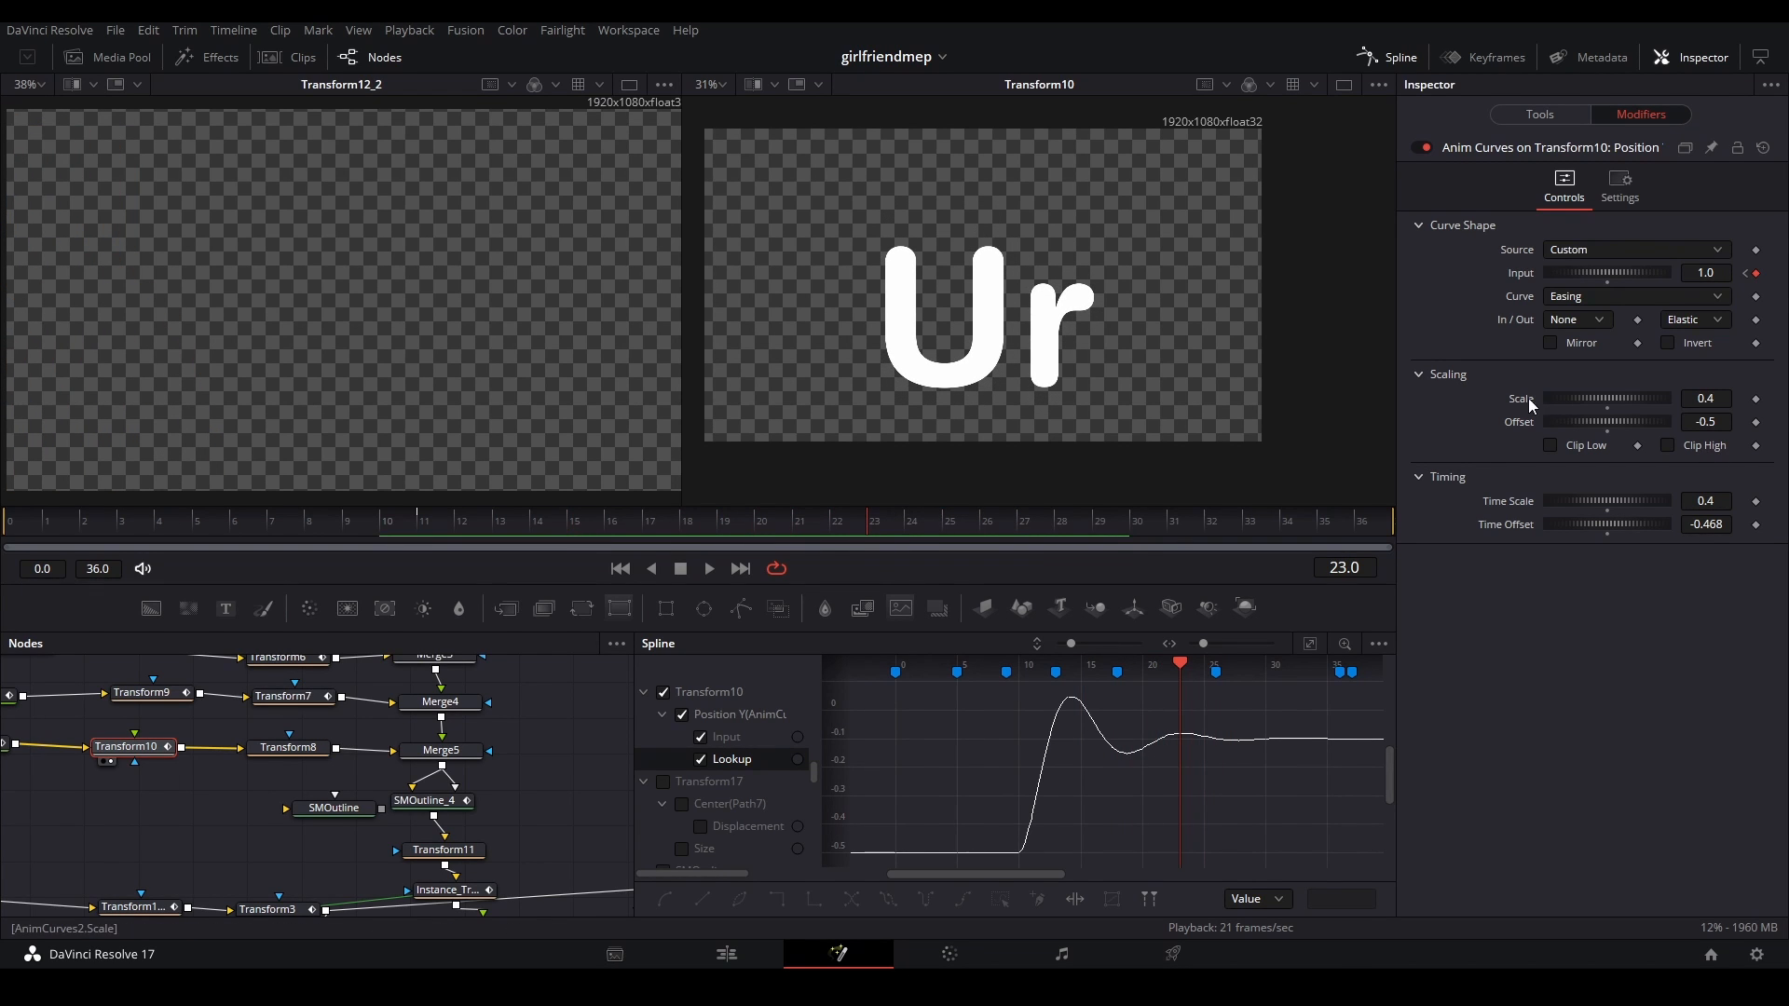
{"action": "left_click", "coordinate": [435, 526]}
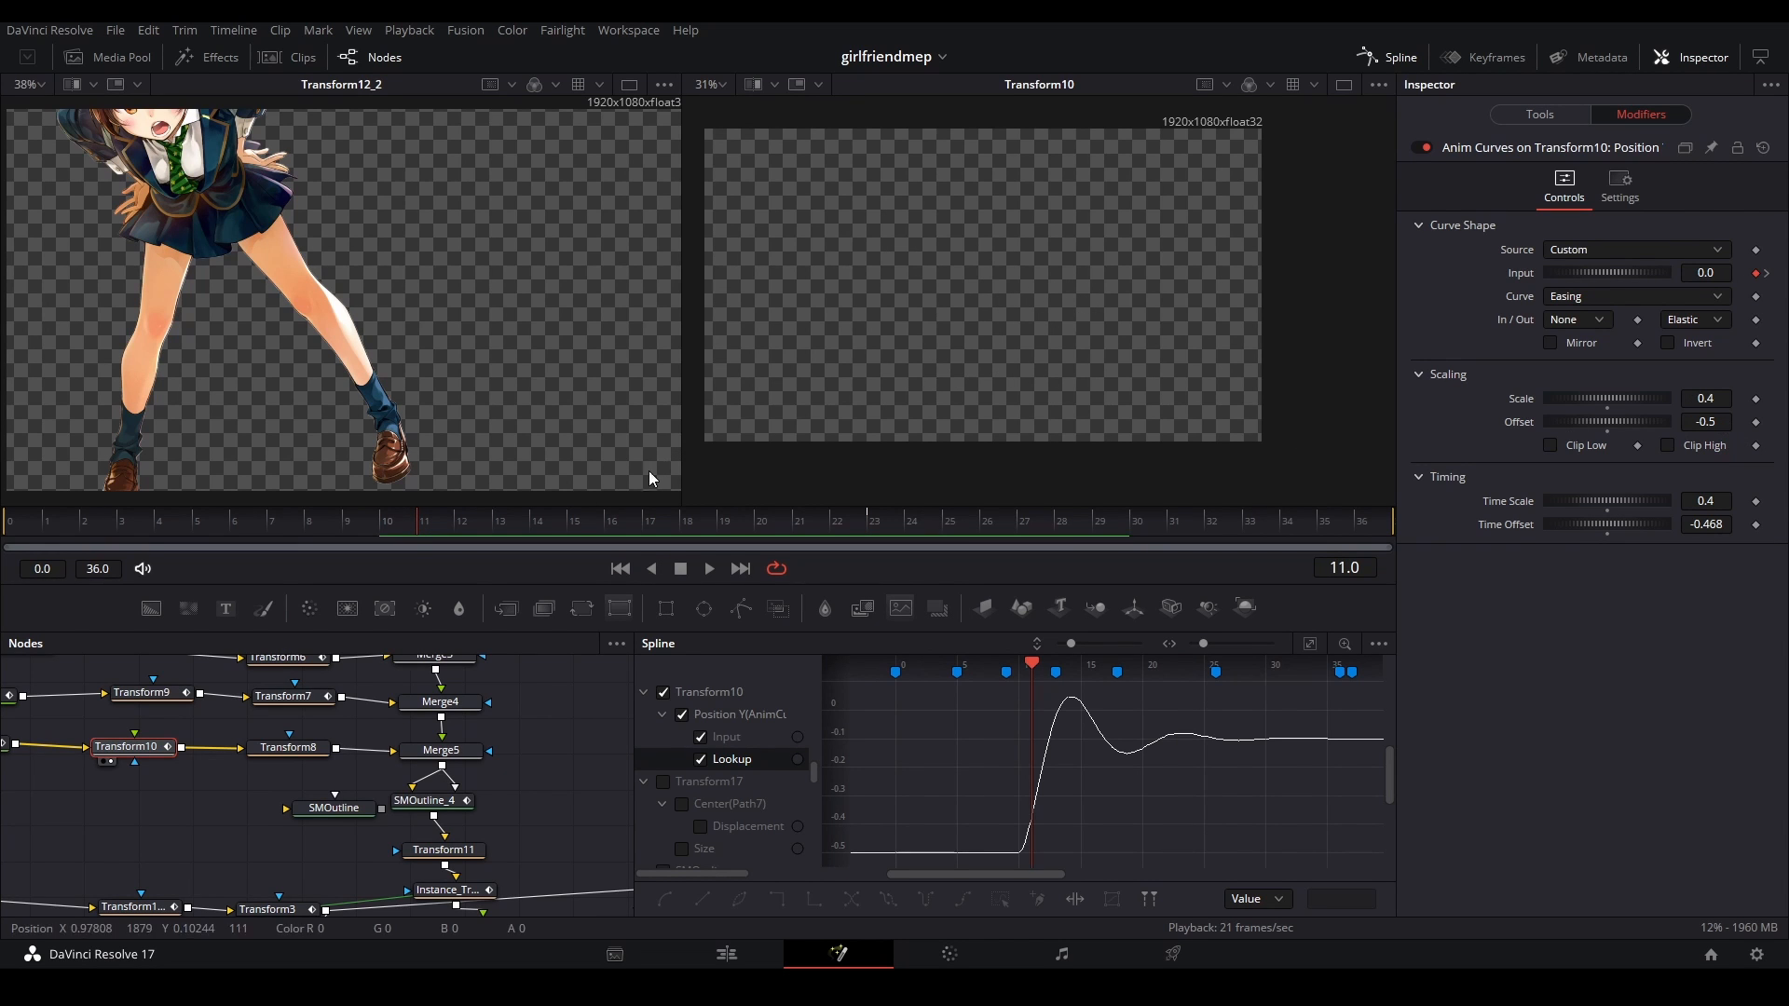
{"action": "left_click_drag", "start_coordinate": [491, 523], "coordinate": [875, 533]}
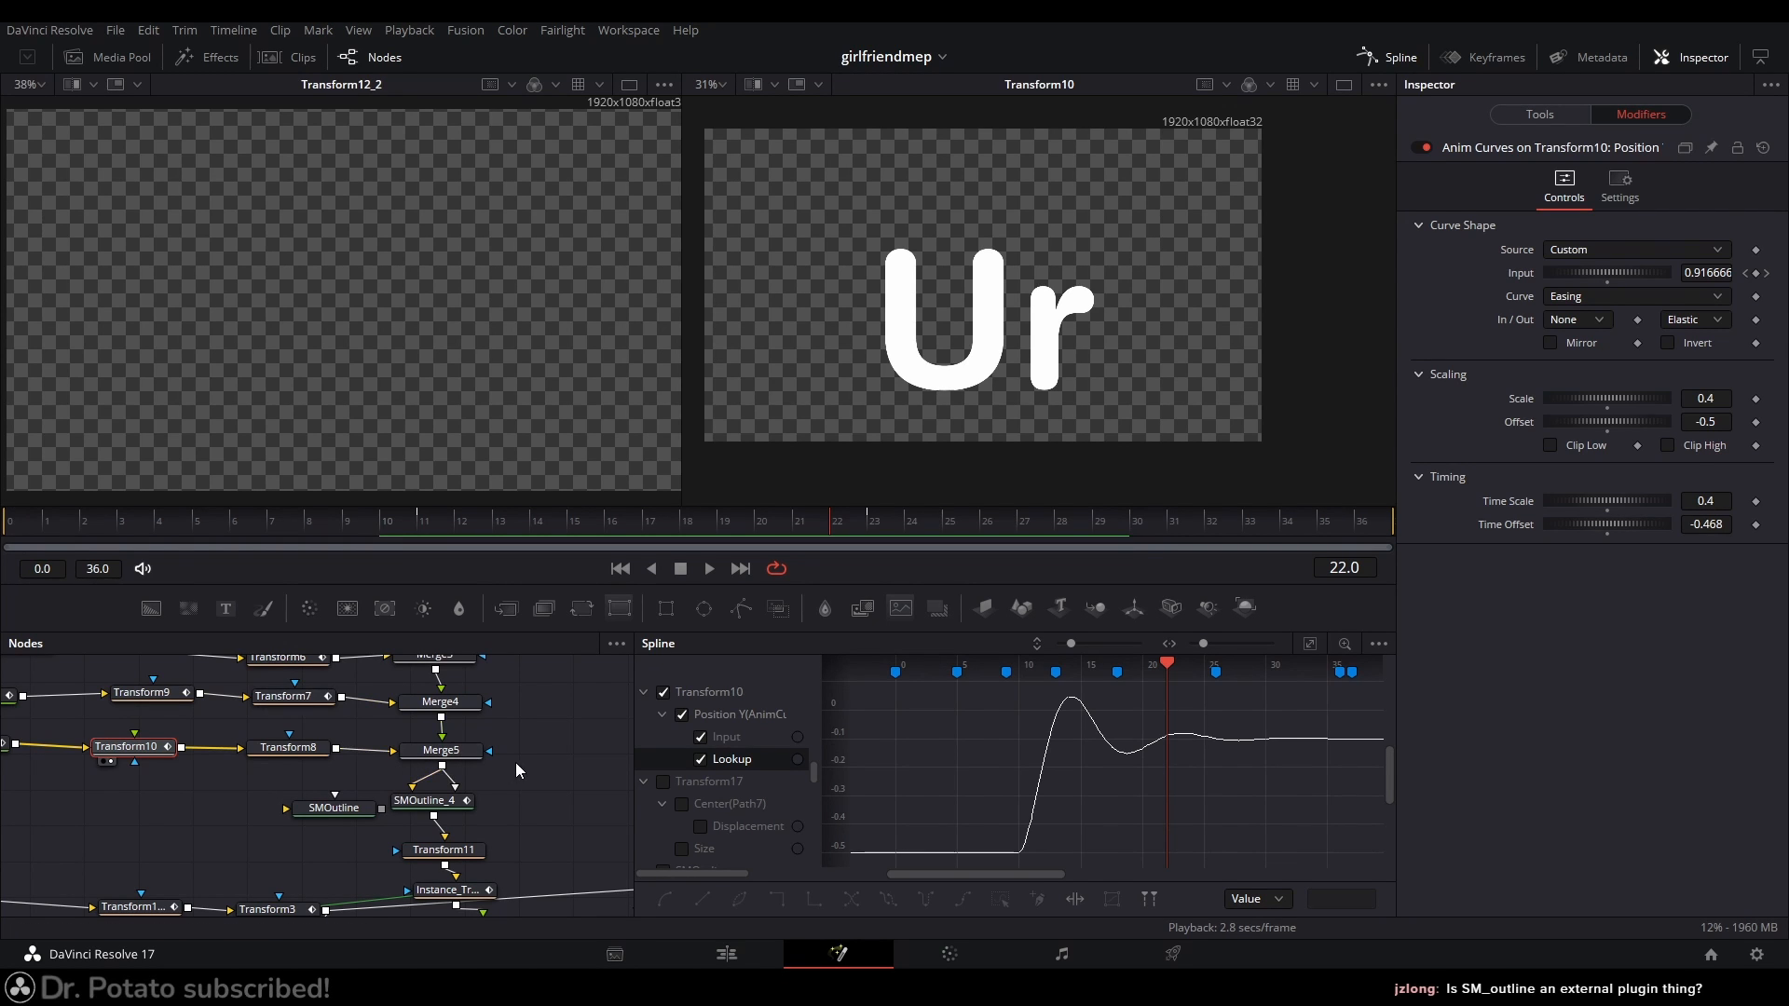
- Return to Transform10's tool controls, close the Spline editor and enlarge the node area around the text and SMOutline nodes
{"action": "left_click", "coordinate": [1539, 114]}
{"action": "left_click", "coordinate": [1388, 57]}
{"action": "left_click_drag", "start_coordinate": [438, 675], "coordinate": [697, 778]}
{"action": "left_click_drag", "start_coordinate": [701, 585], "coordinate": [701, 475]}
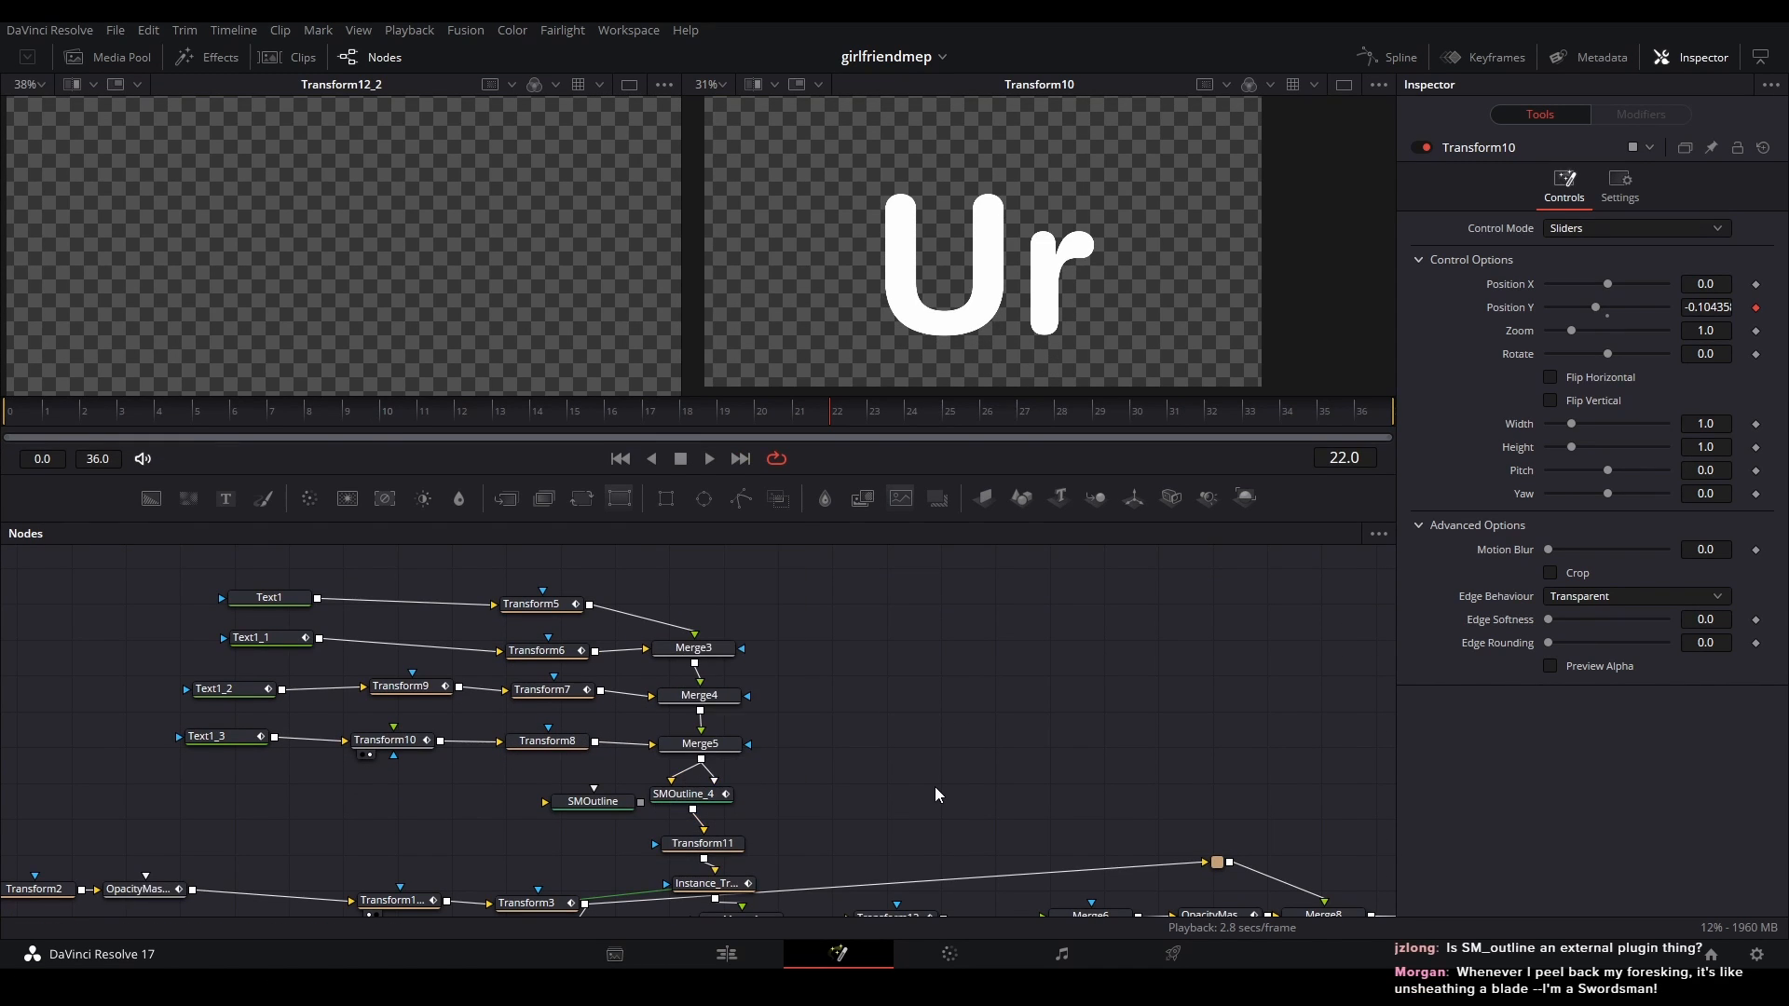
- Switch to YouTube in the browser, search for "smoqi" and open the subscribed Smoqi channel
{"action": "left_click", "coordinate": [489, 885]}
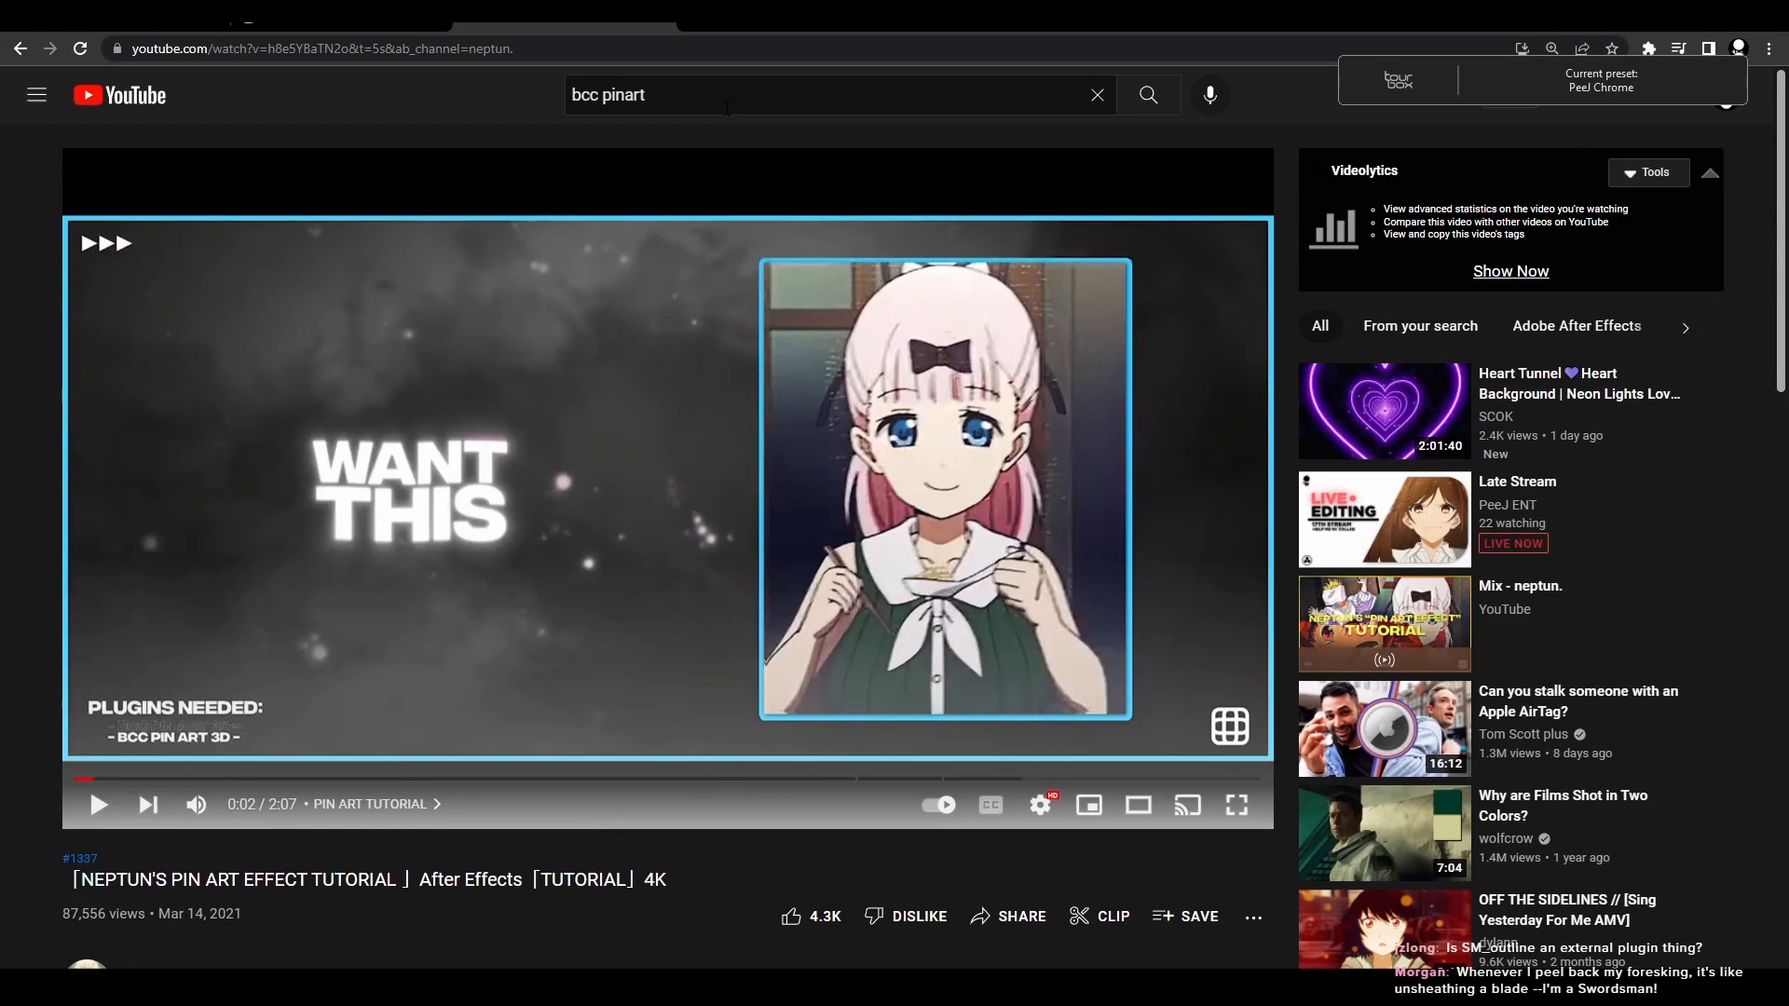
{"action": "left_click", "coordinate": [671, 88]}
{"action": "type", "text": "smoqi"}
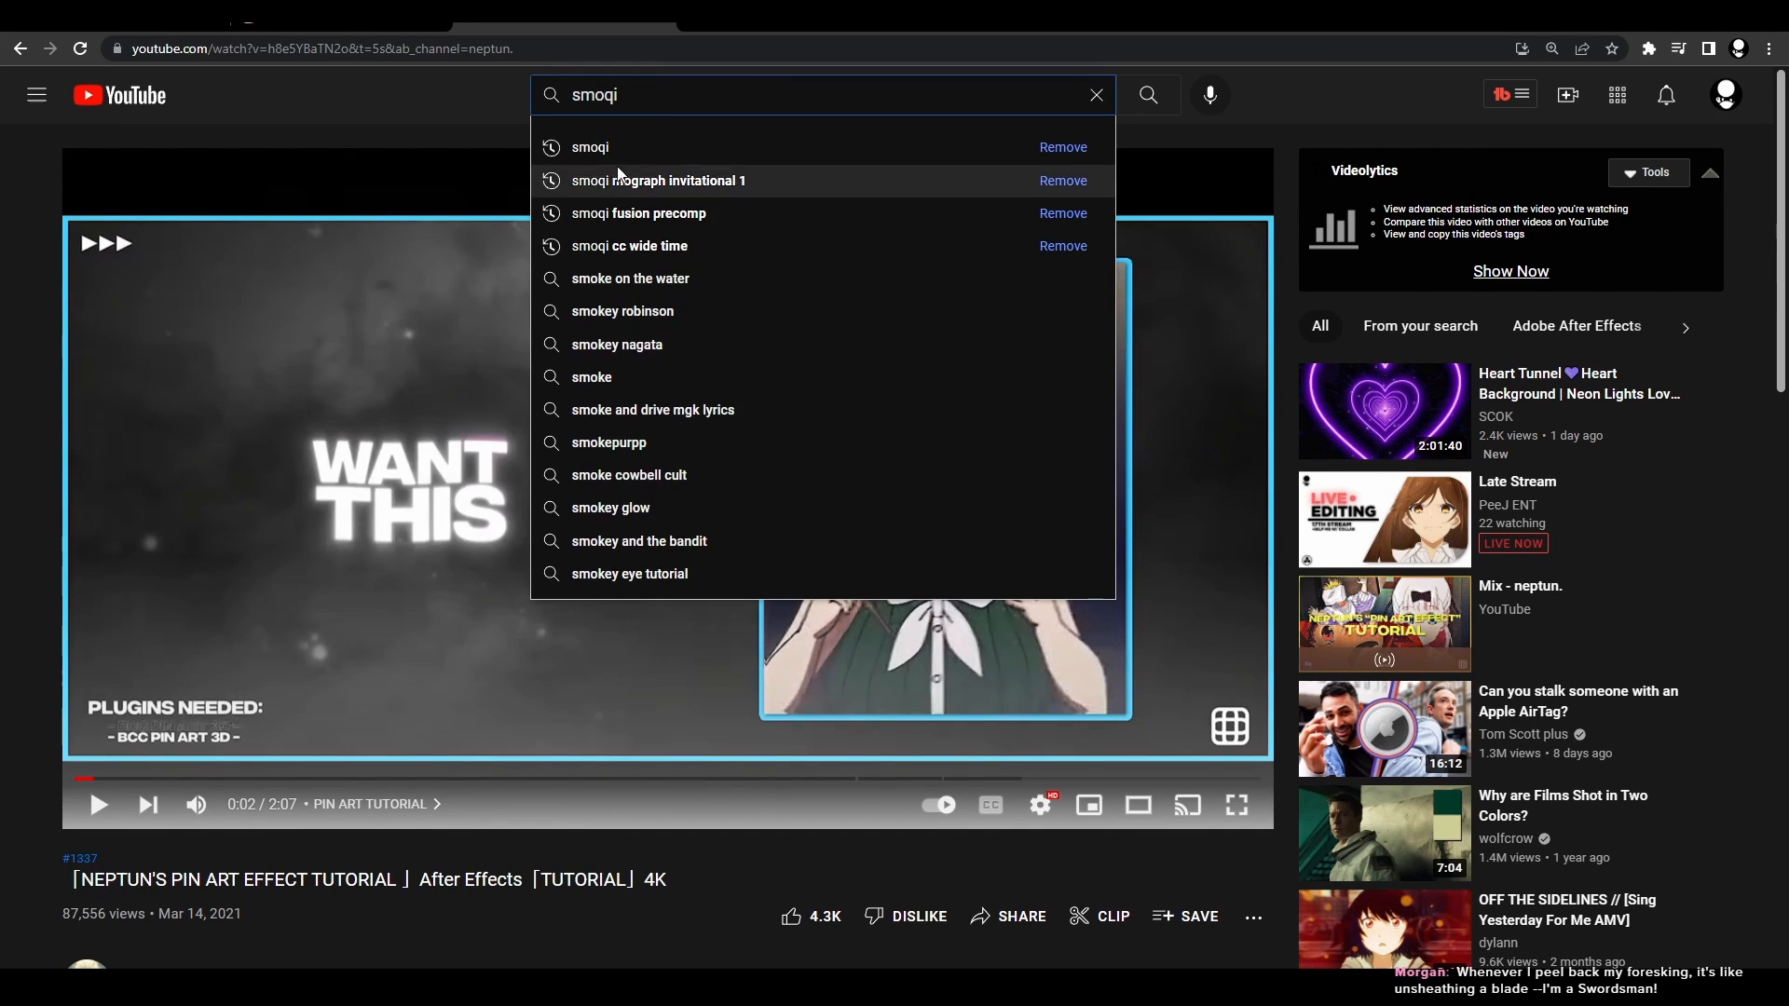
{"action": "key", "text": "Return"}
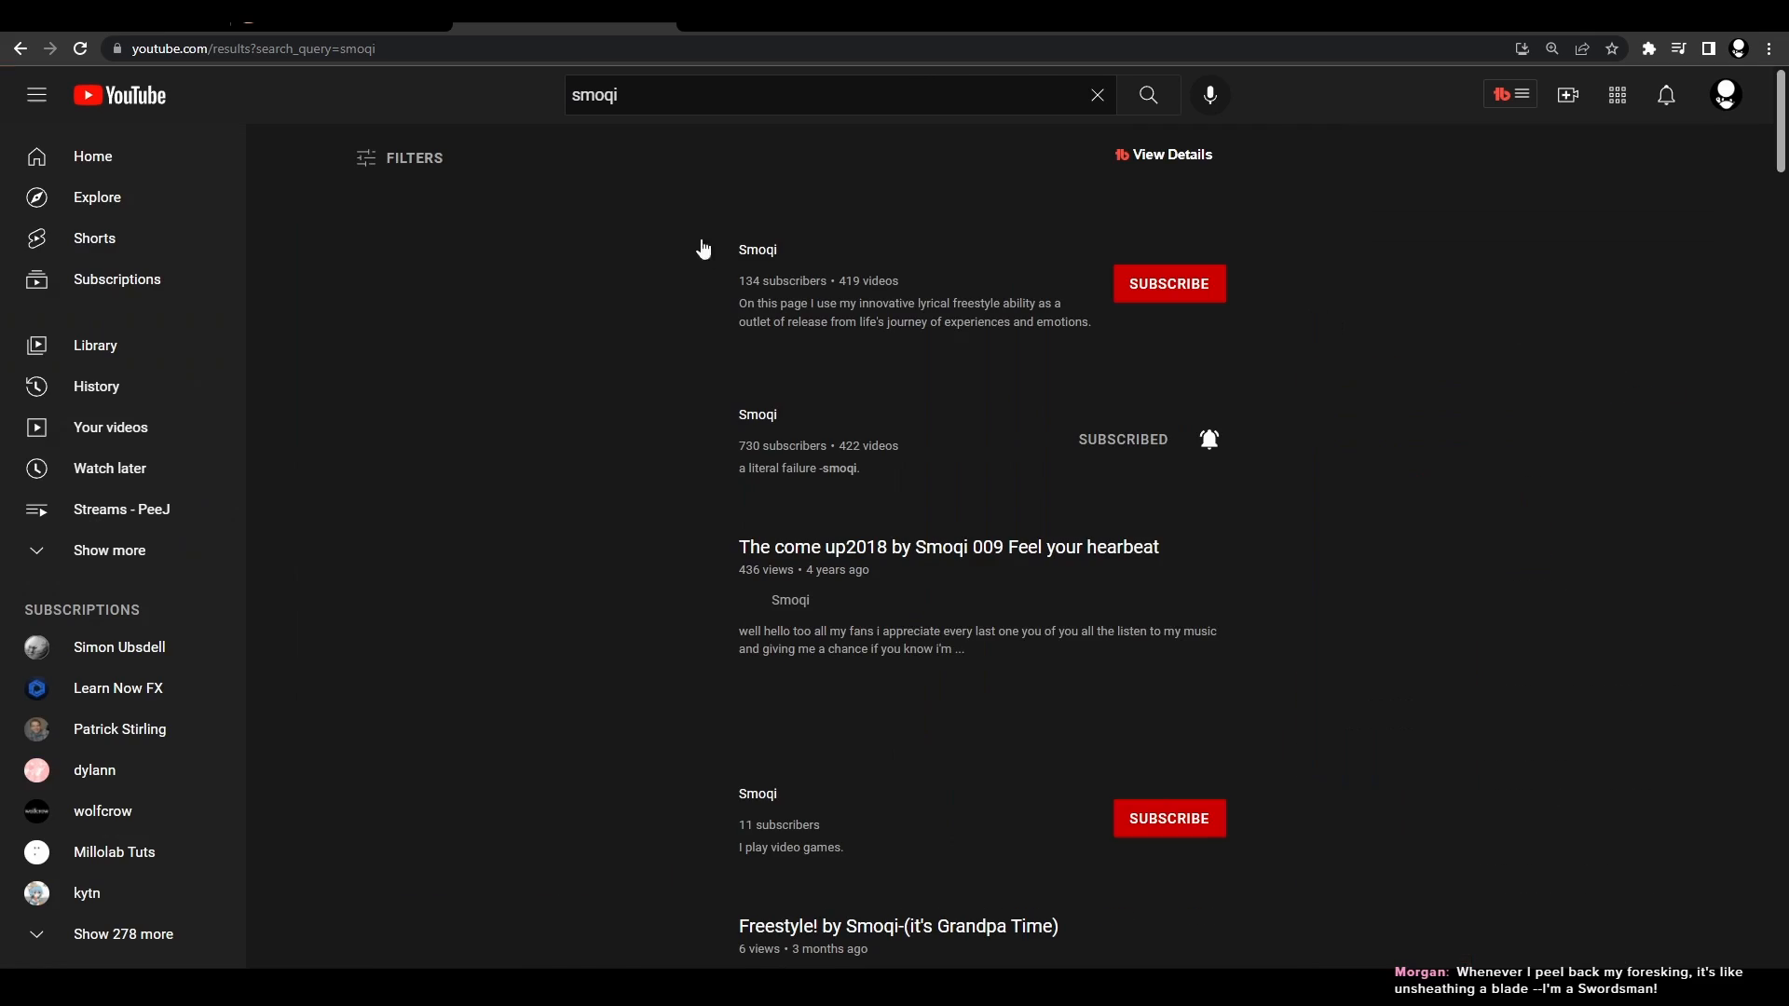
{"action": "left_click", "coordinate": [843, 445]}
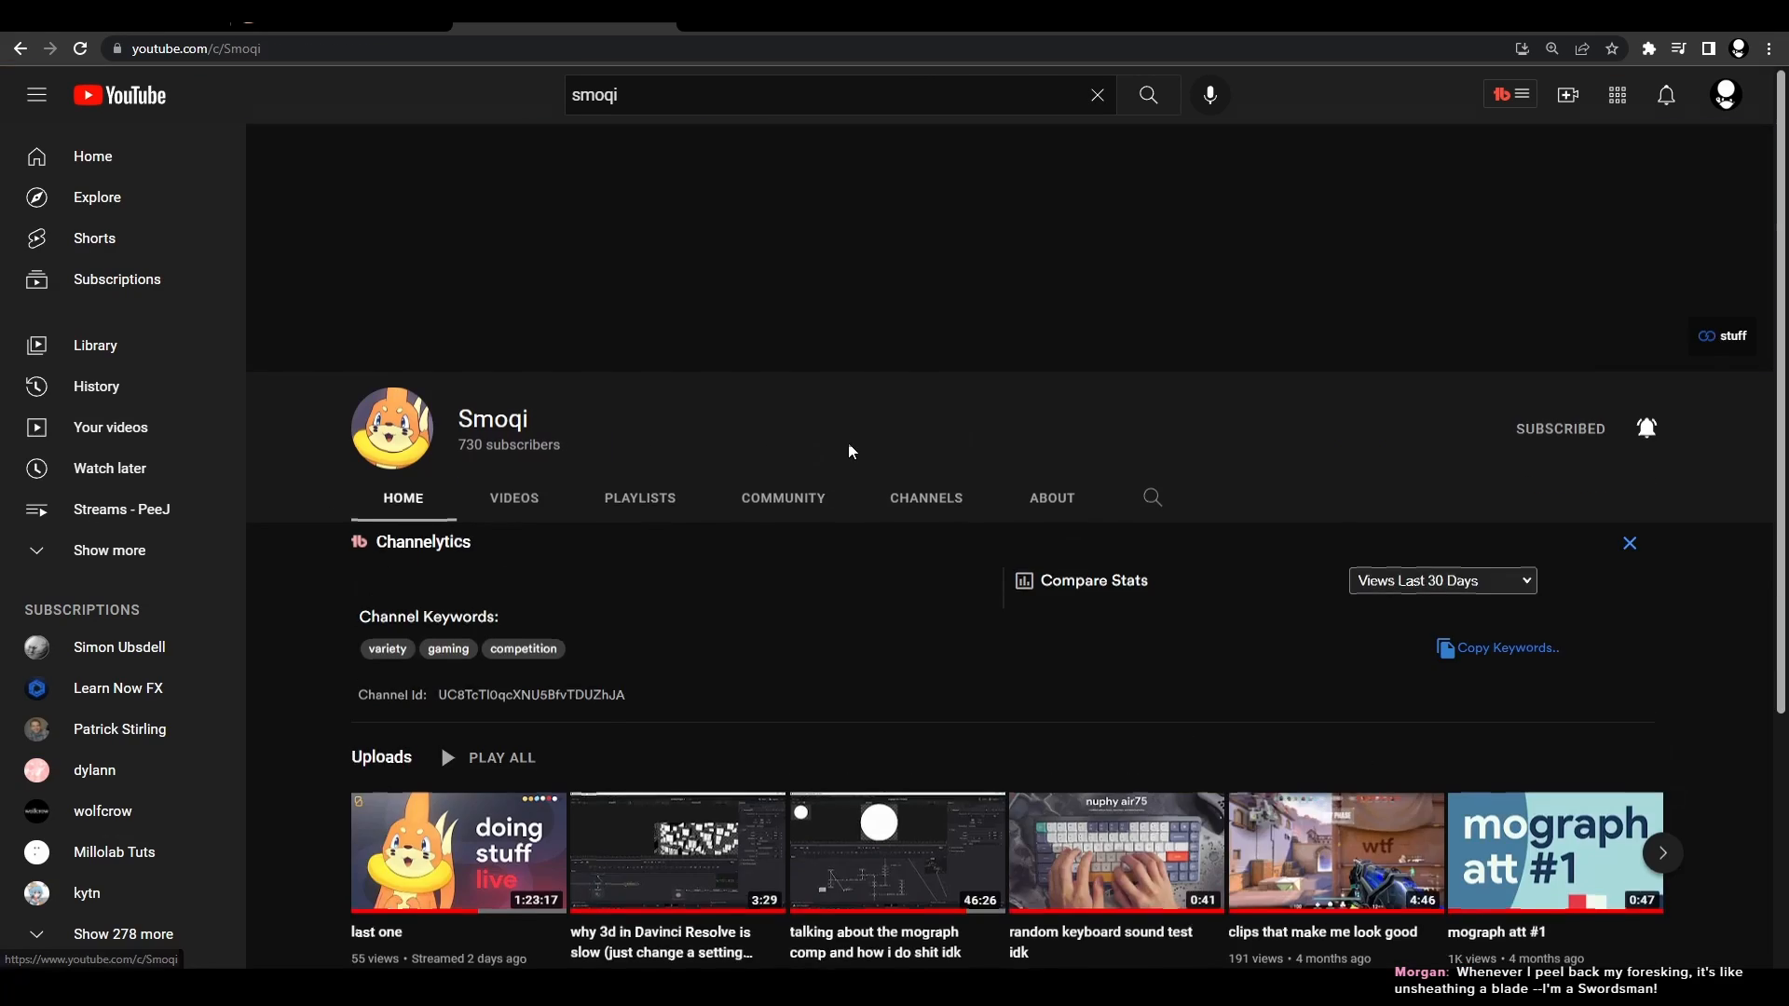
- Browse the channel's videos and open "(Davinci Resolve) Outline and Venetian Blinds Macro"
{"action": "scroll", "coordinate": [641, 566], "scroll_direction": "down", "scroll_amount": 3}
{"action": "left_click", "coordinate": [513, 218]}
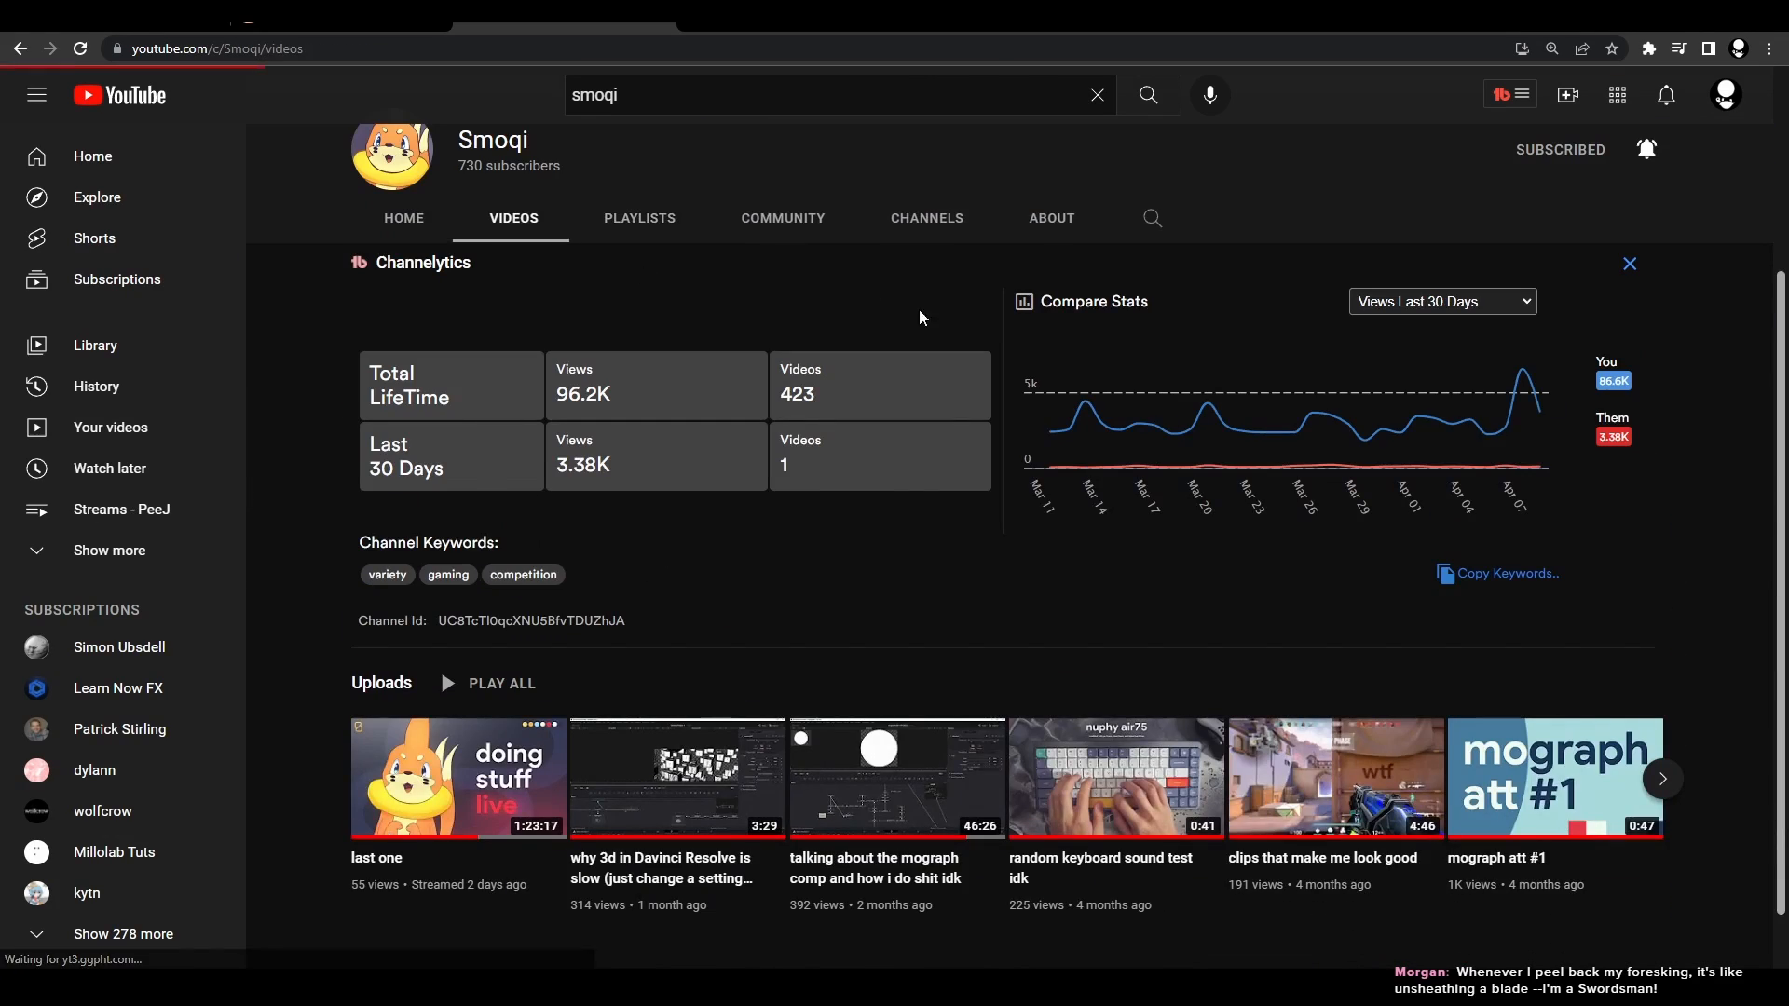
{"action": "scroll", "coordinate": [1087, 400], "scroll_direction": "down", "scroll_amount": 15}
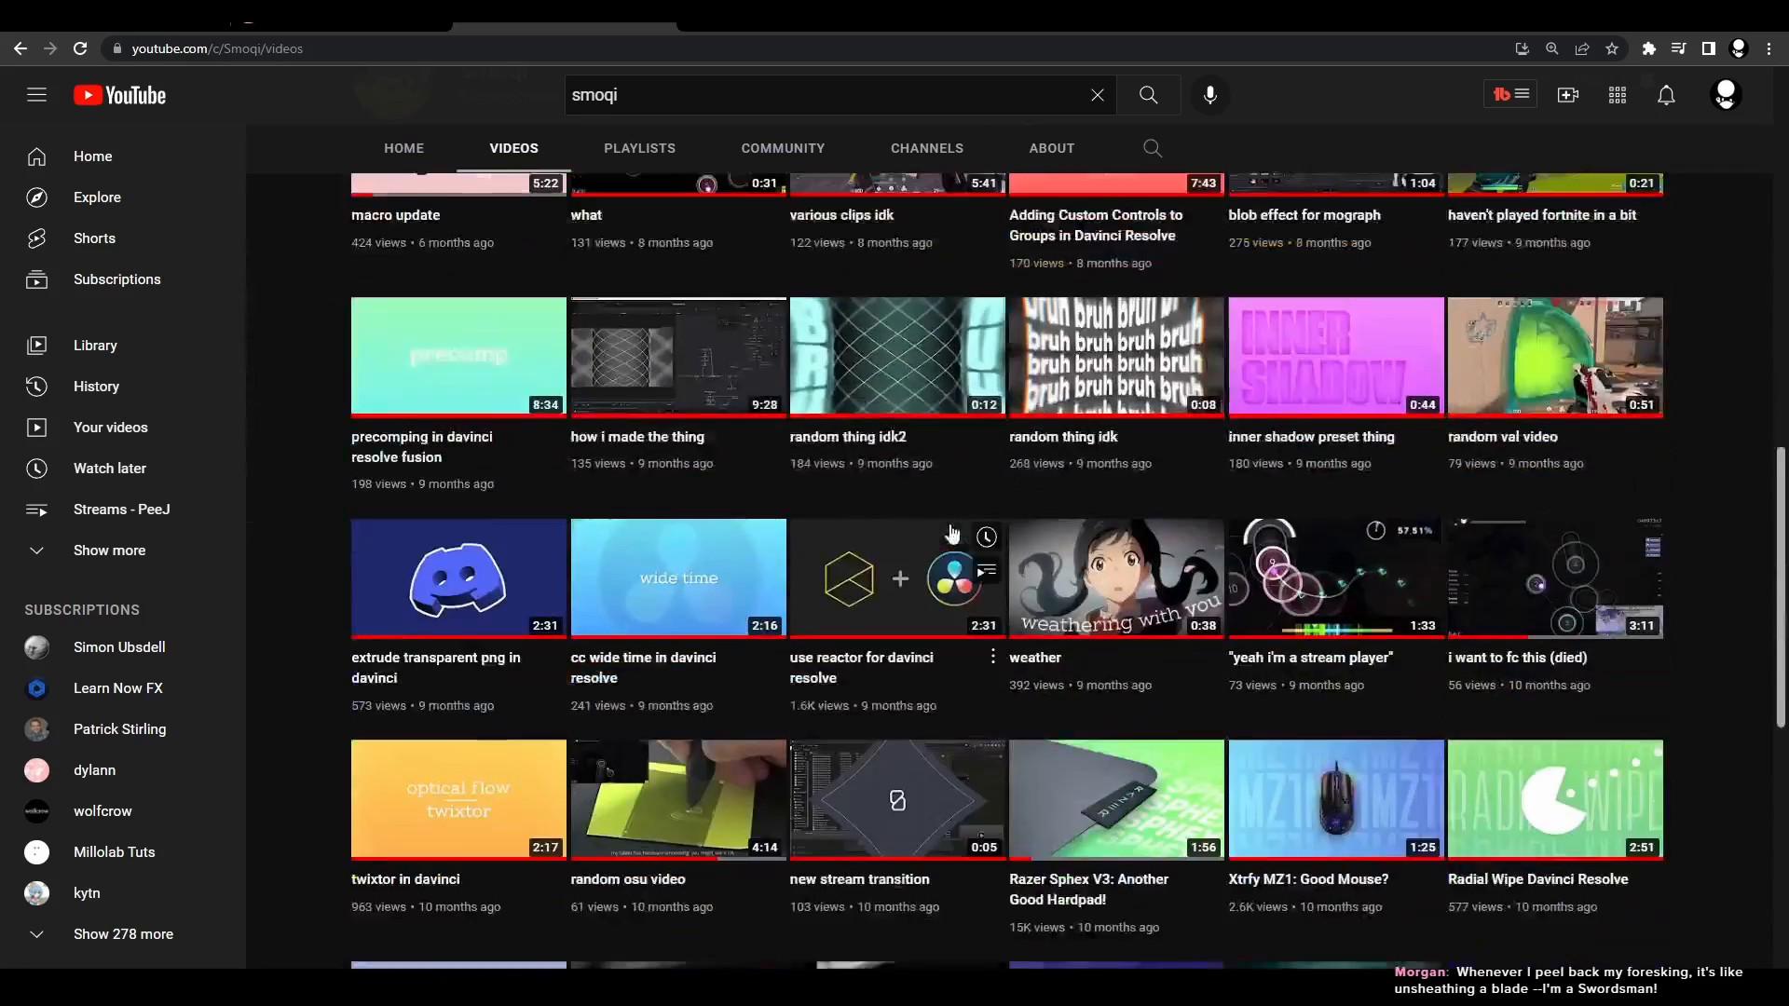
{"action": "scroll", "coordinate": [951, 533], "scroll_direction": "down", "scroll_amount": 3}
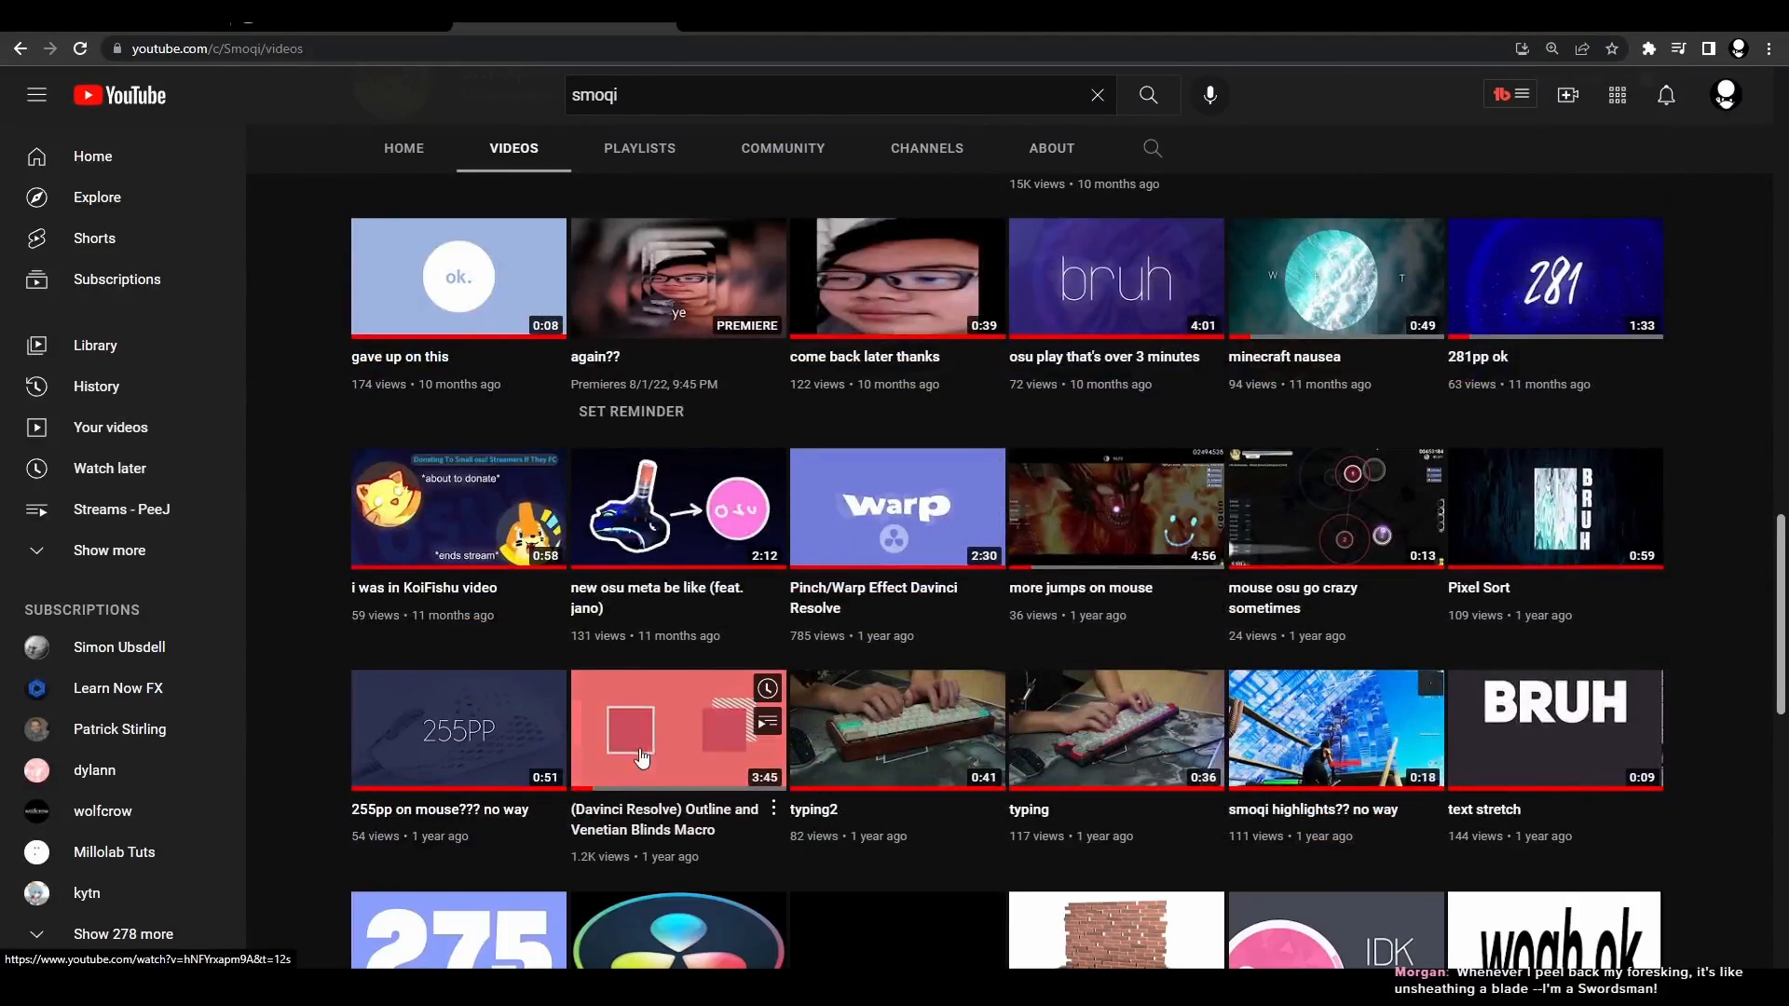
{"action": "left_click", "coordinate": [736, 425]}
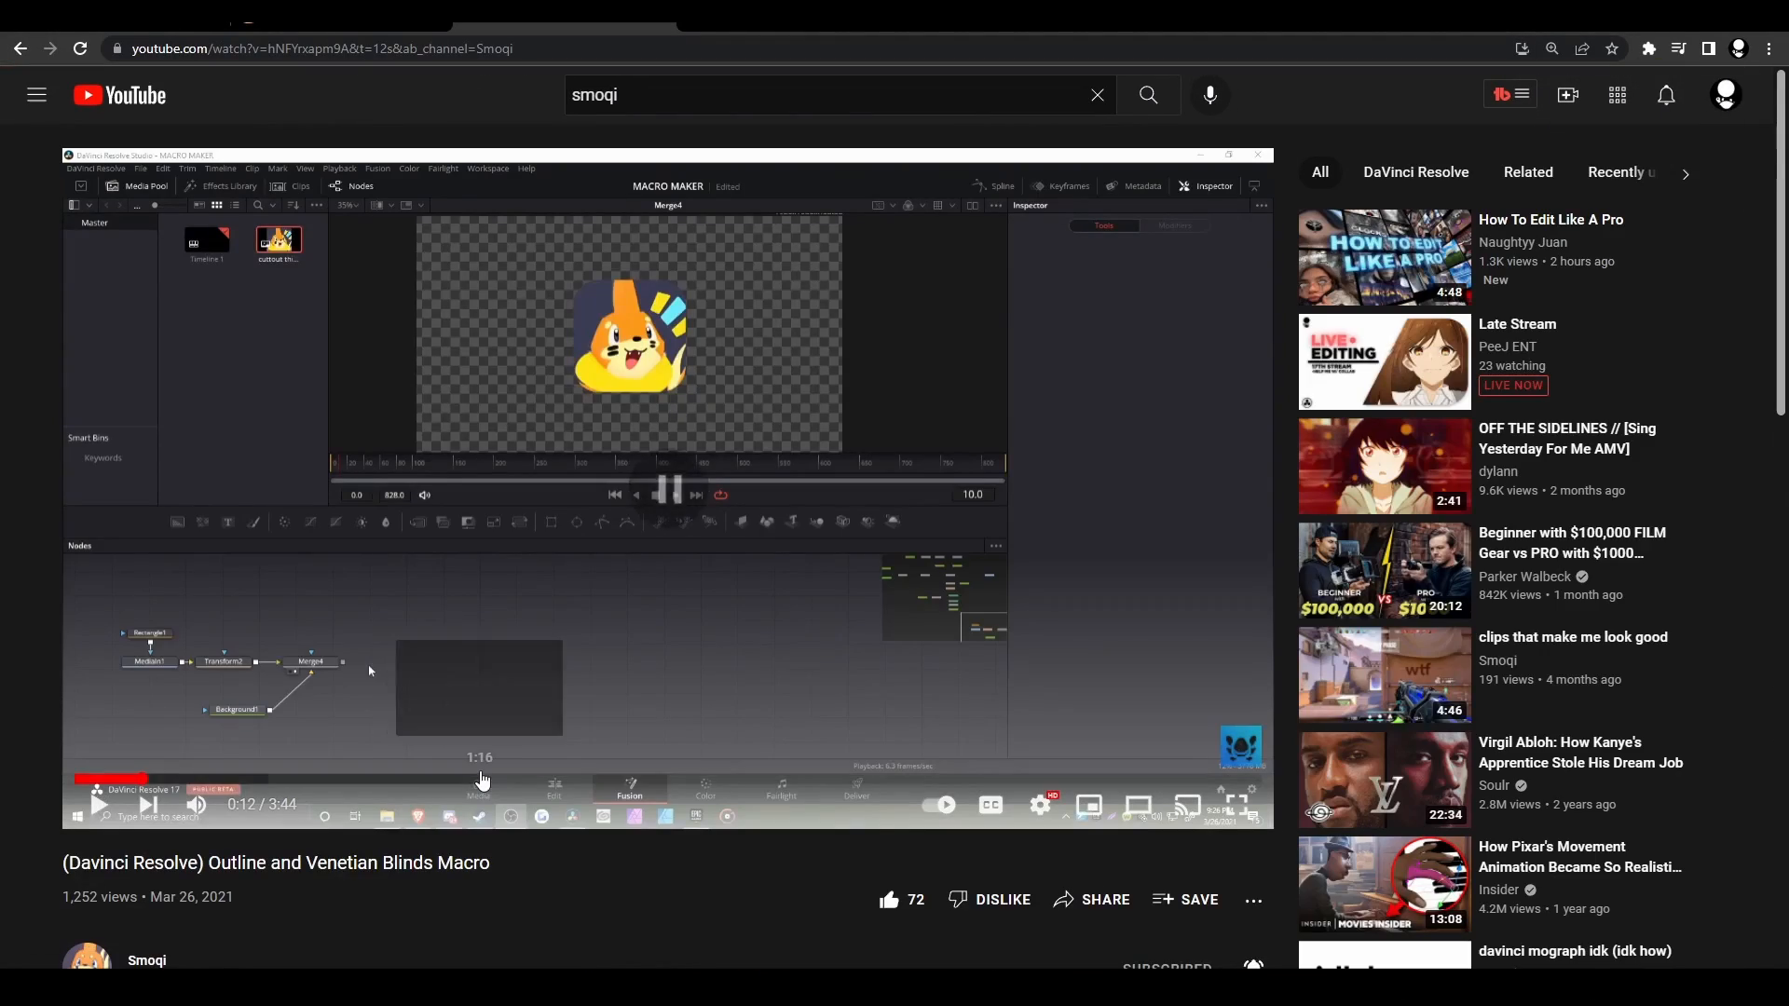
- Skim the macro video to the SMOutline demonstration and pause it at 2:17
{"action": "left_click", "coordinate": [287, 661]}
{"action": "left_click_drag", "start_coordinate": [190, 779], "coordinate": [345, 779]}
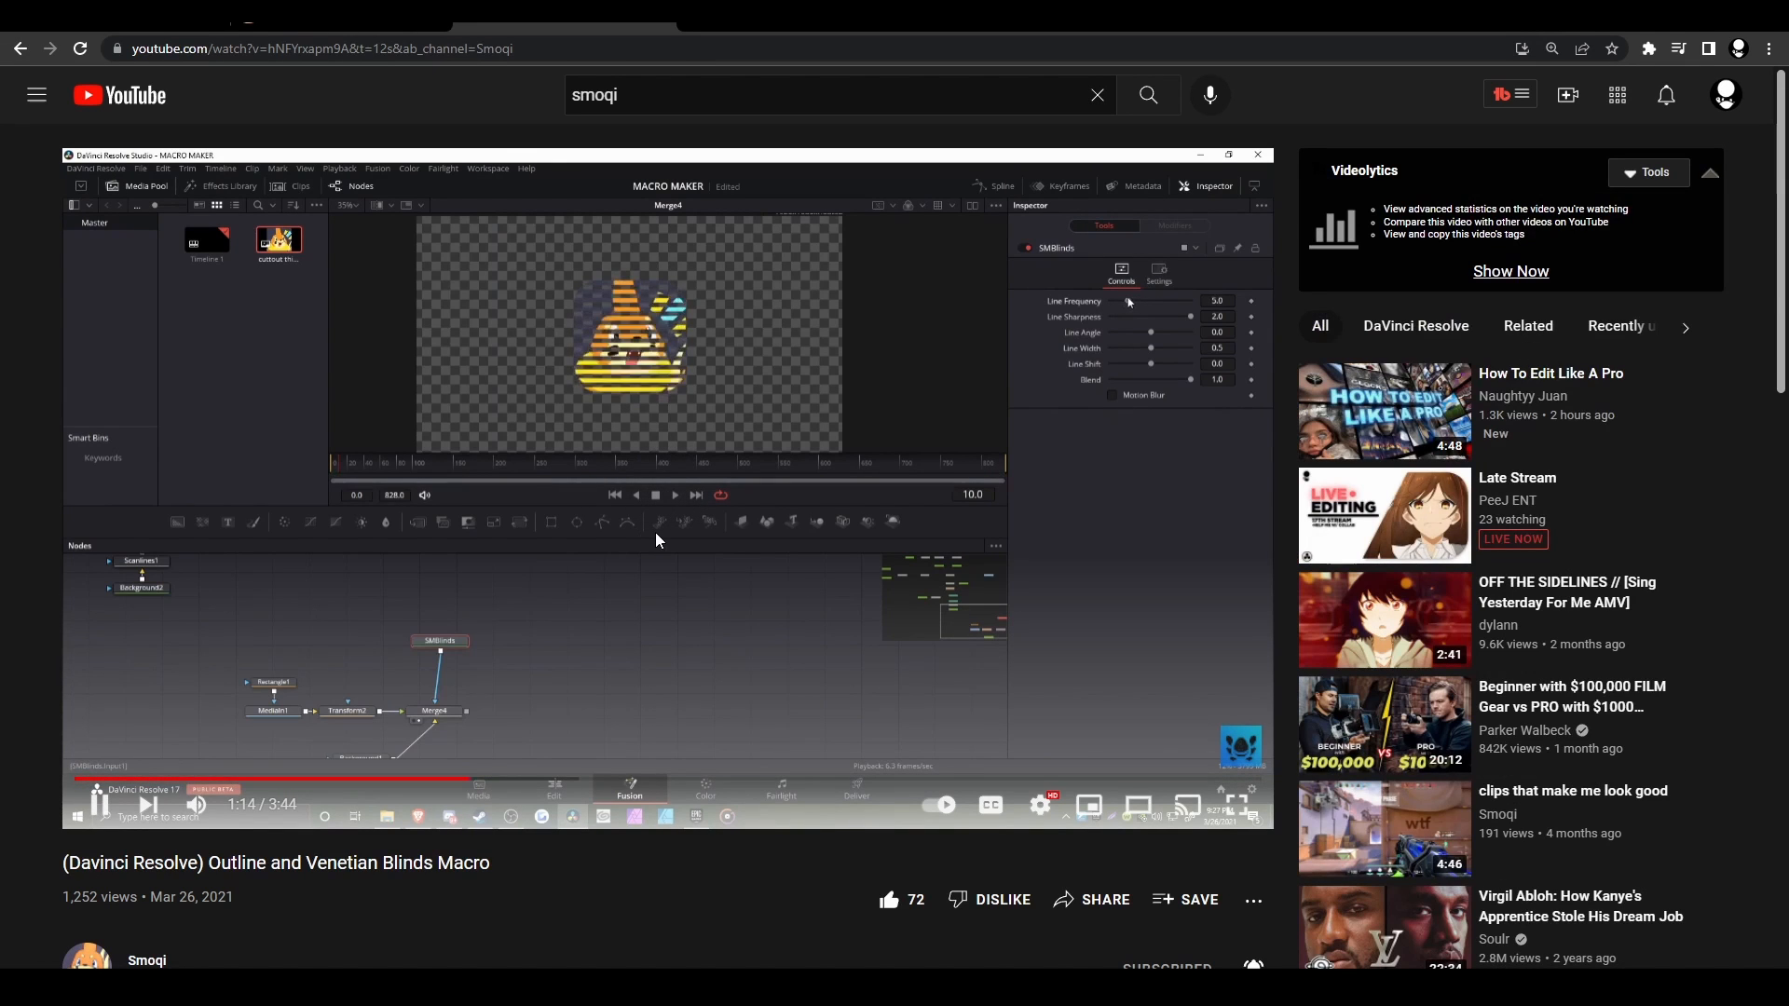
{"action": "left_click", "coordinate": [626, 489]}
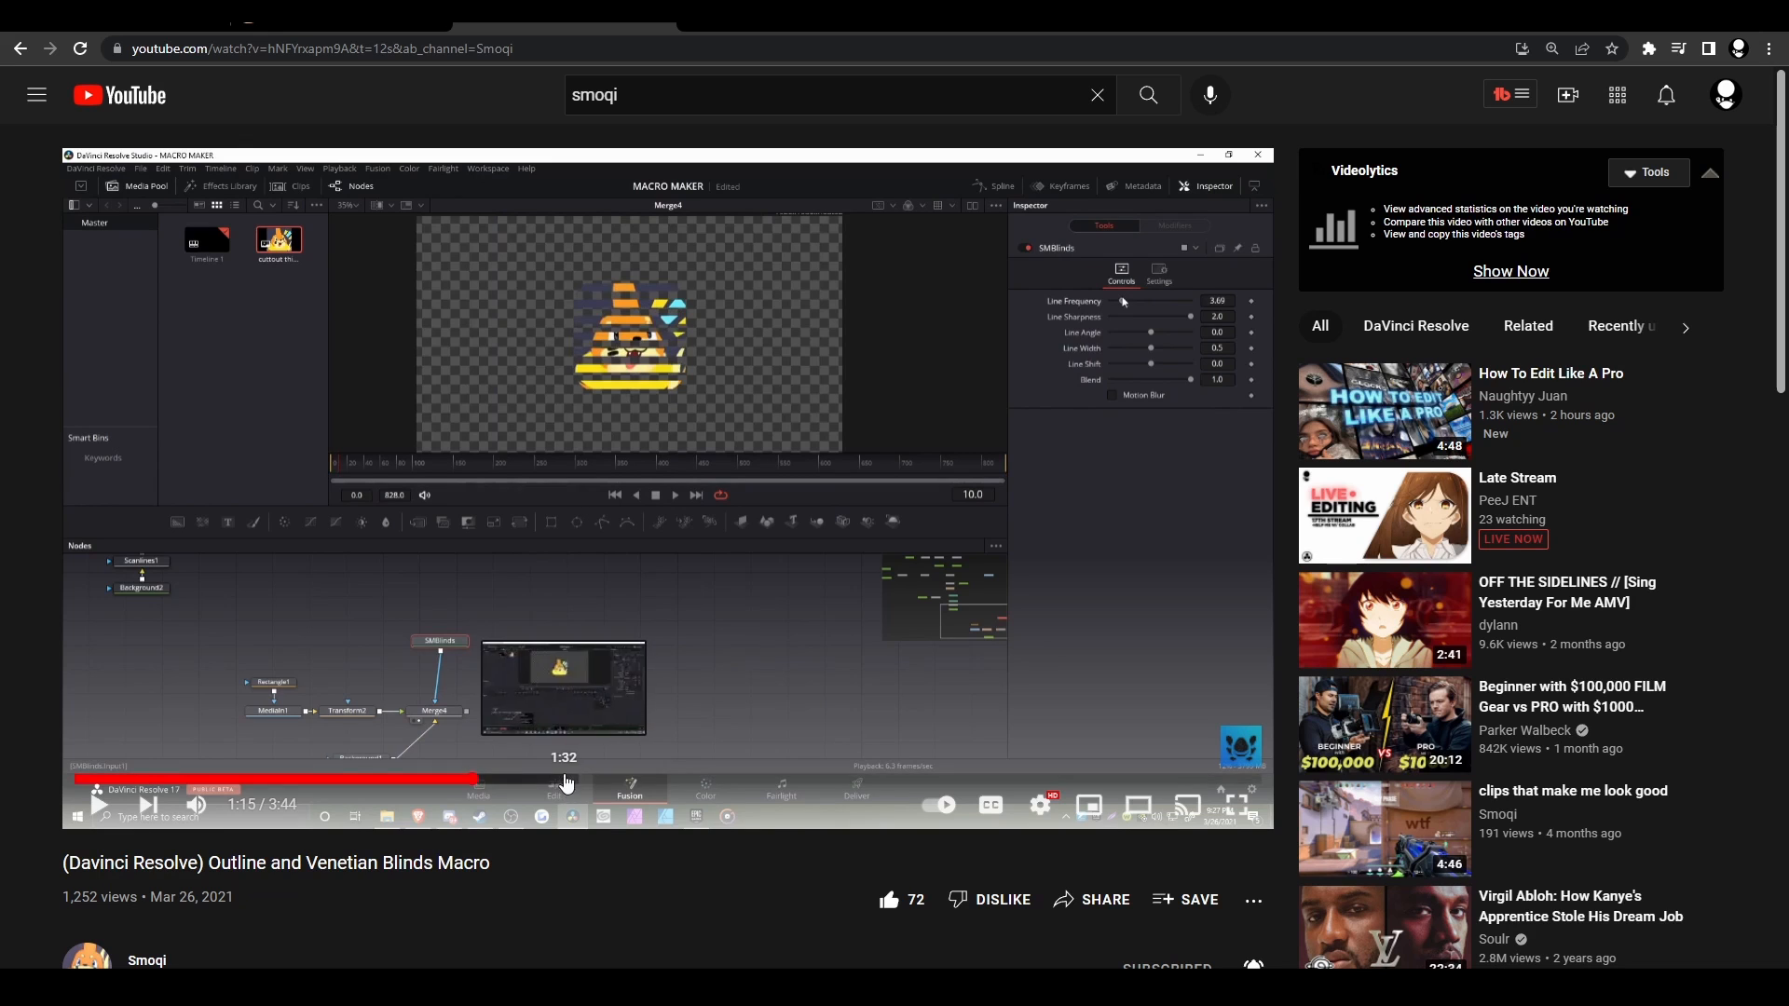
{"action": "left_click", "coordinate": [577, 779]}
{"action": "left_click", "coordinate": [665, 779]}
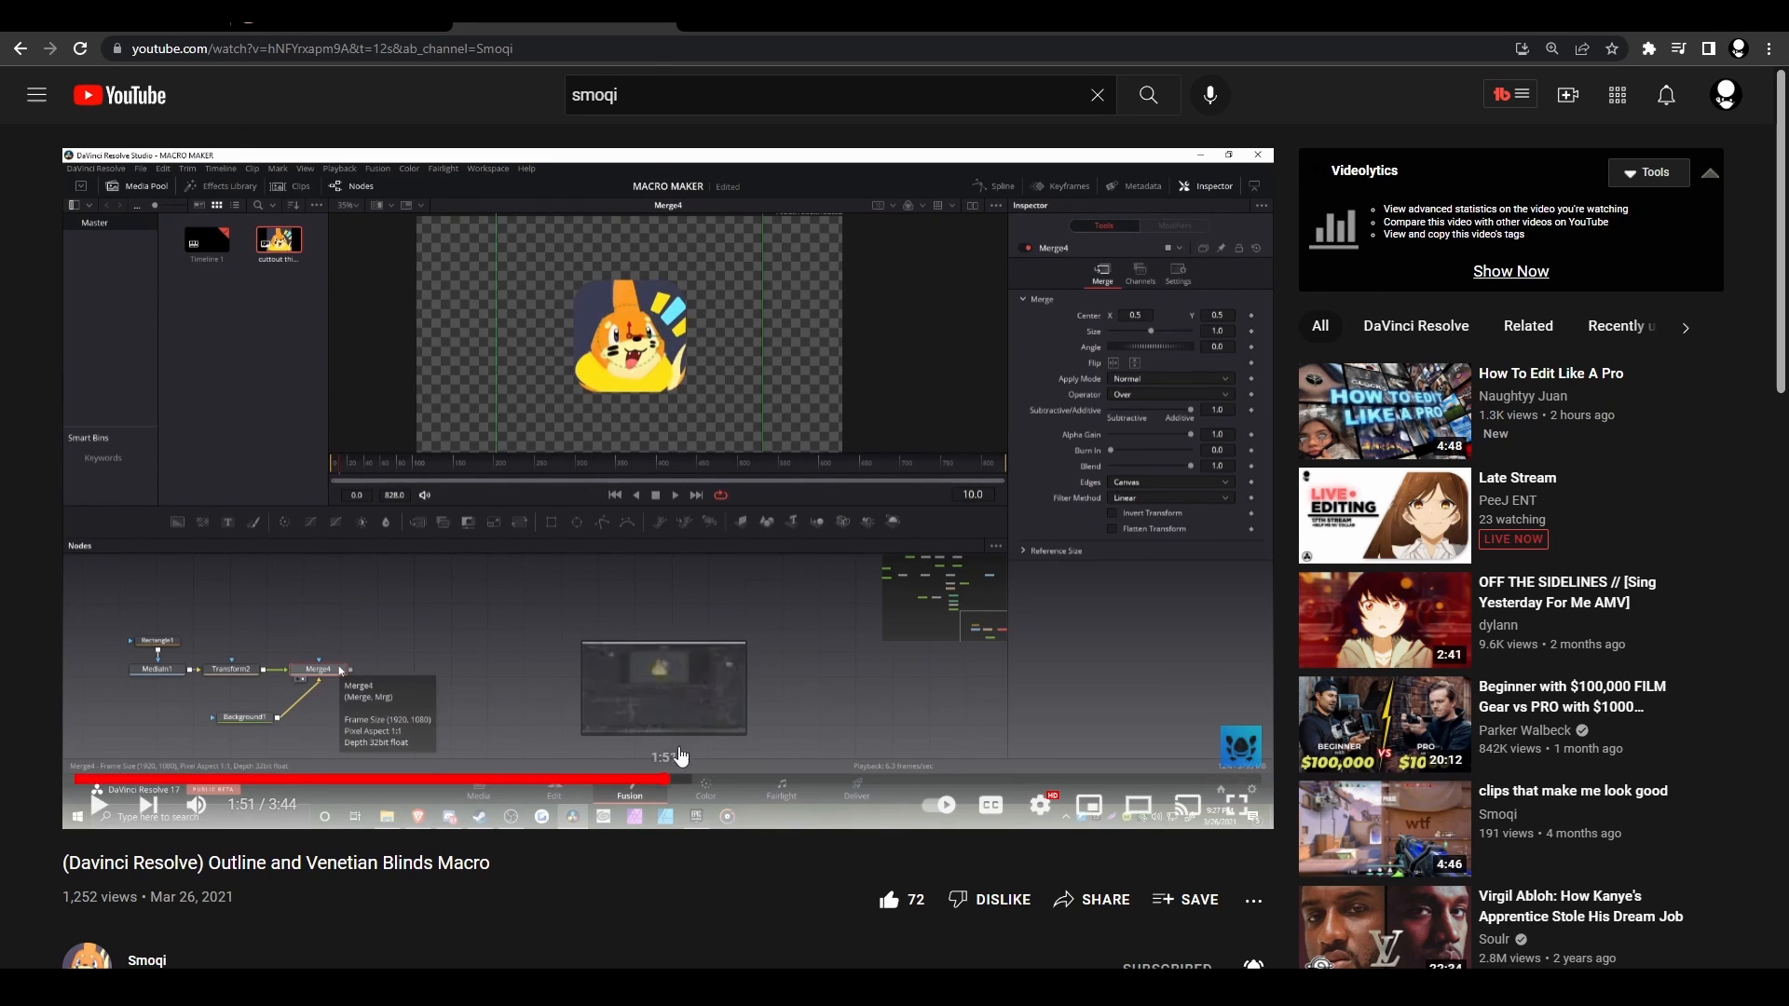
{"action": "left_click", "coordinate": [800, 778]}
{"action": "left_click", "coordinate": [902, 713]}
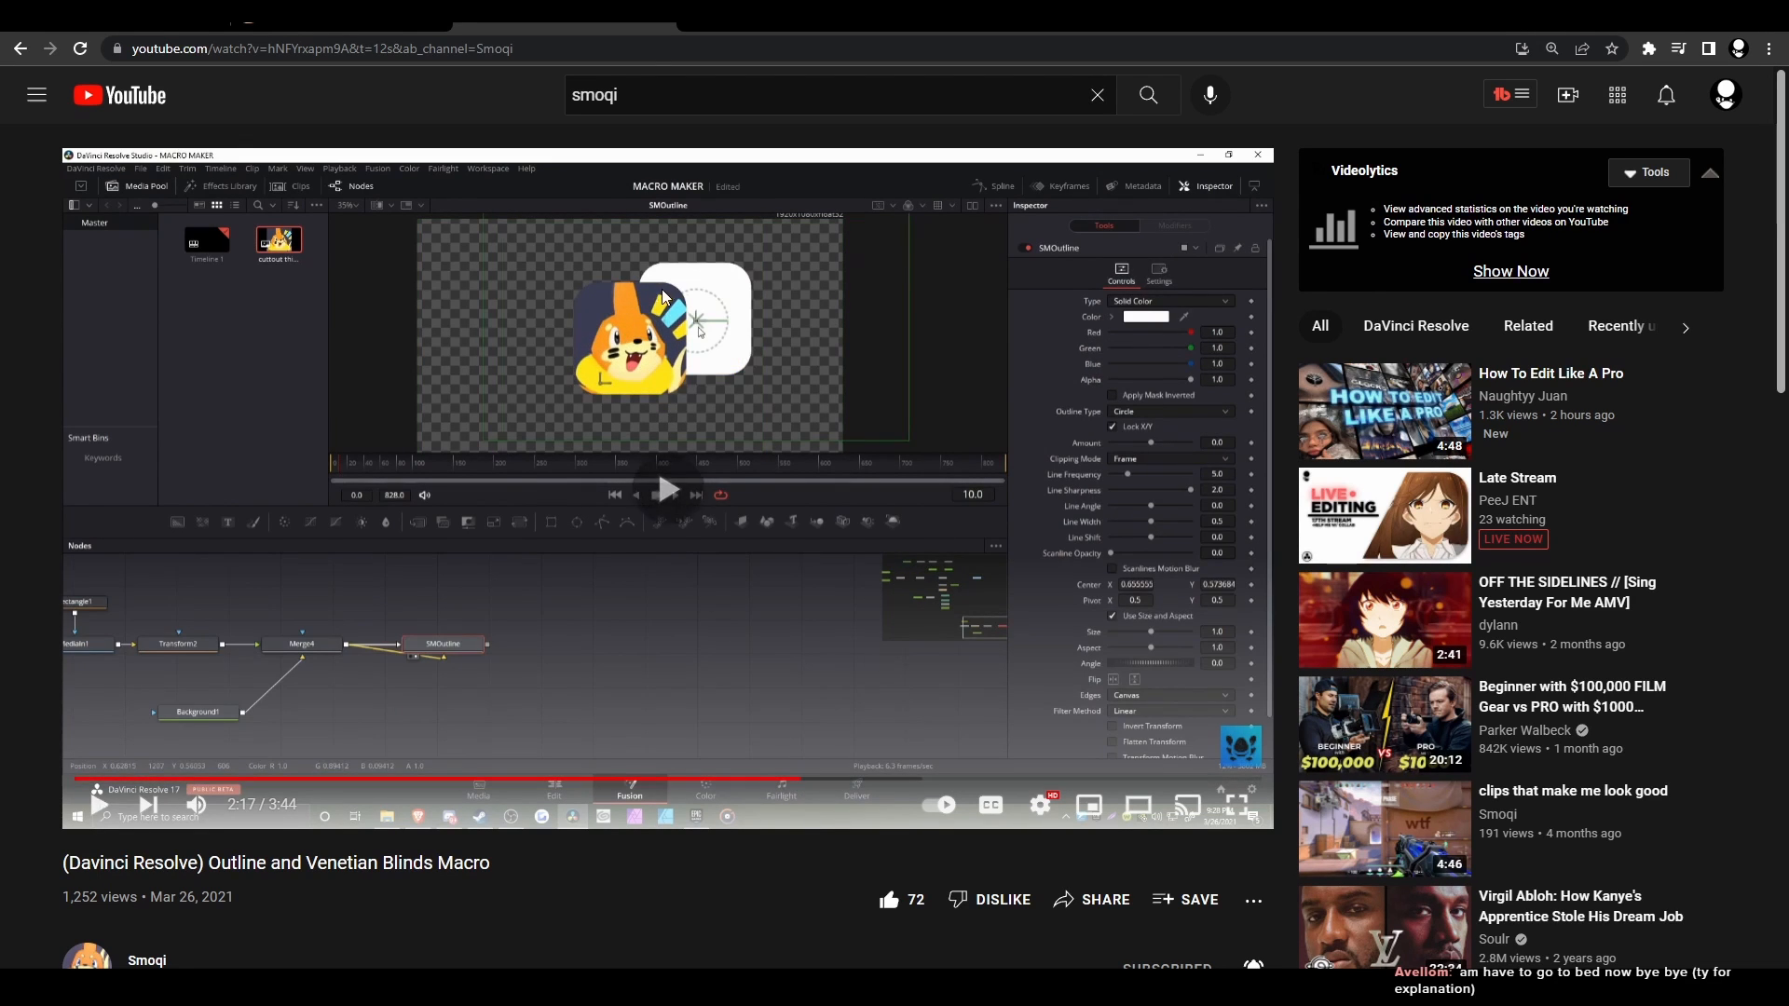
- Skim the macro video's SMOutline demonstration between 2:06 and 2:49 and pause it at 2:31
{"action": "left_click", "coordinate": [746, 779]}
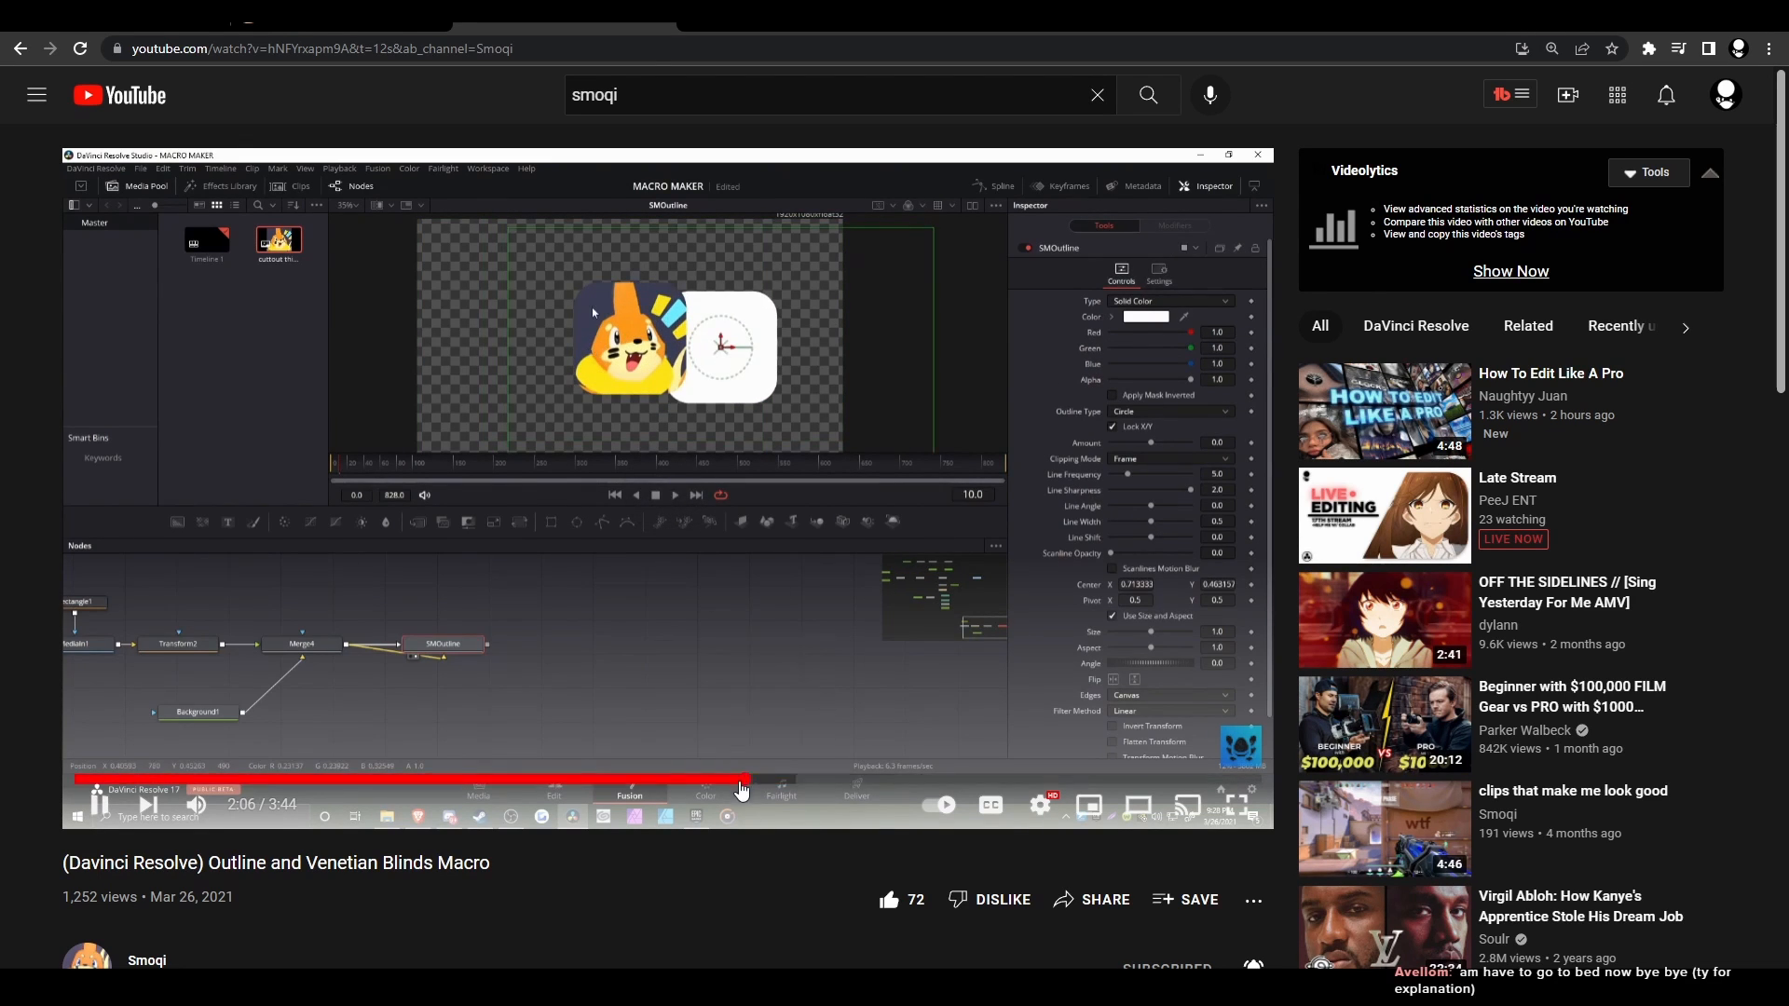
{"action": "left_click", "coordinate": [881, 779]}
{"action": "left_click", "coordinate": [969, 779]}
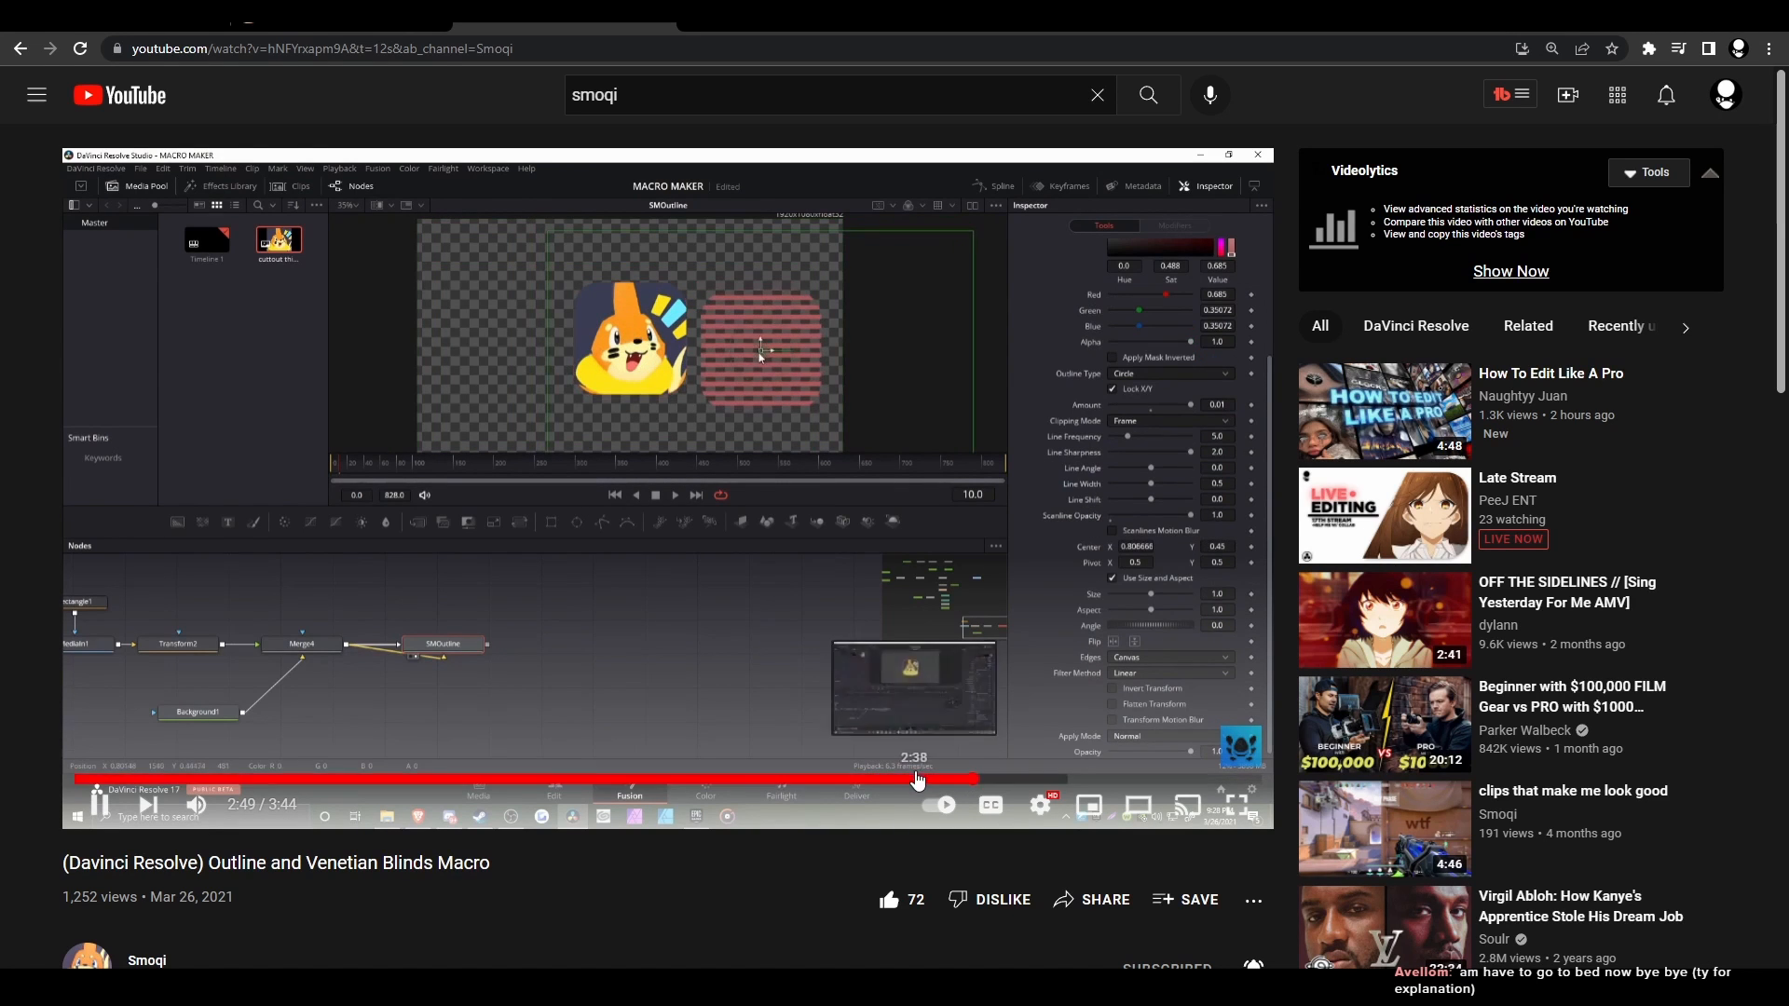
{"action": "left_click", "coordinate": [889, 779]}
{"action": "left_click", "coordinate": [836, 781]}
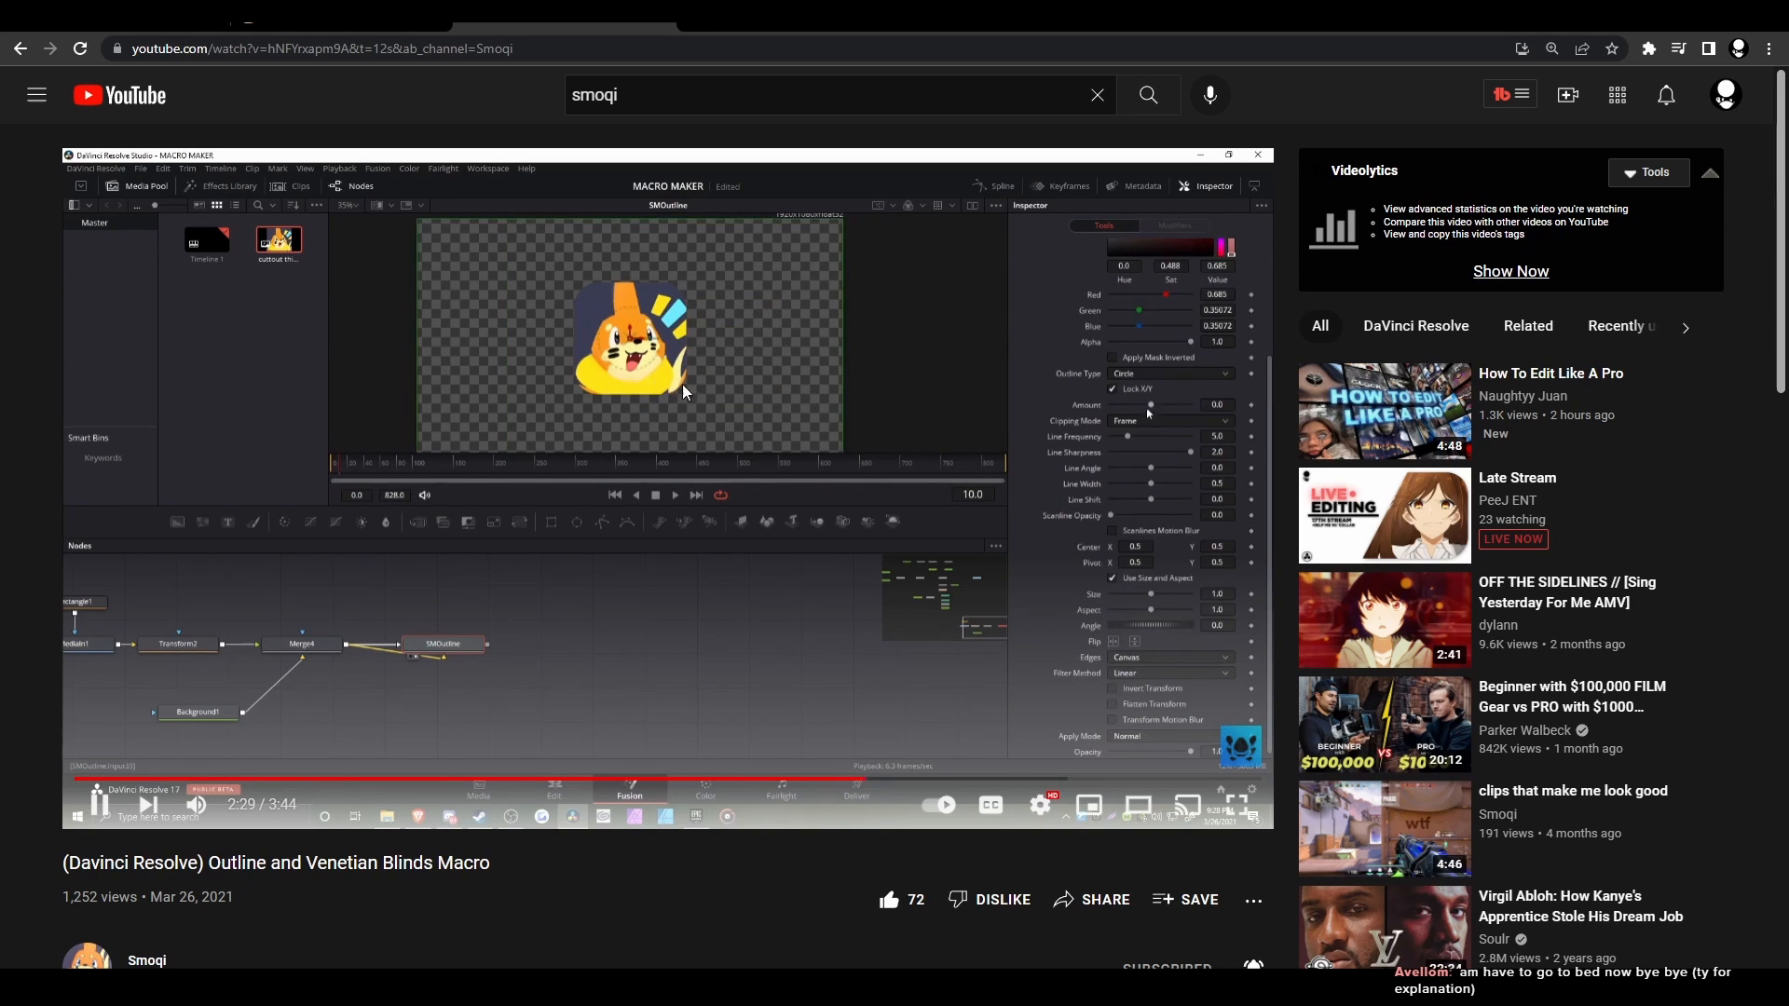
{"action": "left_click", "coordinate": [738, 668]}
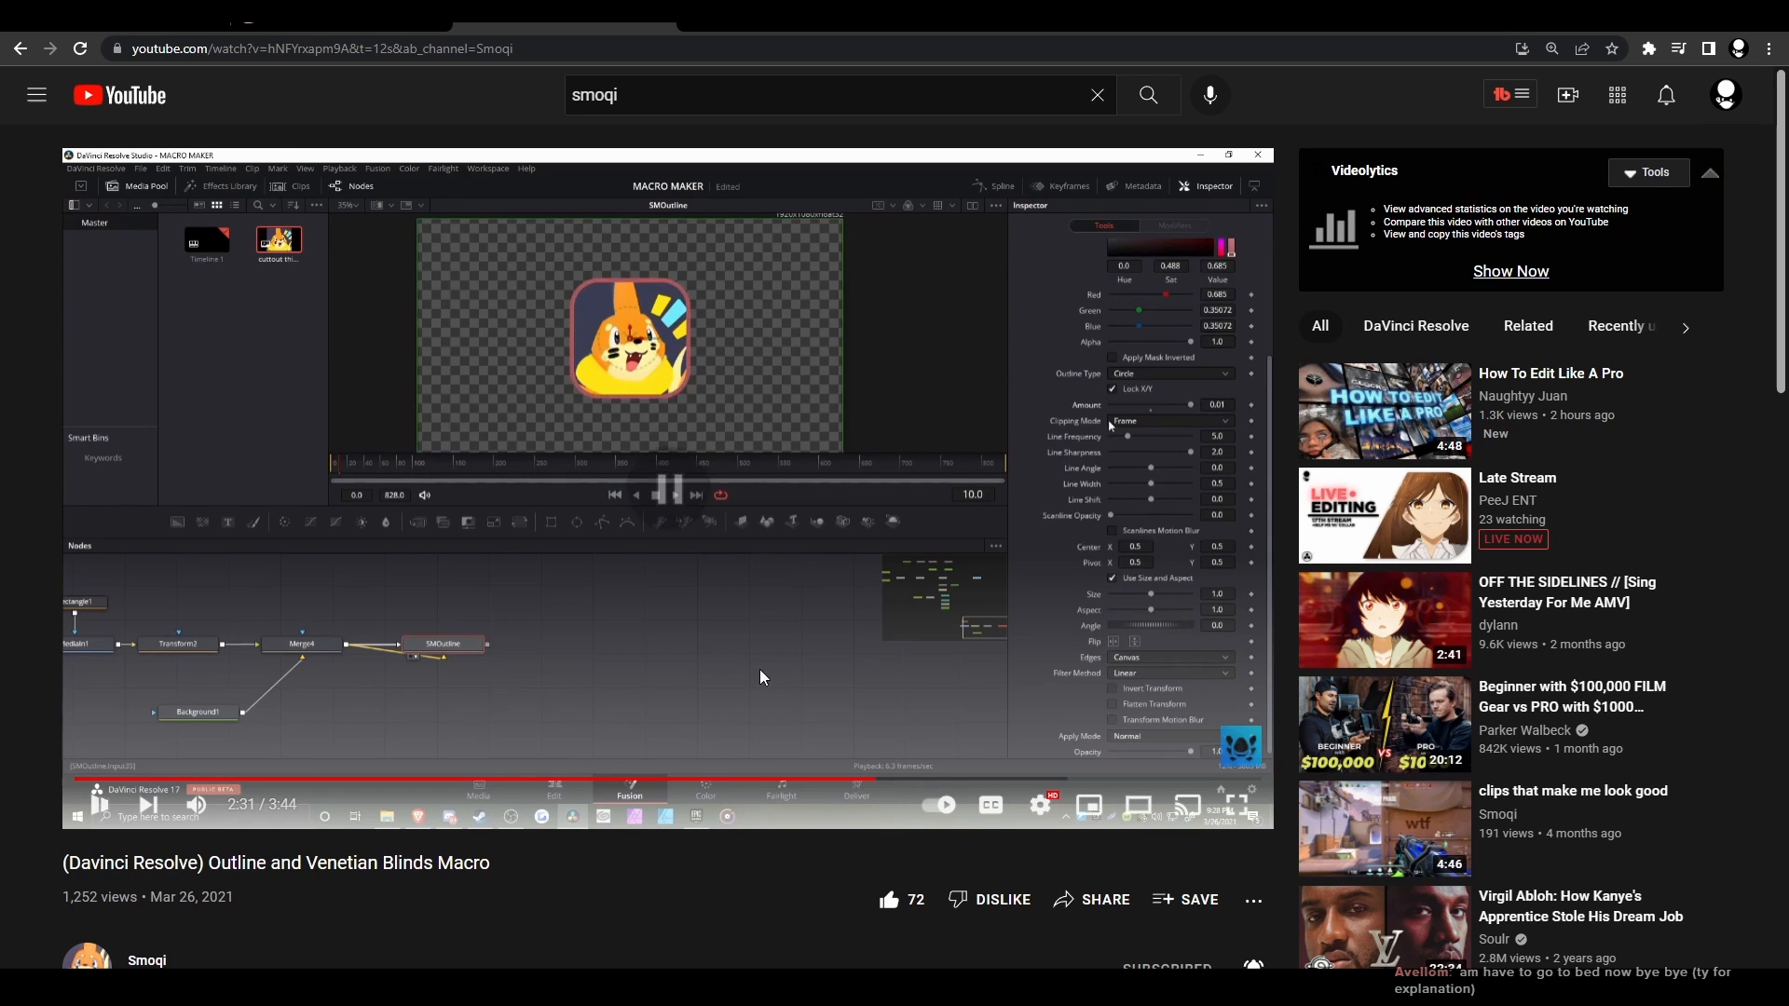
- Check the video description for the macro's download link and the Fusion Macros folder path, and return to the player
{"action": "scroll", "coordinate": [559, 652], "scroll_direction": "down", "scroll_amount": 4}
{"action": "scroll", "coordinate": [364, 736], "scroll_direction": "down", "scroll_amount": 3}
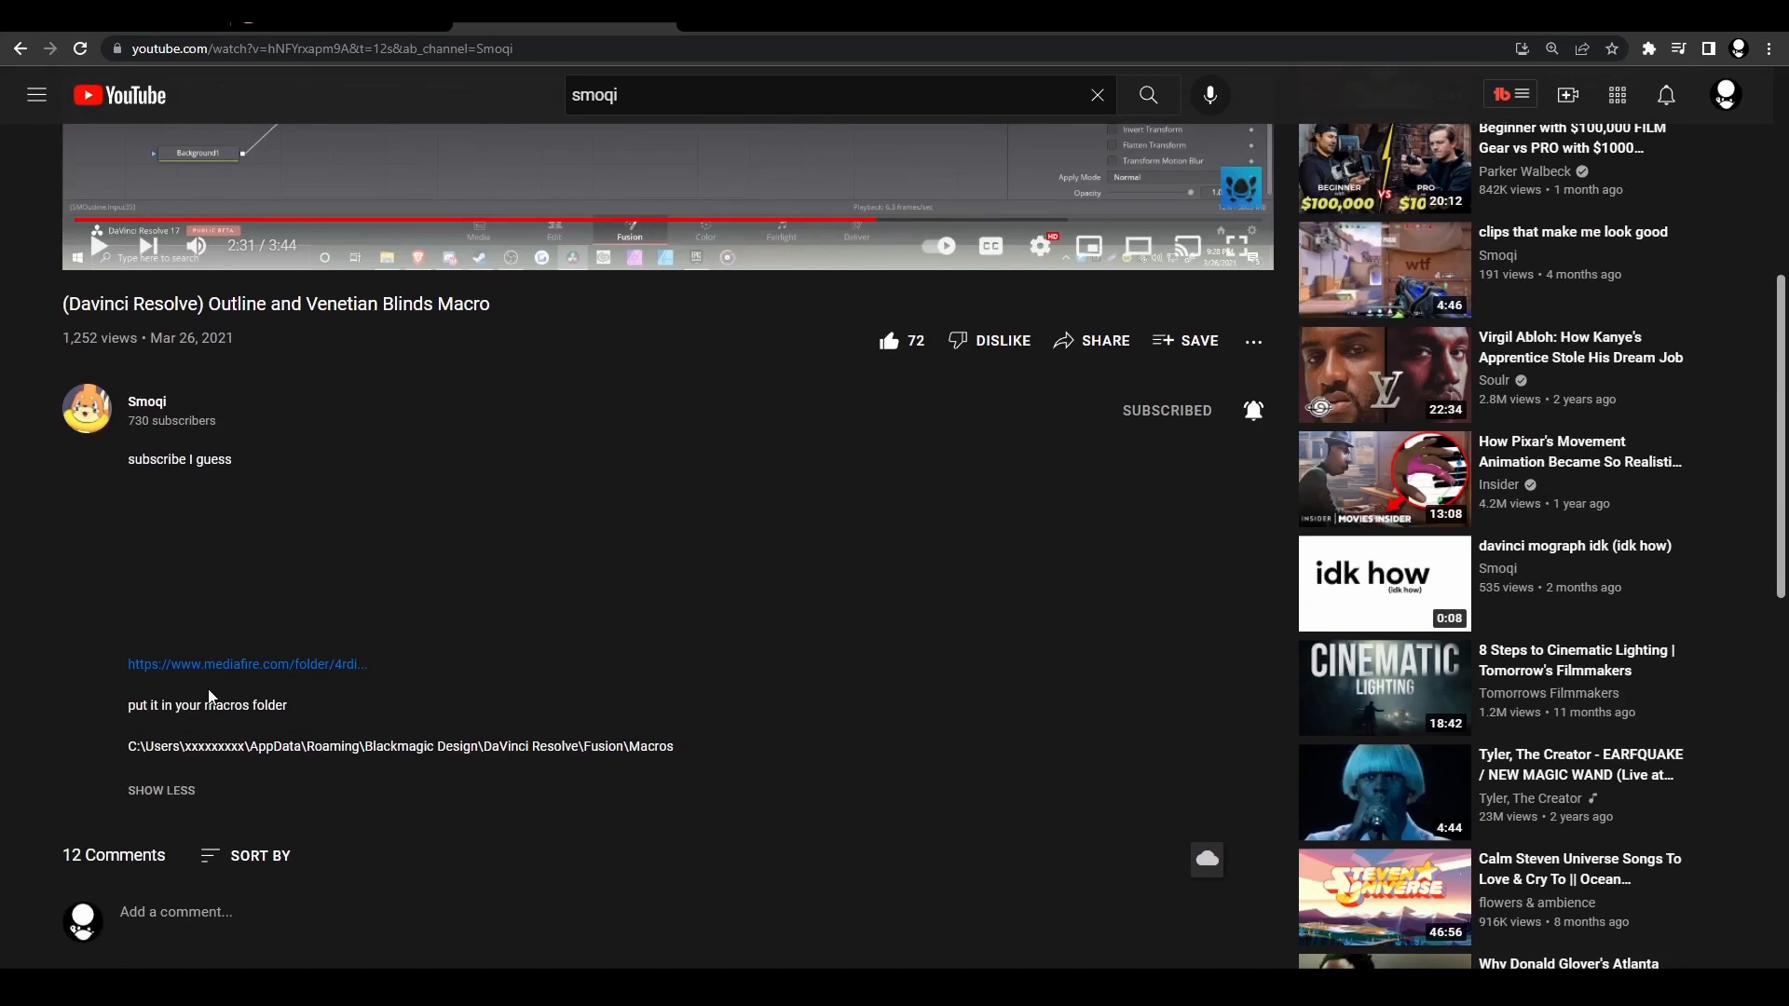
{"action": "scroll", "coordinate": [275, 669], "scroll_direction": "up", "scroll_amount": 5}
{"action": "scroll", "coordinate": [671, 591], "scroll_direction": "down", "scroll_amount": 1}
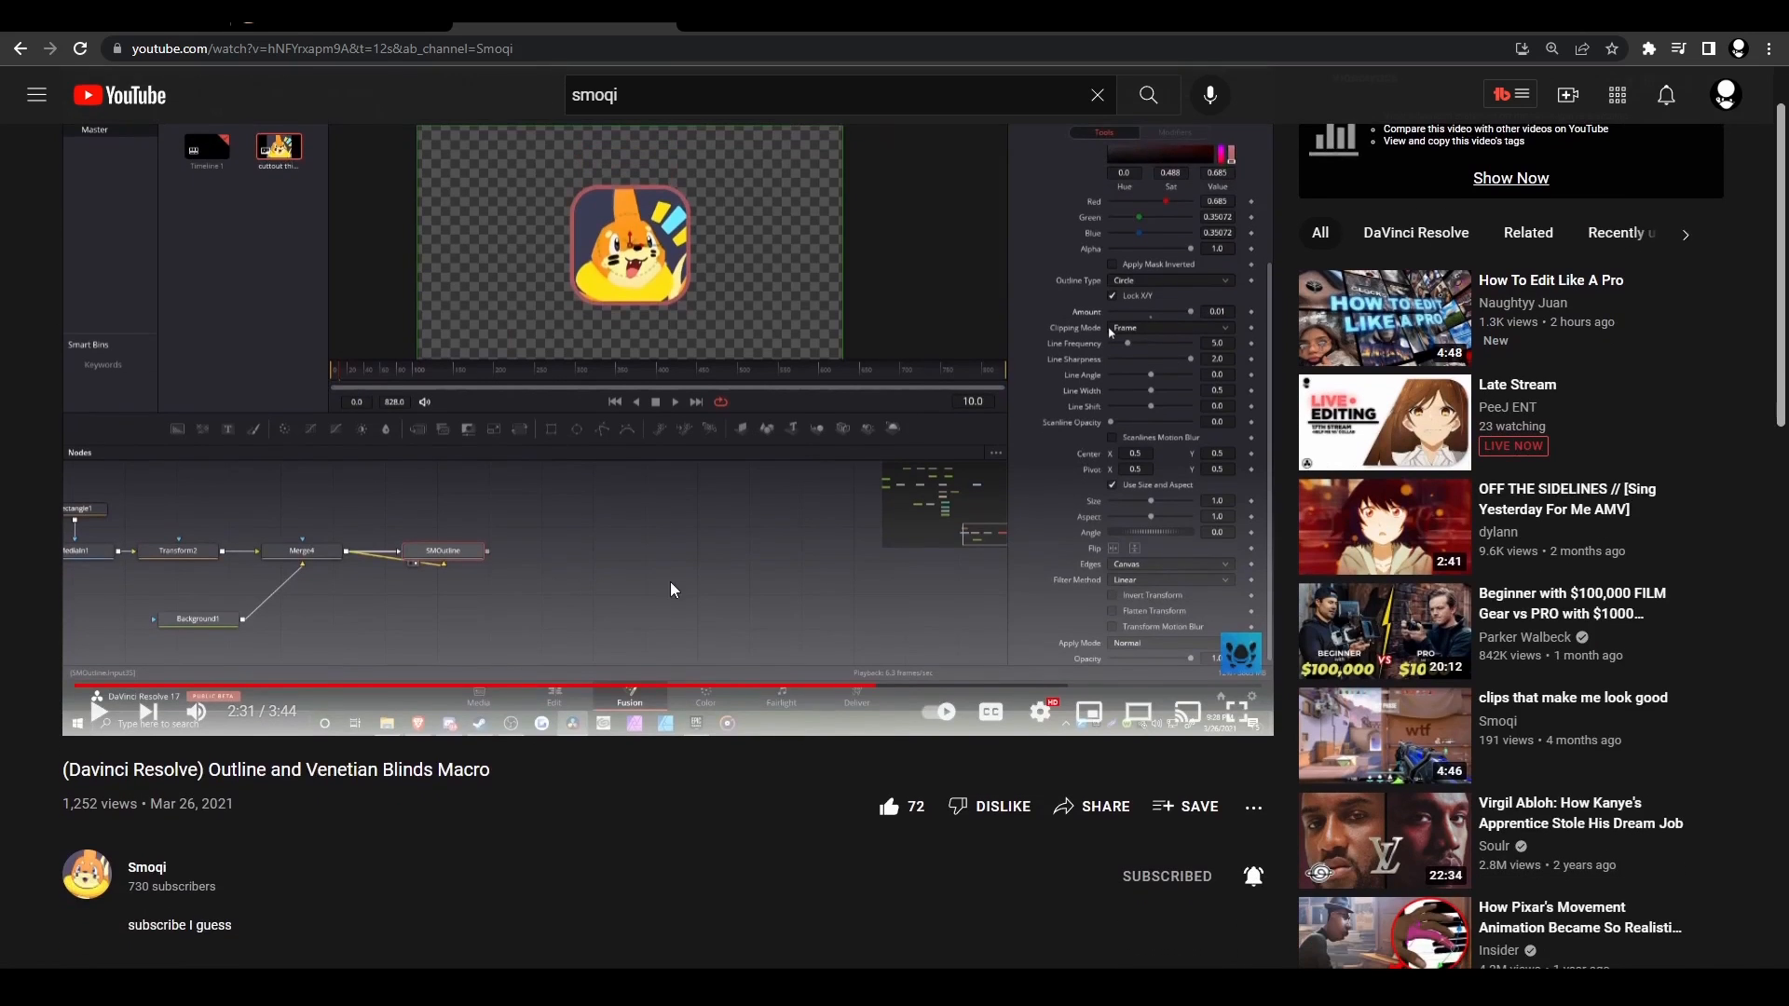
{"action": "scroll", "coordinate": [591, 602], "scroll_direction": "up", "scroll_amount": 1}
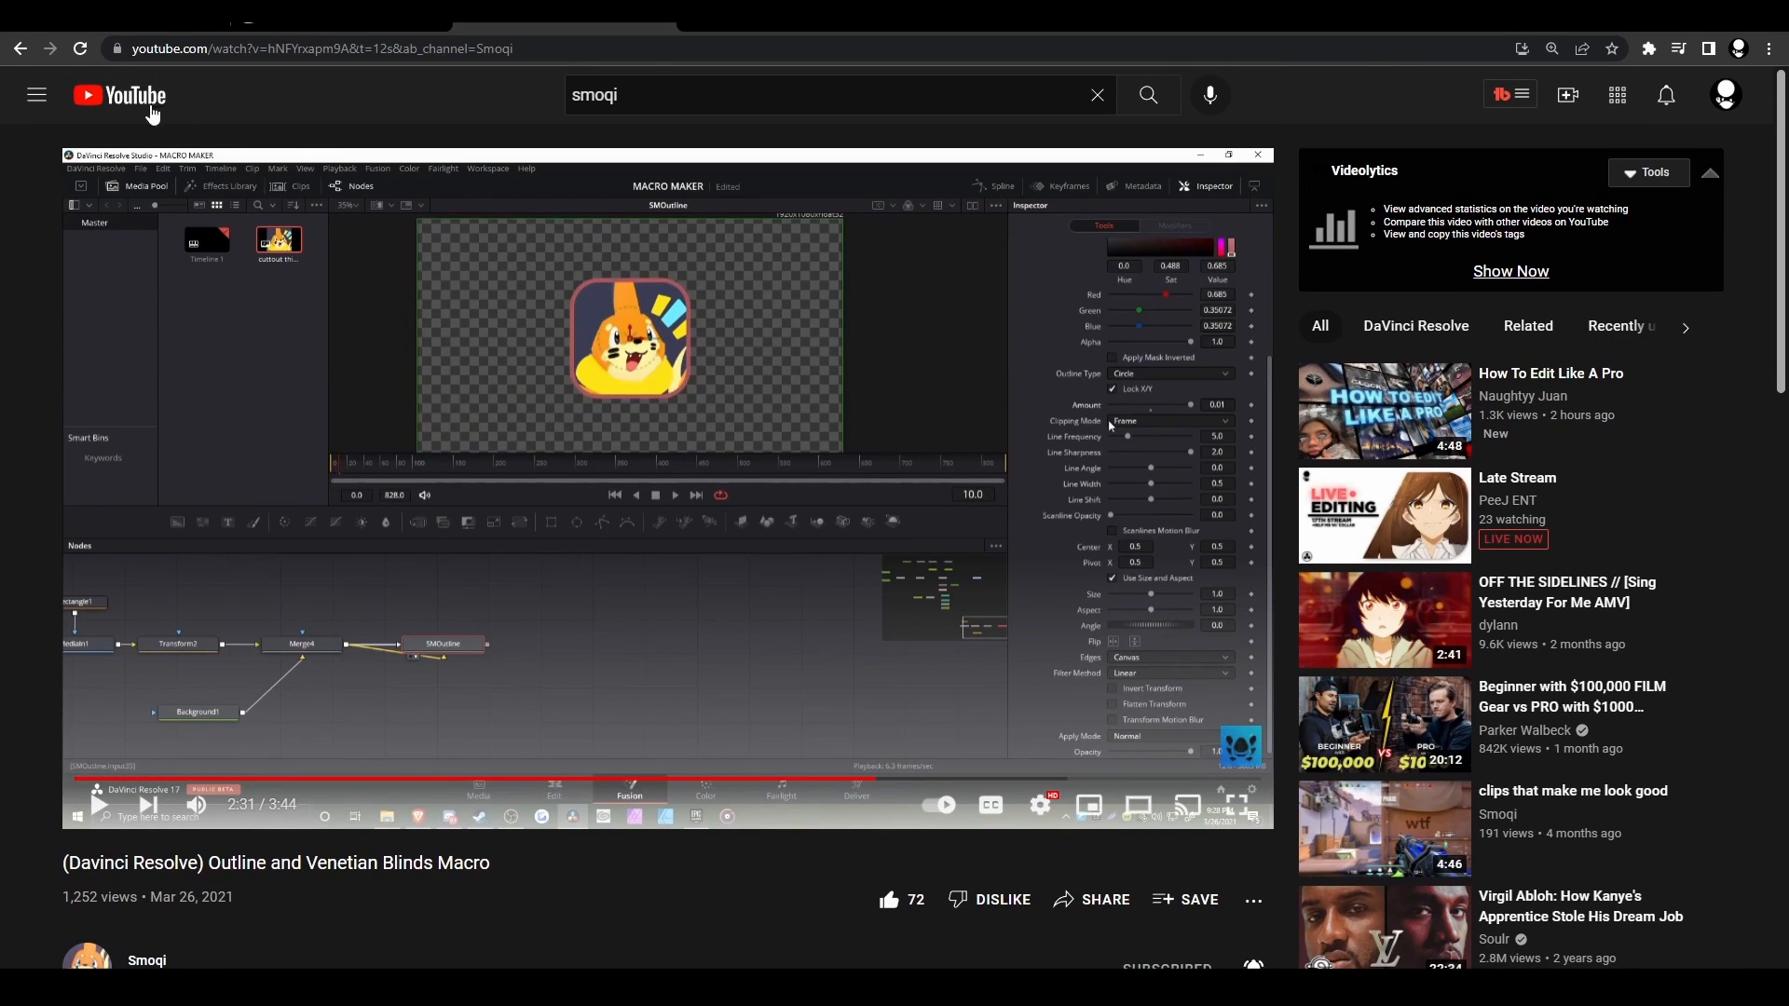
- Go back to the Smoqi channel from the video page and list all its videos
{"action": "scroll", "coordinate": [149, 652], "scroll_direction": "down", "scroll_amount": 1}
{"action": "left_click", "coordinate": [147, 820]}
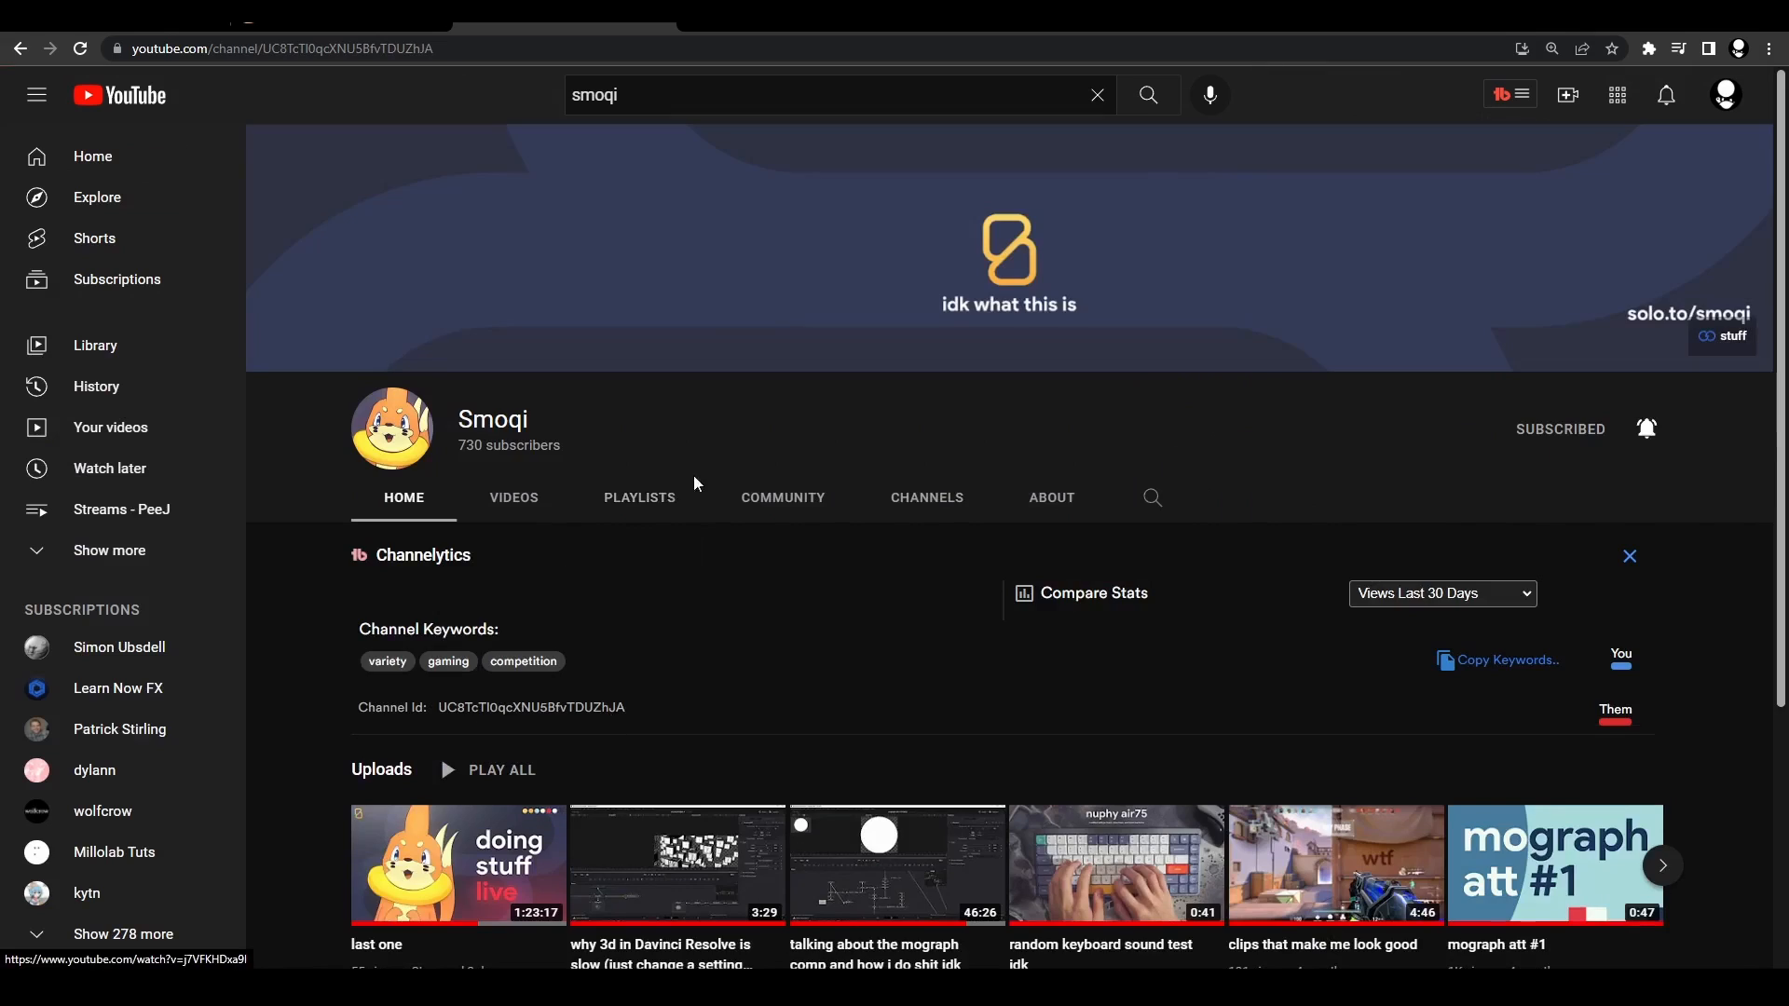
{"action": "scroll", "coordinate": [746, 508], "scroll_direction": "down", "scroll_amount": 4}
{"action": "left_click", "coordinate": [518, 149]}
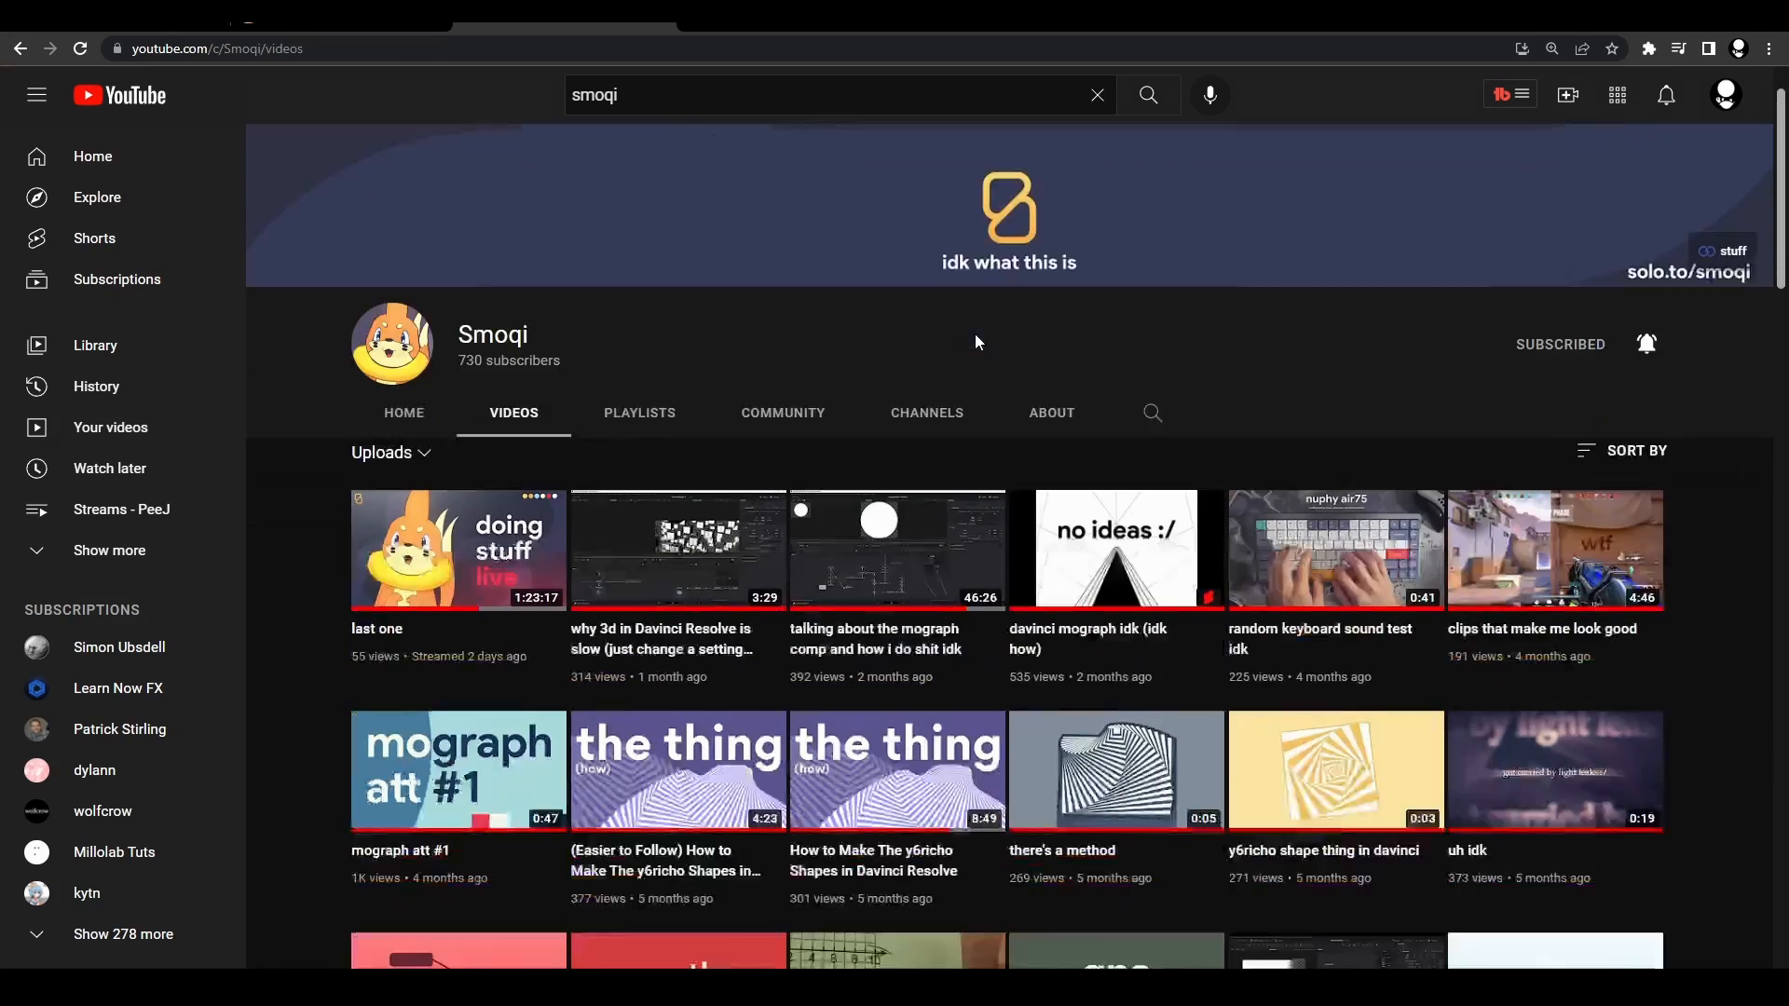
- Browse the channel's uploads and open "precomping in davinci resolve fusion"
{"action": "scroll", "coordinate": [1025, 391], "scroll_direction": "down", "scroll_amount": 6}
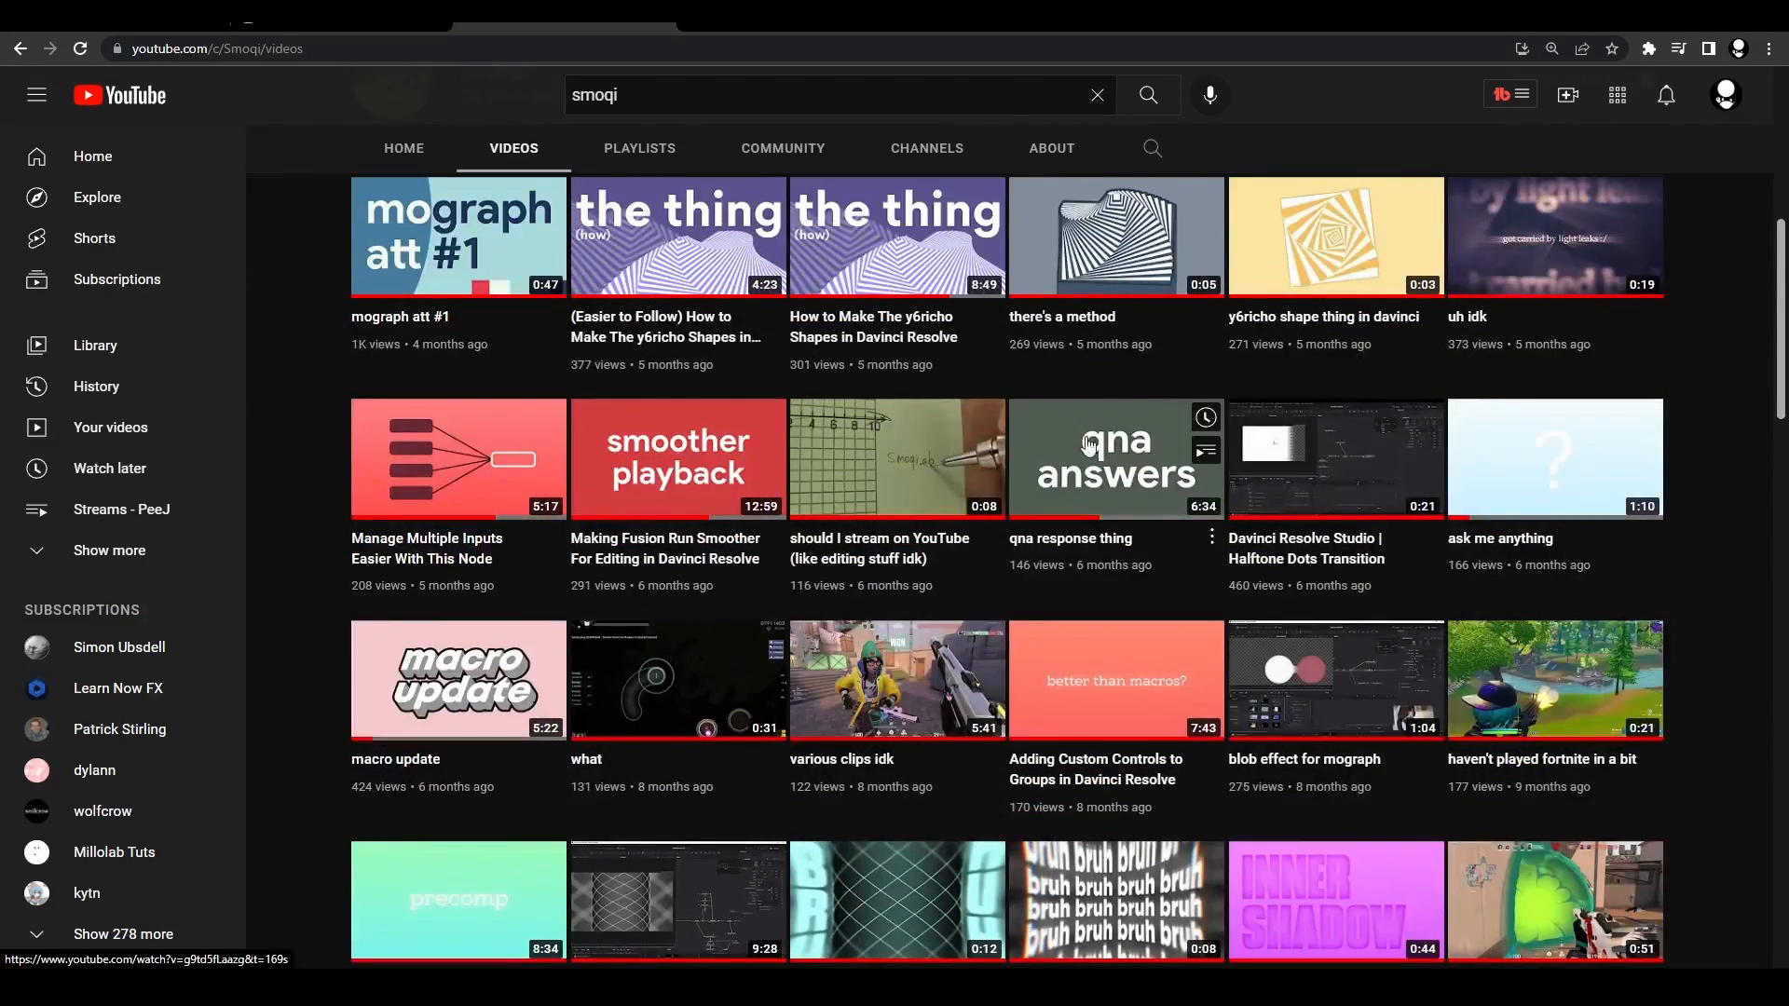
{"action": "scroll", "coordinate": [1085, 447], "scroll_direction": "up", "scroll_amount": 3}
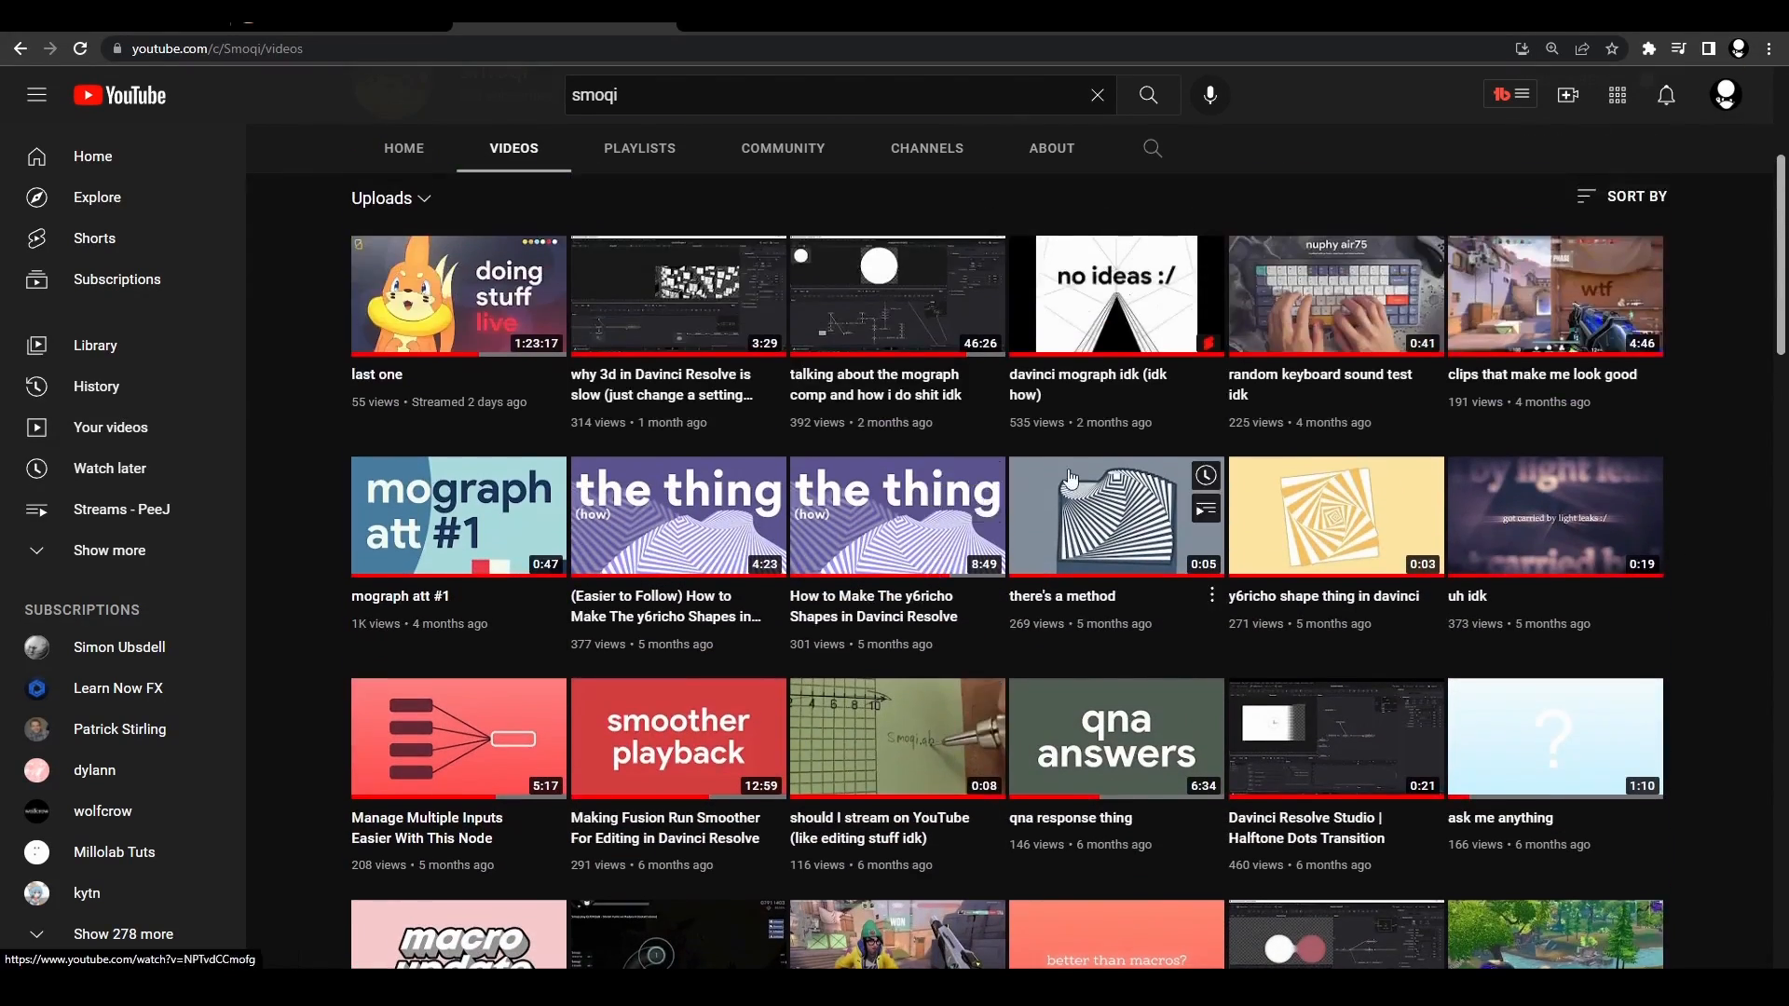
{"action": "scroll", "coordinate": [1071, 477], "scroll_direction": "down", "scroll_amount": 7}
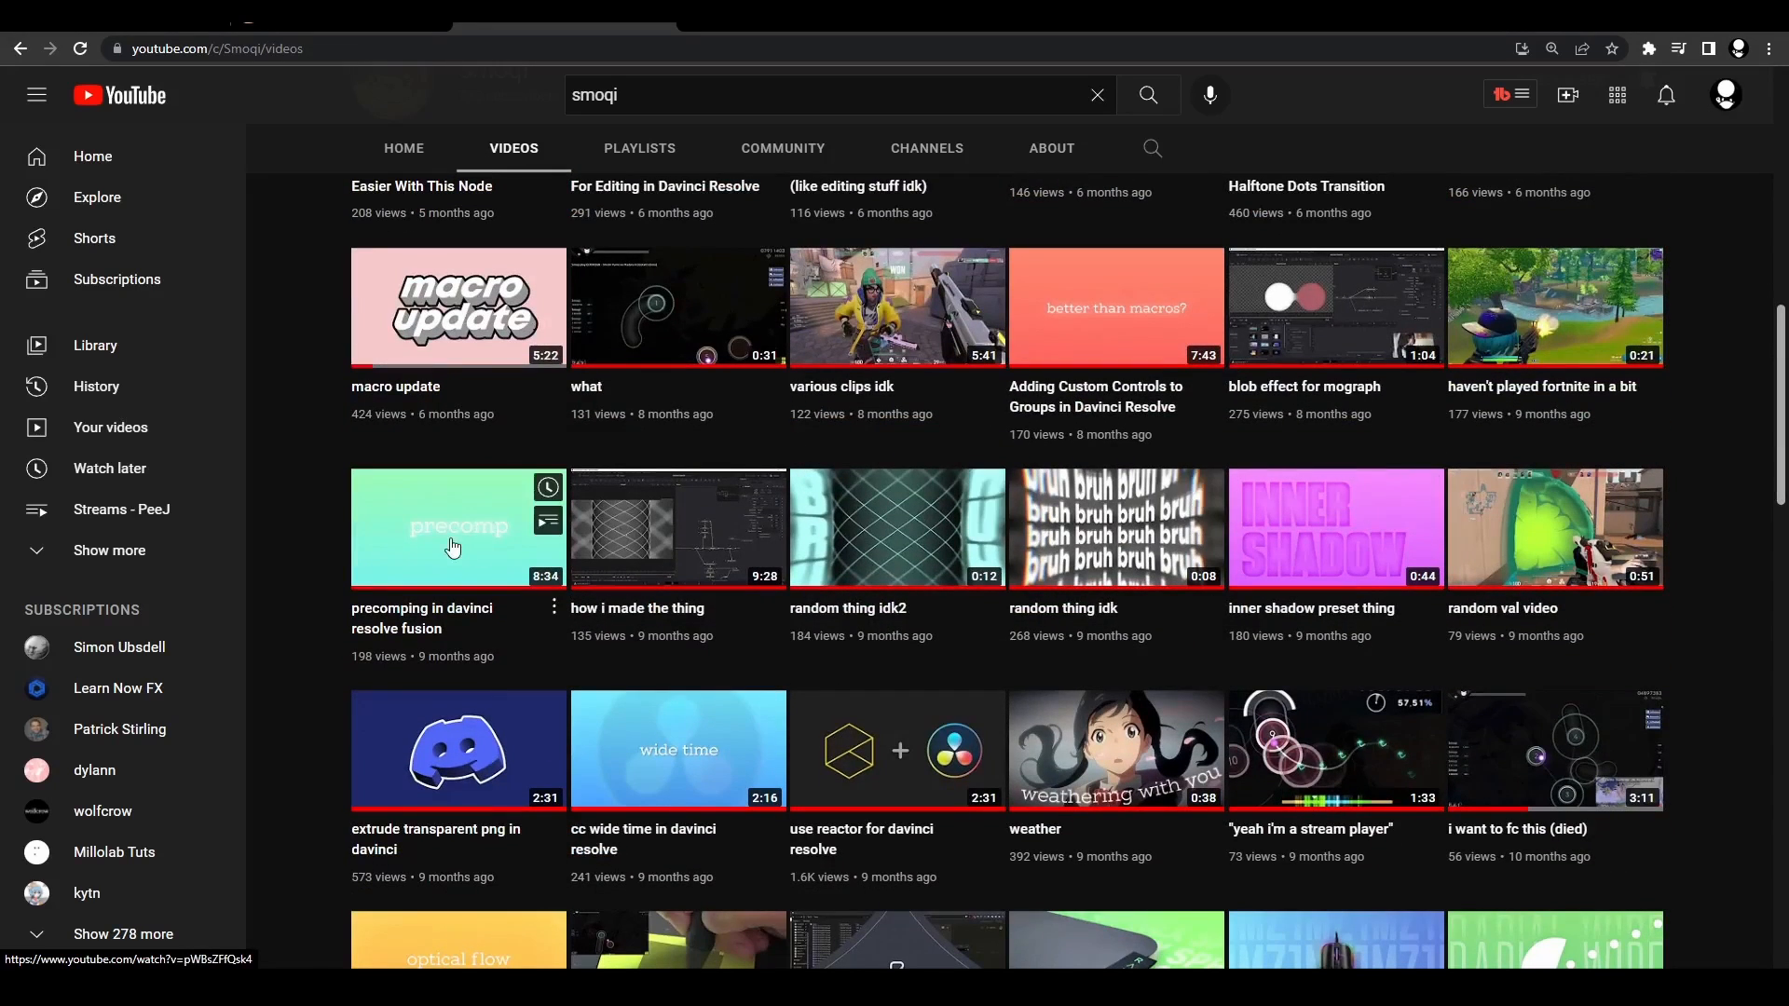
{"action": "left_click", "coordinate": [452, 548]}
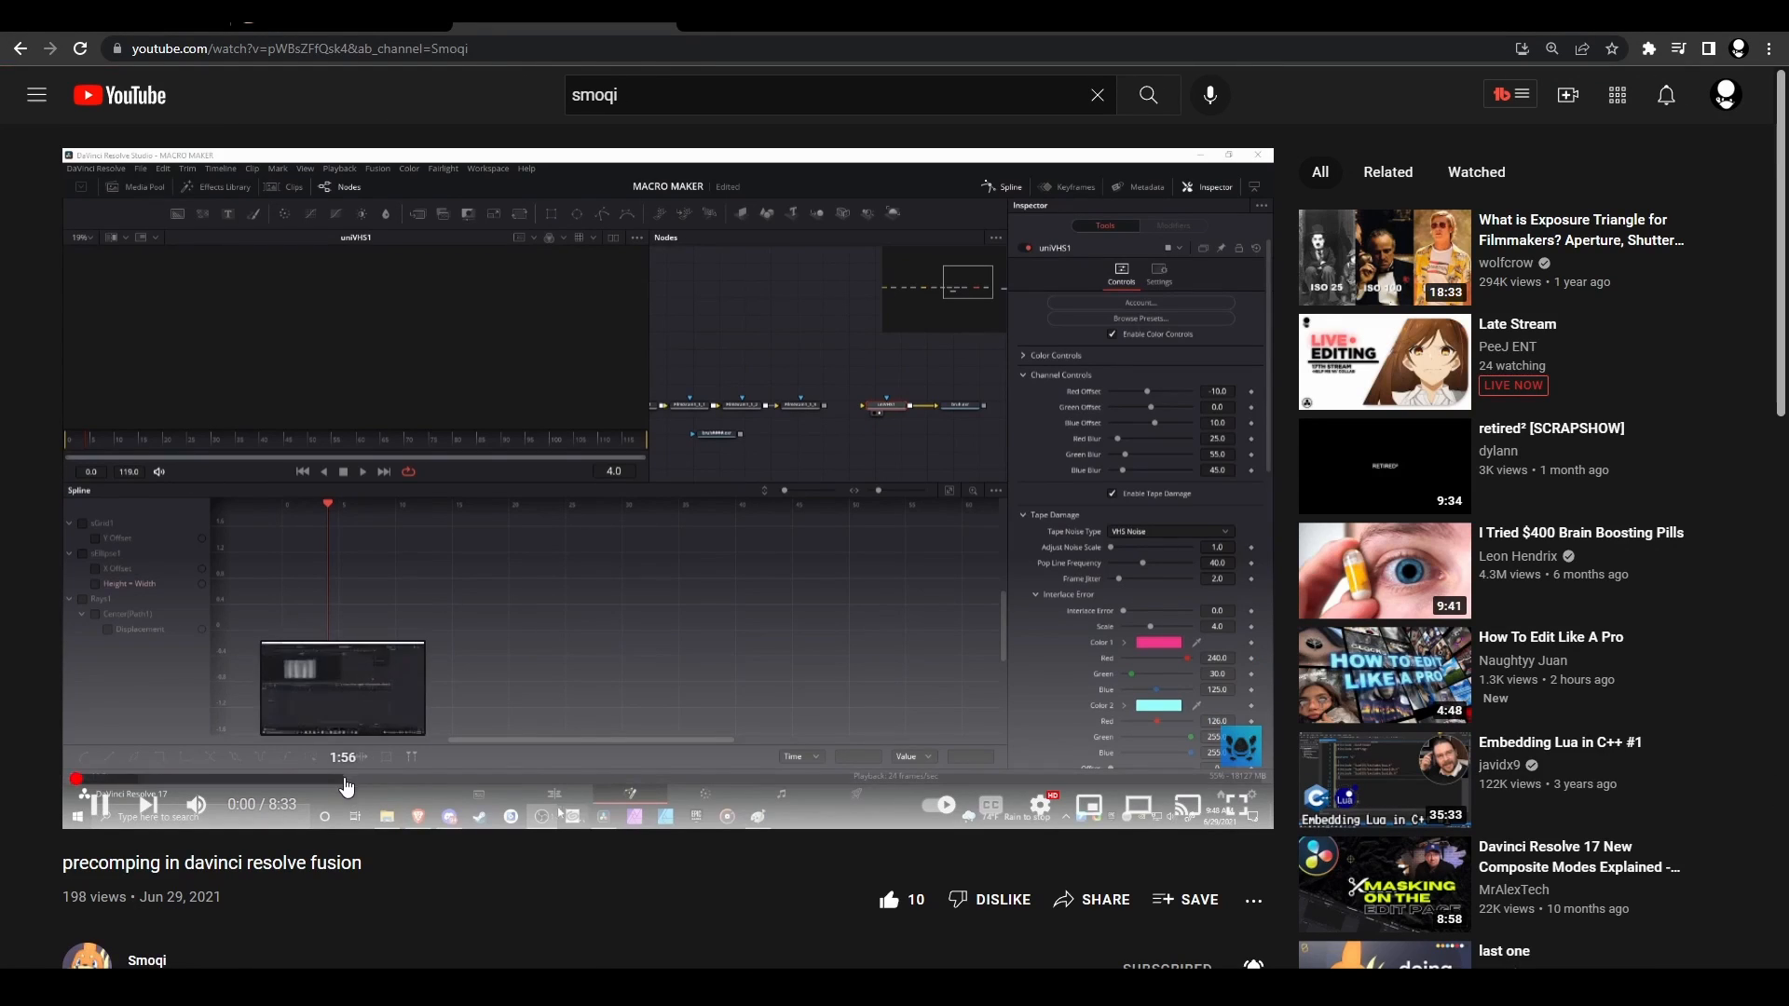
- Skim the precomping video from 1:56 through the Saver rendering part around 4:00 to the precomp reuse part at 5:08
{"action": "left_click", "coordinate": [346, 779]}
{"action": "left_click", "coordinate": [793, 615]}
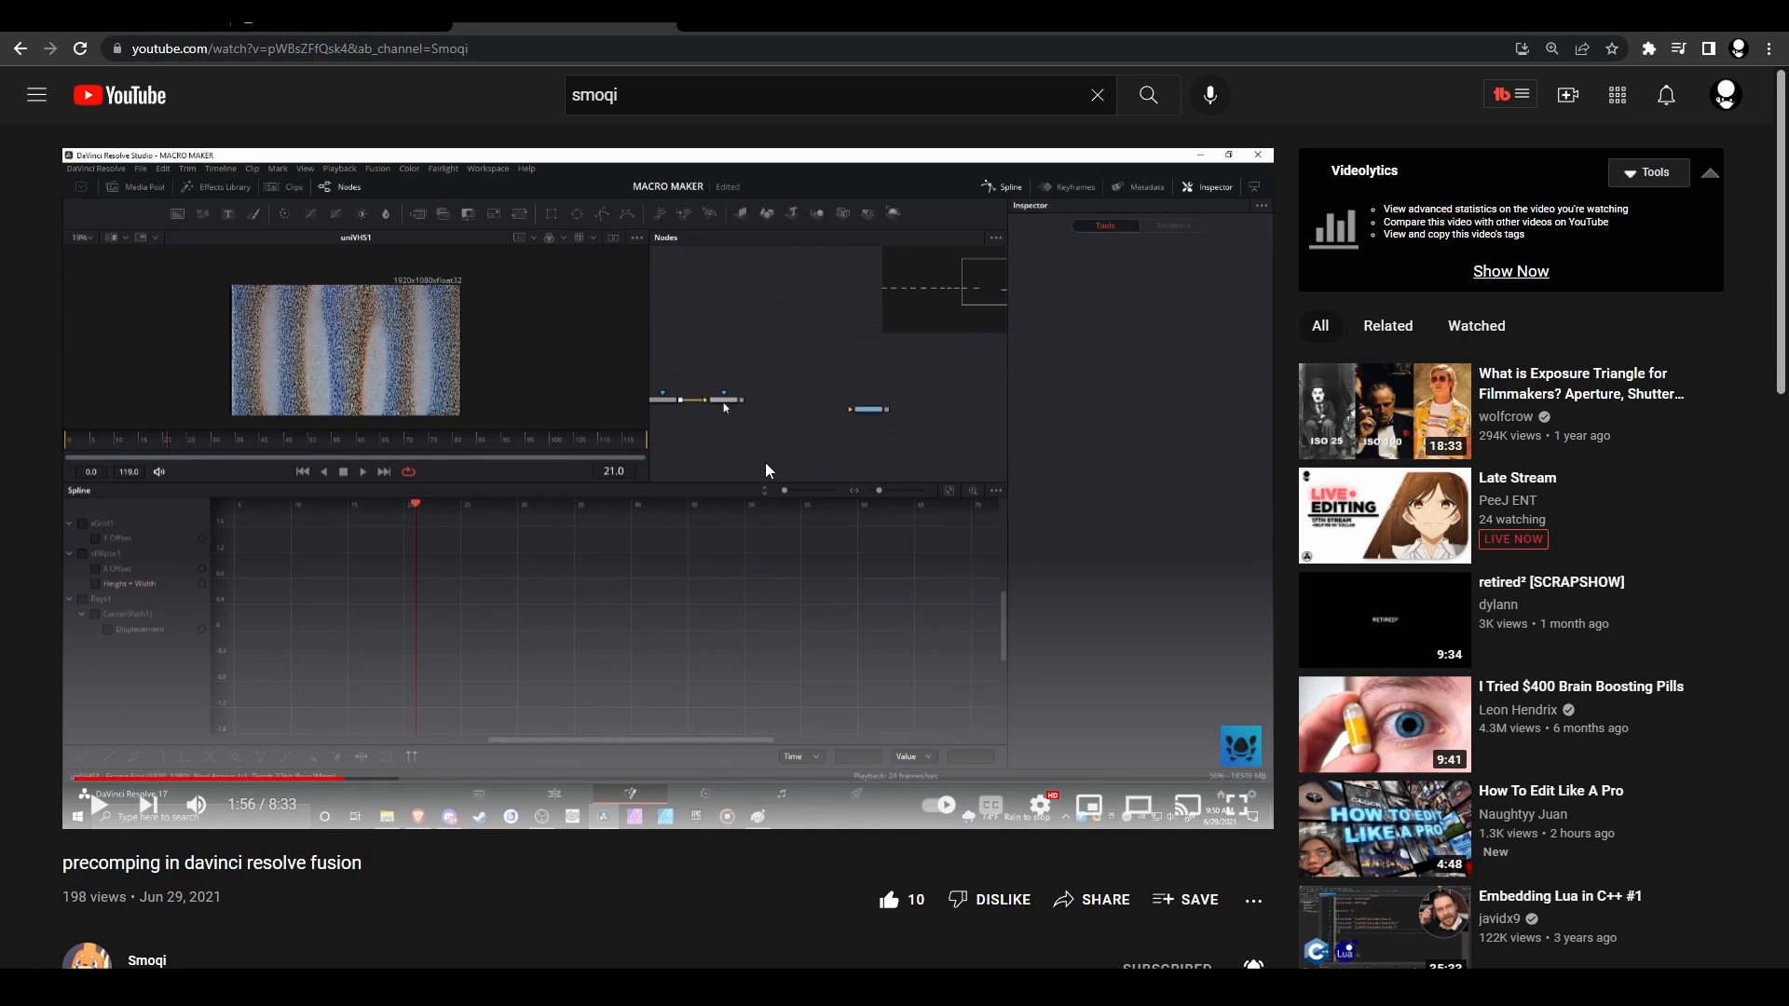
{"action": "key", "text": "space"}
{"action": "key", "text": "space"}
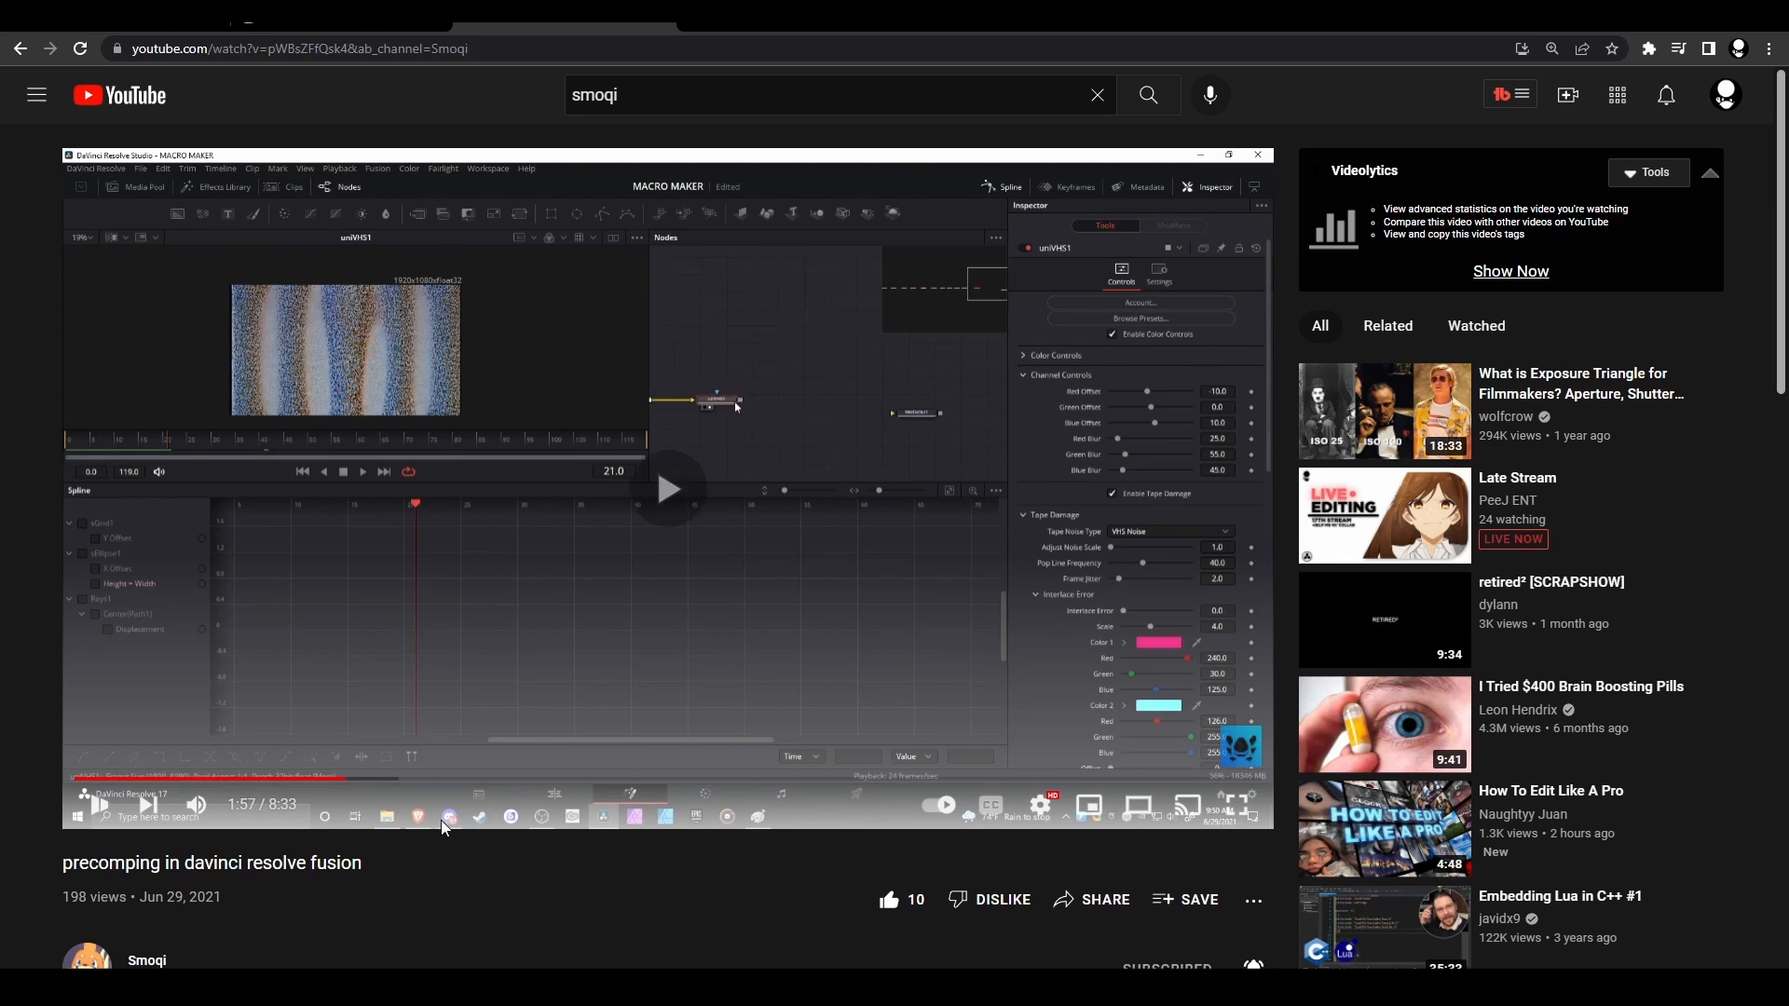
{"action": "left_click", "coordinate": [470, 779]}
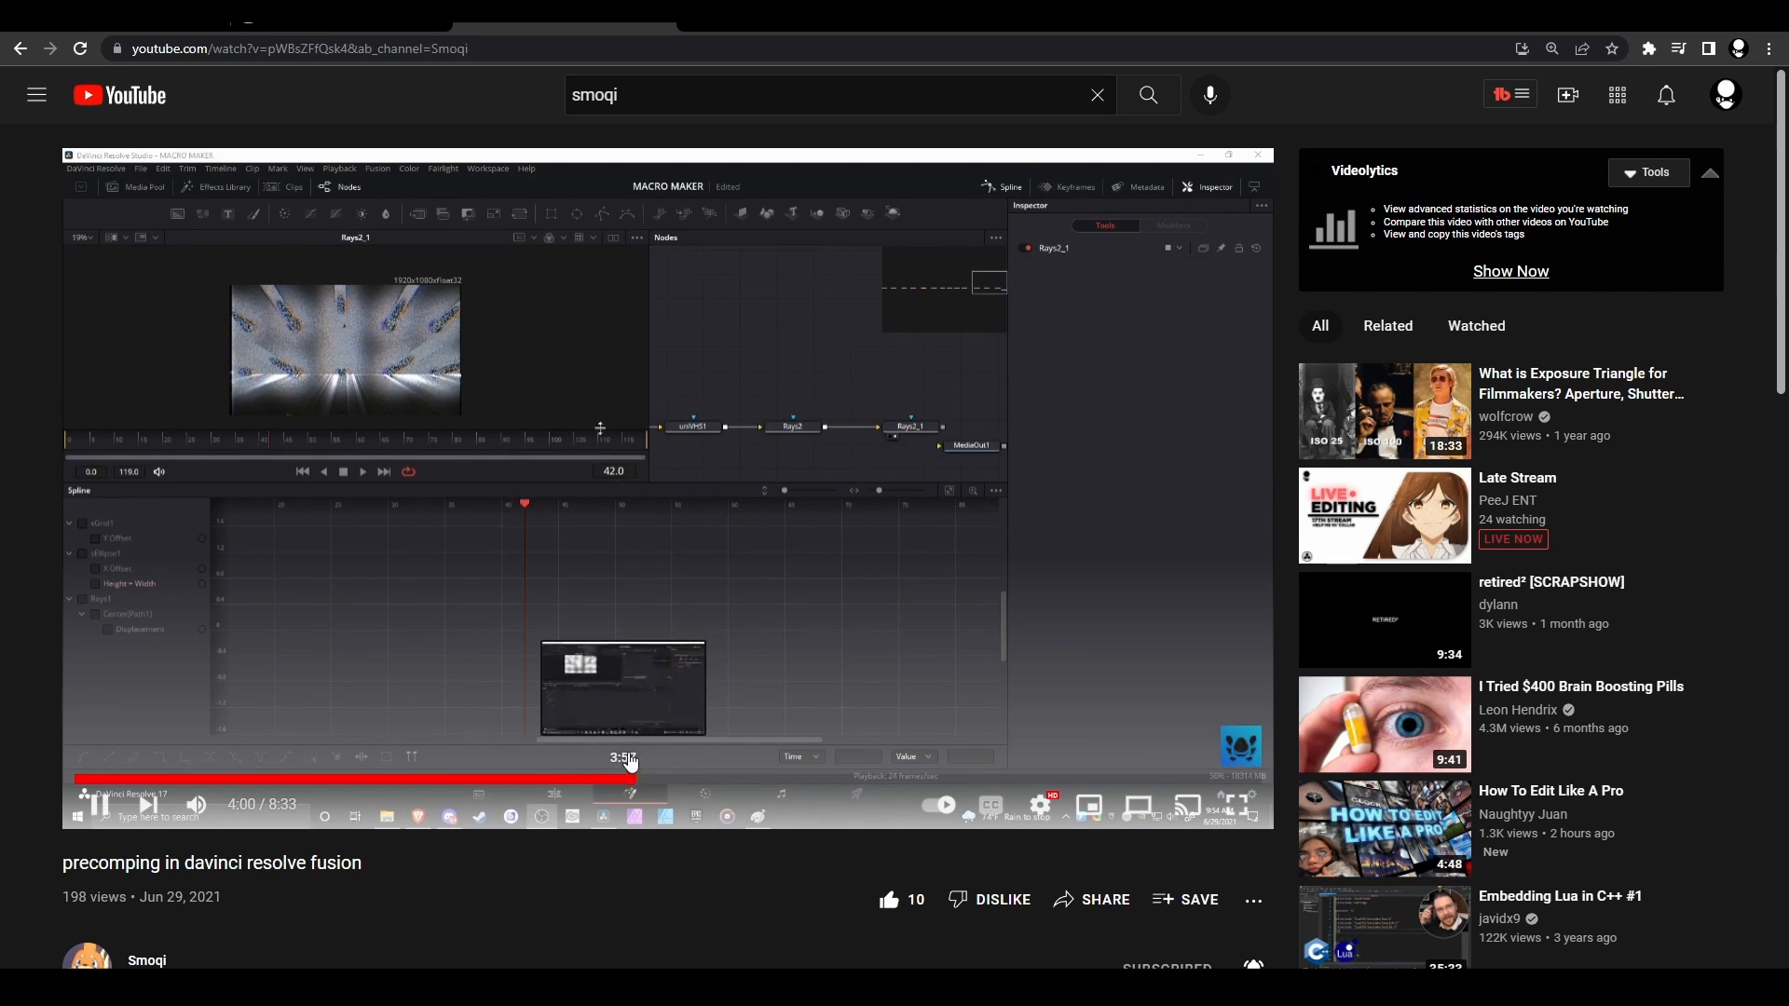
{"action": "left_click", "coordinate": [632, 779]}
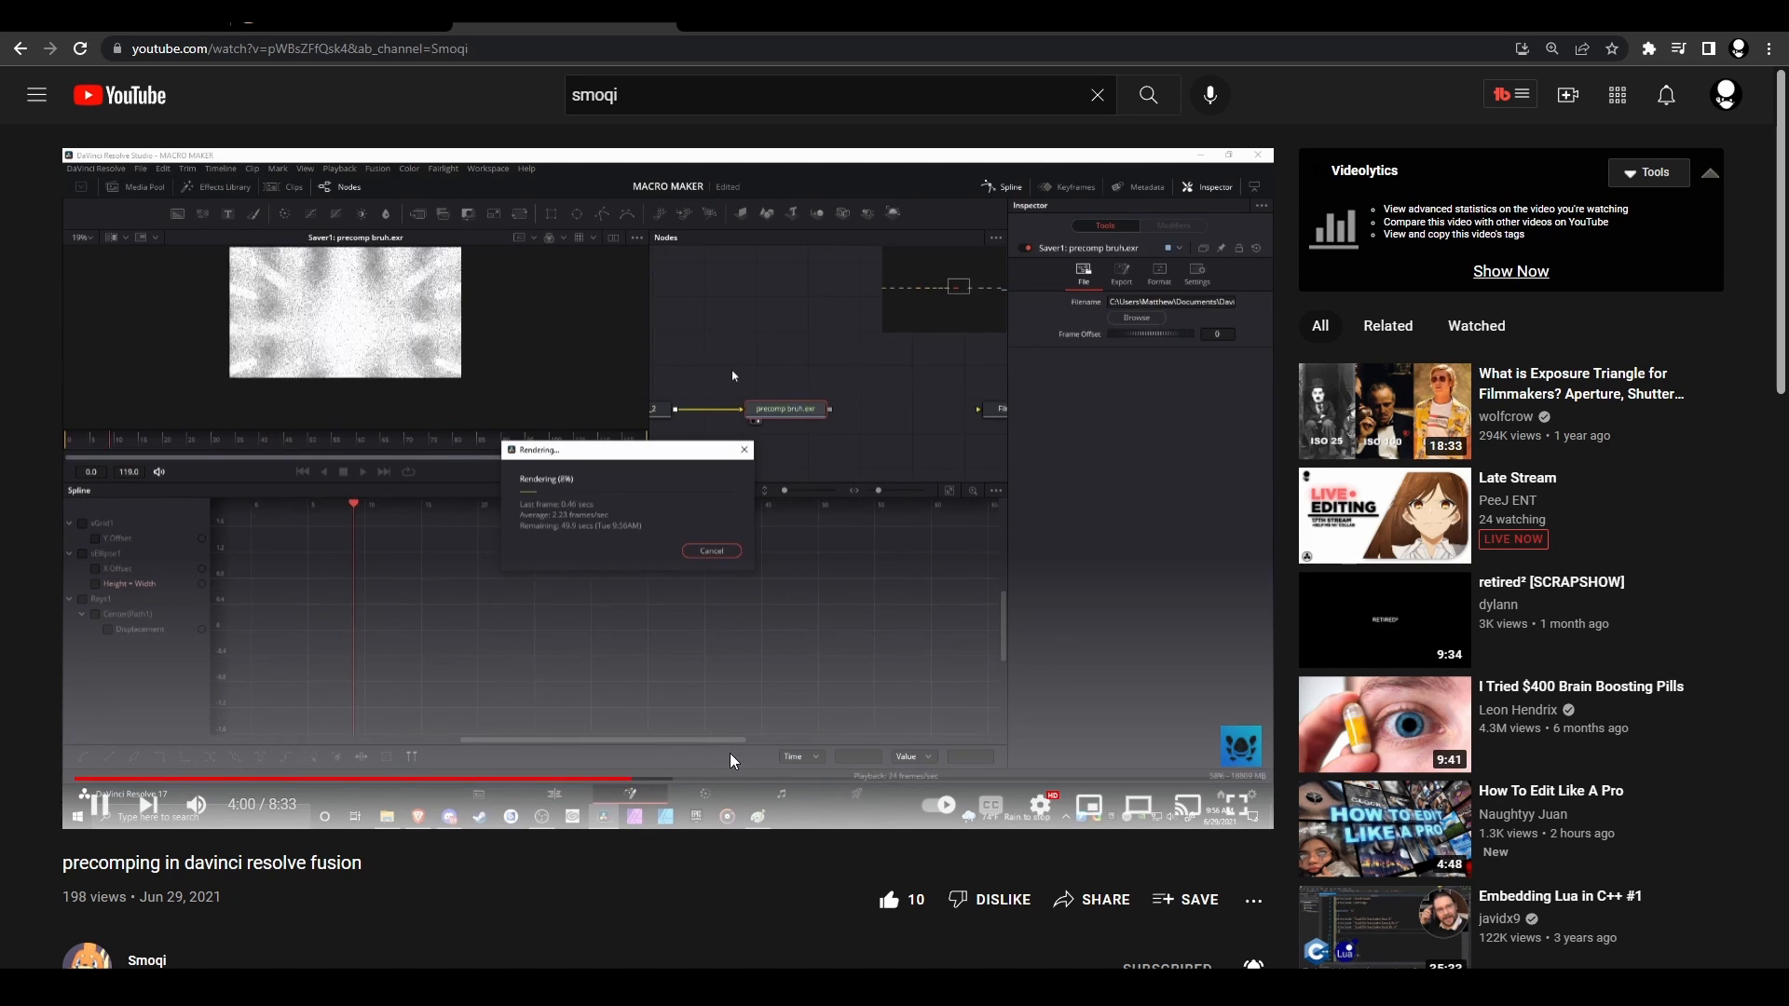
{"action": "left_click", "coordinate": [430, 507]}
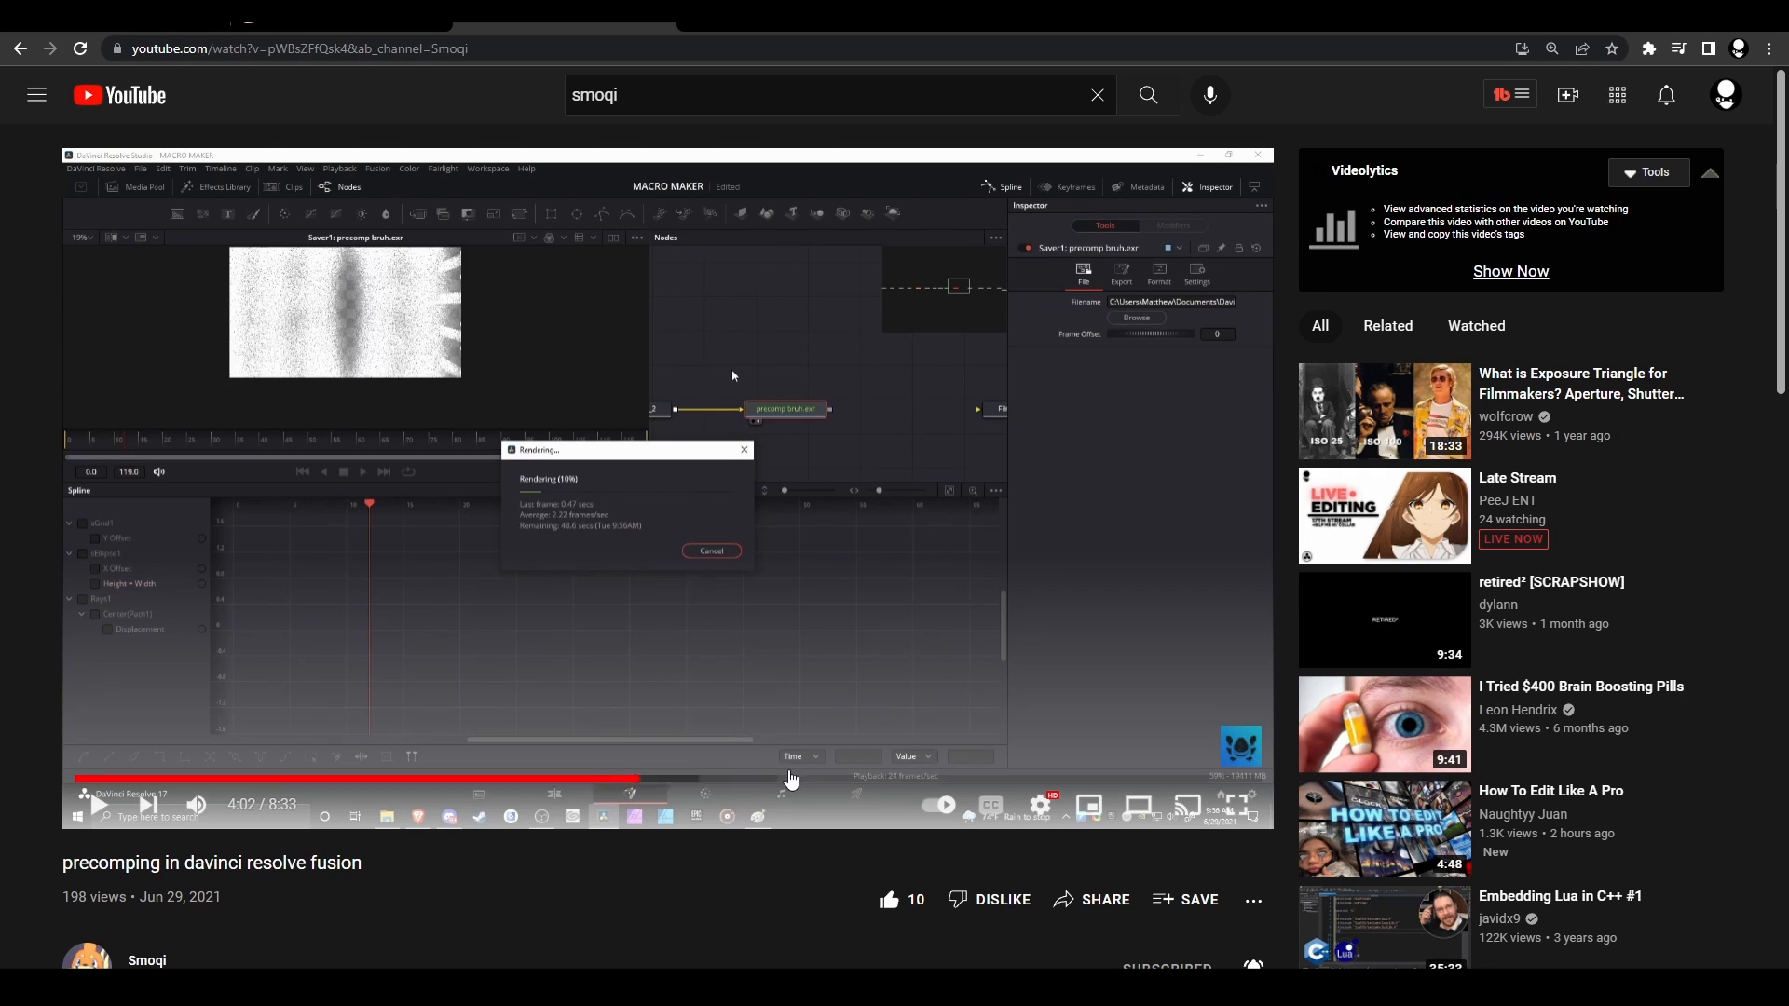
{"action": "left_click", "coordinate": [796, 779]}
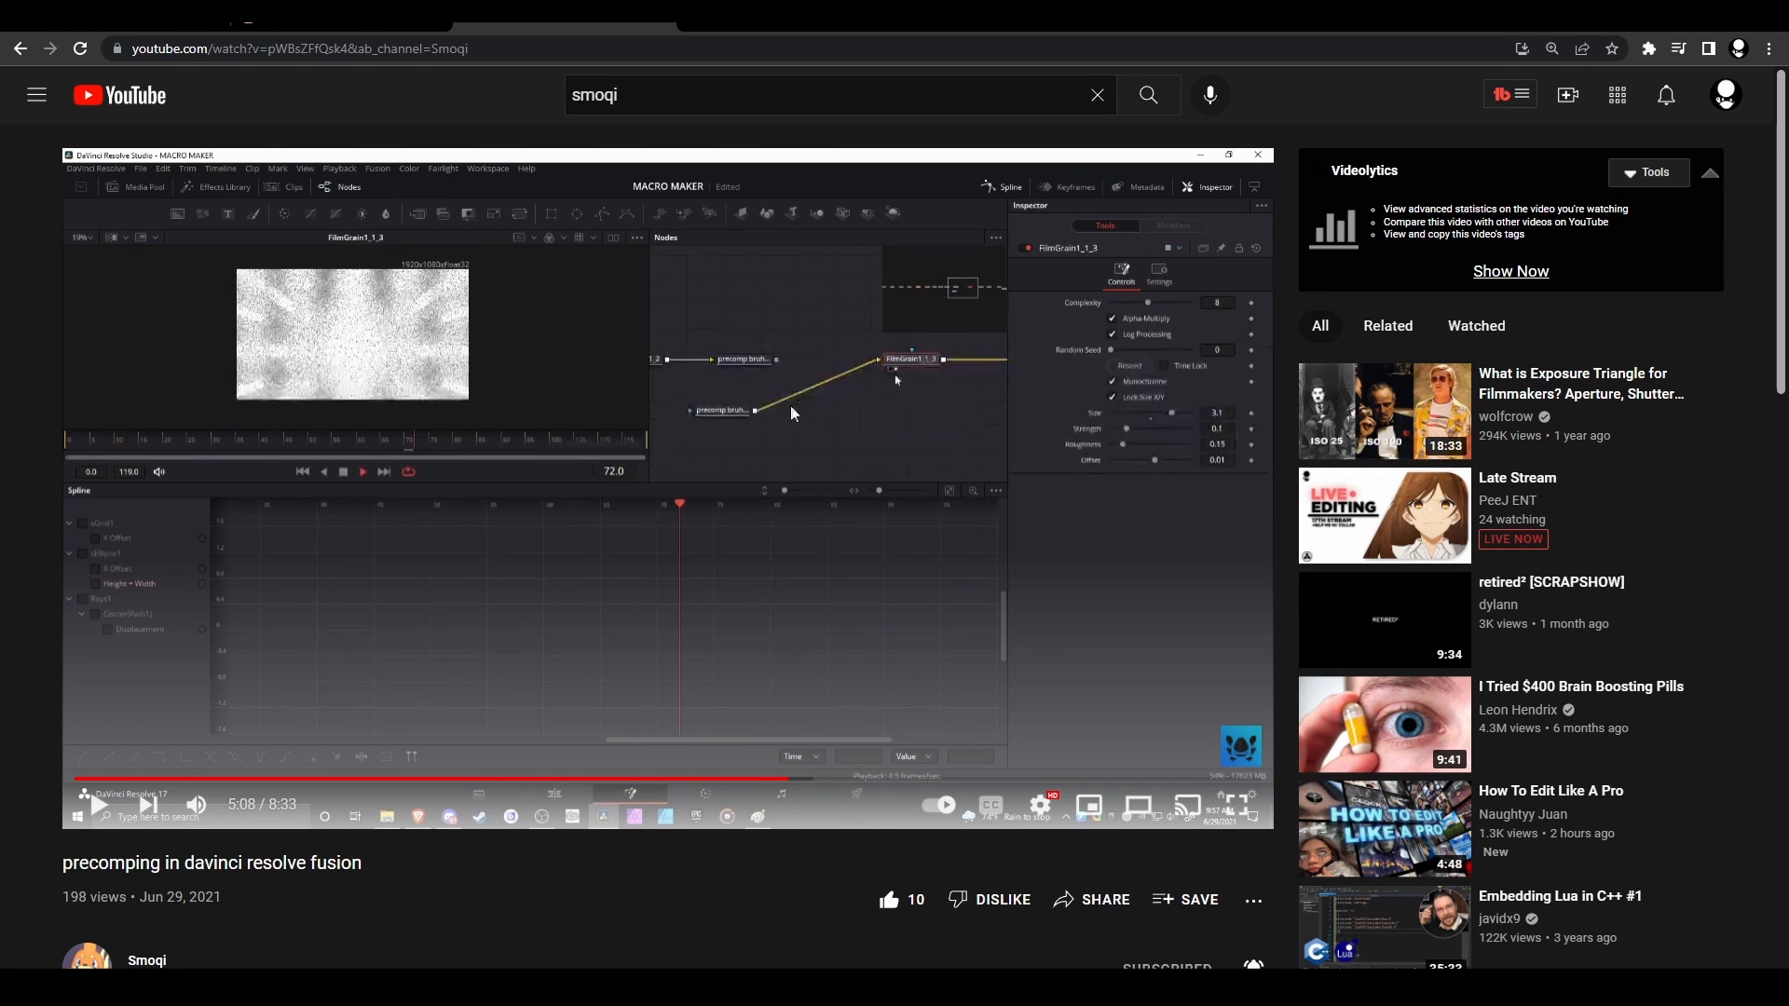